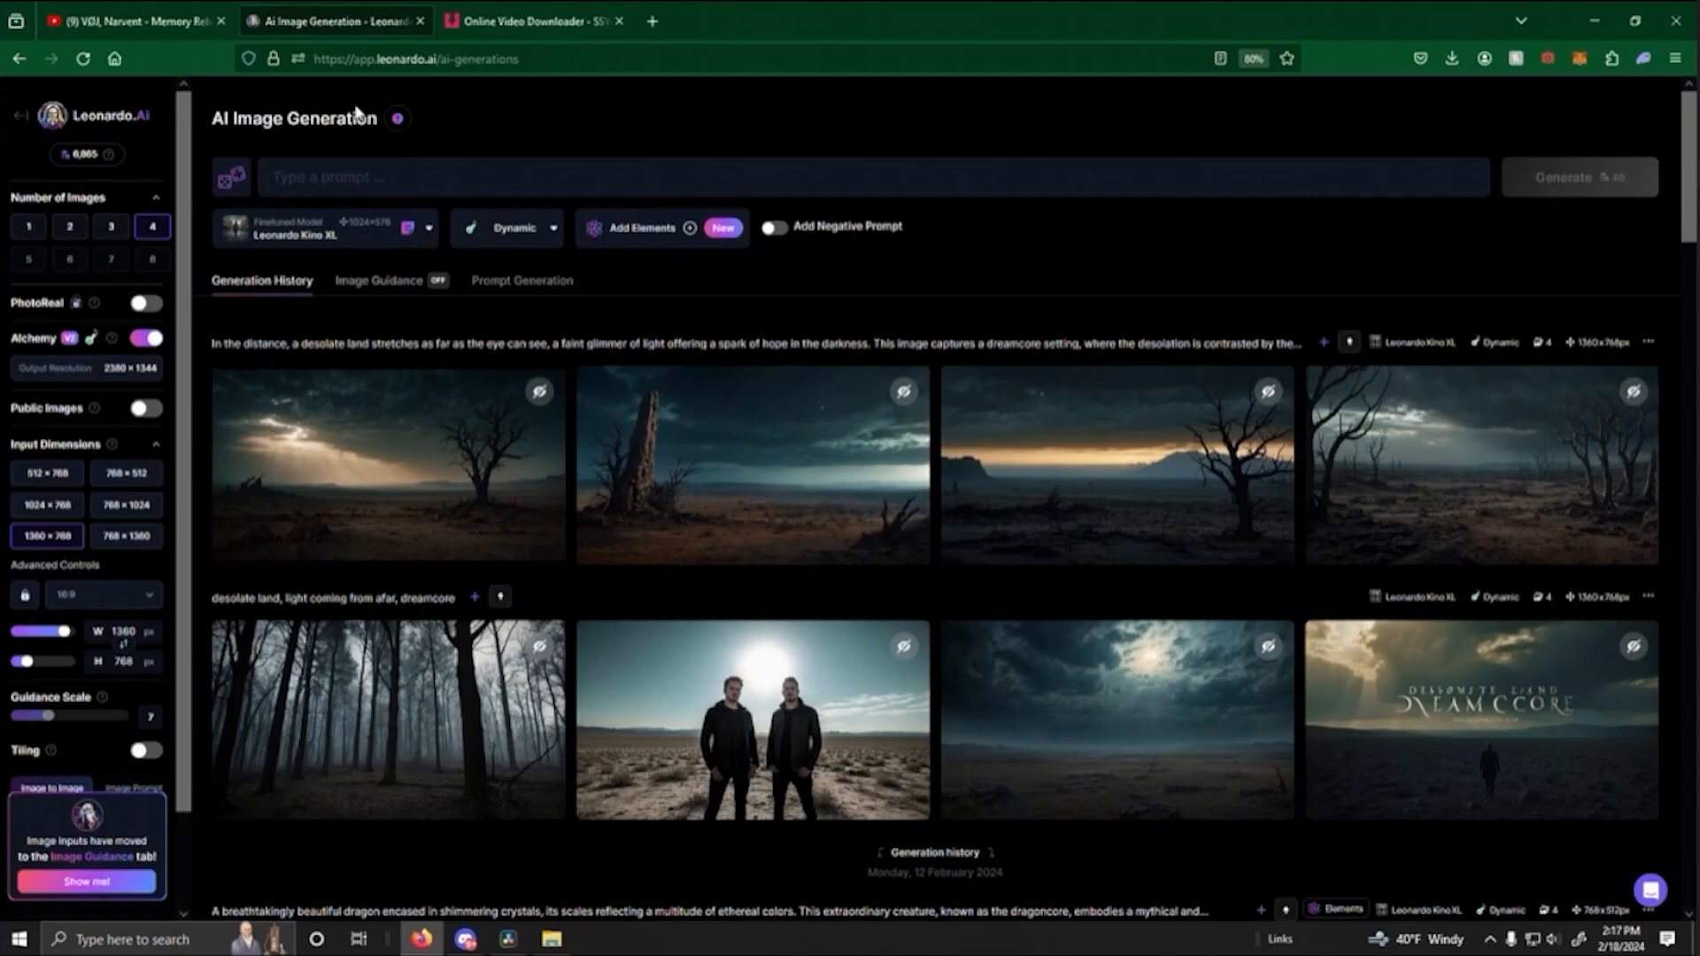
- Review the Memory Reboot music video around 0:51 and its available formats on the online video downloader page
left_click(152, 24)
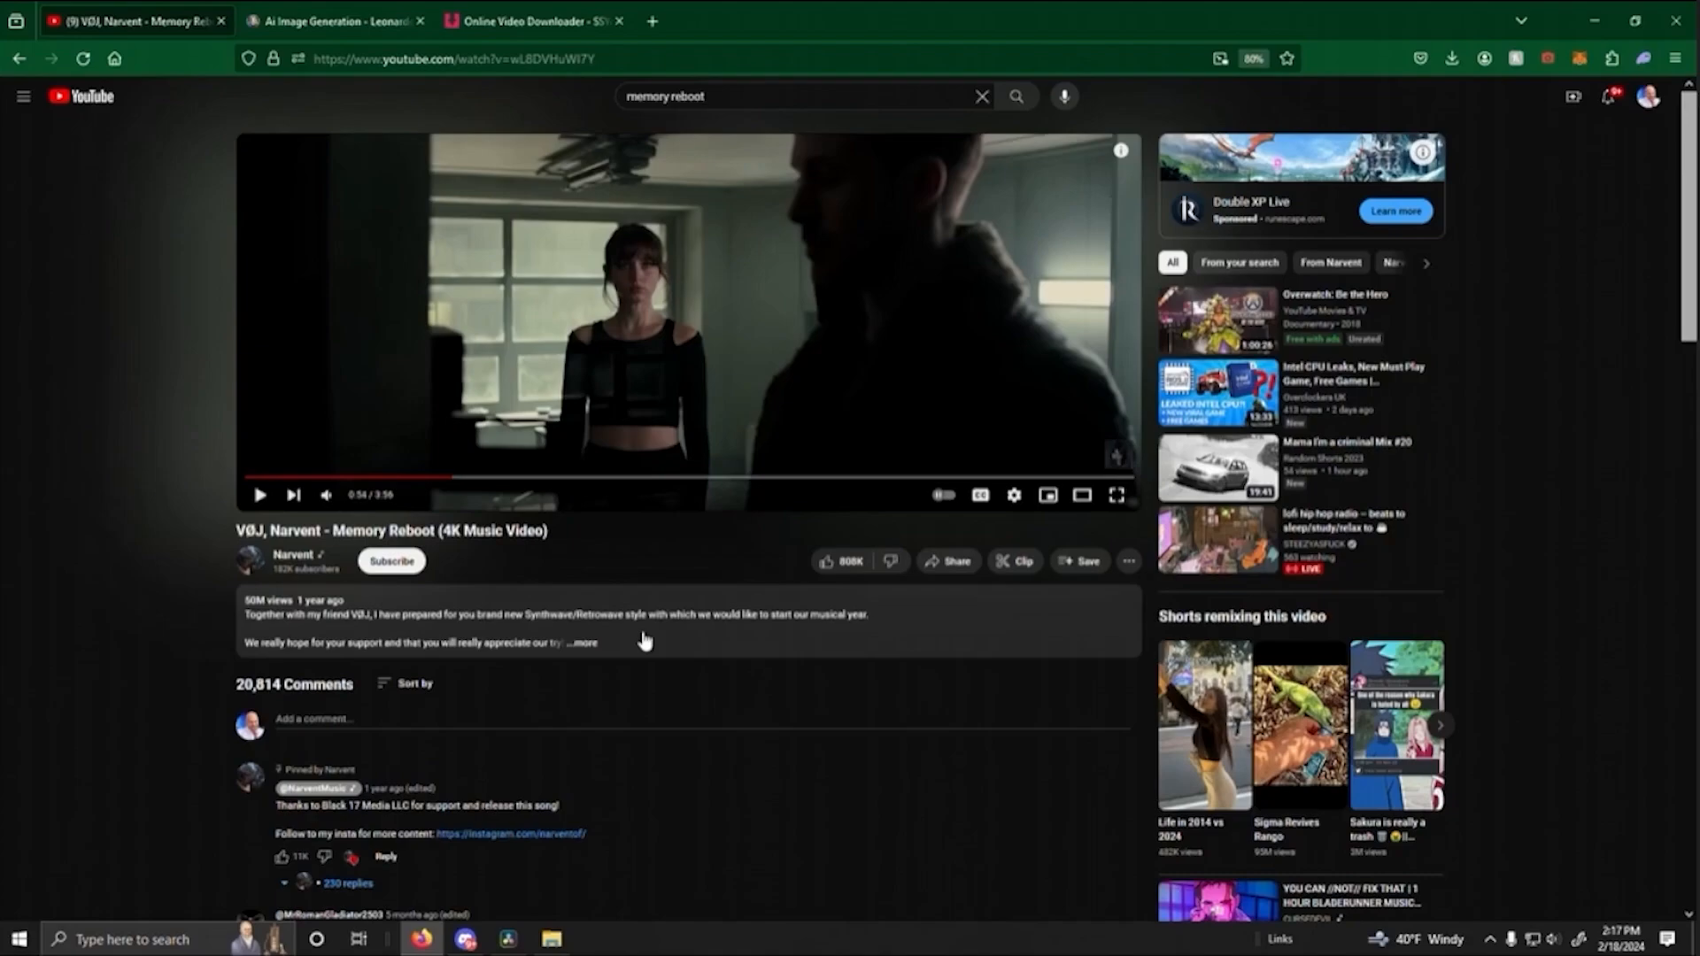
left_click(436, 478)
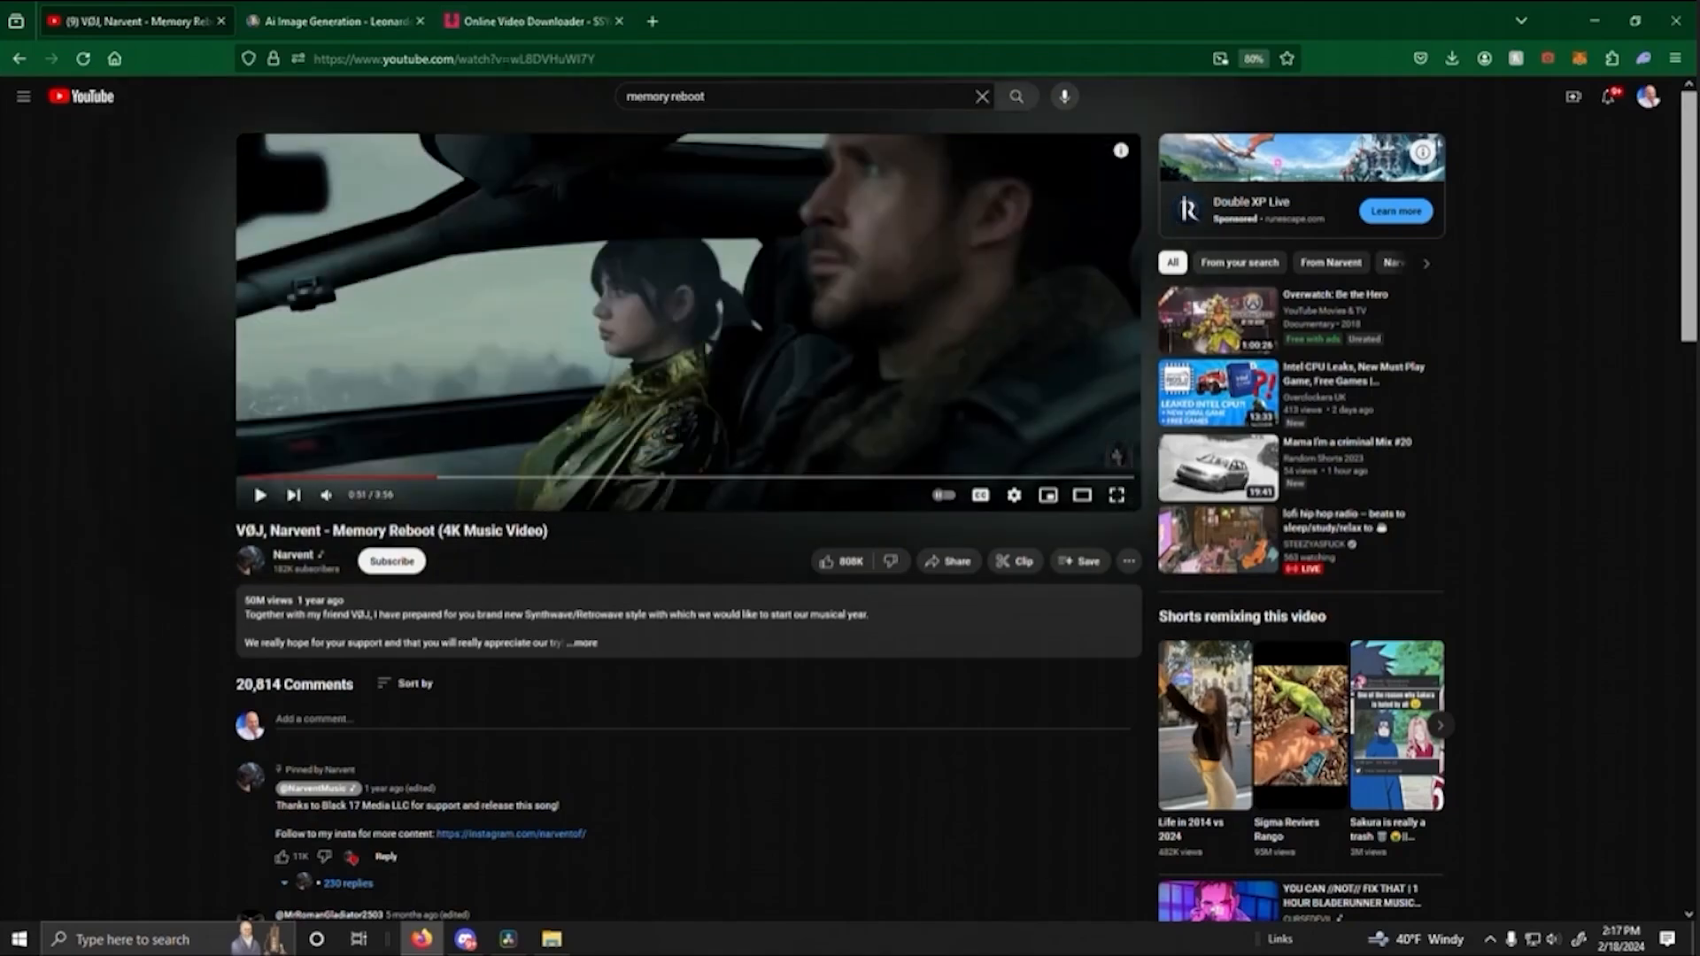
left_click(515, 14)
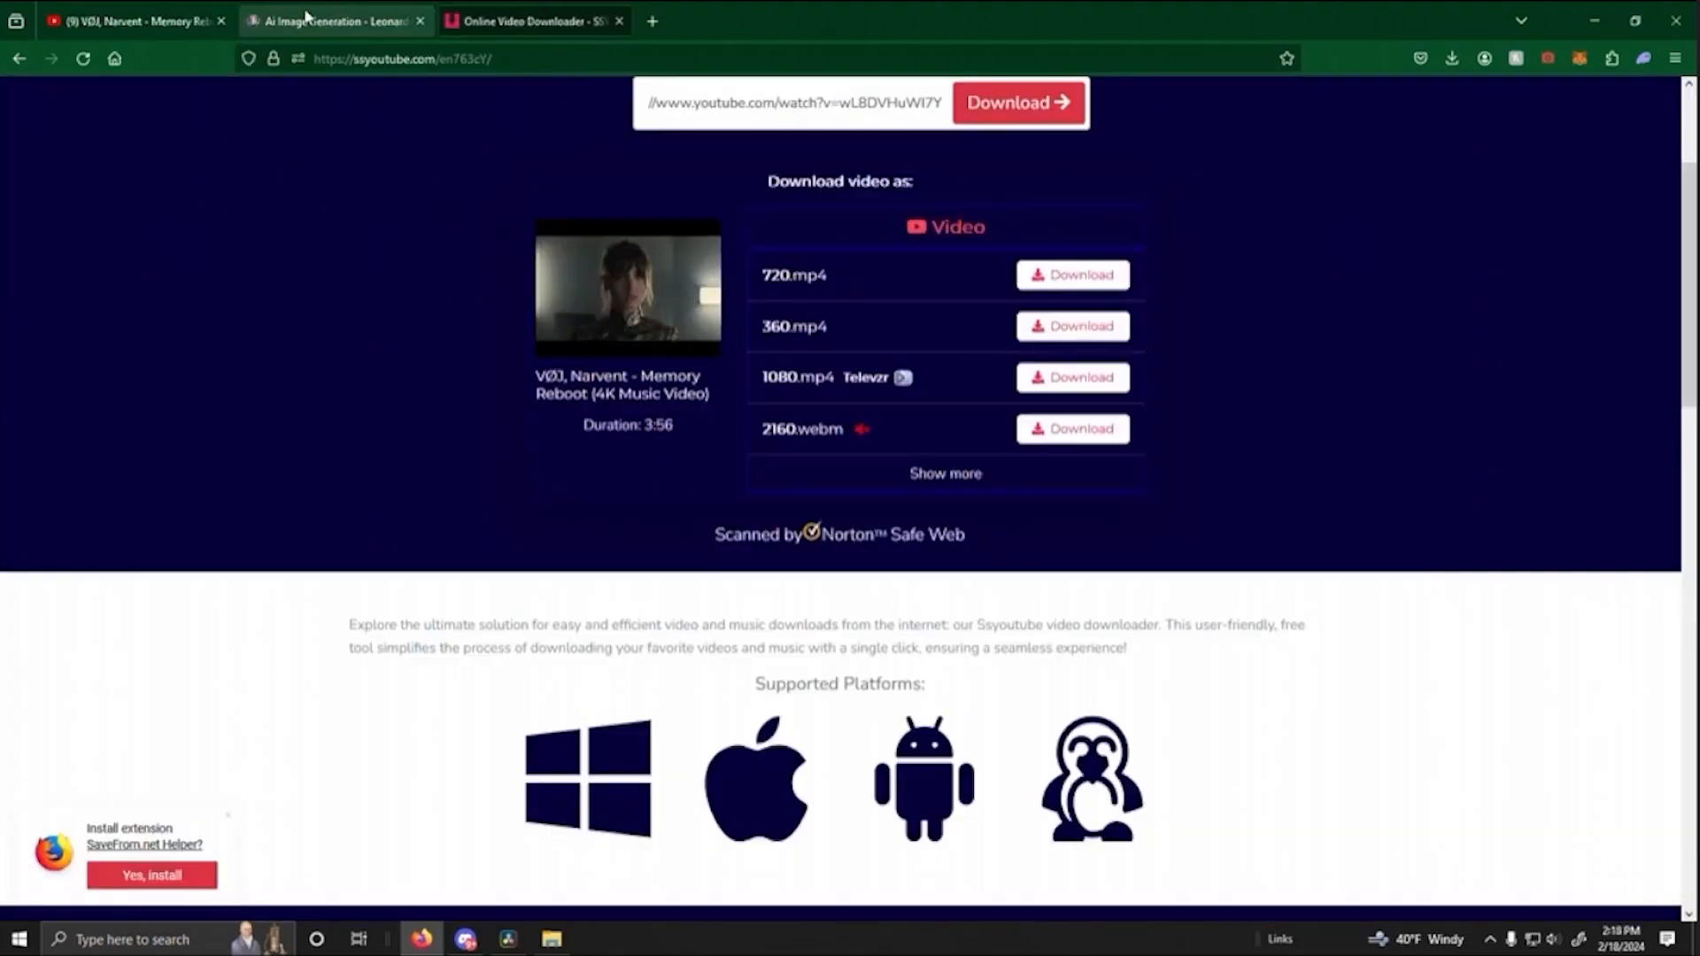
left_click(321, 16)
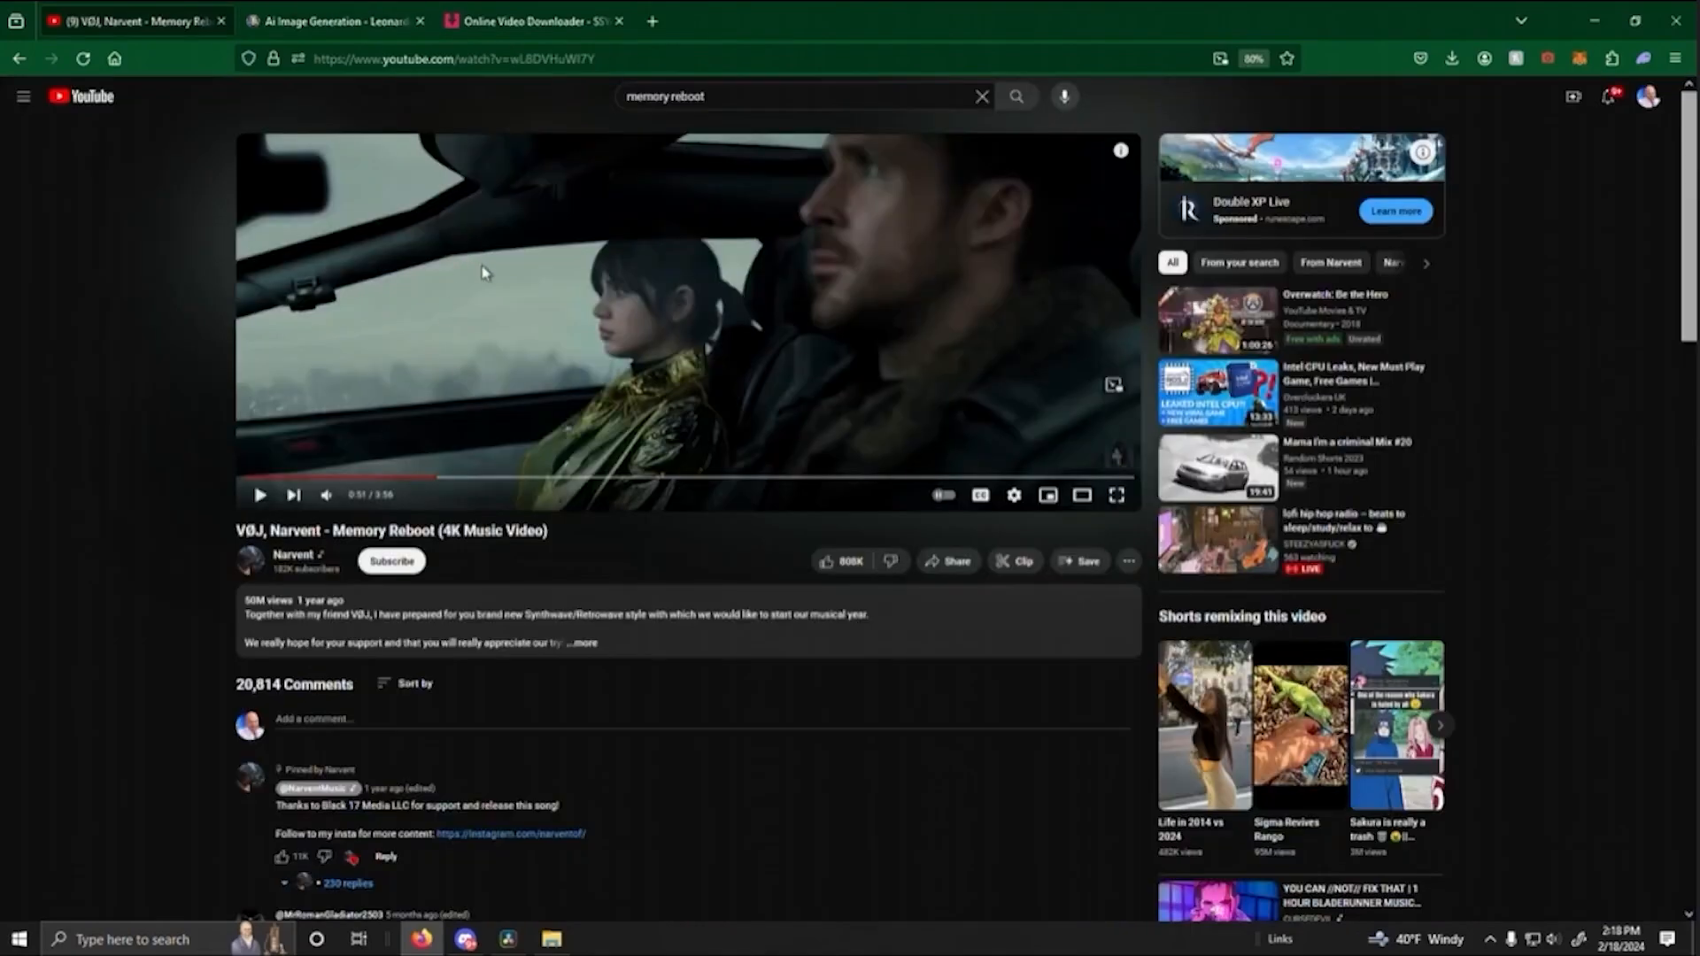
- Switch to DaVinci Resolve and look up the downloaded Memory Reboot MP4 in the Downloads folder
left_click(509, 940)
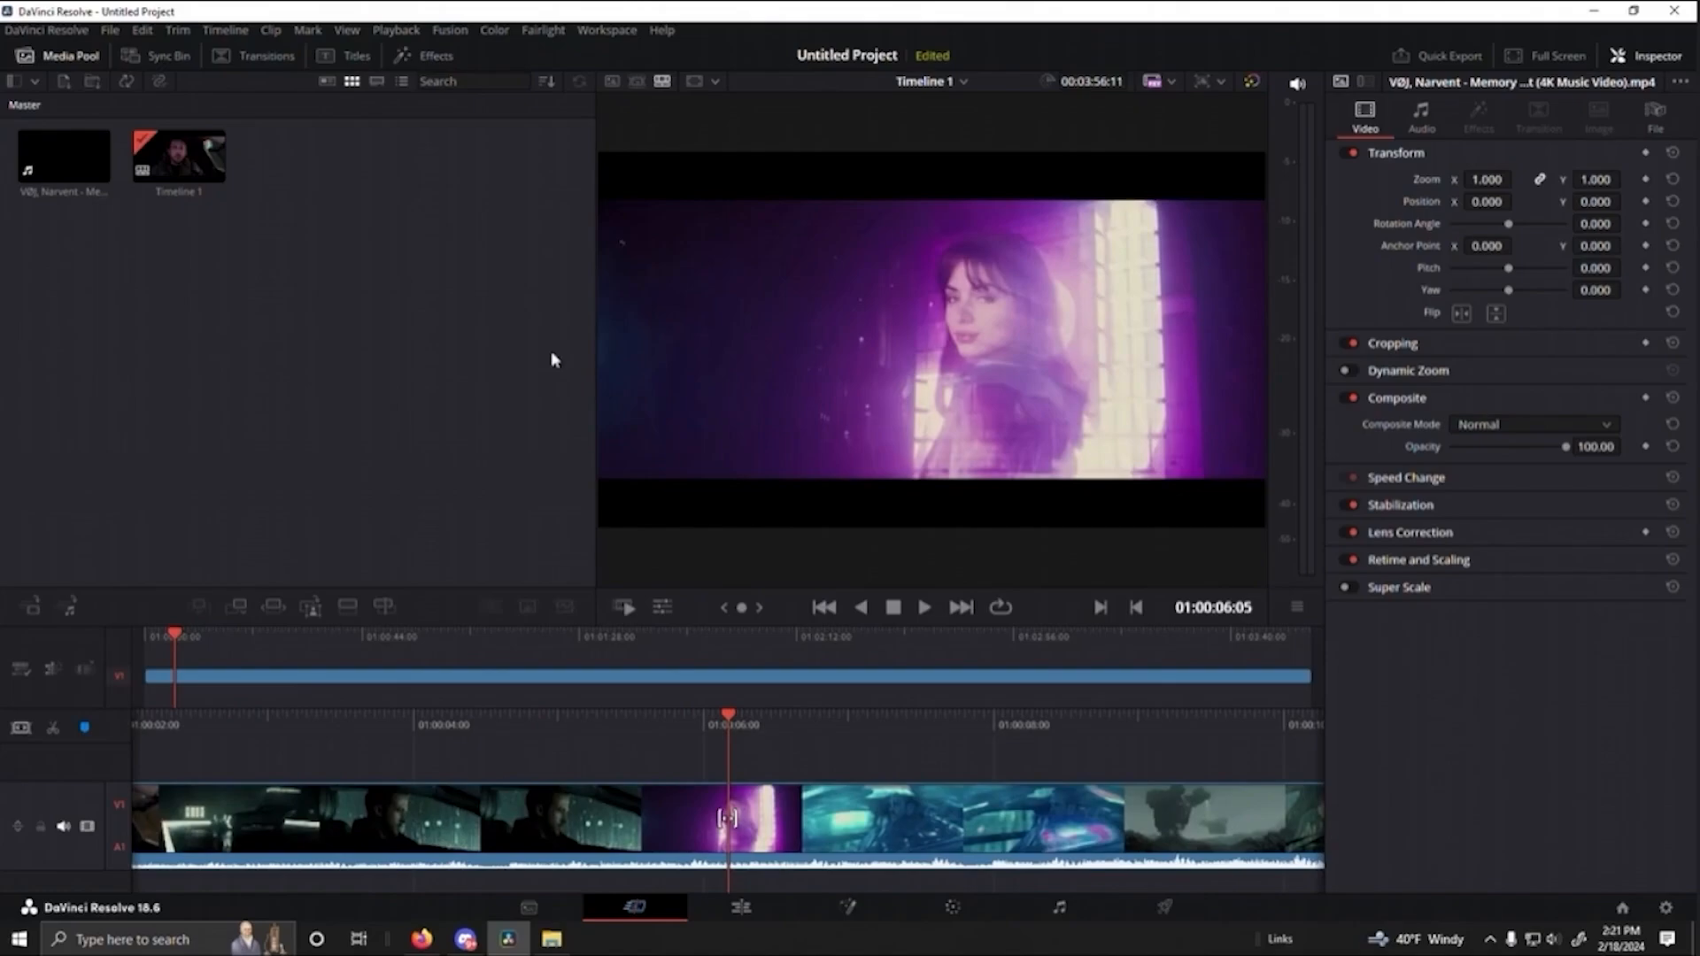
left_click(552, 941)
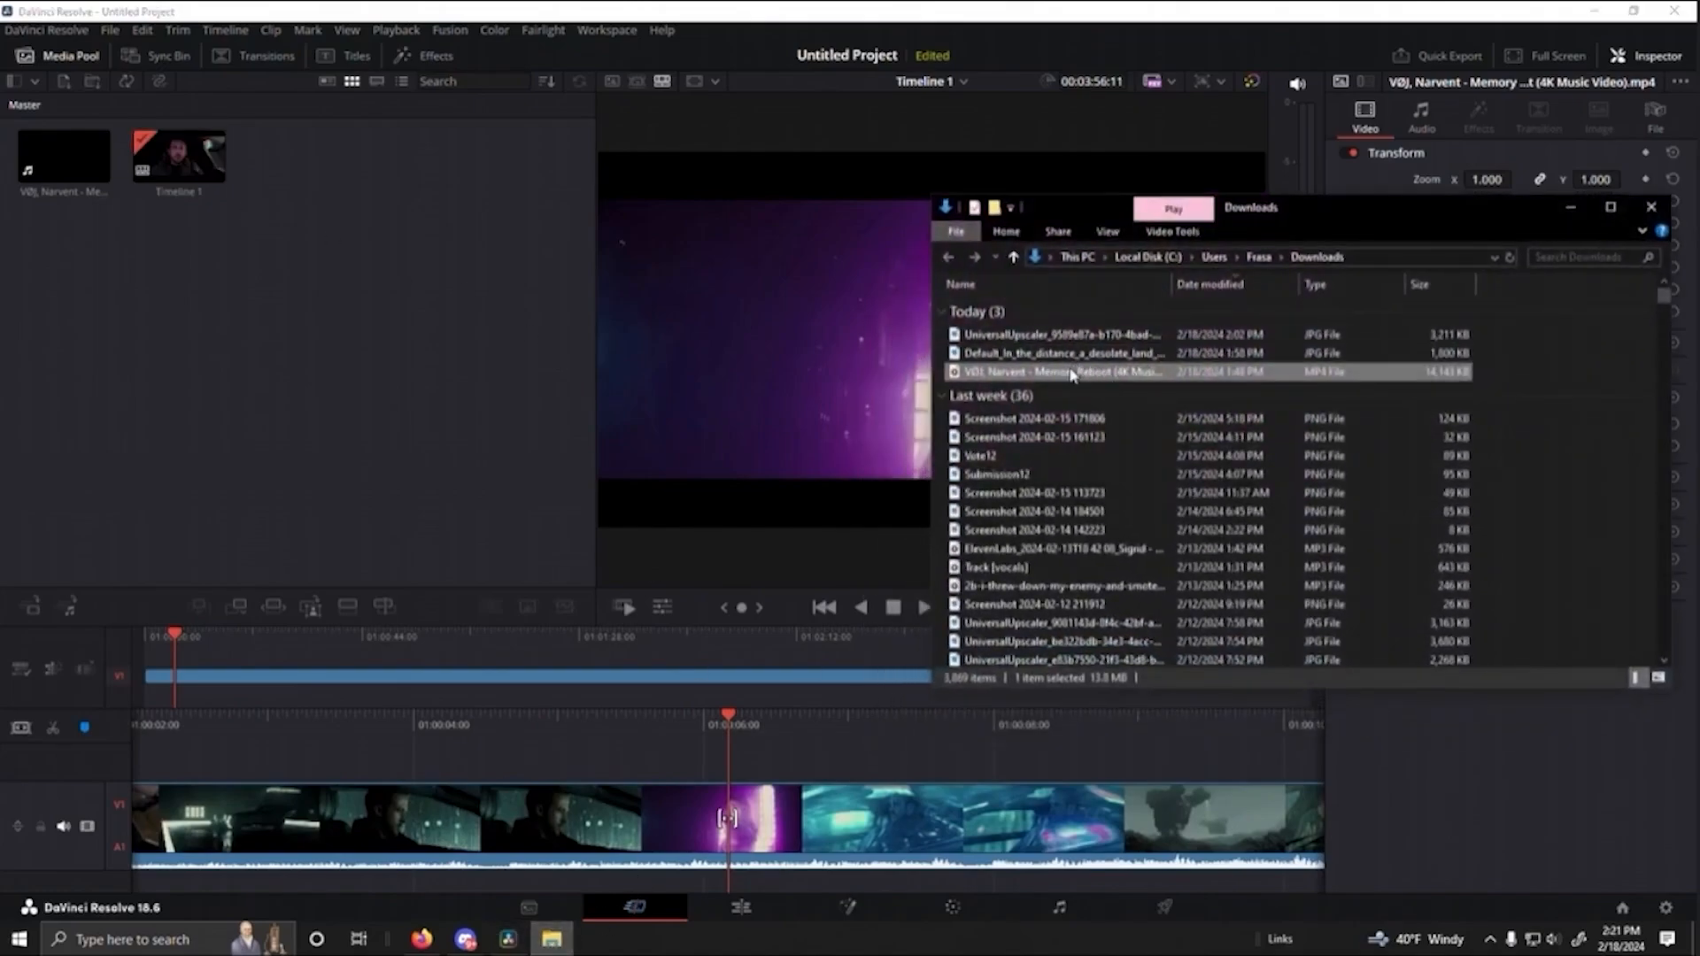
left_click(381, 239)
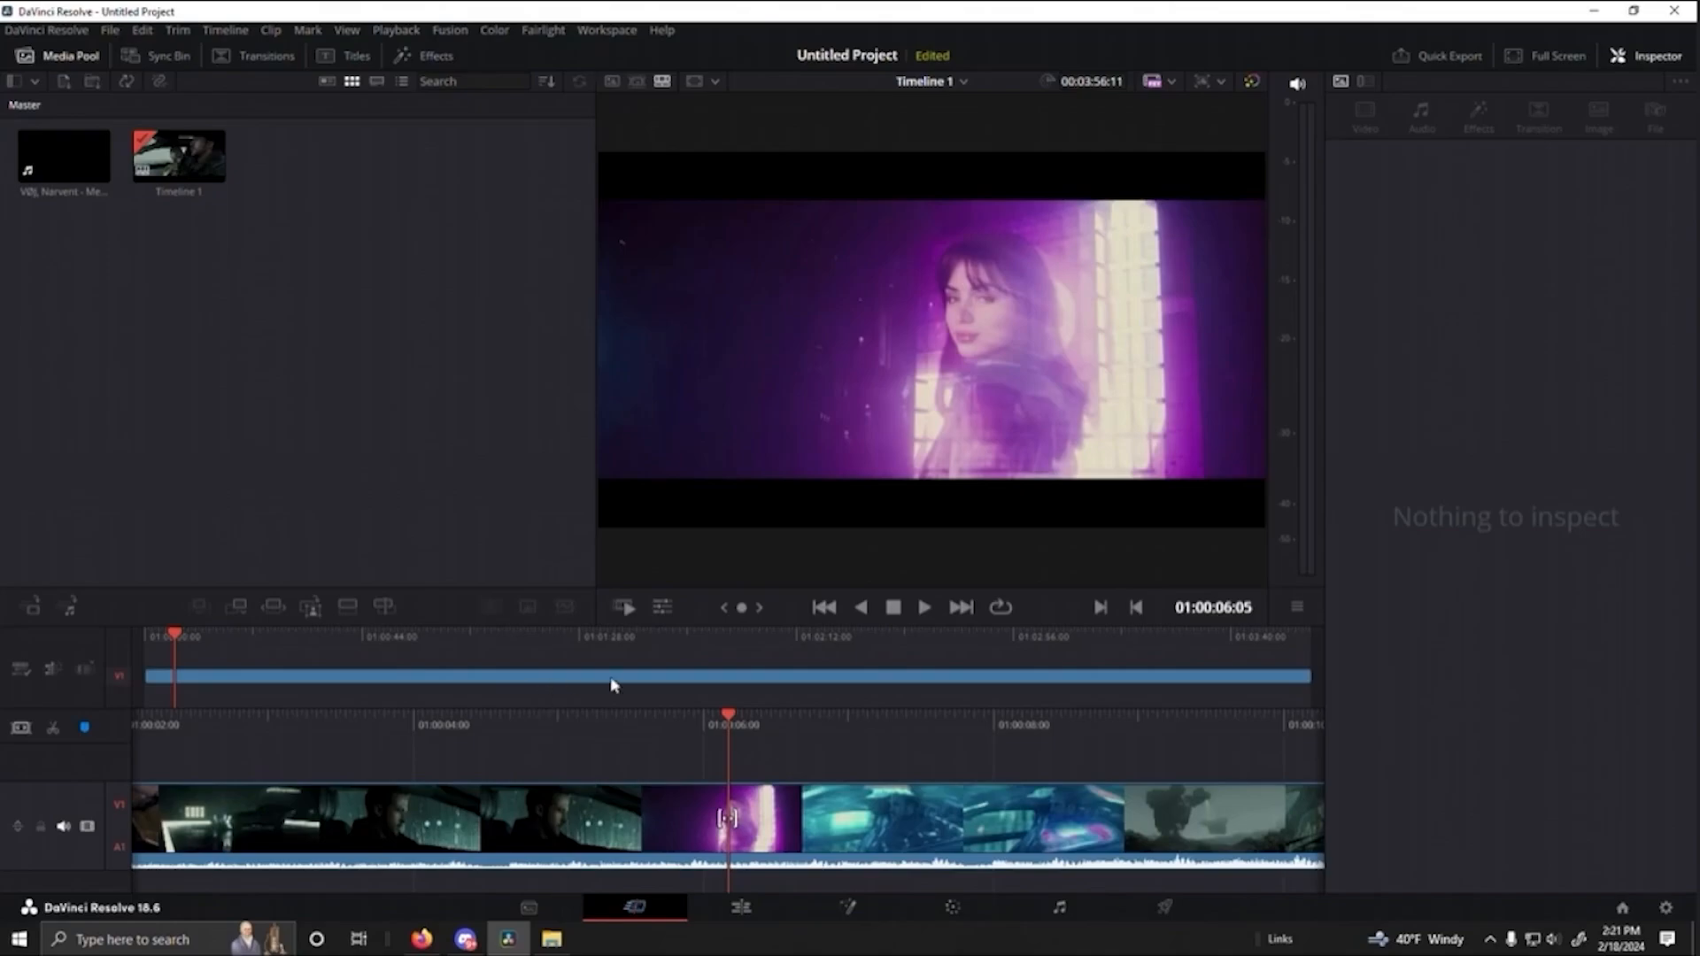
- Scrub through the music video on the Cut page, and play a few seconds of it on the Edit page
left_click_drag(735, 712, 1250, 710)
left_click(733, 916)
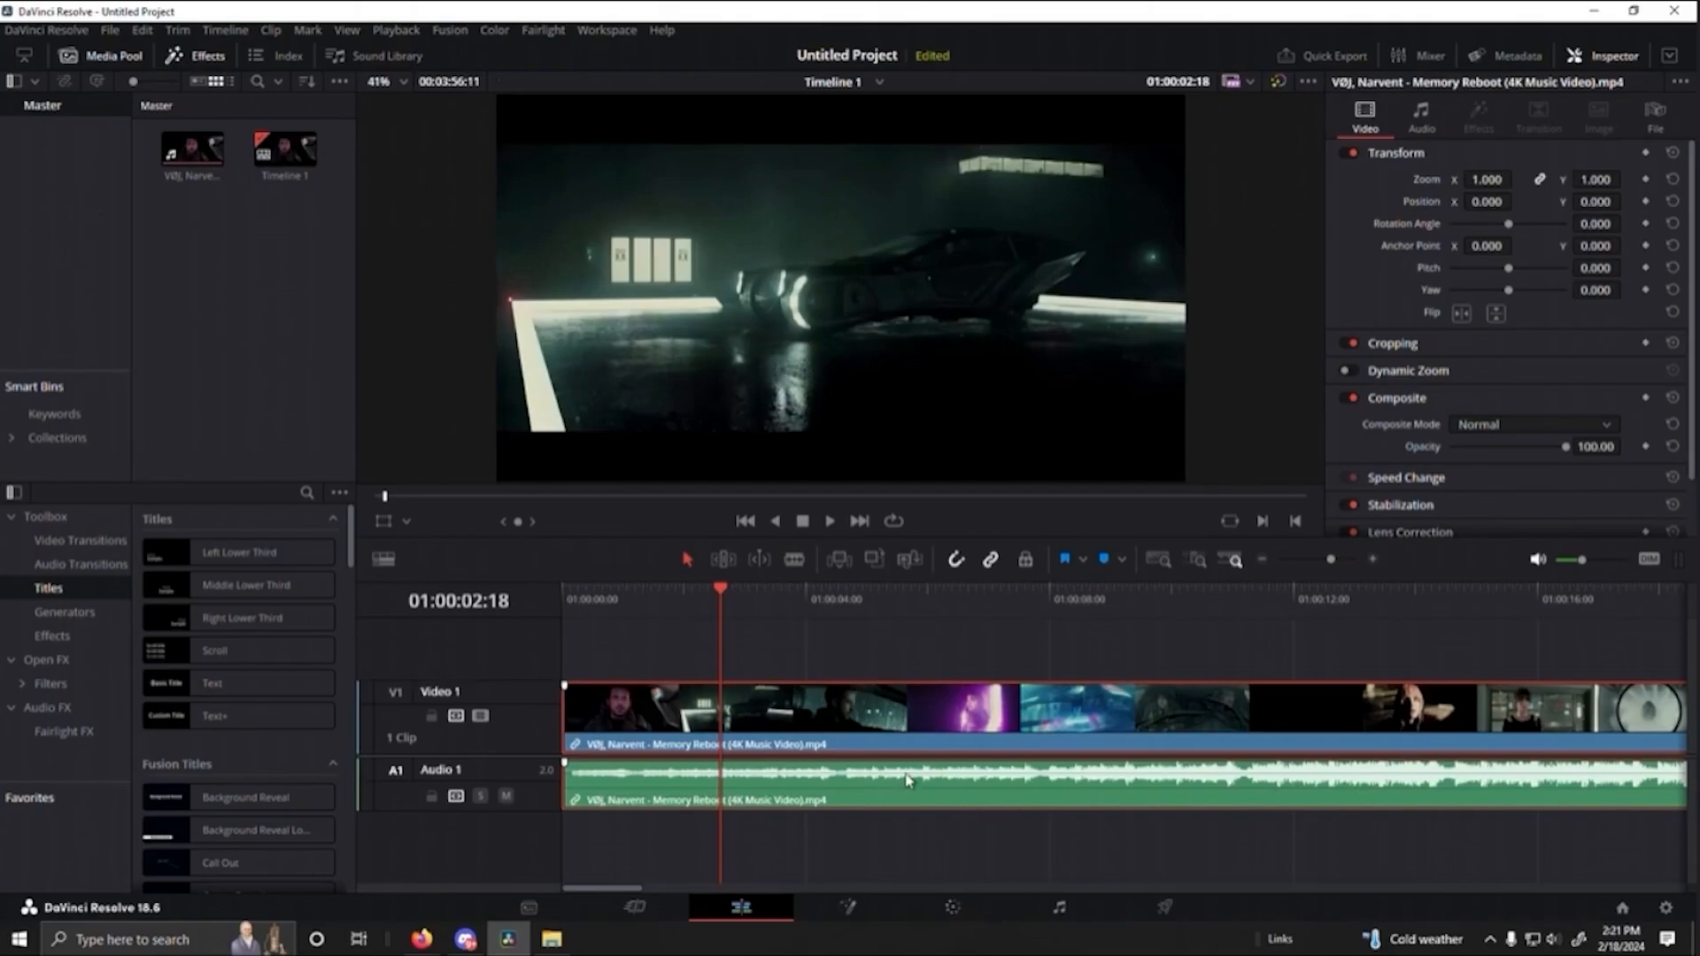
left_click(829, 523)
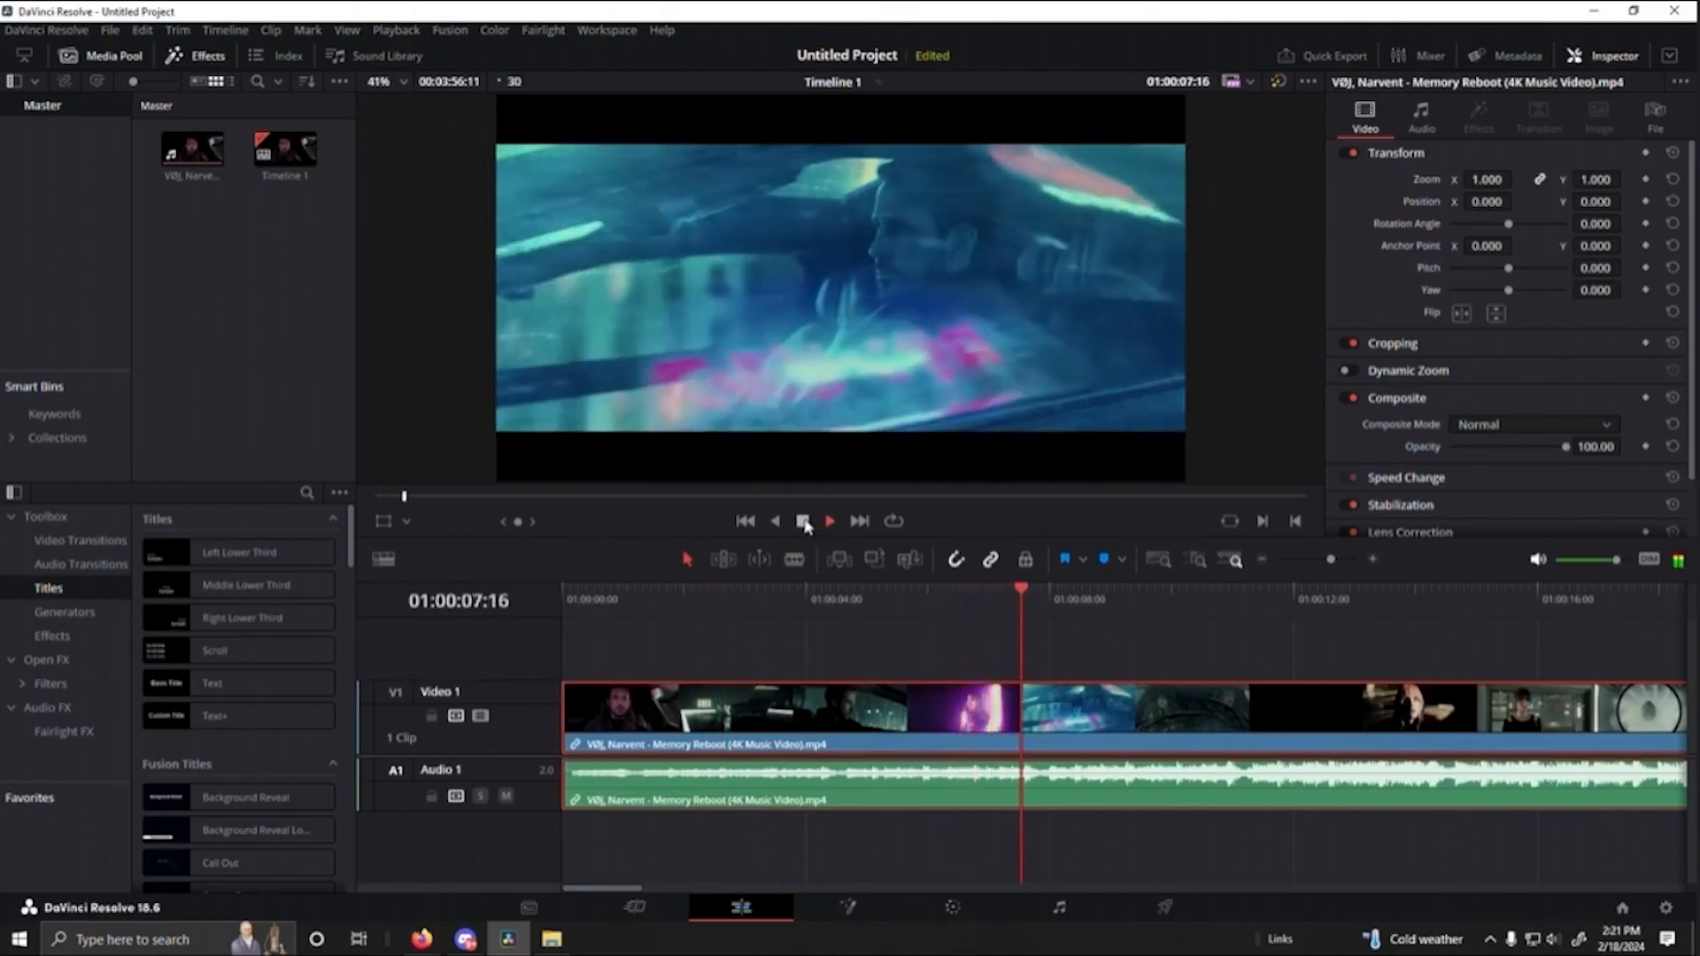
left_click(802, 521)
- Unlink the music video's picture from its audio in the timeline and clear the selection
right_click(742, 705)
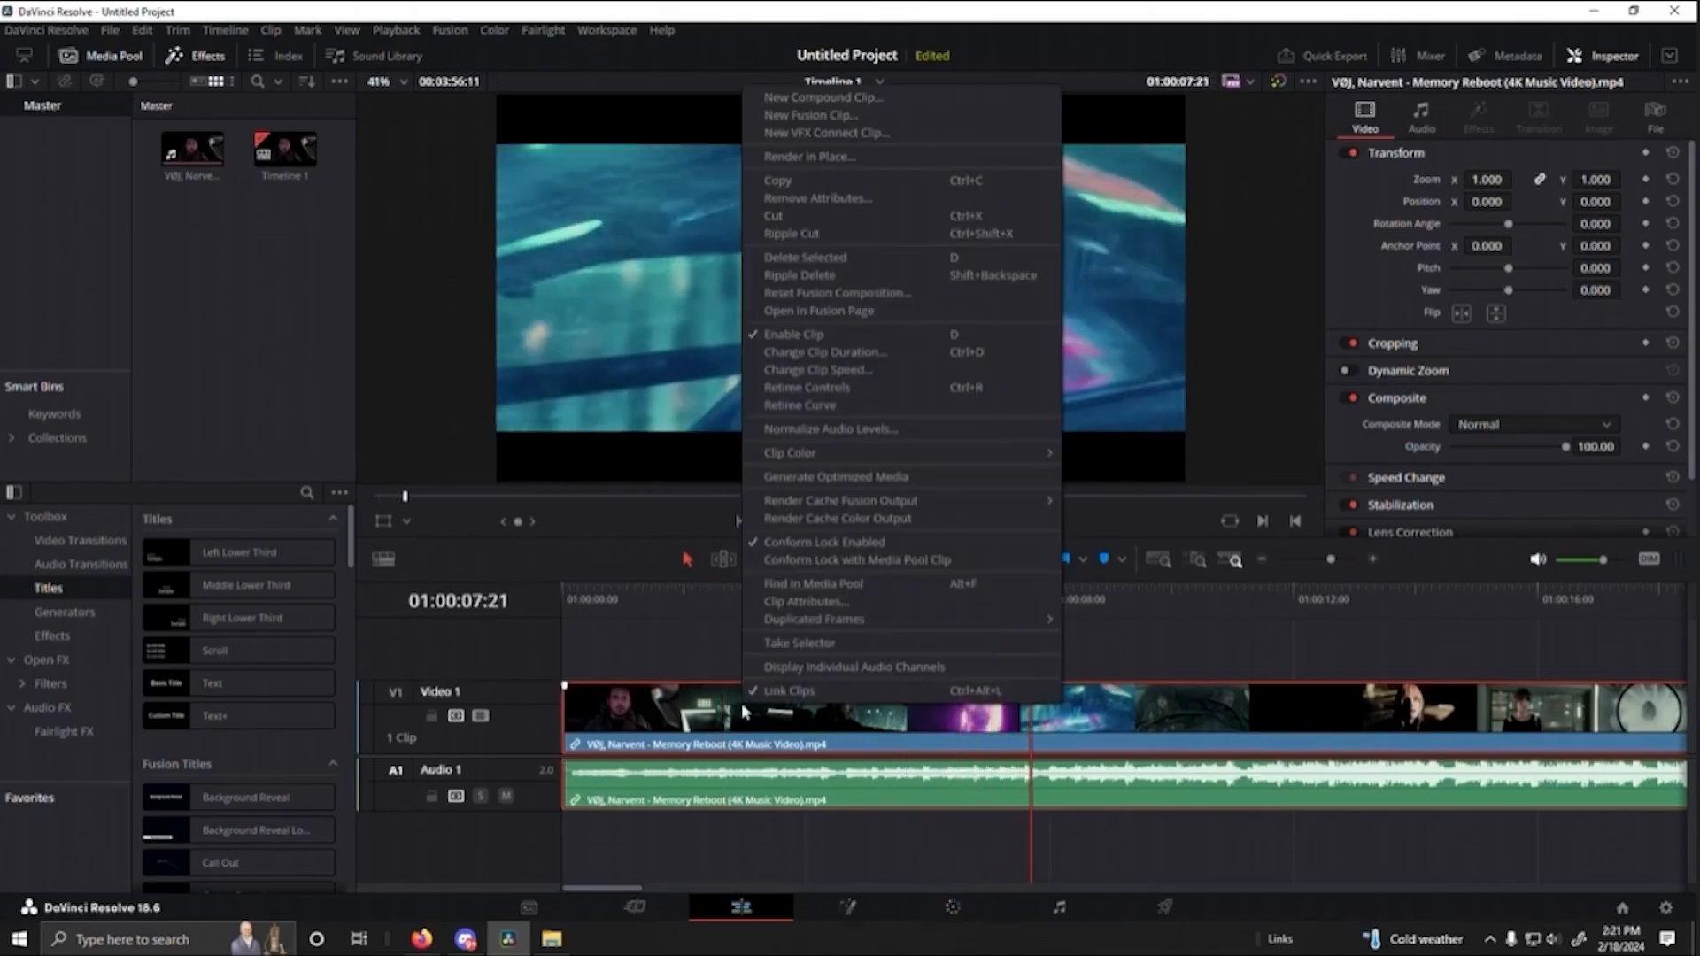
left_click(788, 695)
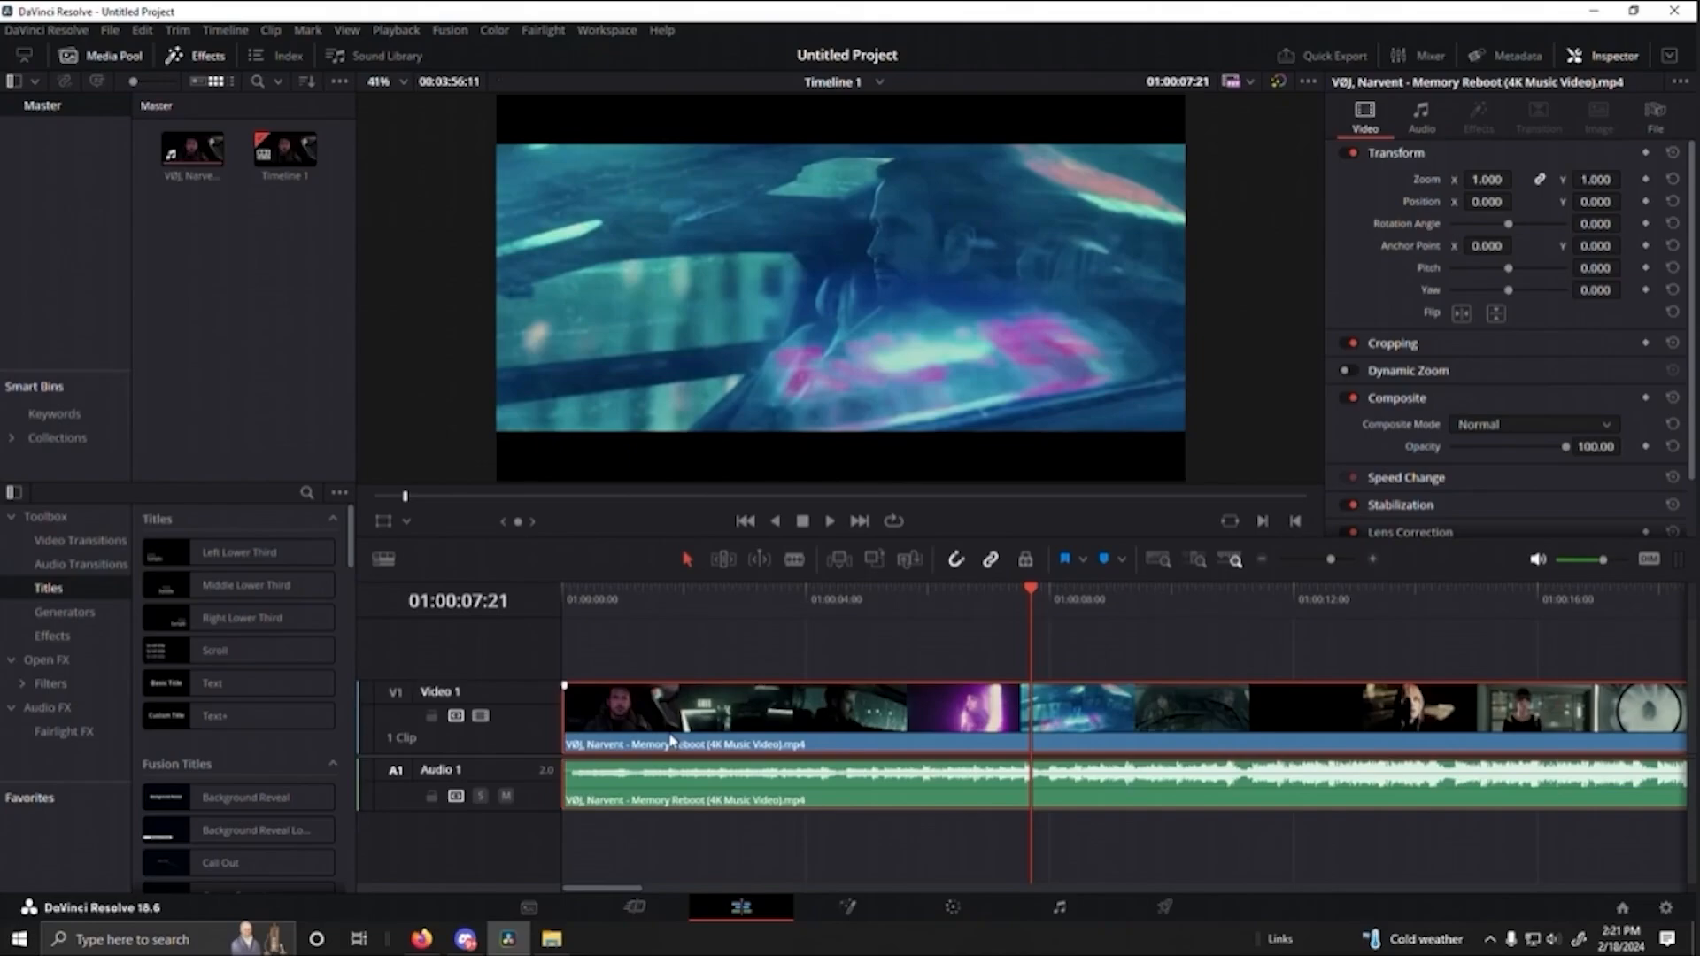
left_click(720, 833)
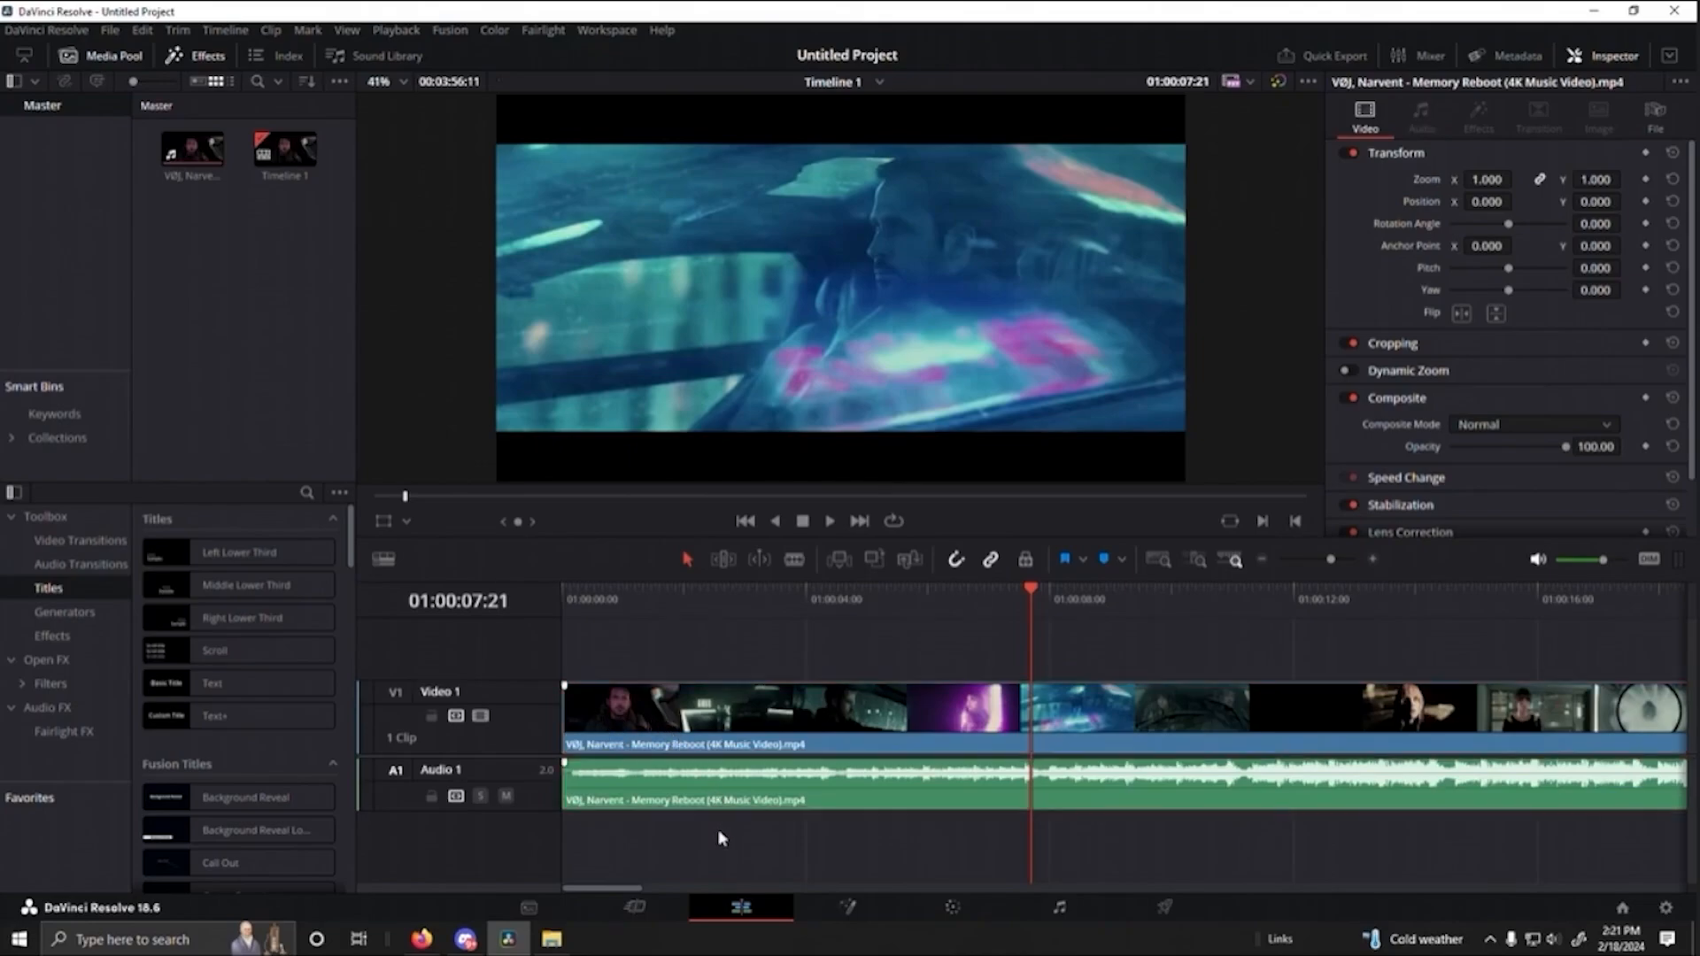
- Delete the unlinked video clip from Video 1, keeping its audio on Audio 1
left_click(691, 719)
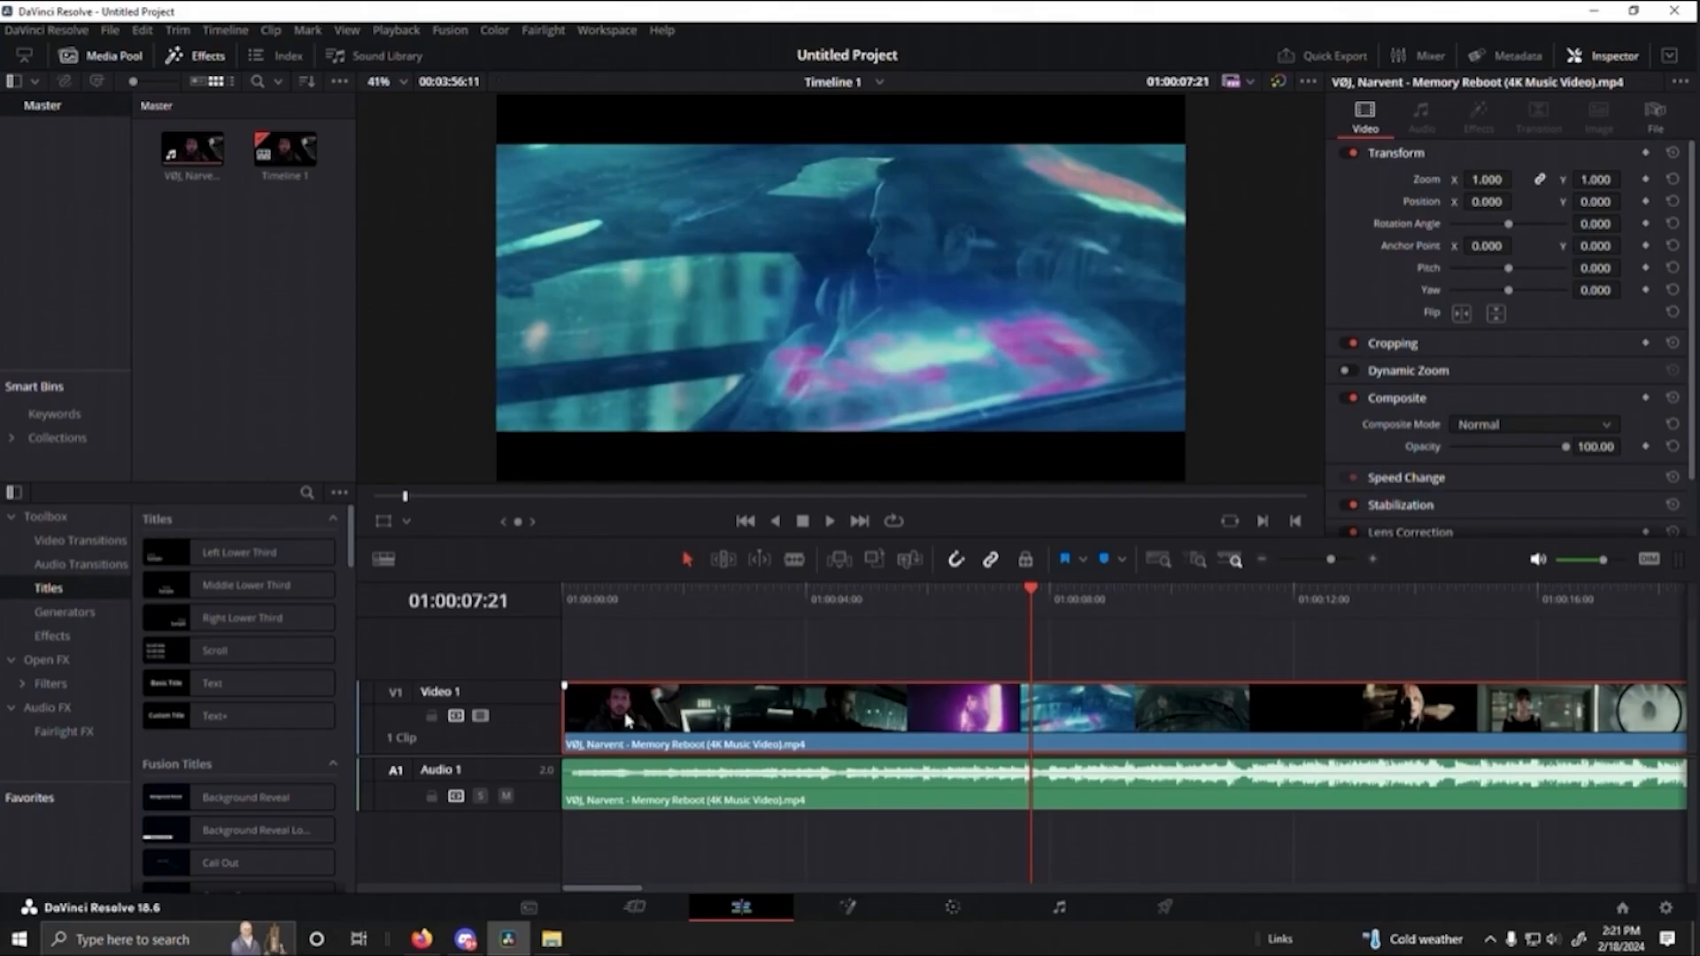
right_click(709, 725)
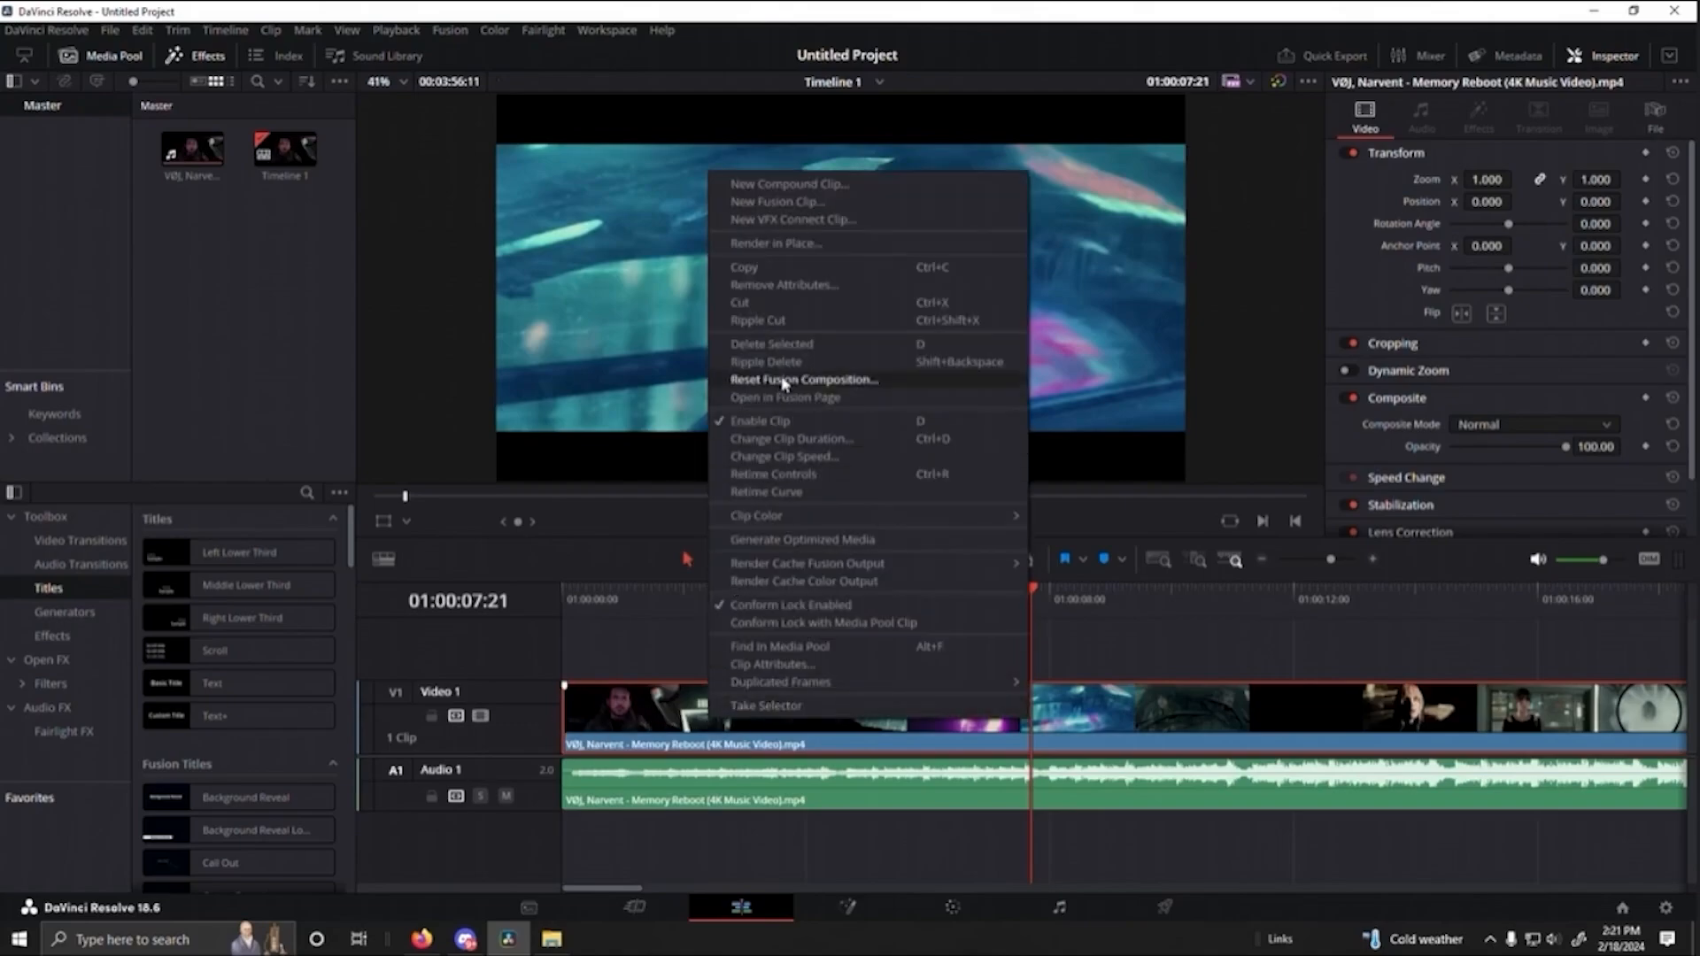
left_click(793, 352)
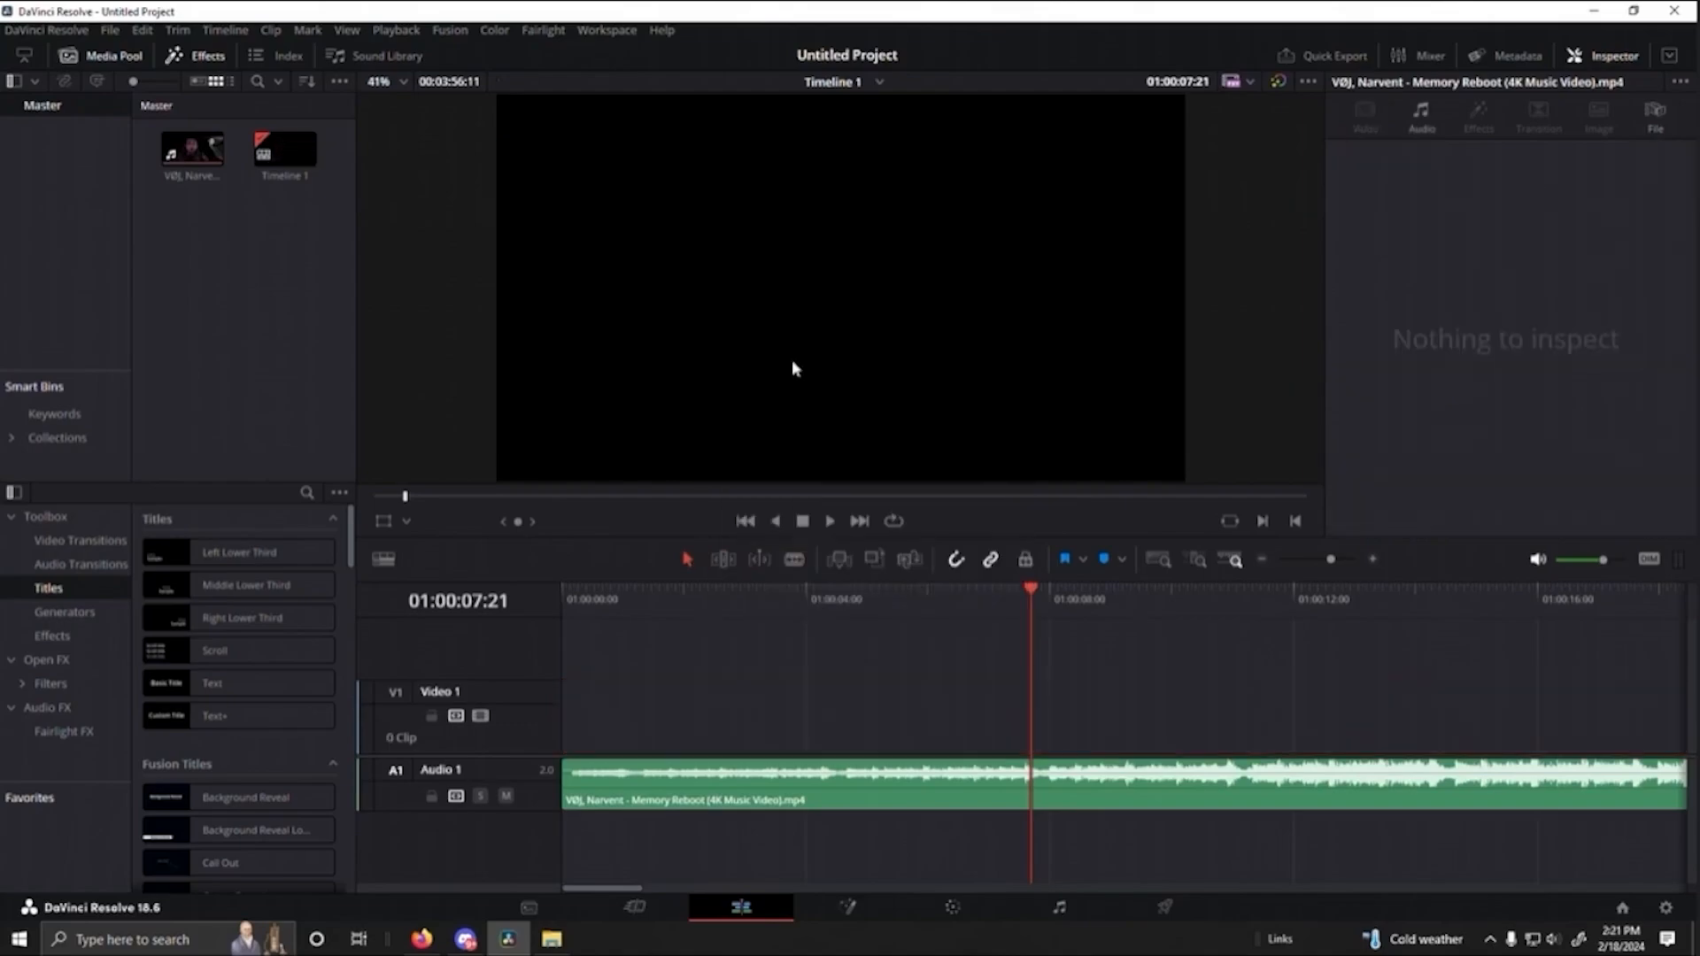
- Play sections of the remaining audio track to find a starting point for the song excerpt
left_click(829, 525)
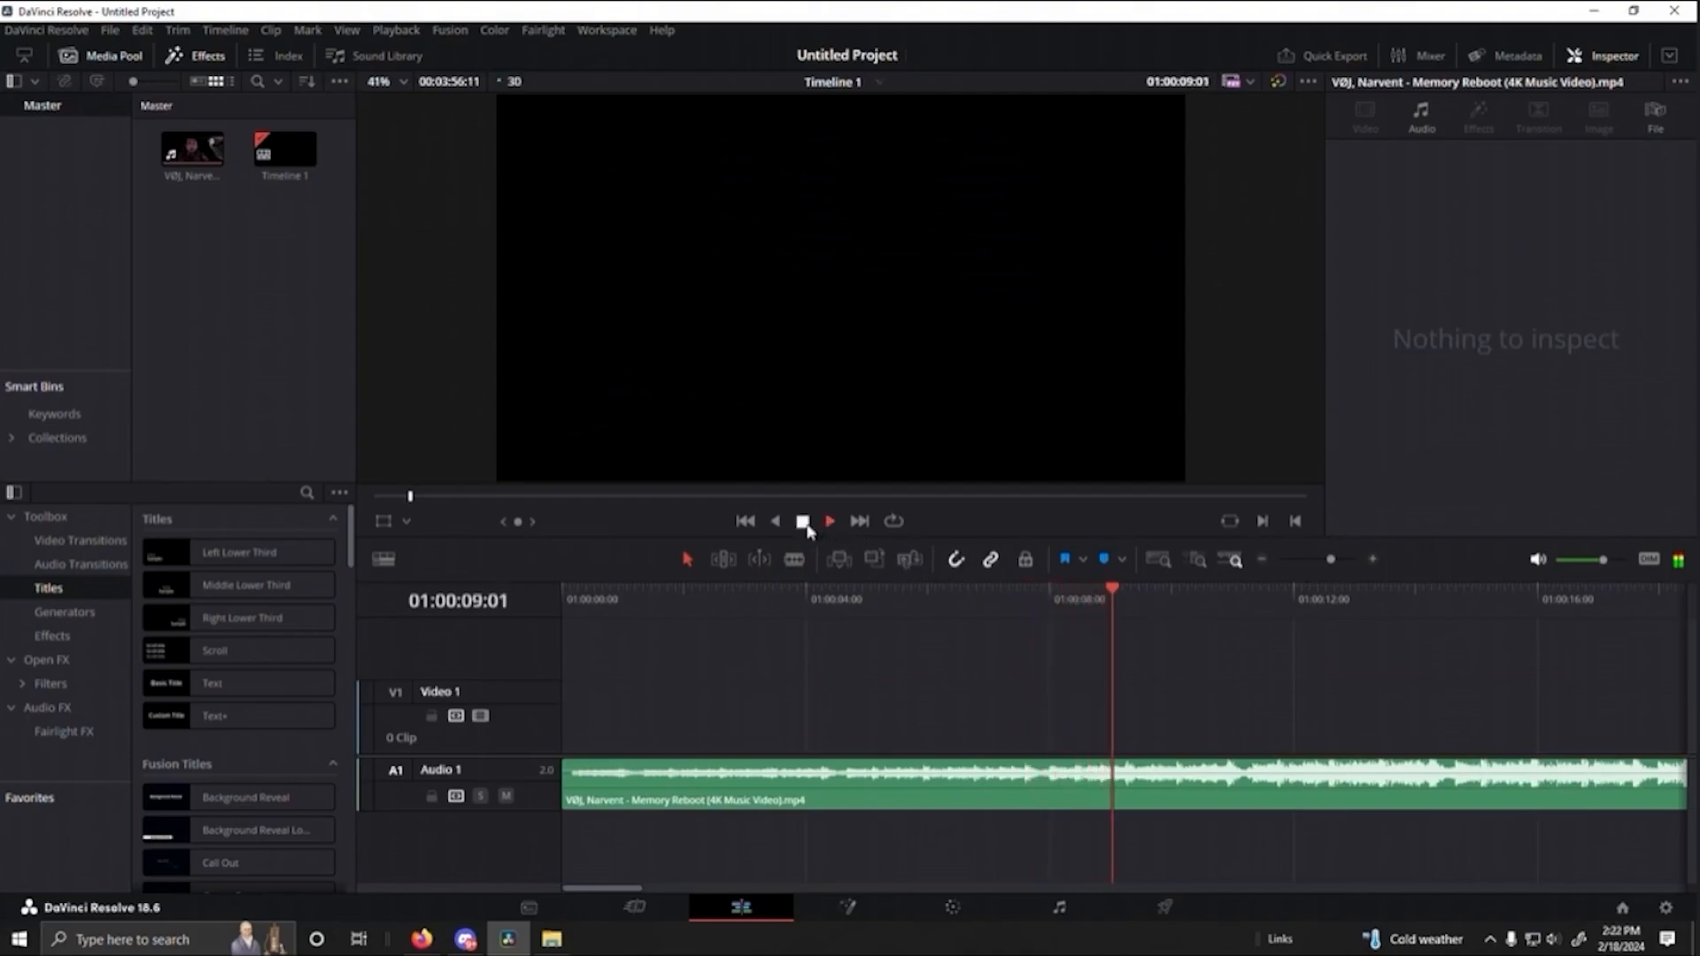
left_click_drag(1111, 591, 842, 605)
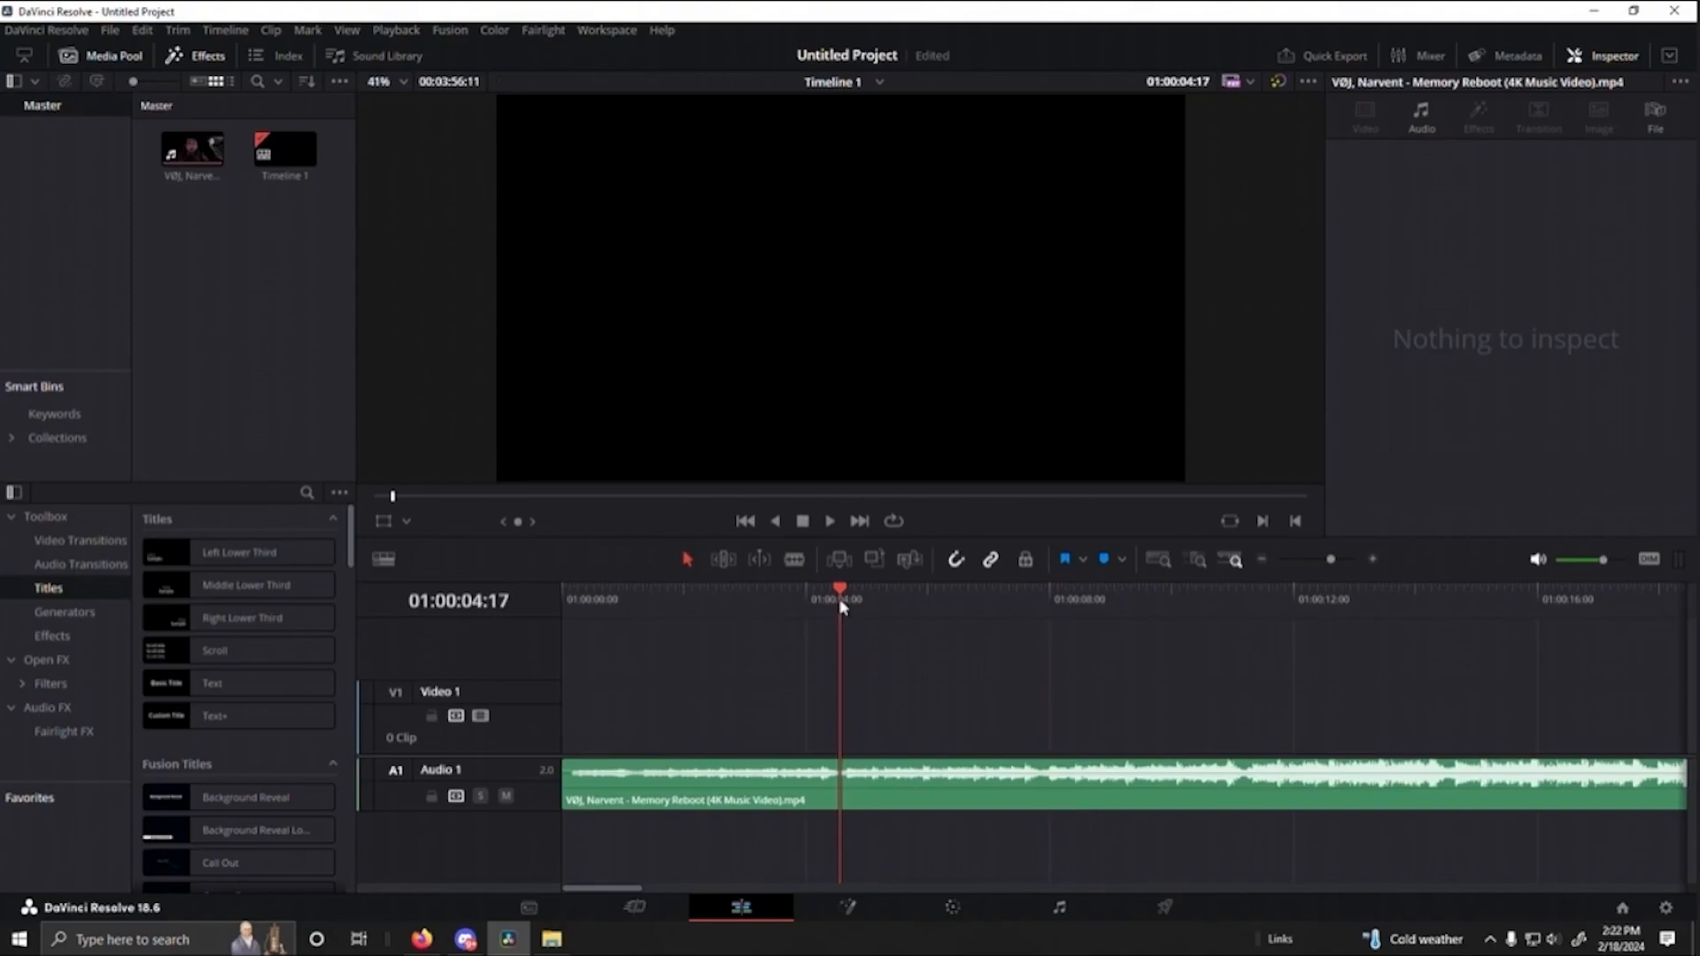
left_click(831, 522)
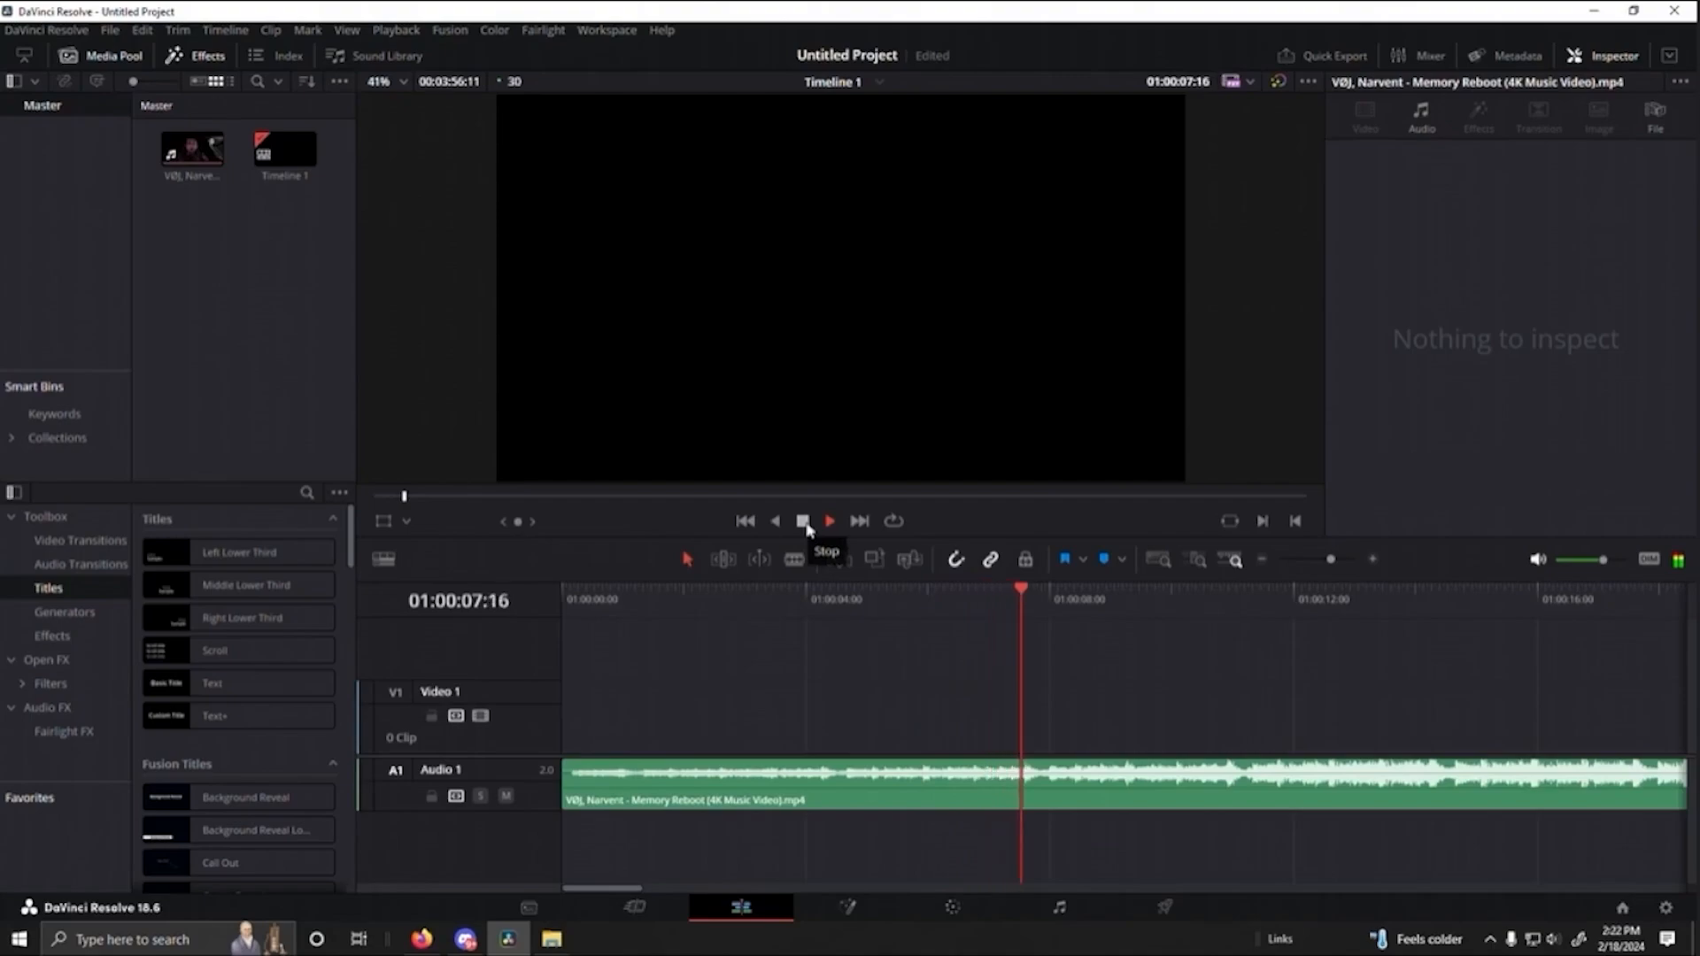
left_click(806, 526)
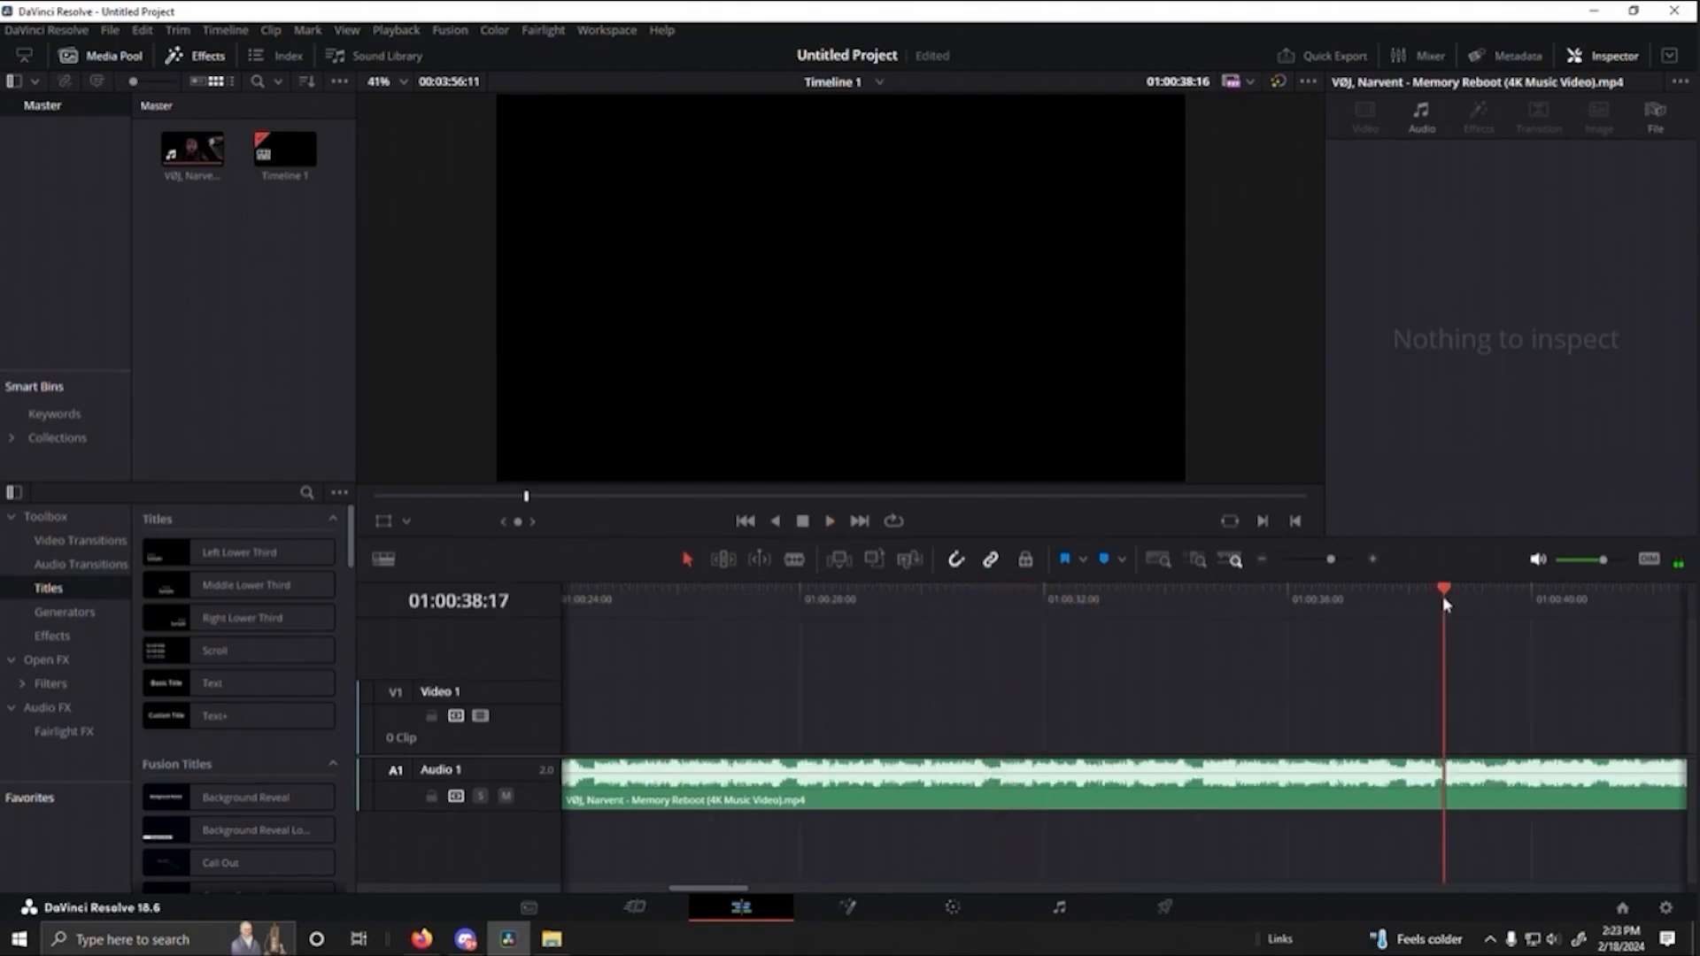
- Split the audio clip at 01:00:34:17
left_click(829, 523)
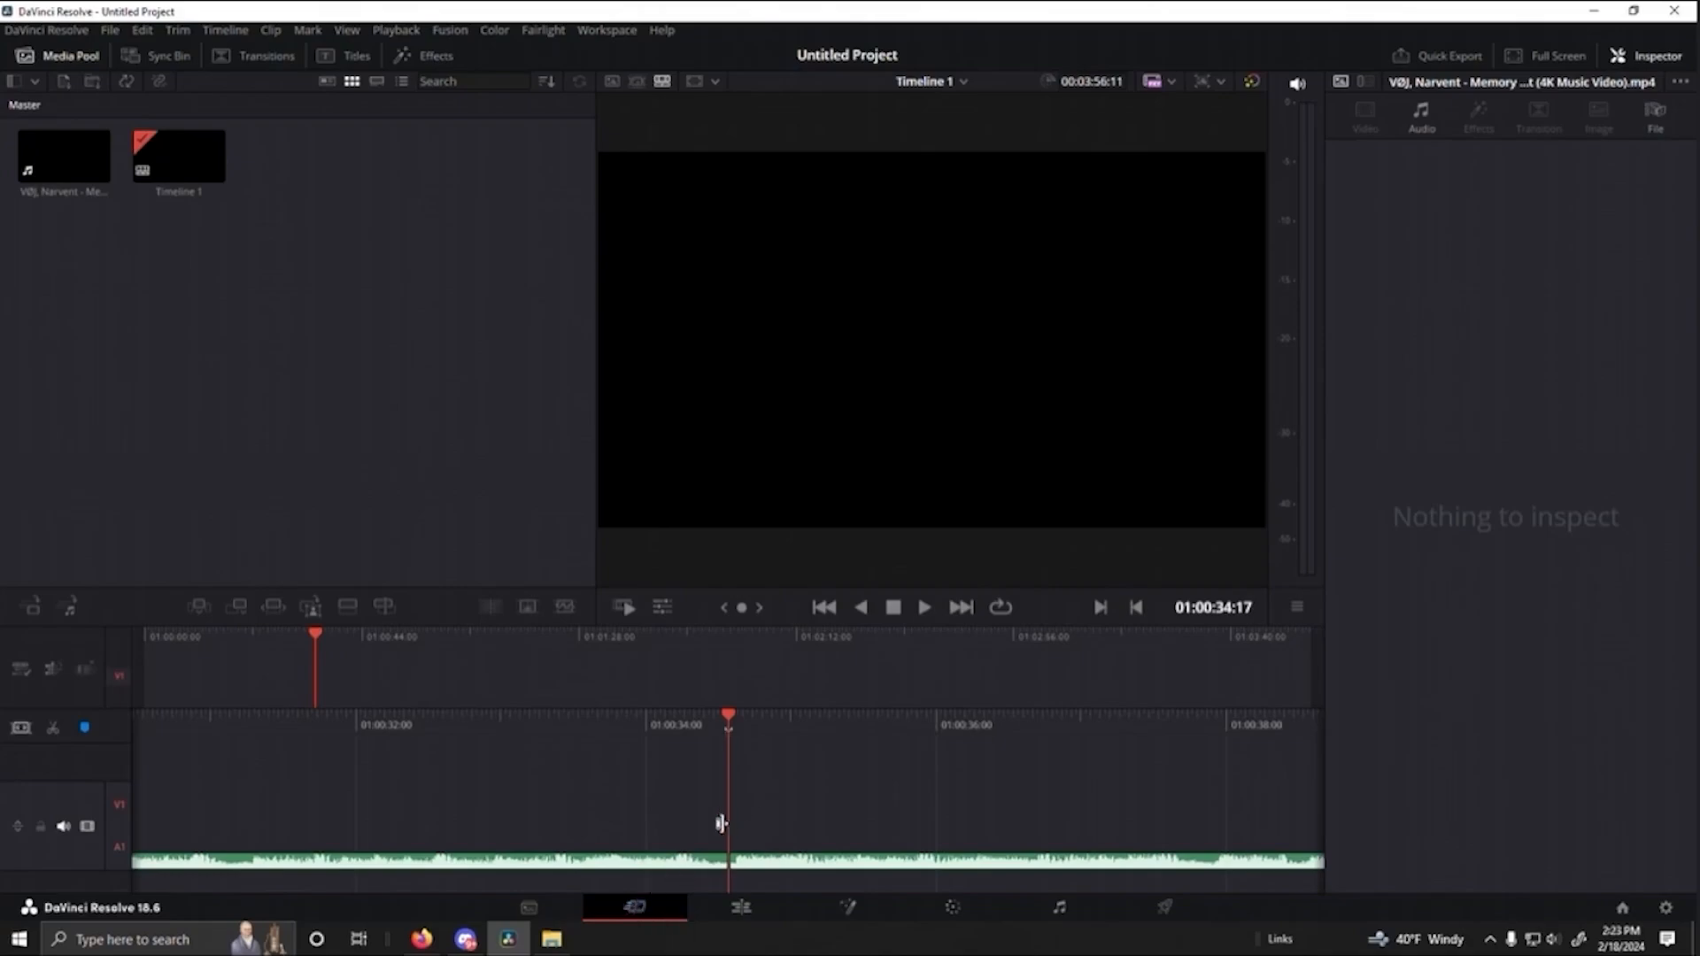
left_click(757, 917)
left_click(664, 916)
left_click(709, 914)
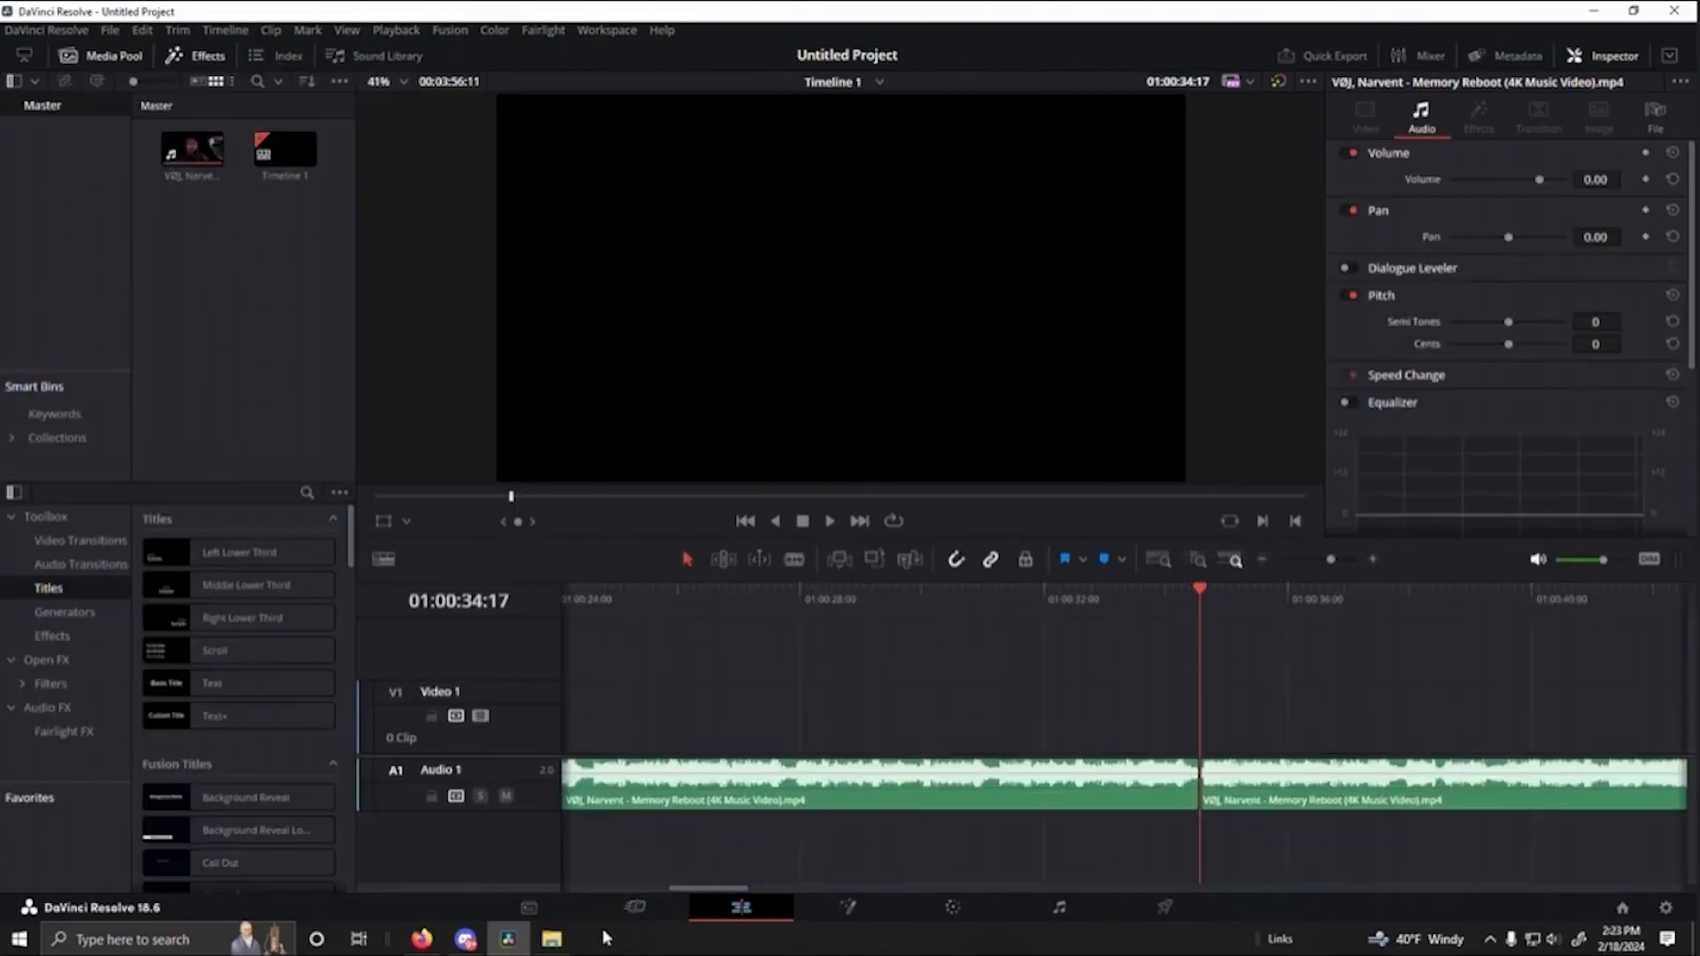
left_click(634, 911)
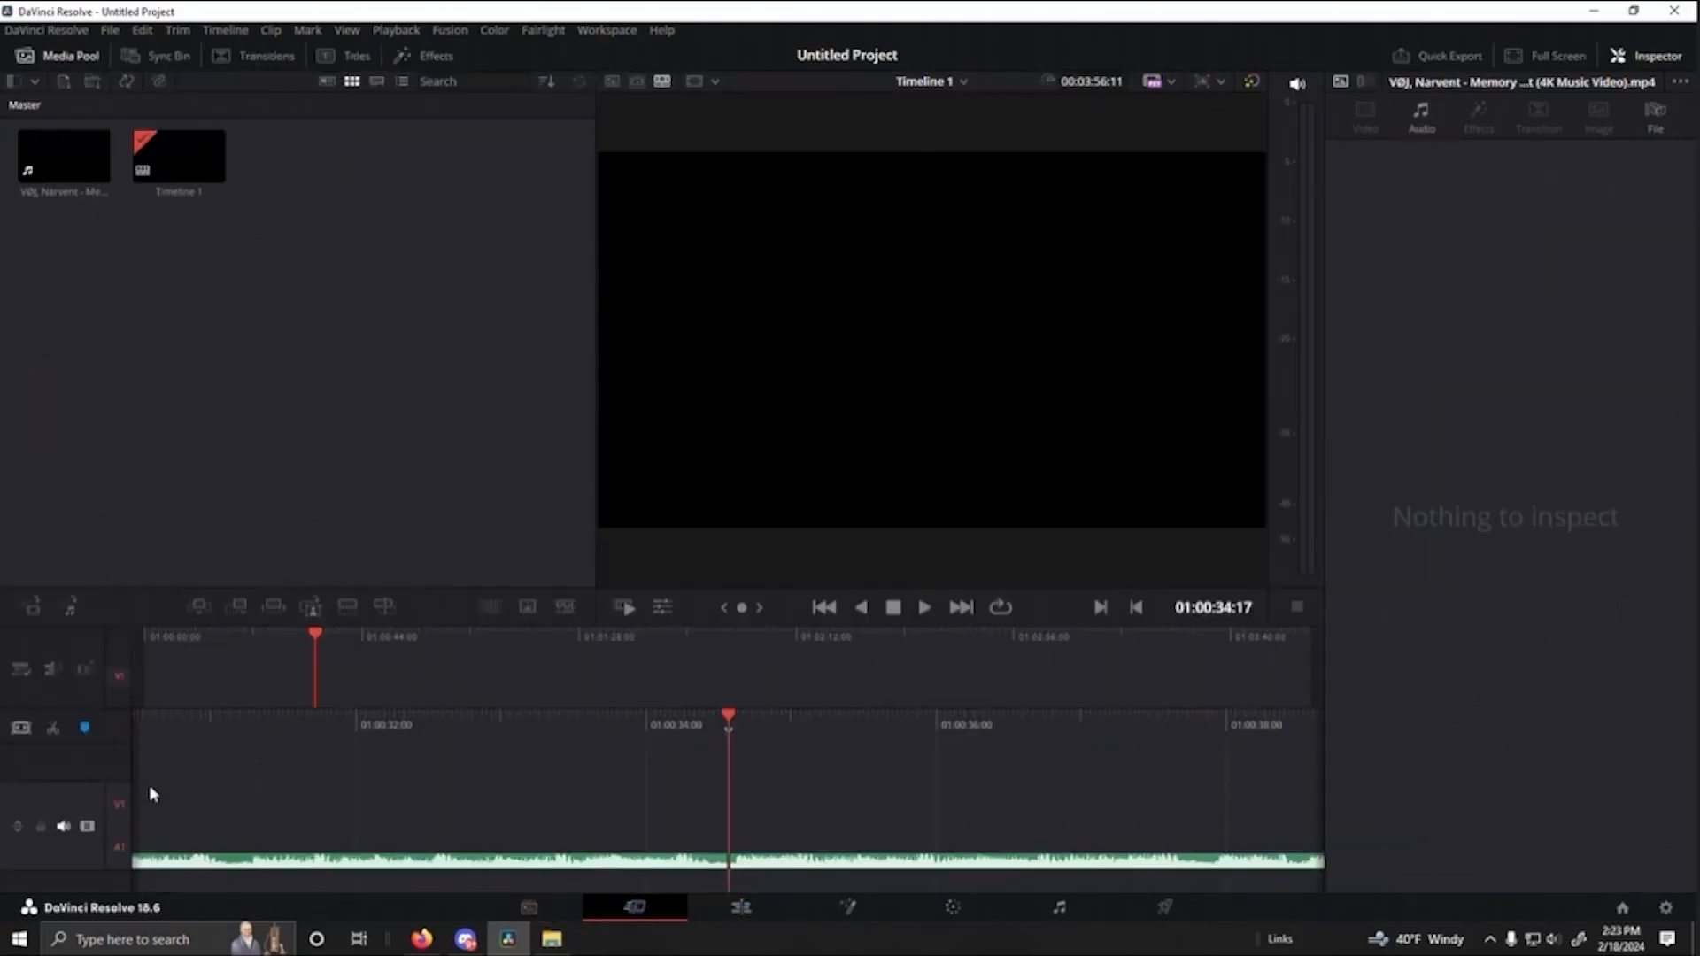
left_click(742, 909)
left_click(660, 914)
left_click(742, 908)
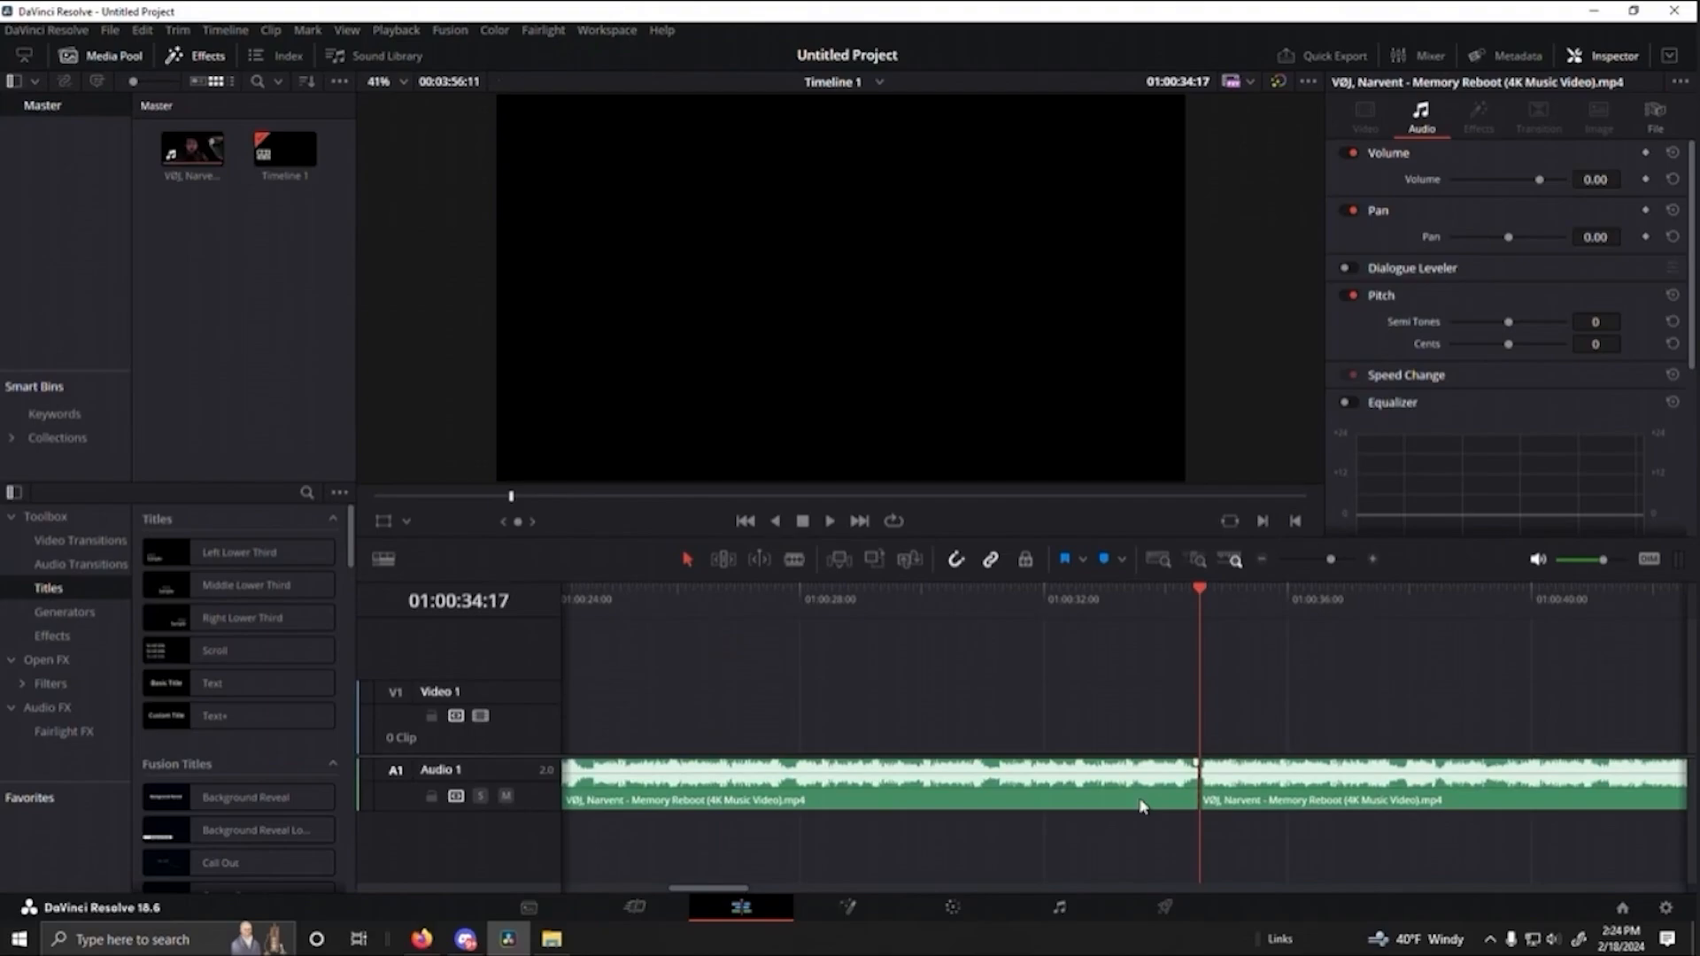
- Delete the audio segment before the cut so the remaining audio starts at 01:00:00:00
left_click(946, 782)
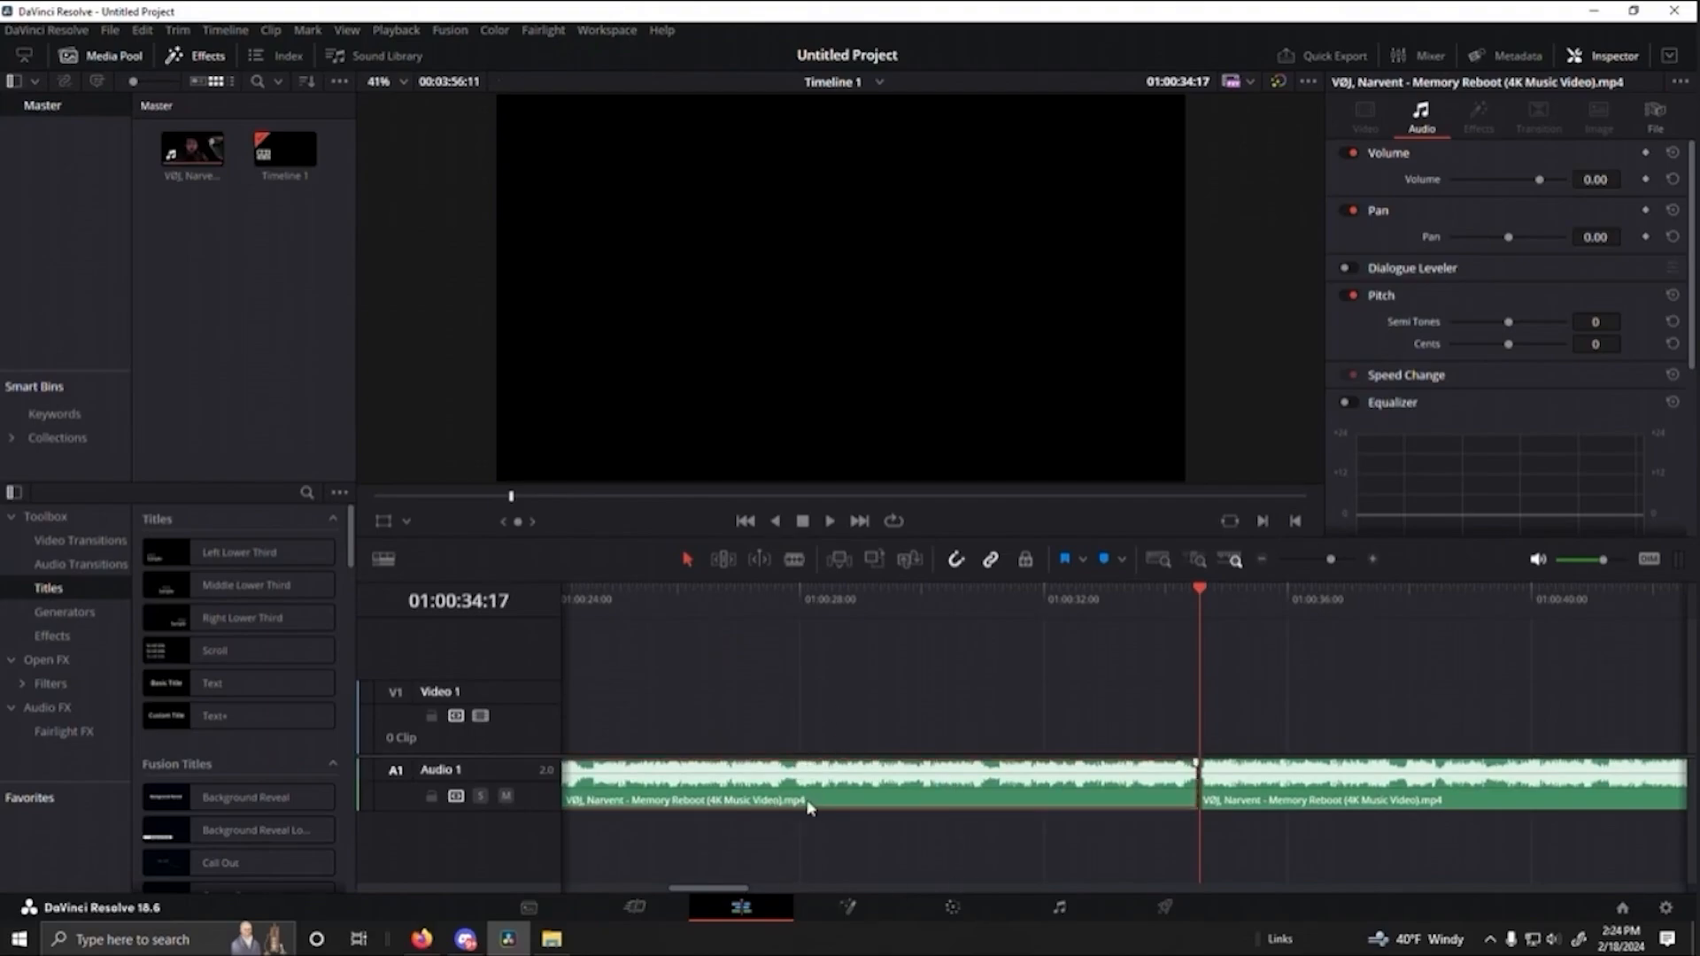
key("Delete")
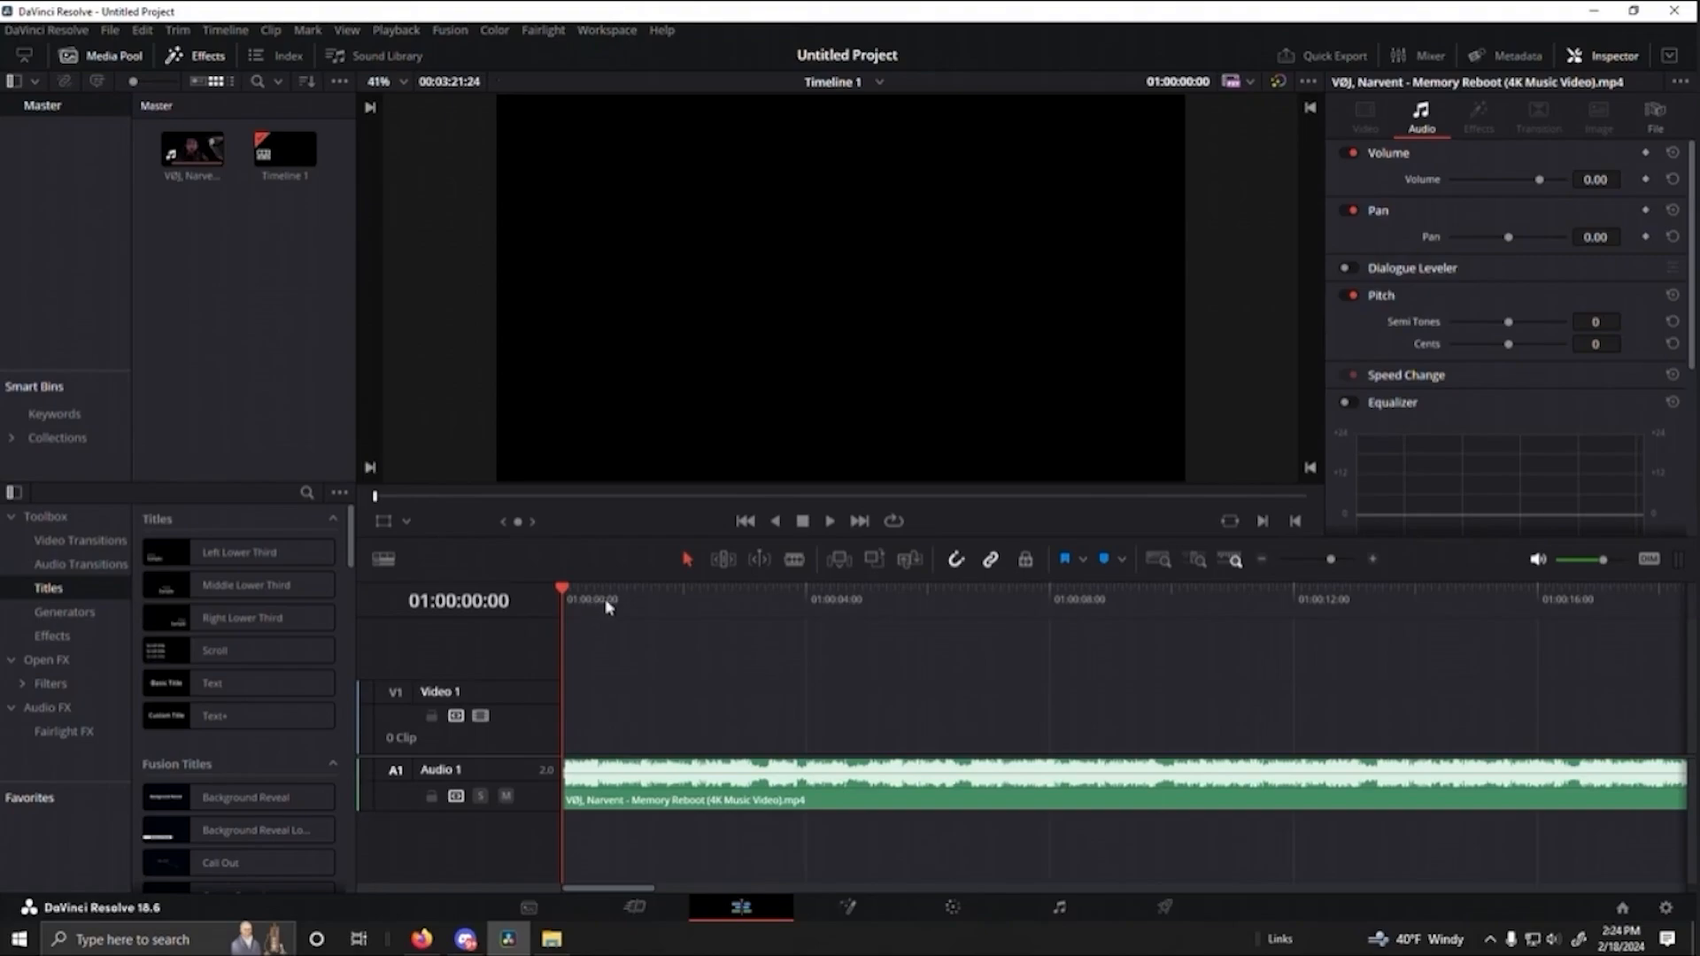
- Listen for the end point of the song excerpt and split the audio clip at 01:00:19:28
left_click_drag(608, 606, 1331, 618)
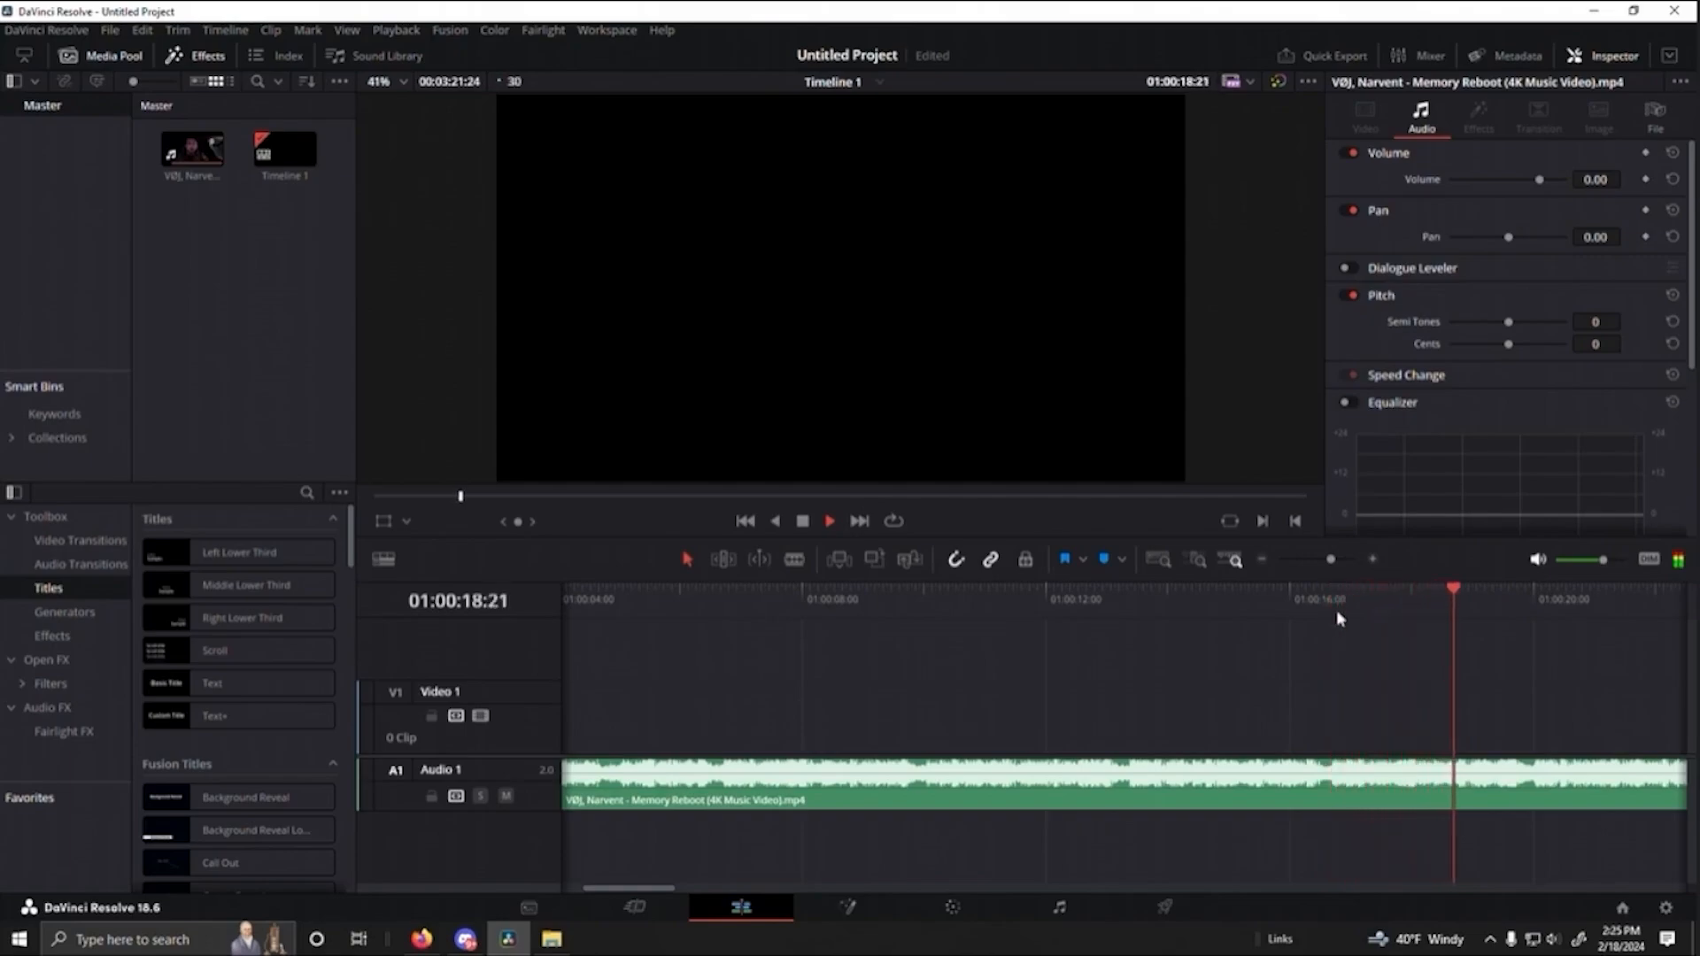
key("space")
left_click_drag(1463, 592, 1452, 598)
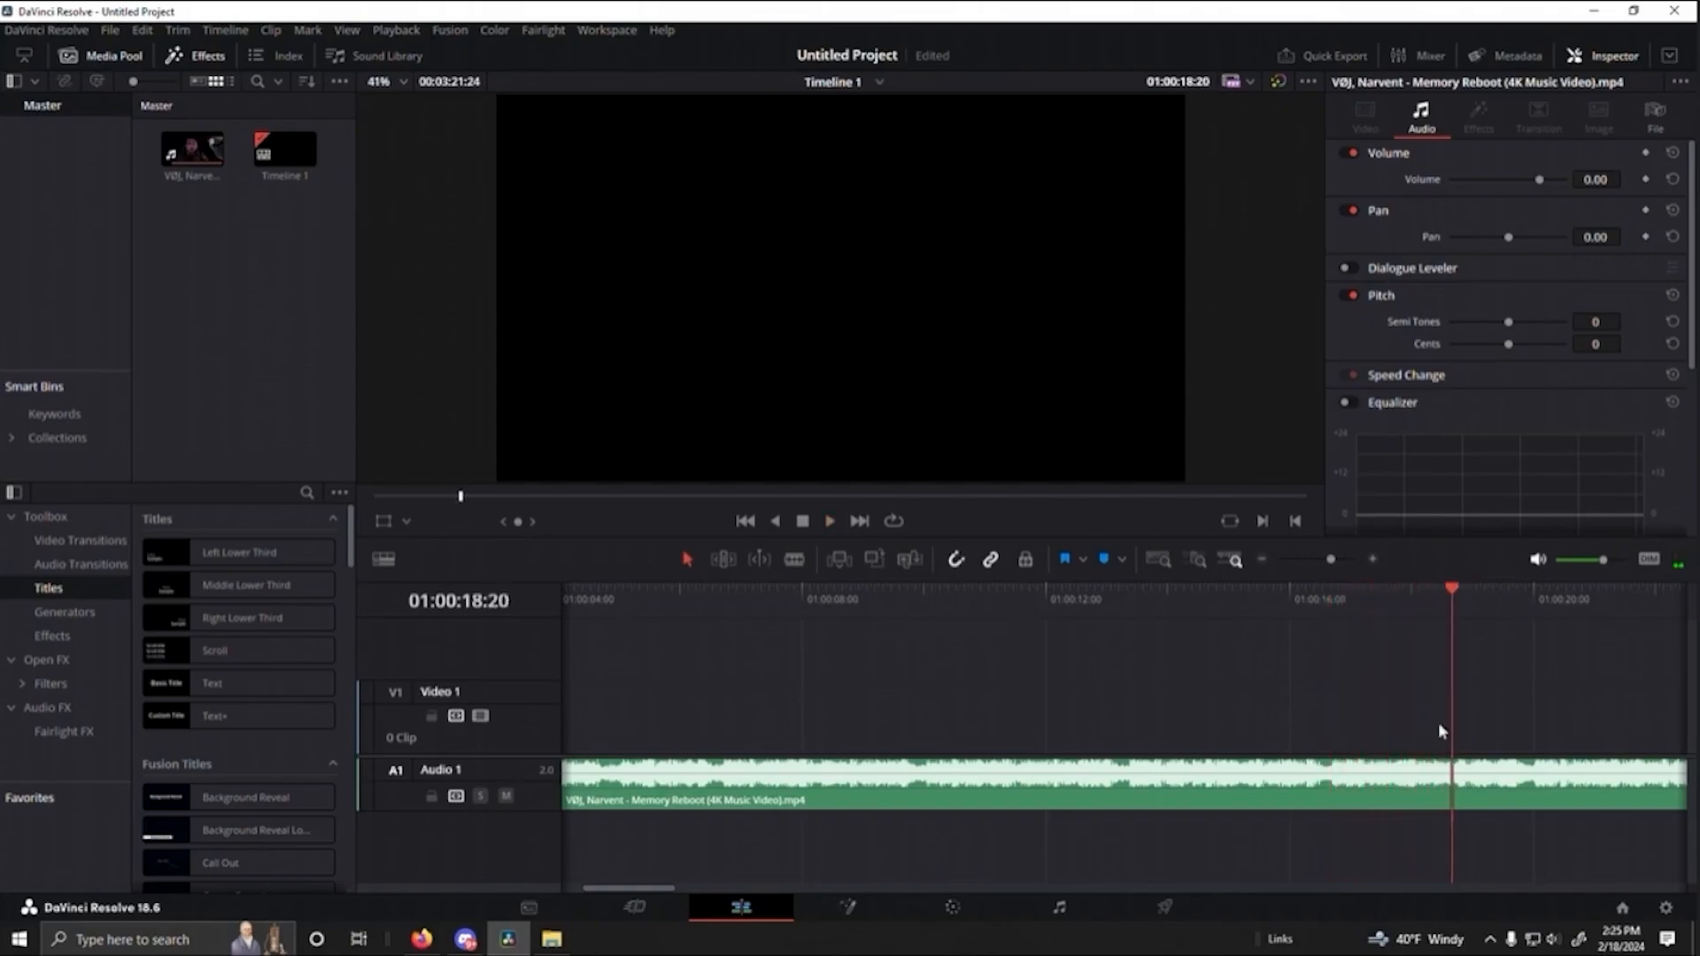
left_click(1447, 594)
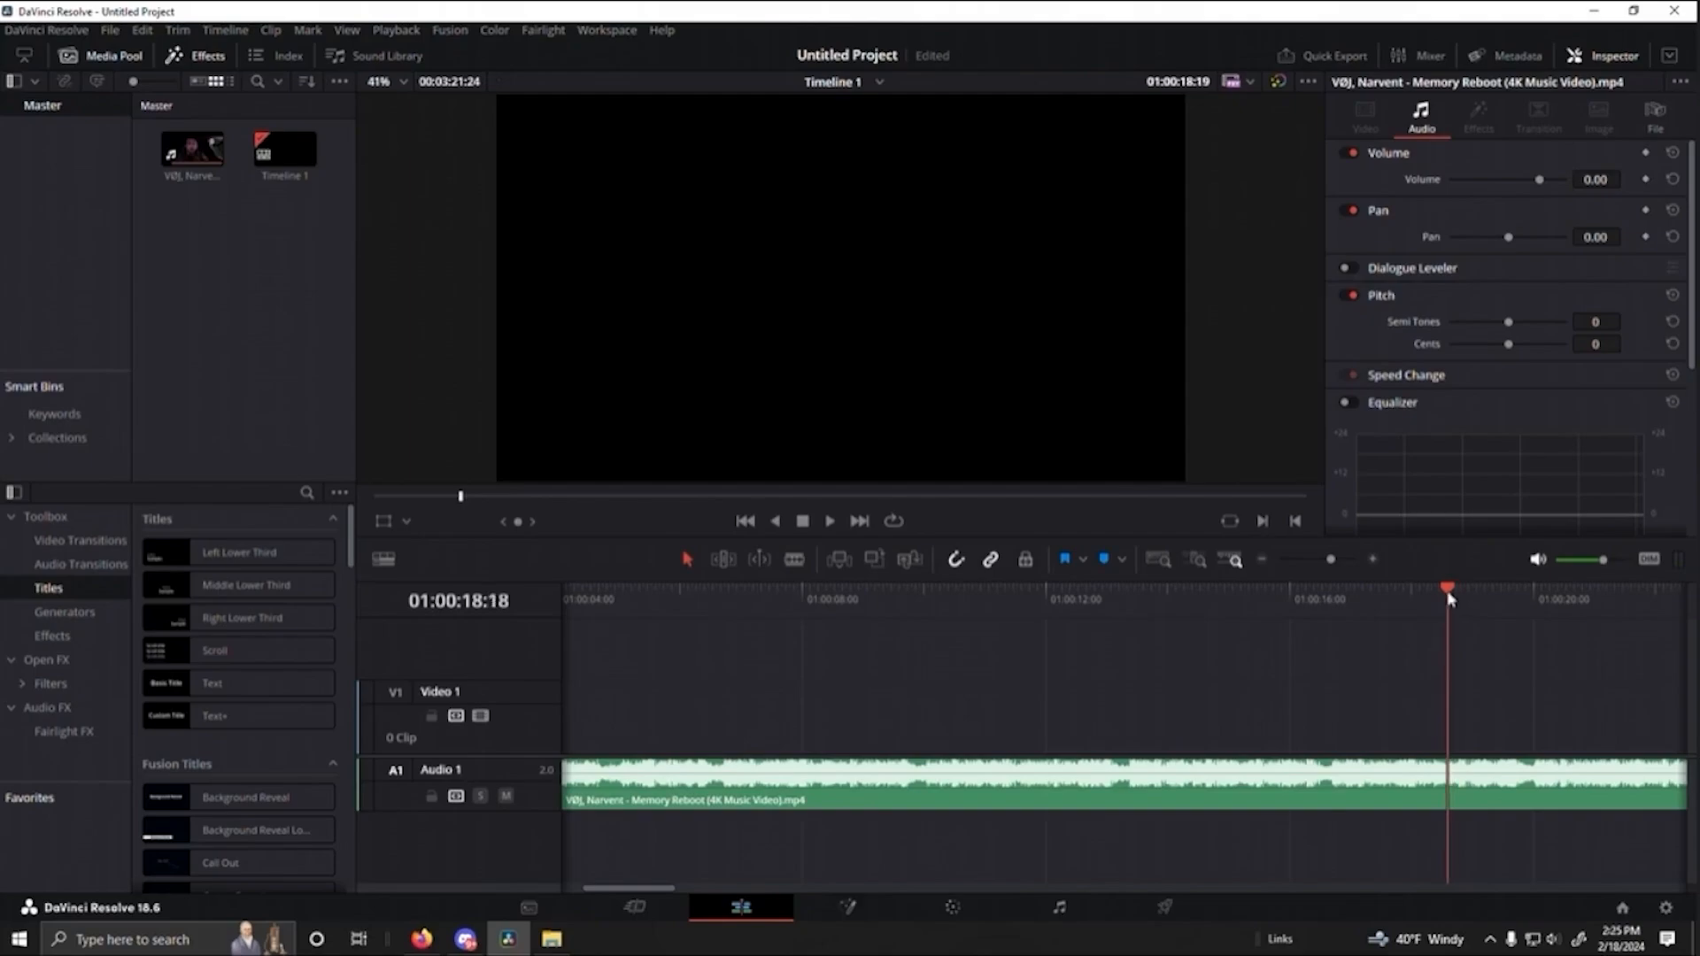
left_click(1176, 592)
left_click(1529, 592)
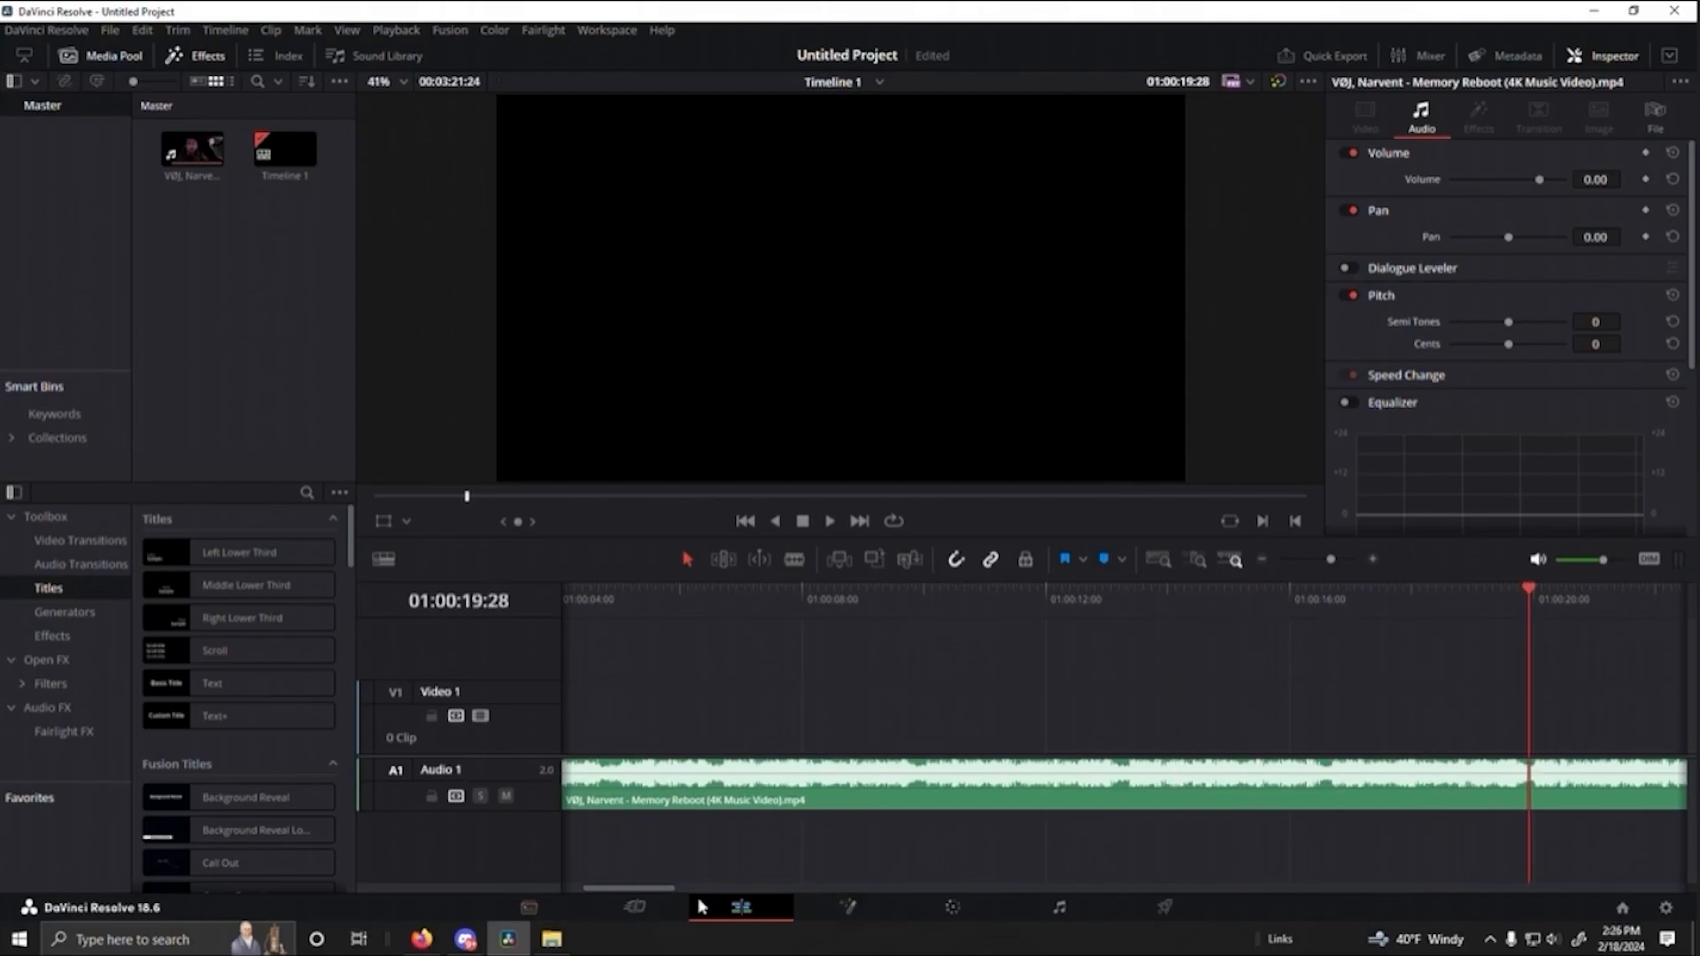
key("ctrl+b")
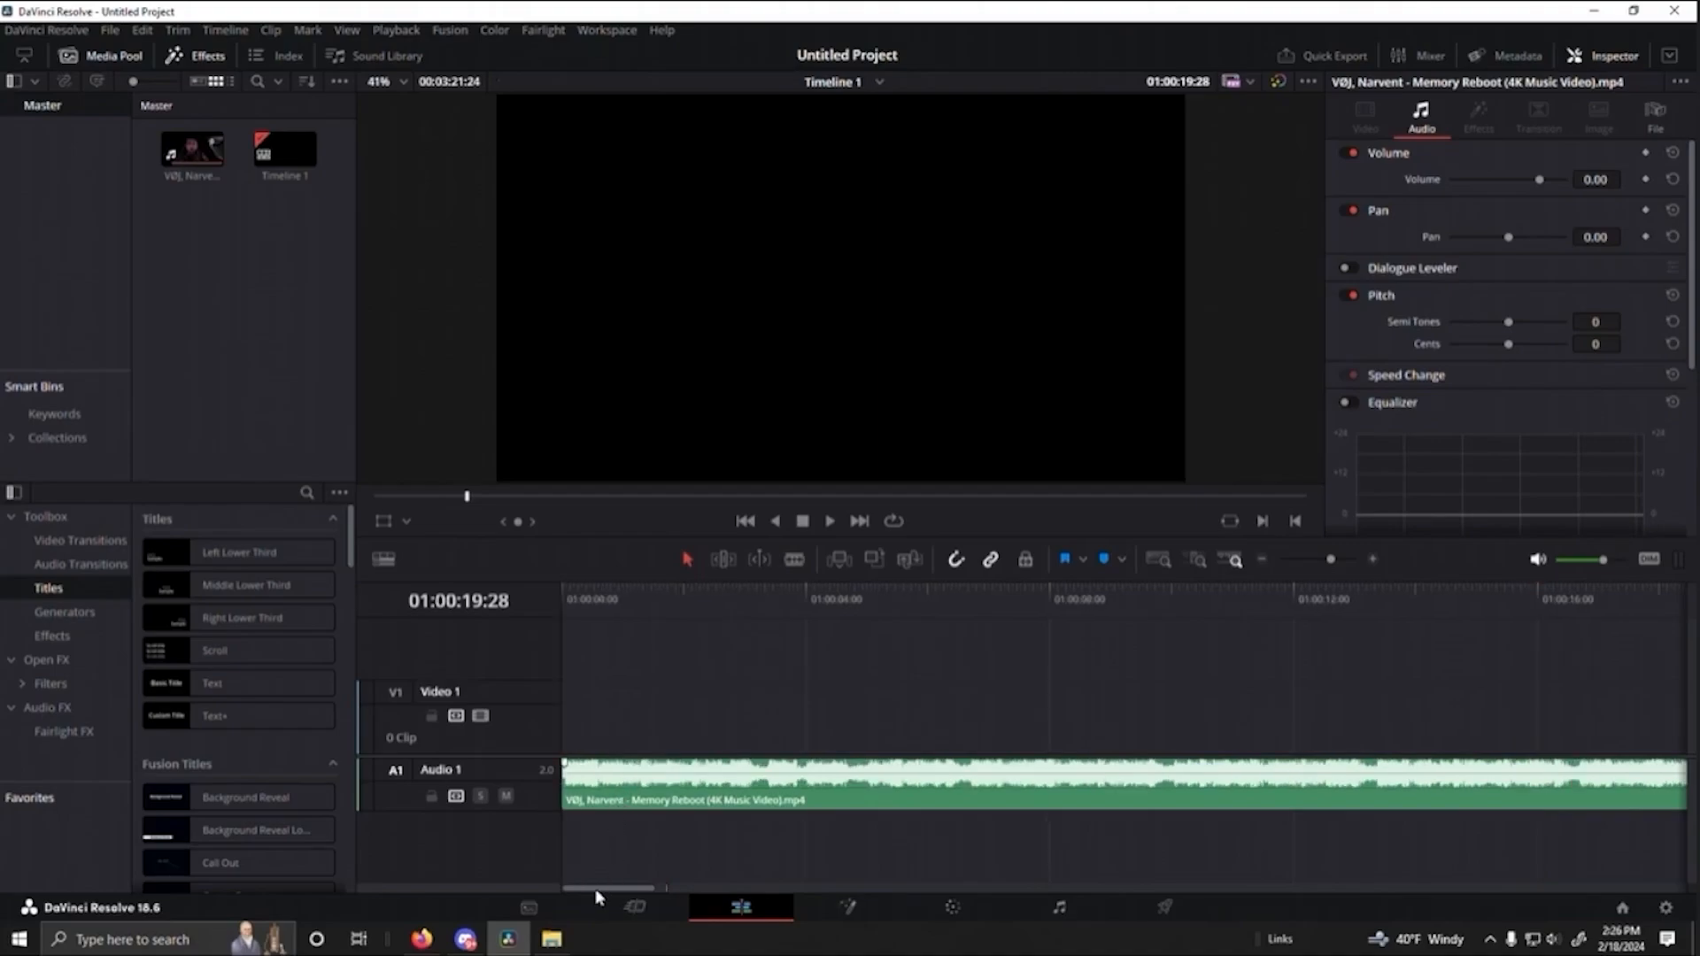
- Delete the audio segment after the 01:00:19:28 cut and move the playhead back to the start of the timeline
left_click_drag(599, 889, 681, 955)
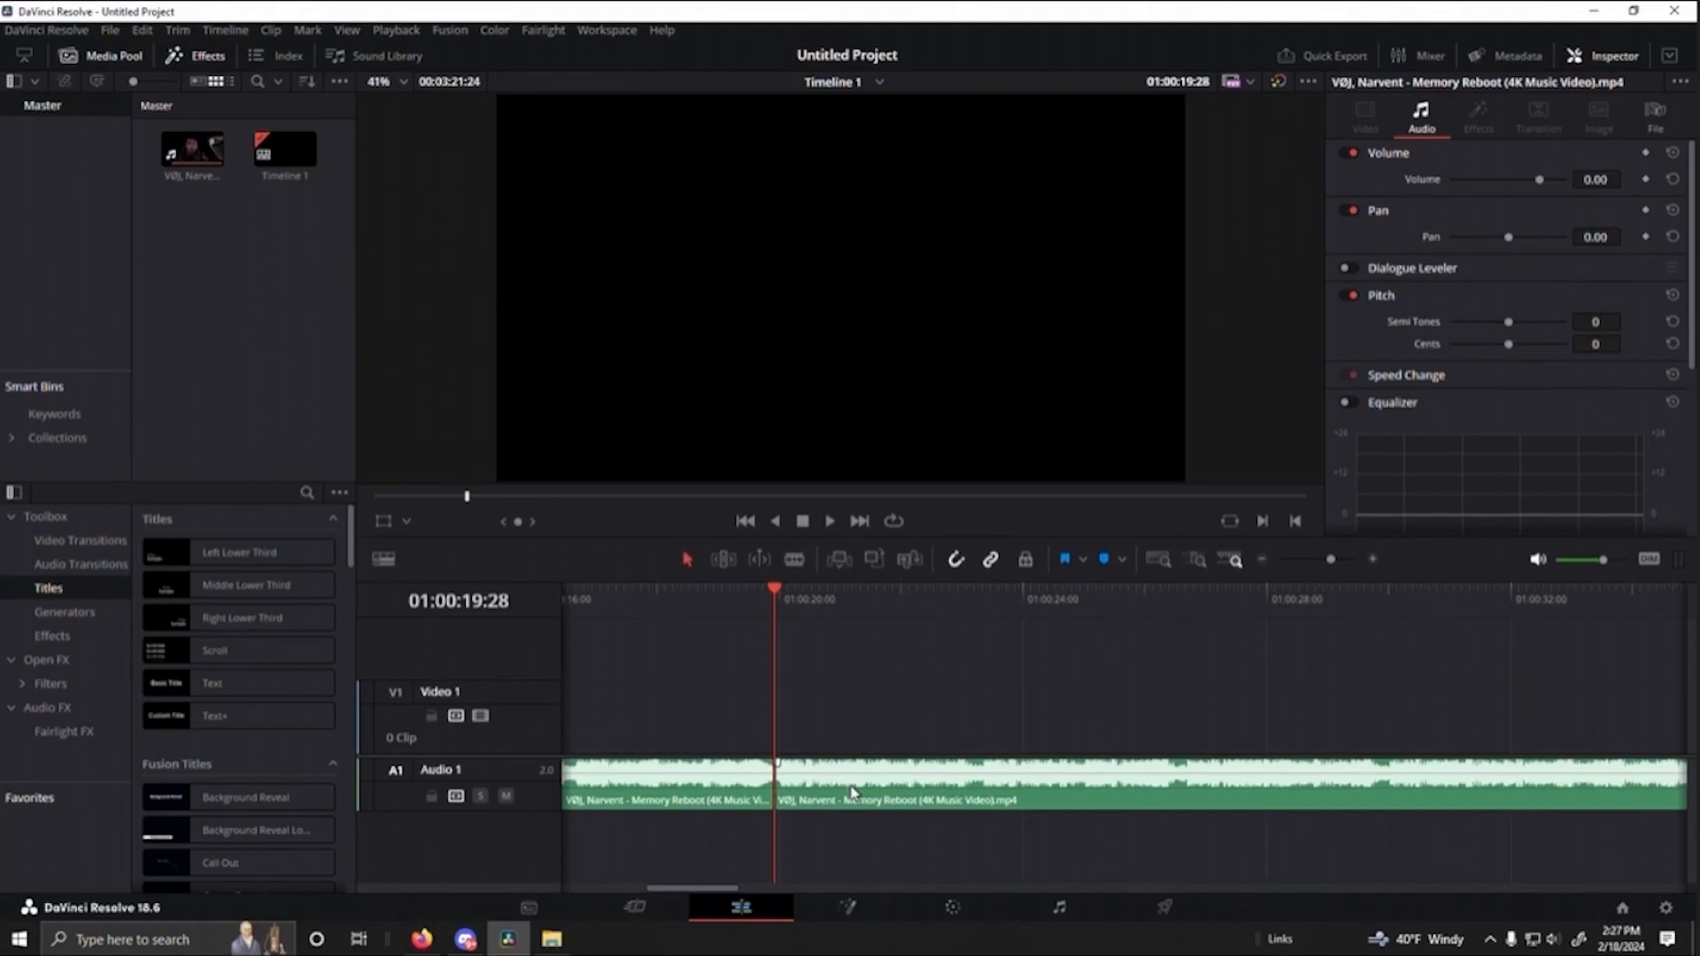
left_click(853, 793)
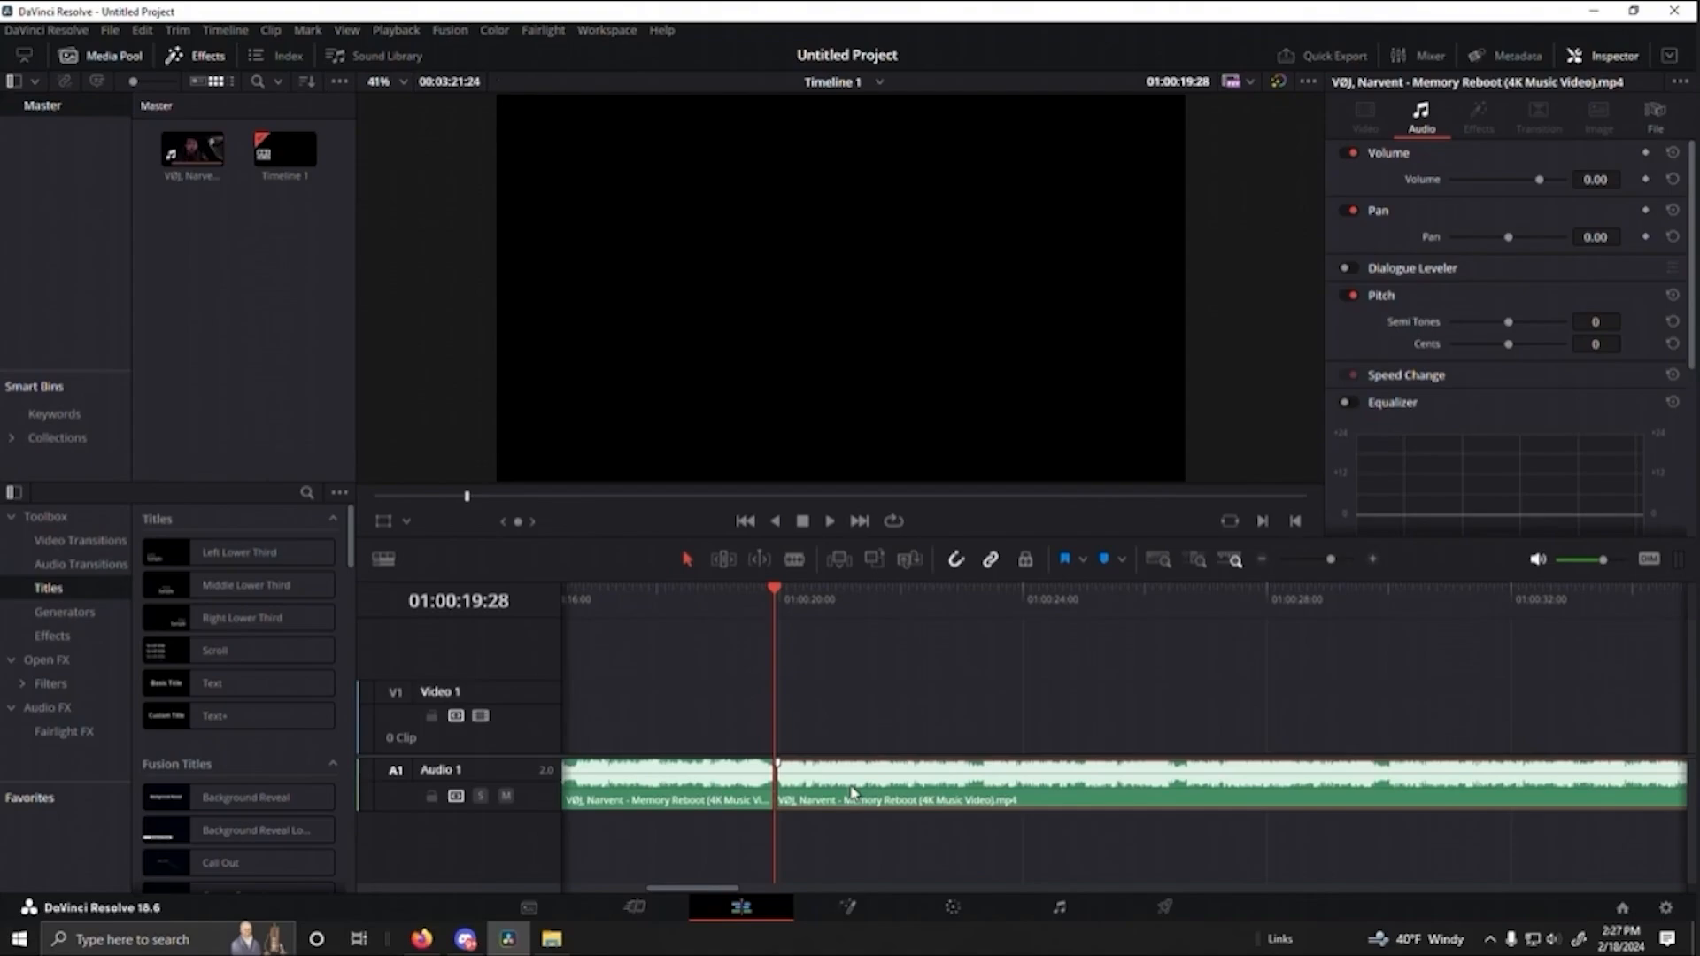
key("Delete")
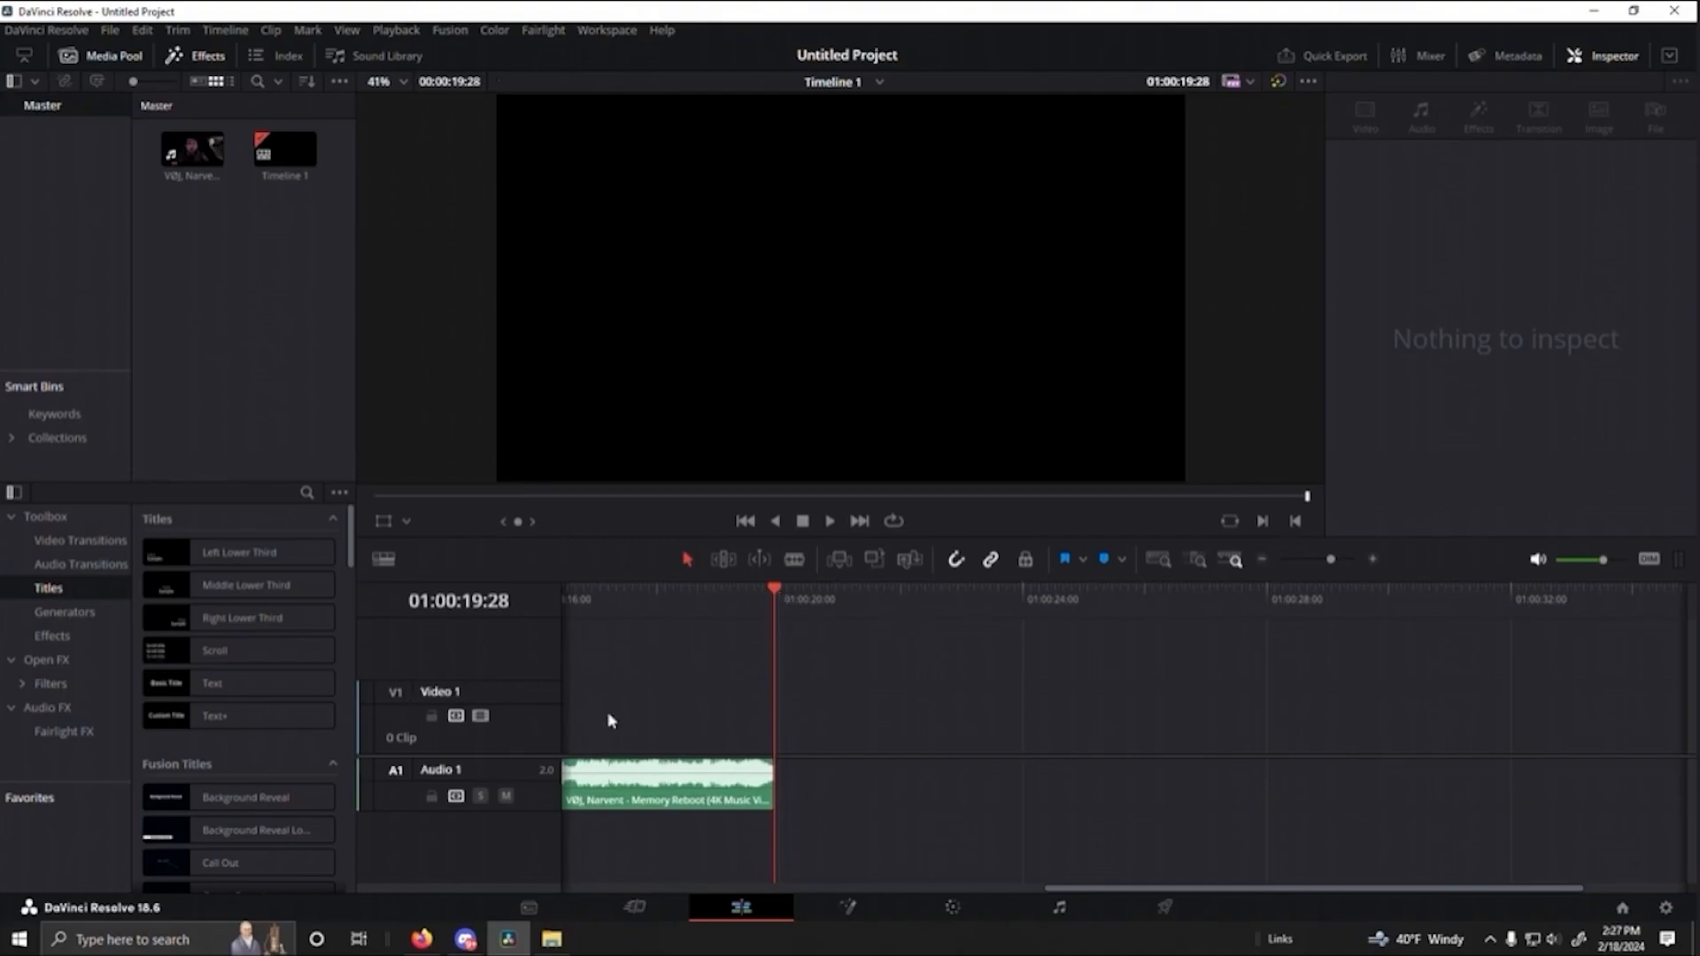
key("ctrl+z")
key("Delete")
left_click_drag(1085, 897, 588, 895)
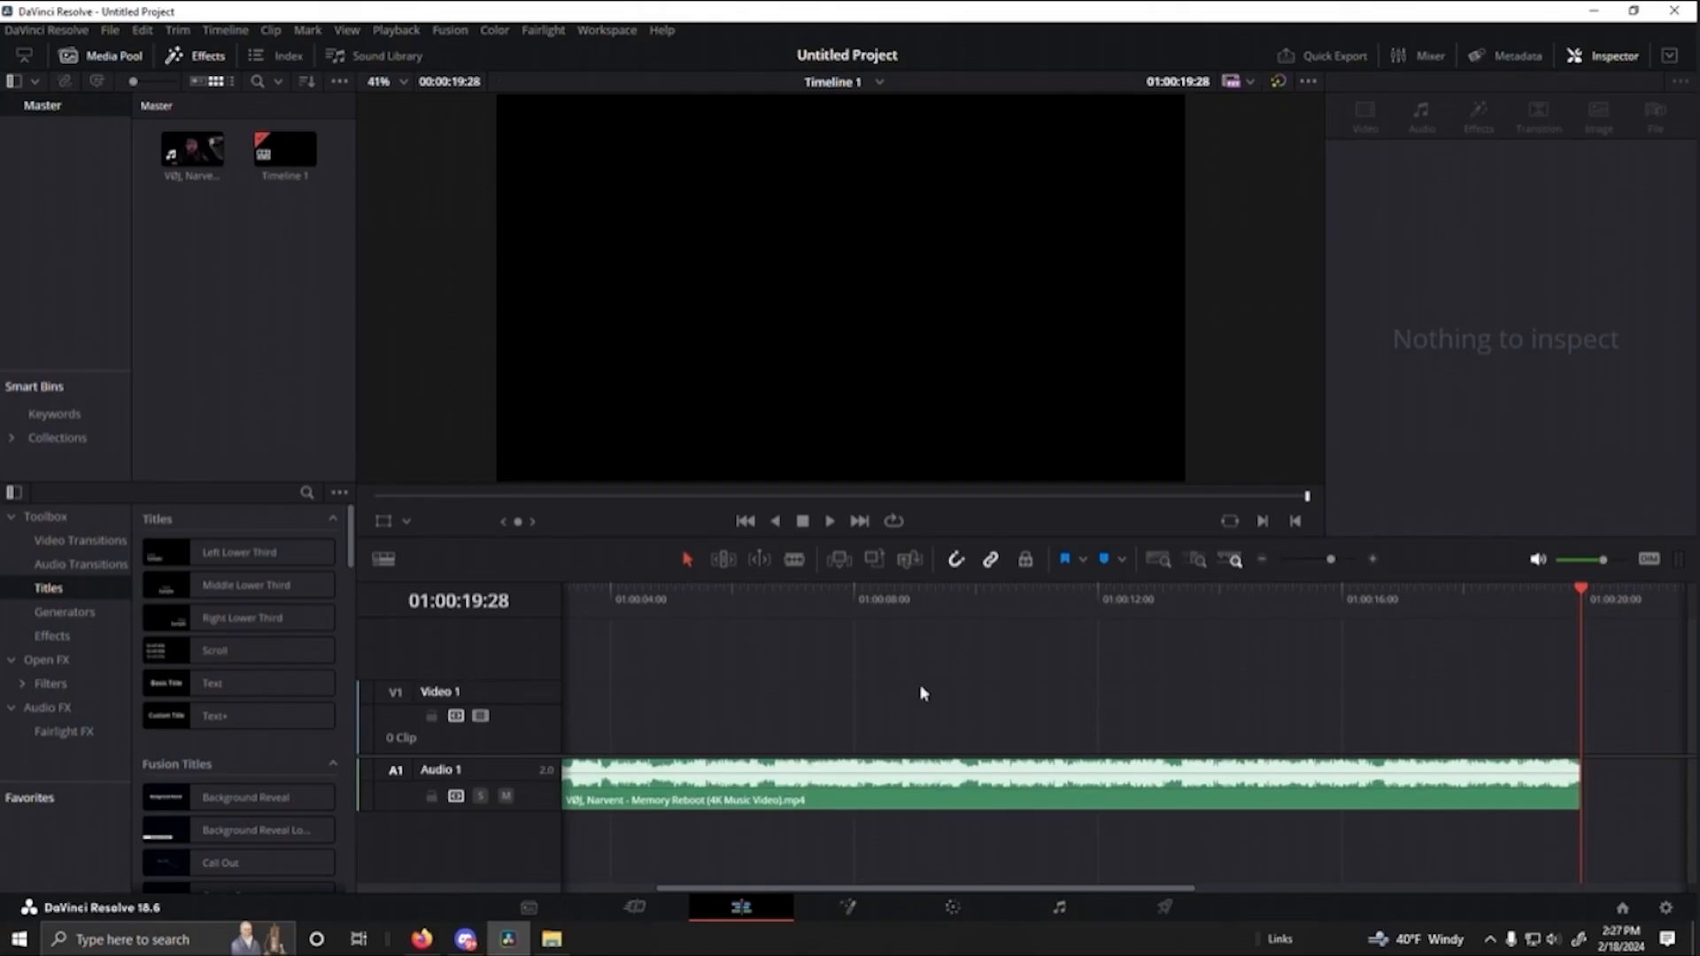
left_click_drag(1659, 596, 515, 658)
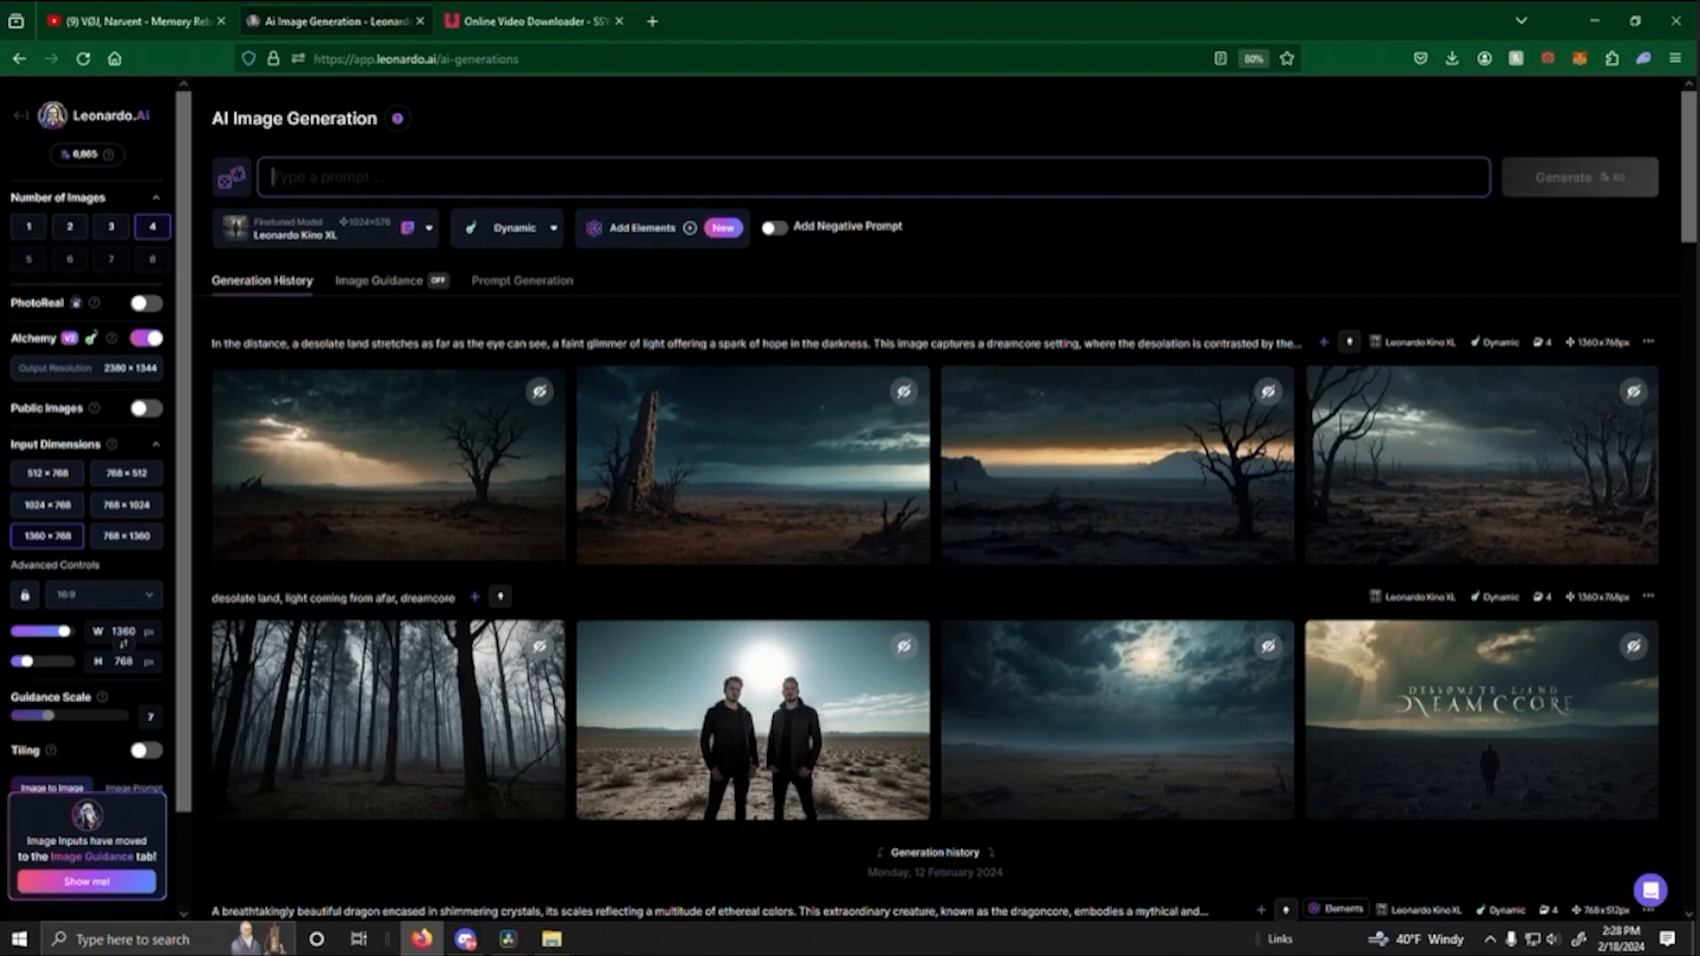
- In Leonardo.Ai, set the image generation input dimensions to 768 × 1024 and check the available finetuned models
left_click(129, 511)
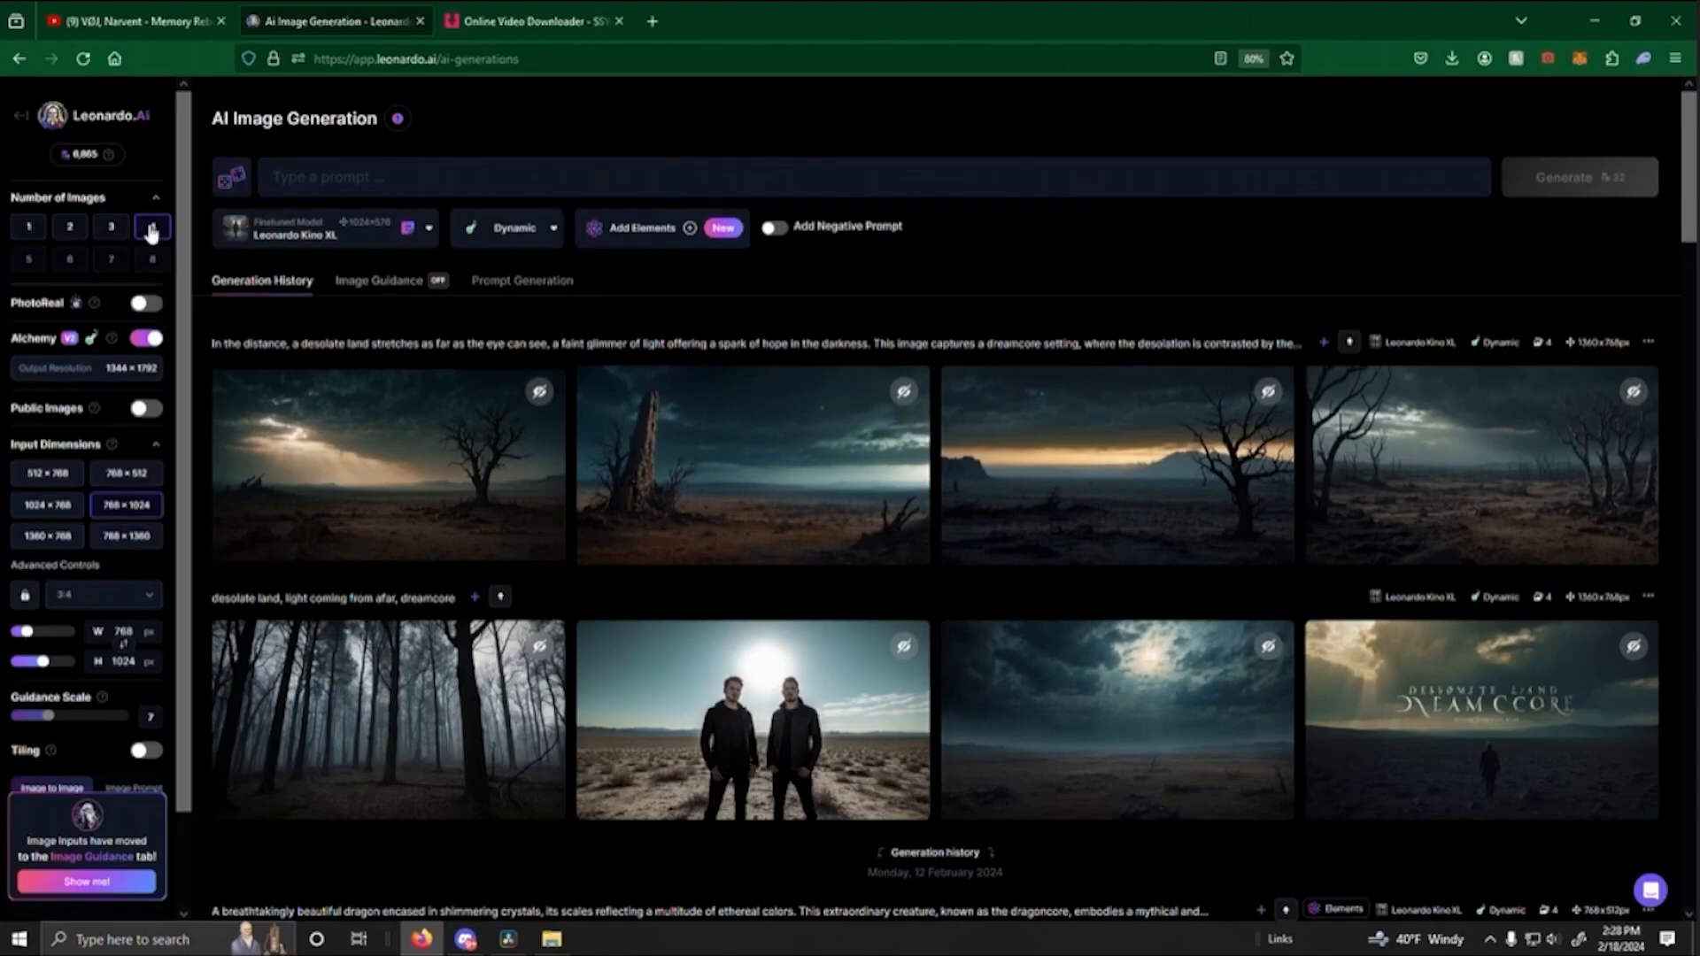
left_click(389, 183)
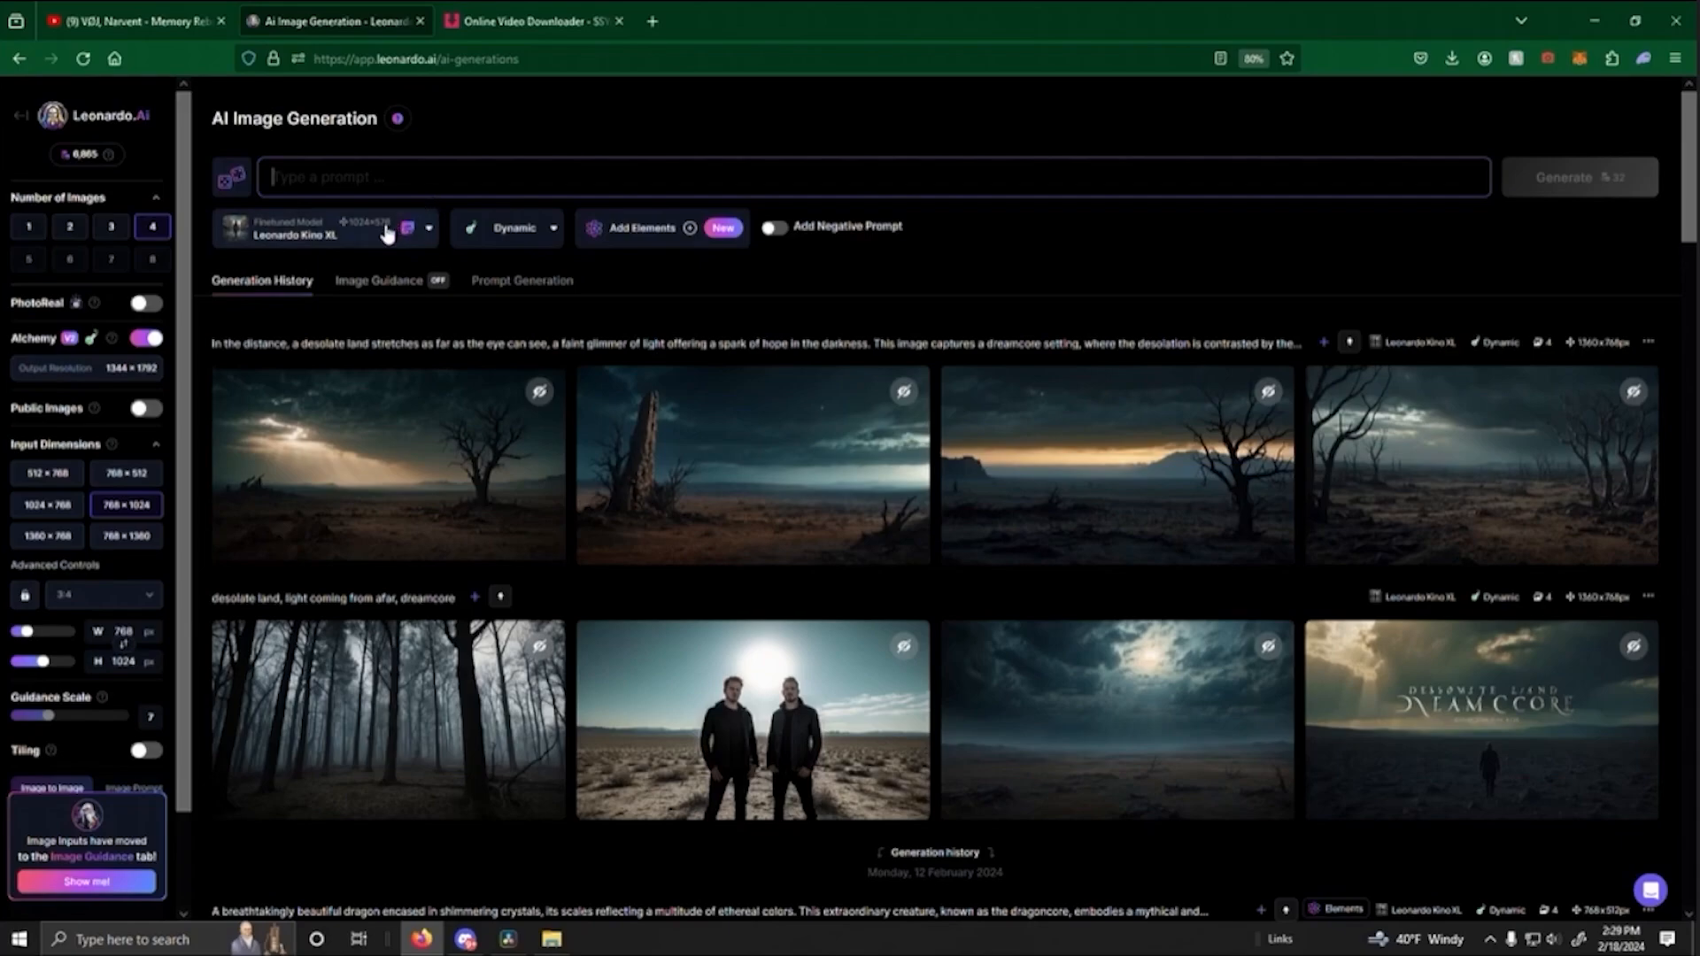
left_click(322, 241)
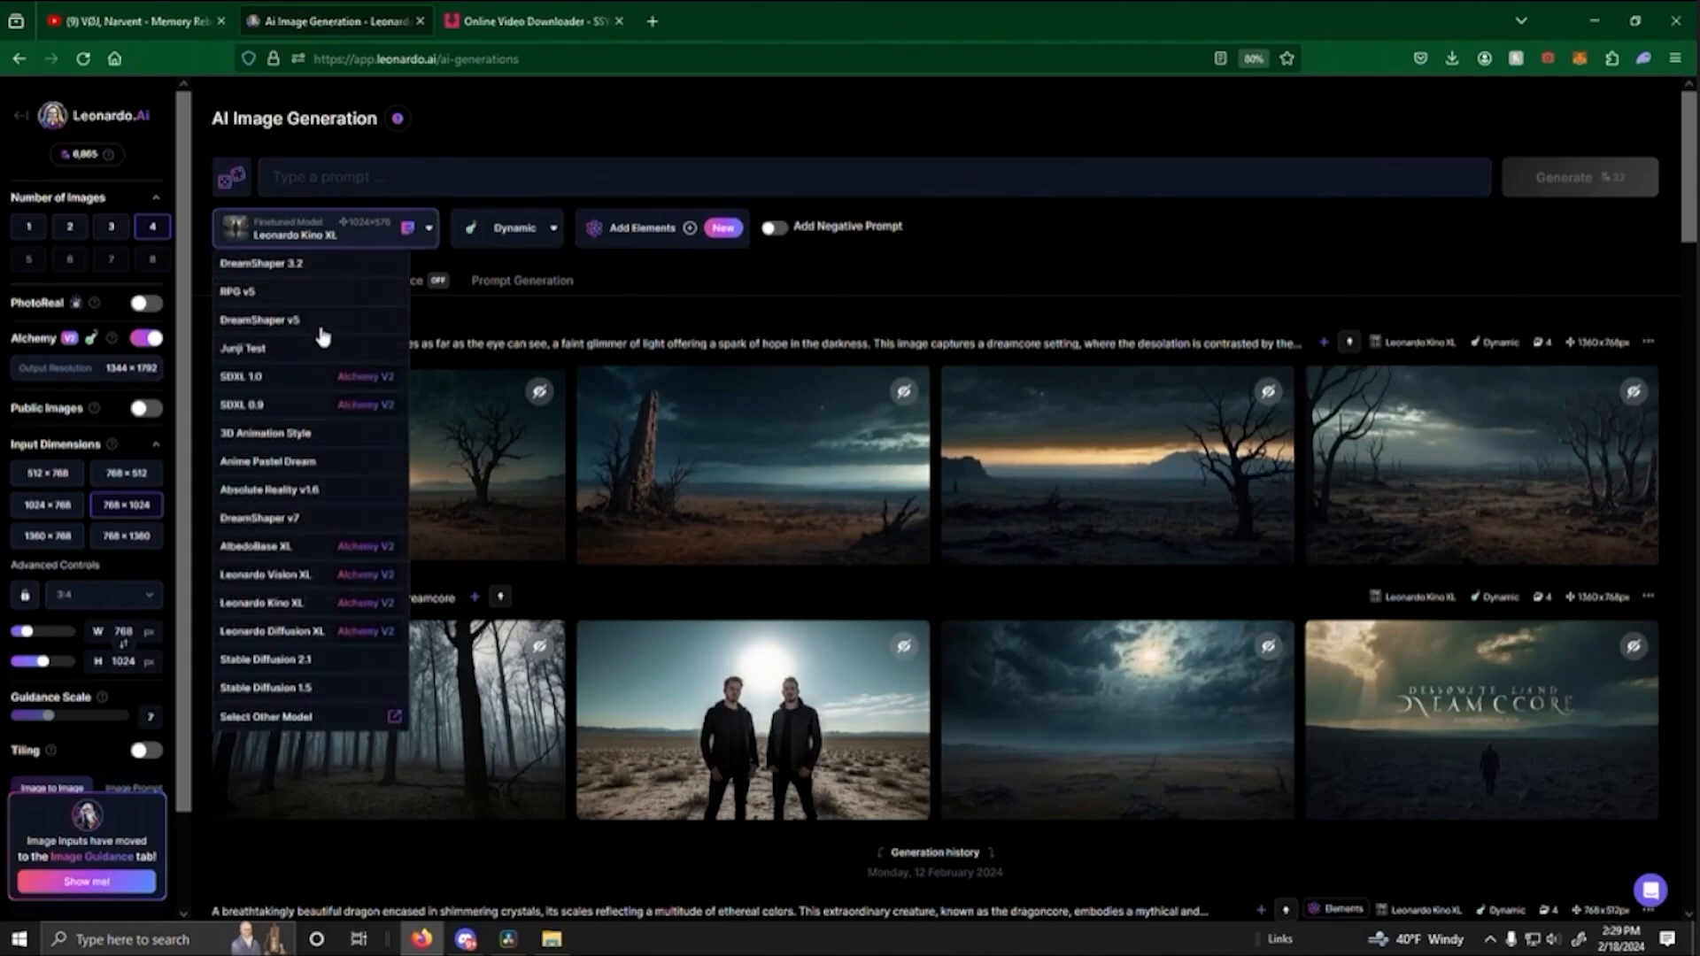
left_click(617, 341)
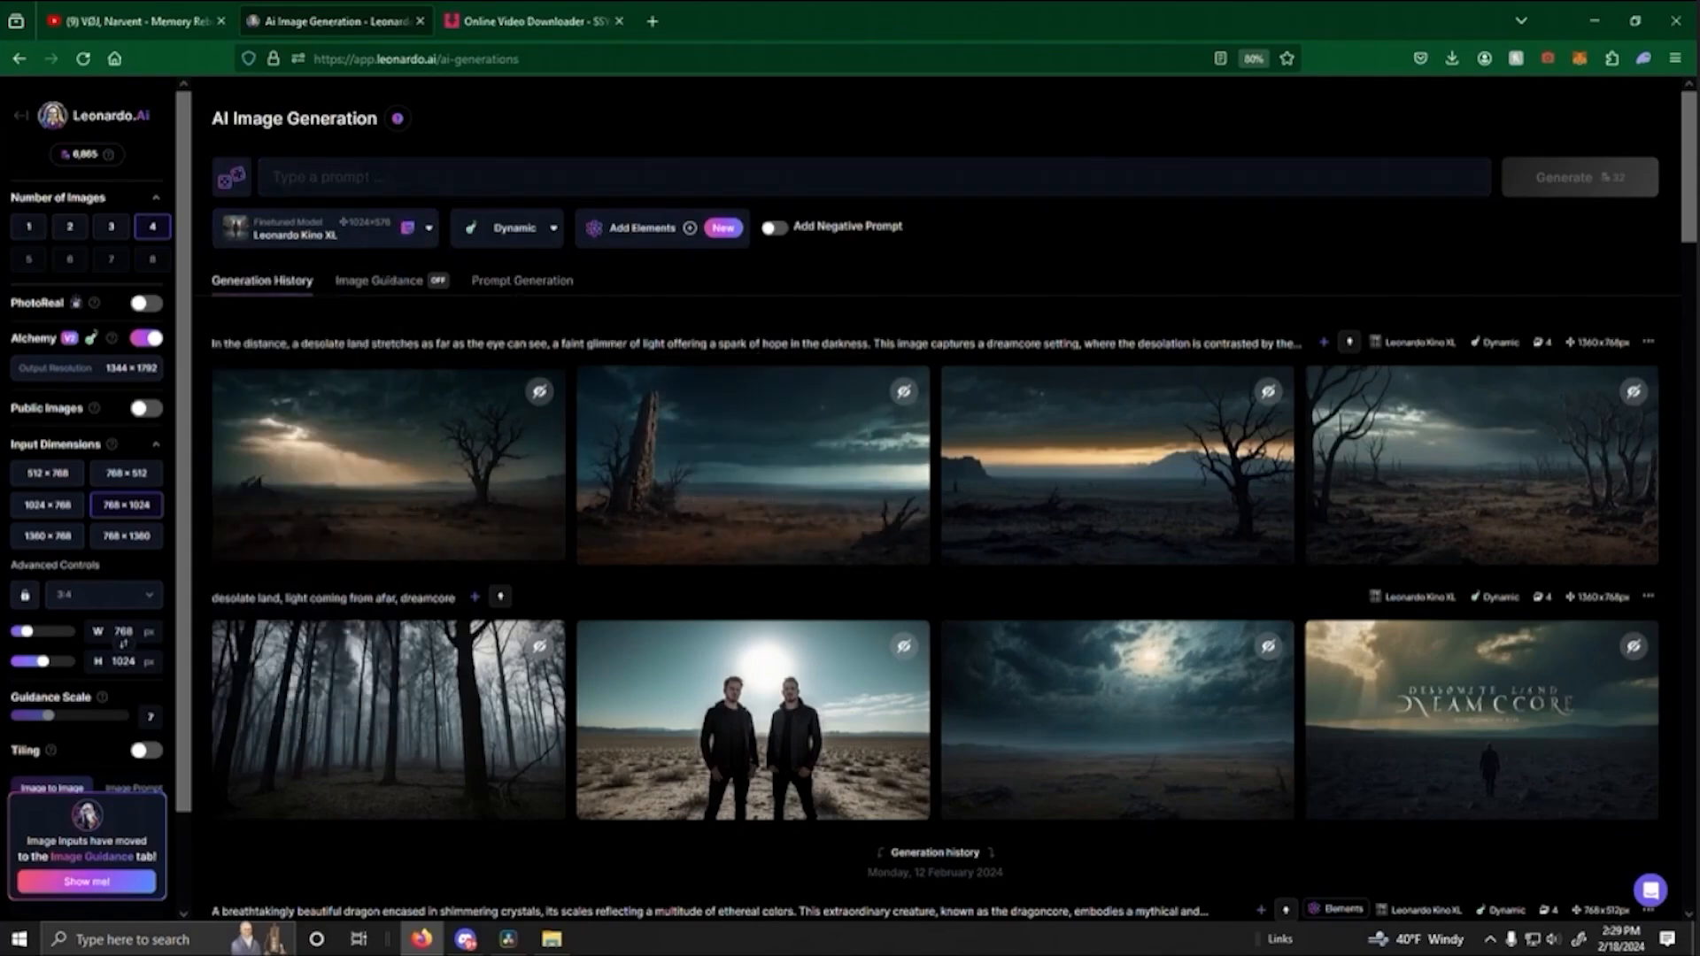
- Generate four images from the prompt "Miami, city, cyberpunk, synthwave, night time, dark, dreamcore"
left_click(354, 177)
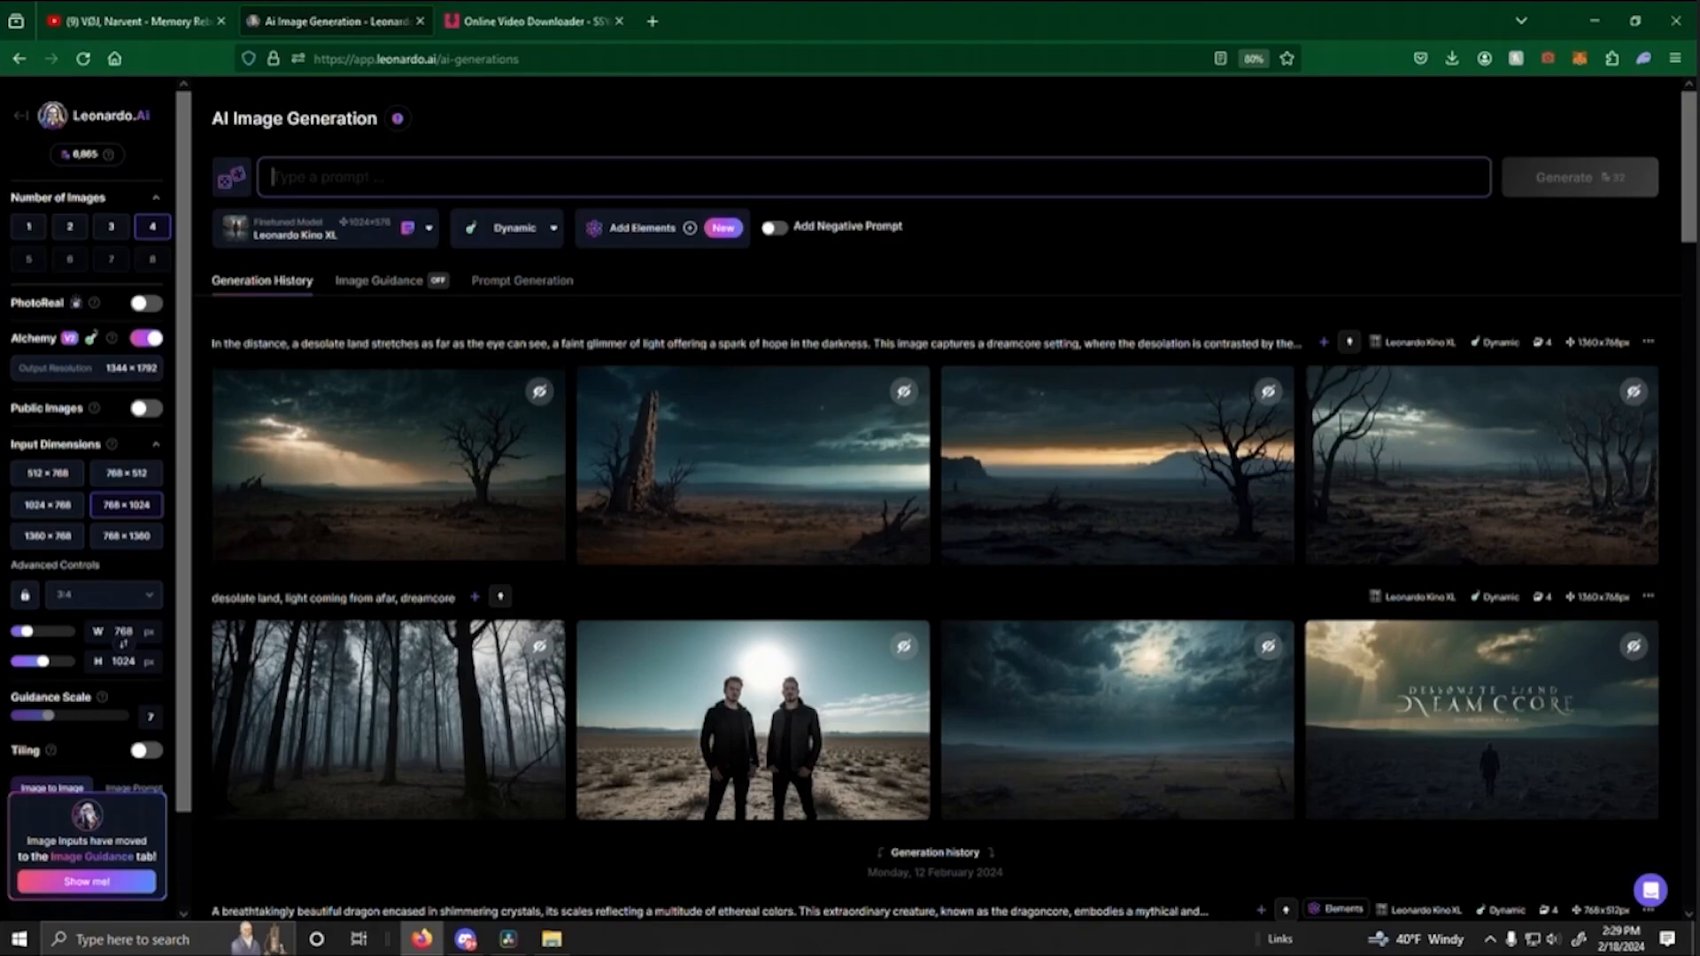
type("Miami, city, cyberp")
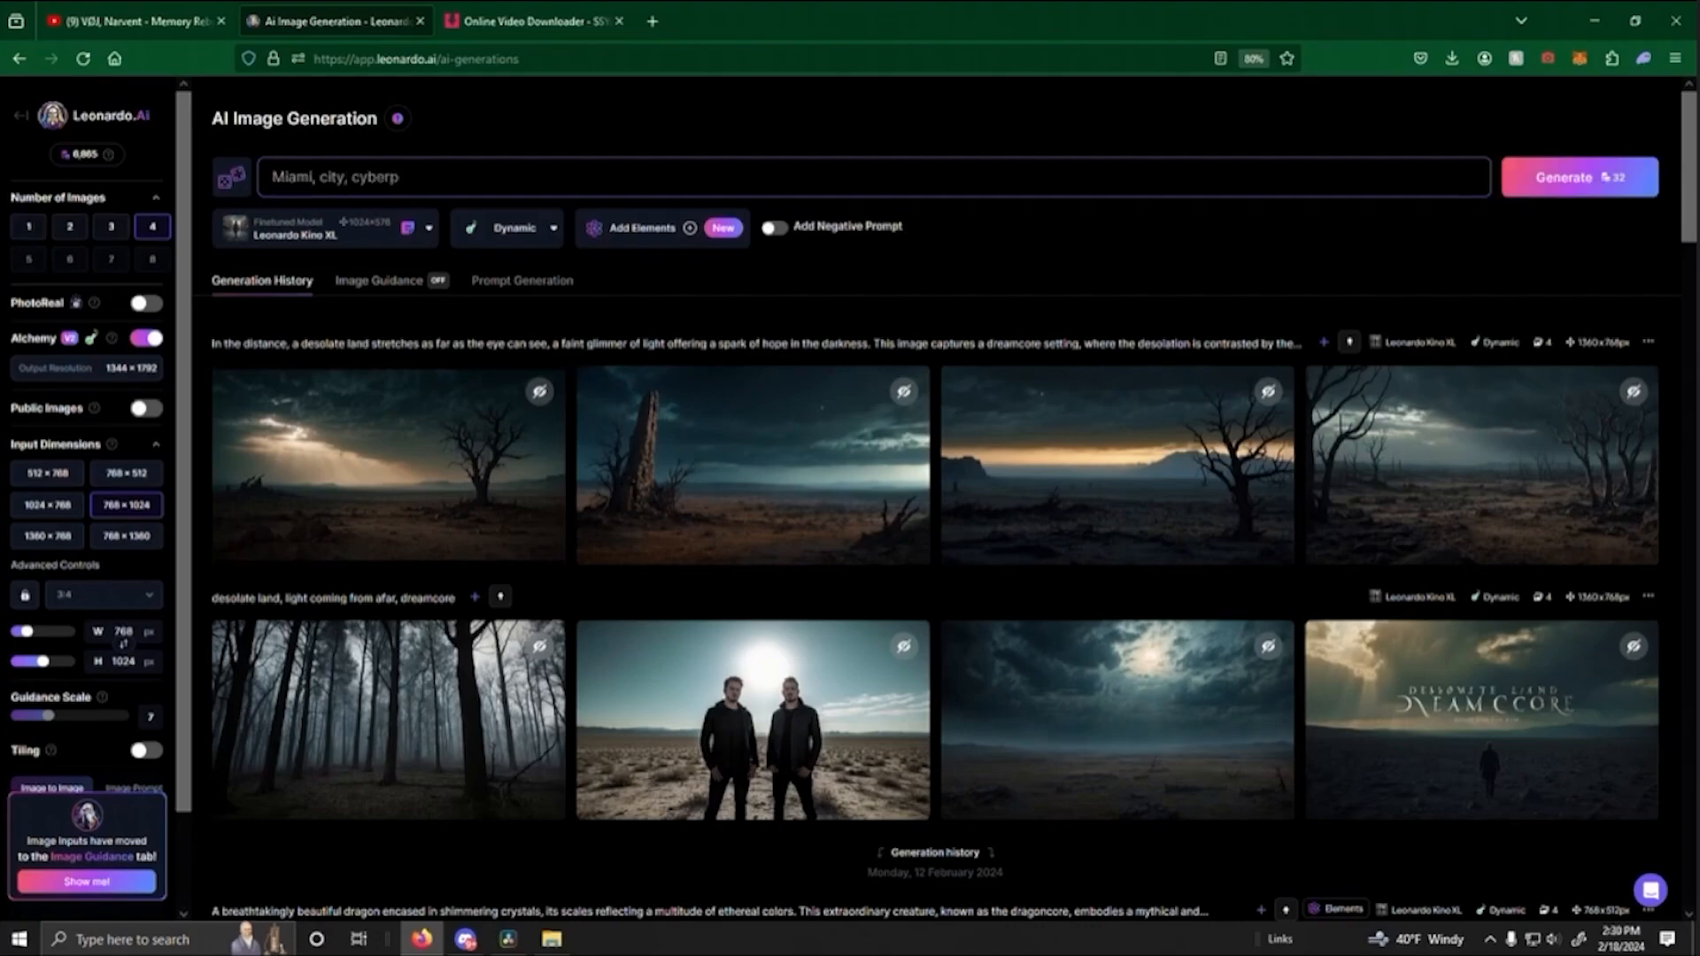
type("unk, synthwave, nl")
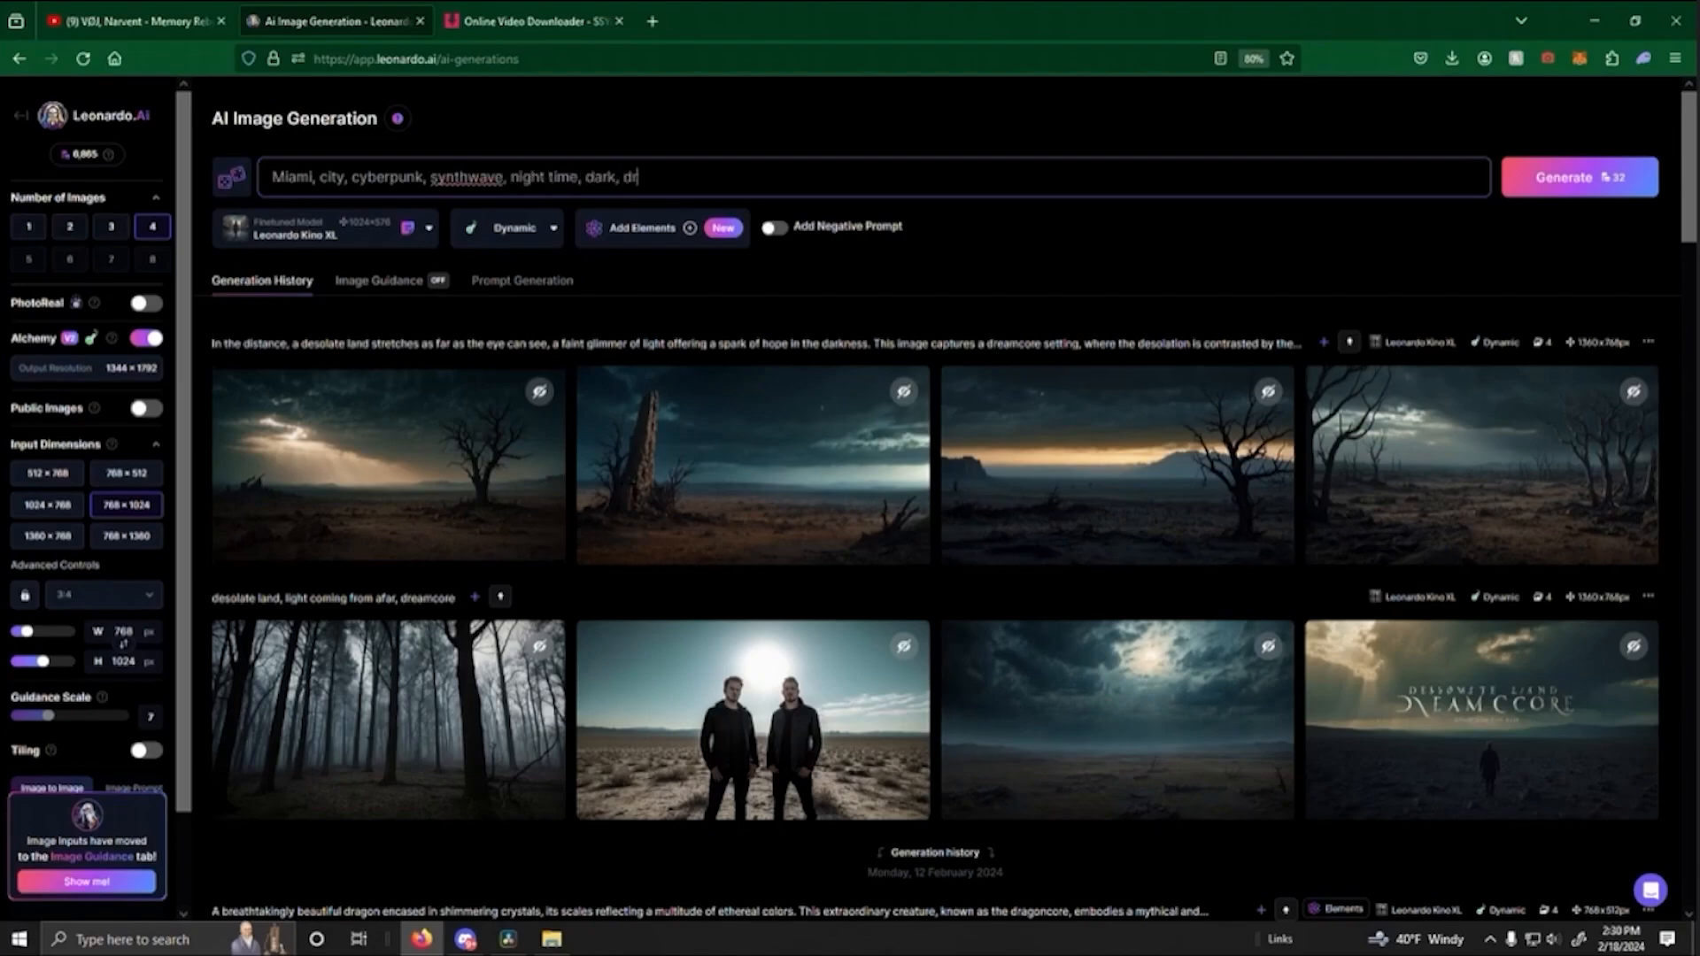
type("ight time, dark, dreamcore")
key("BackSpace")
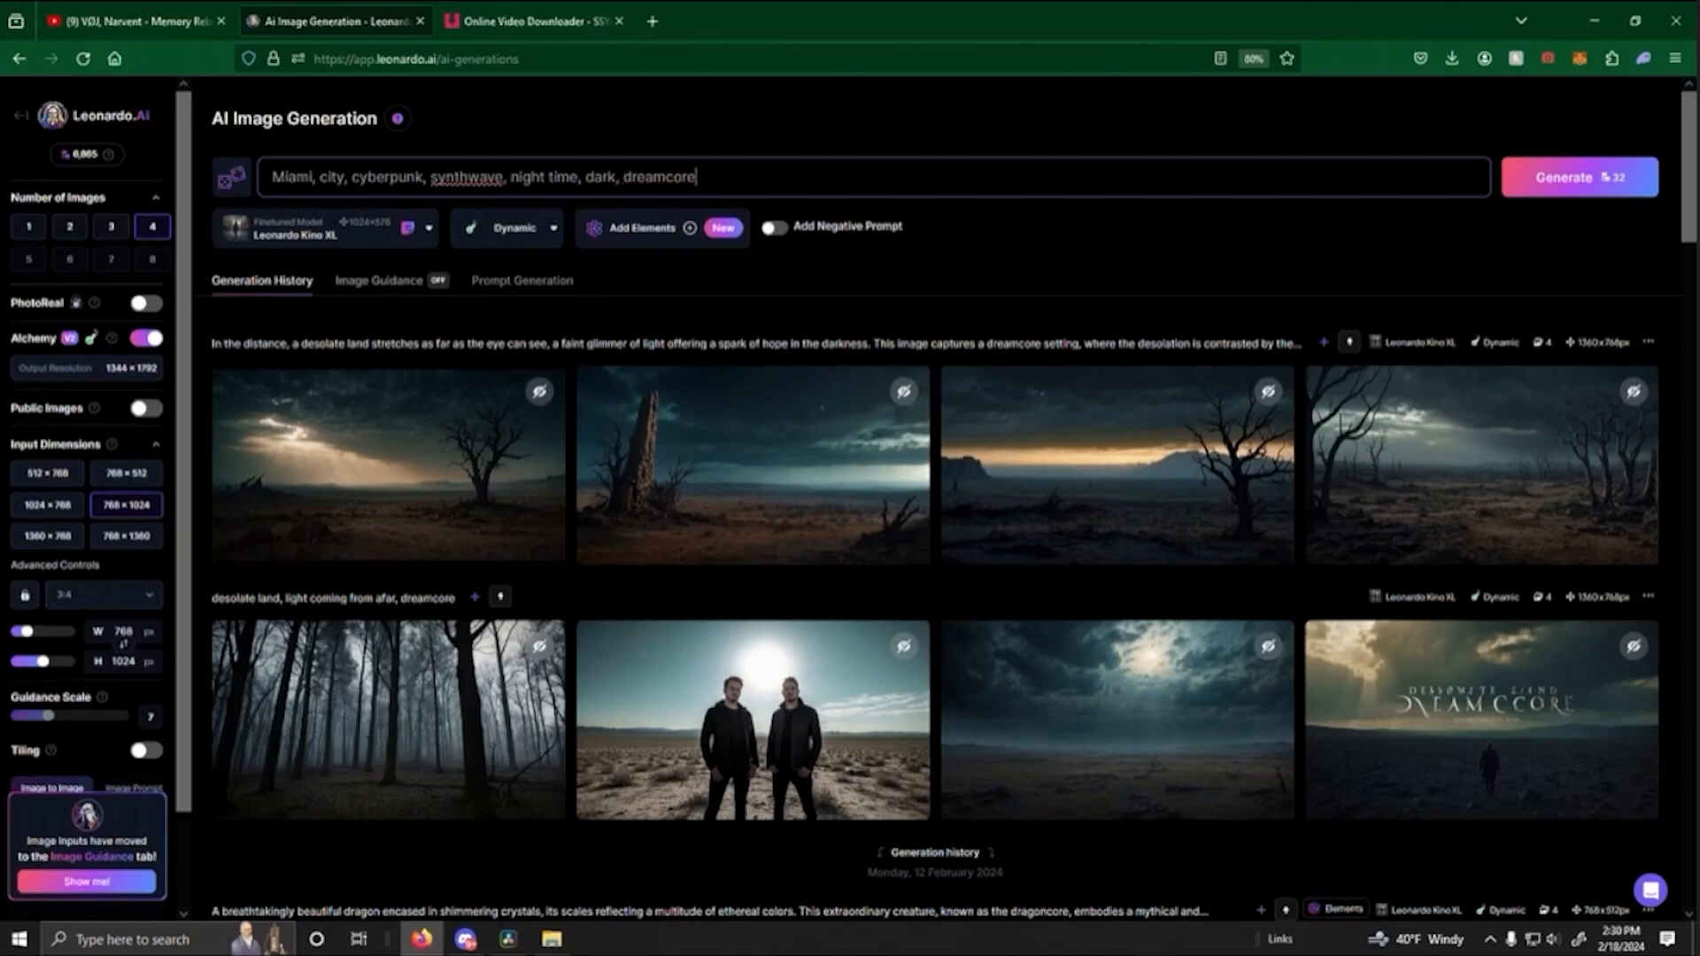
left_click(1583, 200)
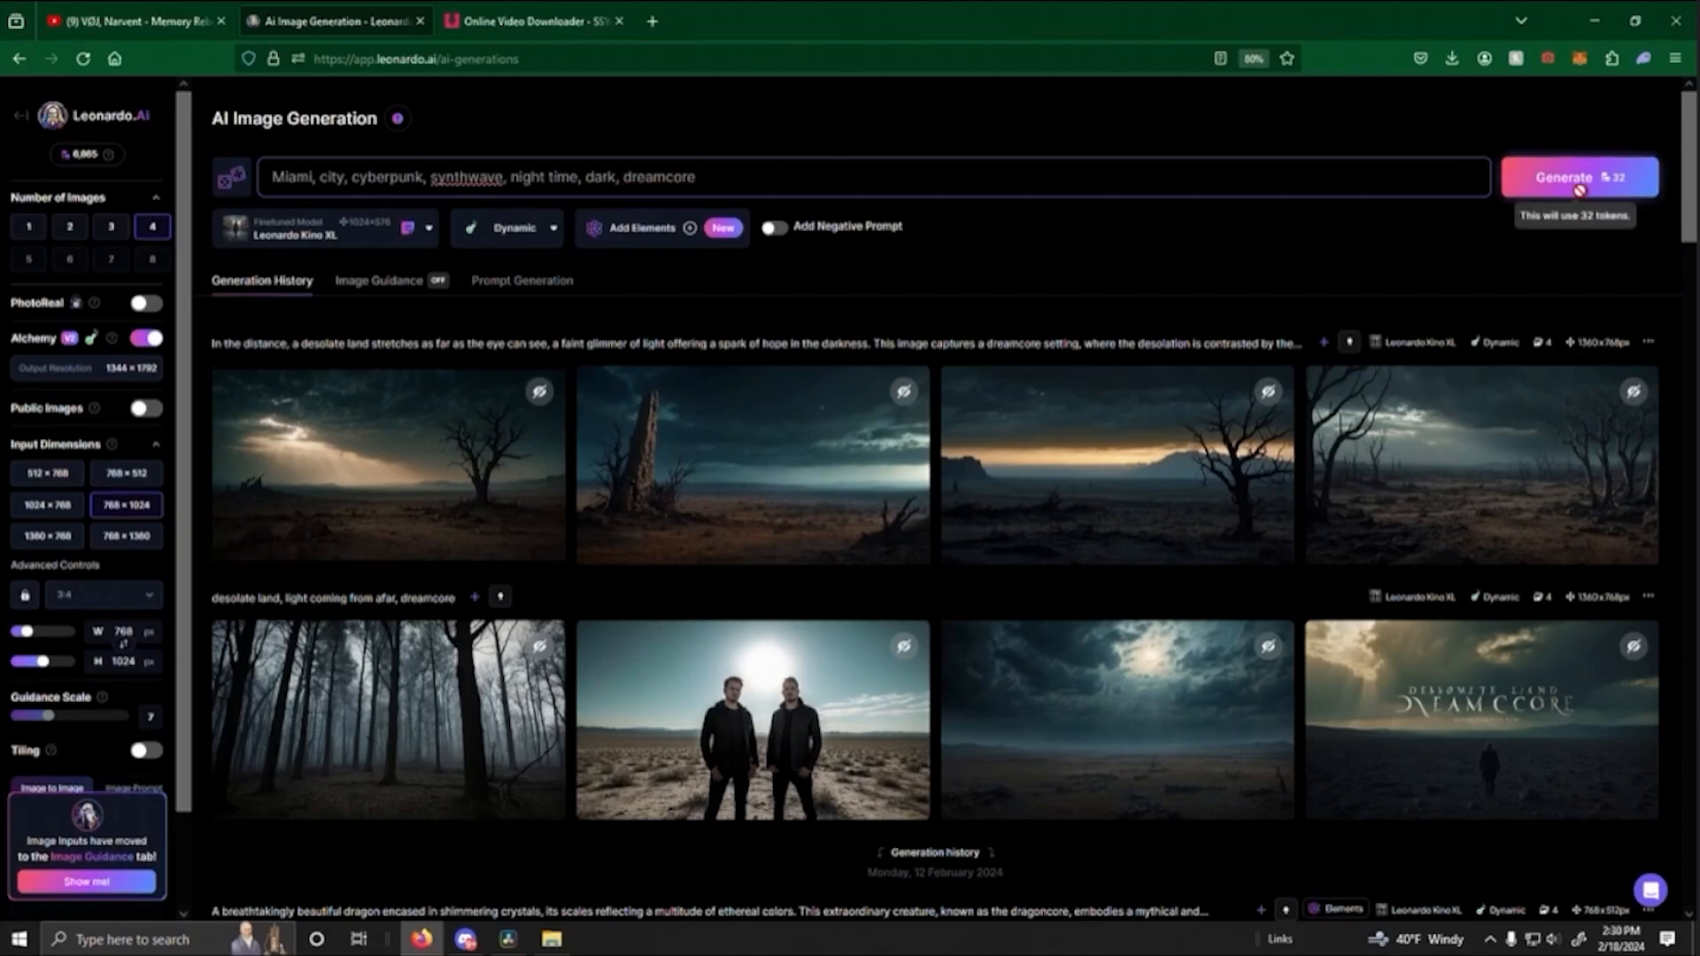
- Have the AI expand the Miami prompt into a detailed description and generate another four images from it
mouse_move(232, 177)
left_click(261, 243)
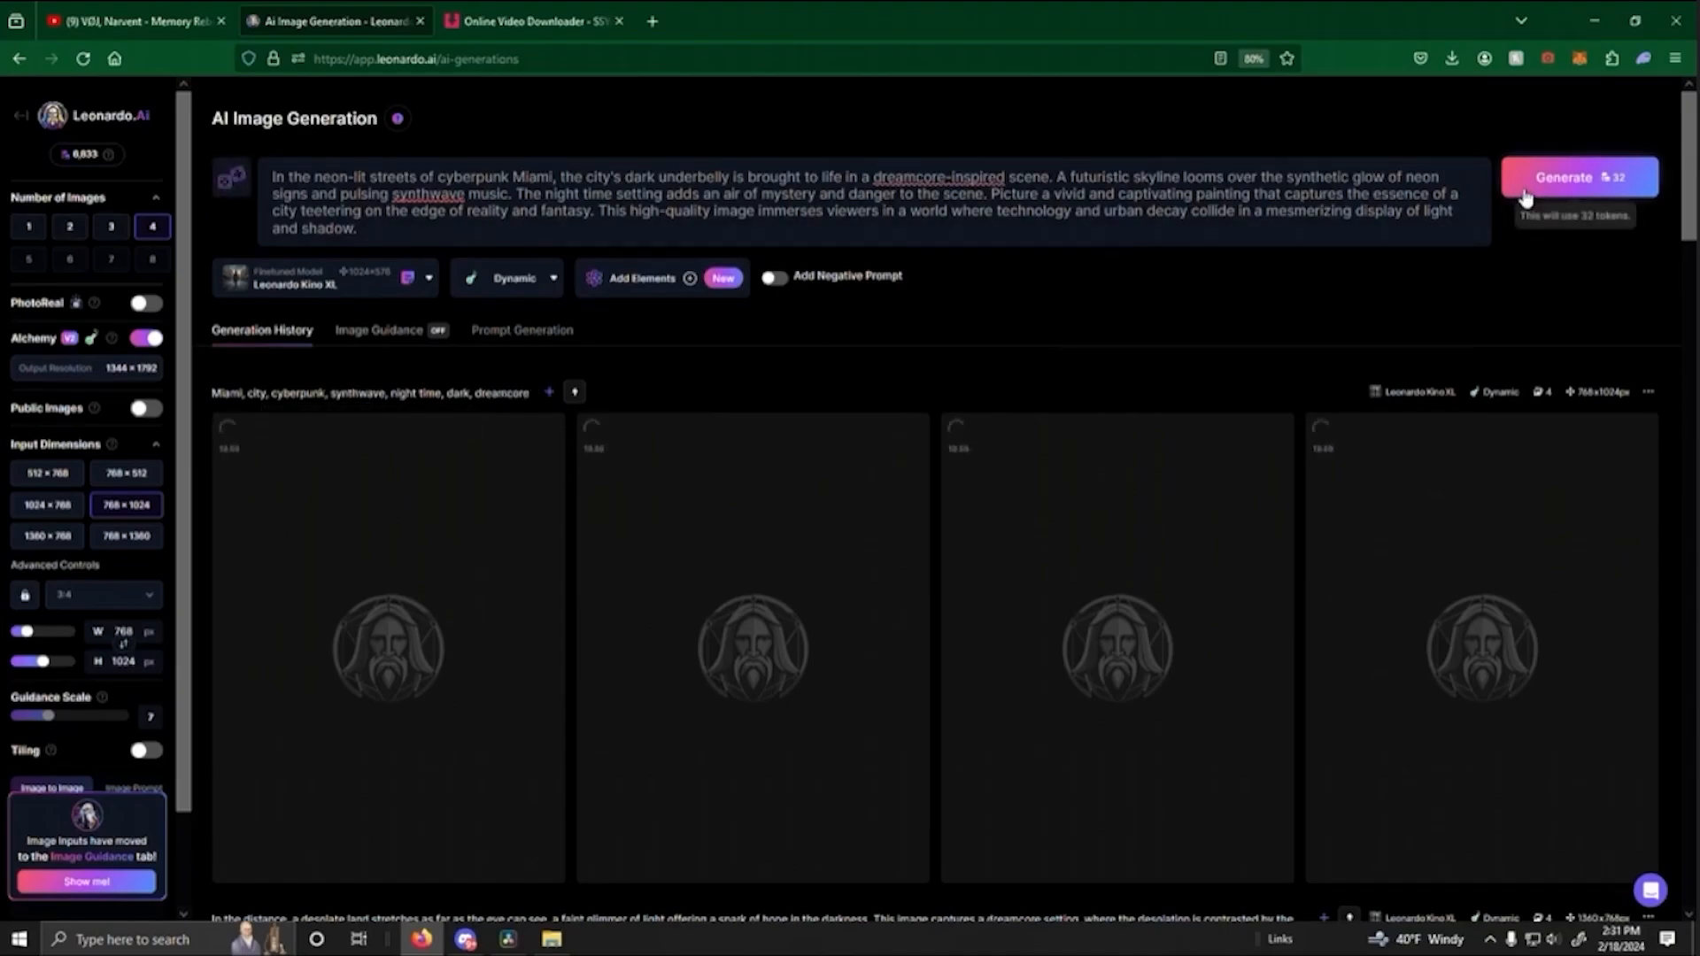
left_click(1592, 179)
scroll(661, 608, "down", 3)
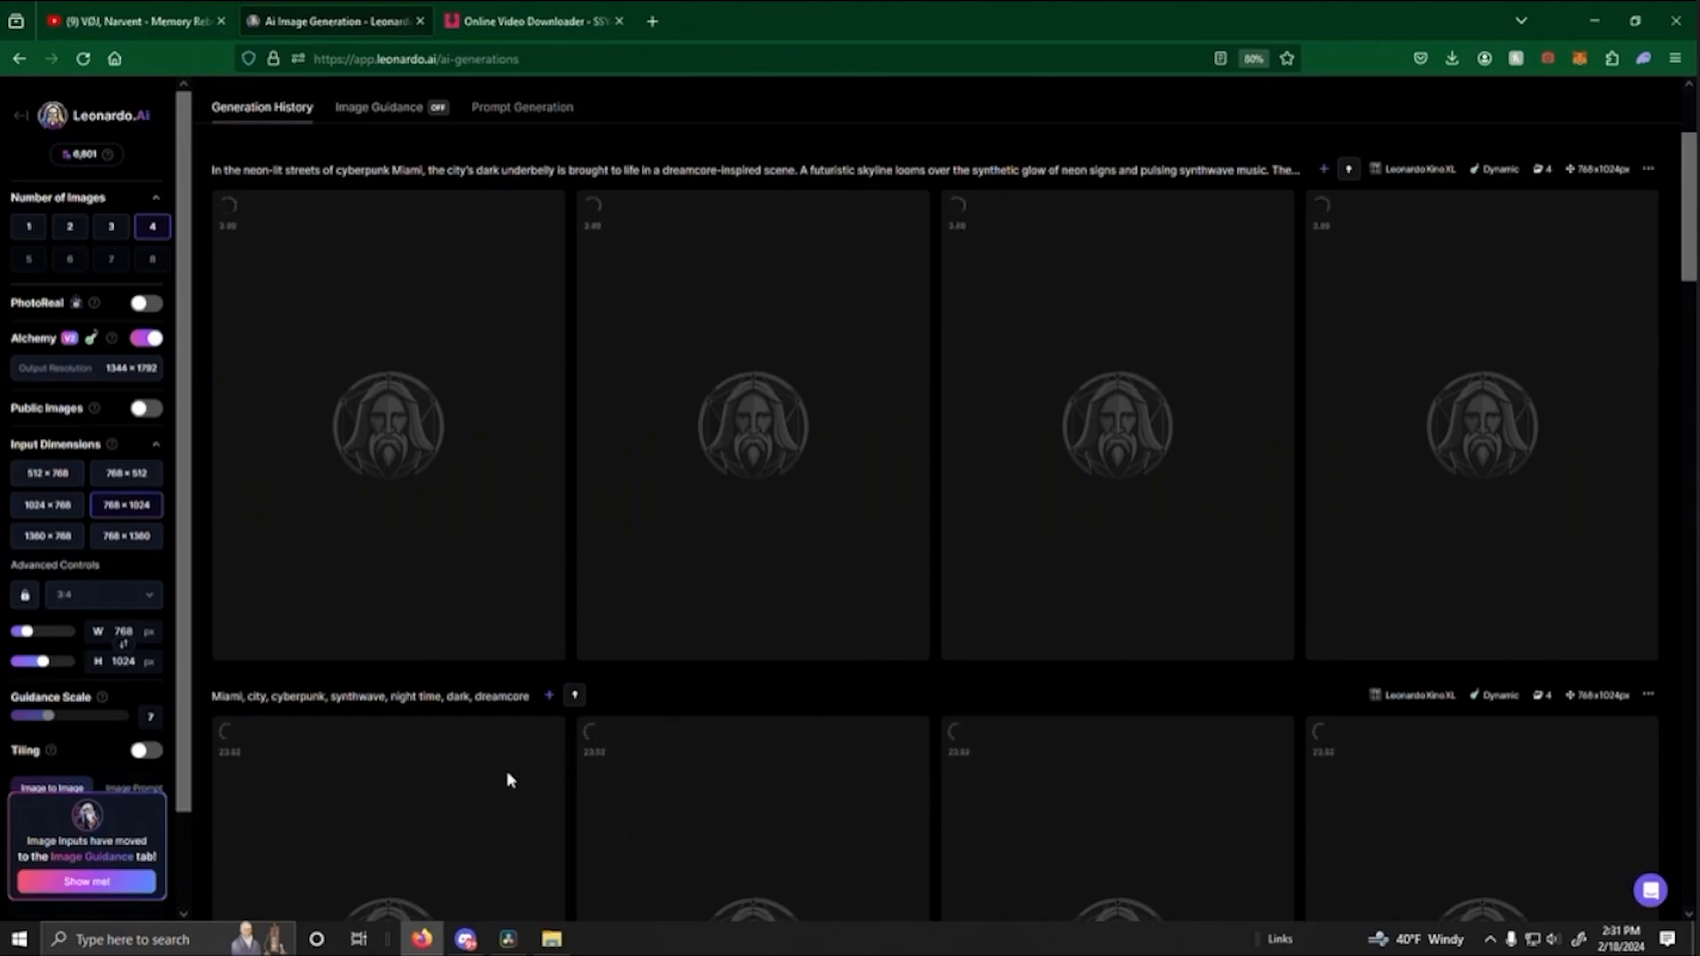
scroll(762, 673, "down", 3)
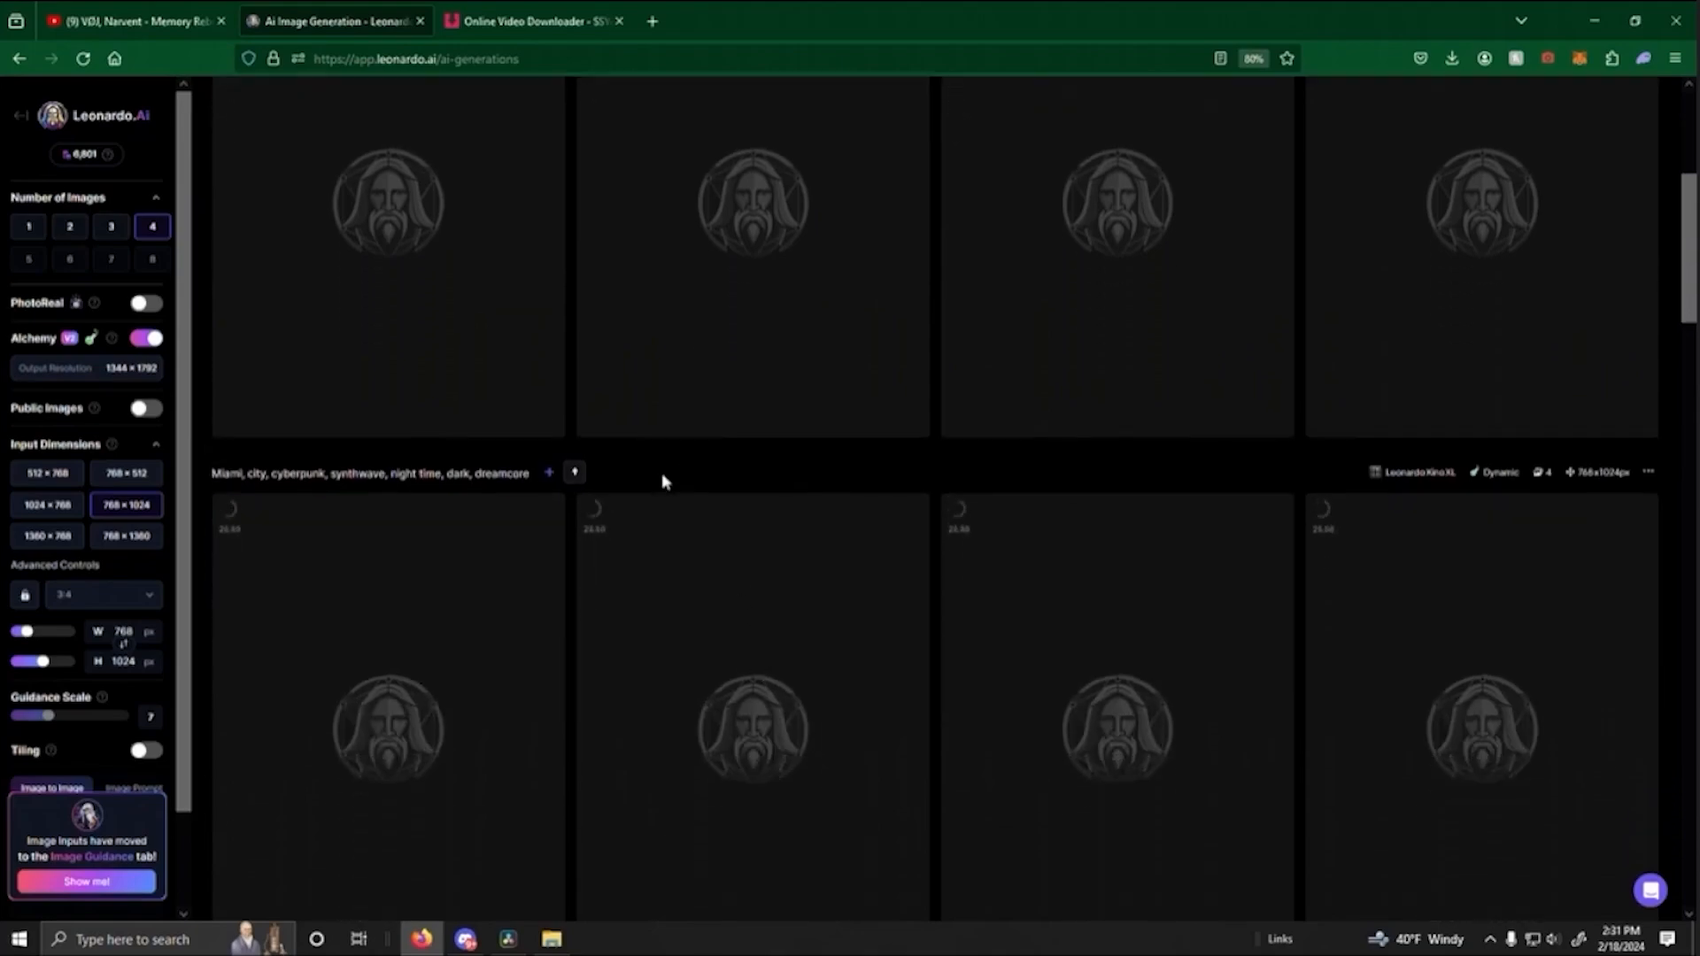
scroll(678, 554, "down", 1)
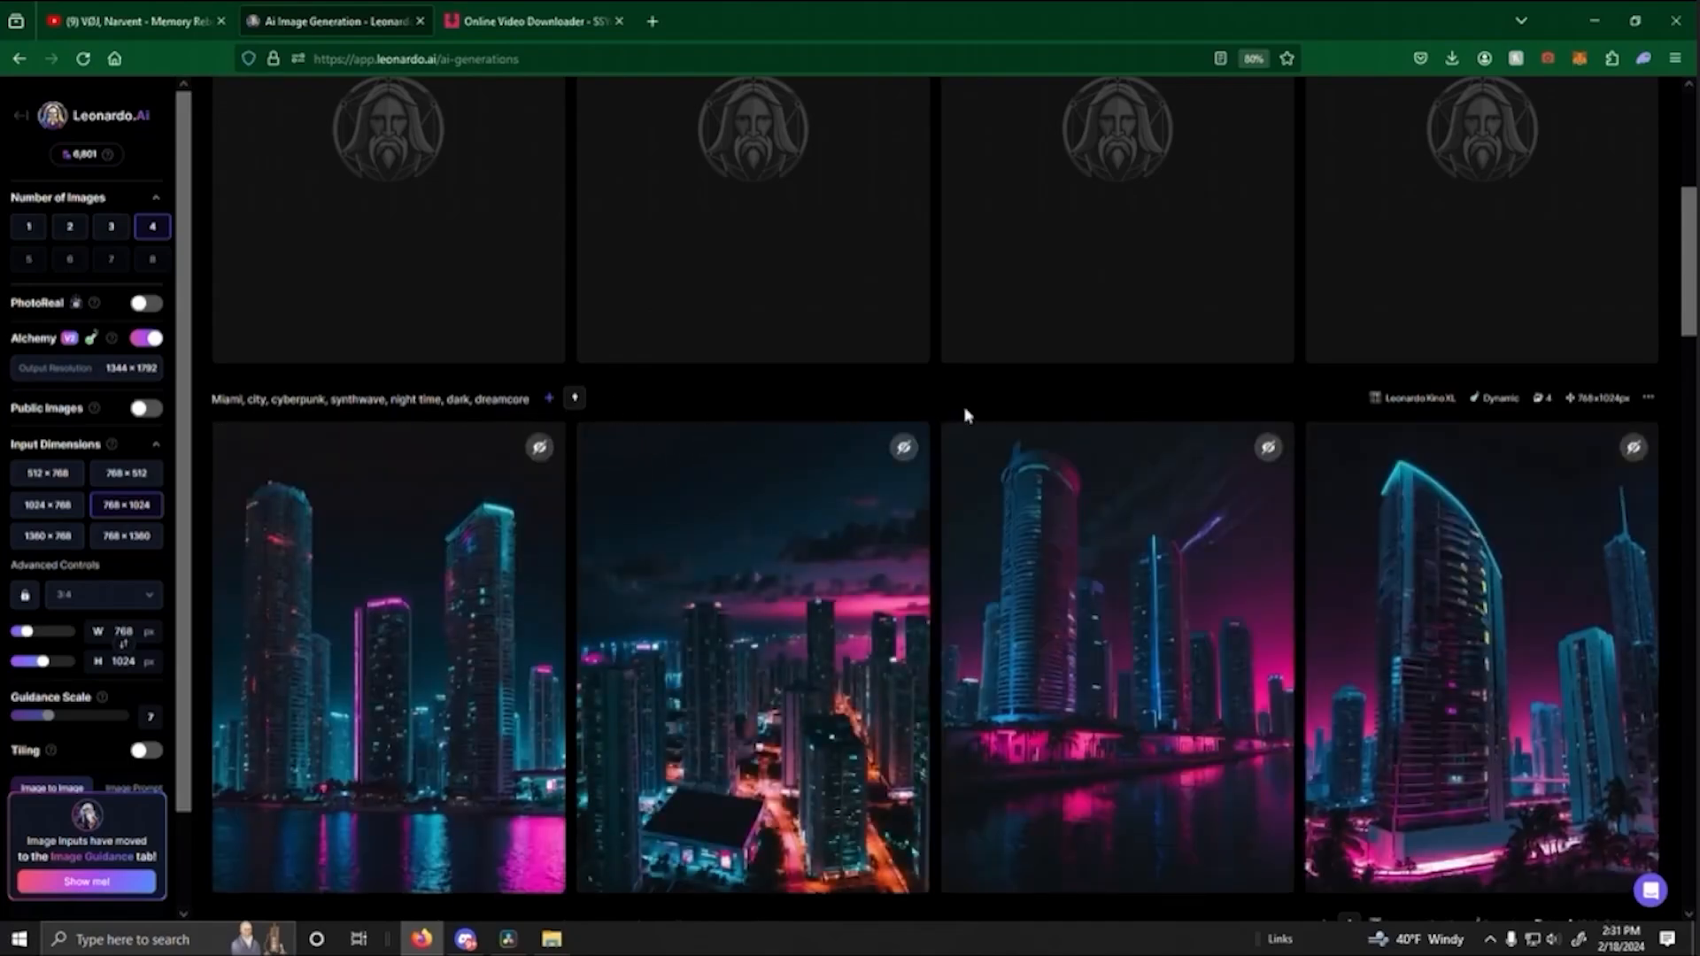
scroll(778, 577, "down", 2)
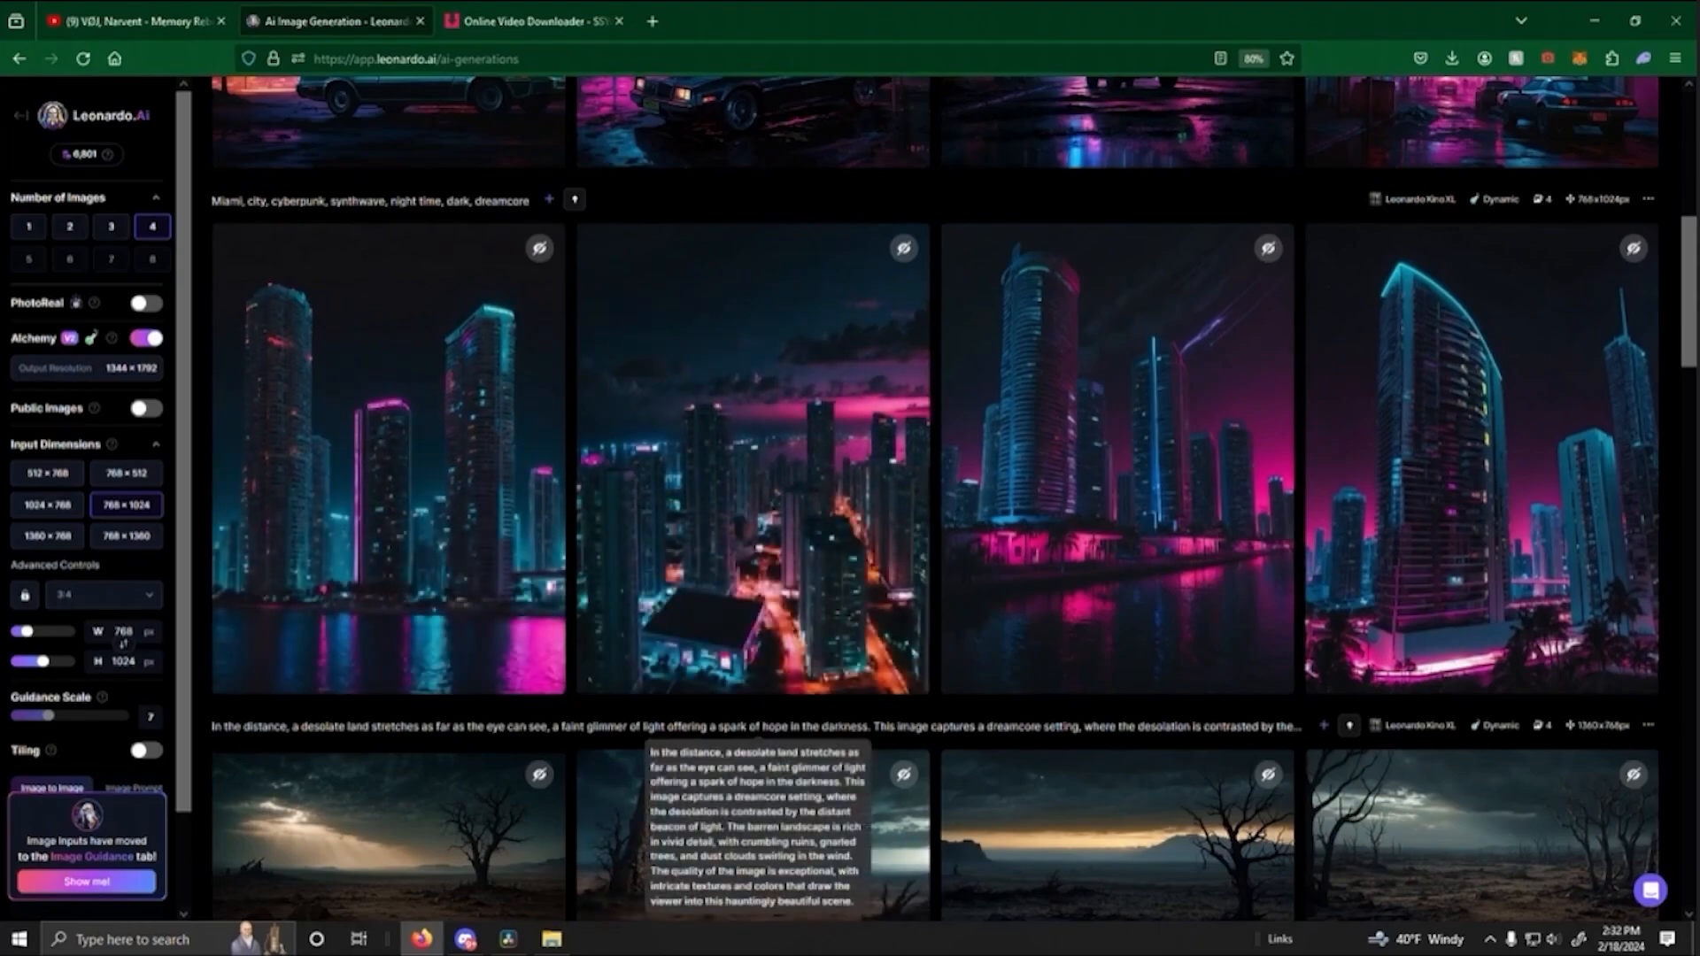
- Browse the generated Miami image batches and enlarge the elevated skyline image with glowing streets from the first batch
scroll(757, 731, "up", 8)
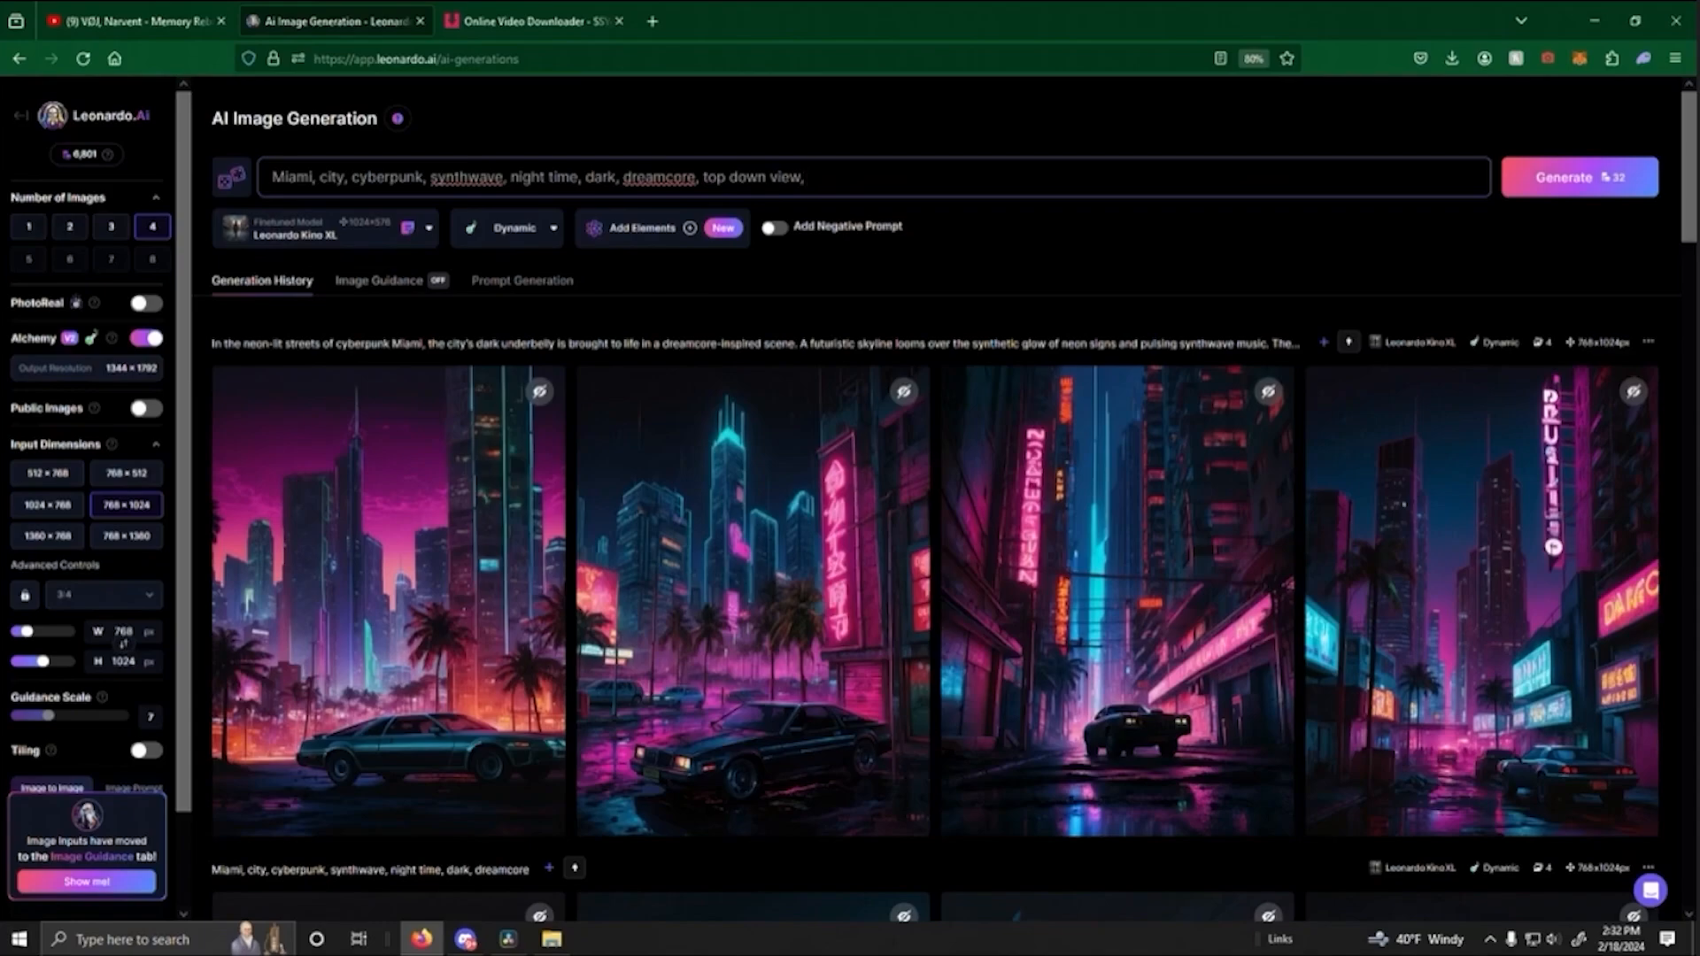
scroll(903, 323, "down", 9)
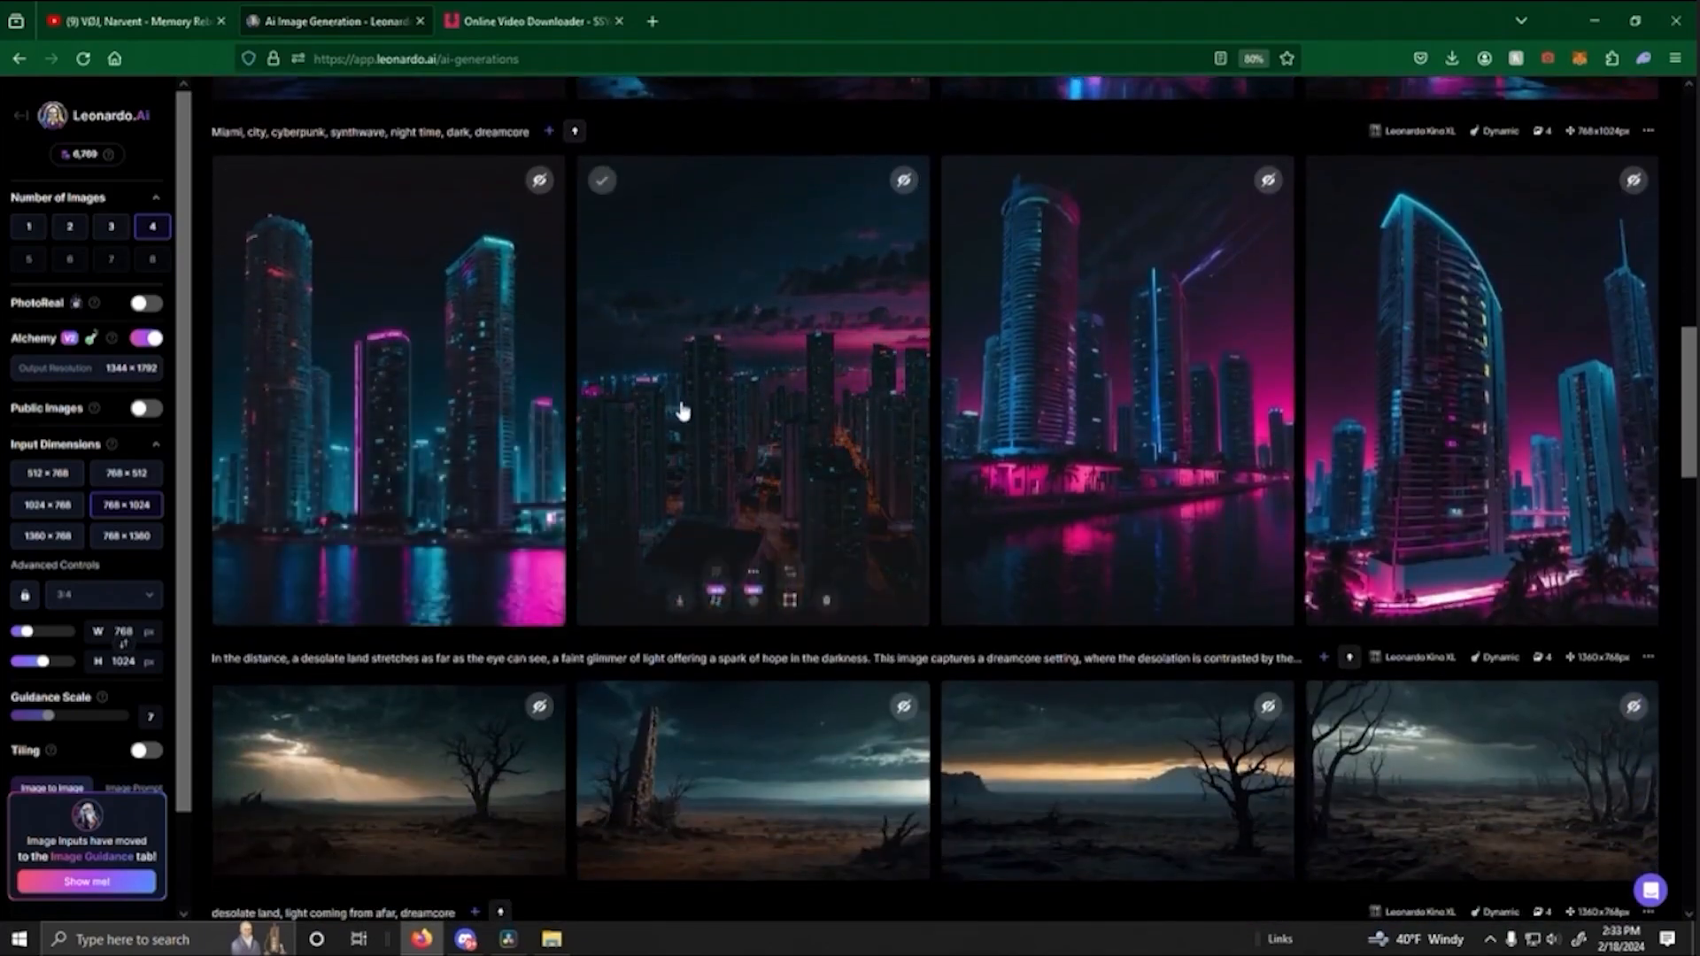
left_click(682, 410)
left_click(840, 503)
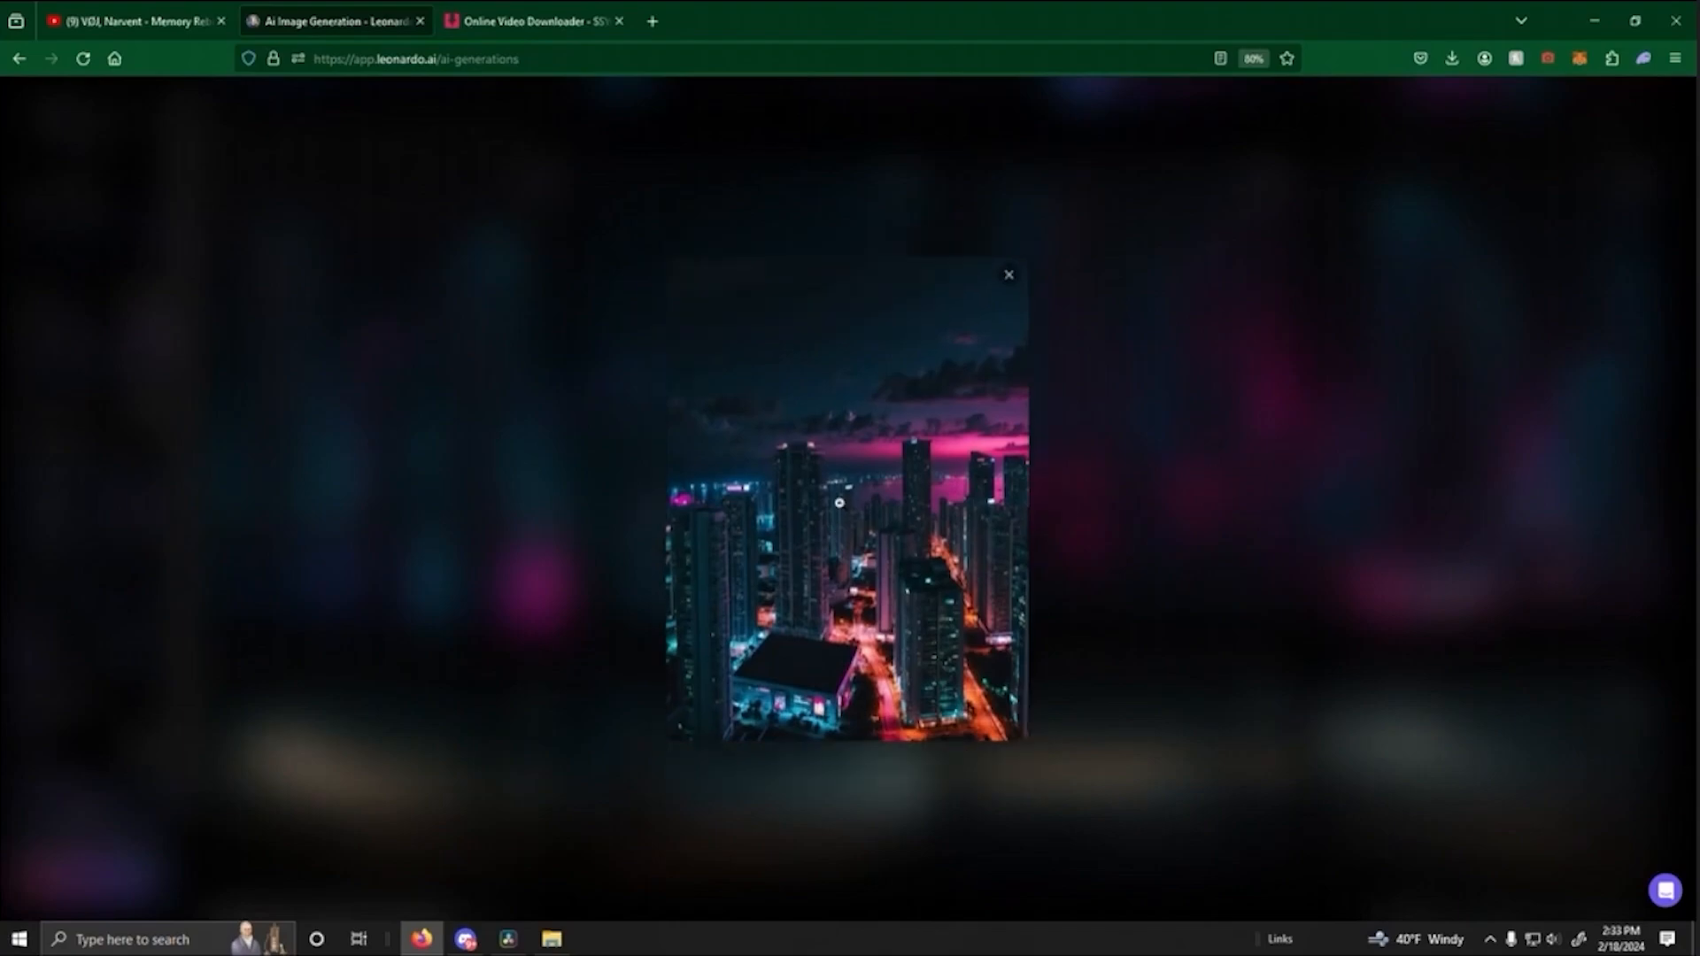
left_click(839, 503)
left_click(1199, 505)
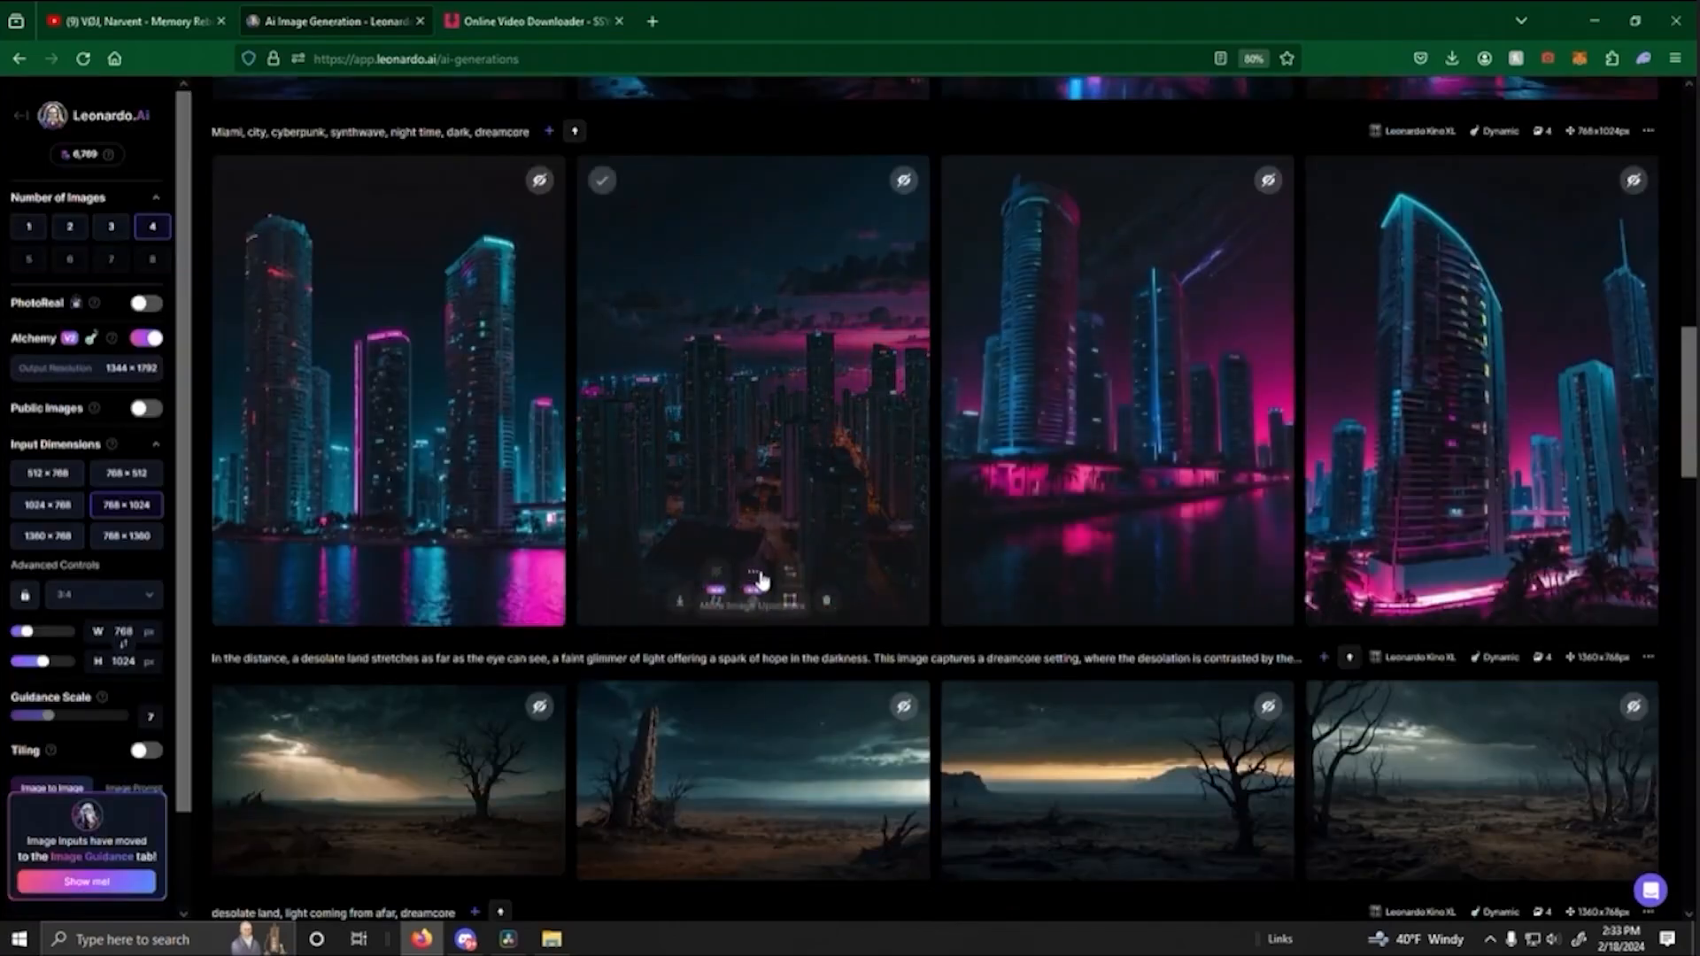
scroll(637, 474, "up", 10)
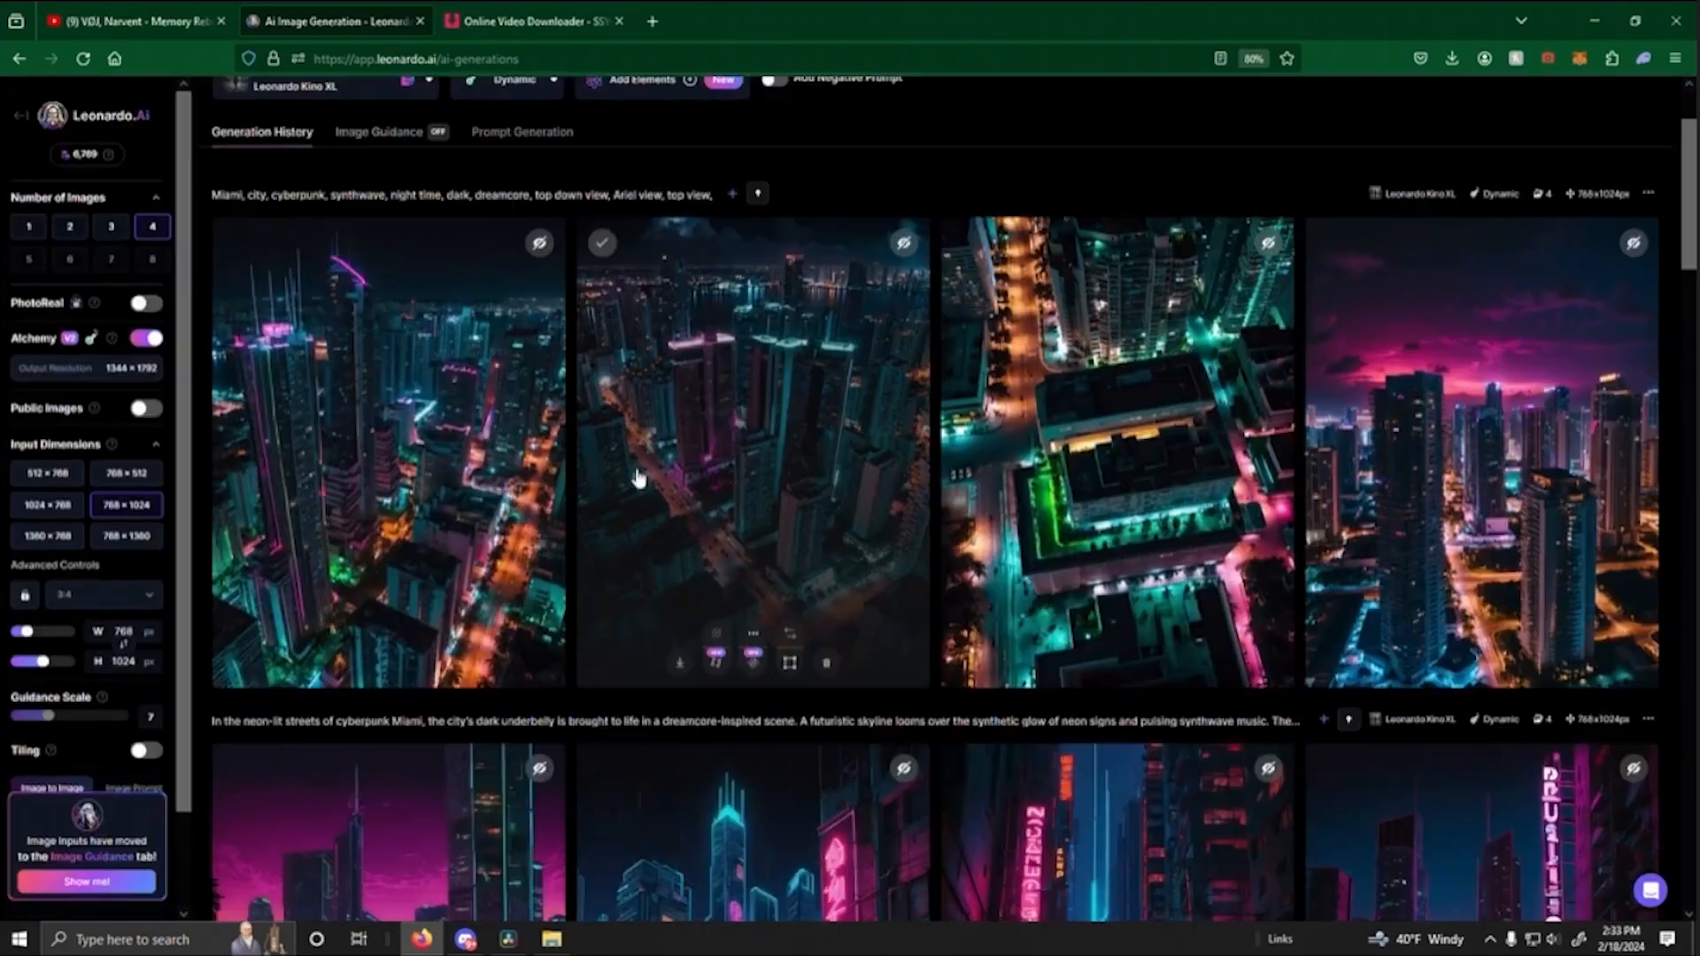
scroll(930, 496, "down", 3)
scroll(877, 506, "down", 6)
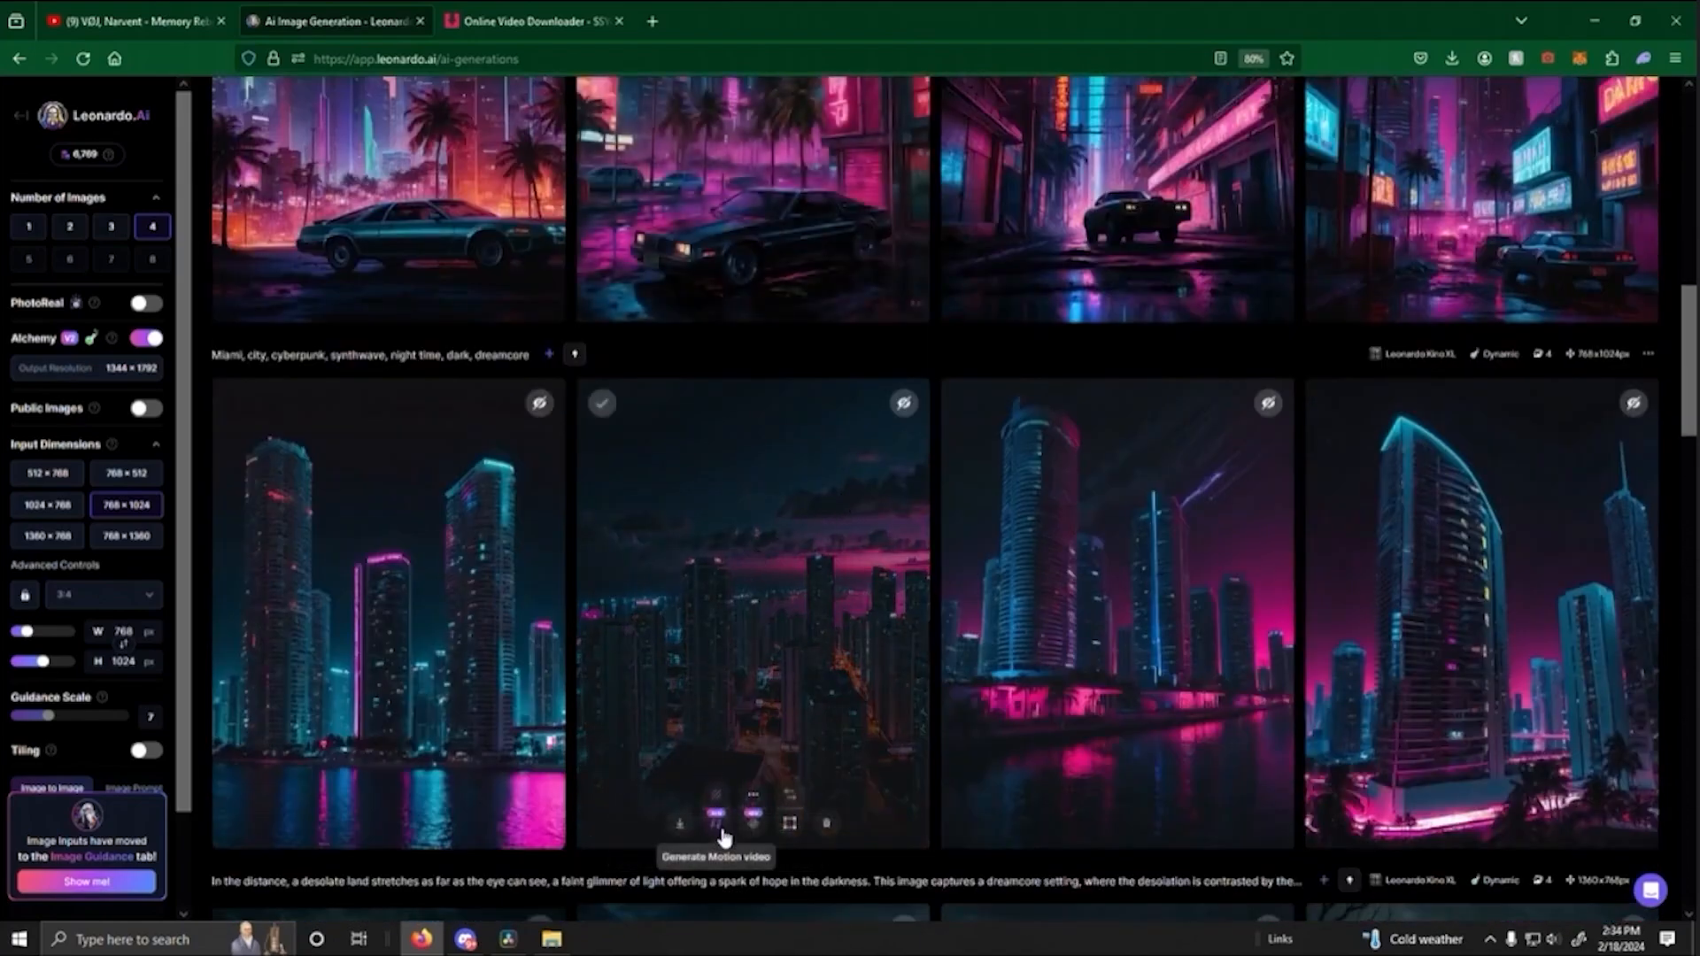
- Generate a public motion video from the first batch's skyline image with glowing streets, using motion strength 3
left_click(717, 826)
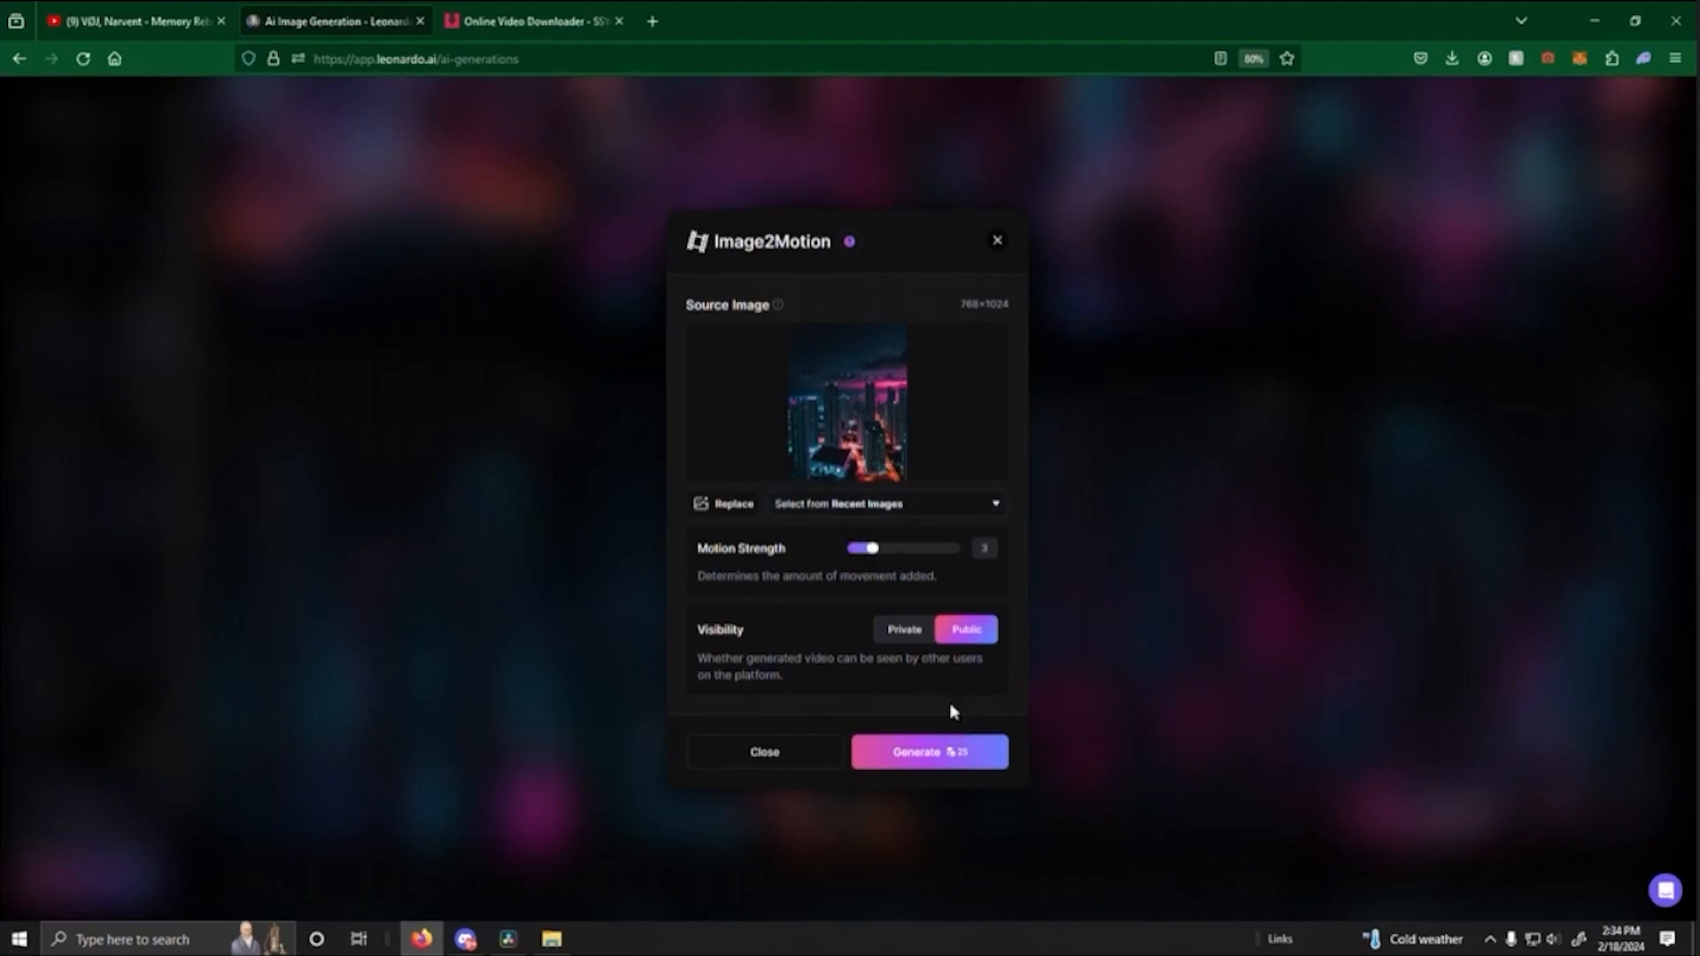
left_click(935, 760)
scroll(1045, 620, "up", 5)
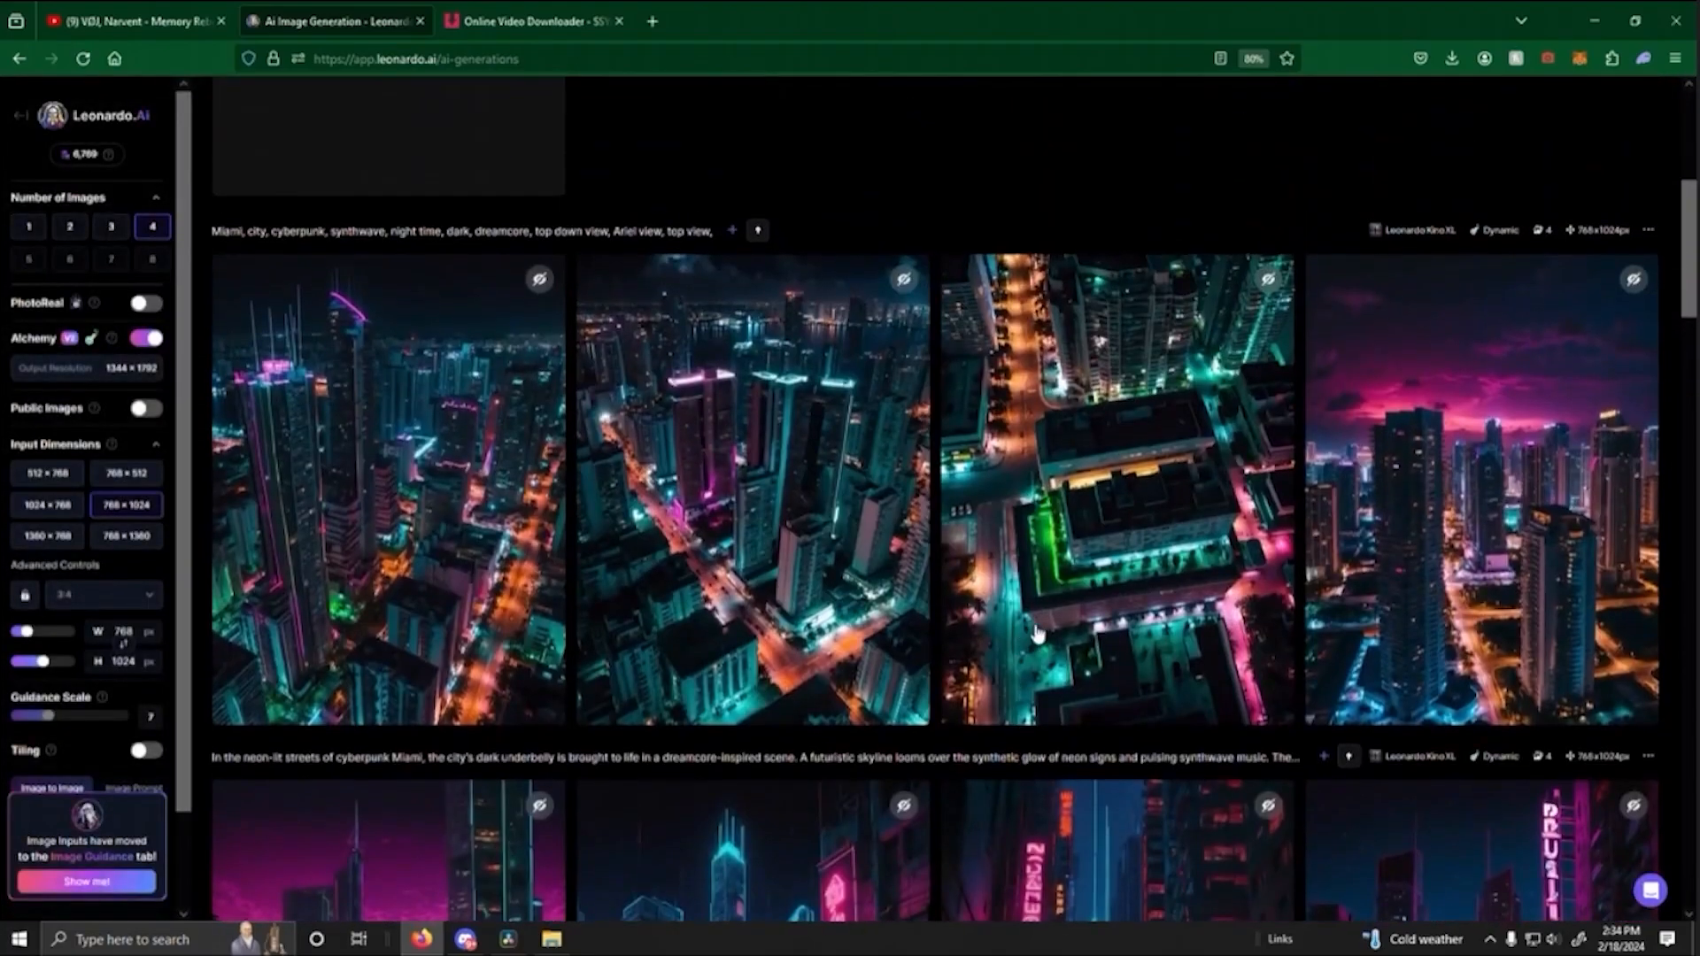
scroll(1038, 634, "up", 1)
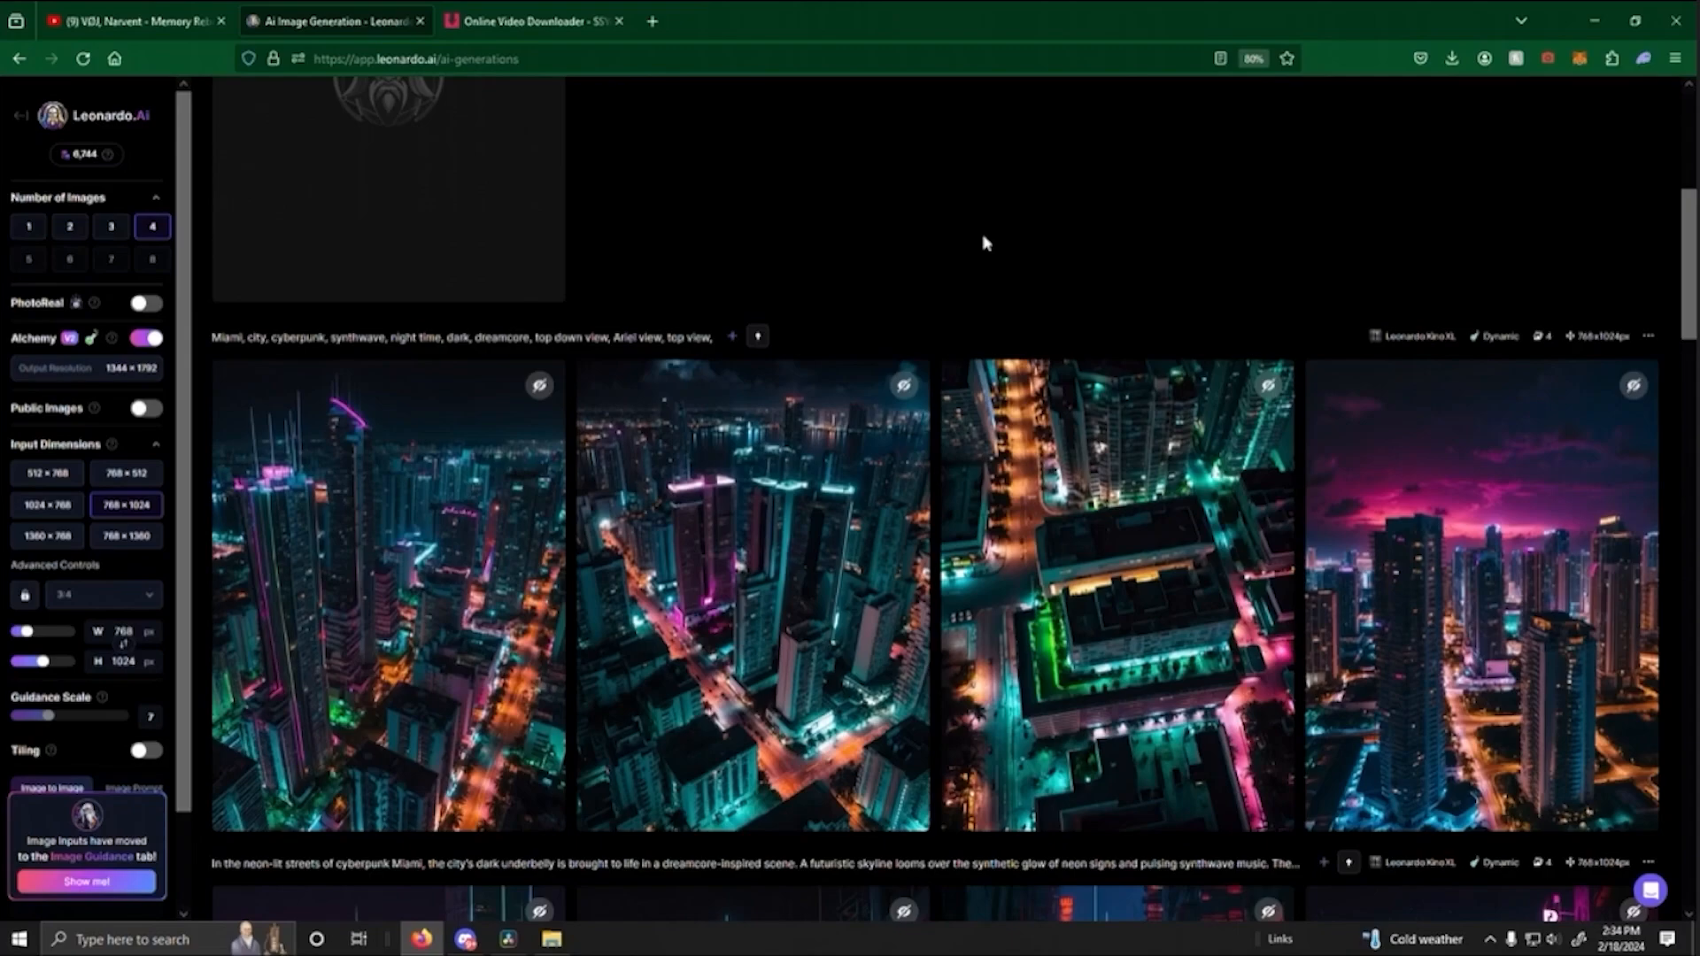
- Generate a public motion video with motion strength 3 from the first aerial skyscraper image in the top-view batch
mouse_move(381, 802)
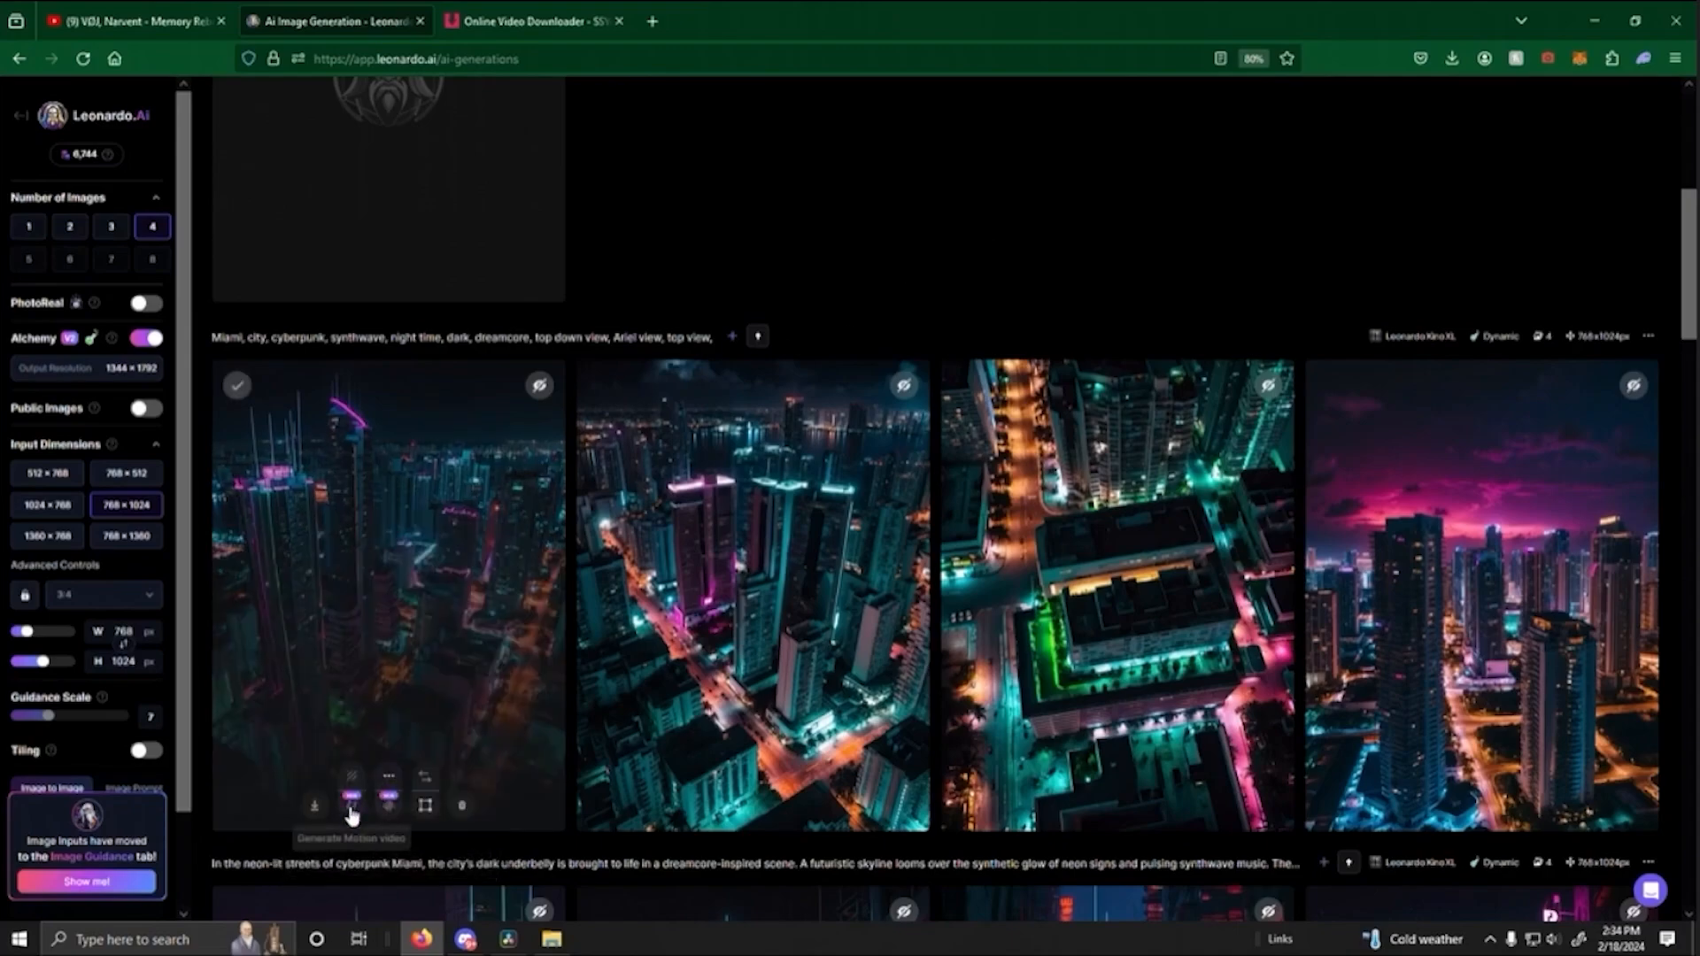
left_click(351, 808)
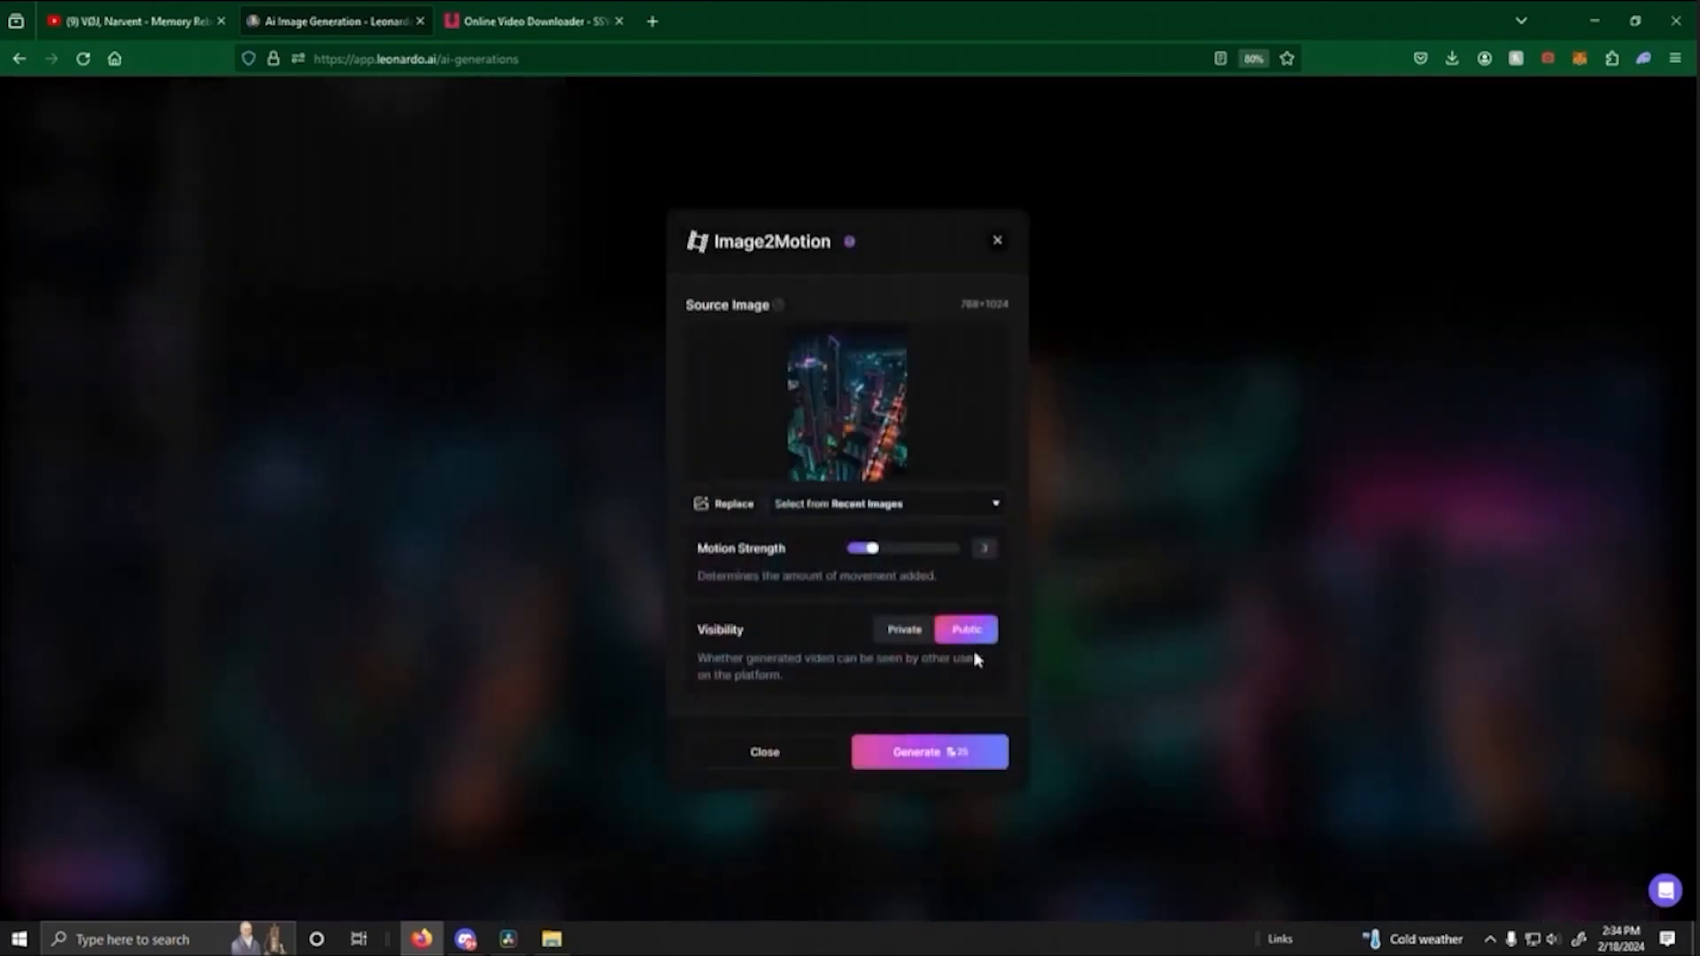
left_click(946, 763)
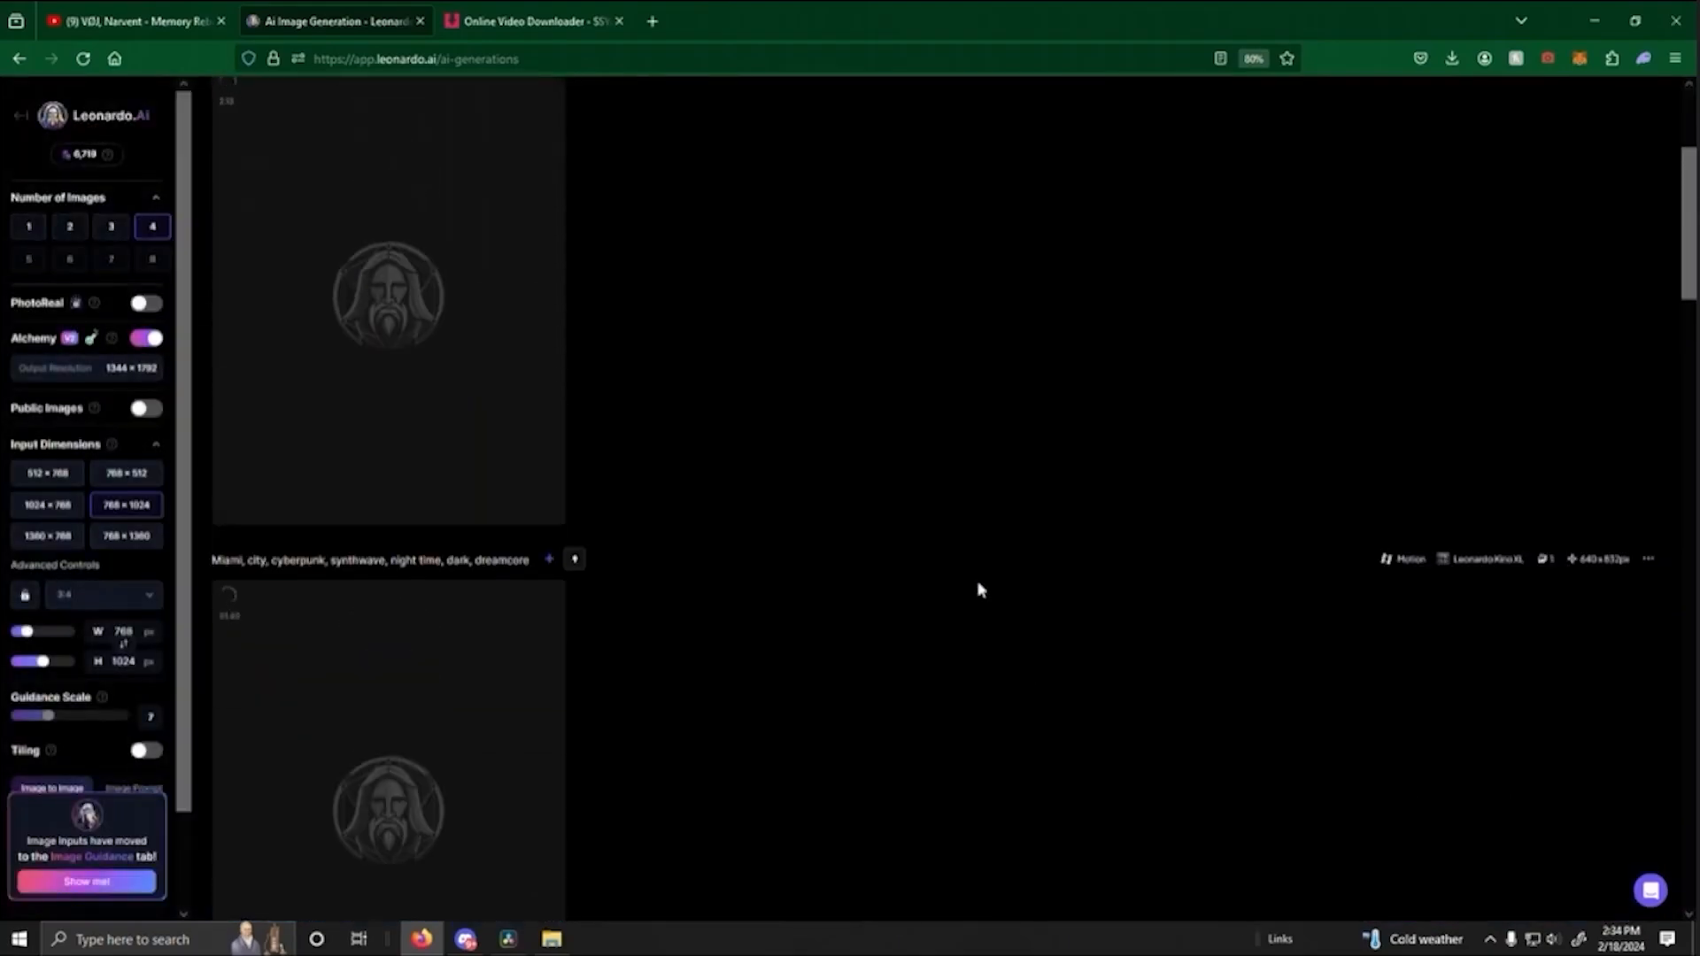
scroll(961, 514, "up", 1)
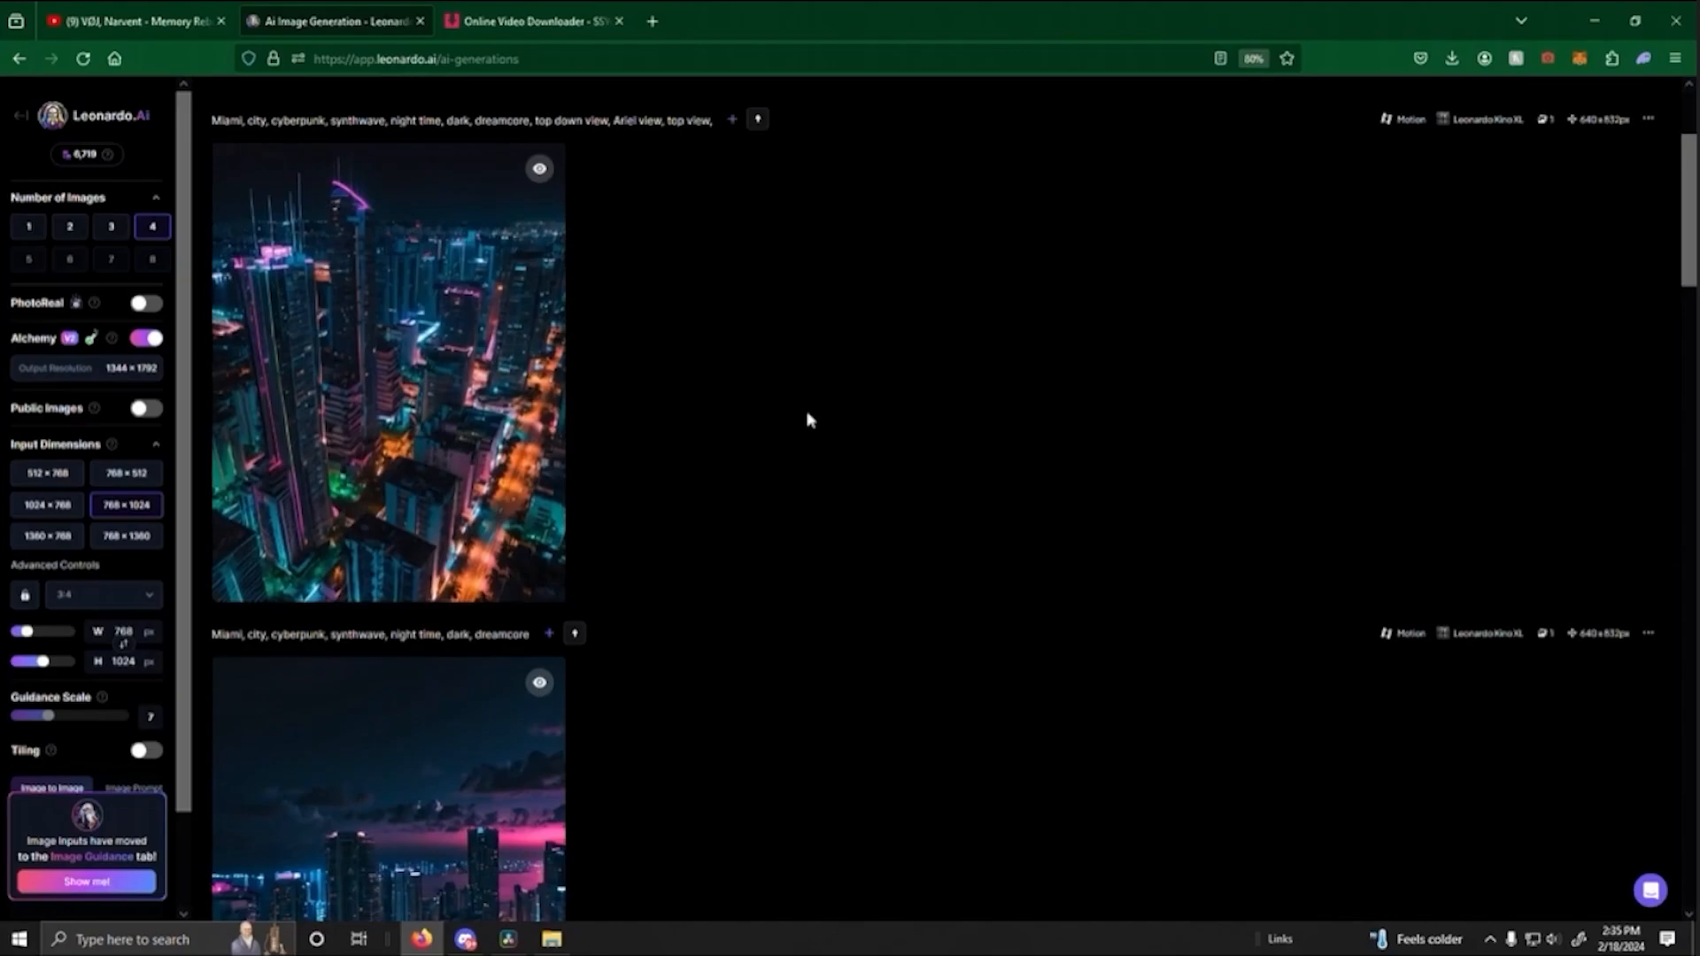
- Generate a public motion video from the fourth image of the top-down street batch with a reduced motion strength
scroll(905, 434, "up", 3)
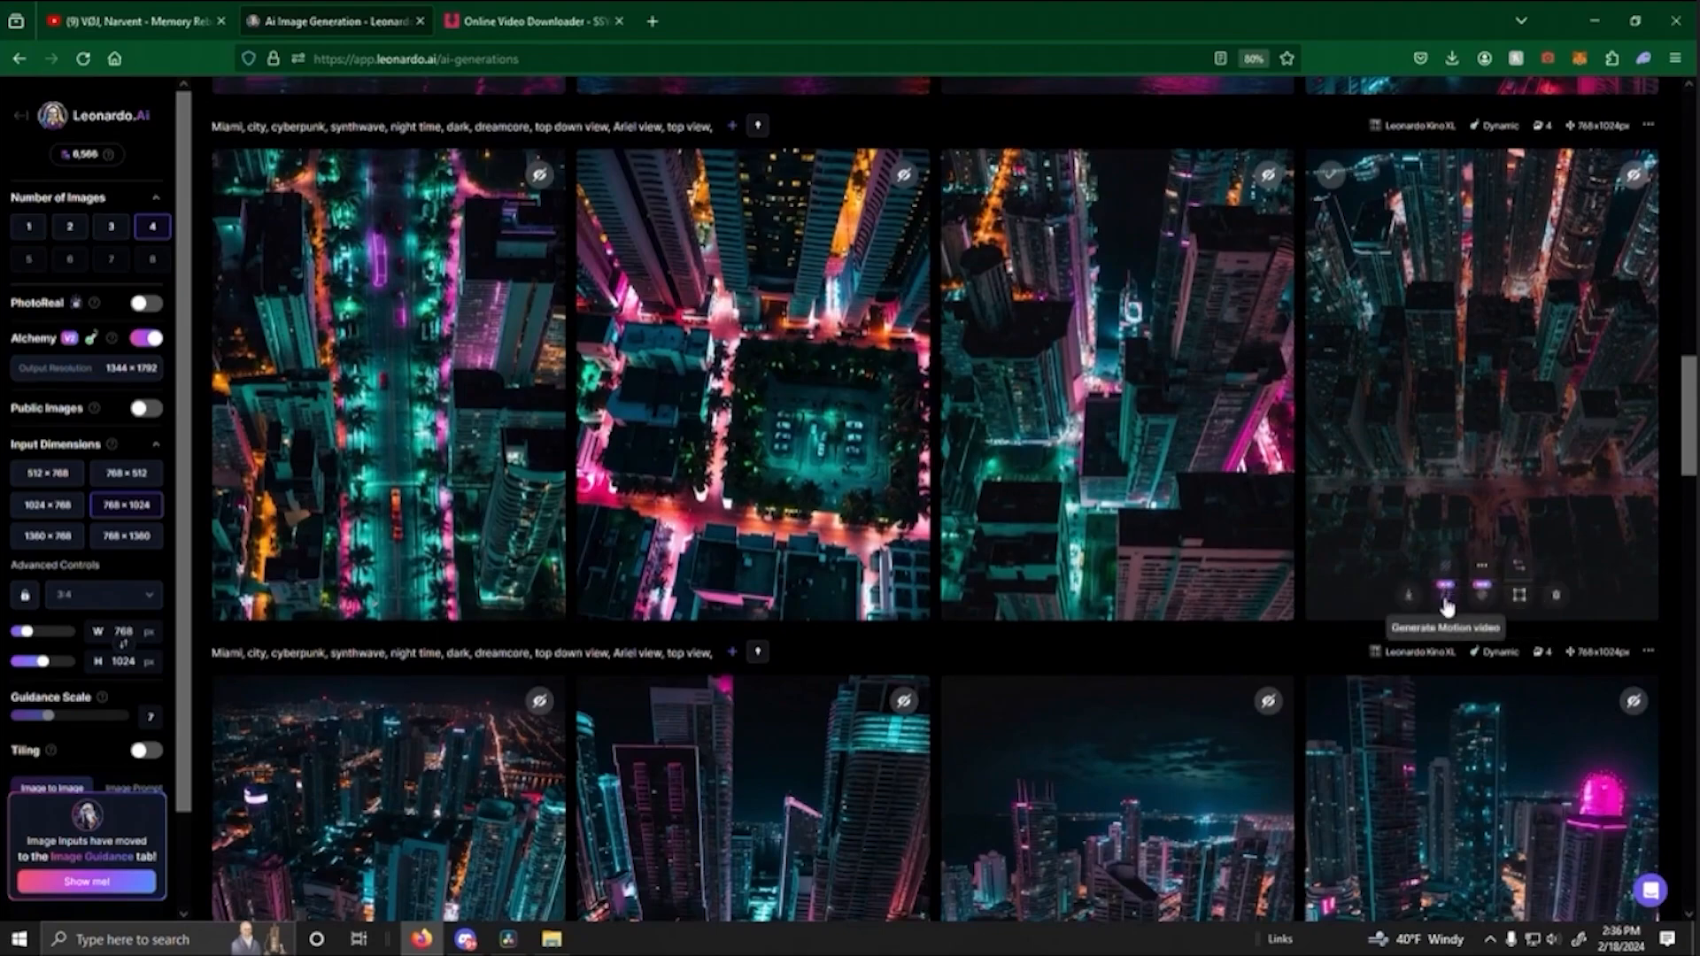
left_click(1445, 589)
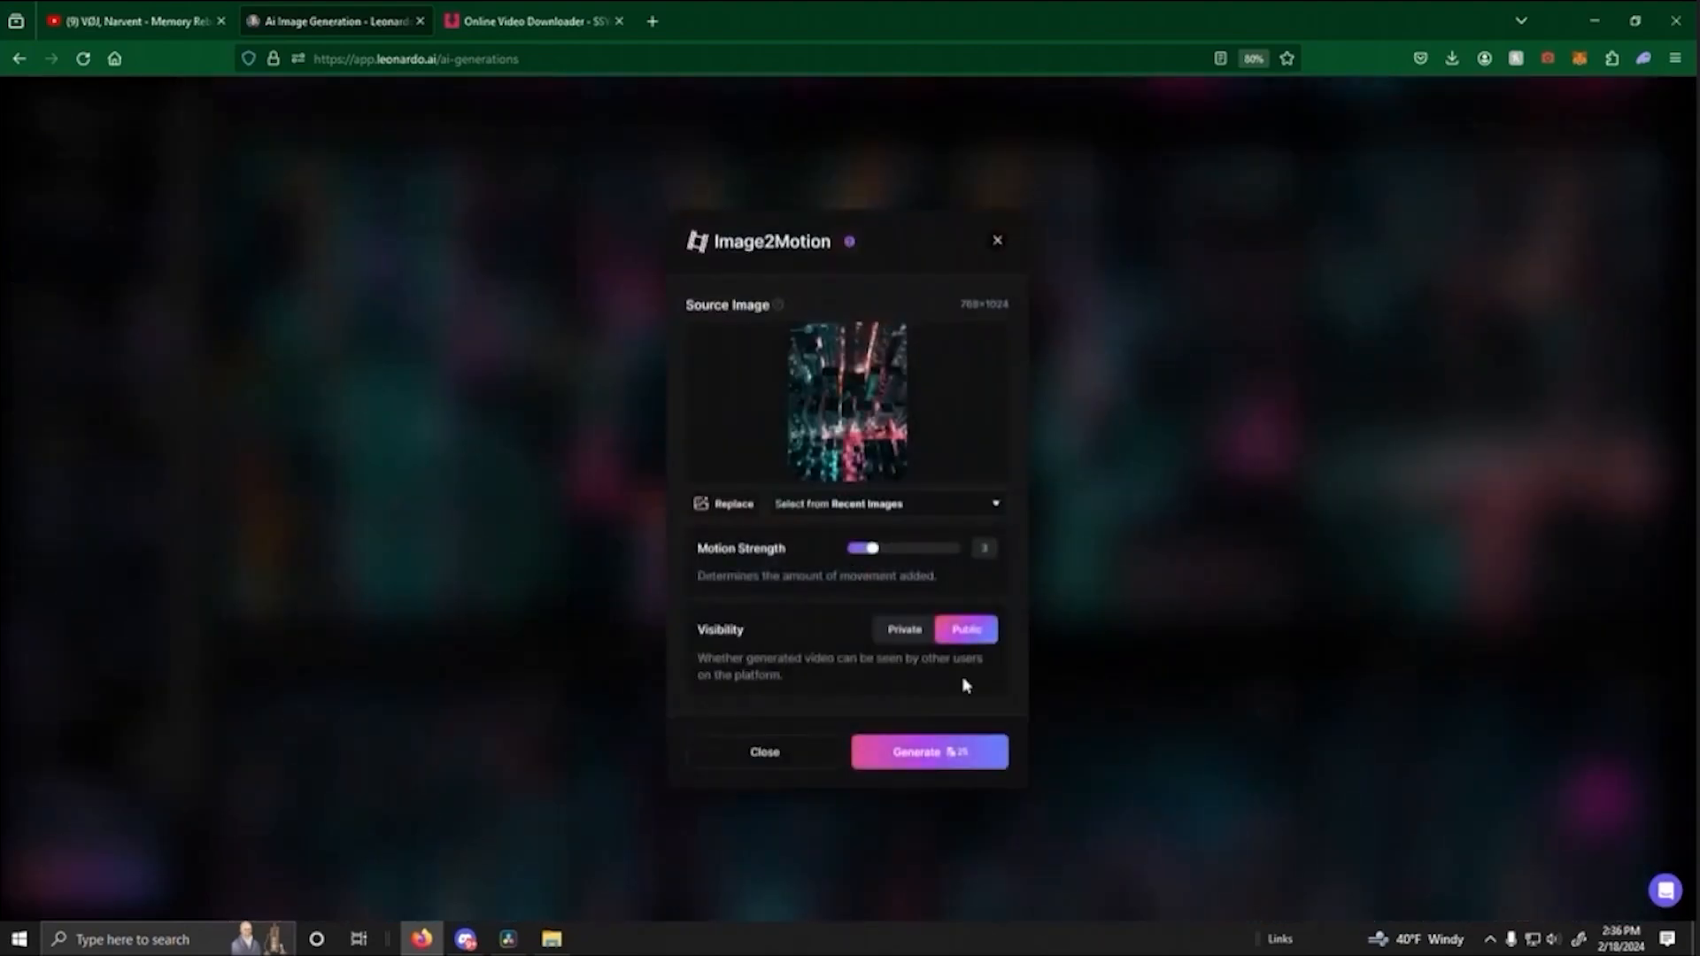
left_click(864, 553)
left_click(961, 750)
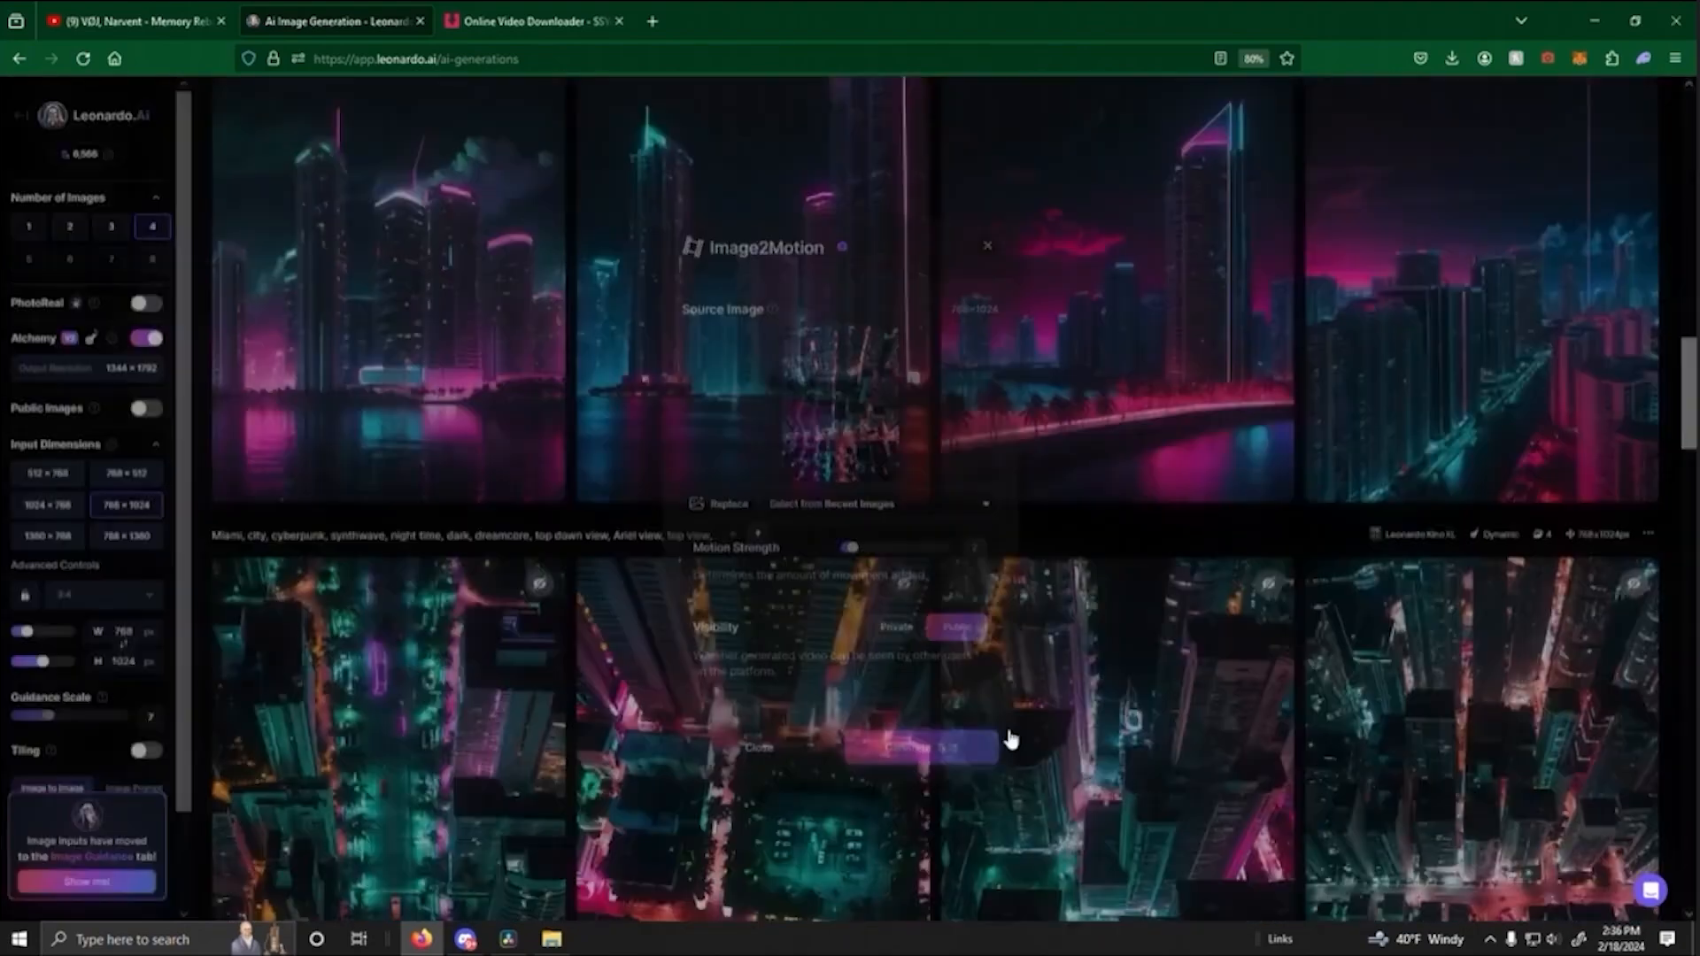
- Review the generated motion videos of the Miami towers and top-down streets in the generation history
scroll(1477, 730, "down", 3)
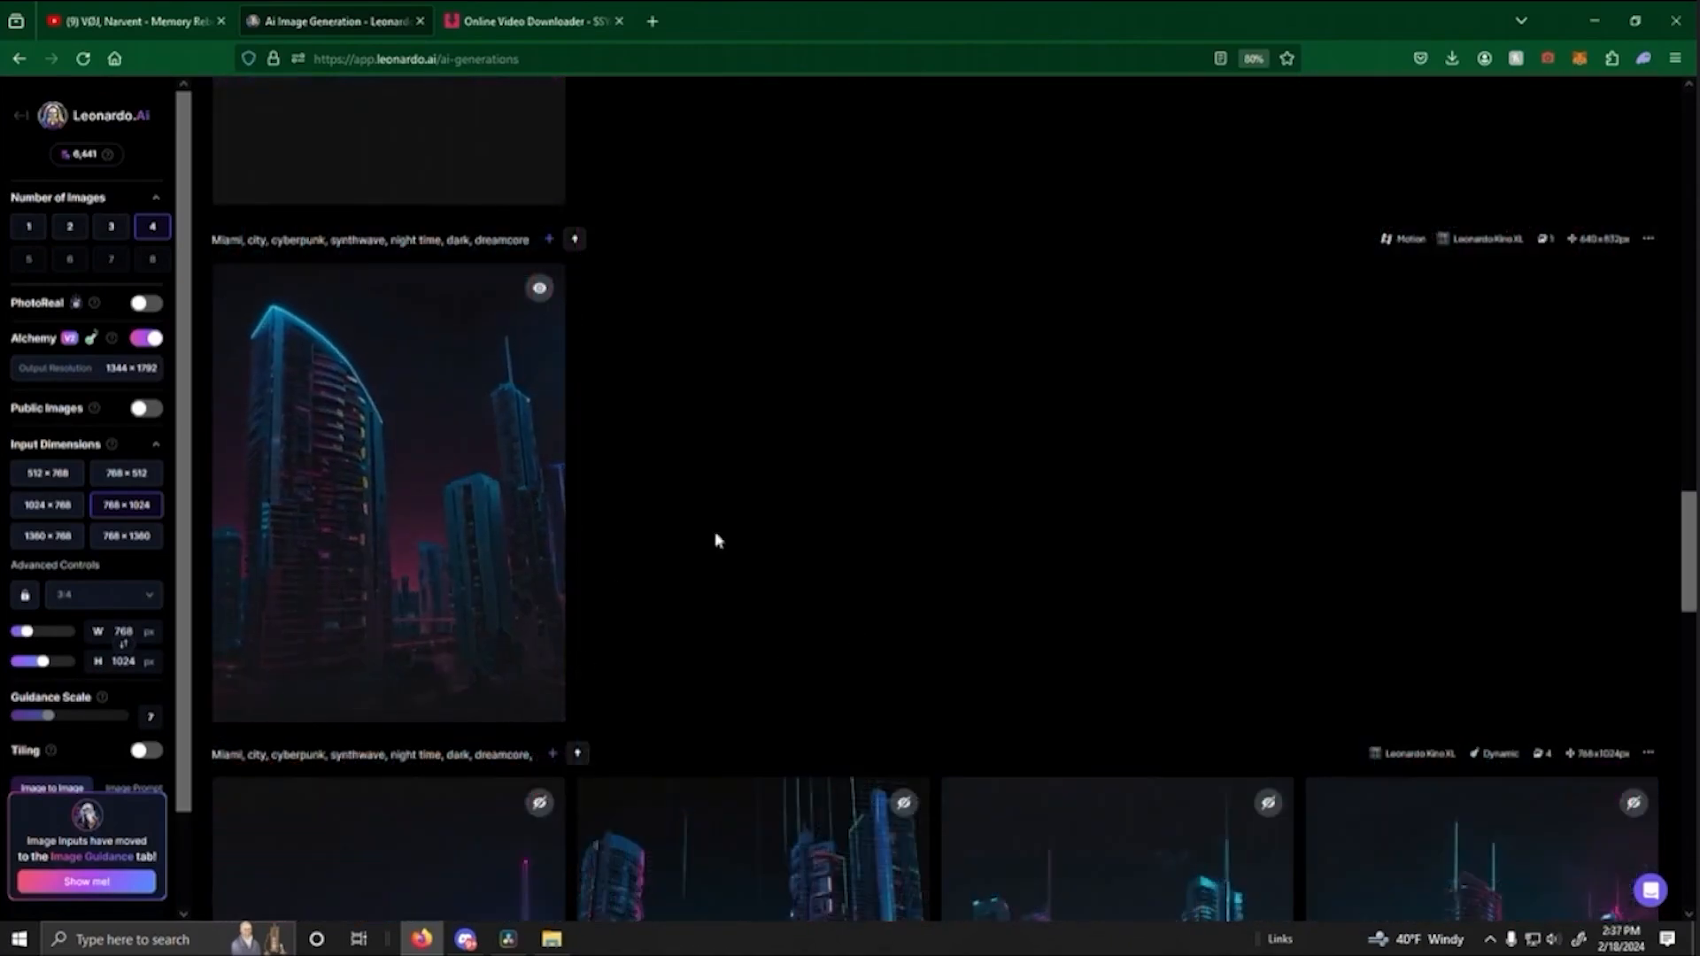
scroll(886, 567, "up", 6)
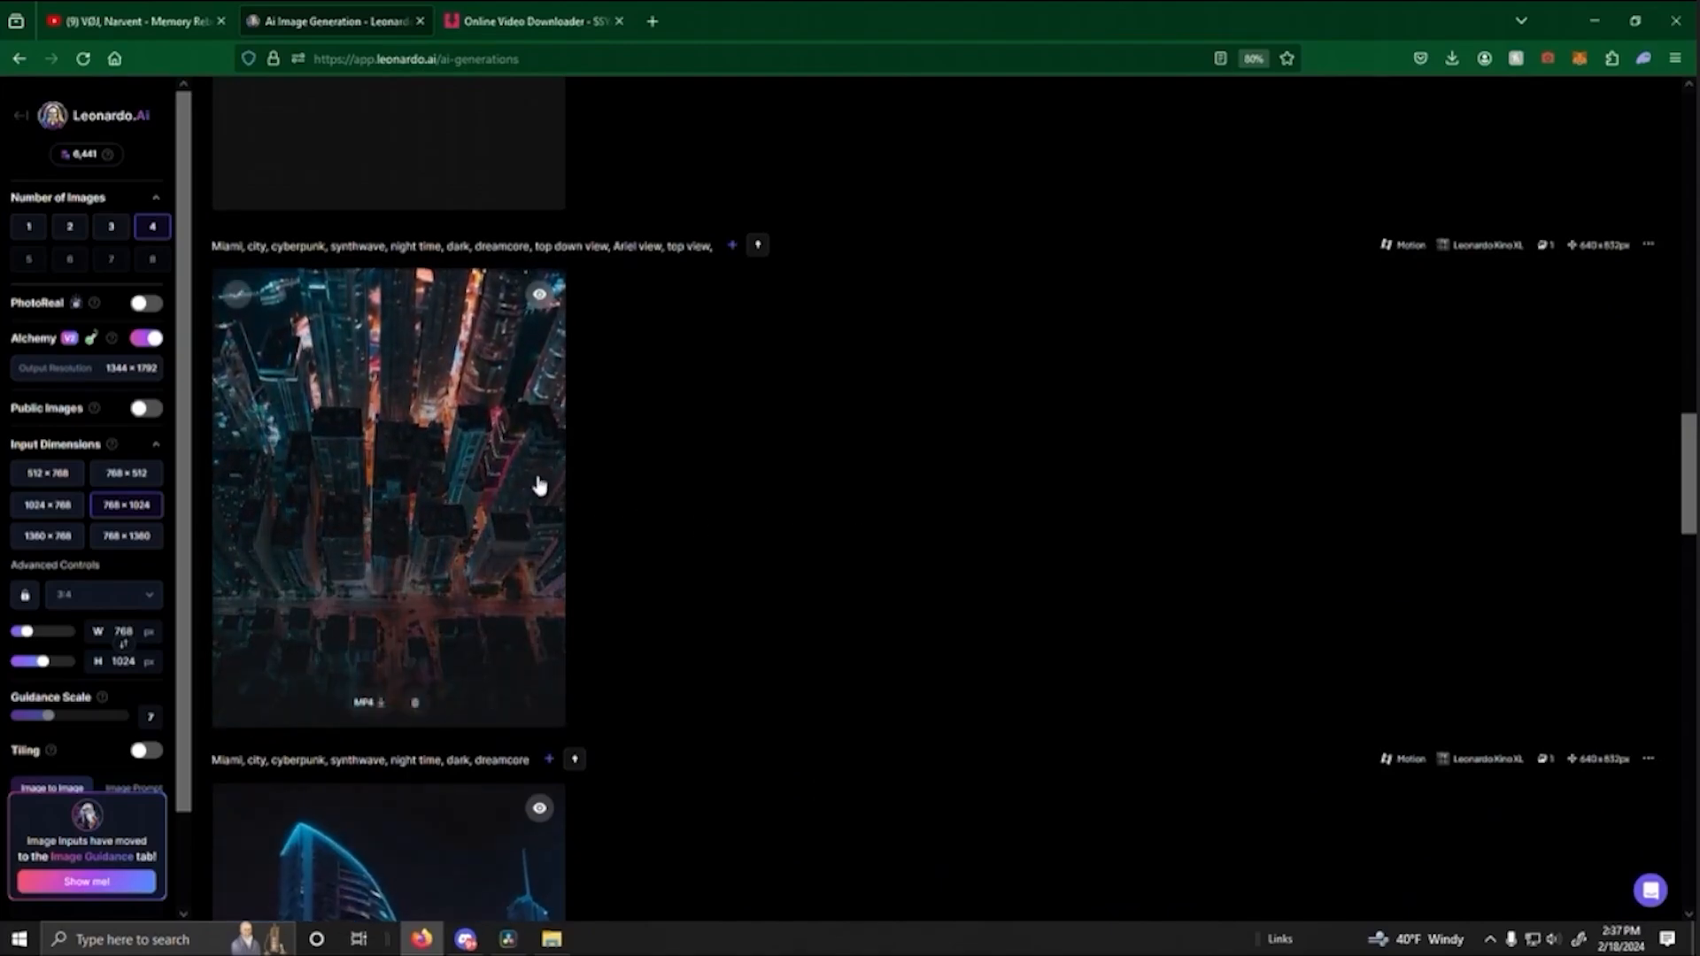
scroll(979, 512, "down", 3)
scroll(975, 513, "up", 8)
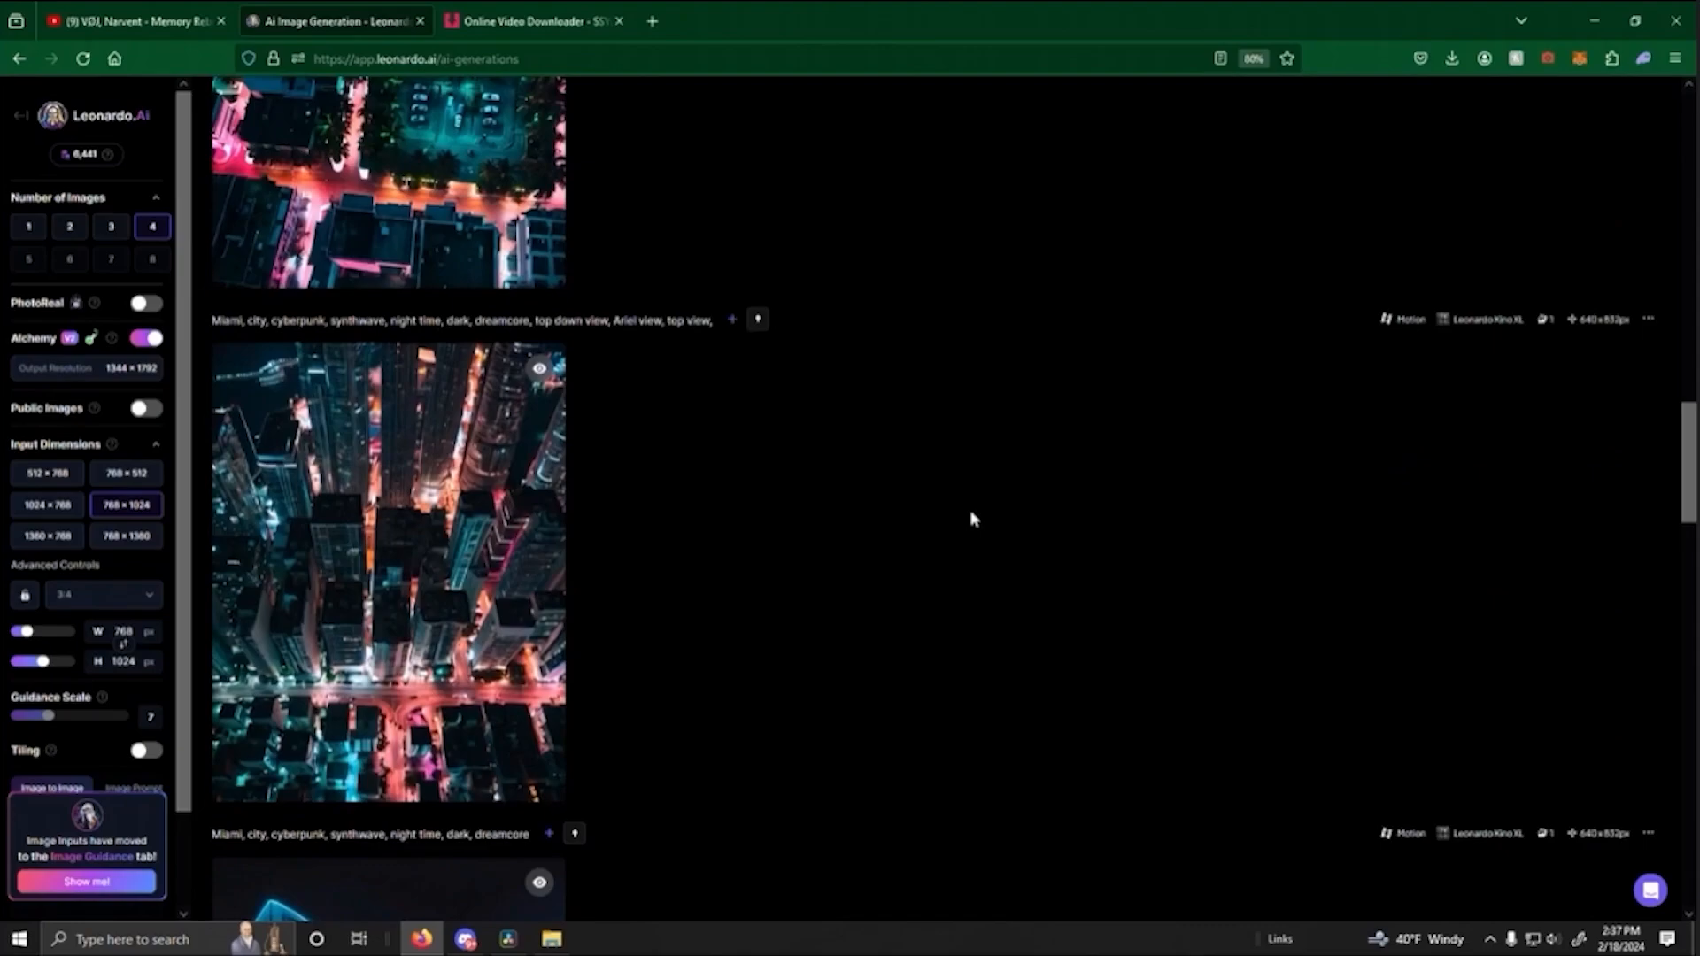
scroll(391, 380, "up", 2)
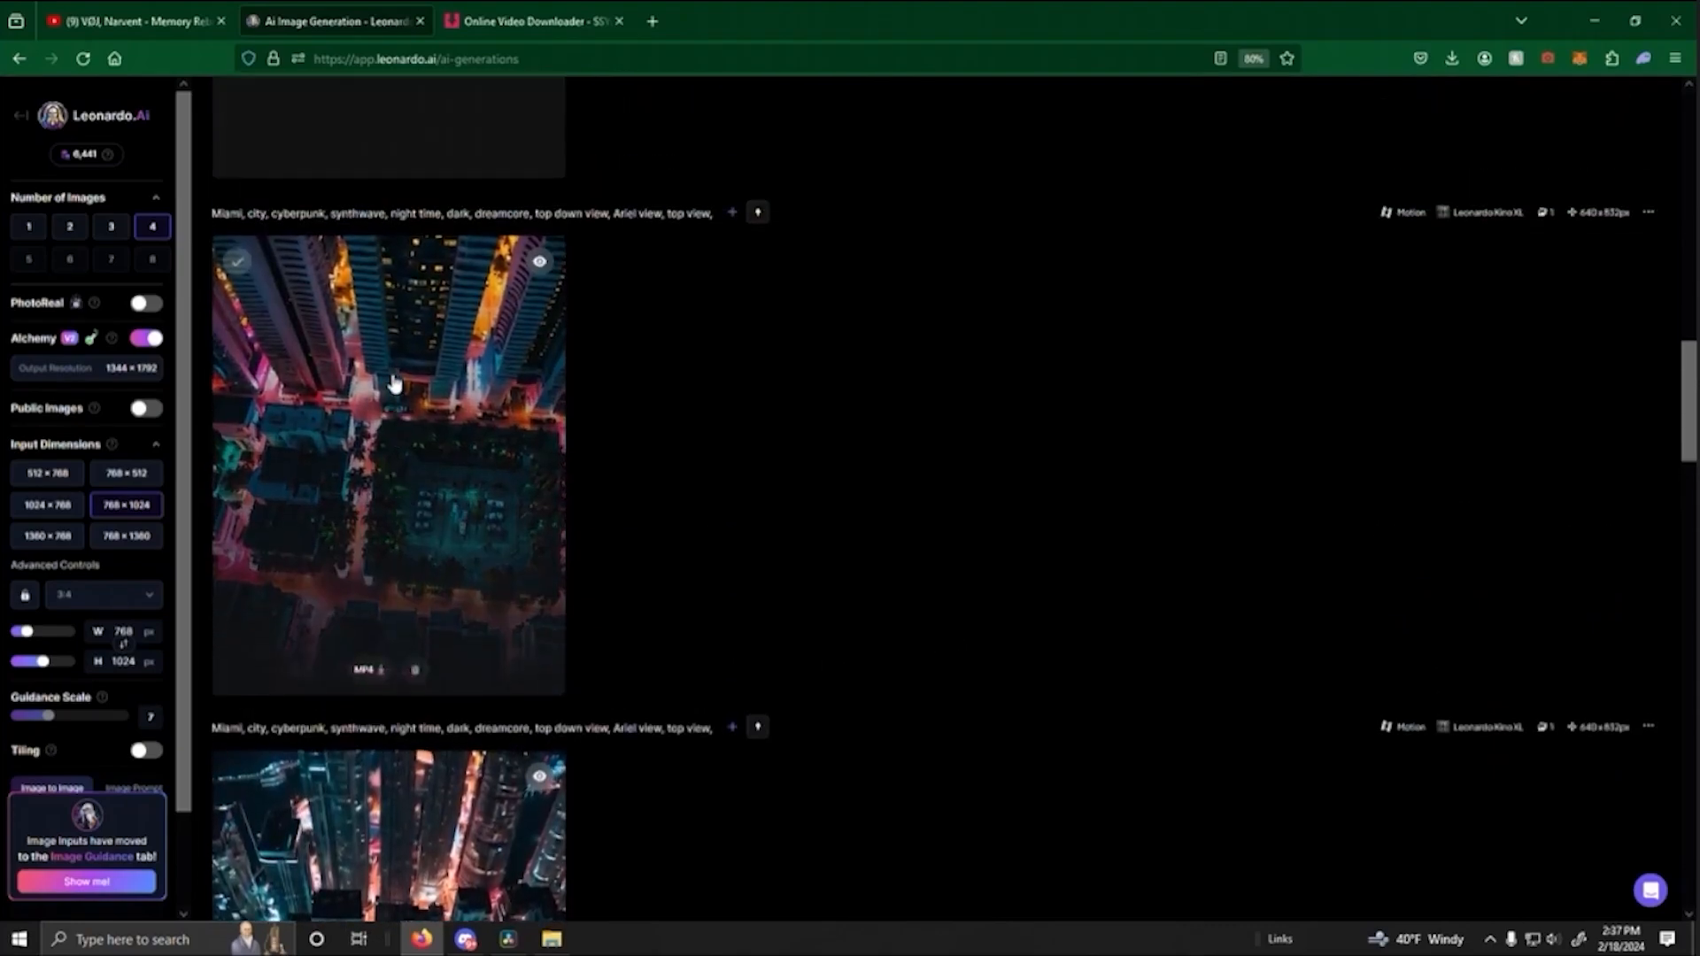
scroll(518, 493, "down", 3)
scroll(562, 570, "down", 12)
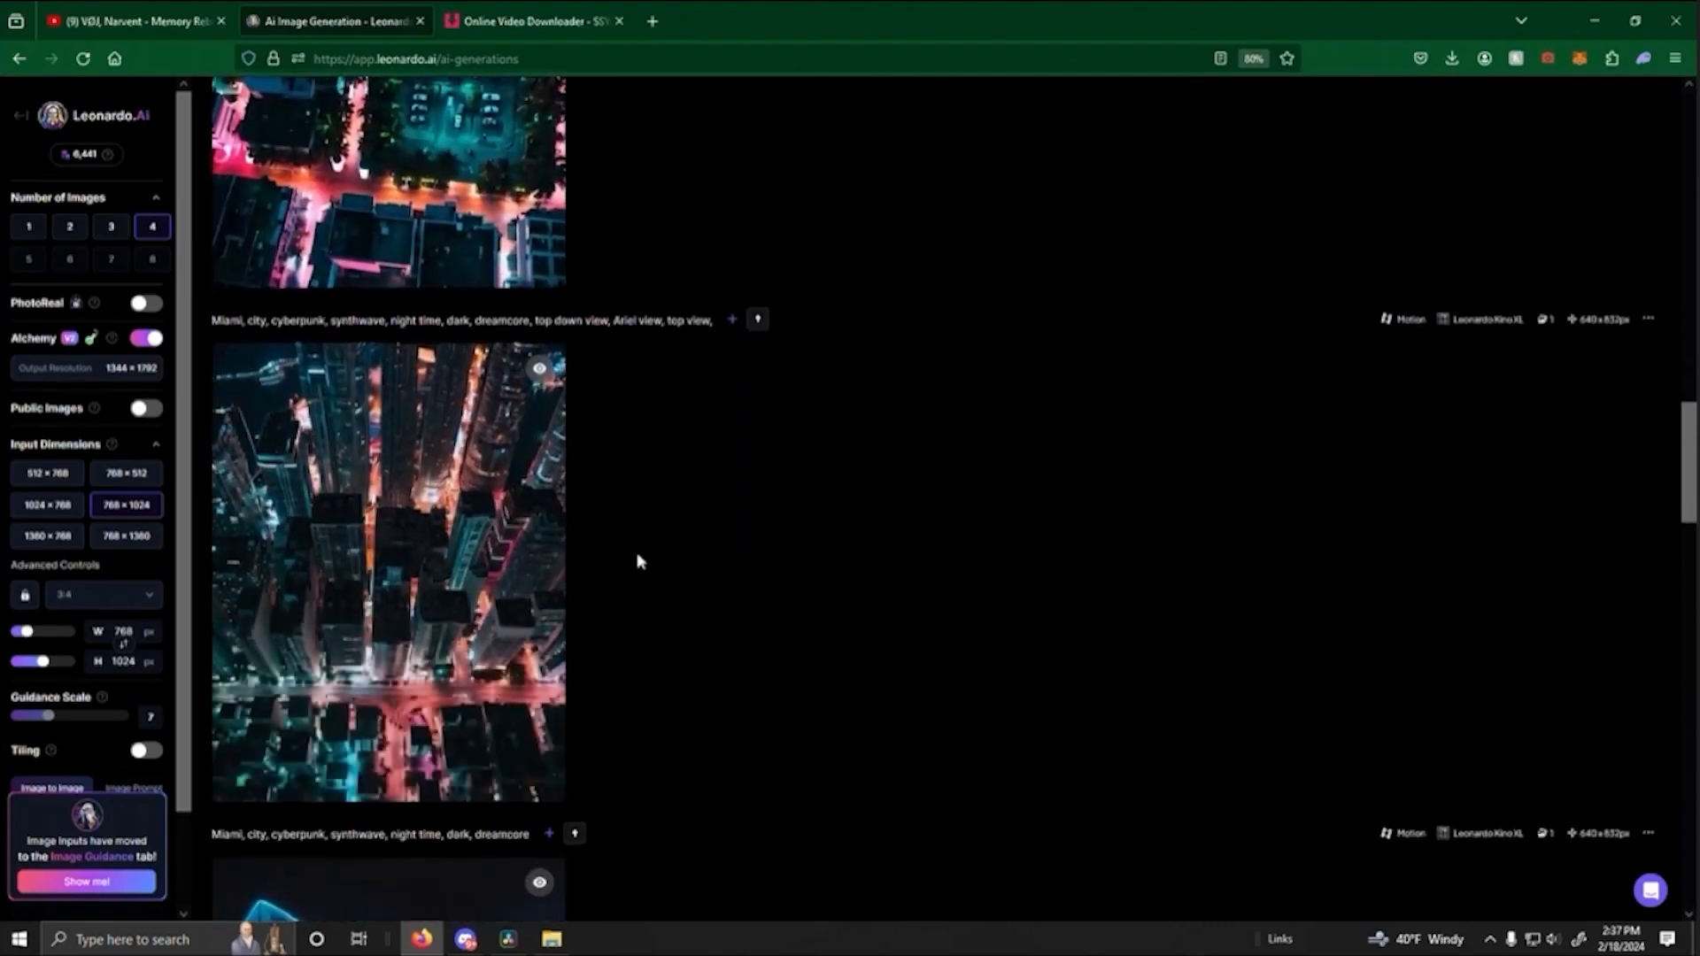
- Compare the generated aerial tower and top-down street motion videos in the generation history
scroll(1063, 549, "up", 8)
scroll(964, 627, "down", 8)
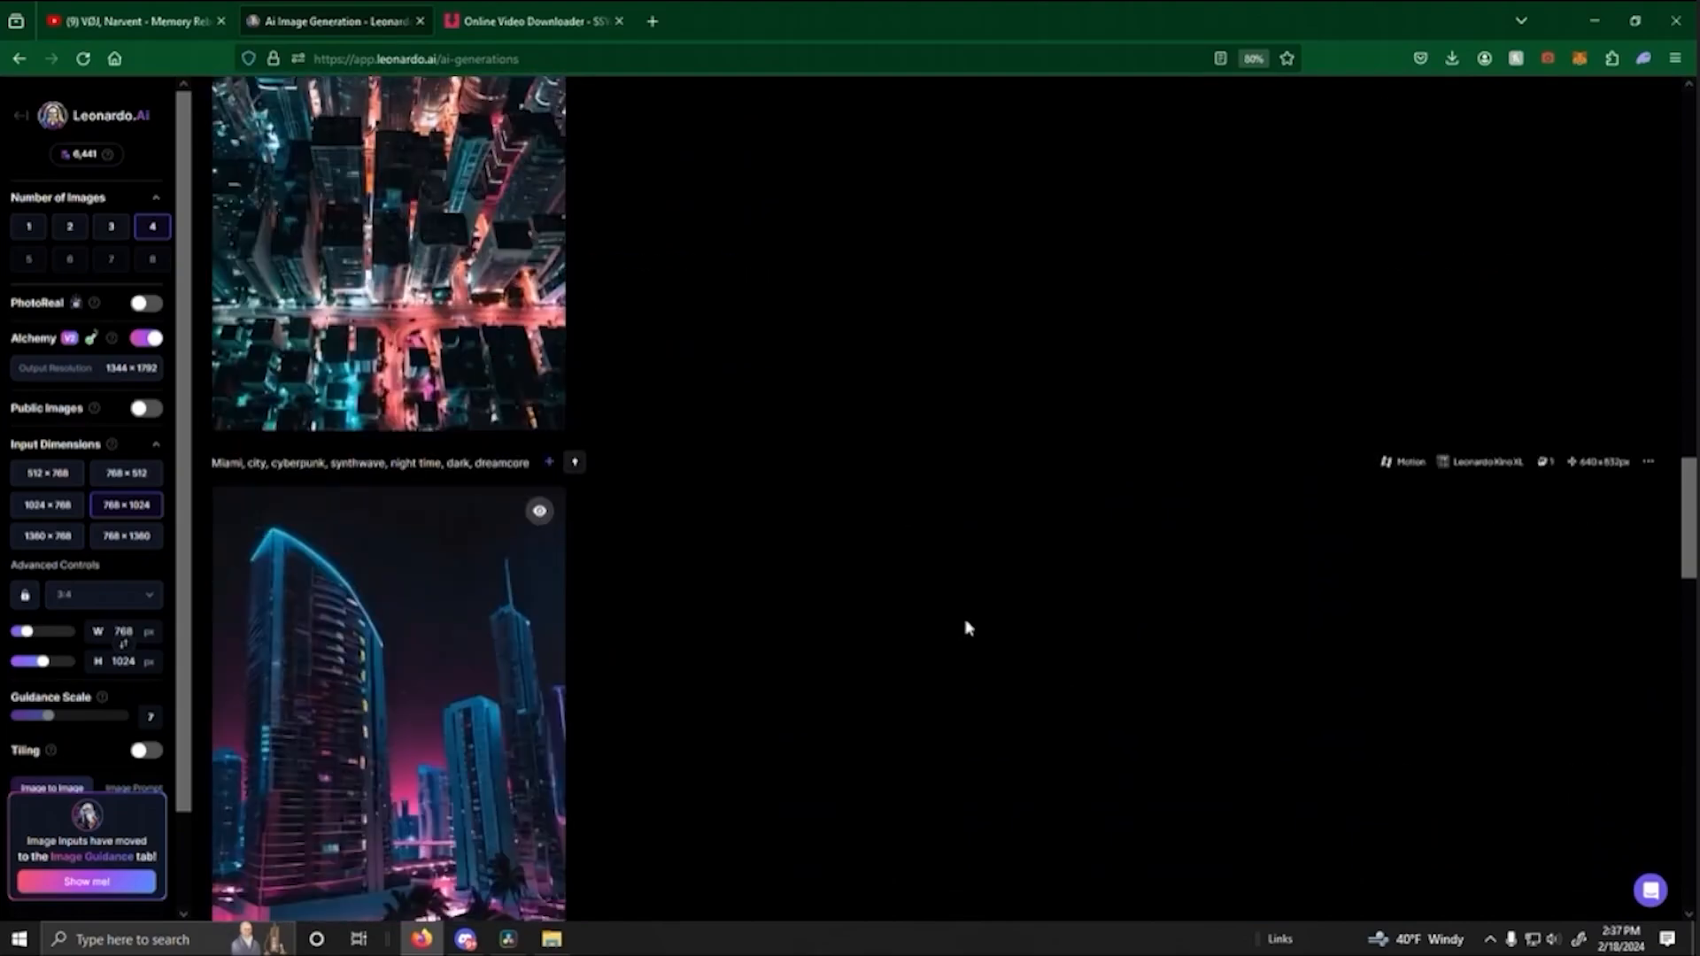
scroll(983, 603, "up", 6)
scroll(981, 602, "up", 3)
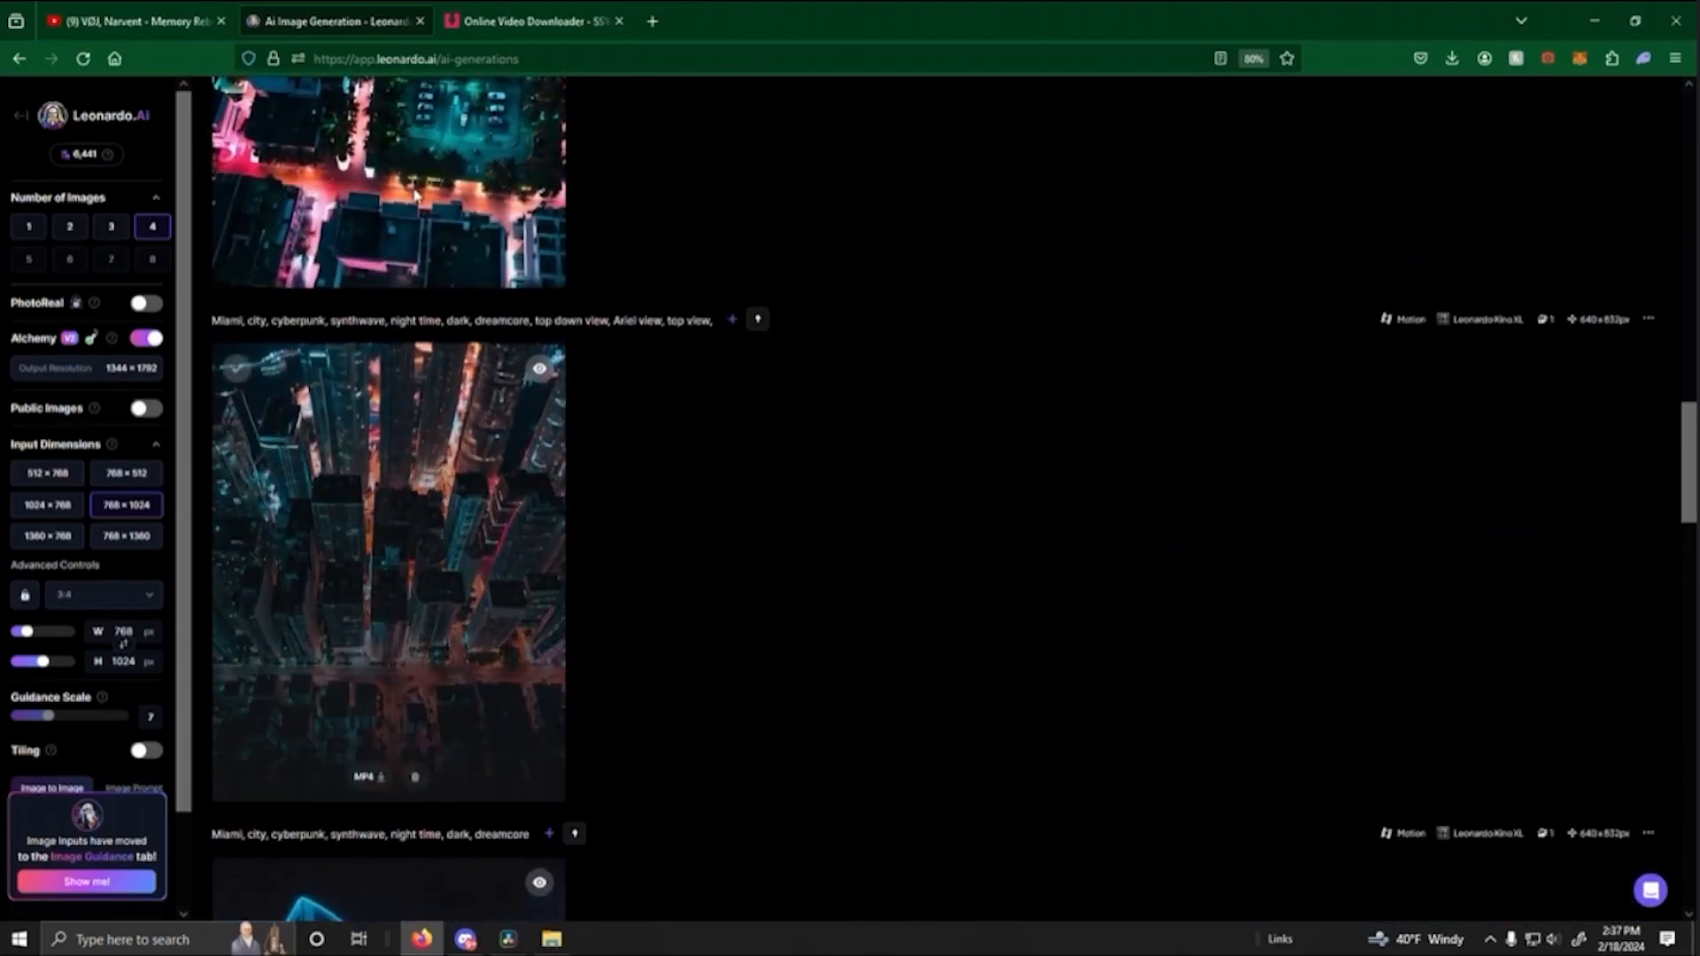
scroll(509, 496, "up", 7)
scroll(505, 538, "up", 3)
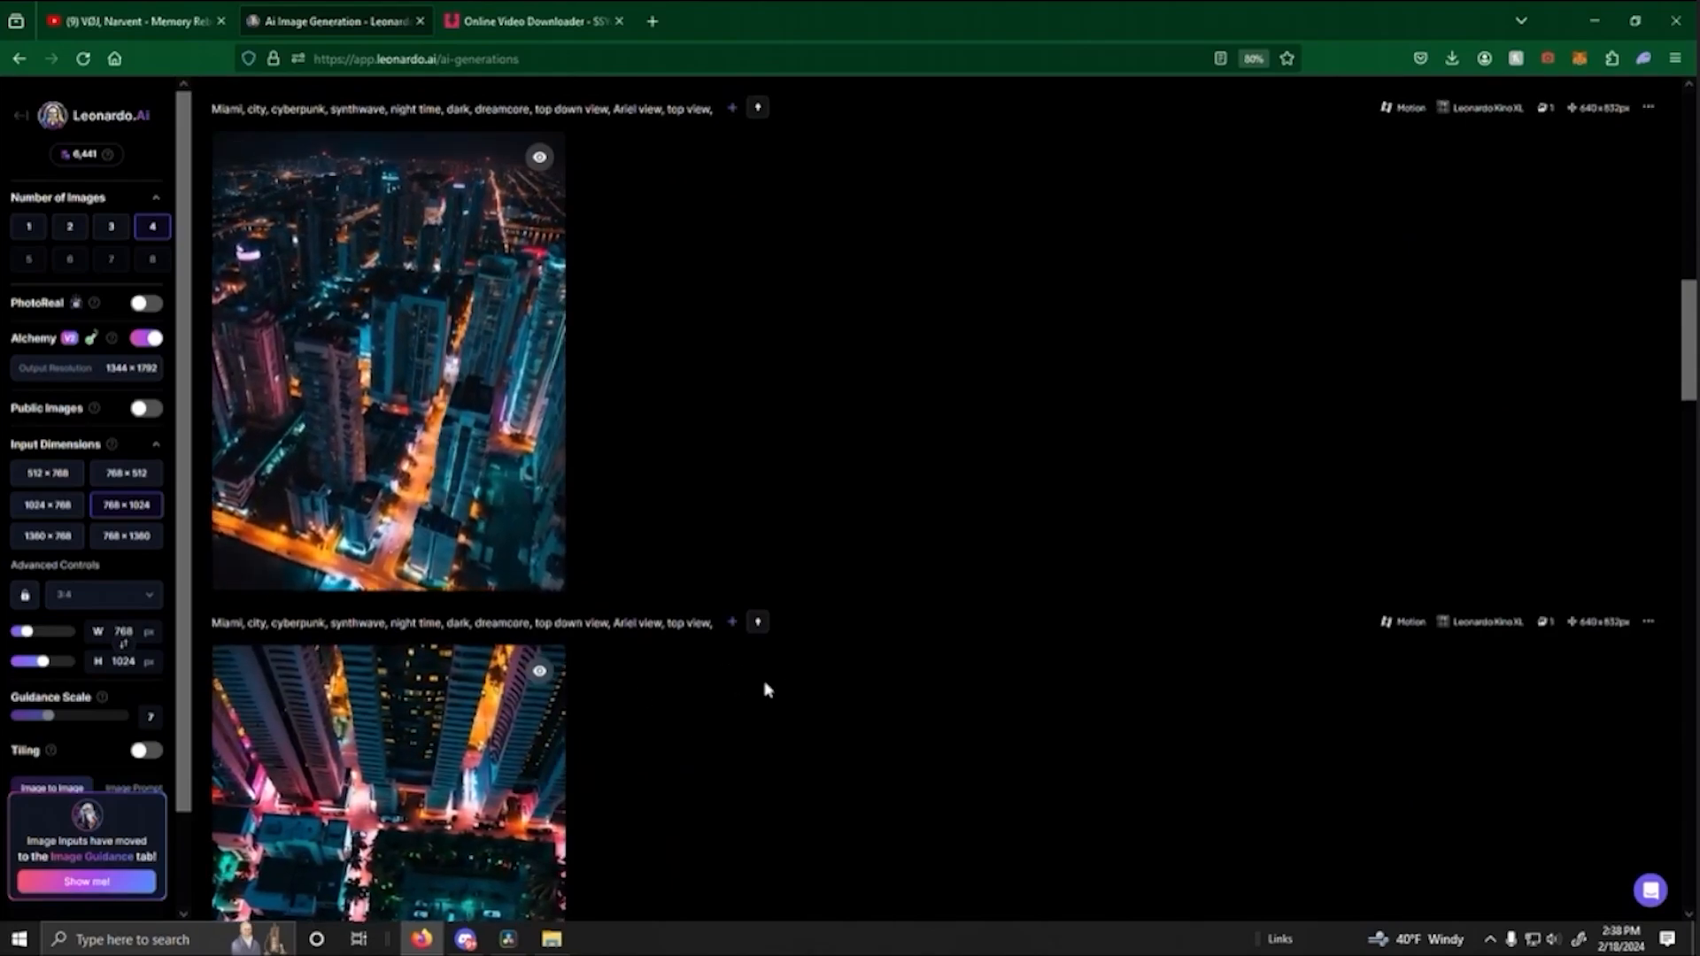
scroll(779, 691, "up", 4)
scroll(832, 684, "down", 20)
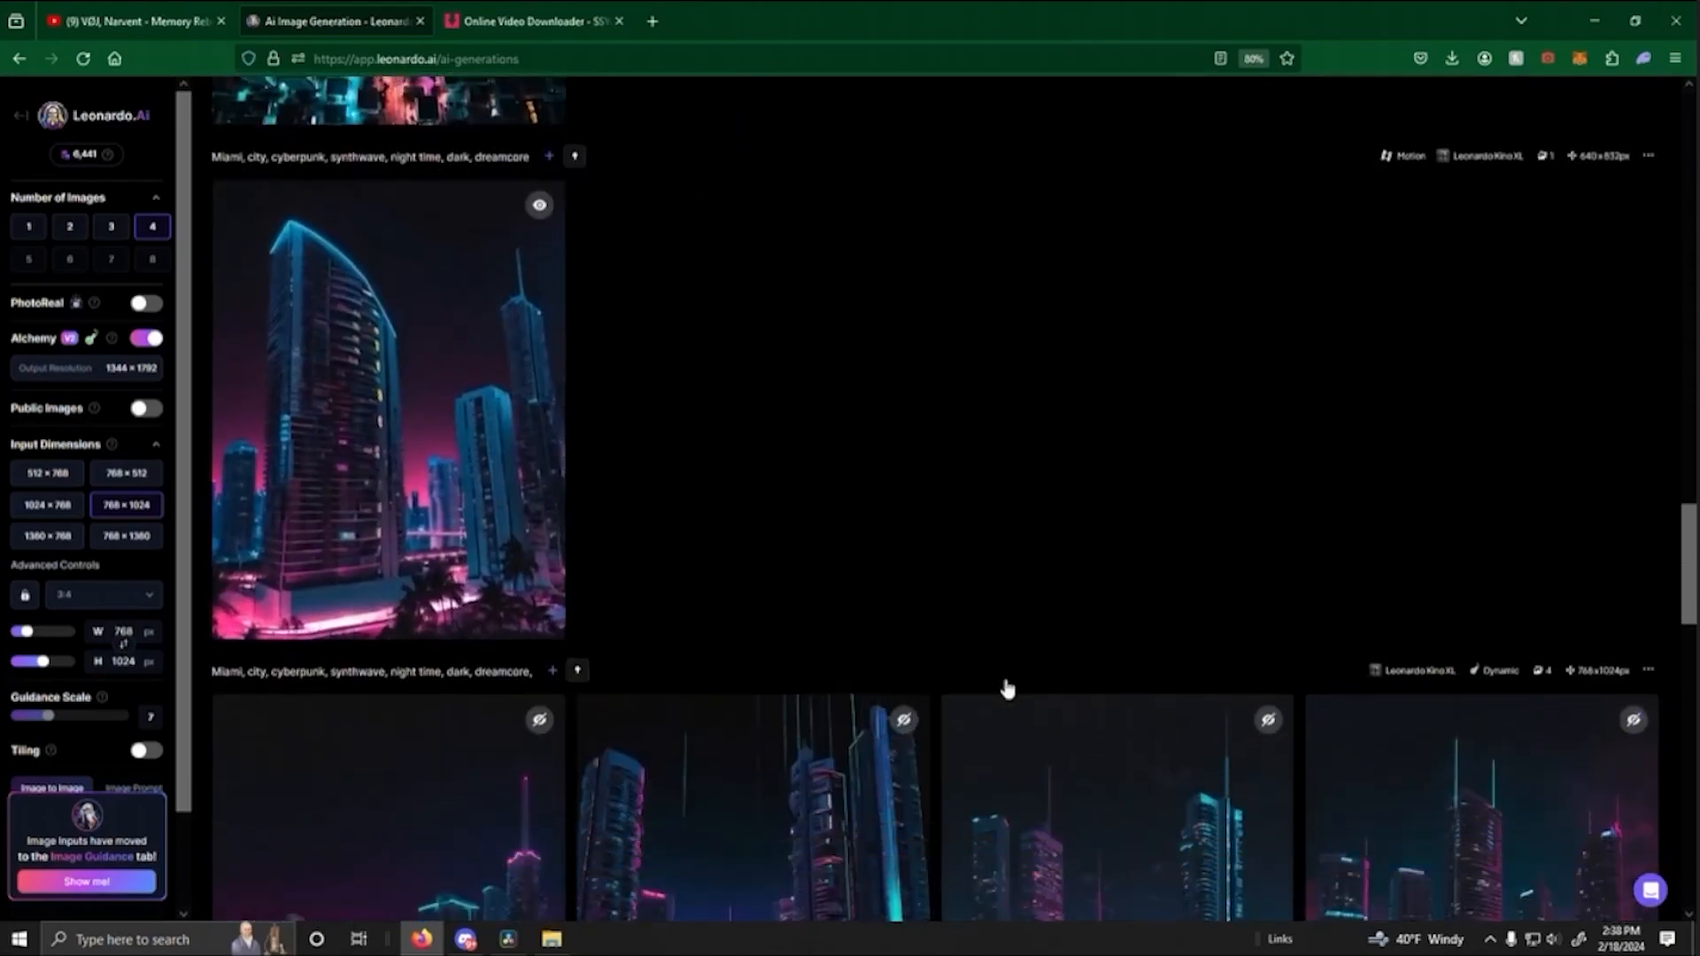
- Generate a public motion video with motion strength 3 from the second image of the top-down street batch
scroll(1009, 687, "down", 15)
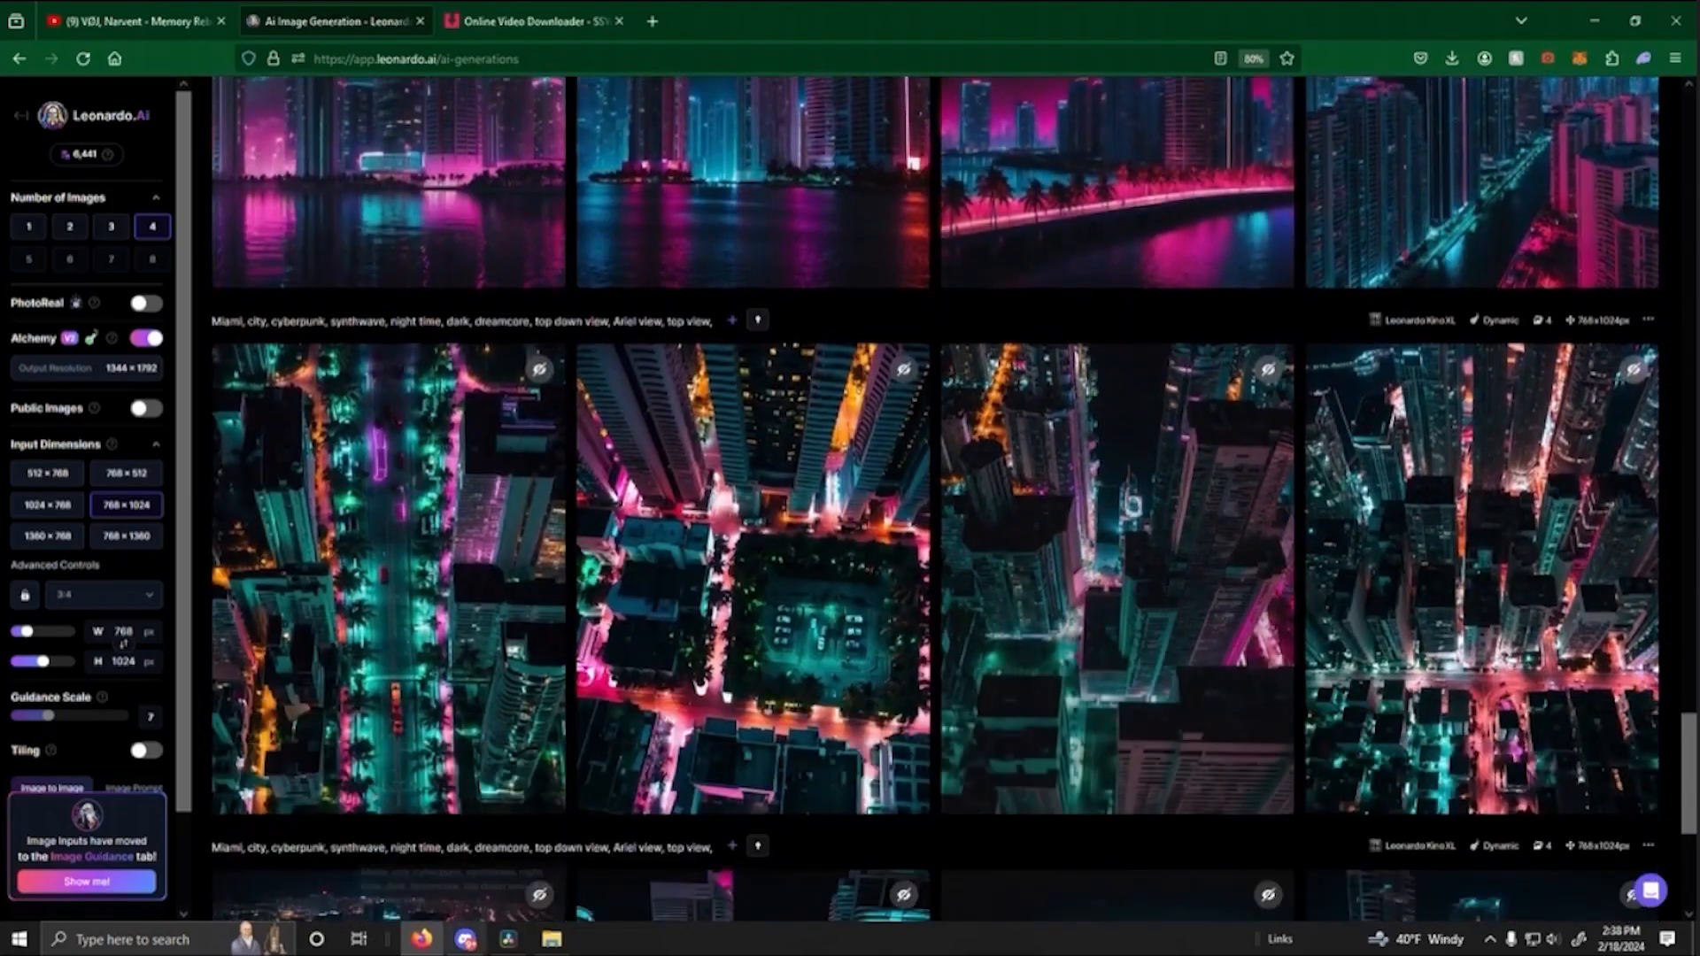
scroll(713, 651, "down", 2)
left_click(716, 636)
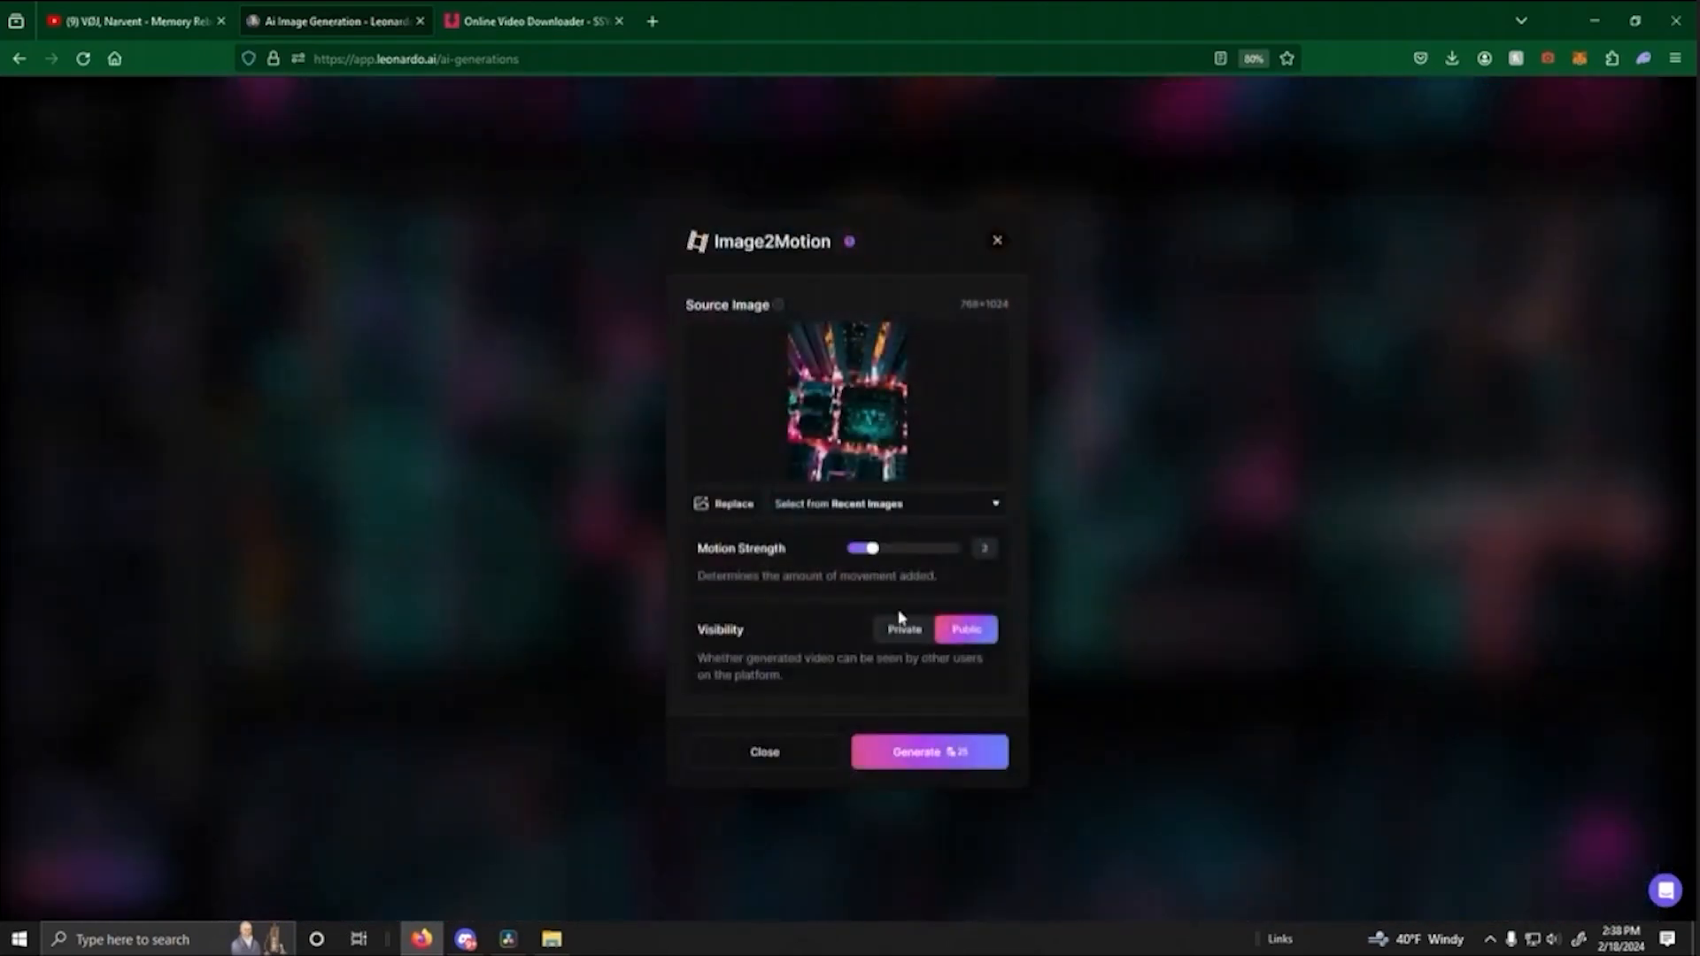
left_click(933, 769)
- Generate another motion video from the fourth image of the oldest top-down street batch
scroll(1430, 644, "down", 1)
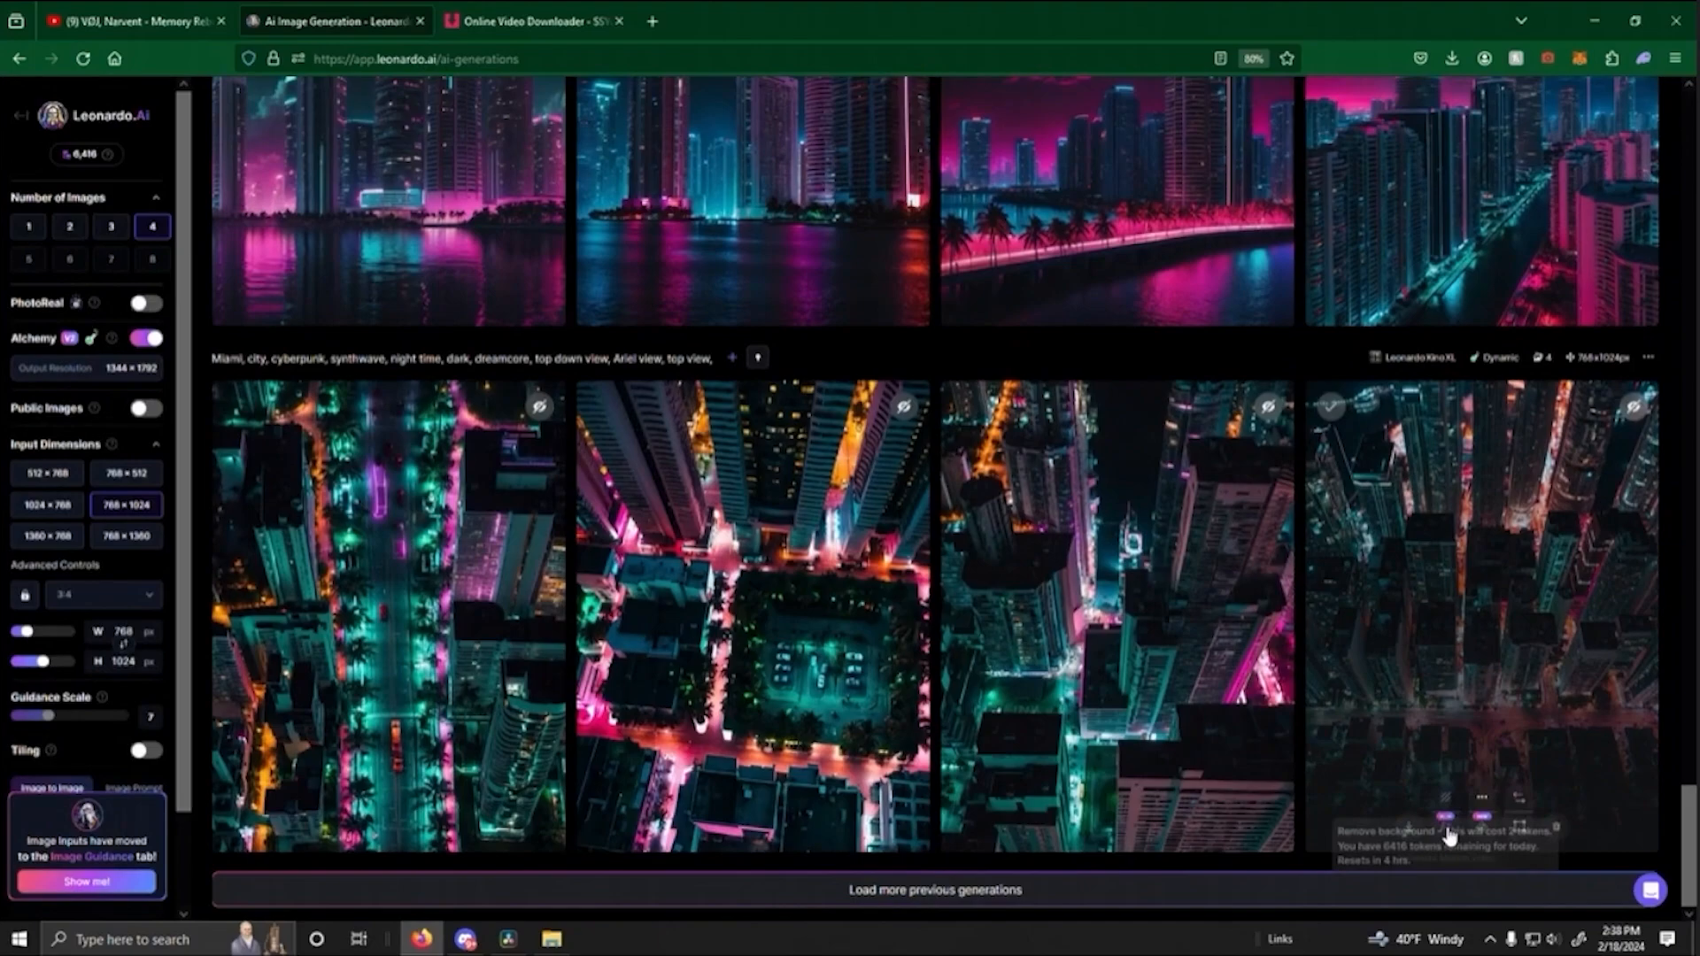
left_click(1445, 817)
left_click(928, 769)
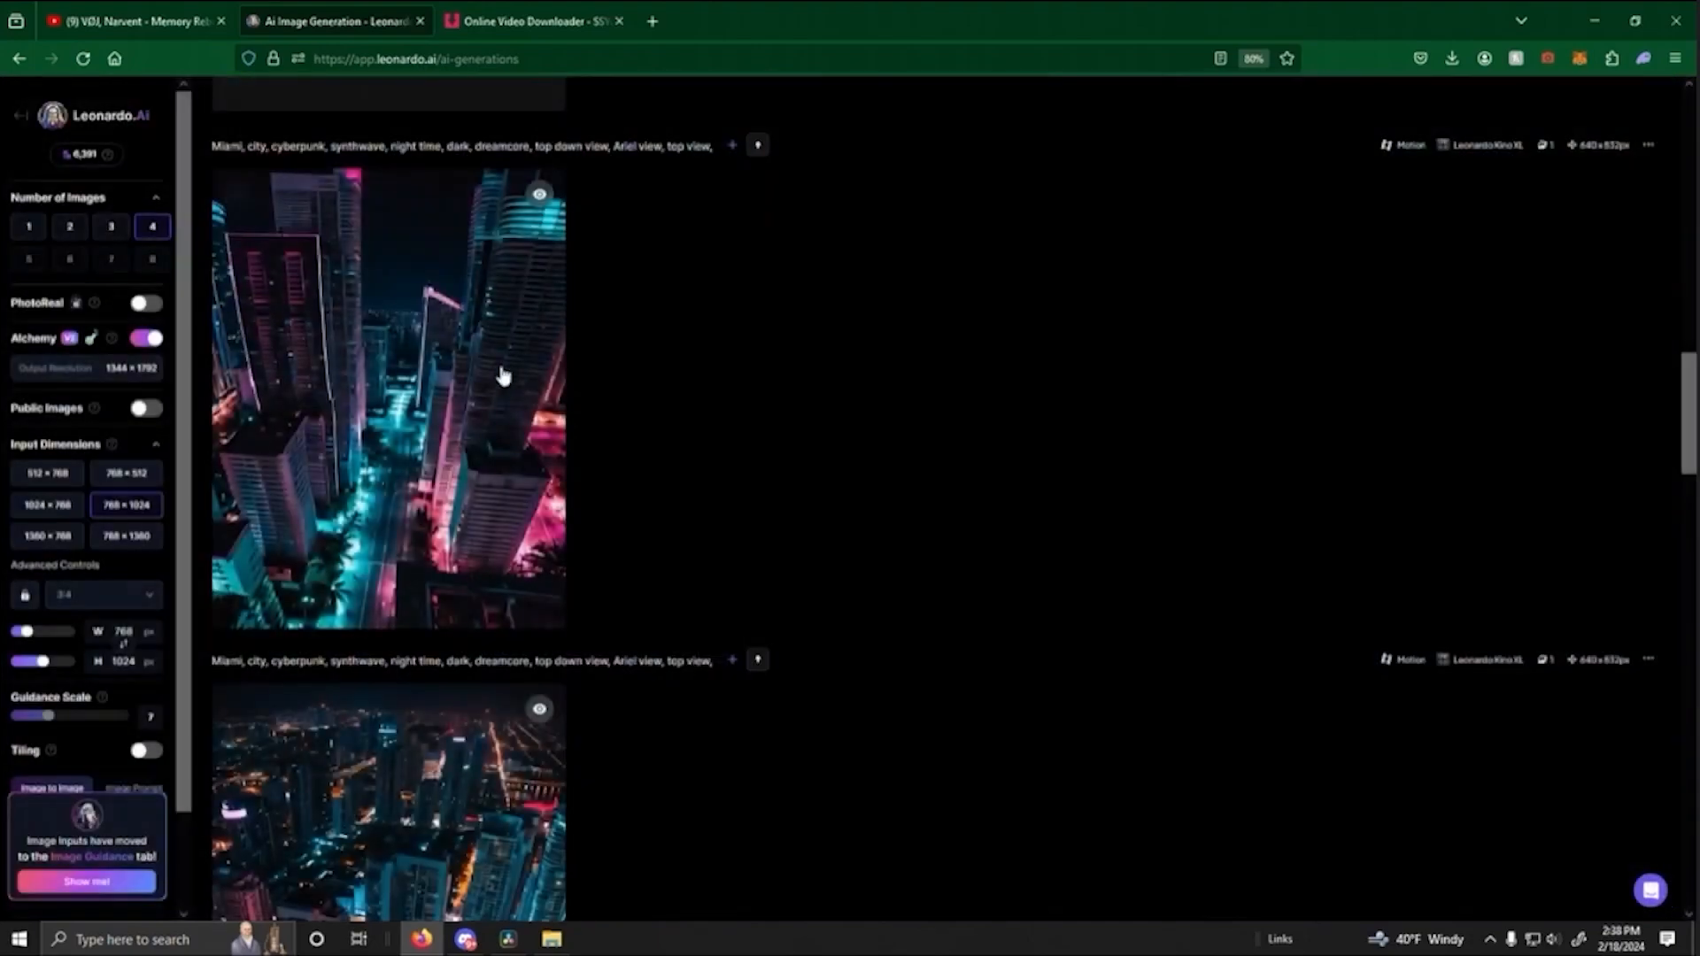
- Review the finished motion videos, including the two new top-down street clips, to pick footage for the edit
scroll(549, 460, "down", 3)
scroll(713, 422, "down", 2)
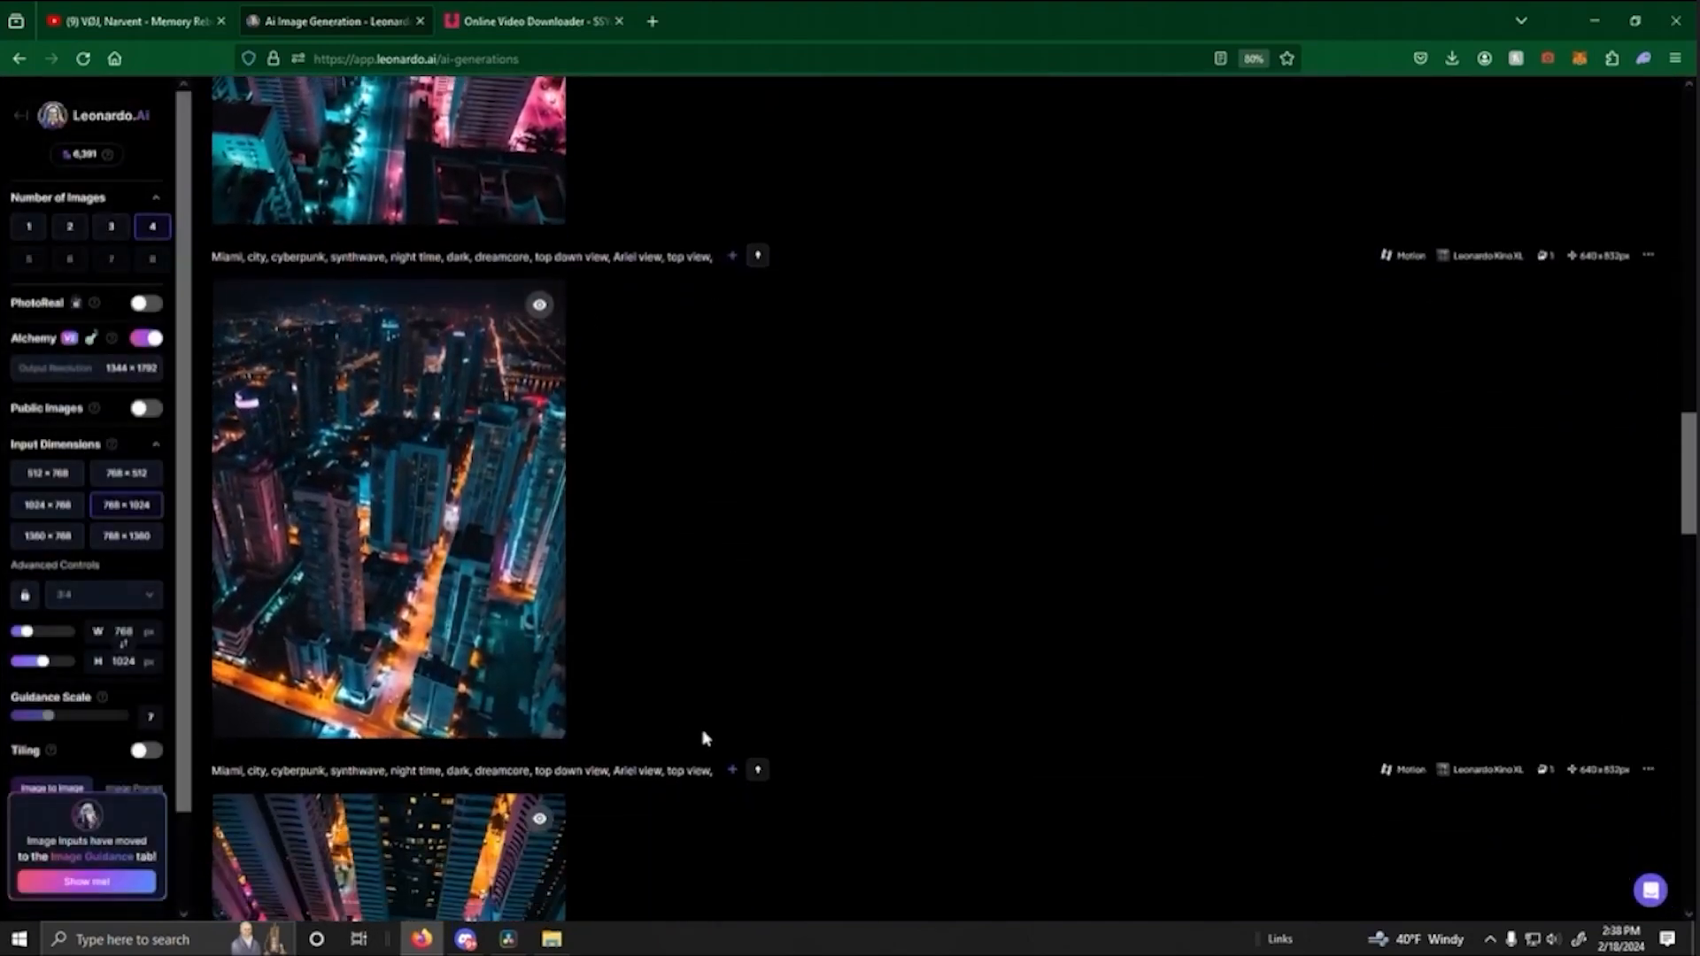
mouse_move(474, 543)
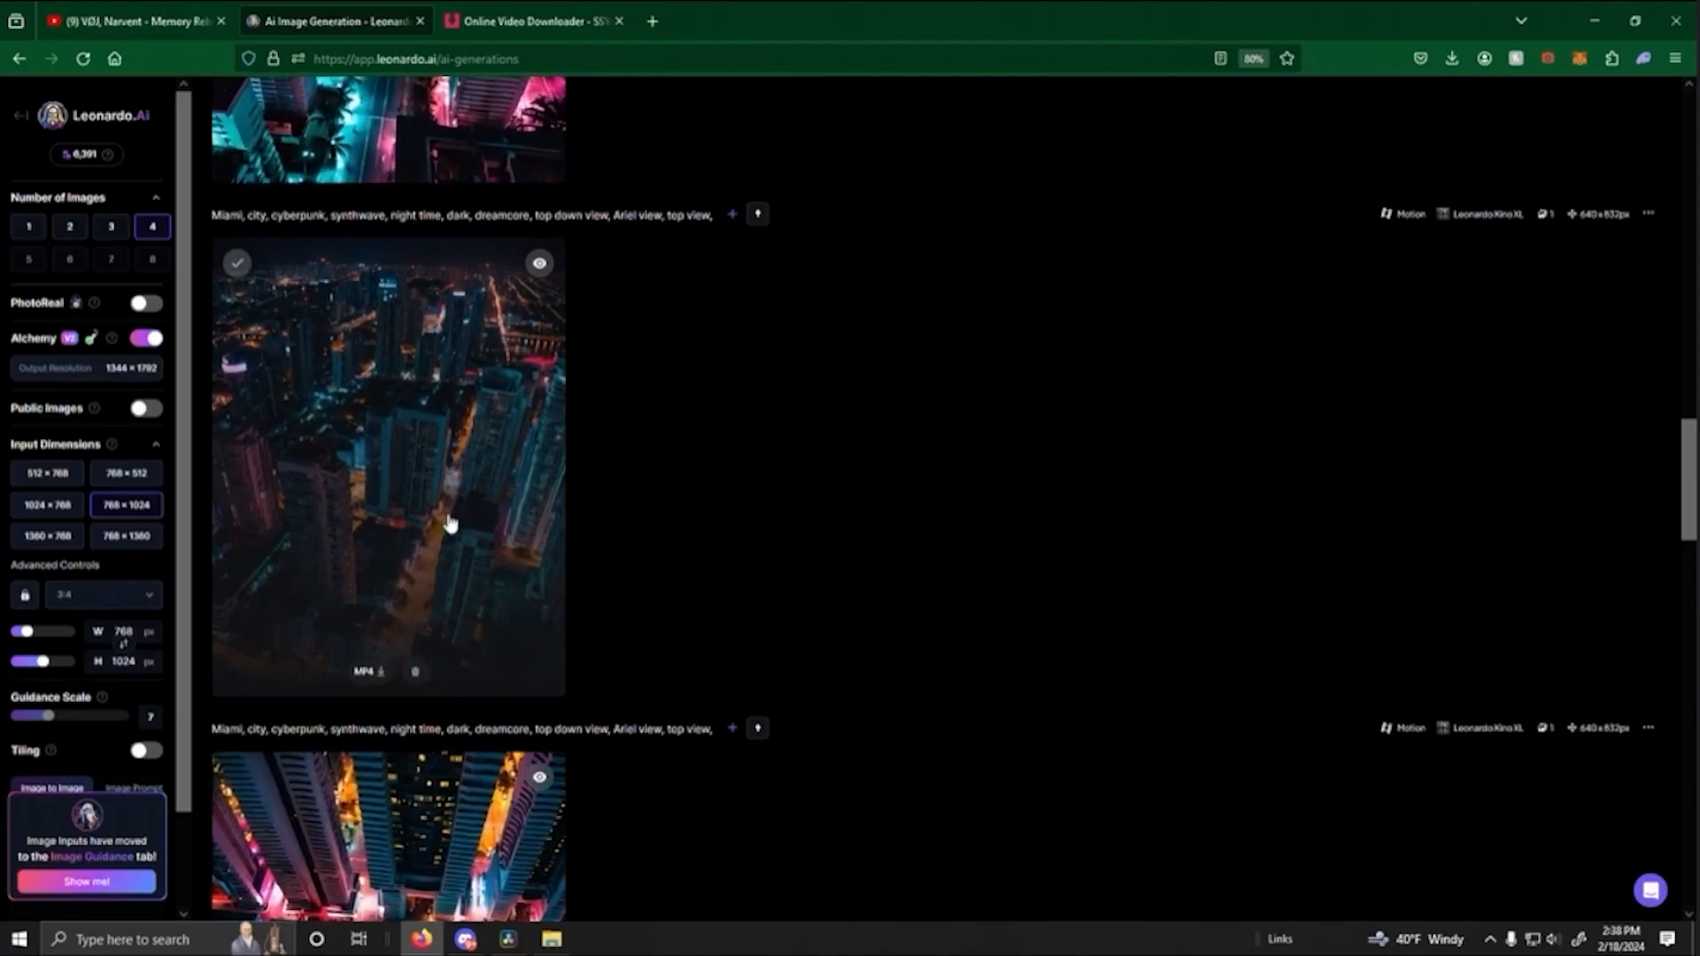
scroll(446, 711, "up", 10)
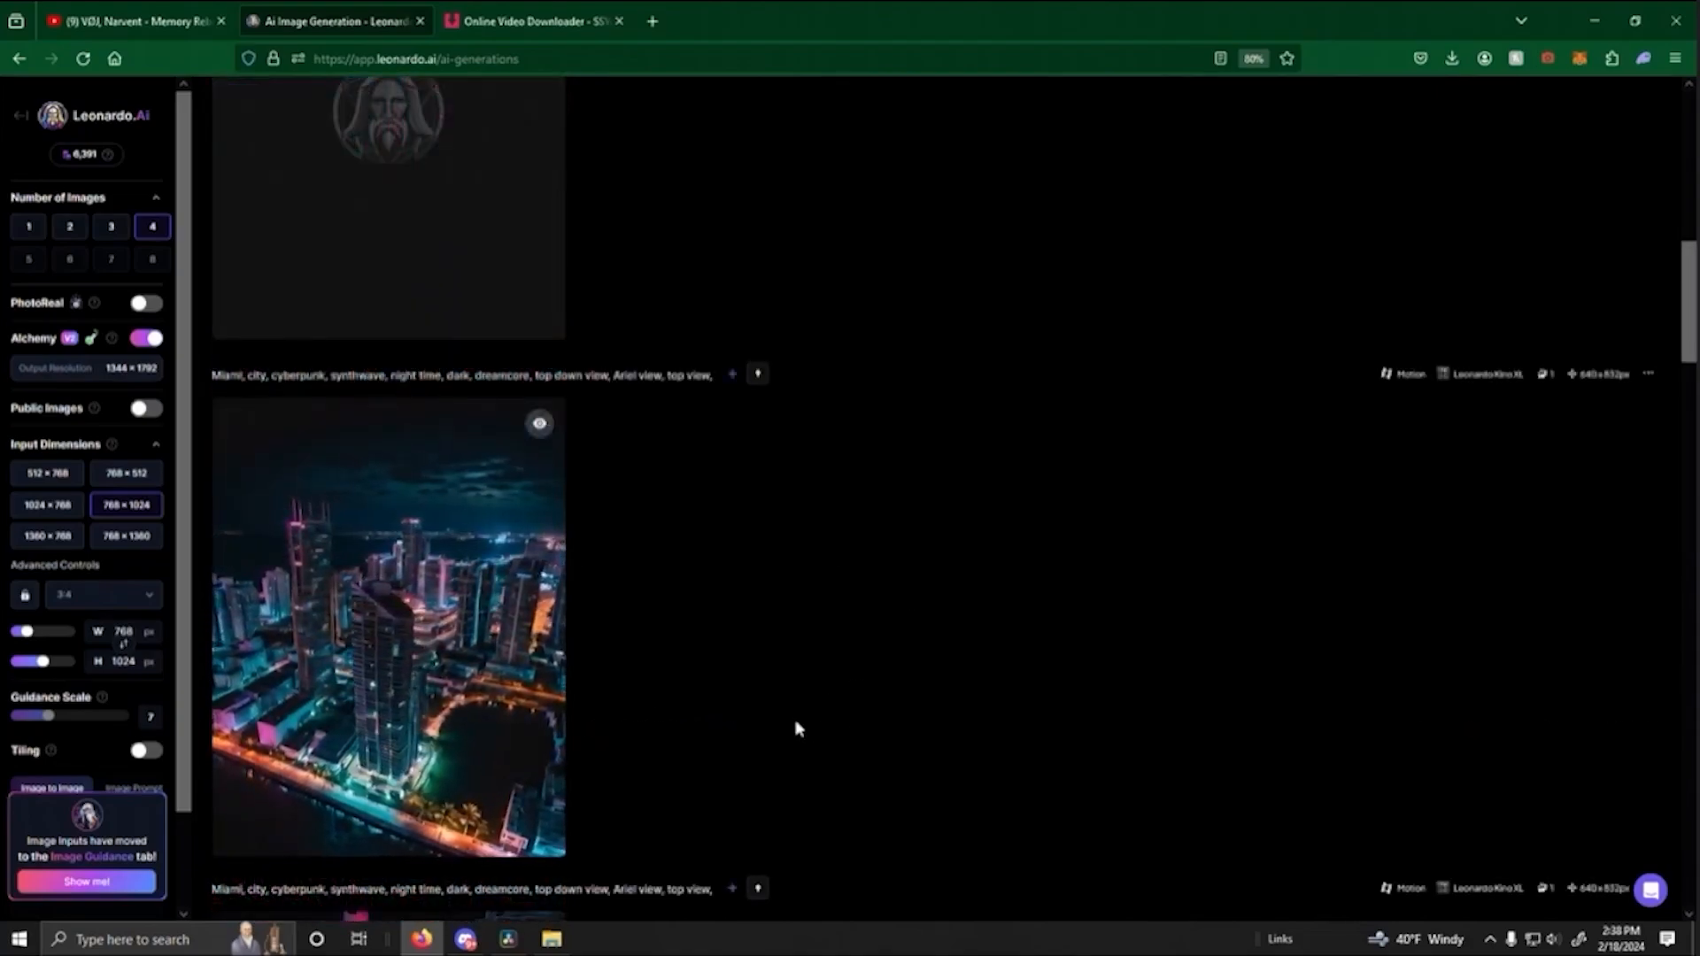
scroll(797, 728, "up", 3)
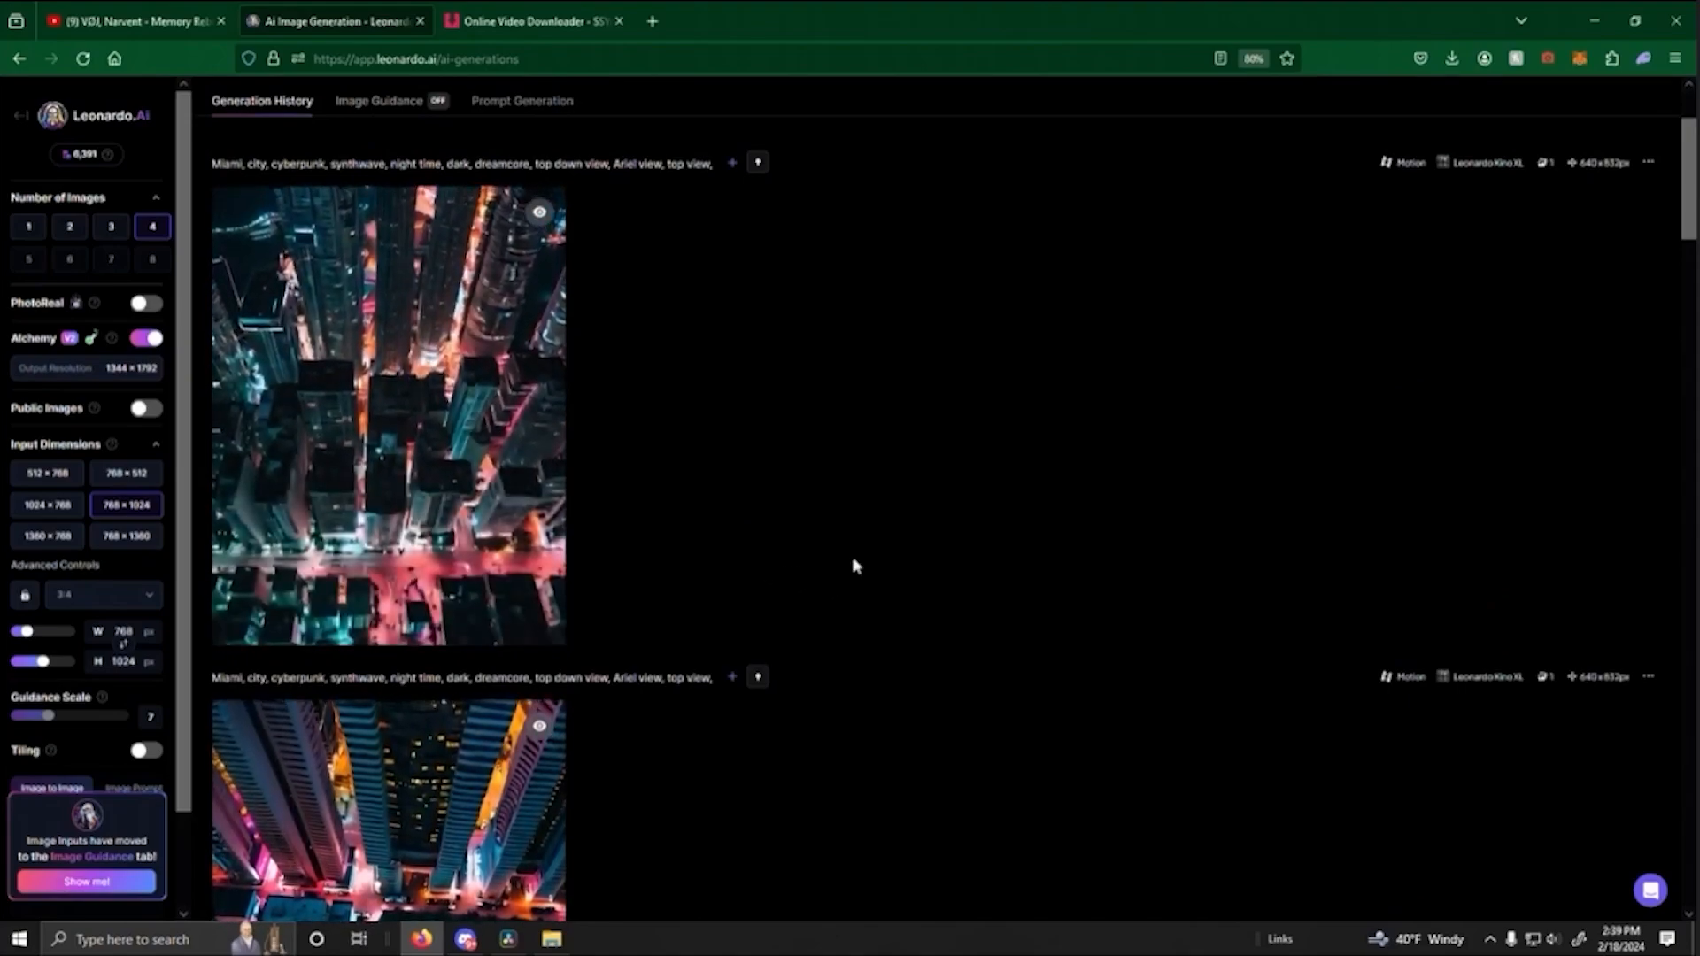
scroll(693, 476, "down", 4)
scroll(699, 478, "up", 5)
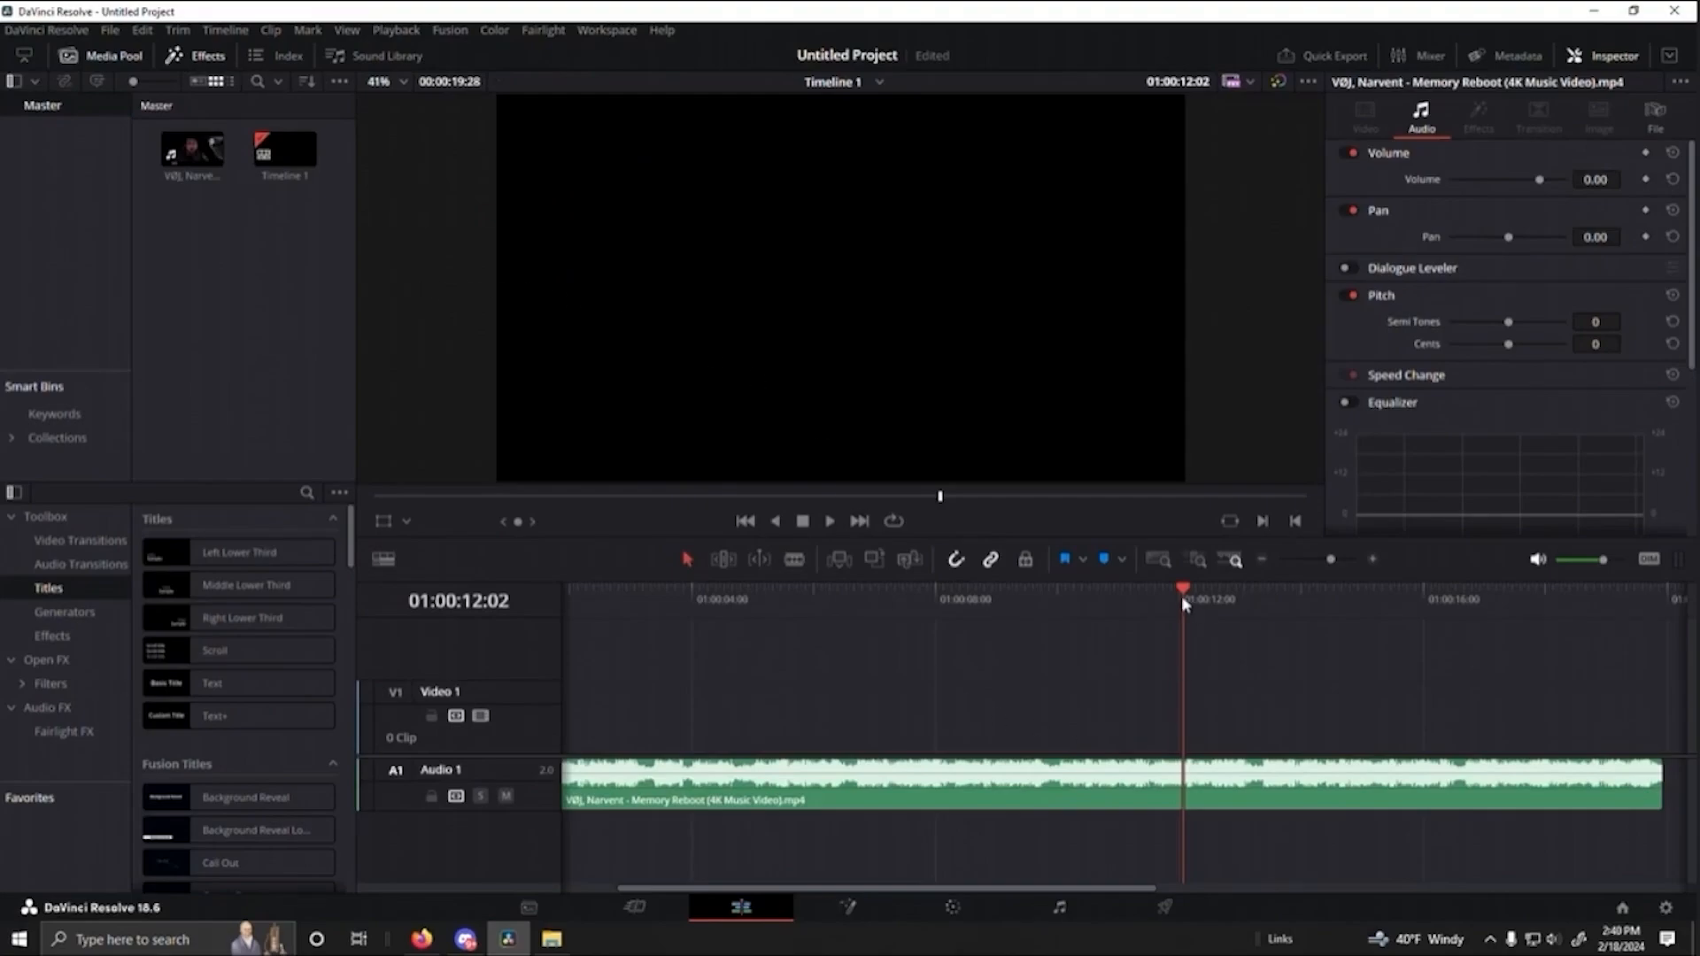
- Switch to DaVinci Resolve, import the downloaded 8f0a63dc-1c2a-44d5-87e3-f211a5d6ff7d.mp4, and place it on Video 1 at the timeline start
left_click_drag(1183, 602, 547, 640)
left_click(552, 941)
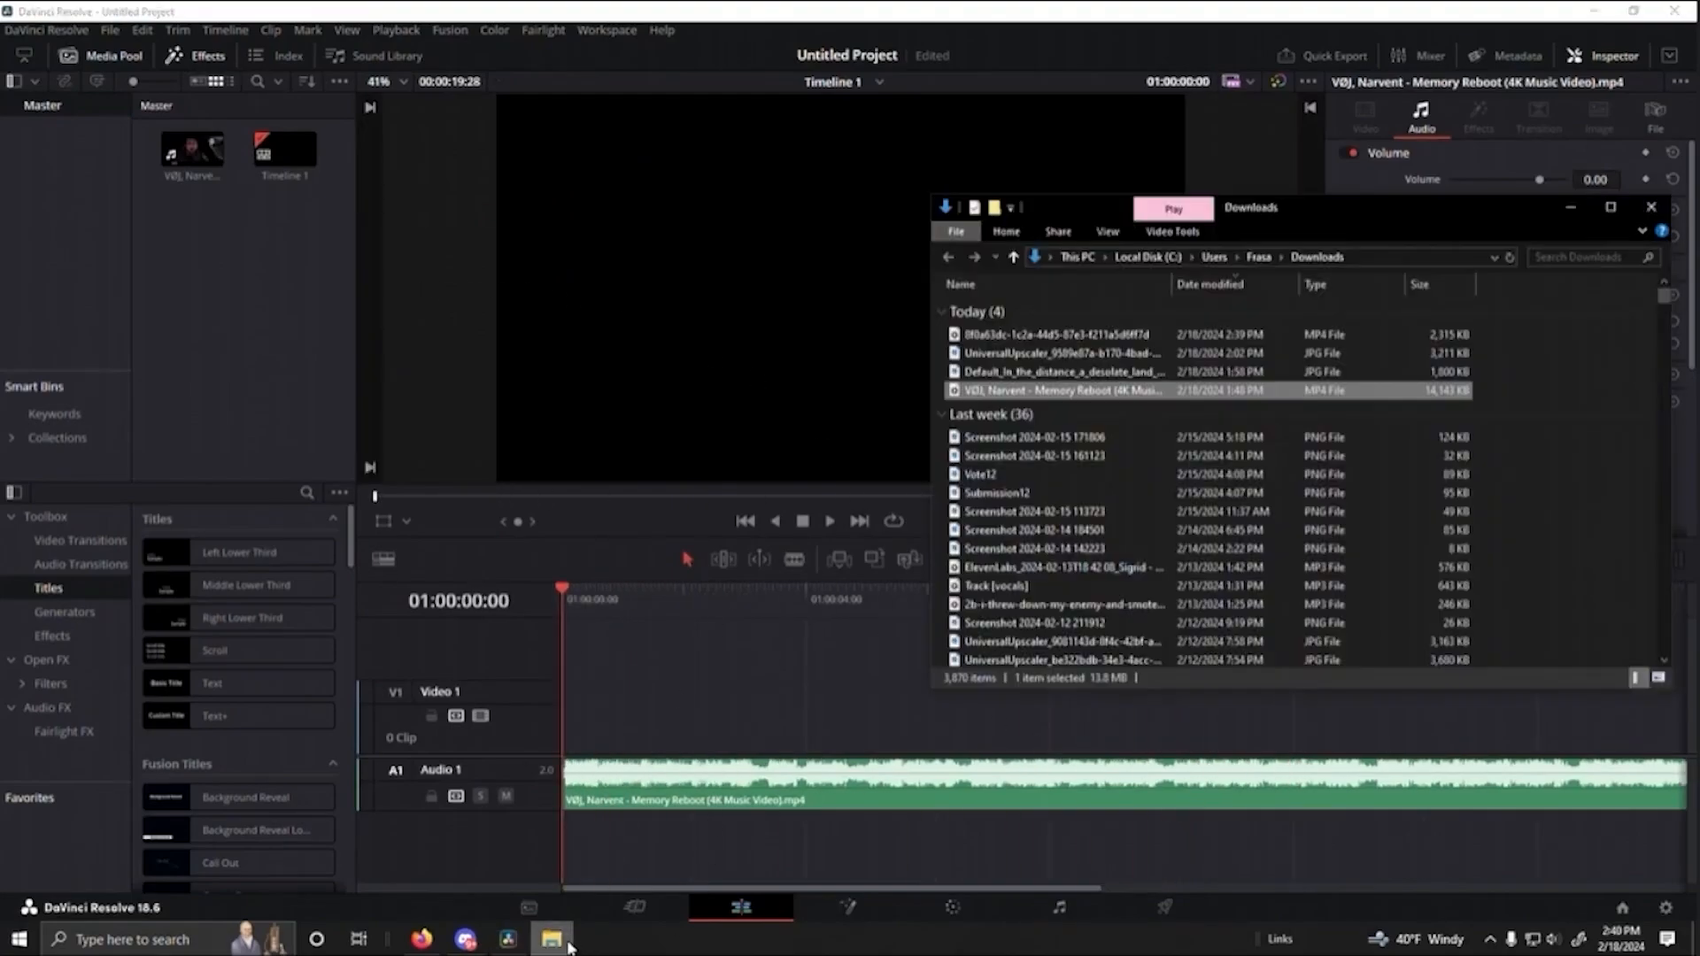
left_click(1080, 336)
left_click_drag(1070, 338, 271, 294)
left_click(271, 294)
left_click_drag(195, 212, 551, 725)
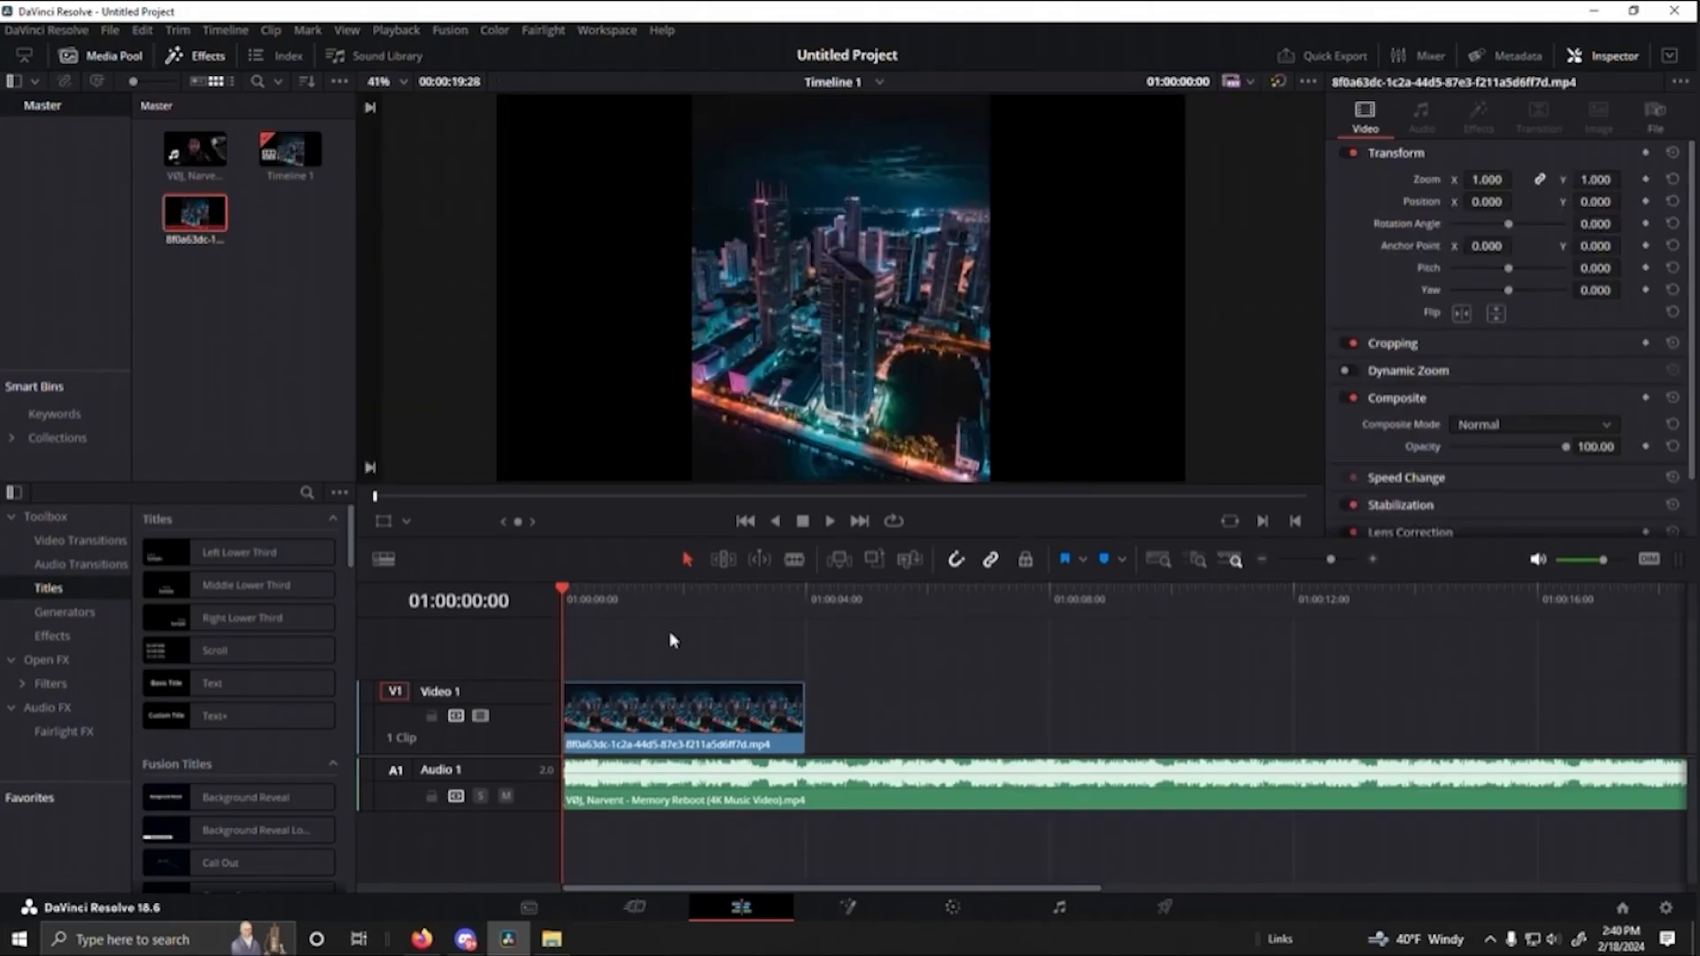
- Play the opening seconds of the skyline clip with the song to find the beat for the first cut
key("space")
key("space")
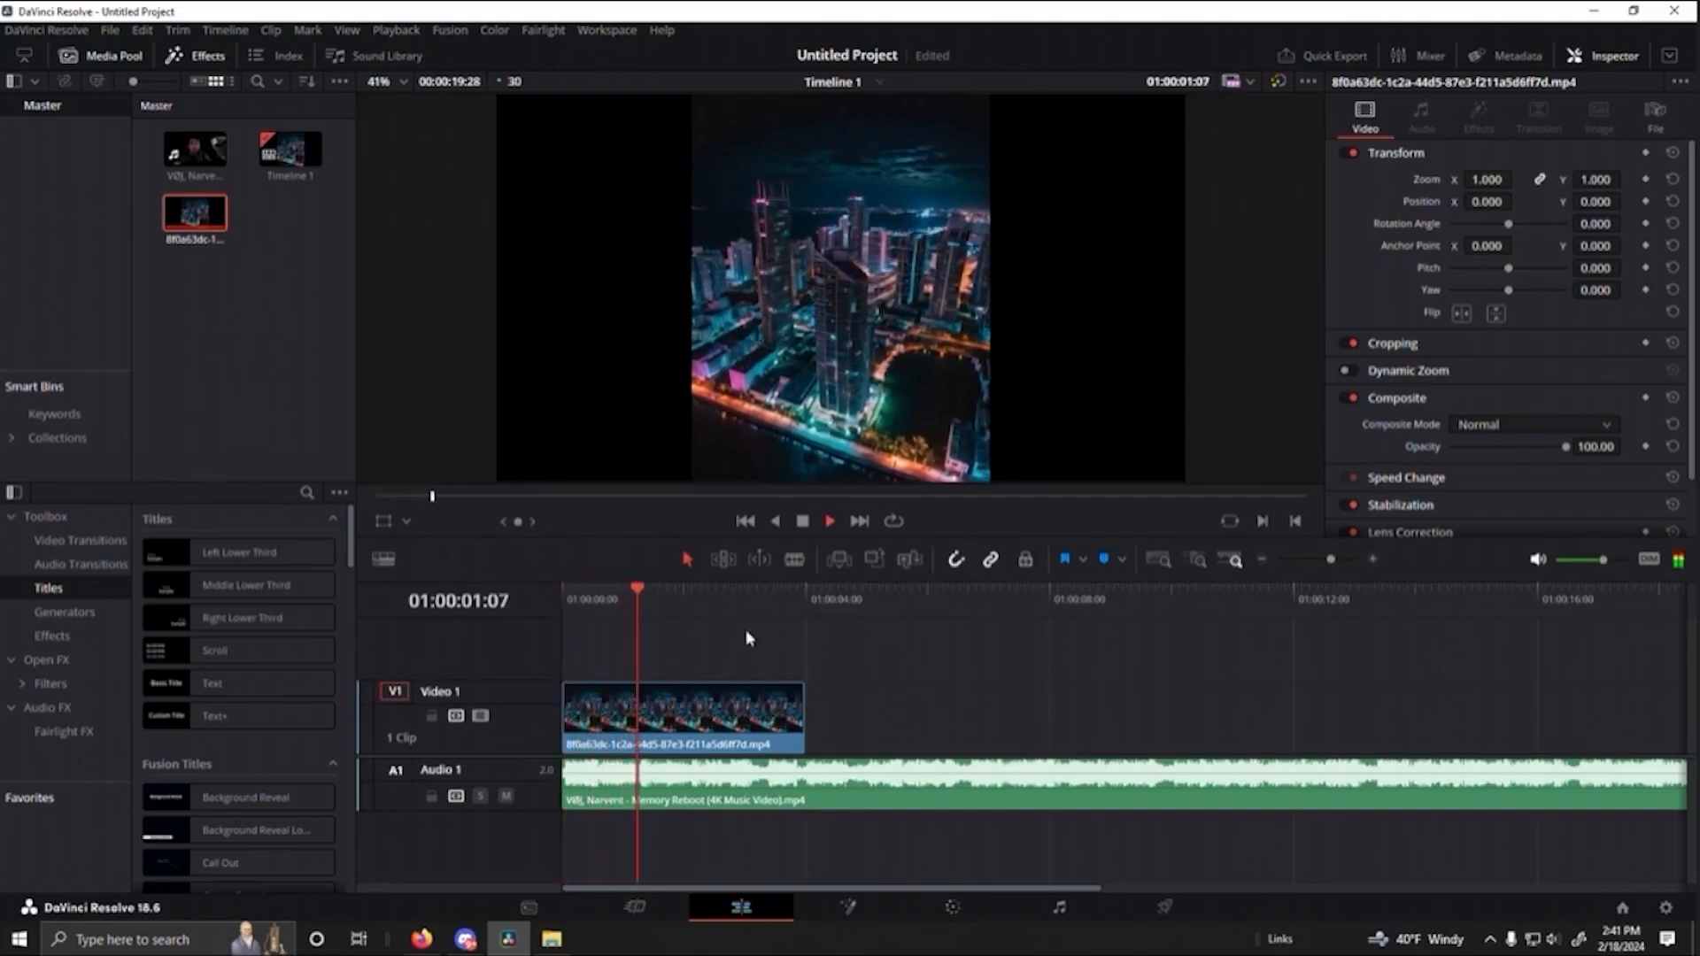
left_click(655, 592)
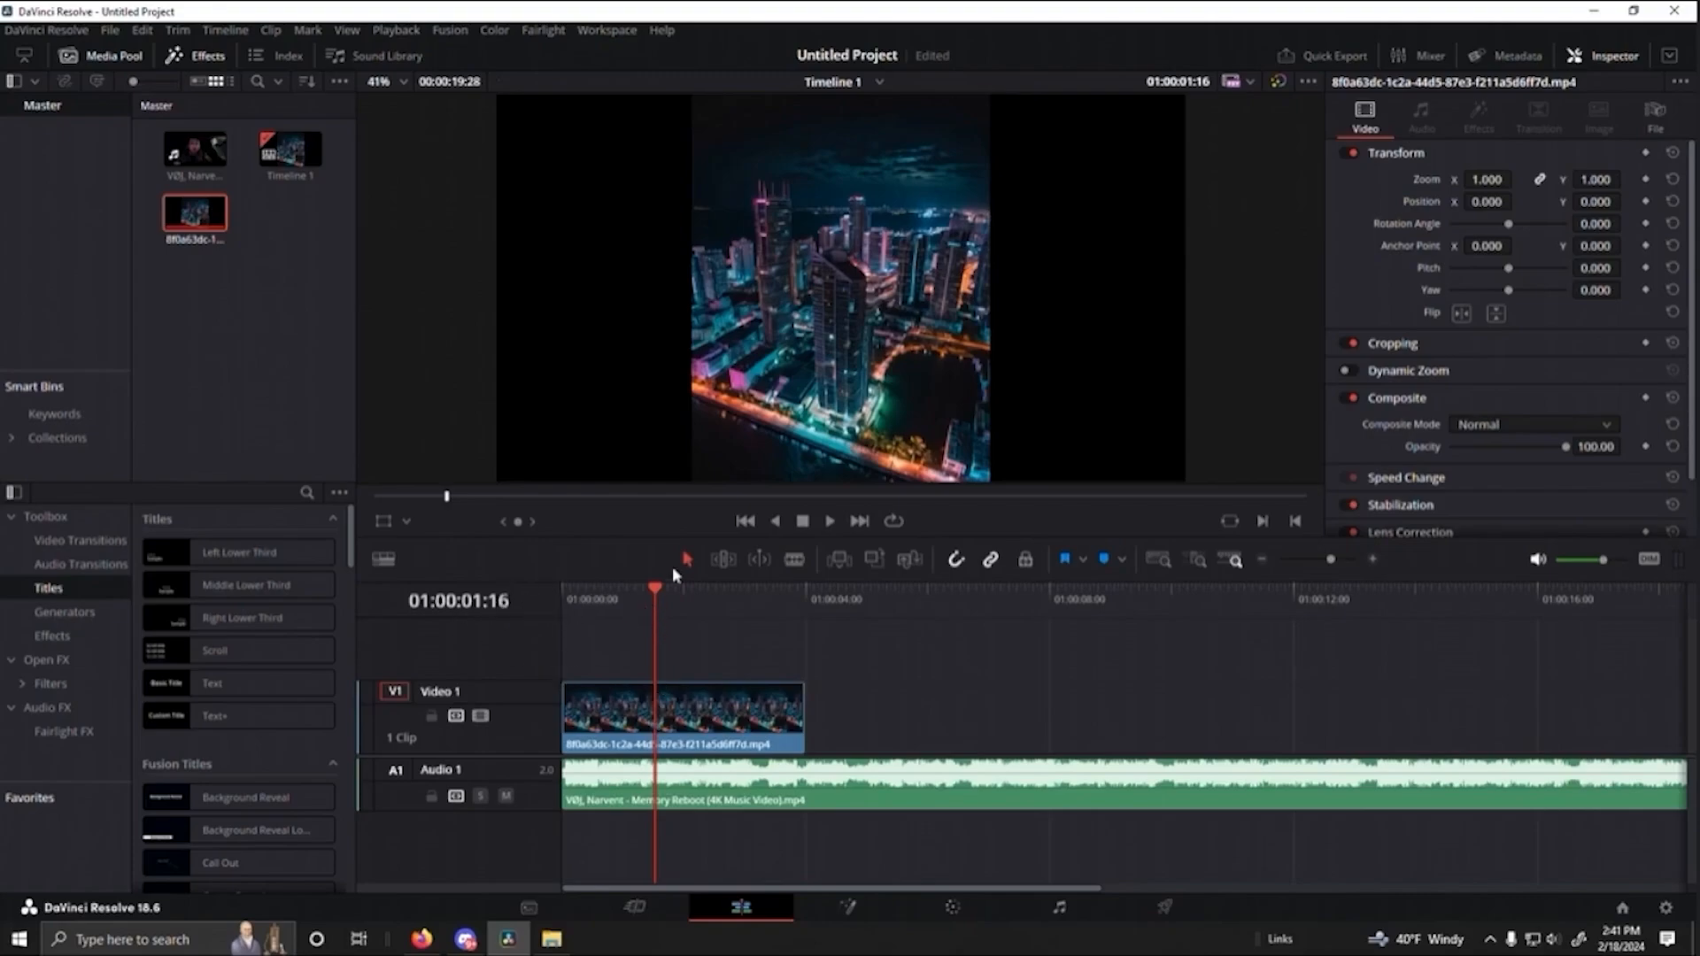
left_click_drag(654, 598, 563, 603)
left_click_drag(656, 603, 567, 607)
key("space")
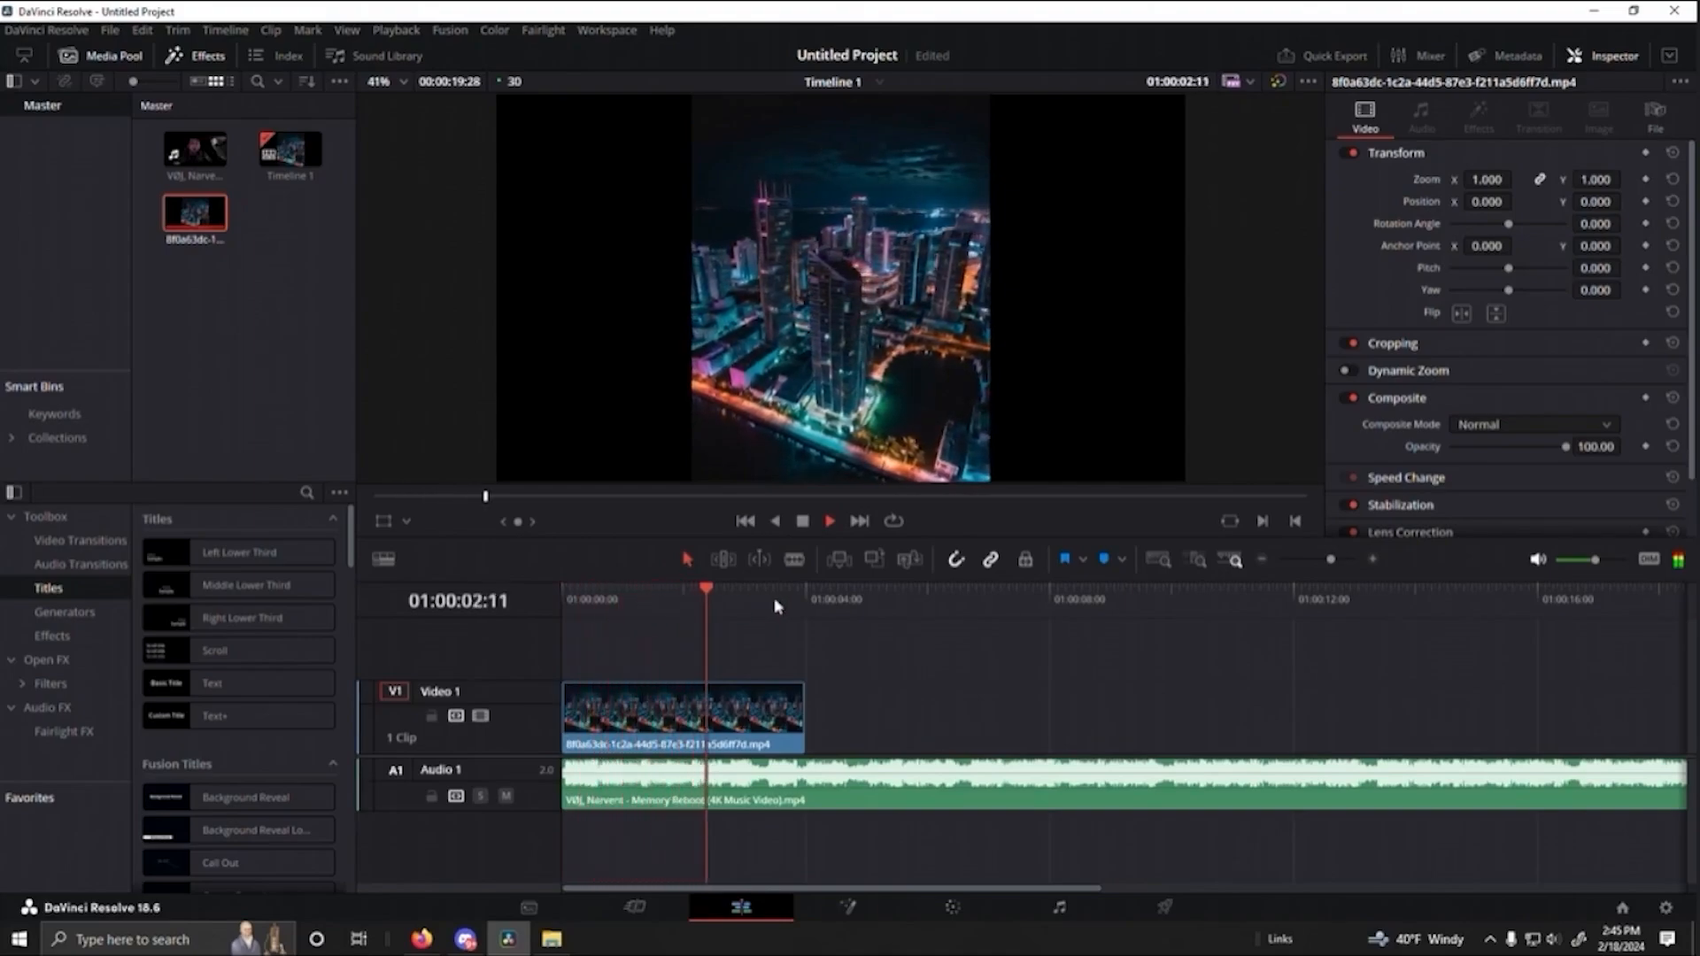
key("space")
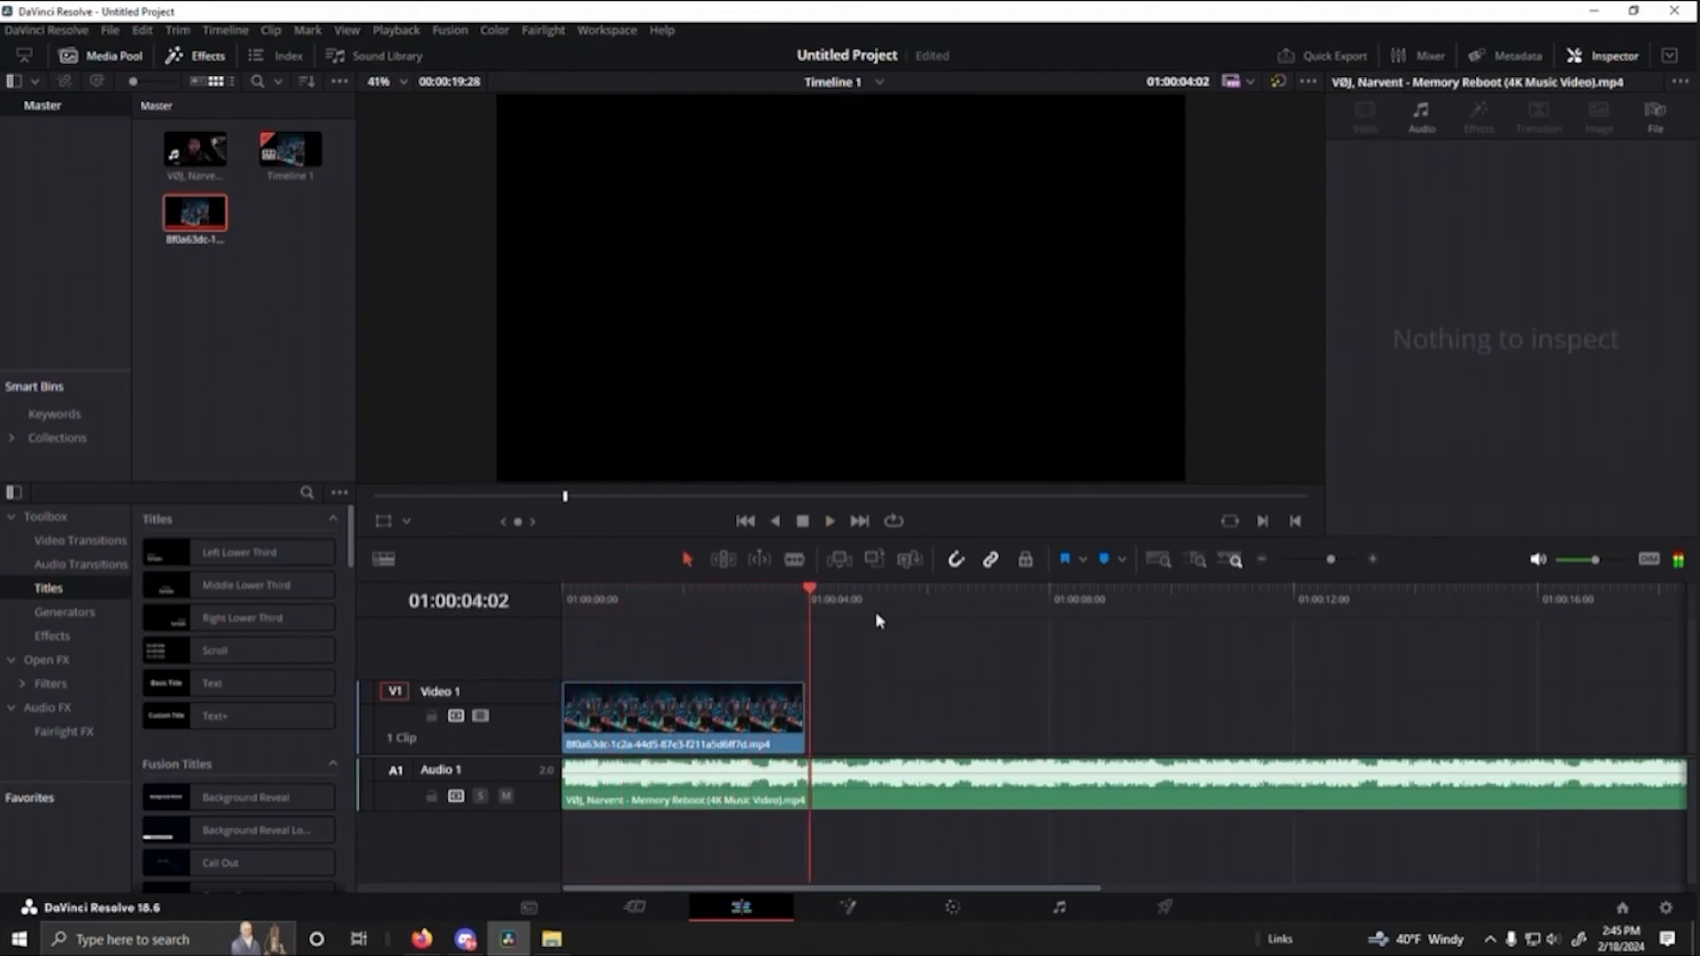
left_click_drag(819, 595, 568, 607)
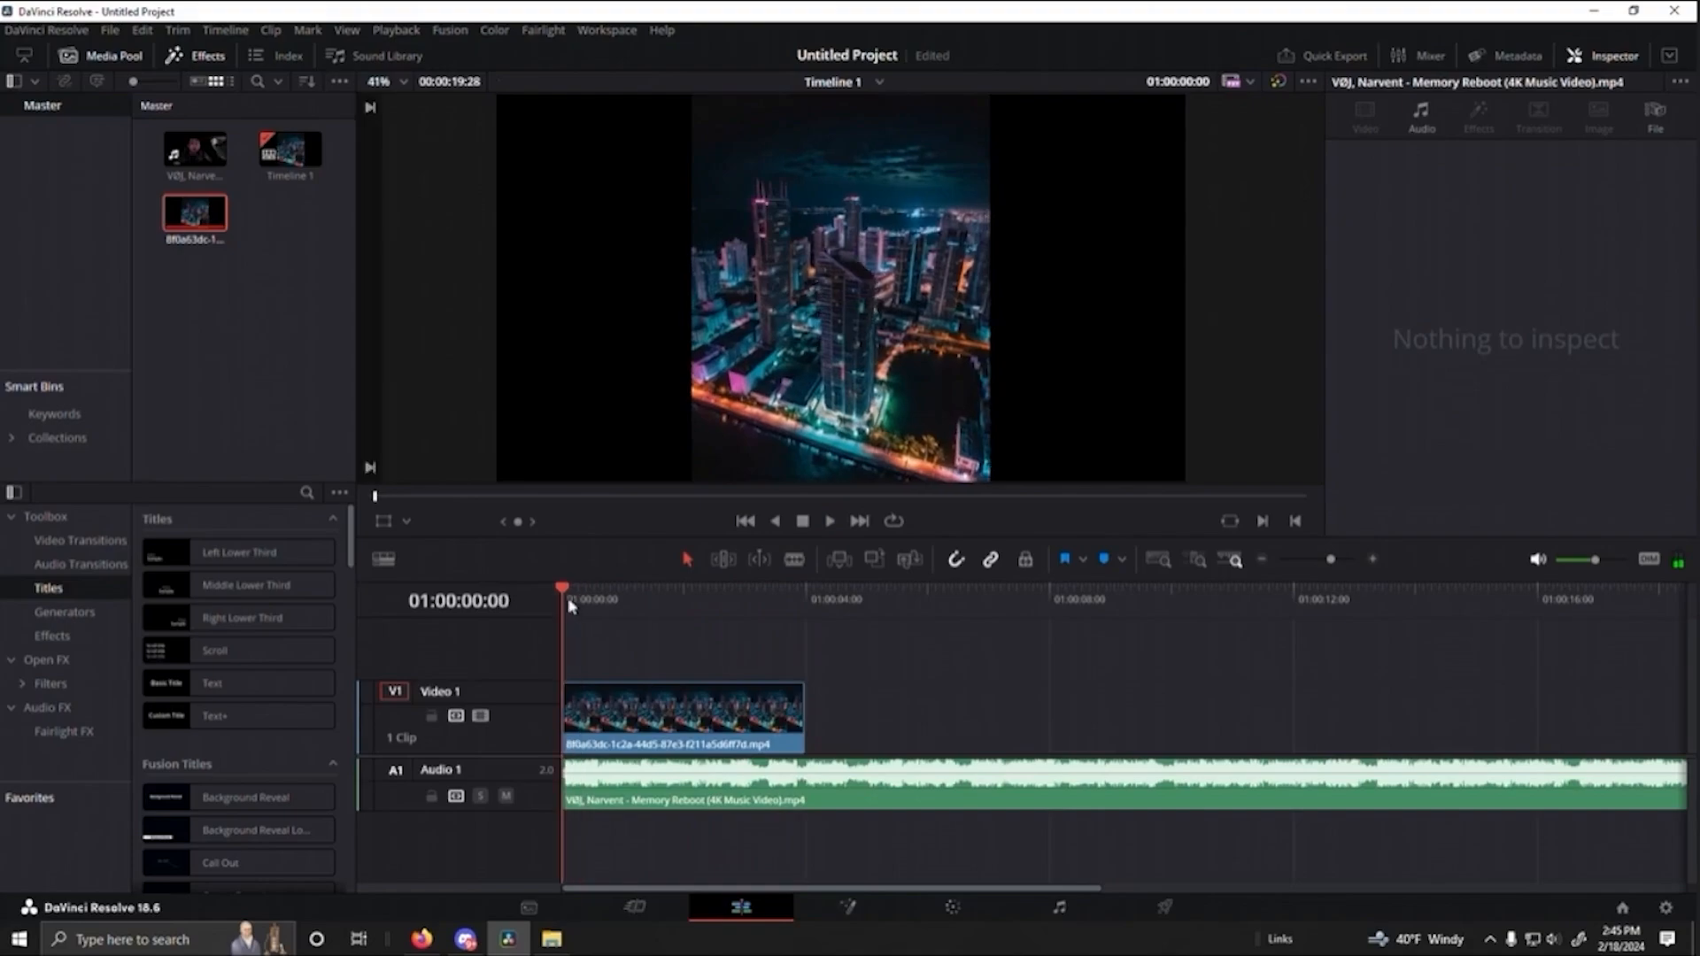
- Trim the end of the skyline clip to about 01:00:01:16 and play the cut from the timeline start
left_click_drag(808, 727, 657, 719)
key("space")
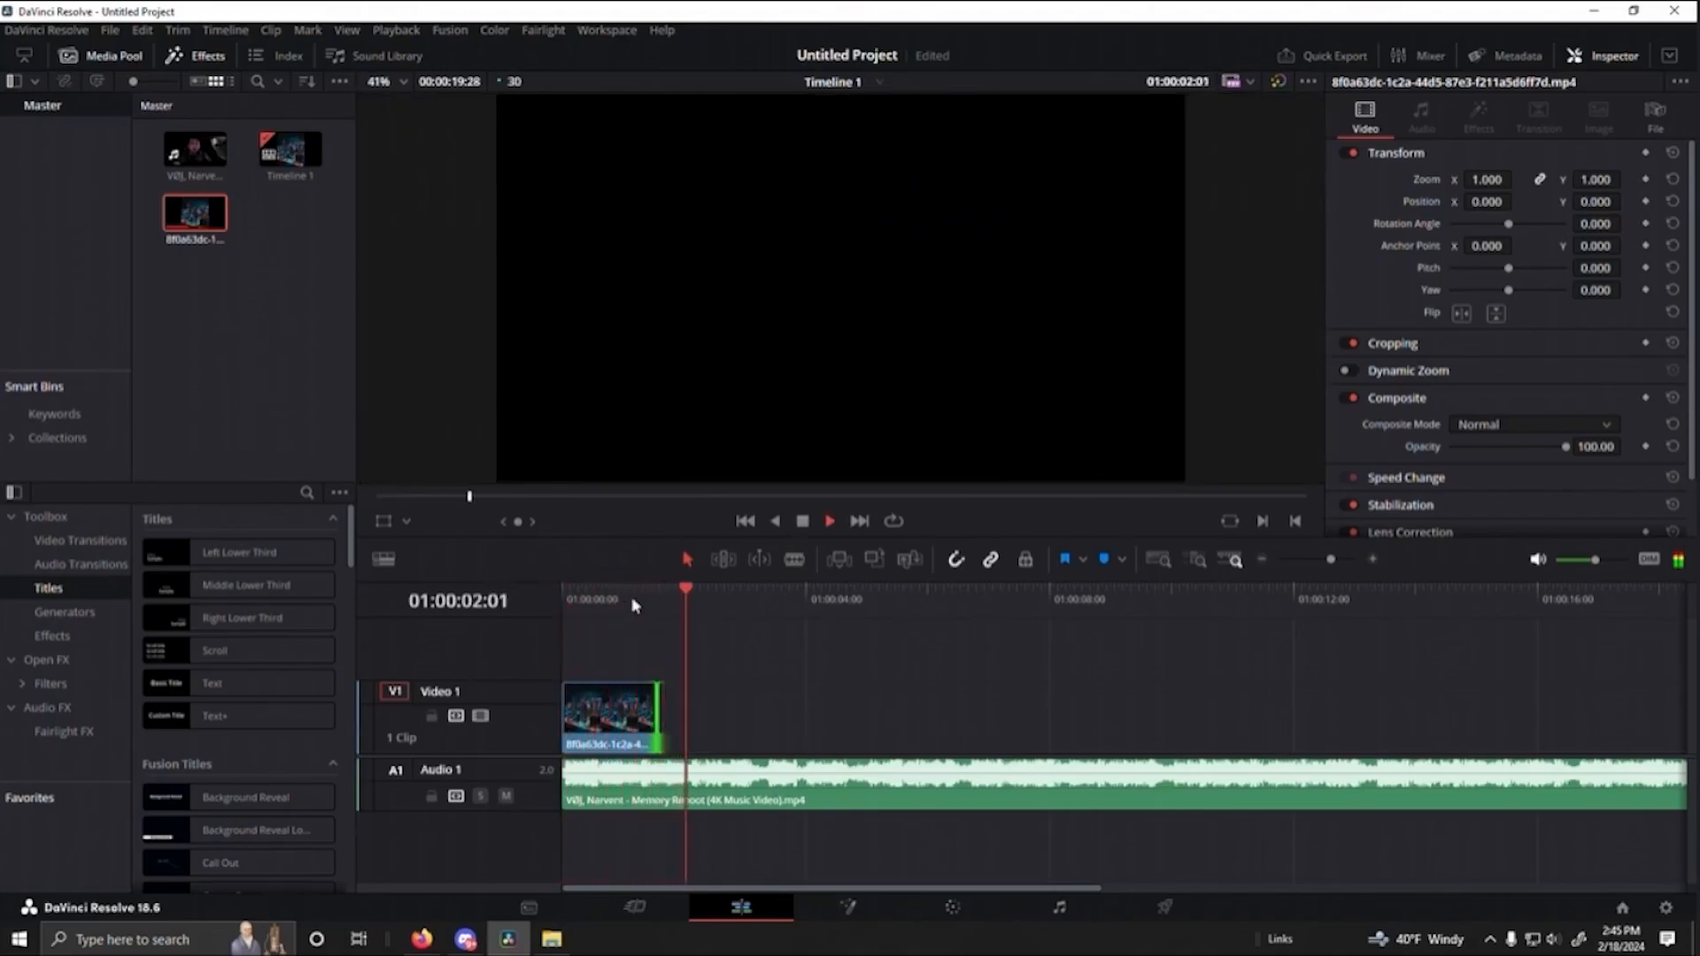
key("space")
left_click_drag(689, 592, 561, 595)
key("space")
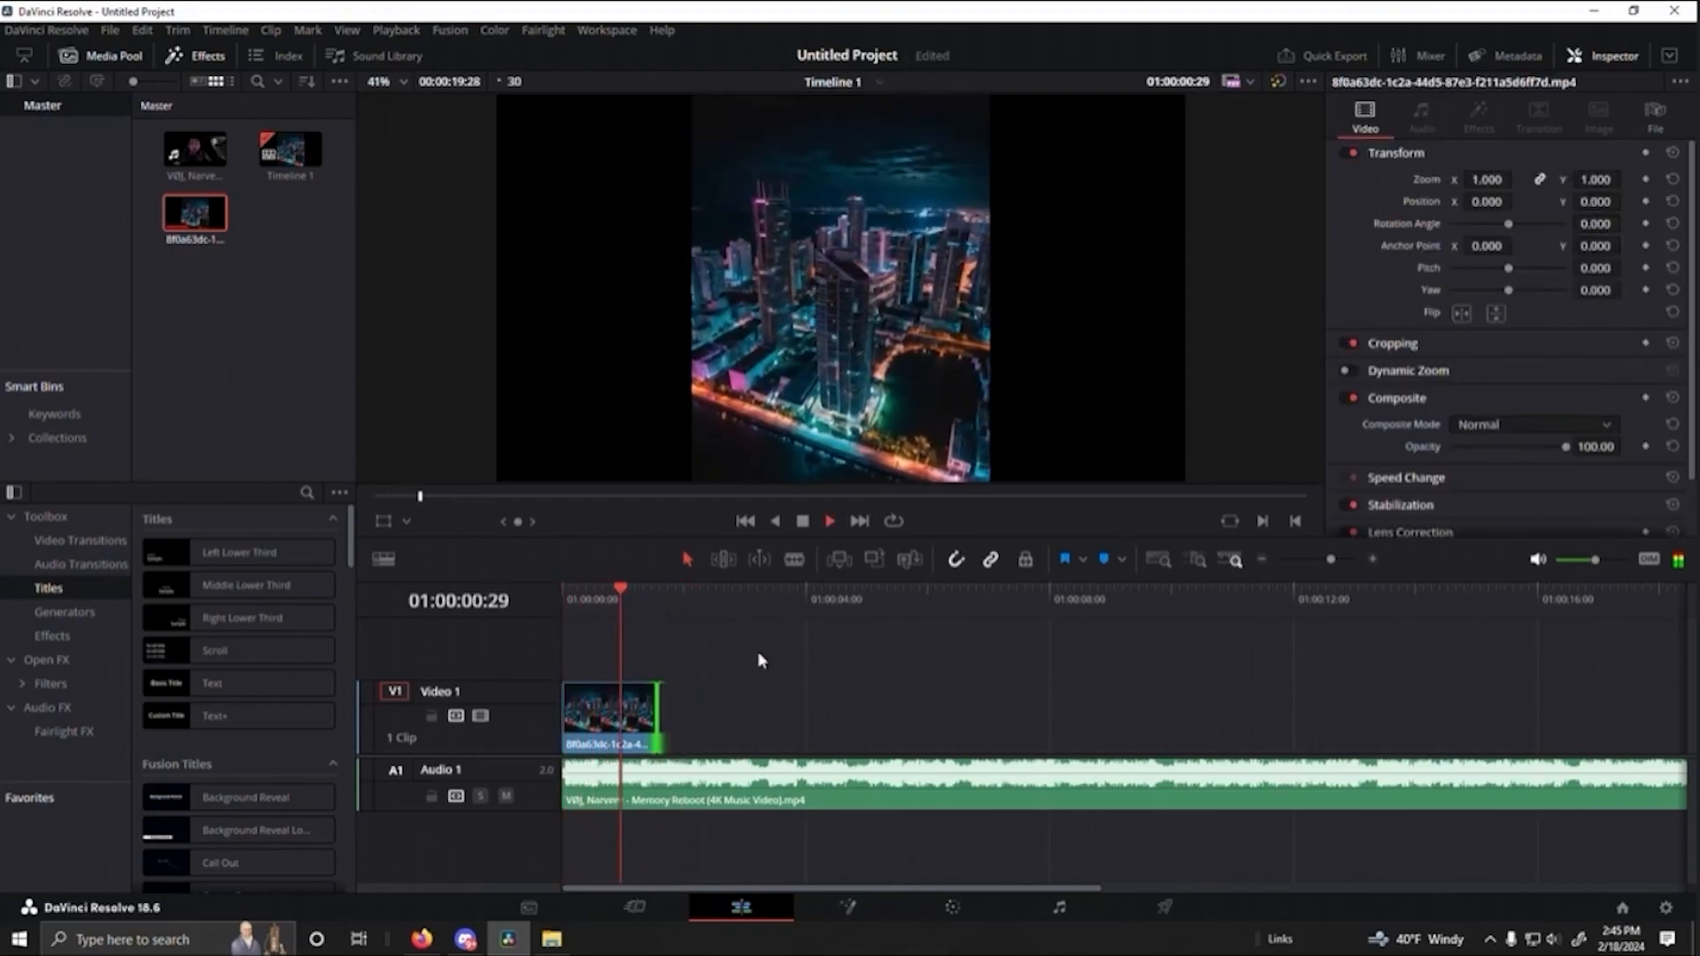
key("space")
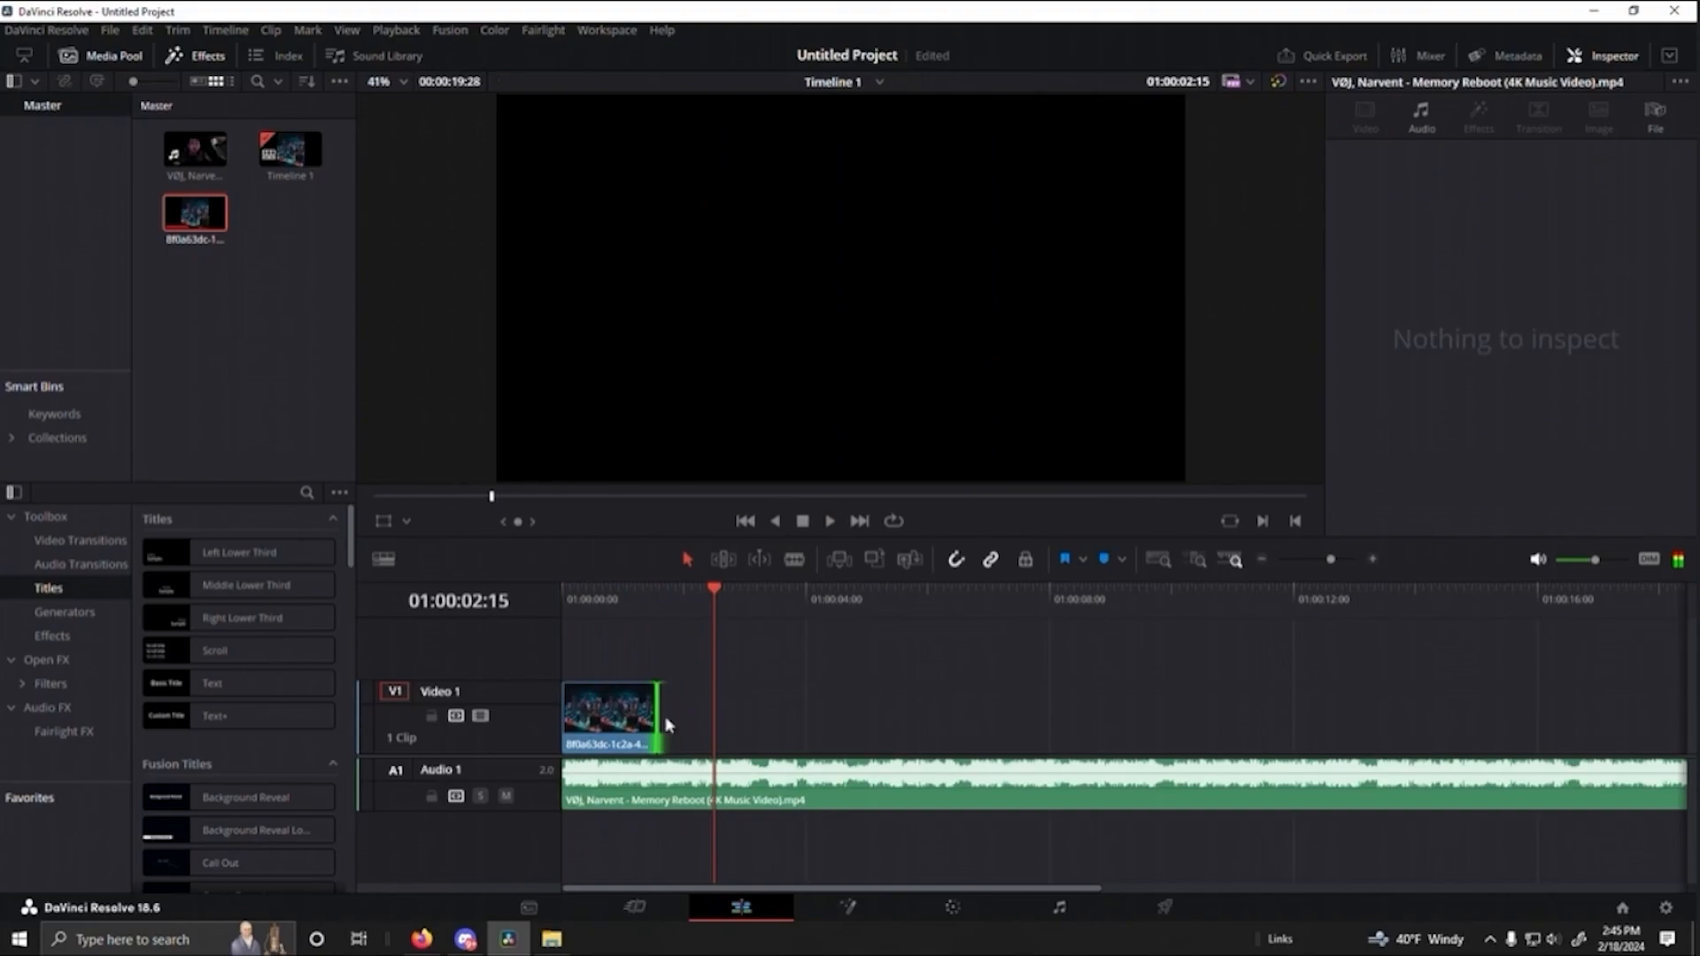
- Trim the skyline clip's end slightly shorter and replay the opening to check it against the beat
left_click_drag(656, 717, 652, 719)
key("Home")
key("space")
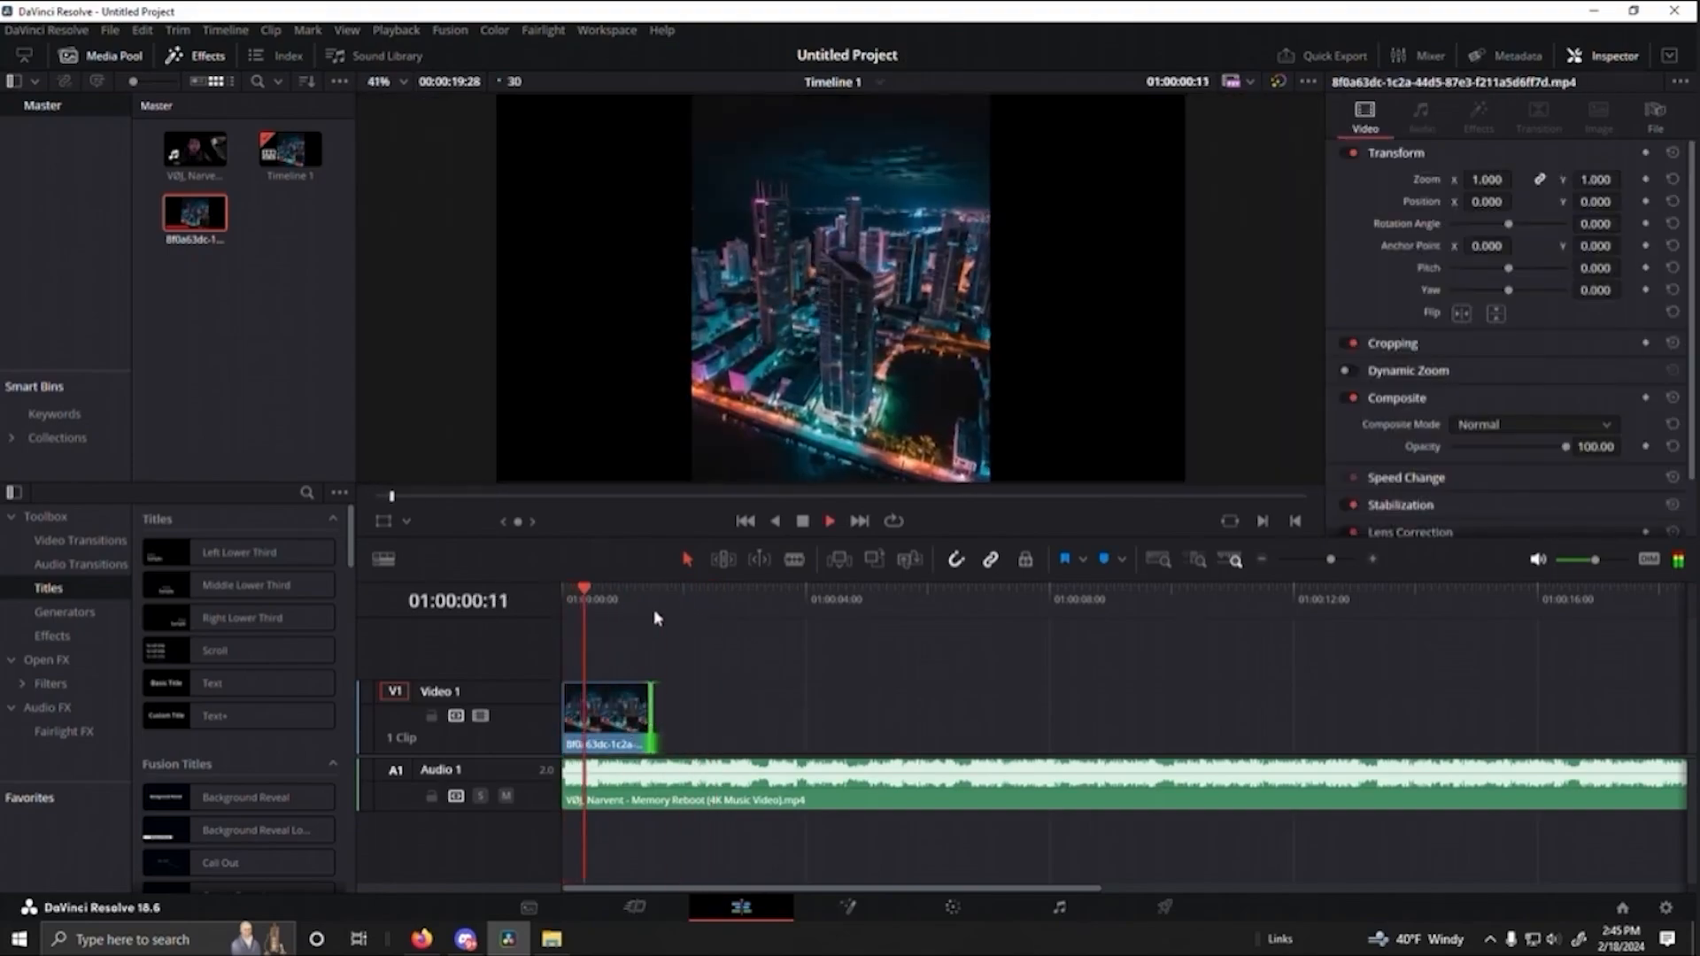
key("space")
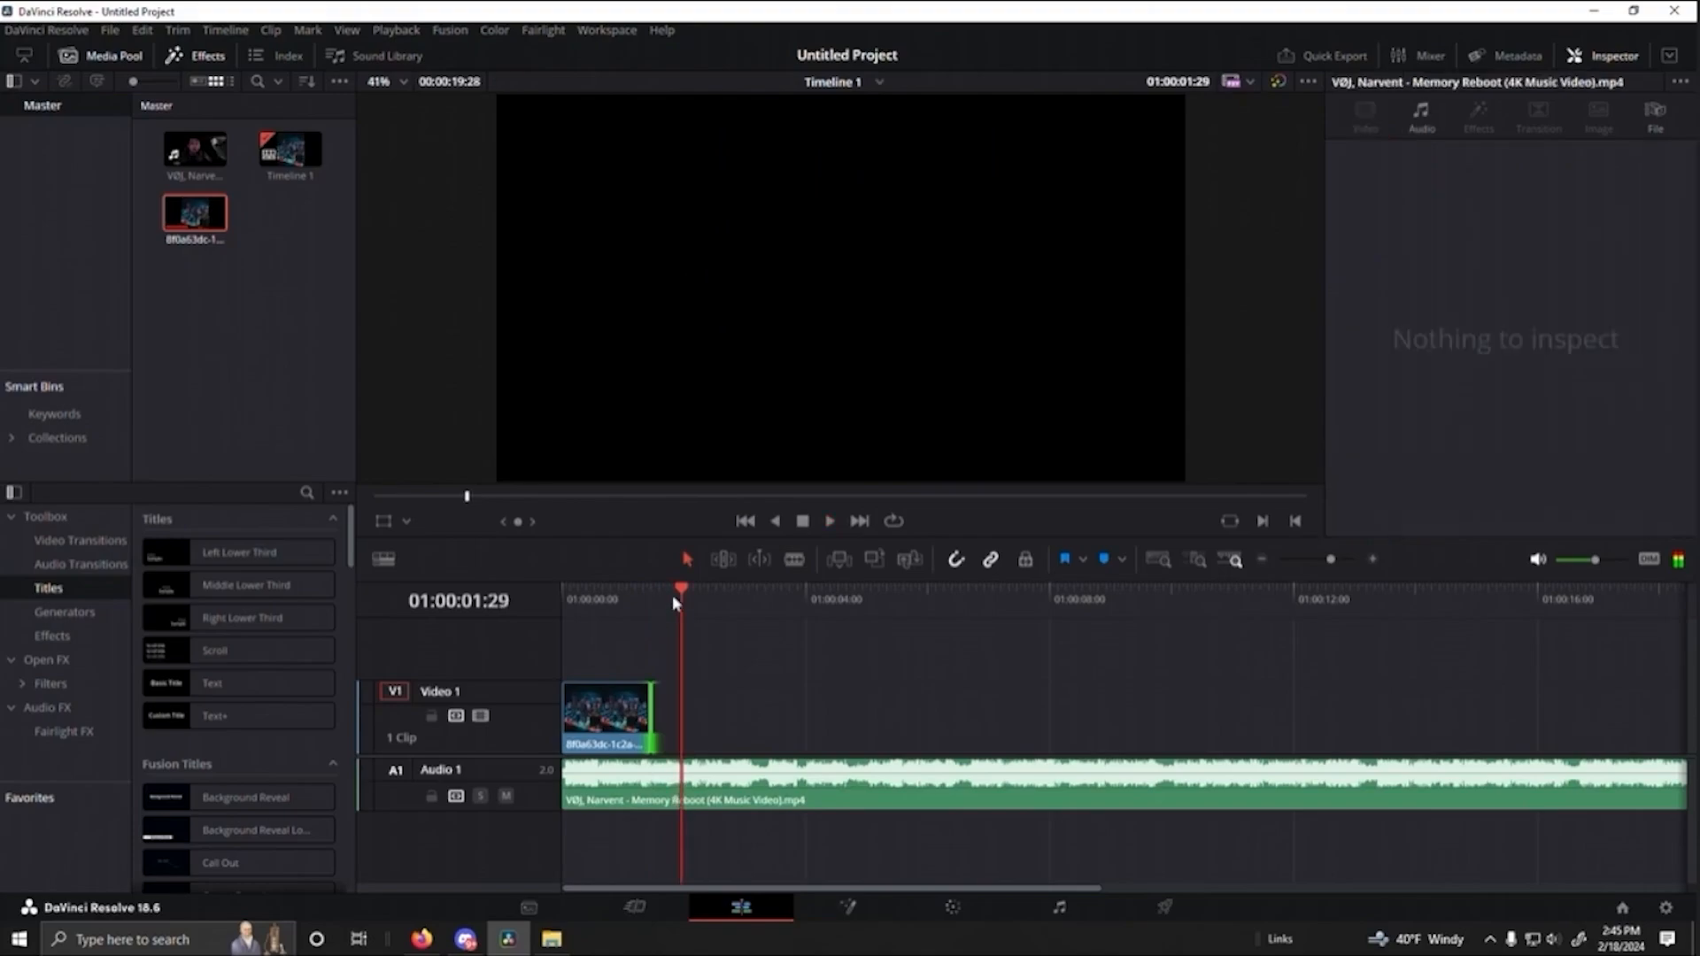
- Trim the skyline clip's end to about 01:00:01:11, replay it, and park the playhead at its last frame
left_click_drag(652, 717, 646, 719)
left_click_drag(682, 603, 555, 596)
key("space")
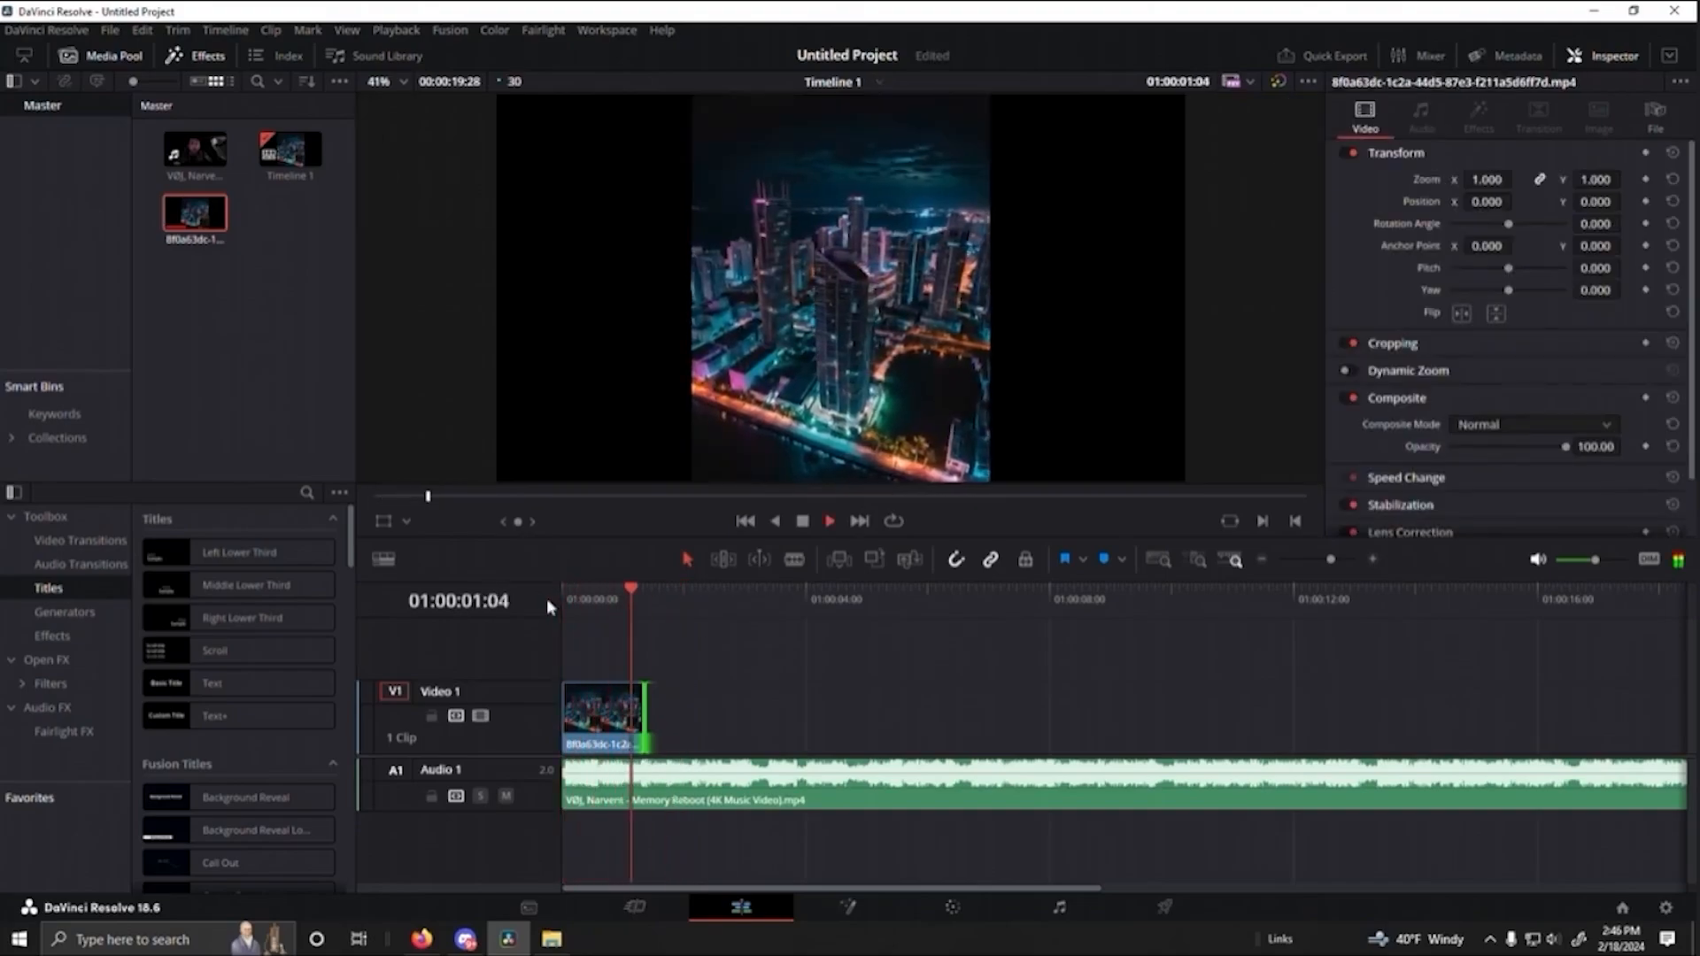
key("space")
key("Up")
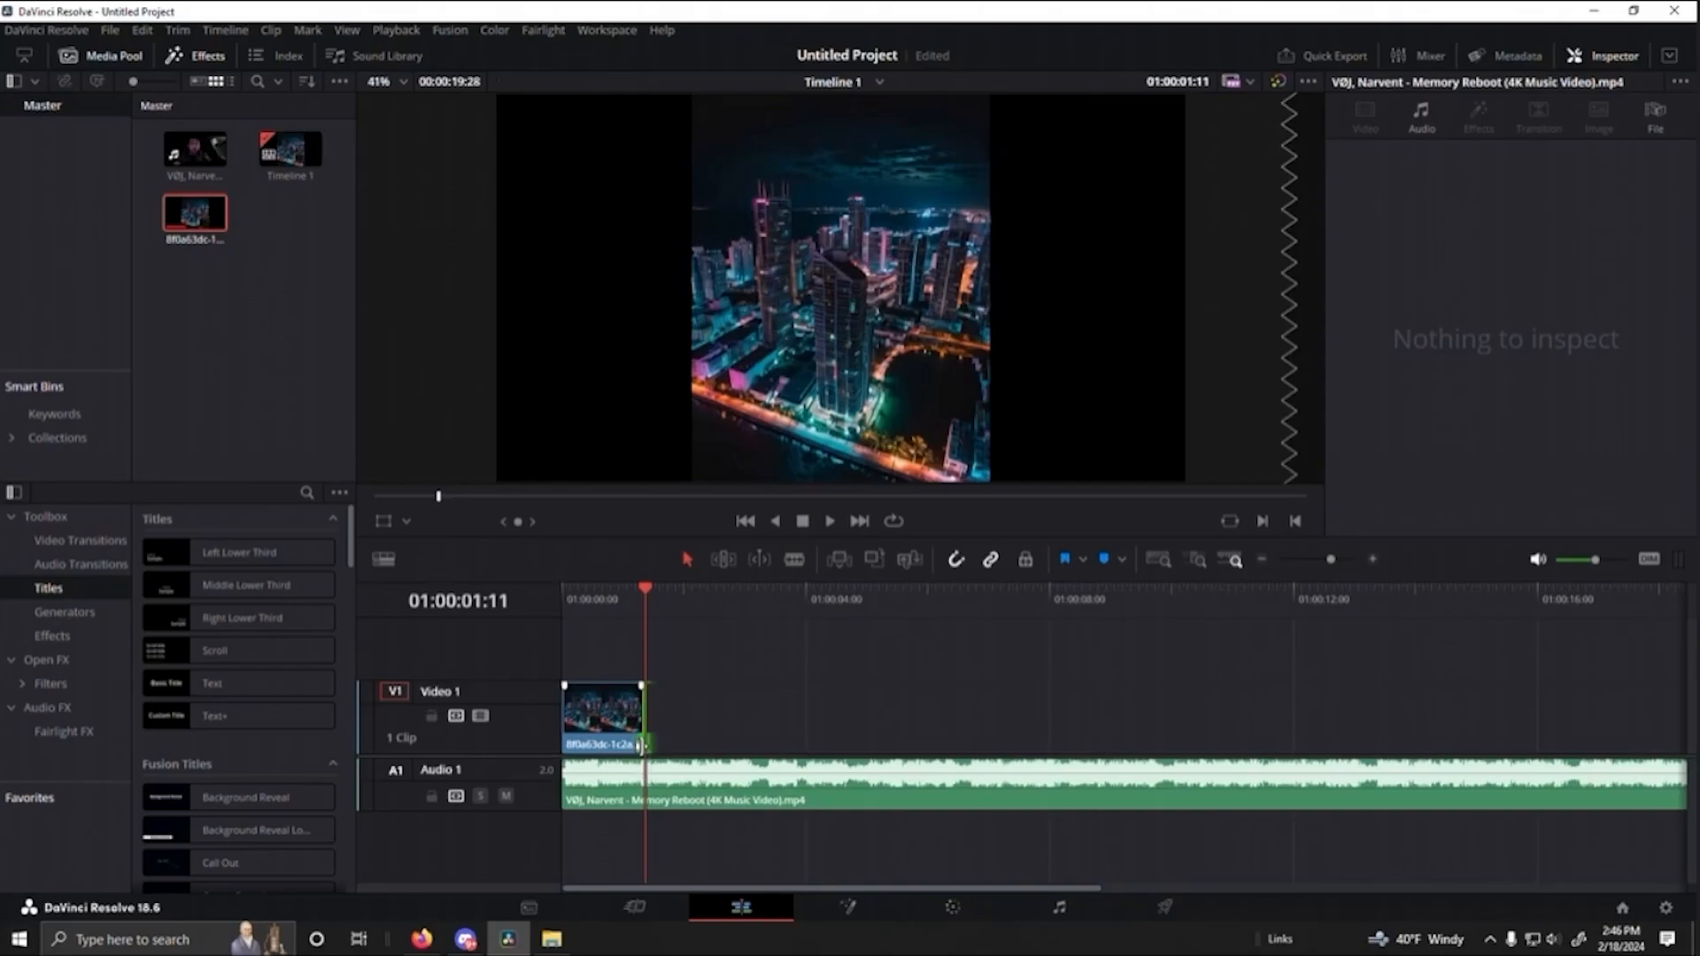
- Switch to Leonardo.Ai and generate four images from the prompt "Street, Street View, liminal space, Miami, city, cyberpunk, synthwave, night time, dark, dreamcore"
left_click(422, 939)
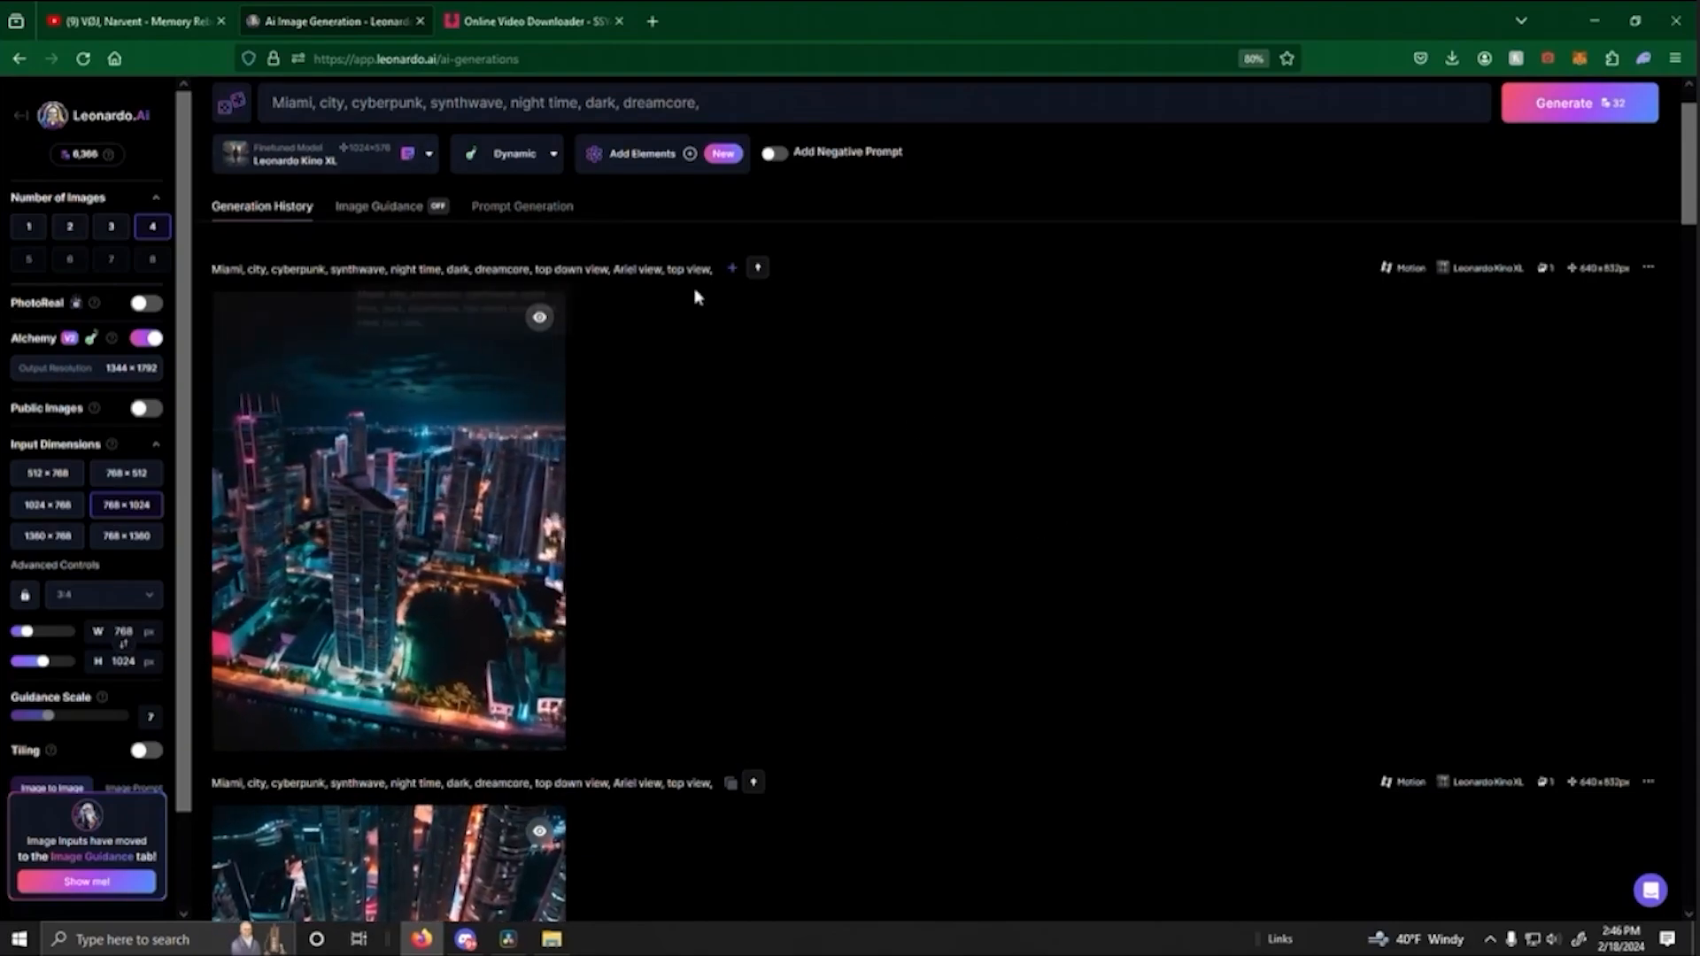
scroll(695, 292, "up", 1)
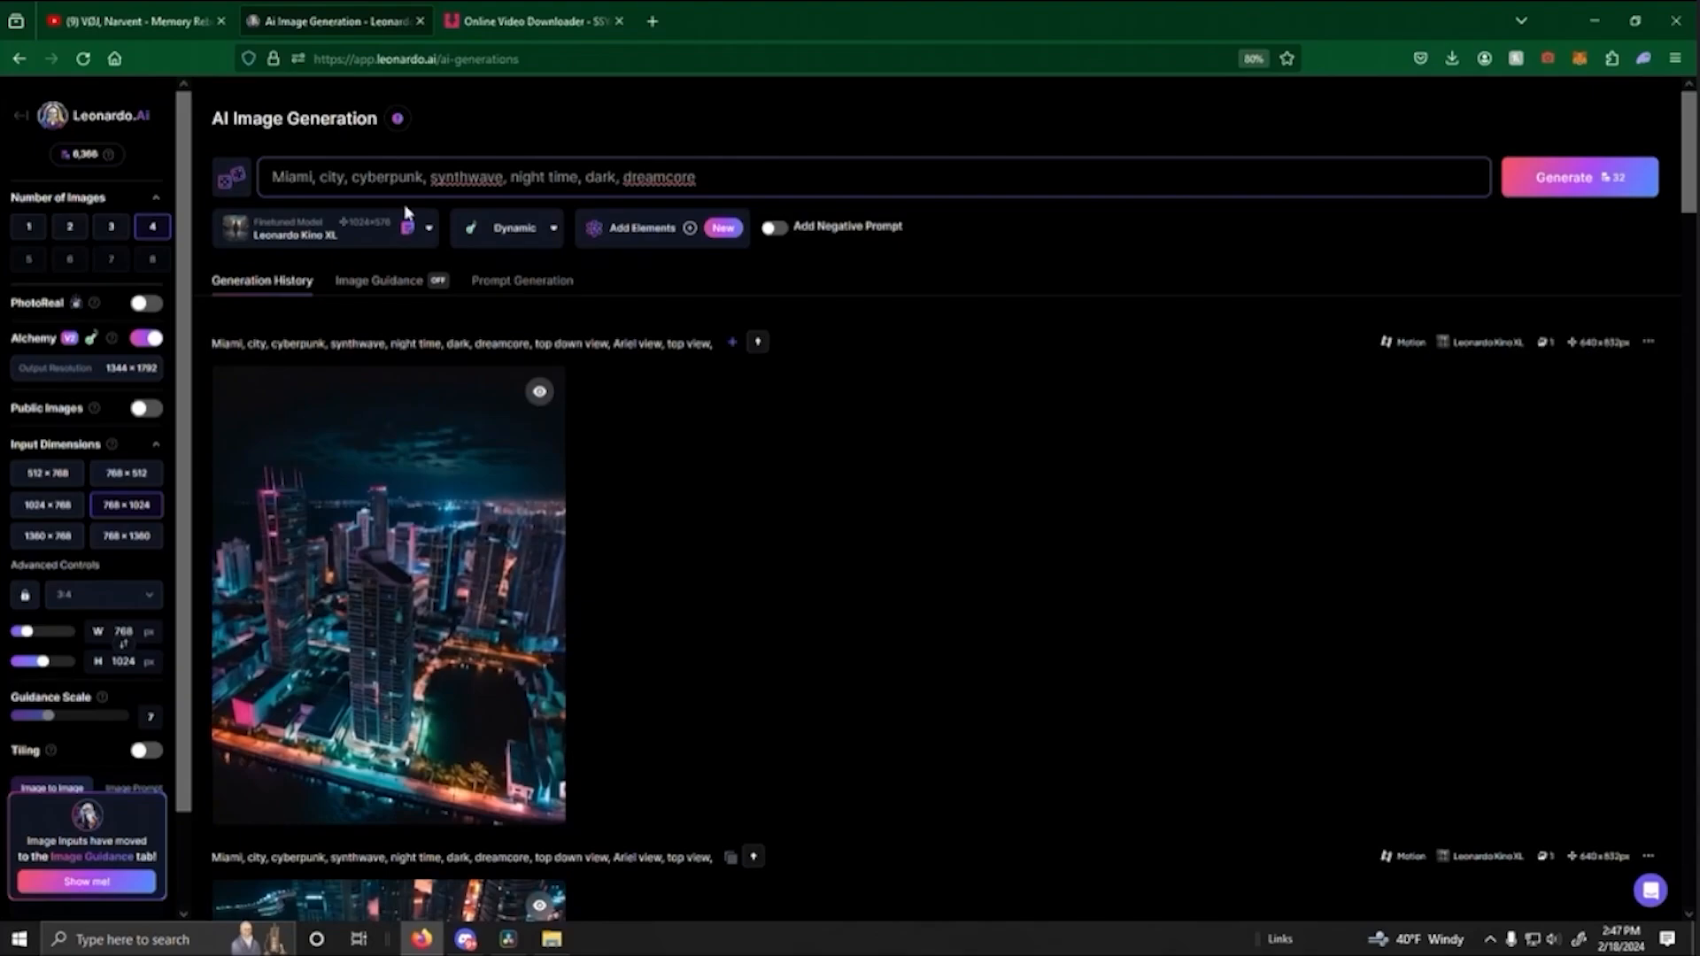
type("Street , Street View, liminal space,")
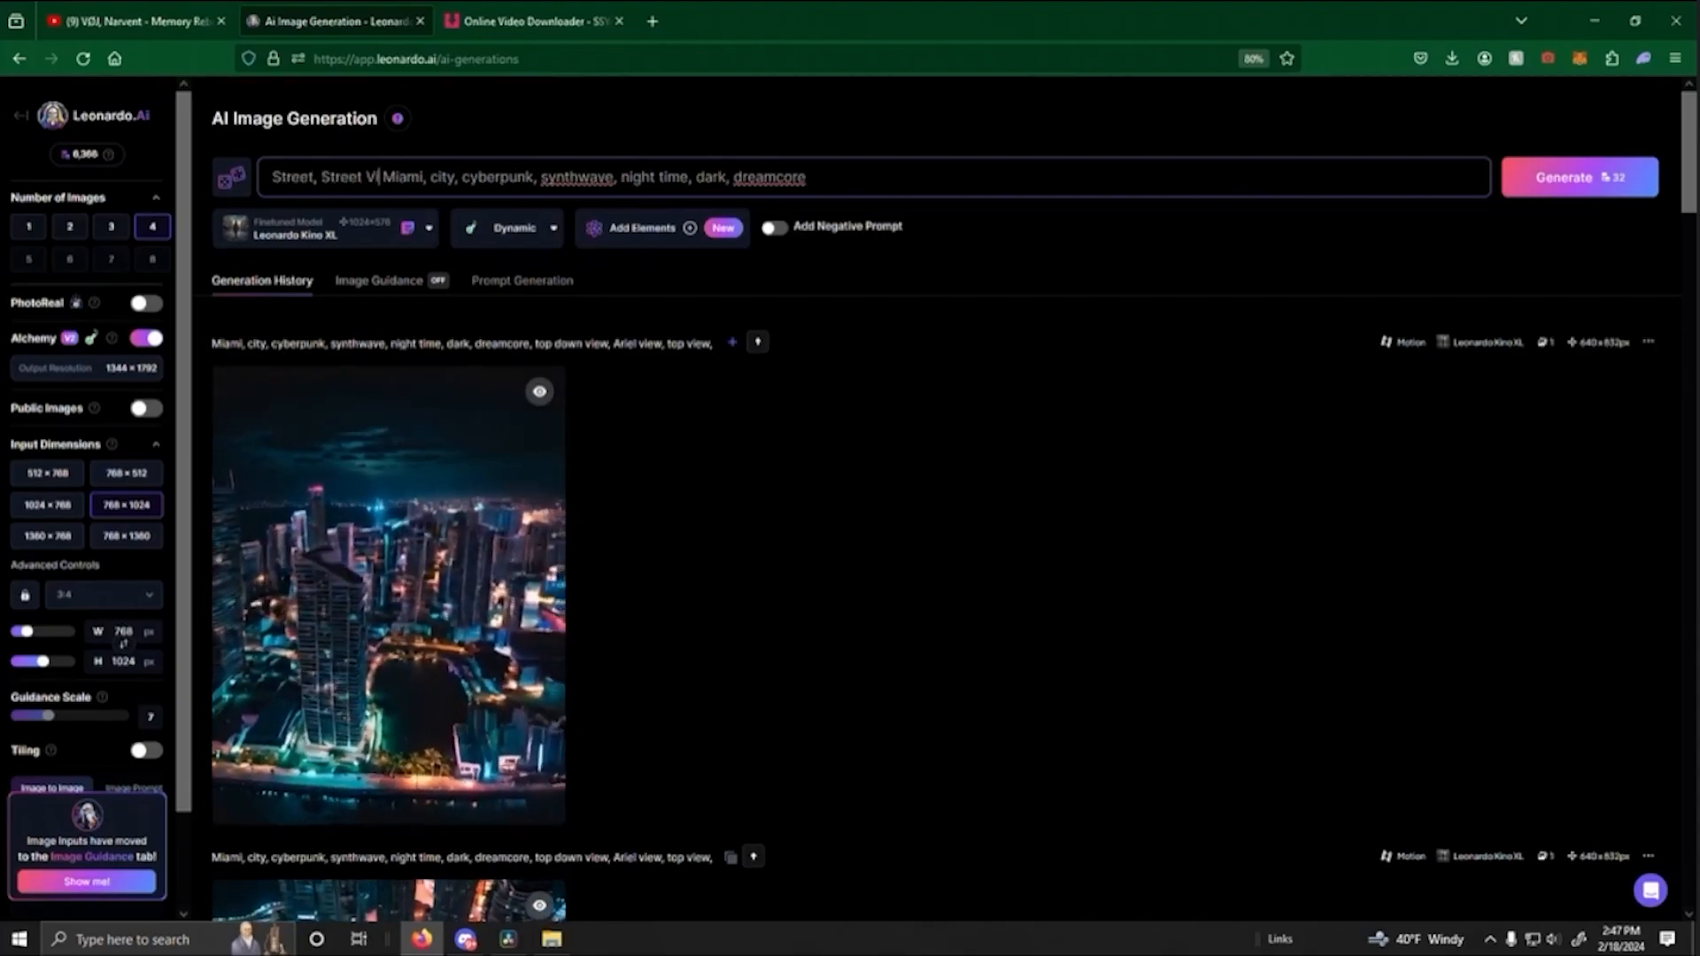
left_click(1590, 182)
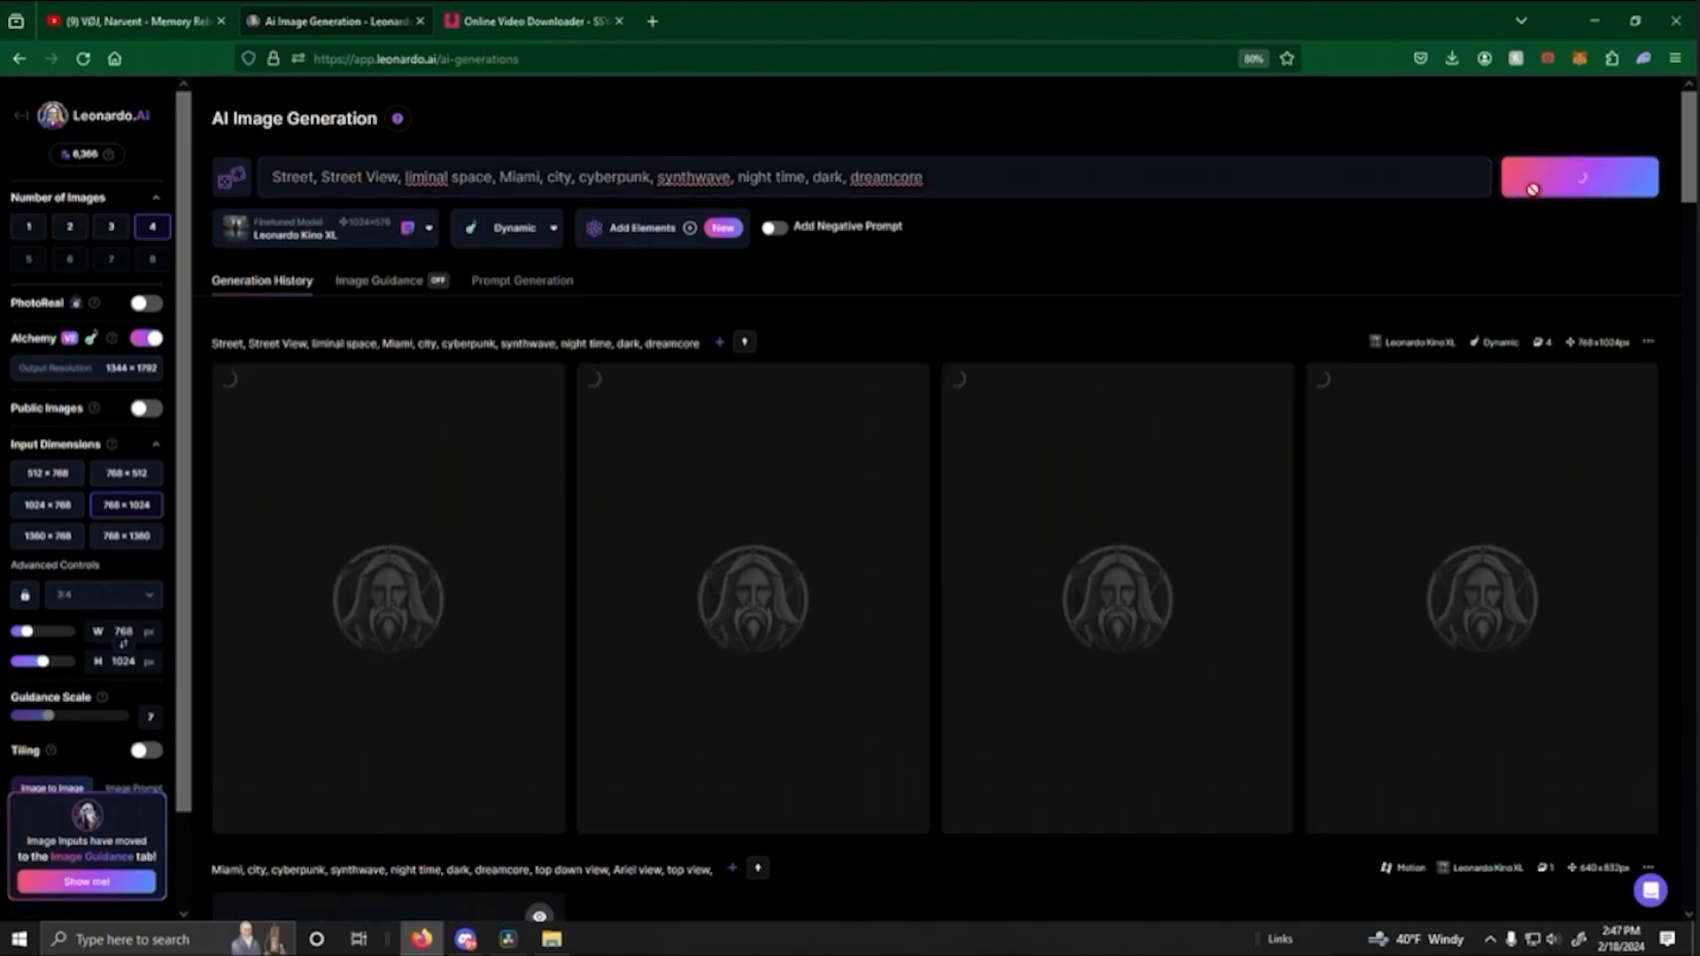
- Check the timeline gap after the skyline clip up to 01:00:02:06 in DaVinci Resolve, and review the new street-view images in Leonardo.Ai
left_click(508, 938)
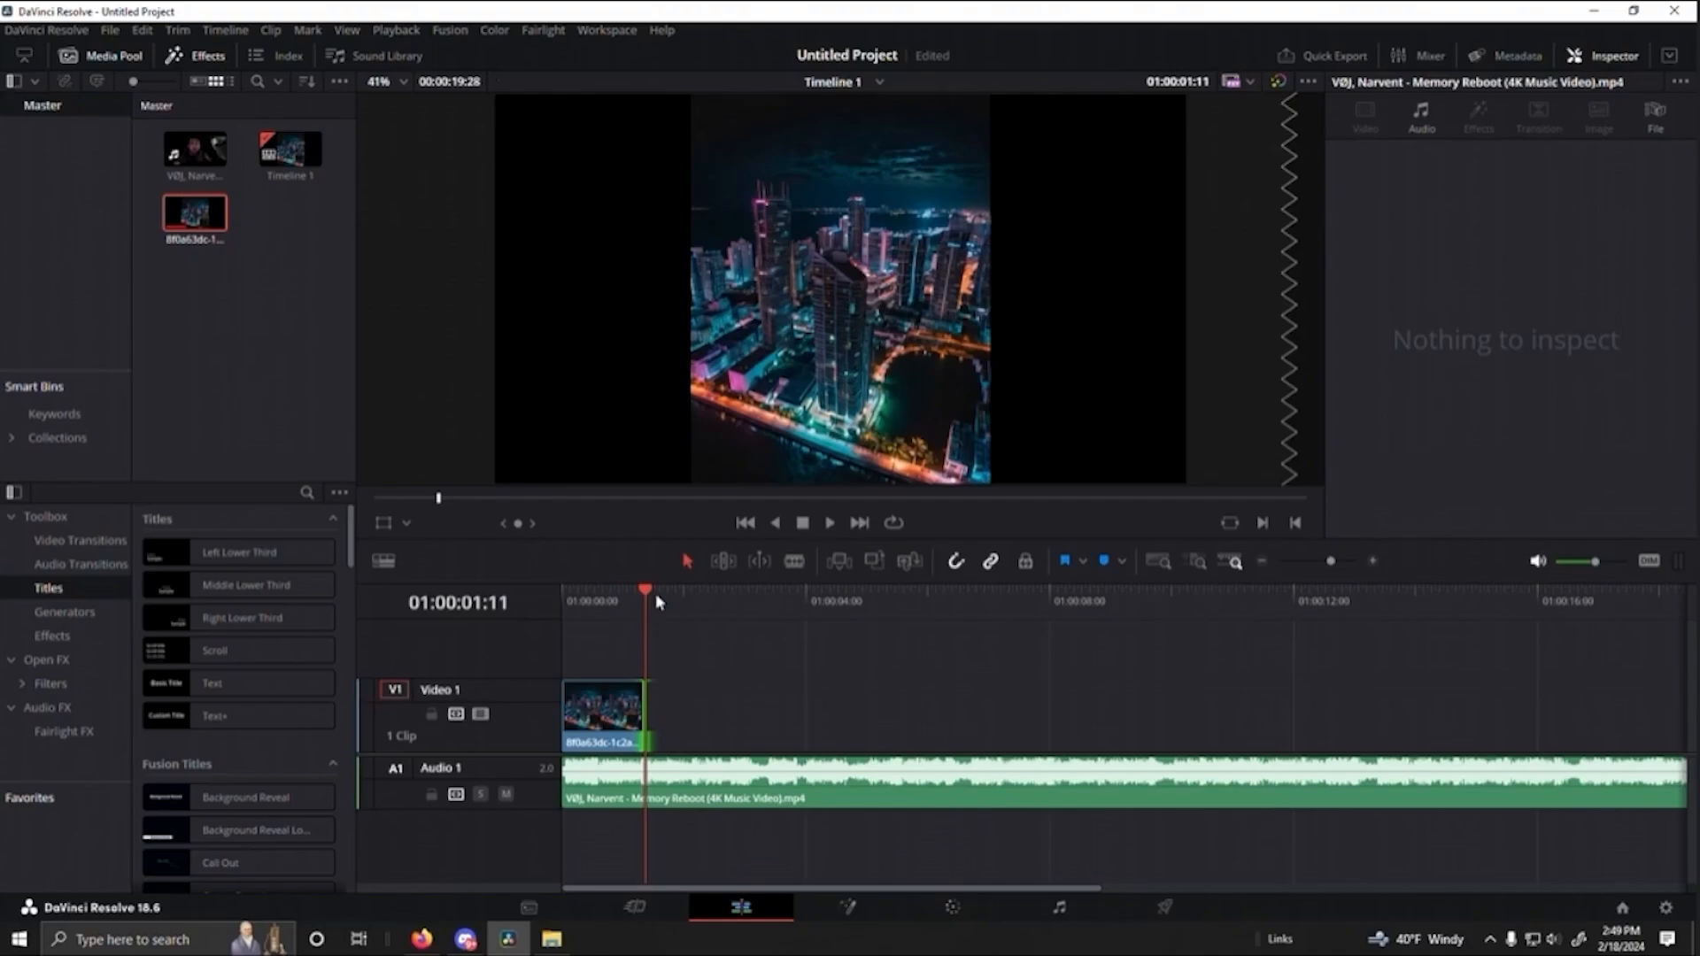
left_click_drag(648, 598, 697, 606)
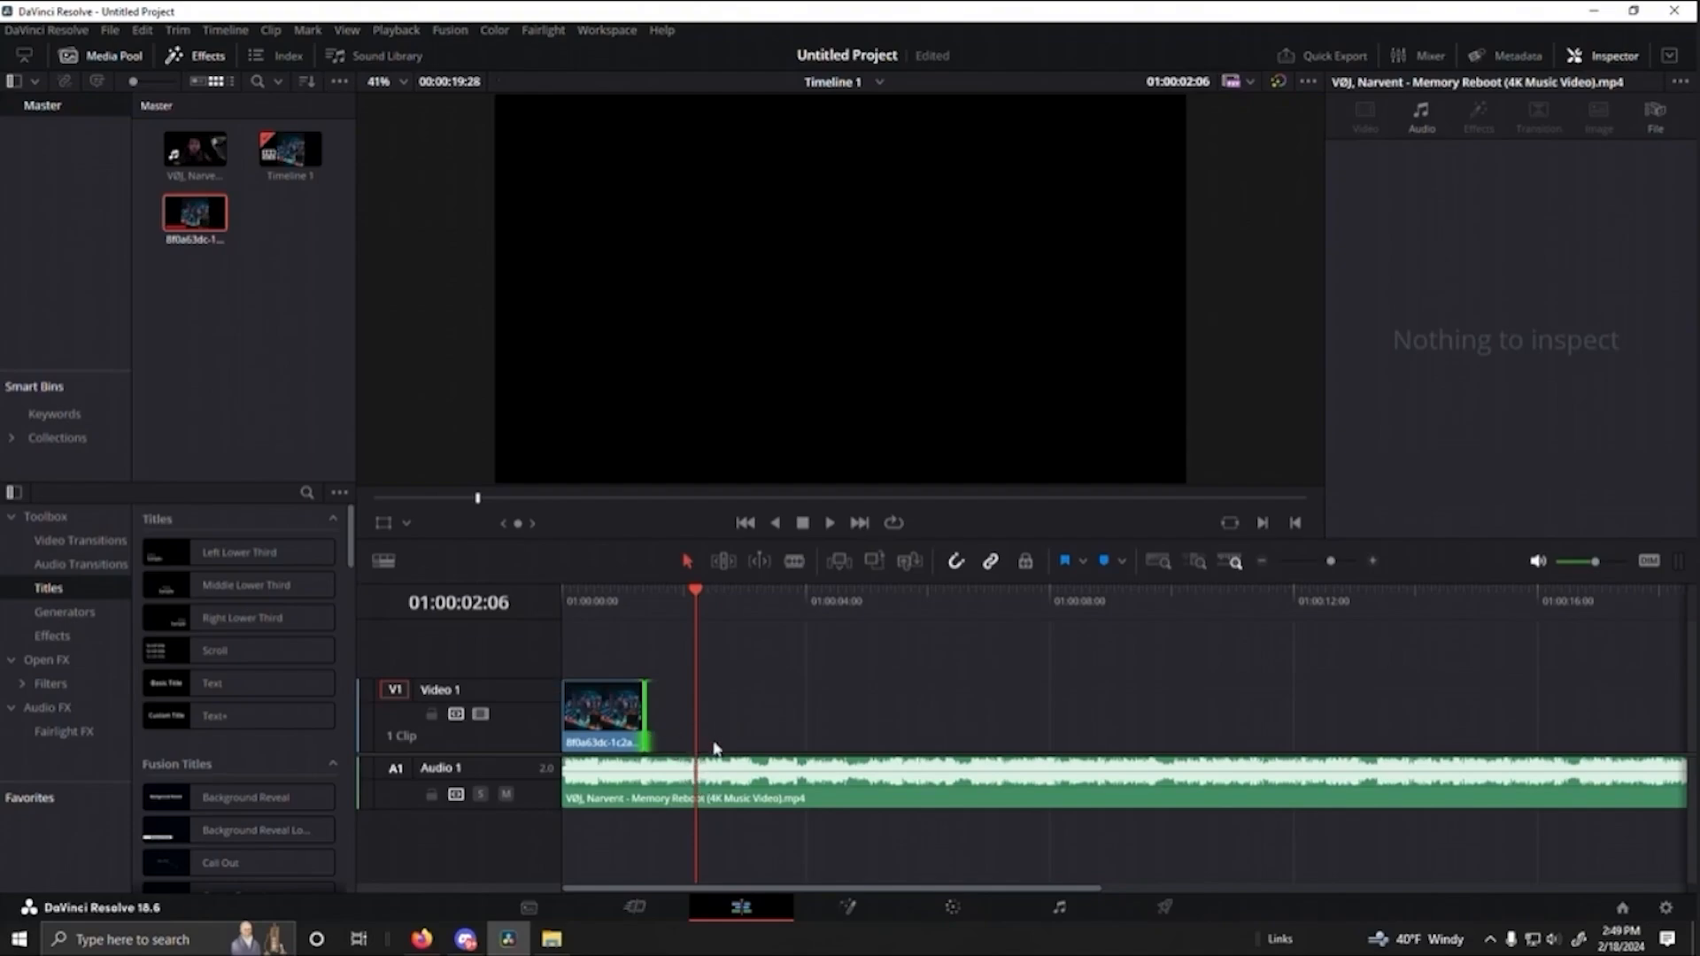
left_click(430, 944)
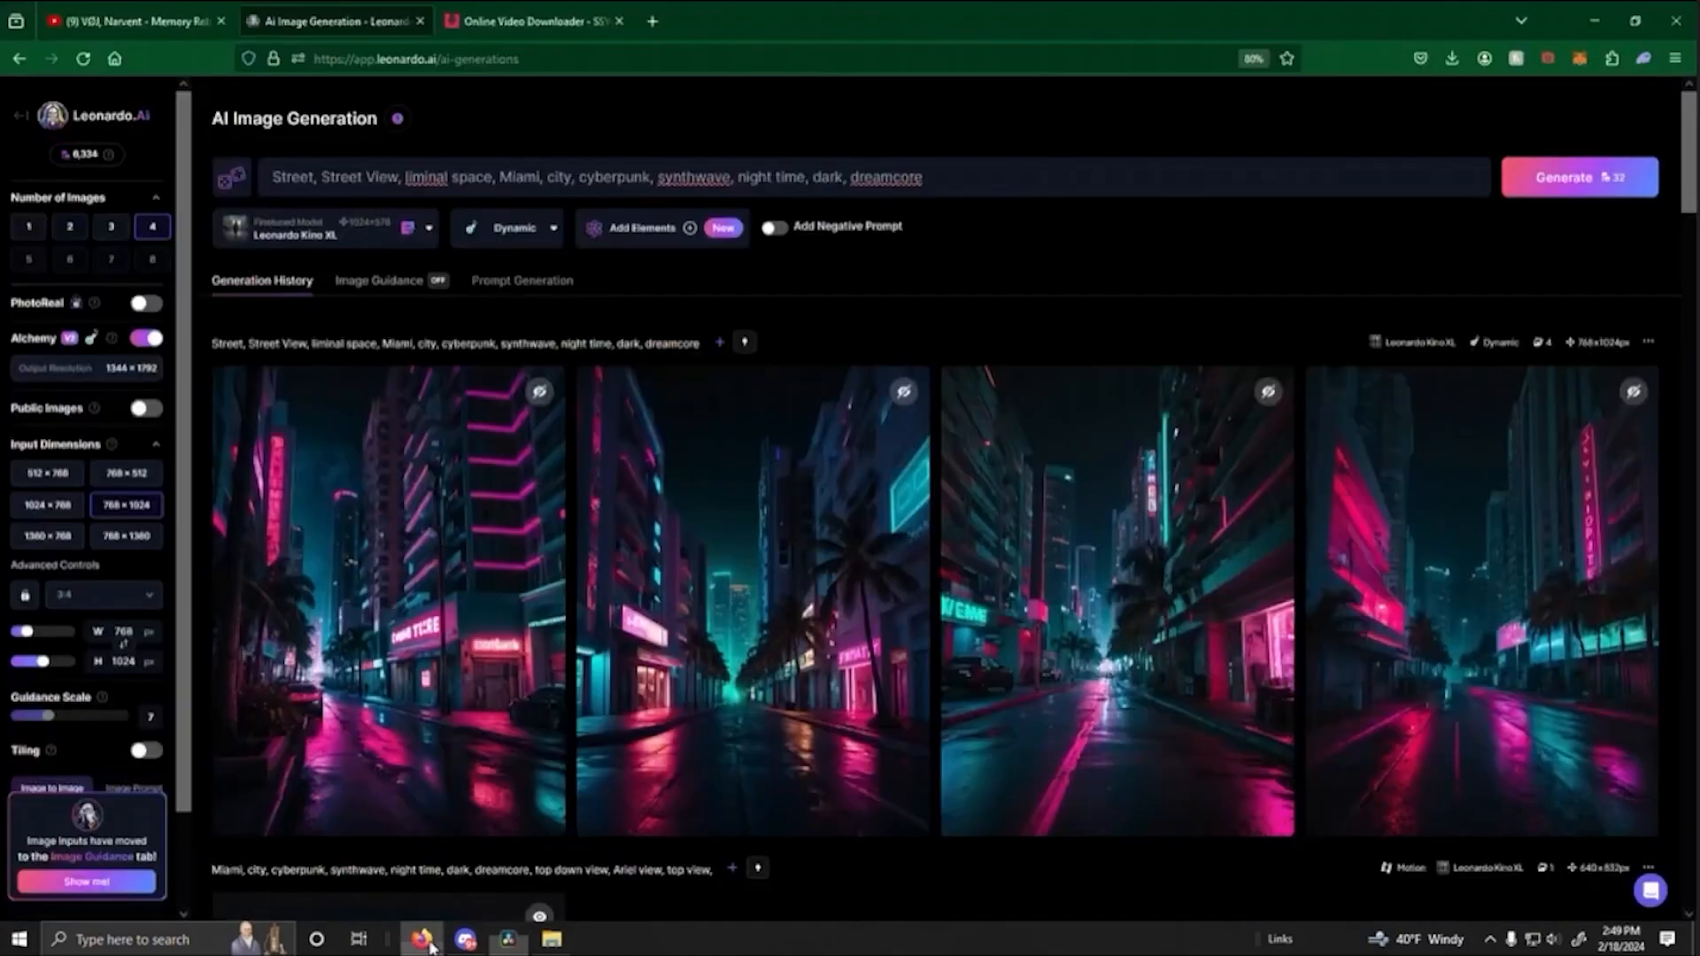
scroll(732, 741, "down", 2)
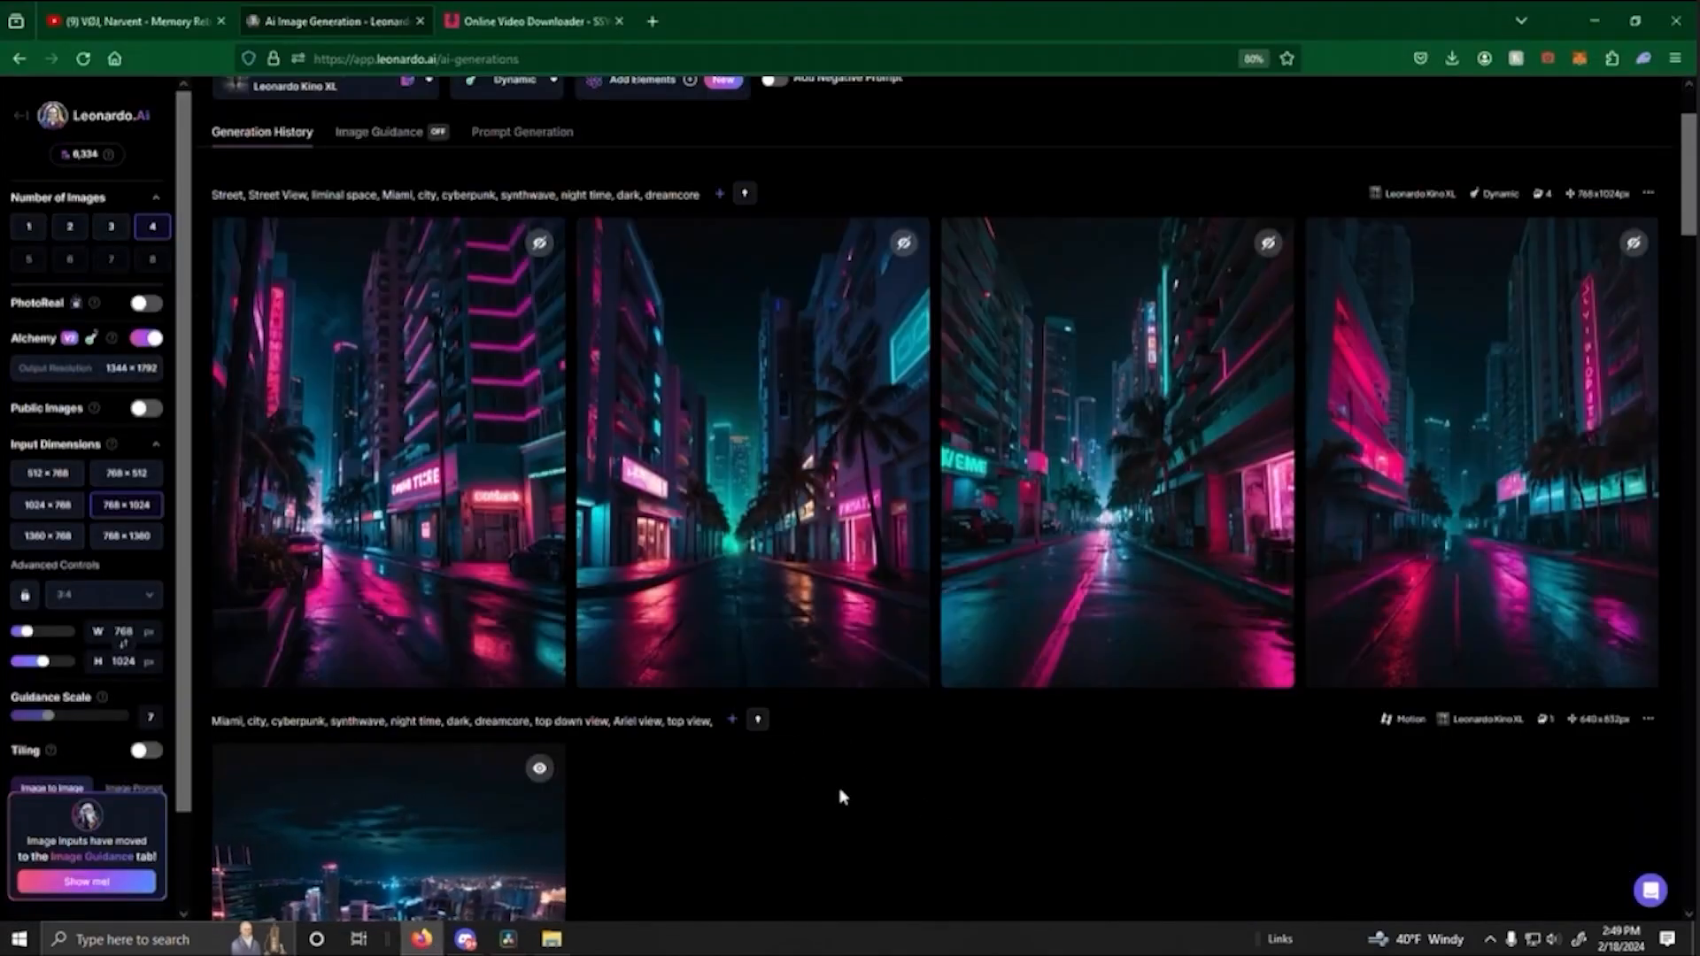
- Generate a motion video from the second street-view image, the palm-lined street, with a motion strength of 3
scroll(842, 797, "down", 1)
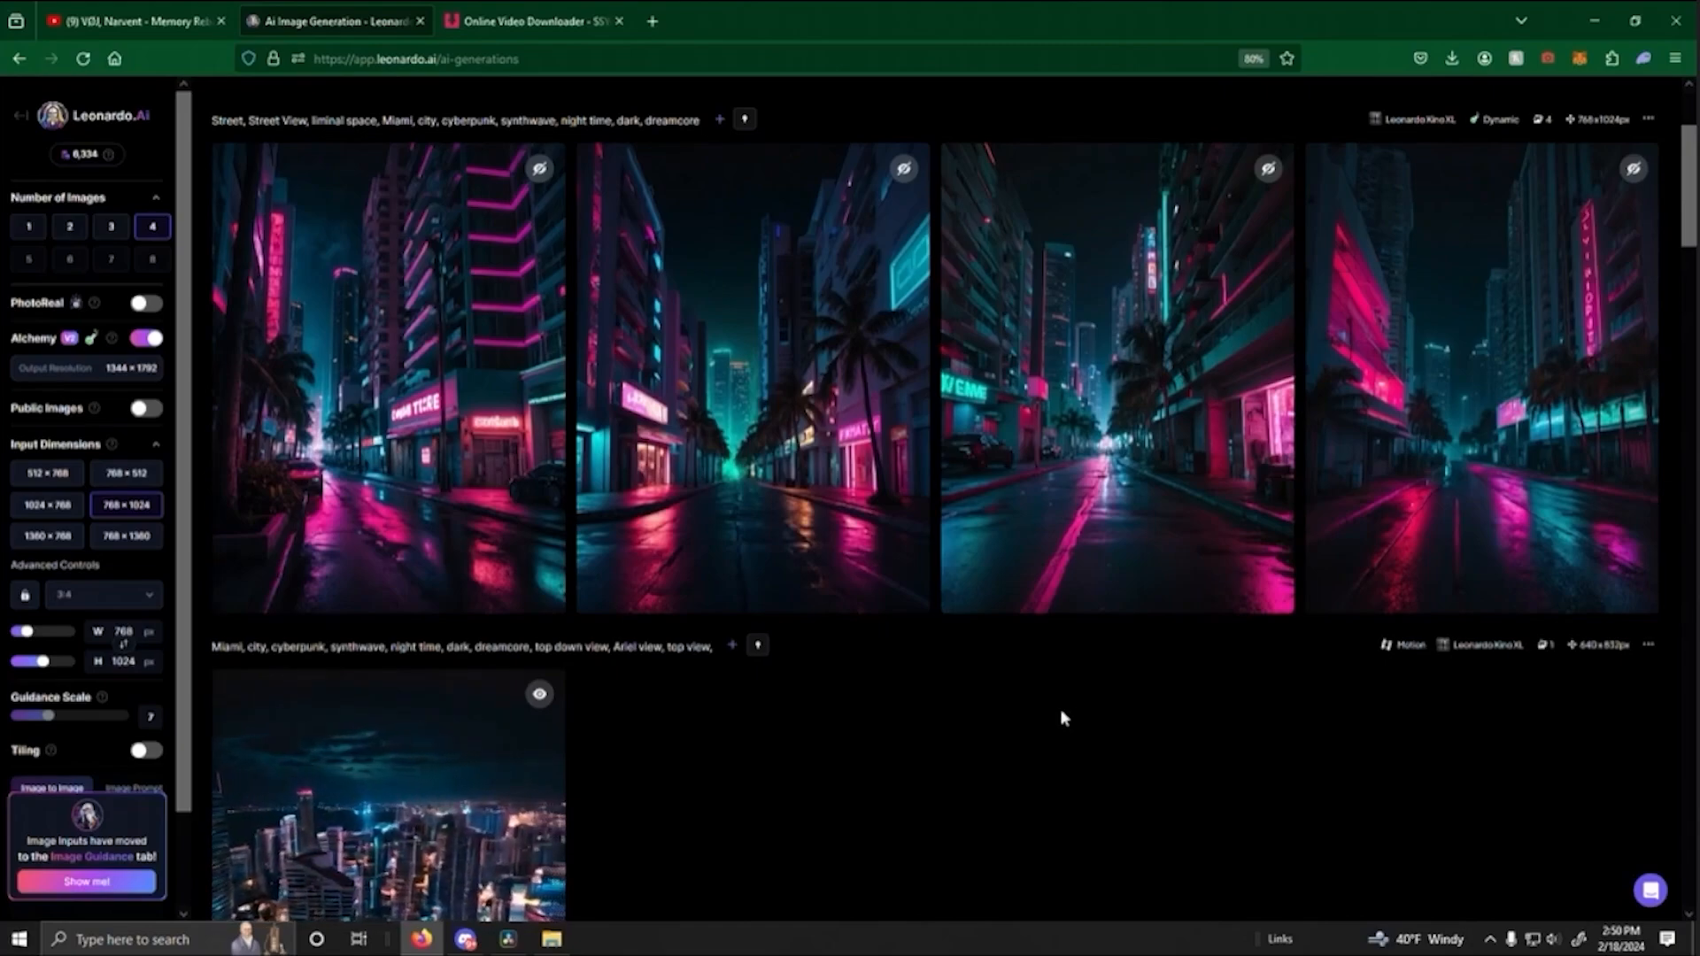
mouse_move(729, 482)
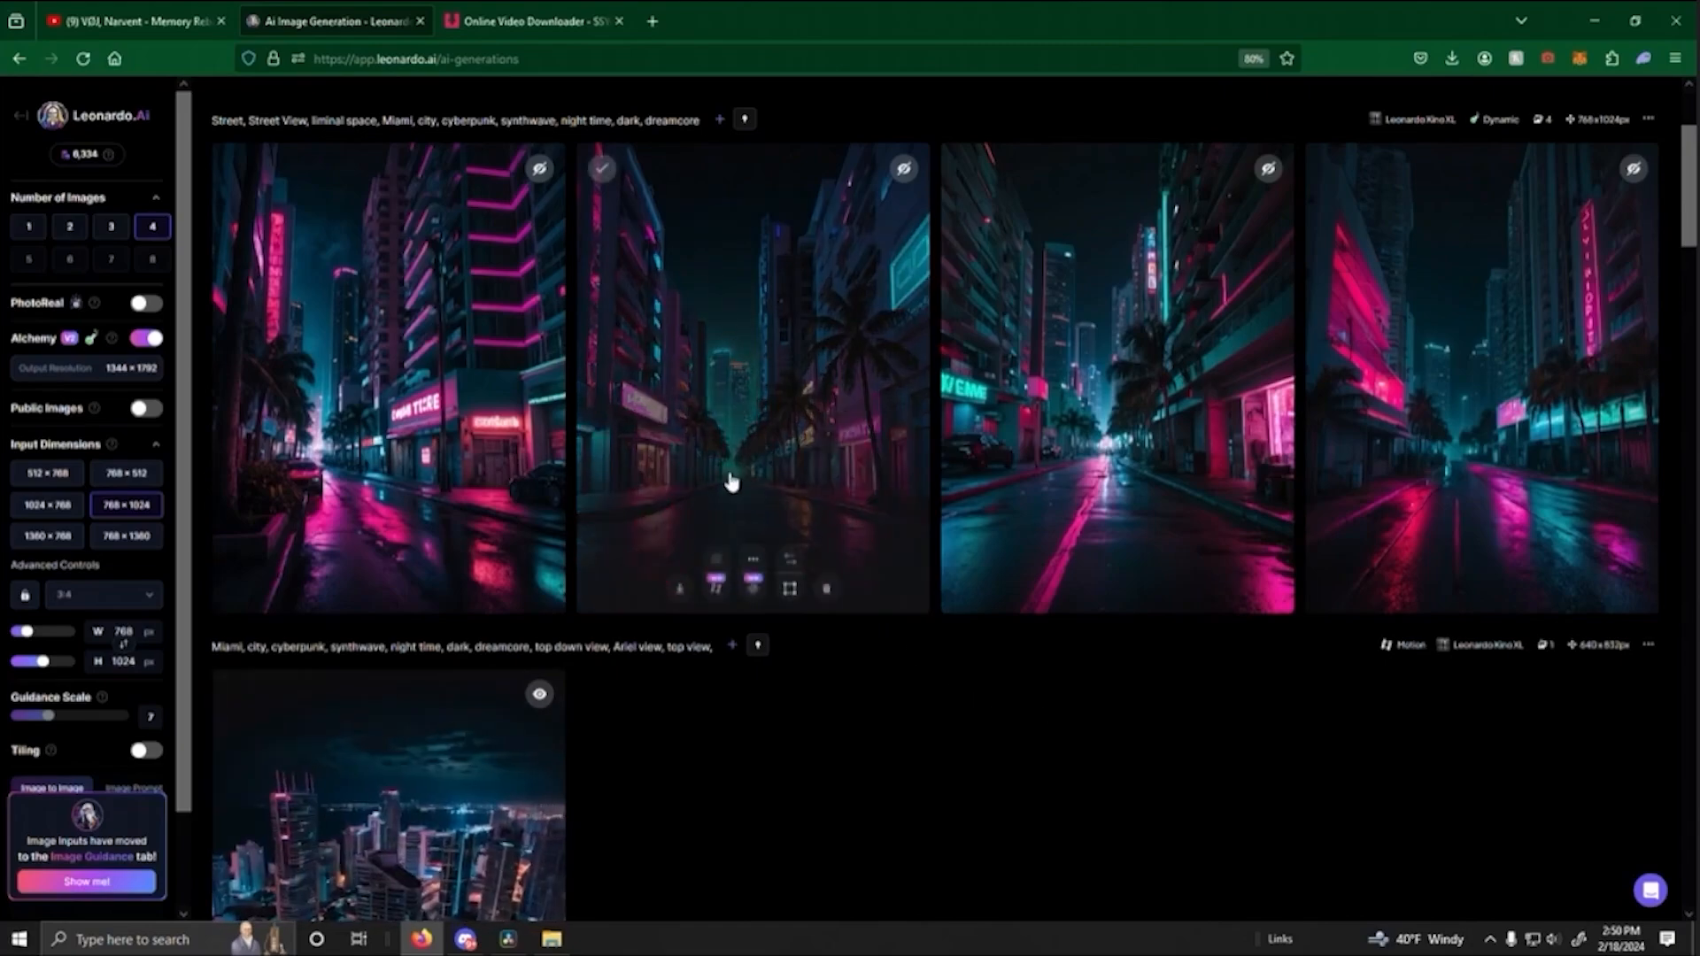
left_click(718, 590)
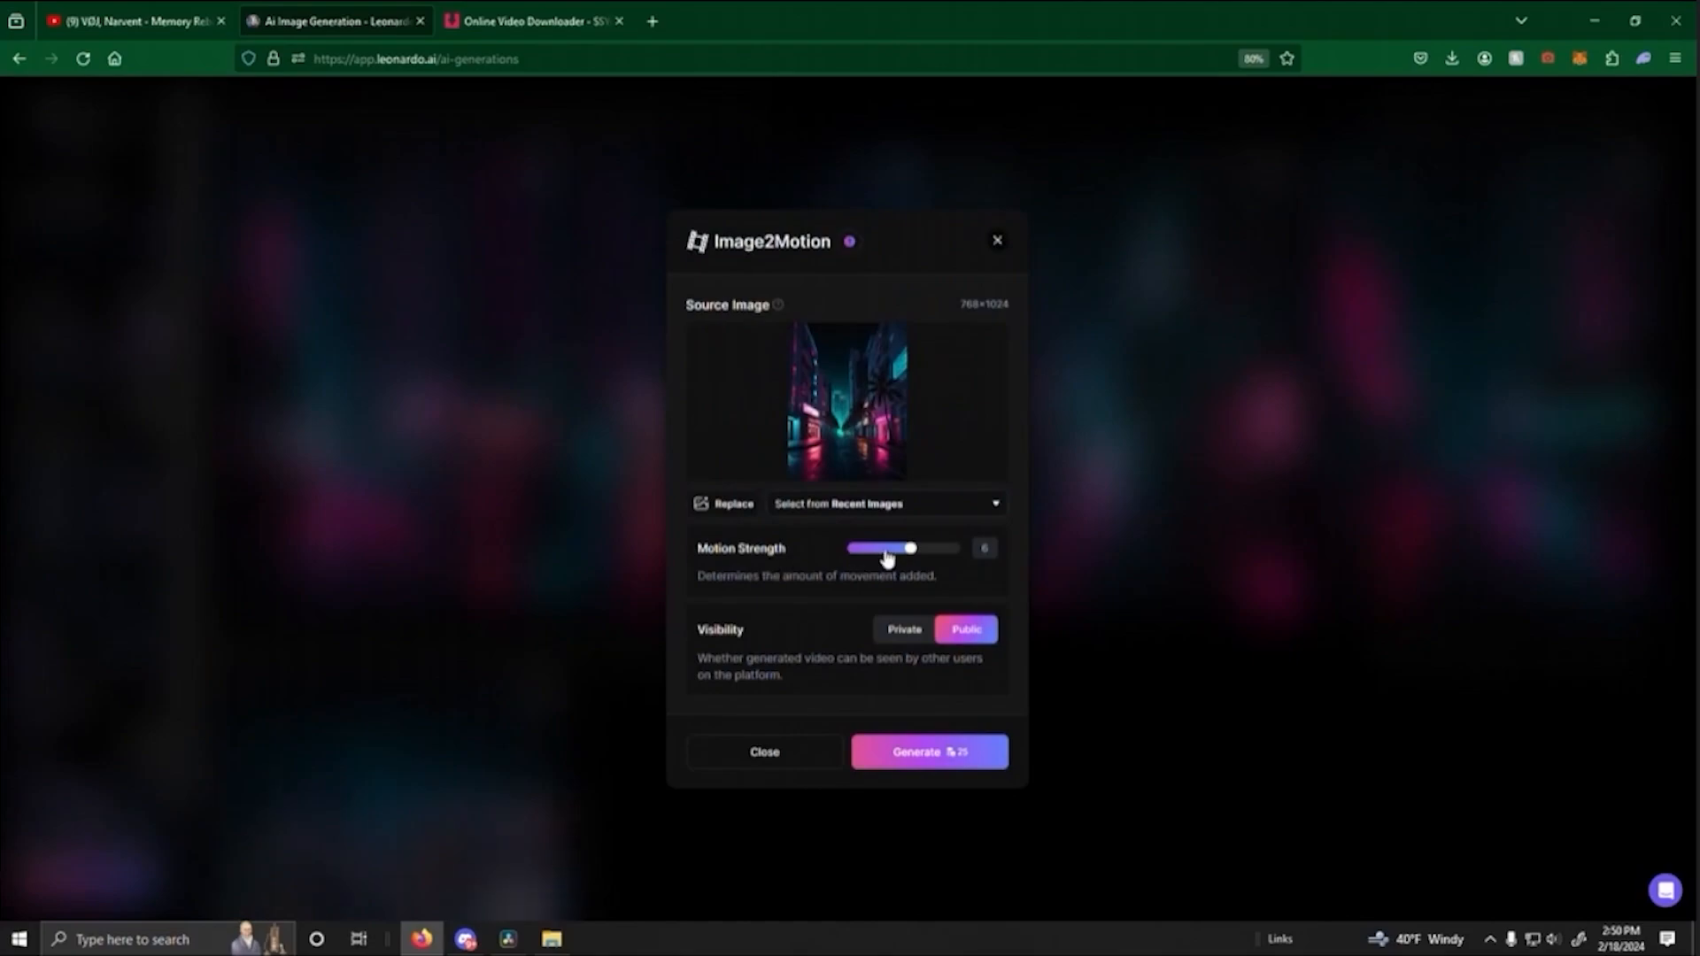
left_click(867, 552)
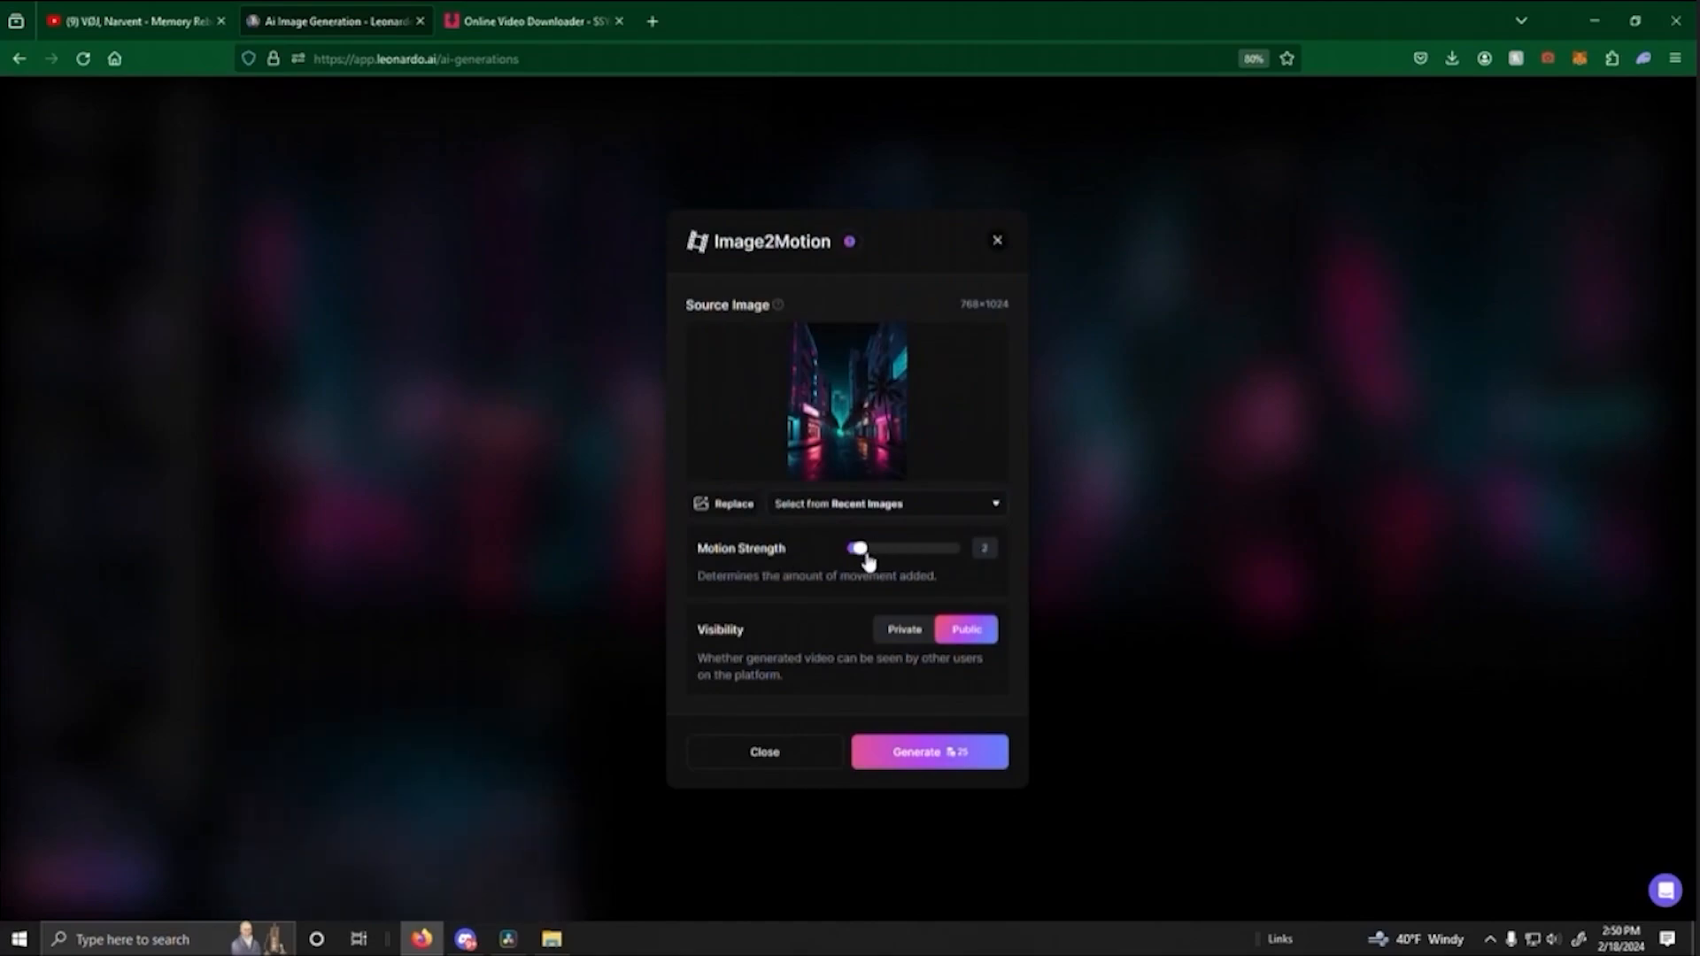
left_click_drag(868, 559, 875, 565)
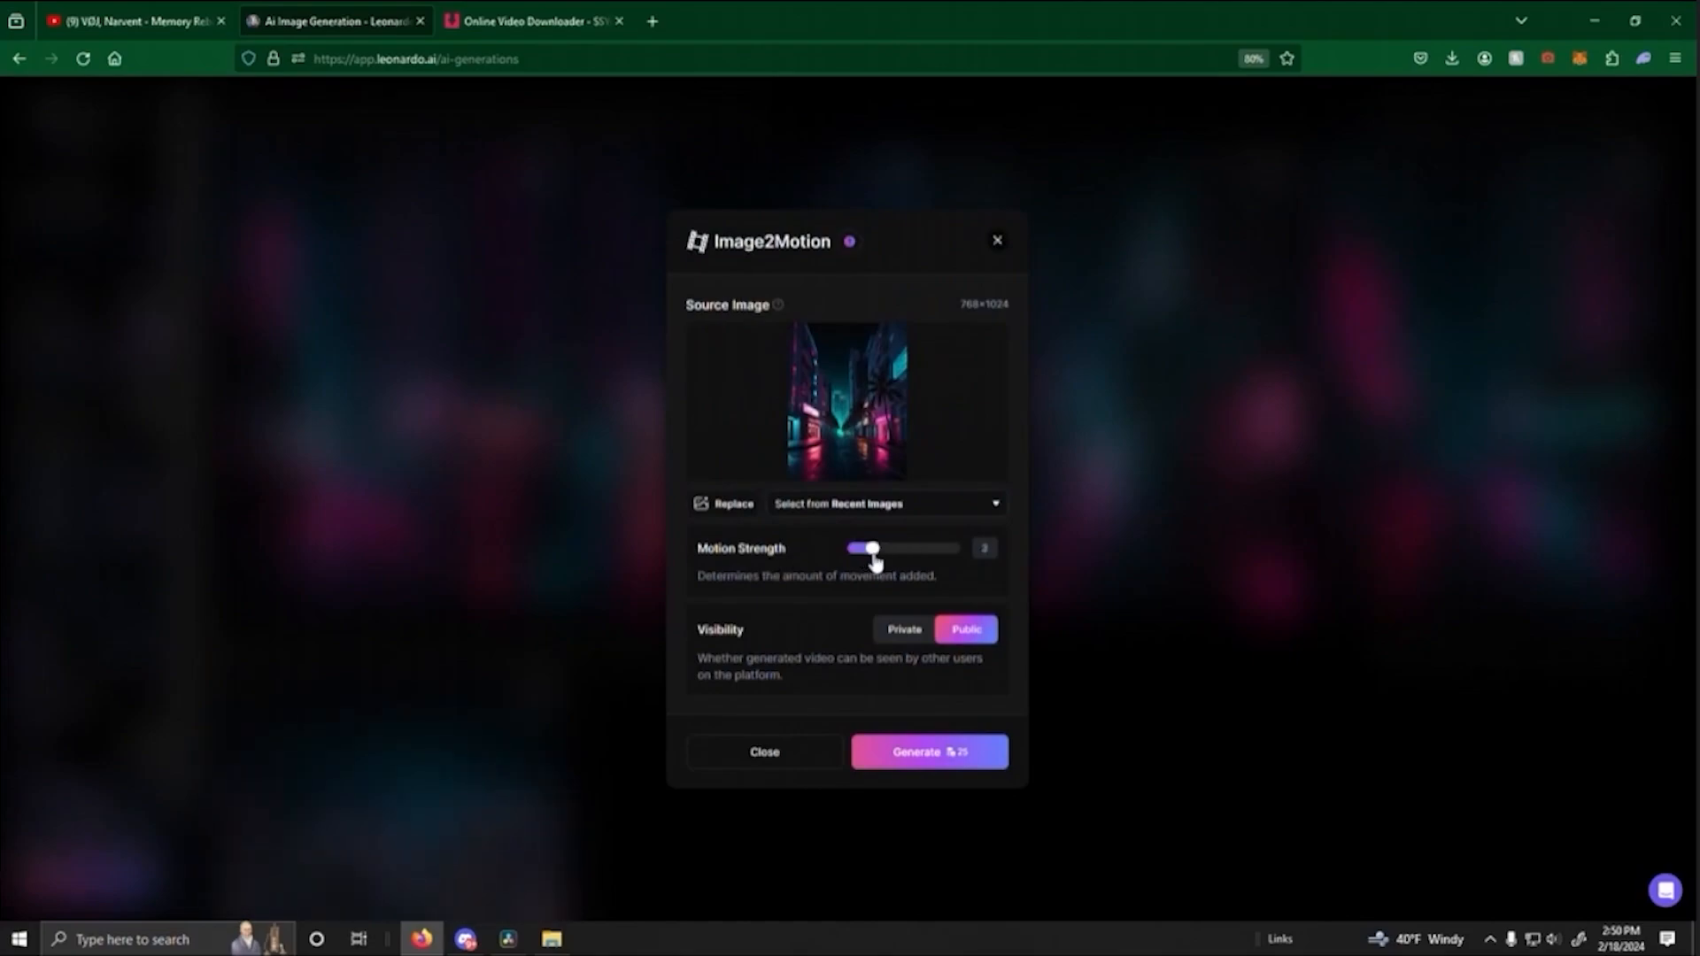
left_click(921, 764)
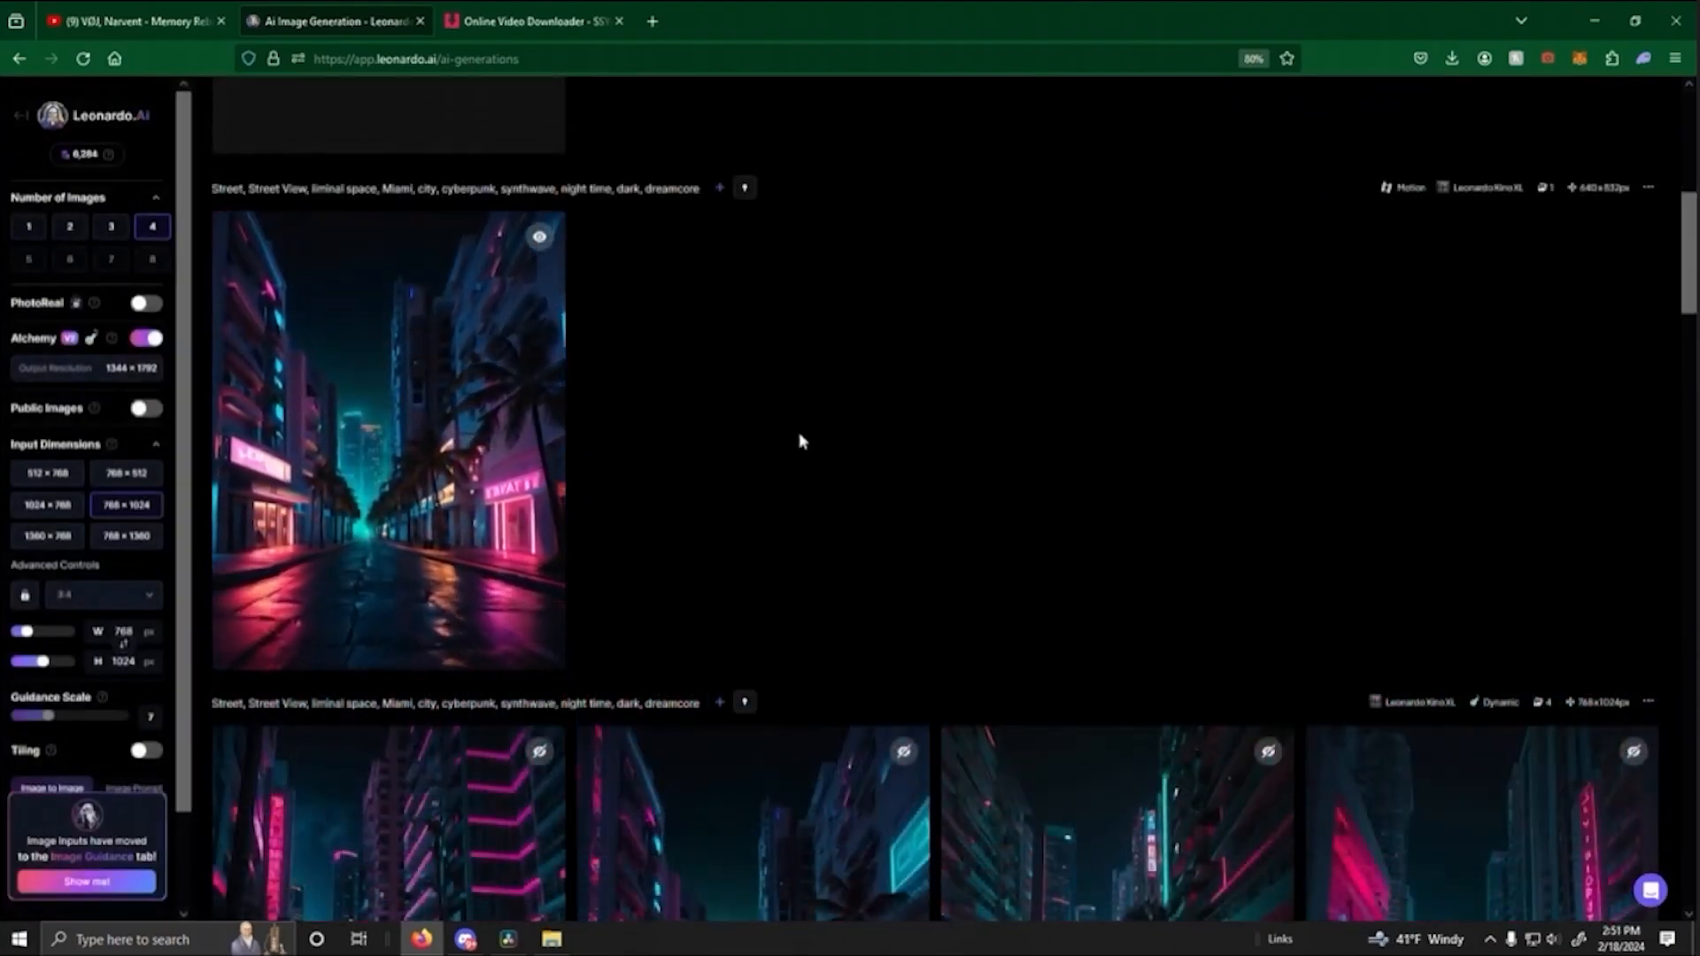
- Compare the generated street motion clips in the generation history to judge their camera movement
scroll(812, 443, "up", 3)
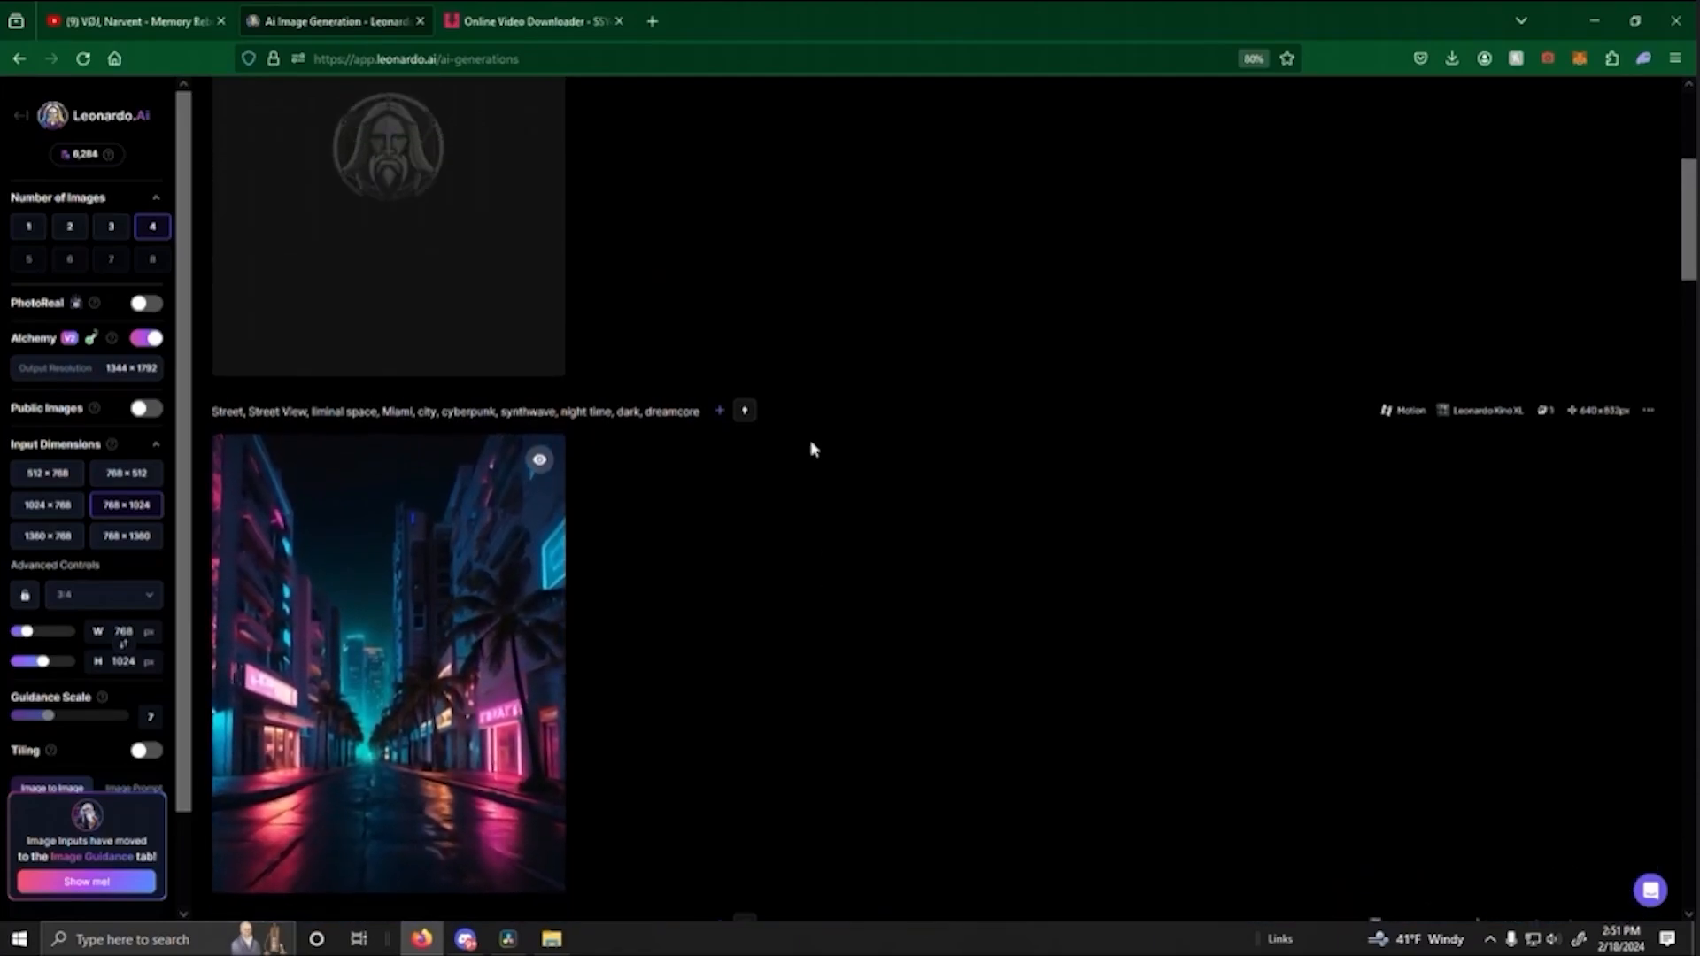
scroll(839, 434, "down", 5)
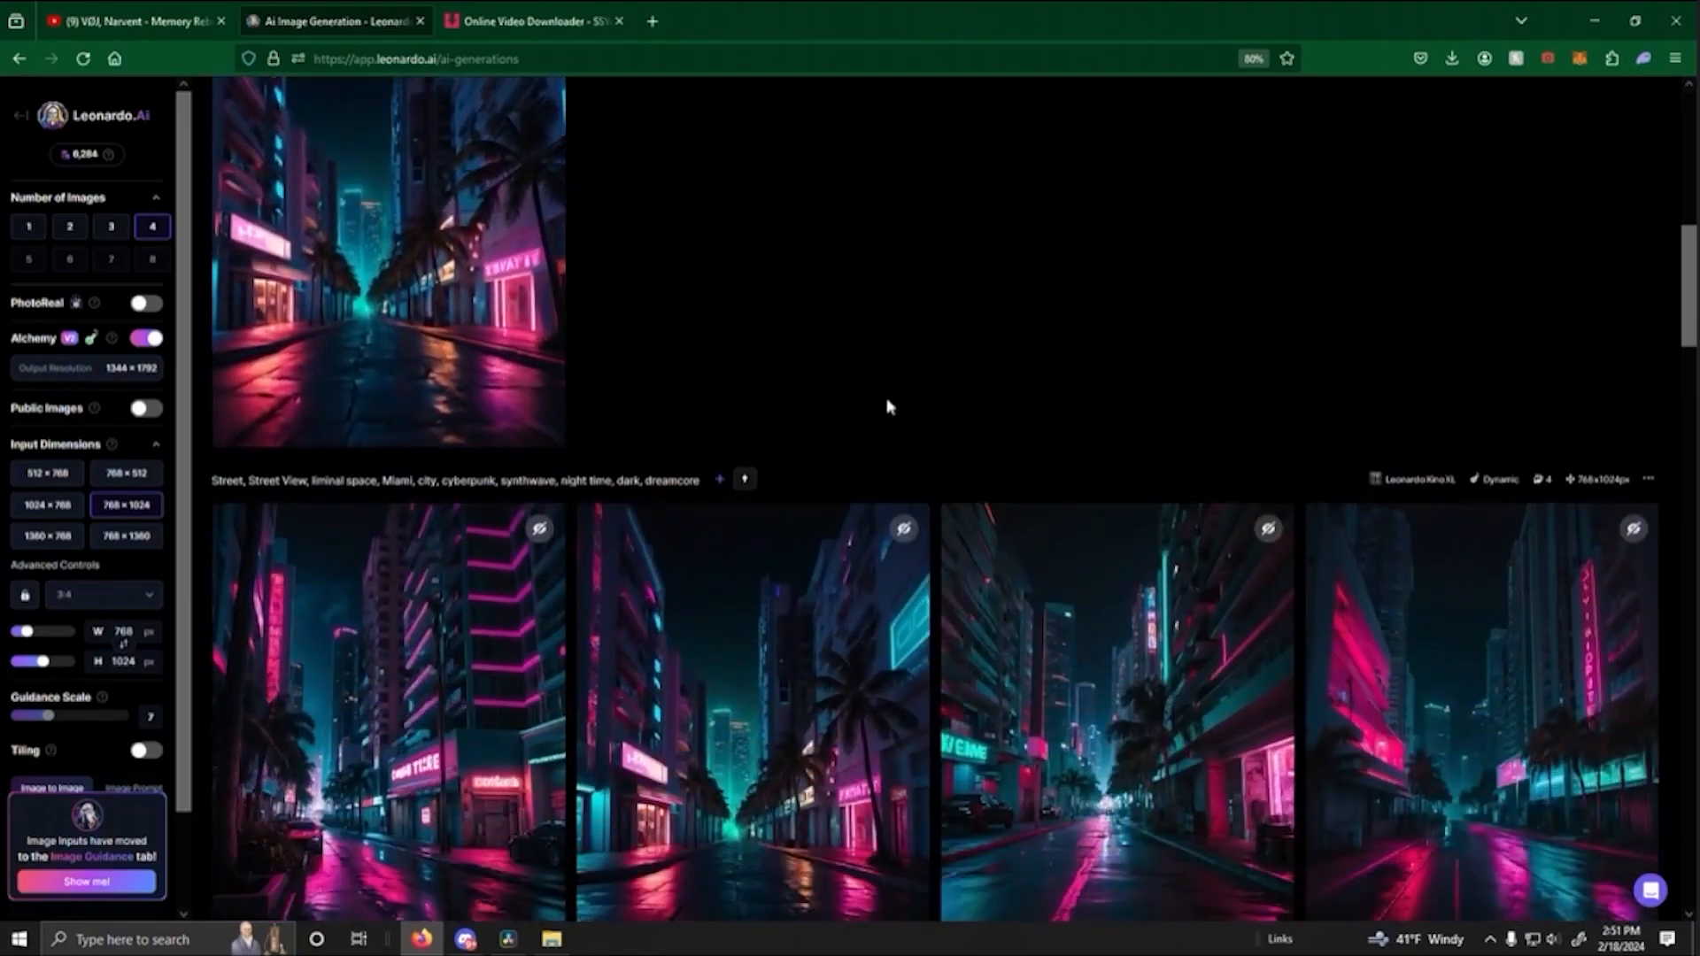
scroll(890, 425, "up", 4)
scroll(893, 442, "up", 3)
scroll(848, 466, "down", 3)
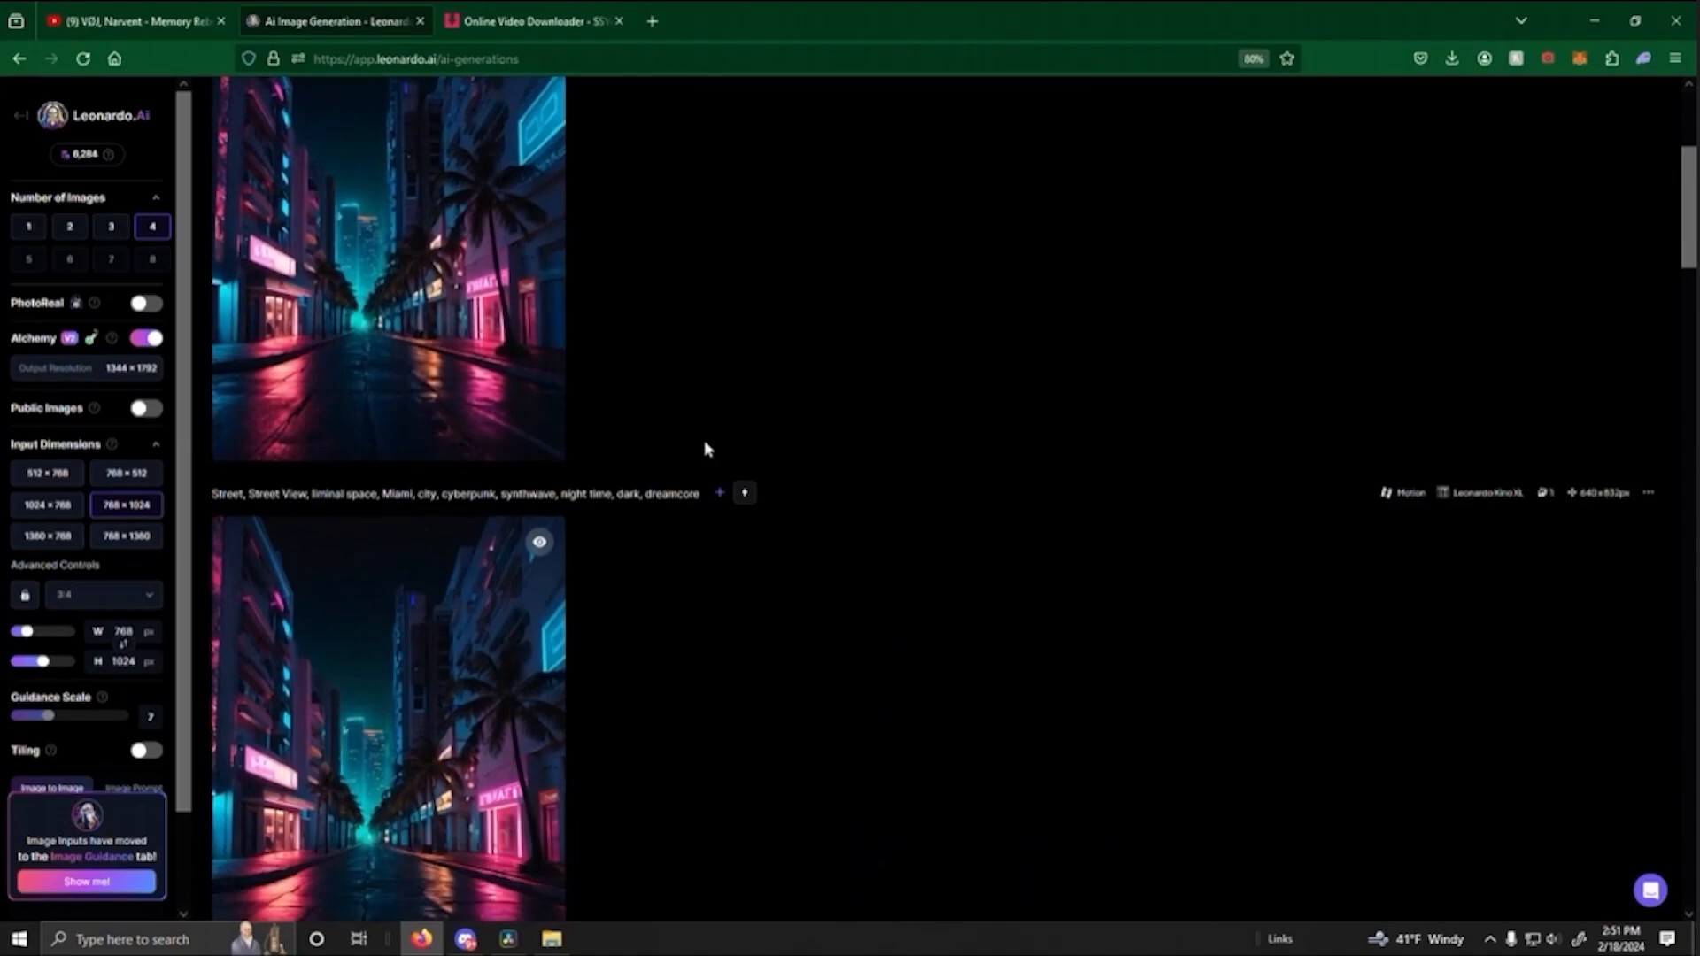
scroll(816, 480, "down", 7)
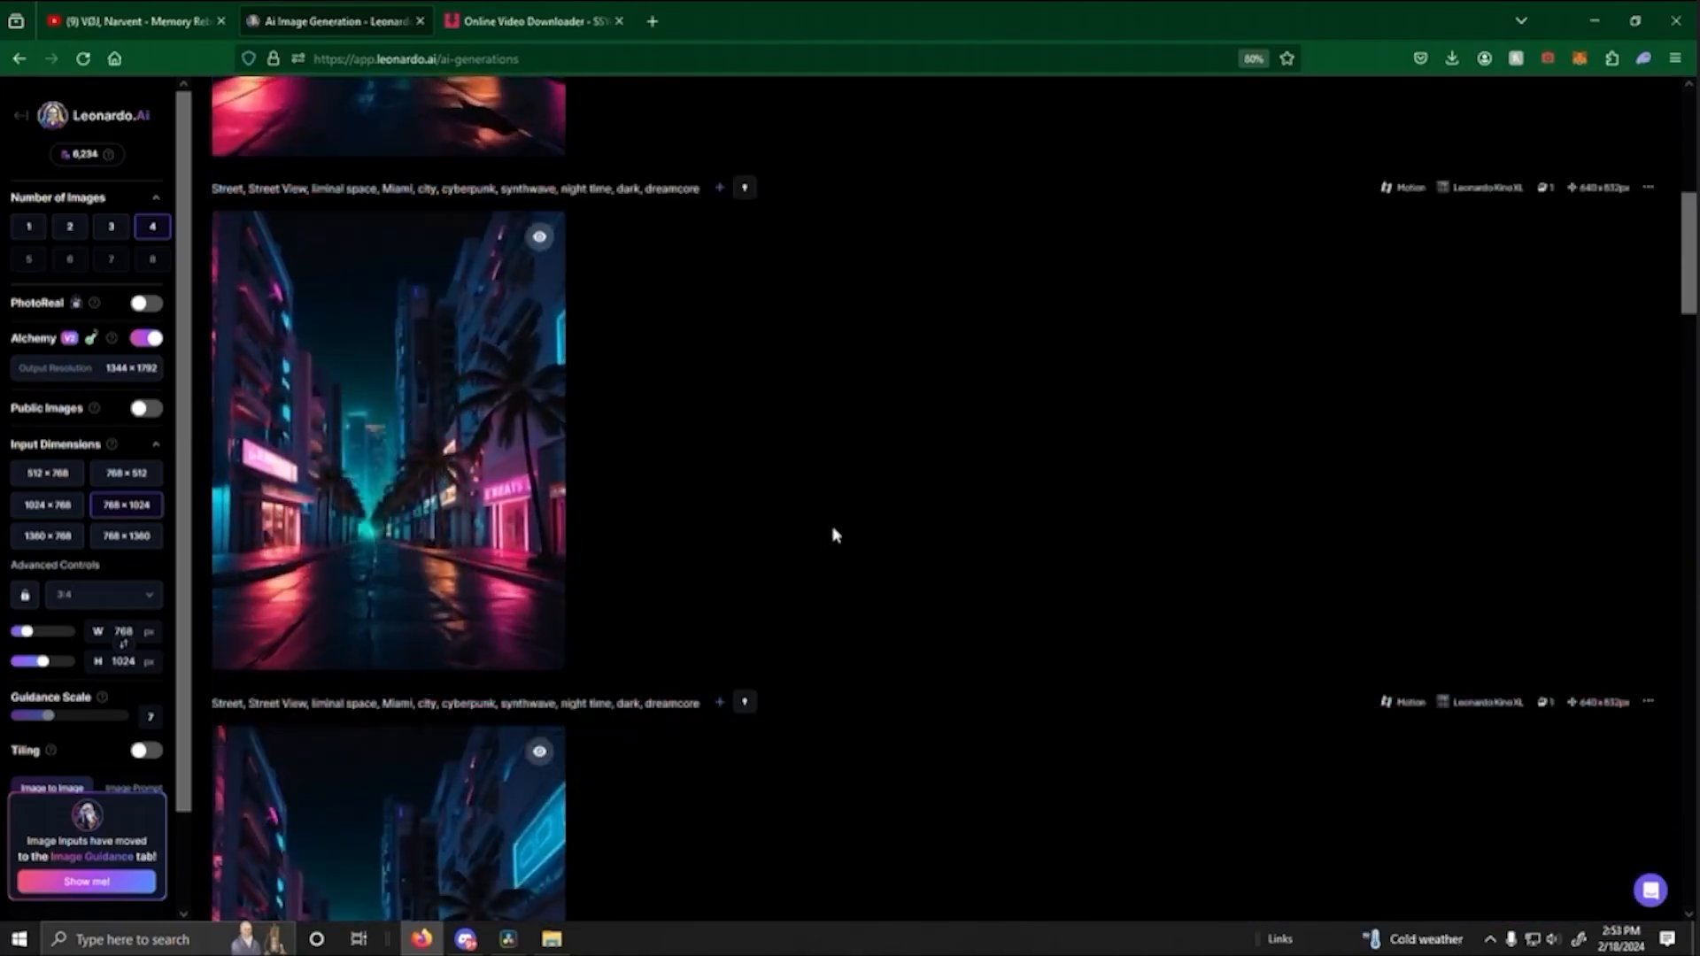
scroll(831, 534, "up", 3)
scroll(752, 608, "up", 3)
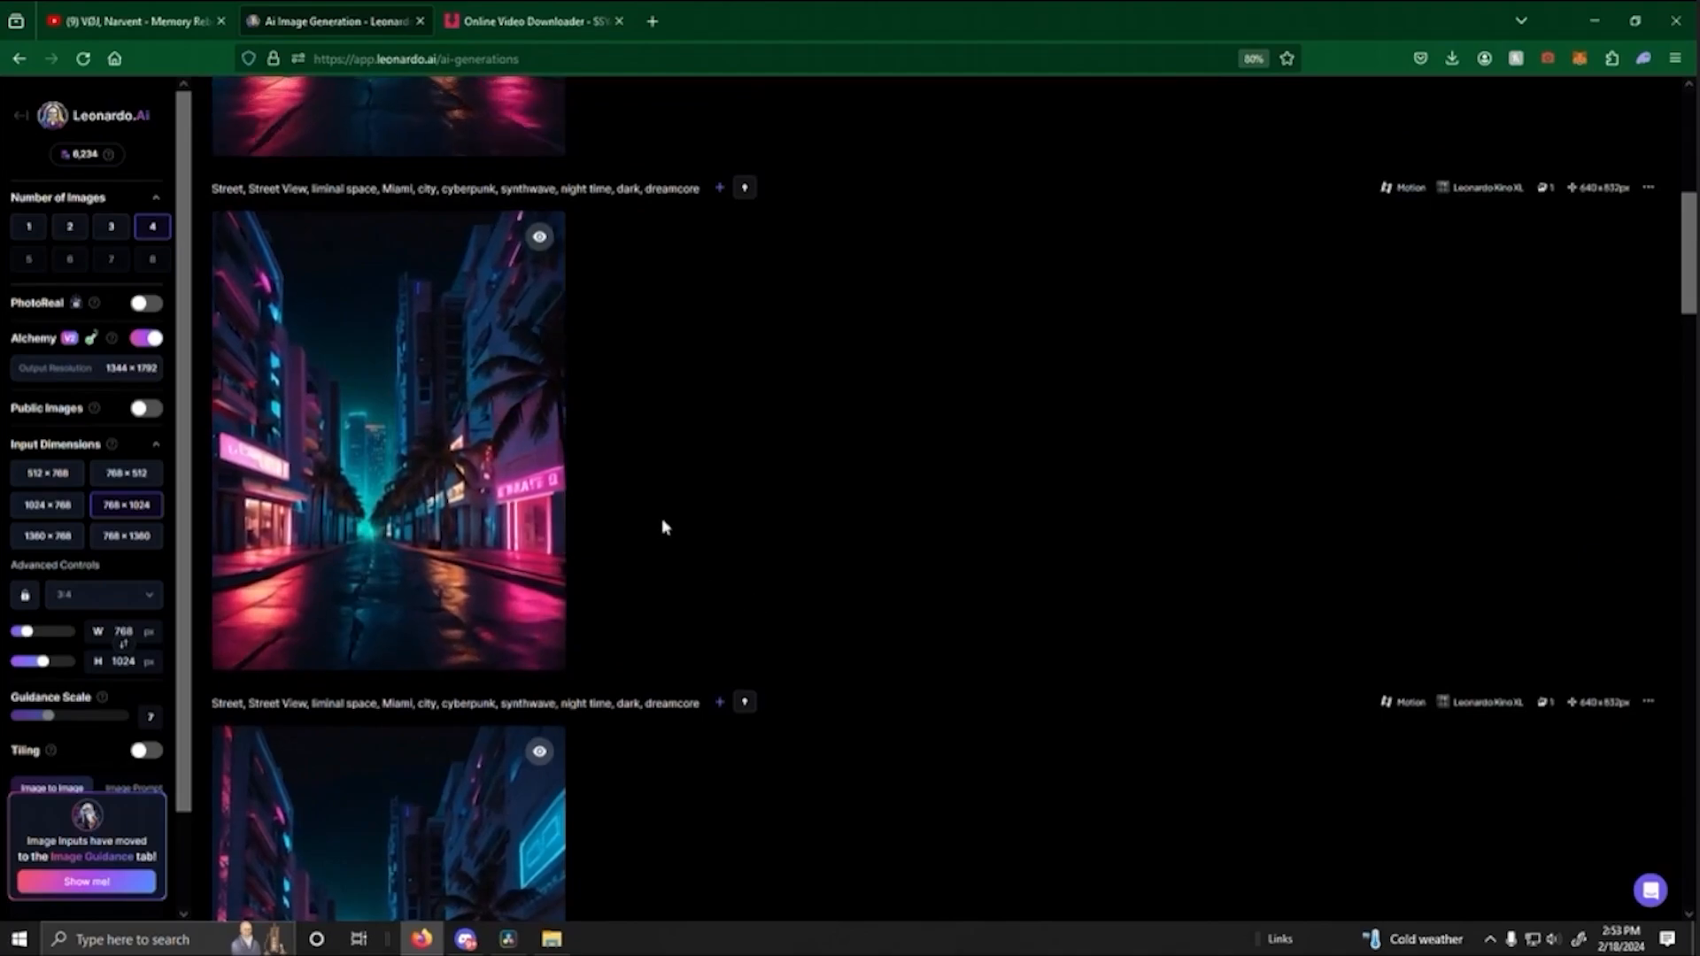
scroll(691, 501, "up", 2)
scroll(703, 498, "up", 1)
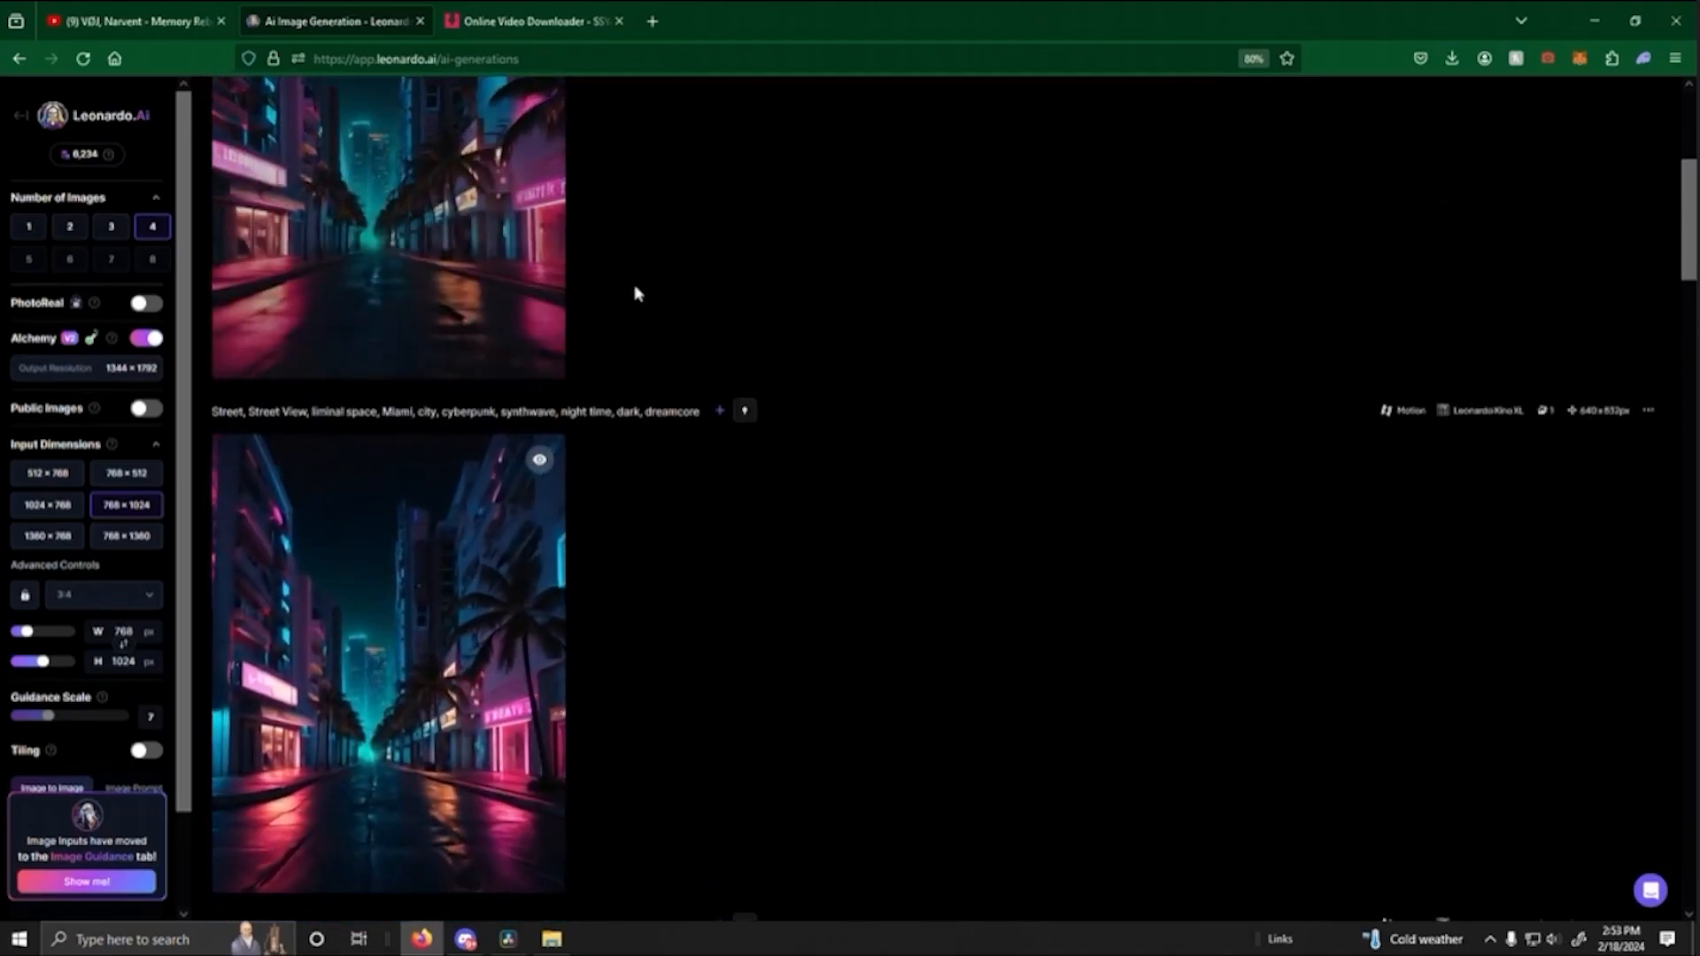
scroll(874, 440, "up", 2)
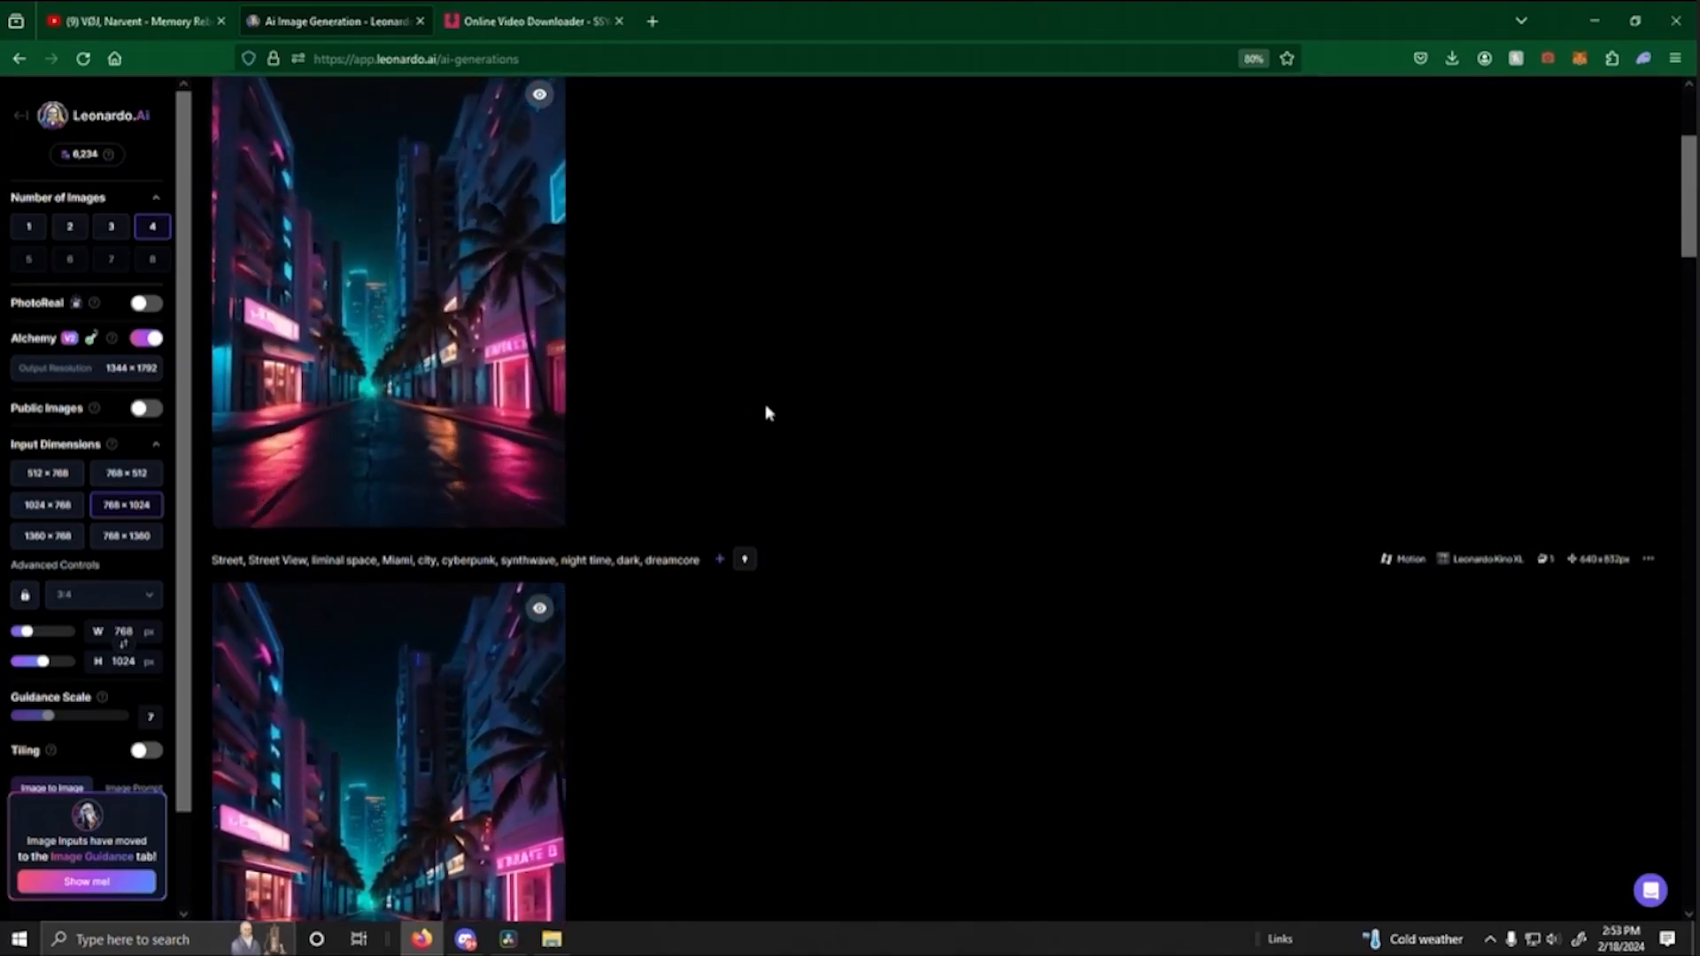
scroll(586, 510, "down", 2)
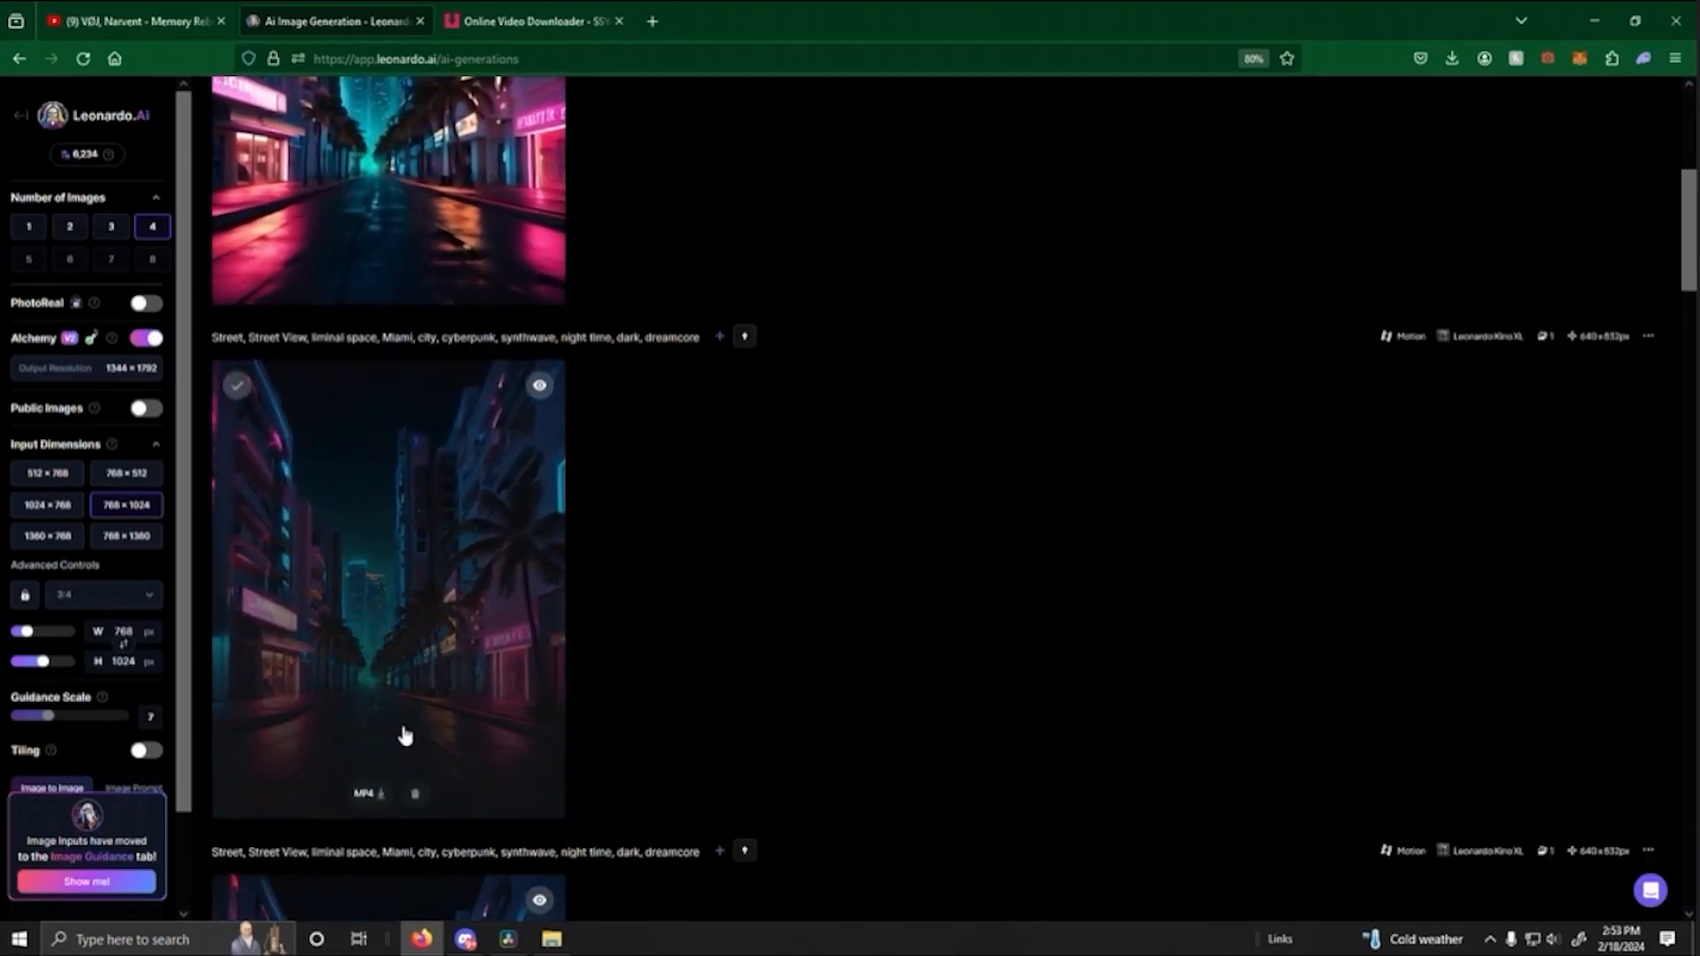
- Switch to DaVinci Resolve, place the street clip on Video 1 directly after the skyline clip, and play the sequence from the start
left_click(508, 939)
left_click(565, 944)
left_click_drag(1085, 337, 695, 684)
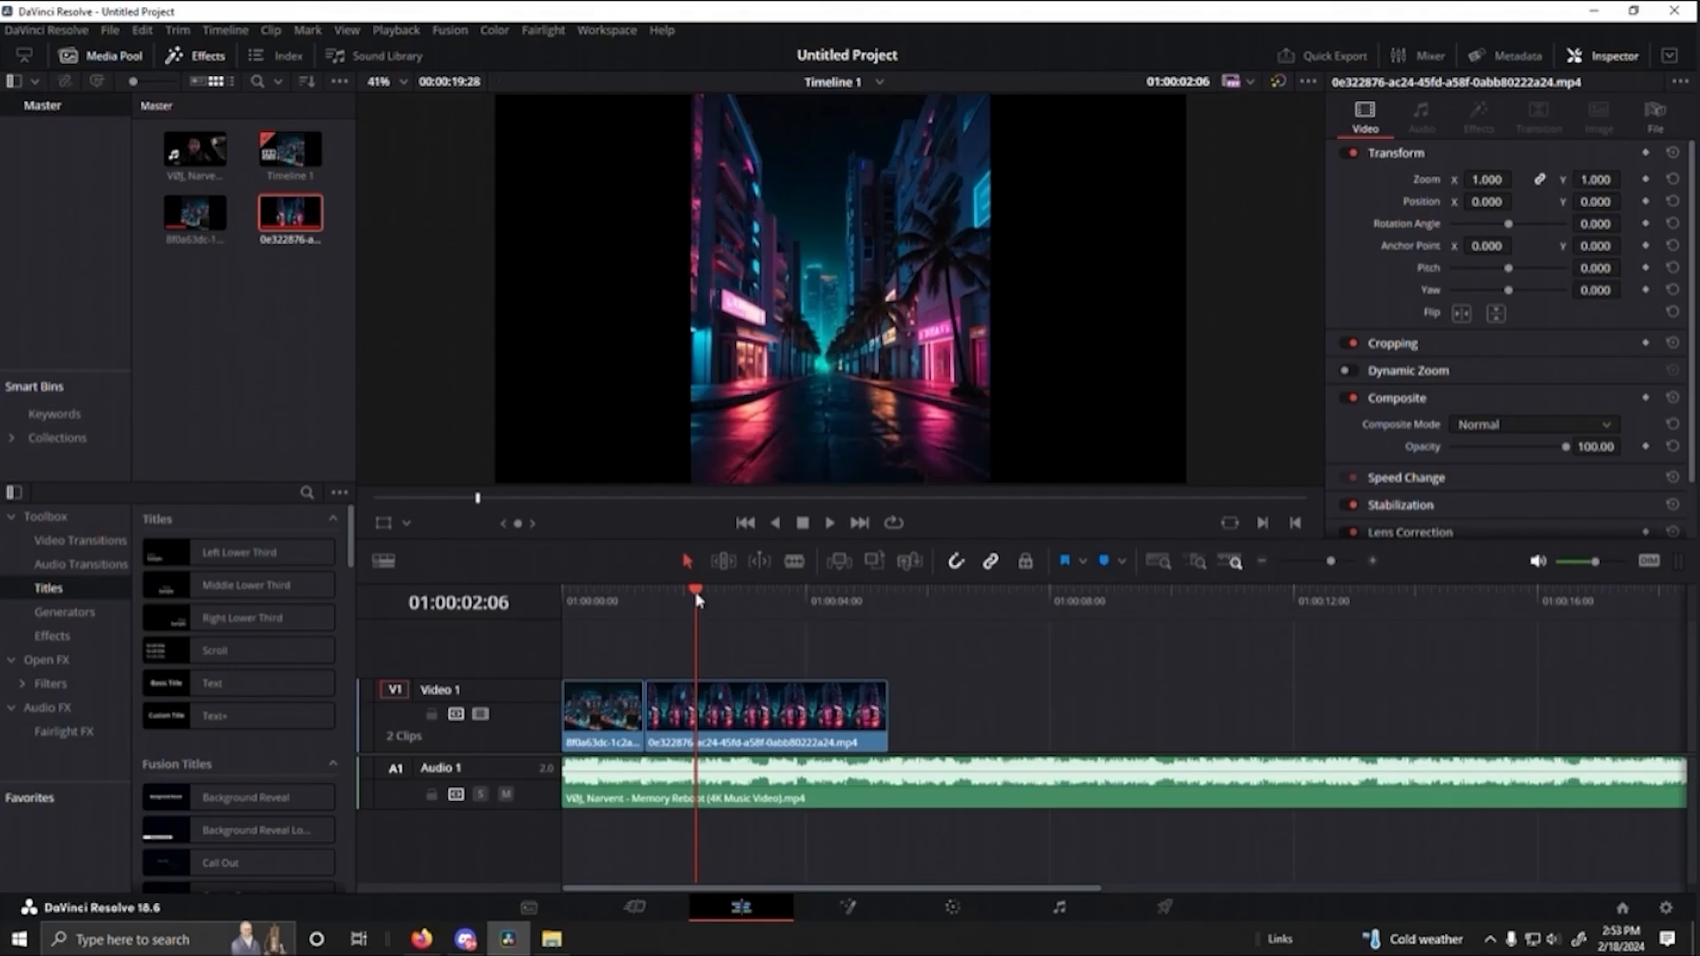
left_click_drag(698, 601, 566, 592)
key("space")
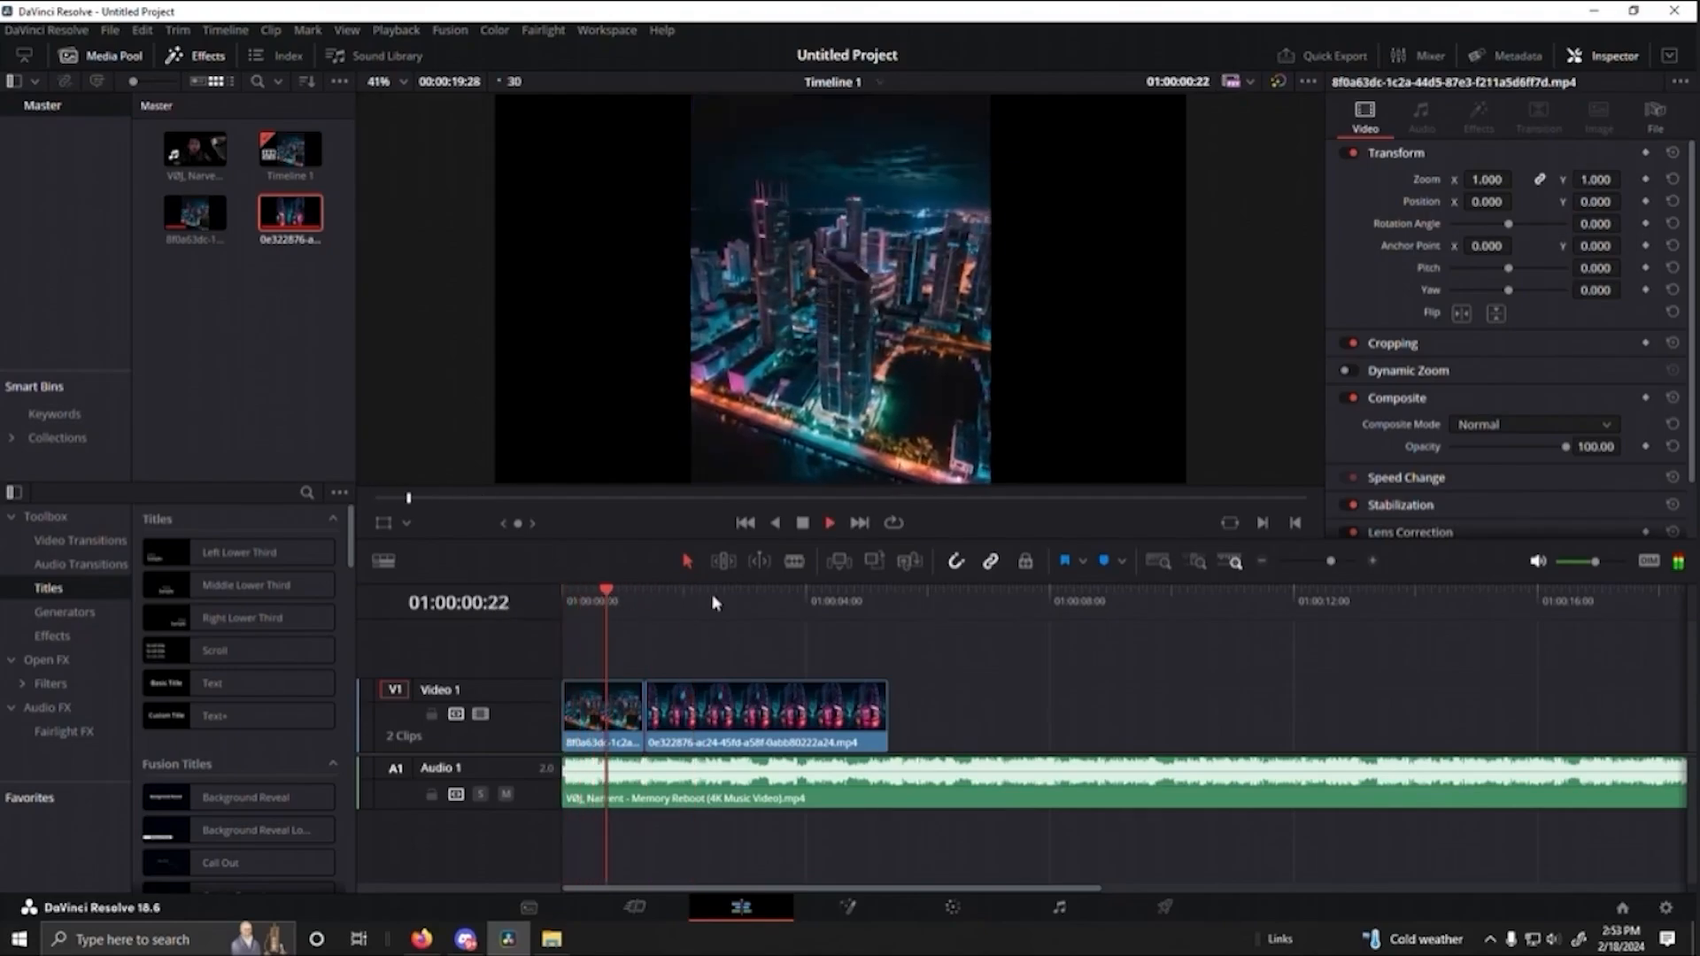
key("space")
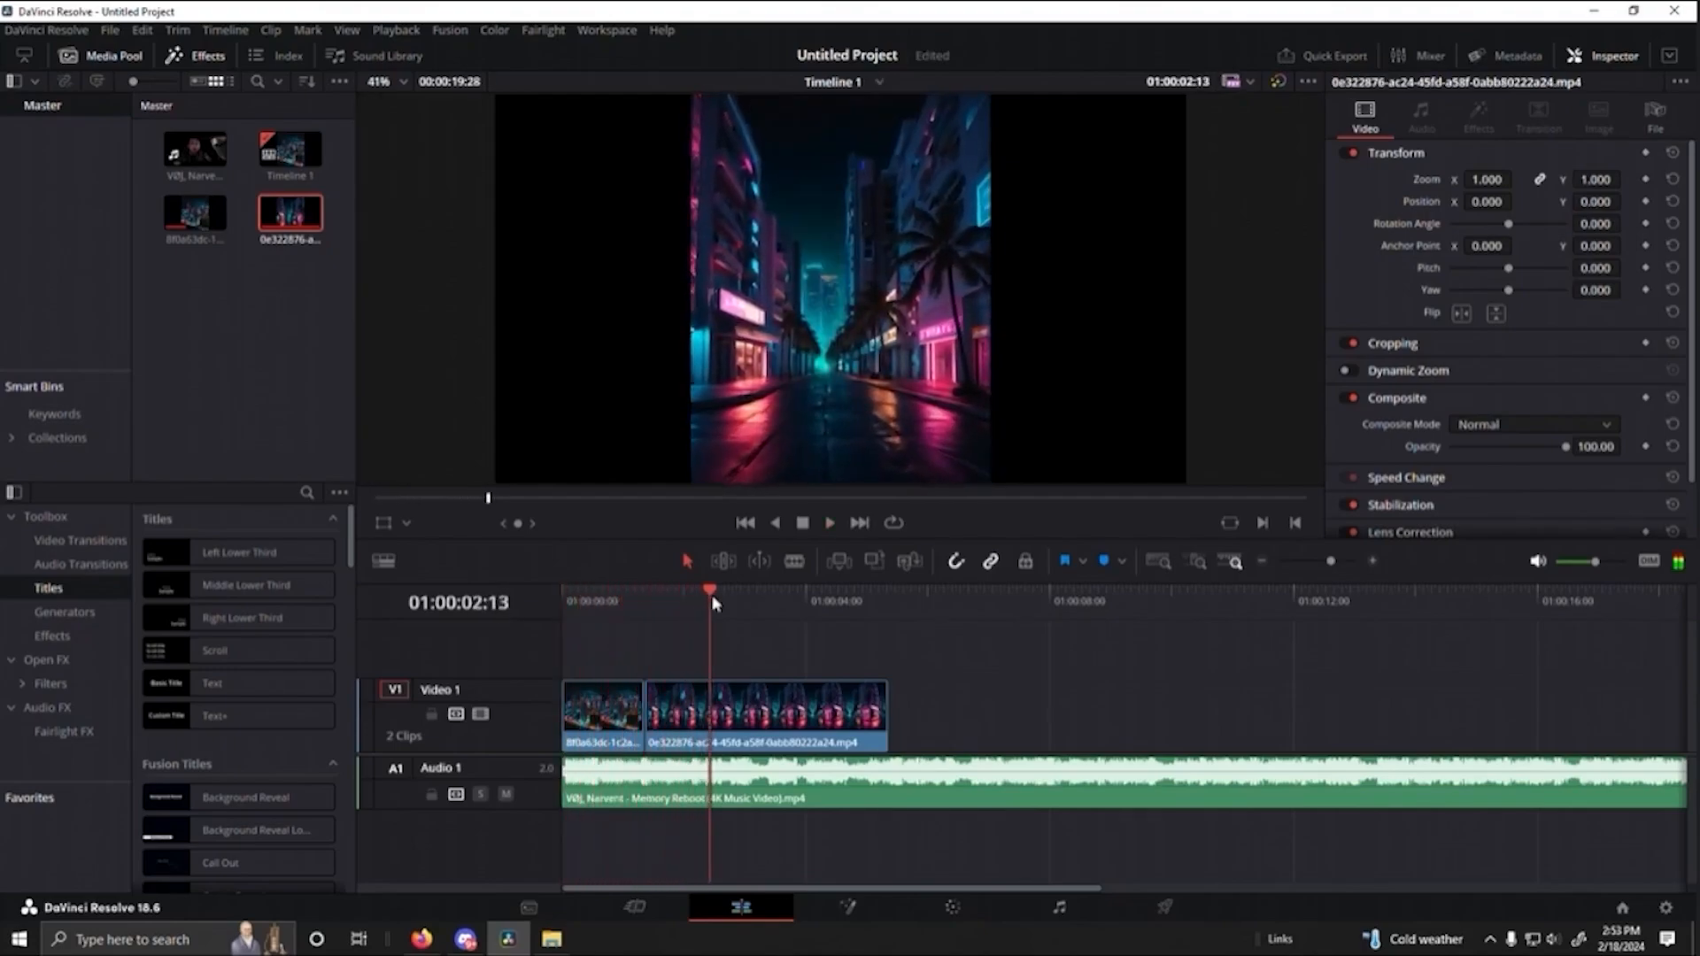
- Trim the street clip's end back to about 01:00:02:06 and replay the timeline from the start
left_click_drag(885, 708, 698, 704)
key("Home")
key("space")
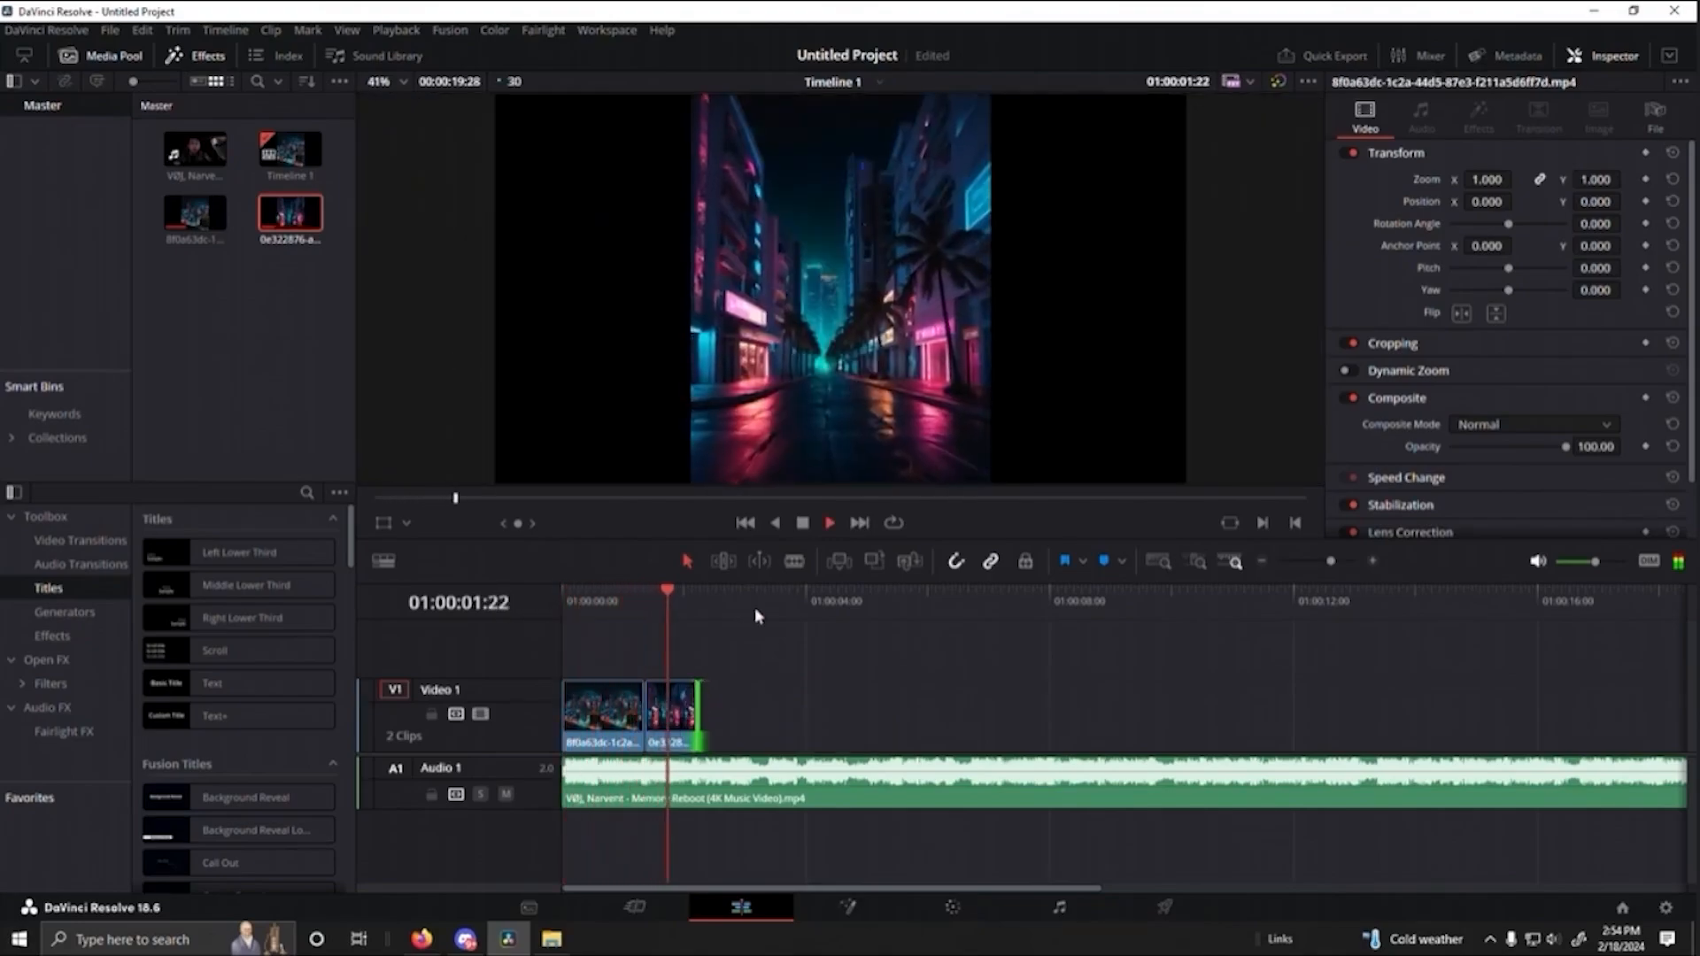
key("space")
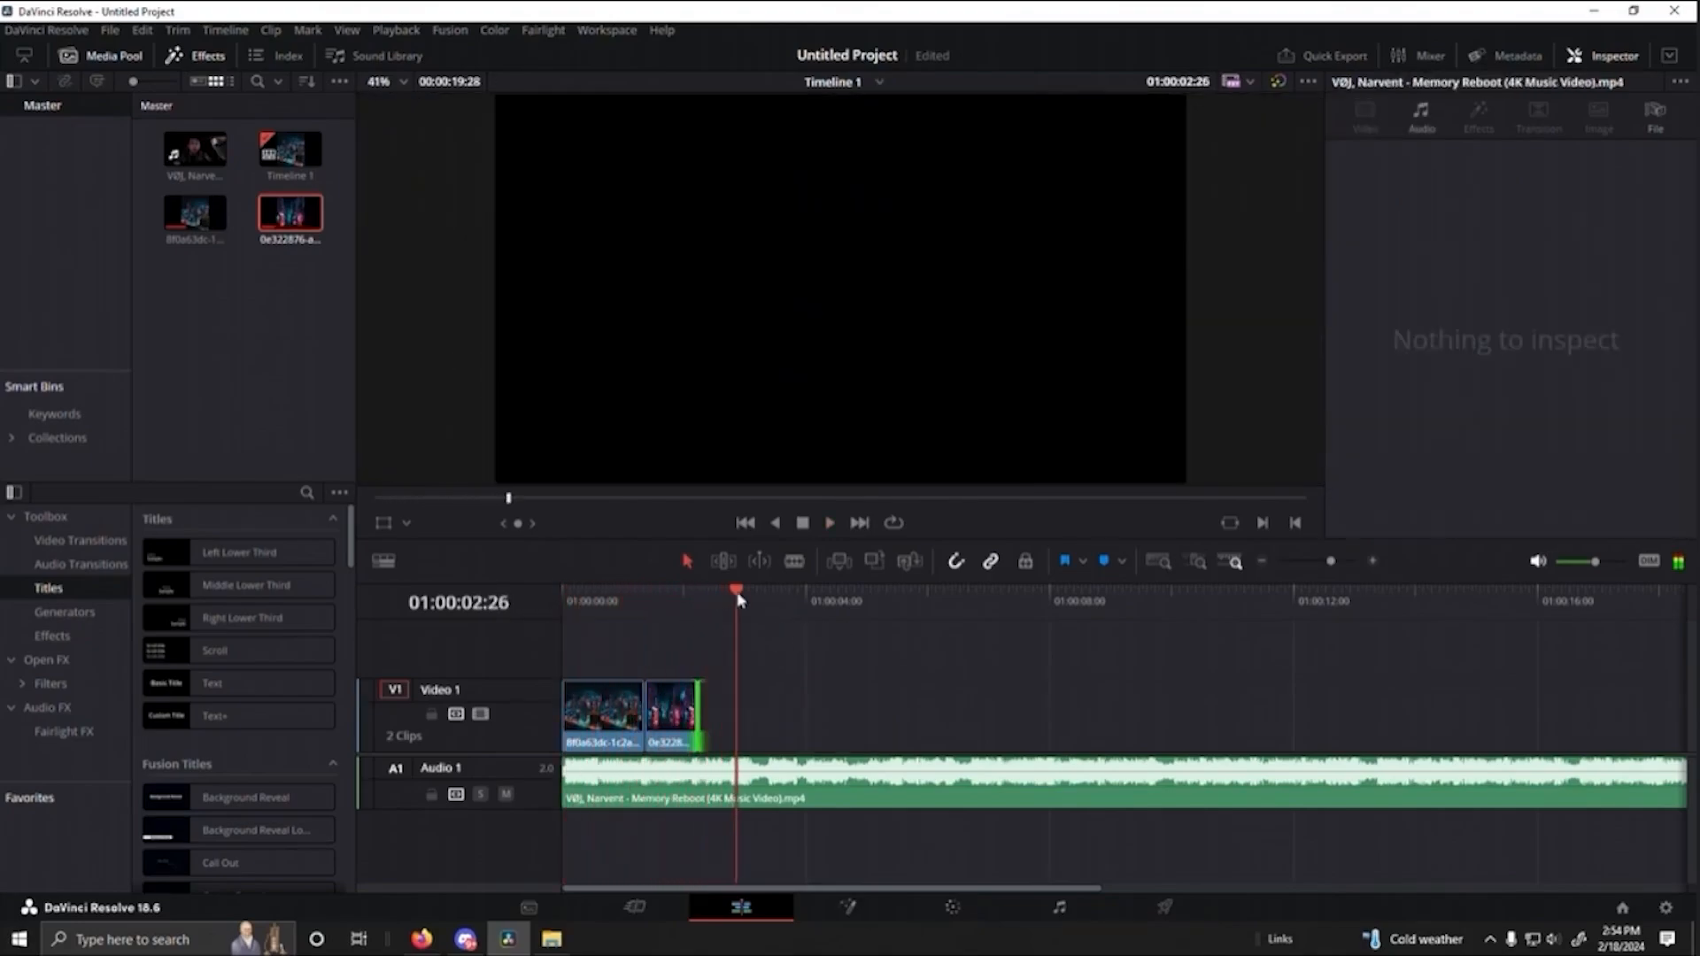
- Replay both clips from the start, and again from the cut at 01:00:01:11, to check them against the beat
left_click_drag(740, 601, 541, 609)
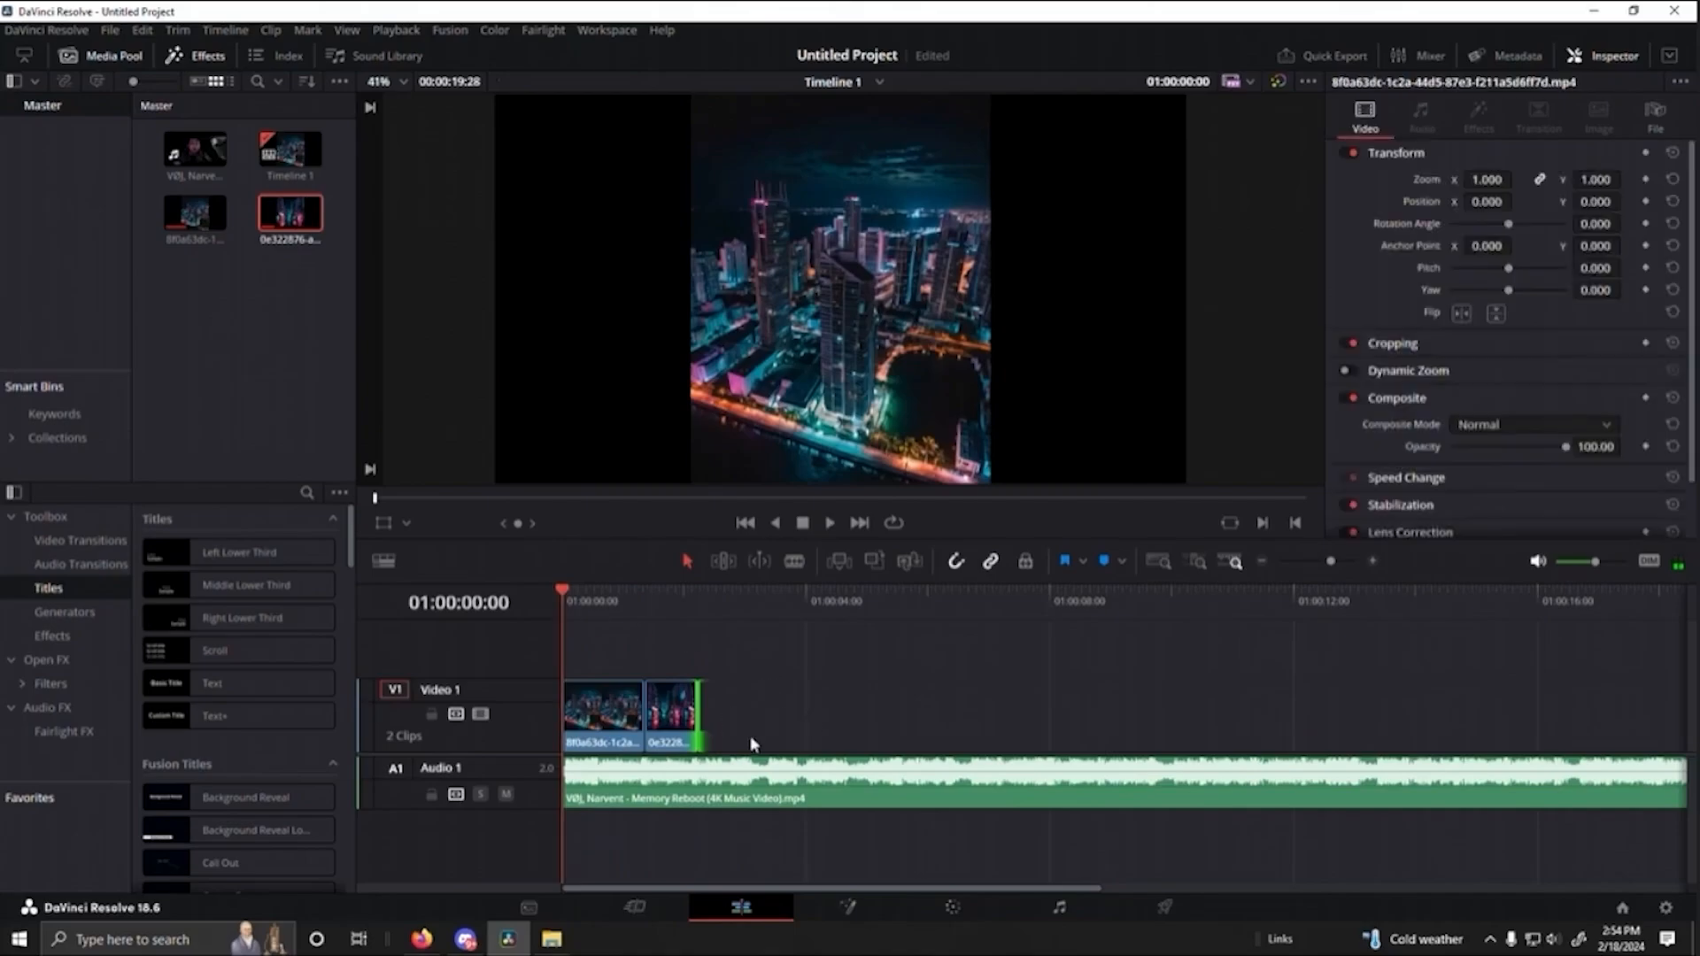
key("space")
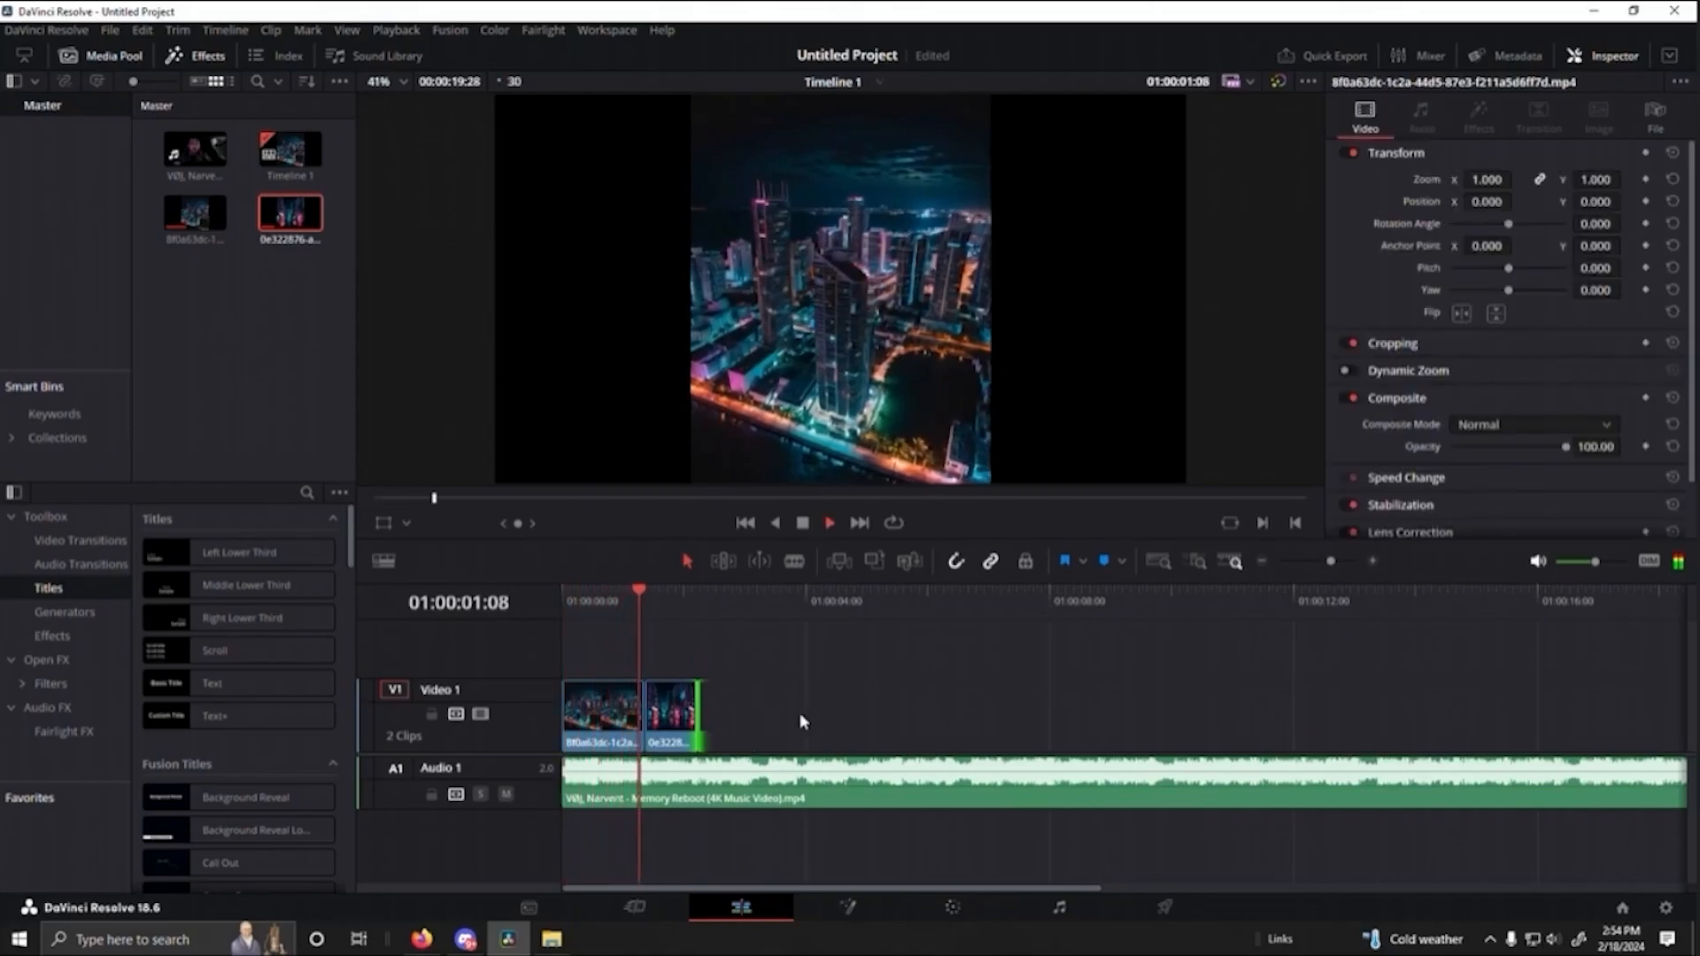
key("space")
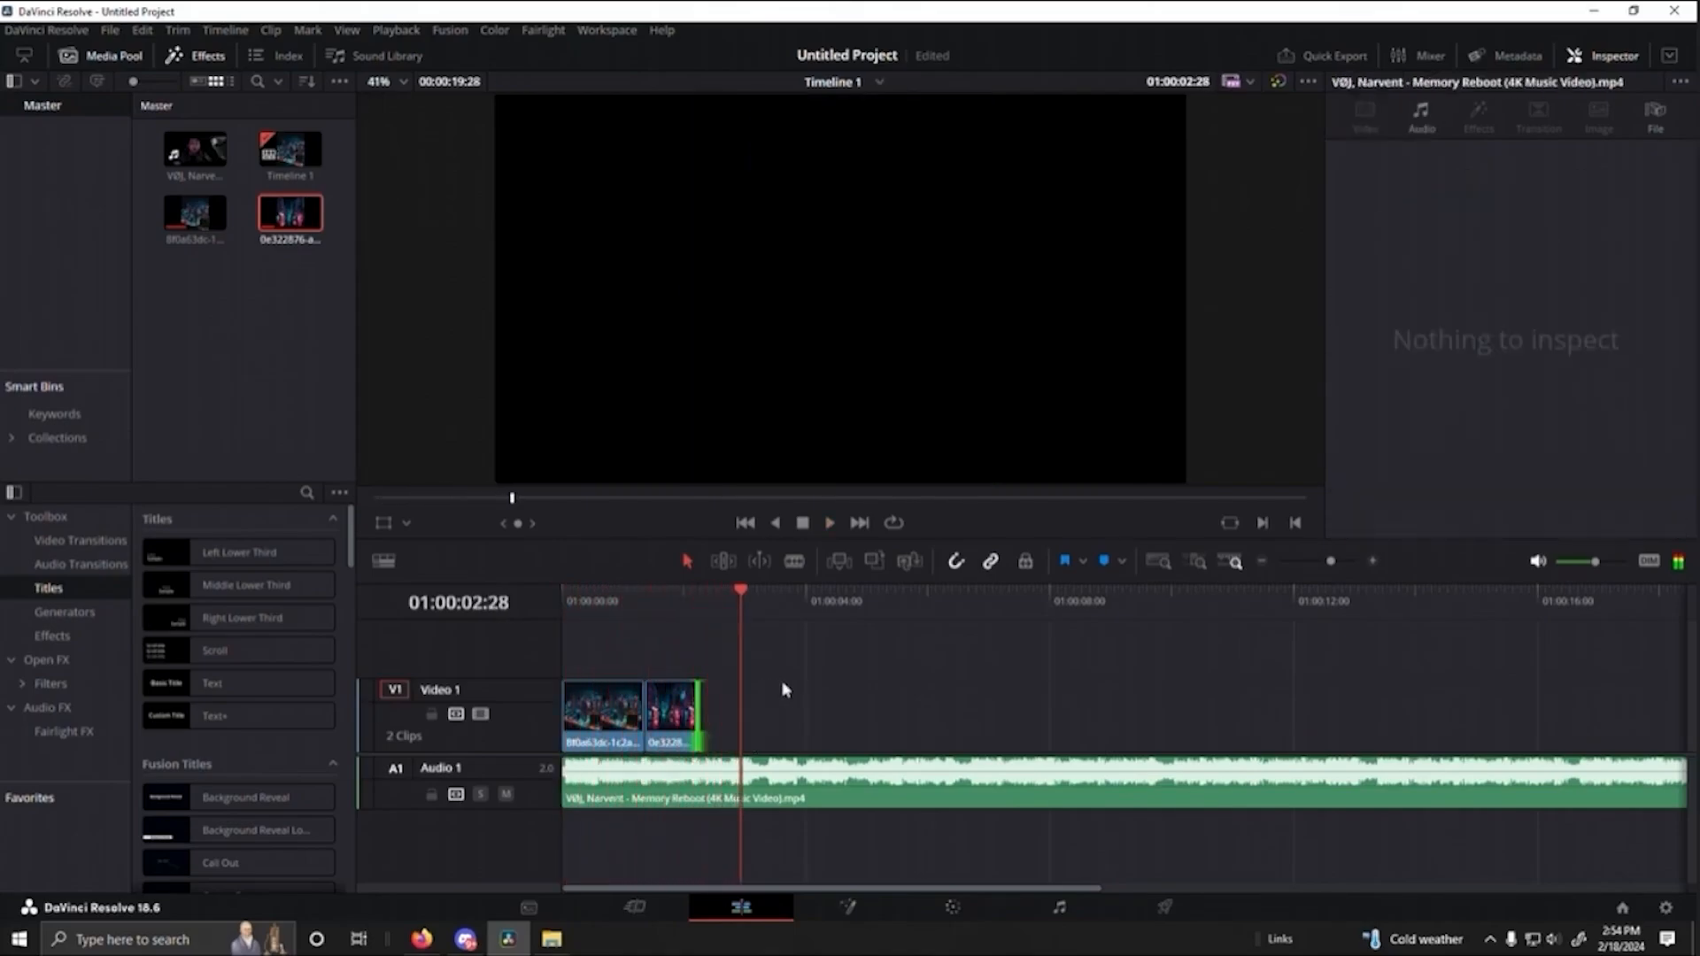
left_click_drag(744, 594, 651, 605)
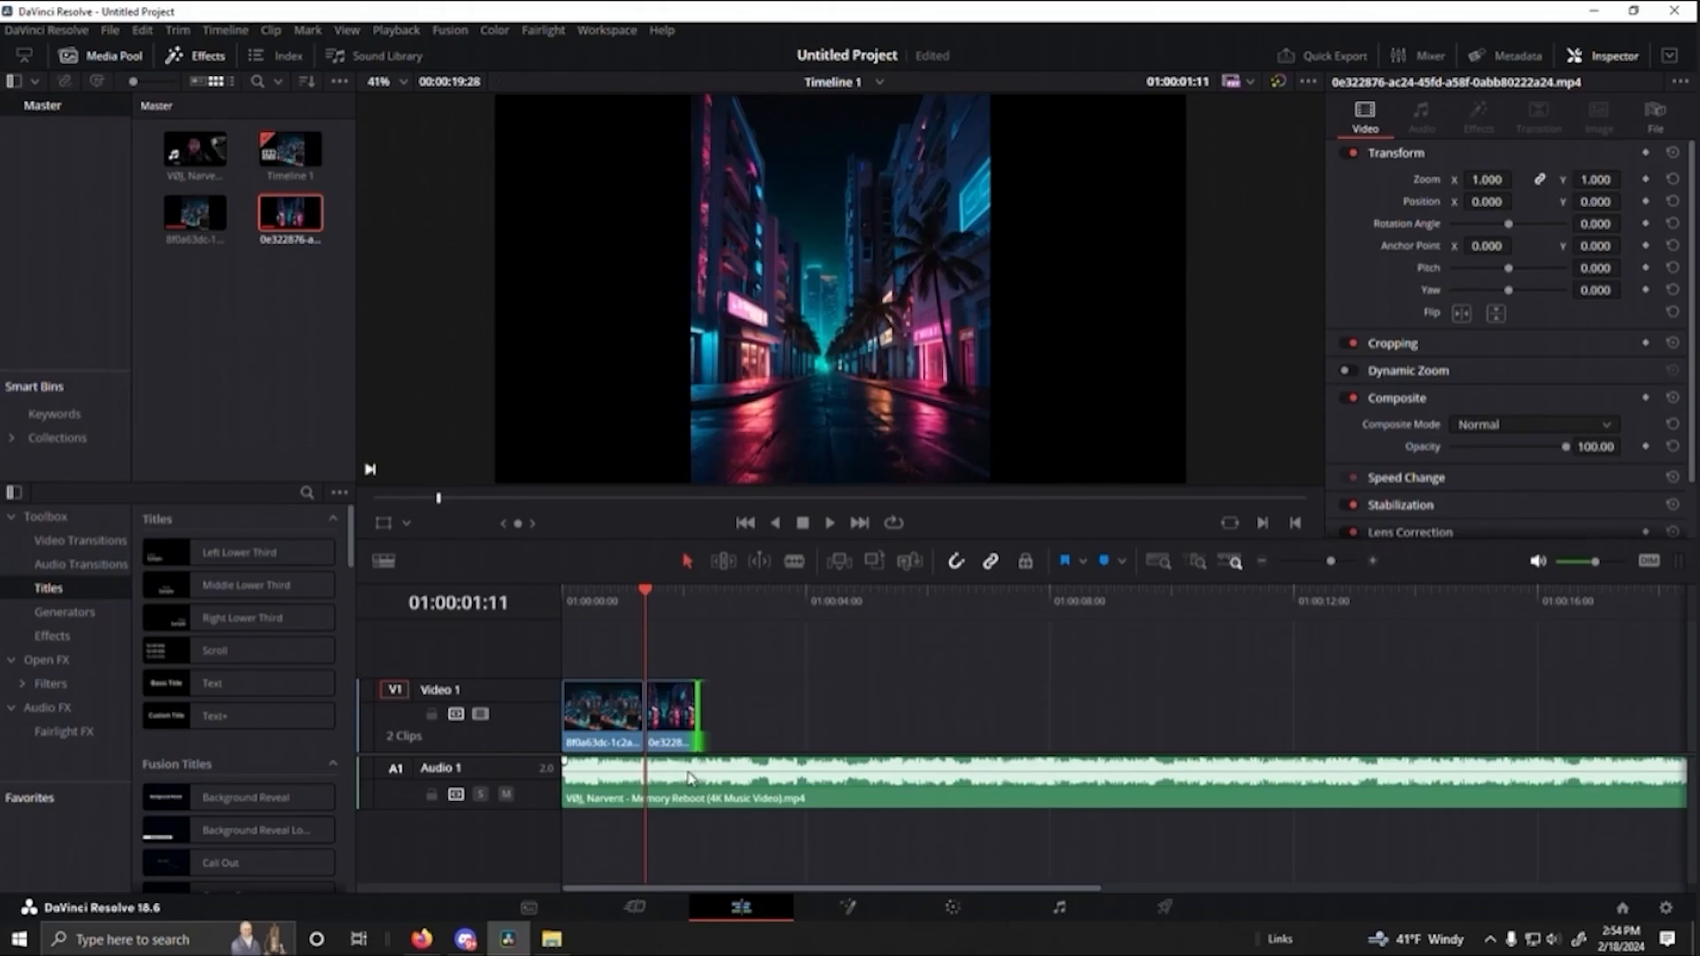
key("space")
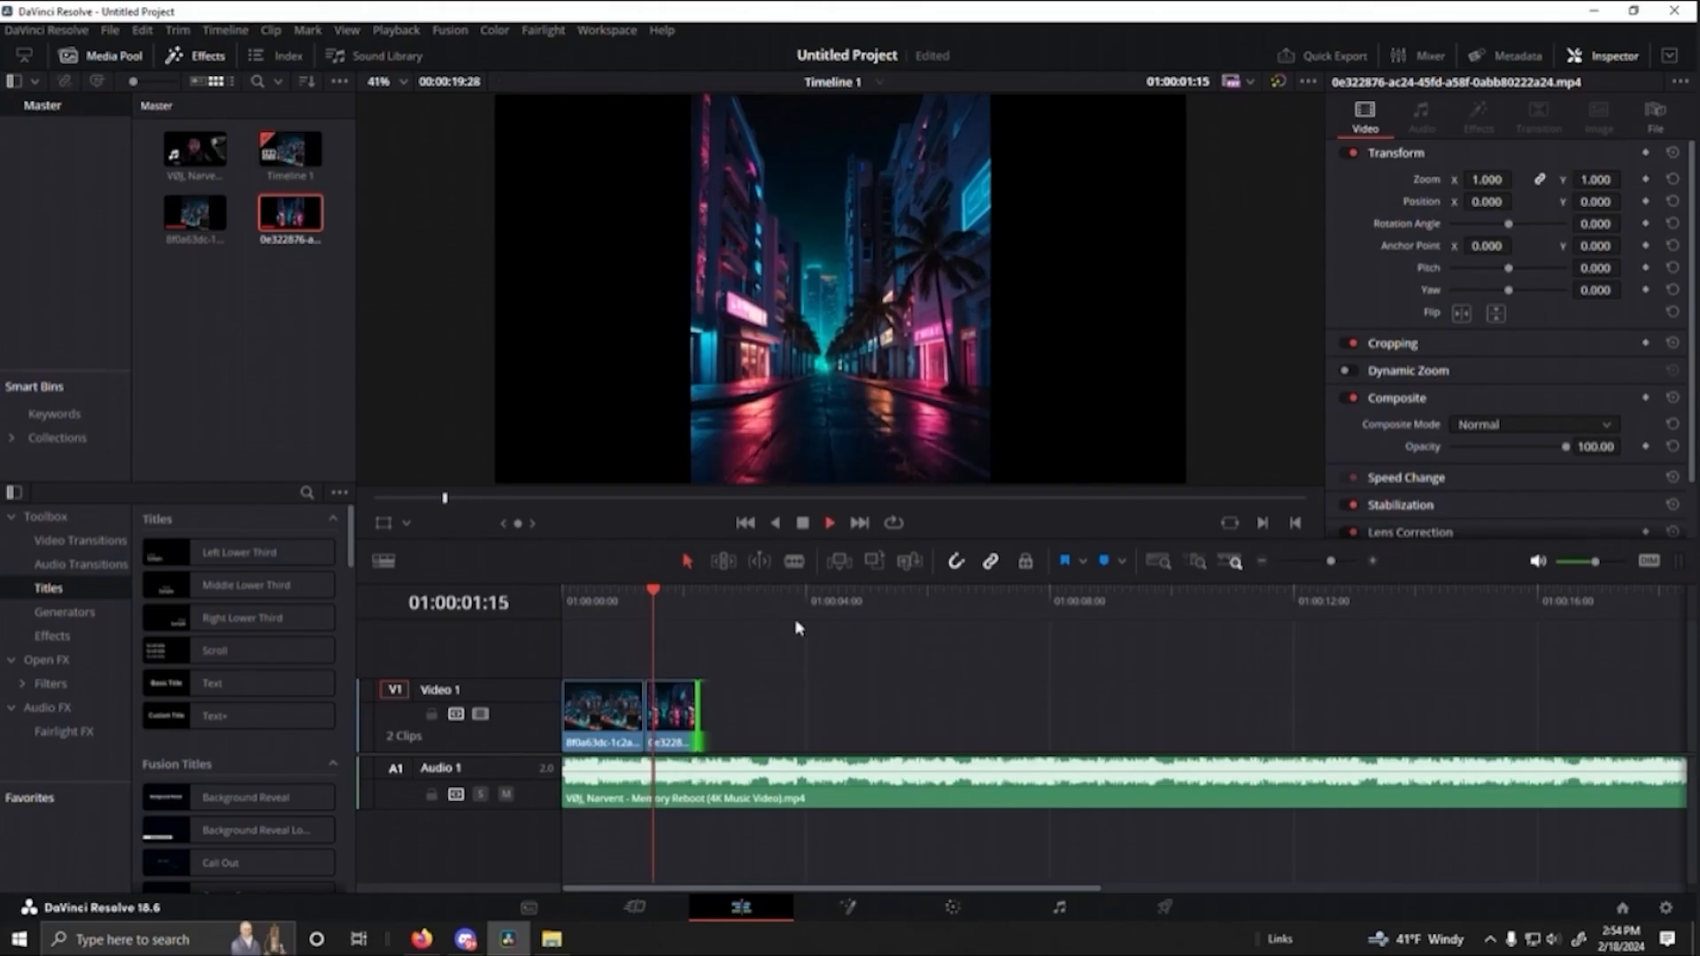
key("space")
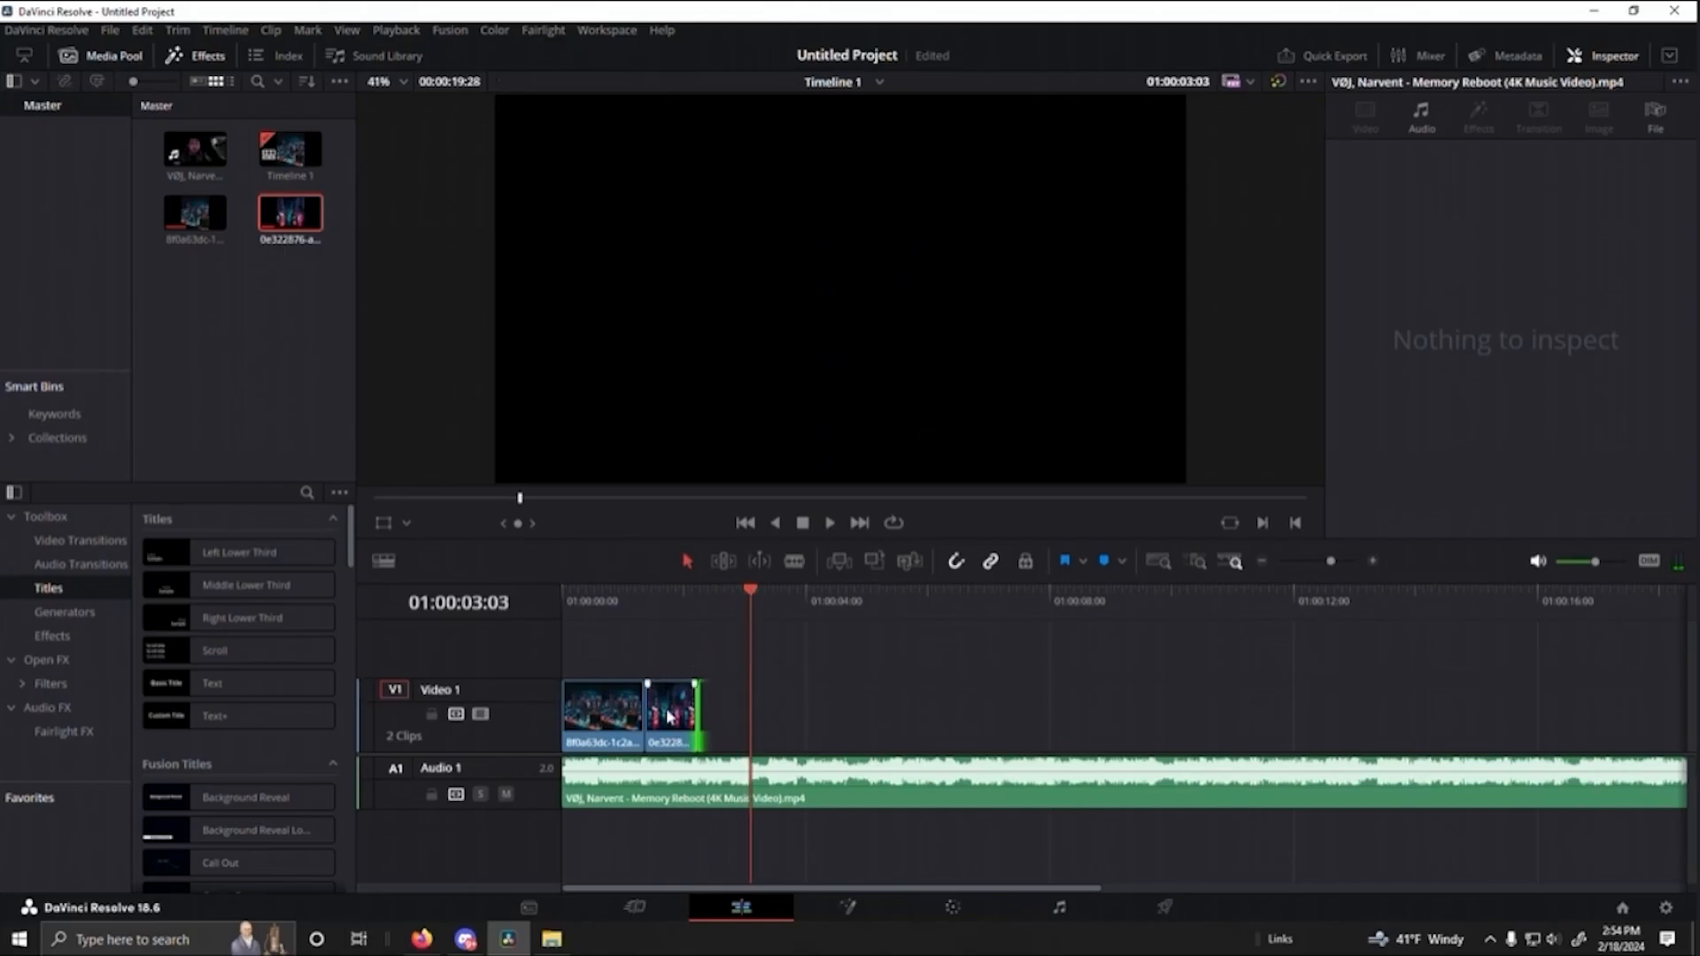
- Switch to Leonardo.Ai and generate a motion video from the storefront image with the orange MIAMI sign, using a motion strength of 2
left_click(421, 939)
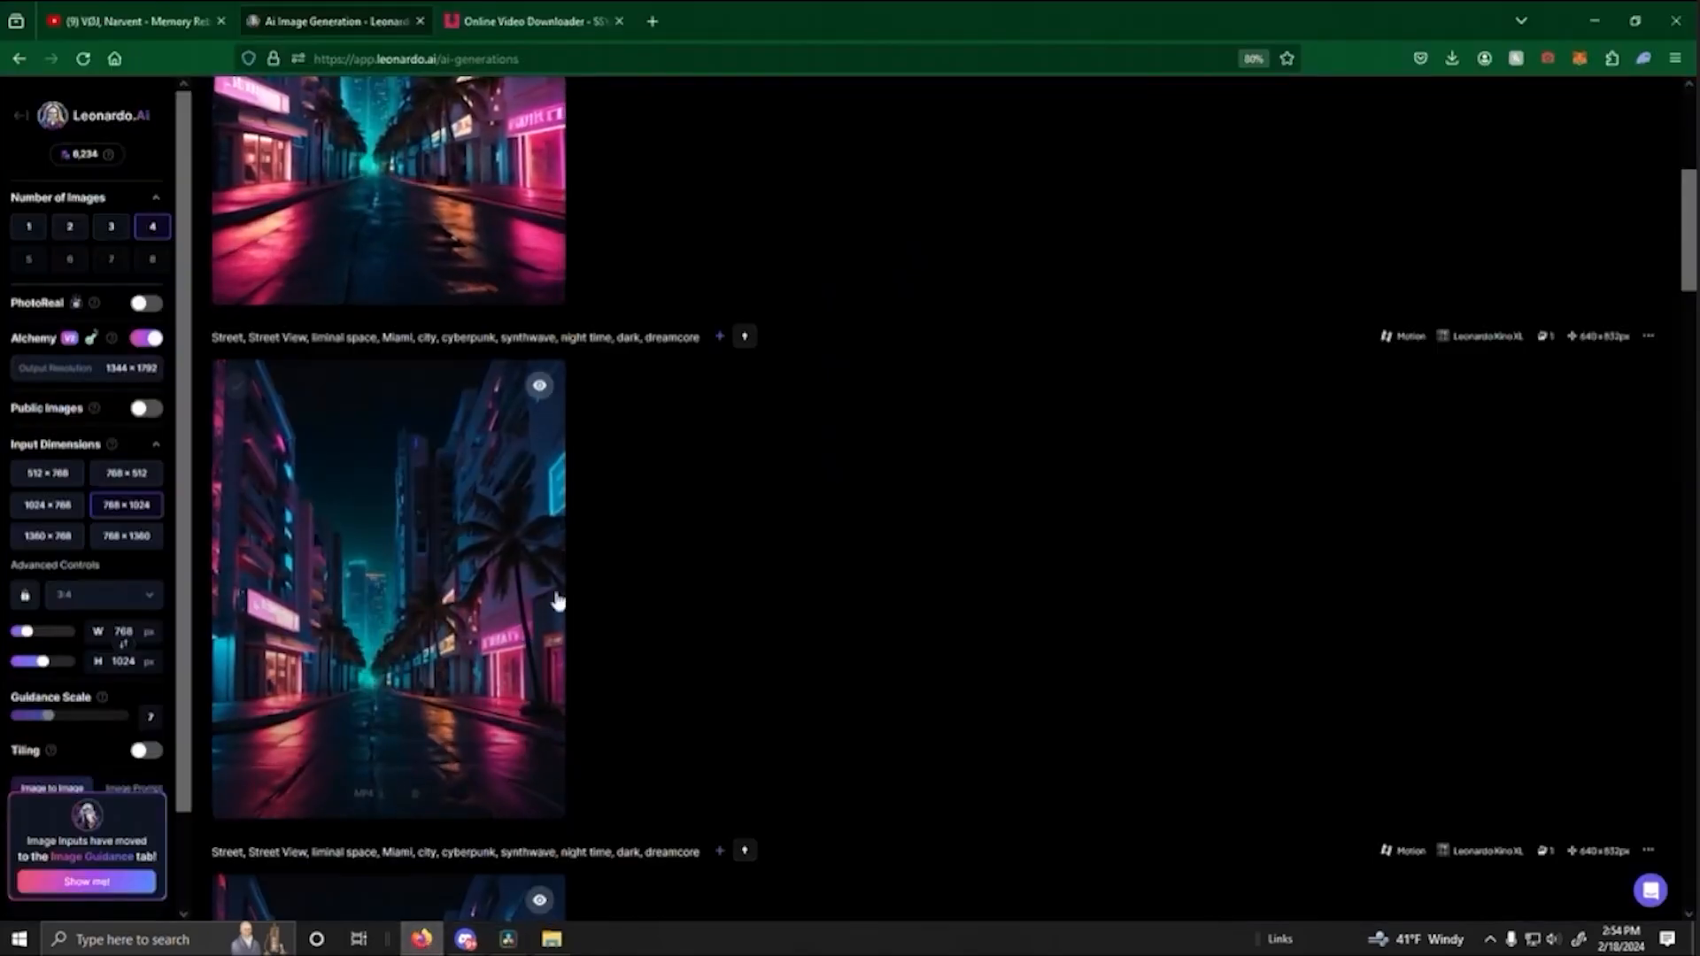
scroll(858, 534, "up", 10)
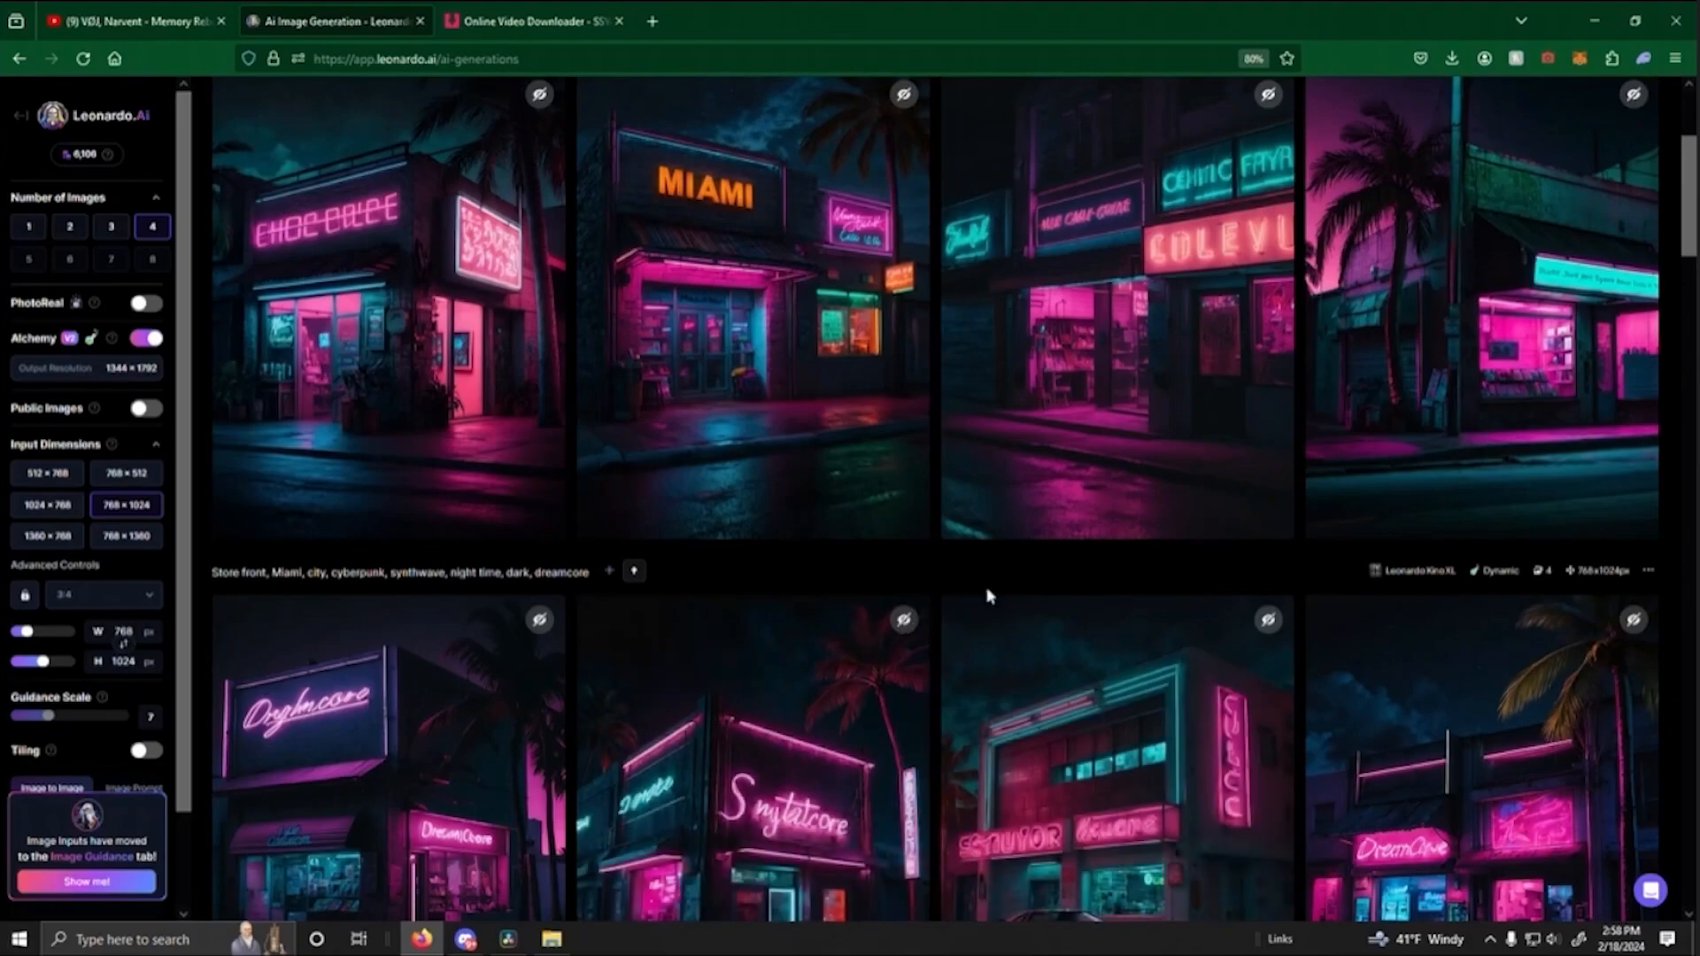
scroll(946, 367, "down", 3)
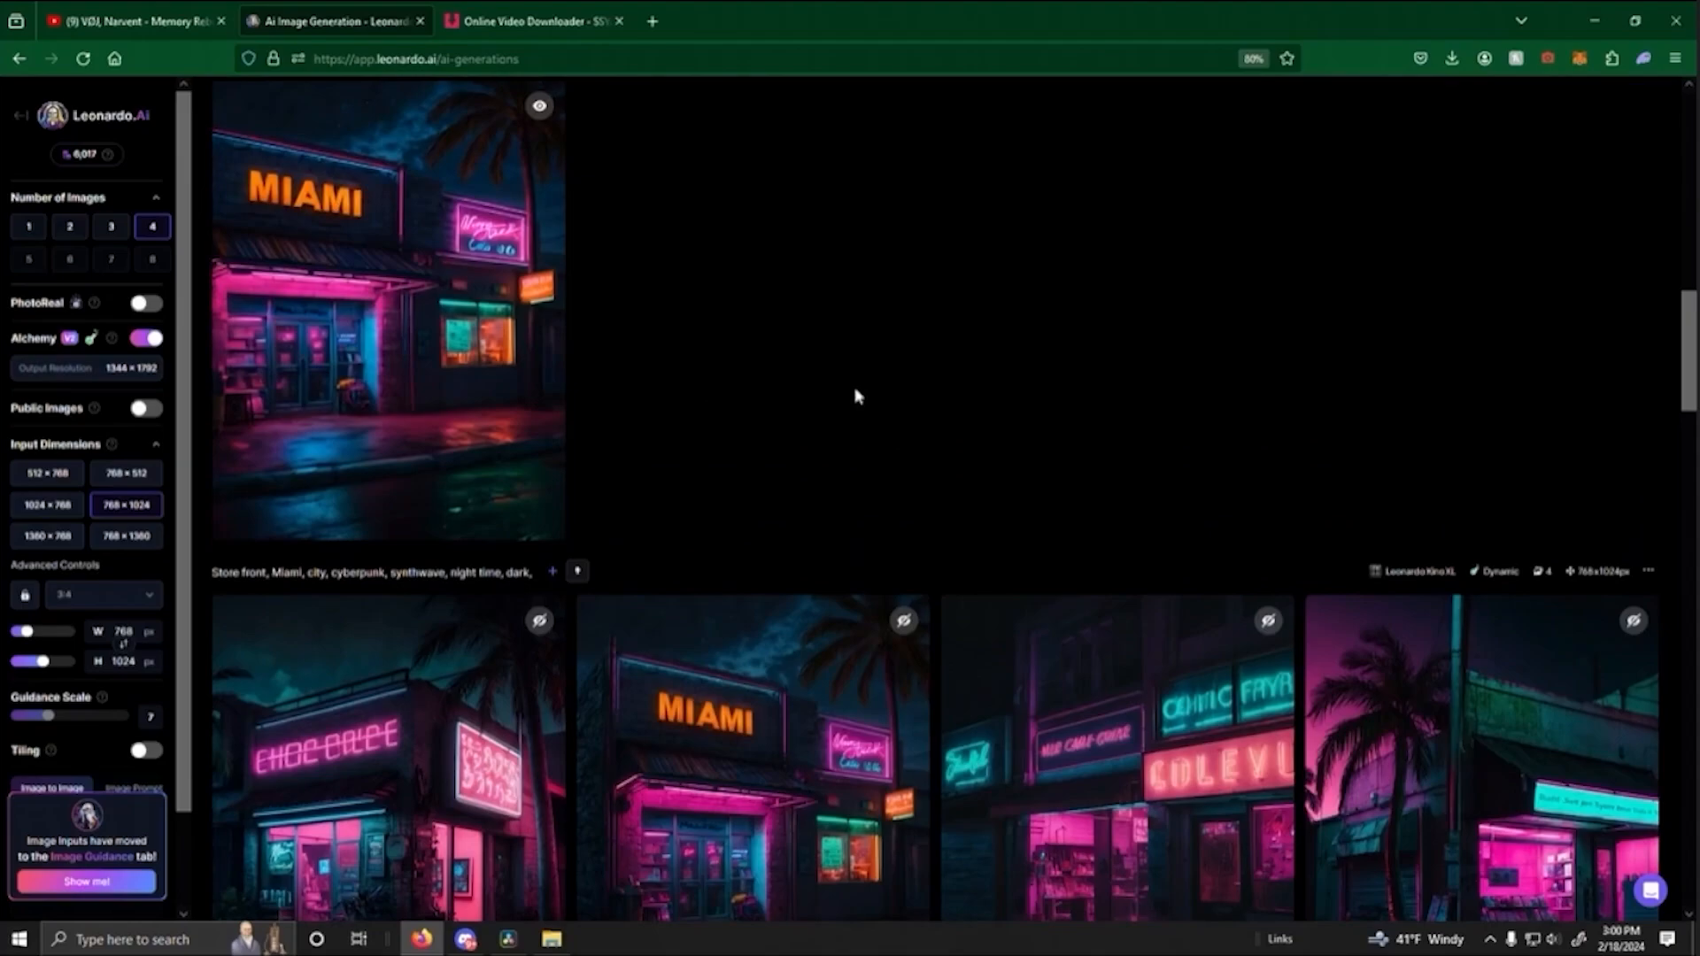
scroll(911, 328, "down", 3)
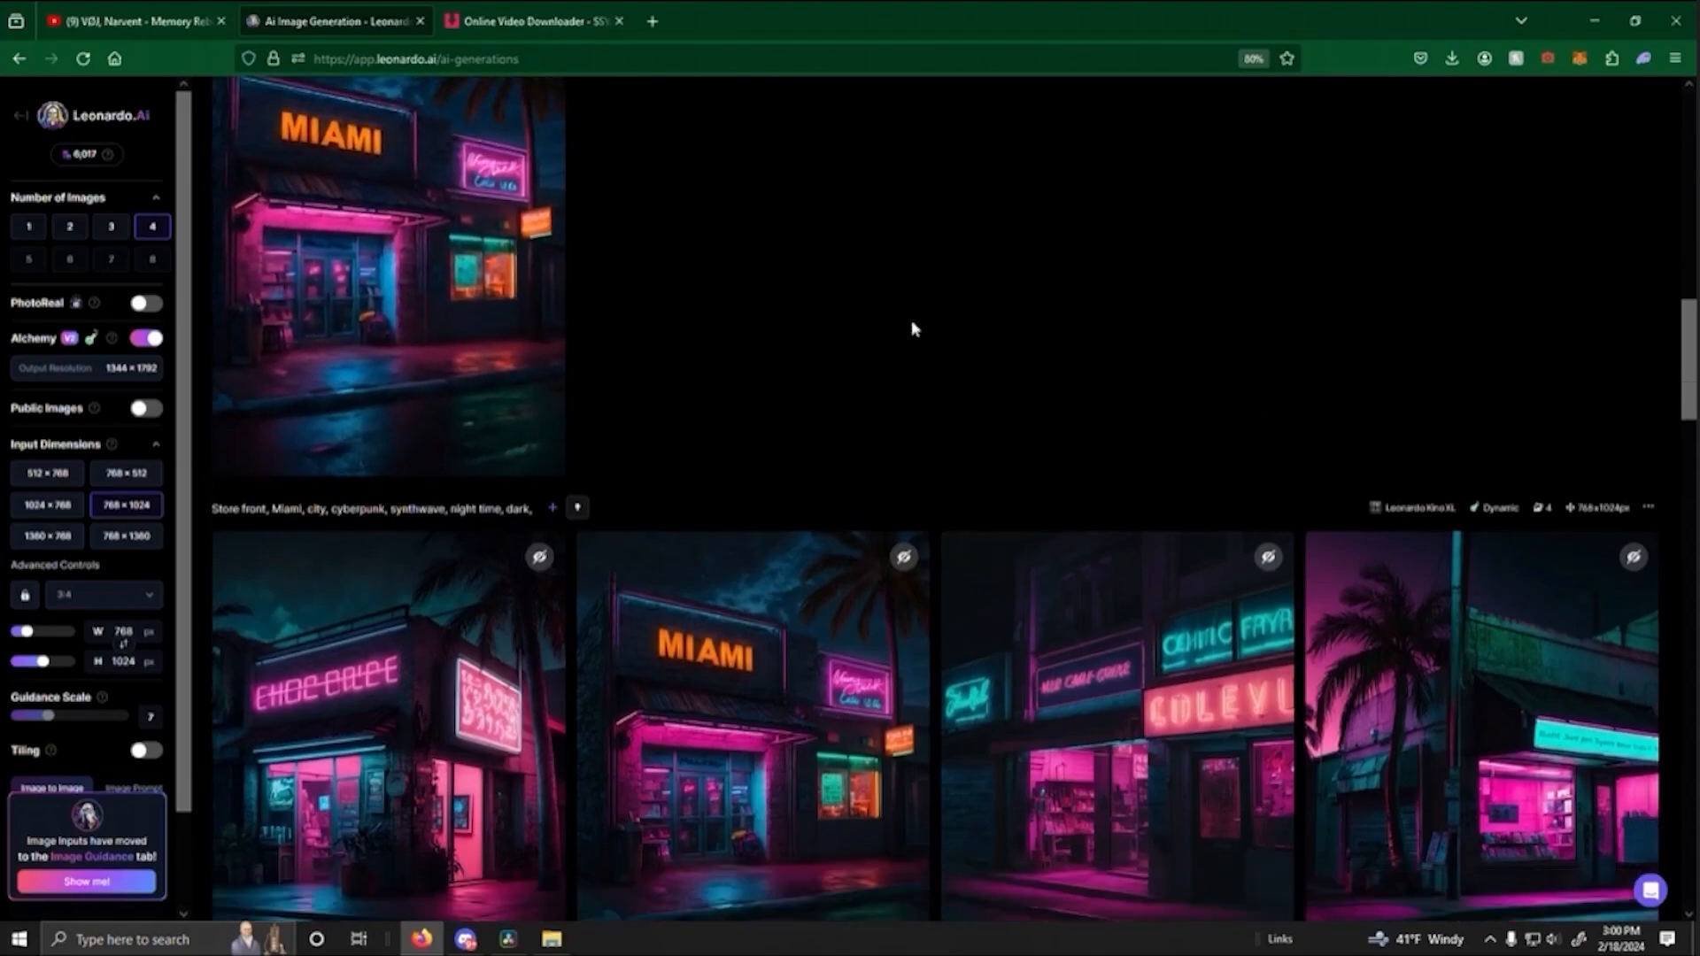
scroll(912, 328, "down", 3)
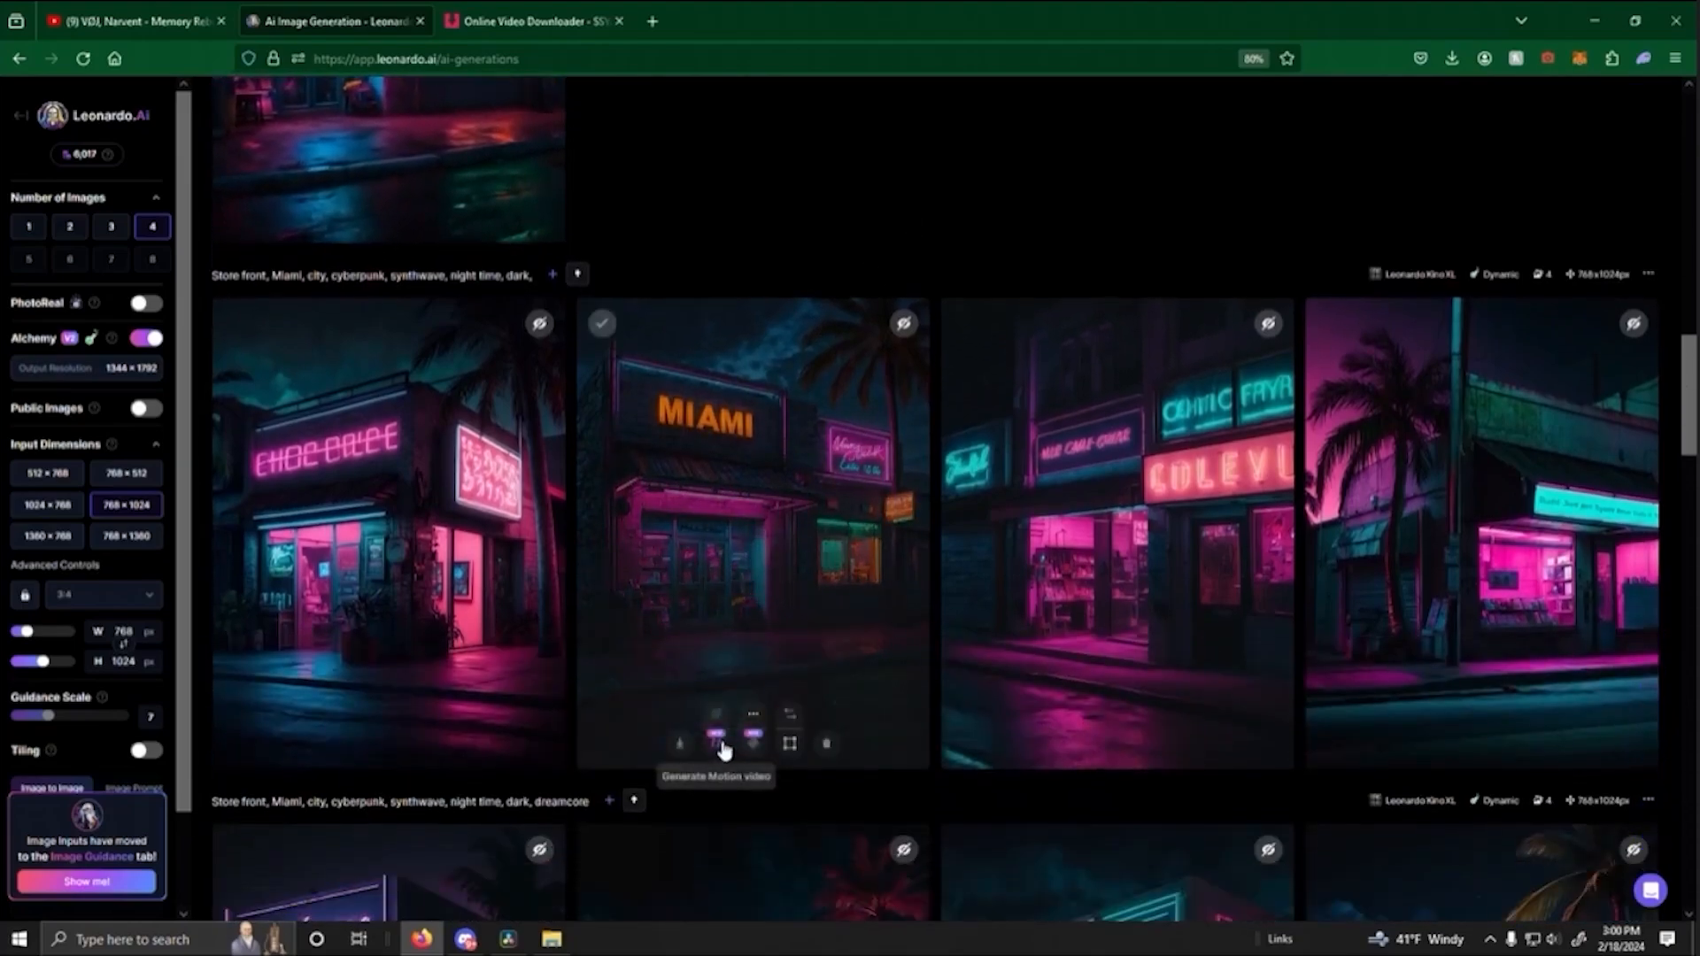
left_click(720, 744)
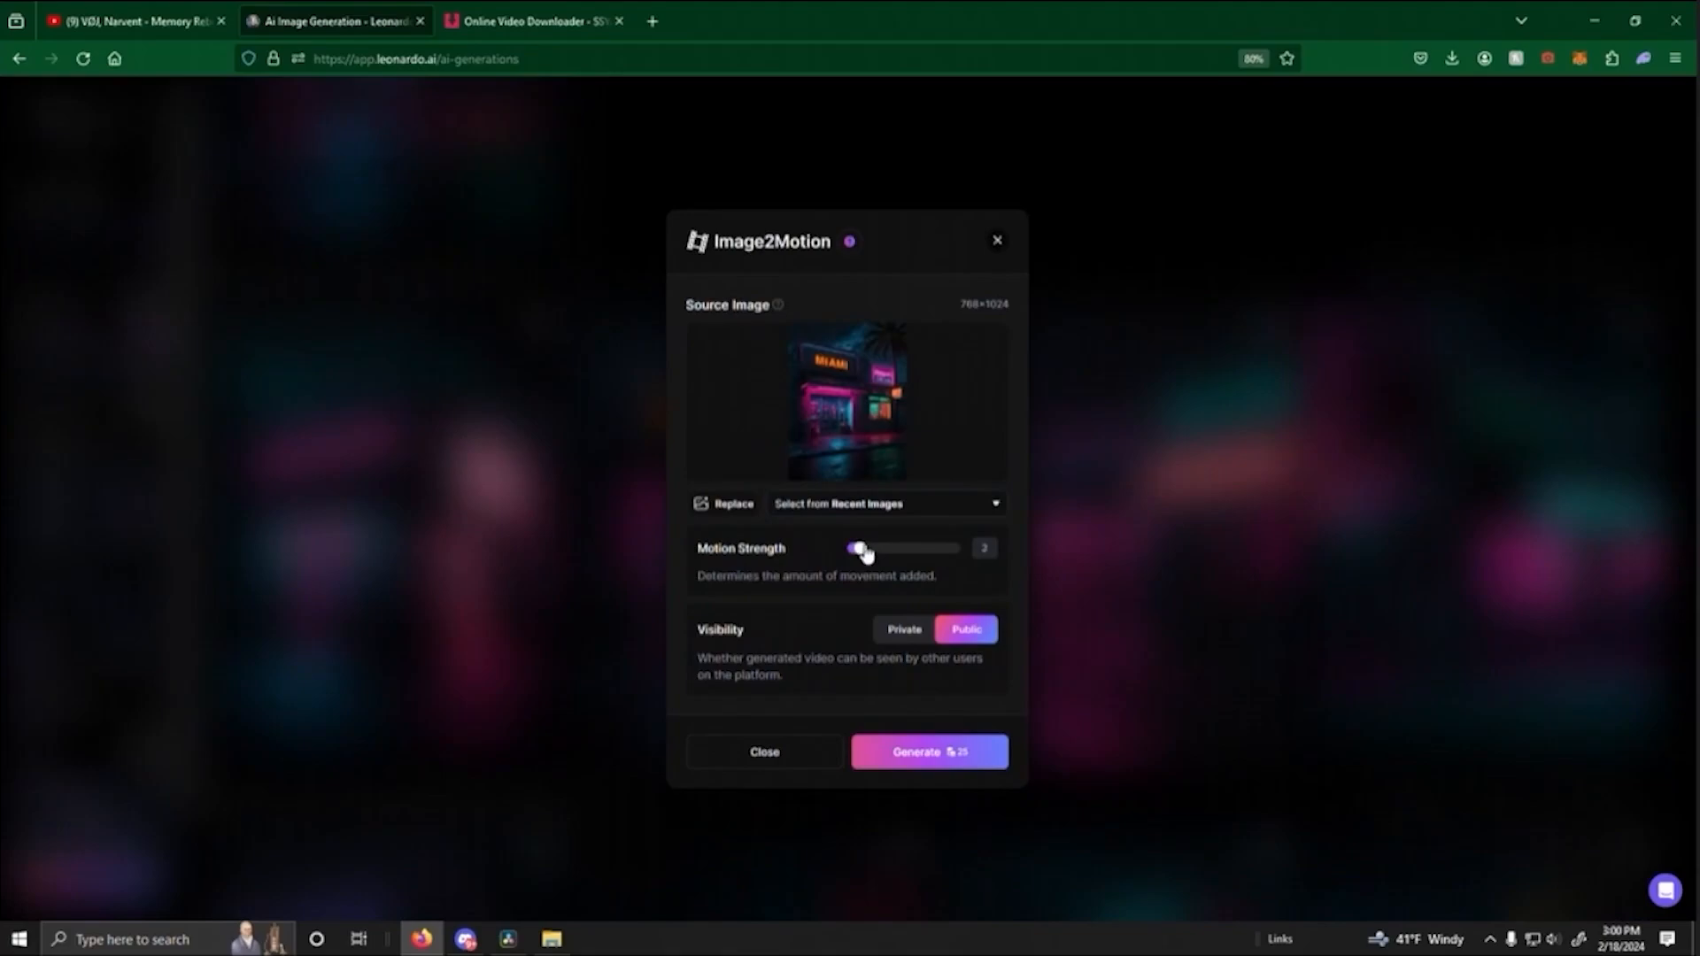
left_click(925, 759)
- Generate a motion video from the third storefront image, with the red and teal neon signs, using a motion strength of 2
scroll(1147, 616, "down", 5)
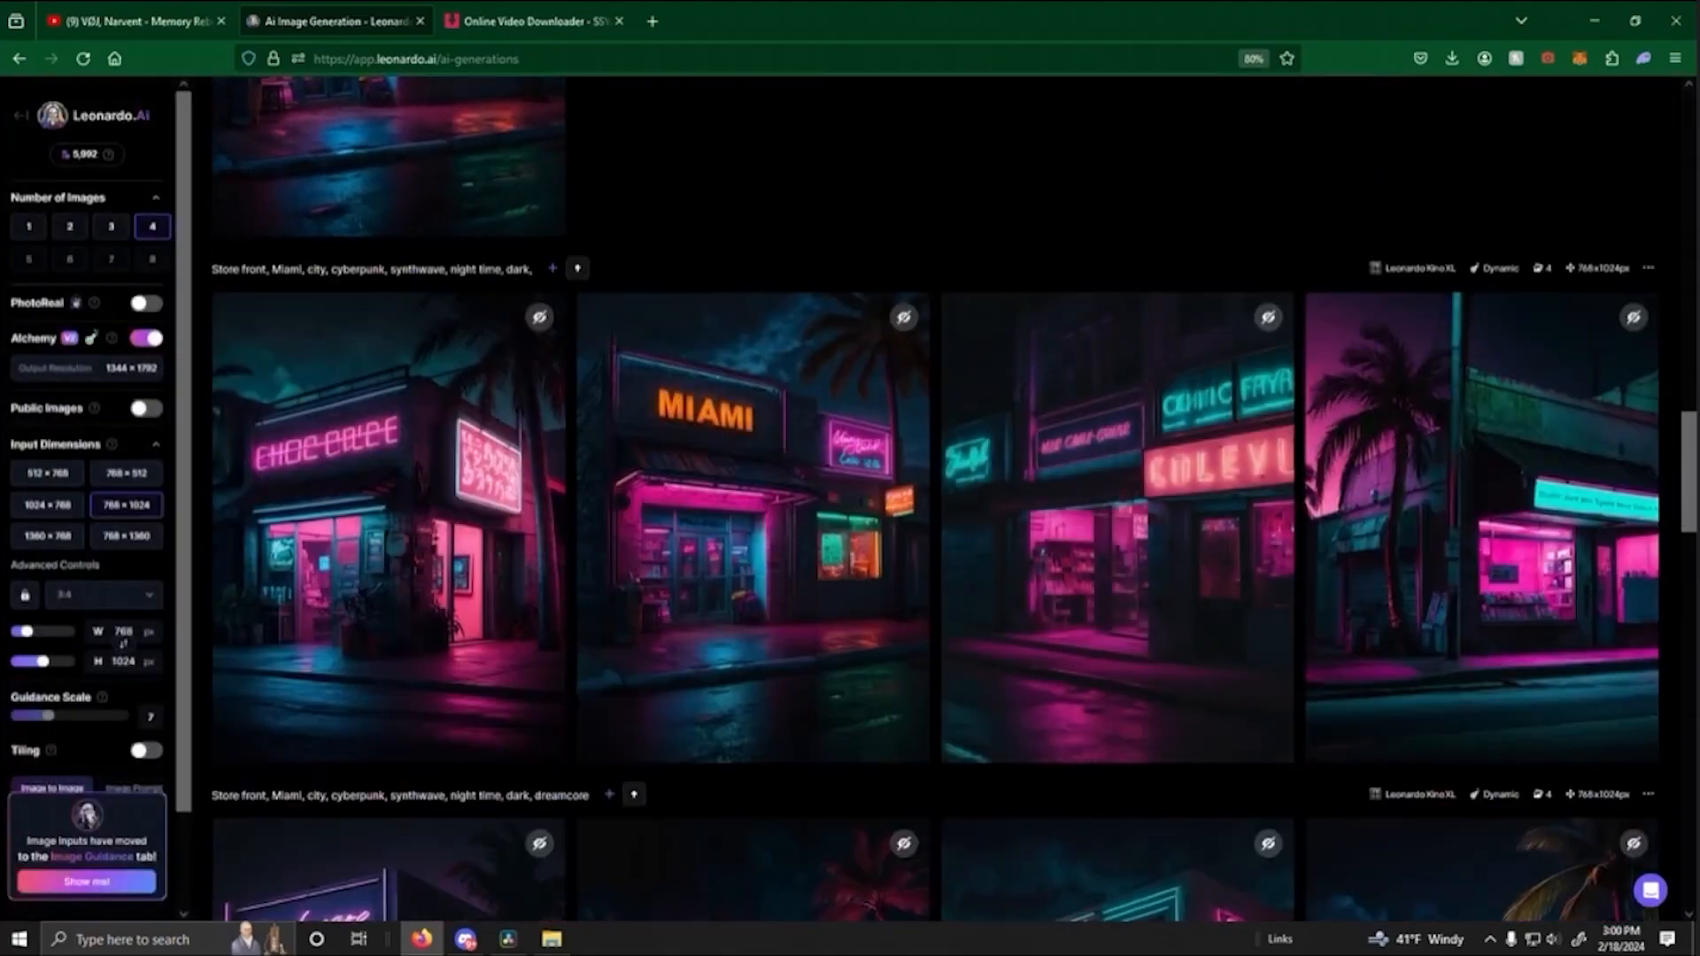
mouse_move(1108, 646)
left_click(1082, 739)
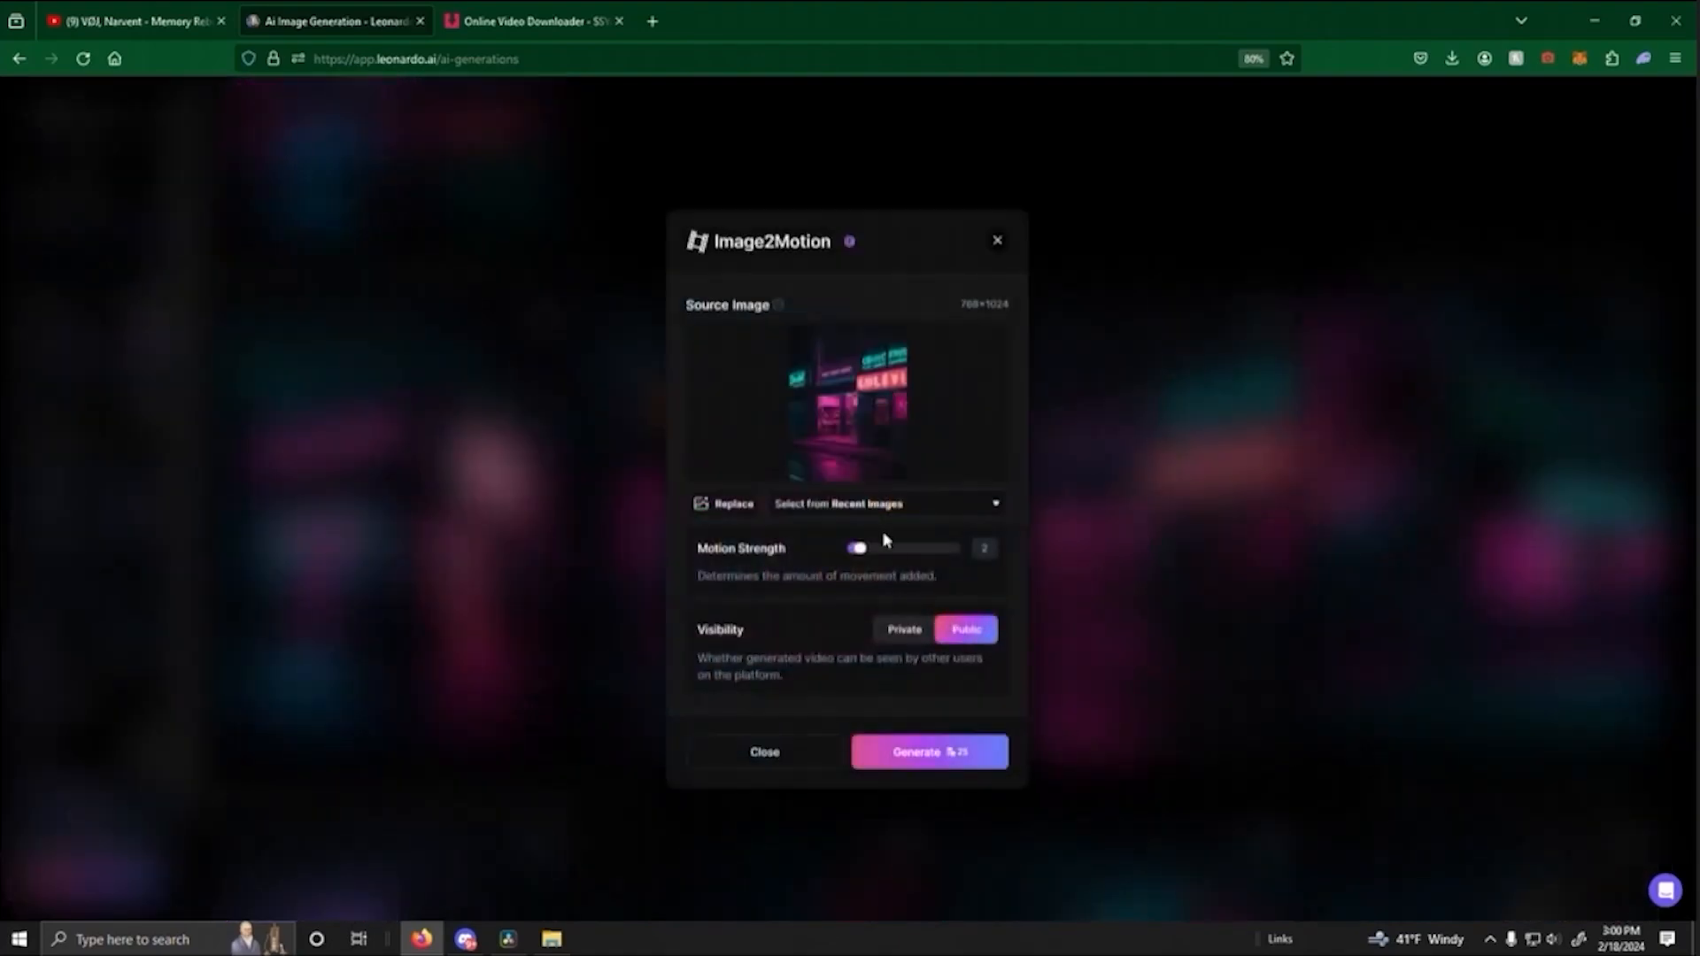
left_click(945, 752)
- Generate another motion video from the same red-and-teal-signed storefront image with a motion strength of 3, and view the new clips
scroll(1089, 562, "down", 3)
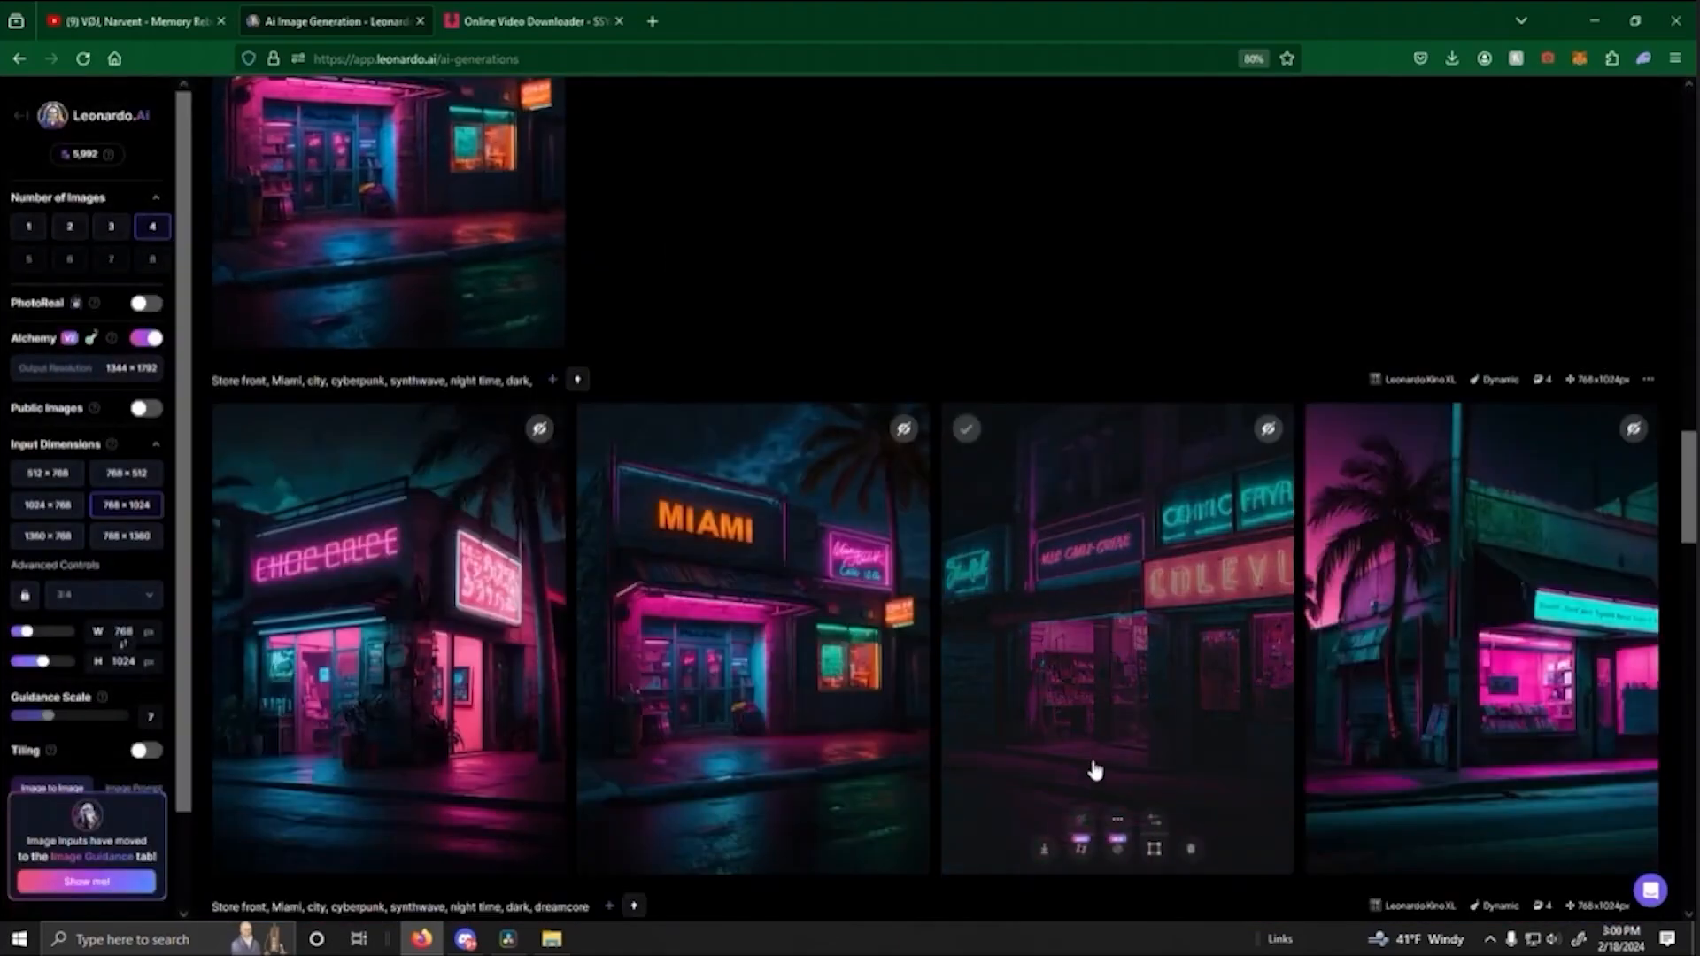
scroll(1090, 851, "down", 2)
left_click(1080, 790)
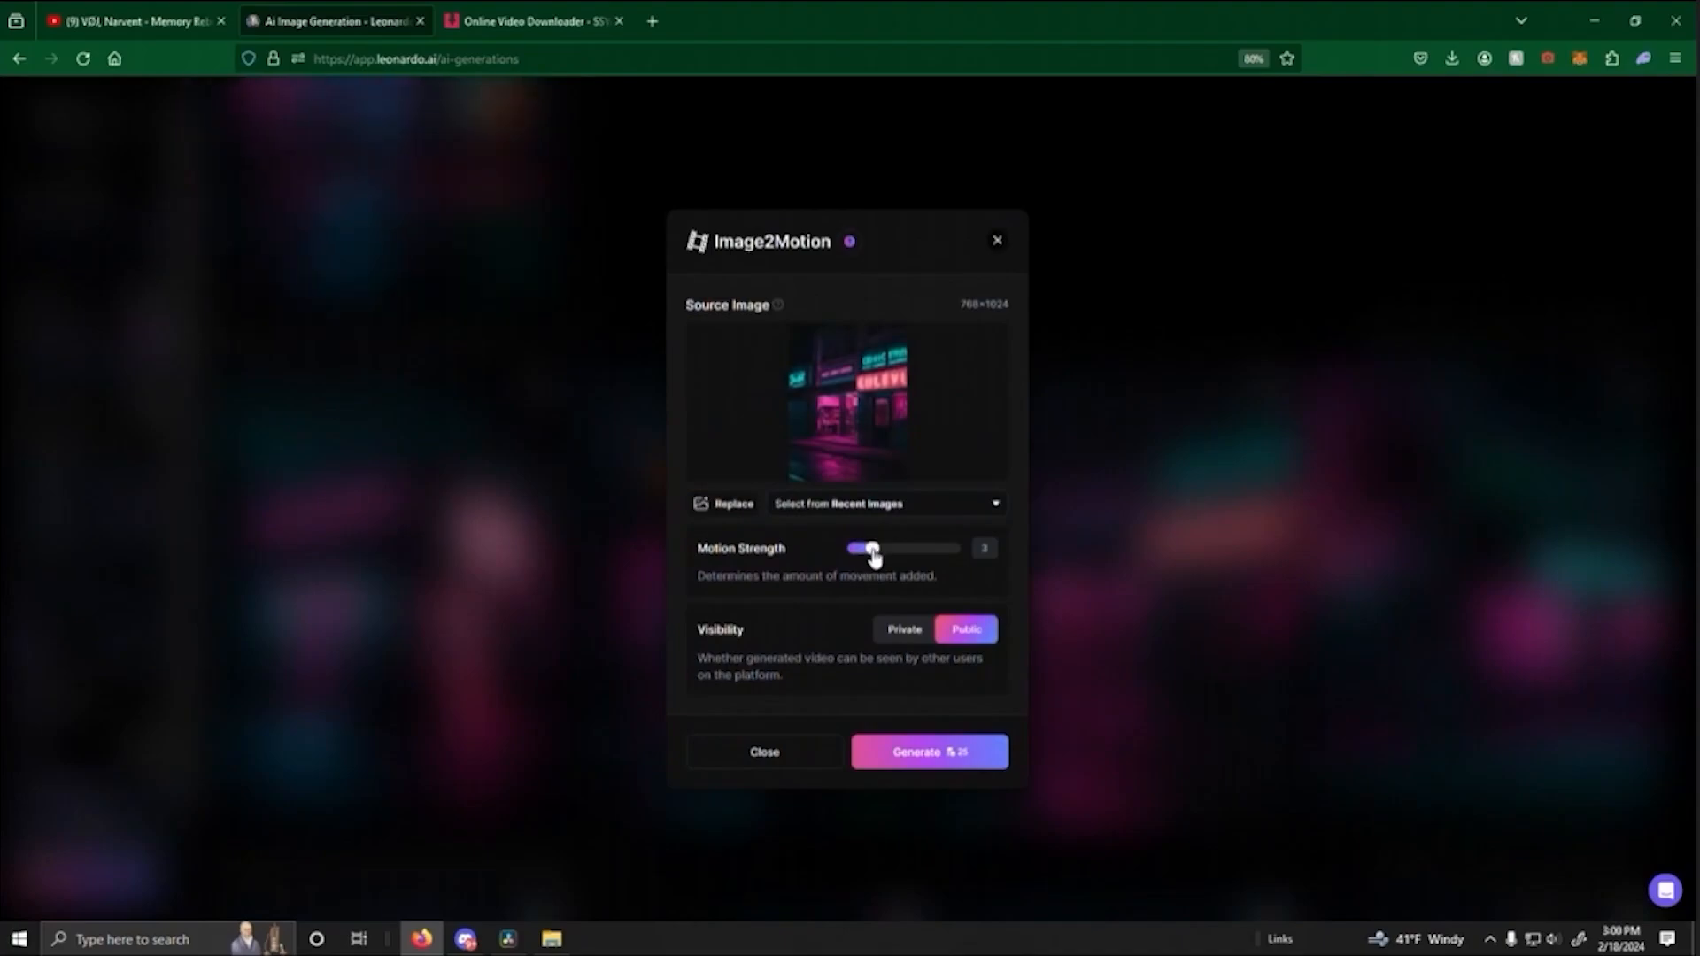
left_click(919, 760)
scroll(780, 613, "up", 5)
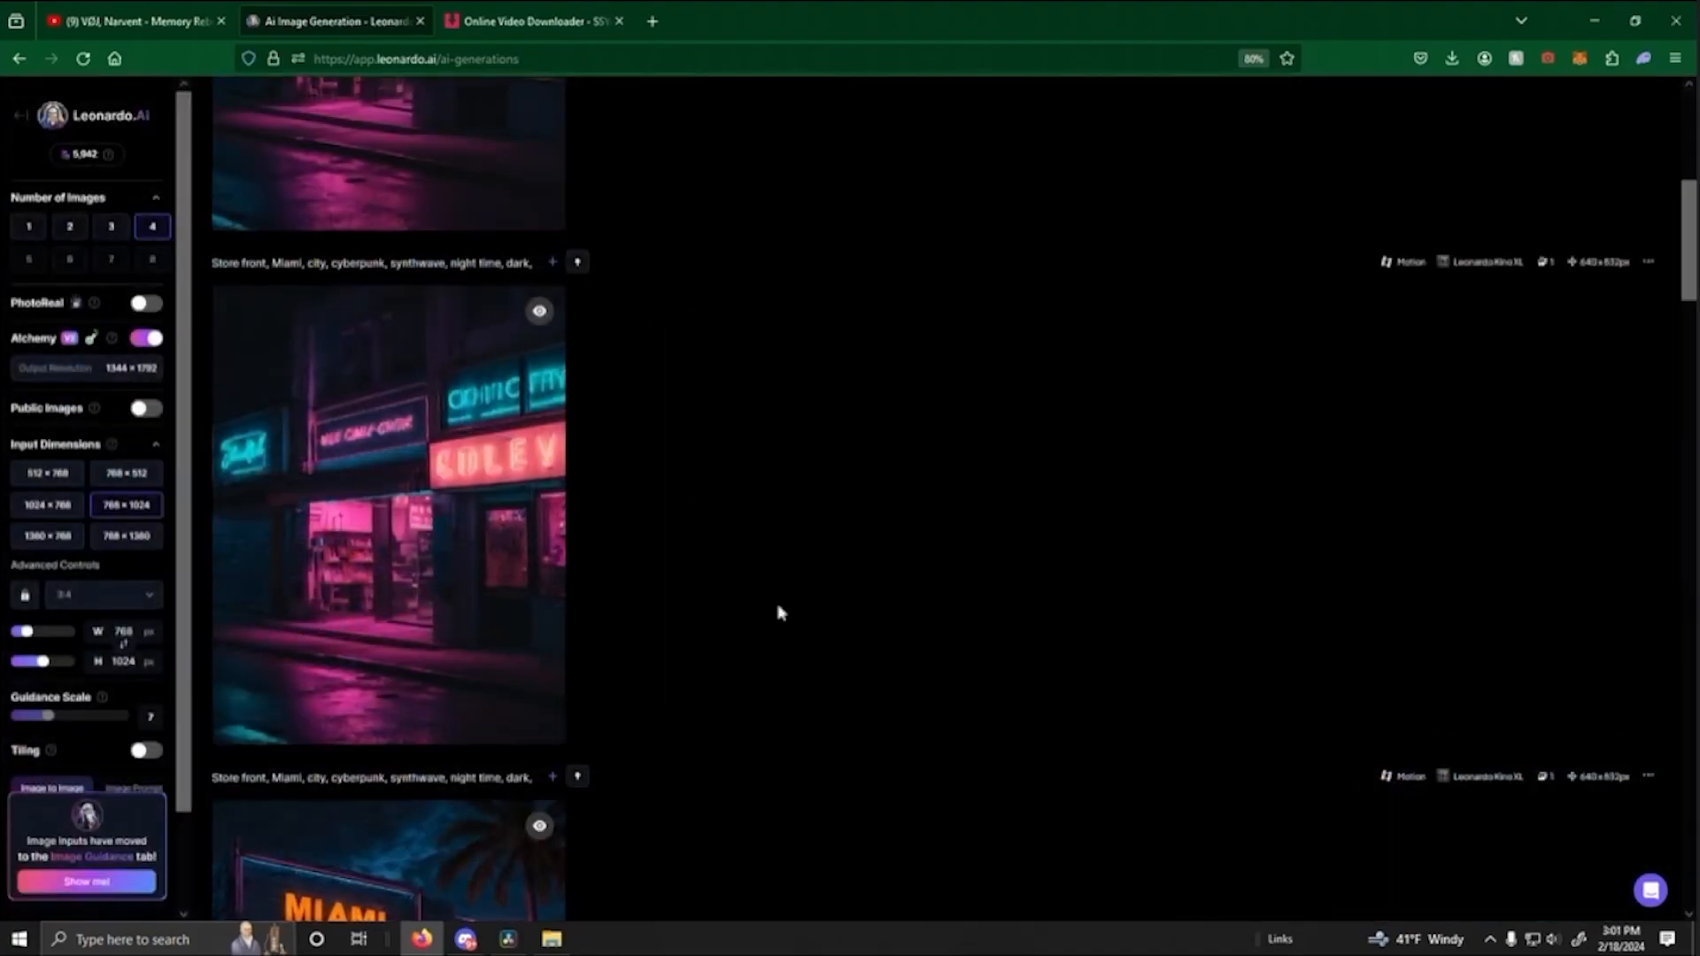
- Review the generated storefront clips, and switch to DaVinci Resolve to play the timeline from the cut at 01:00:01:11
scroll(766, 585, "up", 1)
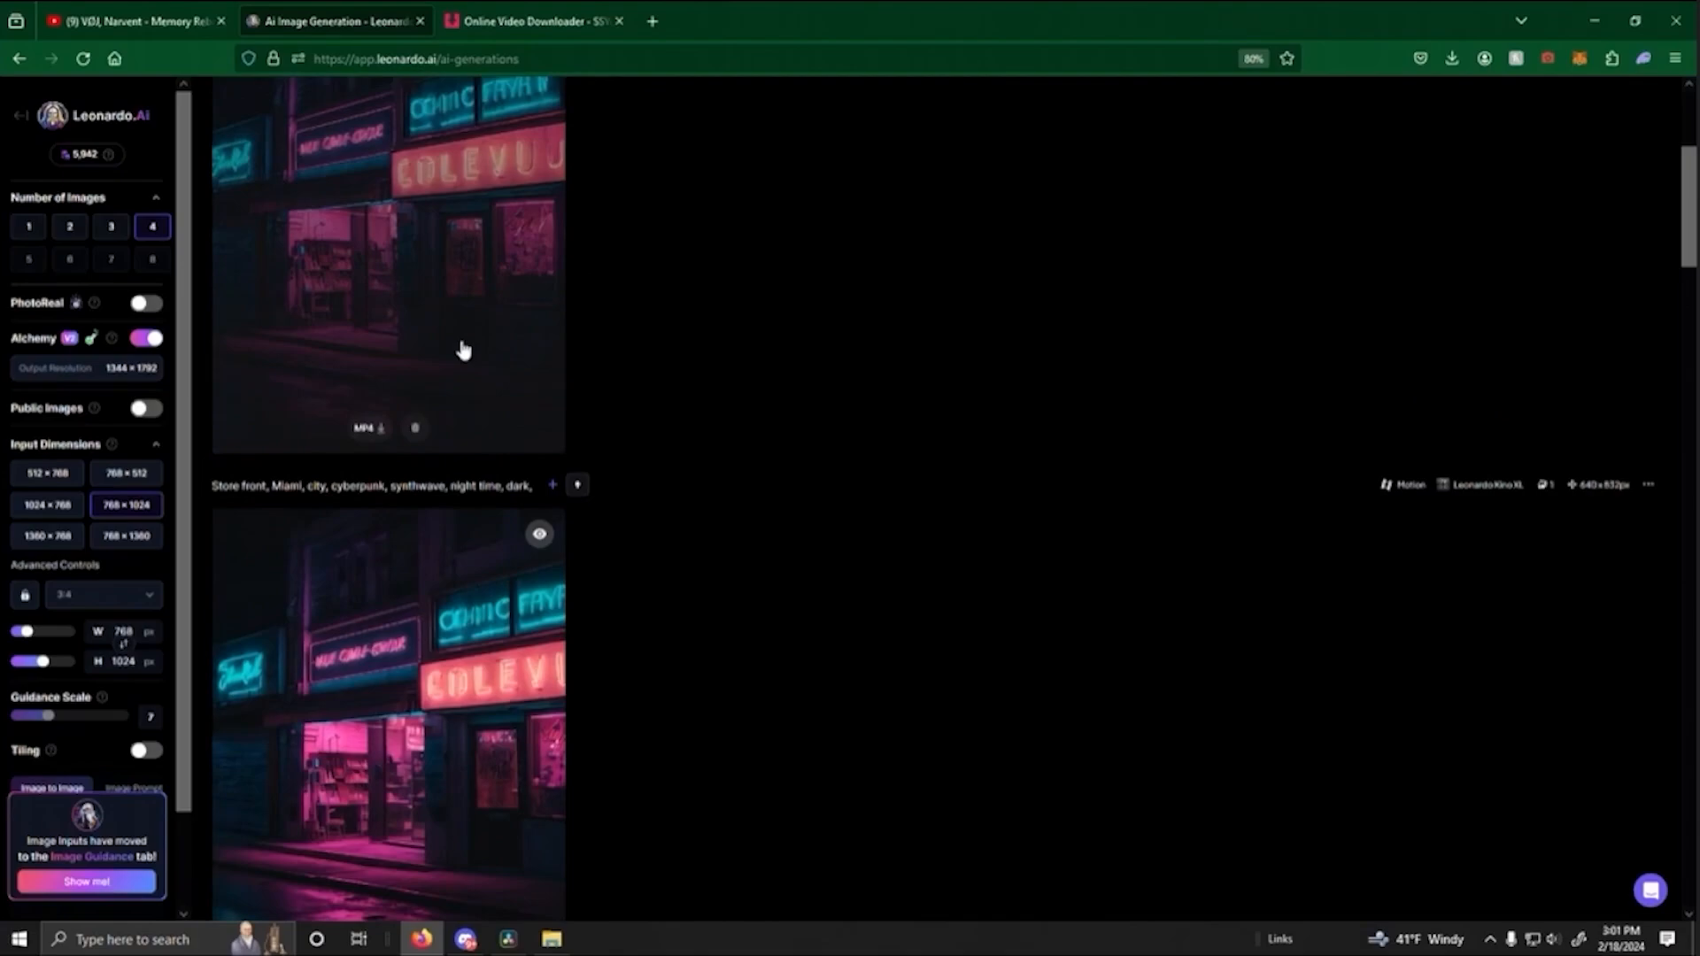
scroll(668, 571, "down", 3)
scroll(676, 561, "down", 3)
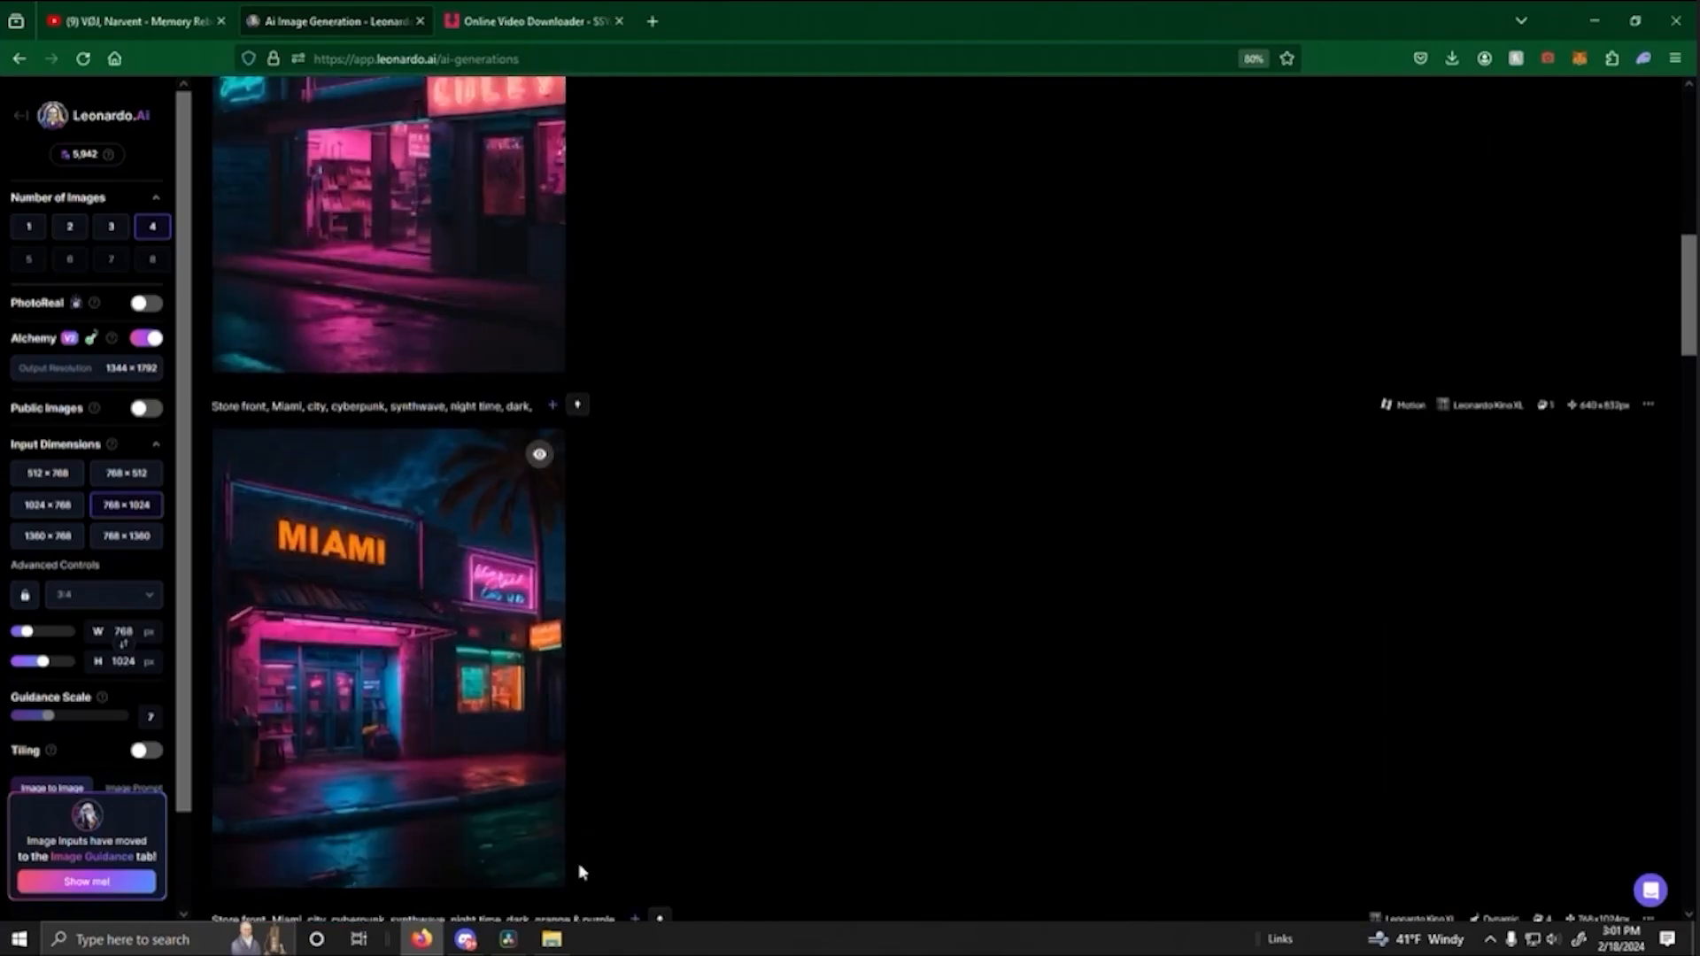
left_click(506, 940)
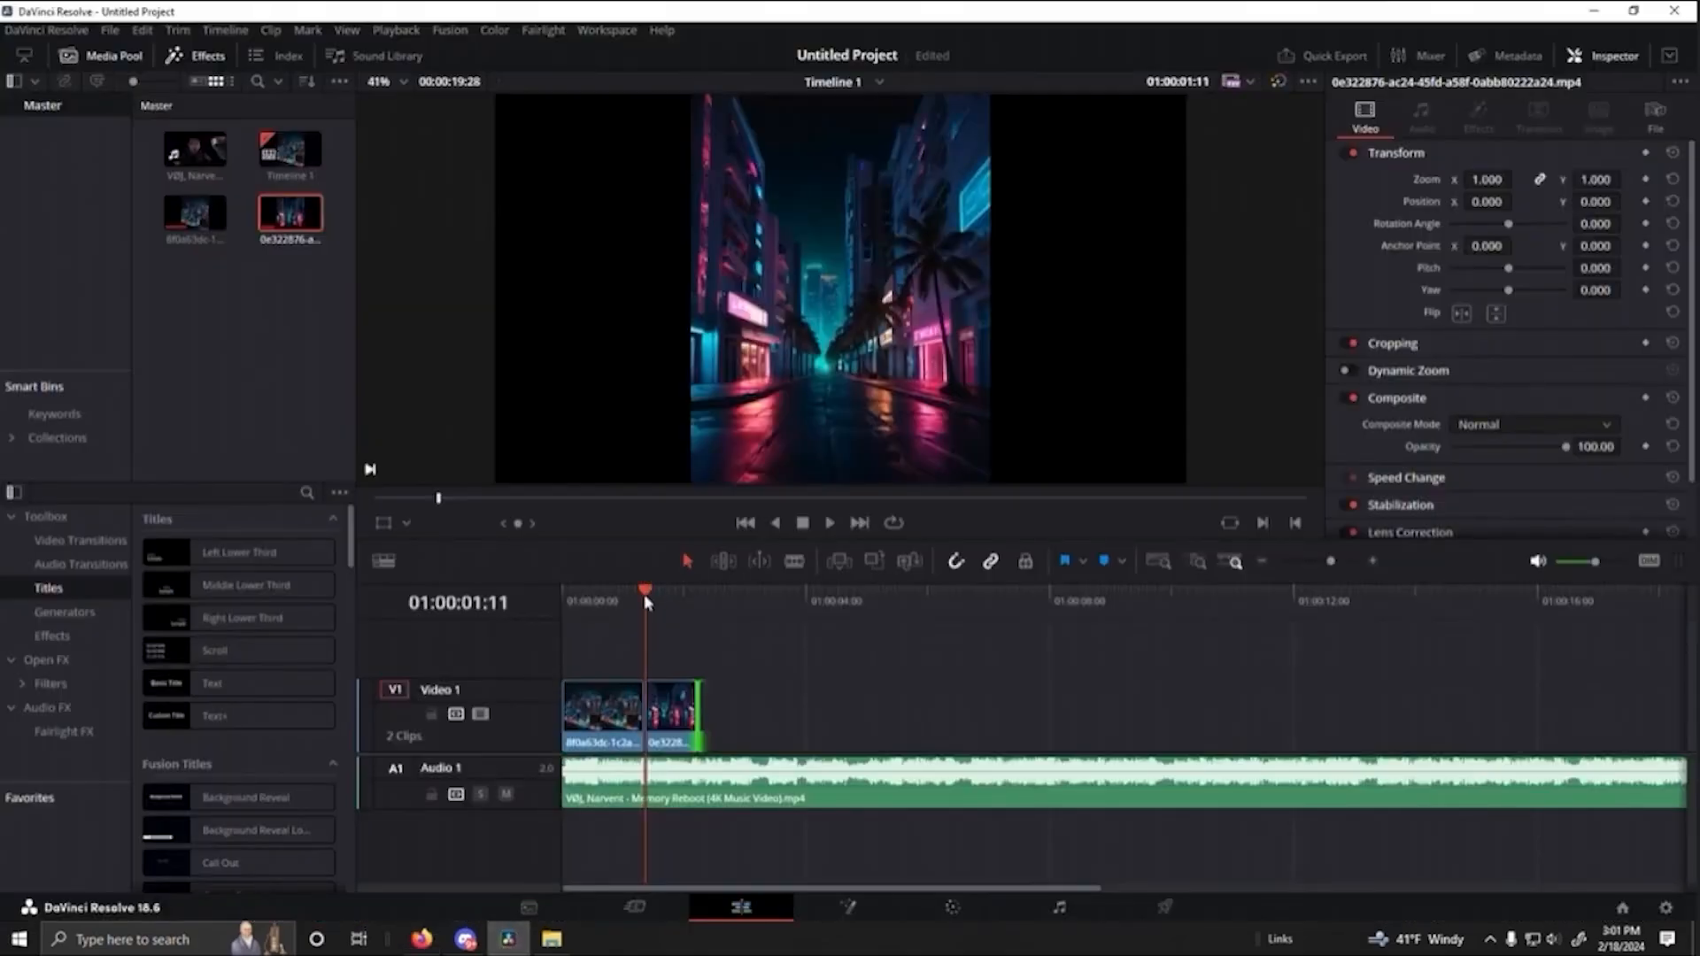
key("space")
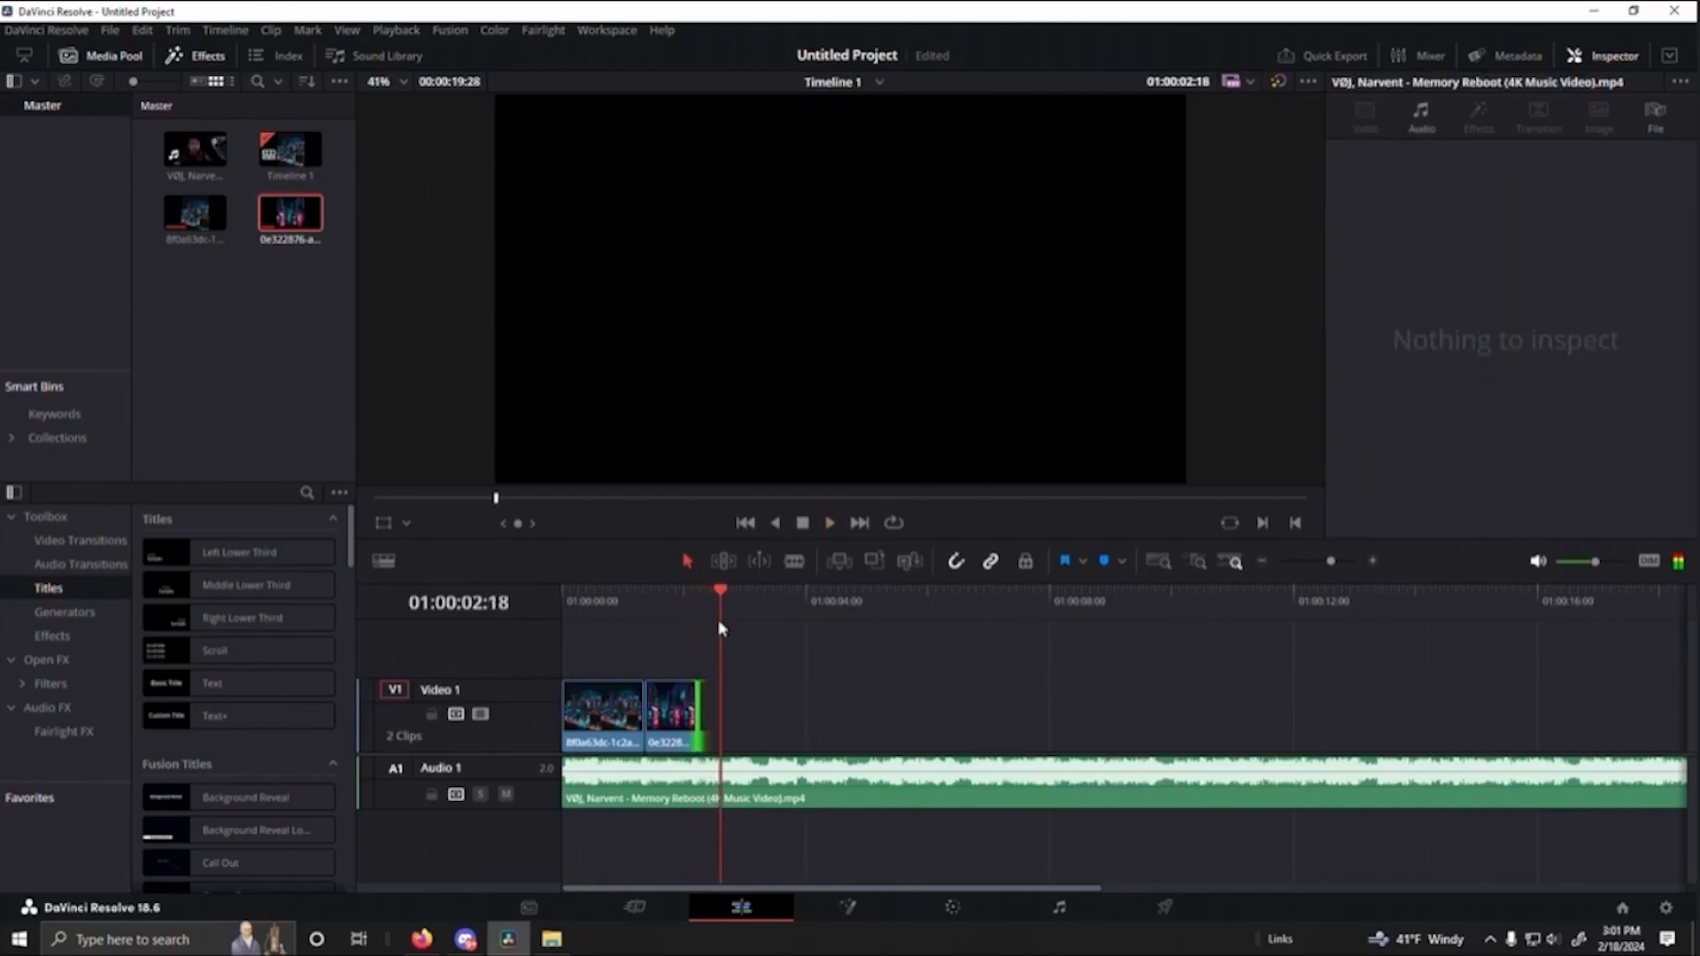
- Switch to Leonardo.Ai, compare the motion clips of the red-and-teal-signed storefront and download one as an MP4
left_click(423, 942)
scroll(828, 462, "up", 5)
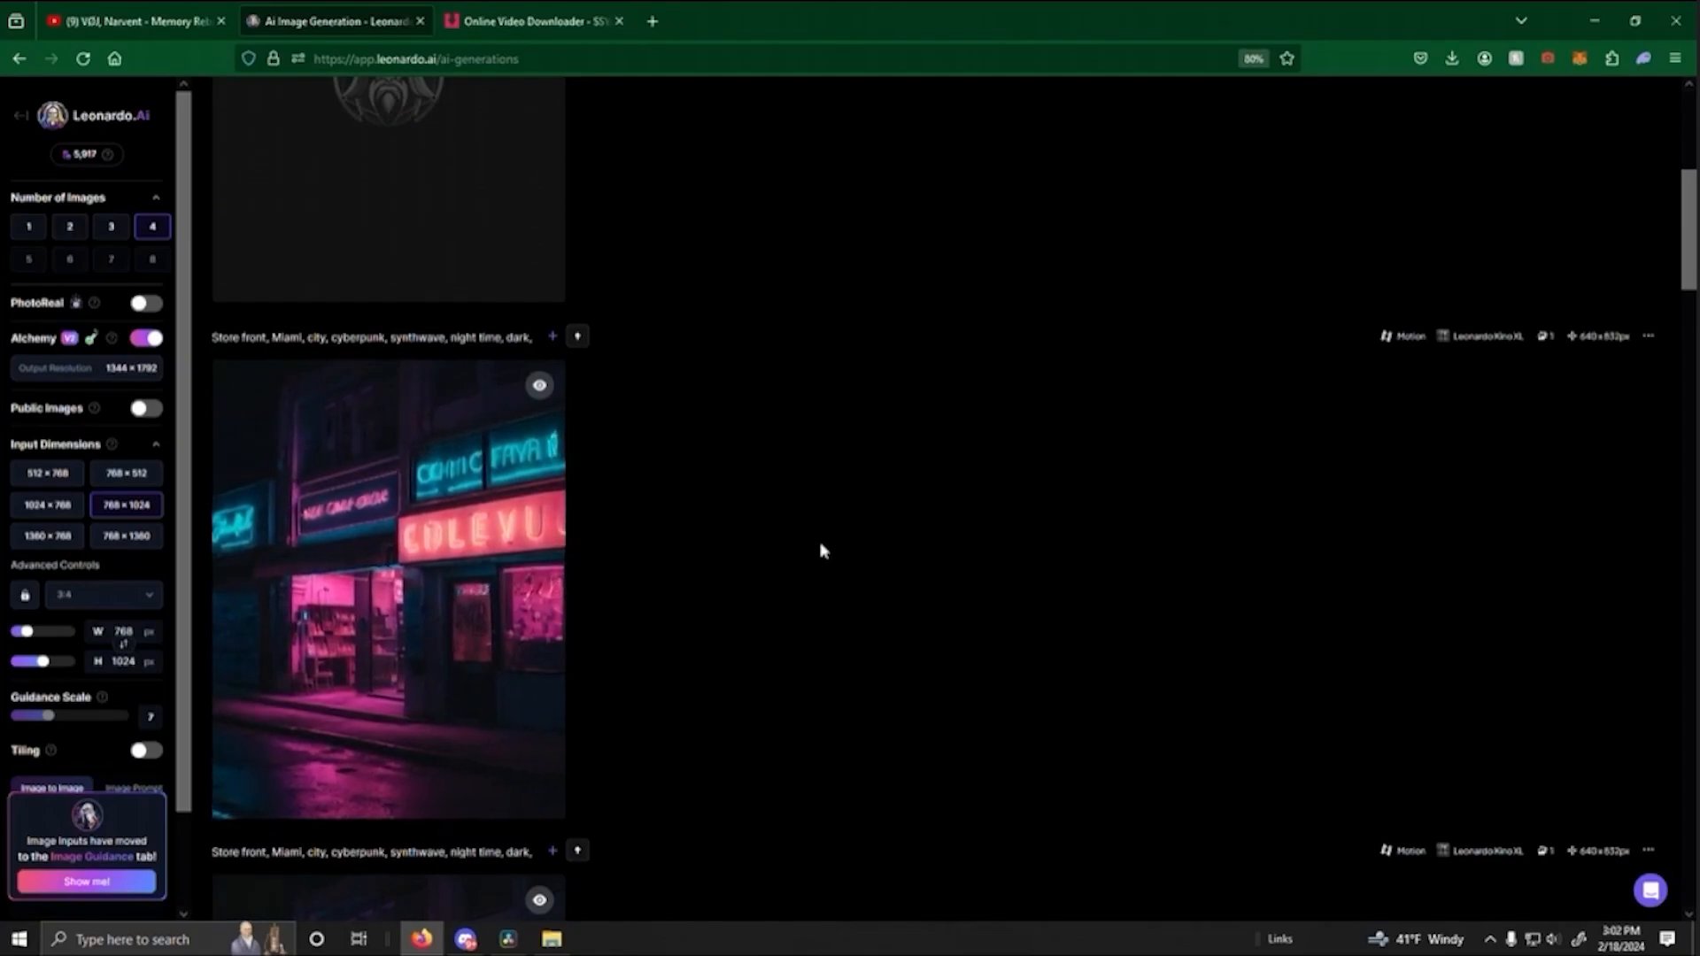
scroll(721, 502, "up", 3)
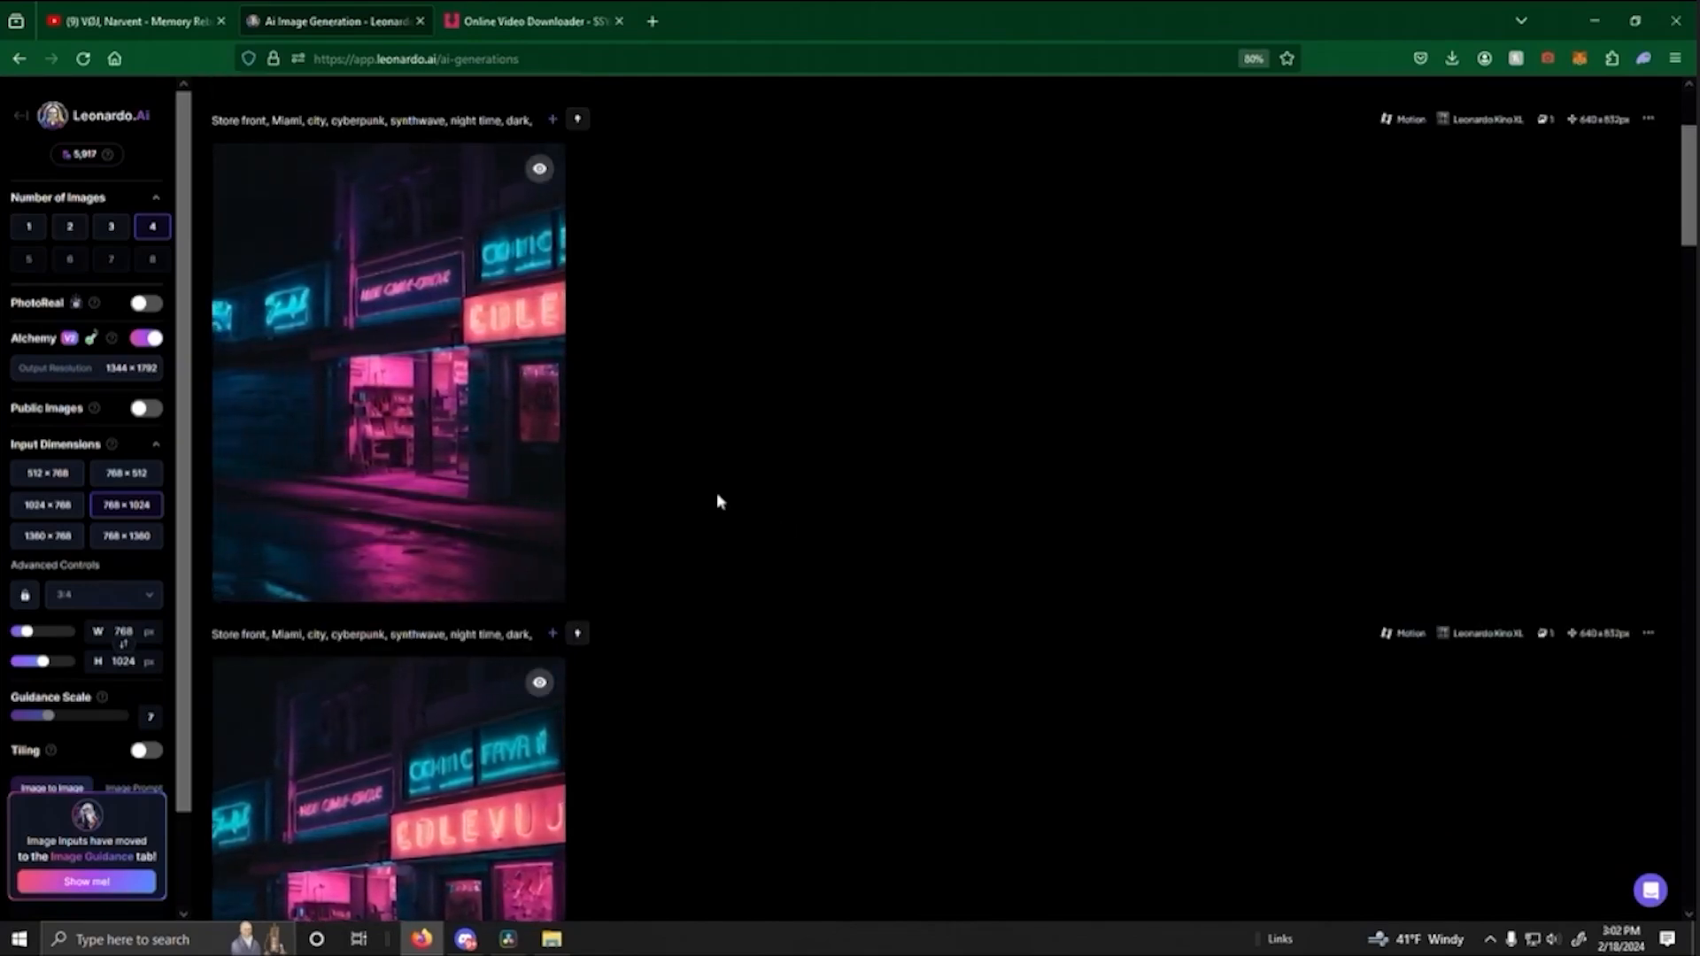
scroll(734, 469, "down", 2)
mouse_move(337, 527)
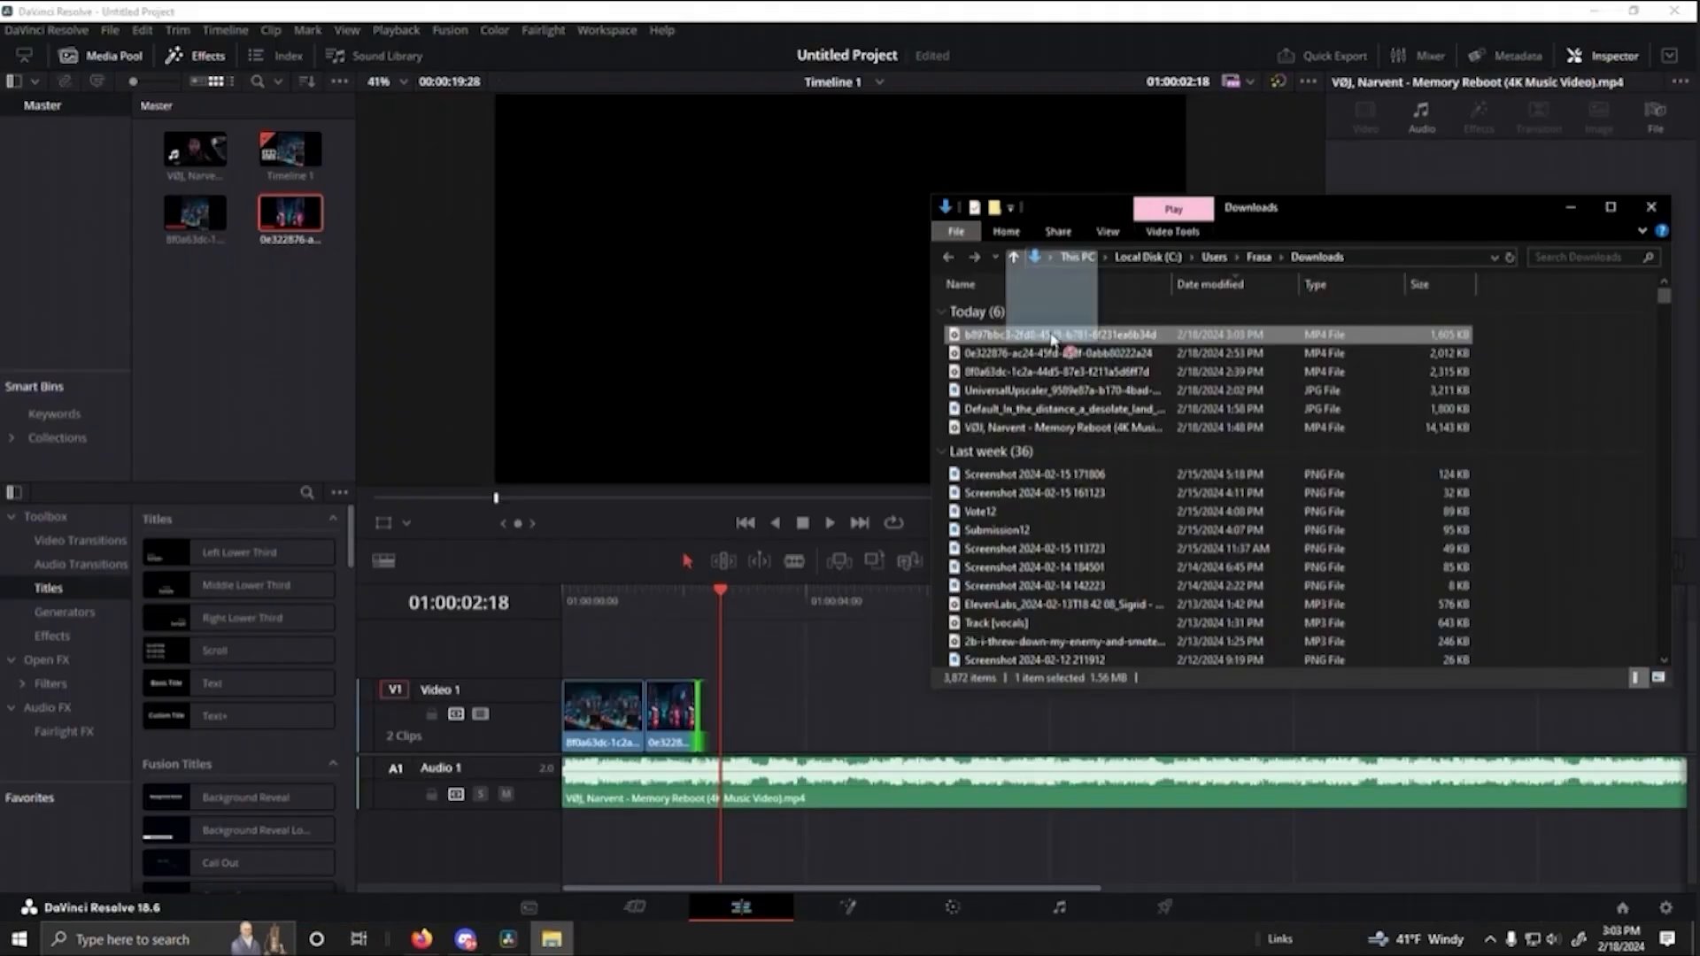
- Import the downloaded storefront clip, place it directly after the second clip on Video 1 and trim its end to about 01:00:03:04
left_click_drag(1058, 334, 295, 306)
left_click_drag(195, 276, 714, 732)
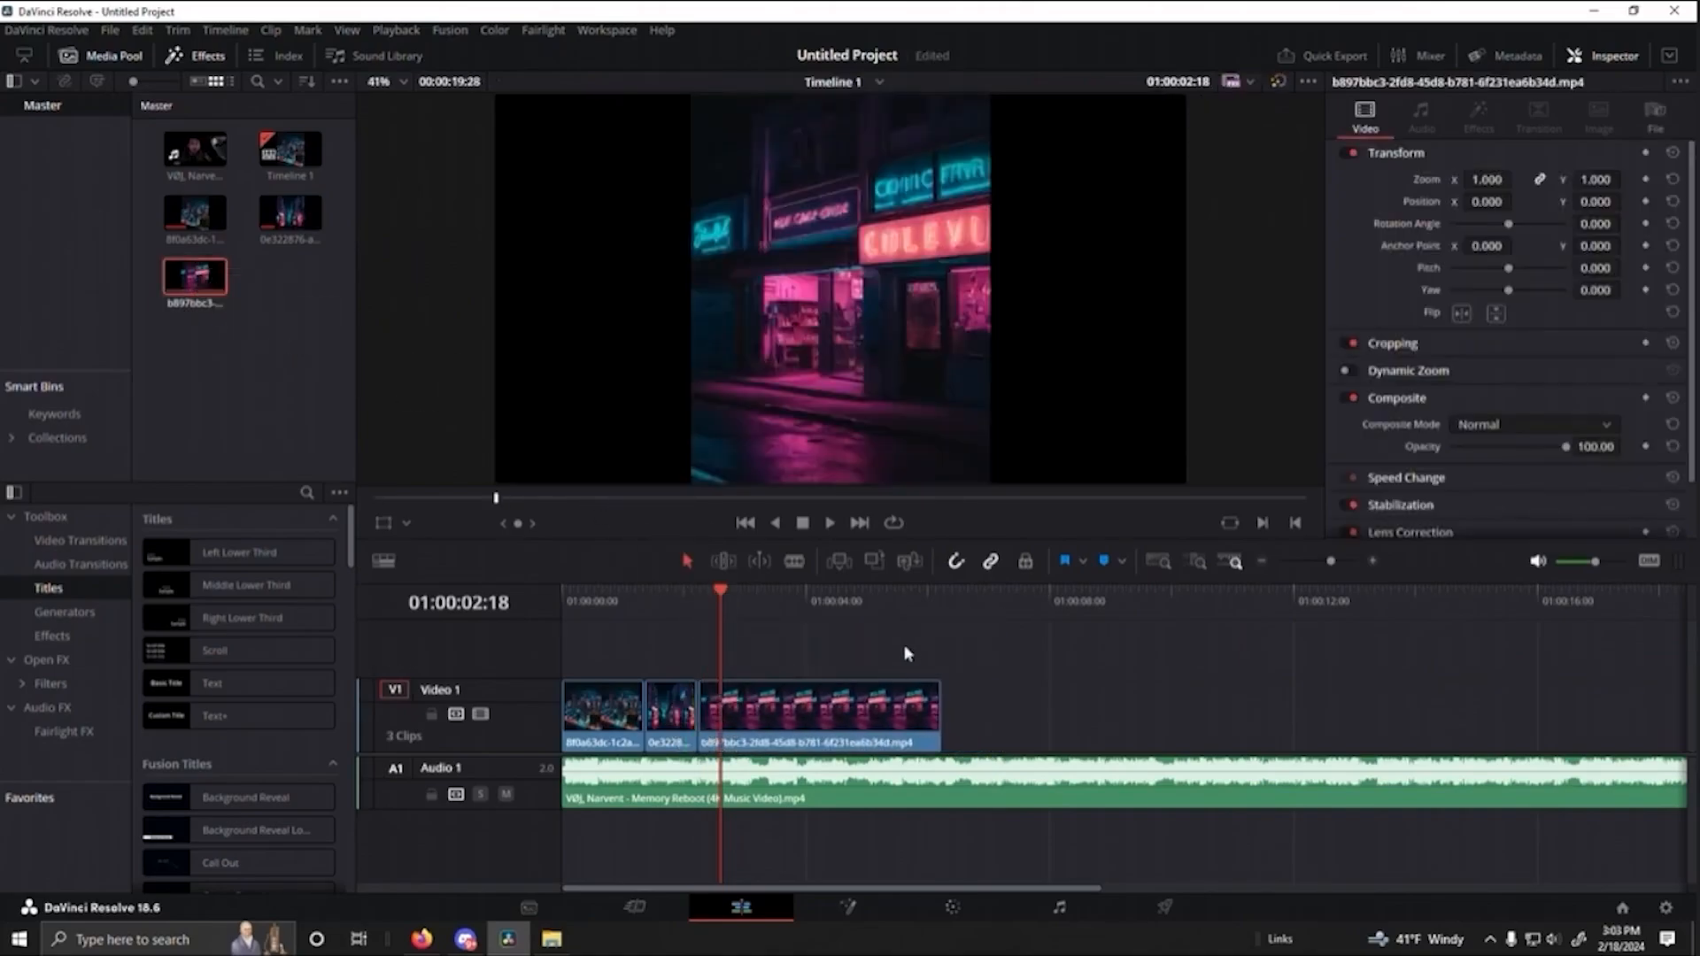
left_click_drag(725, 599, 663, 596)
key("space")
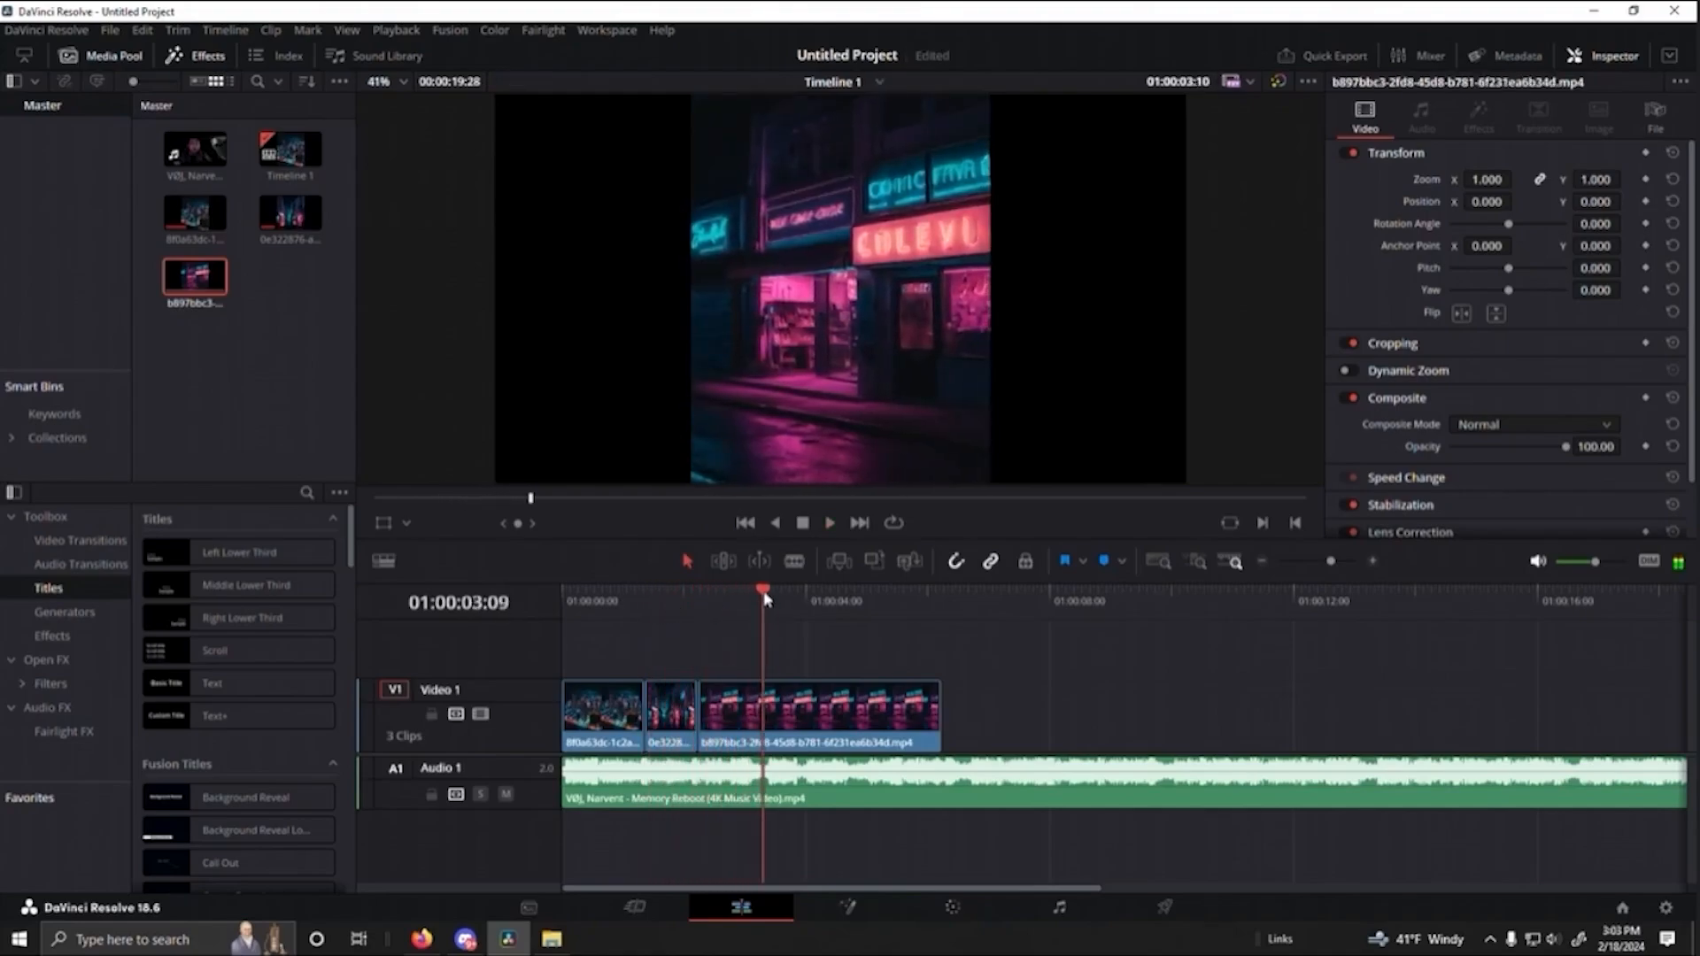
key("shift+]")
left_click_drag(759, 714, 754, 716)
- Replay the three-clip sequence from near its start to check the cuts against the beat
left_click(581, 597)
key("space")
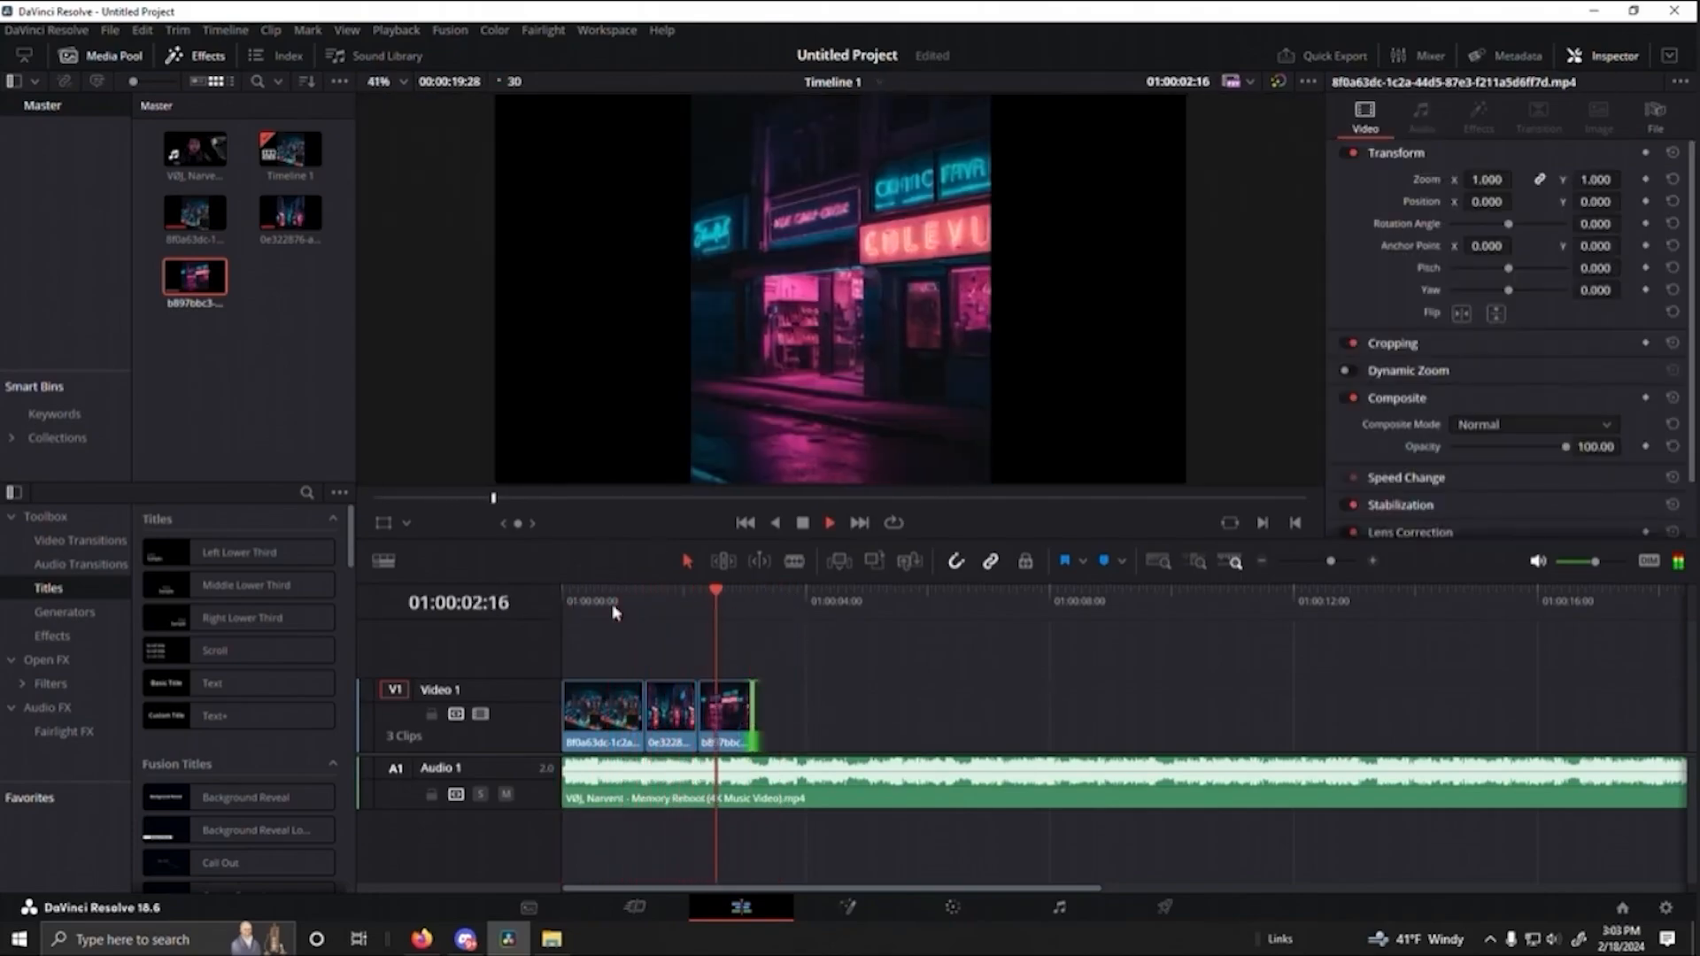
key("space")
left_click_drag(636, 608, 603, 609)
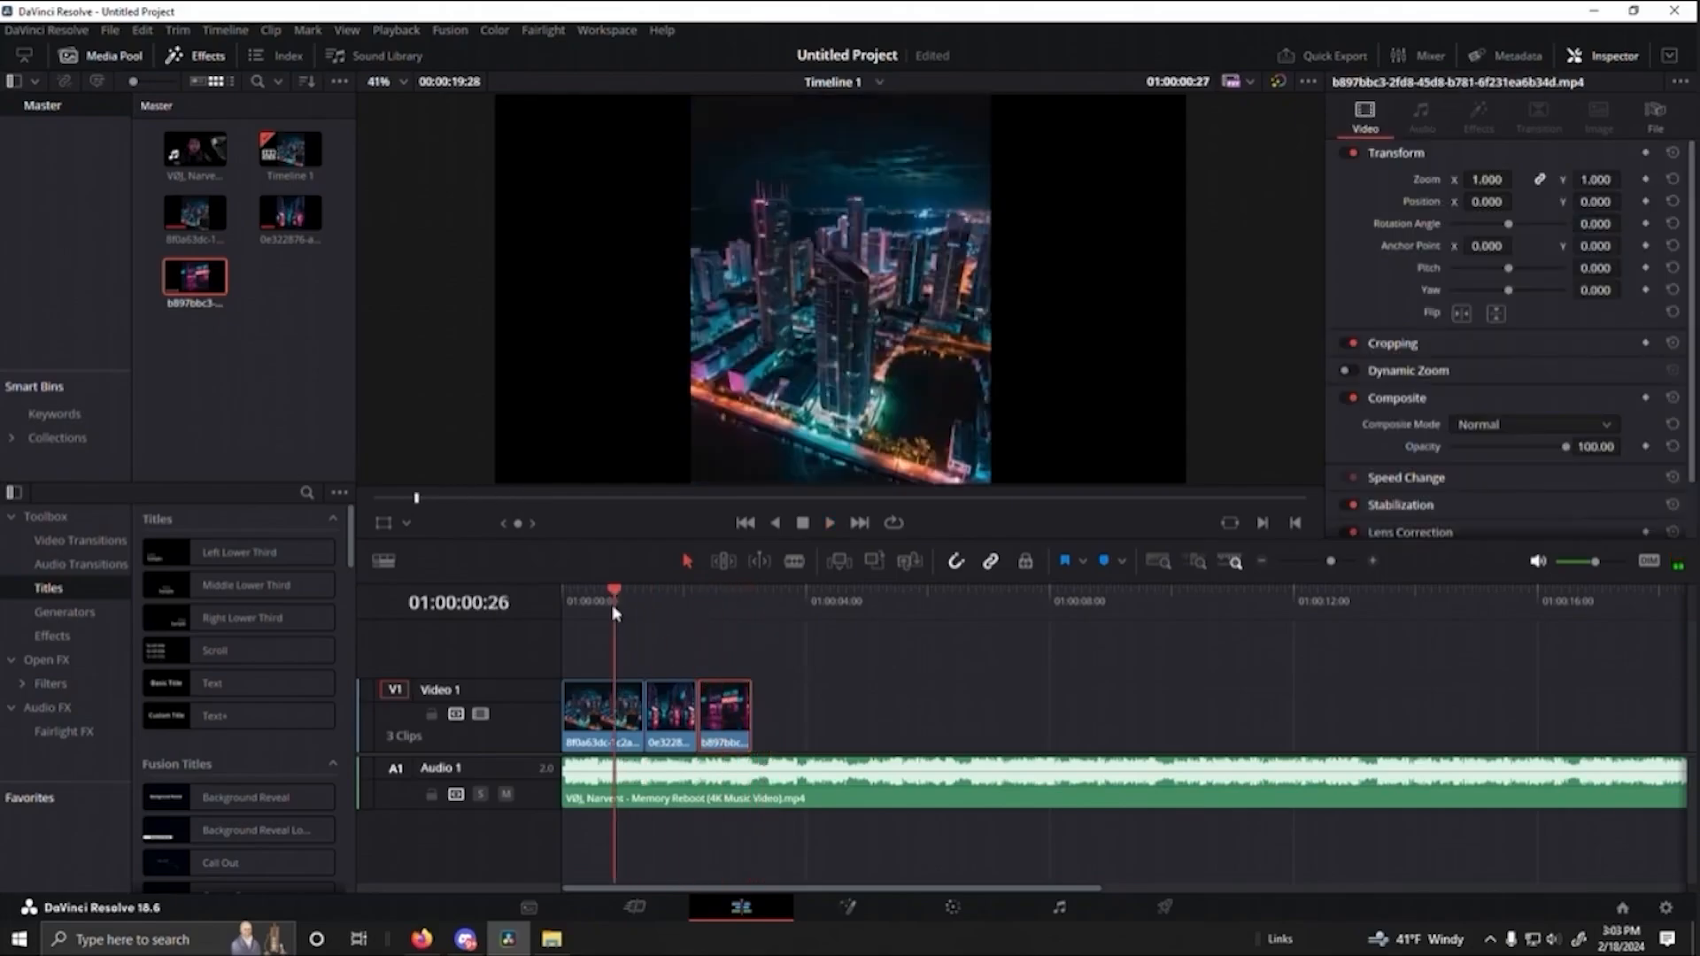
key("space")
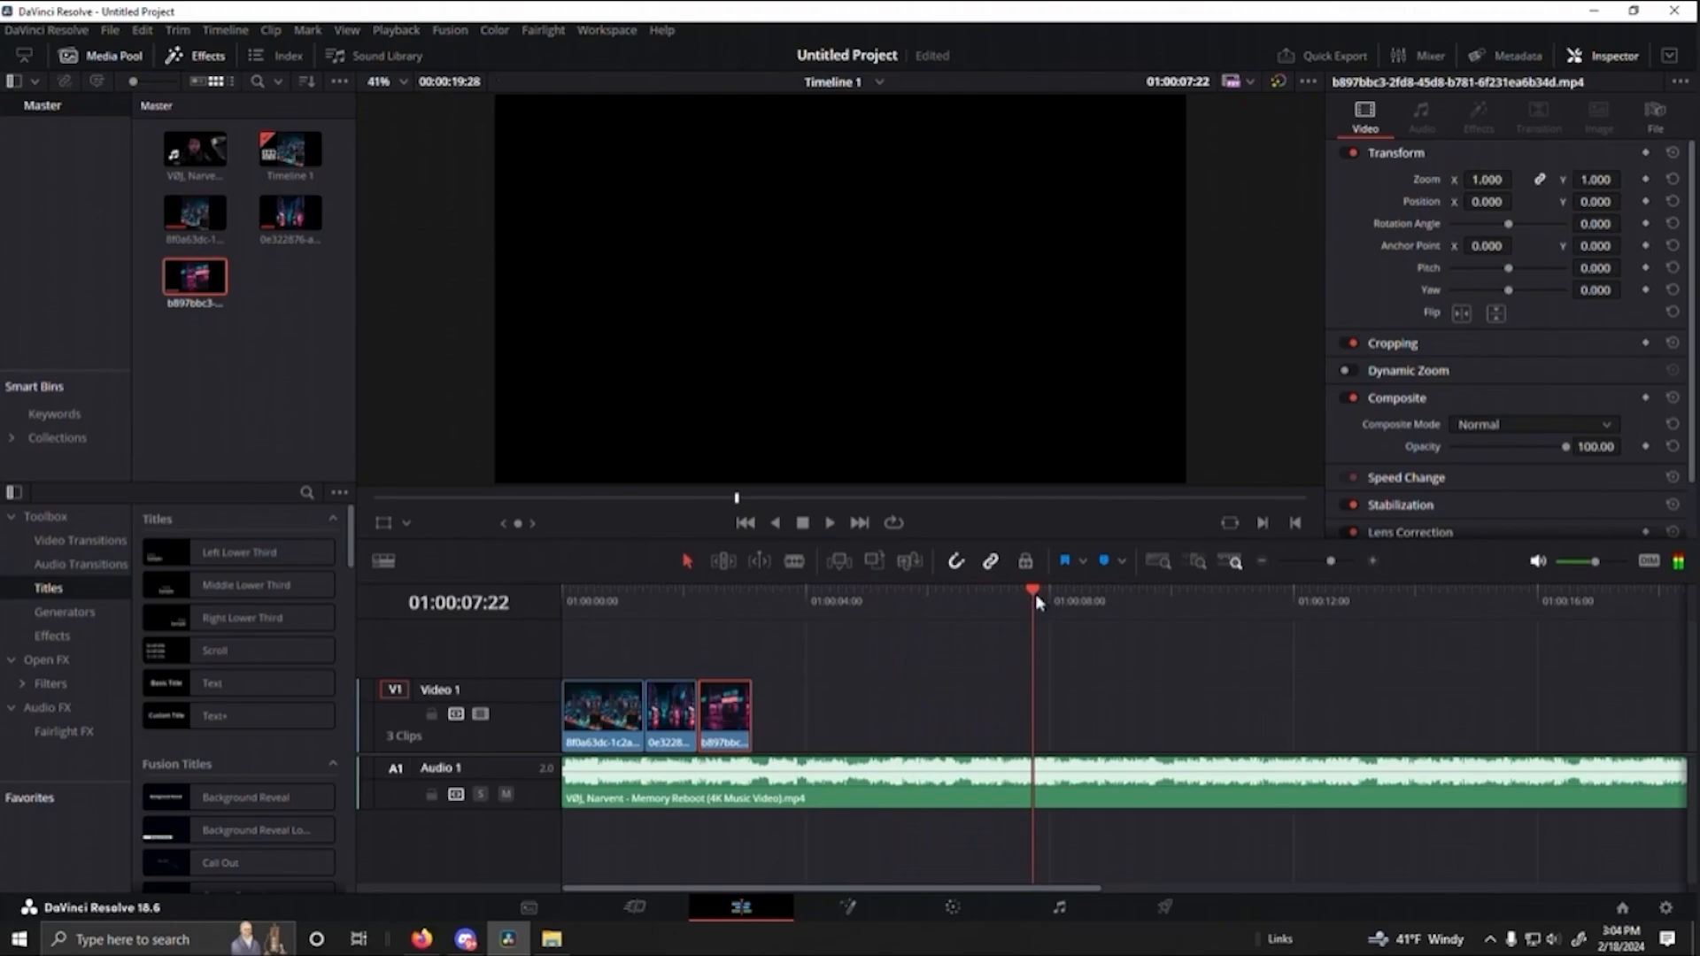
- Check the third clip's end at 01:00:03:04, and replay from 01:00:00:00 to find the next beat near 01:00:03:29
left_click_drag(798, 603, 742, 612)
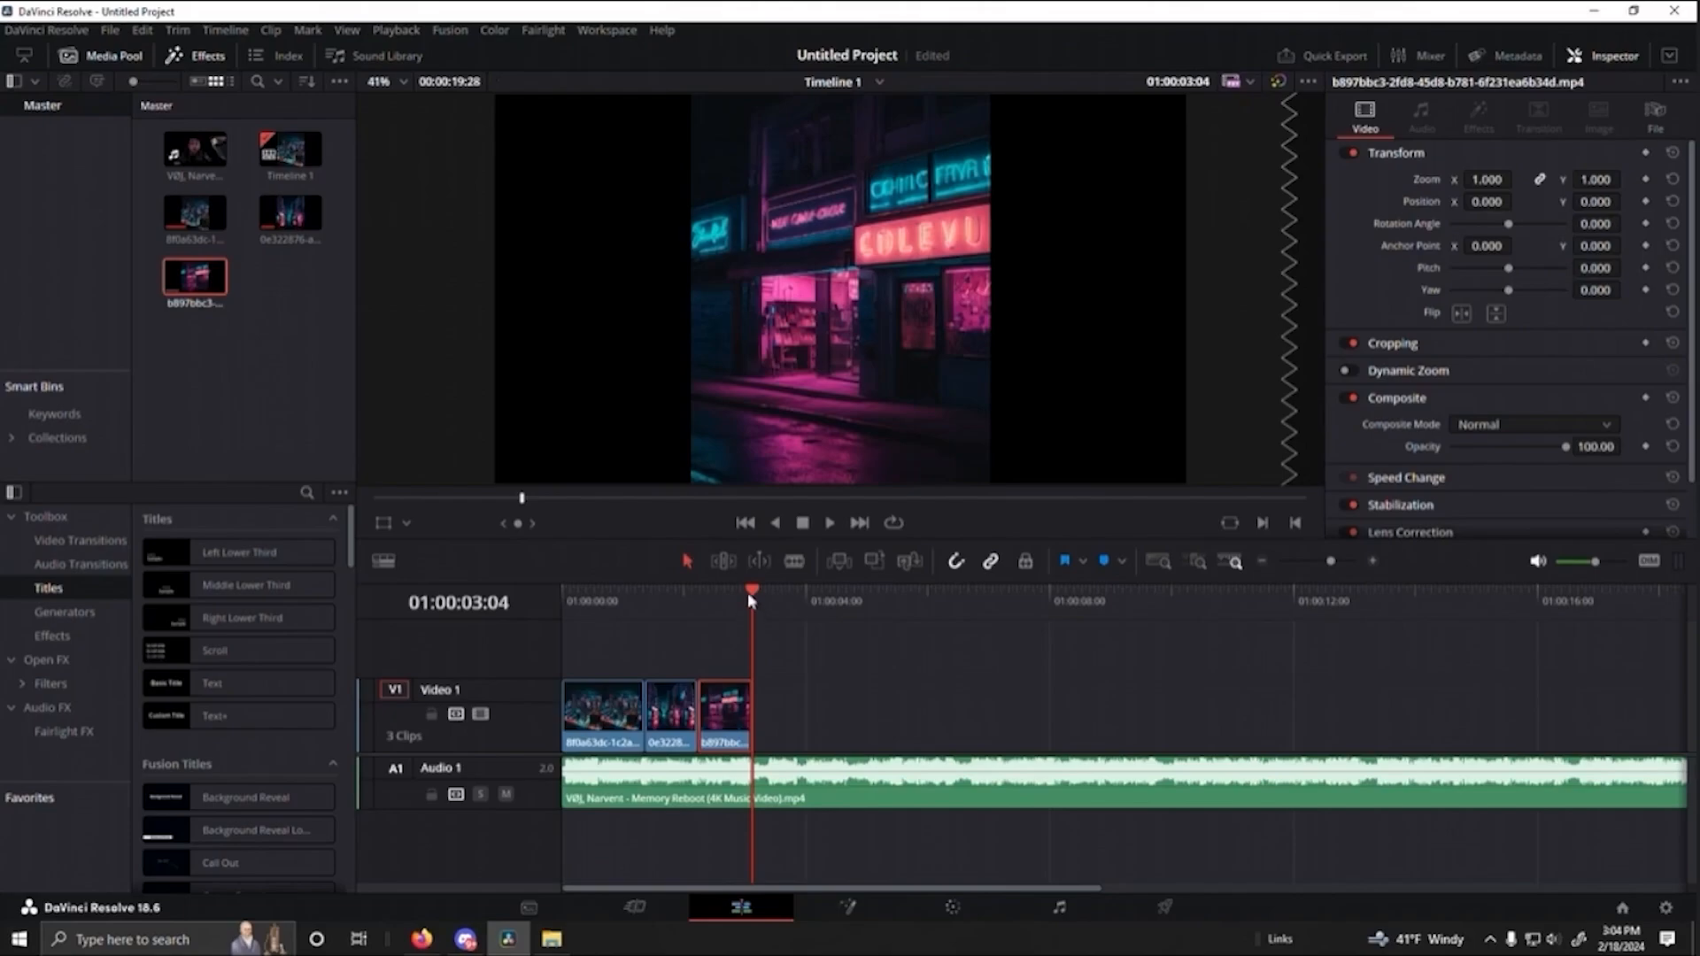
left_click_drag(747, 592, 569, 596)
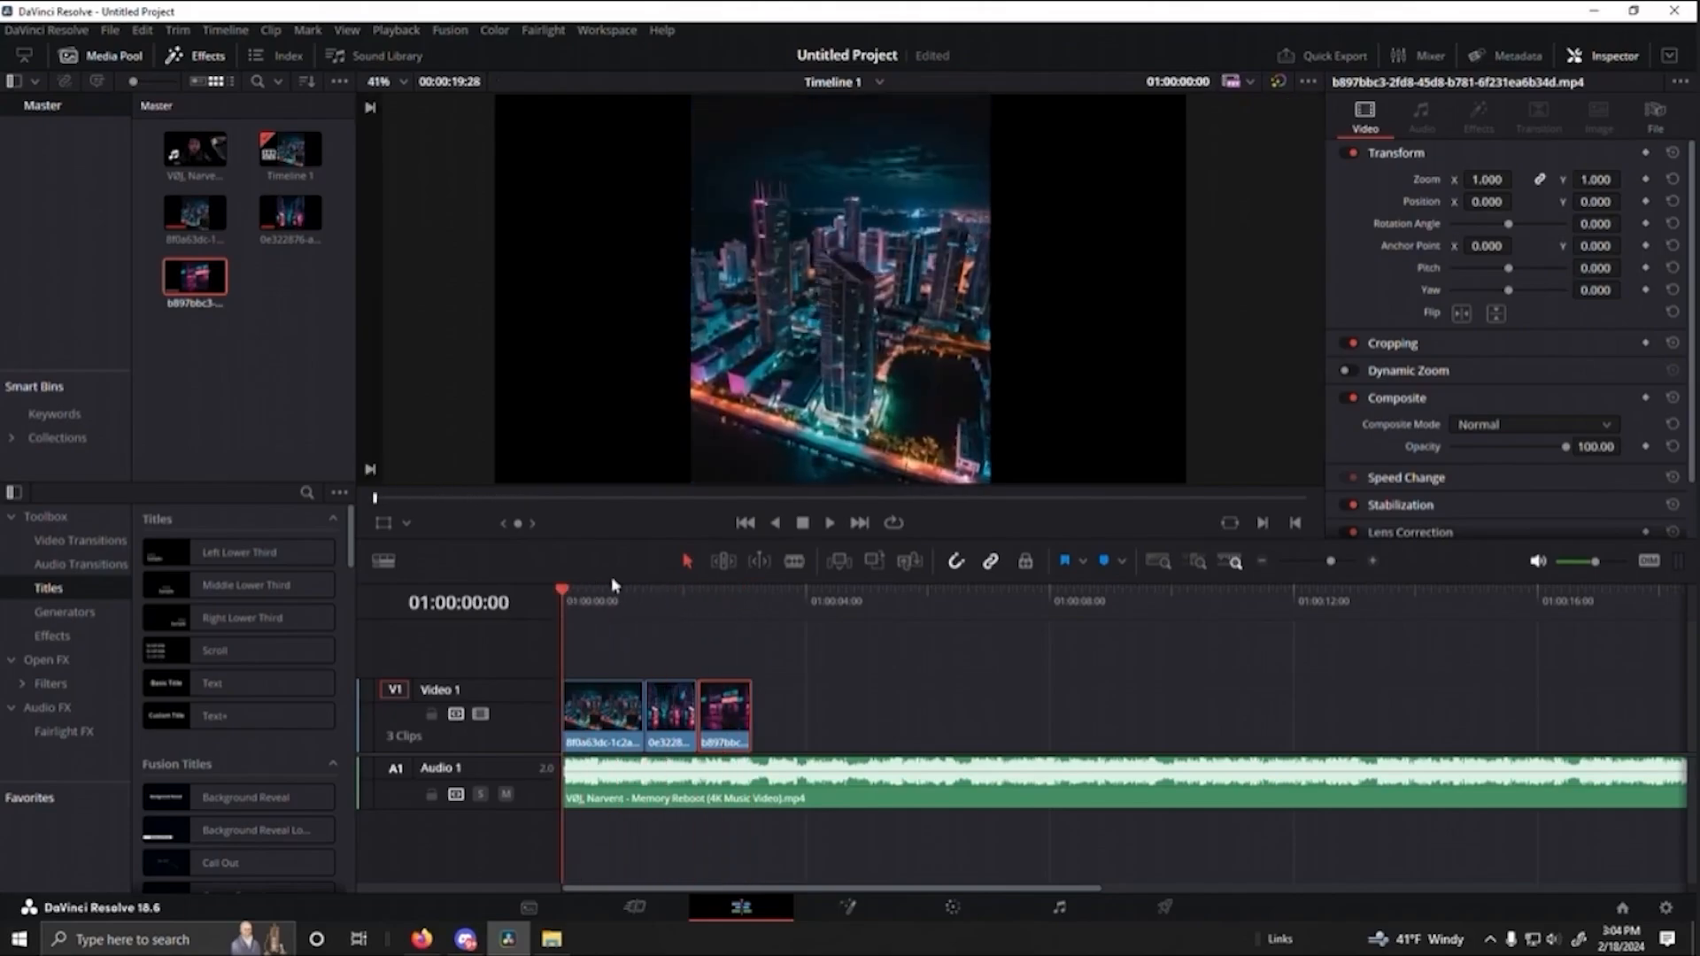
key("space")
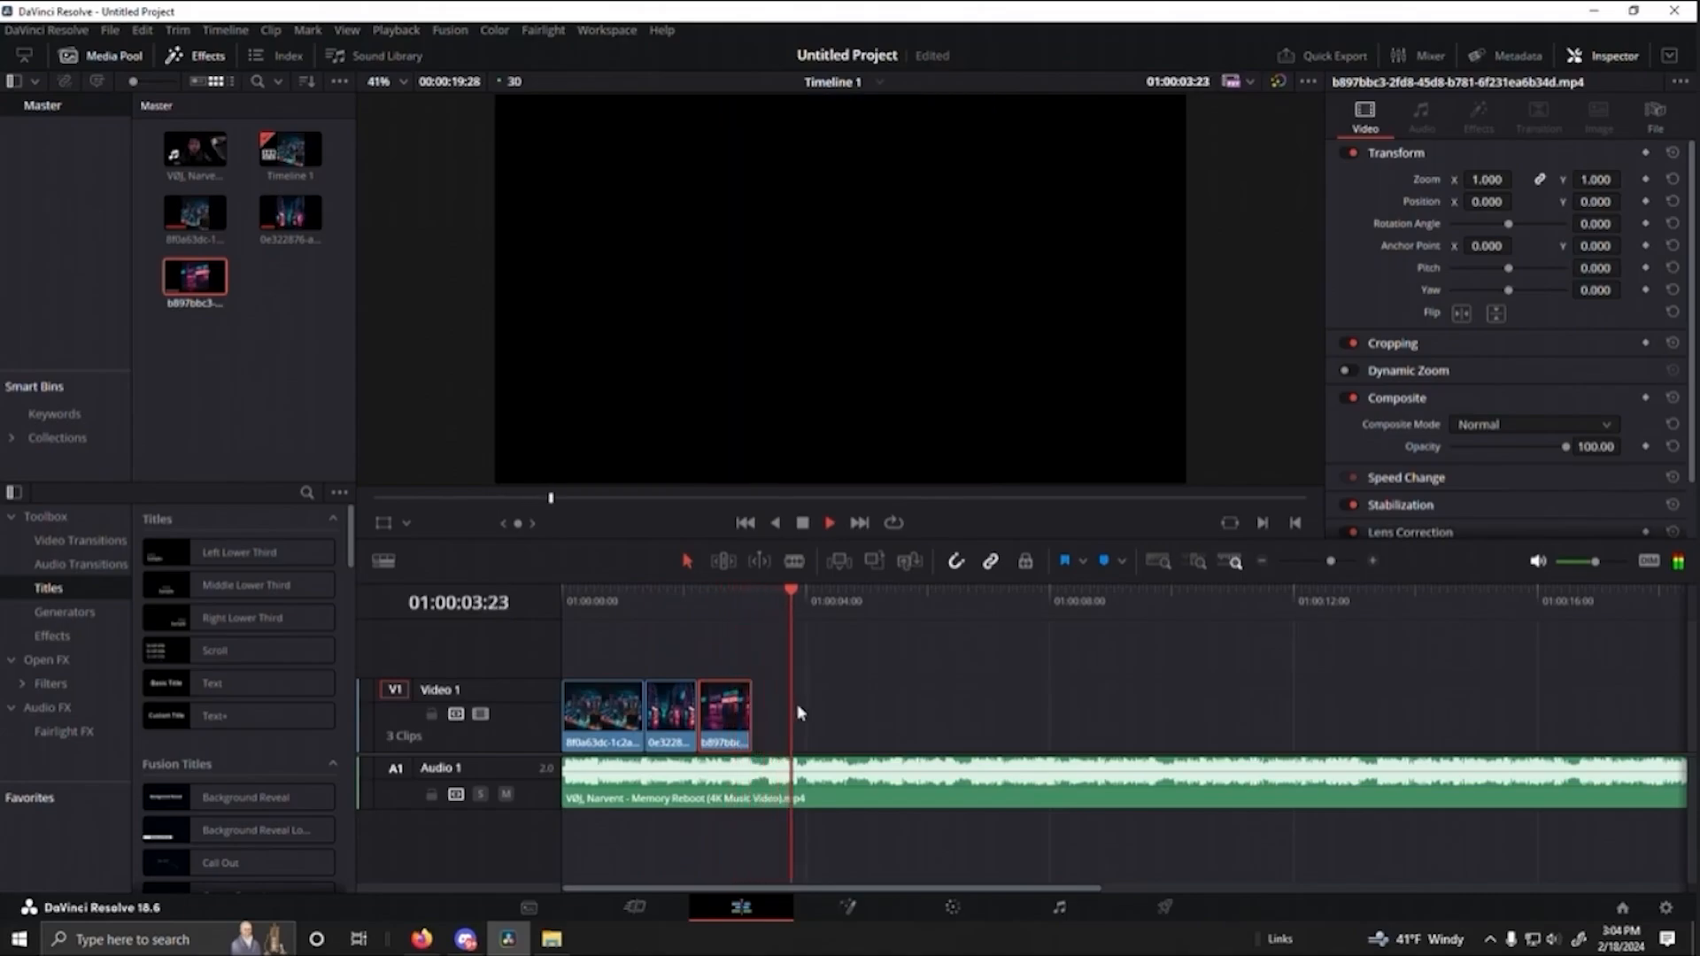
key("space")
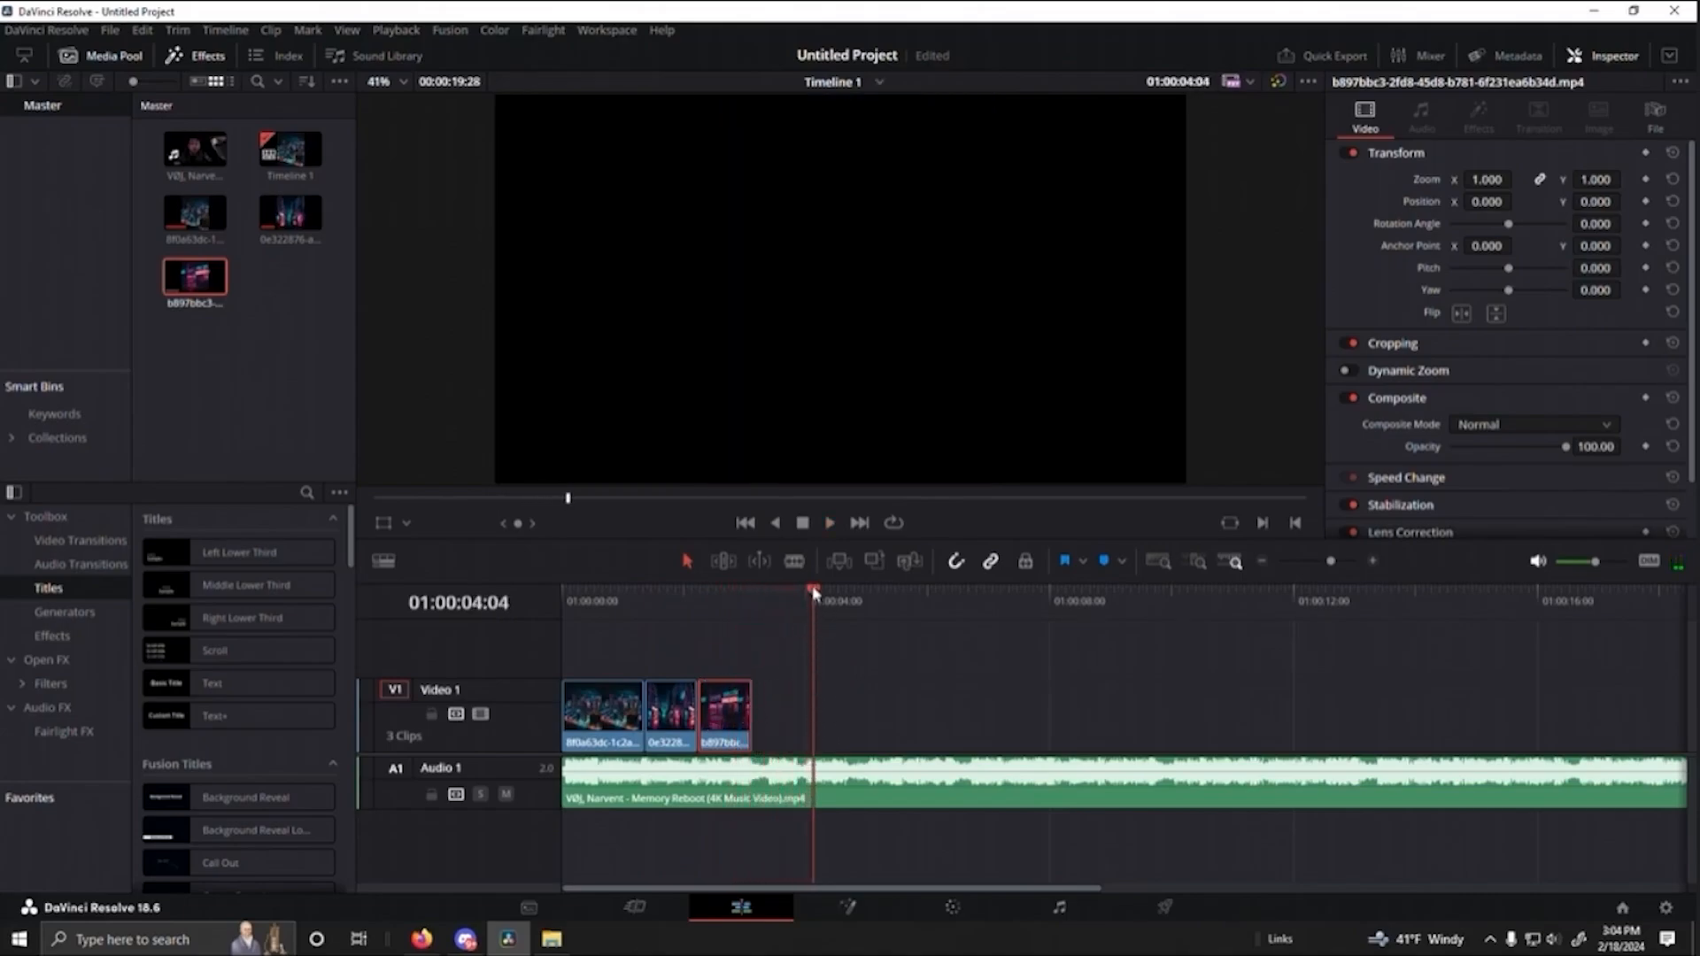
left_click_drag(794, 600, 783, 599)
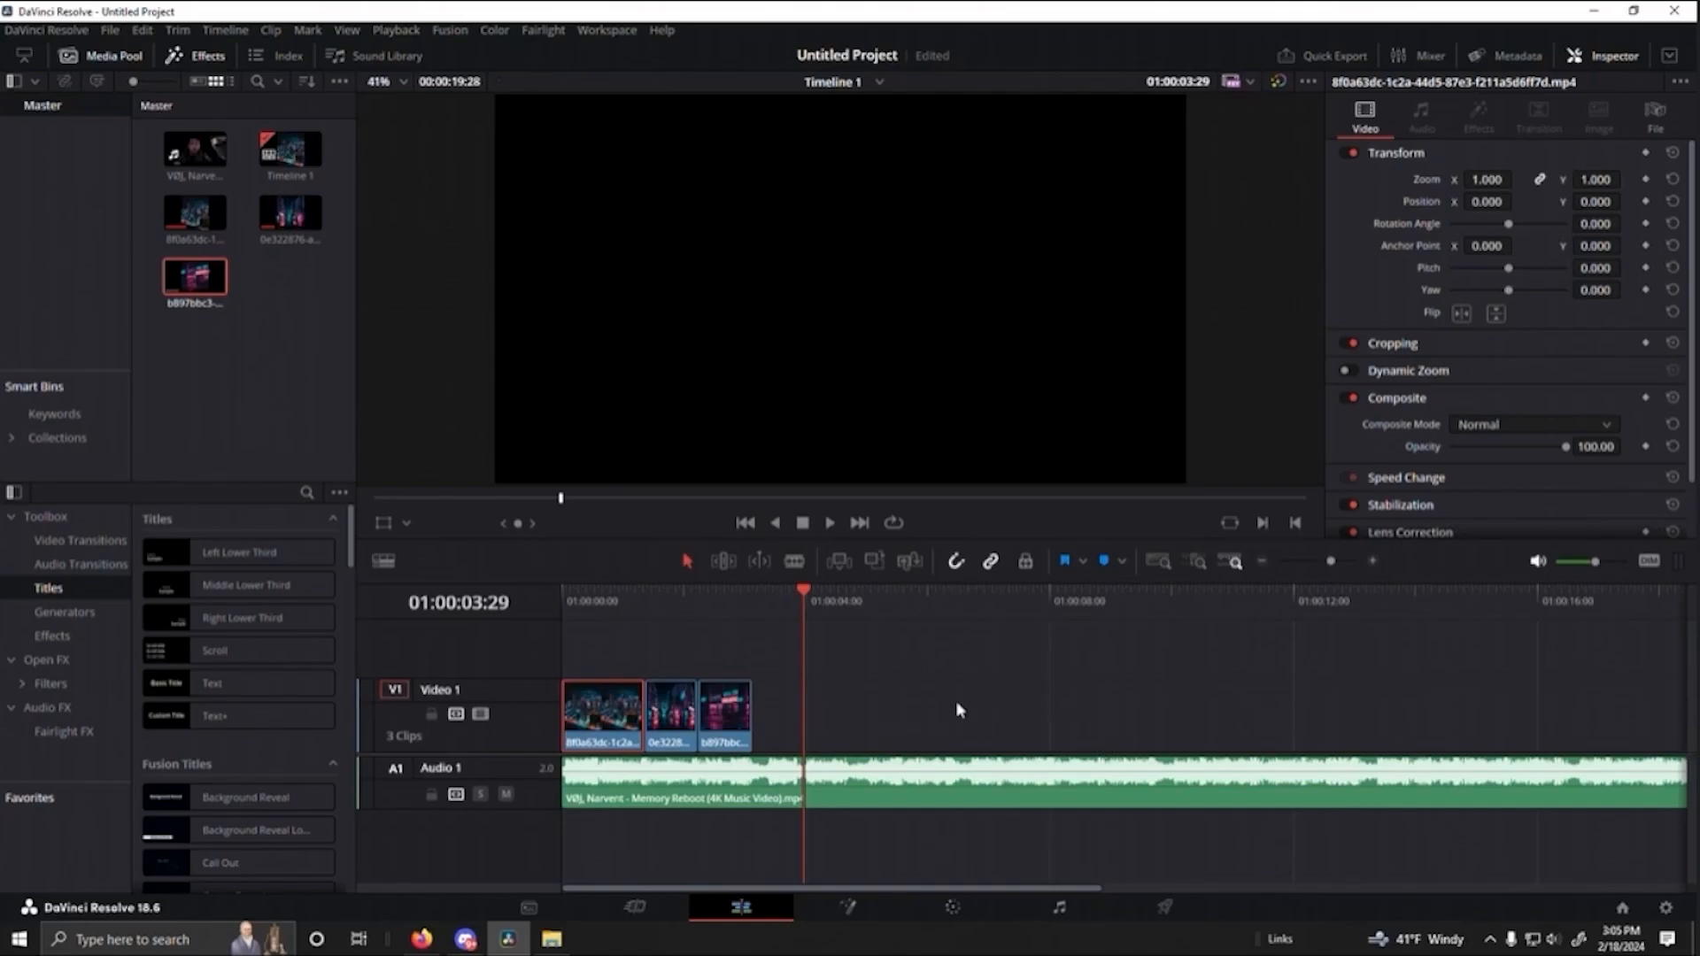
- Switch to Leonardo.Ai and generate two sets of images with the prompt "Alleyway, Miami, city, cyberpunk, synthwave, night time, dark,", one set adding "dreamcore"
left_click(422, 939)
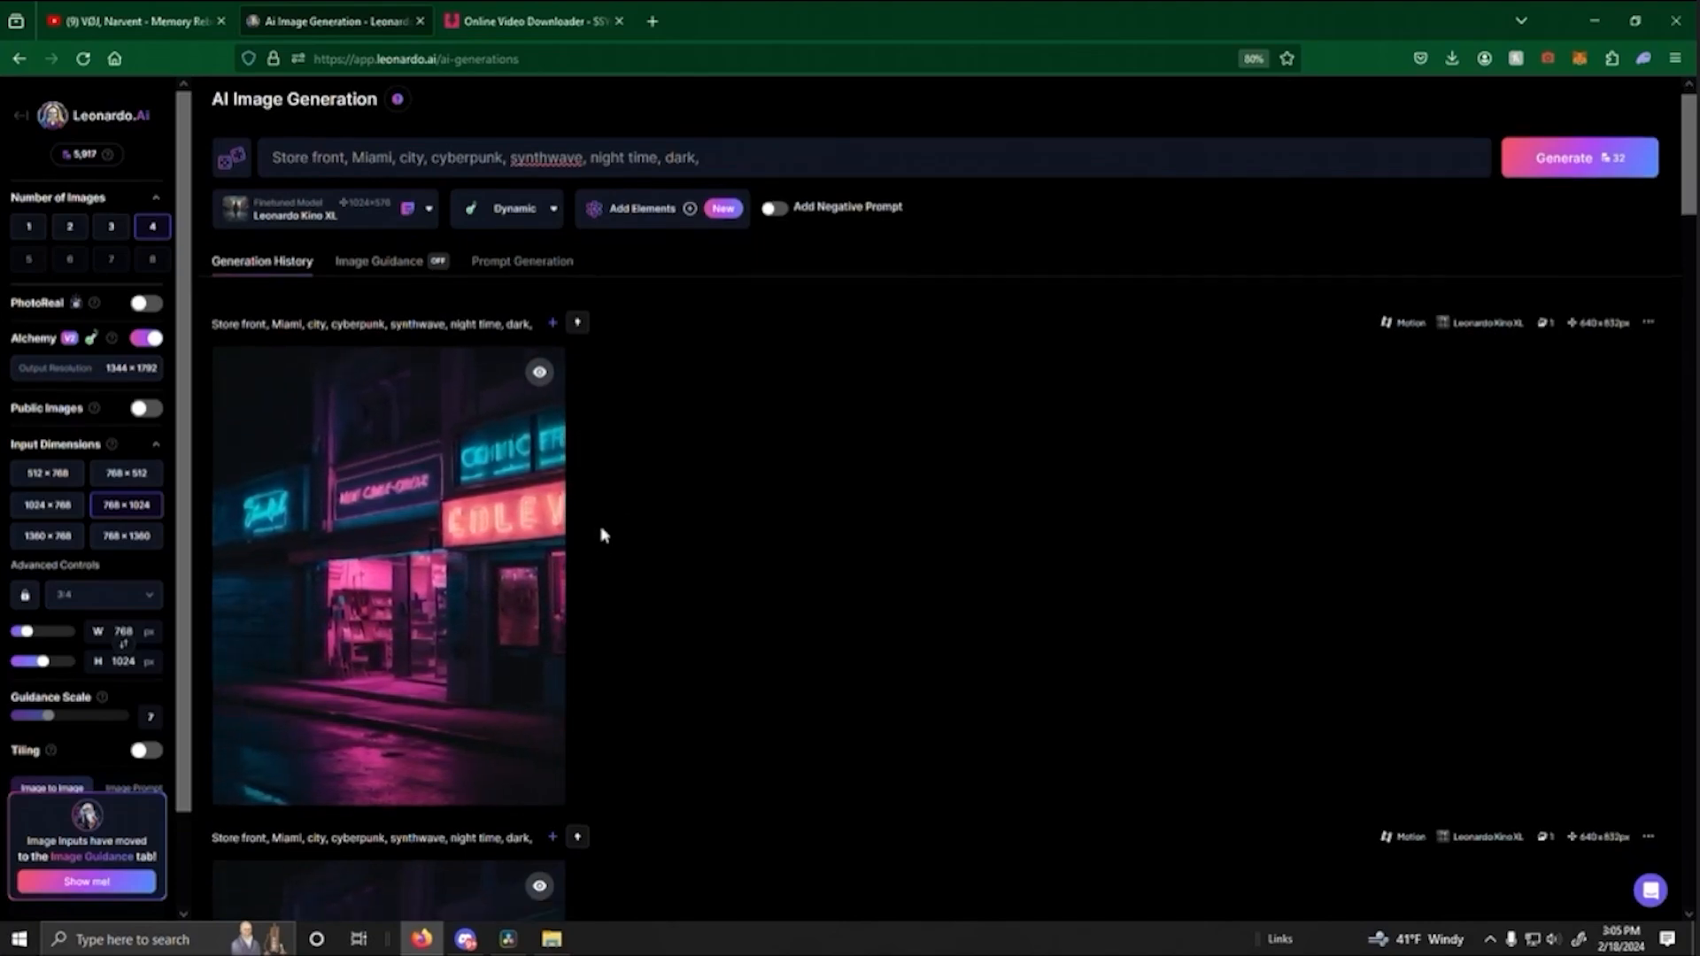
scroll(632, 527, "down", 5)
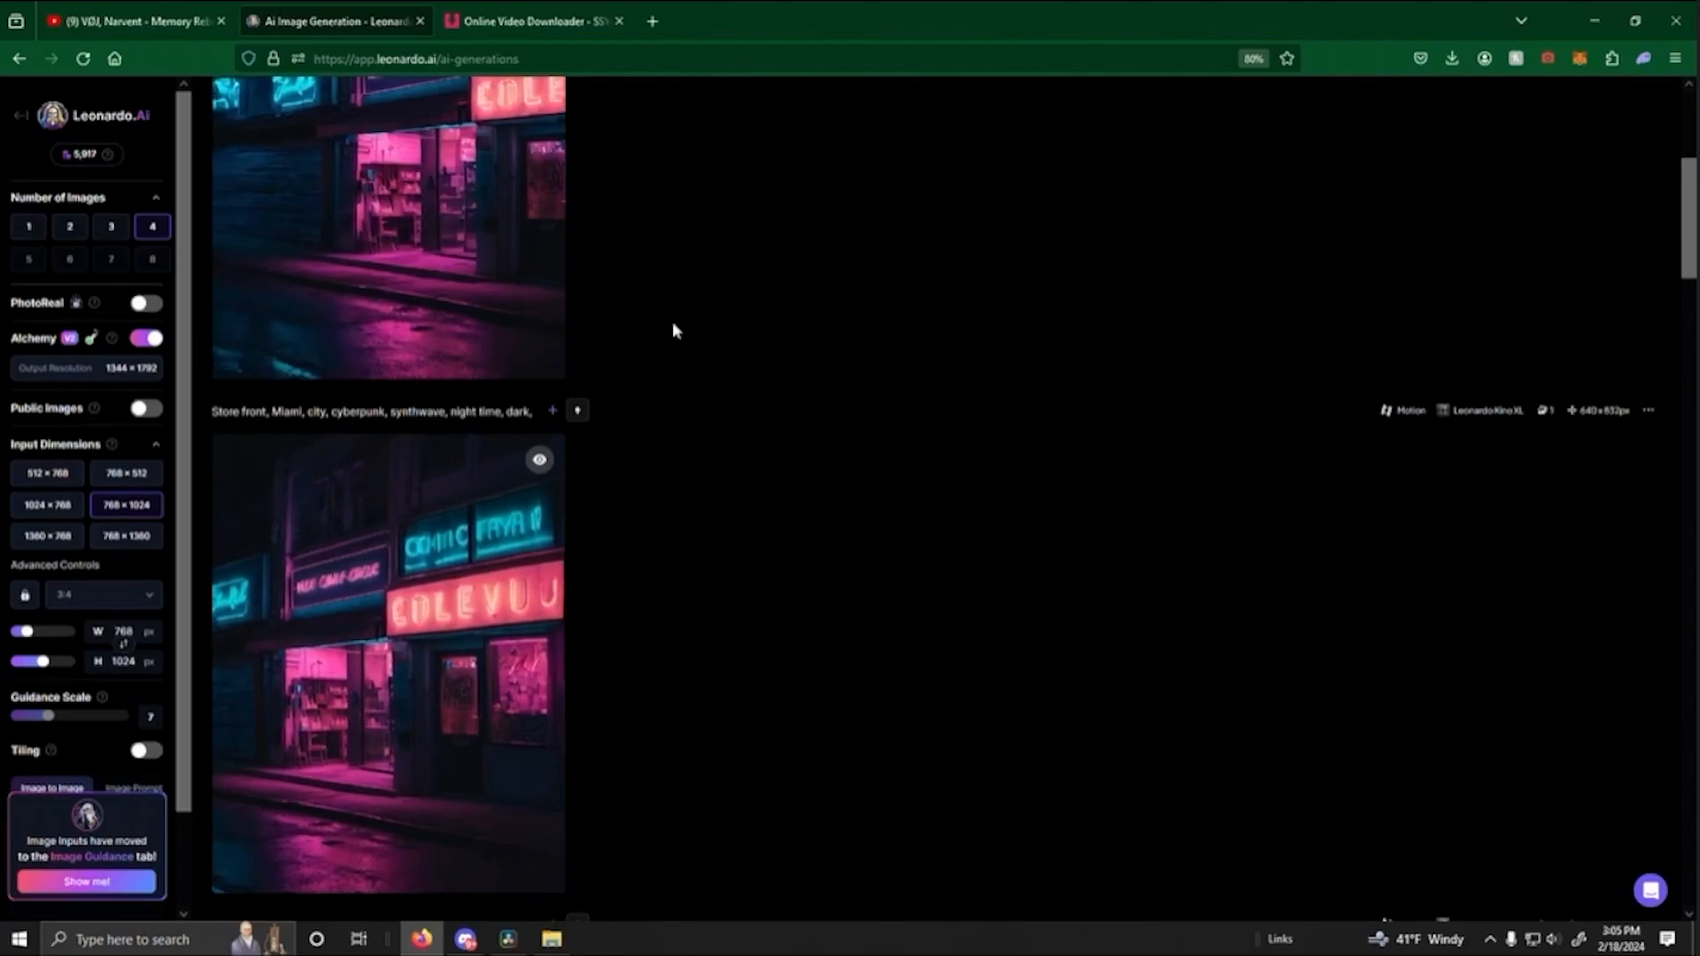
middle_click(621, 344)
middle_click(635, 215)
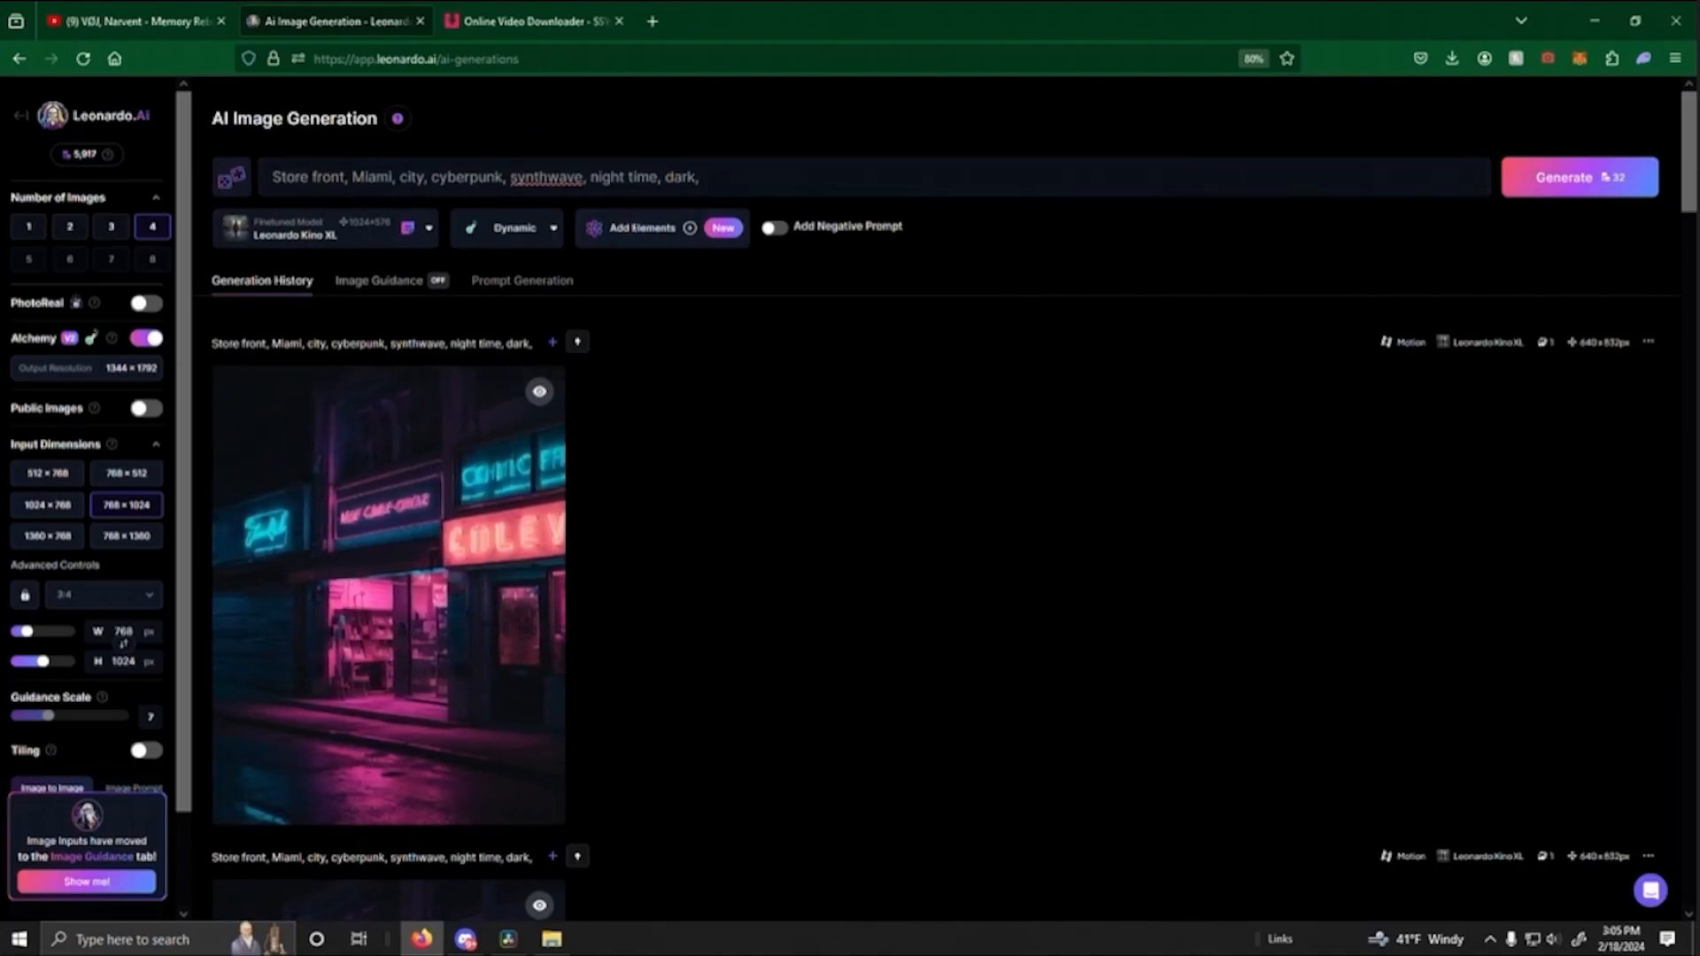
left_click_drag(272, 178, 344, 179)
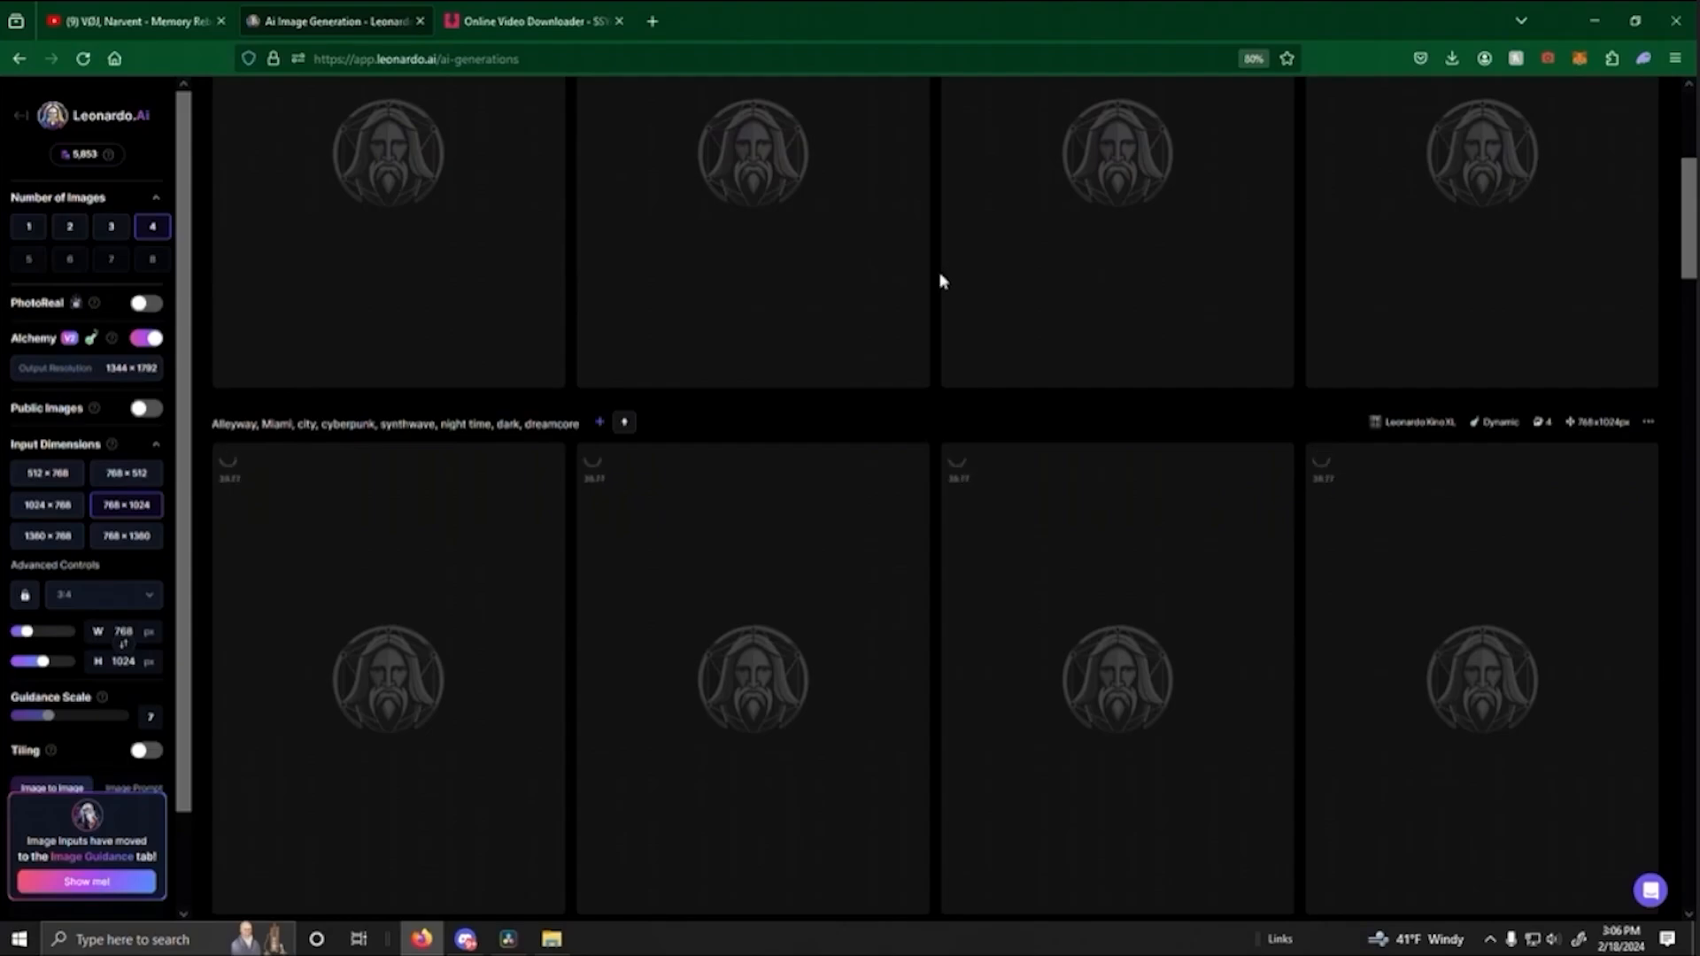
- Compare the two sets of alleyway images, enlarging the one with the pink neon light and purple puddles
scroll(940, 281, "down", 2)
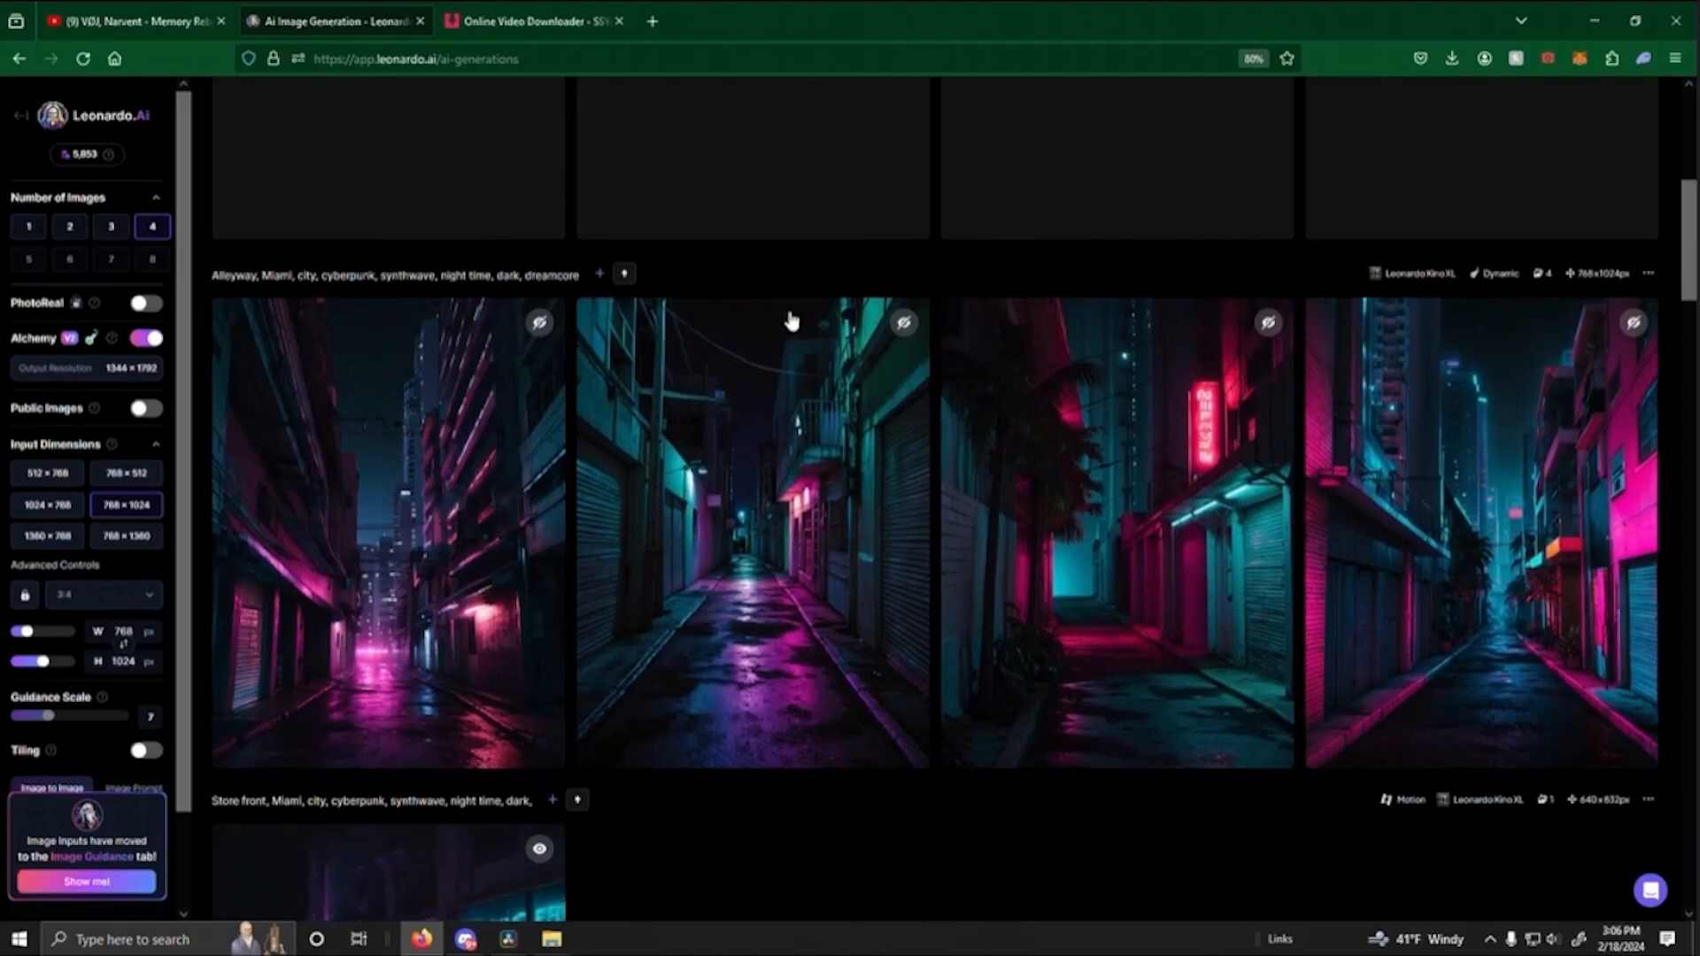
scroll(1172, 638, "up", 2)
scroll(1172, 638, "up", 1)
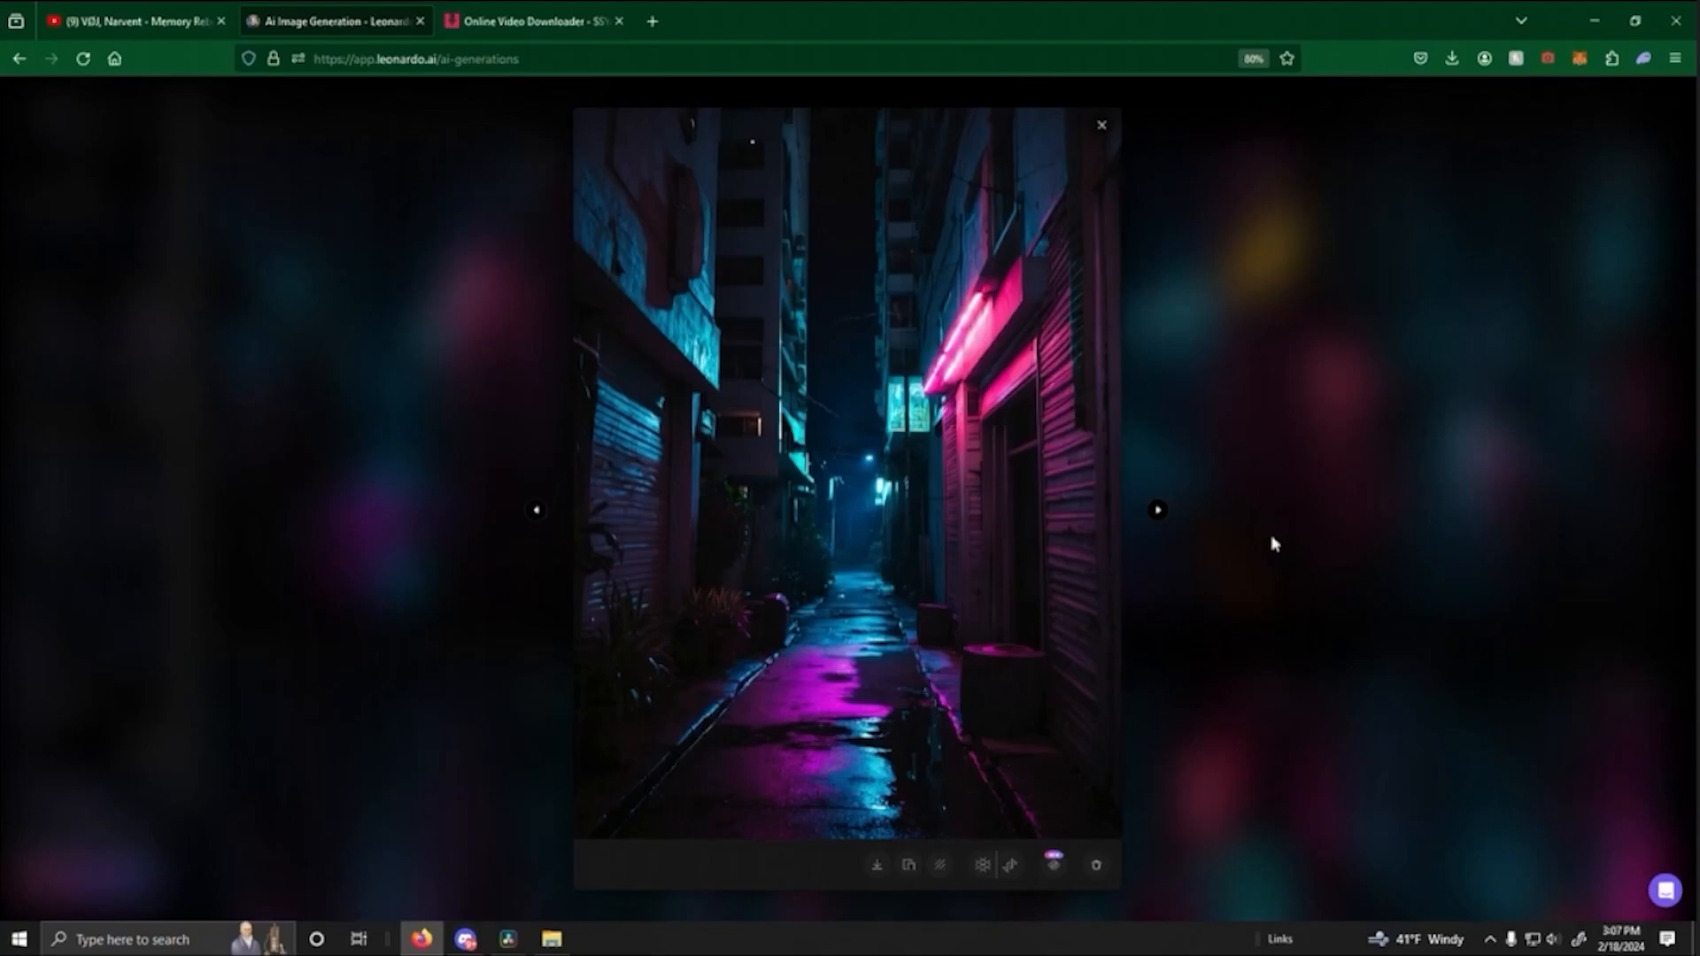
left_click(1273, 544)
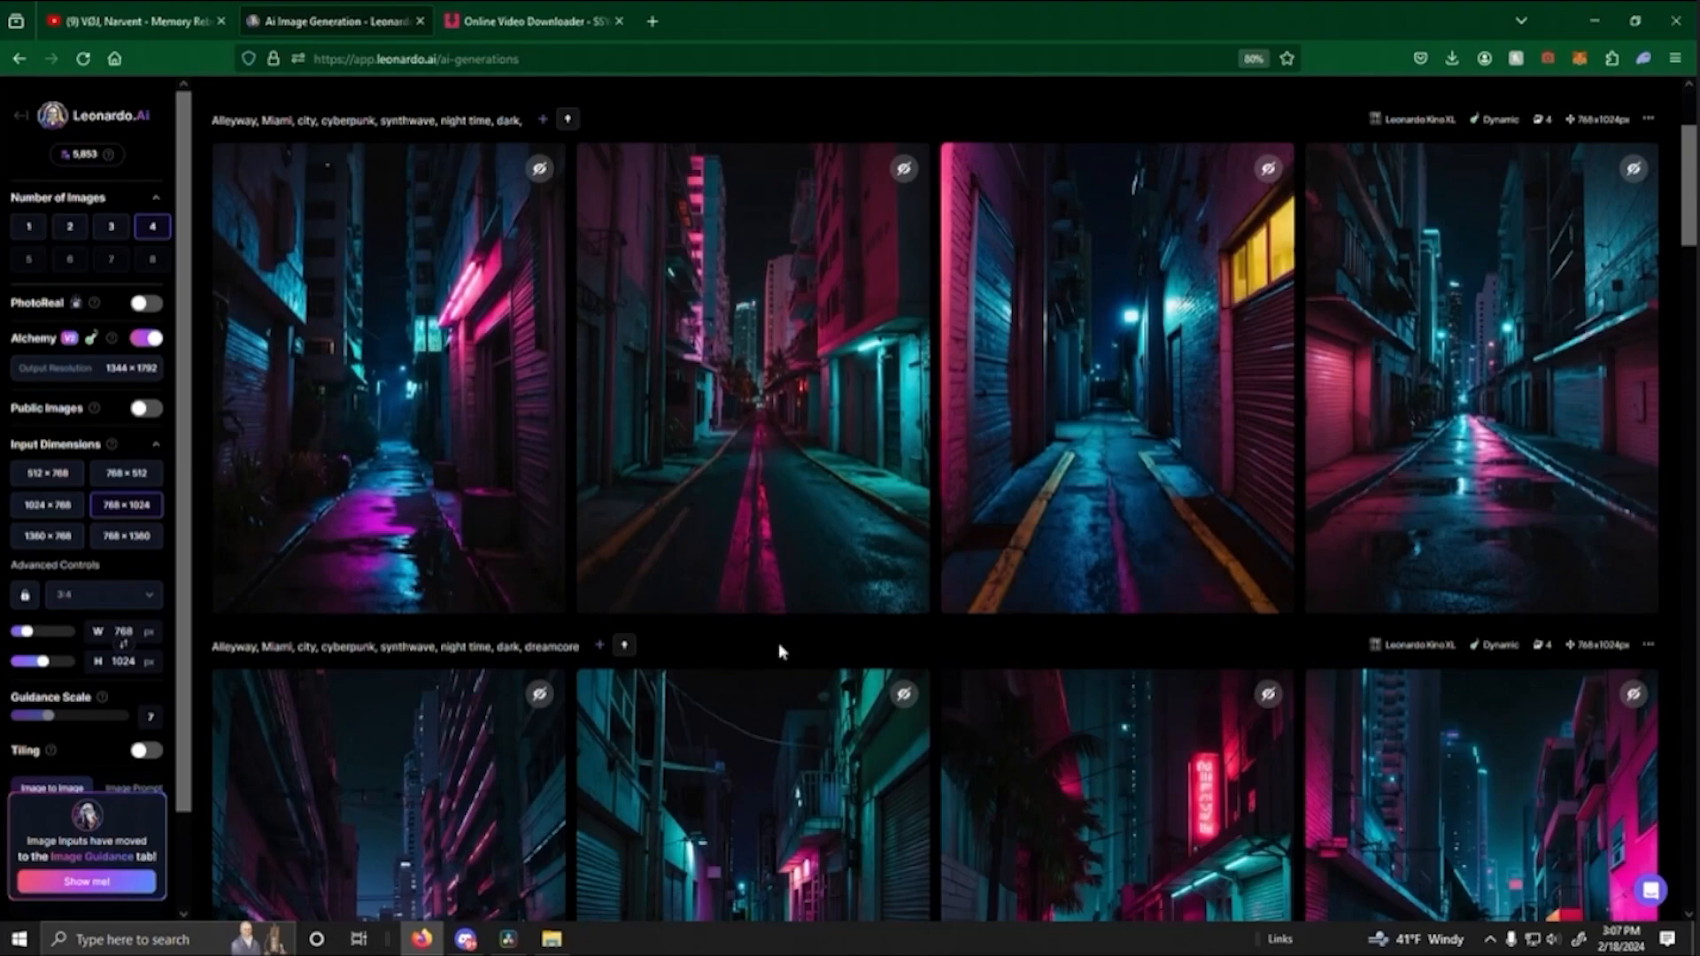
left_click(736, 463)
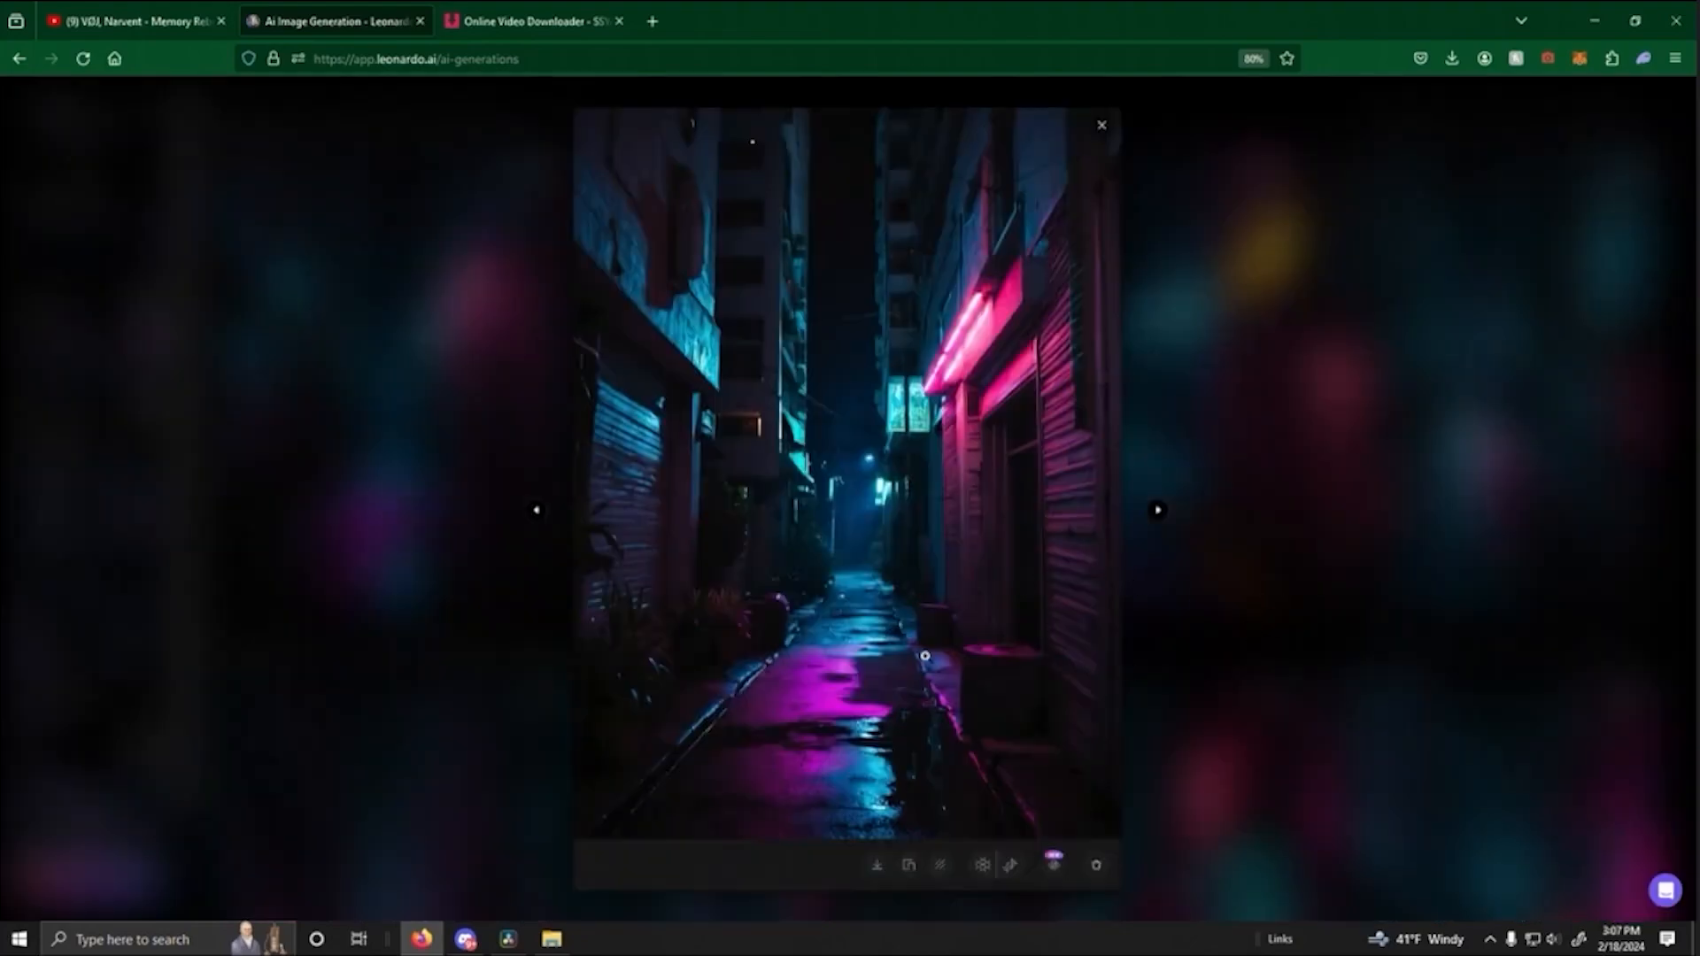
left_click(1208, 635)
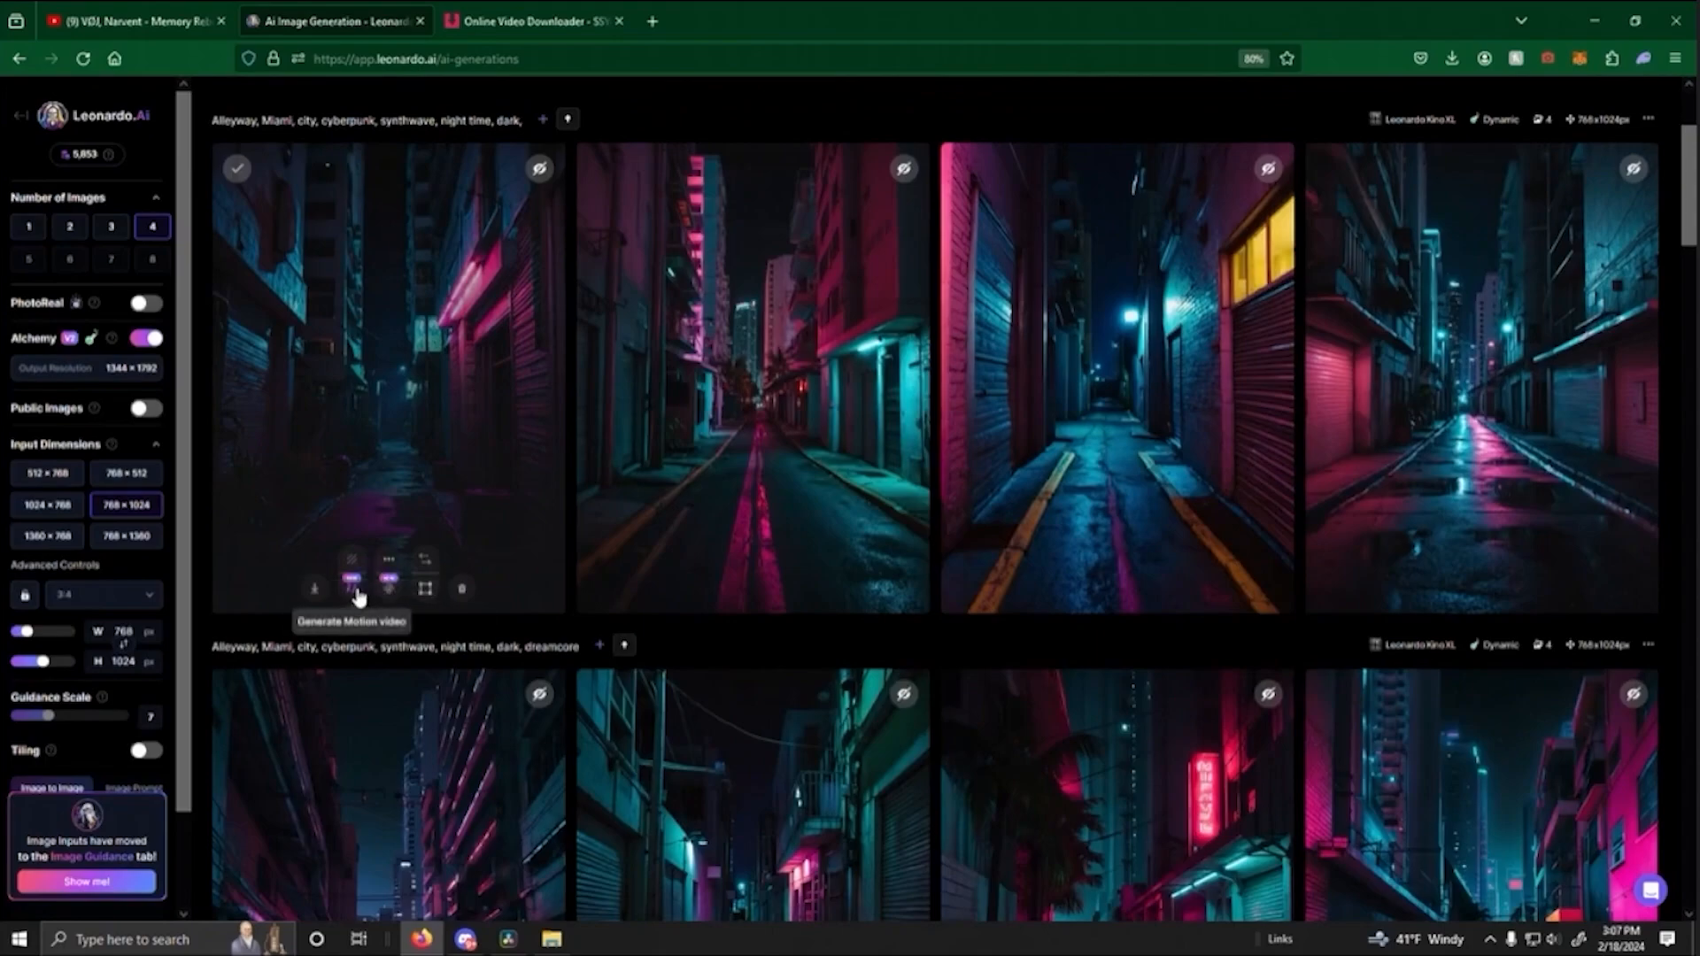
- Generate two motion videos from the alleyway image with the pink neon light and purple puddles, using motion strengths of 4 and 3
left_click(352, 585)
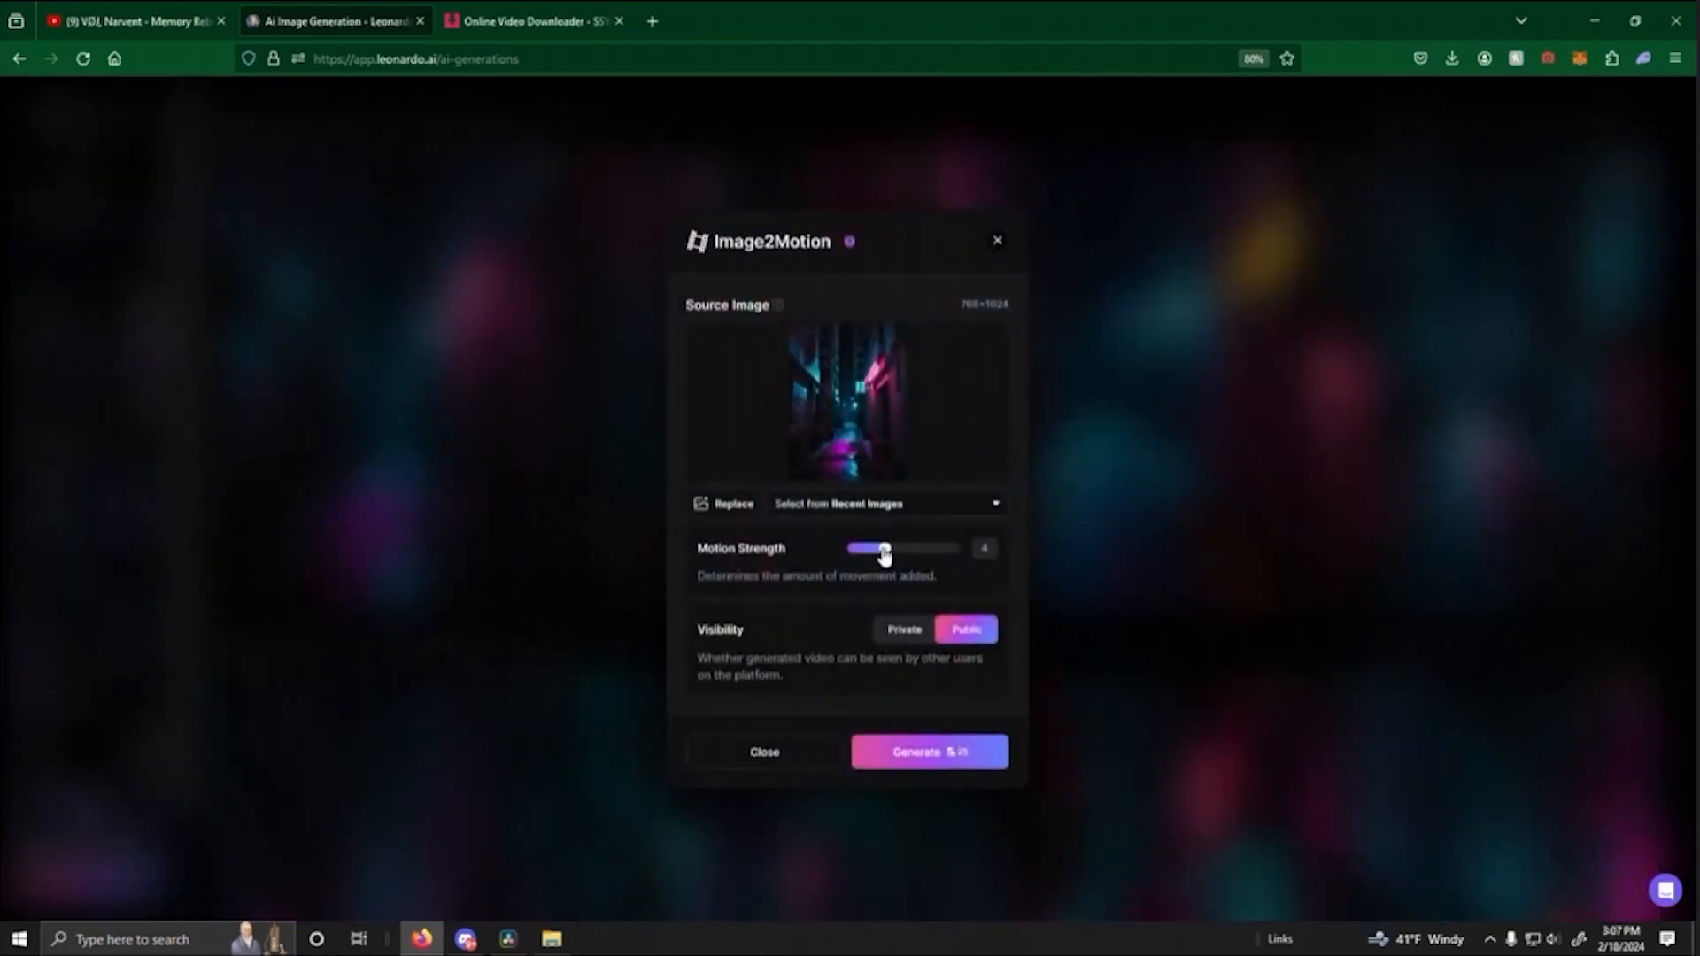
left_click(984, 767)
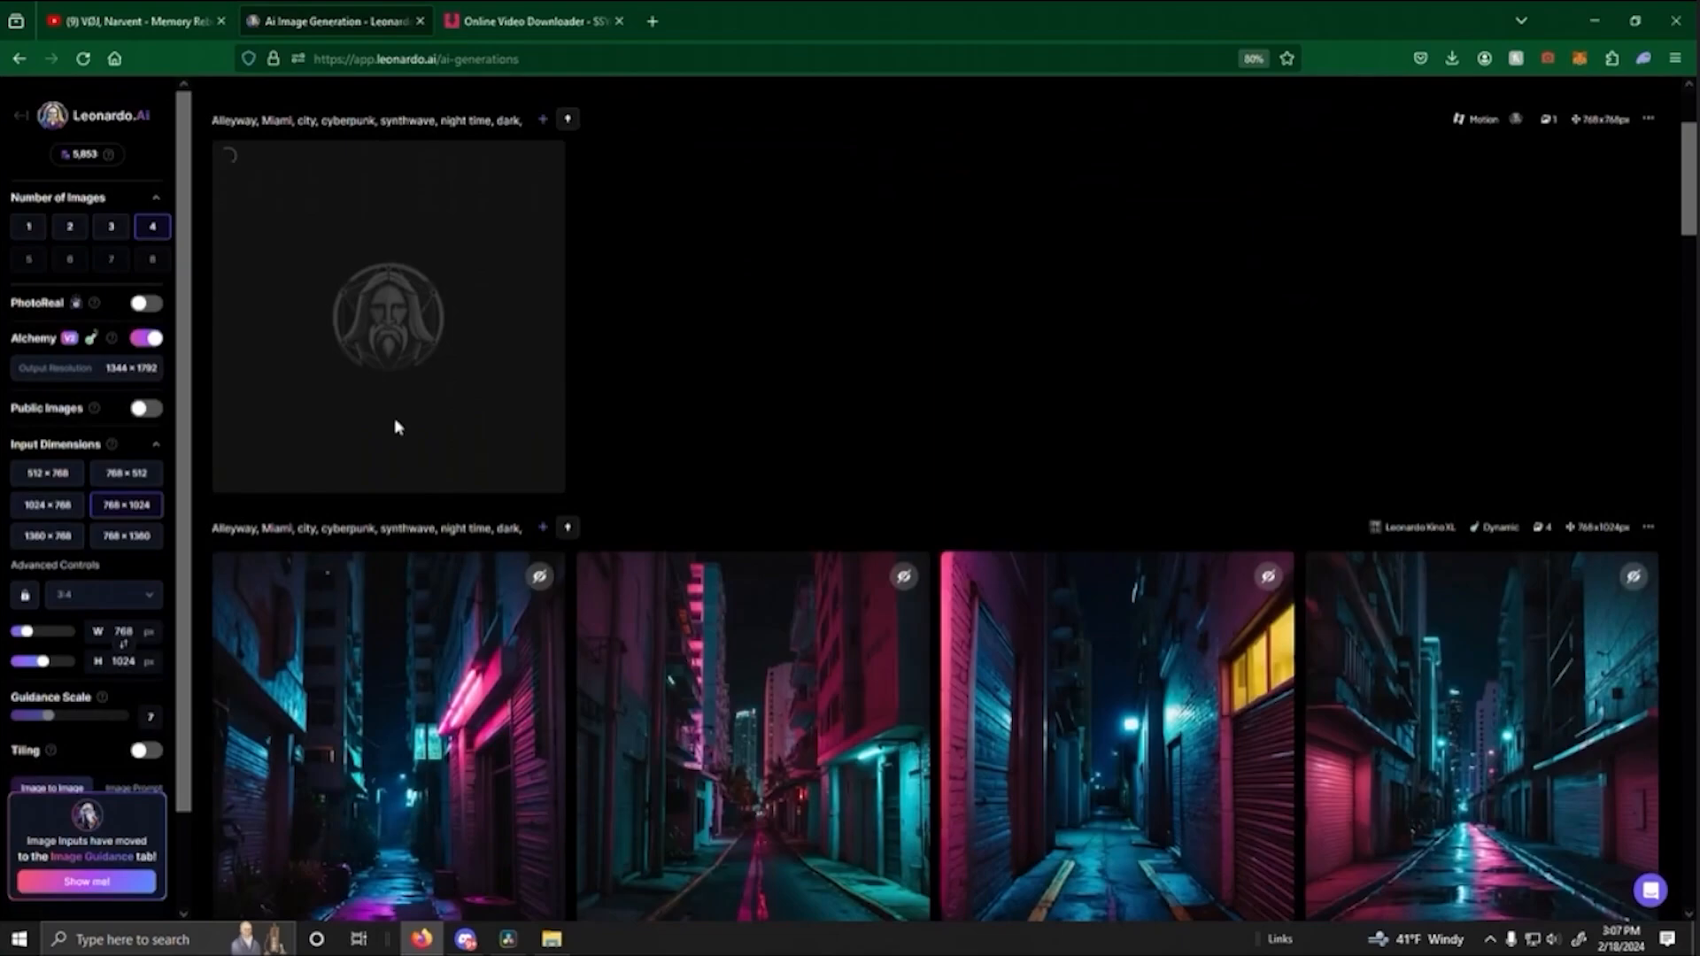
scroll(479, 624, "down", 2)
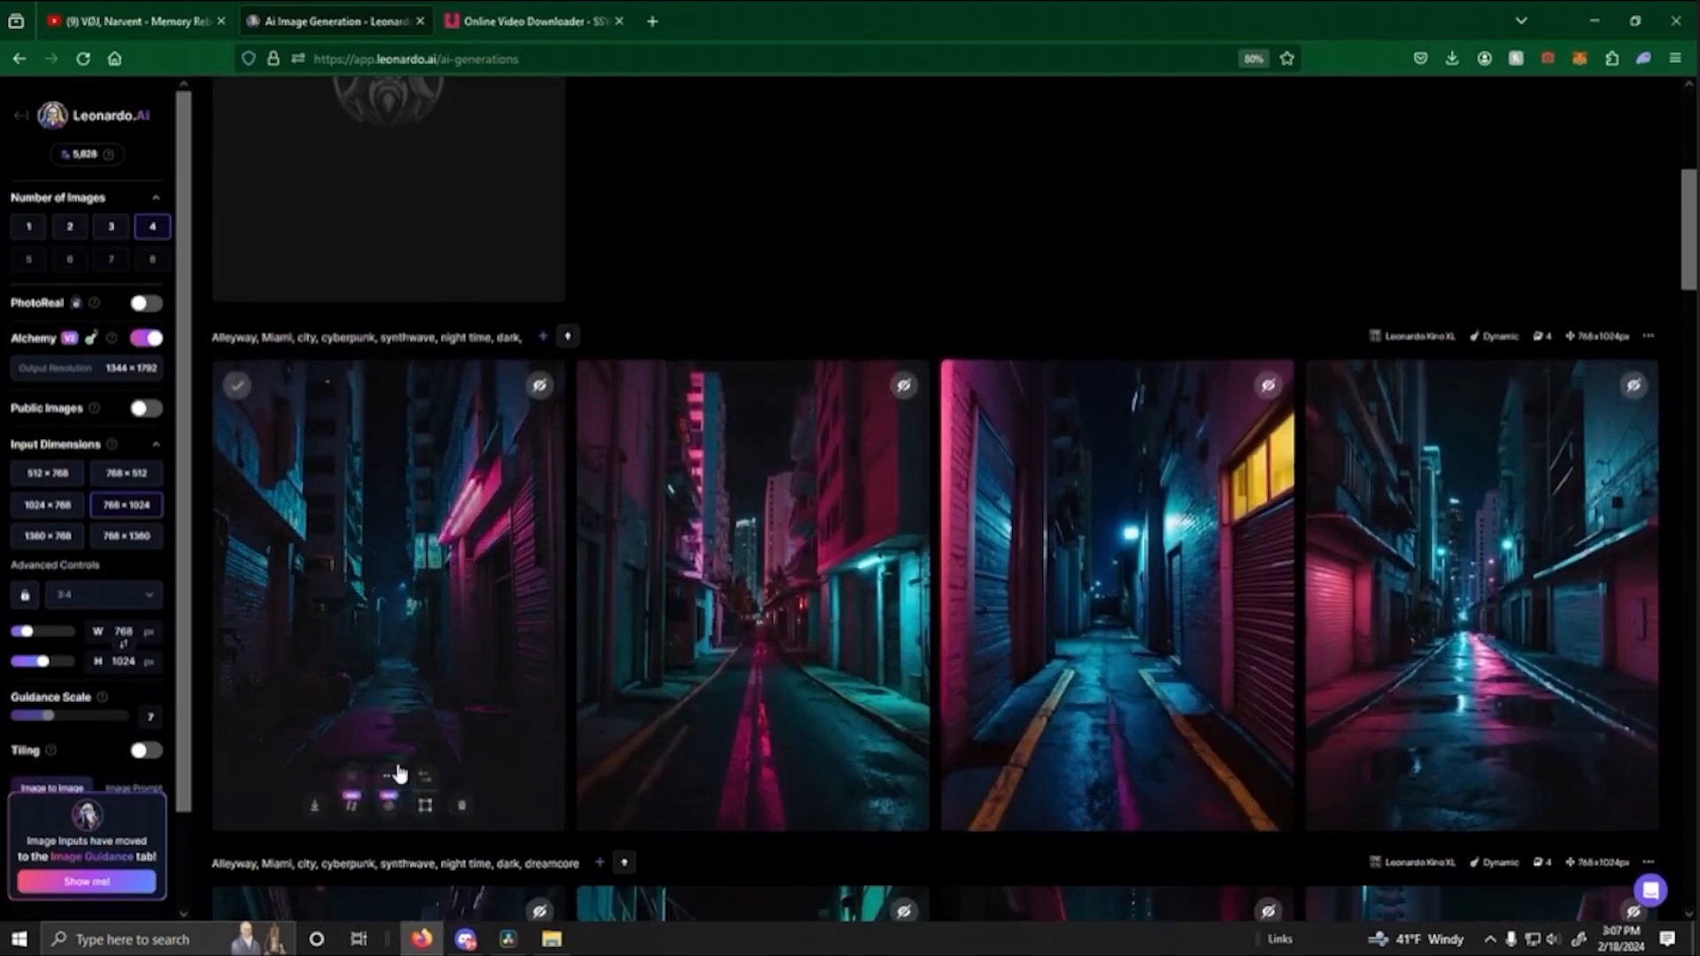
left_click(352, 805)
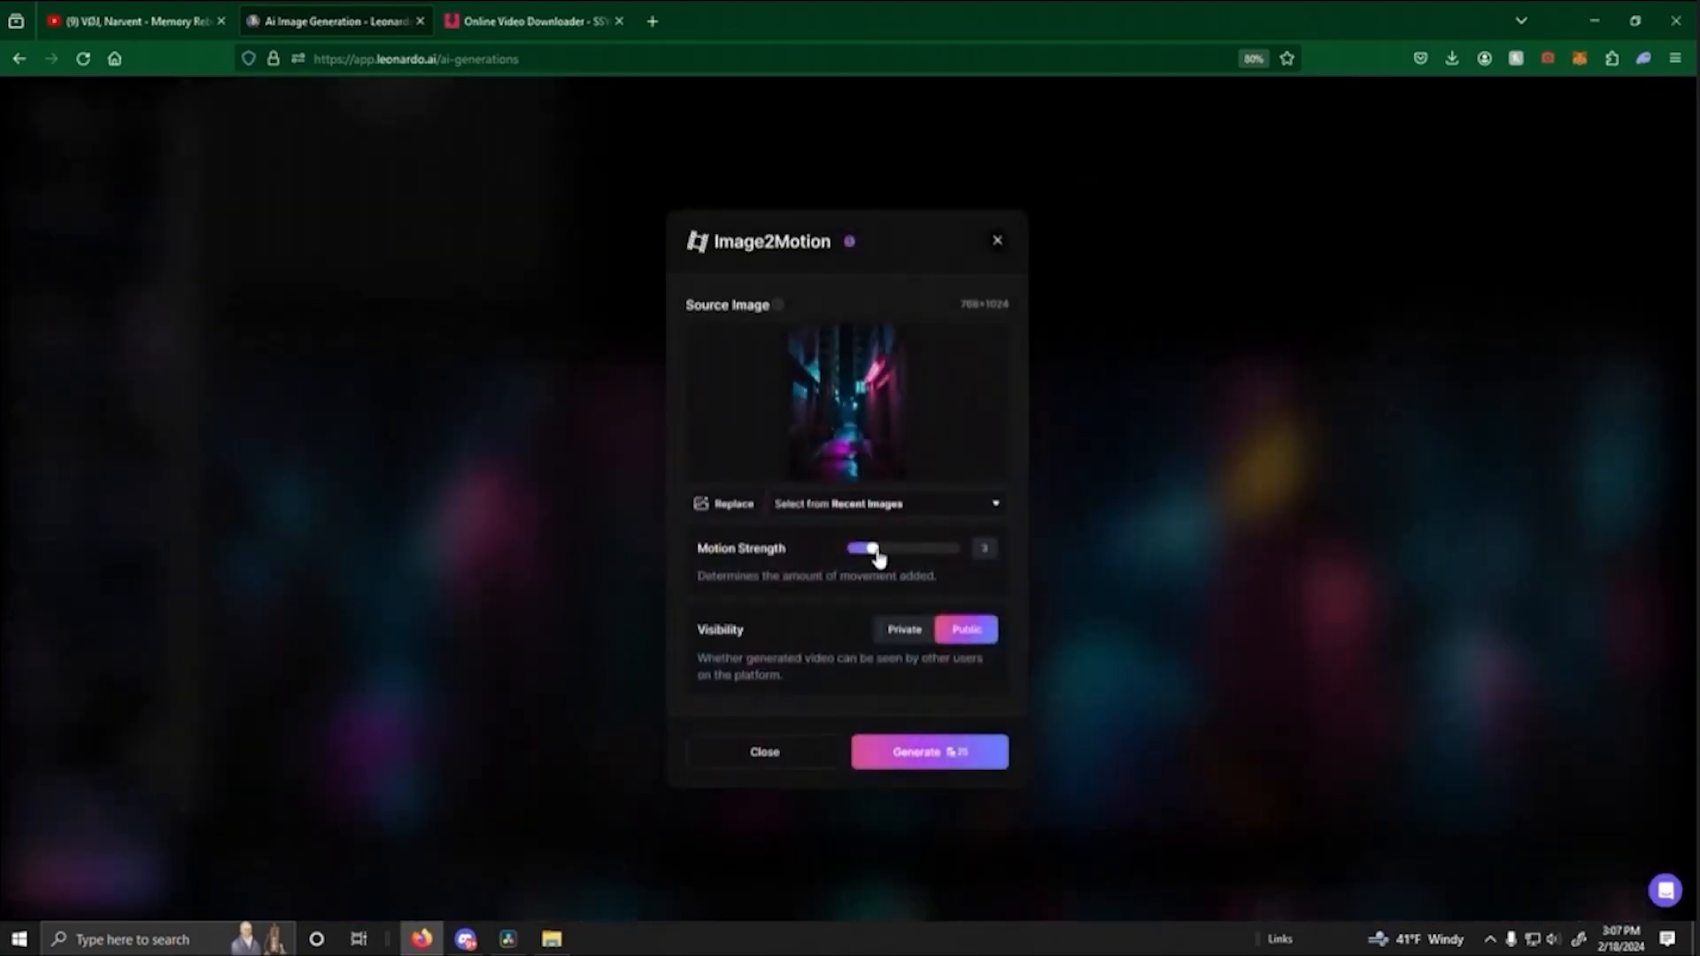
left_click(928, 759)
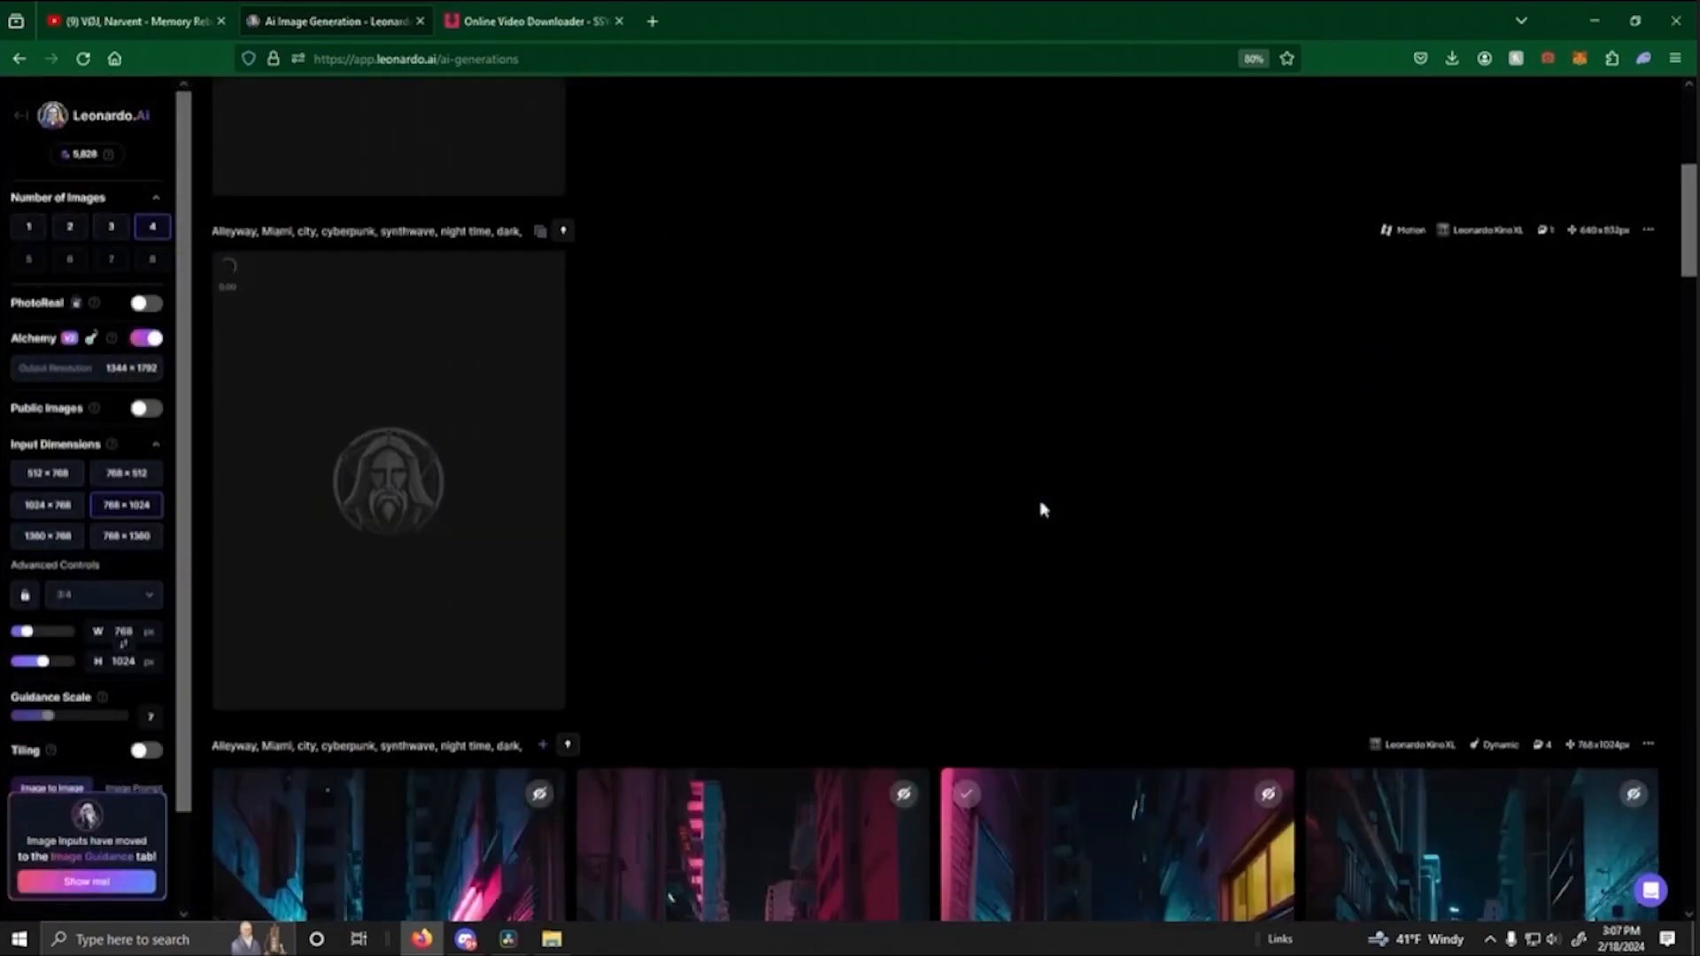
- Generate two motion videos from the dreamcore alleyway image with the vertical red neon sign, using motion strength 4 for the first
scroll(953, 554, "down", 2)
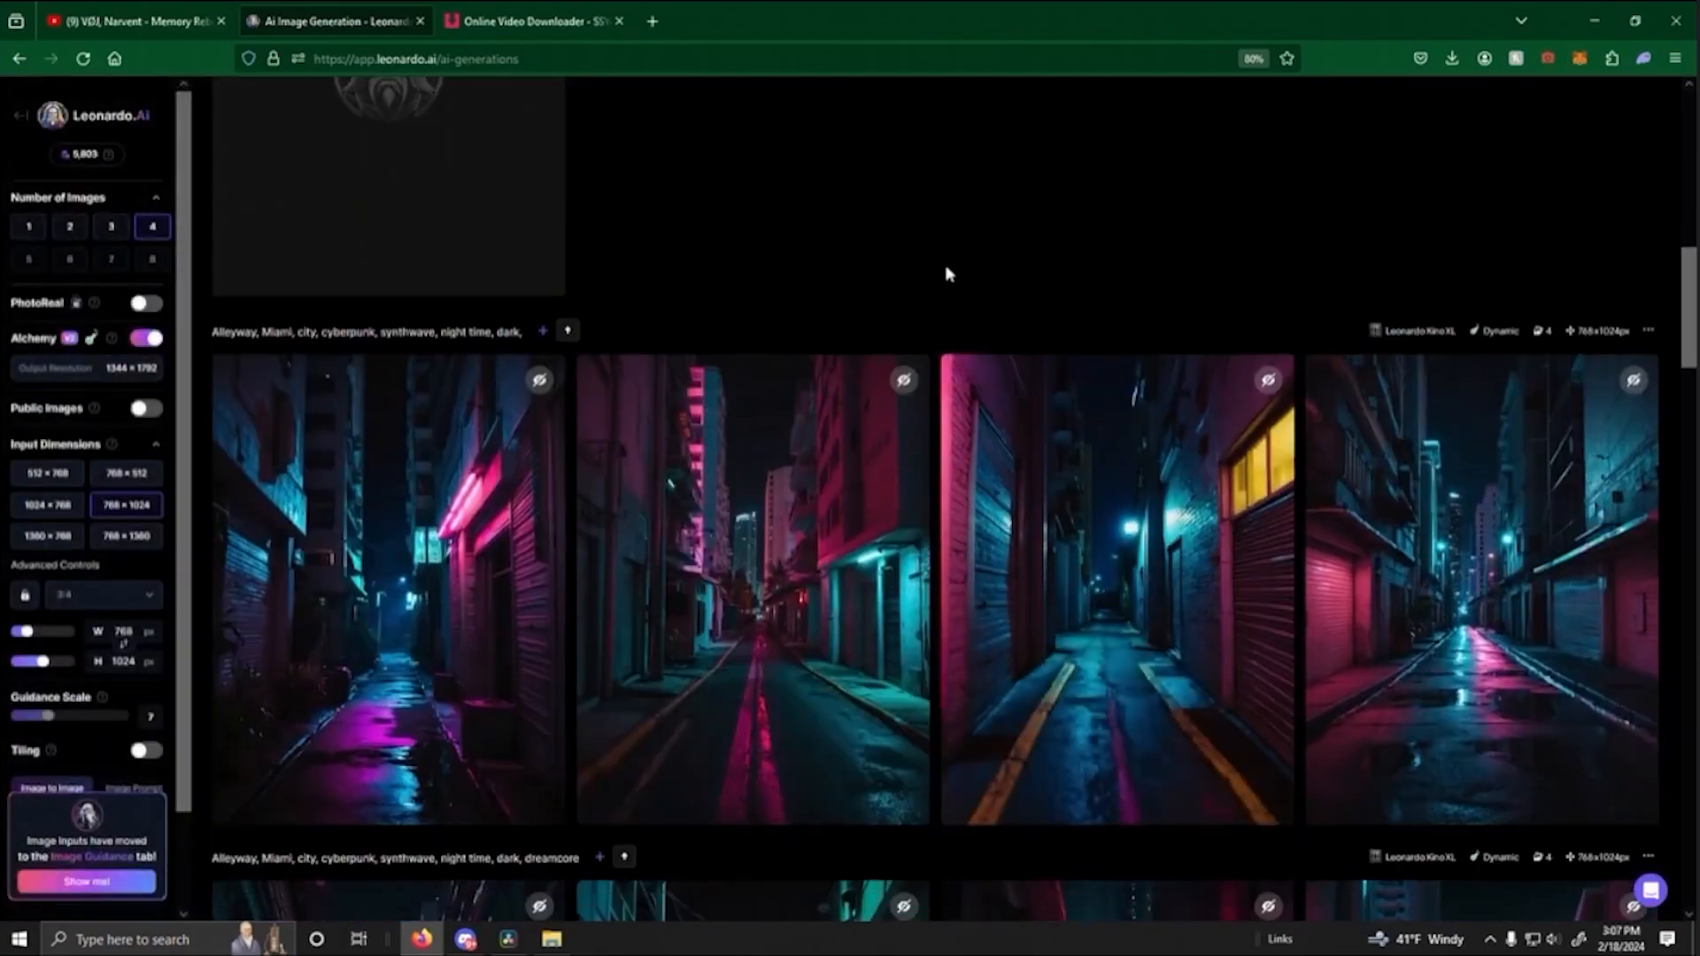
scroll(947, 273, "down", 4)
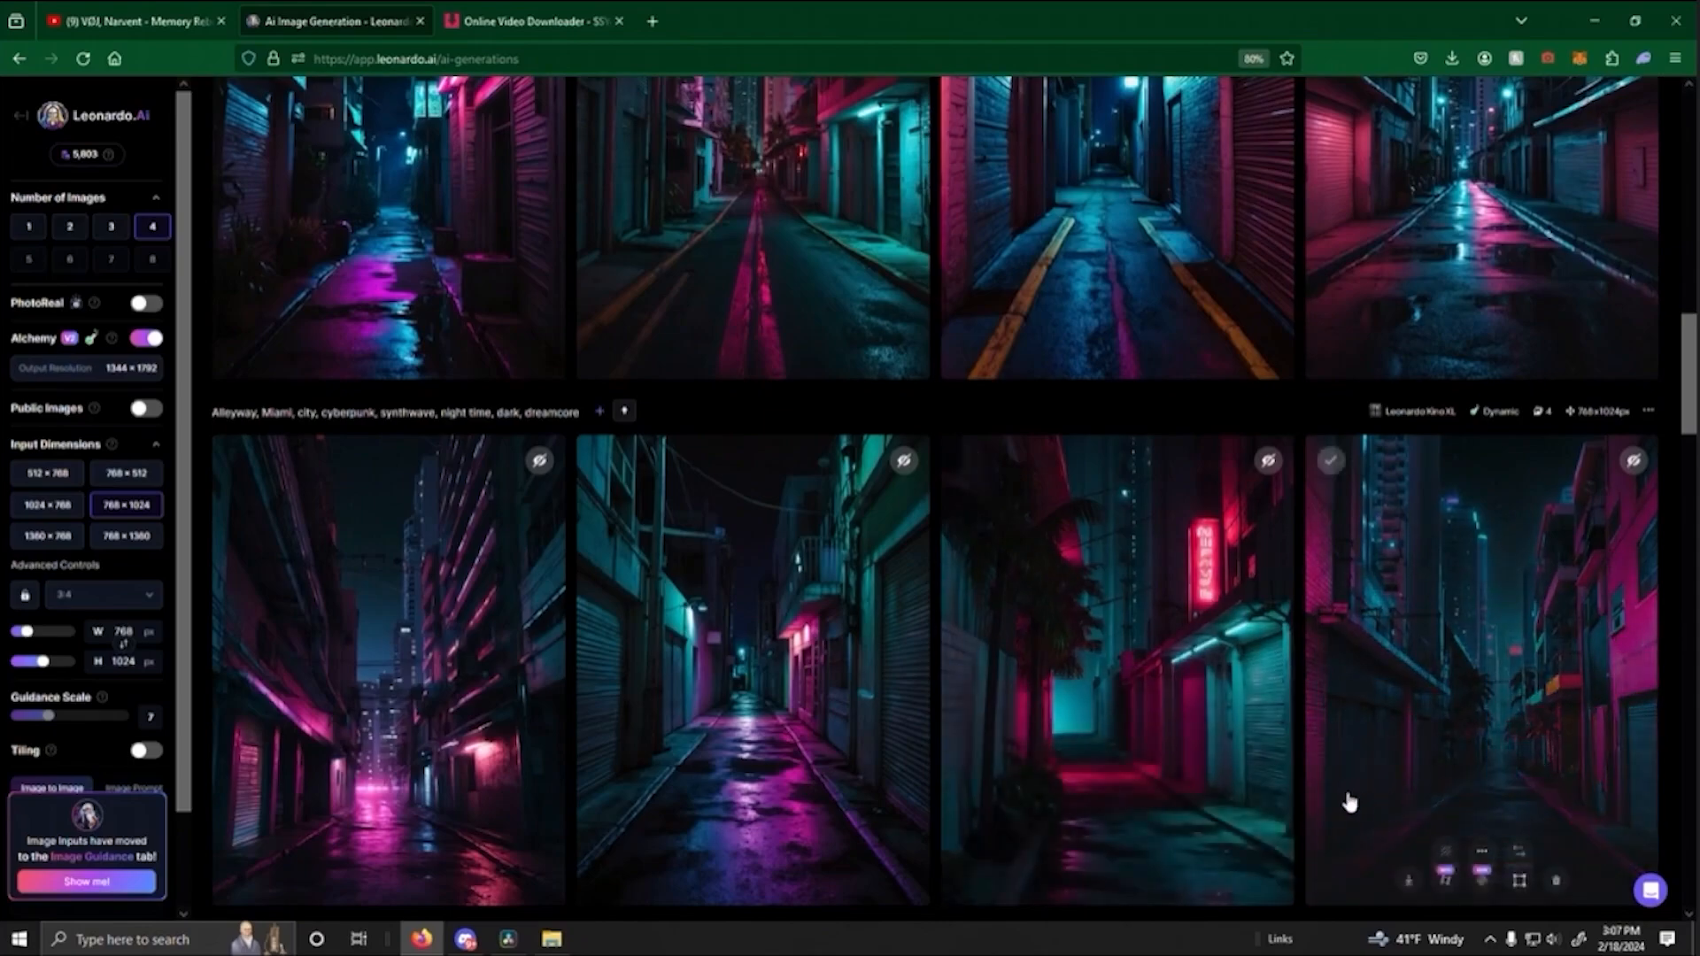
mouse_move(1204, 735)
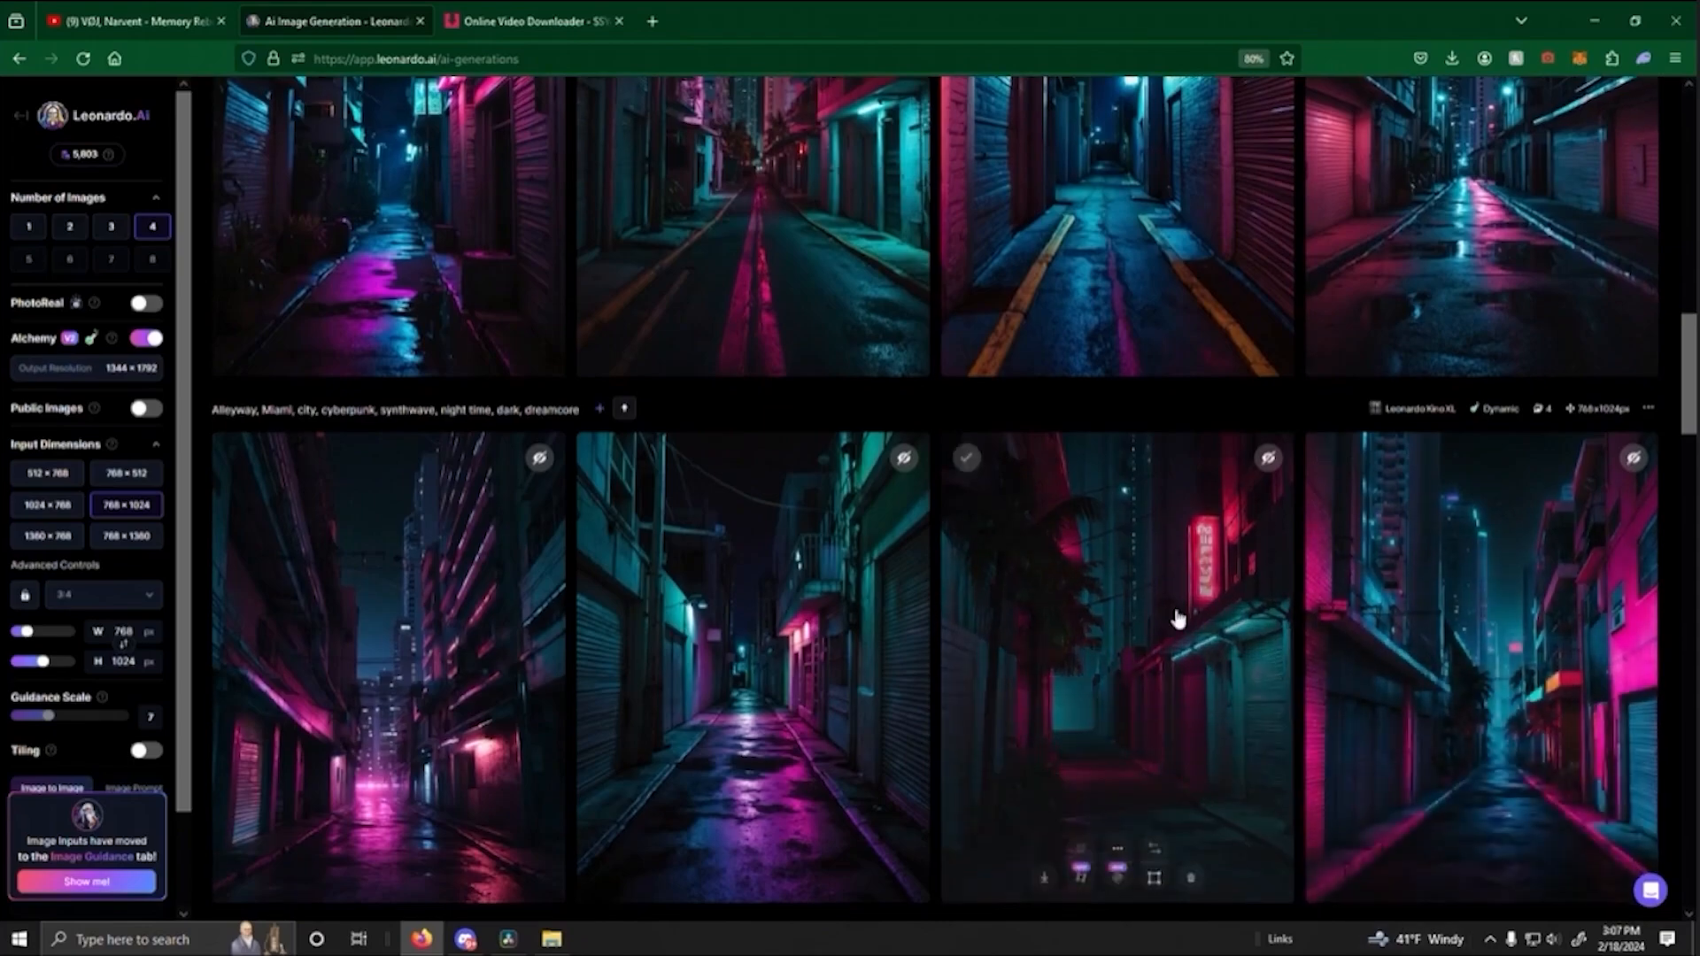
scroll(1078, 778, "down", 2)
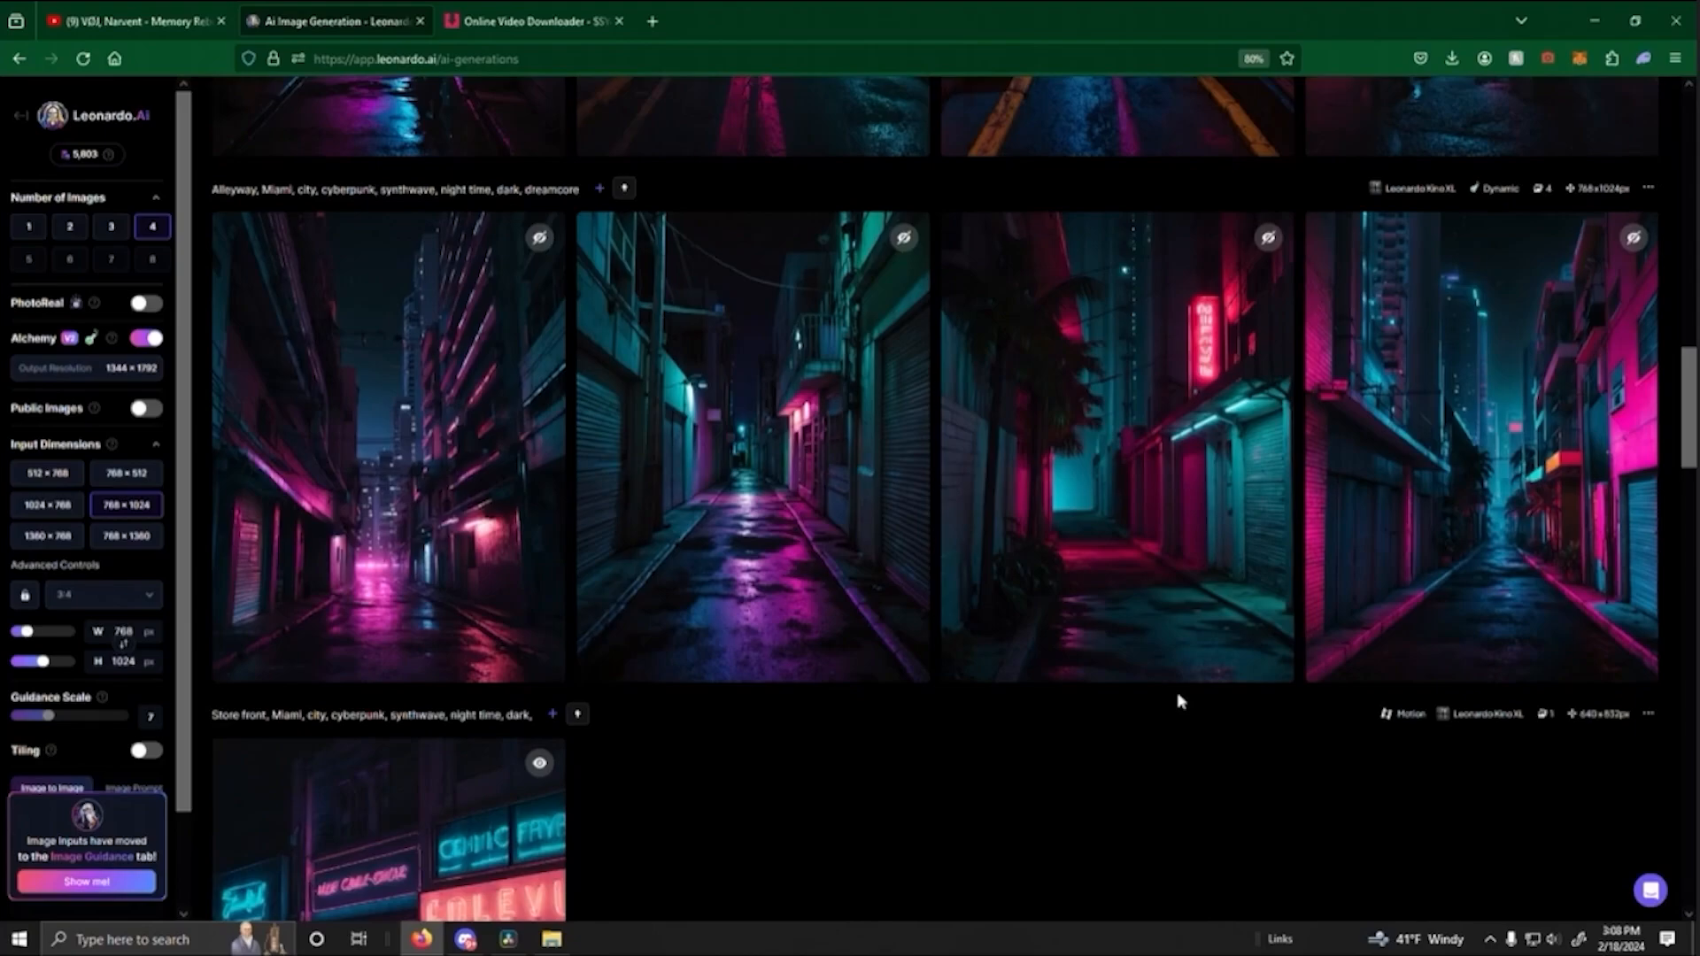
left_click(1087, 660)
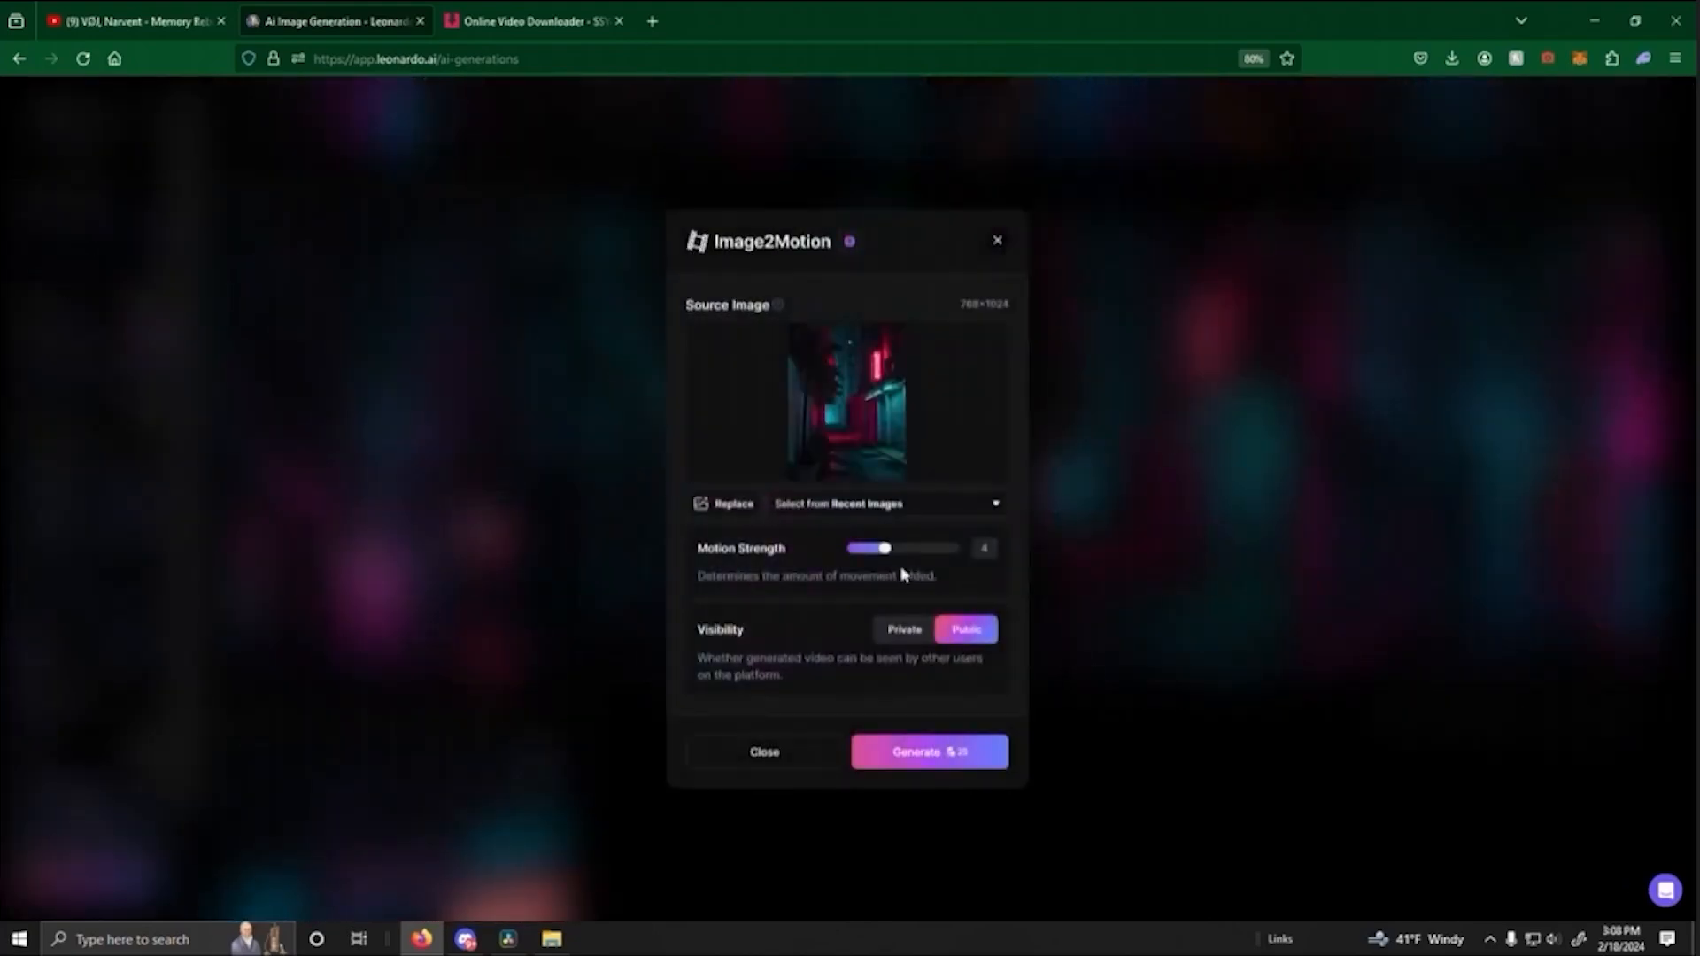
left_click(975, 754)
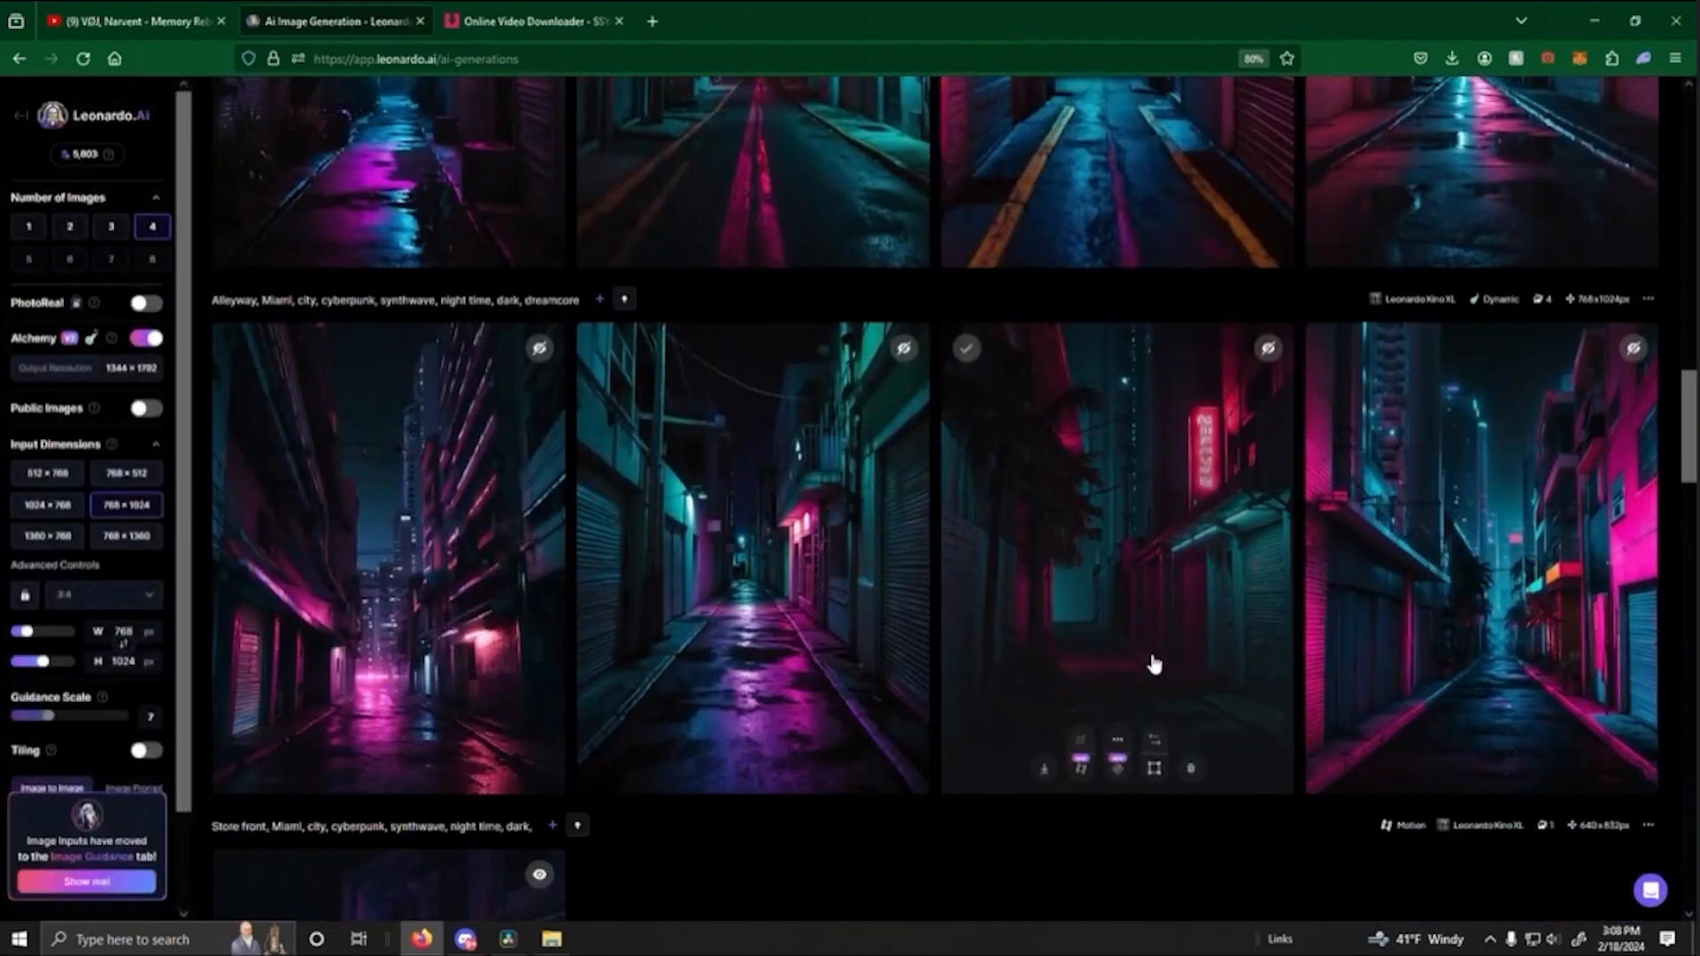
left_click(1081, 768)
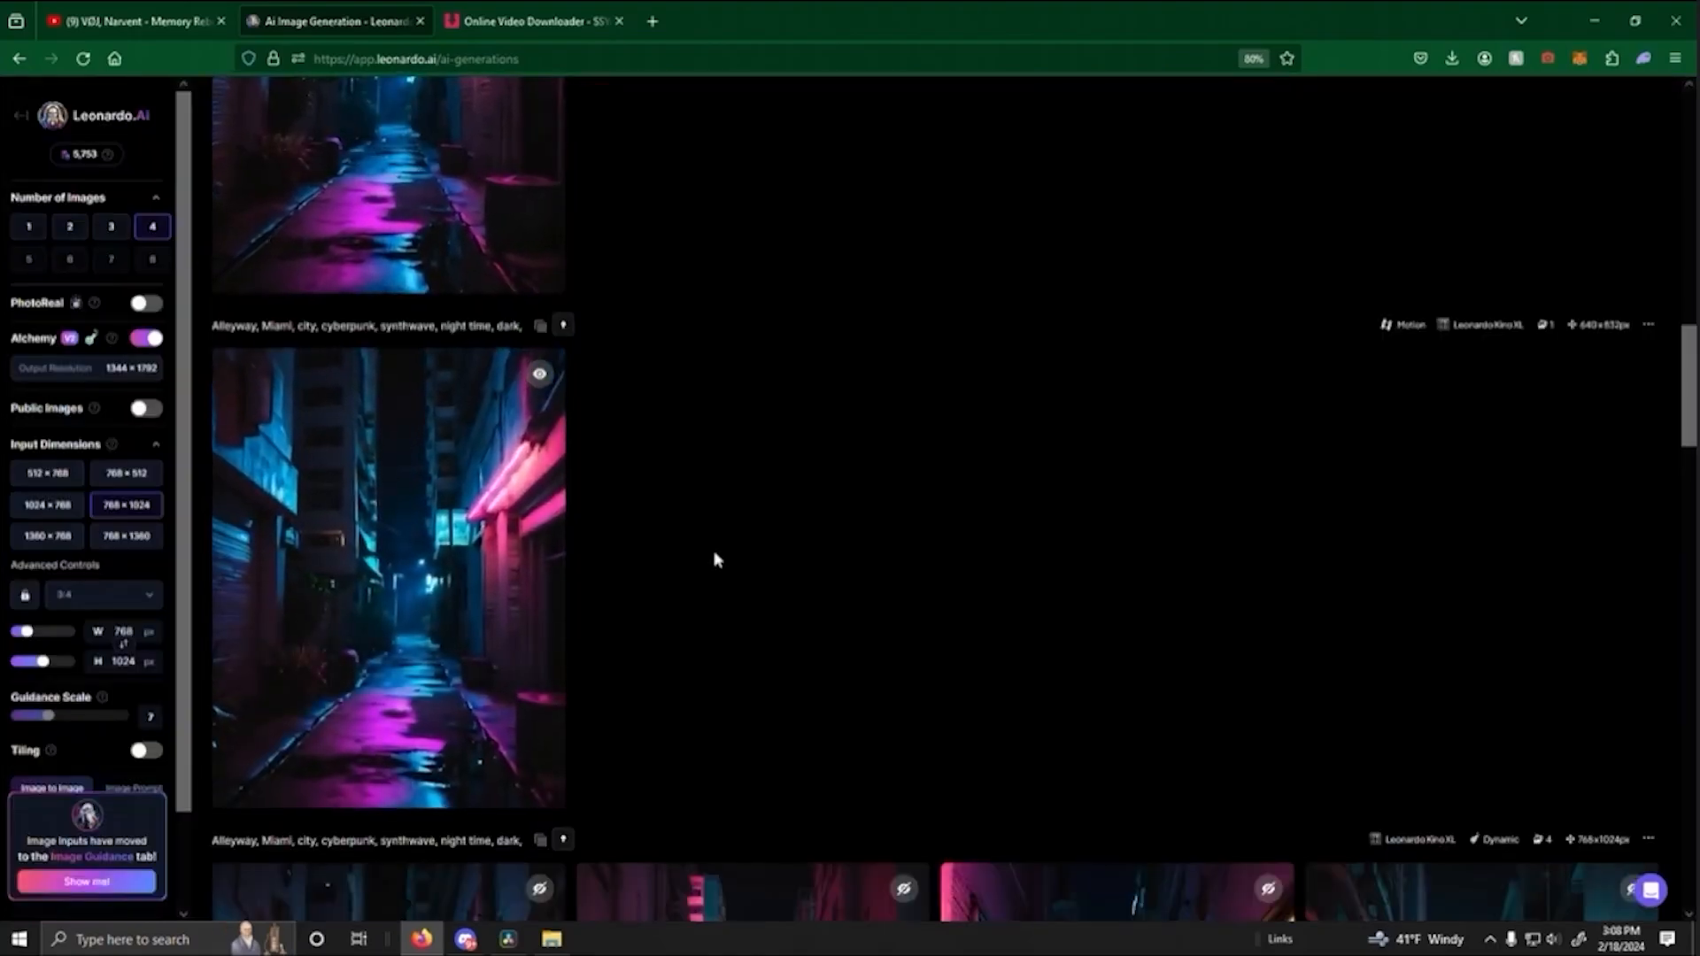
- Compare the two red-sign alleyway motion videos, download the earlier generated one, and bring it into the DaVinci Resolve media pool
scroll(734, 529, "up", 3)
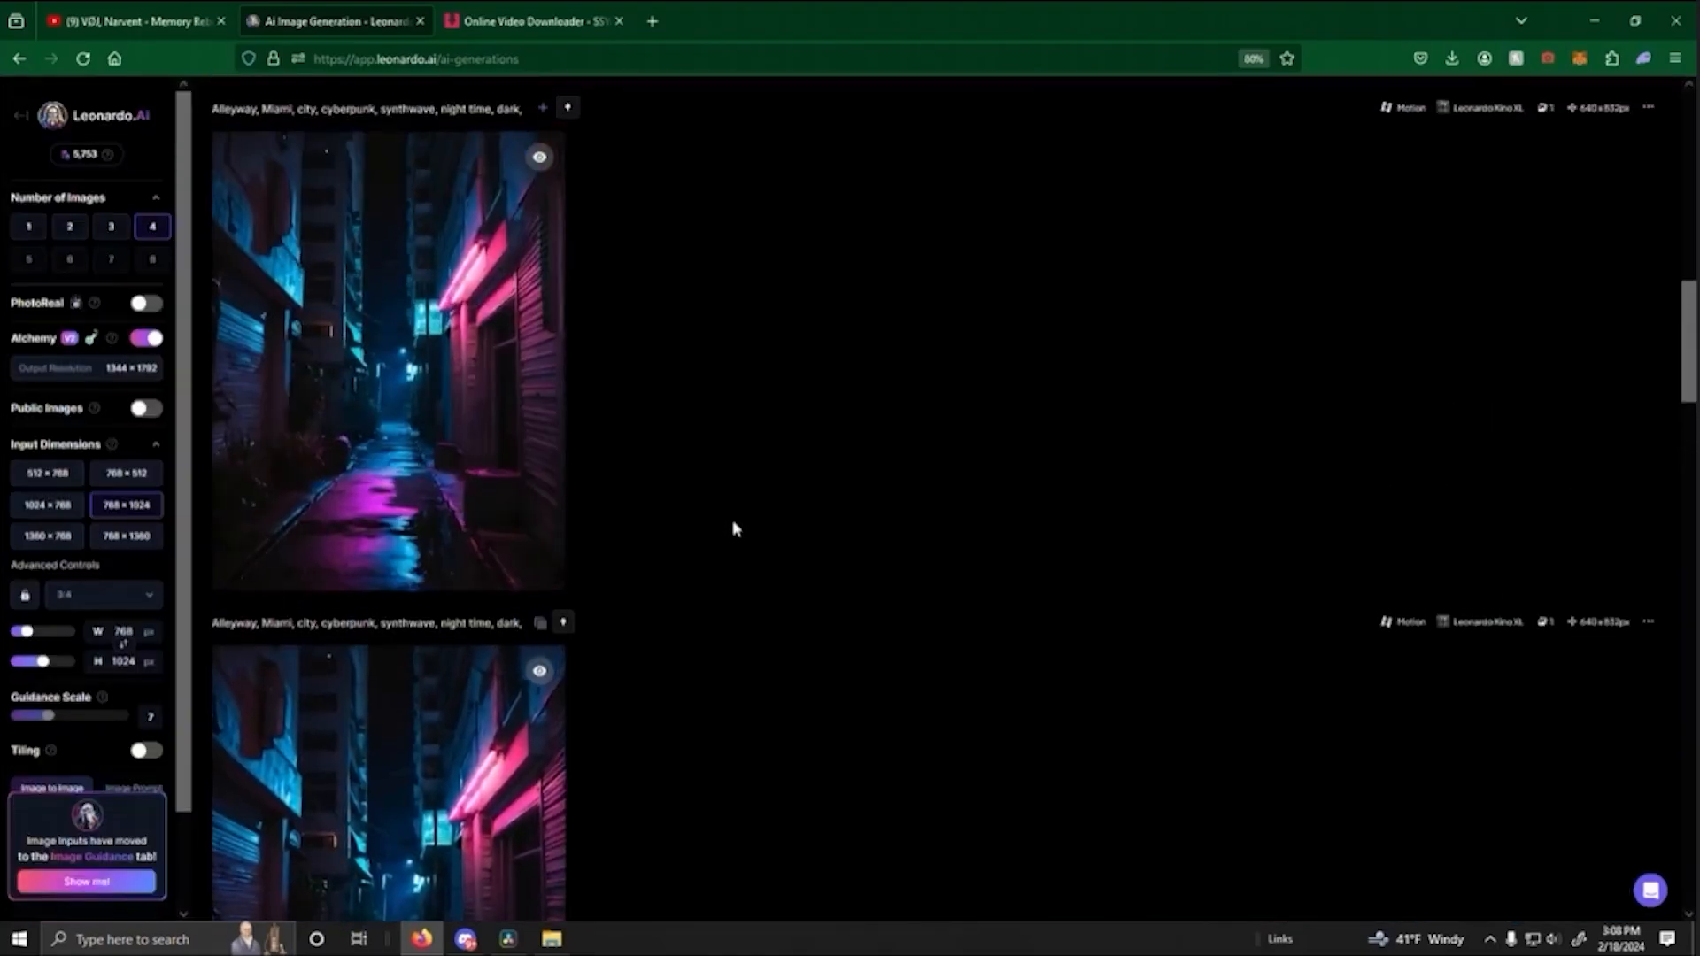
scroll(733, 528, "up", 3)
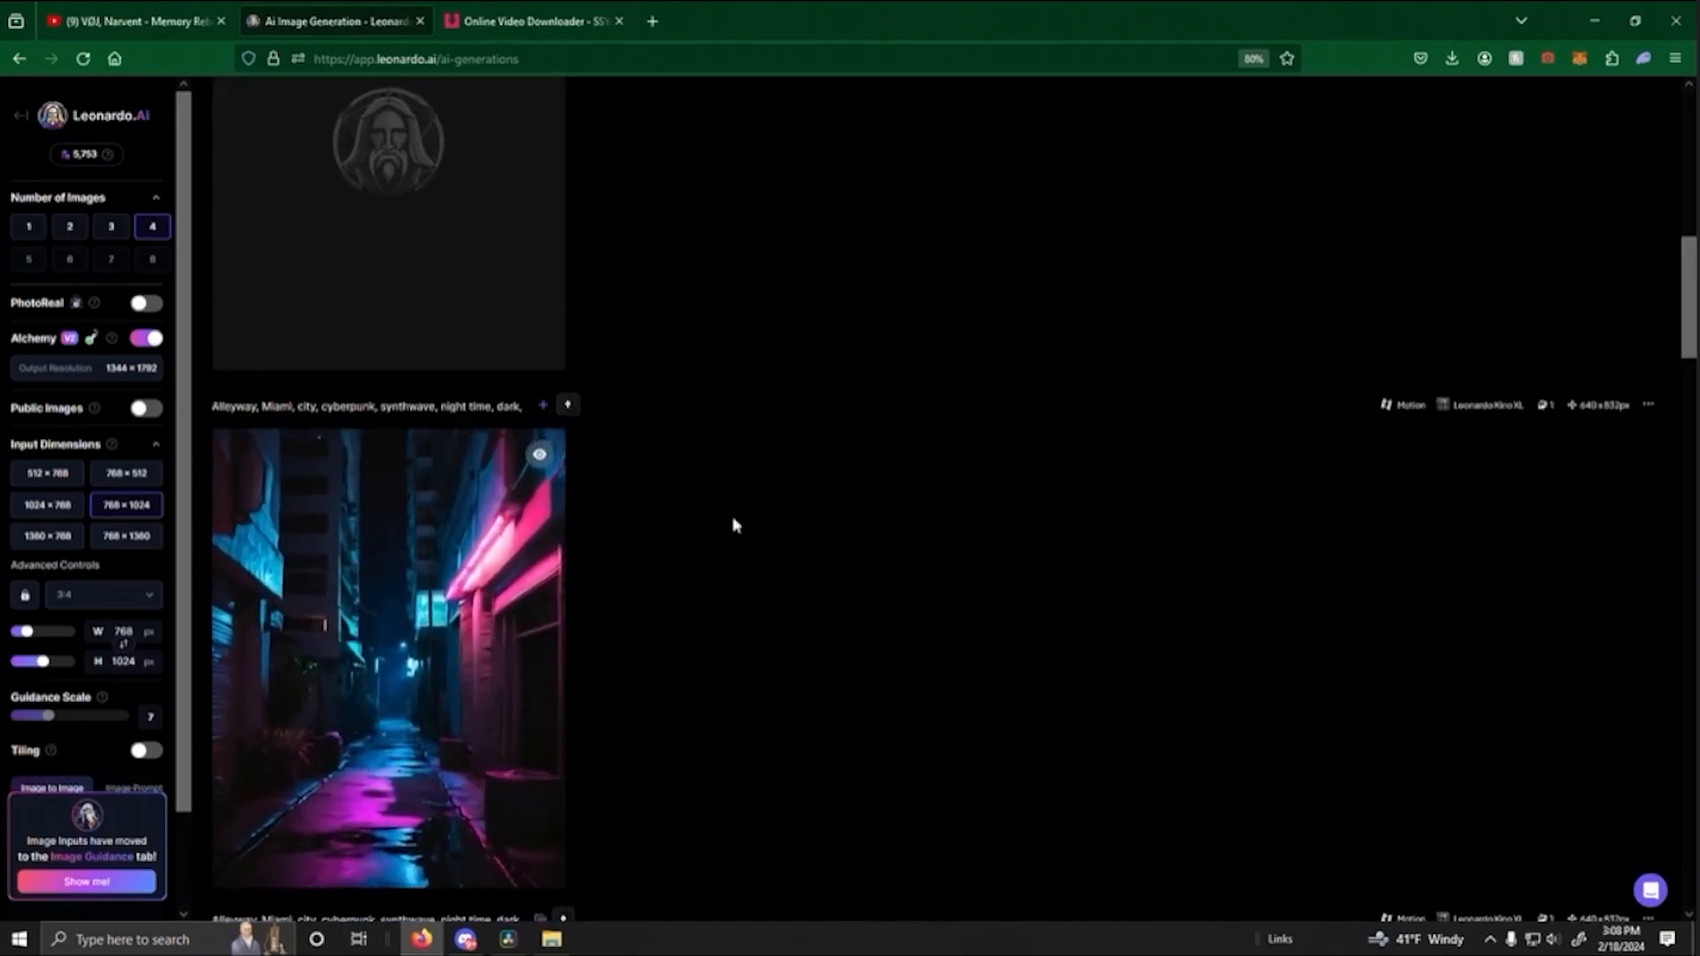
scroll(734, 525, "up", 3)
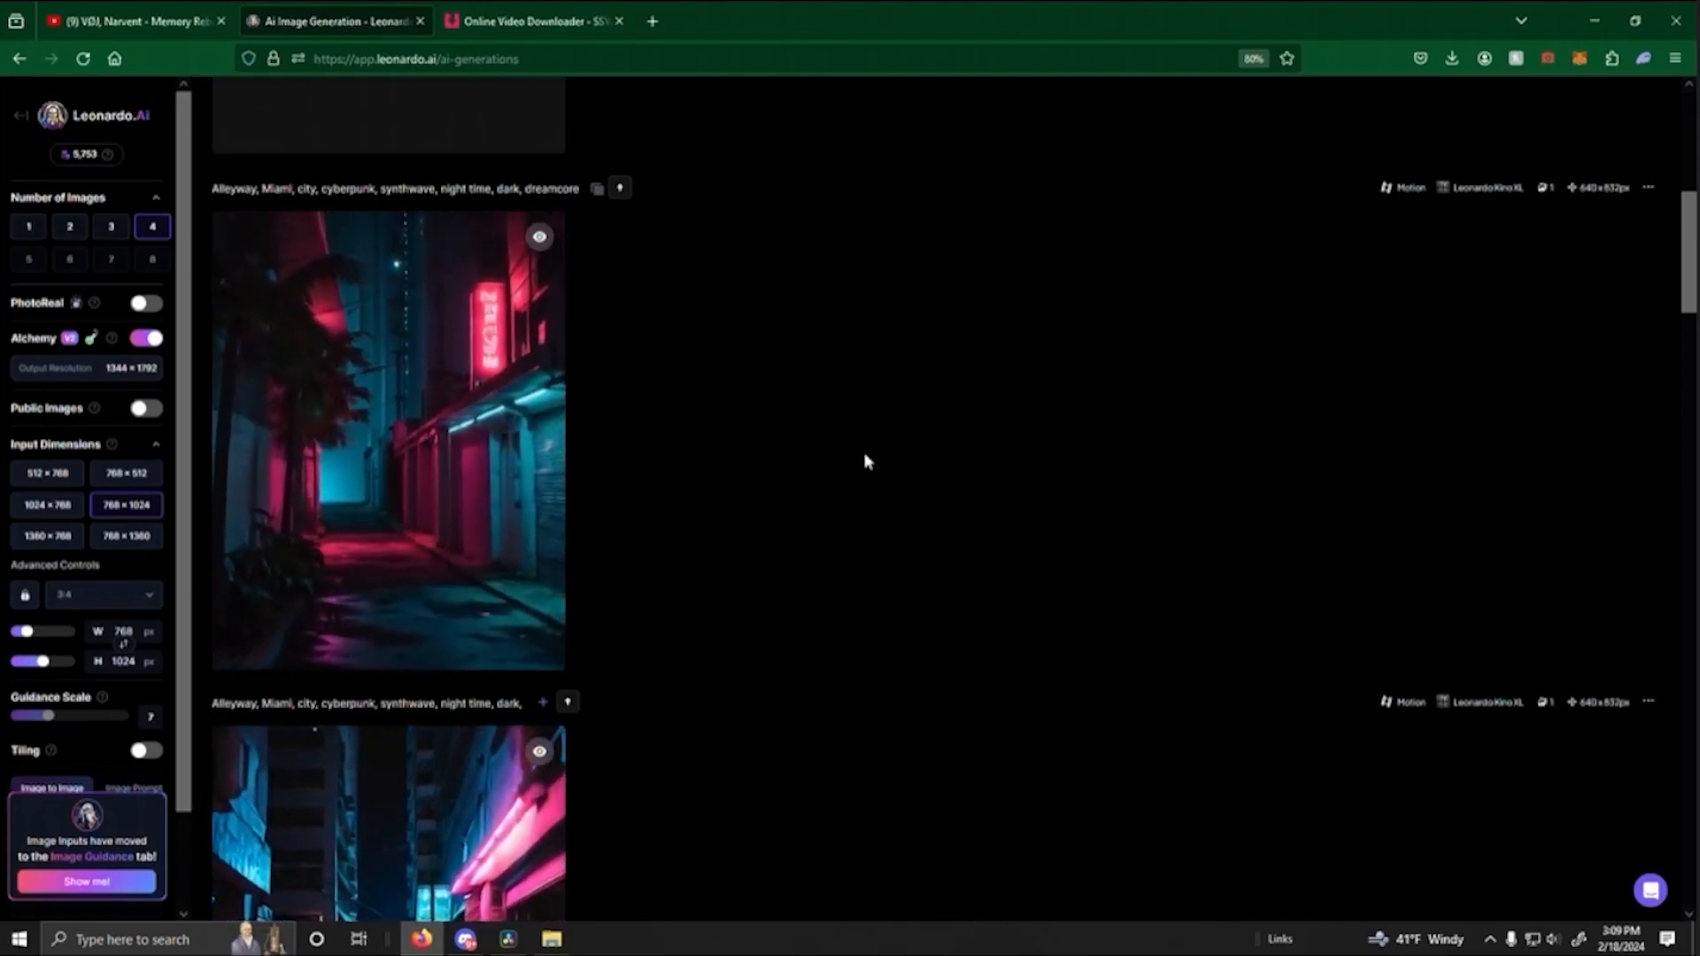
scroll(772, 464, "up", 5)
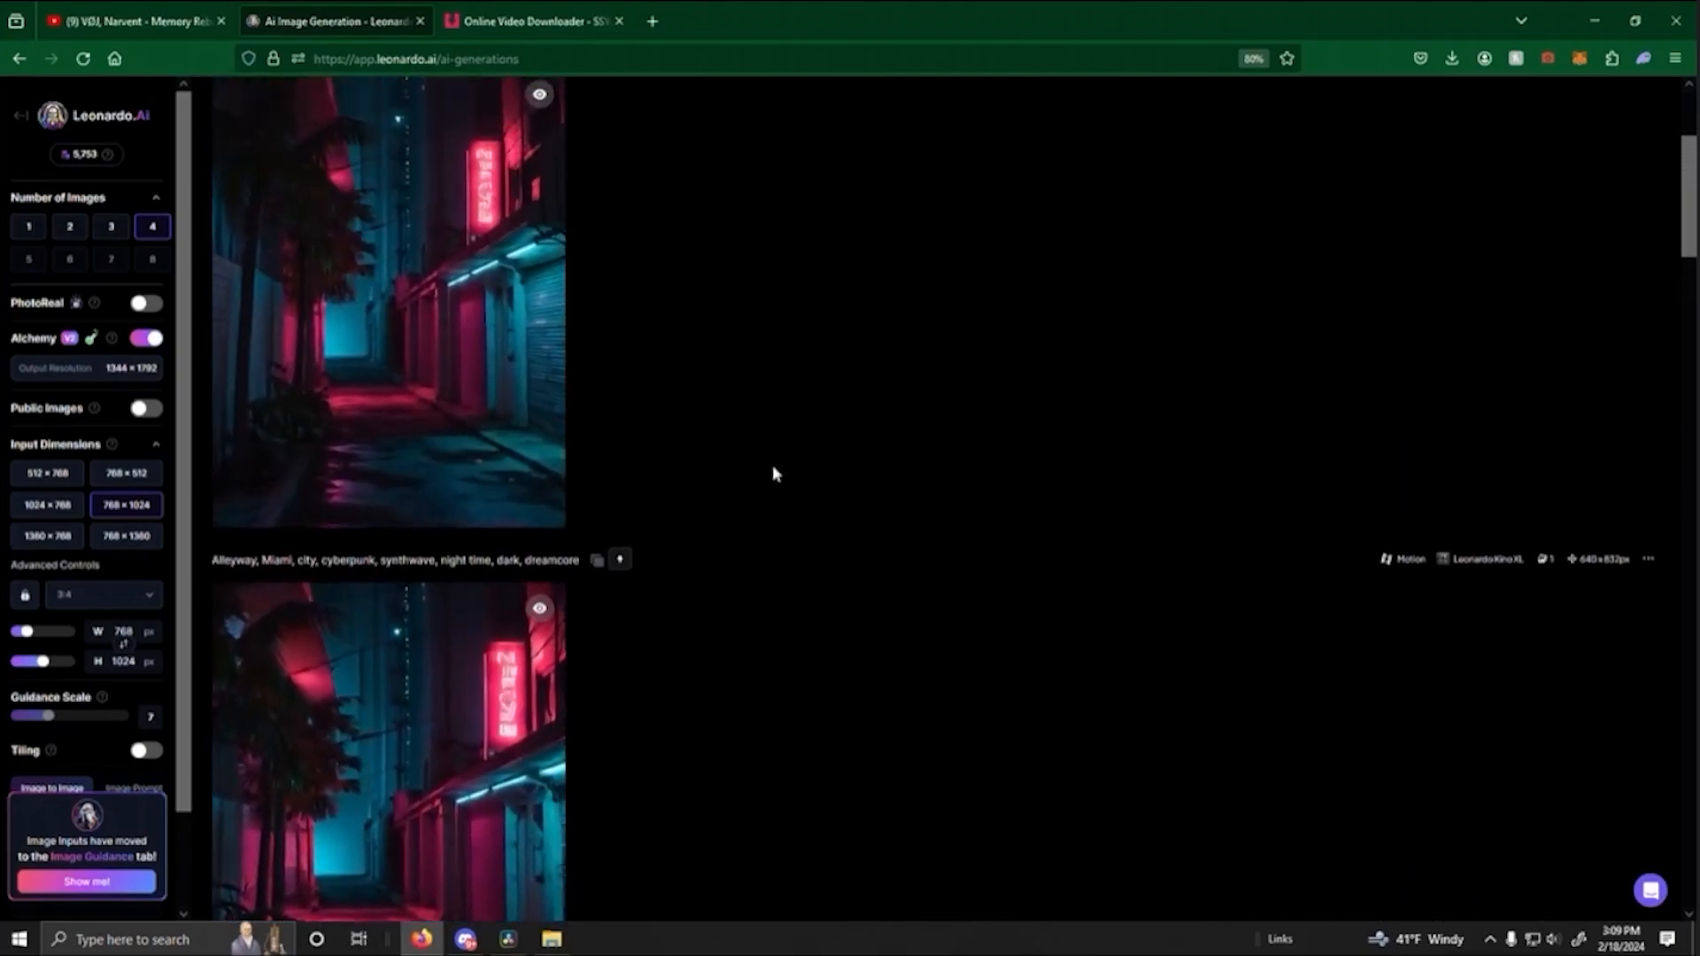
scroll(773, 467, "down", 1)
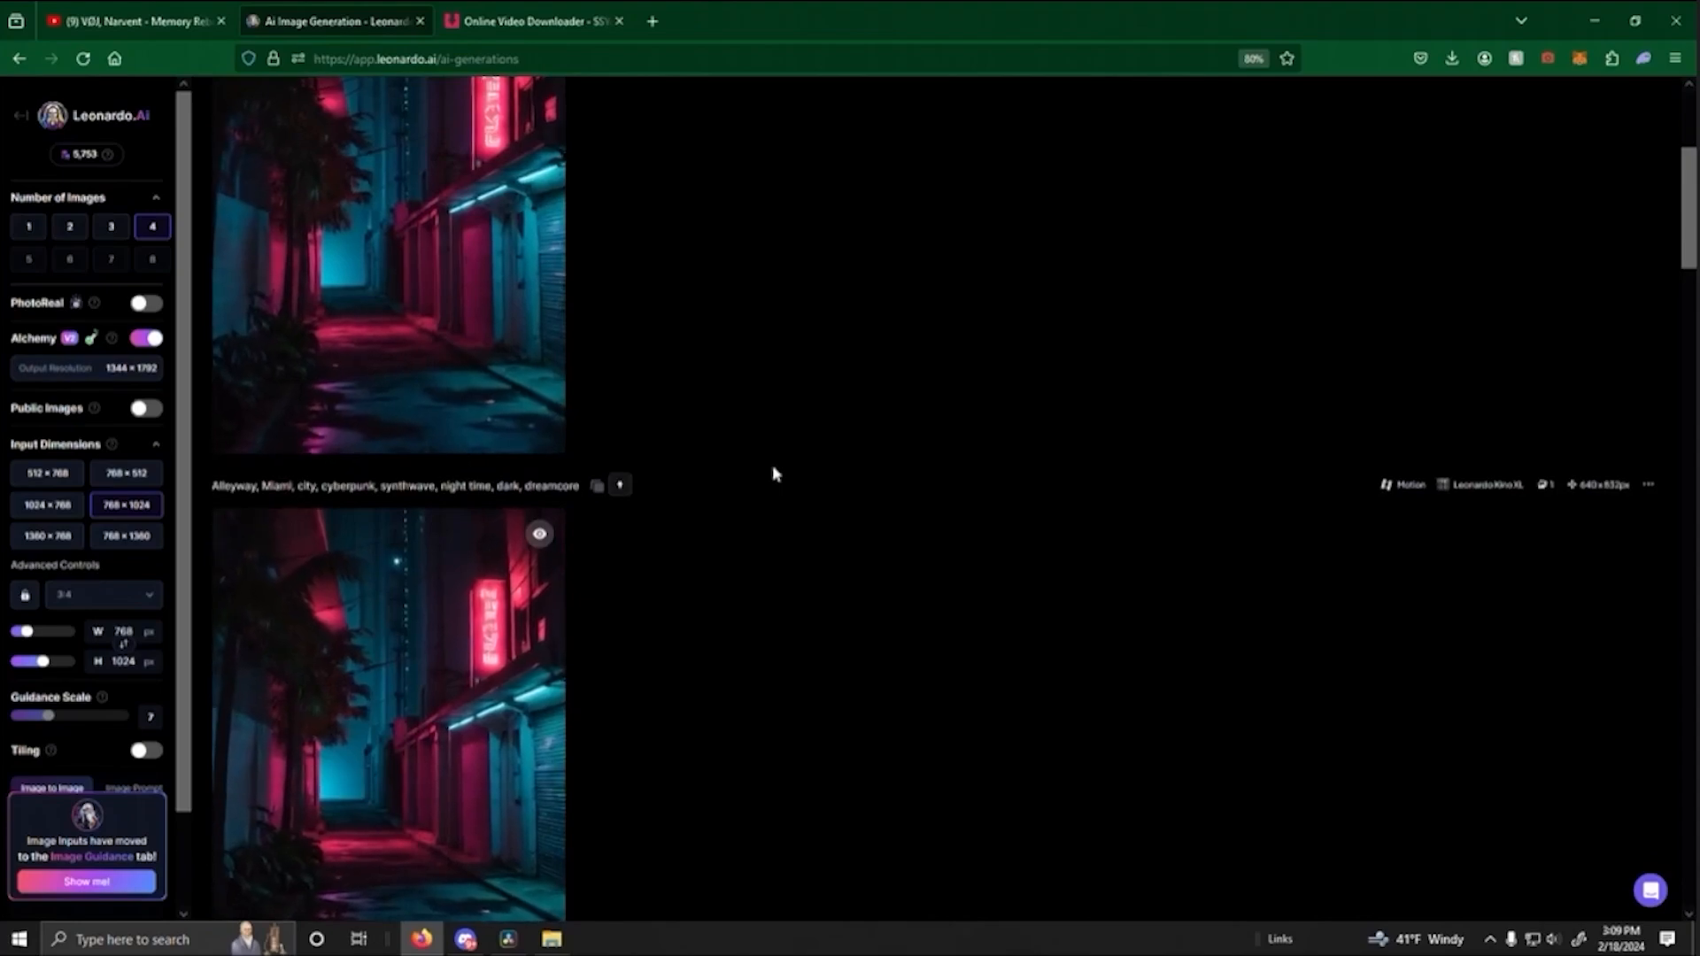
scroll(772, 469, "up", 1)
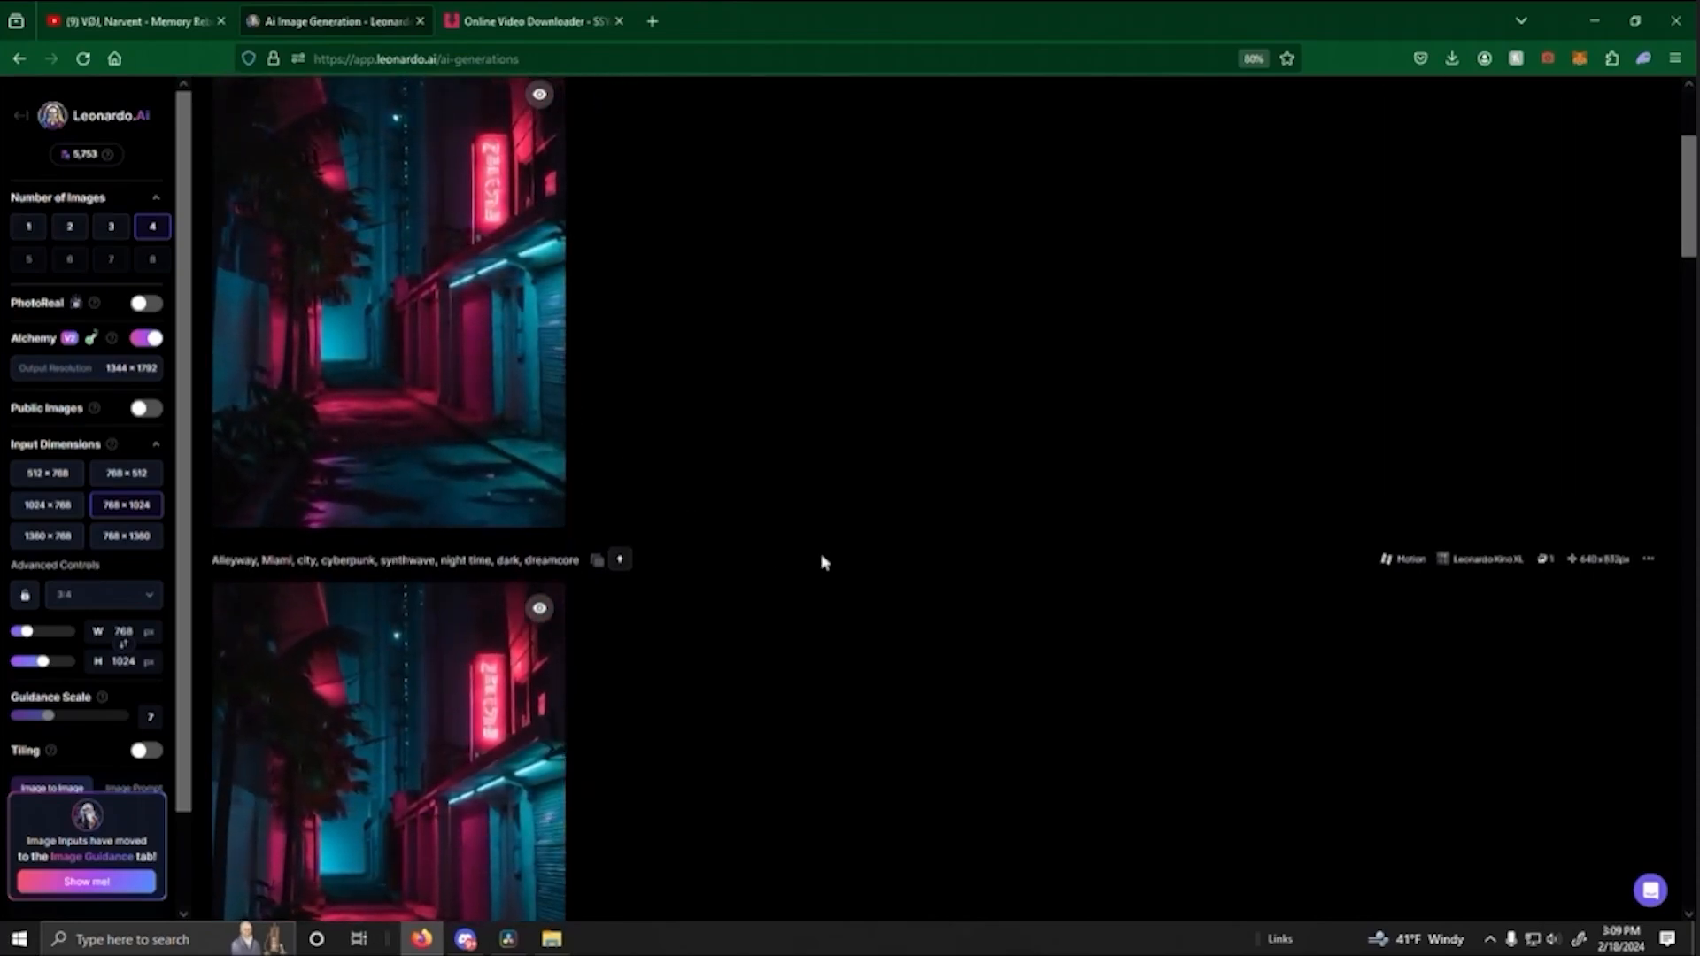
scroll(821, 562, "down", 2)
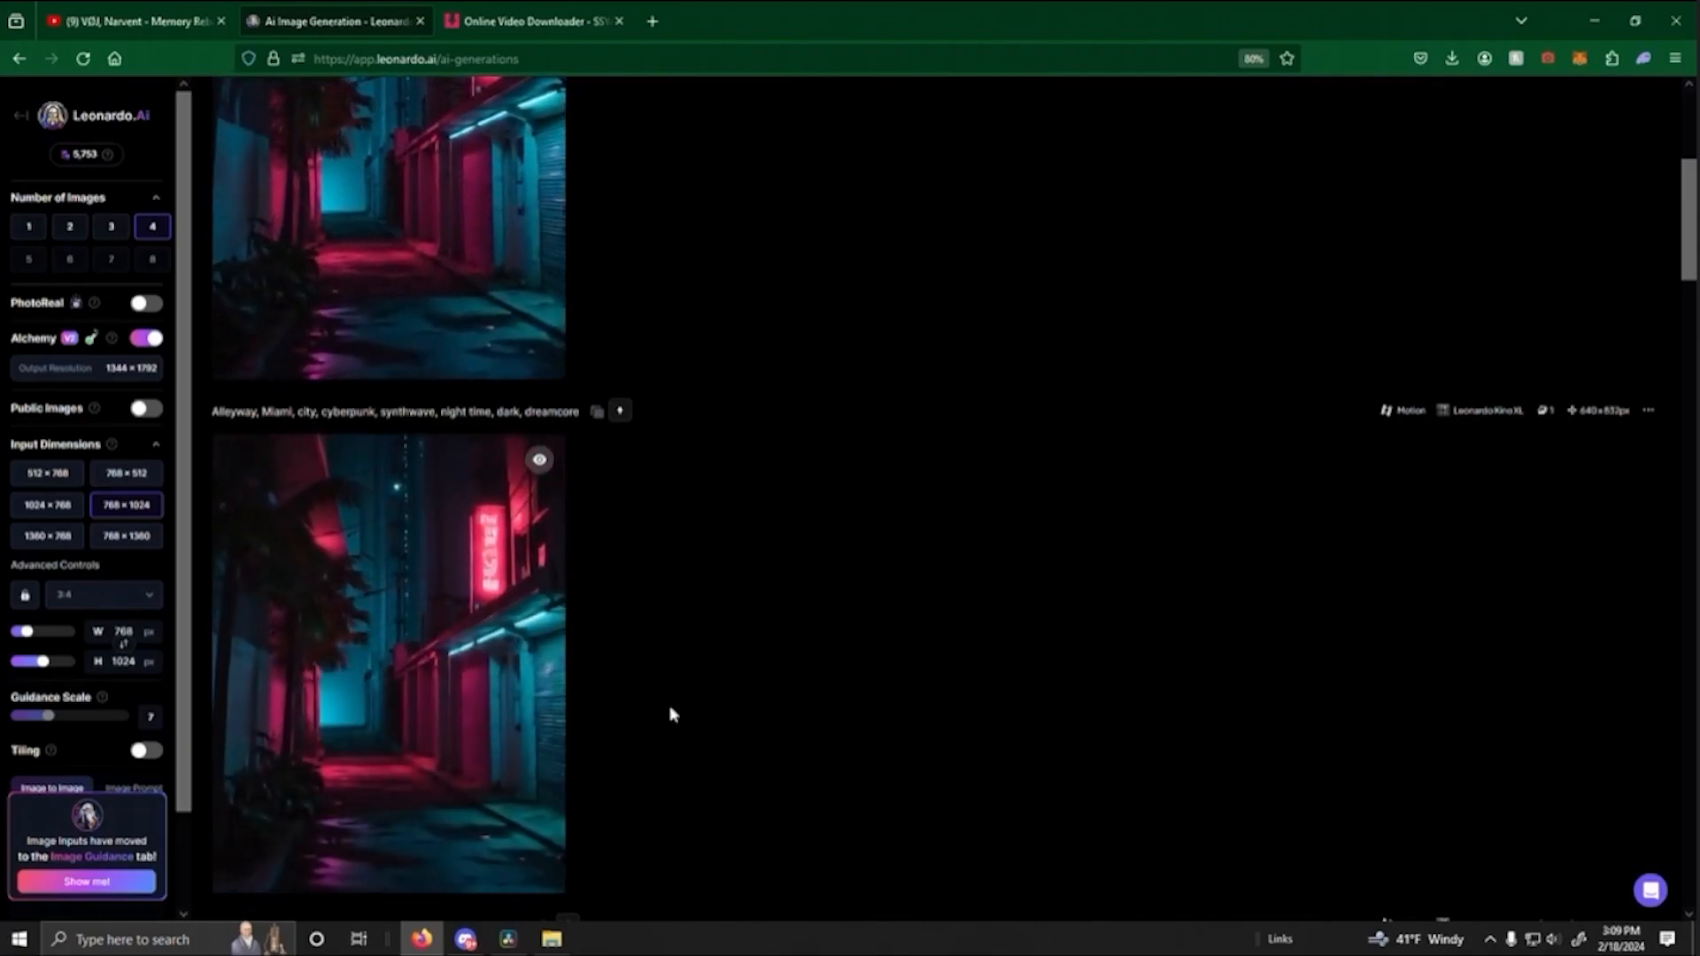
left_click(372, 875)
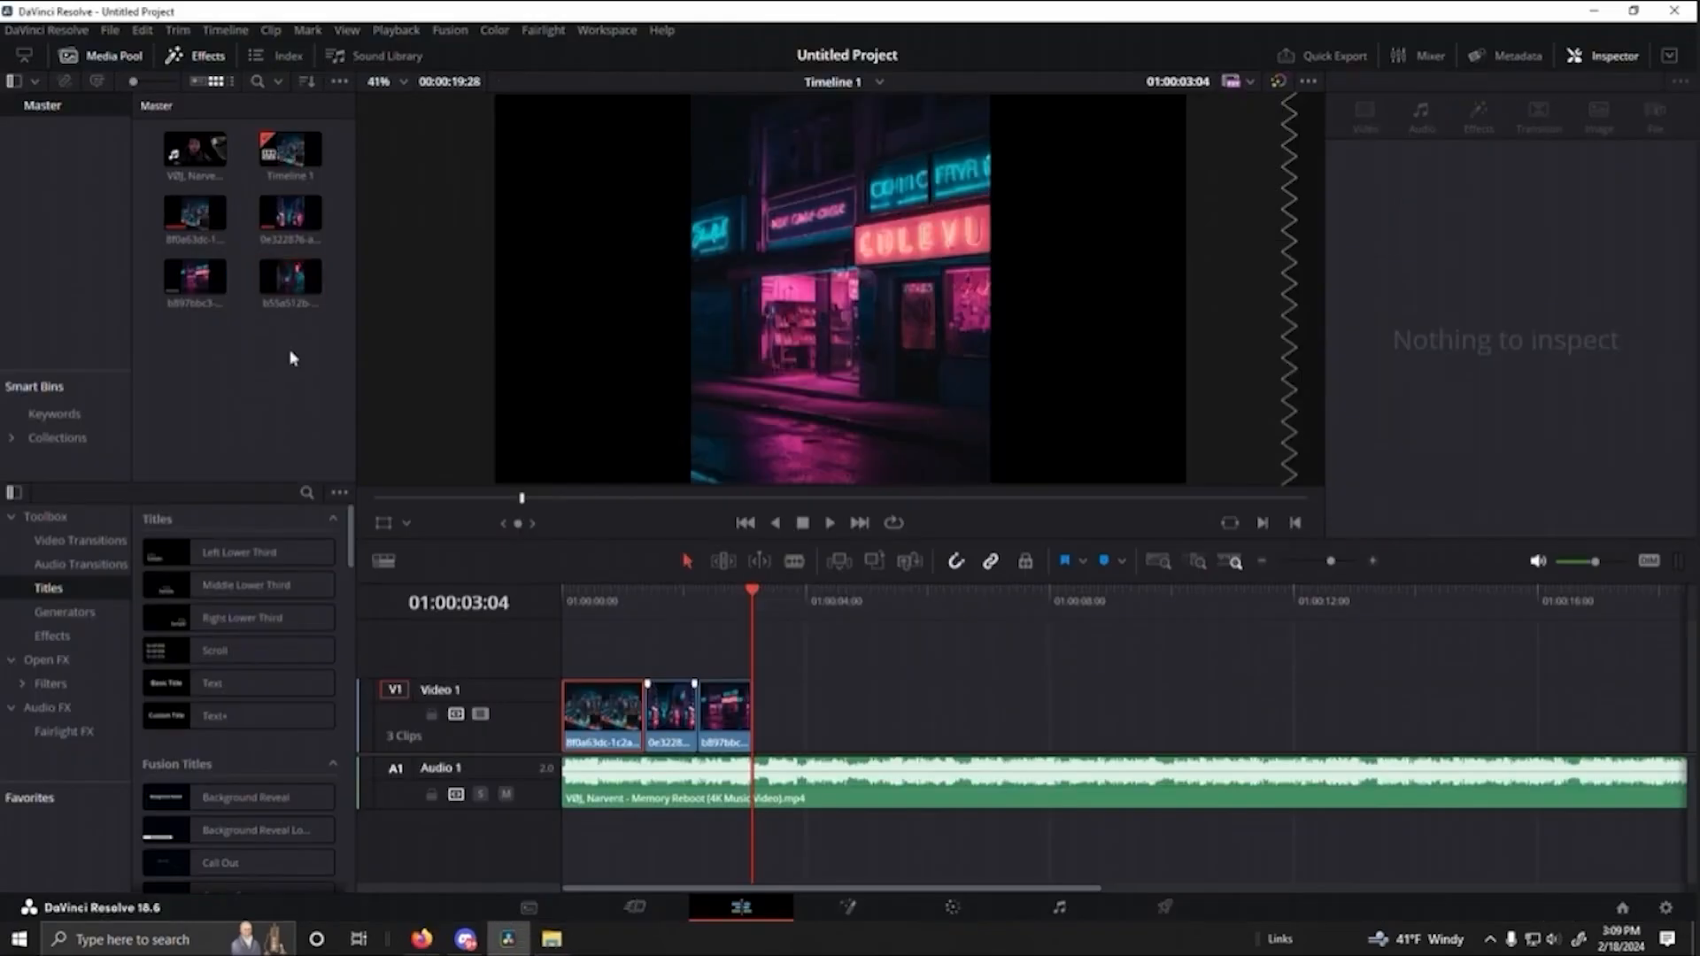
- Add the red-sign alleyway clip to Video 1 at 01:00:03:04 and trim it to end at 01:00:04:22
left_click_drag(290, 276, 755, 728)
left_click_drag(754, 593, 651, 593)
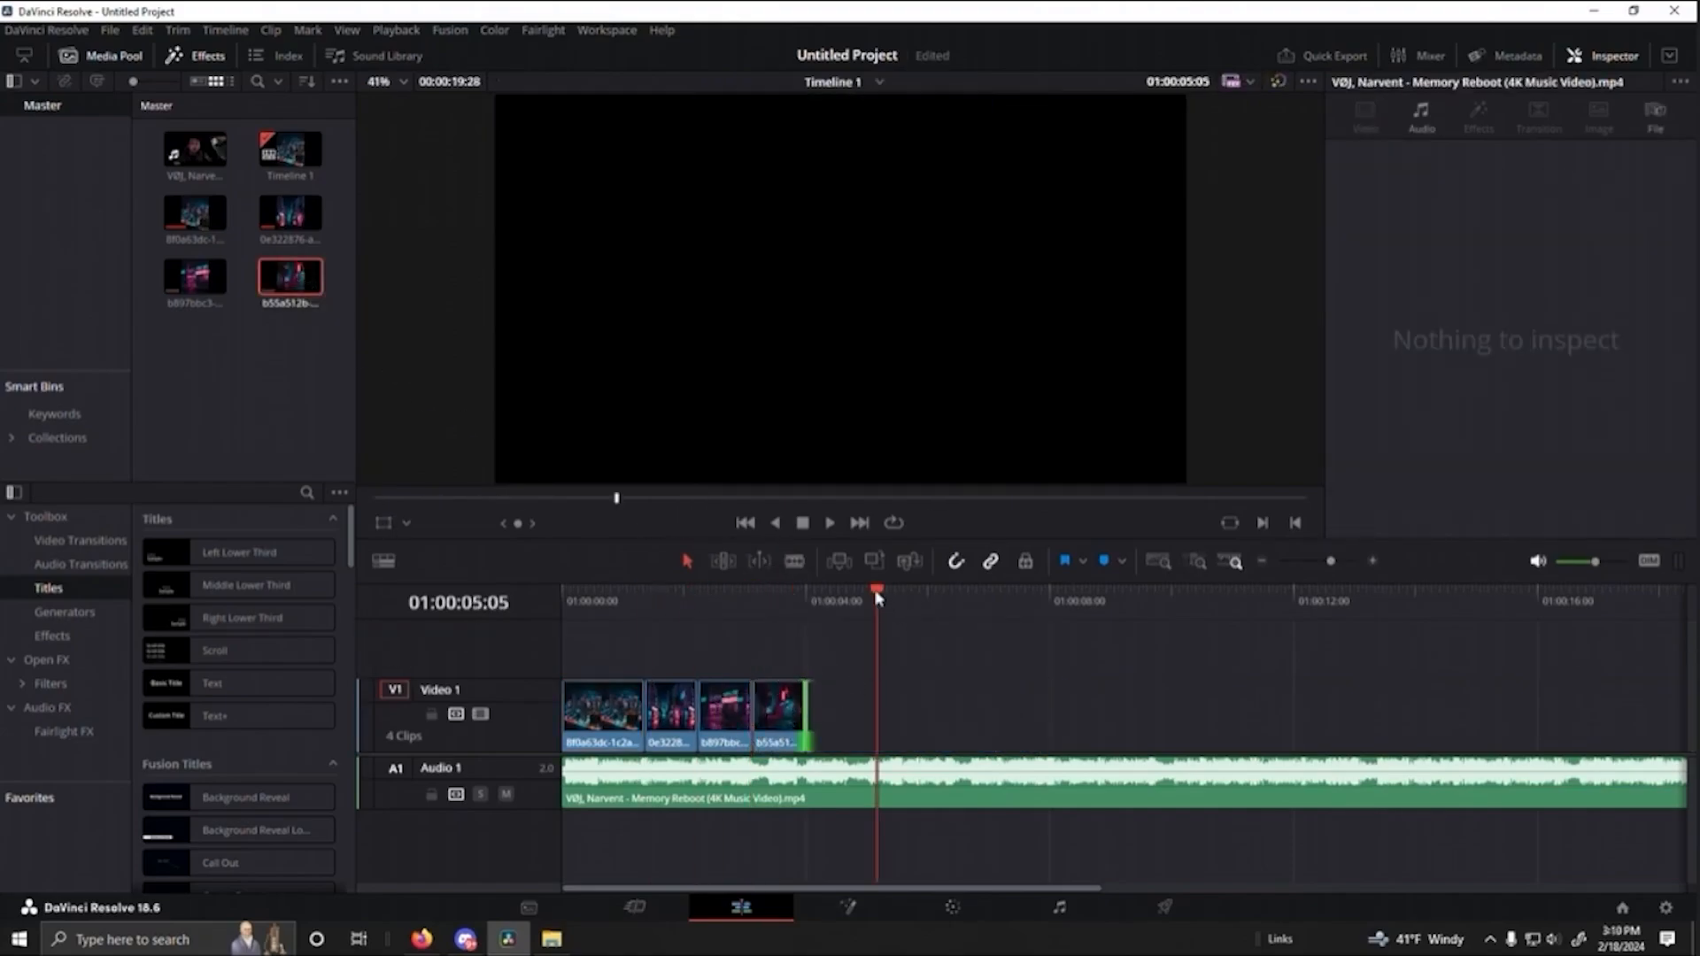
left_click_drag(876, 598, 752, 593)
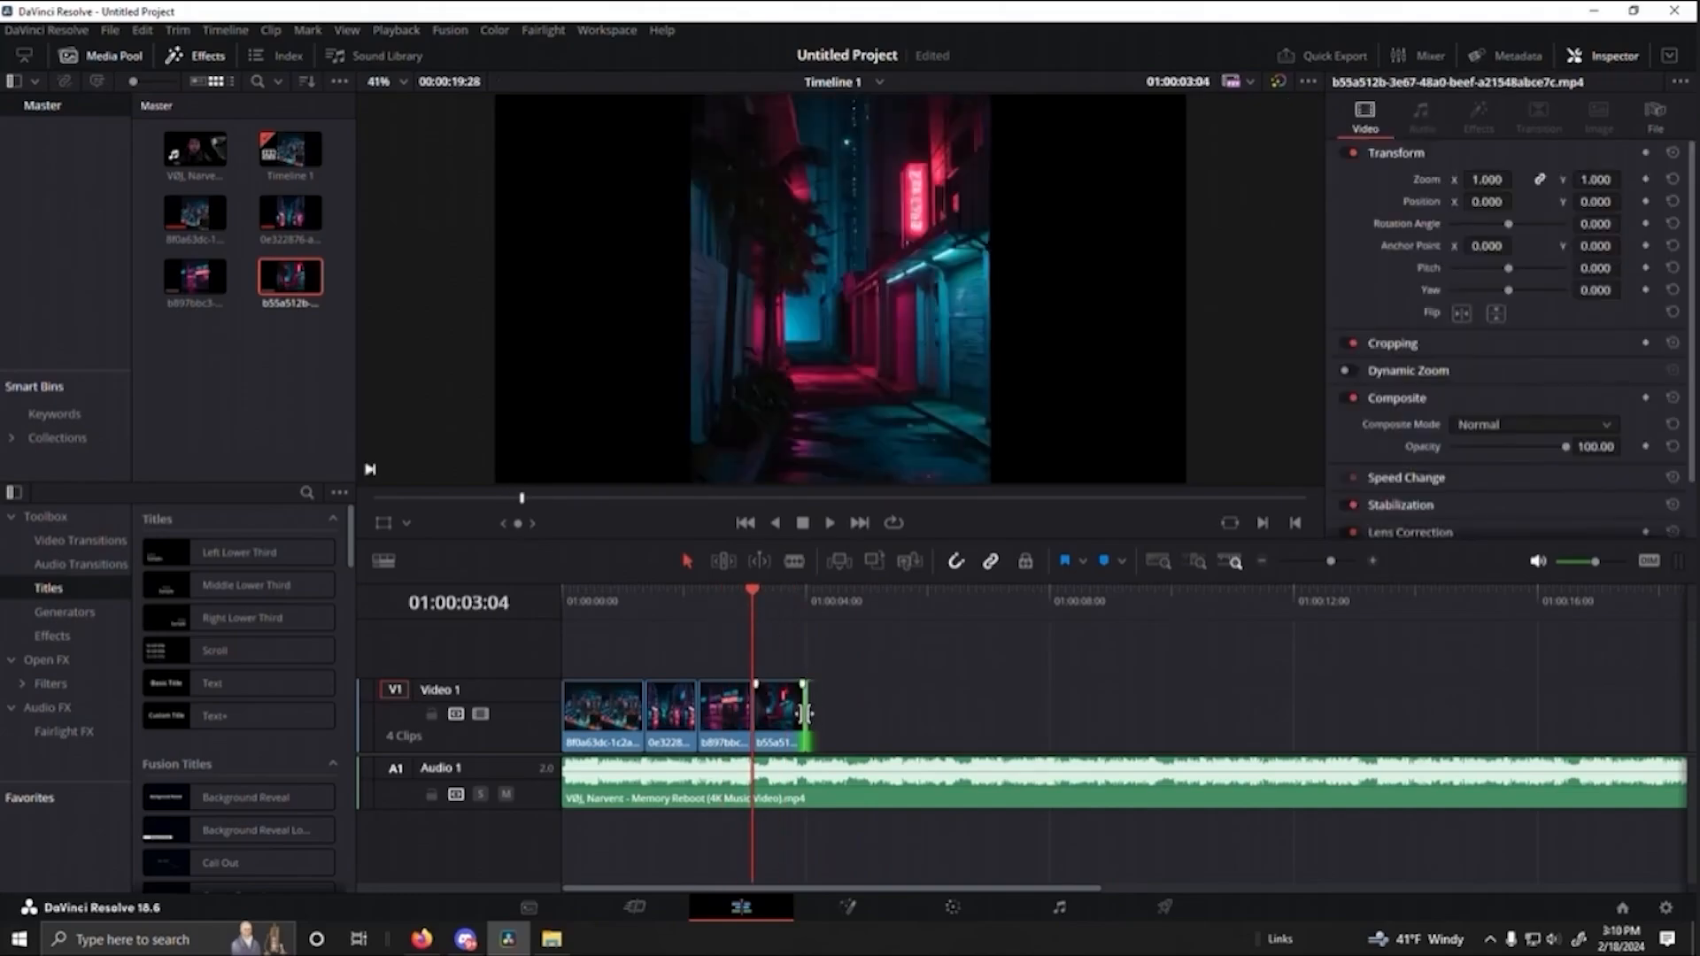
left_click_drag(805, 713, 1036, 726)
left_click_drag(841, 600, 841, 639)
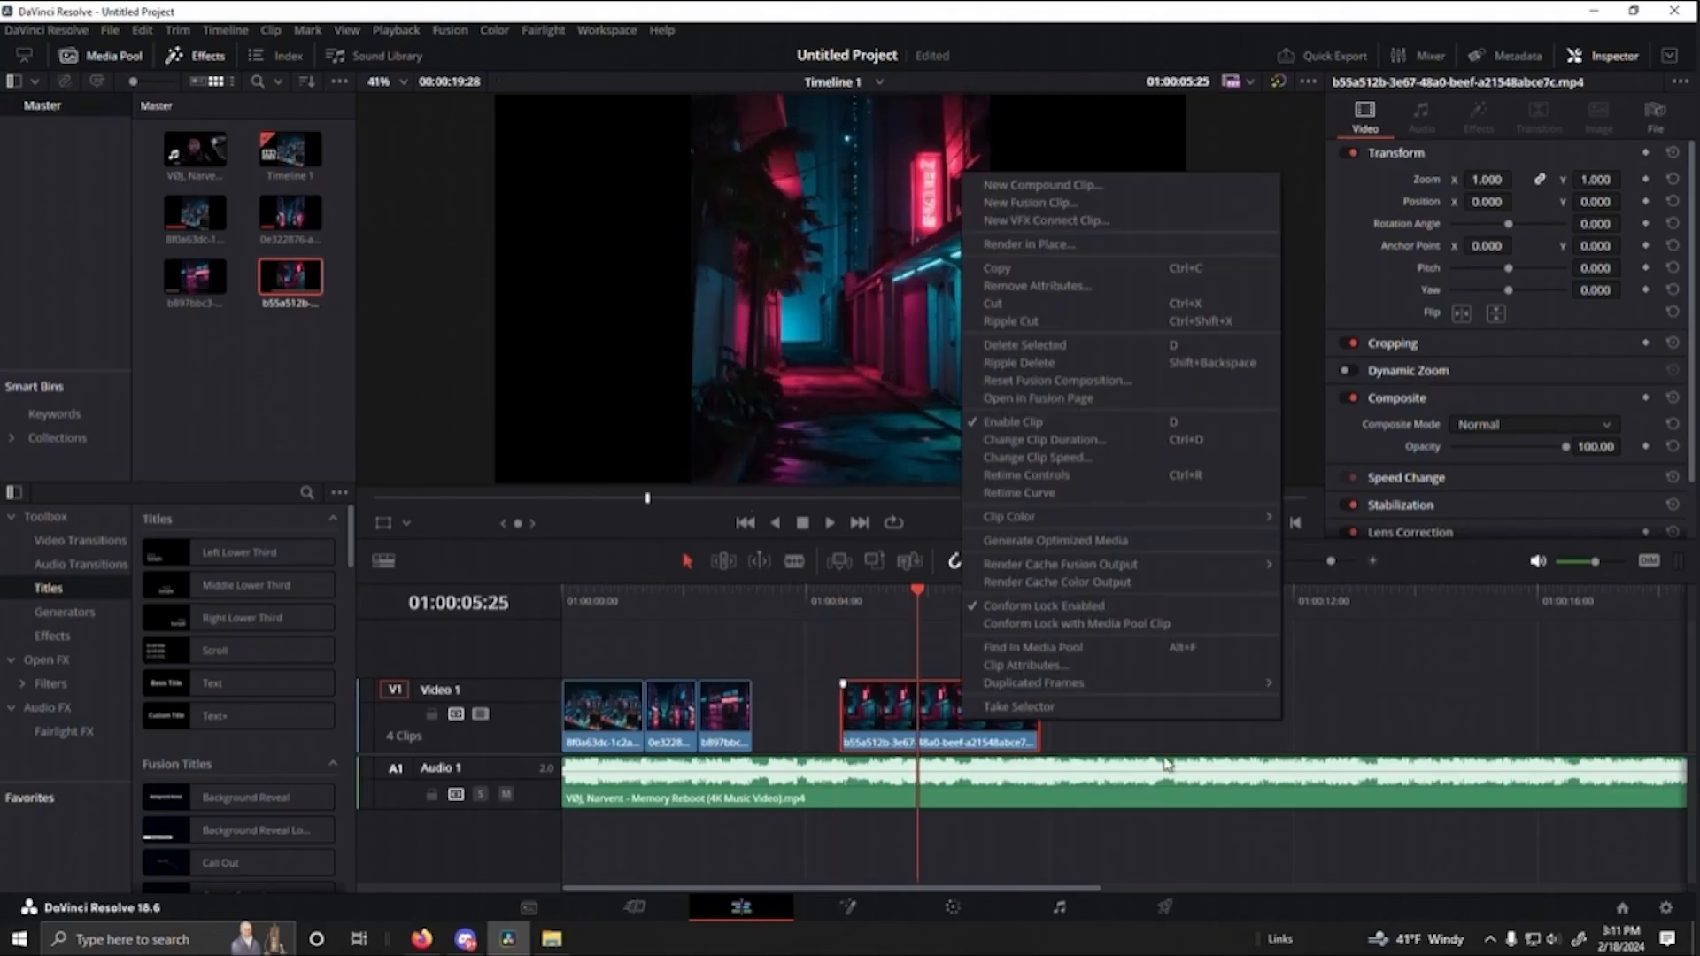
left_click(1159, 751)
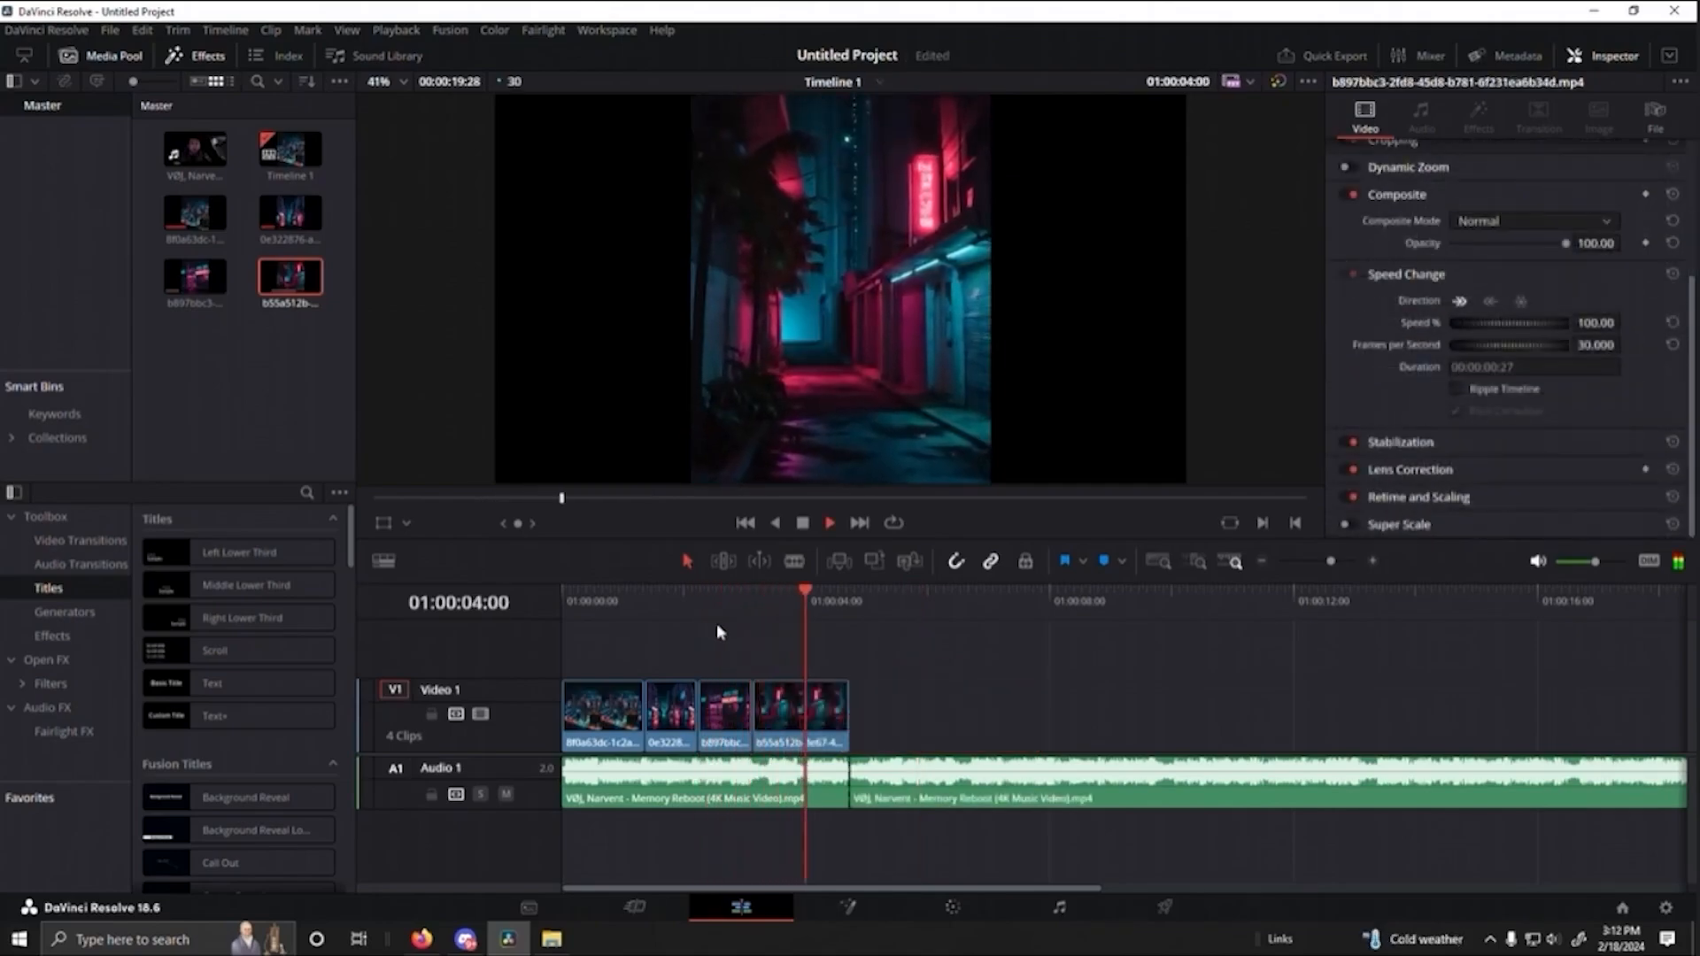
- Replay the timeline from 01:00:00:00 past the fourth clip's end to check the cuts against the beat
key("space")
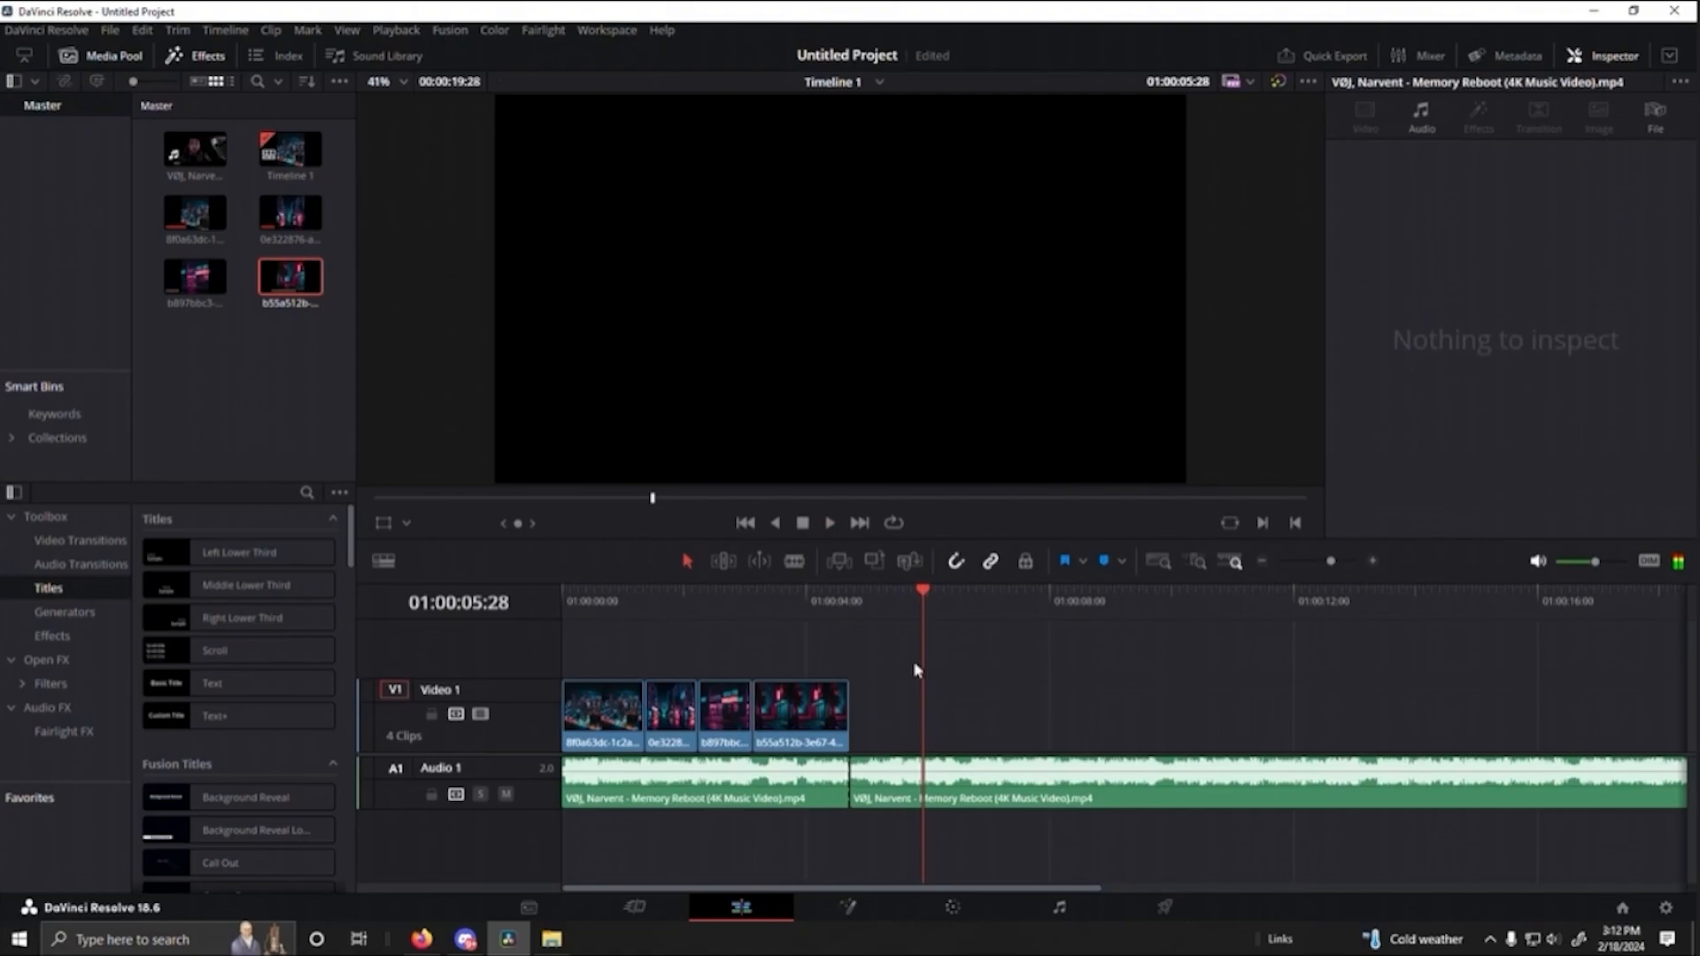
left_click_drag(927, 608, 755, 599)
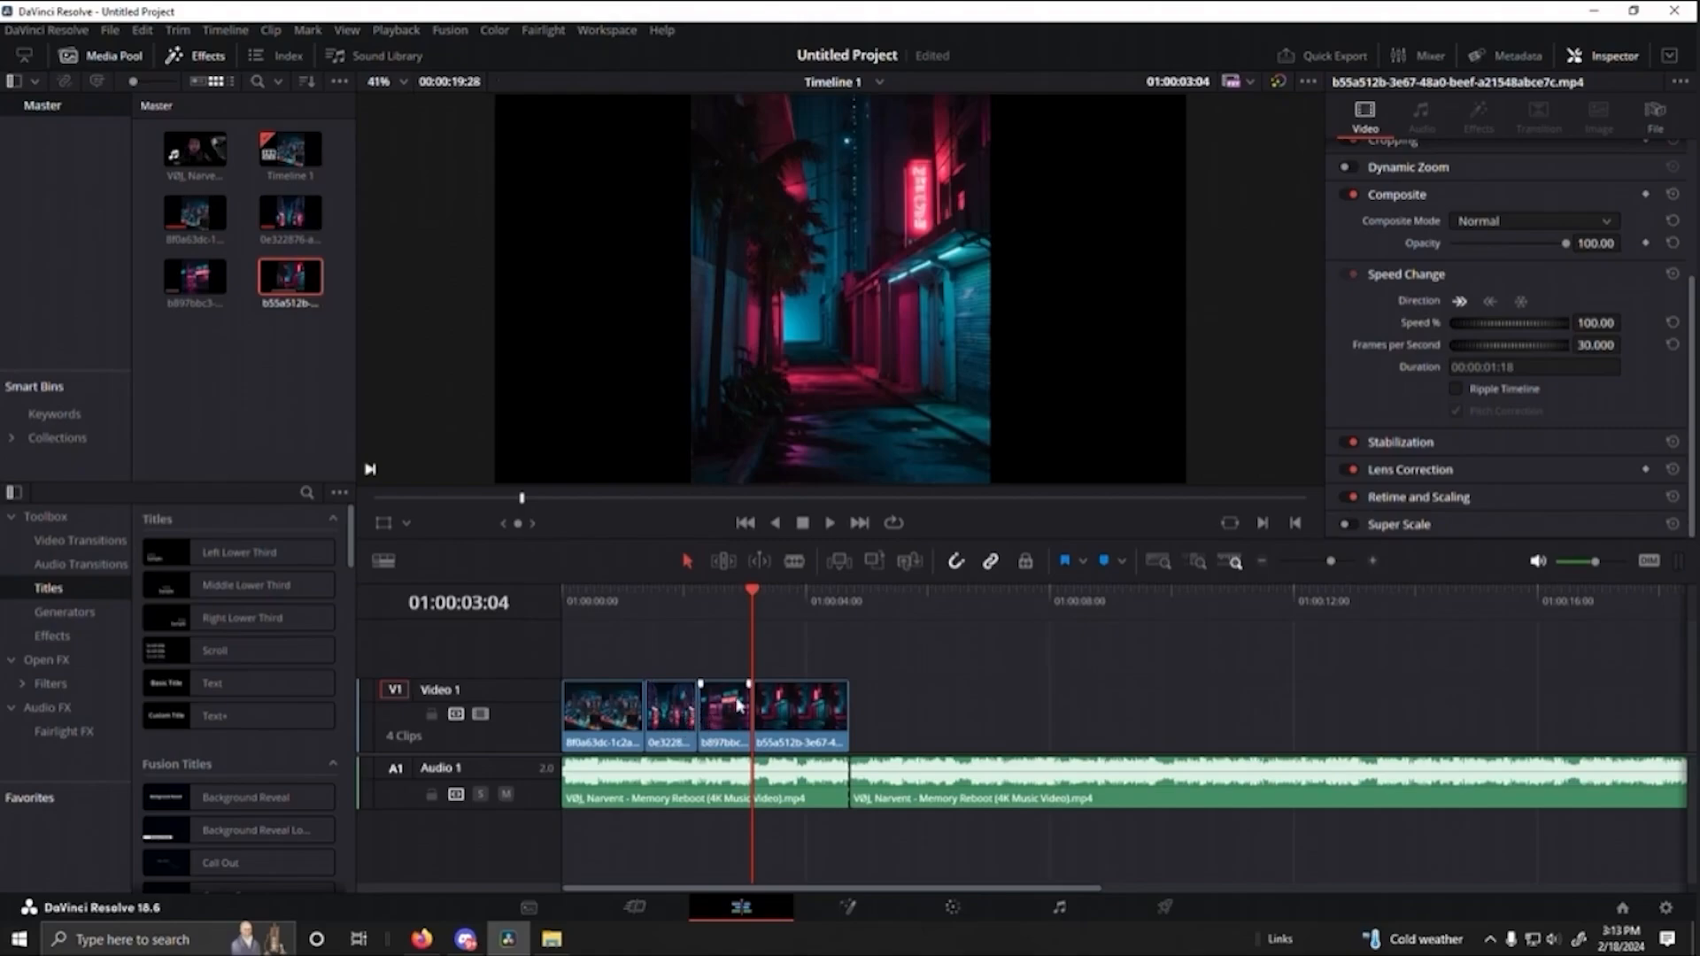
key("Home")
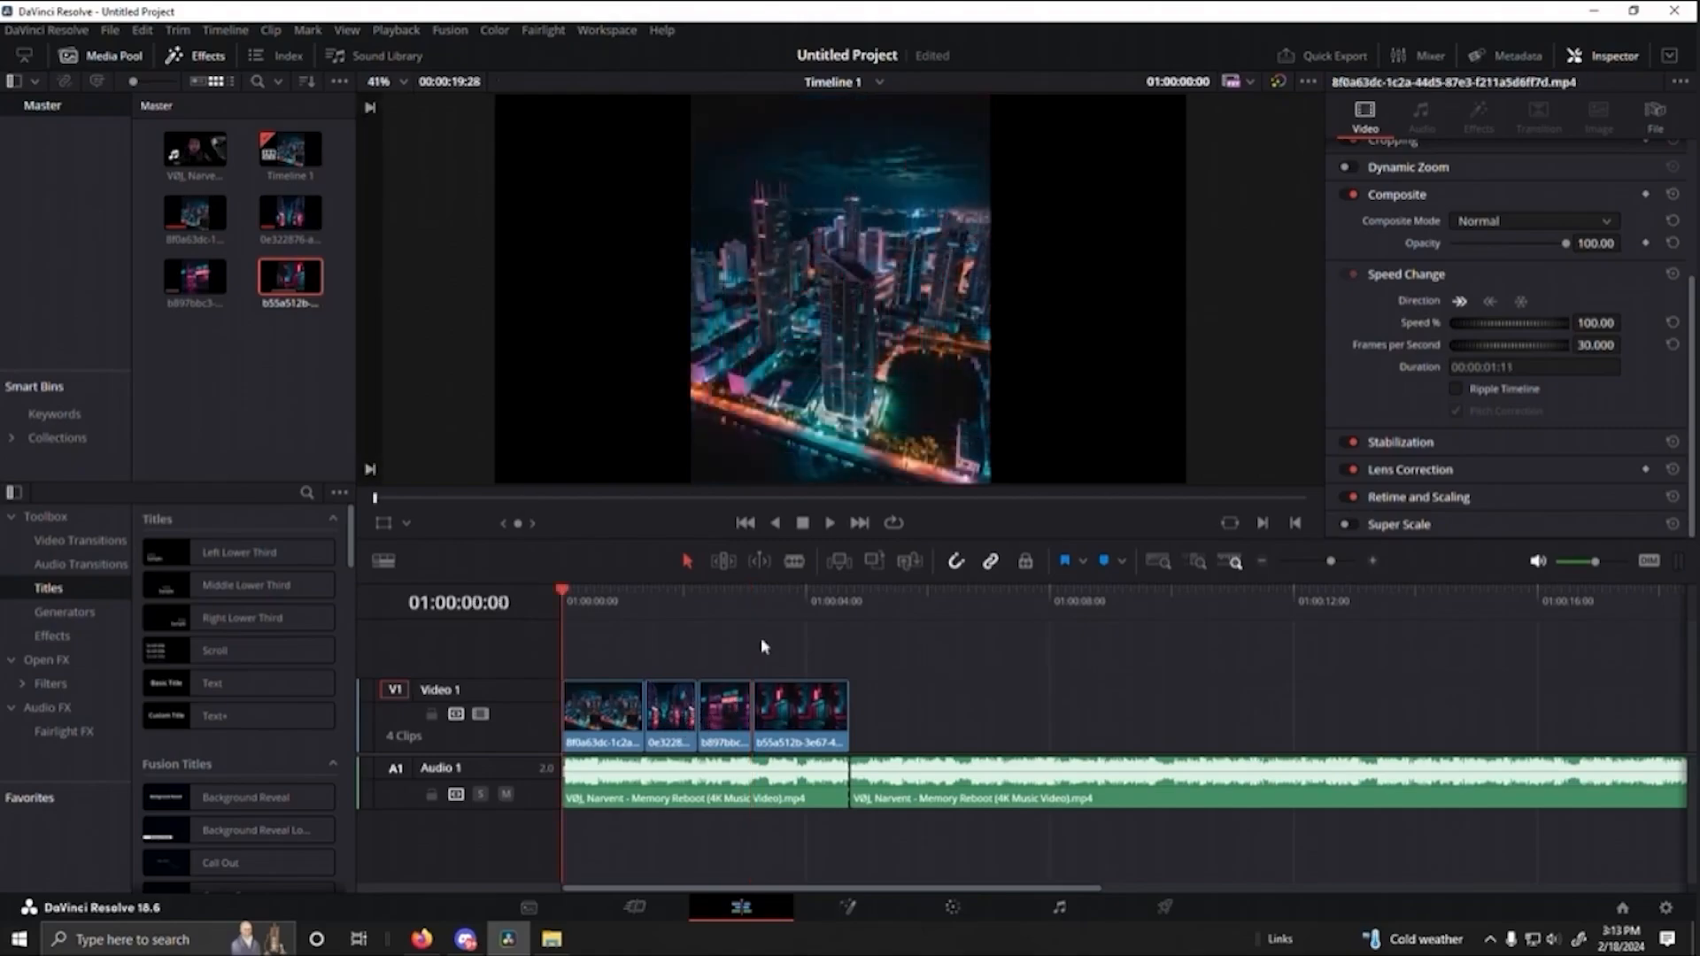
key("space")
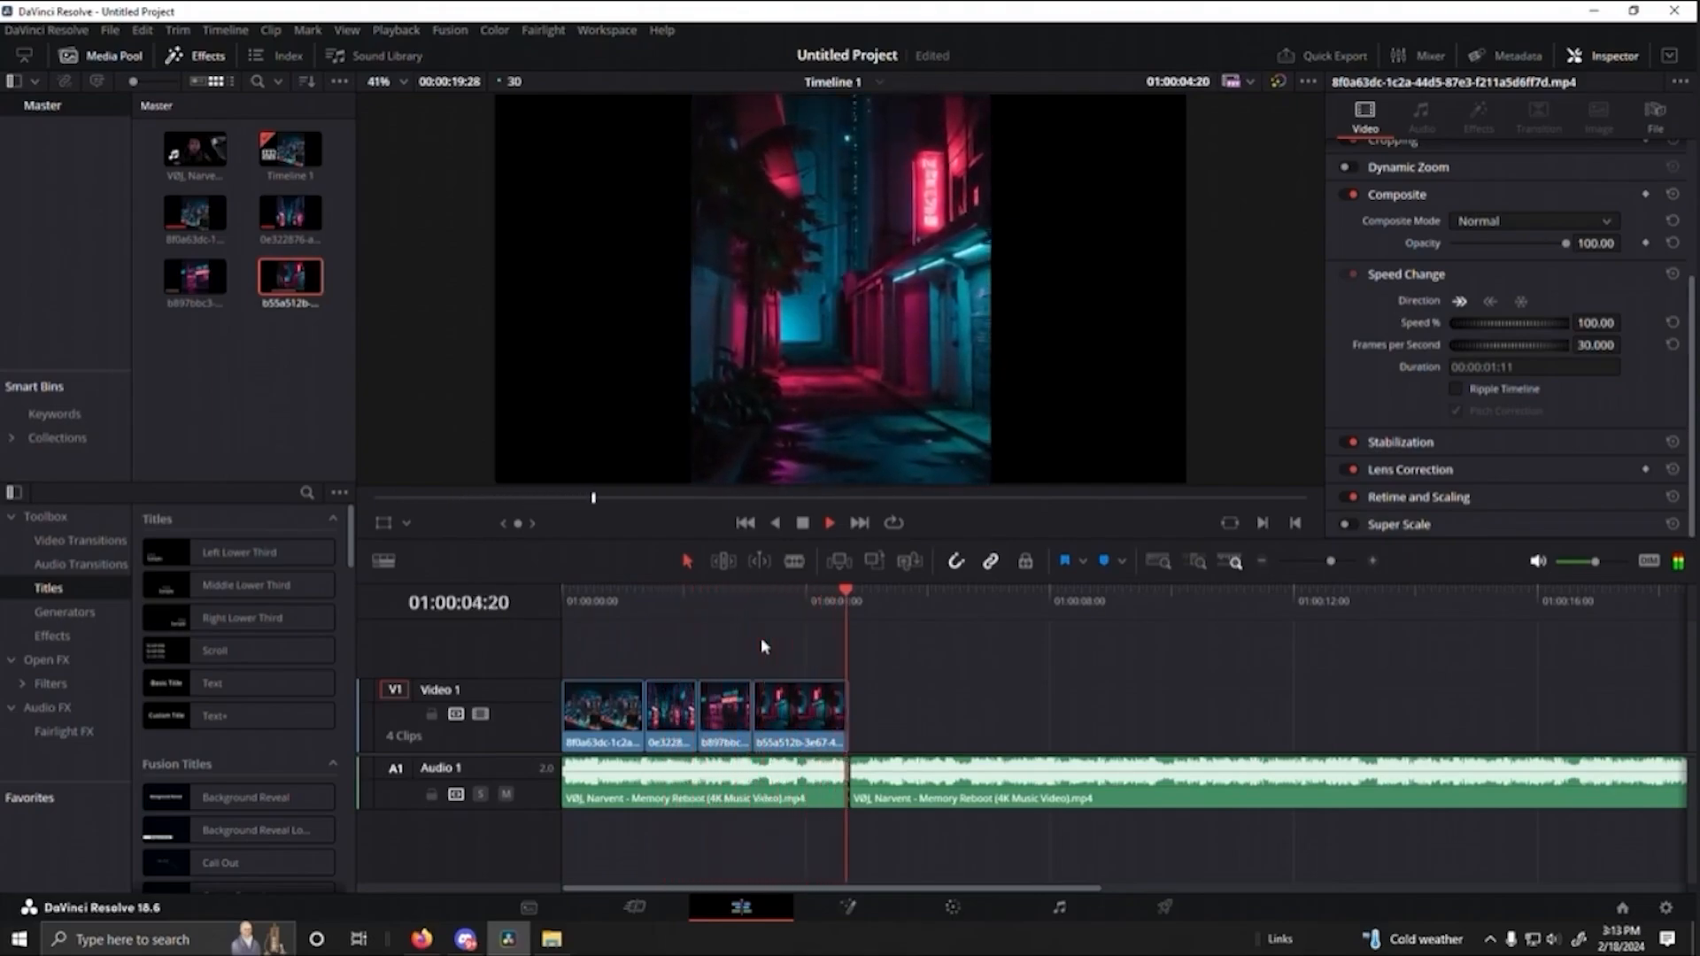
key("space")
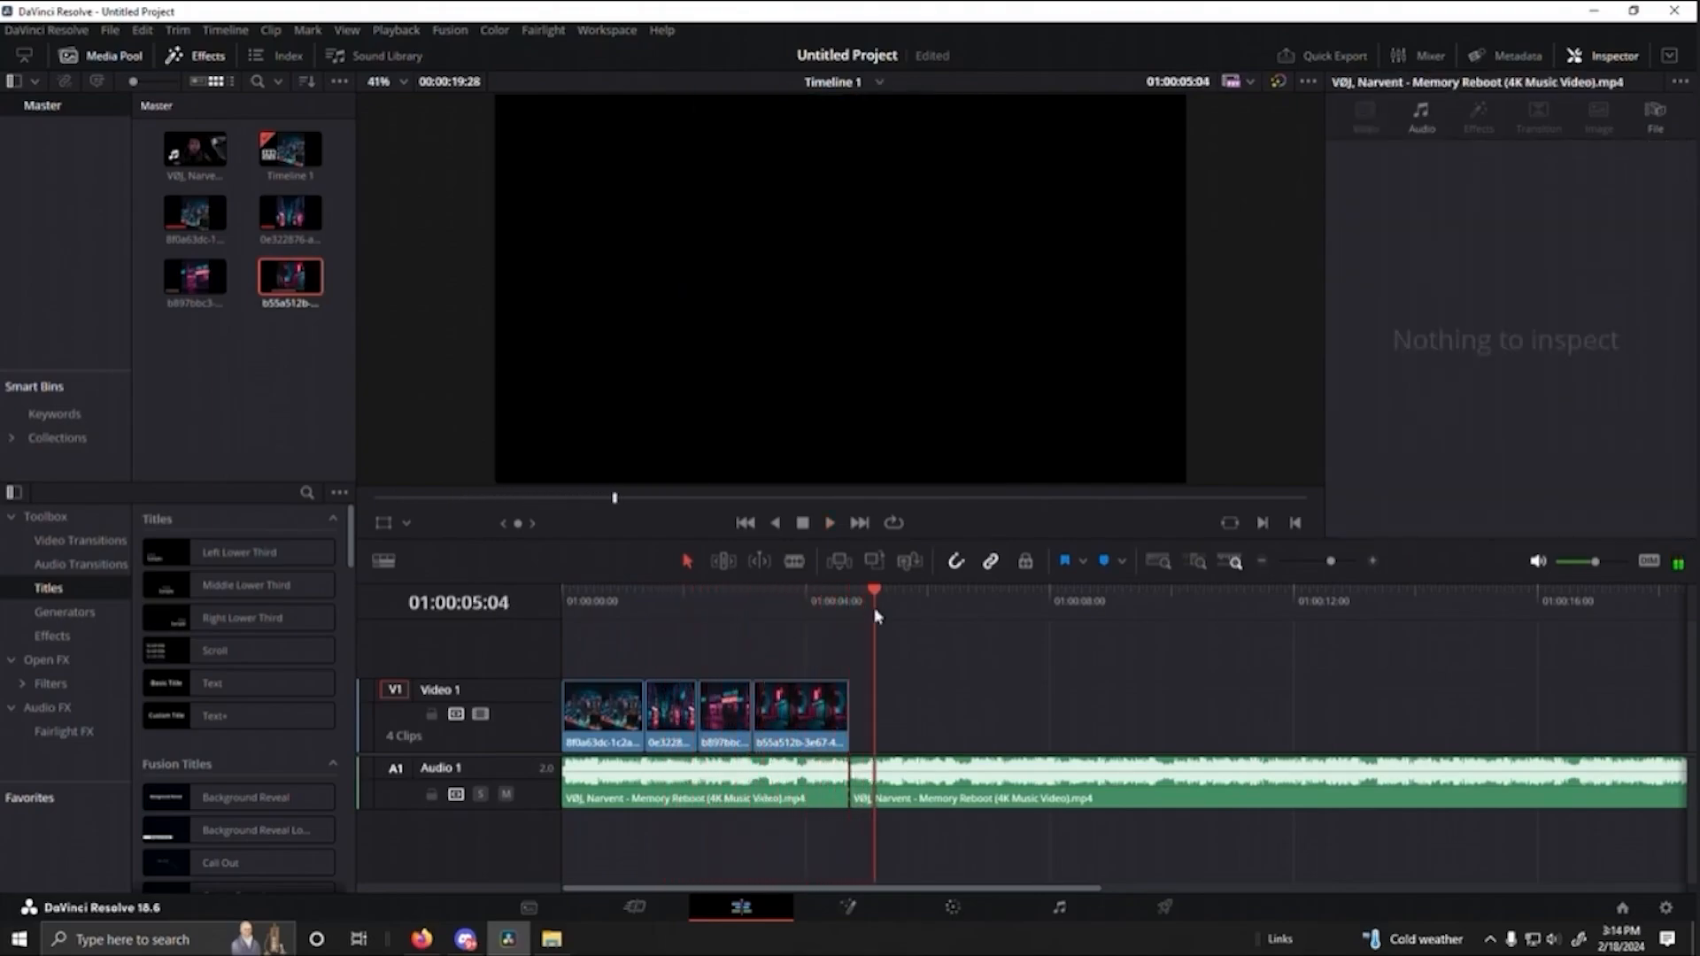
- Replay the fourth clip from 01:00:03:04 and again from 01:00:03:23 to check its end point against the beat
left_click_drag(877, 588, 754, 600)
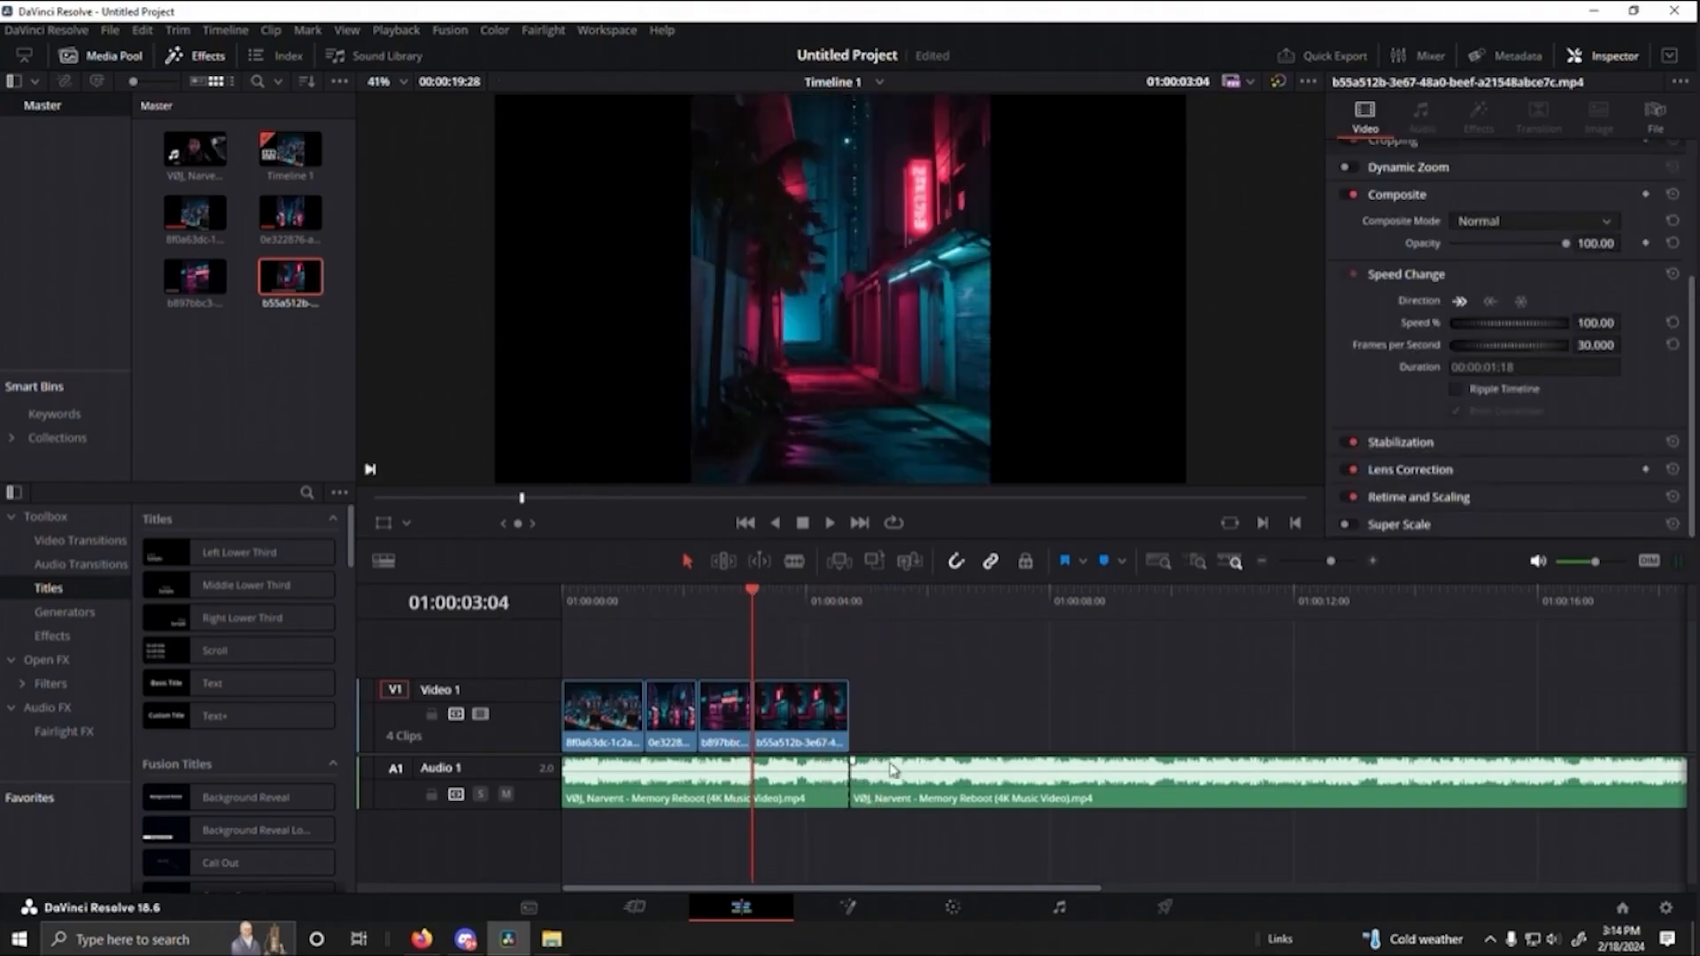
key("space")
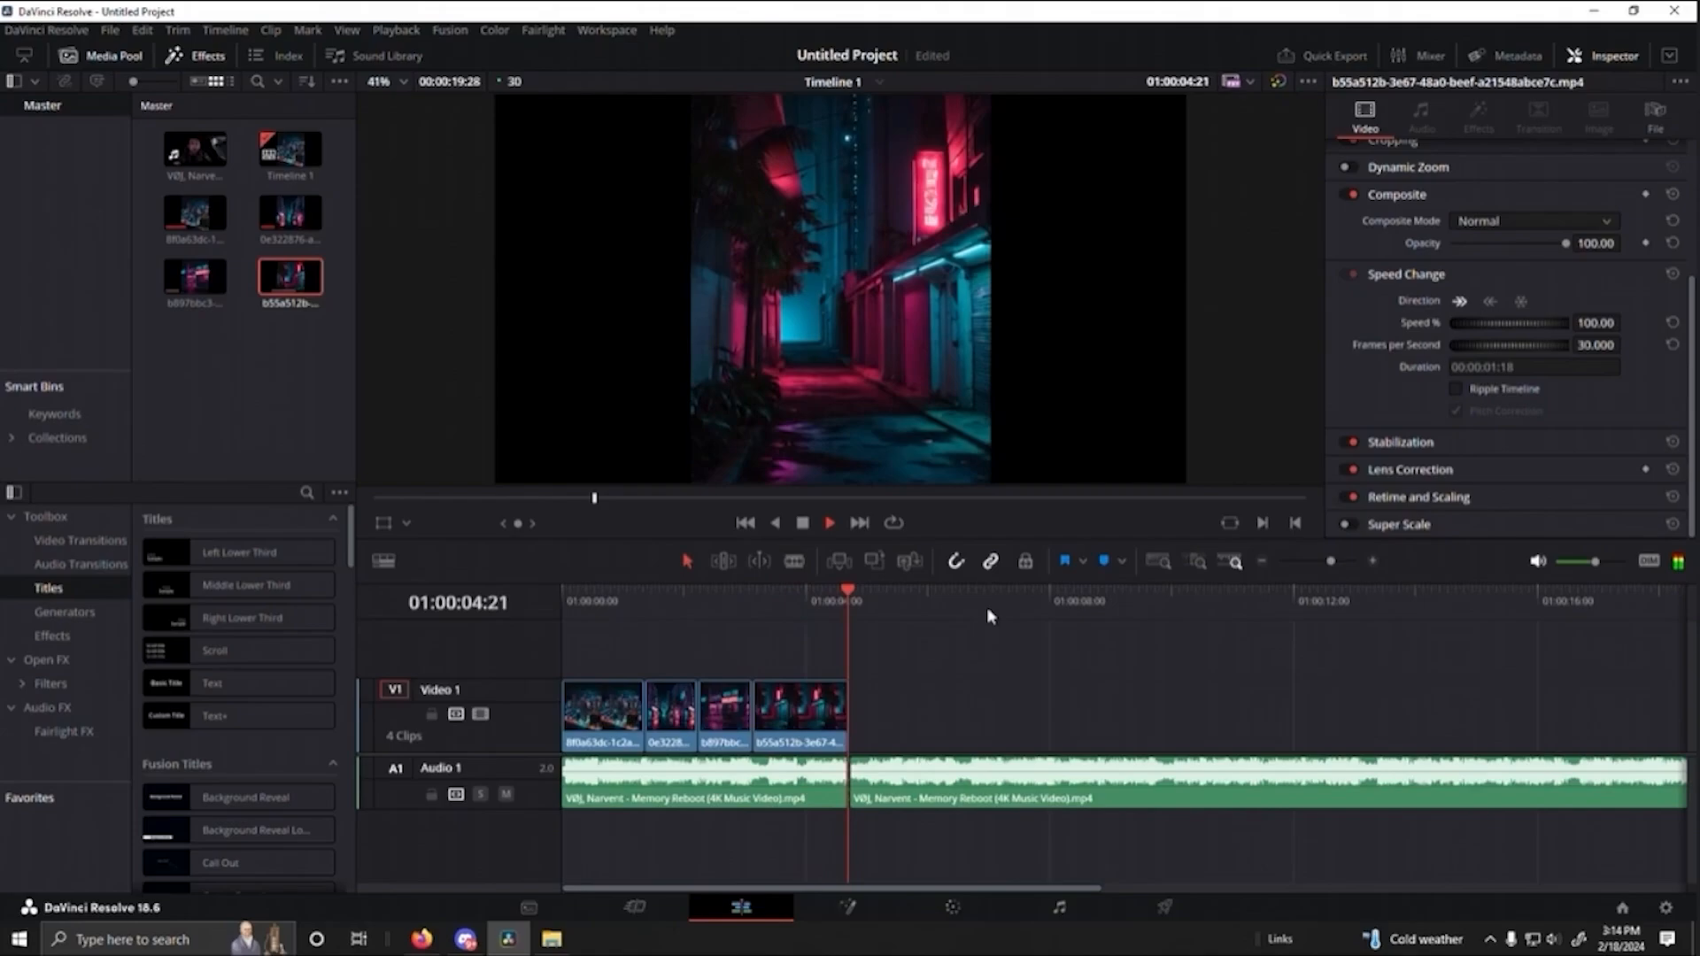
key("space")
left_click_drag(908, 591, 864, 604)
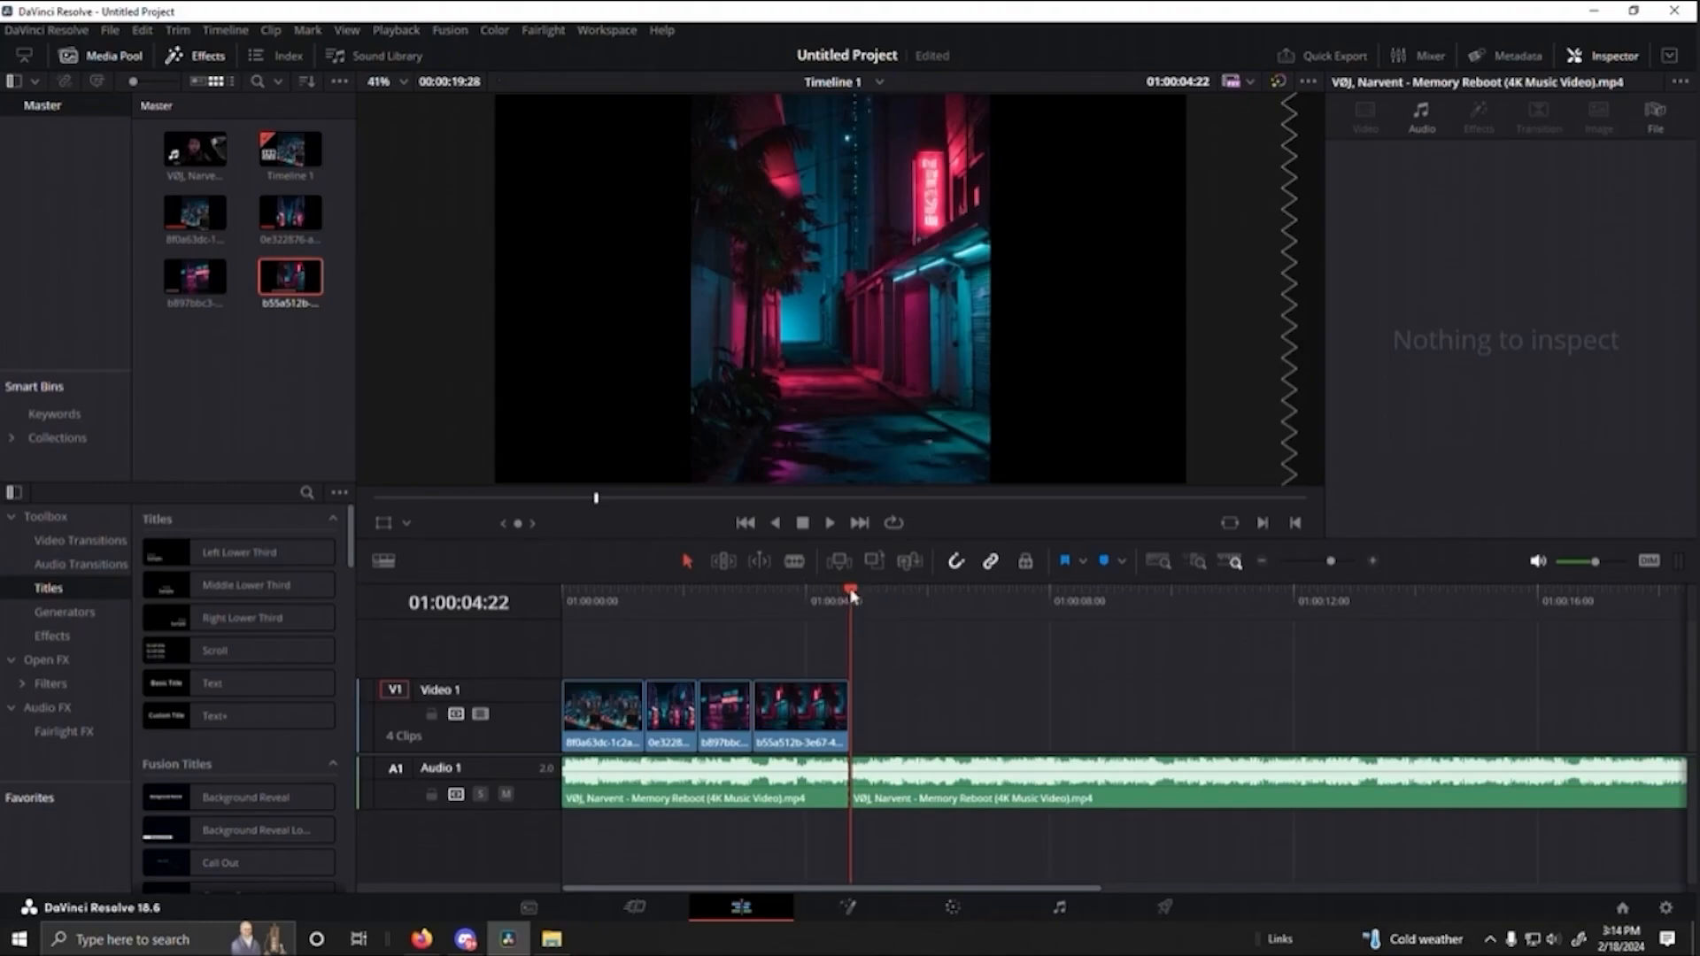
left_click_drag(853, 596, 791, 587)
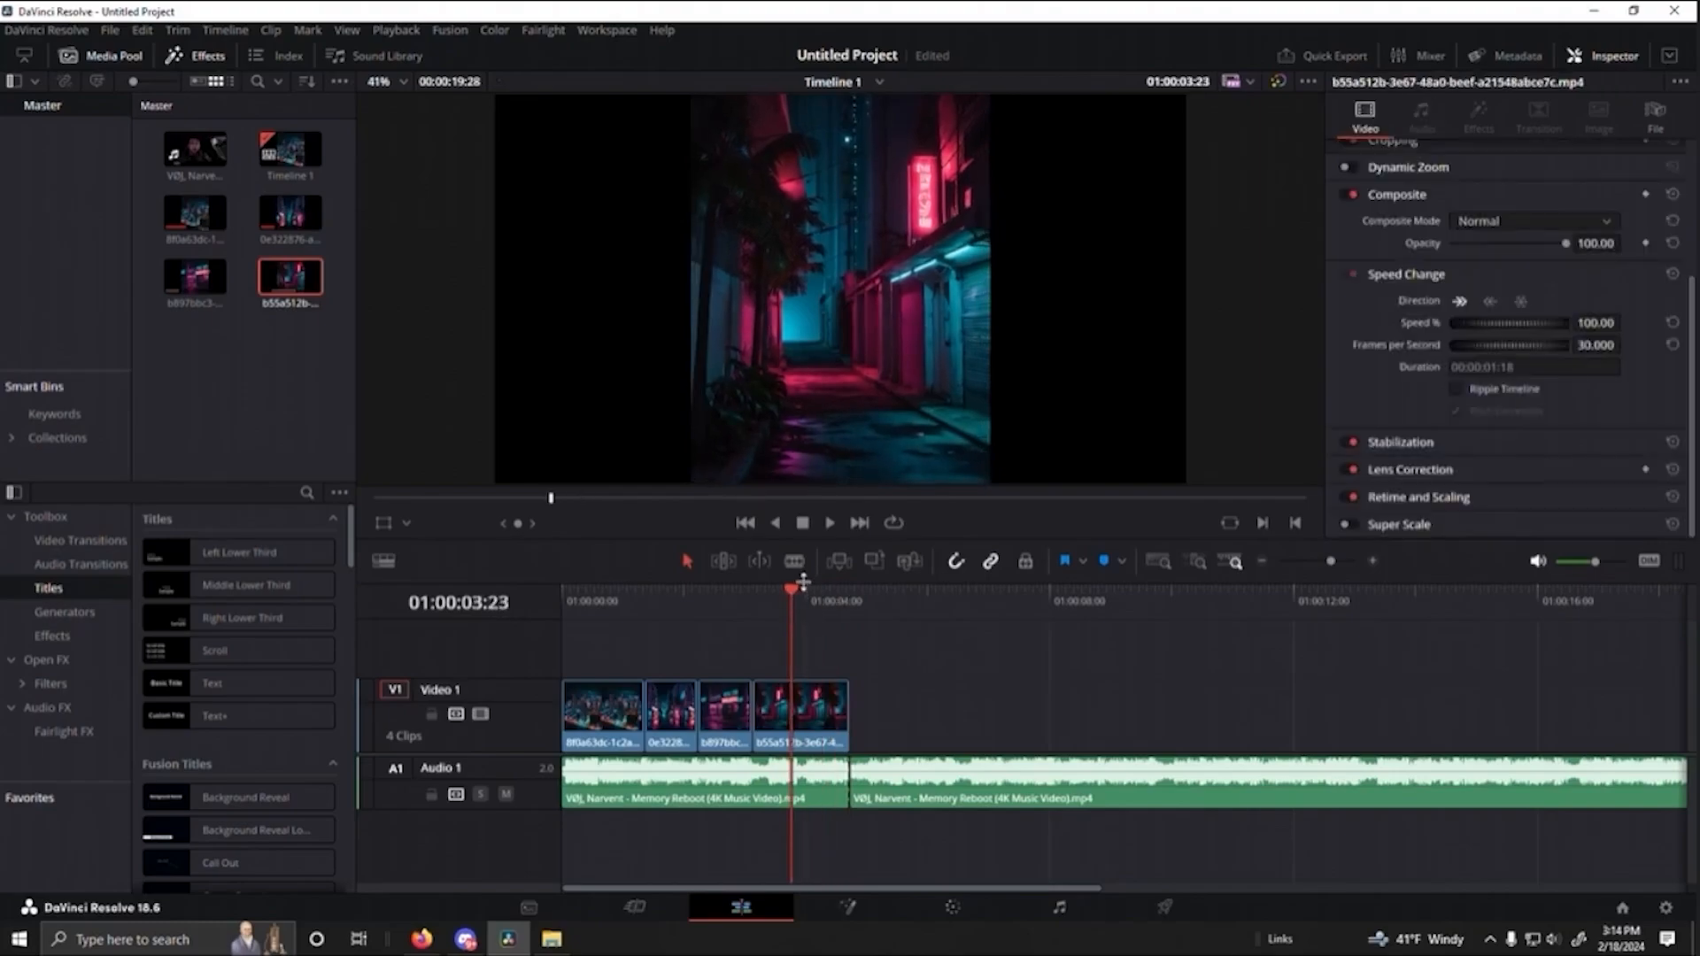
key("space")
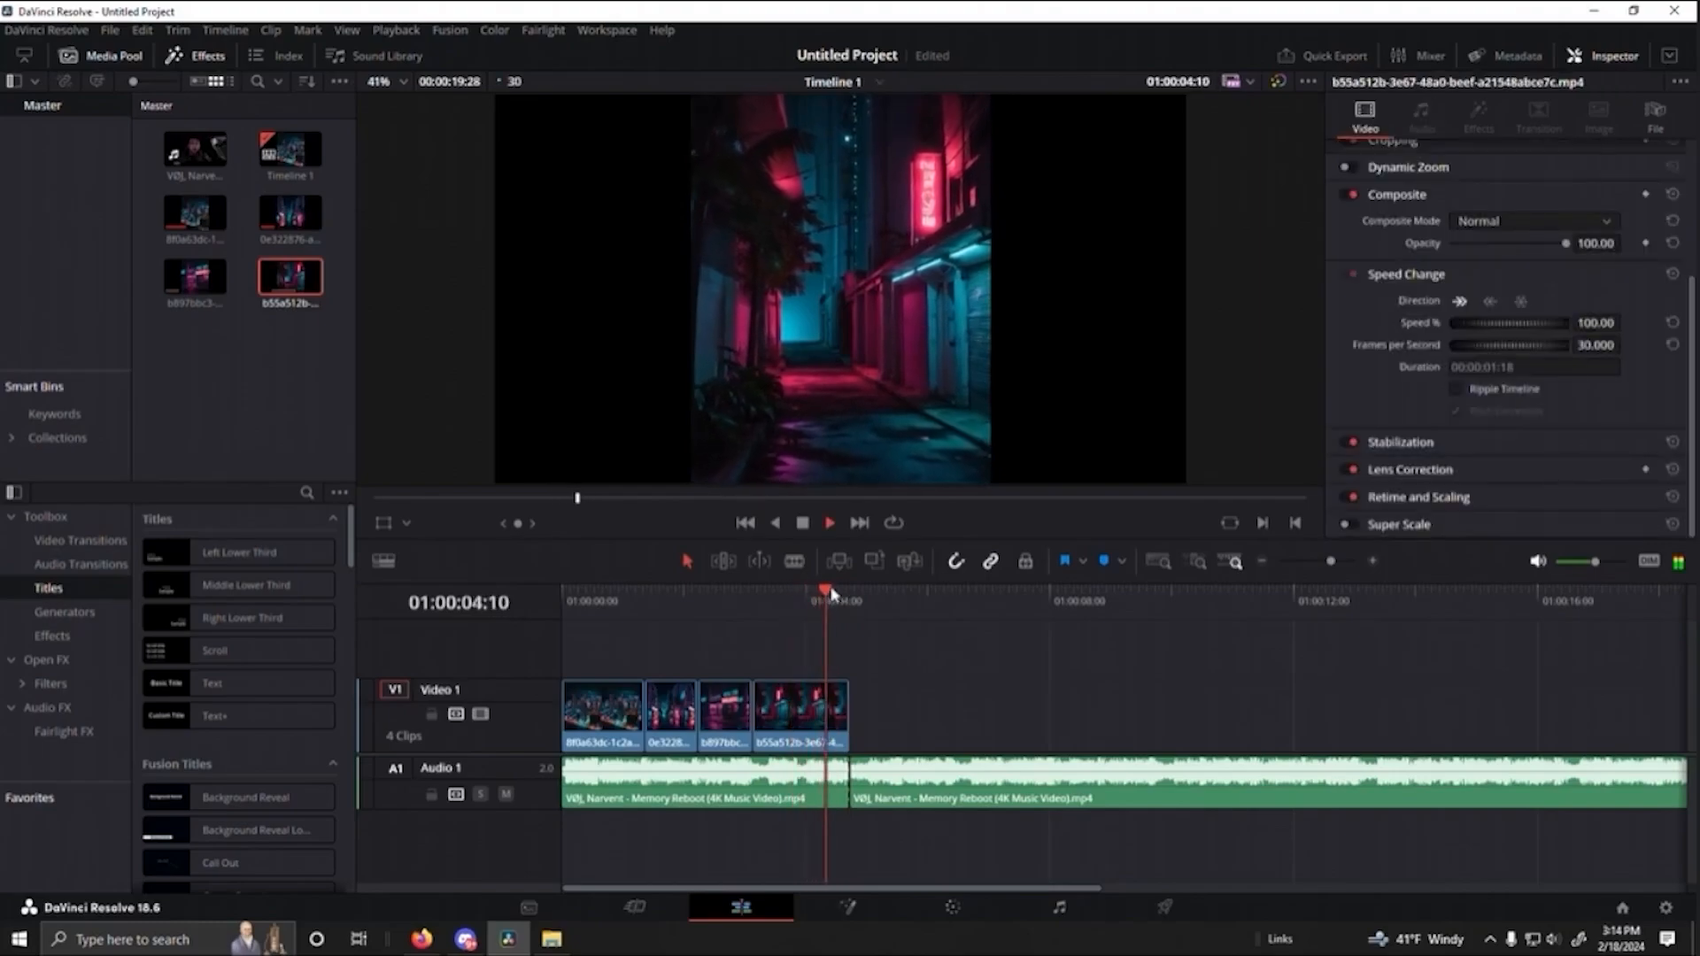
key("space")
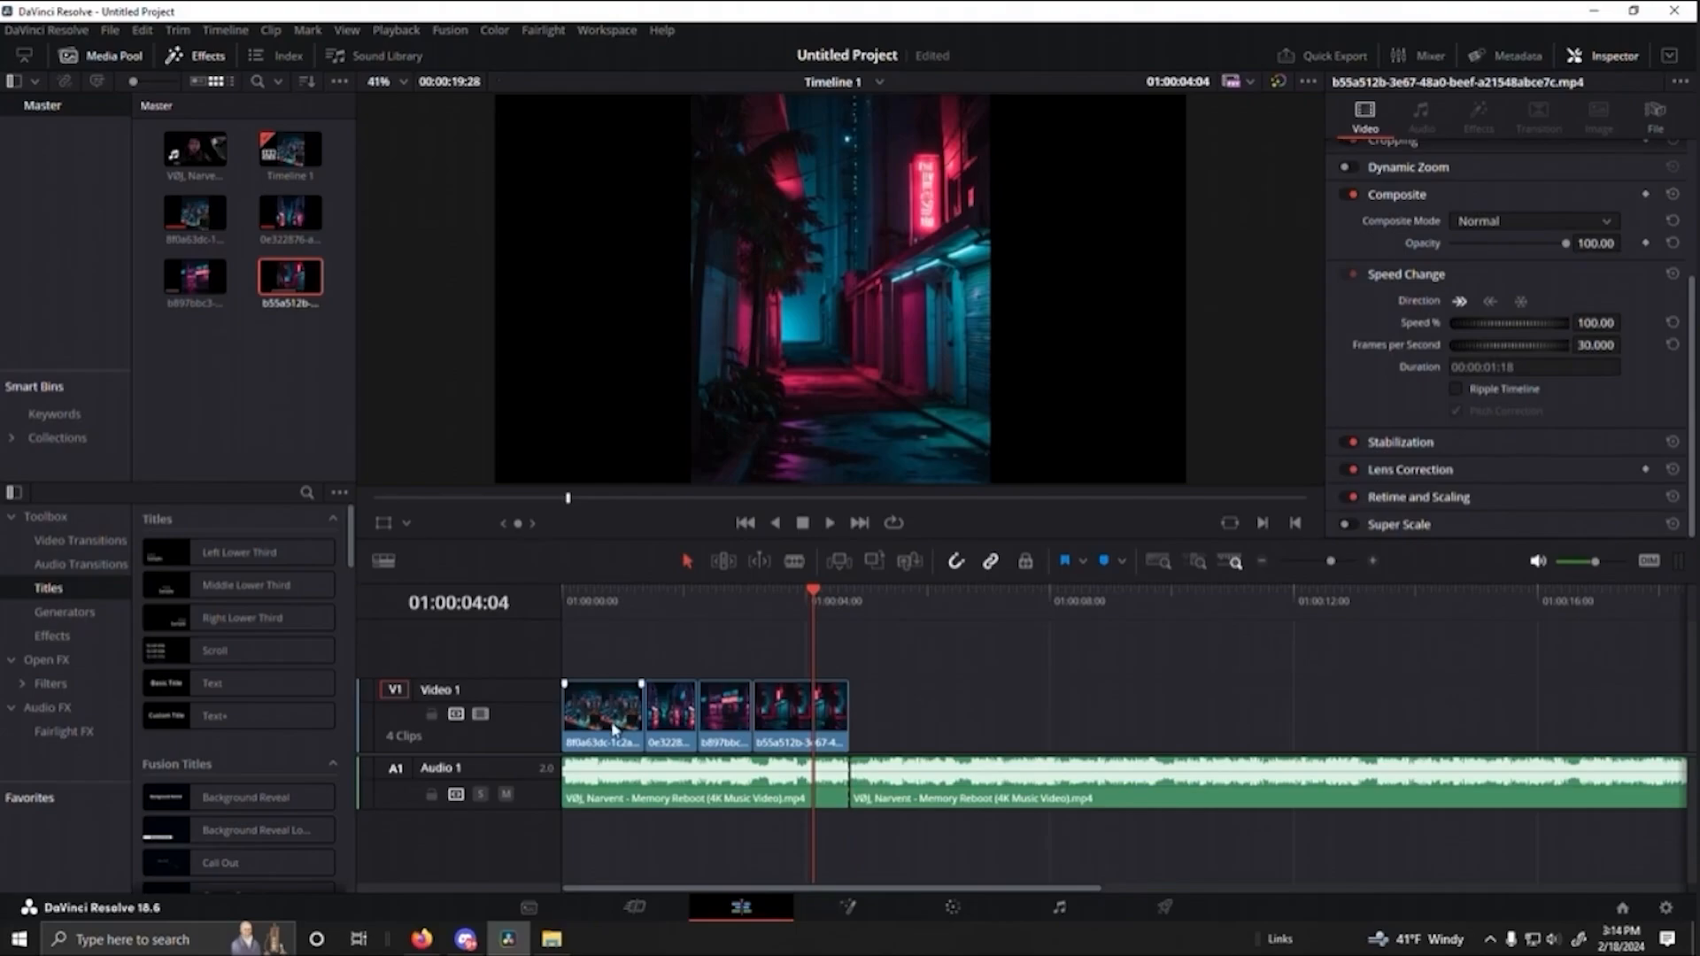
left_click_drag(828, 620, 811, 680)
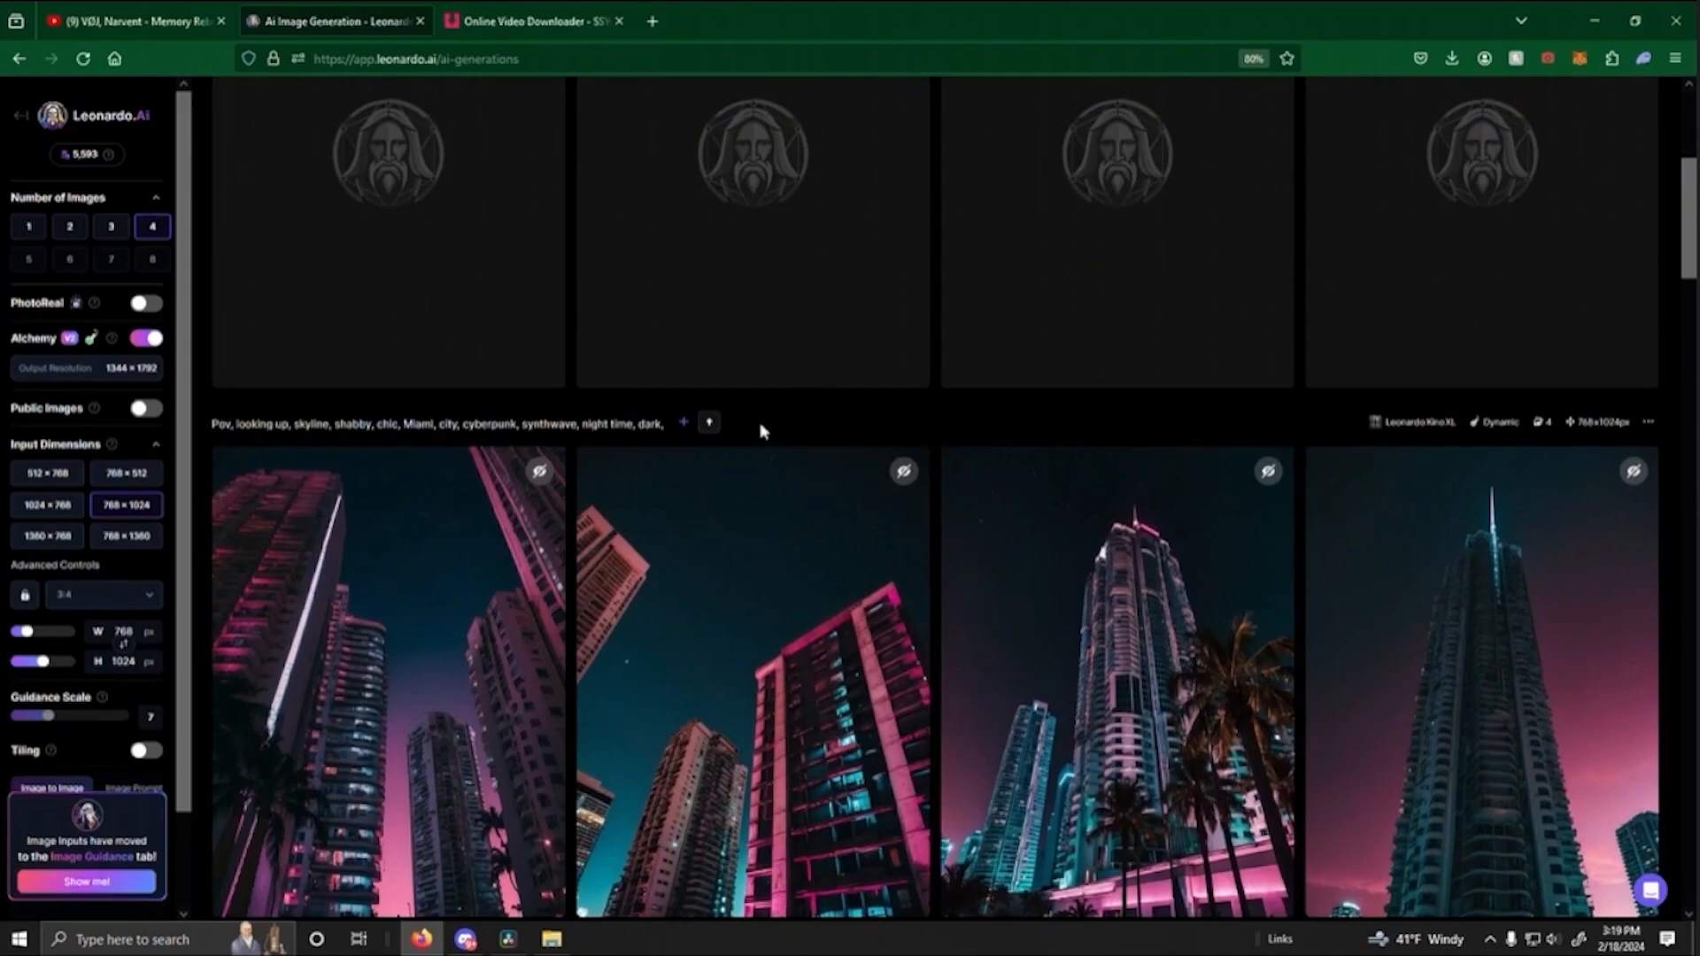
- Switch to Leonardo.Ai and compare the looking-up skyline images and the alleyway market stall images, including the street food set
scroll(761, 432, "down", 2)
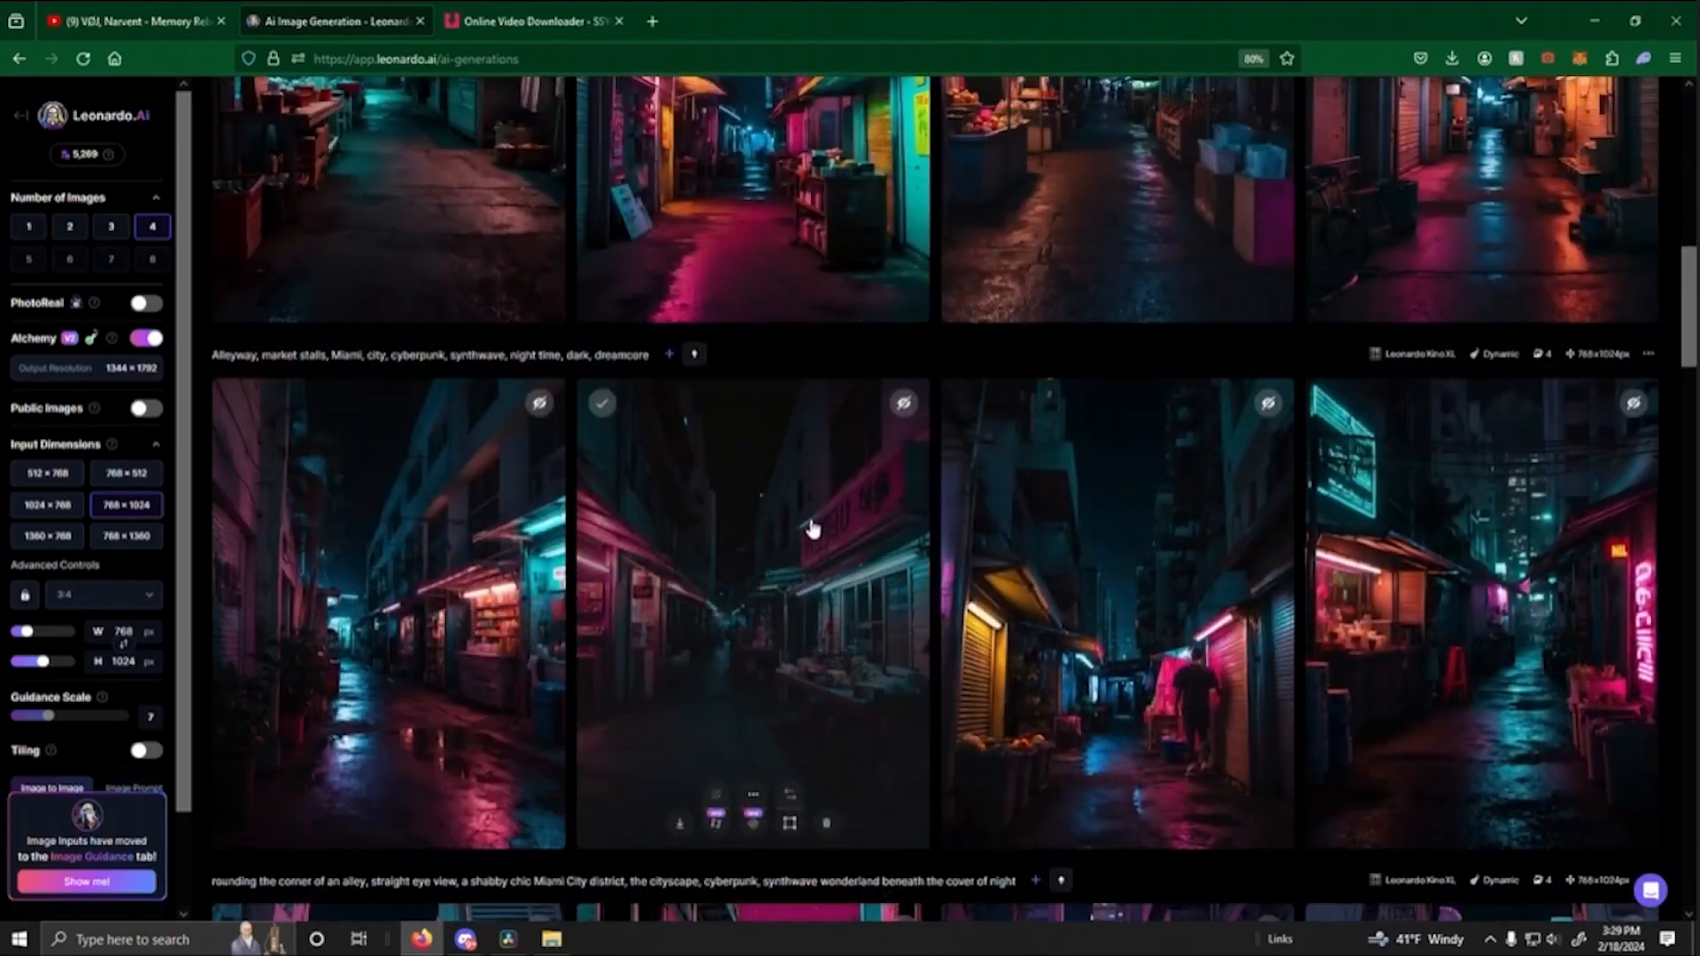
scroll(811, 529, "up", 8)
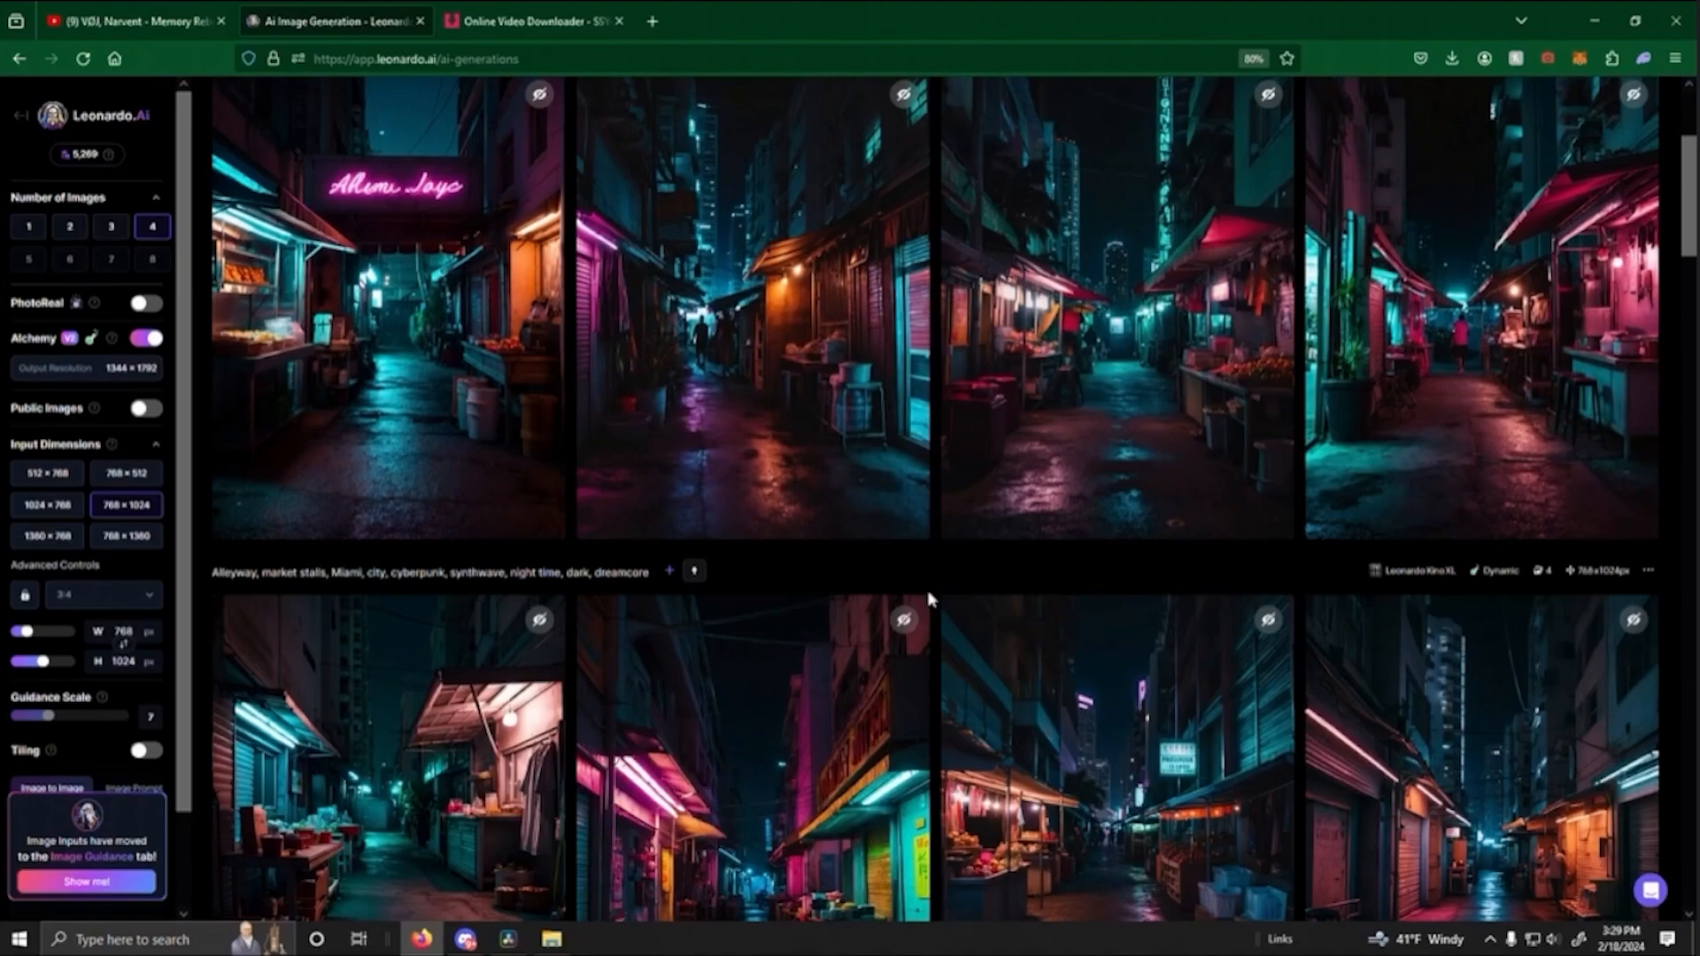
scroll(833, 558, "up", 1)
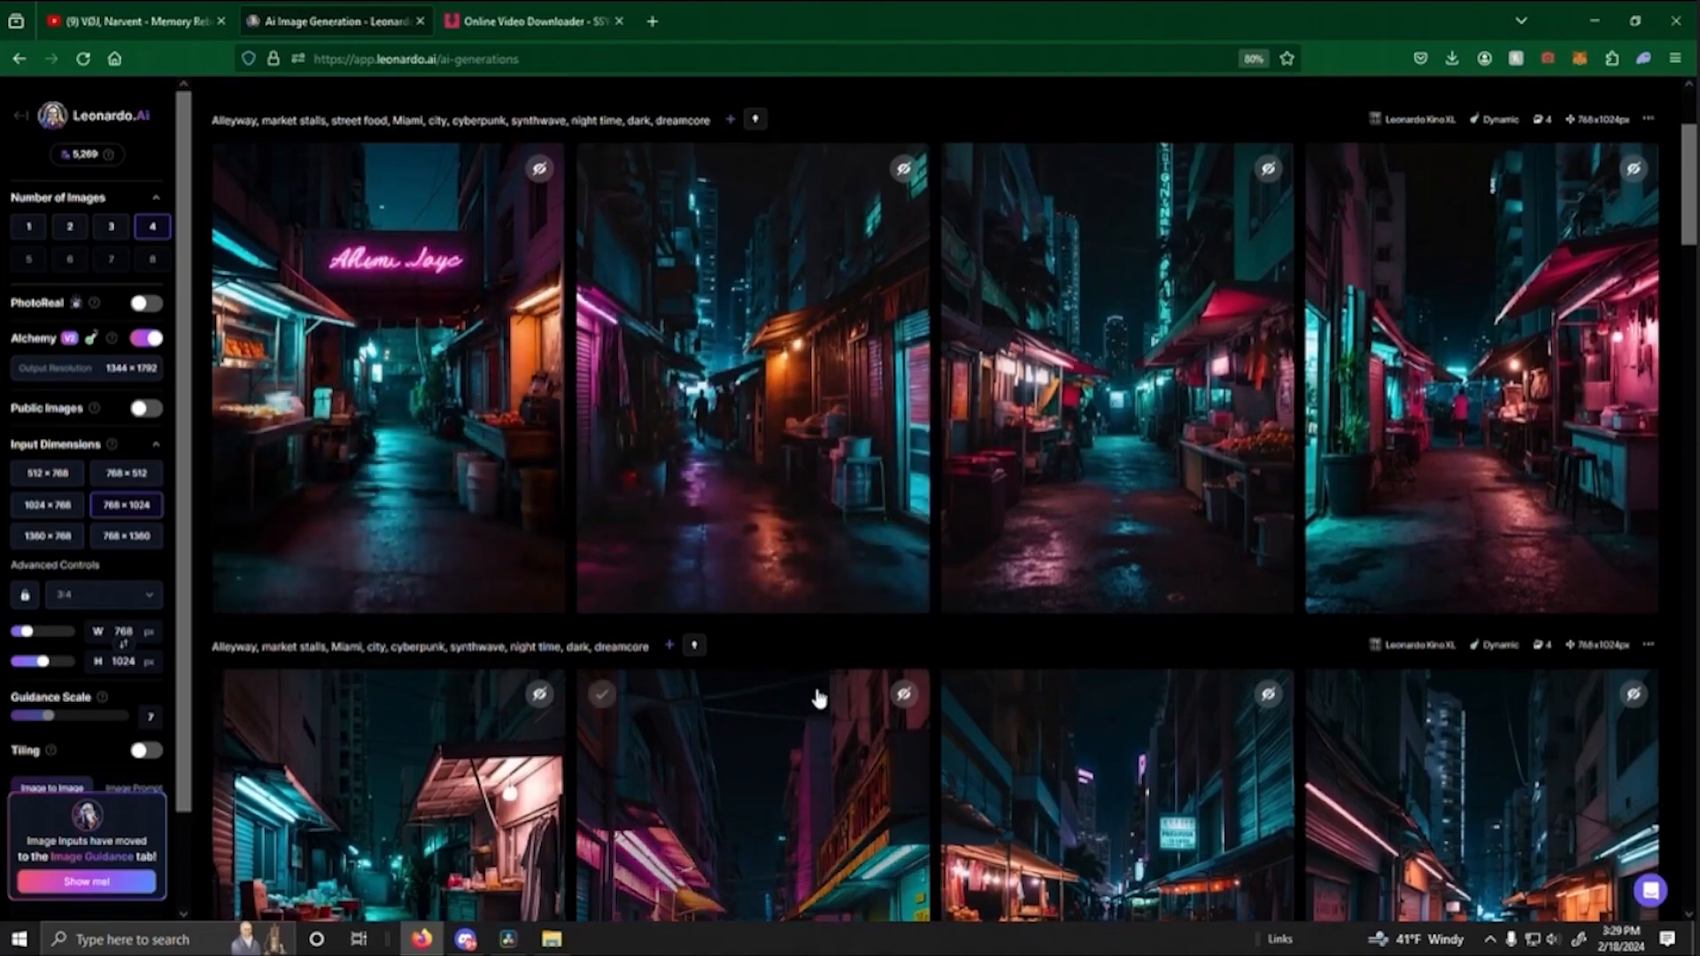
scroll(815, 699, "up", 1)
scroll(966, 785, "up", 1)
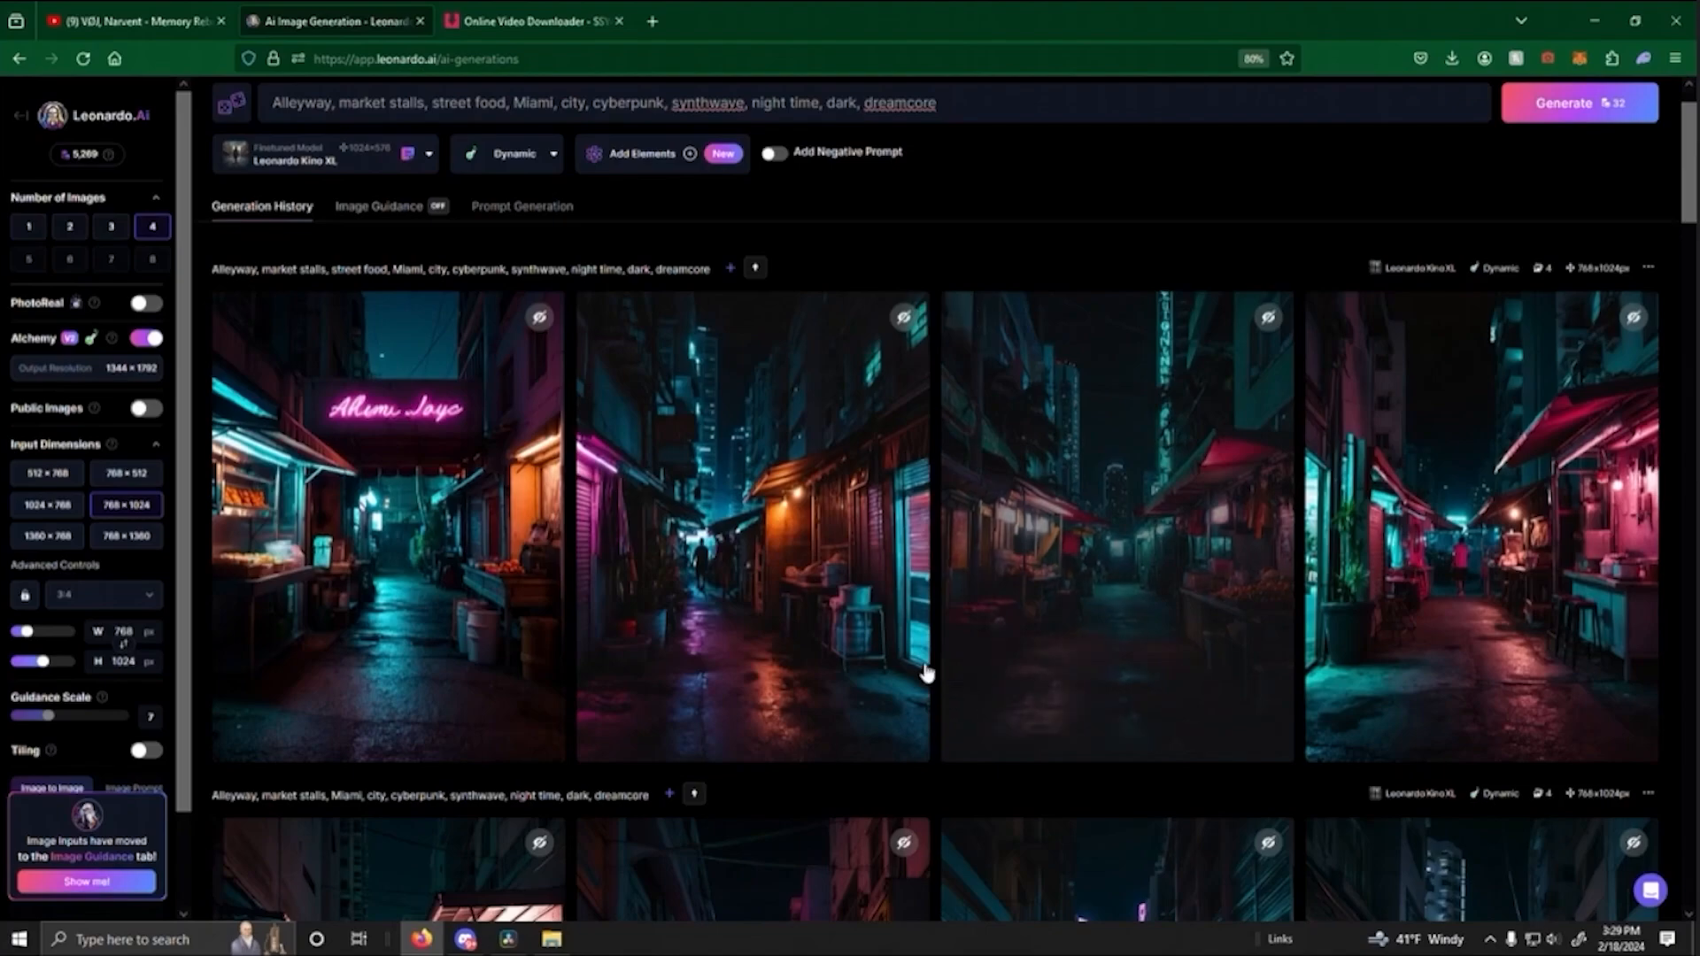
- Add the market-stalls alleyway motion clip directly after the fourth clip on Video 1 and trim it to end at 01:00:06:17
scroll(961, 697, "down", 3)
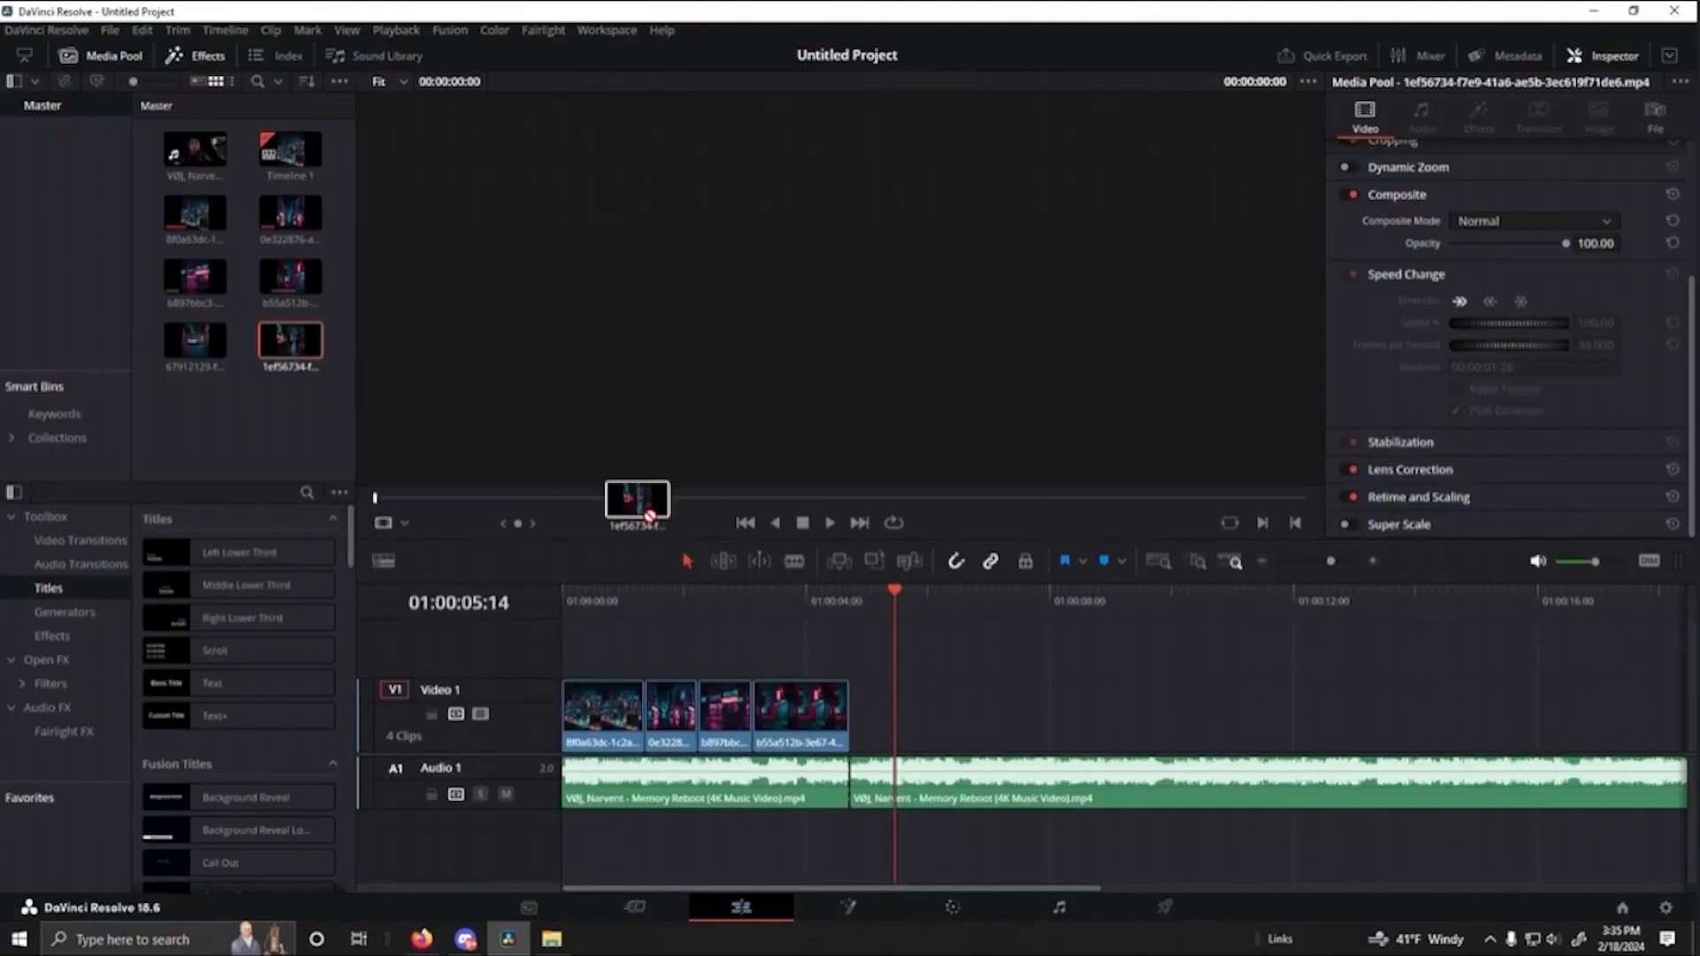
left_click_drag(650, 516, 863, 722)
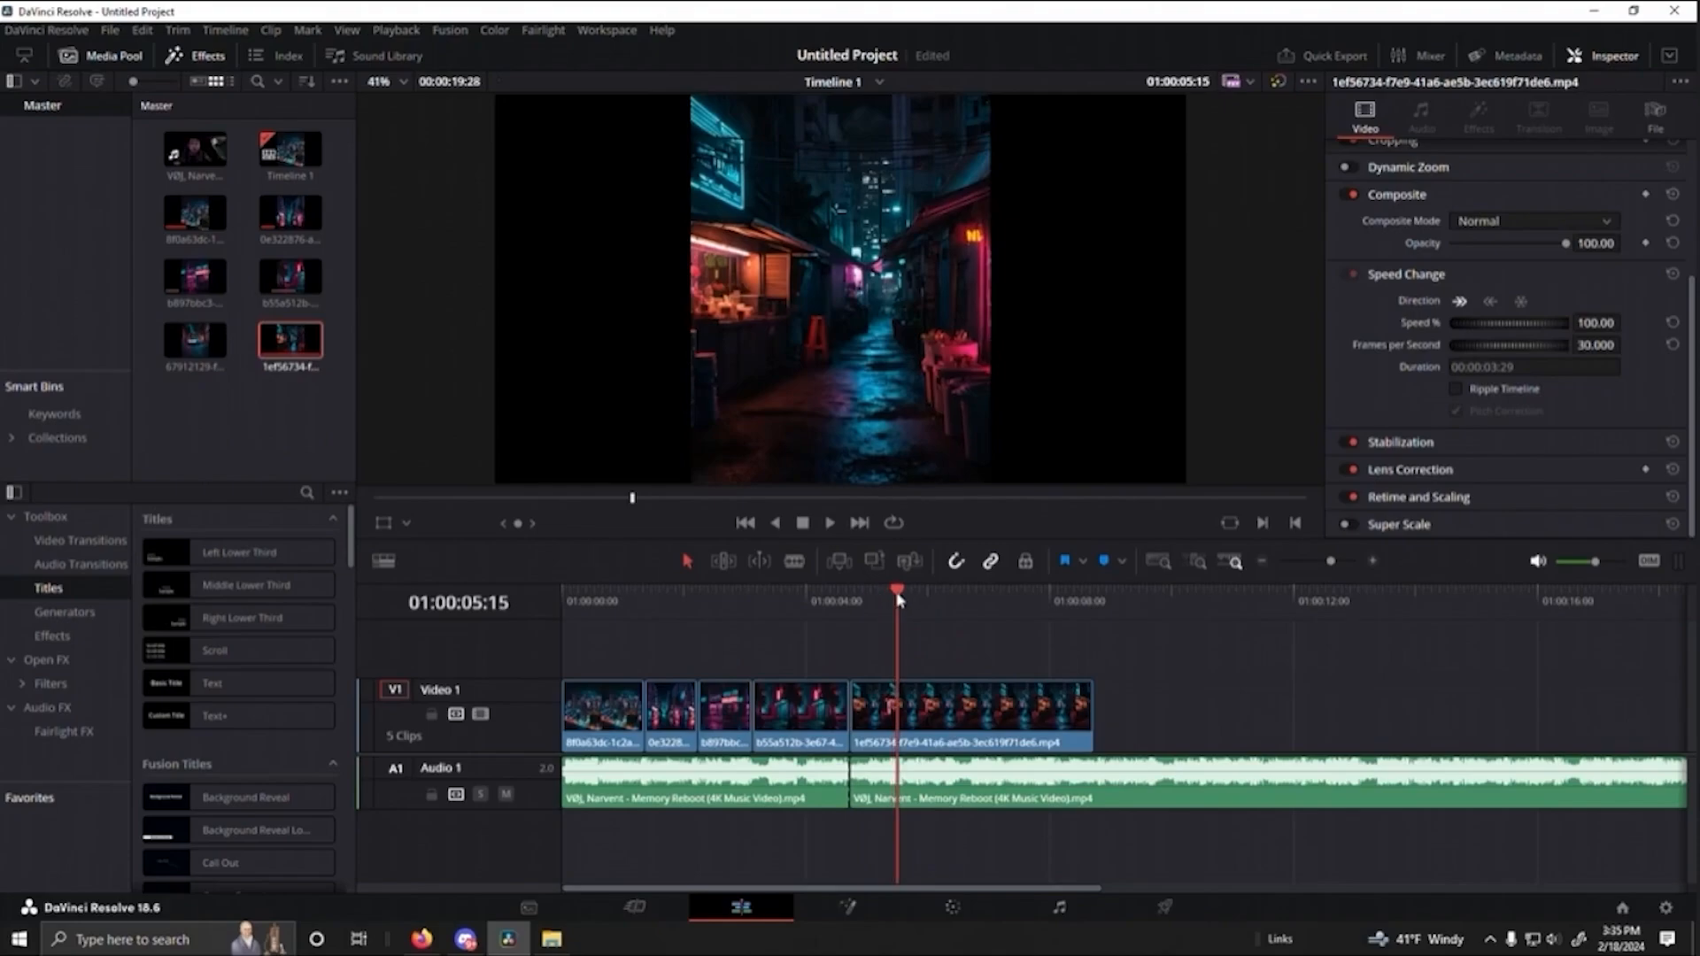
left_click(798, 595)
key("space")
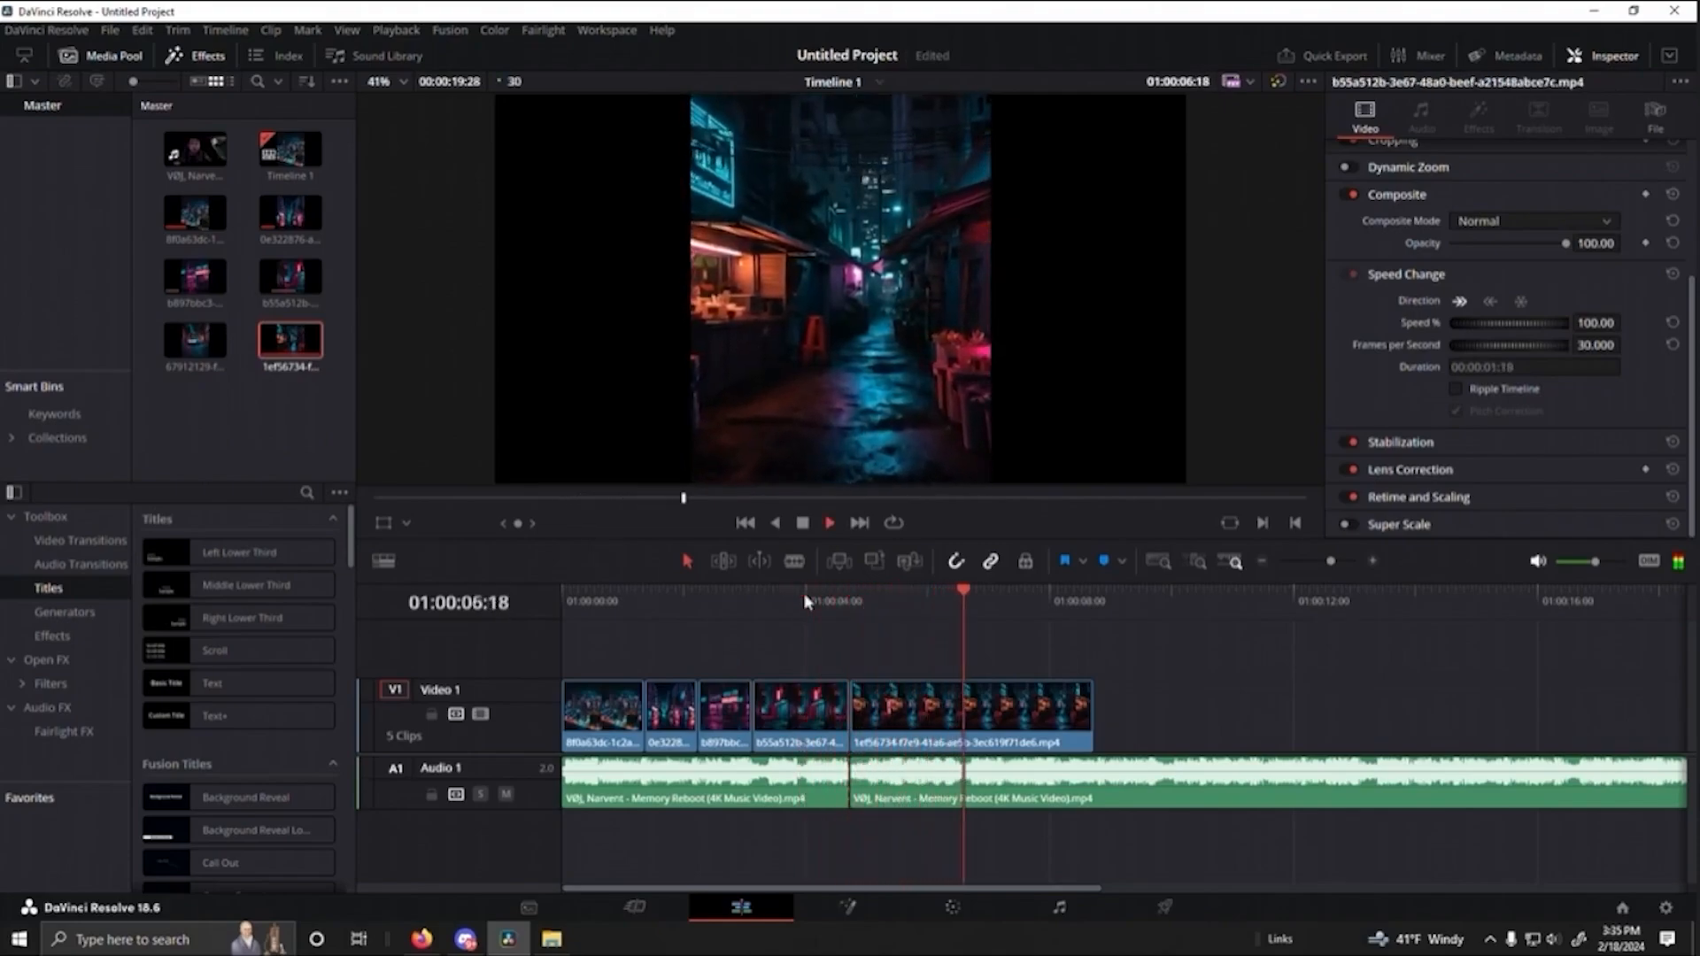
key("space")
left_click_drag(1011, 598, 829, 618)
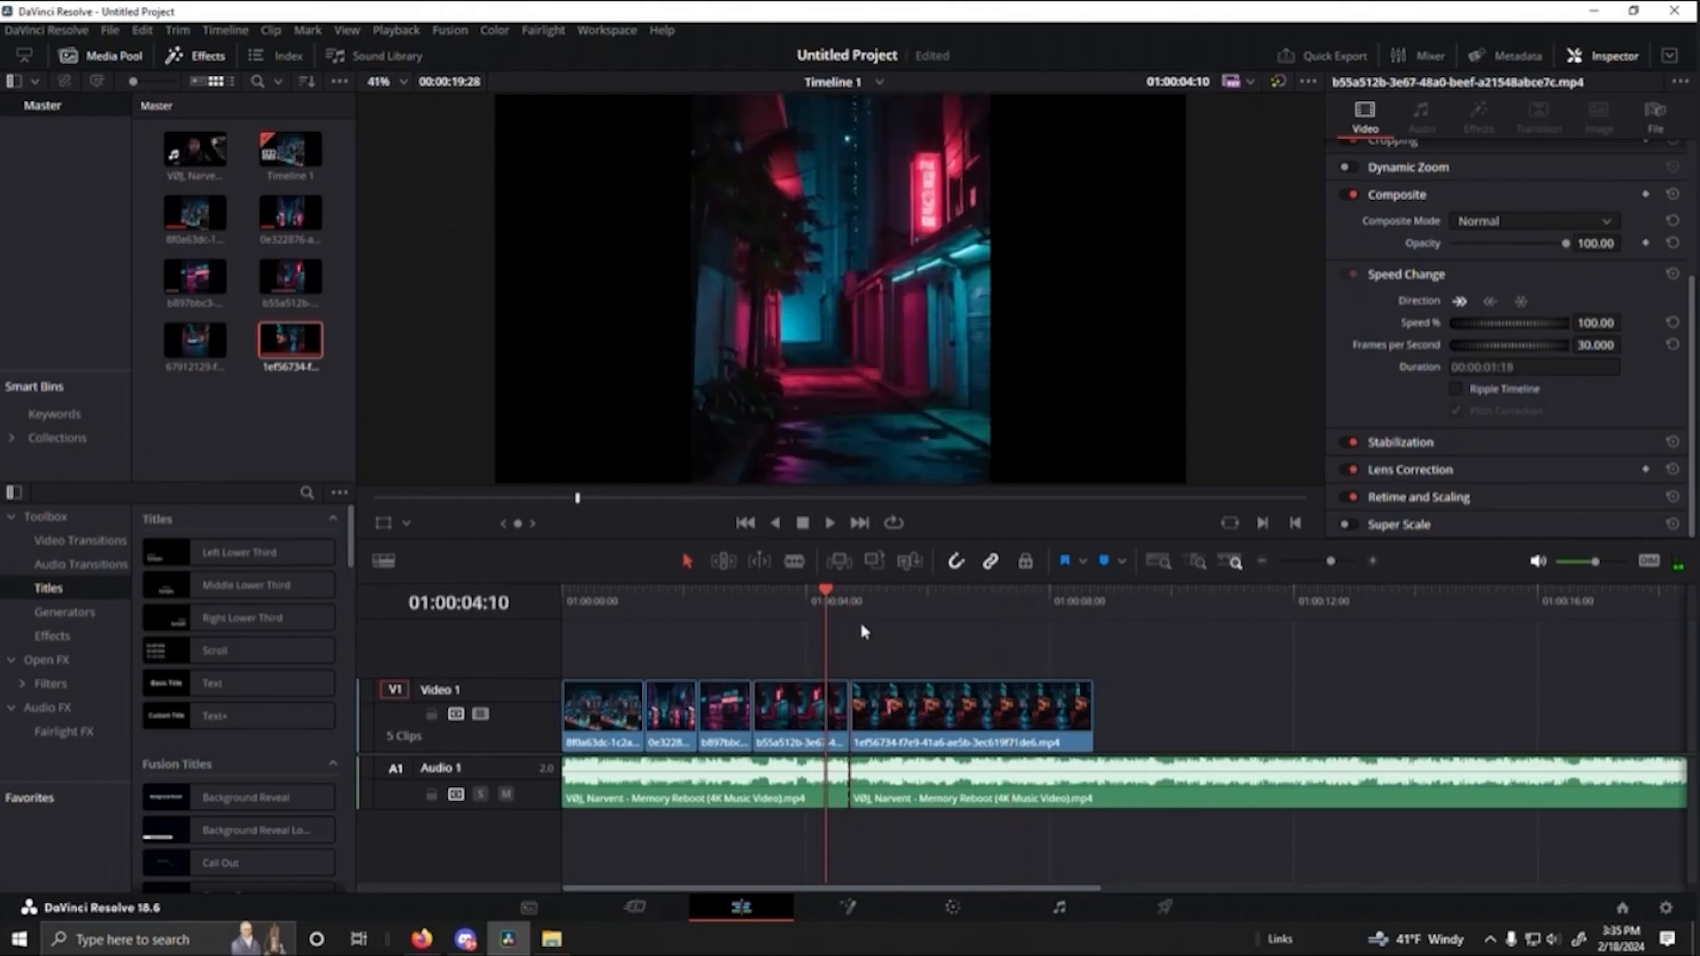
key("space")
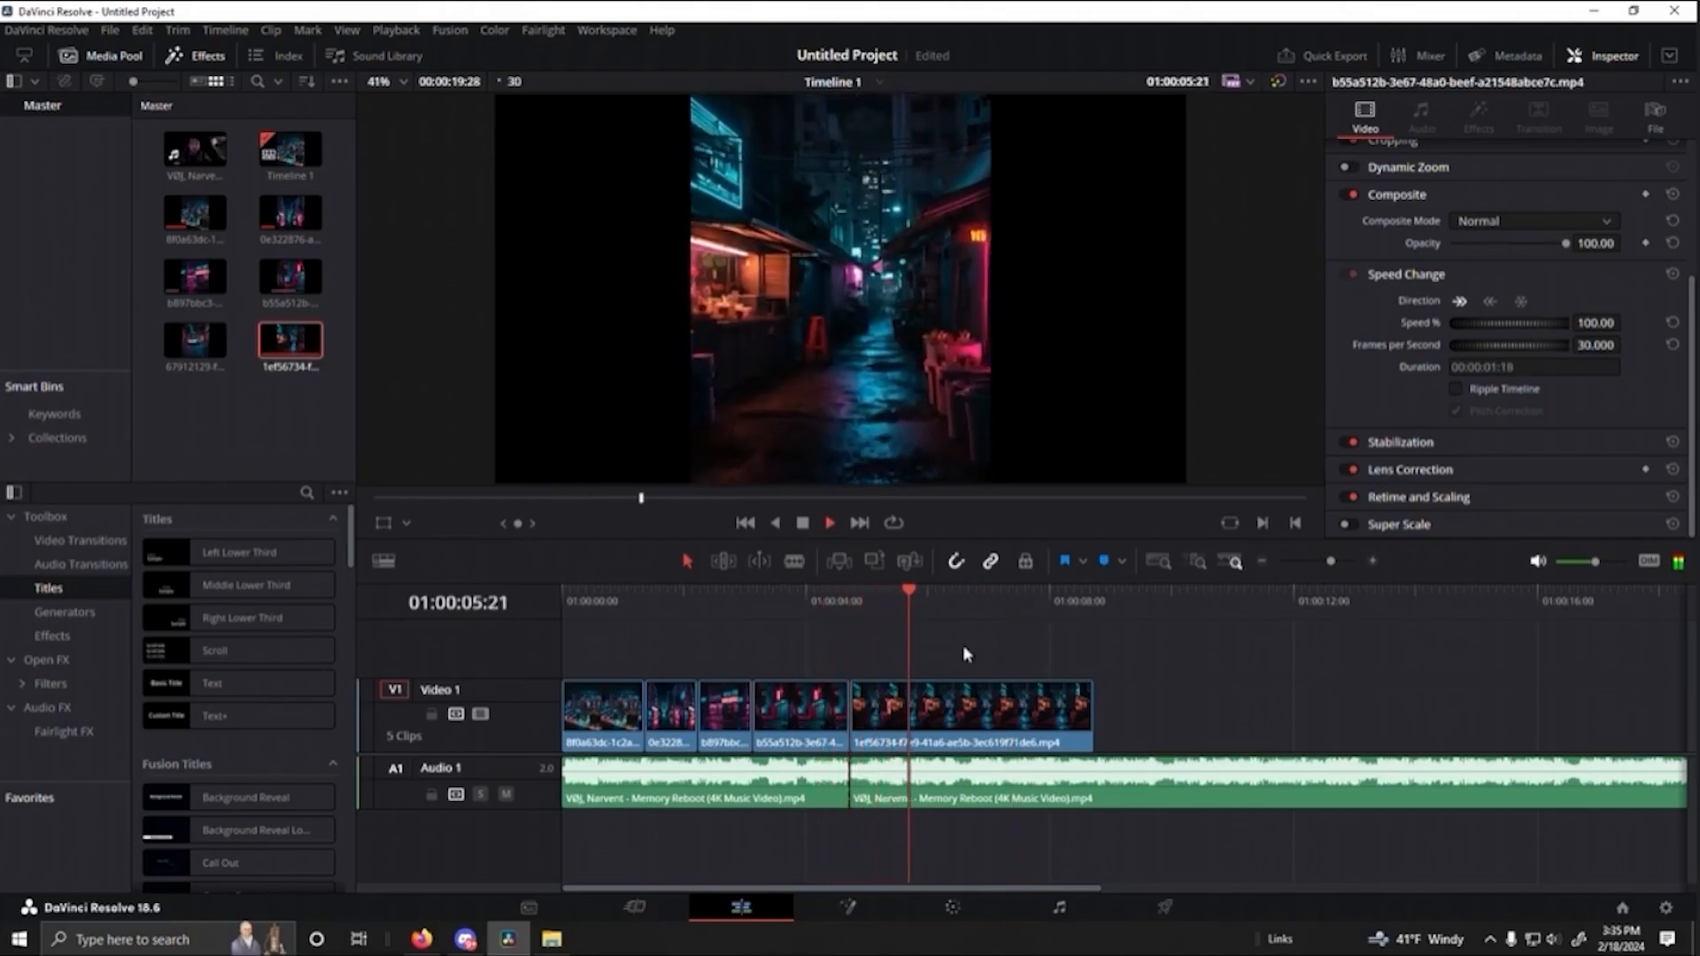
key("space")
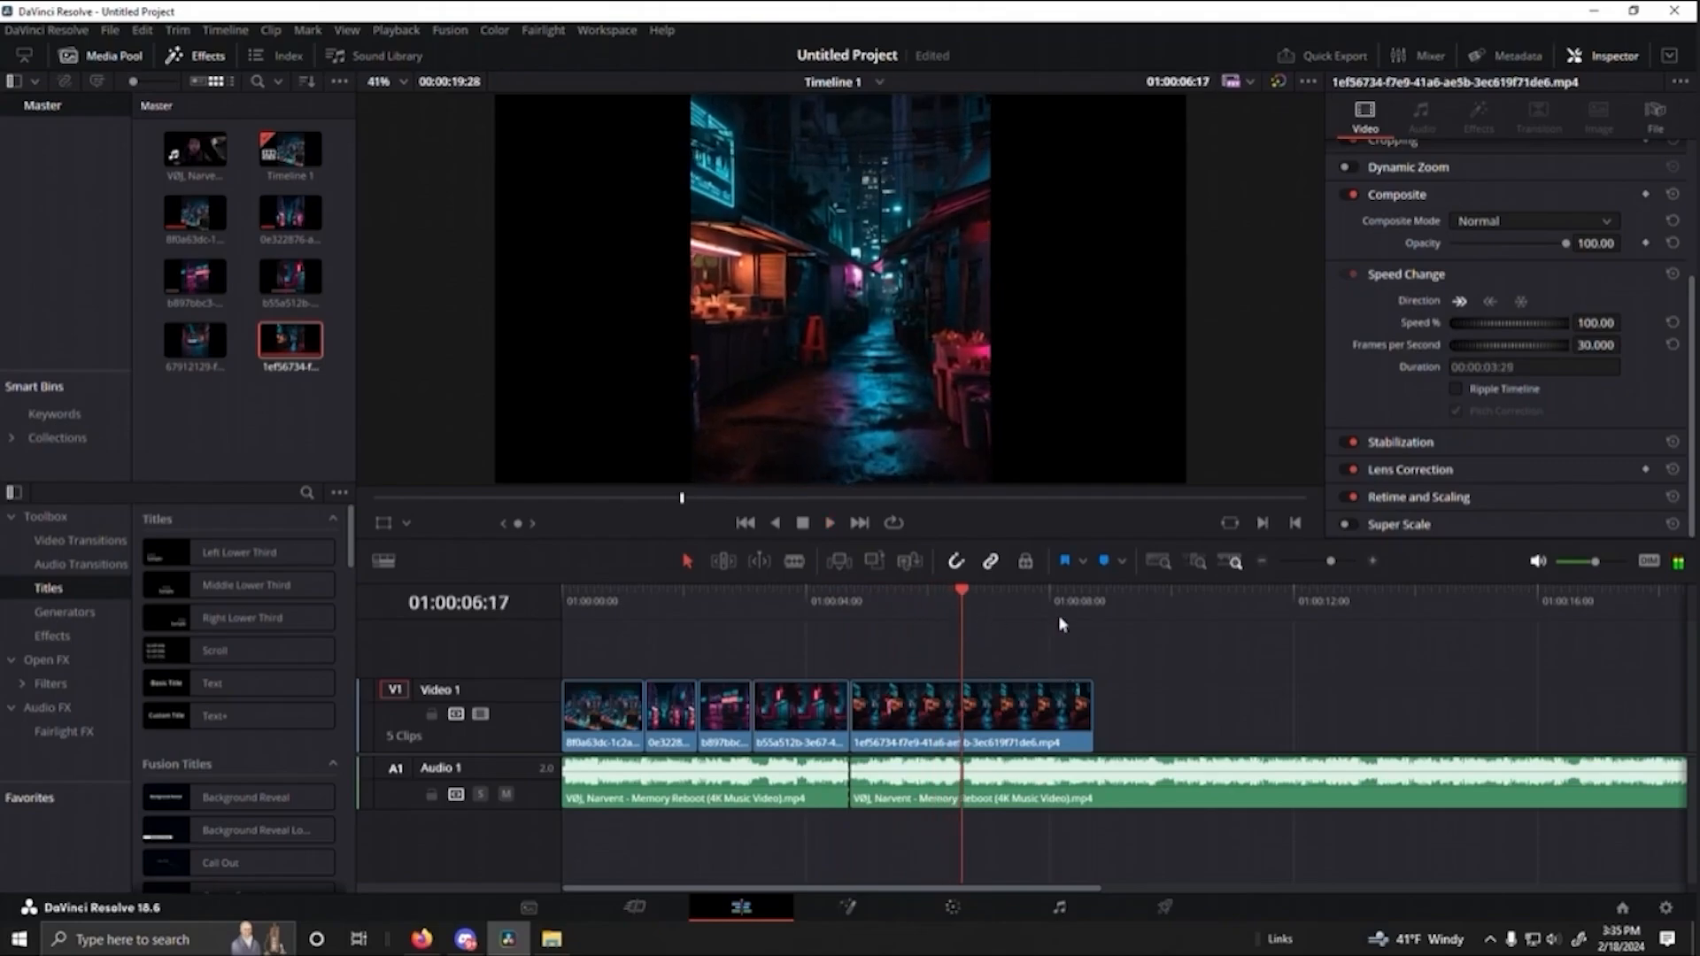
left_click_drag(1094, 712, 964, 718)
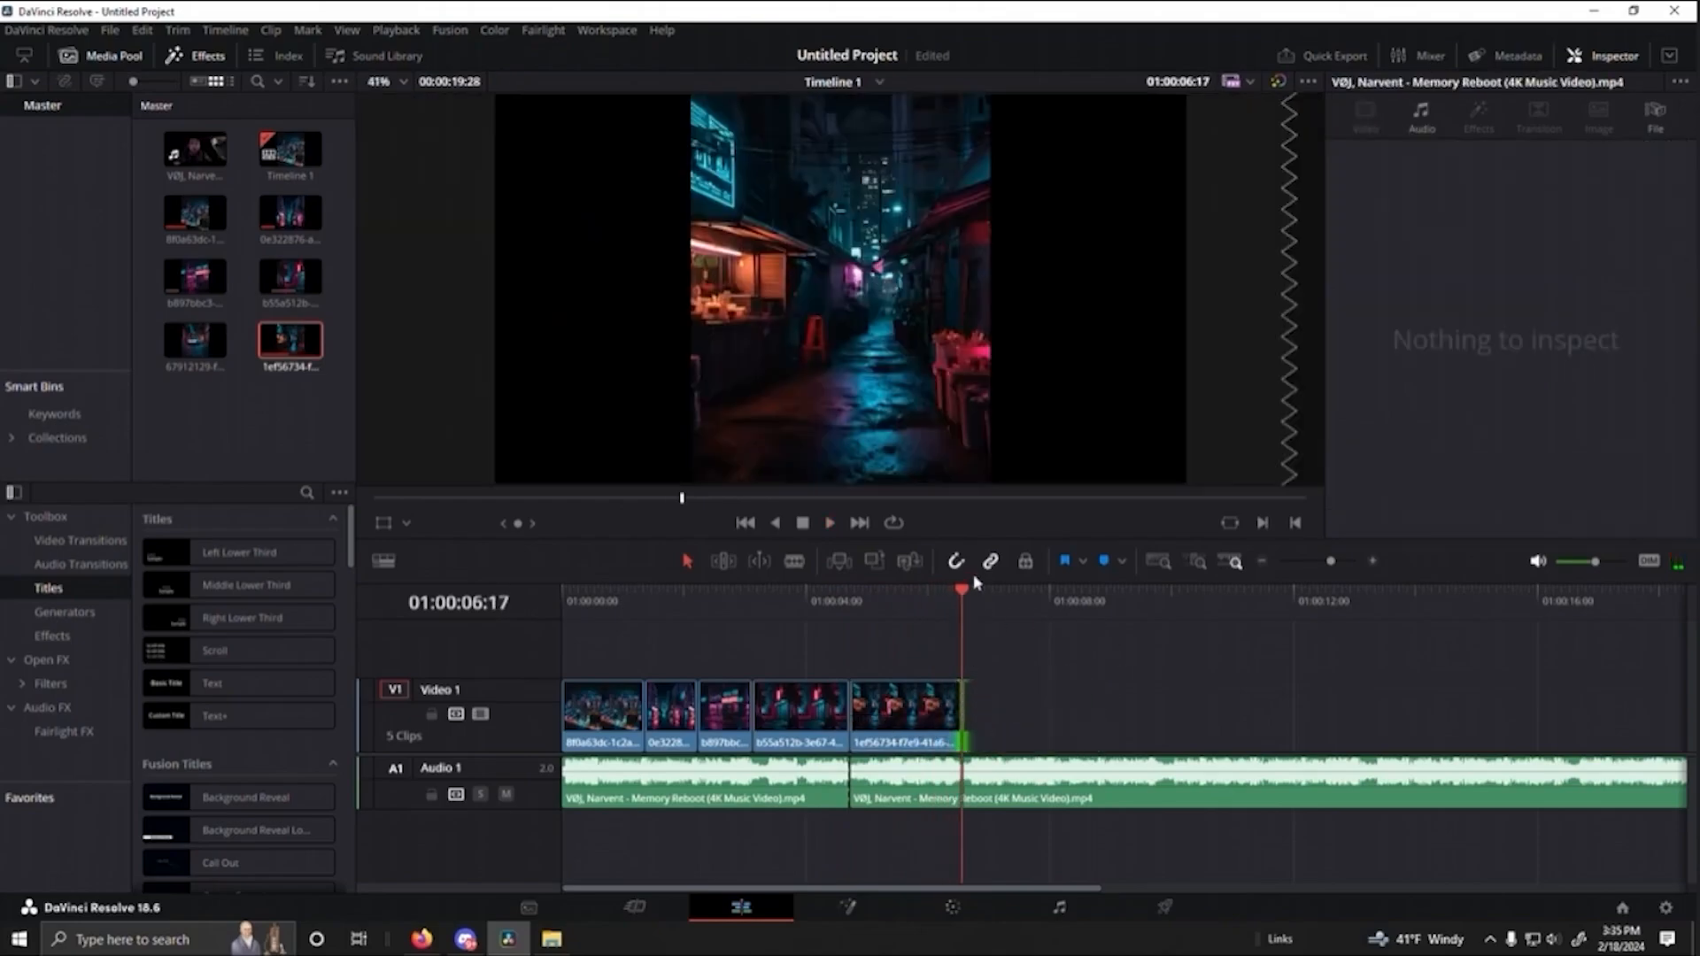
- Replay the timeline from its beginning past the fifth clip's end to check the new cut against the beat
left_click_drag(965, 600, 840, 646)
key("Home")
key("space")
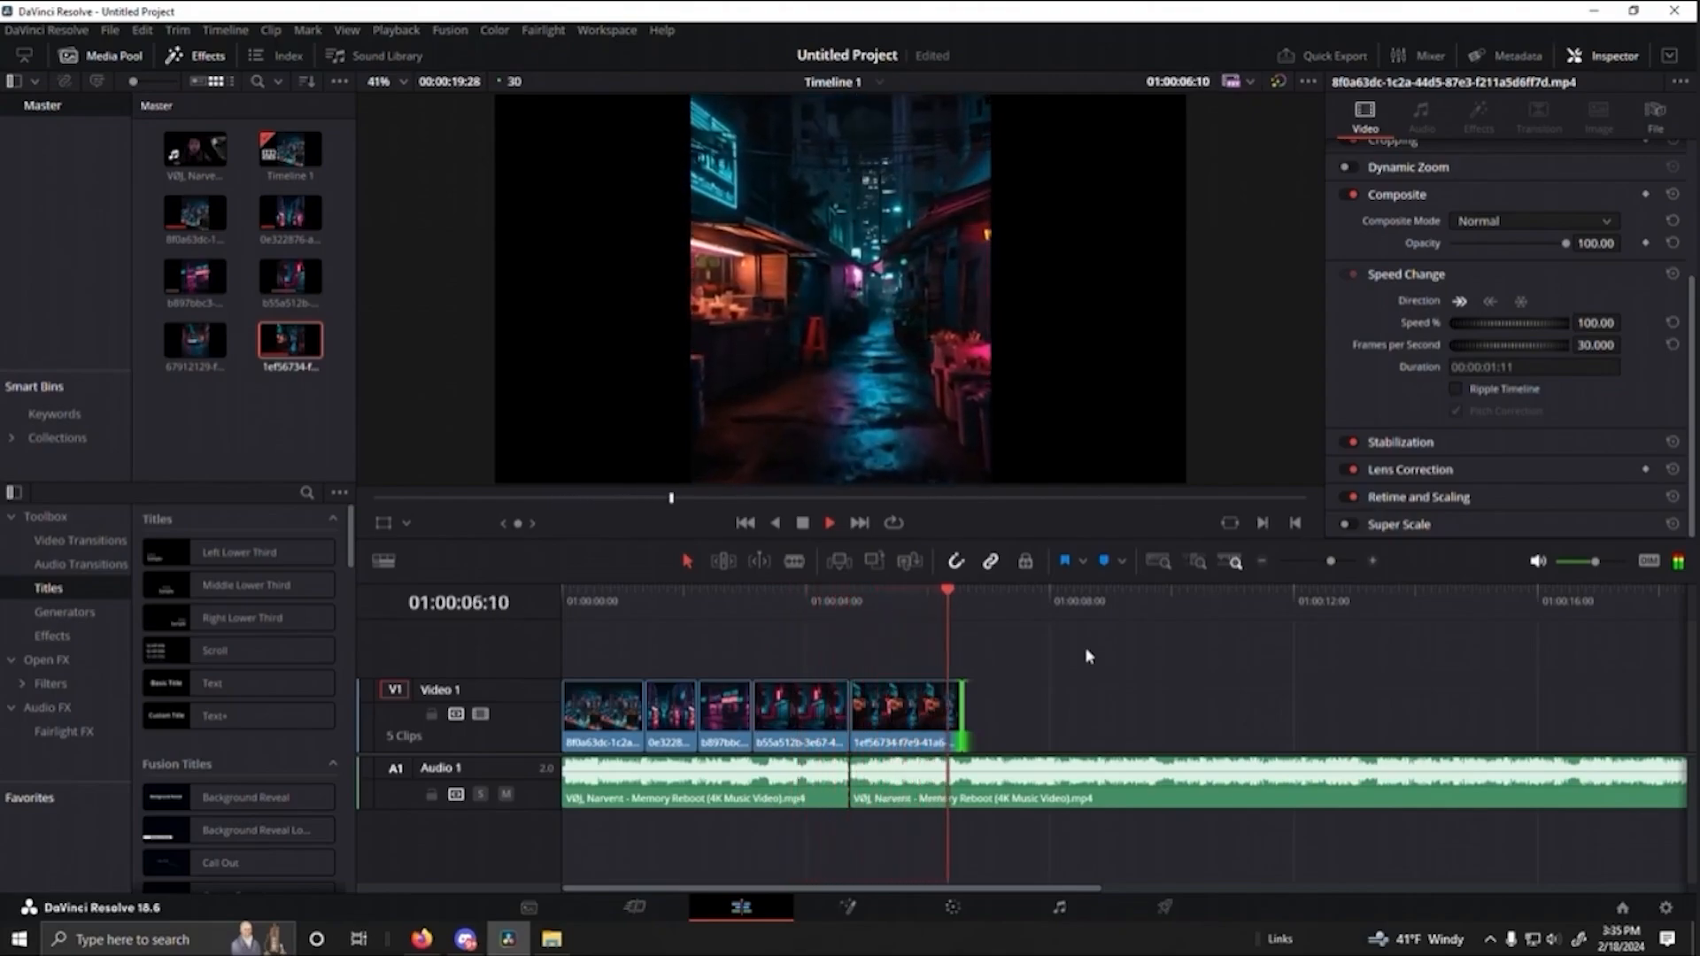
key("space")
left_click_drag(977, 602, 999, 680)
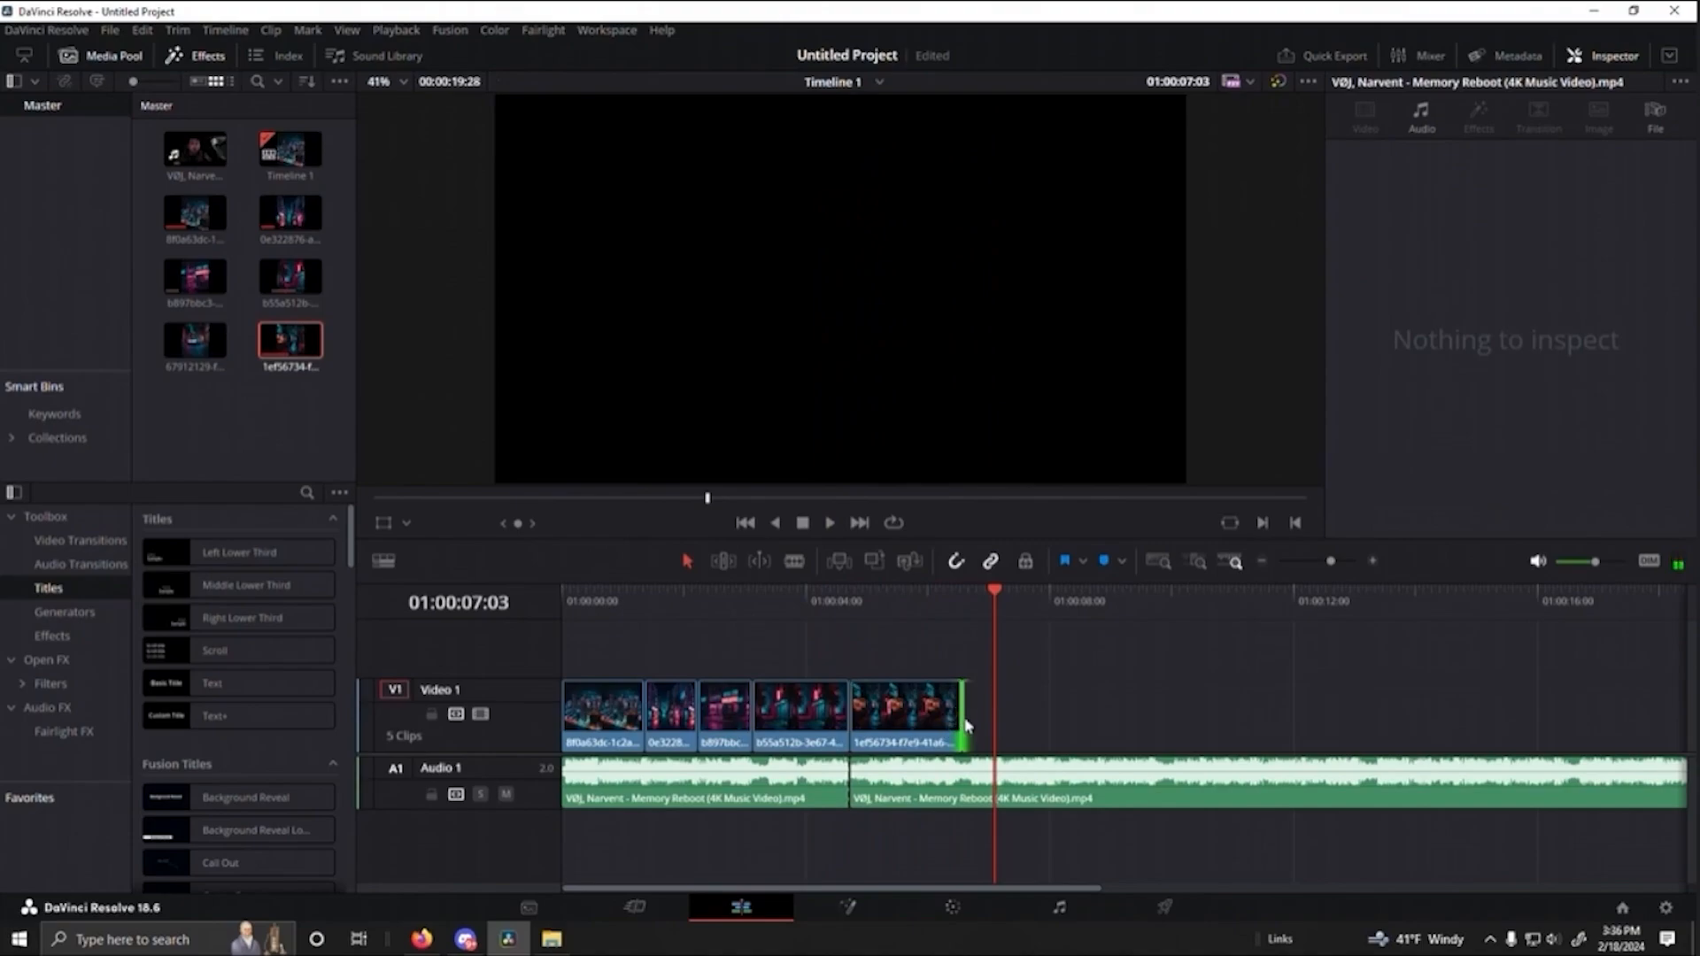
- Shorten the fifth clip's end to a duration of 00:00:01:22 and replay its ending against the beat
left_click_drag(963, 716, 960, 715)
left_click_drag(998, 602, 885, 599)
key("space")
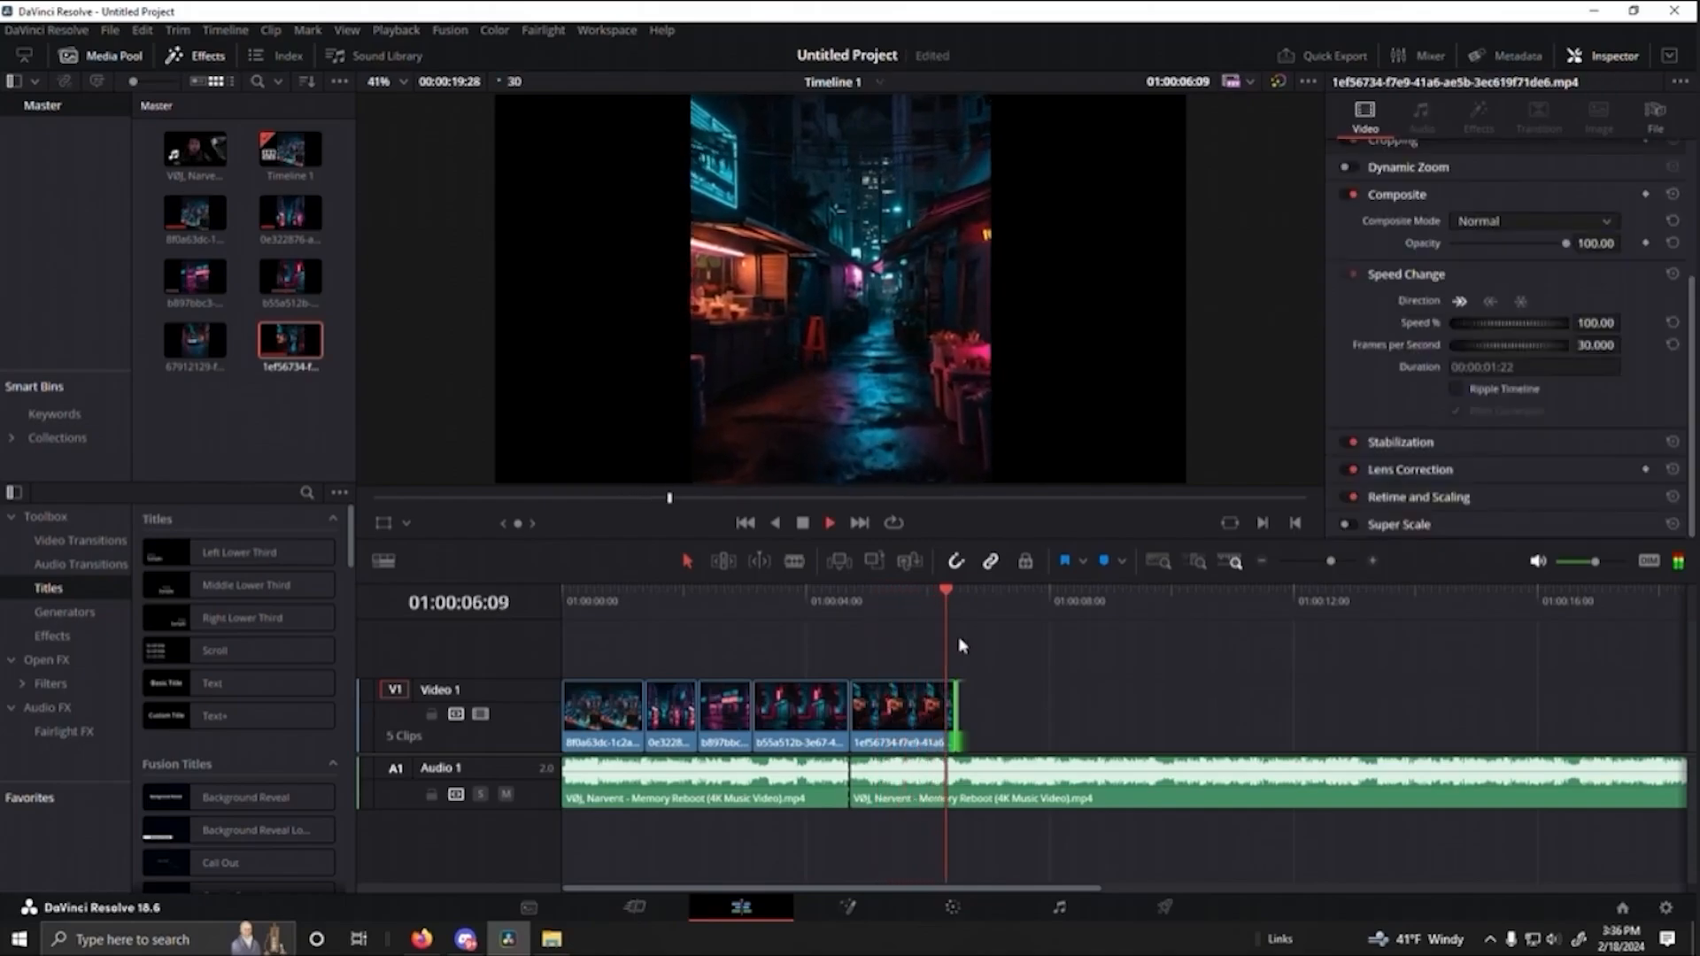
key("space")
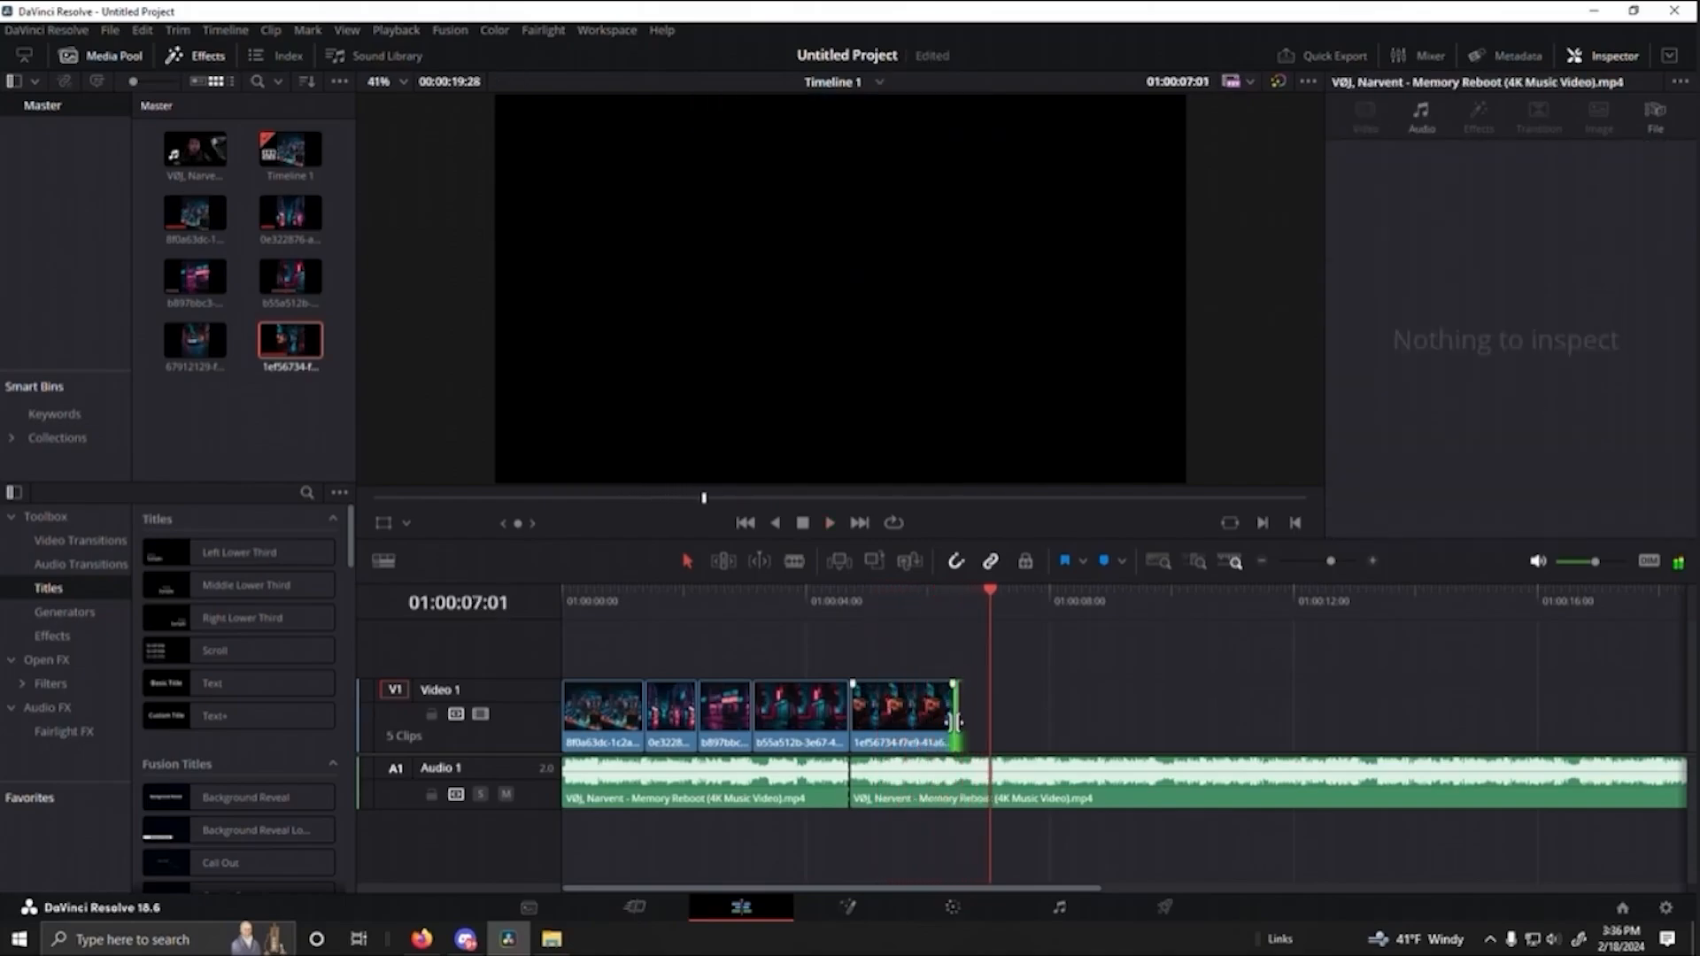
- Trim the fifth clip to end at 01:00:06:12, replay from the fourth clip, and set the playhead at the new end point
left_click_drag(957, 722, 955, 718)
left_click_drag(989, 630, 827, 600)
key("space")
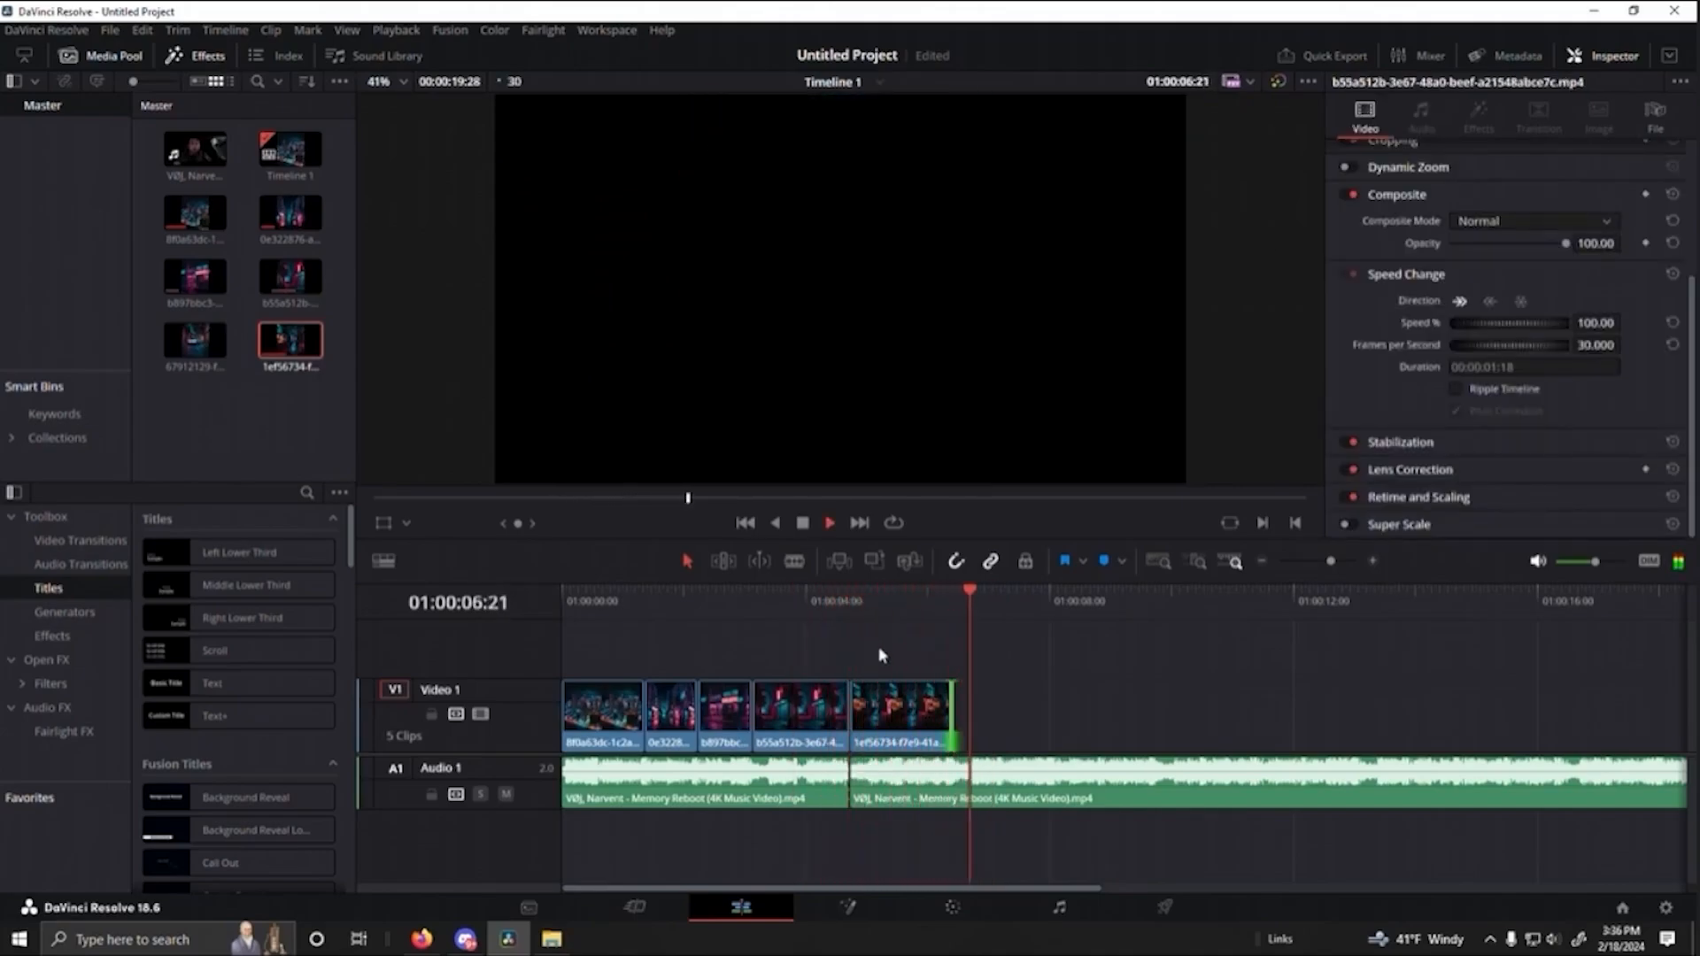
key("space")
left_click_drag(980, 602, 952, 681)
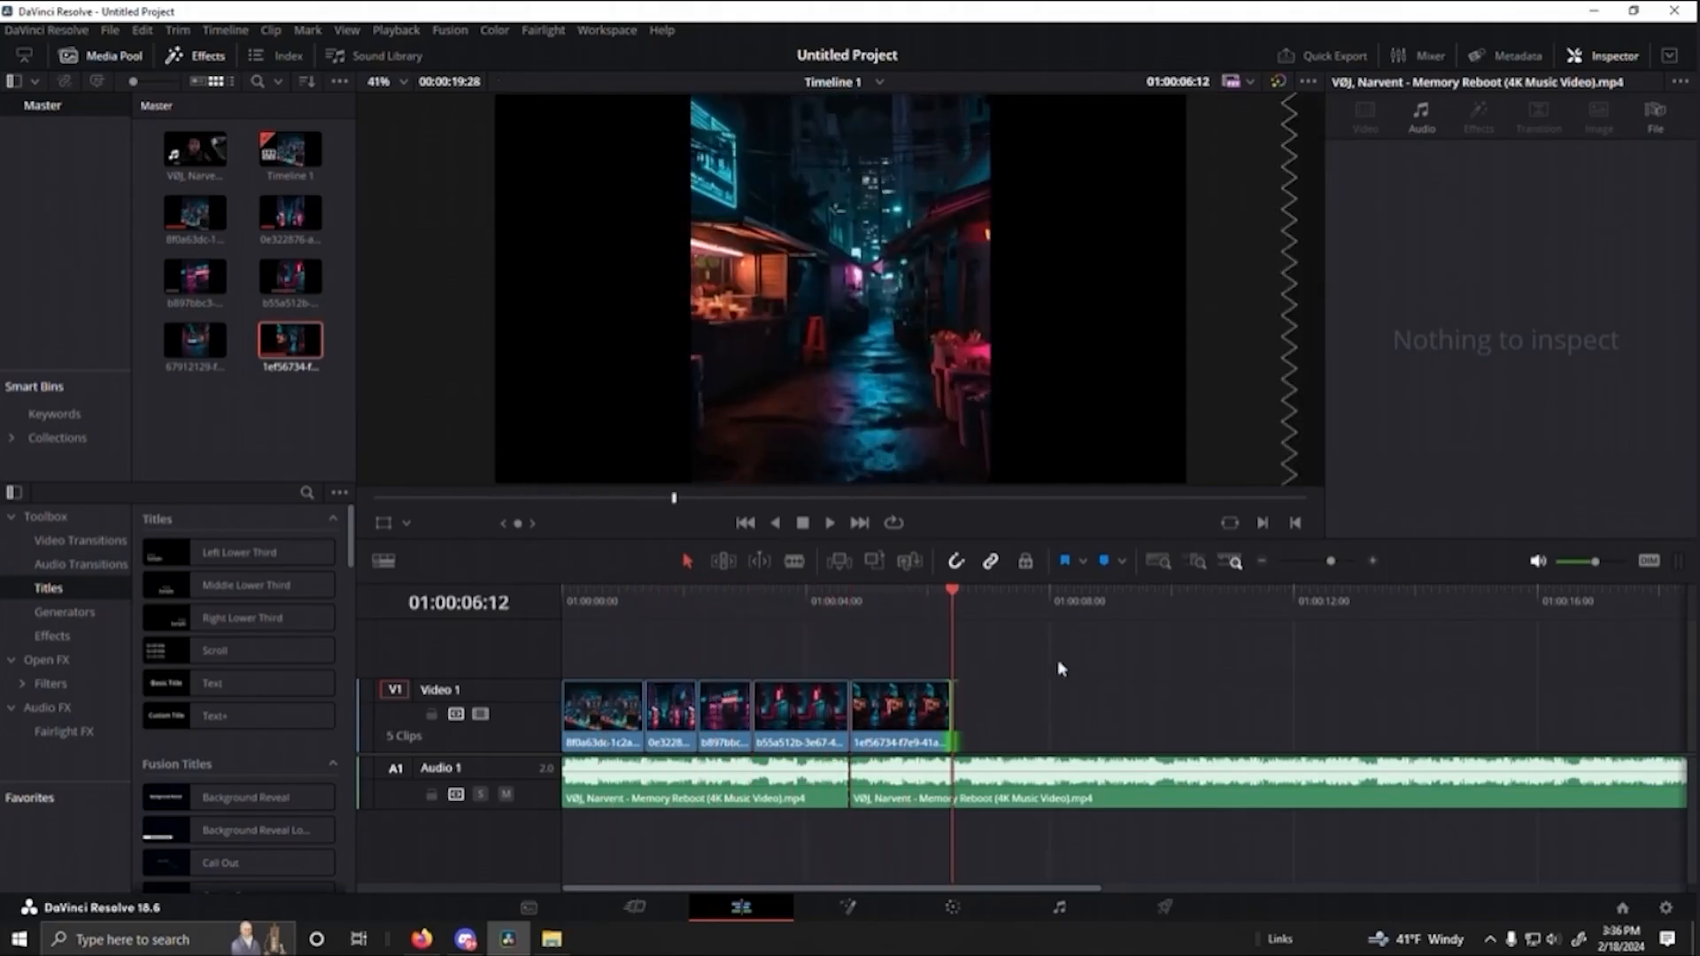
- Switch to Leonardo.Ai and play the market-stalls alleyway motion clip in its enlarged preview
left_click_drag(1134, 684, 1289, 662)
left_click(421, 939)
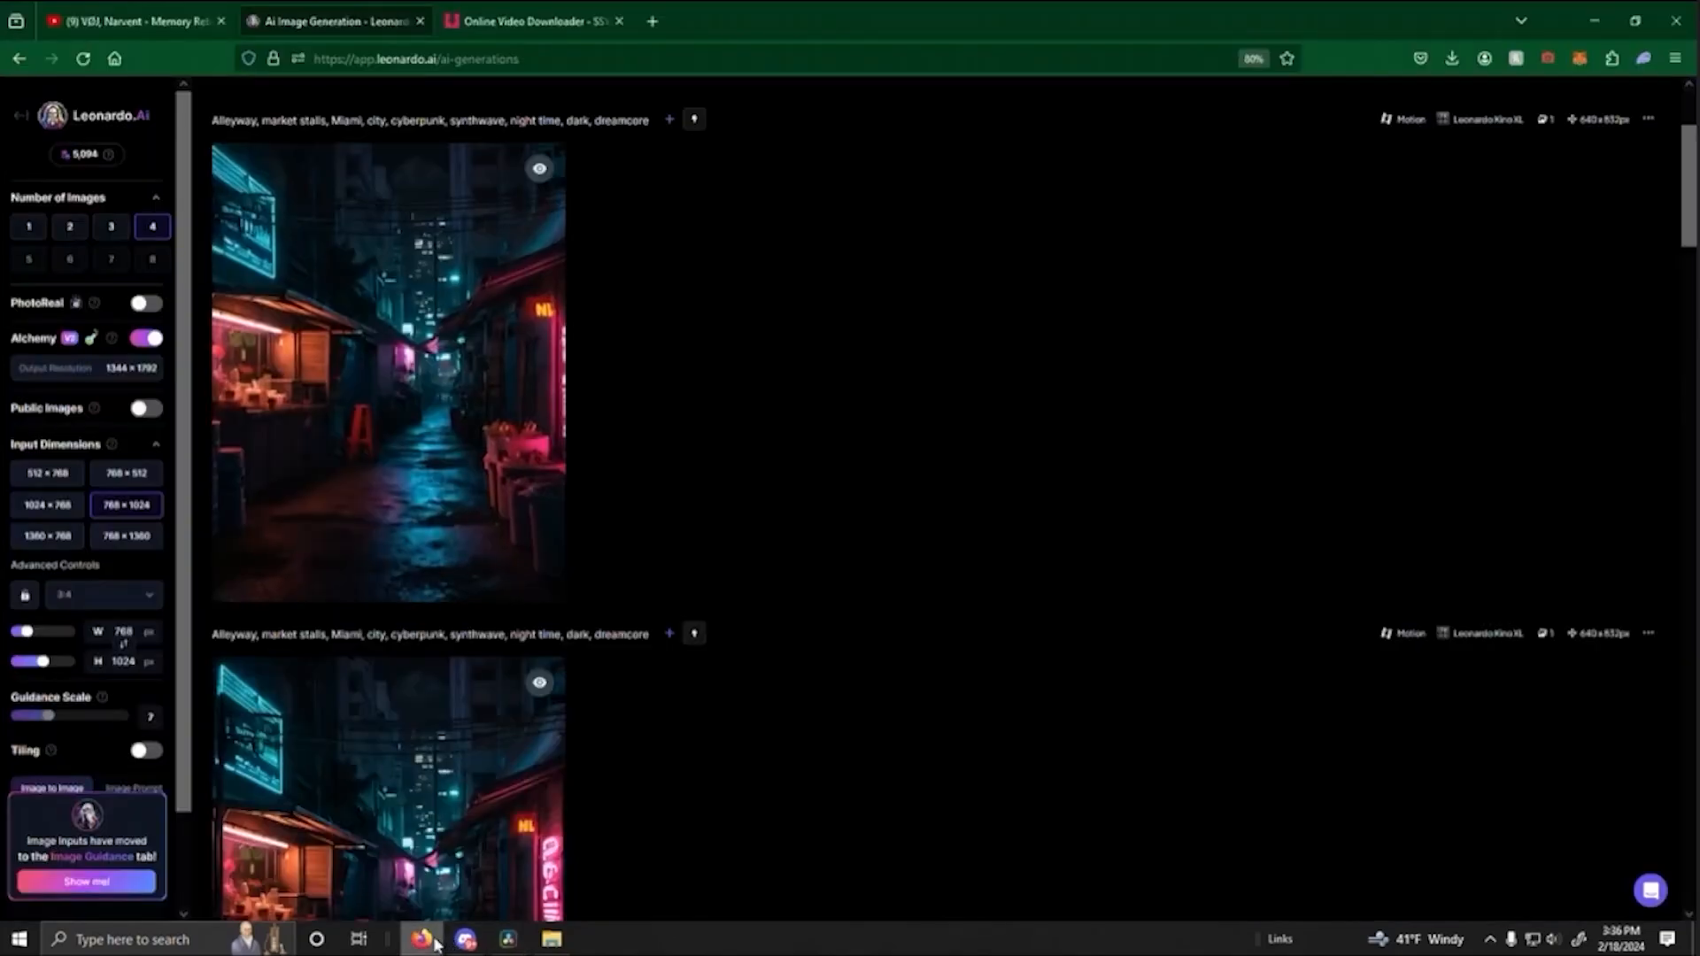
left_click(425, 387)
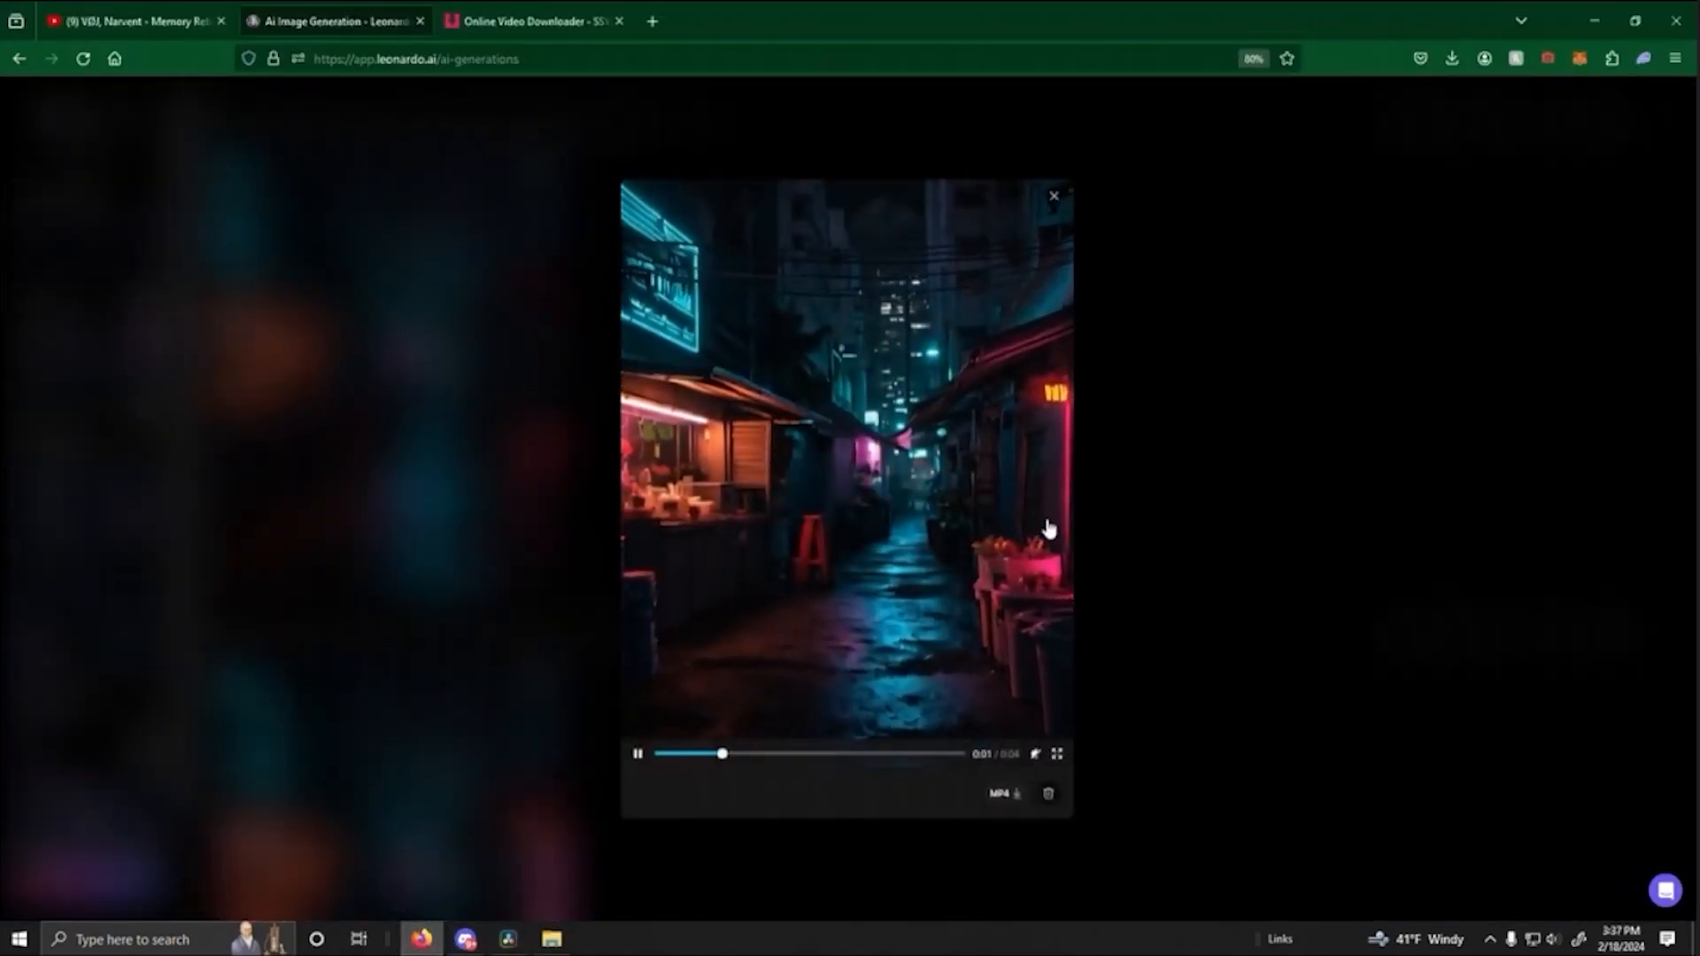
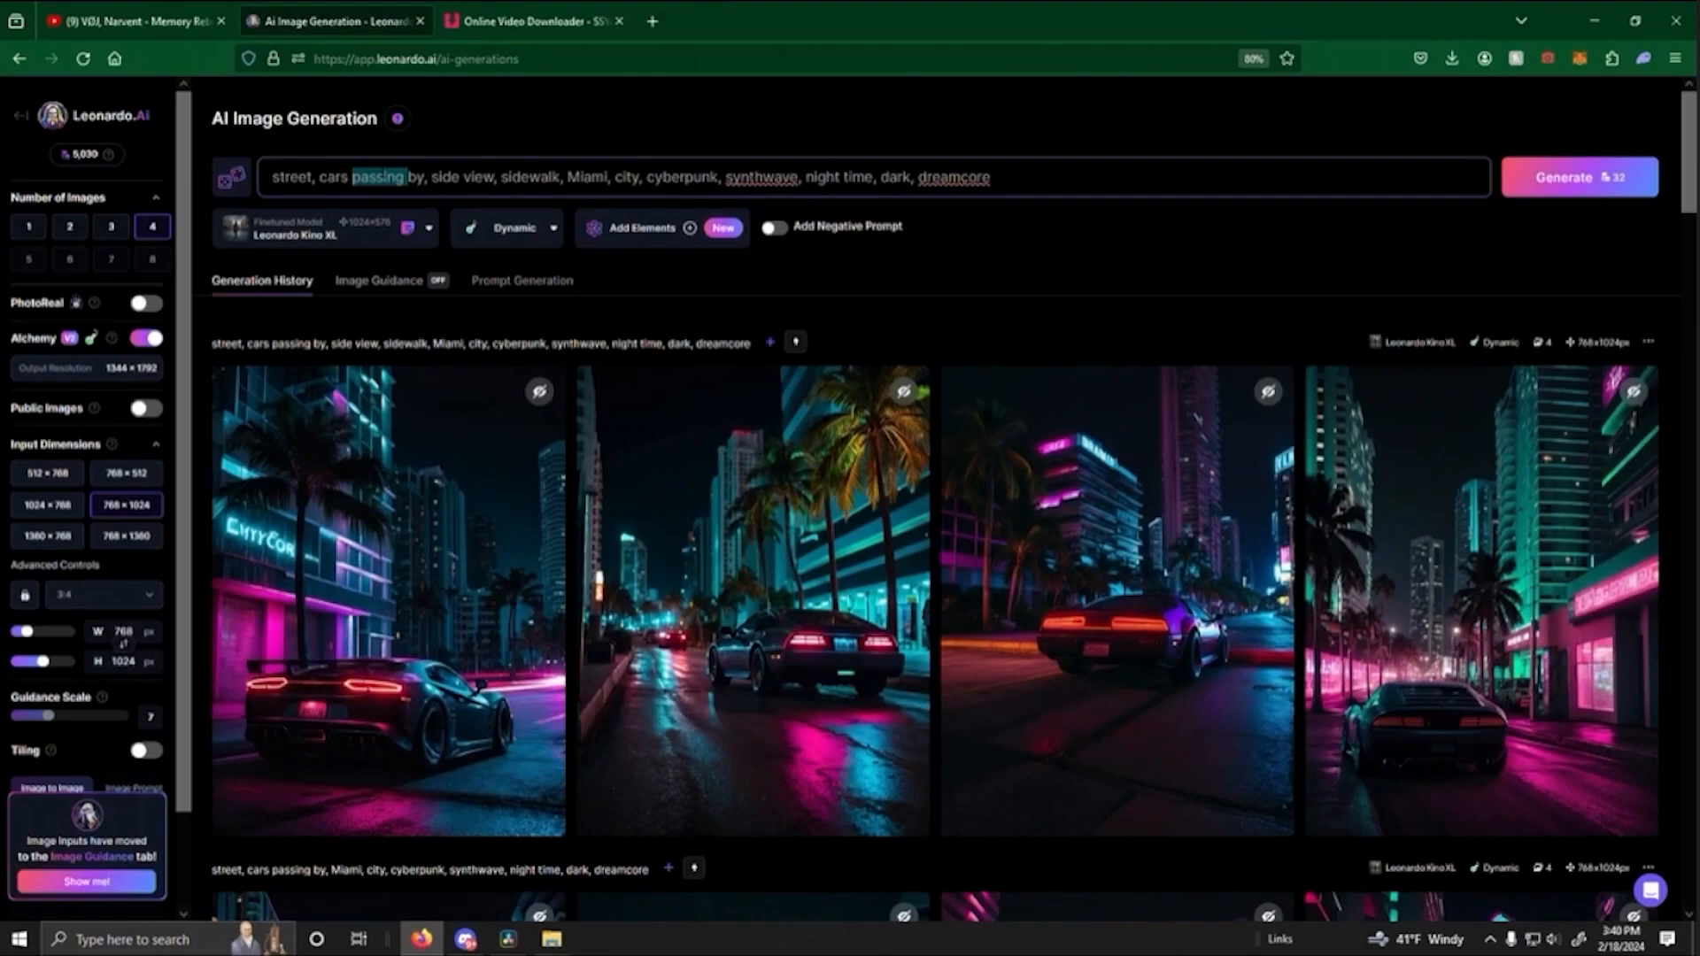
- Change the street prompt to include "cars driving by, bus, busy" before "side view" and generate four images
type("driving ")
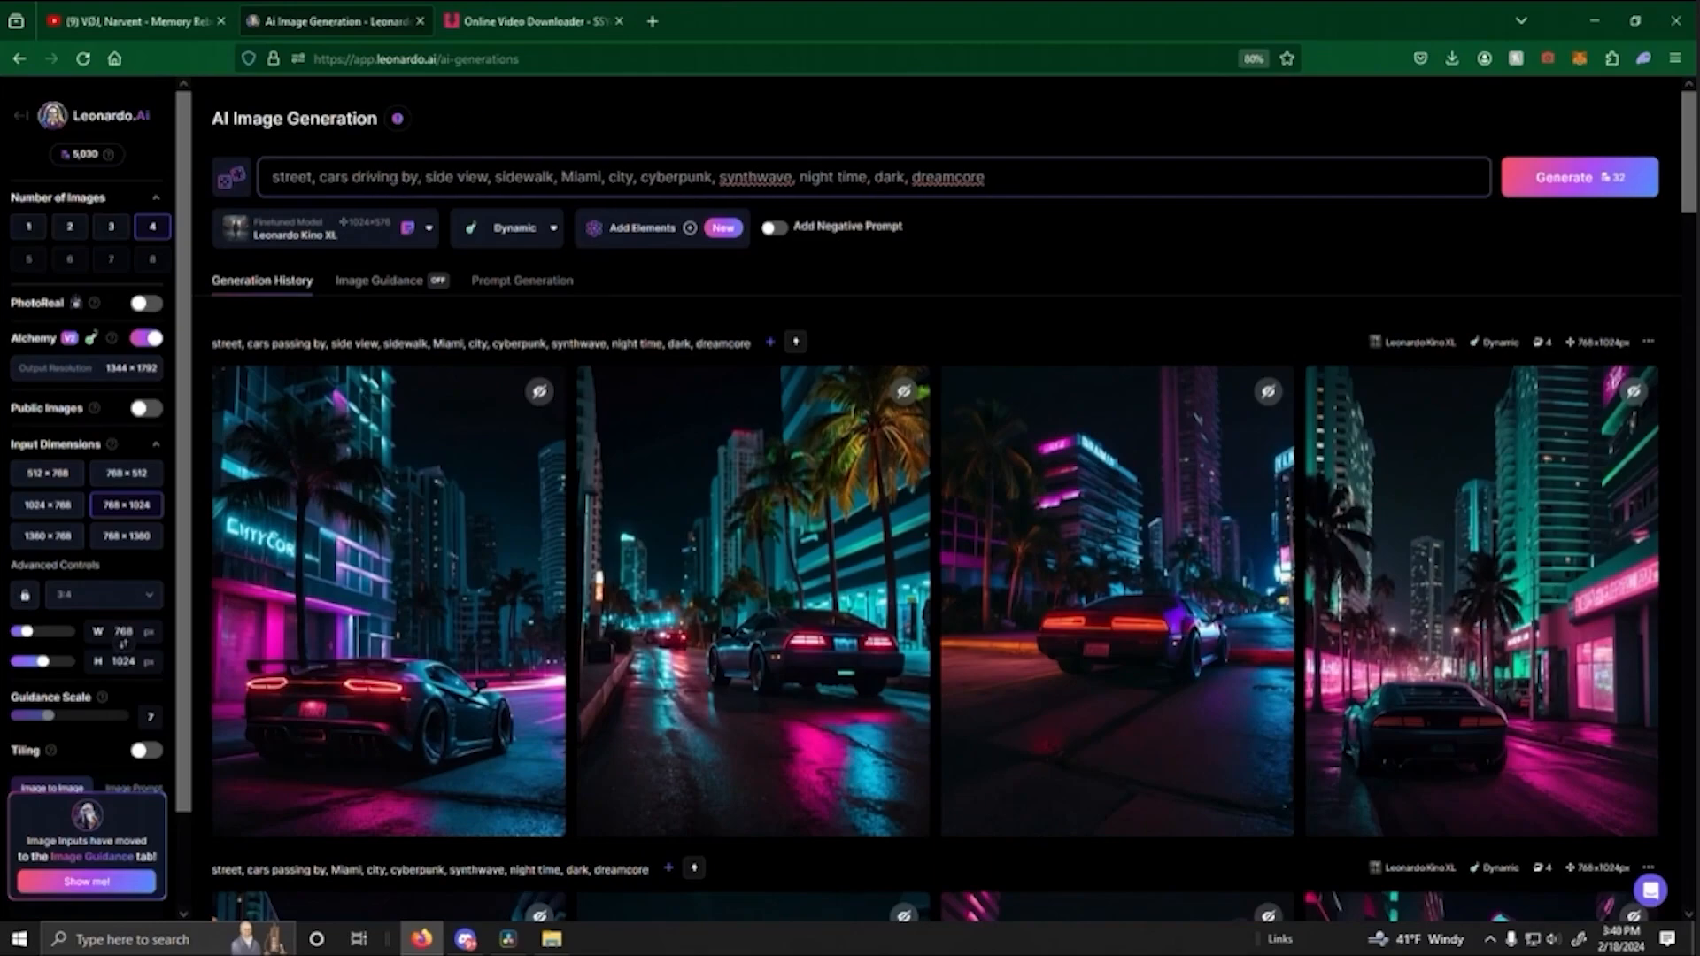
type("by, bus, busy,")
key("Return")
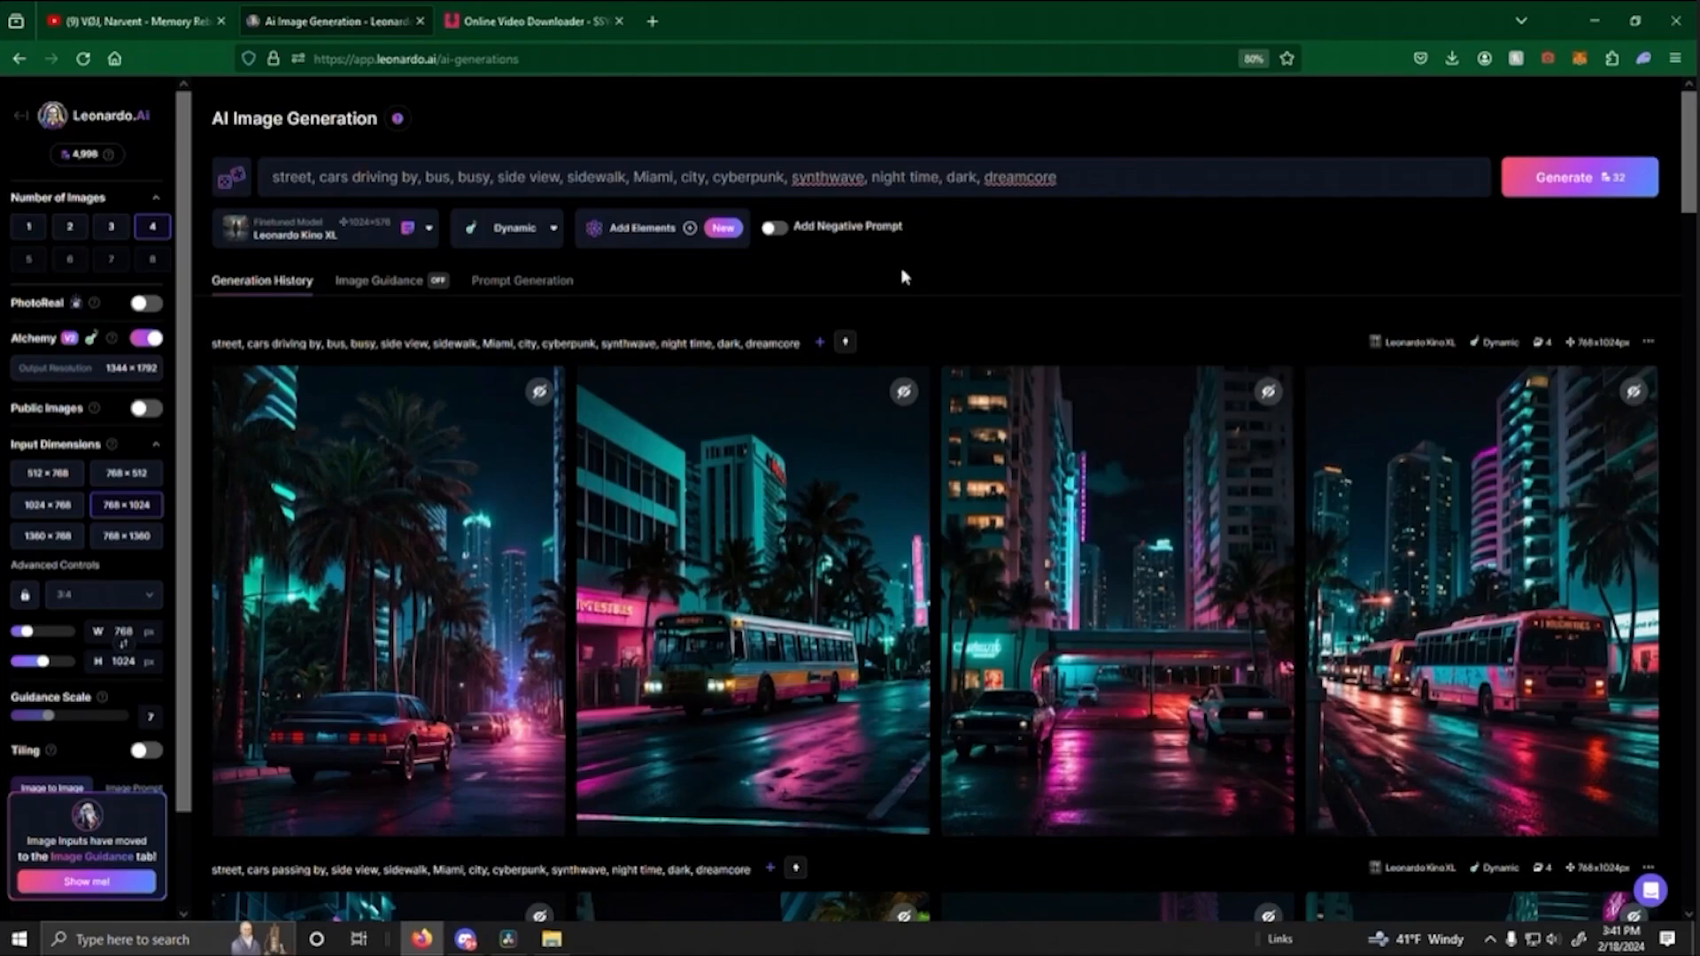
- Enlarge the pink bus image, then extend the prompt with "view from sidewalk, view from alleyway end" before "Miami" and generate new images
left_click(1492, 673)
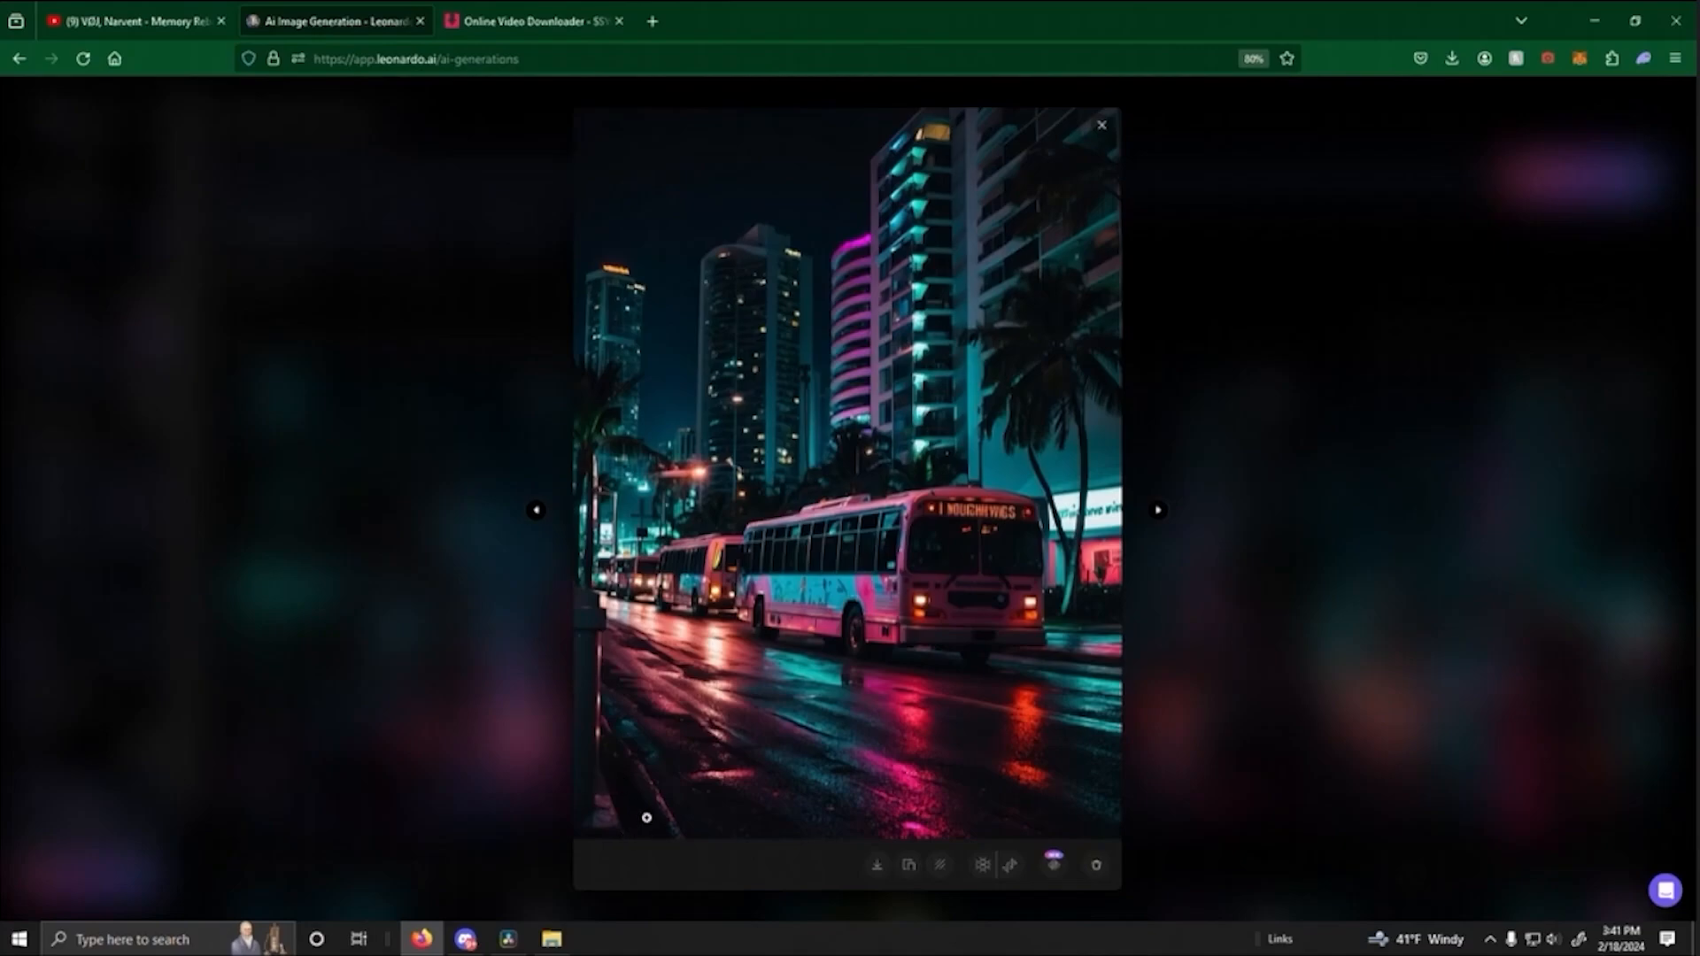
key("Escape")
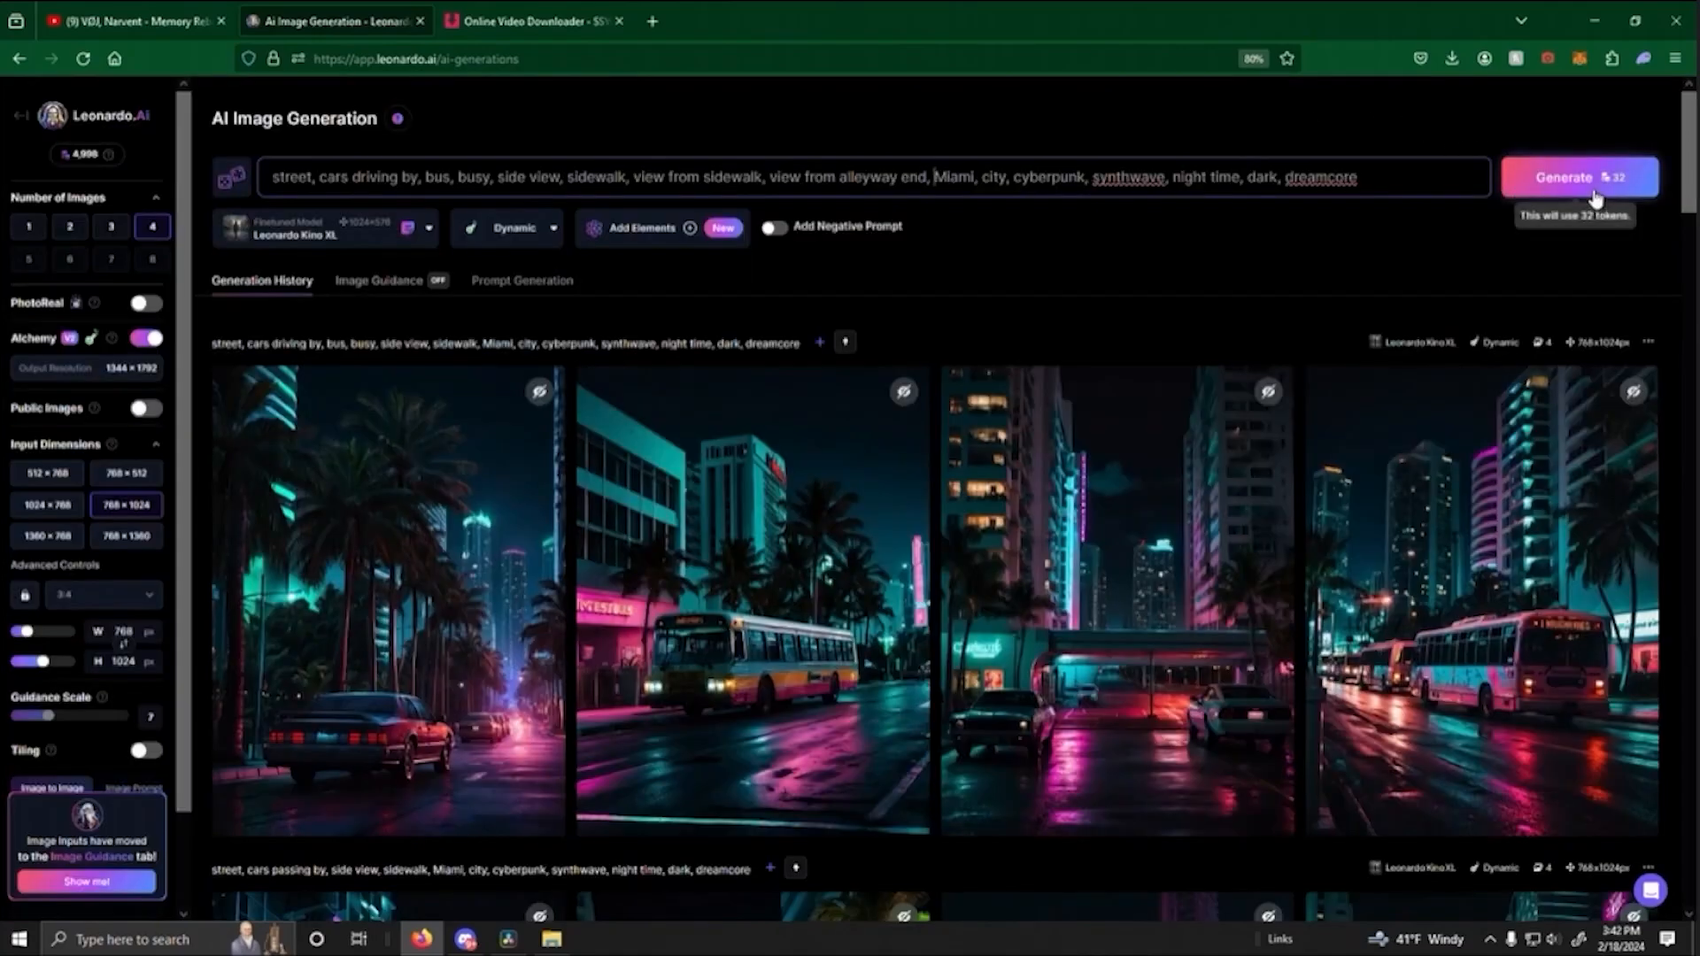
left_click(1561, 186)
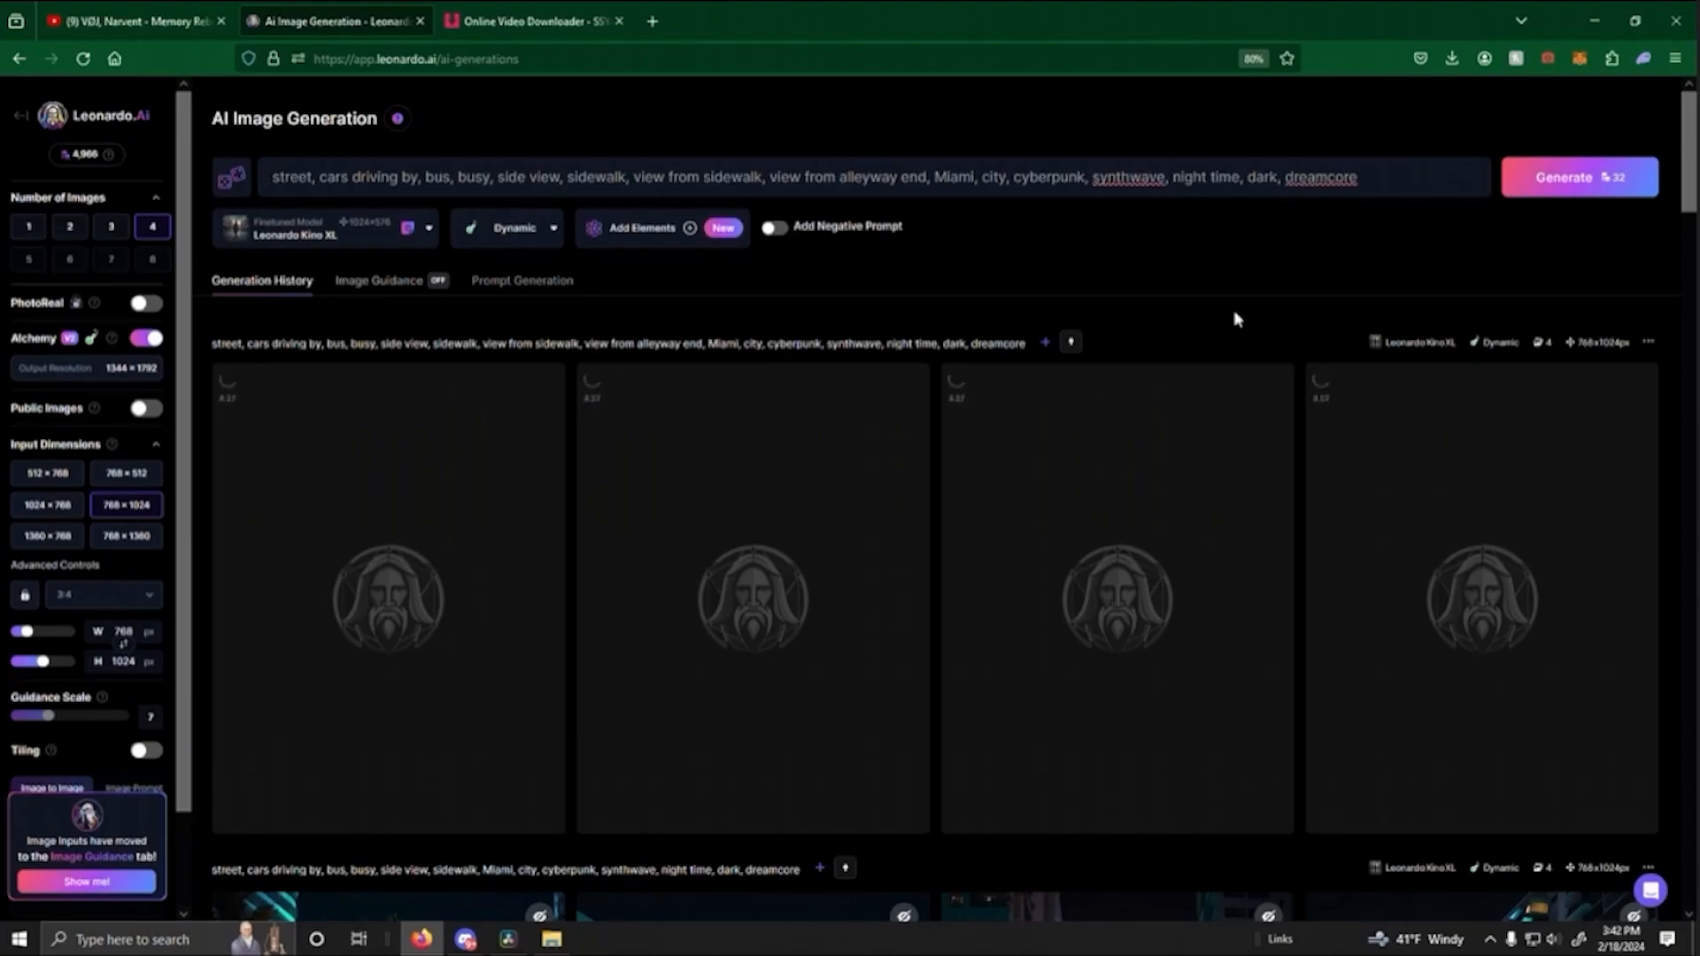
- Generate a public motion video from the pink bus image with a motion strength of 4
scroll(1355, 505, "down", 6)
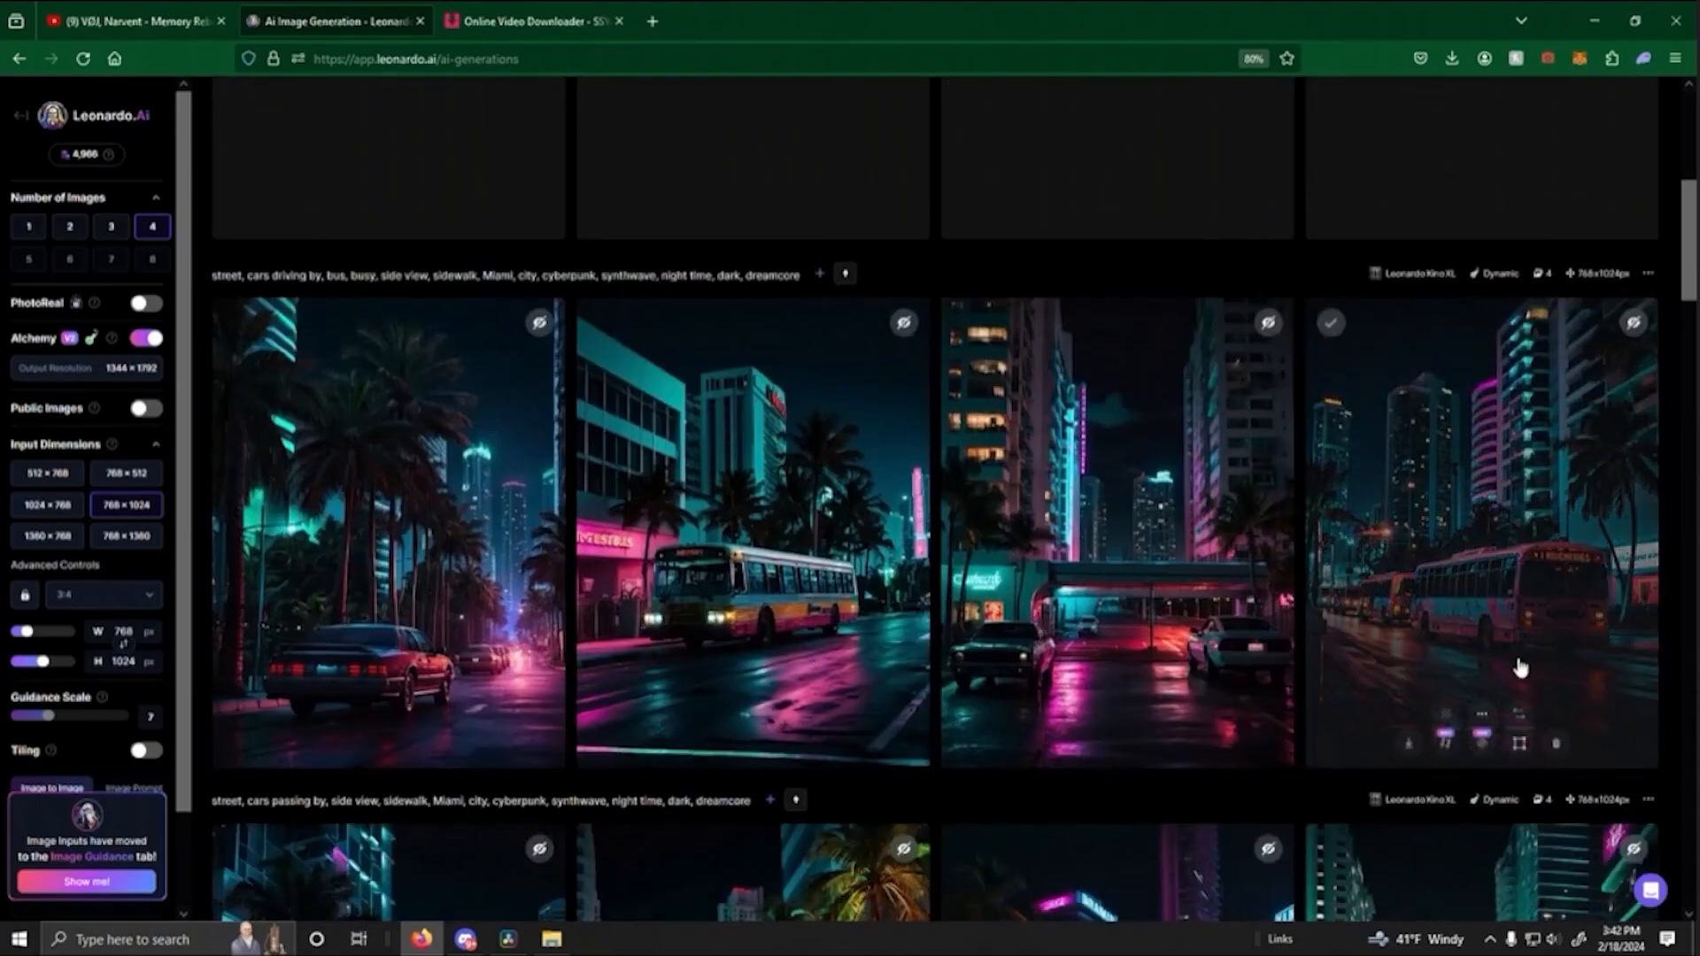
left_click(1445, 743)
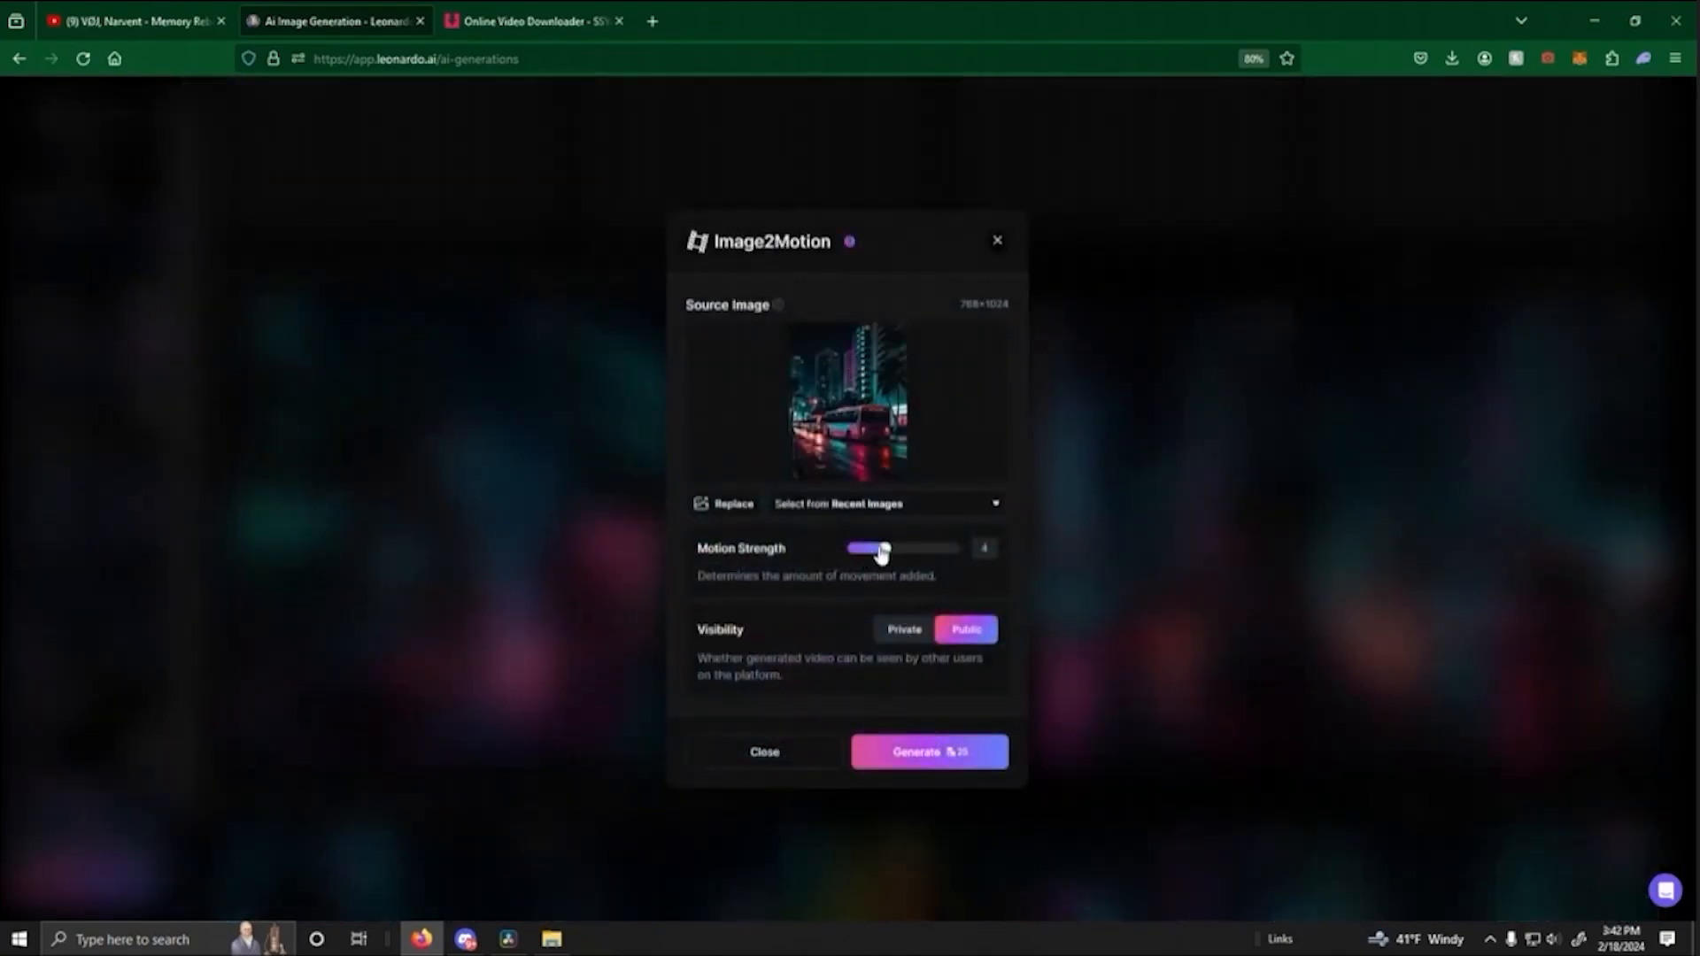
left_click(930, 760)
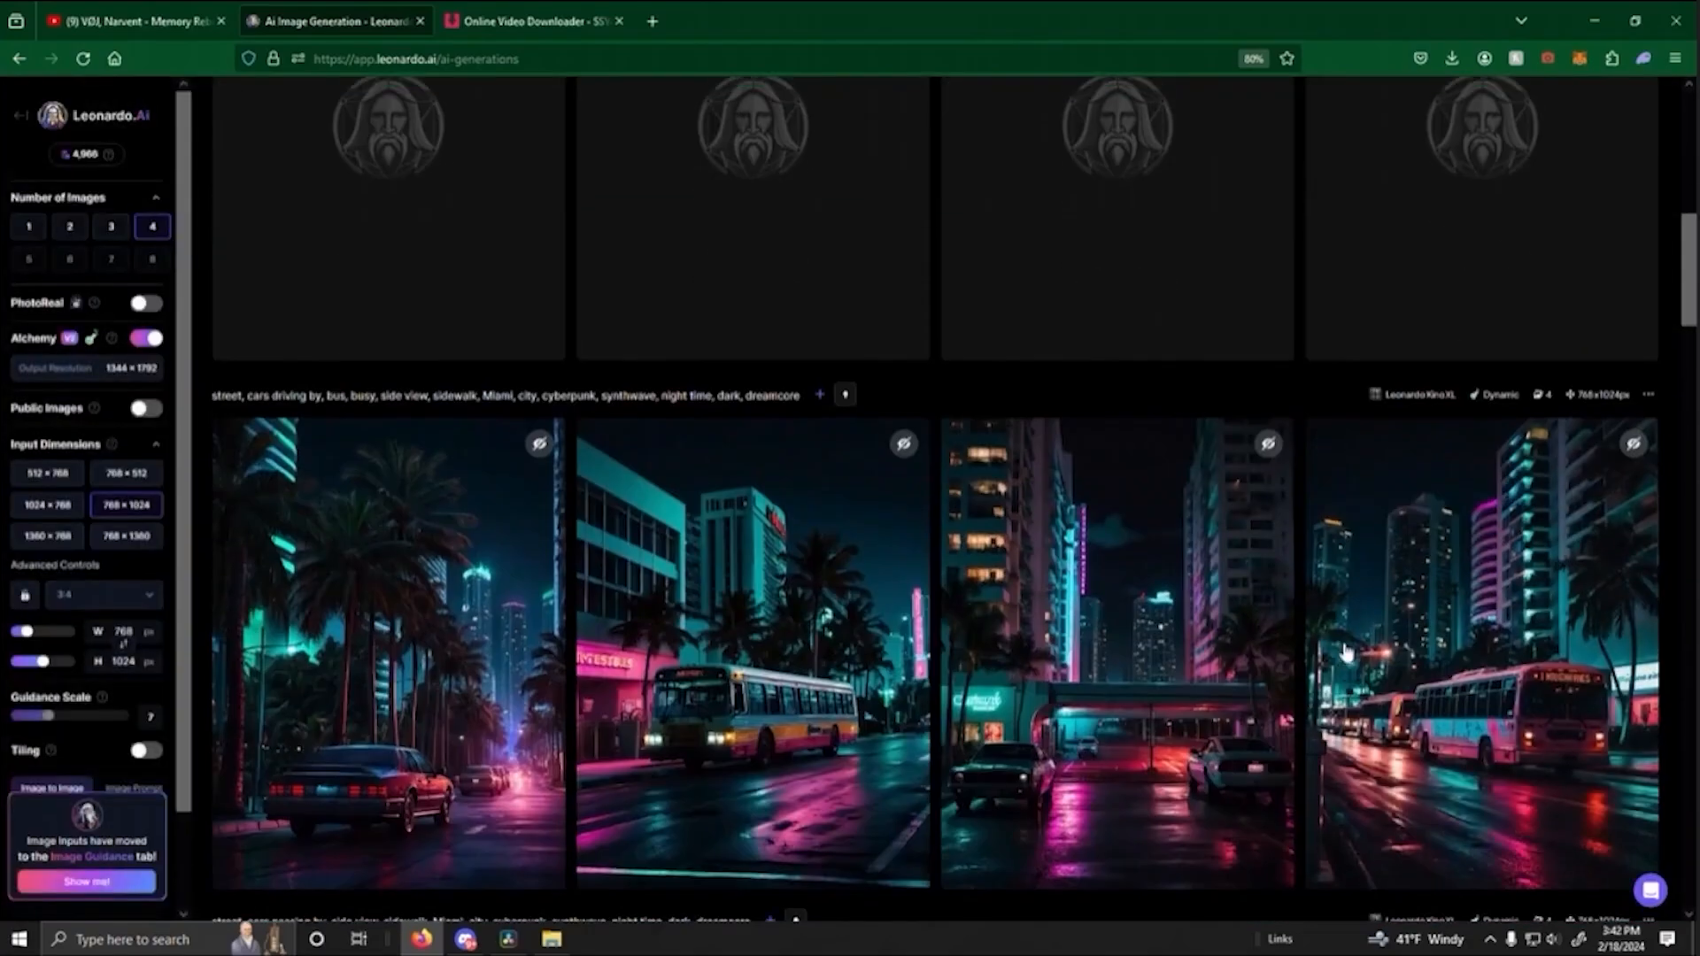
- Check the generation history for the bus motion clip and the images made with the alleyway-end prompt
scroll(1511, 410, "down", 3)
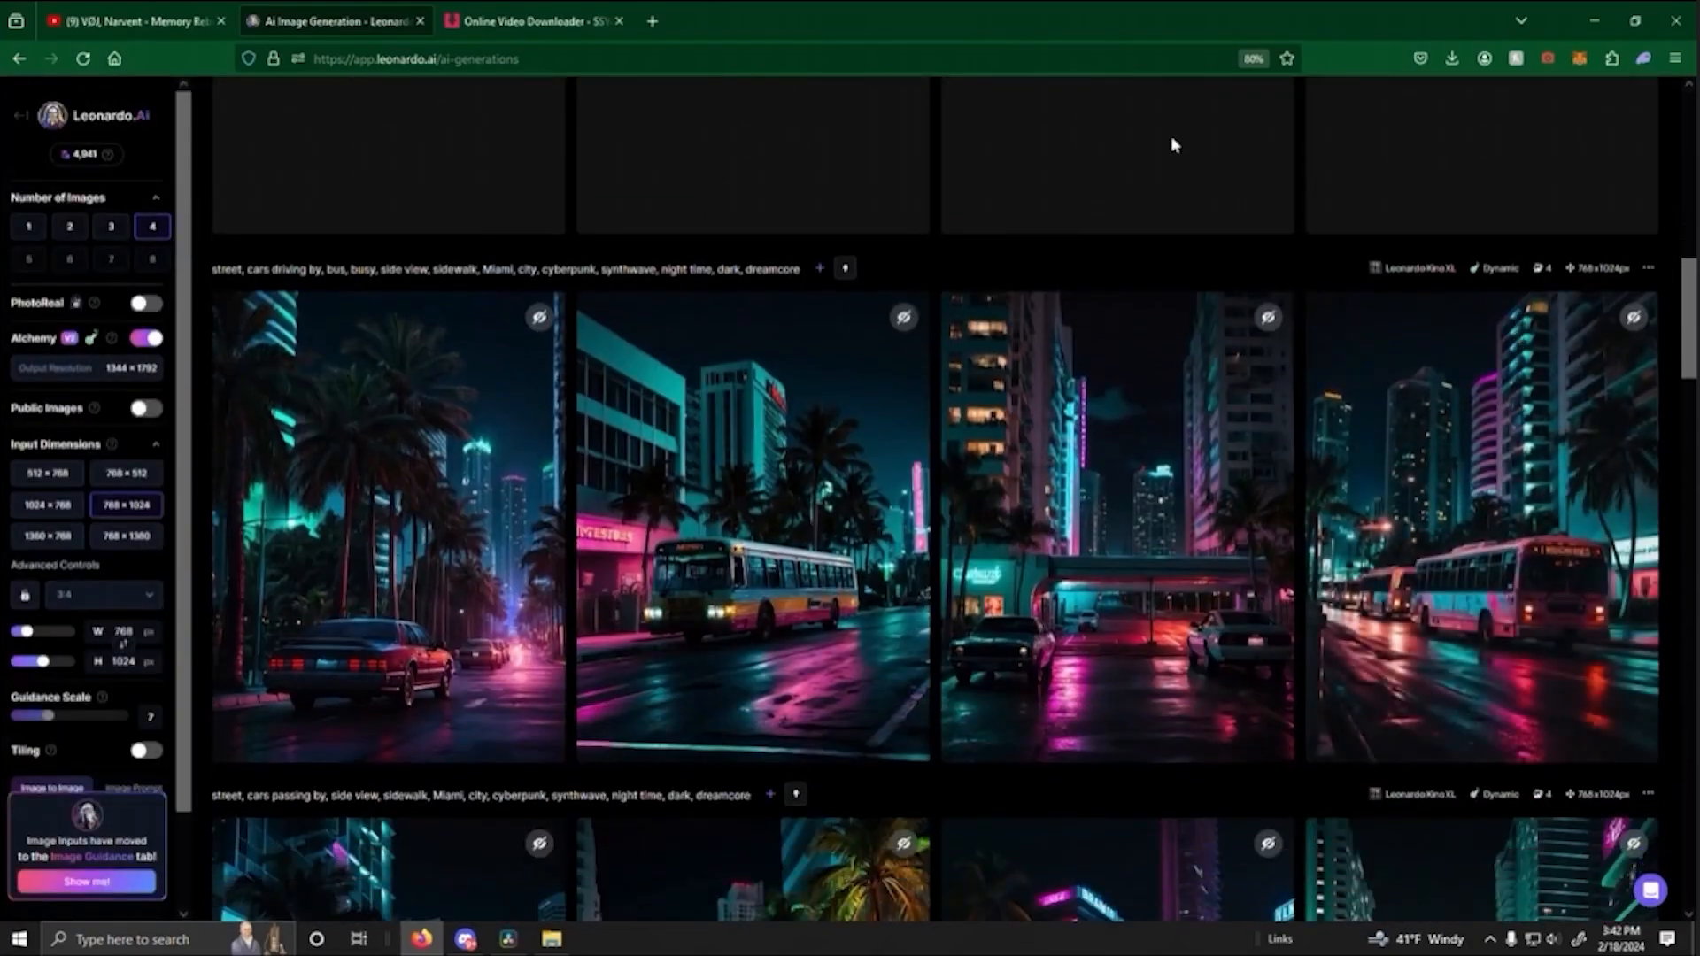
scroll(963, 456, "up", 10)
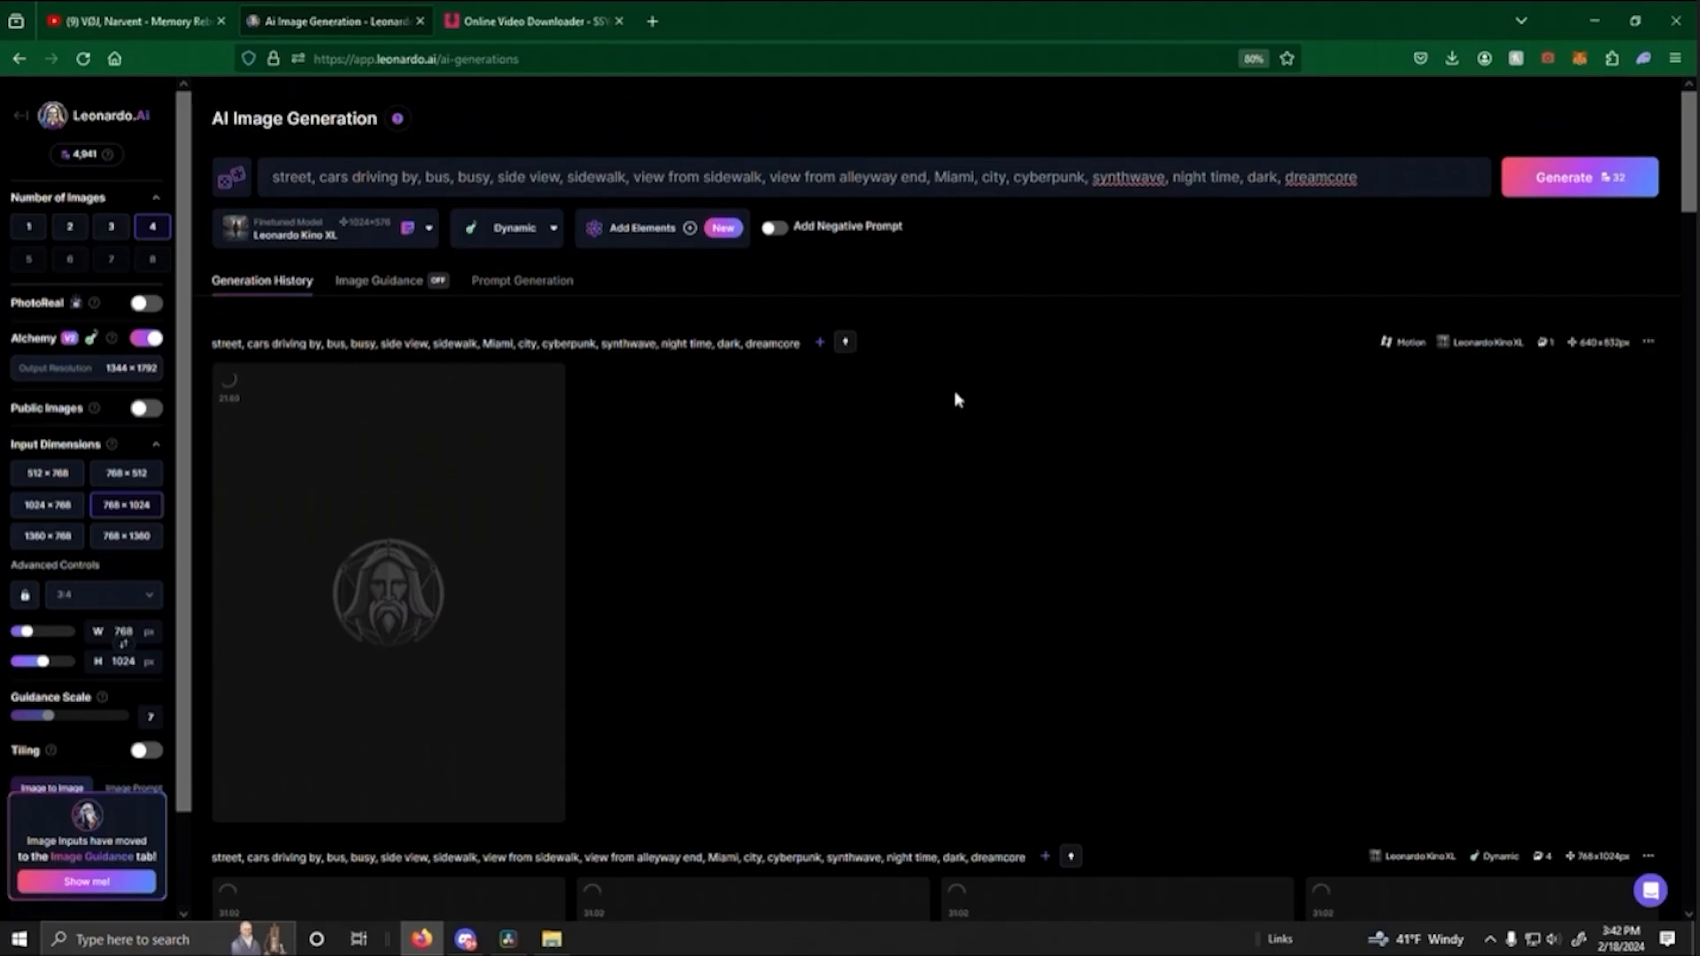
scroll(955, 398, "down", 6)
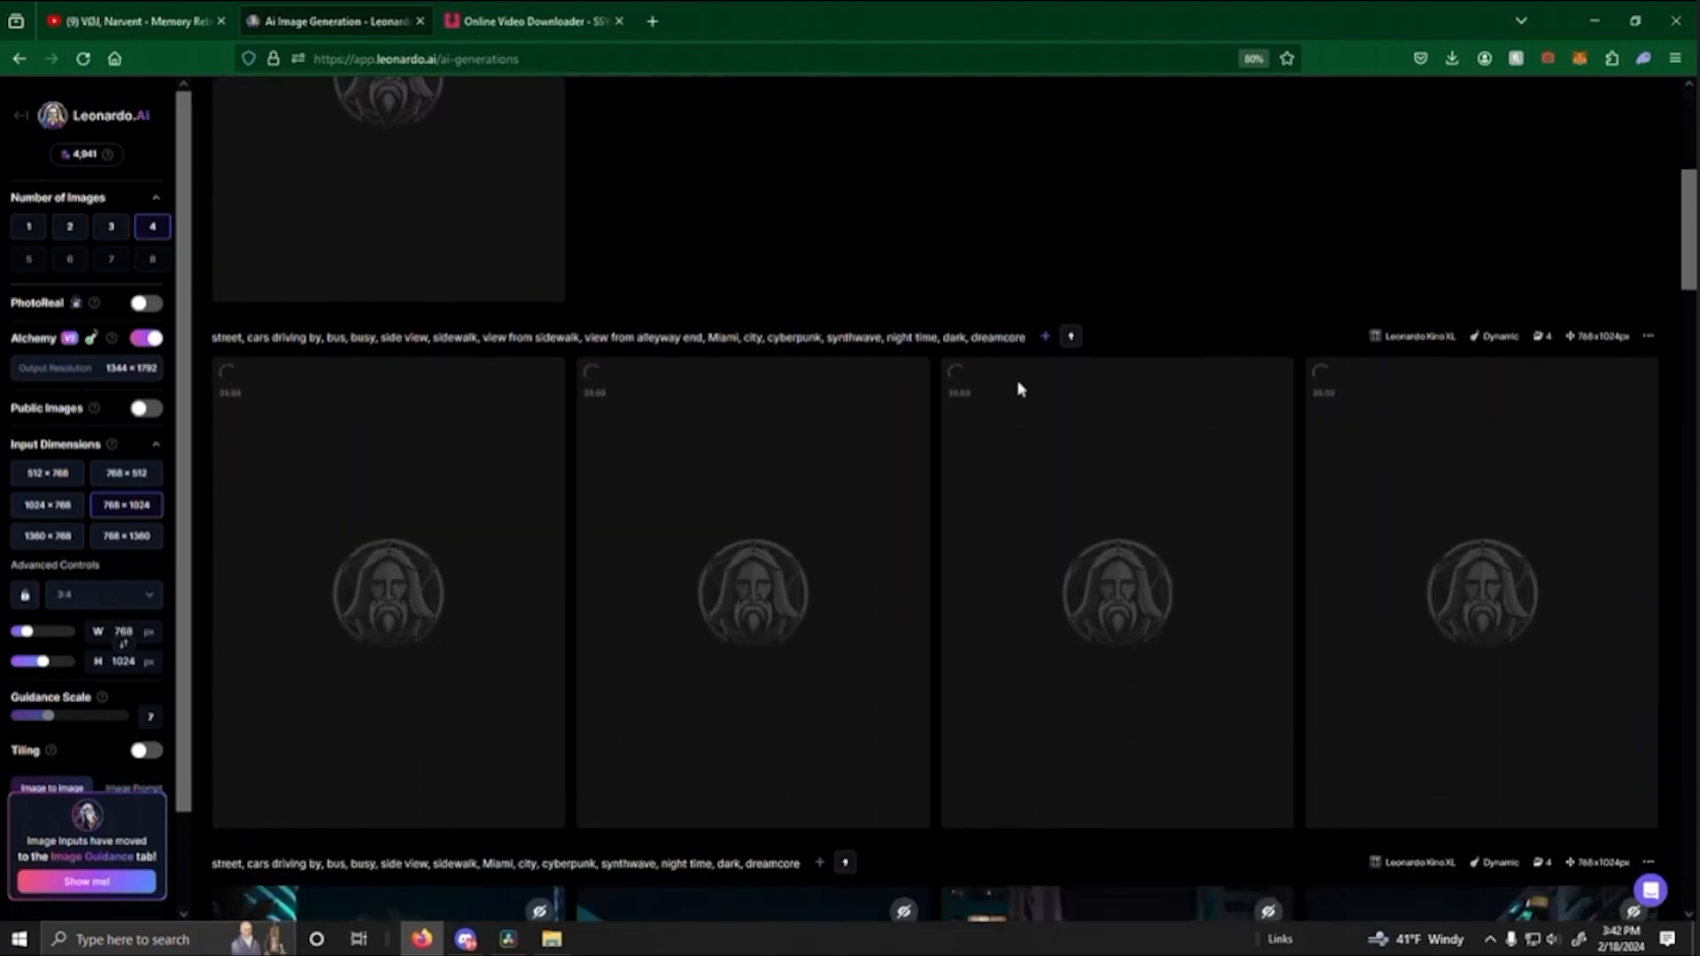
scroll(904, 467, "up", 3)
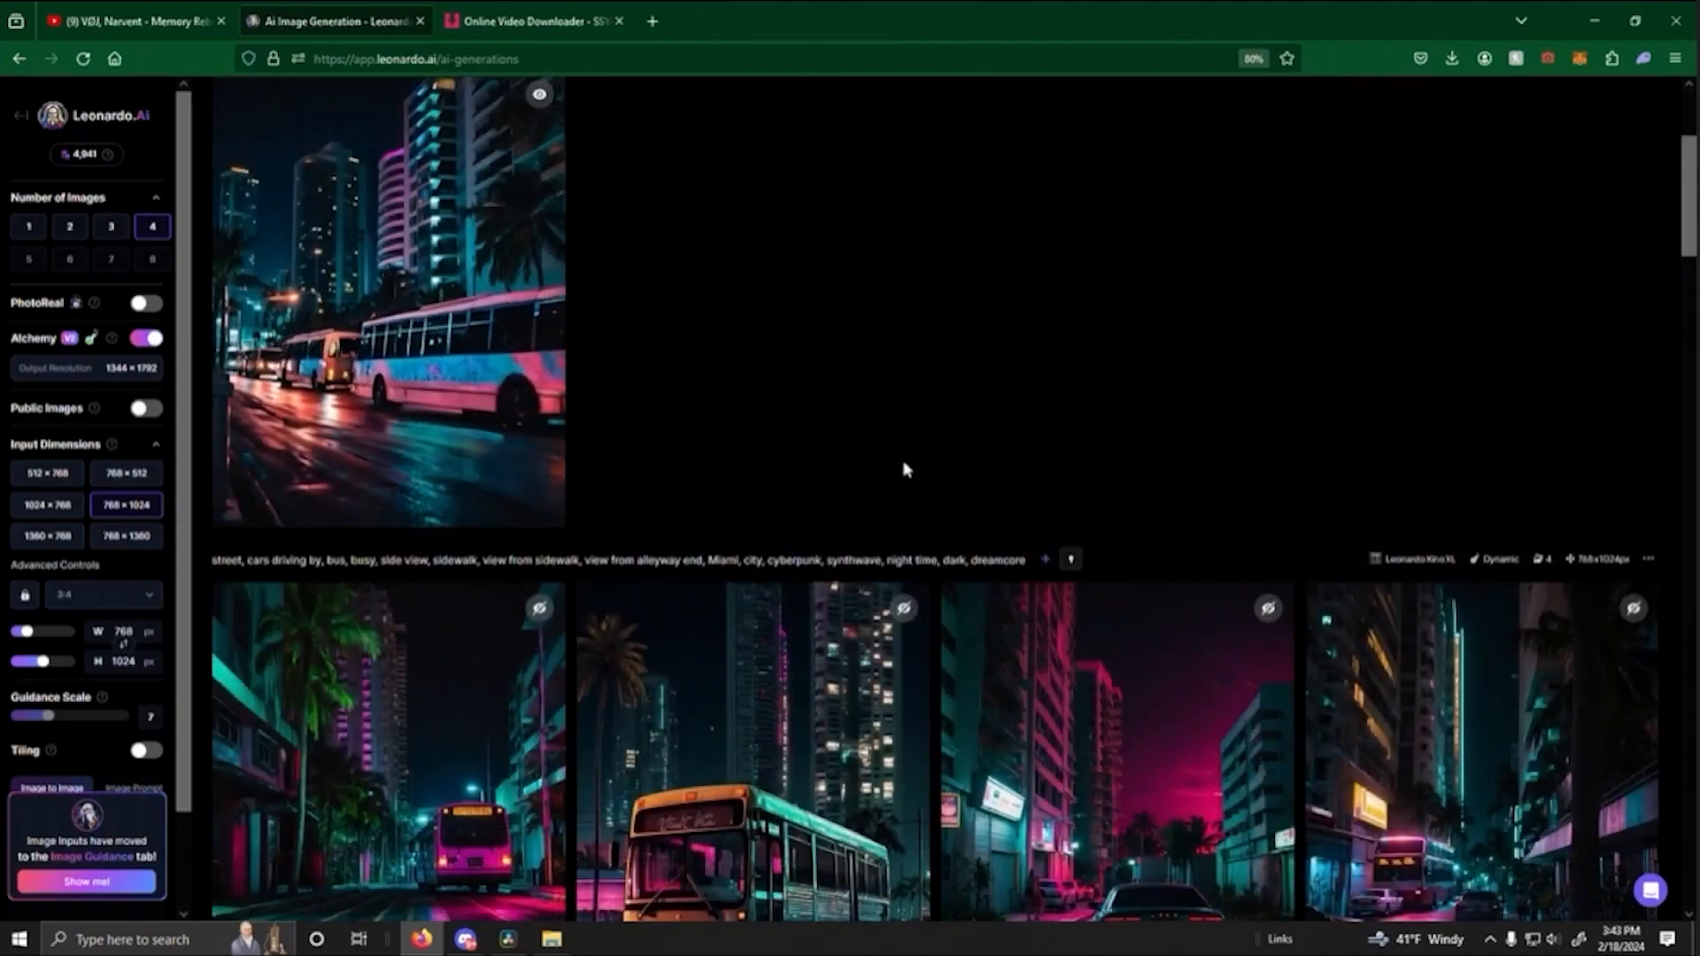
scroll(744, 507, "up", 2)
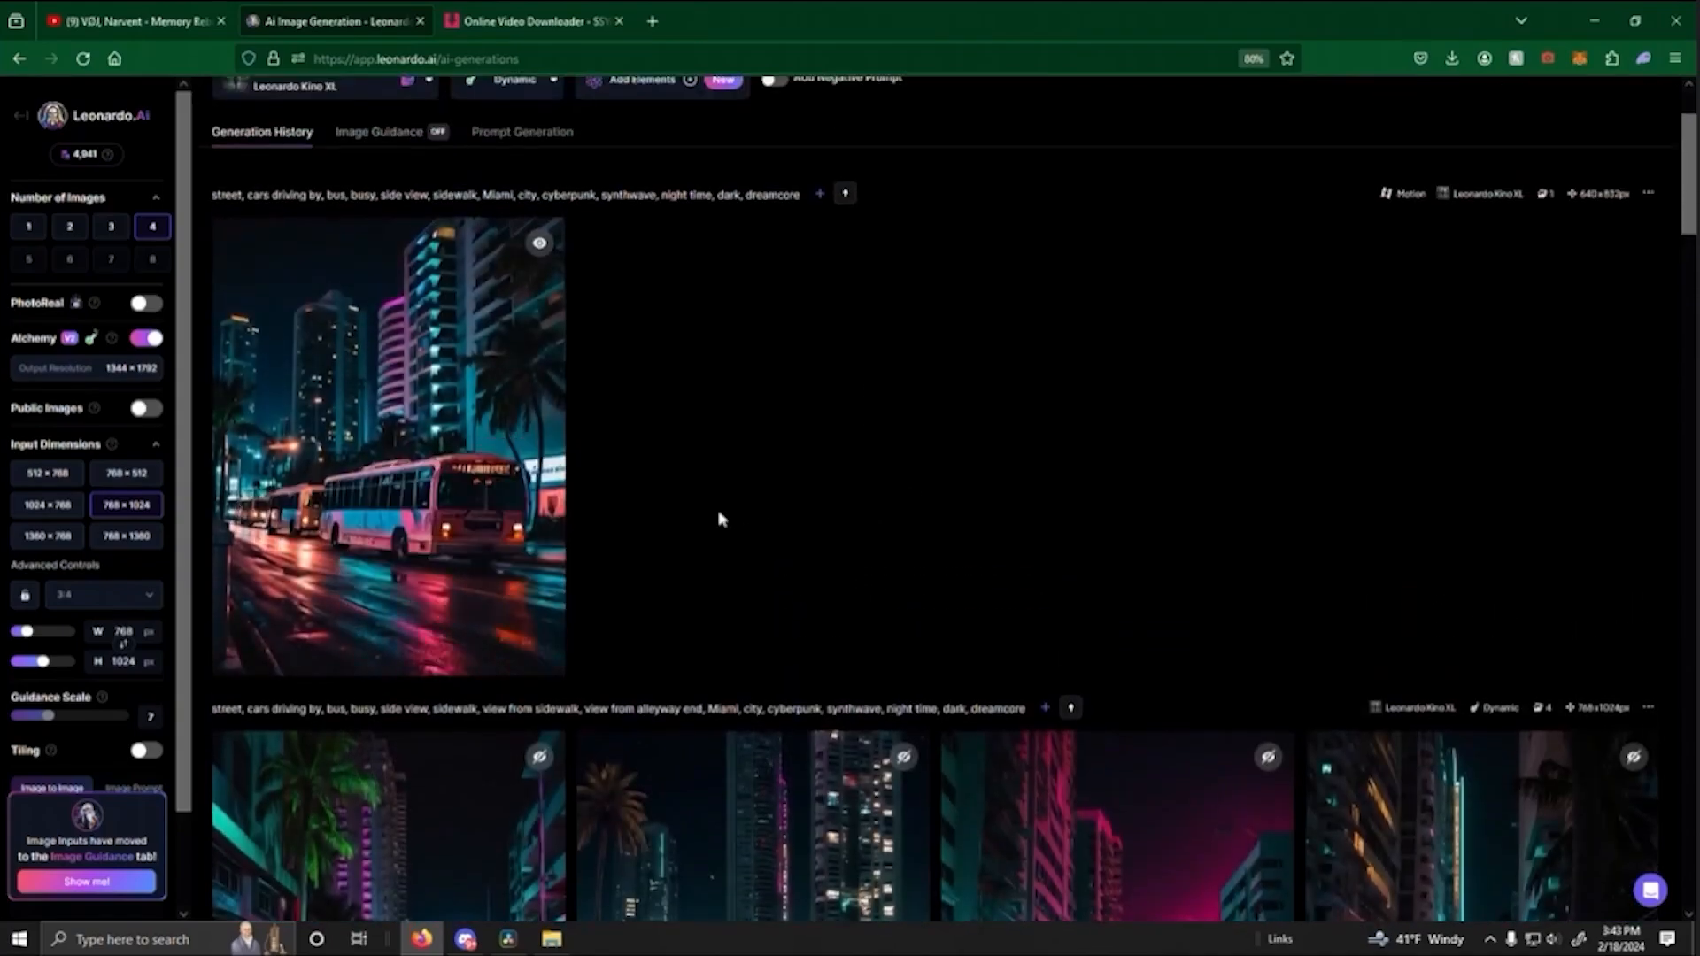
scroll(866, 524, "up", 2)
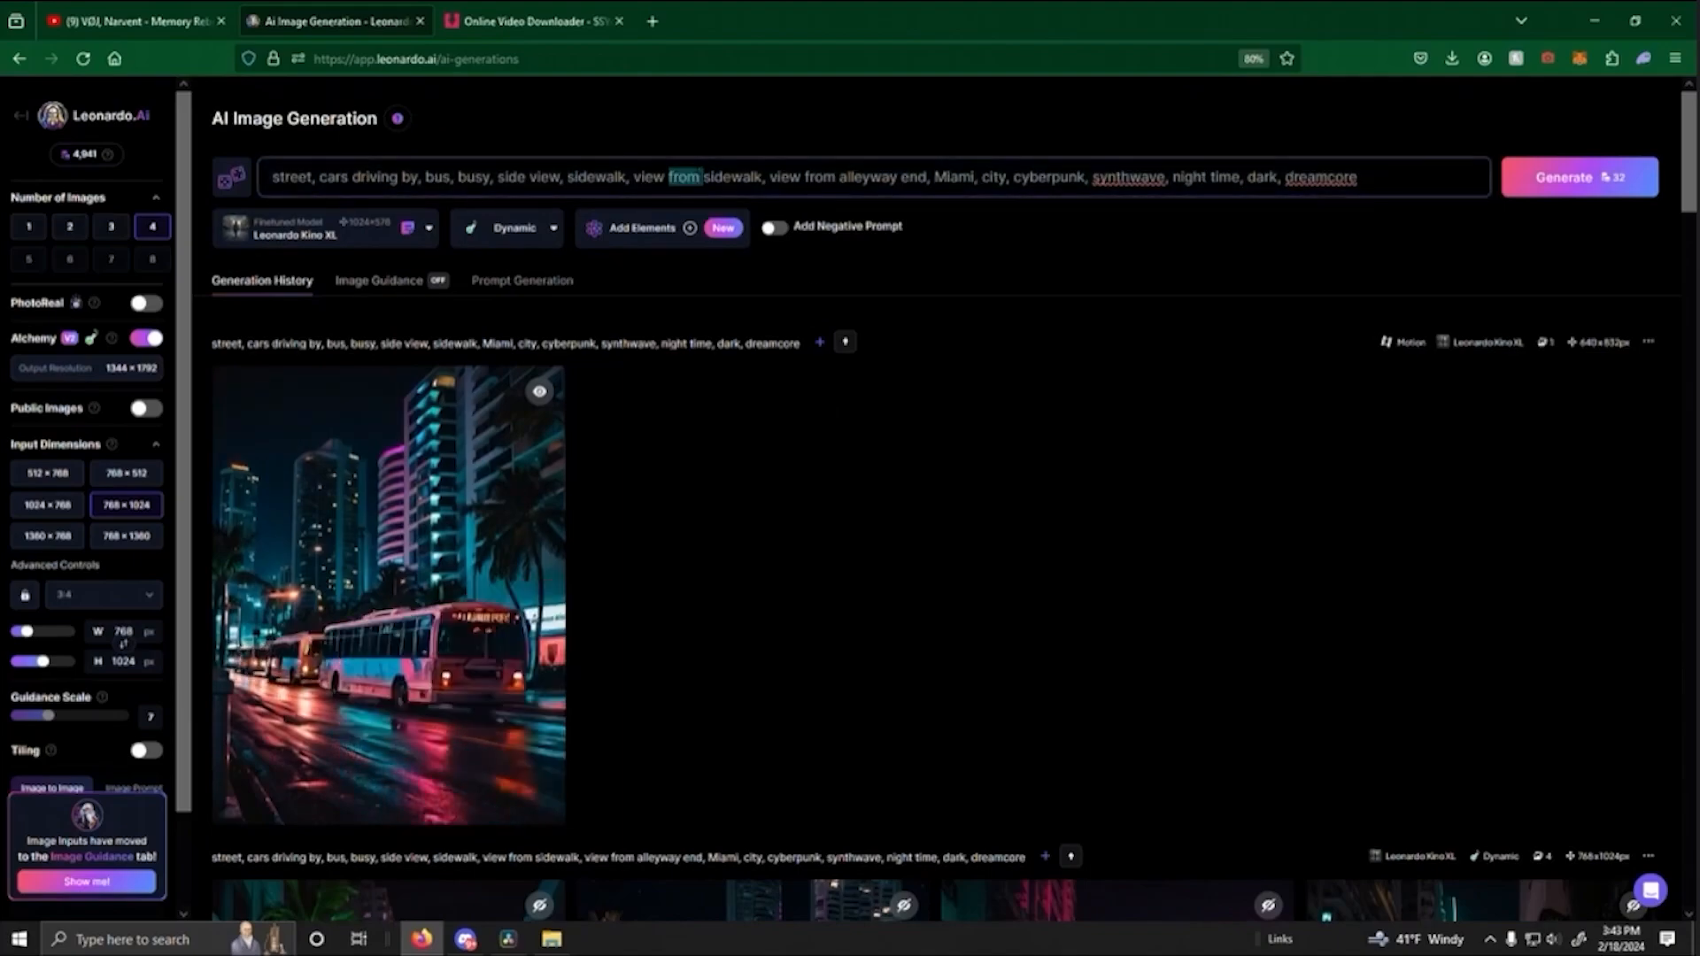
- Replace the prompt with "side view of side walk and street cars passing by at exit alleyway, miami, city cyberpunk, synthwave, night time, dark, dreamcore, straight eye view"
triple_click(685, 177)
type("side view of side walk and street cars passing by at exit alleyway,  miami, city ciberpunk, synthwave, night time, dark, dreamcore, straight eye view")
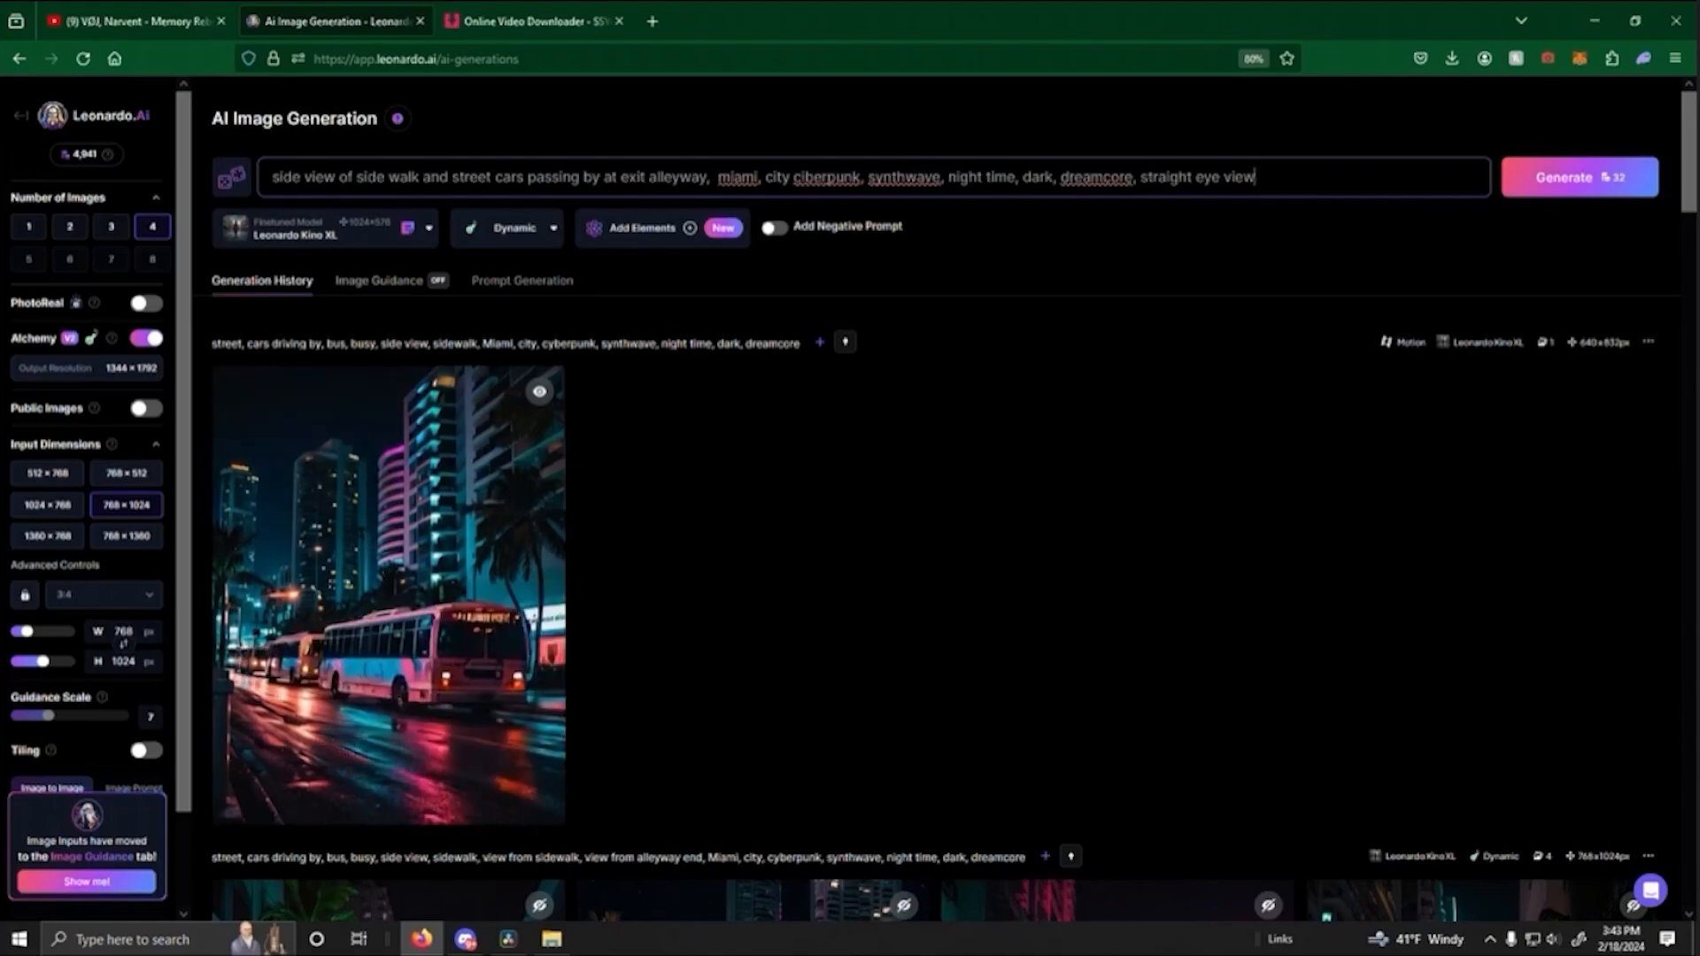
left_click(805, 177)
key("BackSpace")
type("y")
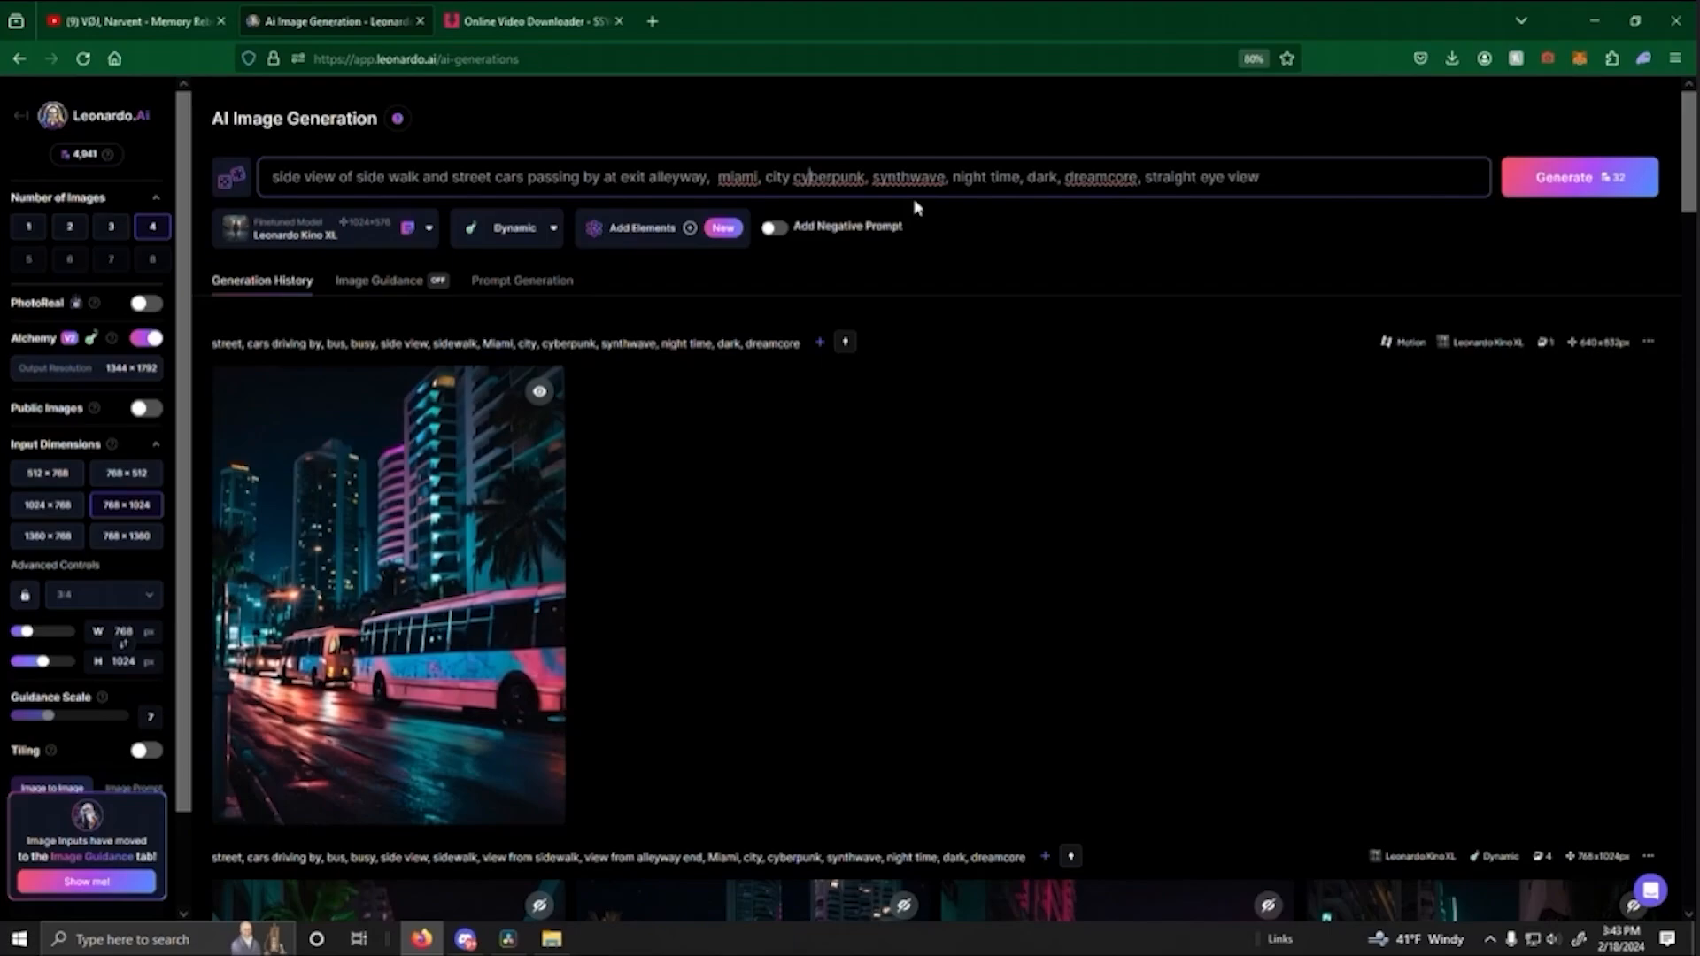
- Generate two batches of four images from the side-walk and exit-alleyway prompt
left_click(1559, 190)
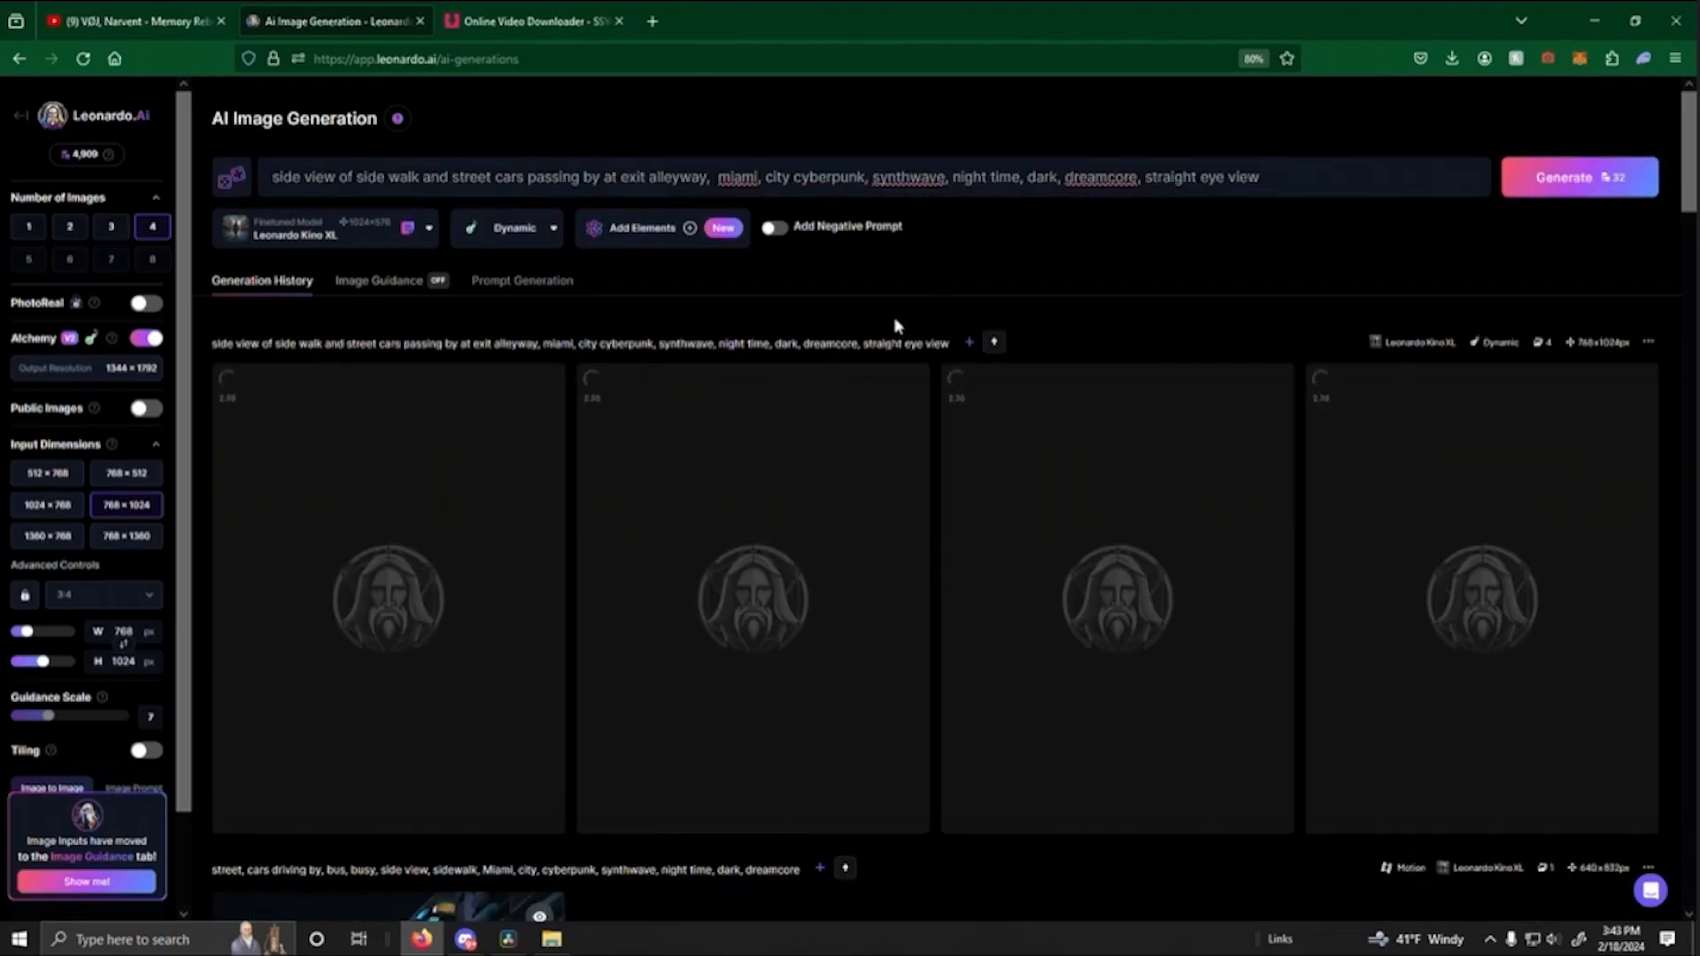
scroll(881, 334, "down", 5)
scroll(998, 330, "up", 5)
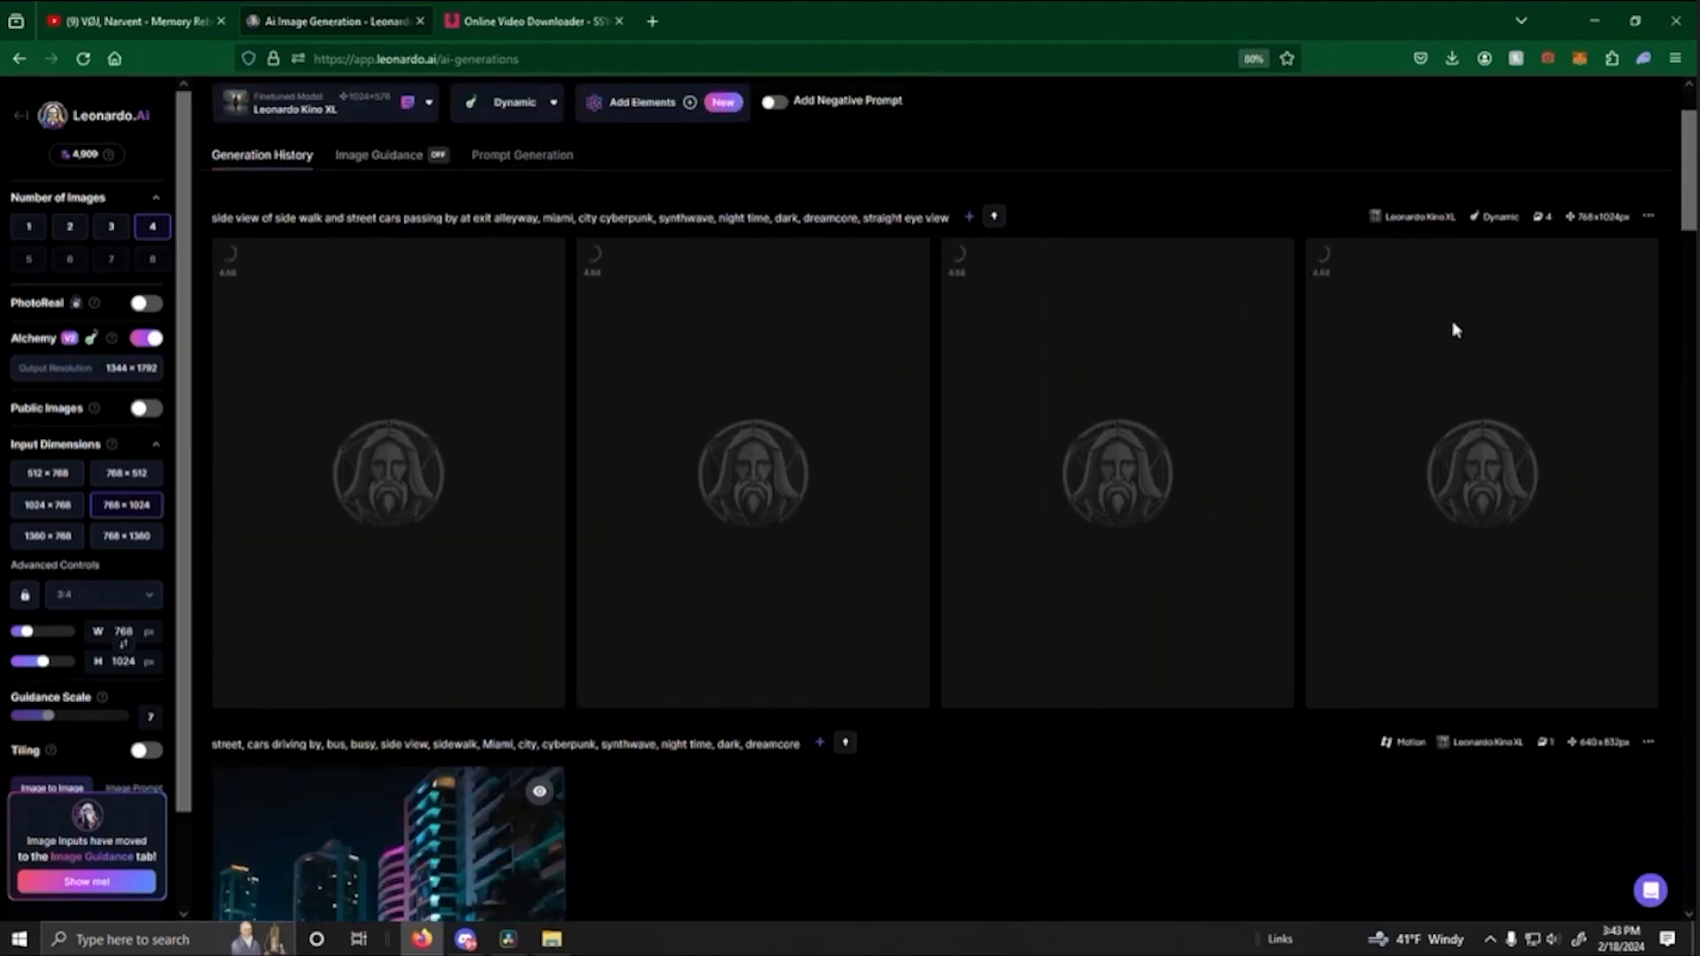
left_click(1594, 190)
- Generate a public motion video at strength 4 from the fourth alleyway-end image, the dark street with a distant bus and cars
scroll(946, 387, "down", 8)
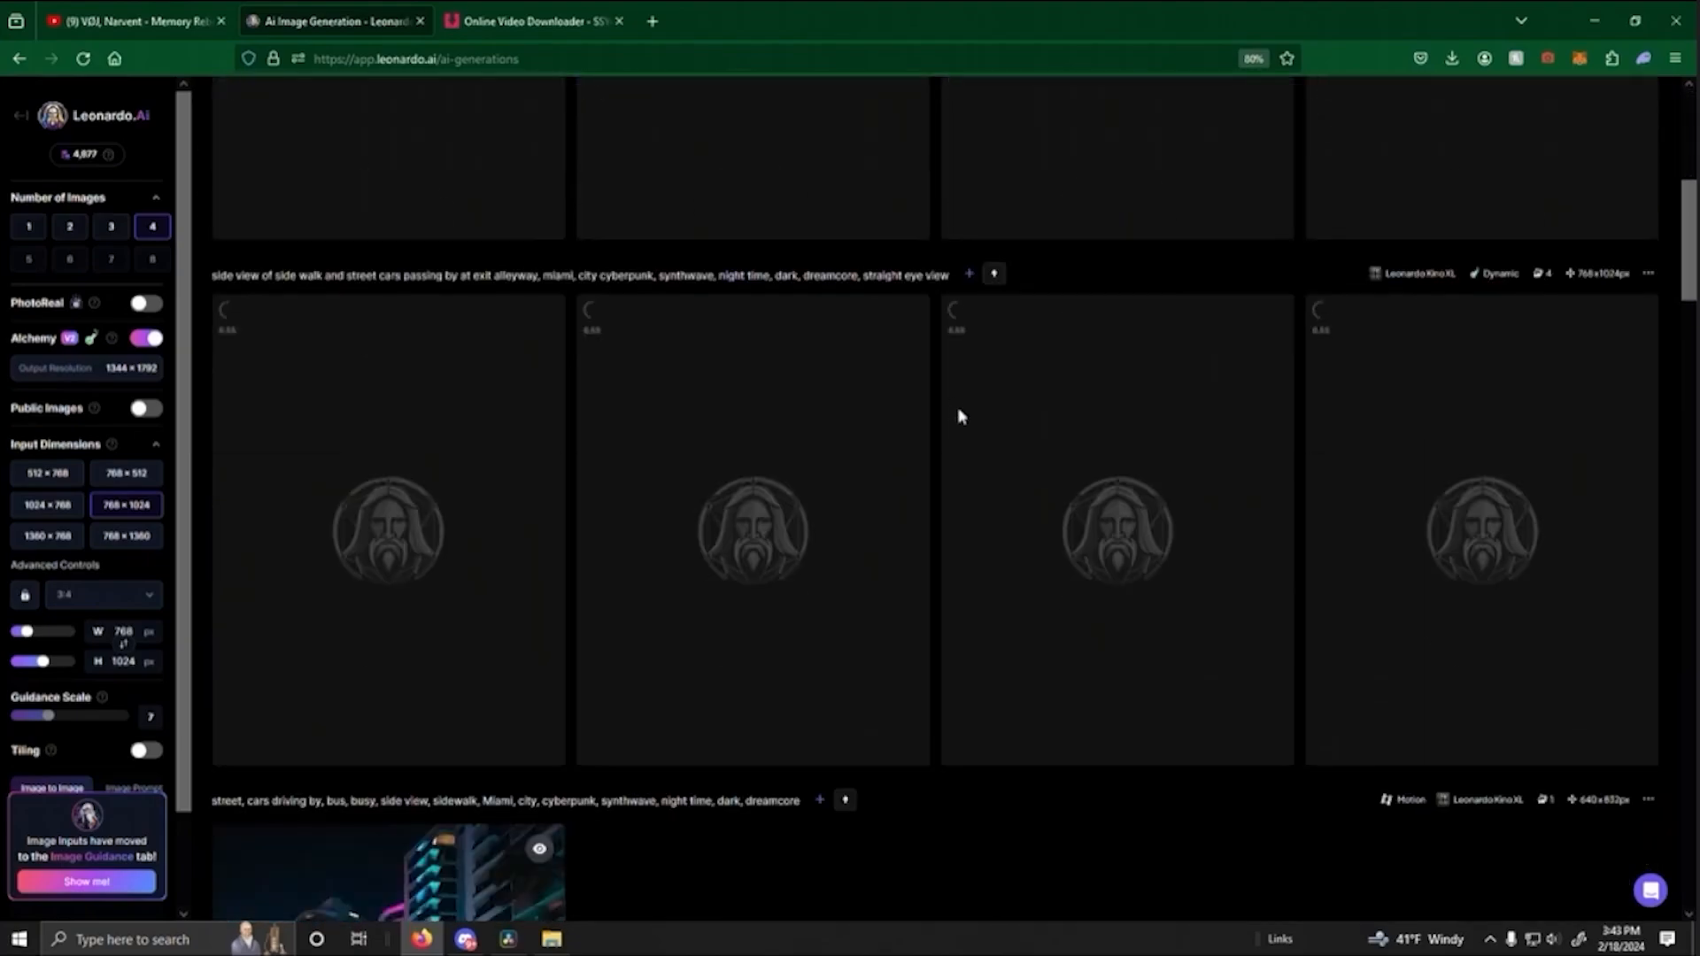
scroll(933, 440, "down", 3)
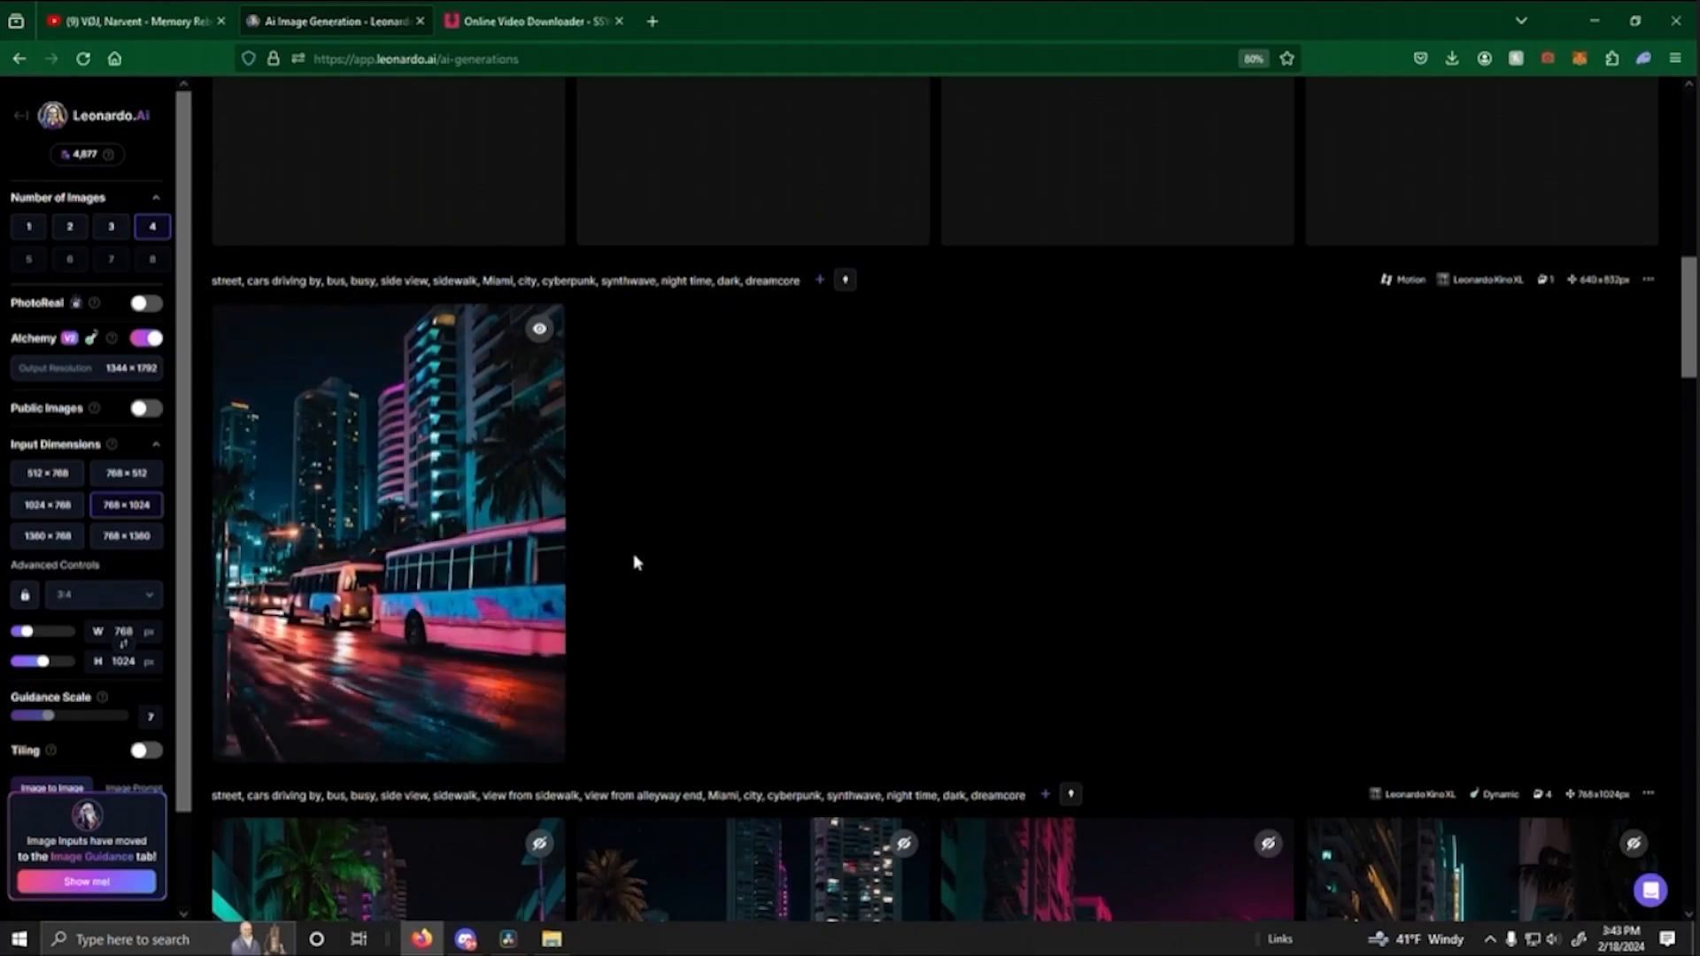
scroll(702, 520, "down", 4)
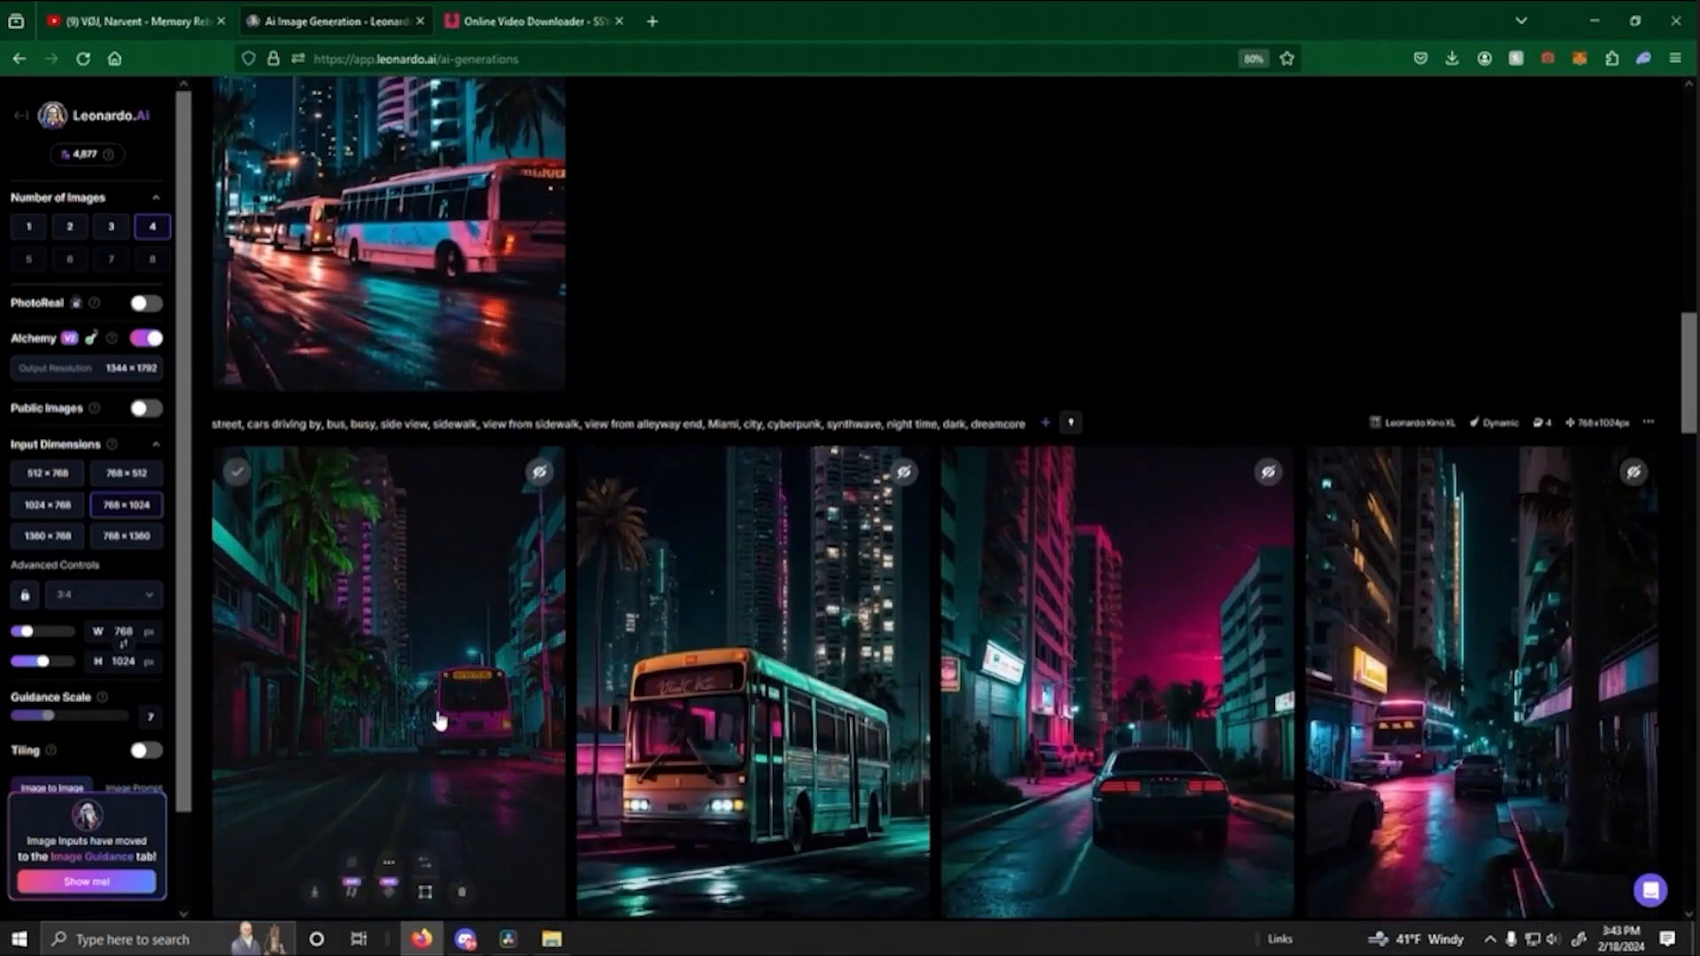
scroll(403, 721, "down", 2)
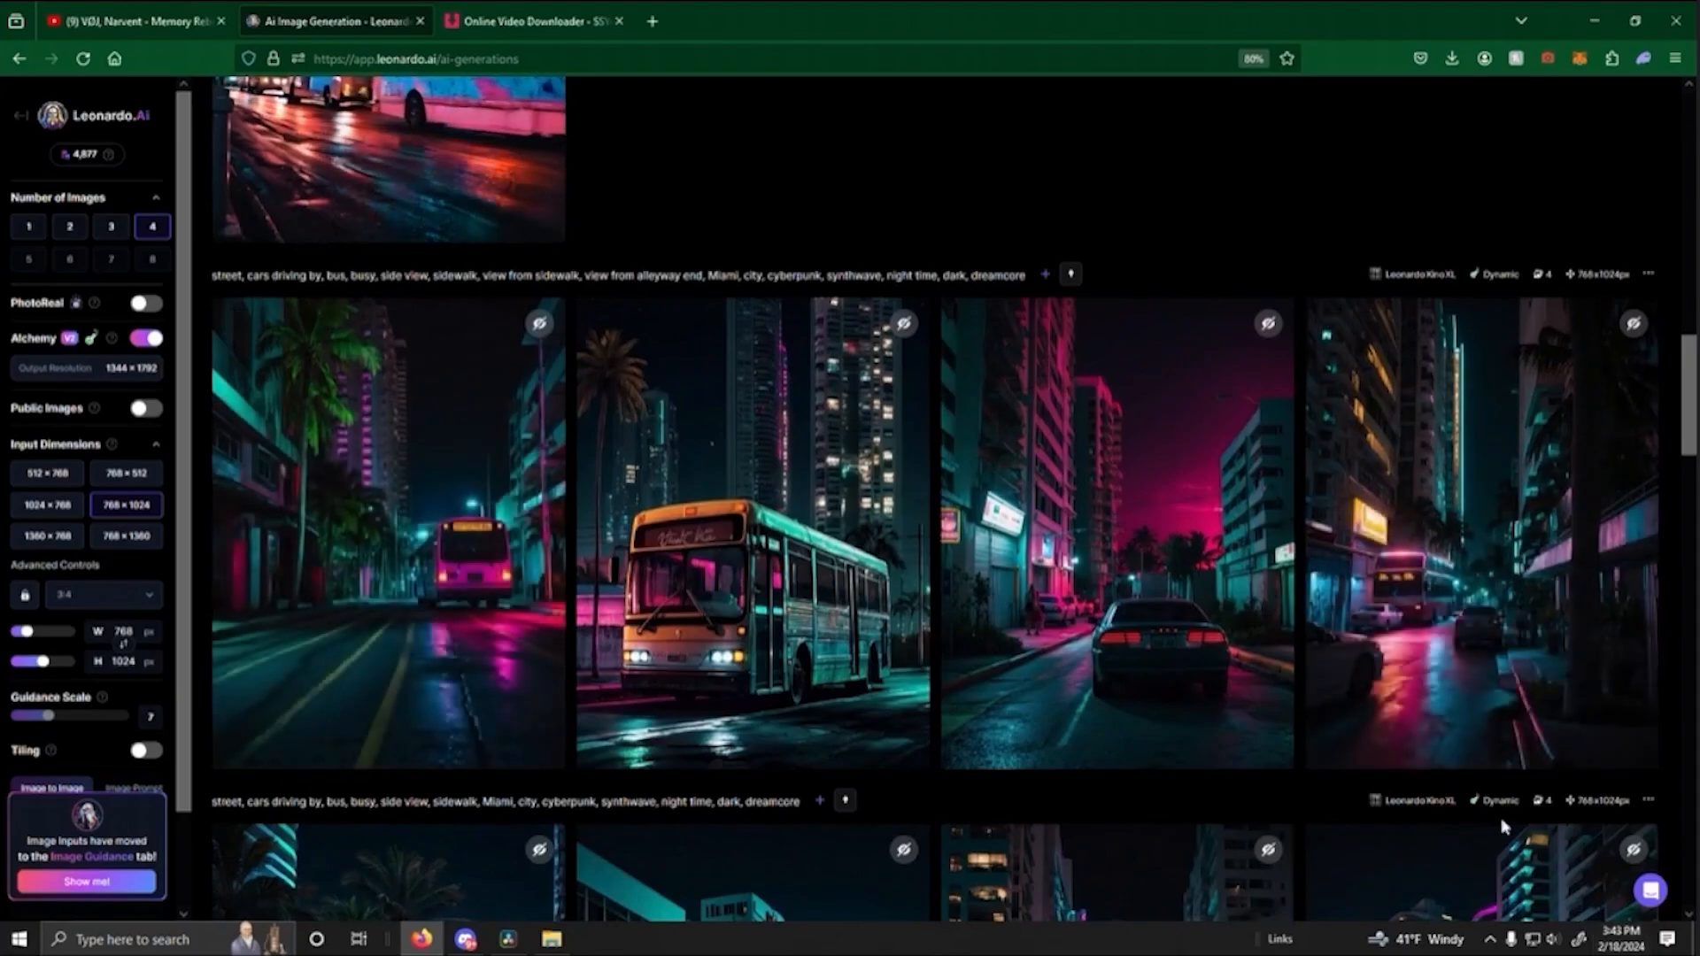
left_click(1449, 751)
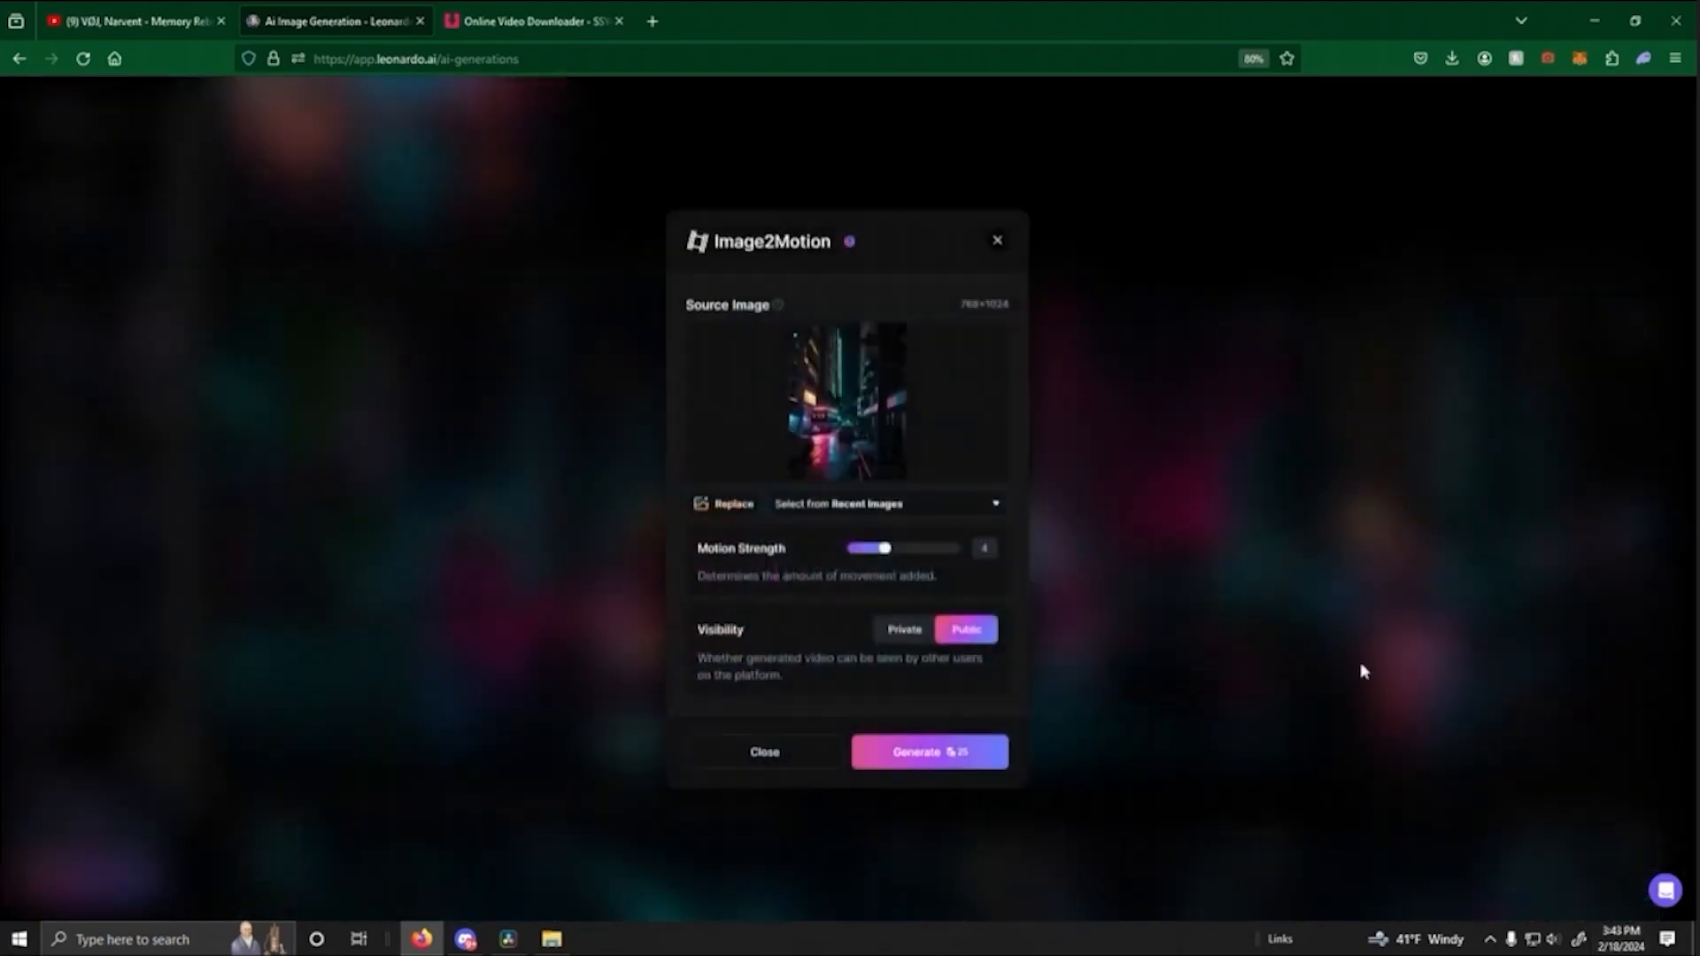
left_click(935, 754)
- Generate another public motion video from the original pink bus image at motion strength 4
scroll(1350, 659, "down", 10)
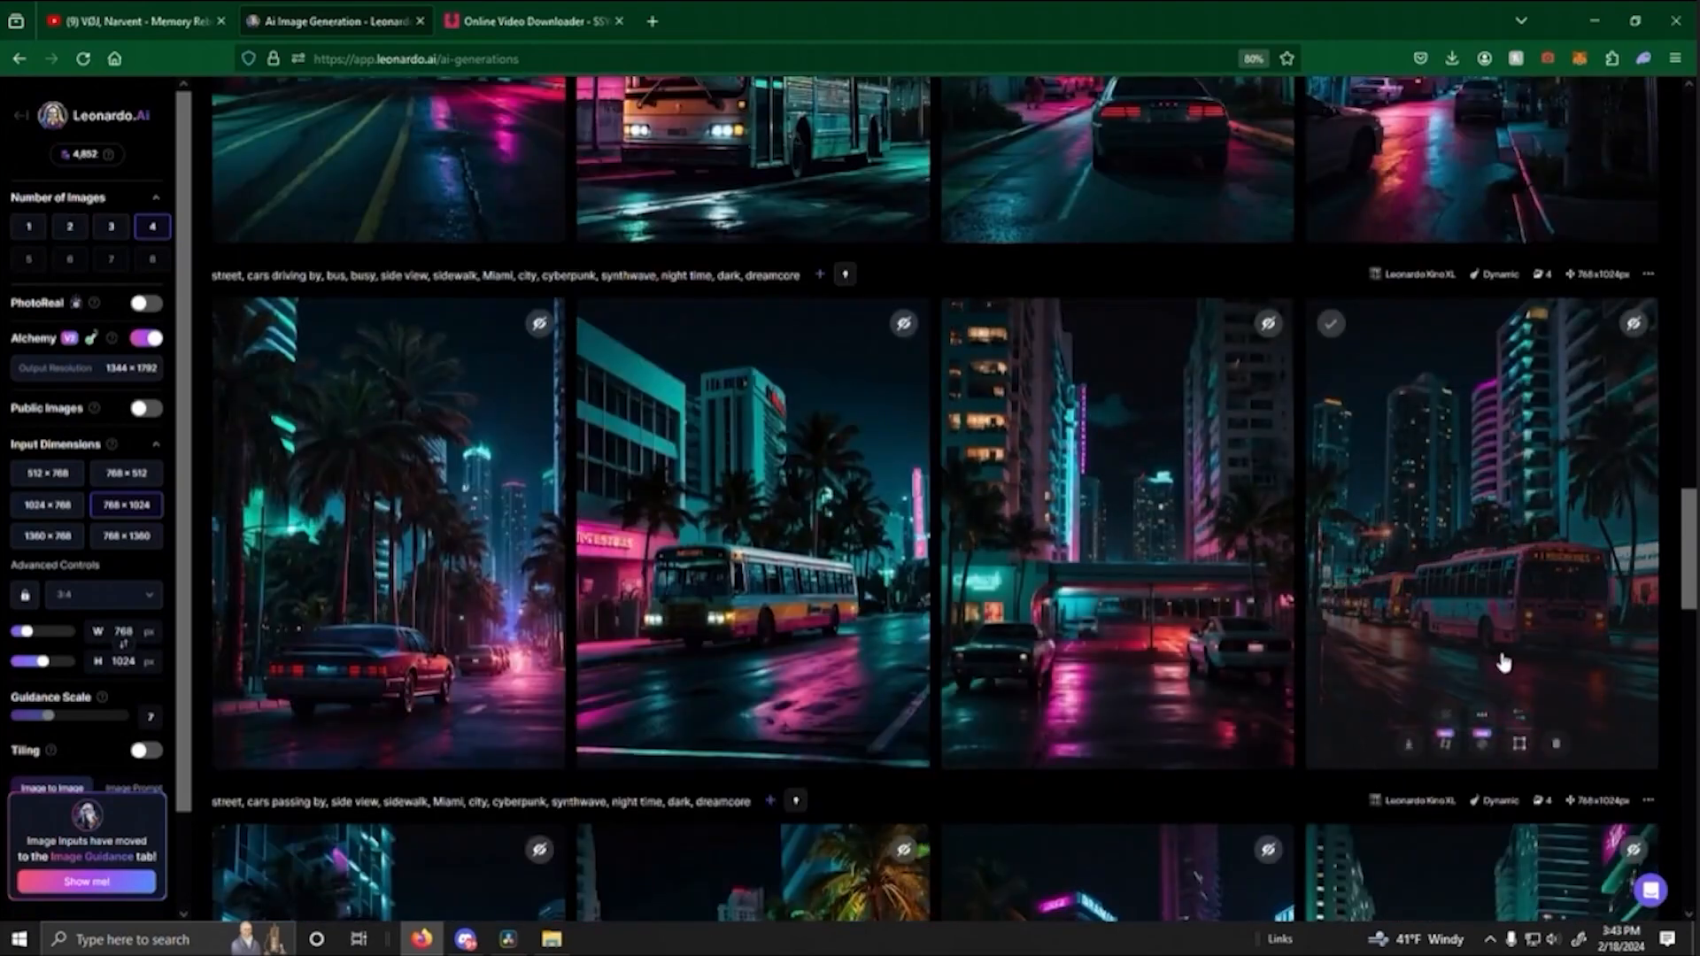
left_click(1446, 744)
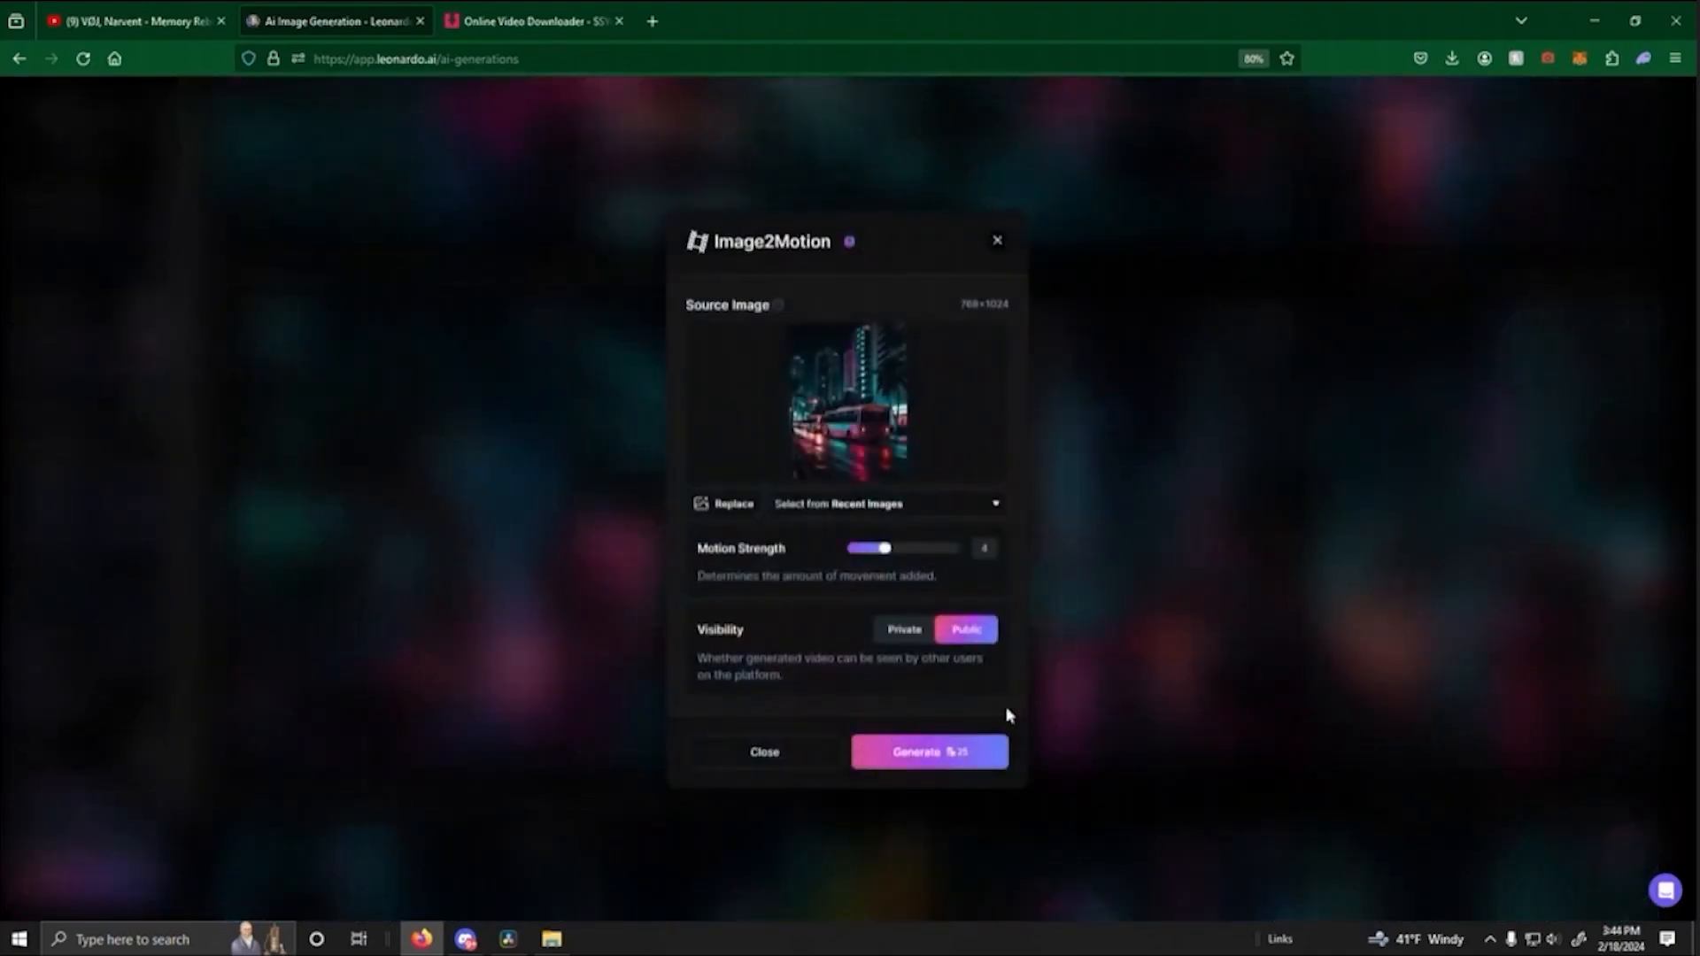
left_click(930, 753)
- Enlarge the red tram street image from the exit-alleyway results and generate a public motion video from it at strength 4
scroll(1178, 496, "up", 5)
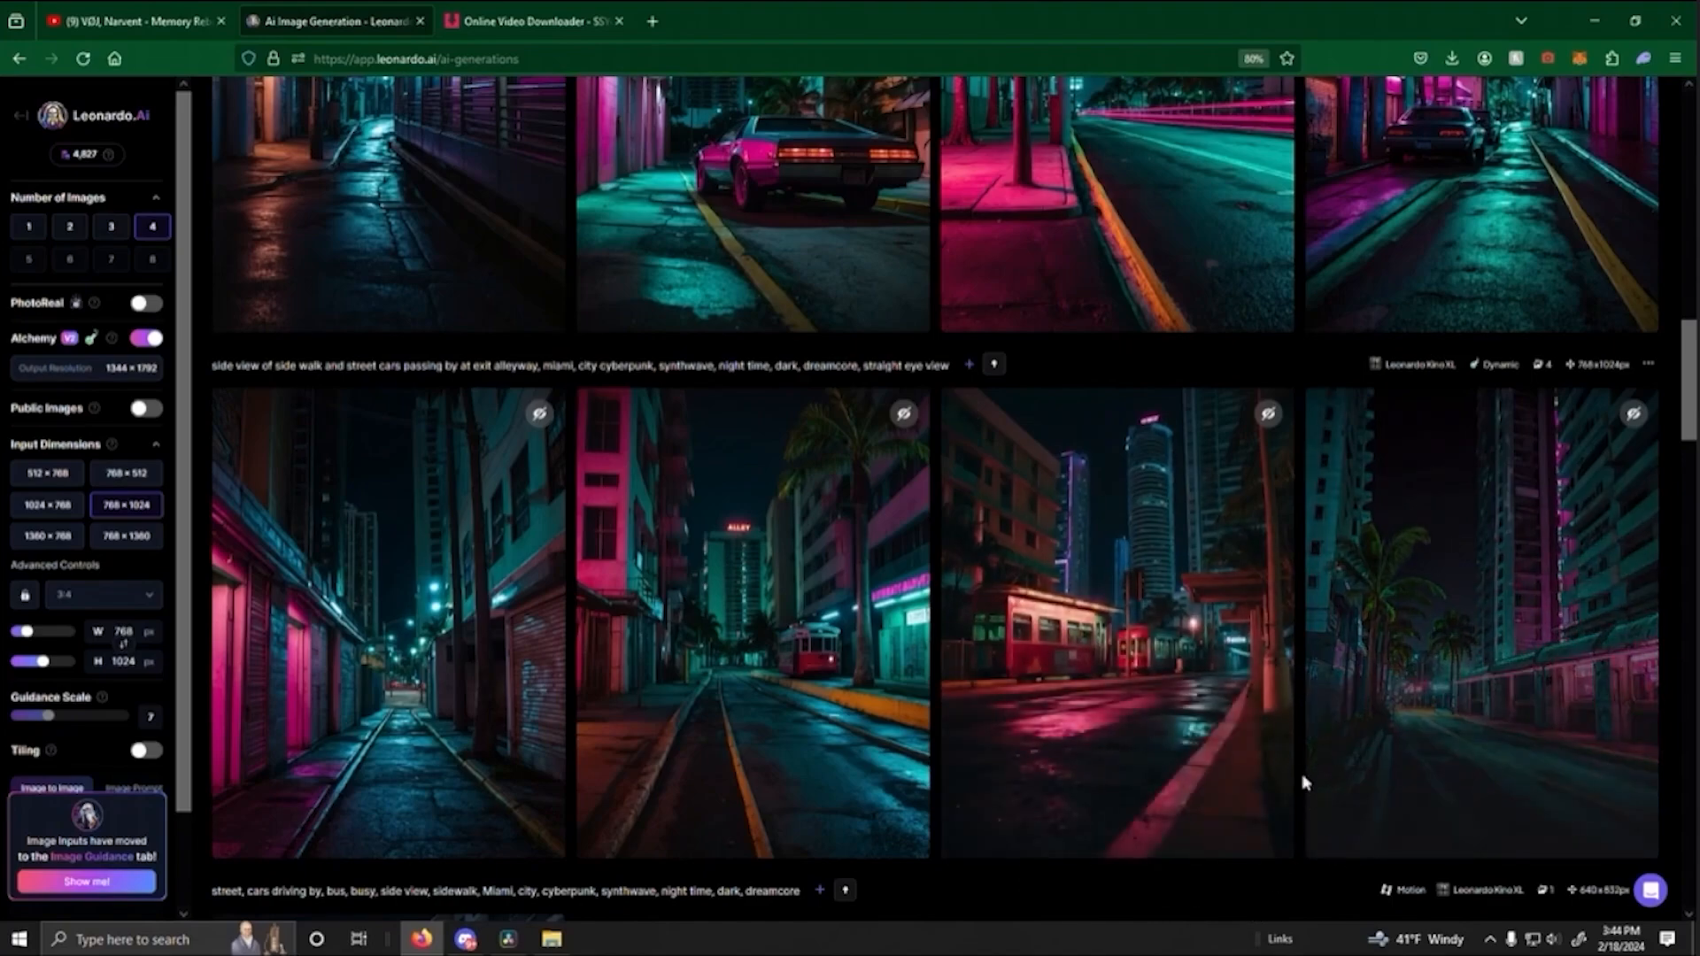
left_click(1167, 659)
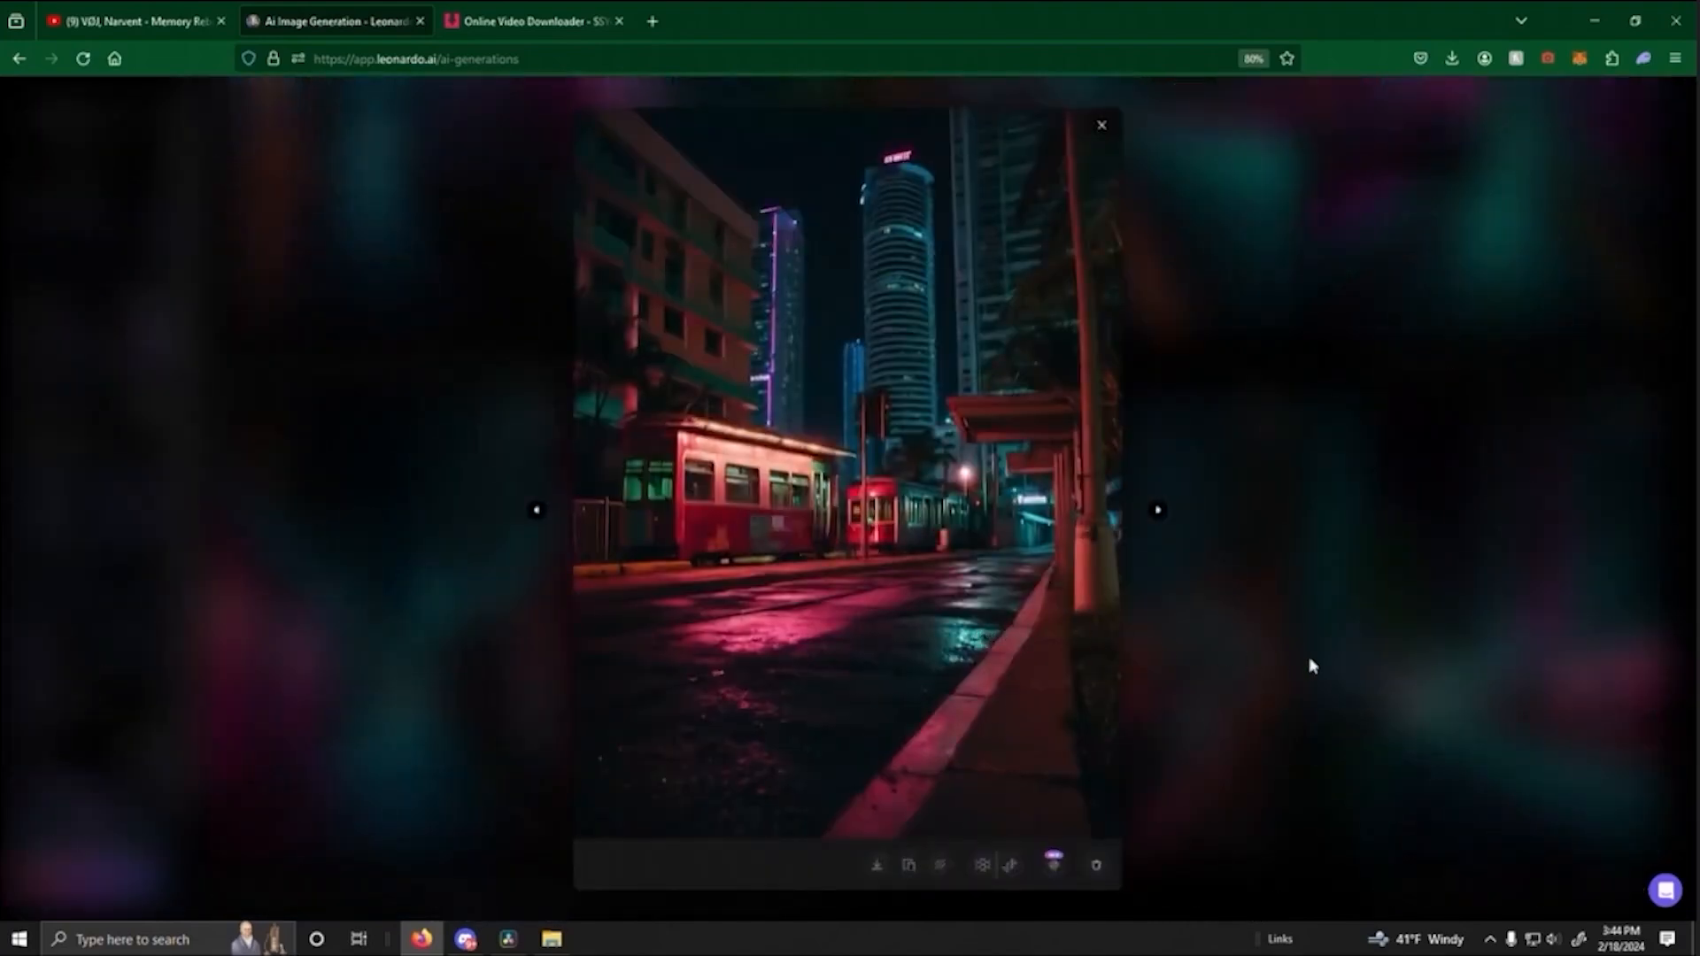
left_click(1245, 662)
scroll(1188, 646, "down", 2)
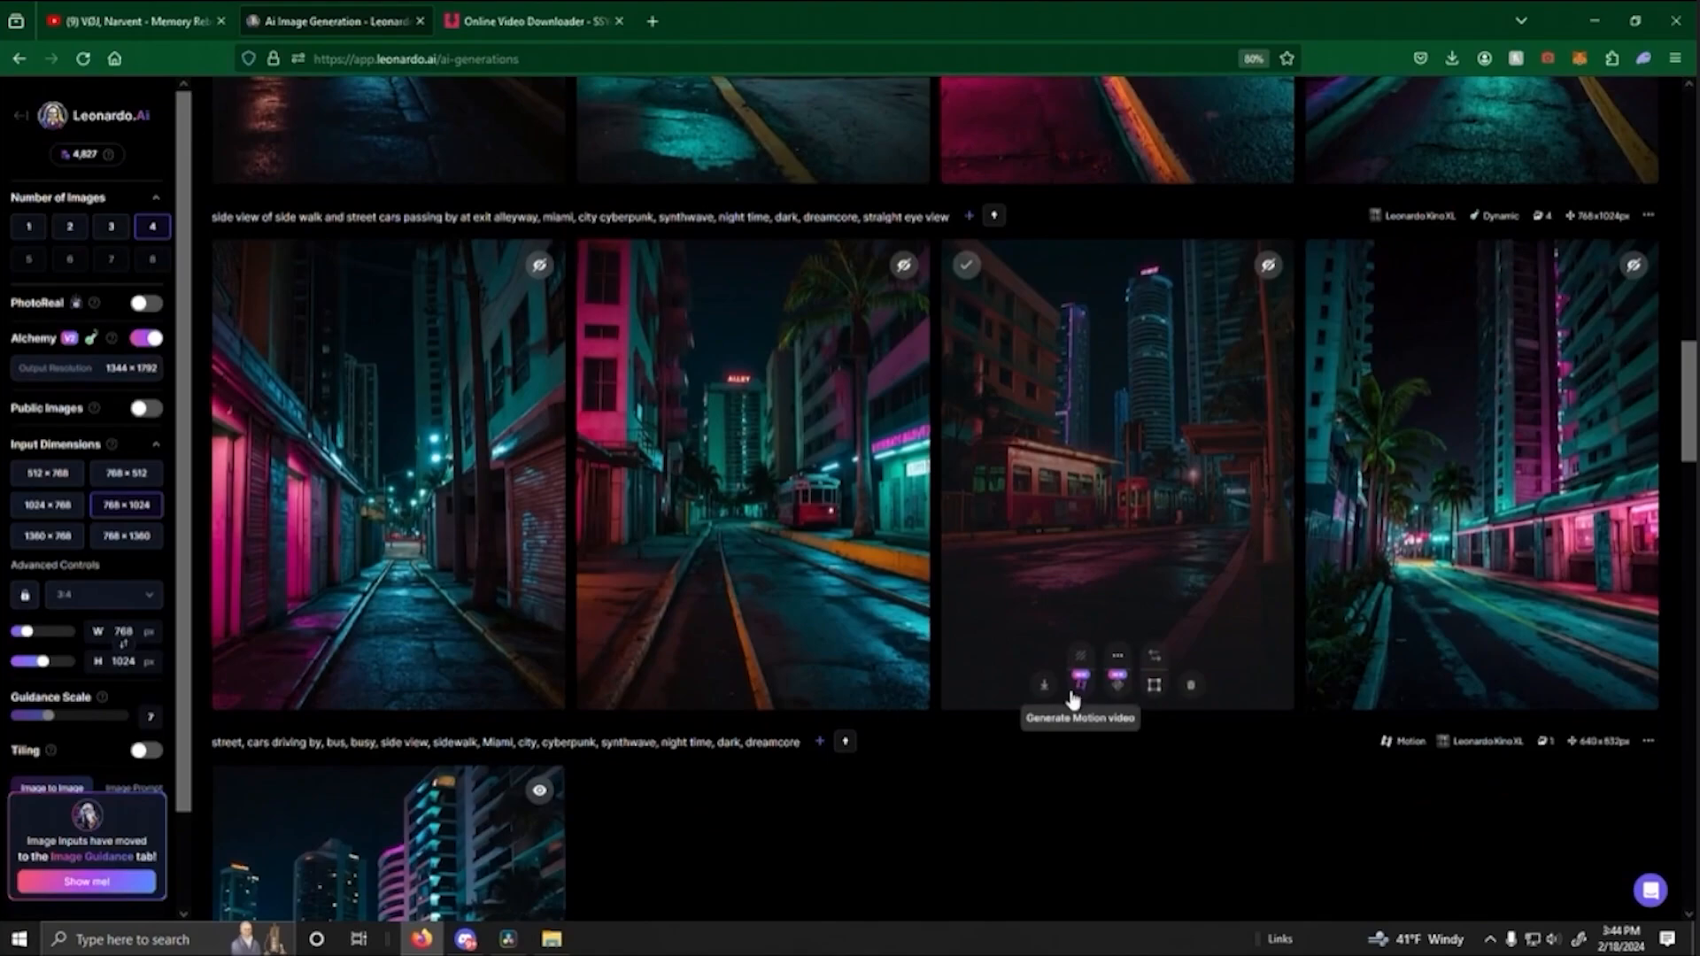
left_click(1079, 684)
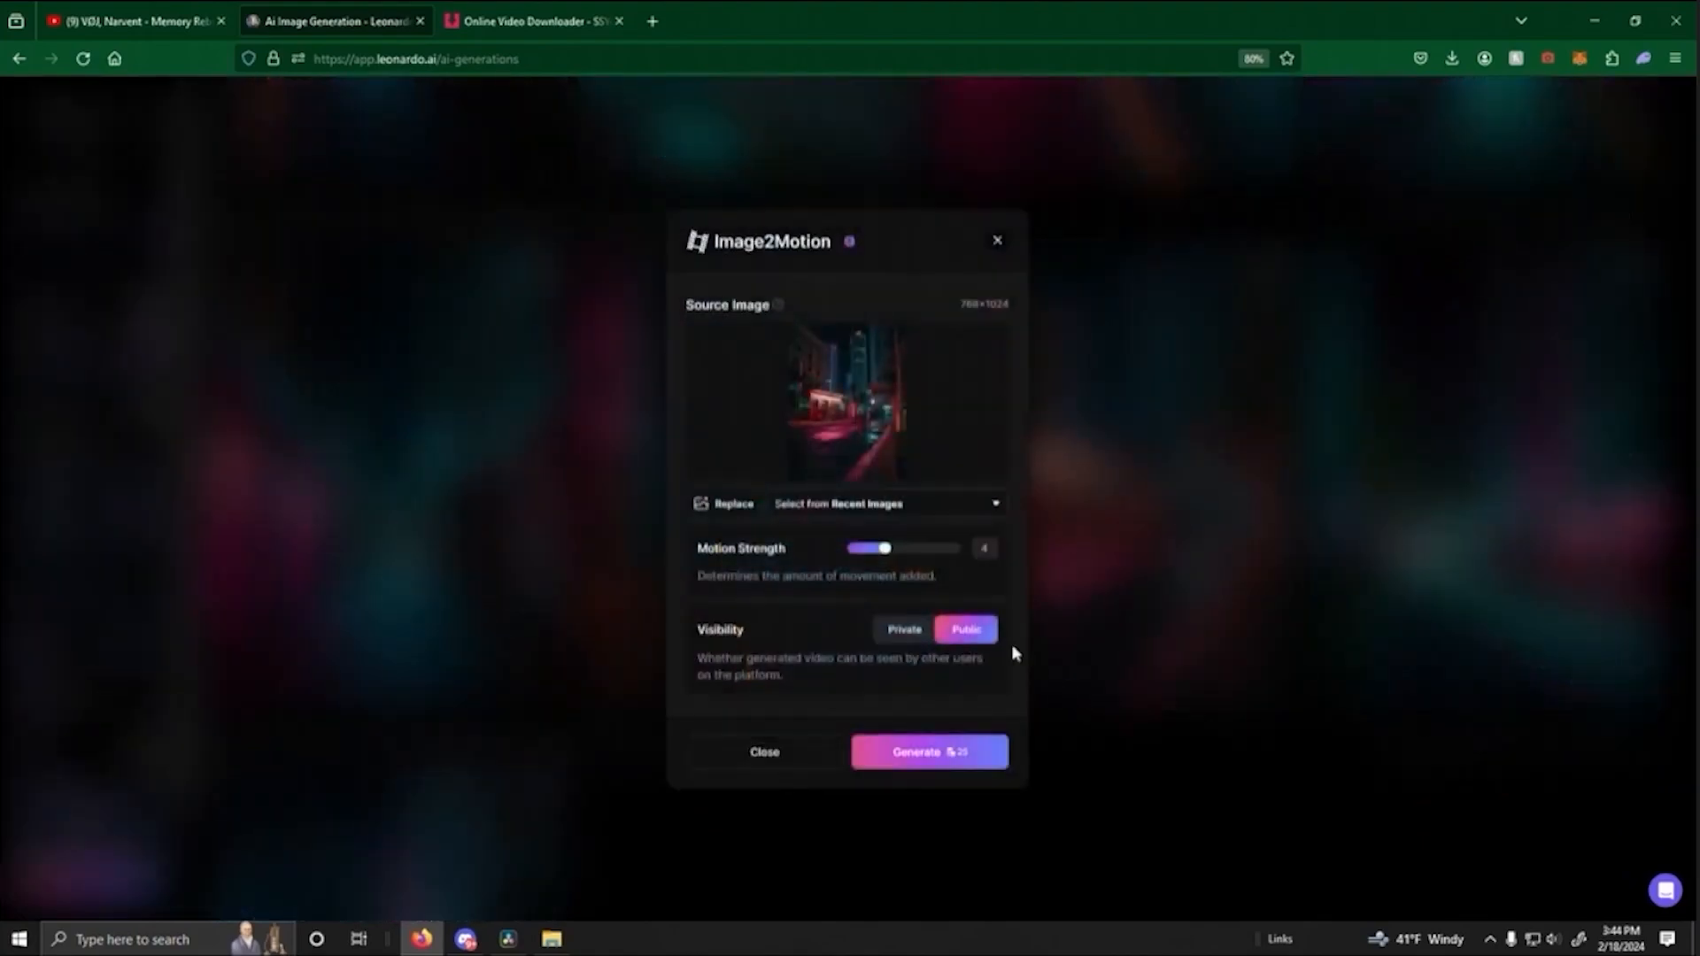
left_click(951, 772)
- Find the newest red tram motion clip in the generation history and watch it in its enlarged preview
scroll(1158, 668, "down", 2)
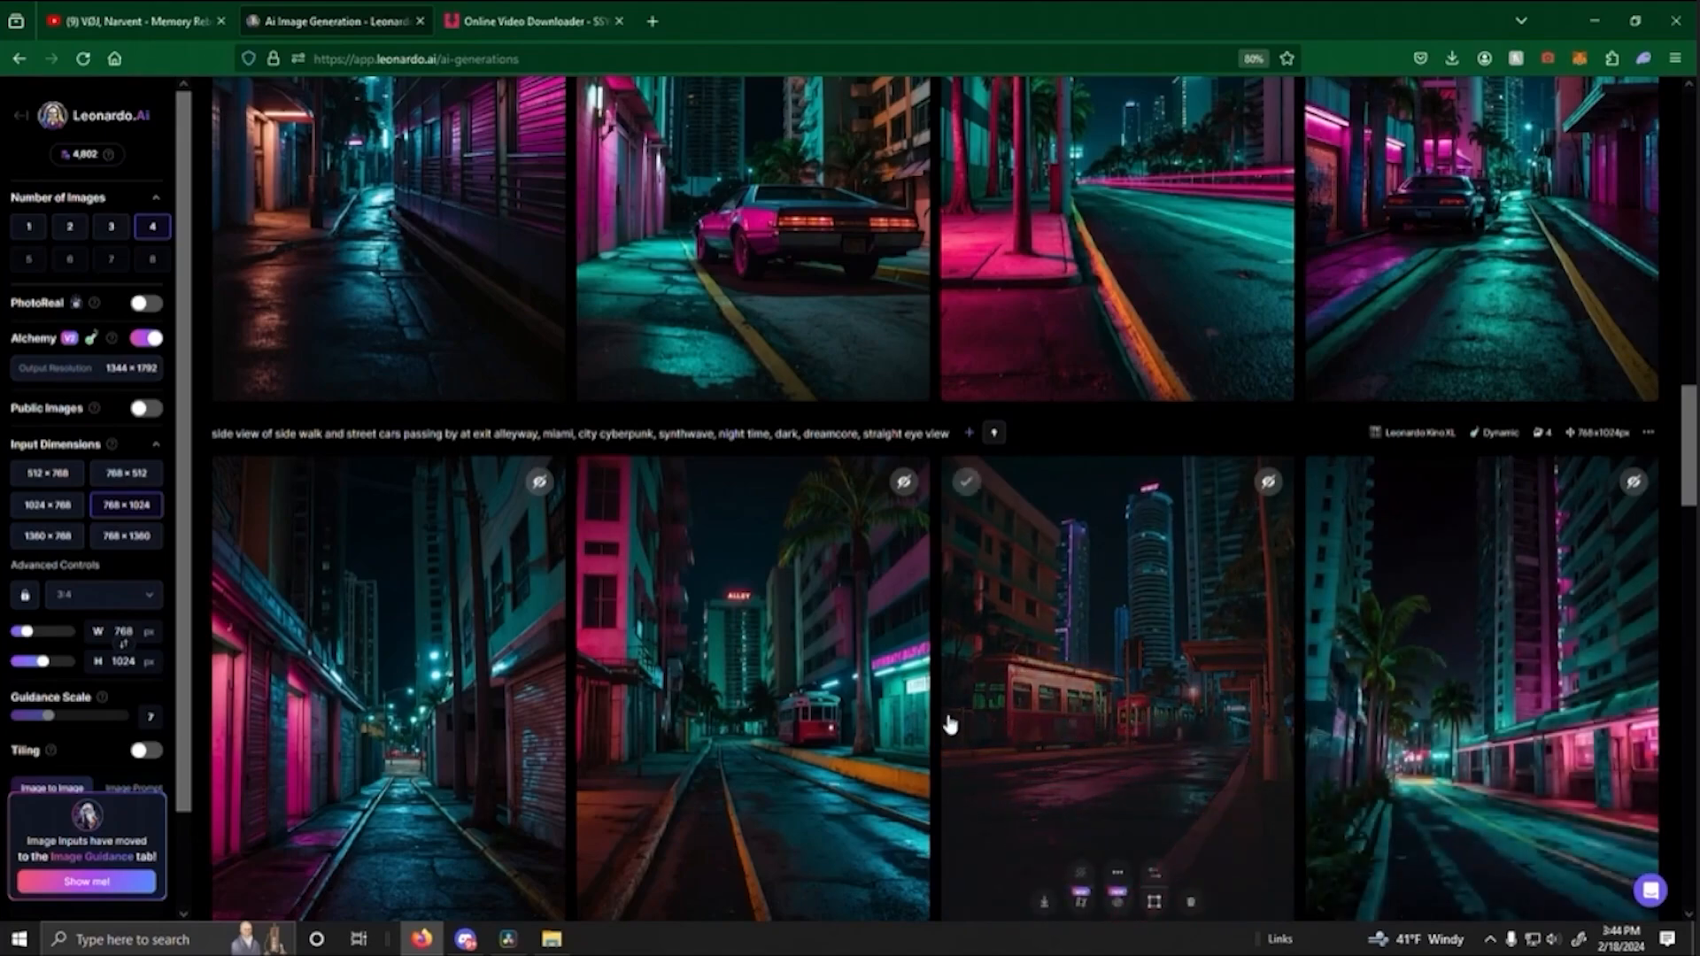
scroll(1118, 676, "up", 4)
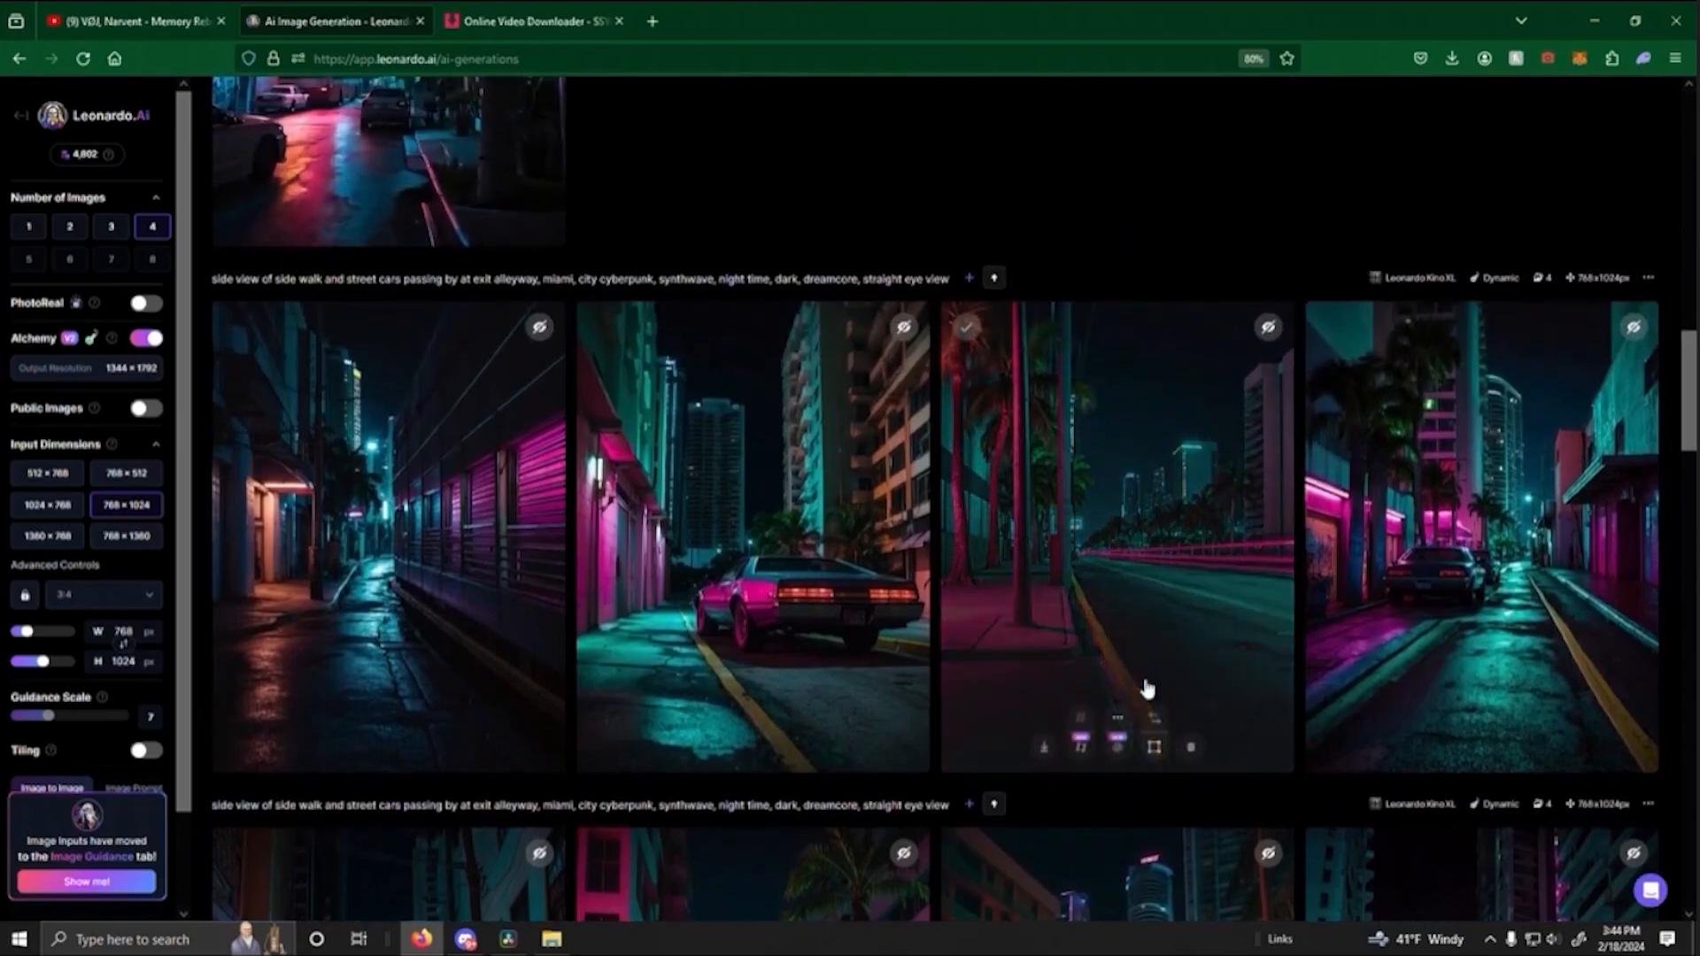
scroll(1151, 695, "up", 3)
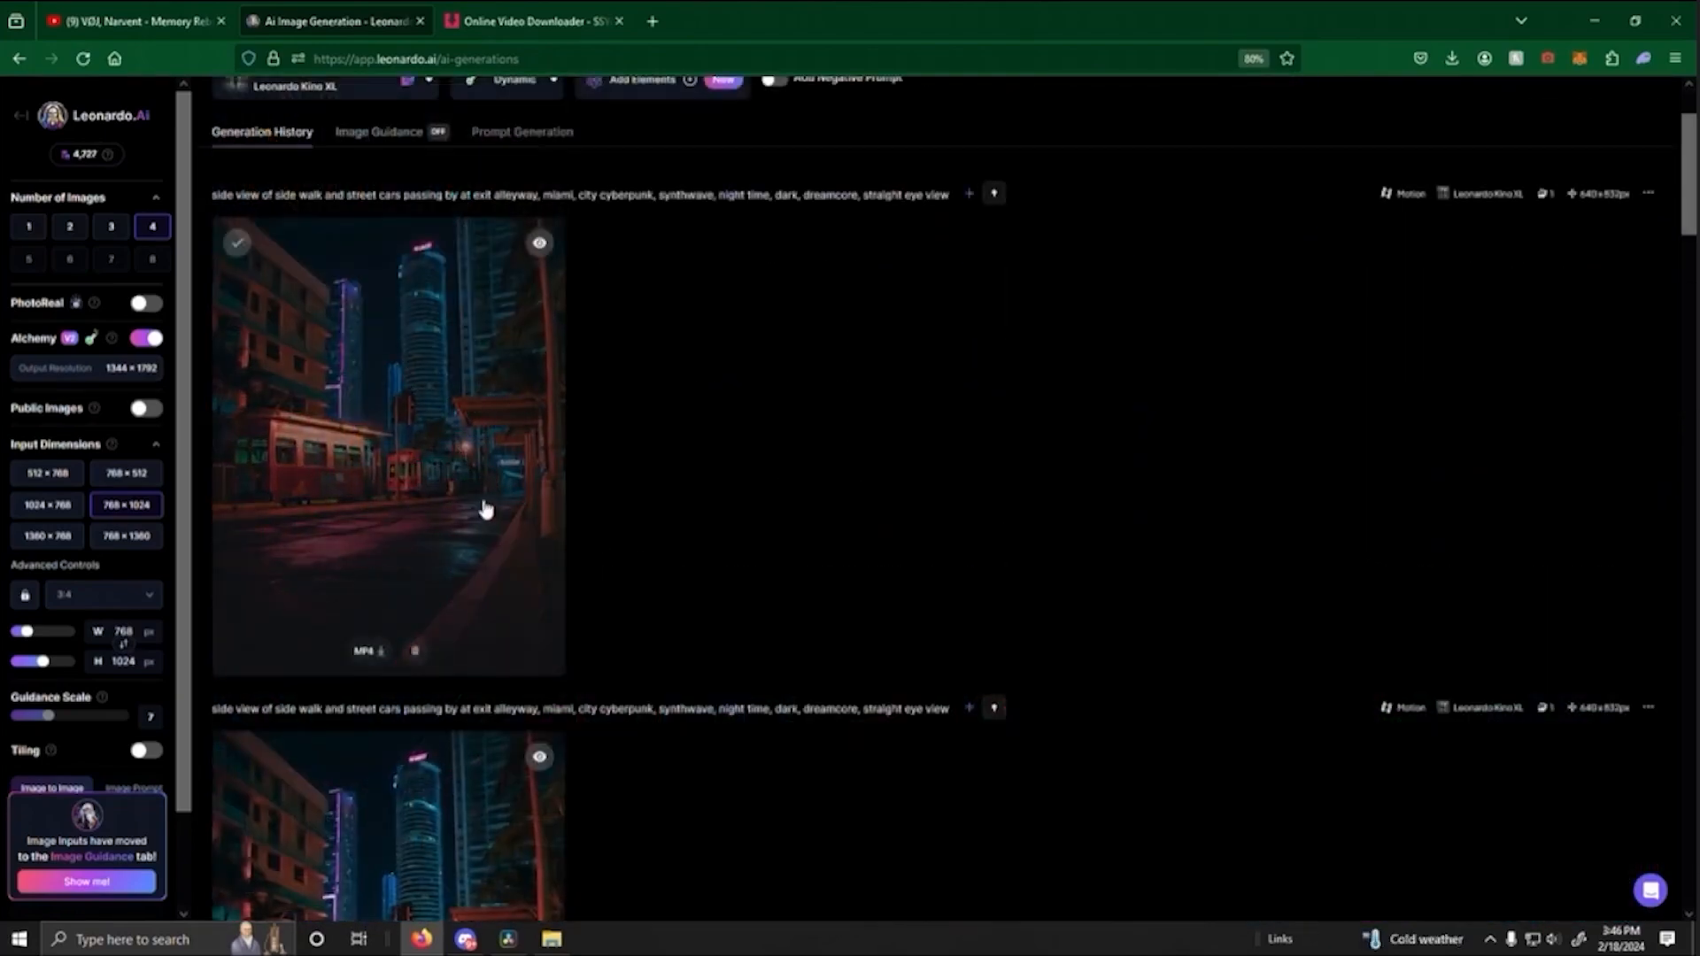
left_click(482, 505)
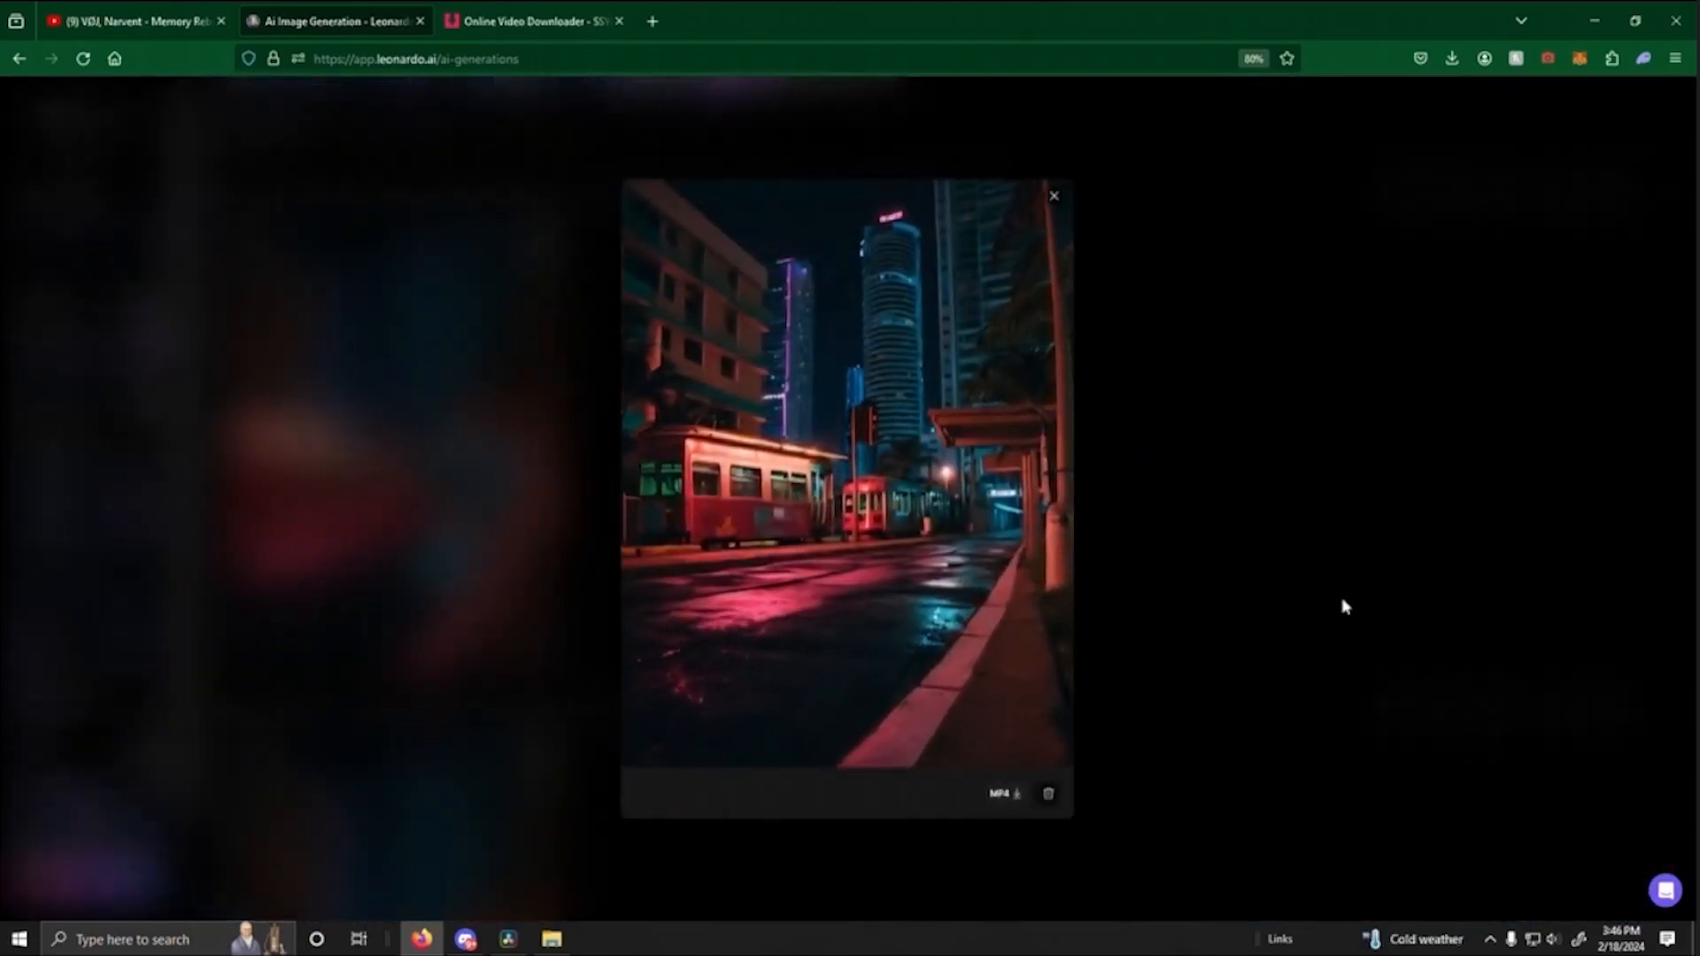
left_click(1263, 580)
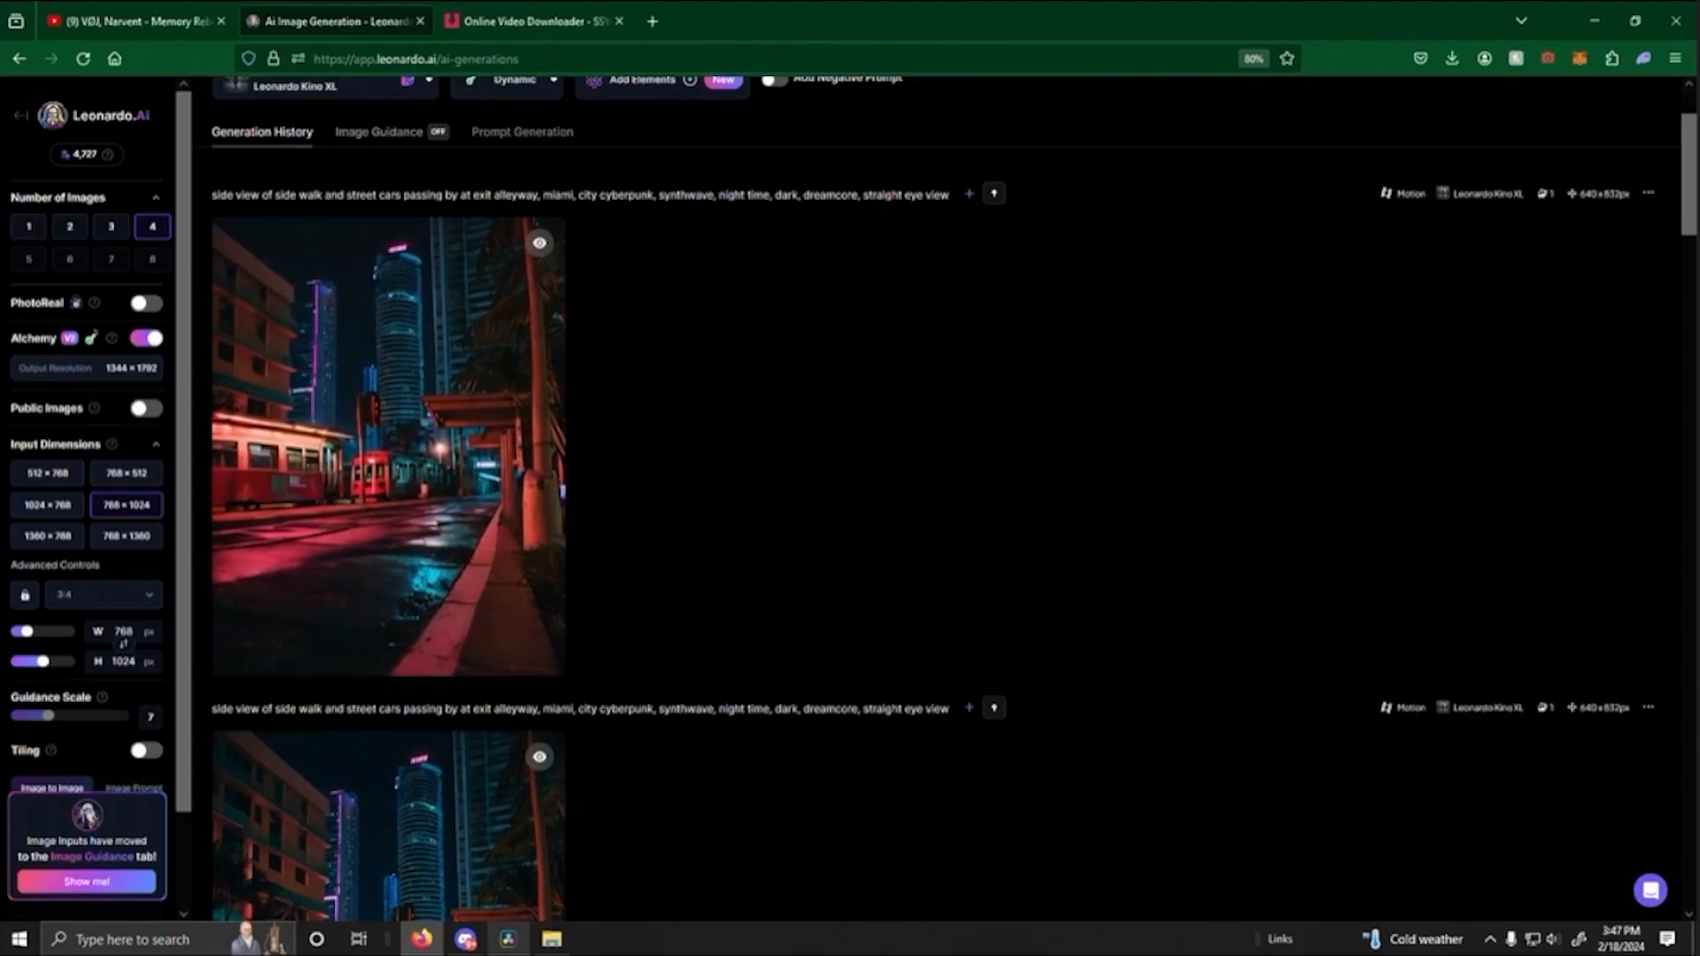
- Switch to DaVinci Resolve and import the downloaded red tram motion clip from File Explorer into the media pool
left_click(507, 938)
left_click(551, 939)
left_click_drag(1031, 333, 296, 376)
- Place the red tram clip on Video 1 directly after the fifth clip and replay the timeline from the fourth clip
left_click_drag(207, 419, 983, 708)
left_click(827, 598)
key("space")
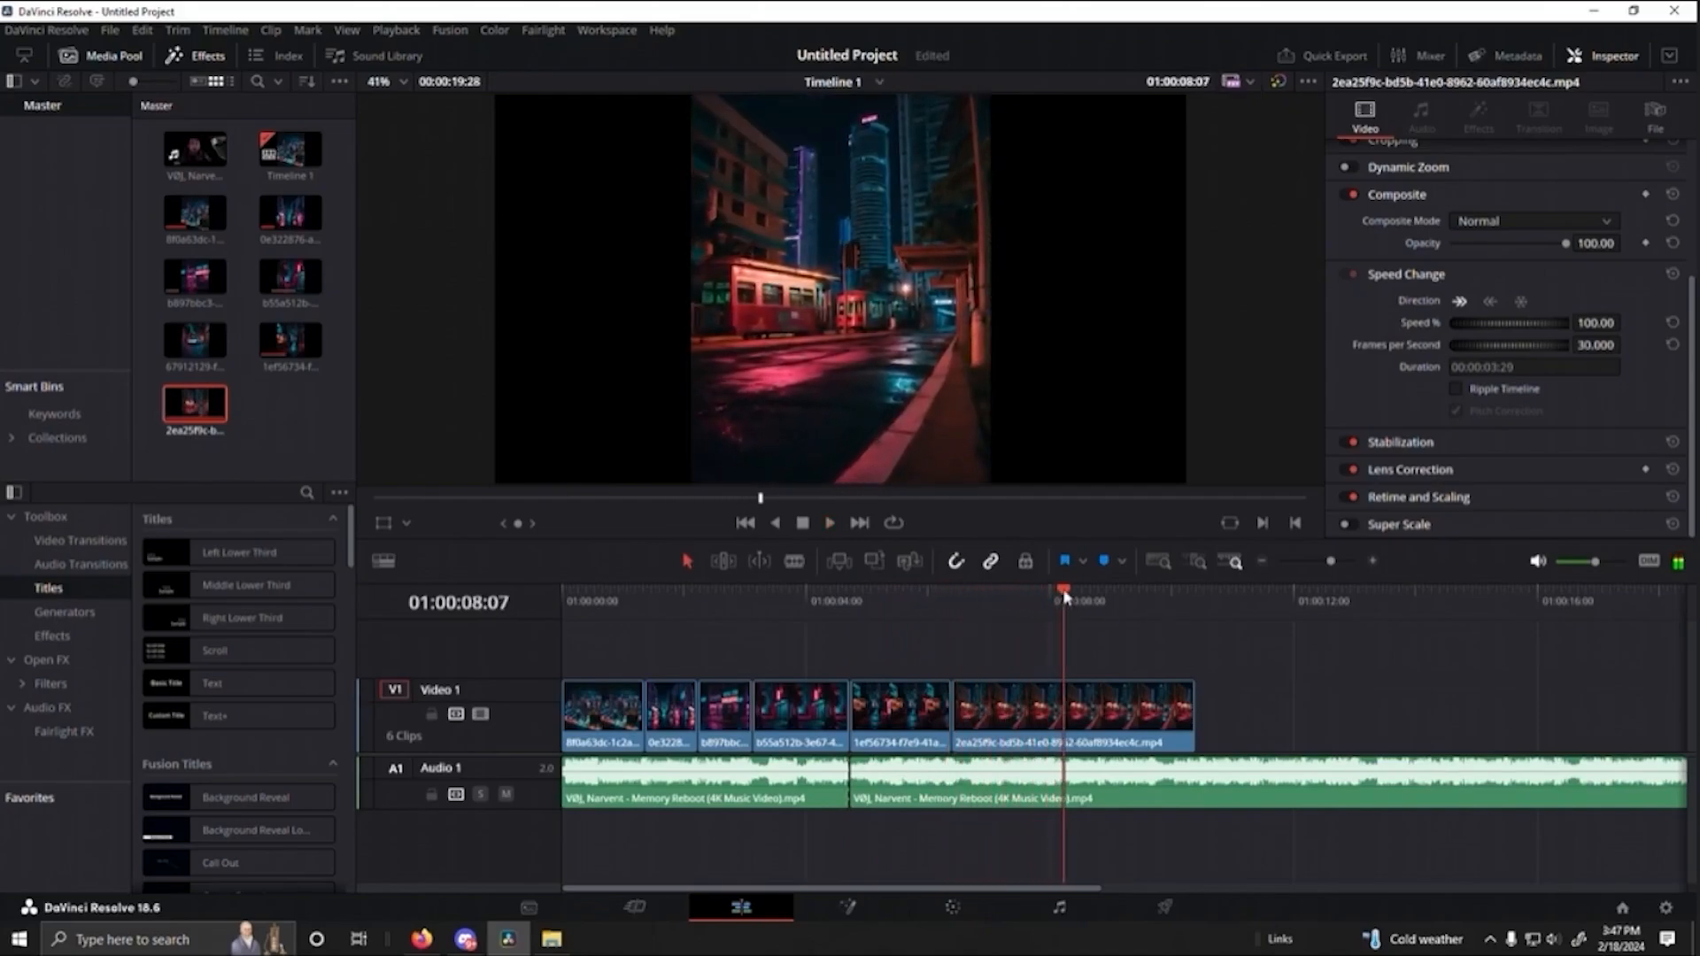
- Trim the end of the red tram clip back to about 01:00:08:02 and replay the cut from the fifth clip
left_click_drag(1064, 597, 1055, 596)
left_click_drag(1193, 714, 1056, 728)
left_click_drag(983, 604, 862, 609)
key("space")
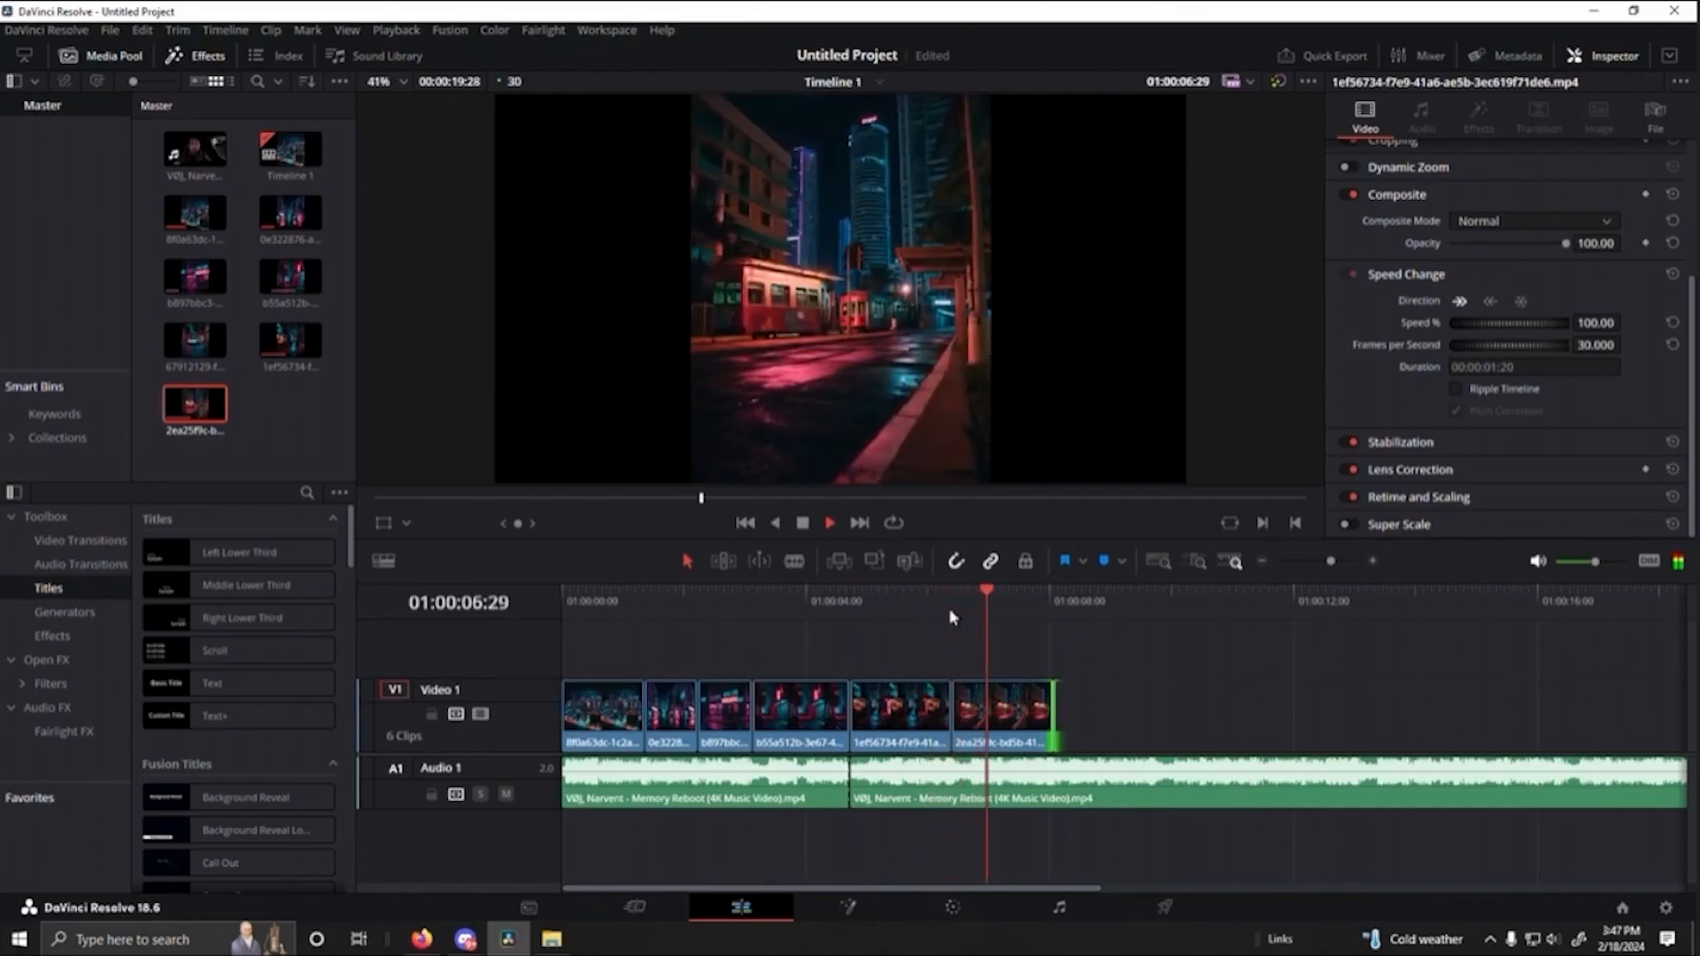
key("space")
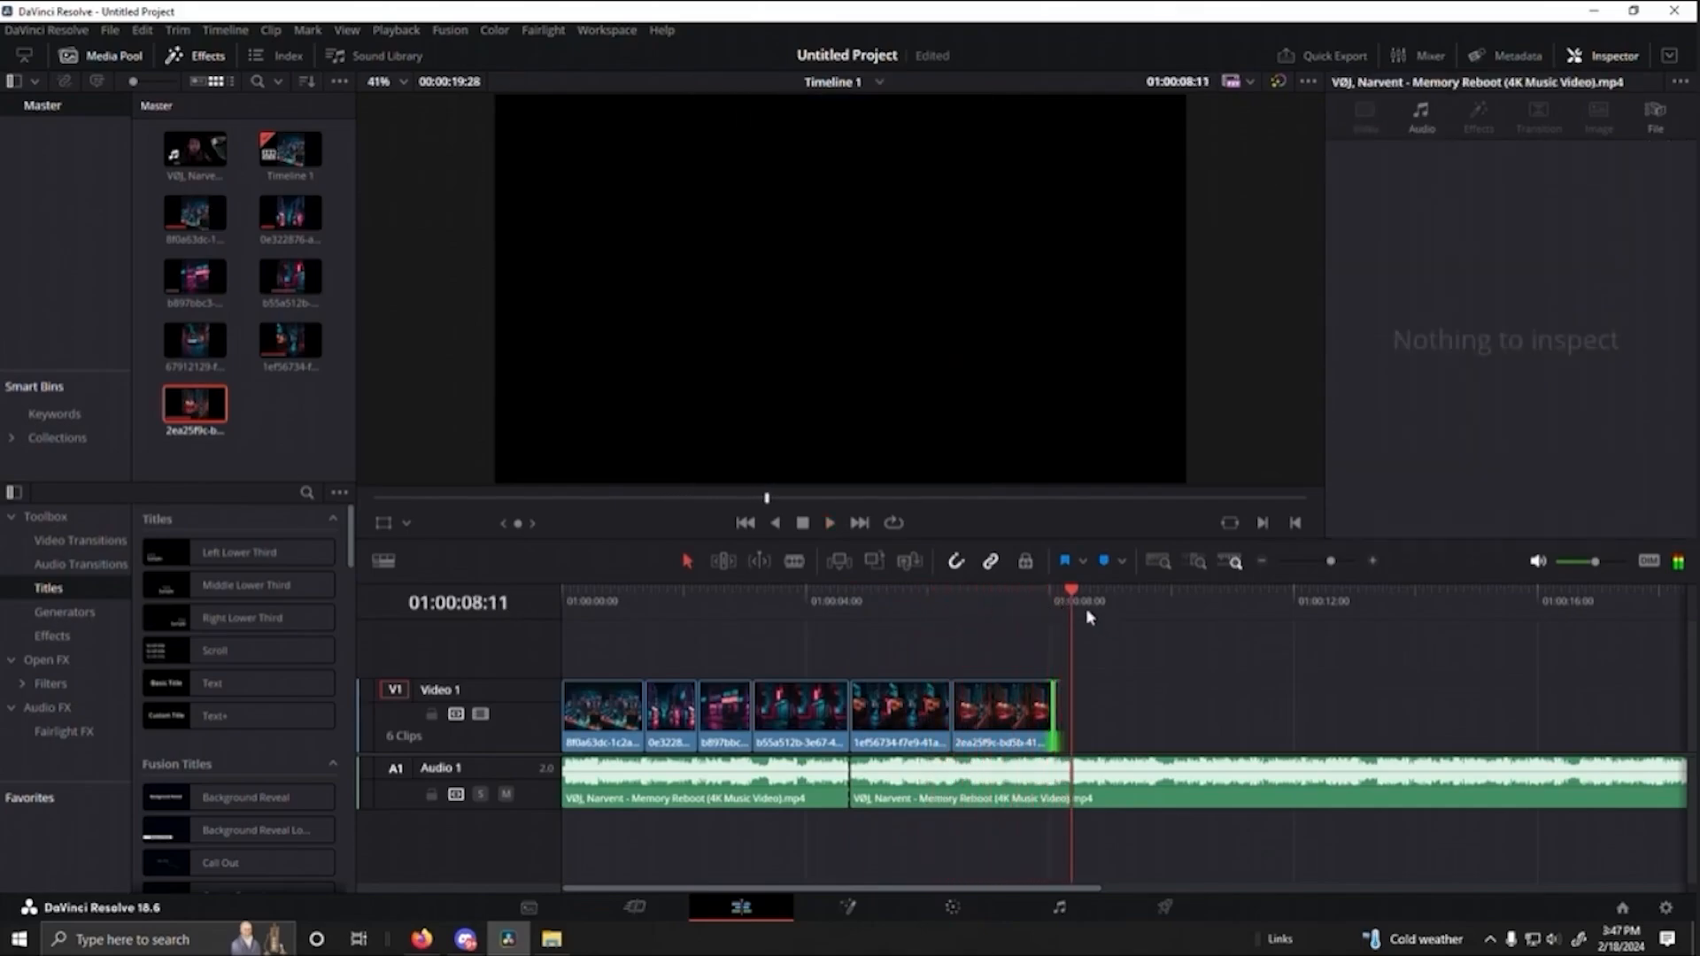
- Replay the last part of the trimmed red tram clip against the song and place the playhead at the clip's end
left_click_drag(1071, 598, 1032, 594)
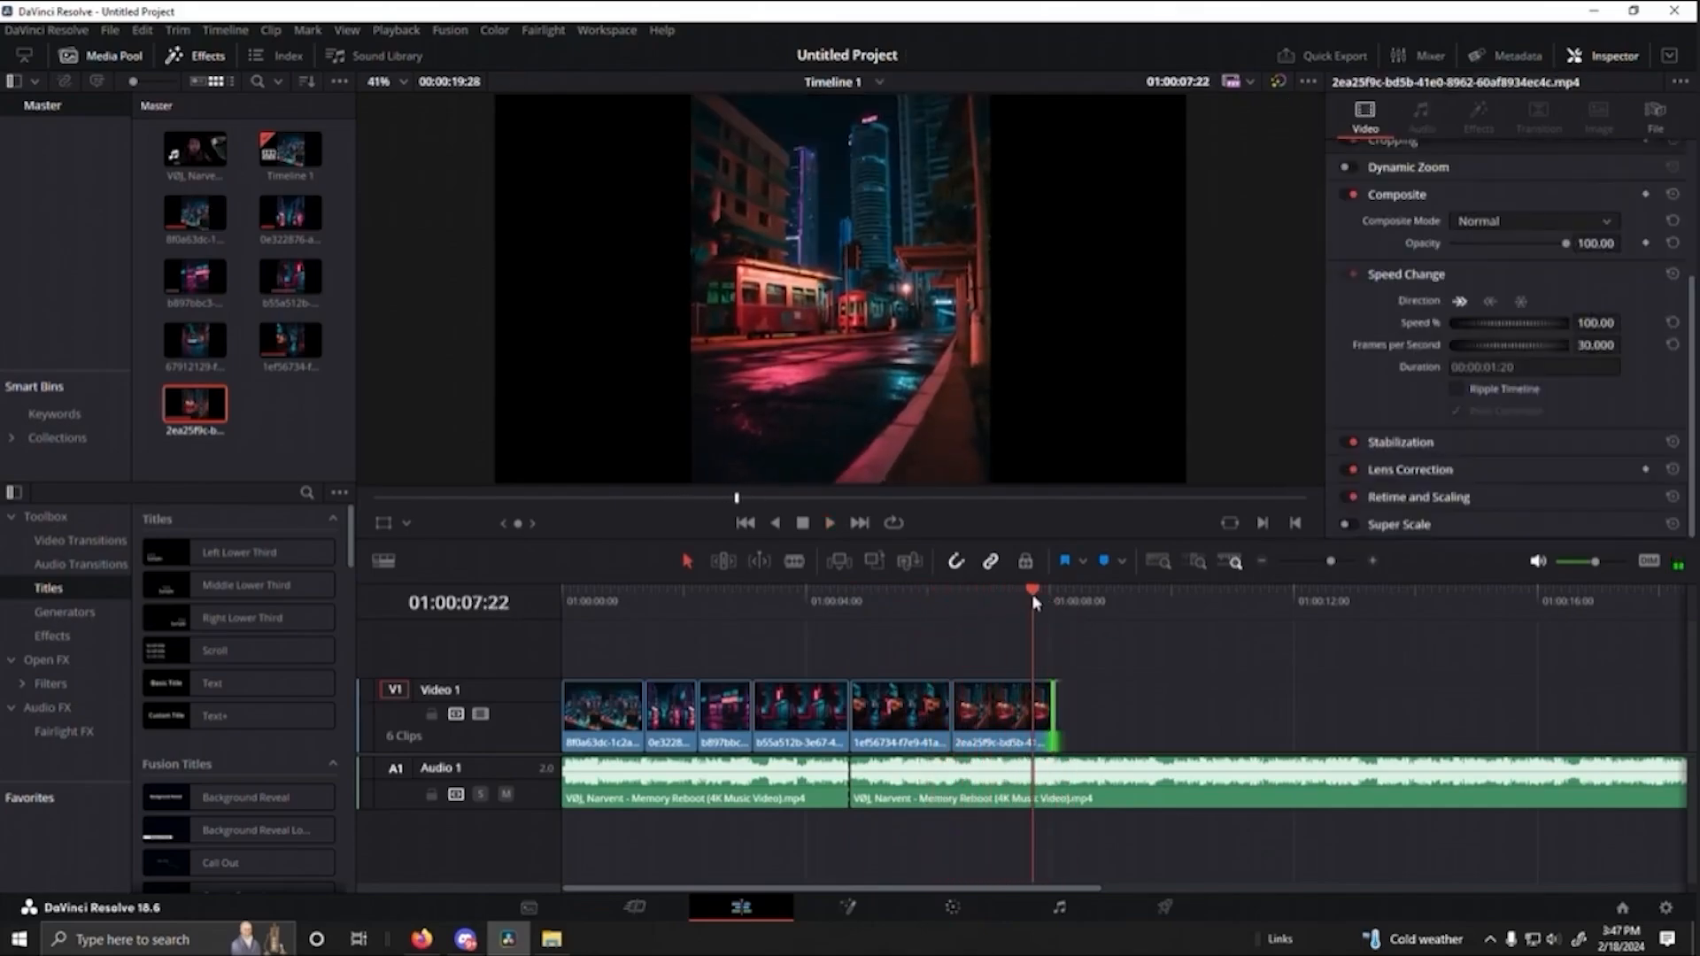
key("space")
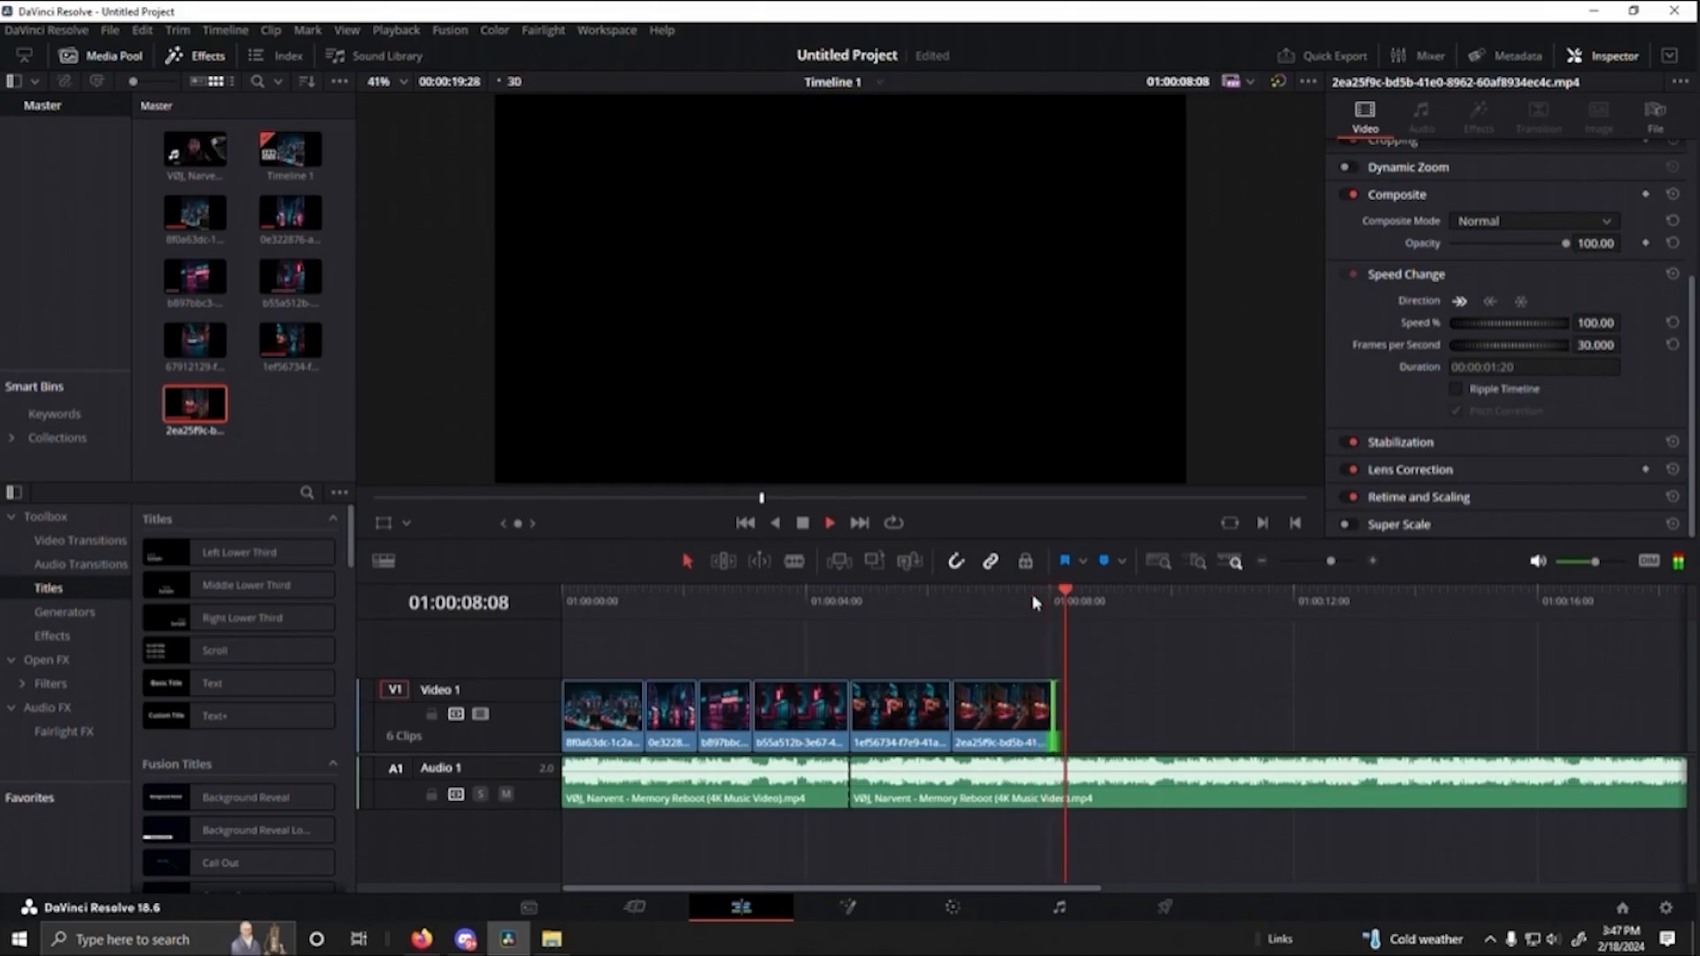
key("space")
left_click_drag(1097, 598, 1006, 602)
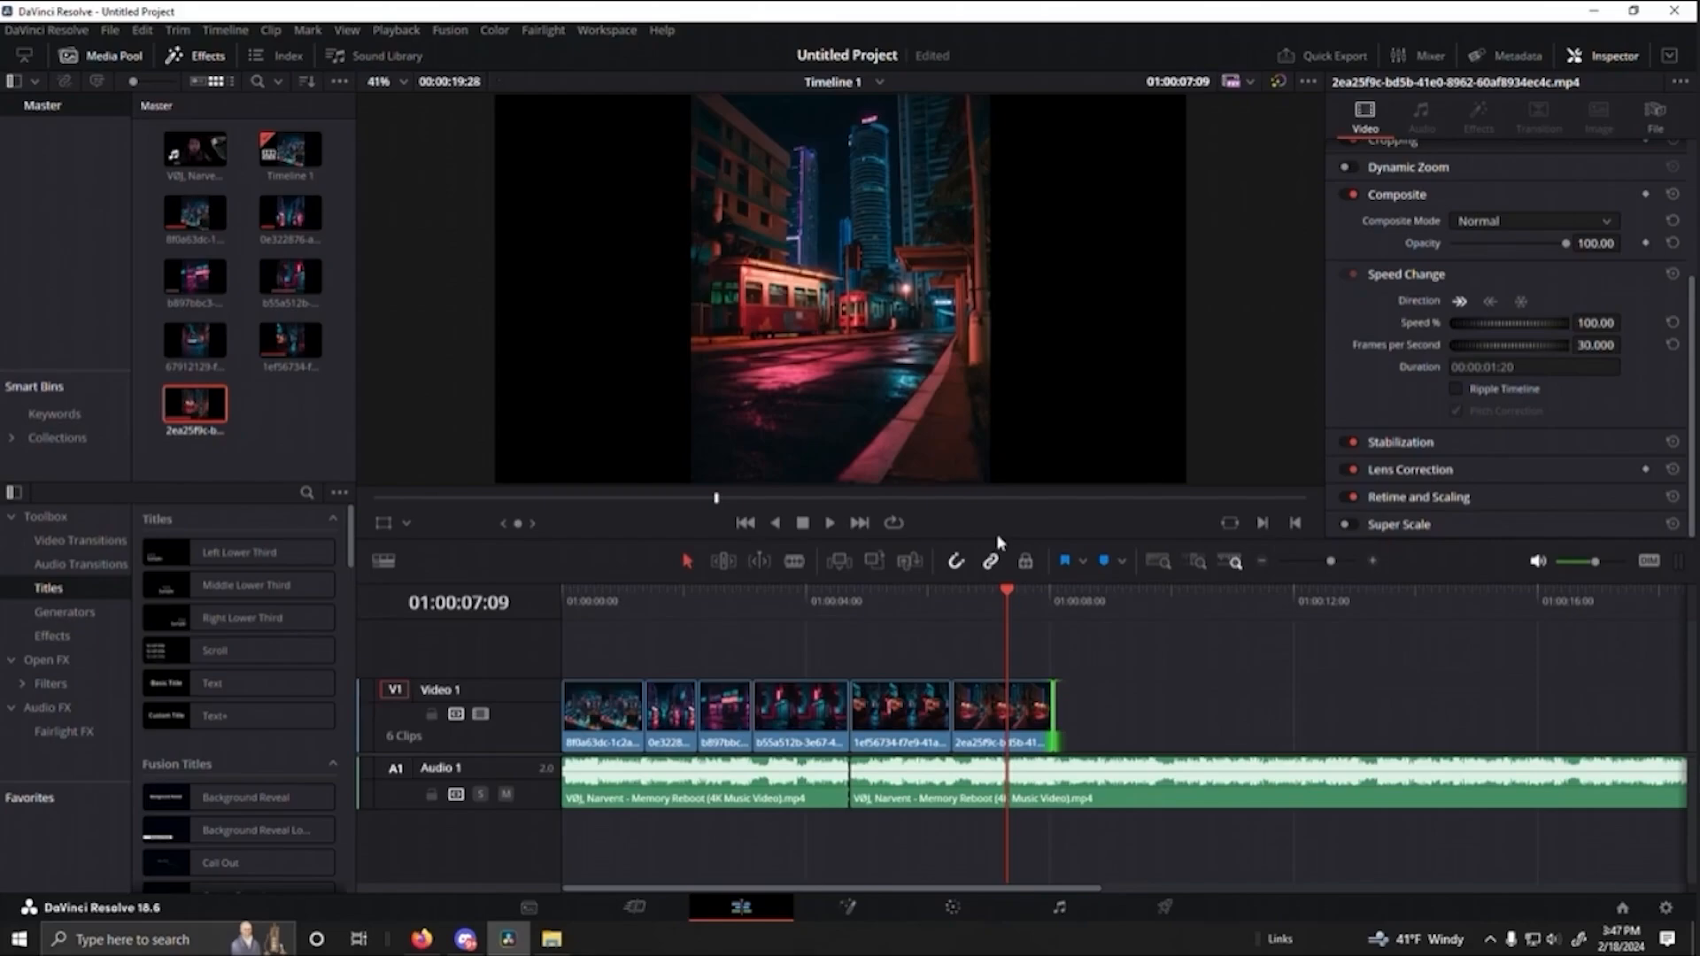
left_click_drag(1006, 602, 1068, 644)
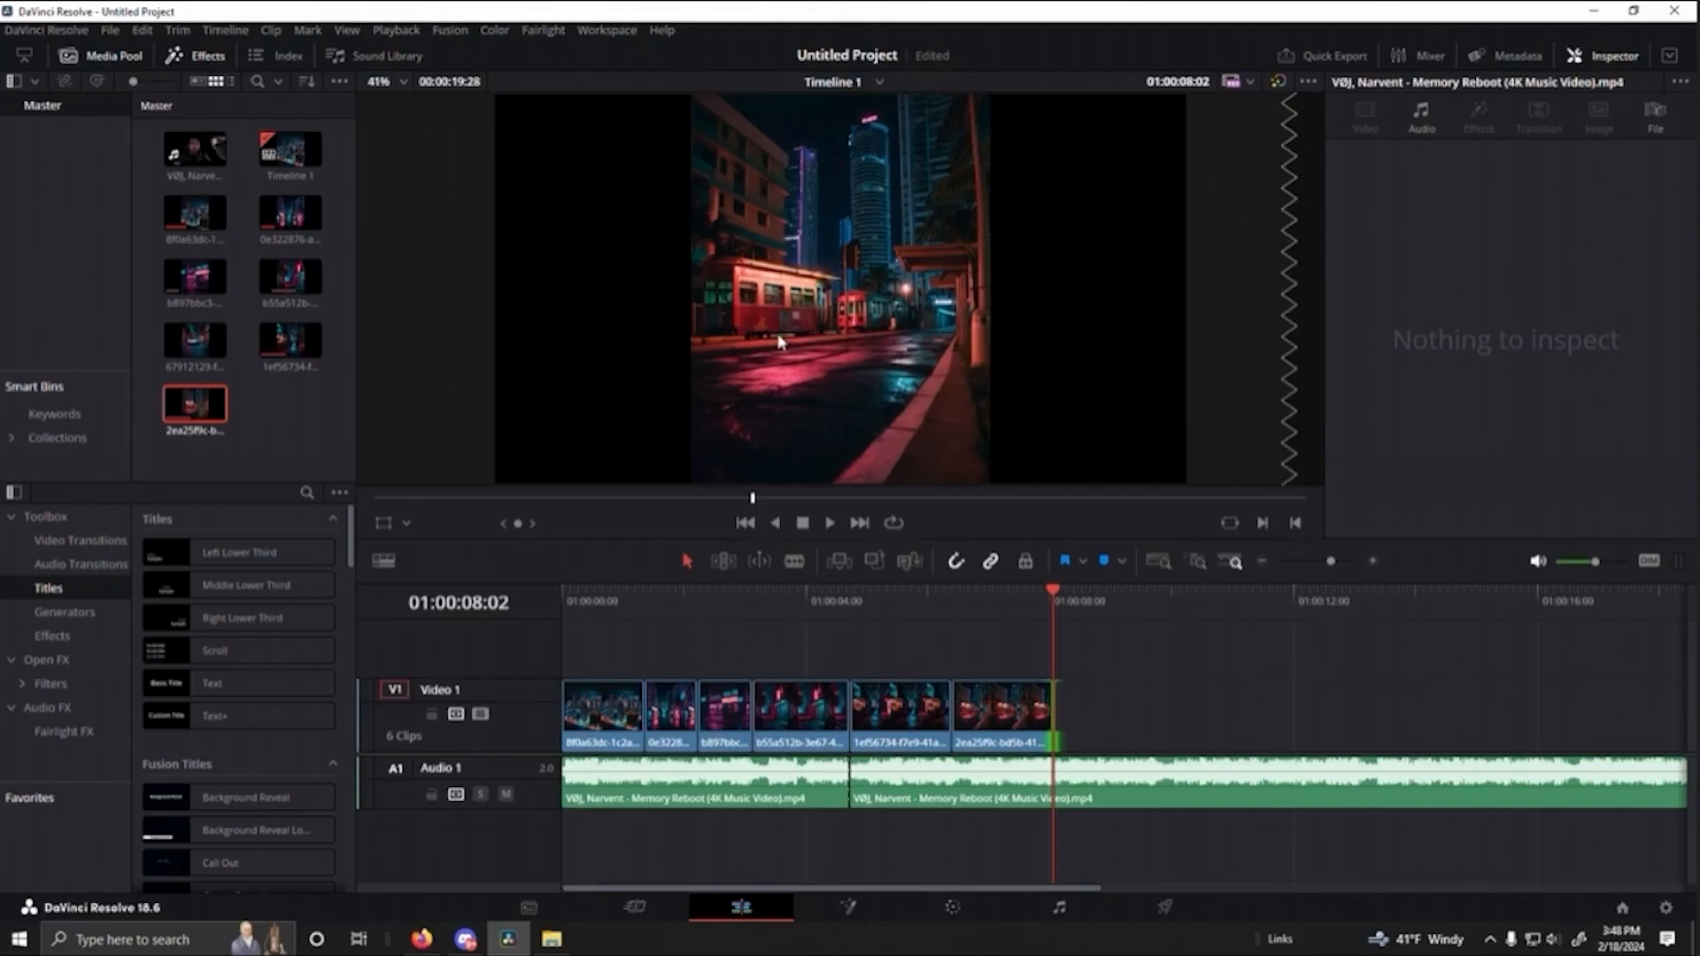
mouse_move(1055, 591)
left_mouse_down()
mouse_move(919, 593)
mouse_move(1057, 606)
left_mouse_up()
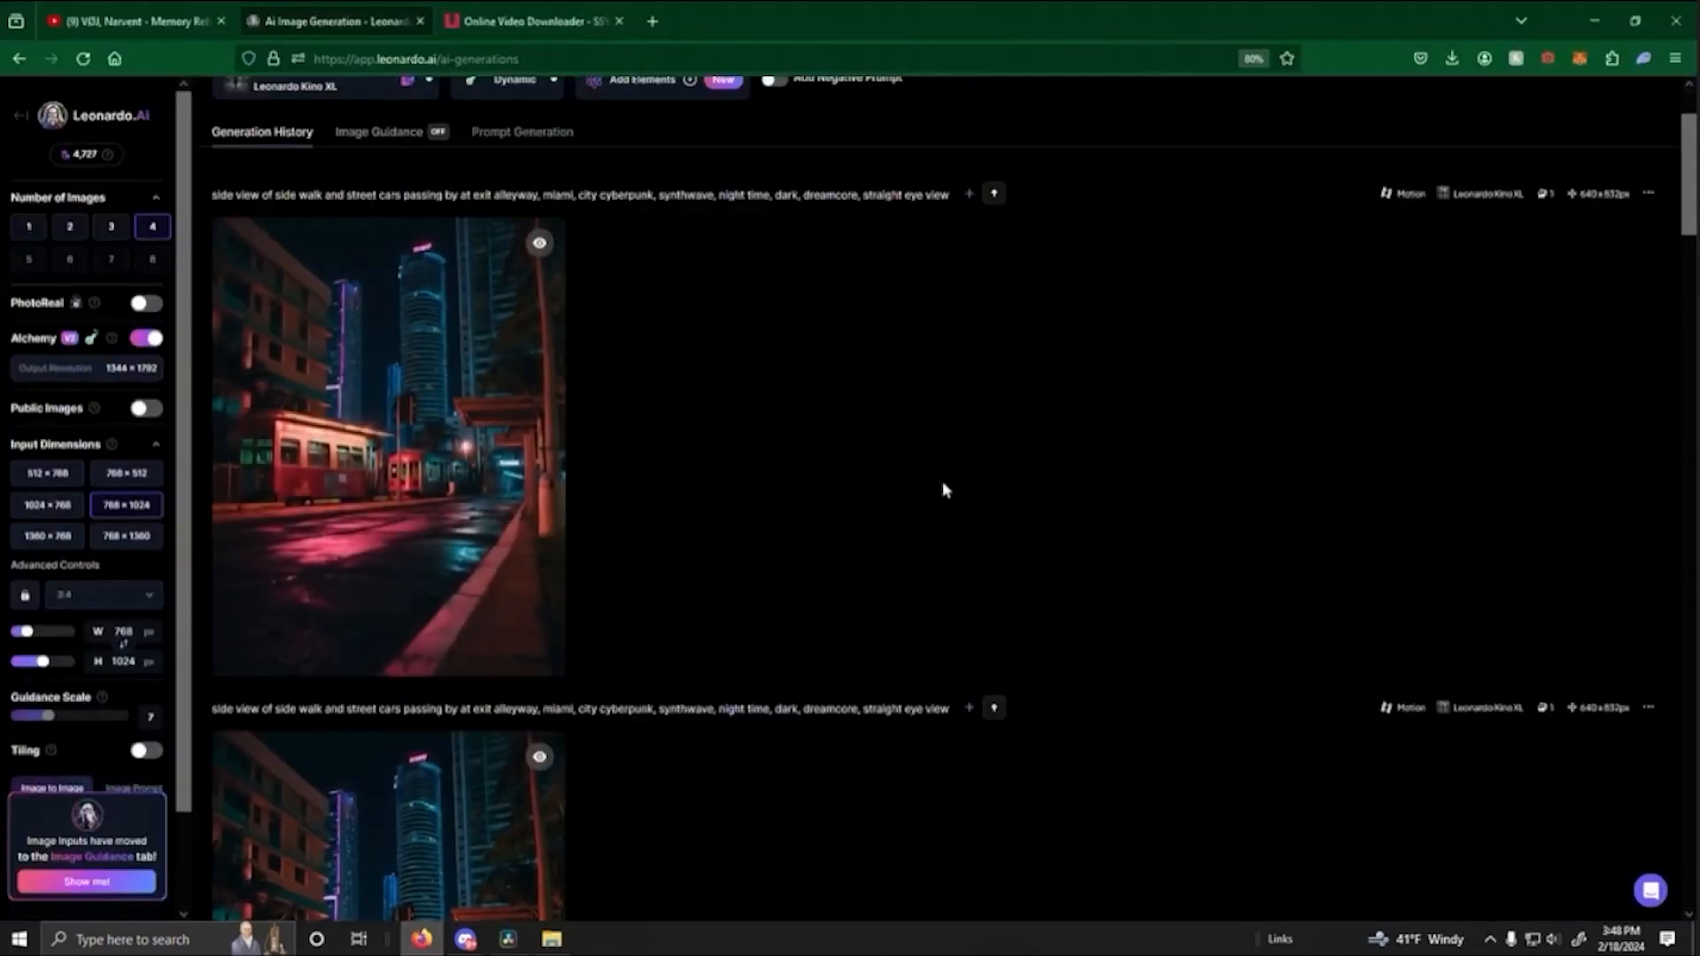
- Switch to Leonardo.Ai and replace the prompt's opening sidewalk and alleyway description with "Inside of a Street Car"
scroll(944, 484, "up", 3)
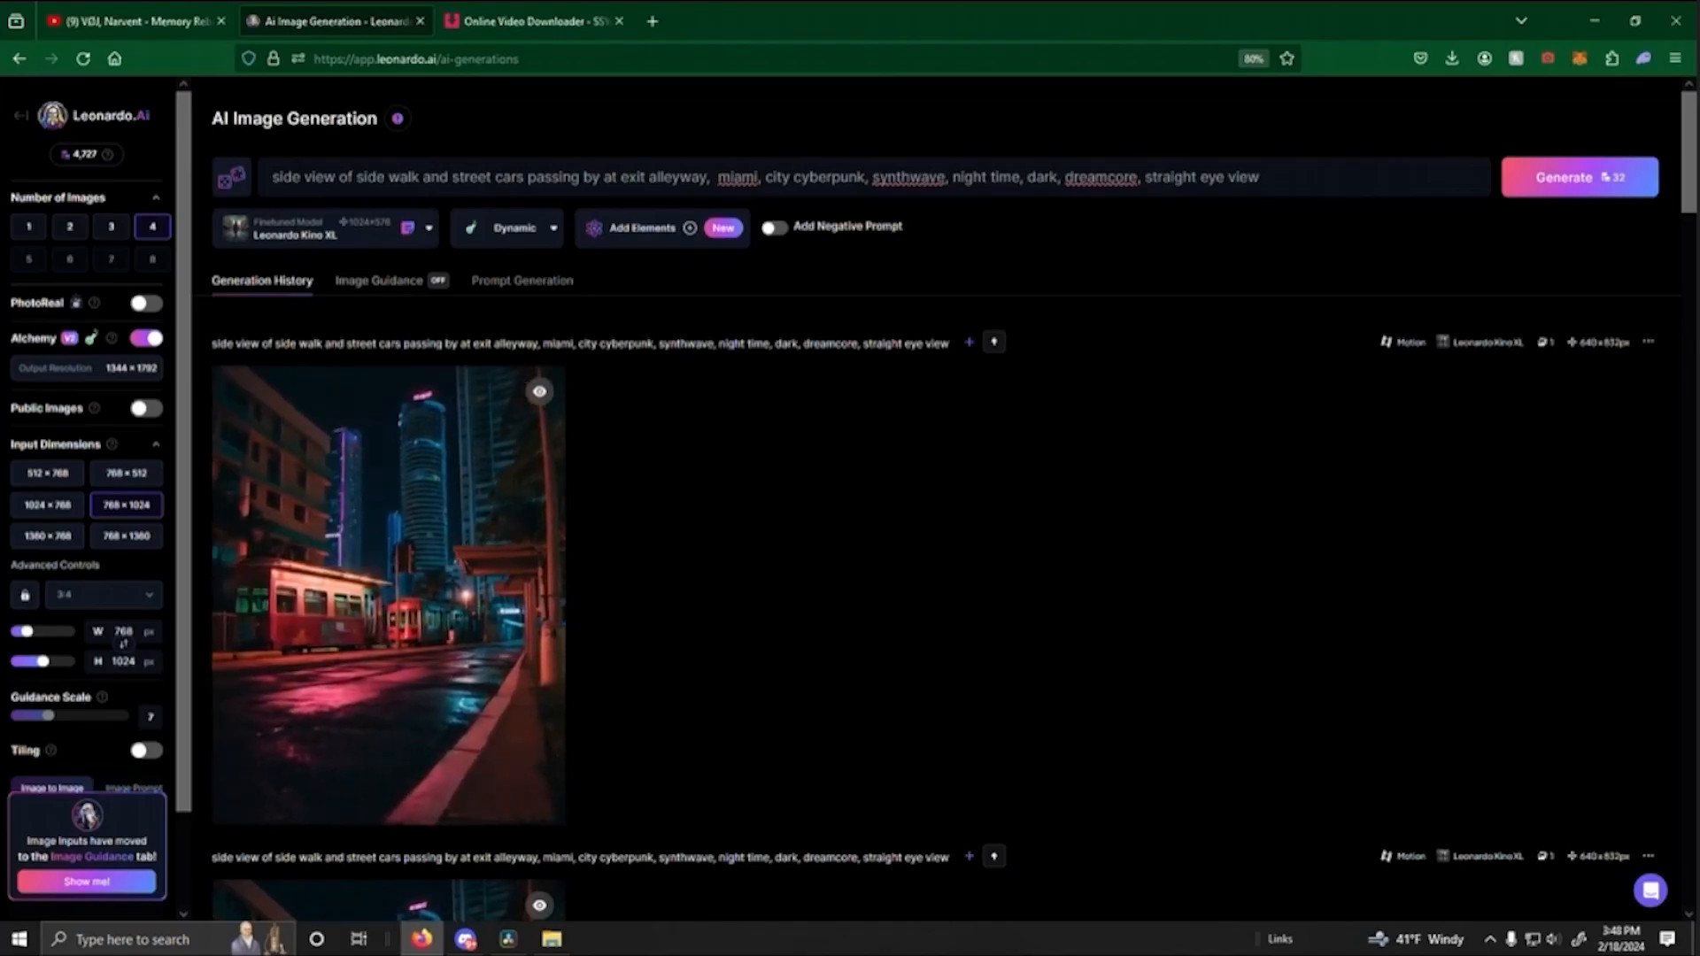
left_click(624, 177)
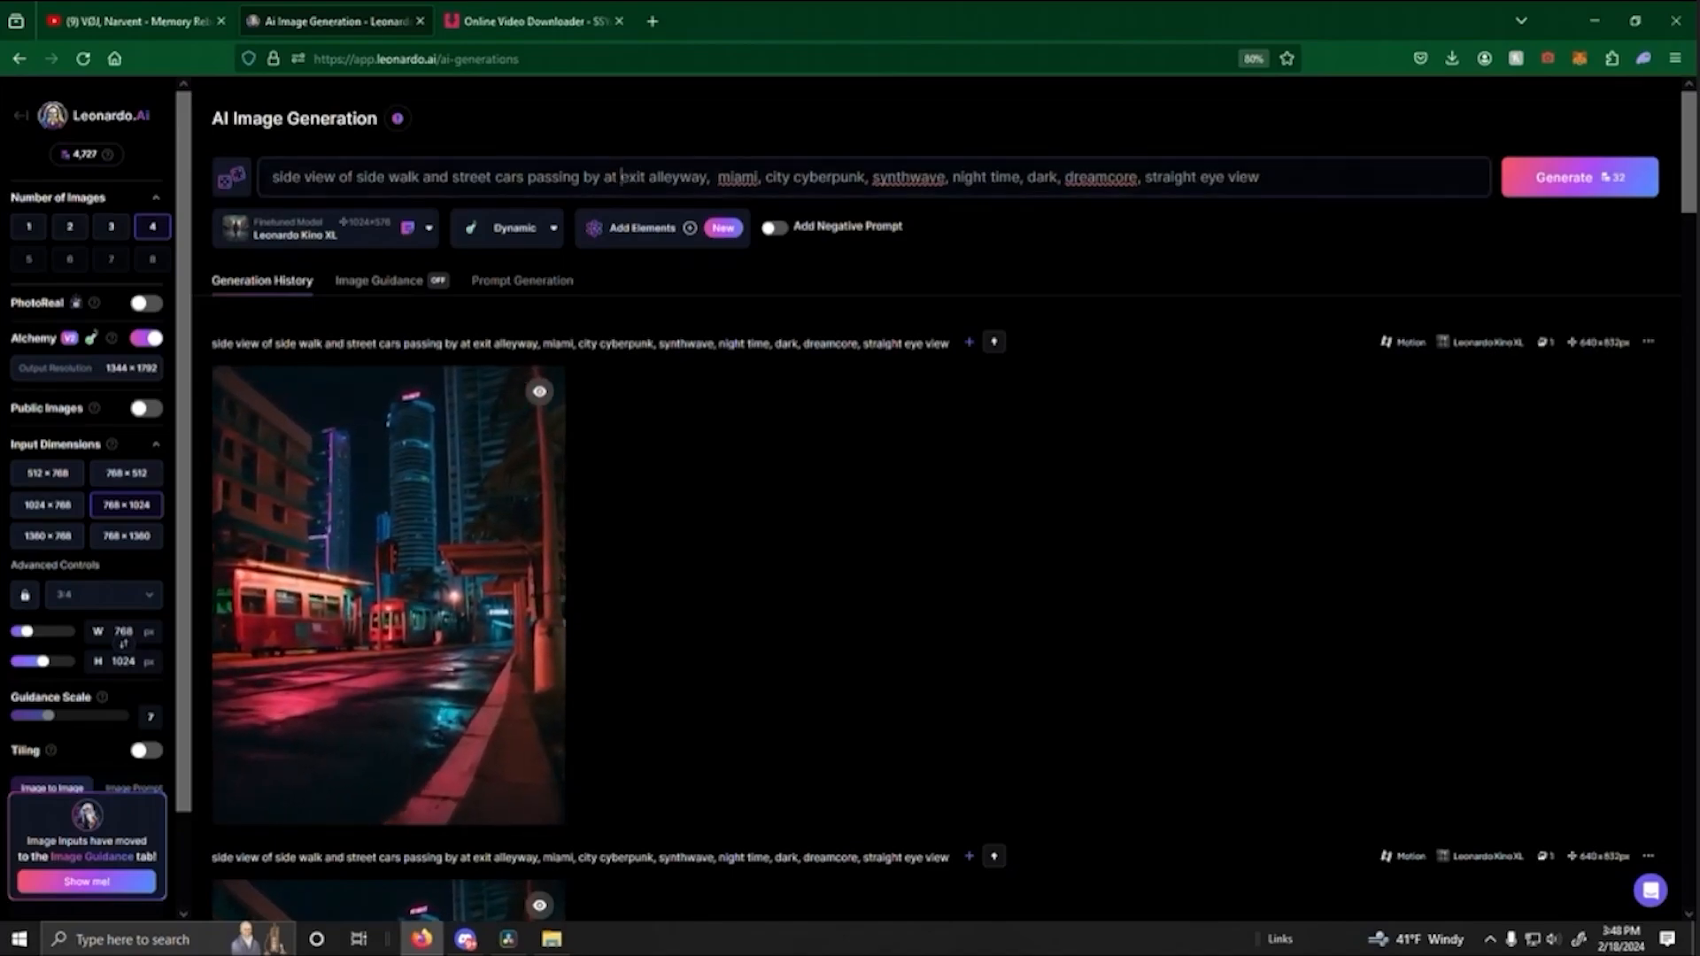
key("shift+Home")
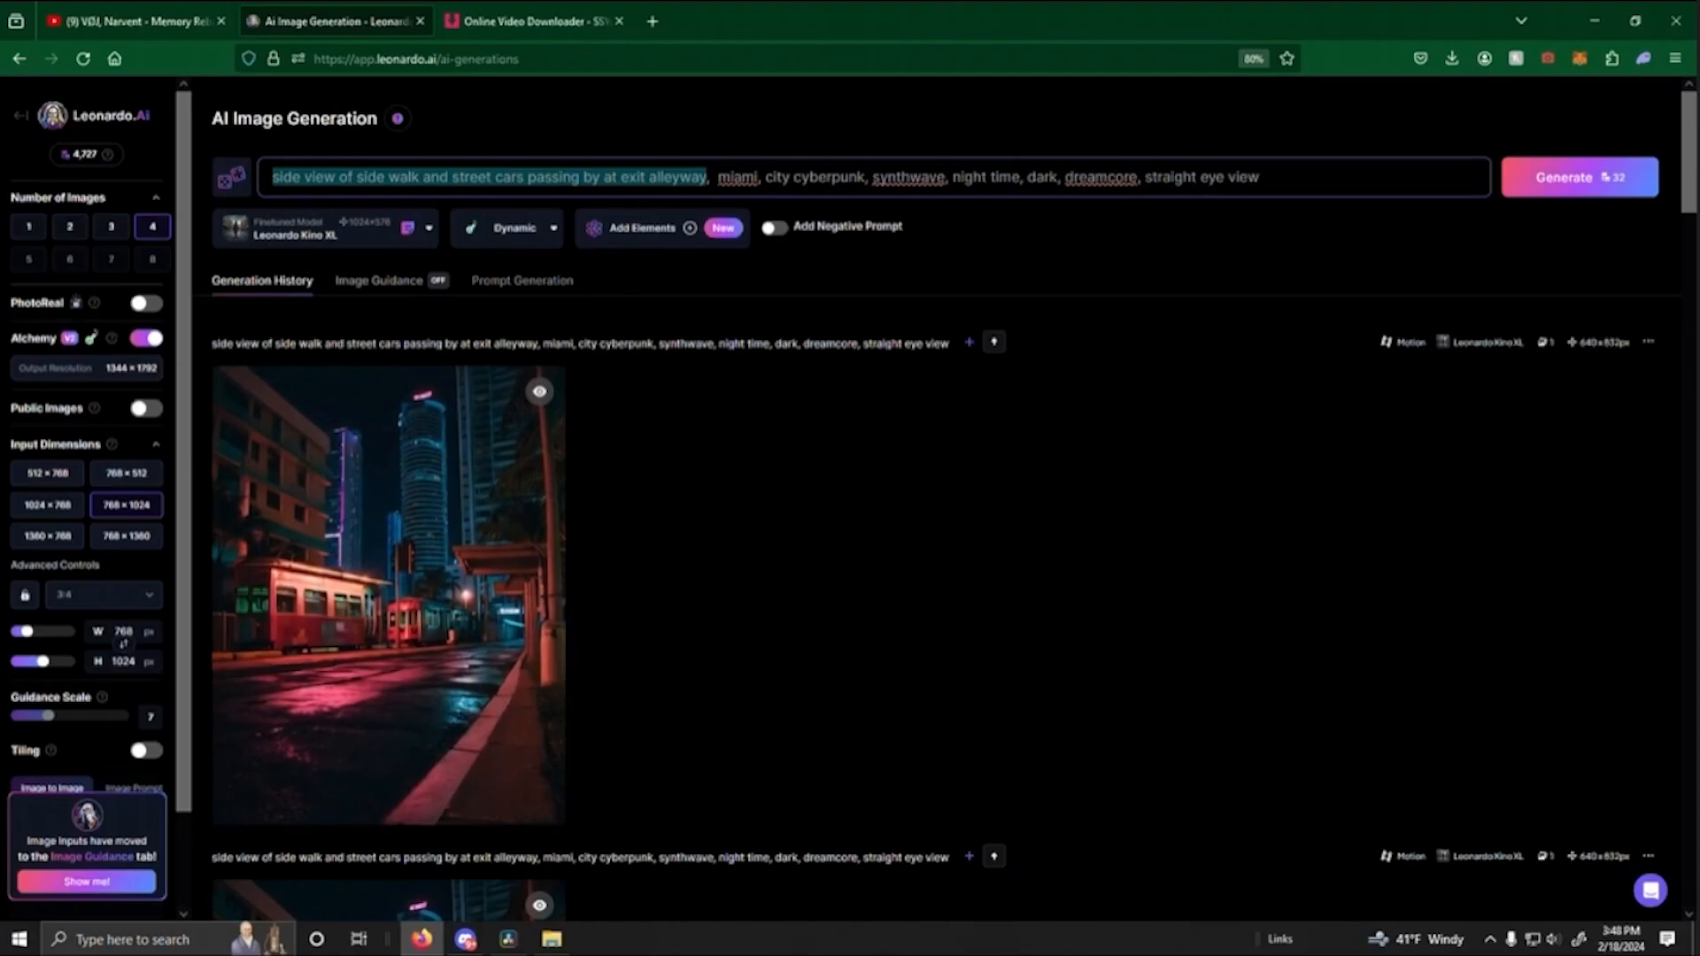
key("BackSpace")
type("Street C")
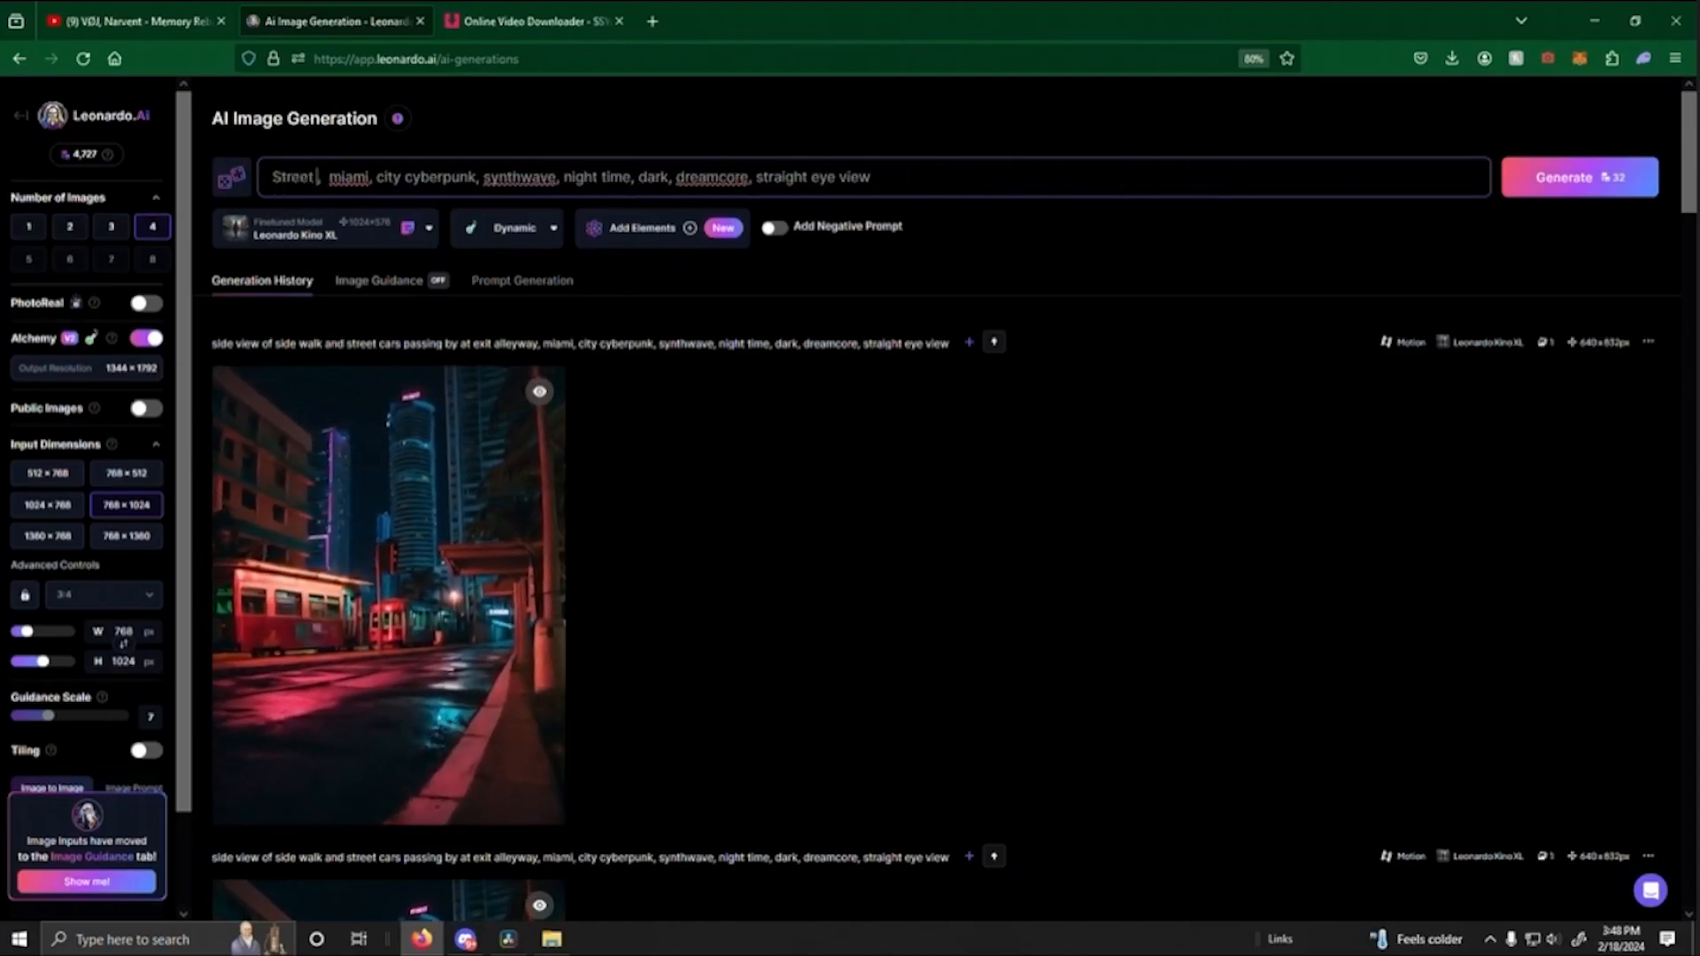
type("ar")
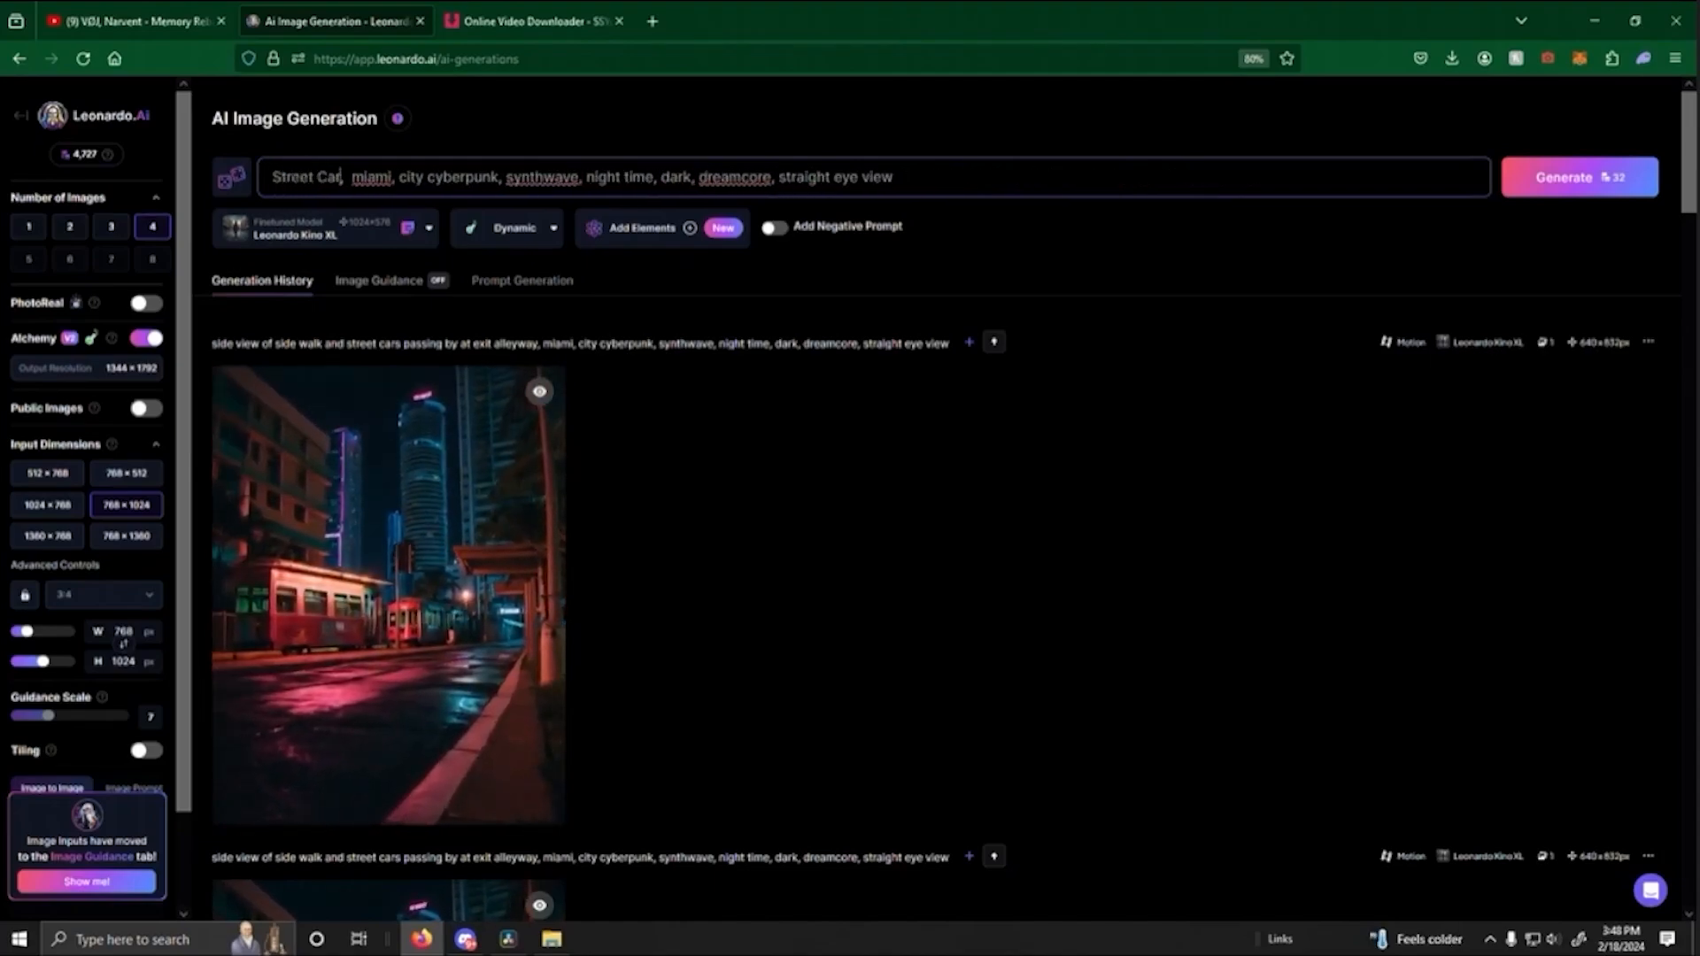
key("Home")
type(",Inside of ")
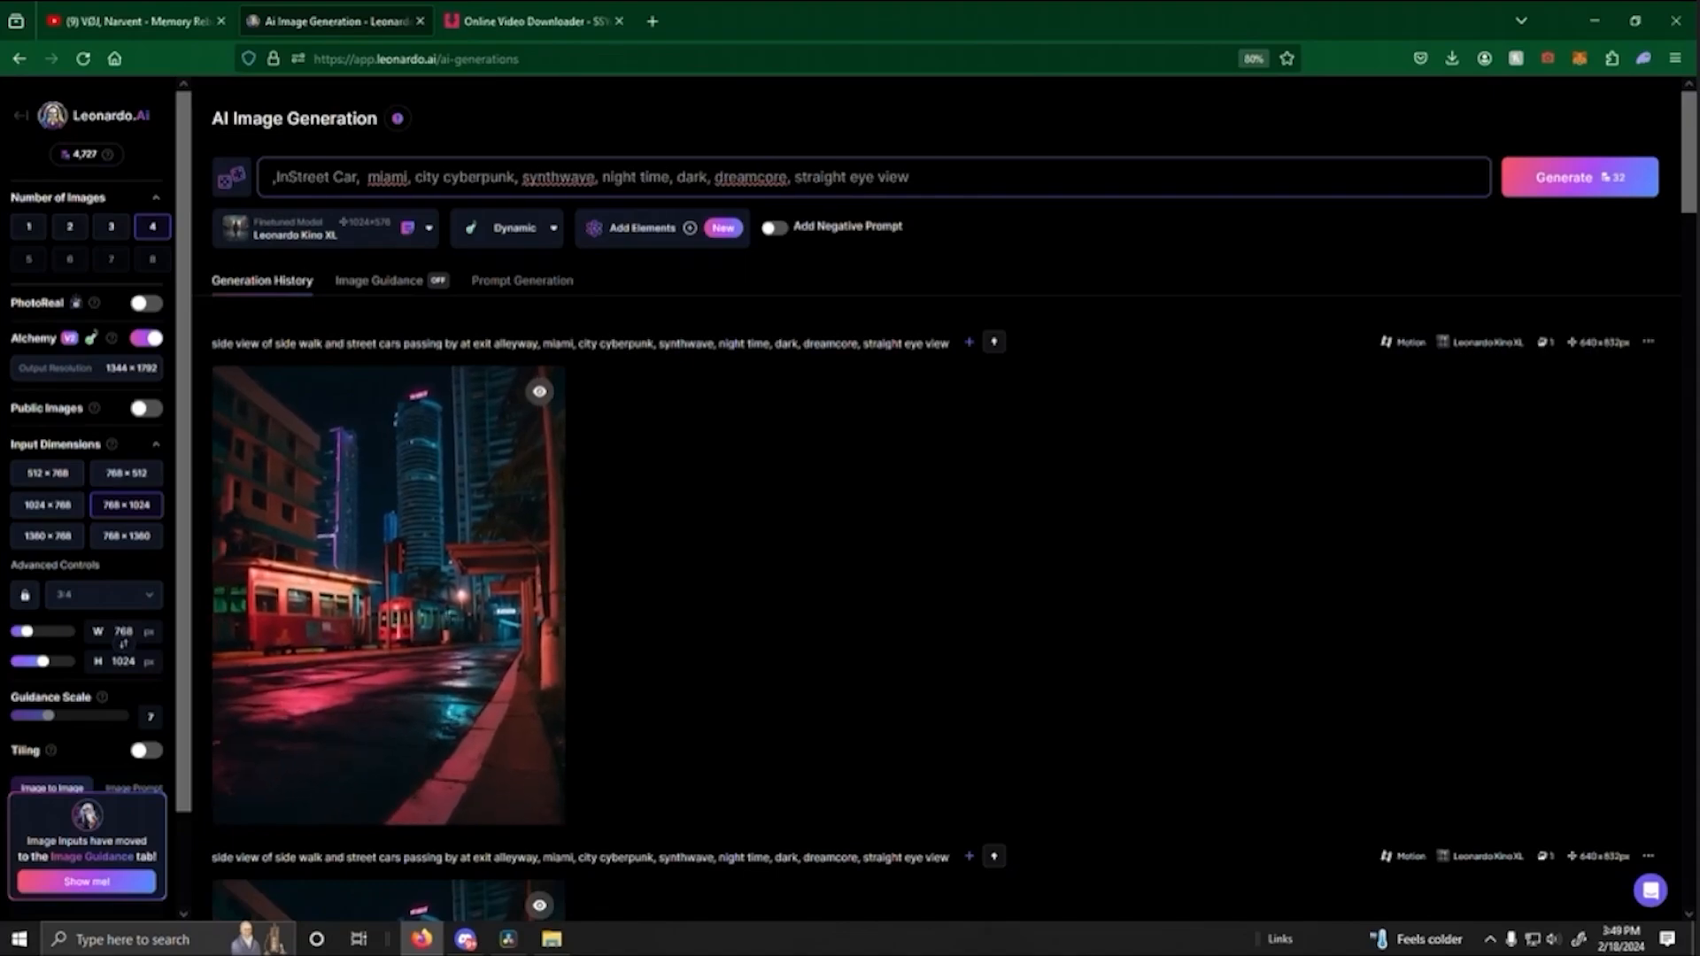
type("a")
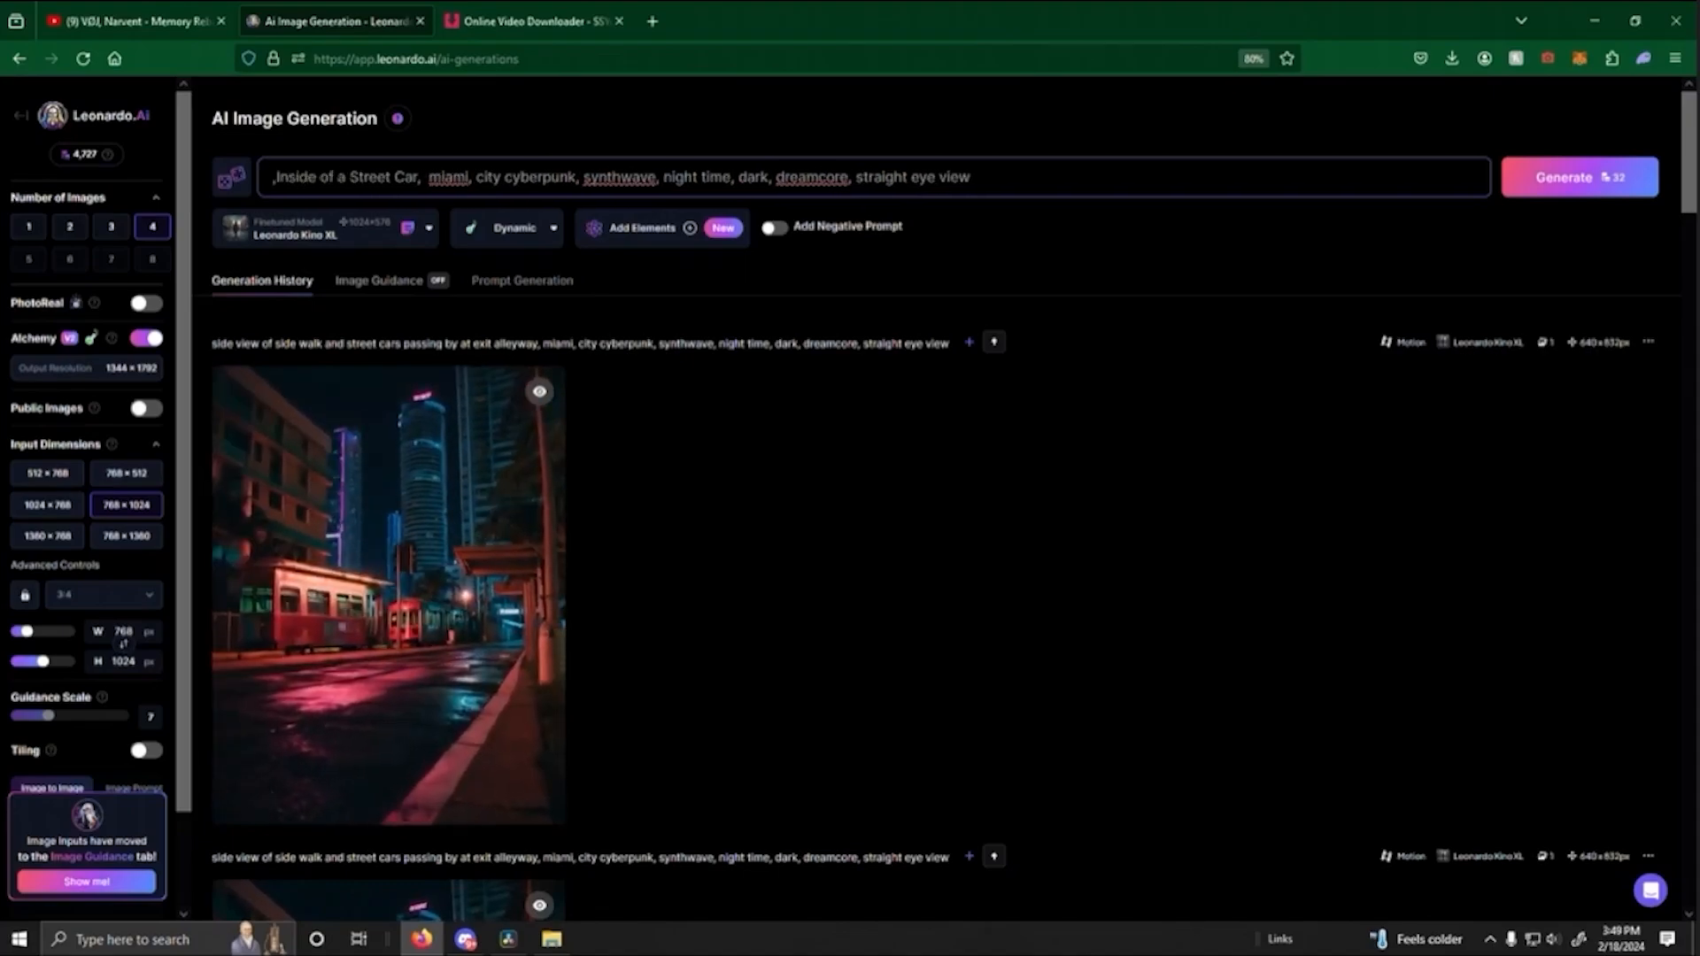
- Put "trolley," at the start of the prompt without a leading comma and generate four images
key("BackSpace")
type(", trol")
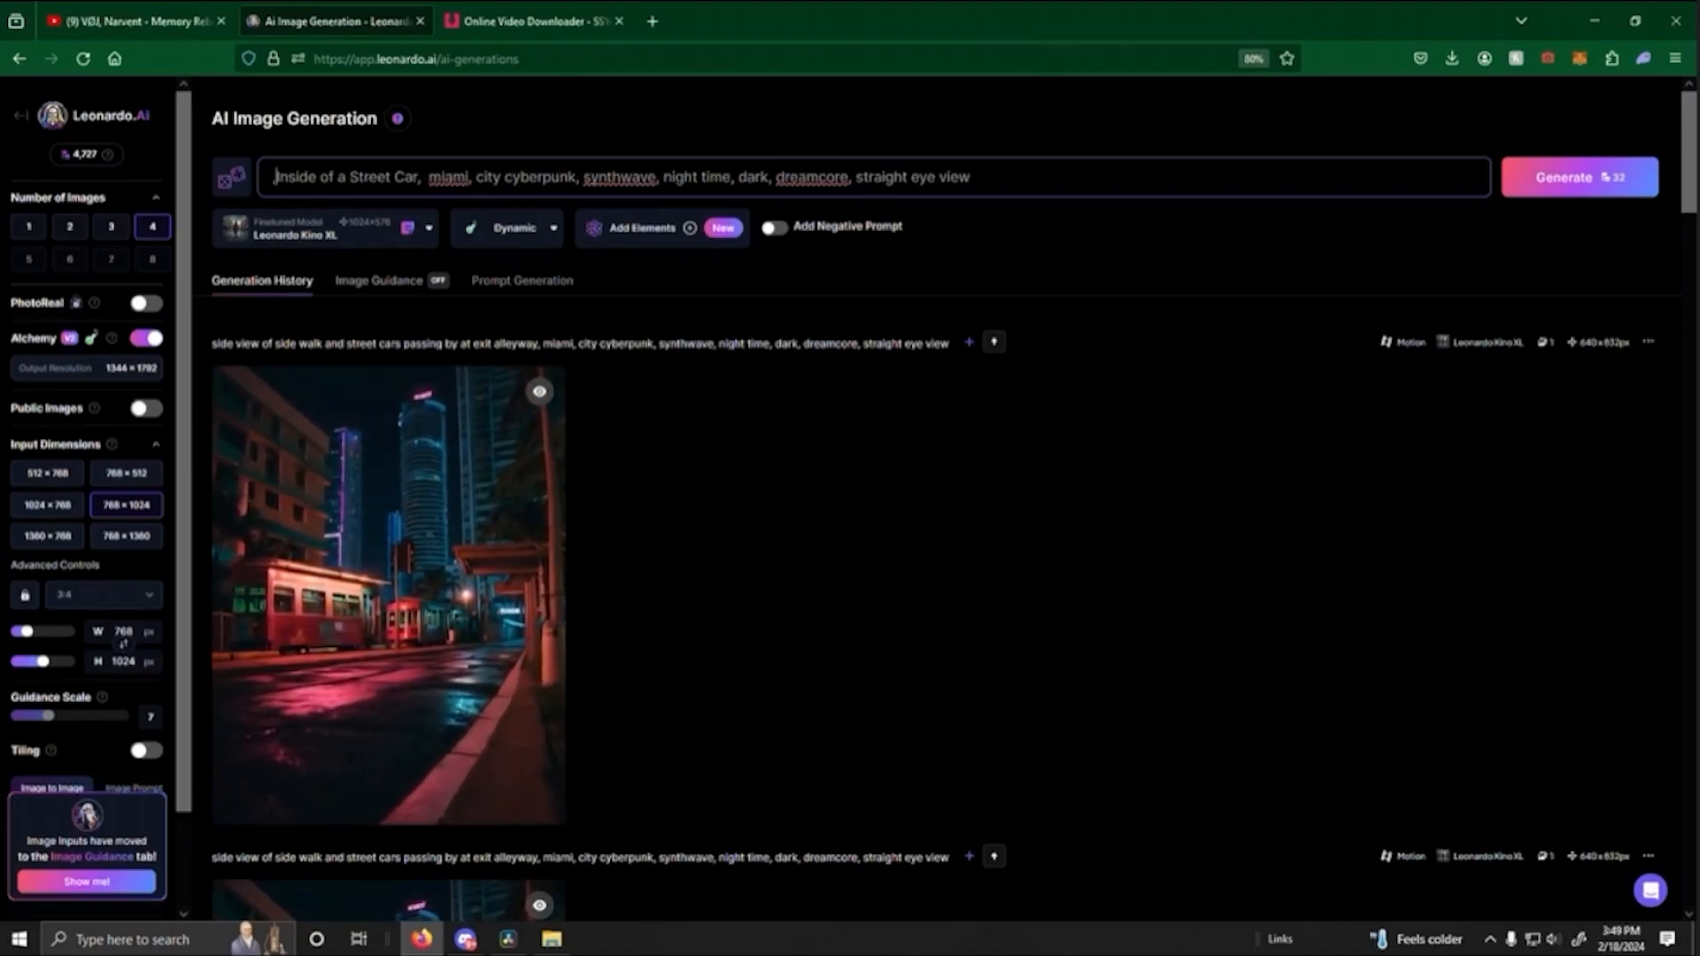
type("ley,")
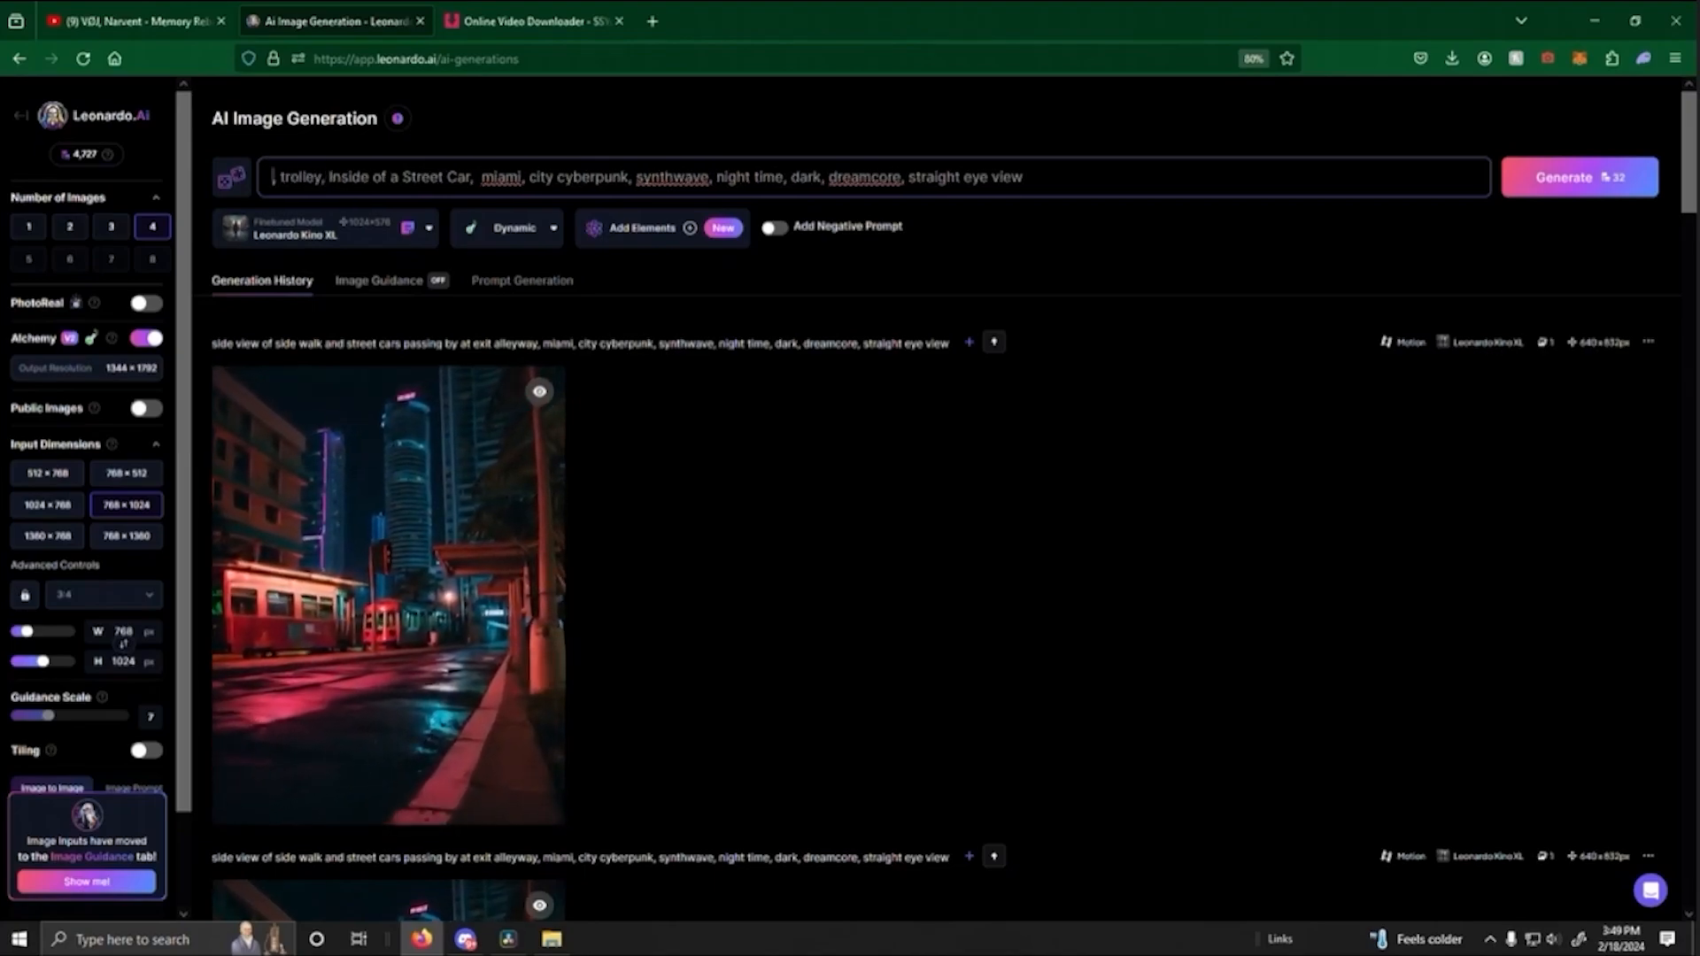
key("BackSpace")
key("BackSpace")
left_click(1591, 181)
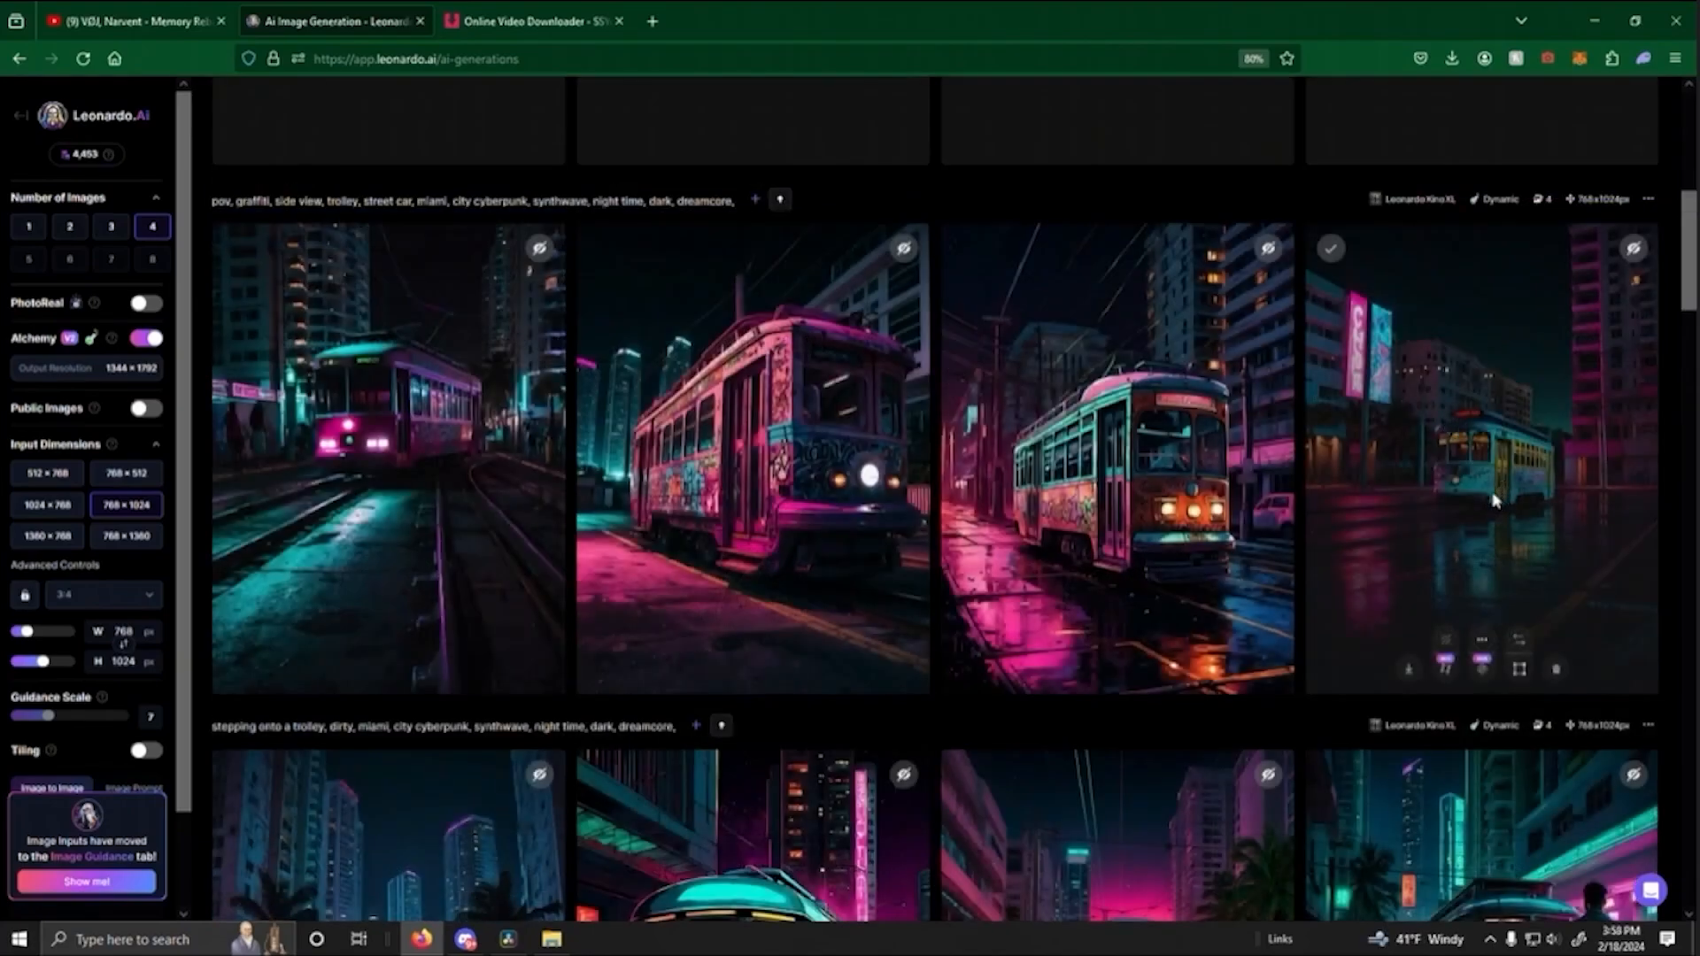
- Preview the turquoise trolley image, then generate a public motion video from the pink-lit trolley on the rails at strength 3
left_click(1494, 501)
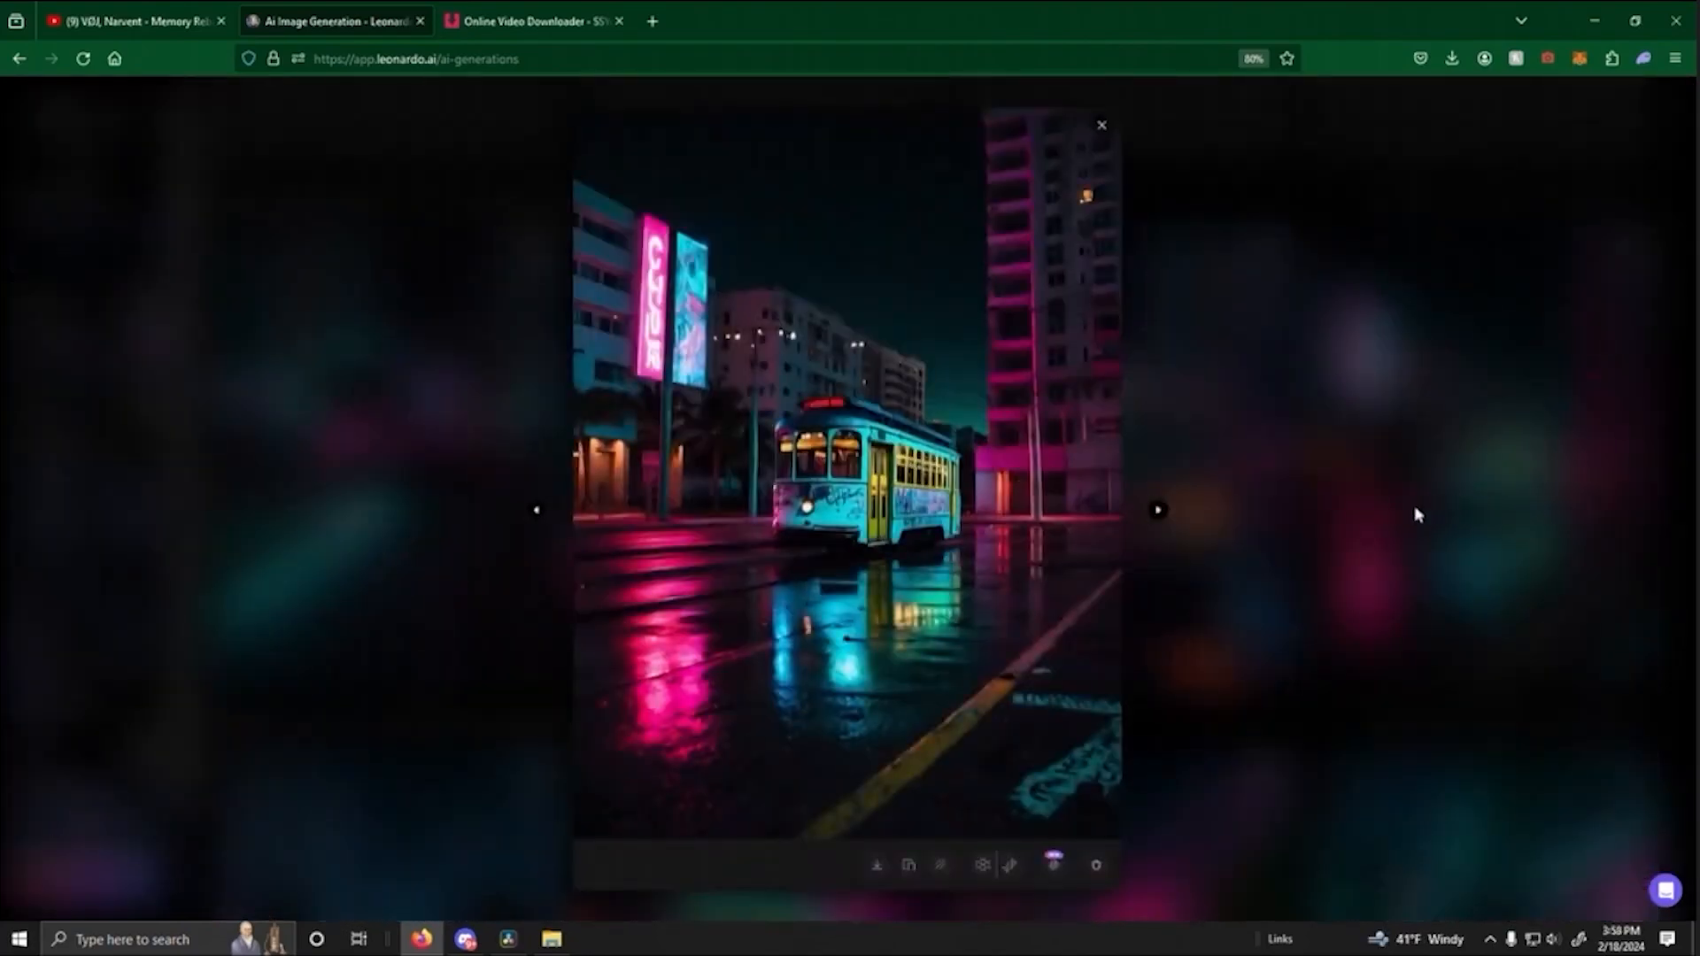
left_click(1269, 597)
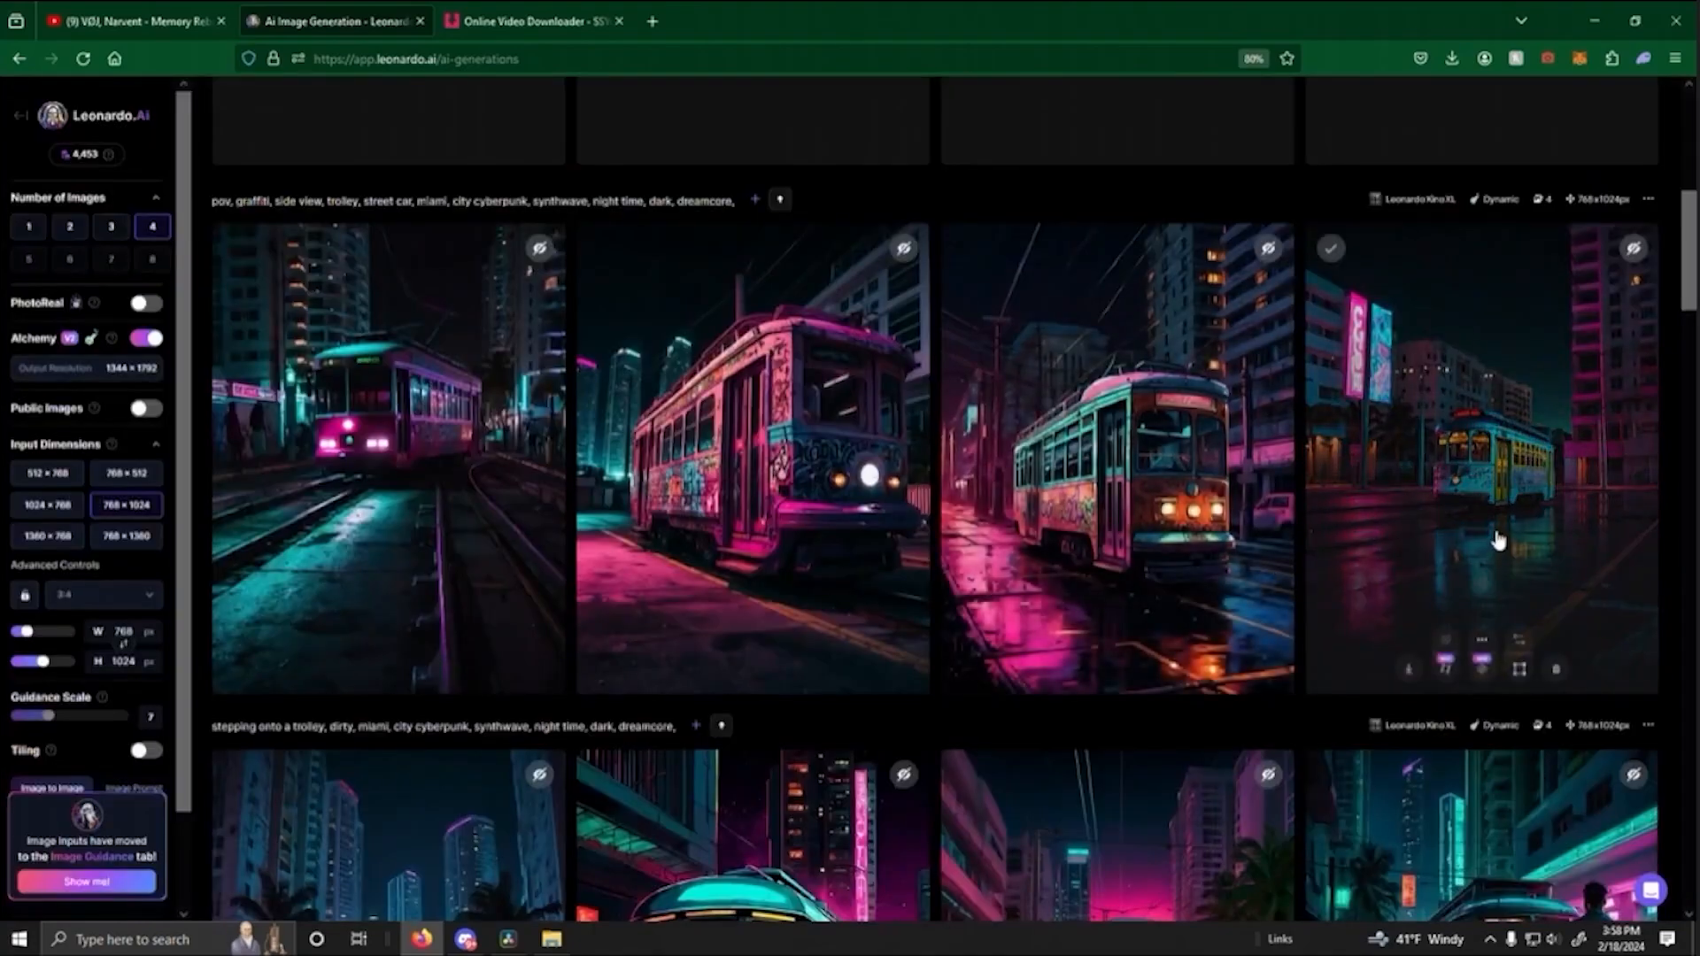
mouse_move(474, 947)
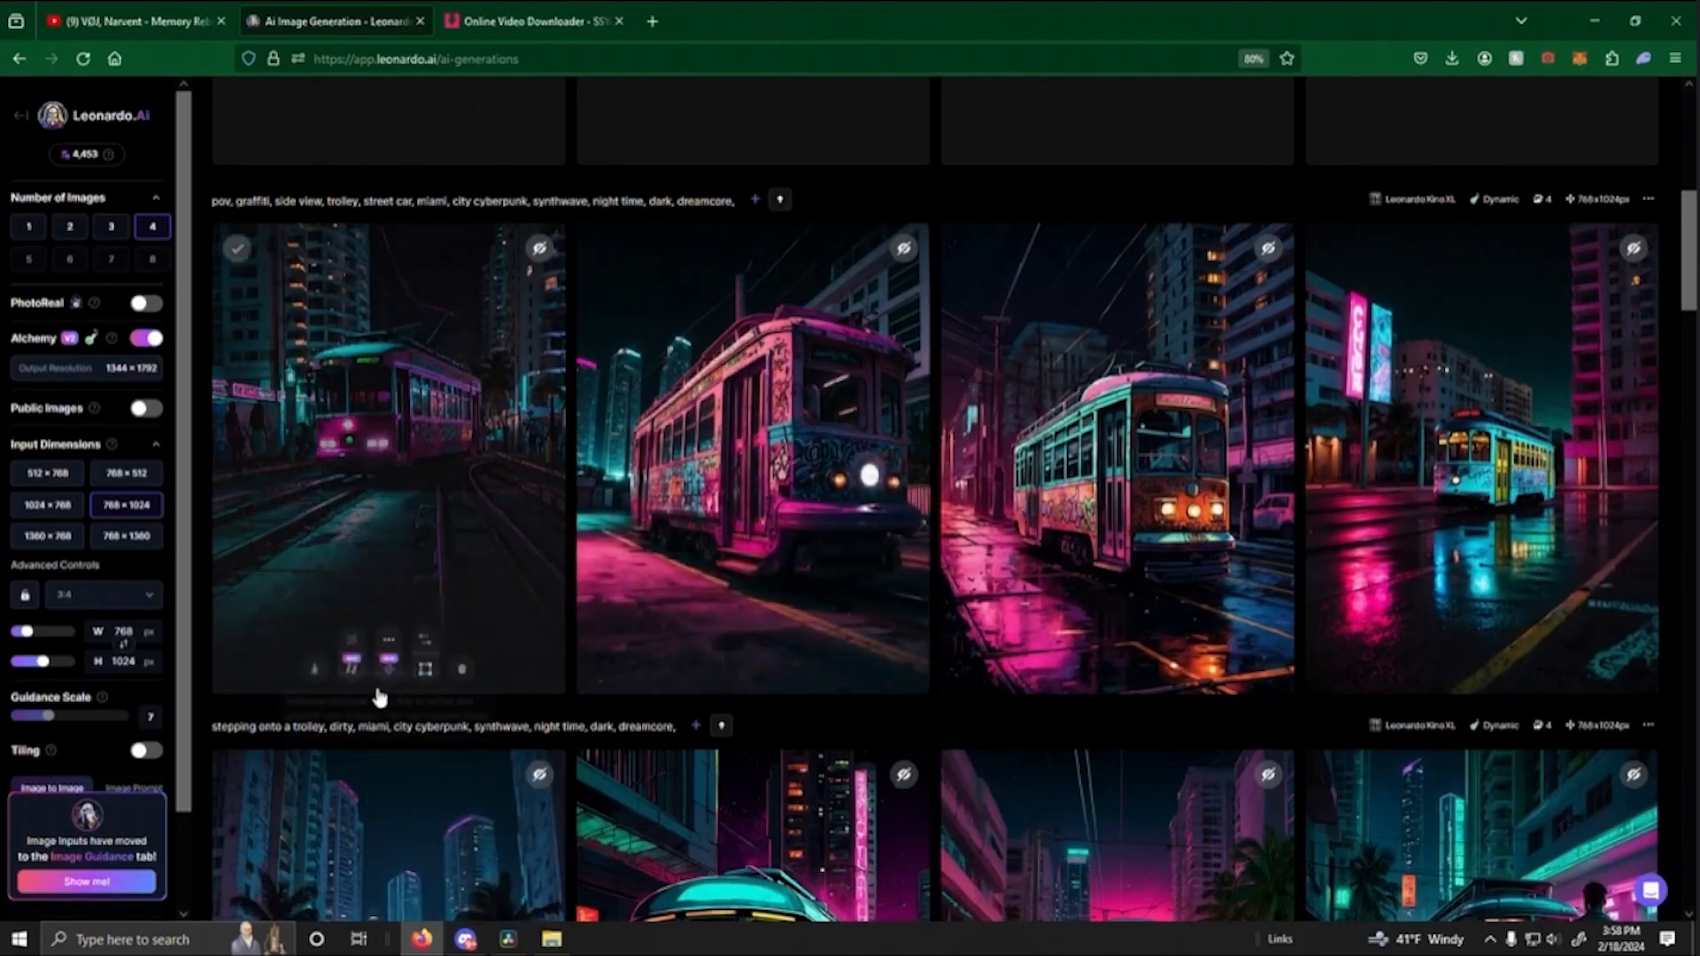
left_click(352, 666)
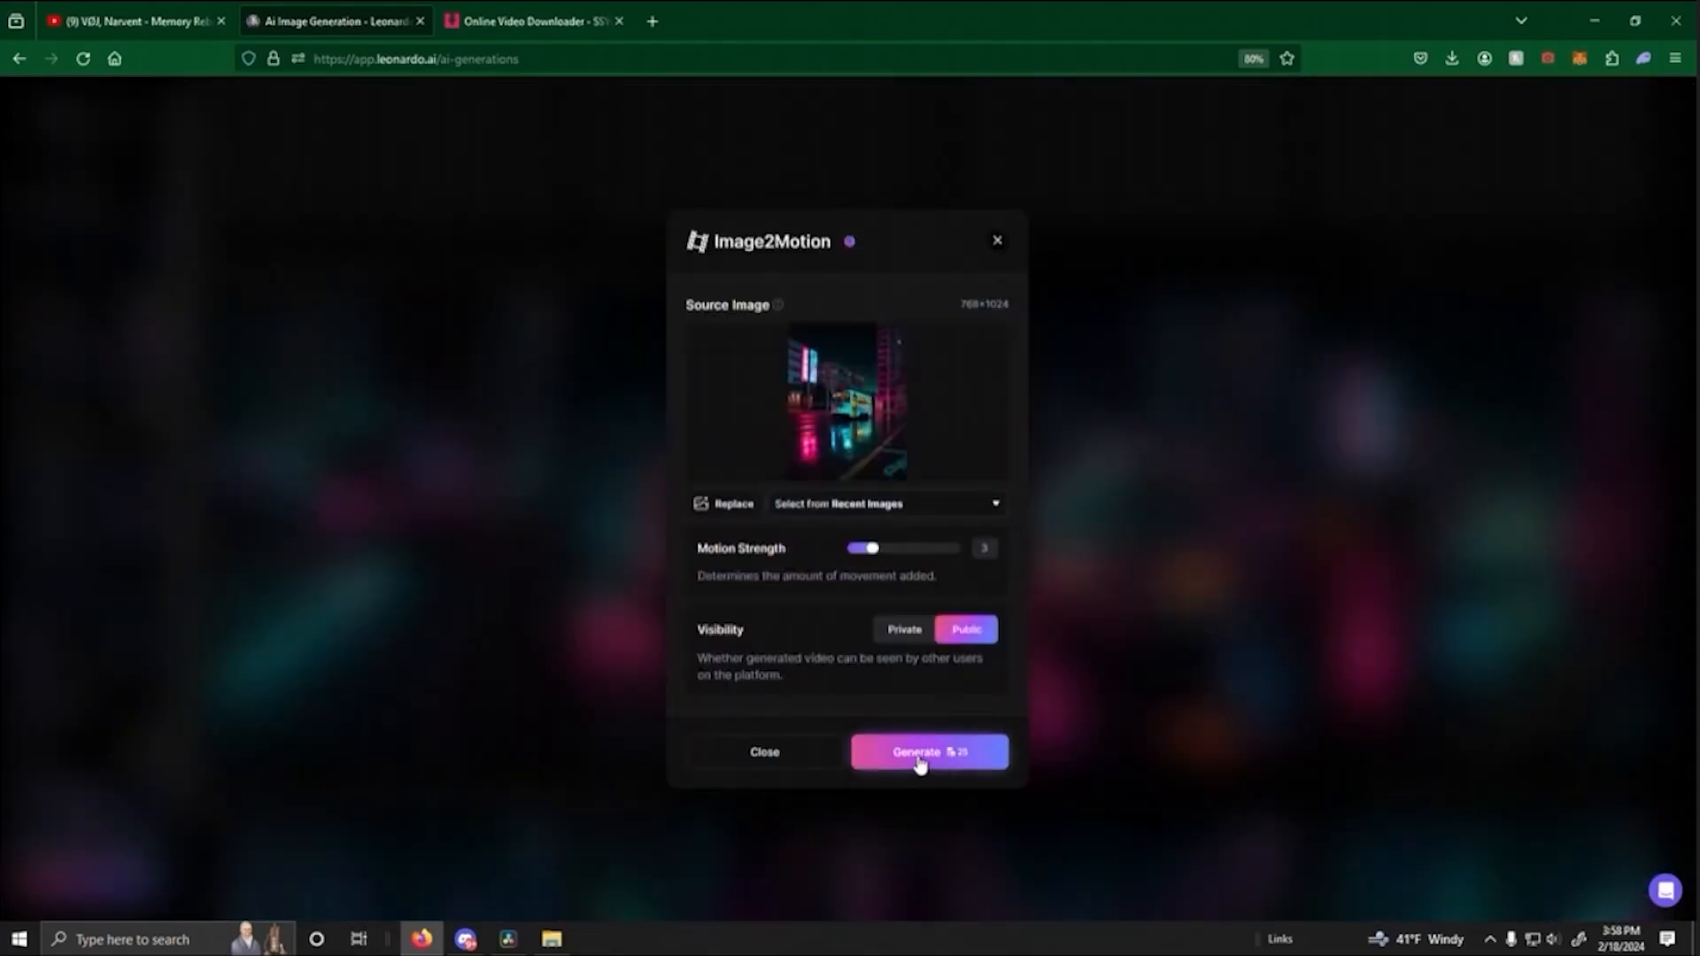
left_click(921, 759)
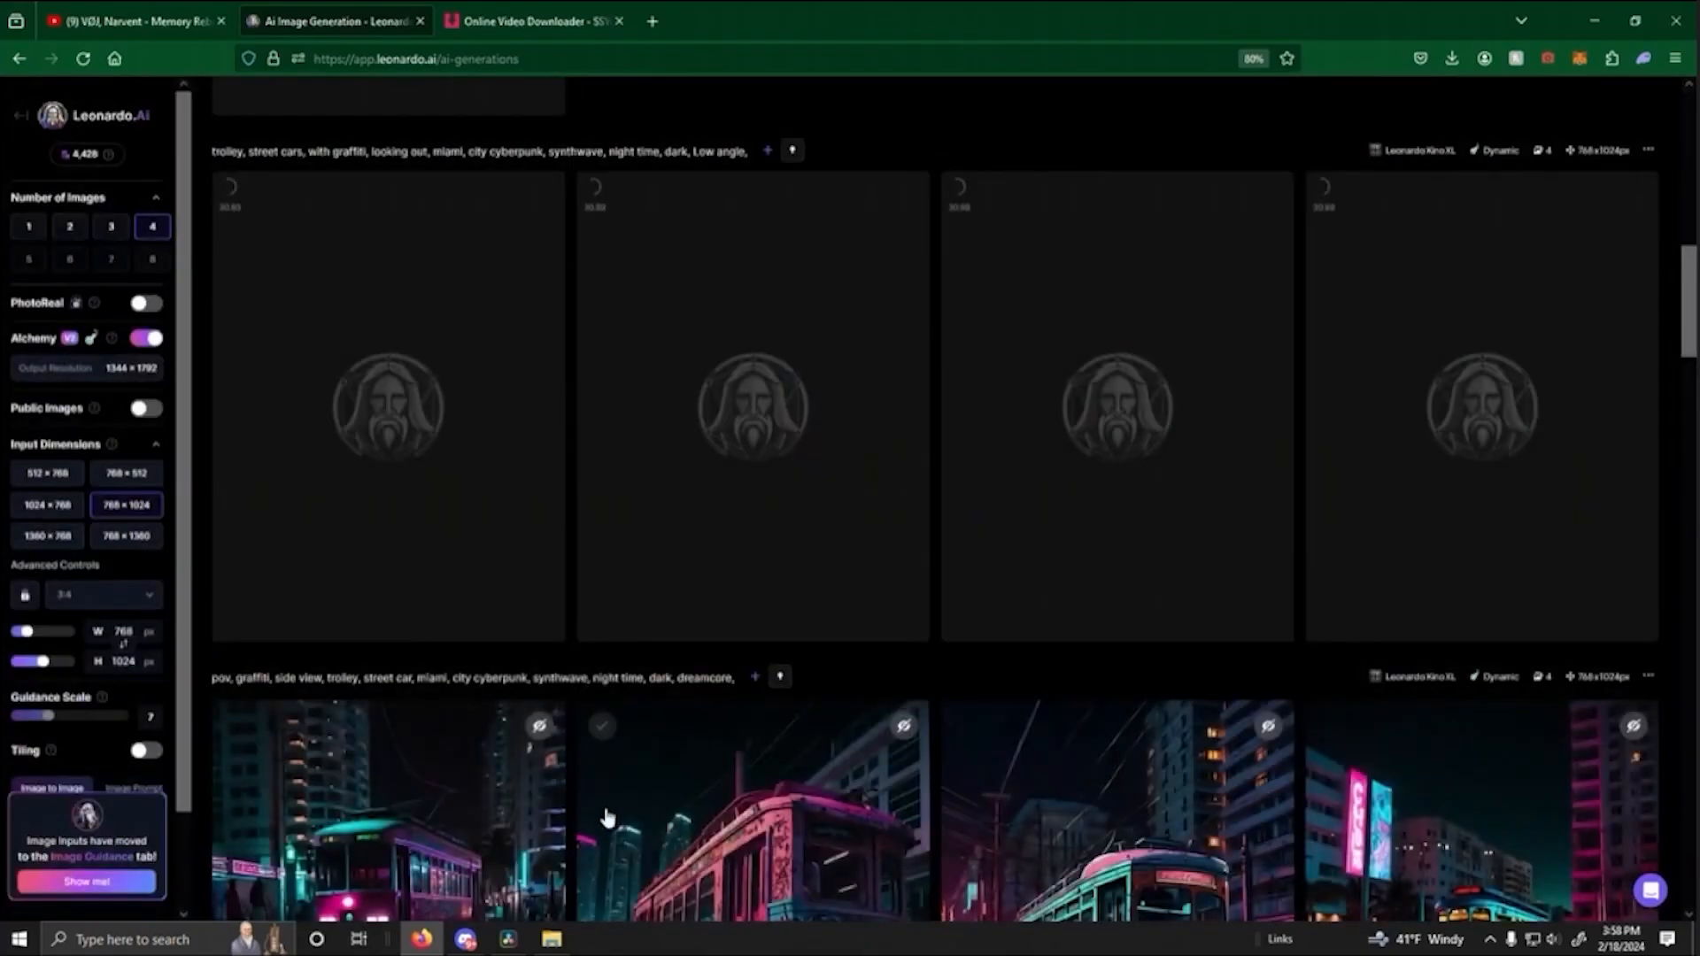
- Switch to DaVinci Resolve and scrub back over the end of the red tram clip
left_click(508, 939)
left_click_drag(1056, 602, 989, 611)
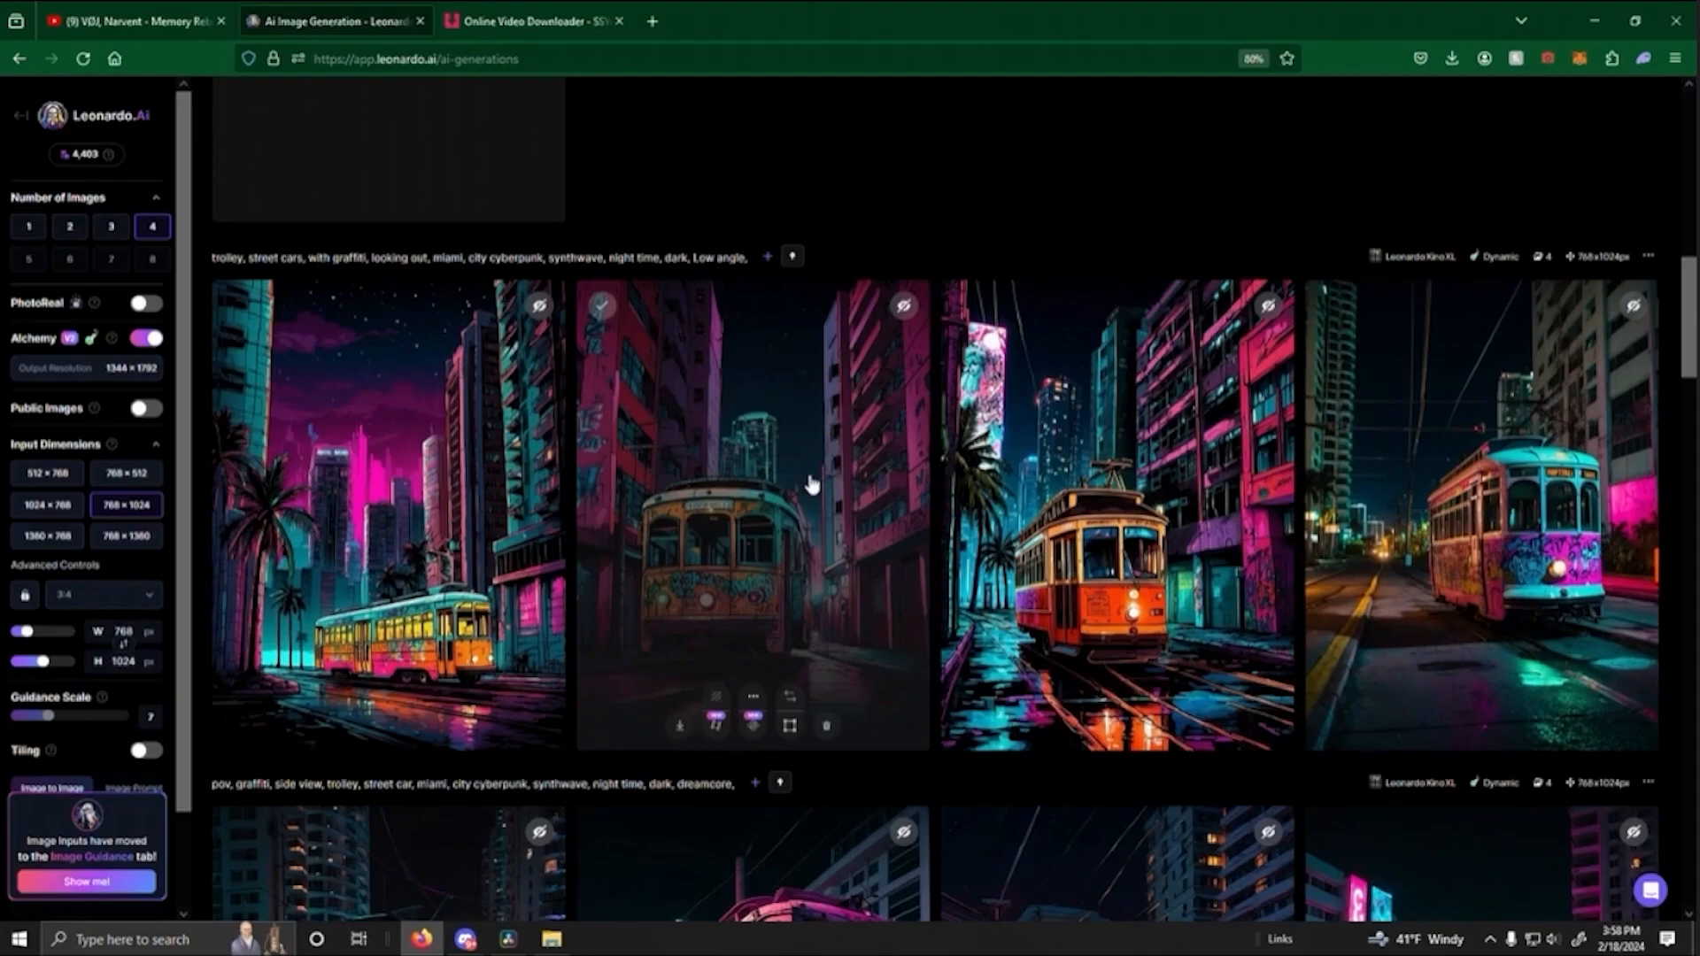
- Return to Leonardo.Ai and examine the new turquoise and pink trolley motion clips in the generation history
scroll(931, 524, "up", 4)
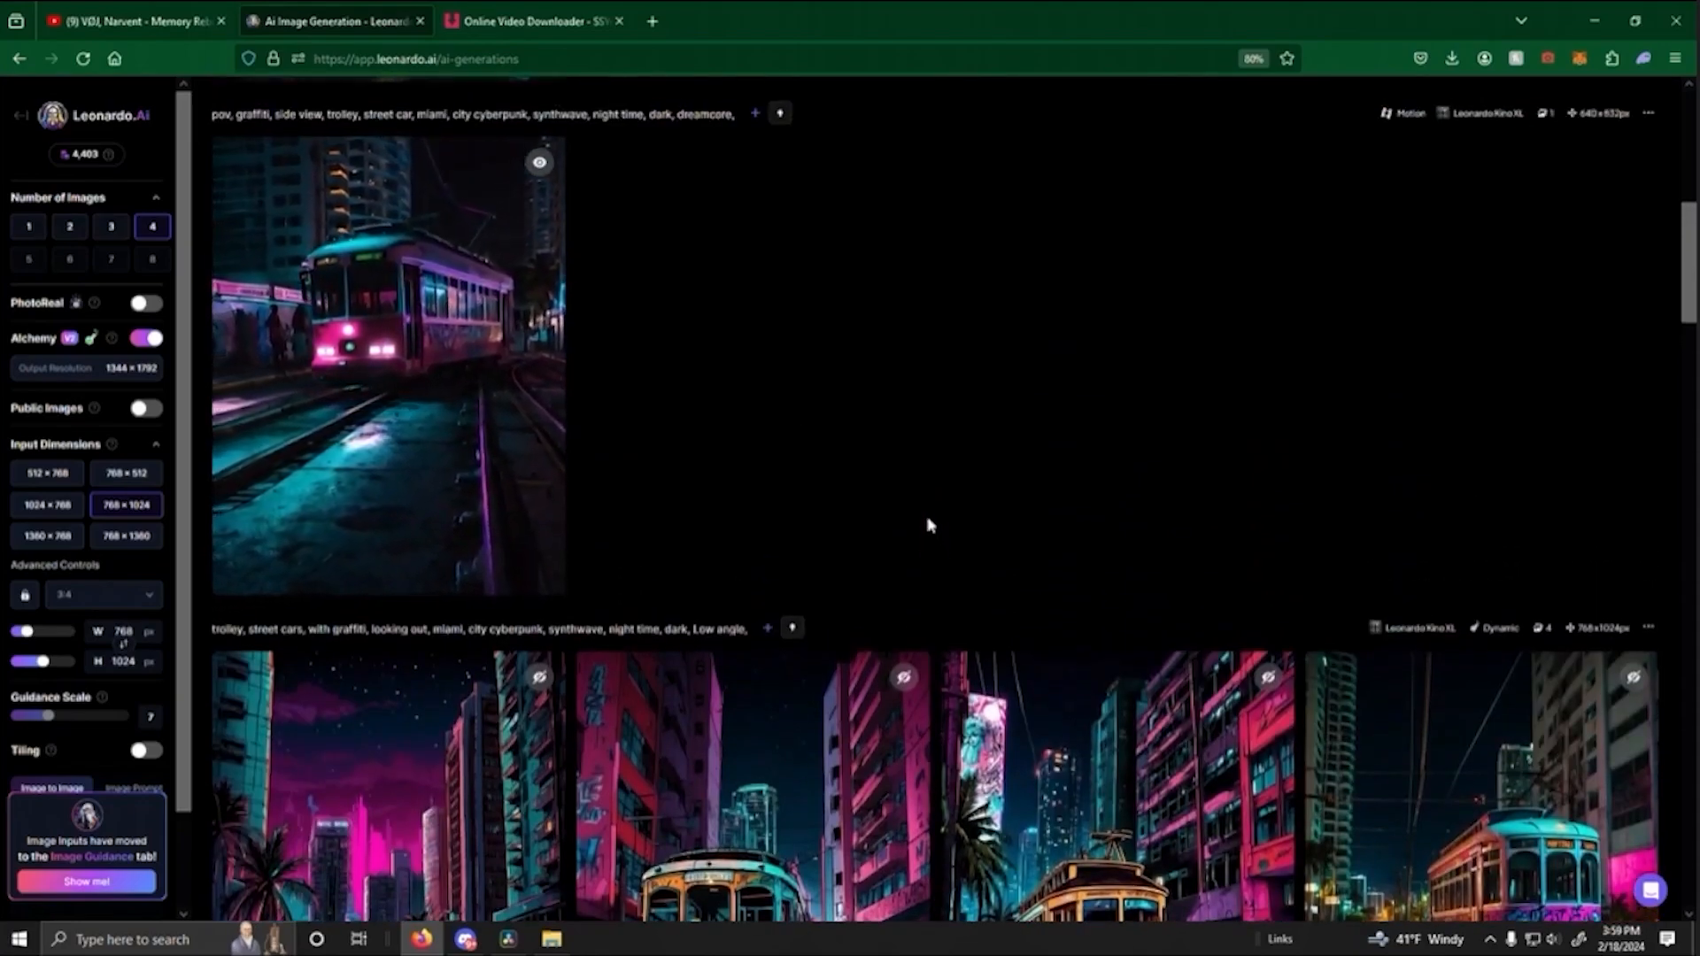
scroll(930, 526, "up", 5)
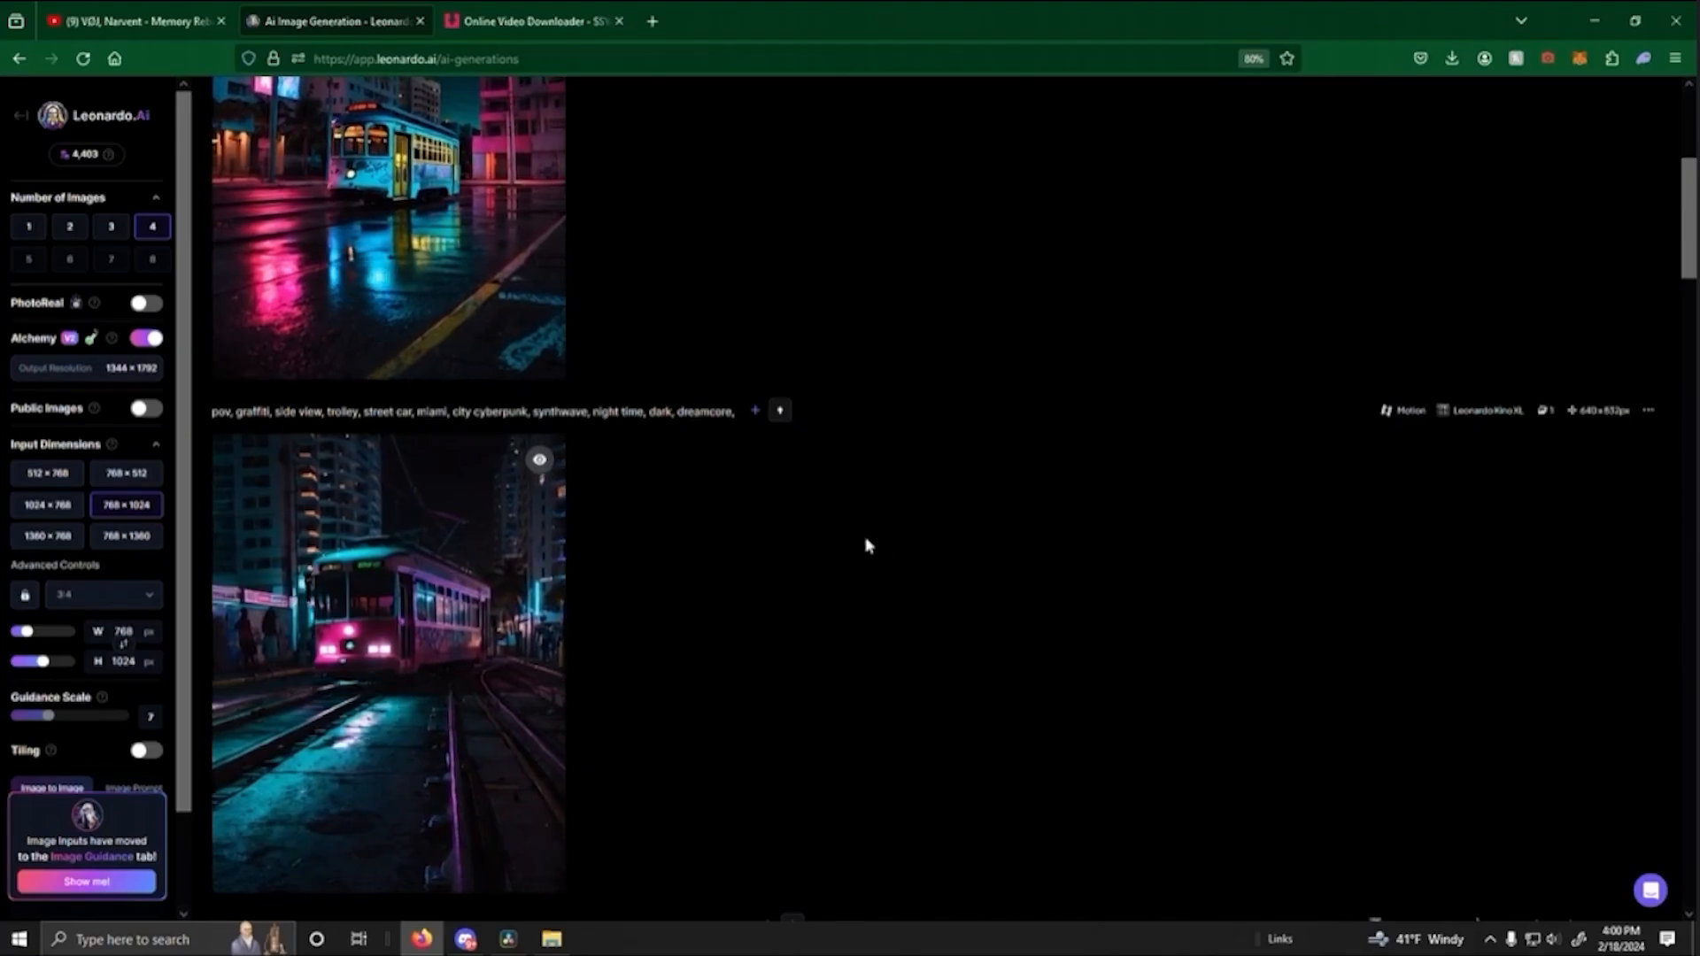
scroll(862, 543, "up", 5)
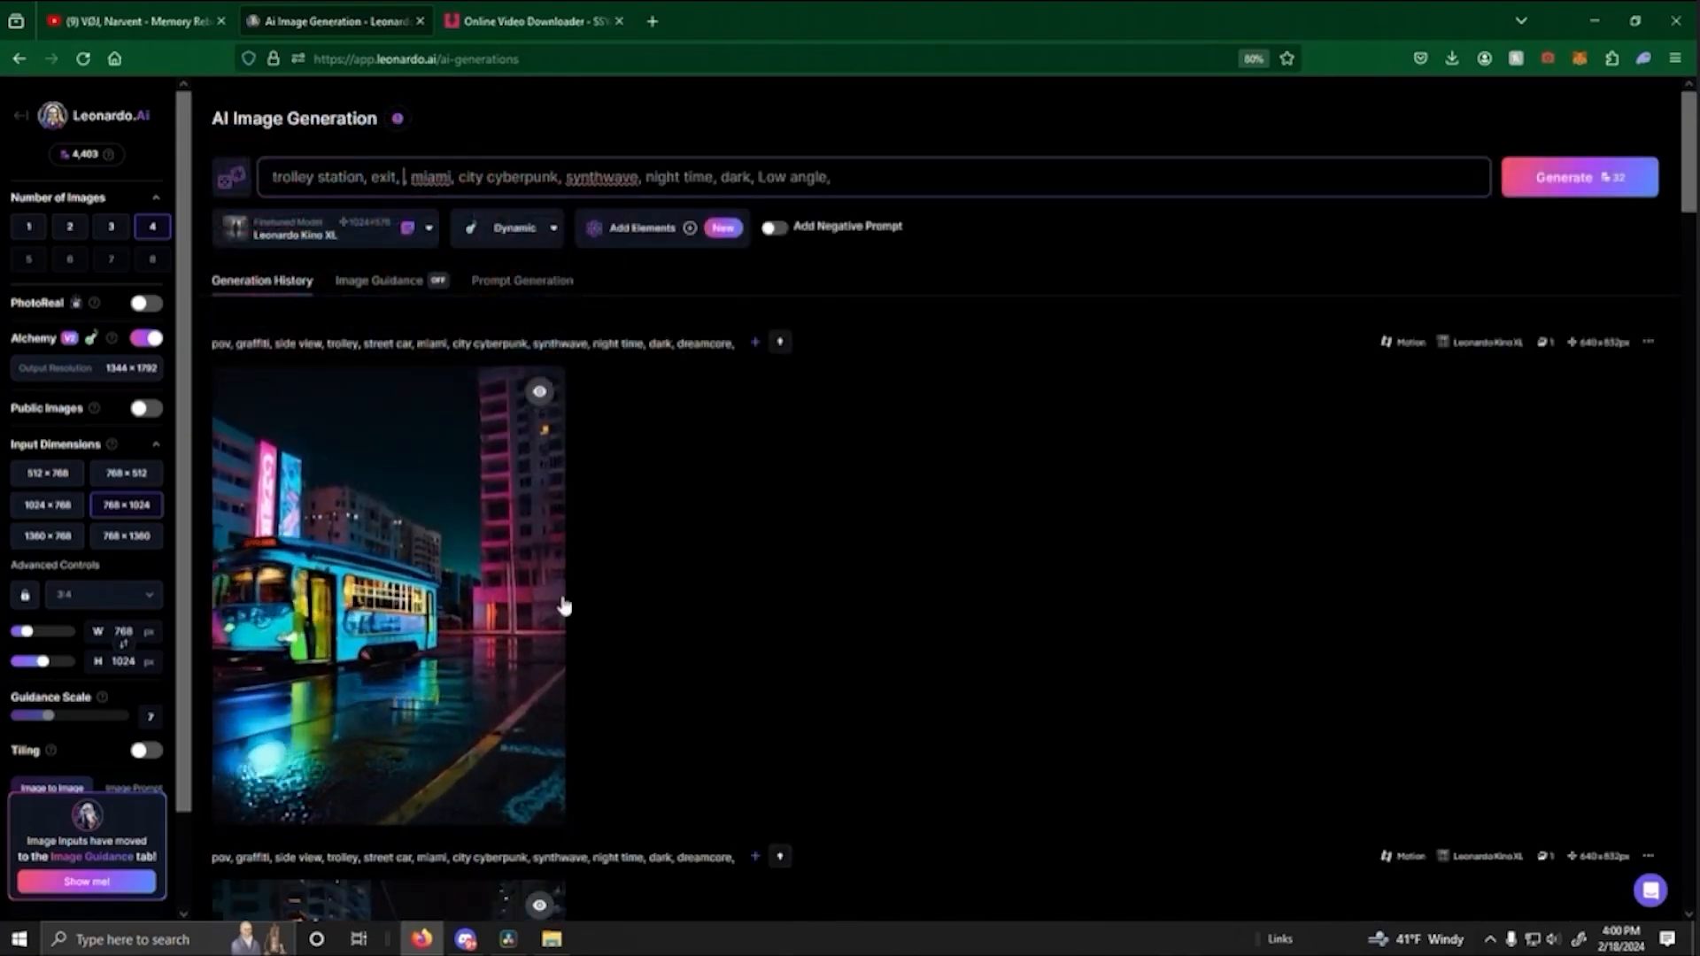
scroll(575, 598, "down", 4)
scroll(708, 549, "up", 2)
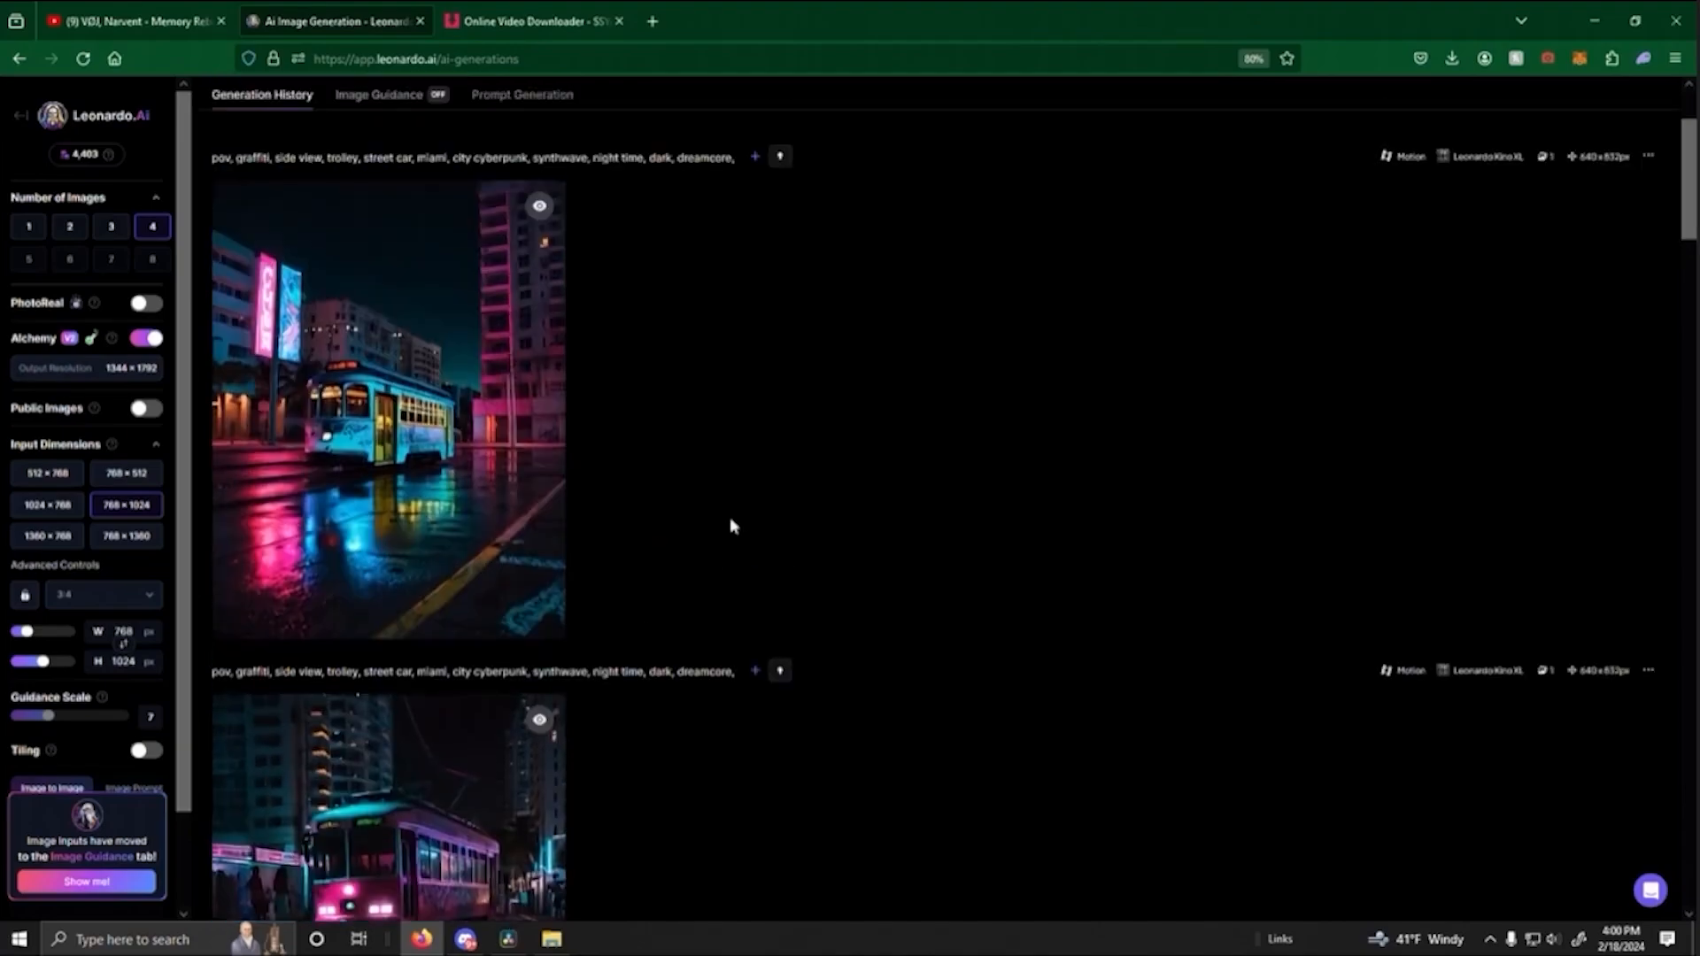
scroll(731, 524, "up", 2)
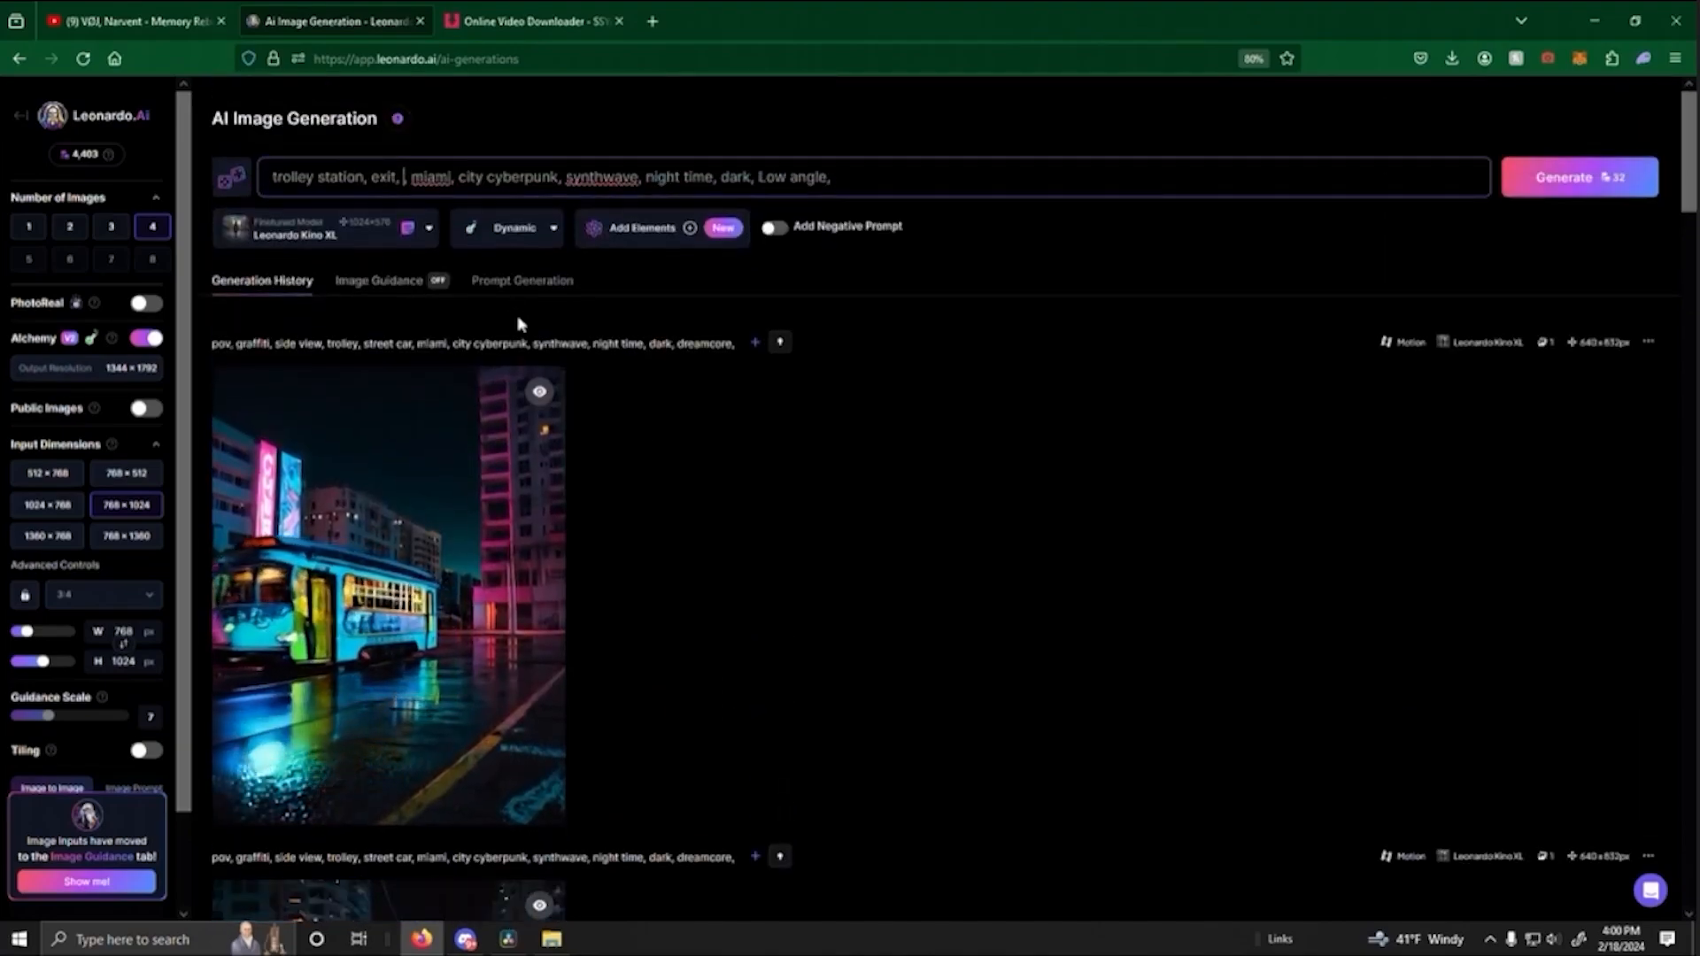
scroll(558, 372, "down", 1)
scroll(558, 336, "up", 1)
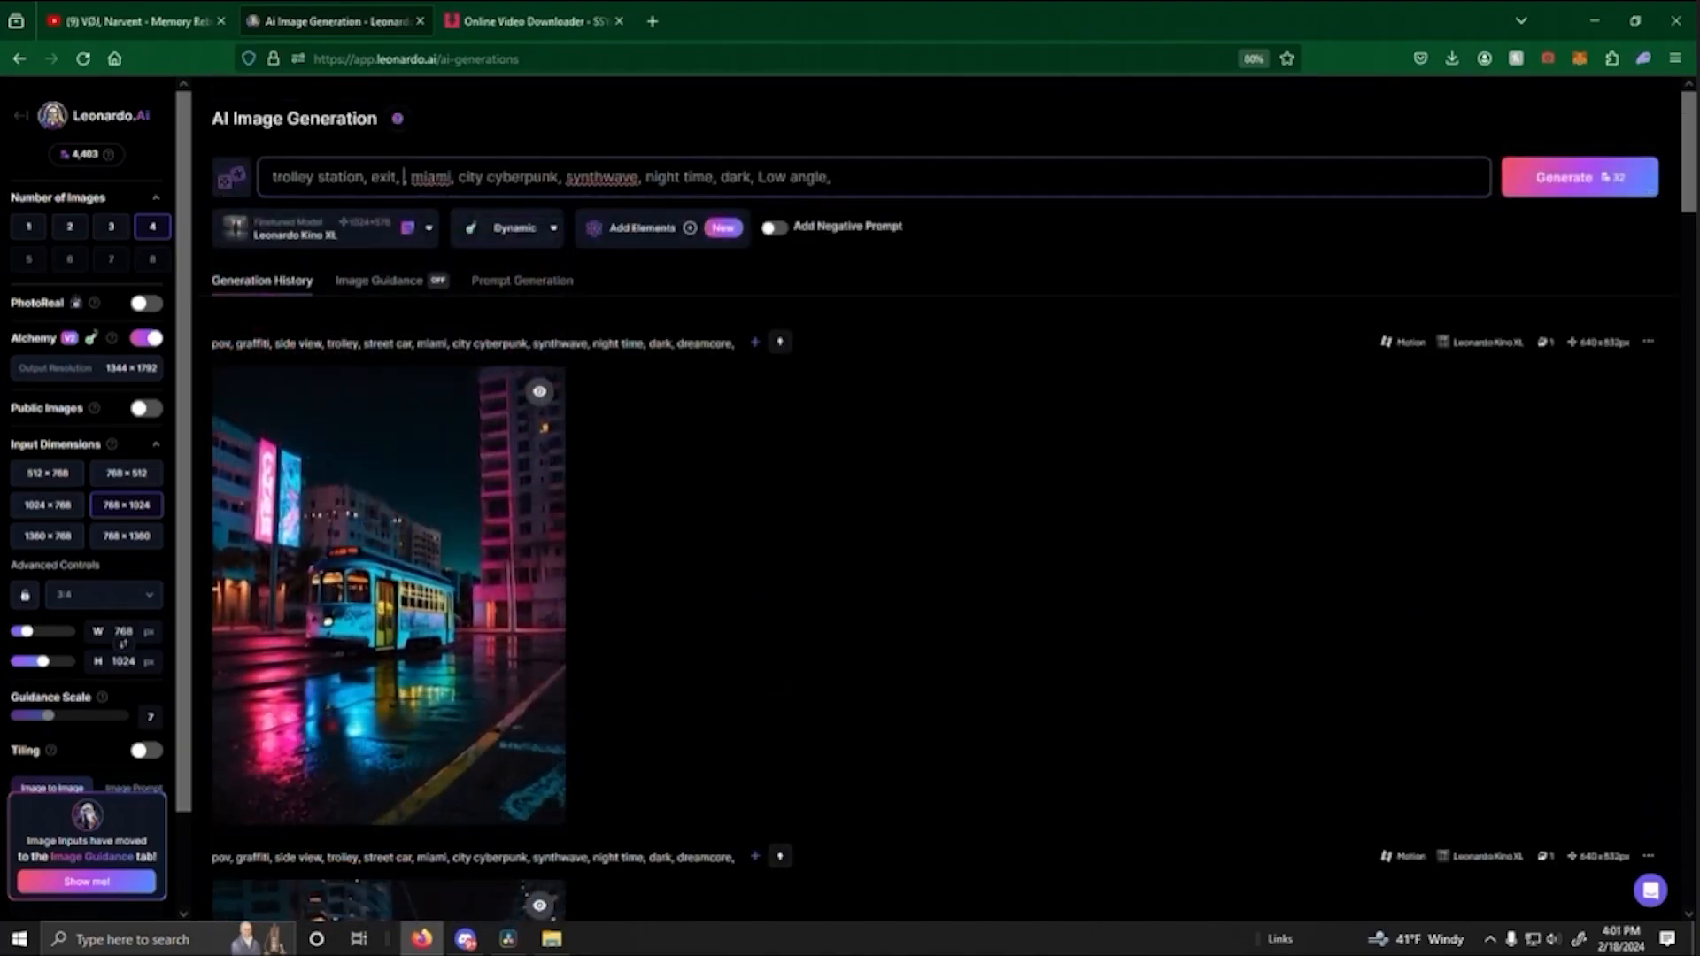
- Add "south beach" to the trolley station prompt and generate four images, then locate the pink trolley motion clip
type("station, beach,")
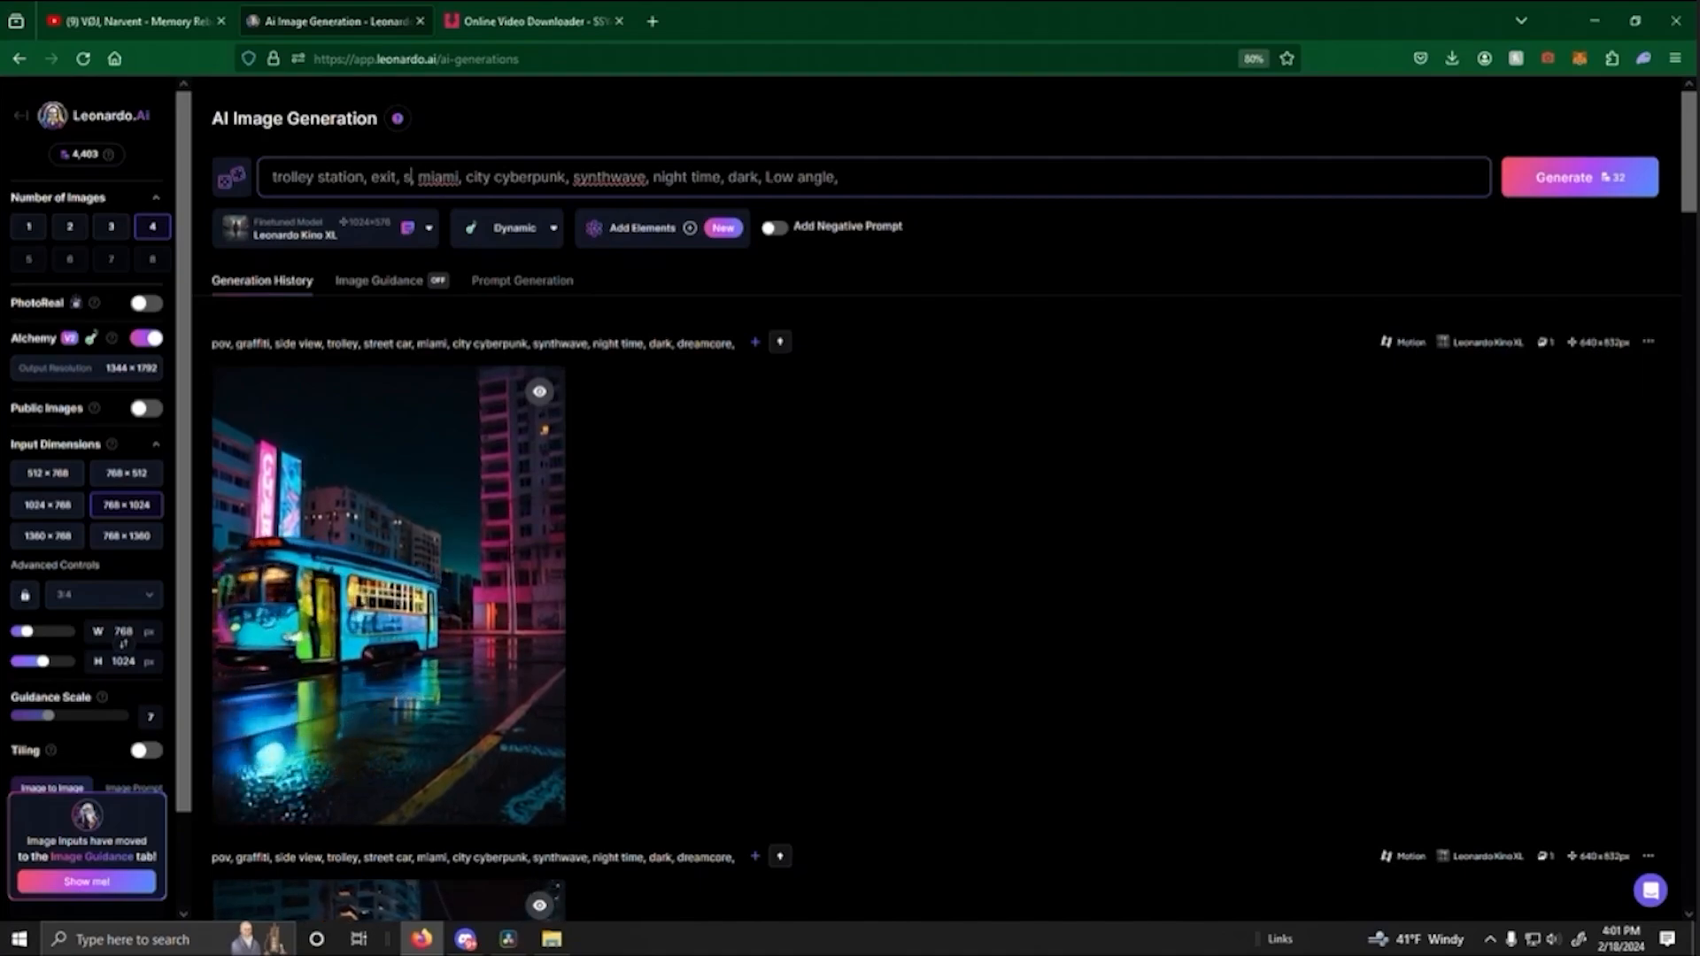
left_click(1613, 181)
scroll(923, 373, "down", 5)
scroll(924, 373, "down", 3)
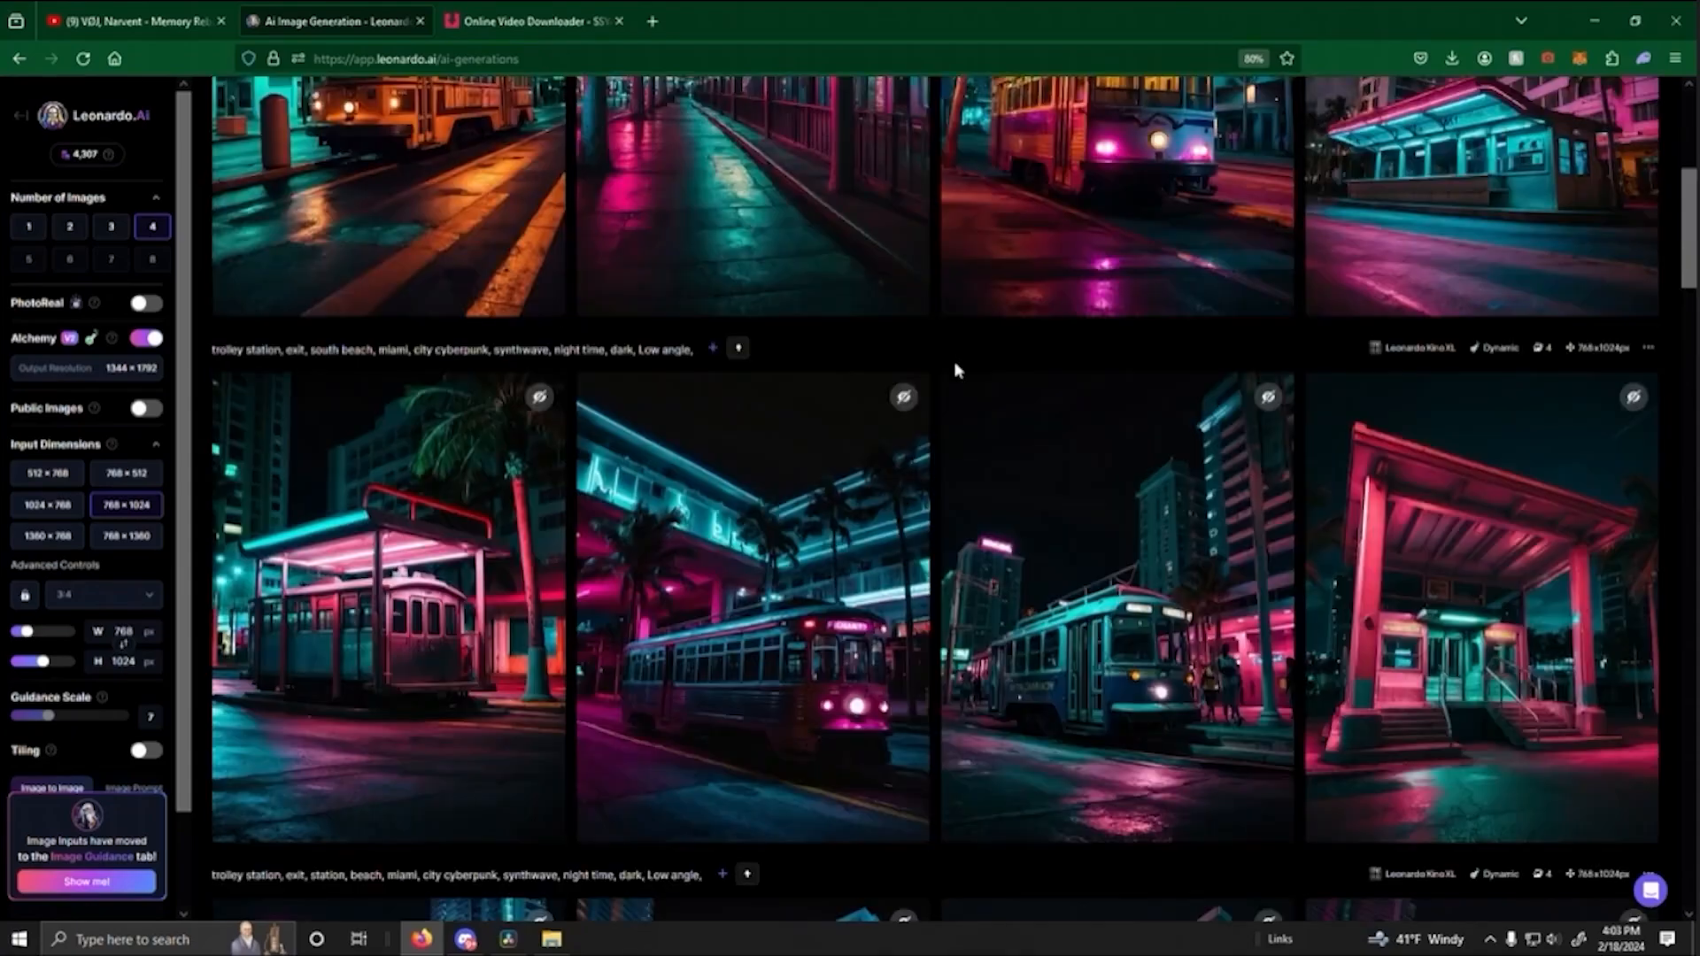
- Watch the palm-lined trolley station motion clip in its enlarged preview and compare it with the newer motion version in the generation history
scroll(946, 398, "down", 3)
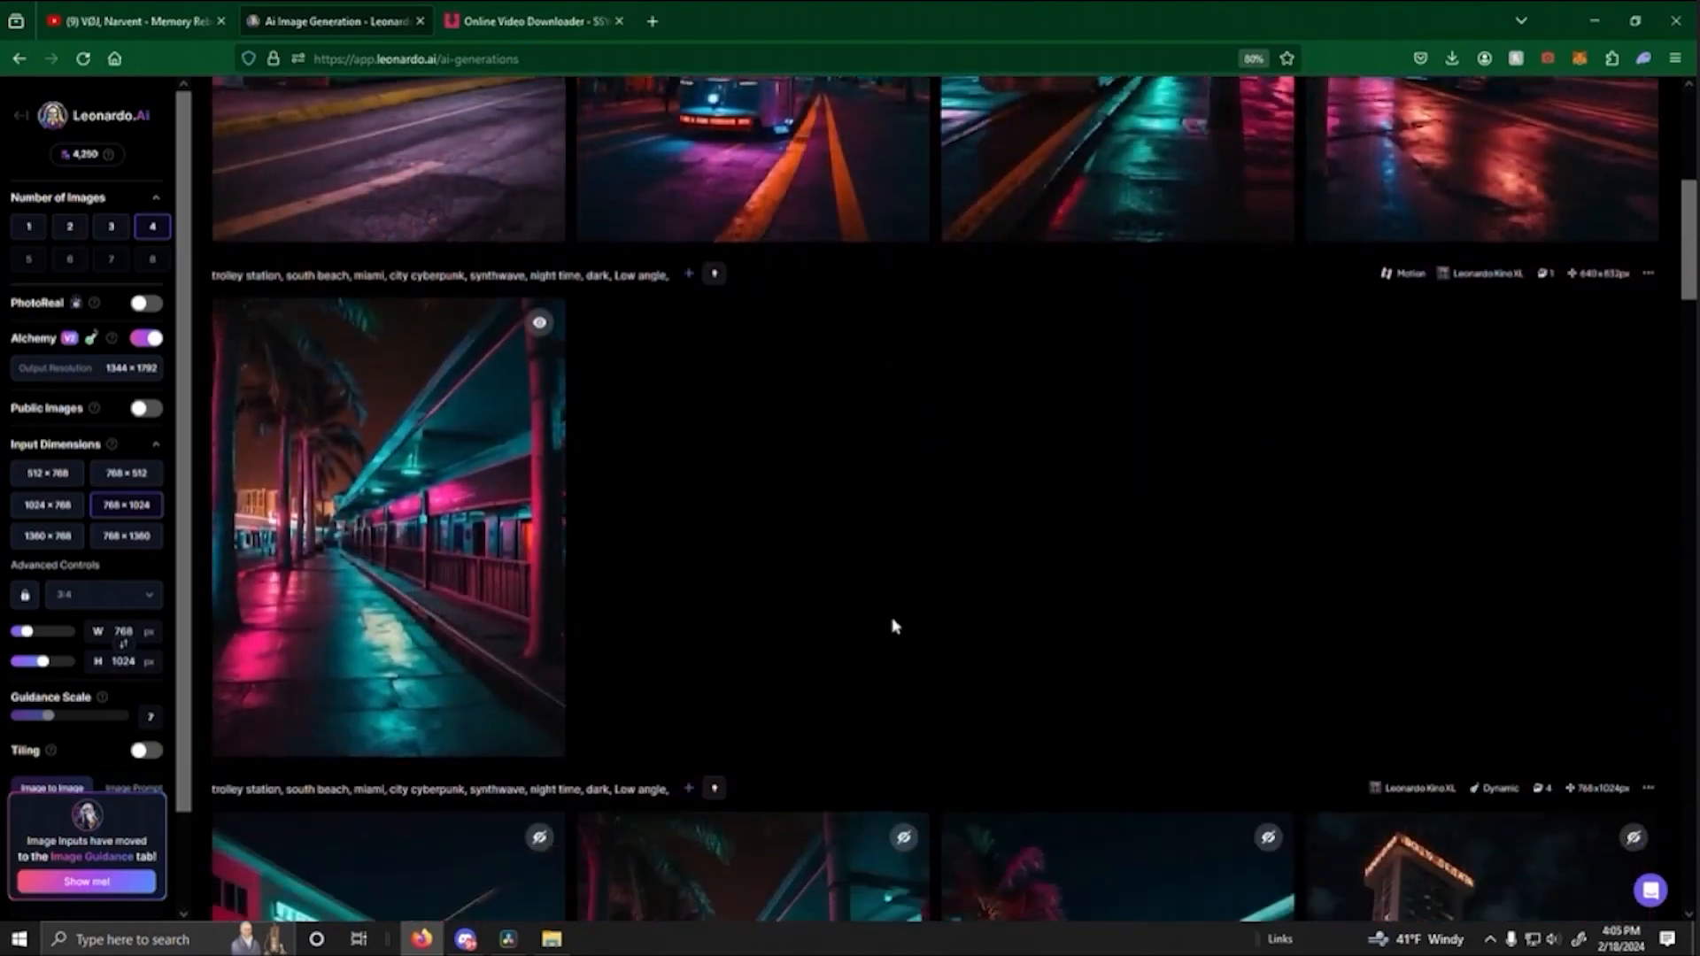
left_click(477, 510)
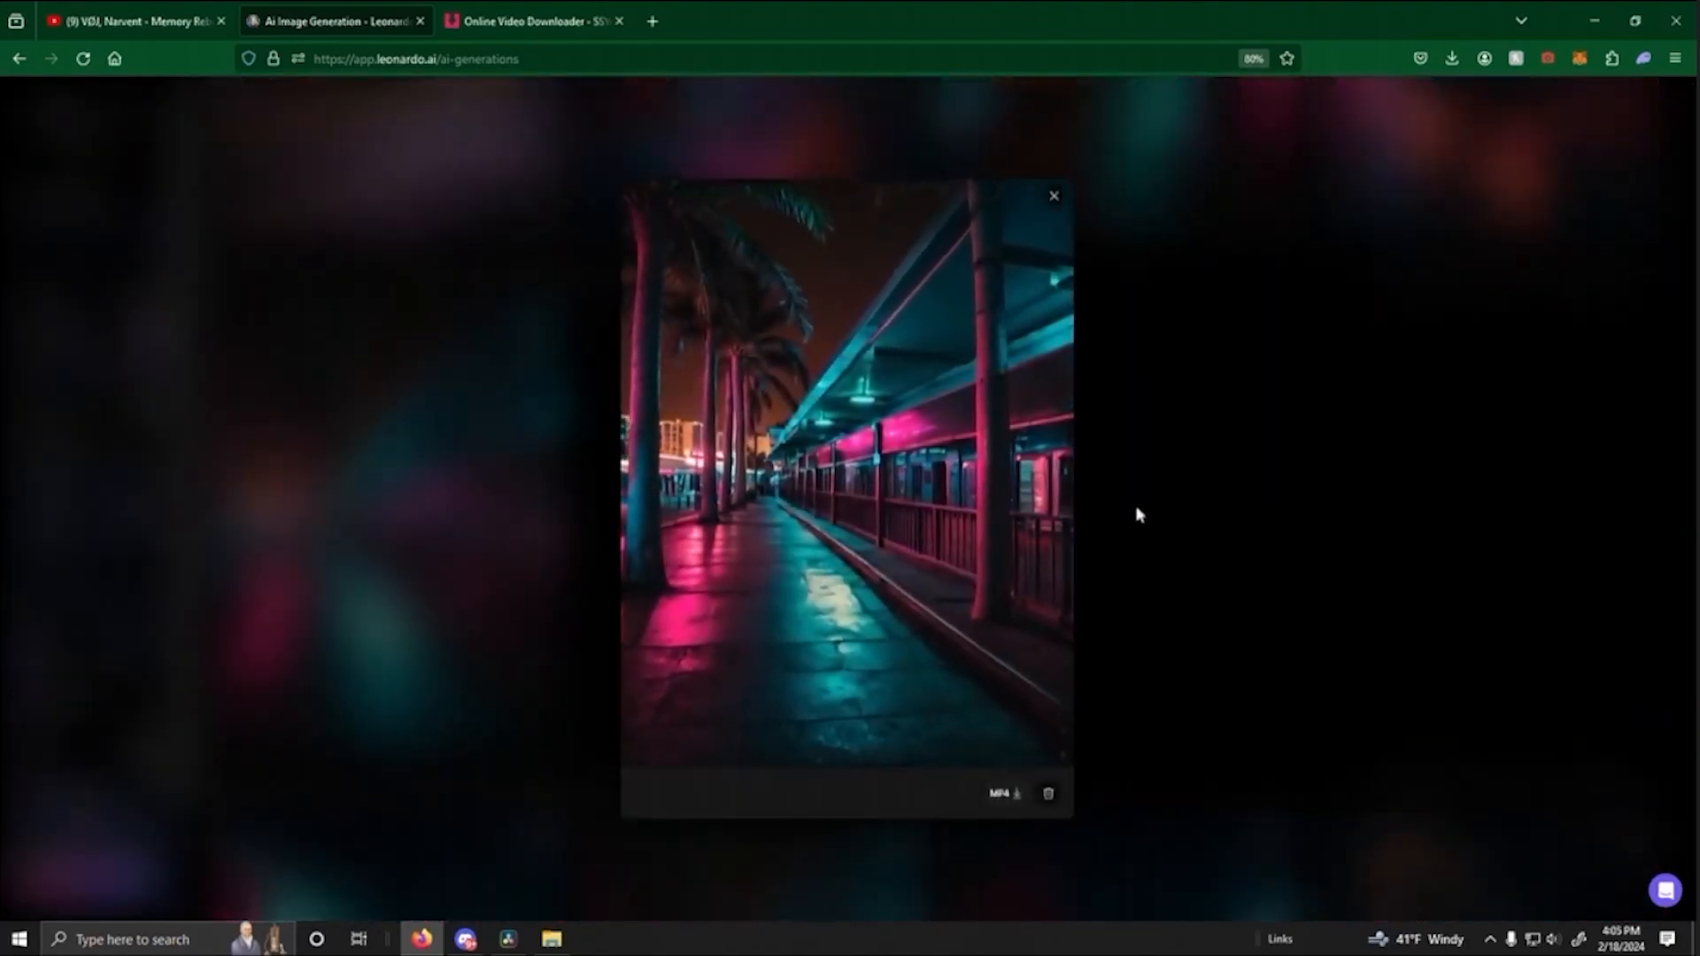
left_click(1166, 508)
scroll(946, 592, "up", 5)
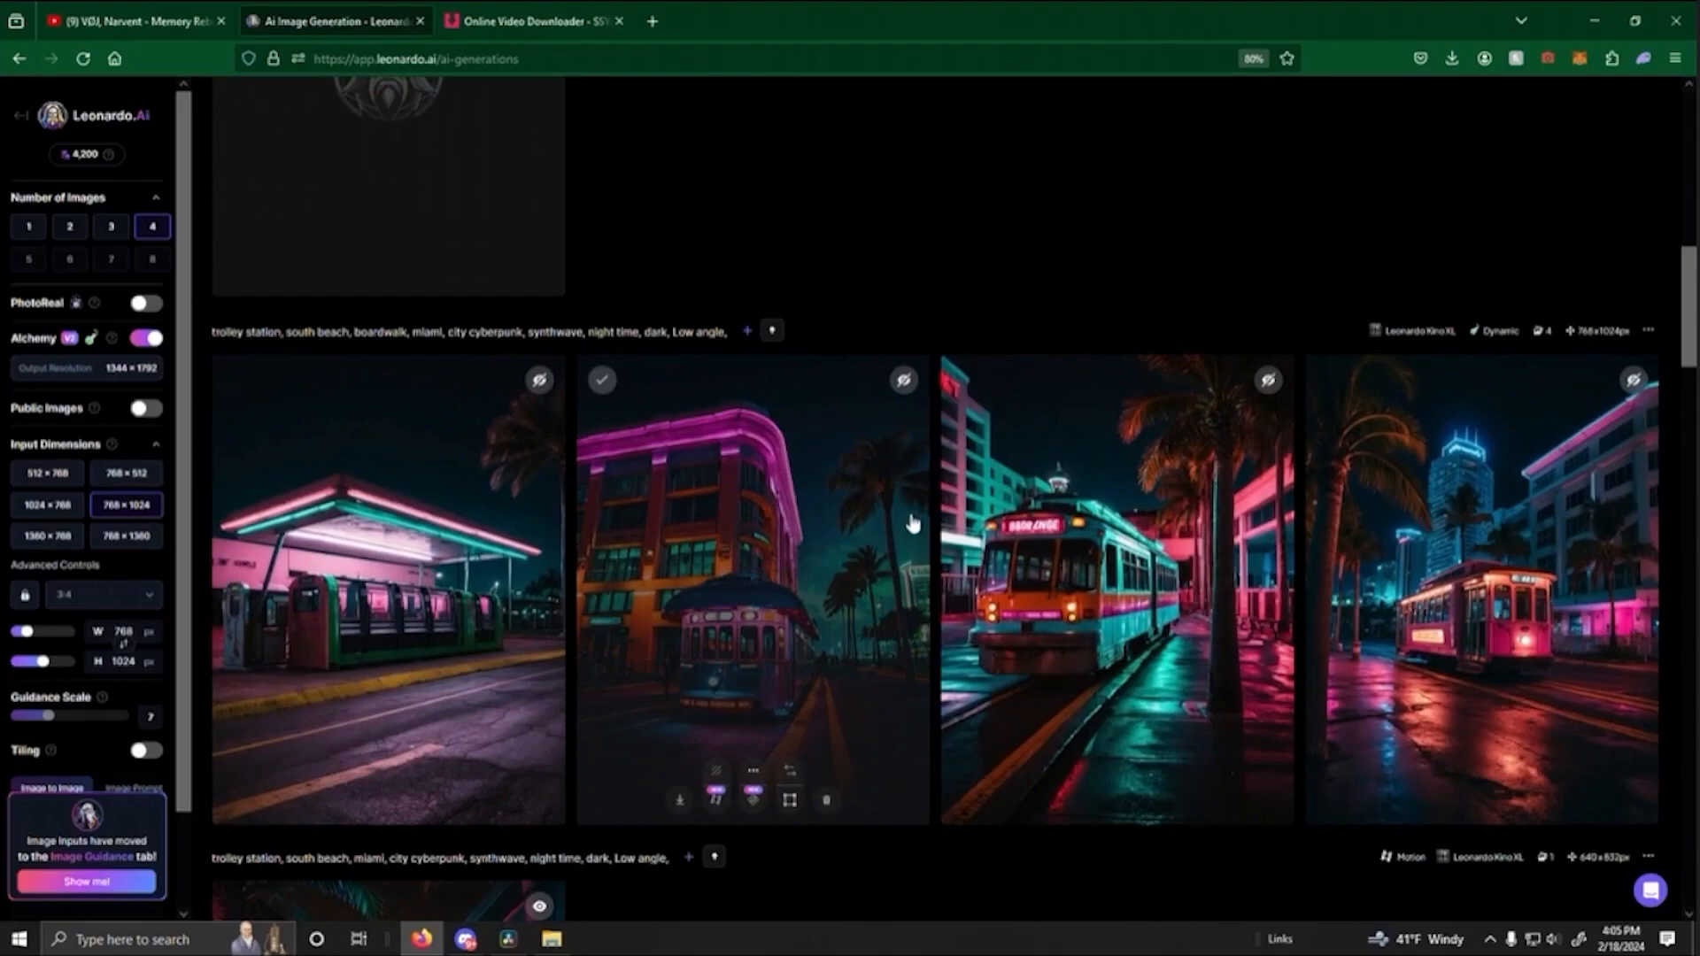
scroll(918, 425, "up", 8)
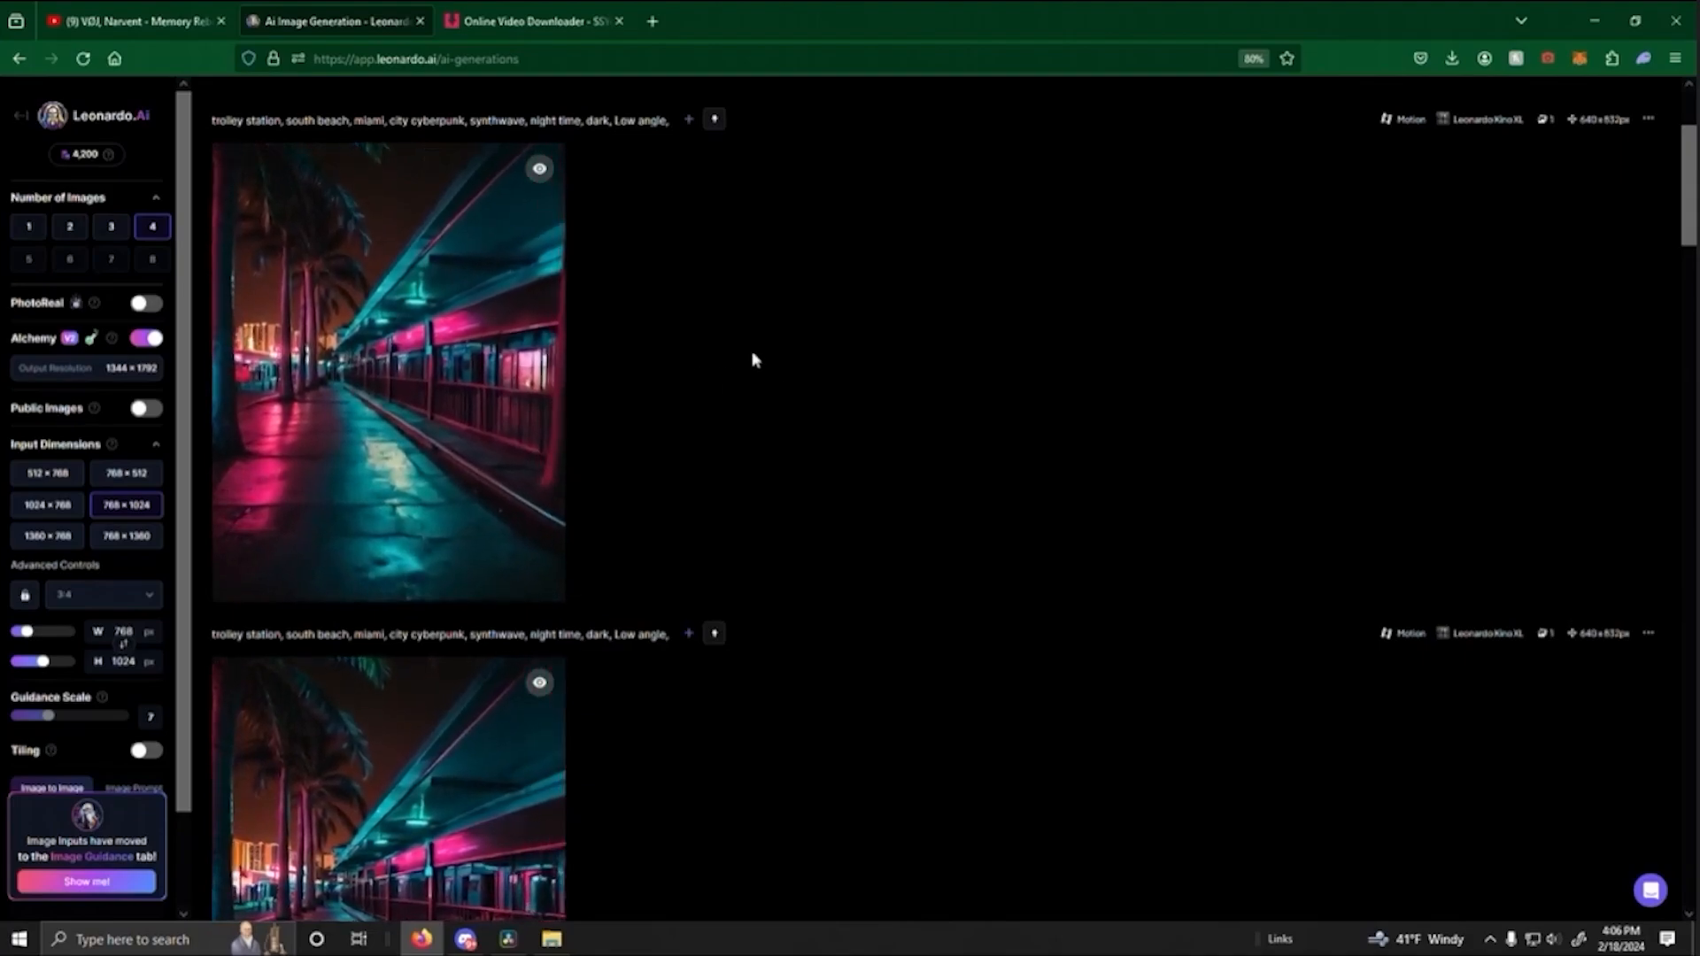
scroll(749, 368, "down", 1)
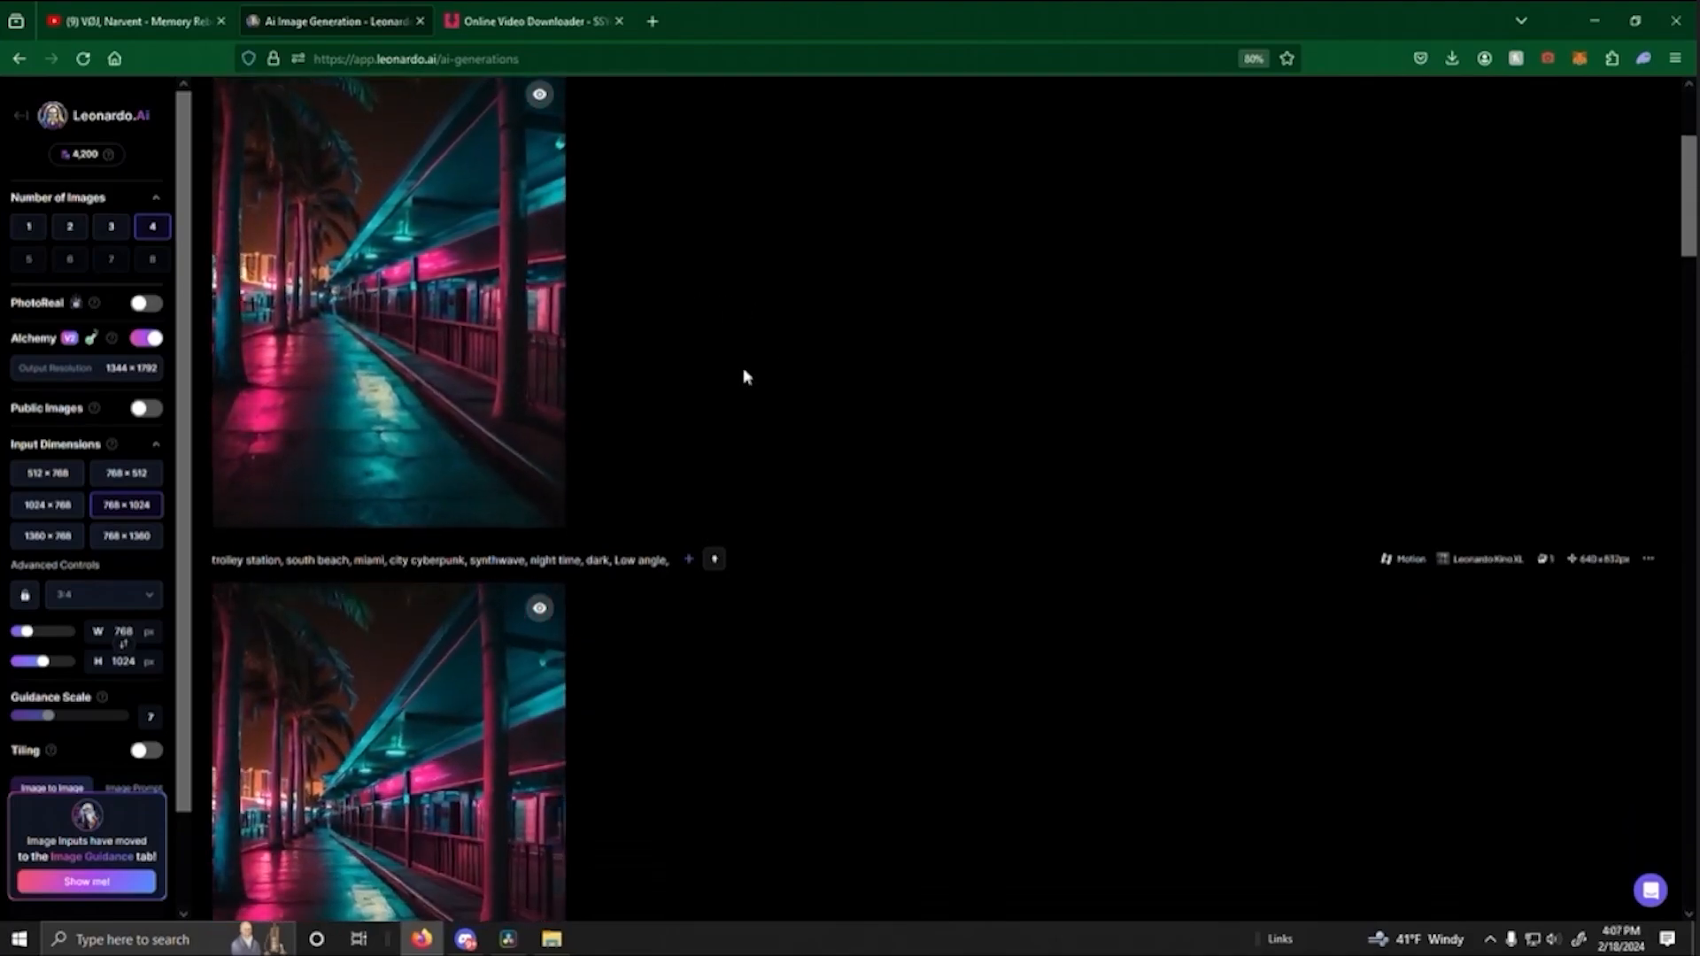
- Switch to DaVinci Resolve and play back the red tram clips leading into the palm-lined station clip
mouse_move(368, 410)
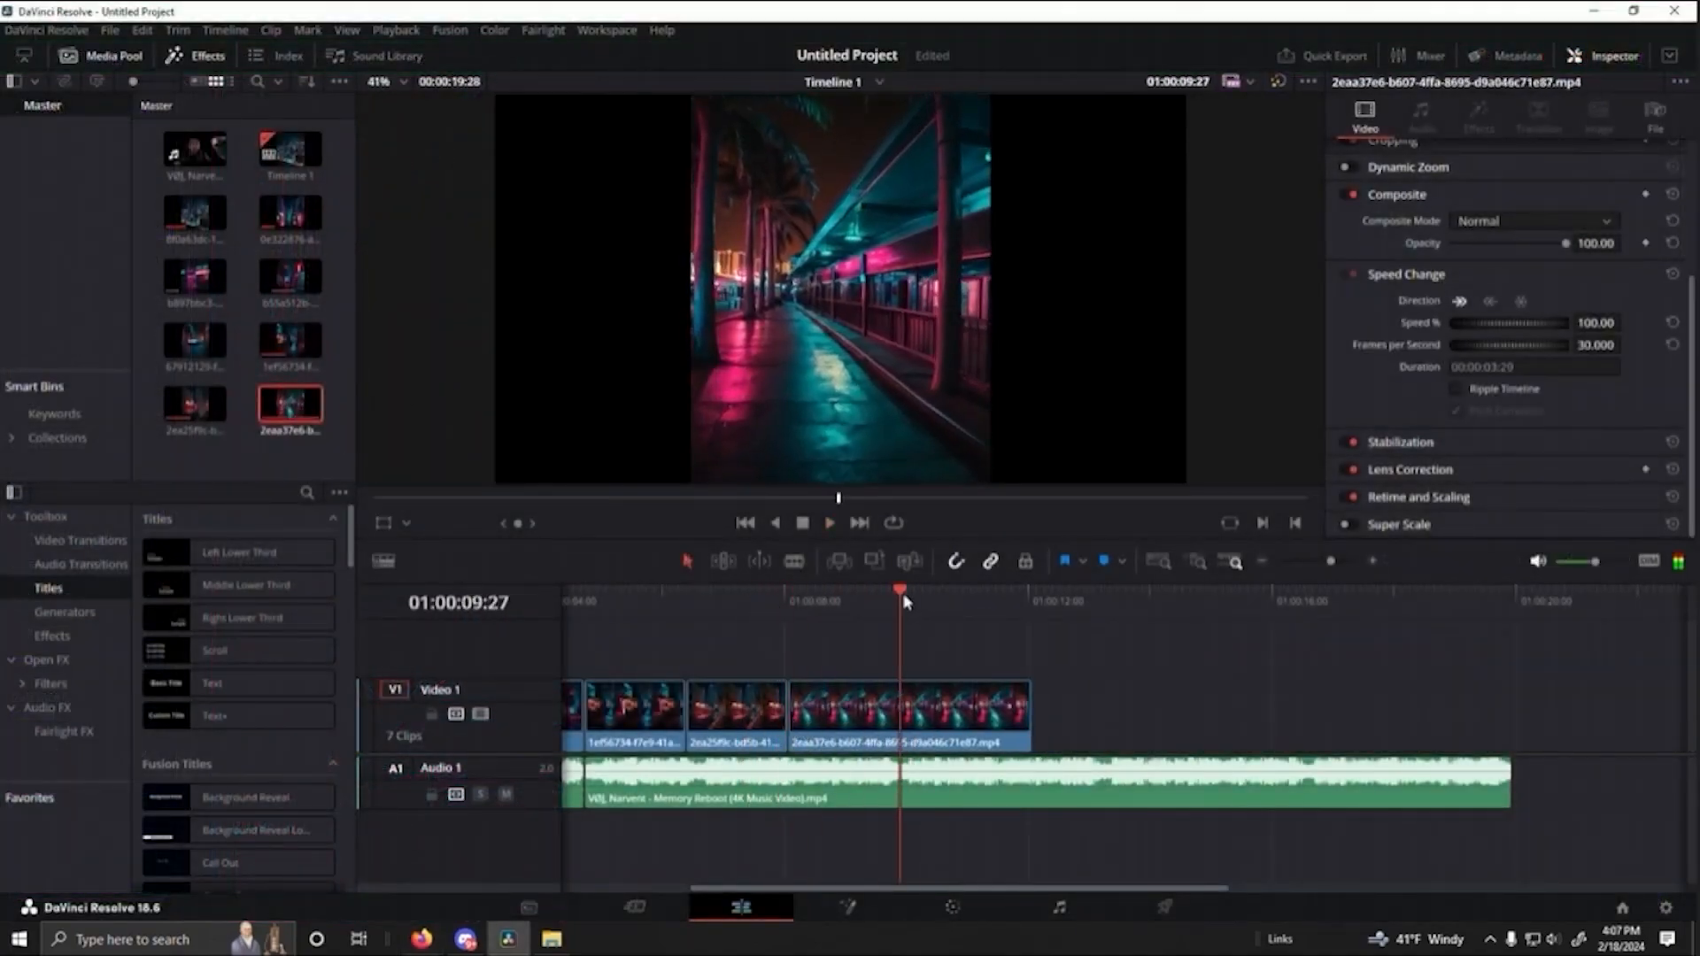
left_click(705, 602)
key("space")
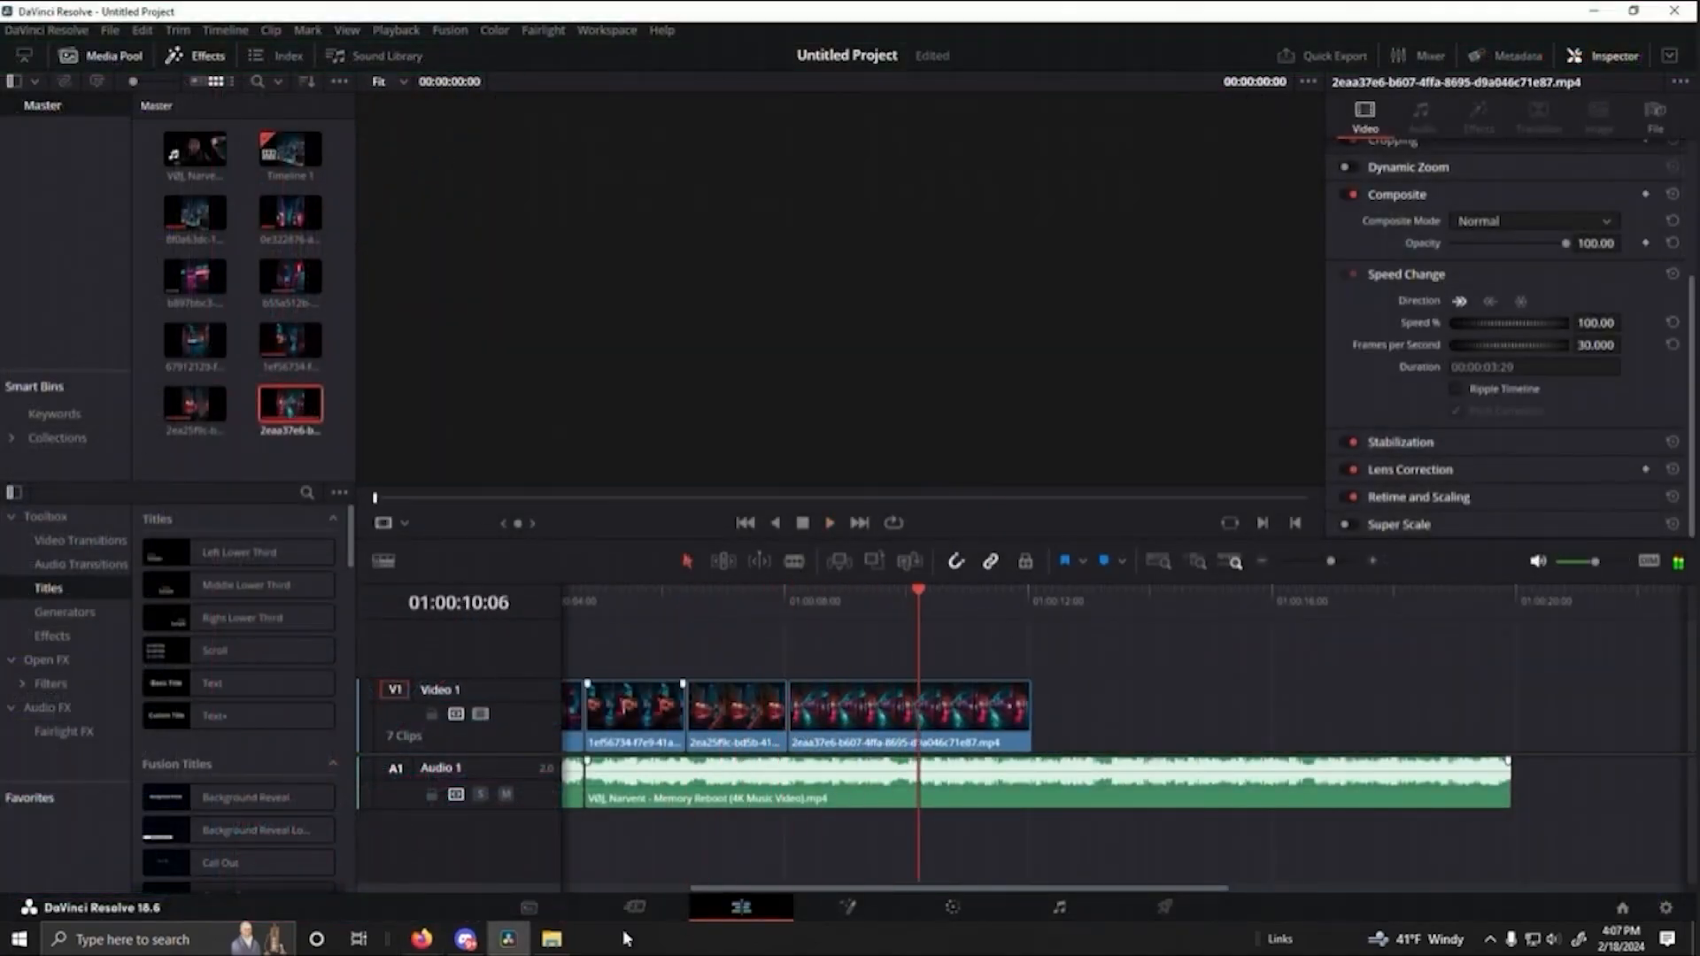
- Import the turquoise trolley clip a8b88acb from the Downloads folder into the project's media
left_click(551, 939)
left_click_drag(1041, 358, 194, 464)
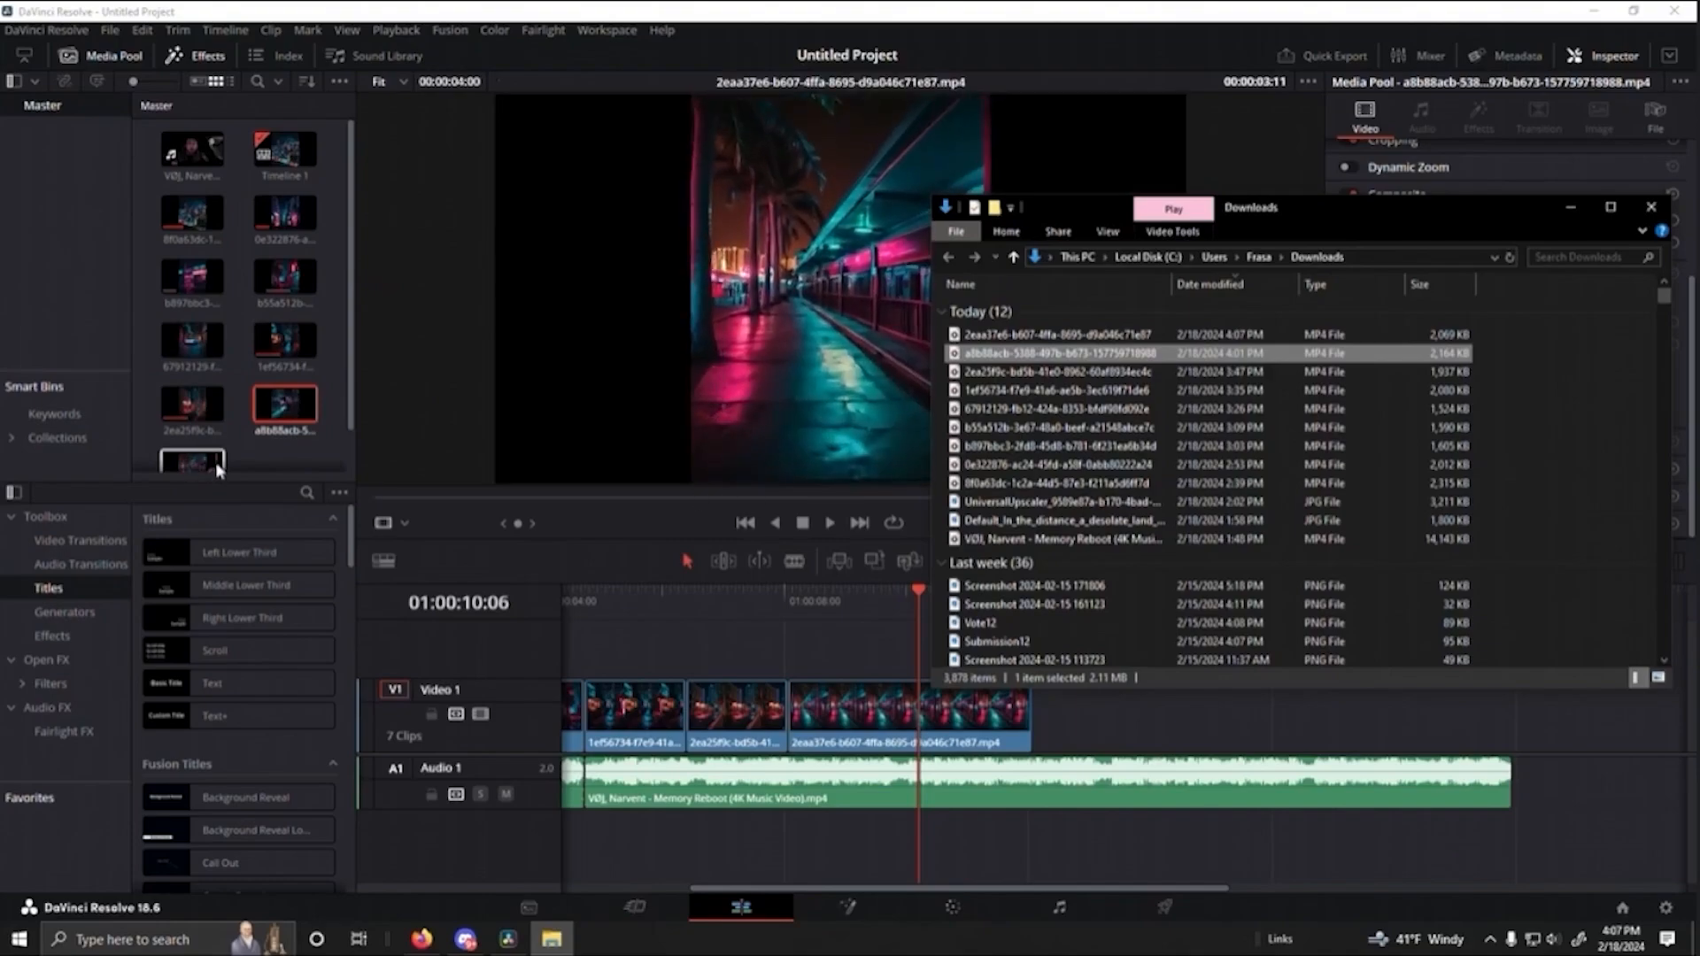
left_click(288, 463)
- Insert the a8b88acb trolley clip before the palm-lined station clip and trim its end to roughly the preceding clip's length
left_click_drag(815, 706, 1032, 702)
left_click_drag(285, 405, 791, 711)
left_click_drag(1067, 713, 891, 720)
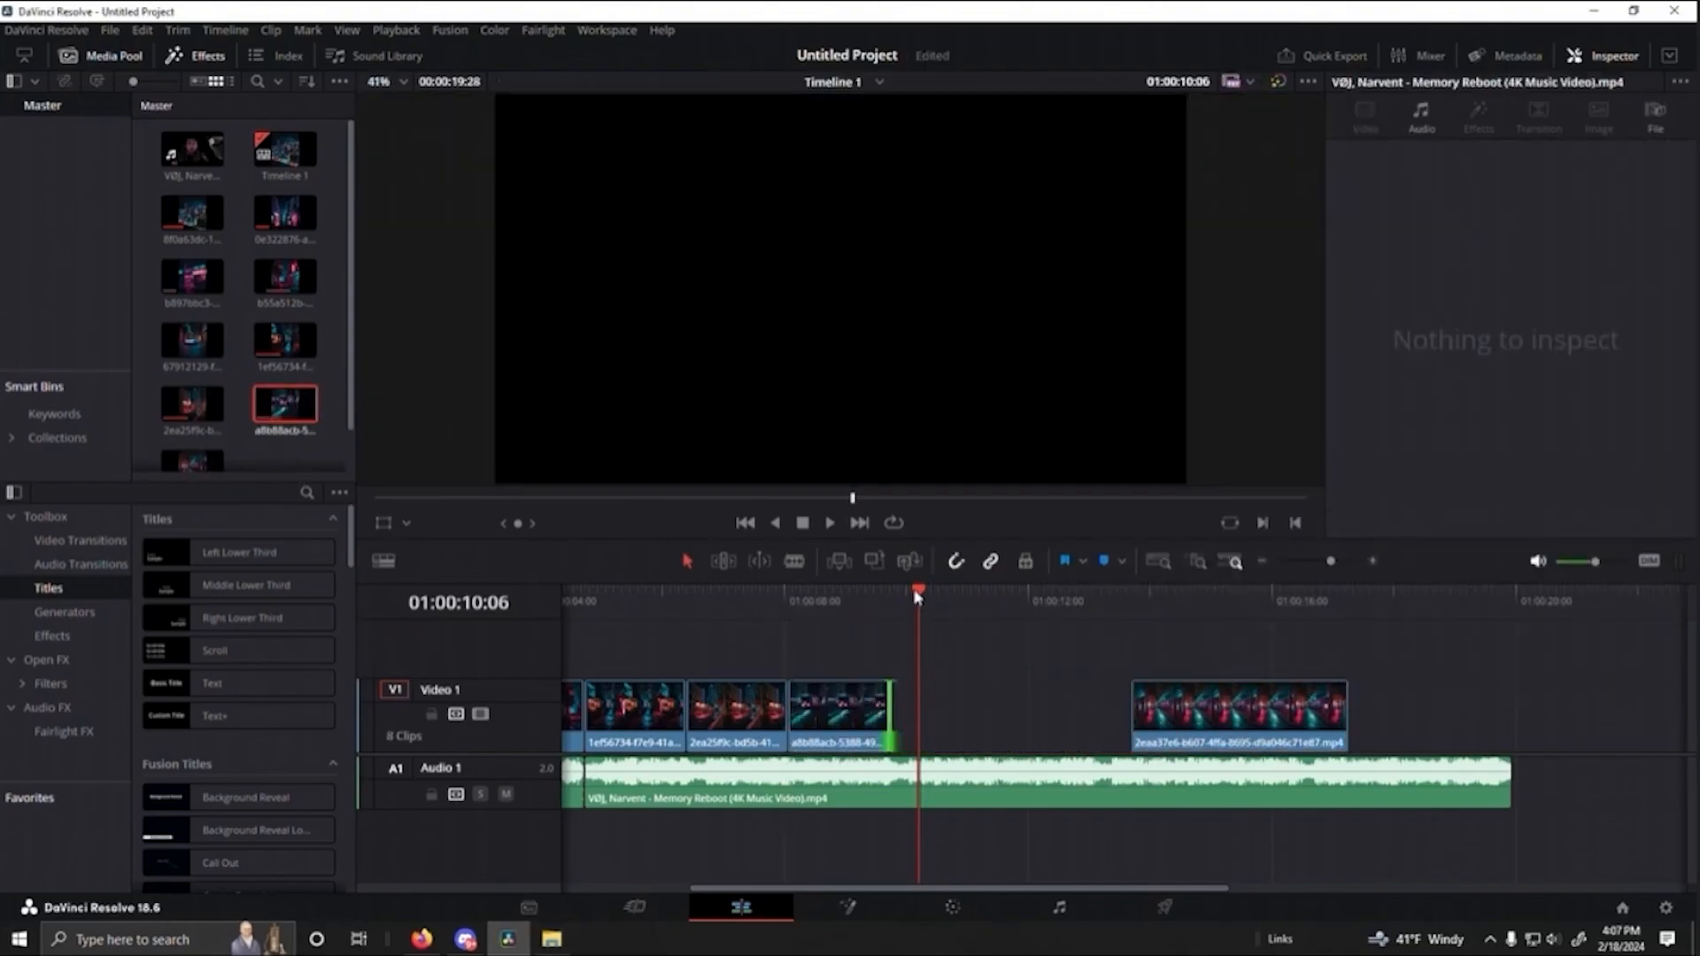
- Butt the palm-lined station clip against the turquoise trolley clip and trim its end to a duration of 00:00:01:19
left_click_drag(919, 596, 664, 602)
key("space")
left_click_drag(1173, 703, 932, 706)
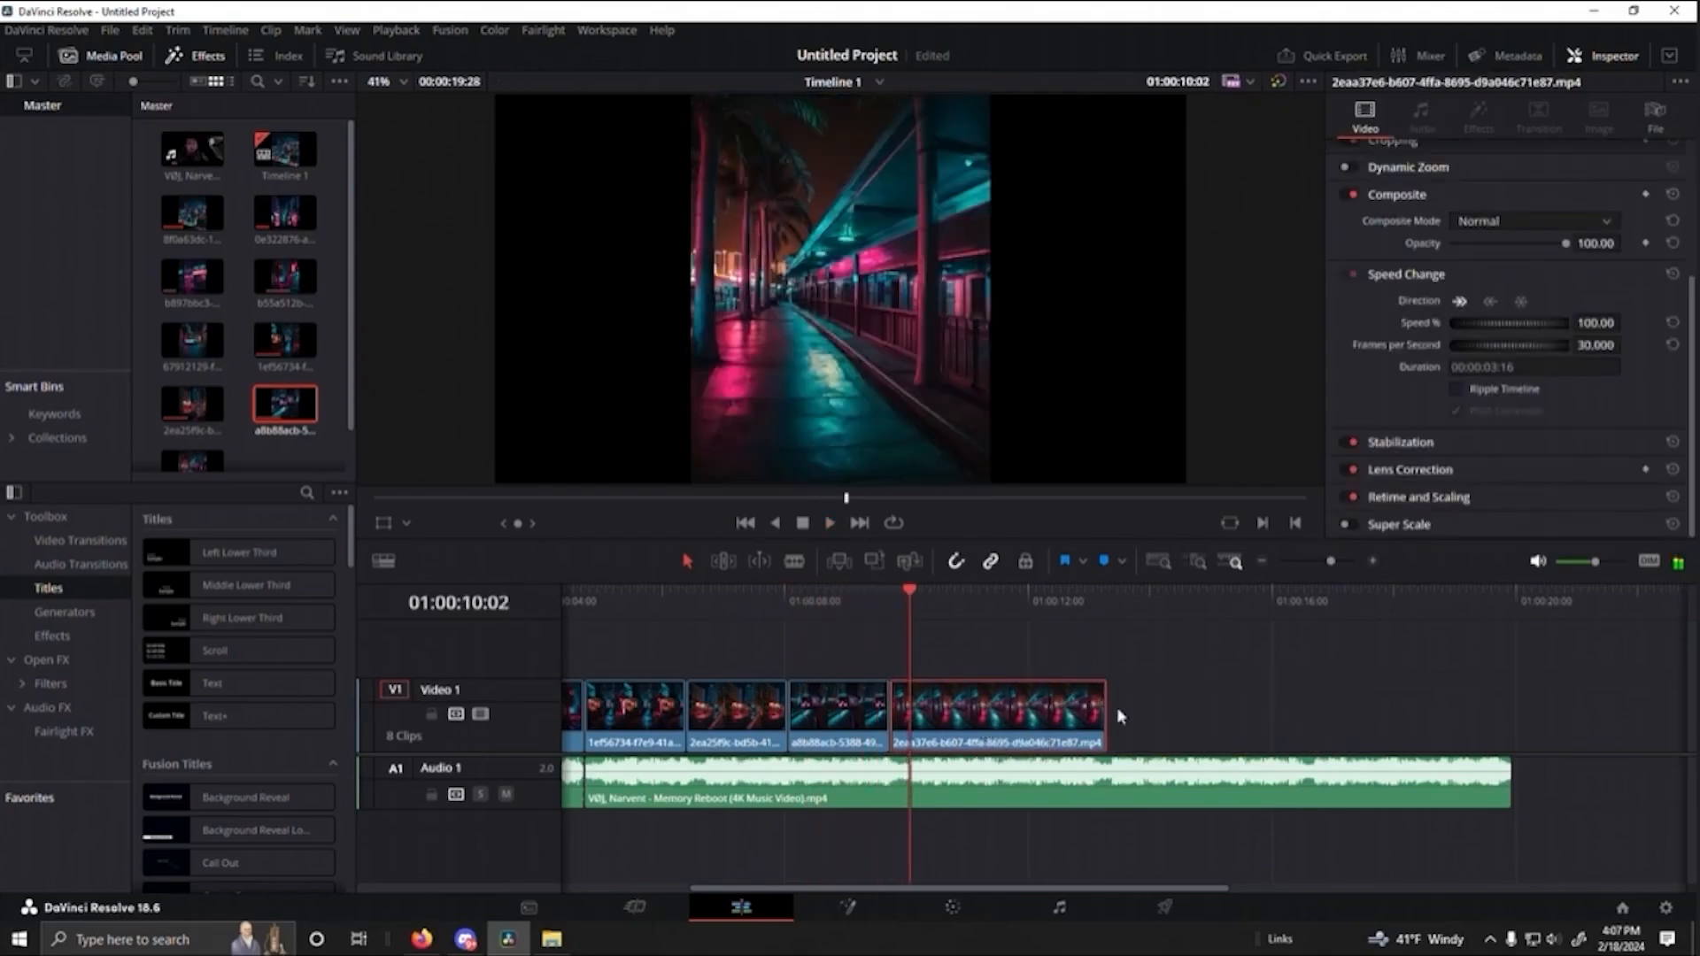
left_click_drag(1106, 712, 990, 713)
- Play back the last three video clips against the music and scrub to the end of the palm-lined station clip
left_click_drag(896, 597, 689, 610)
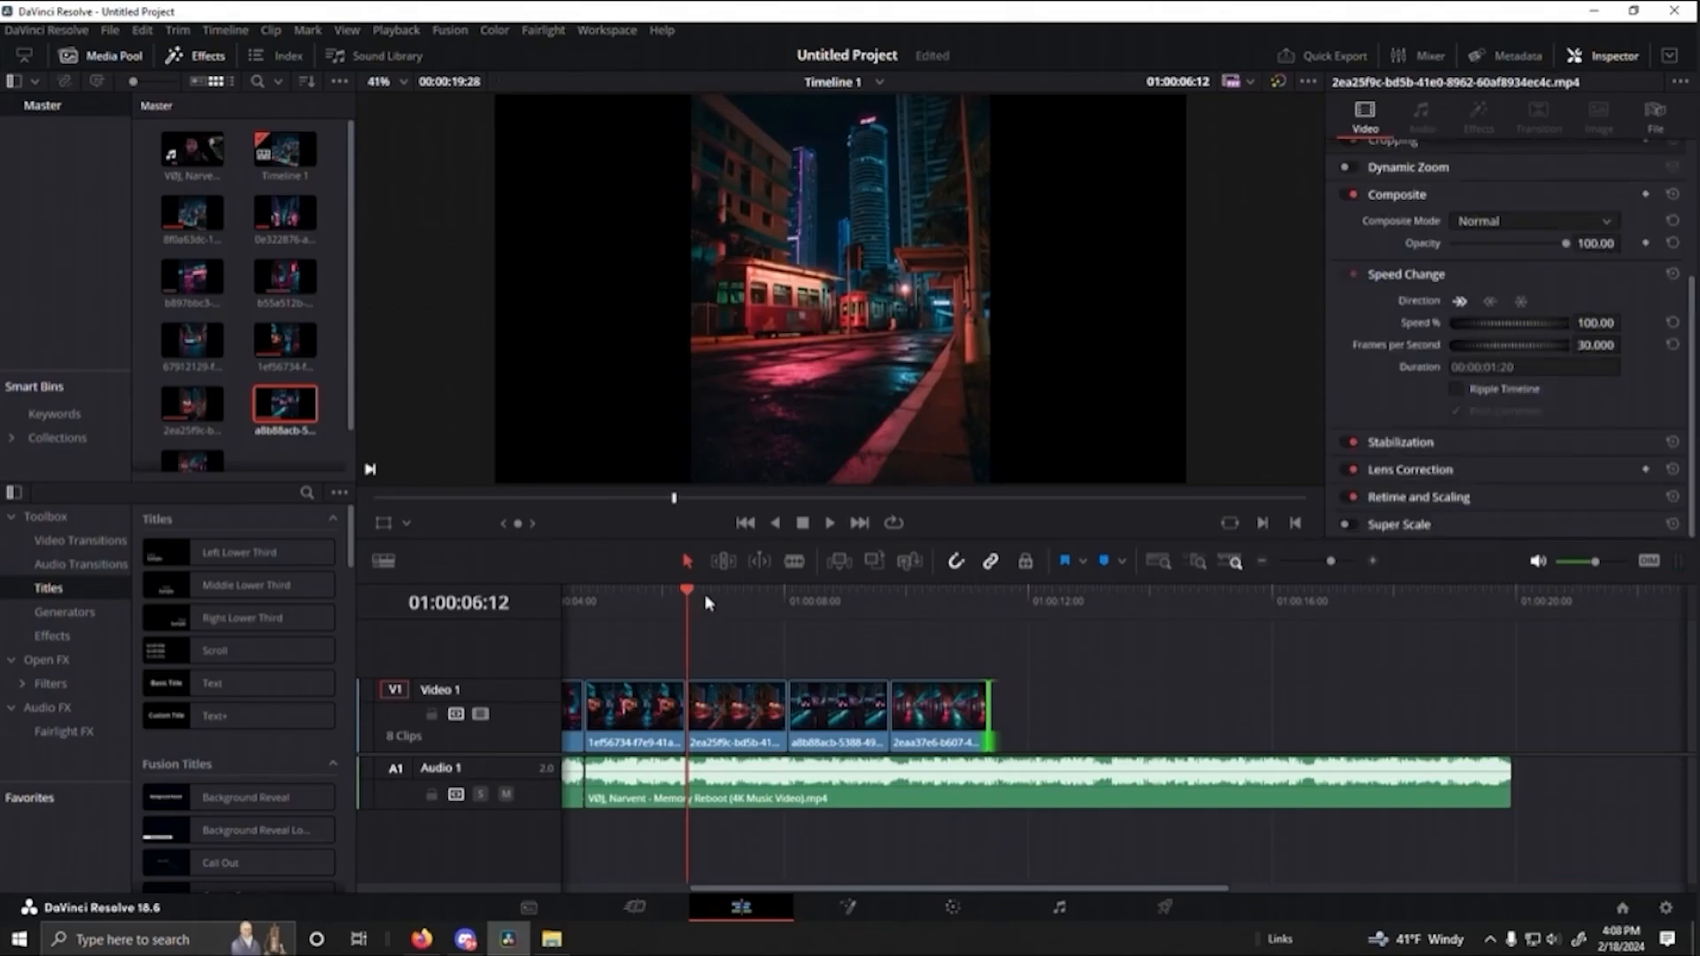
key("space")
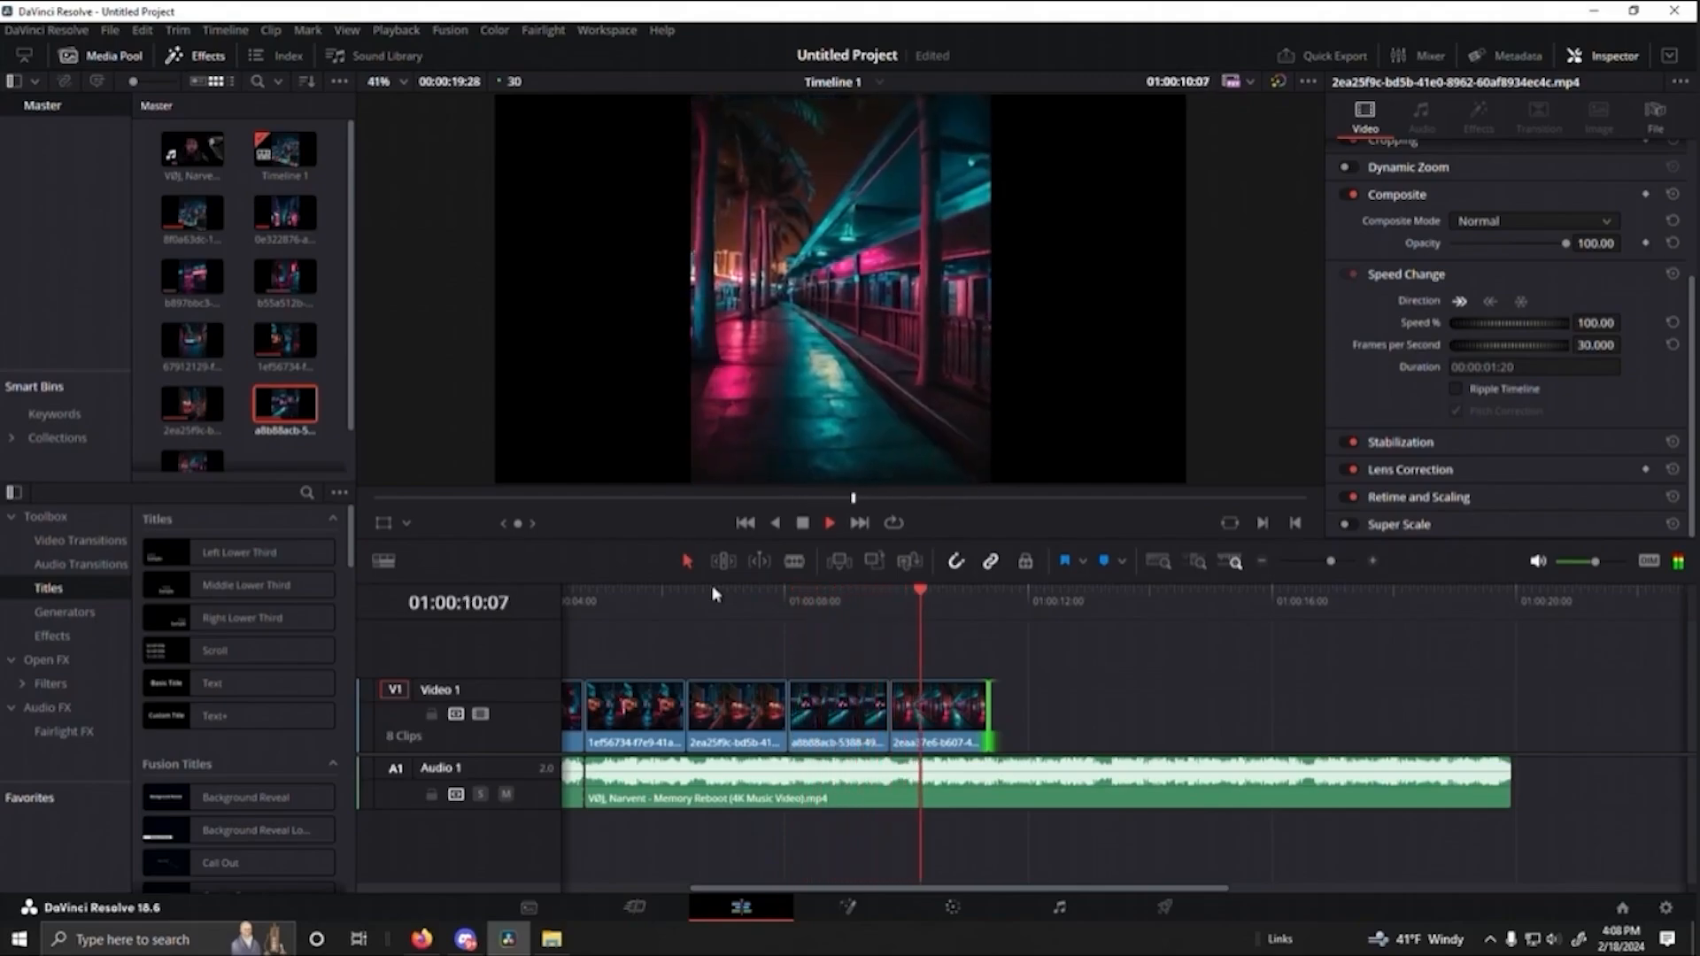
key("space")
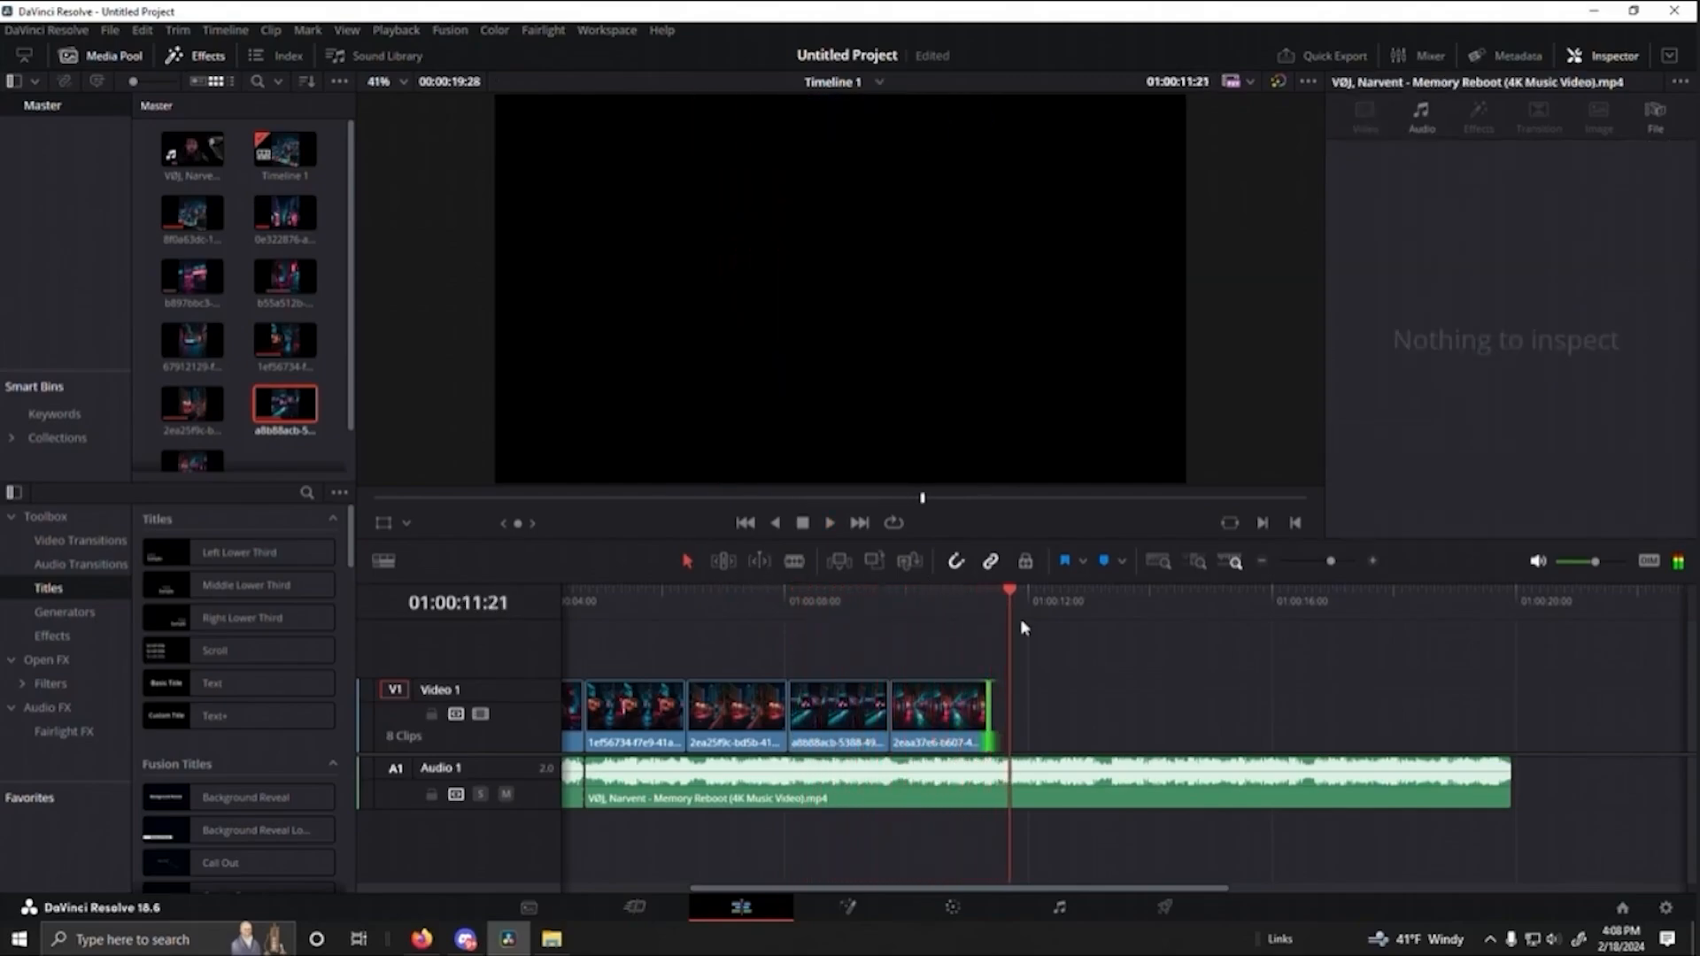
left_click_drag(992, 606, 985, 655)
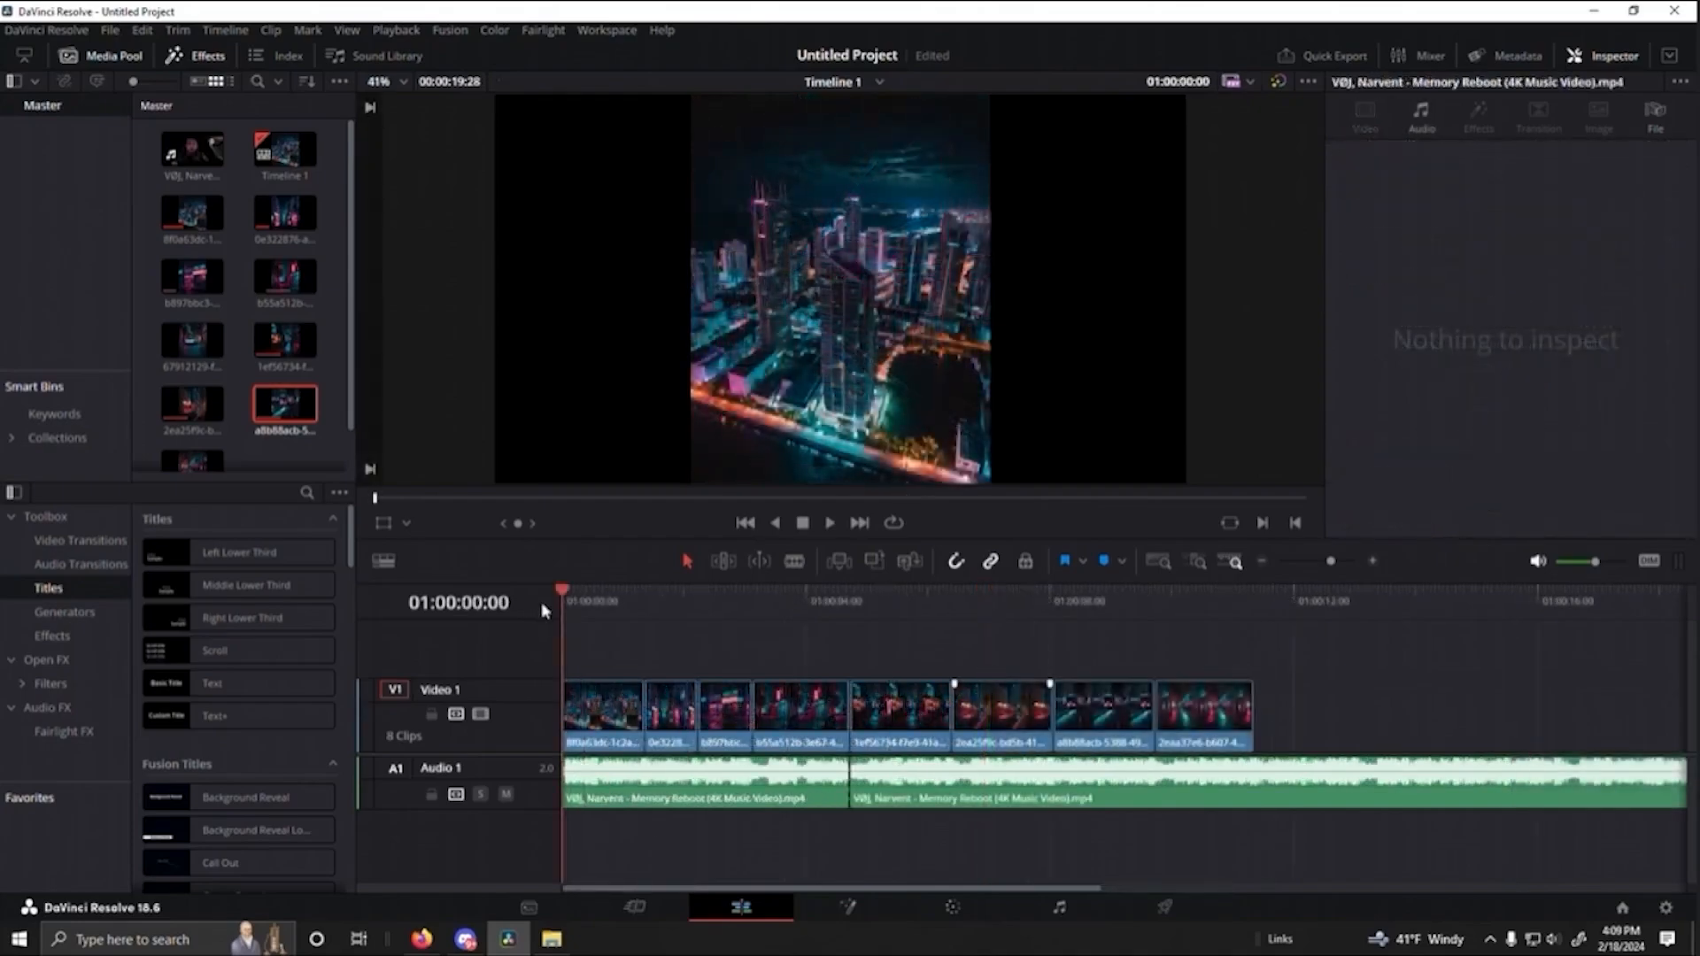
- Play the whole edit from the start and park the playhead at the end of the last clip, at 01:00:11:11
key("space")
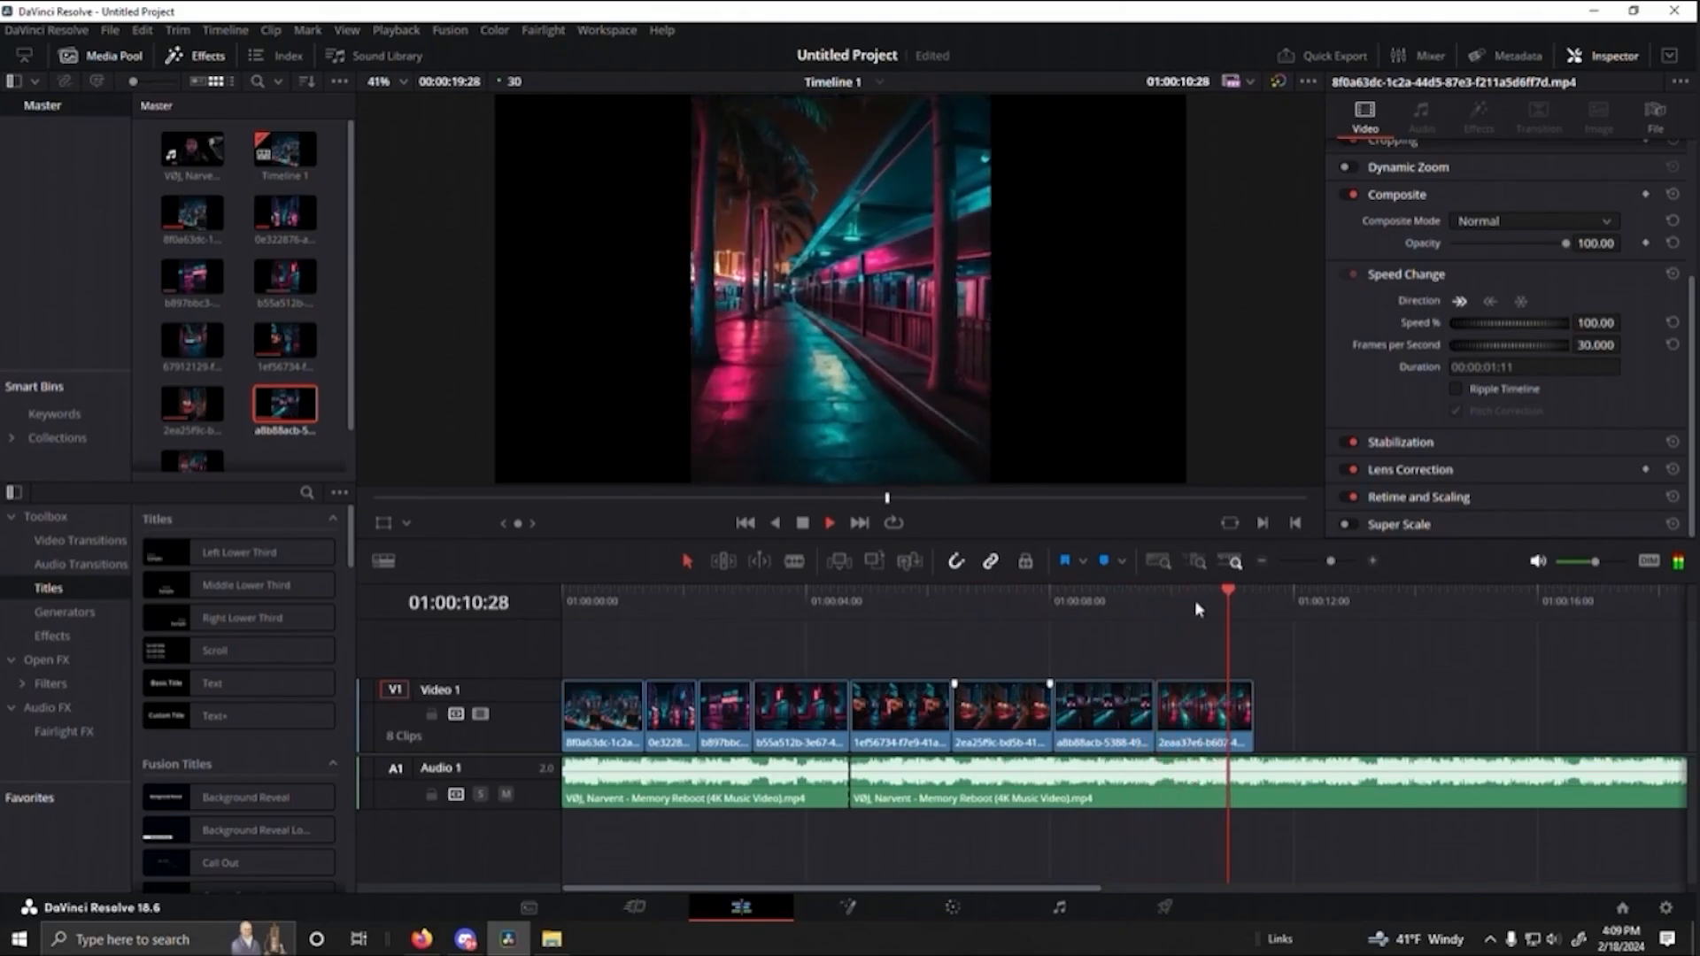
left_click(1249, 606)
left_click(1254, 603)
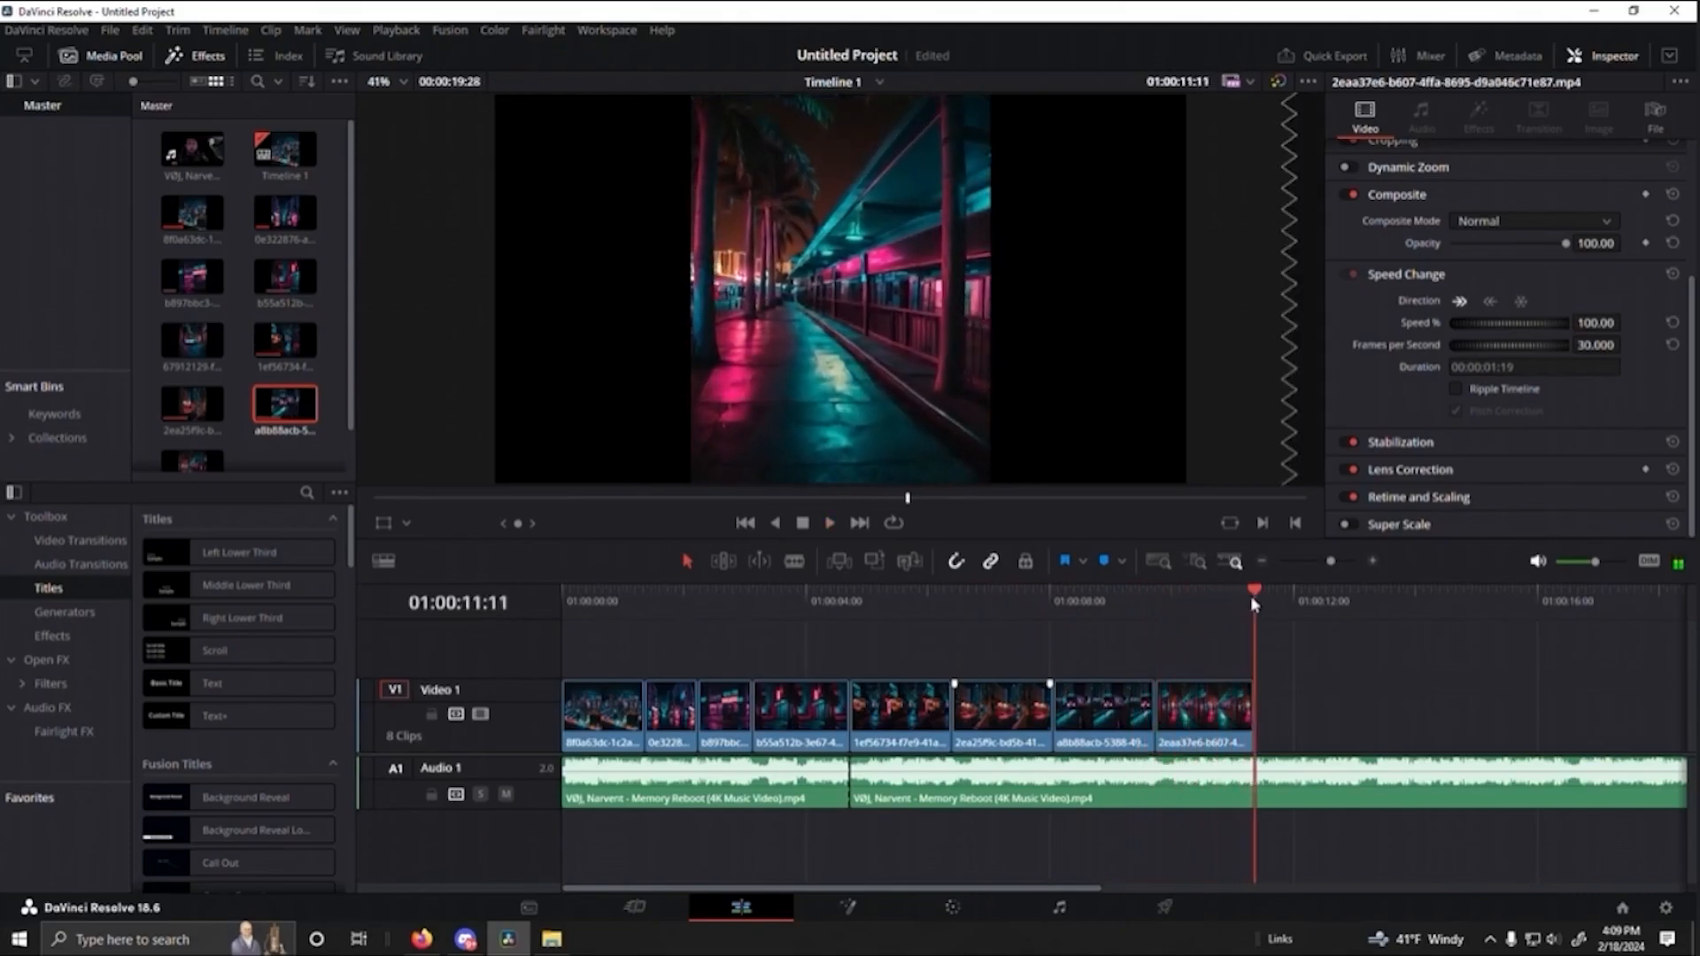
scroll(1399, 684, "right", 3)
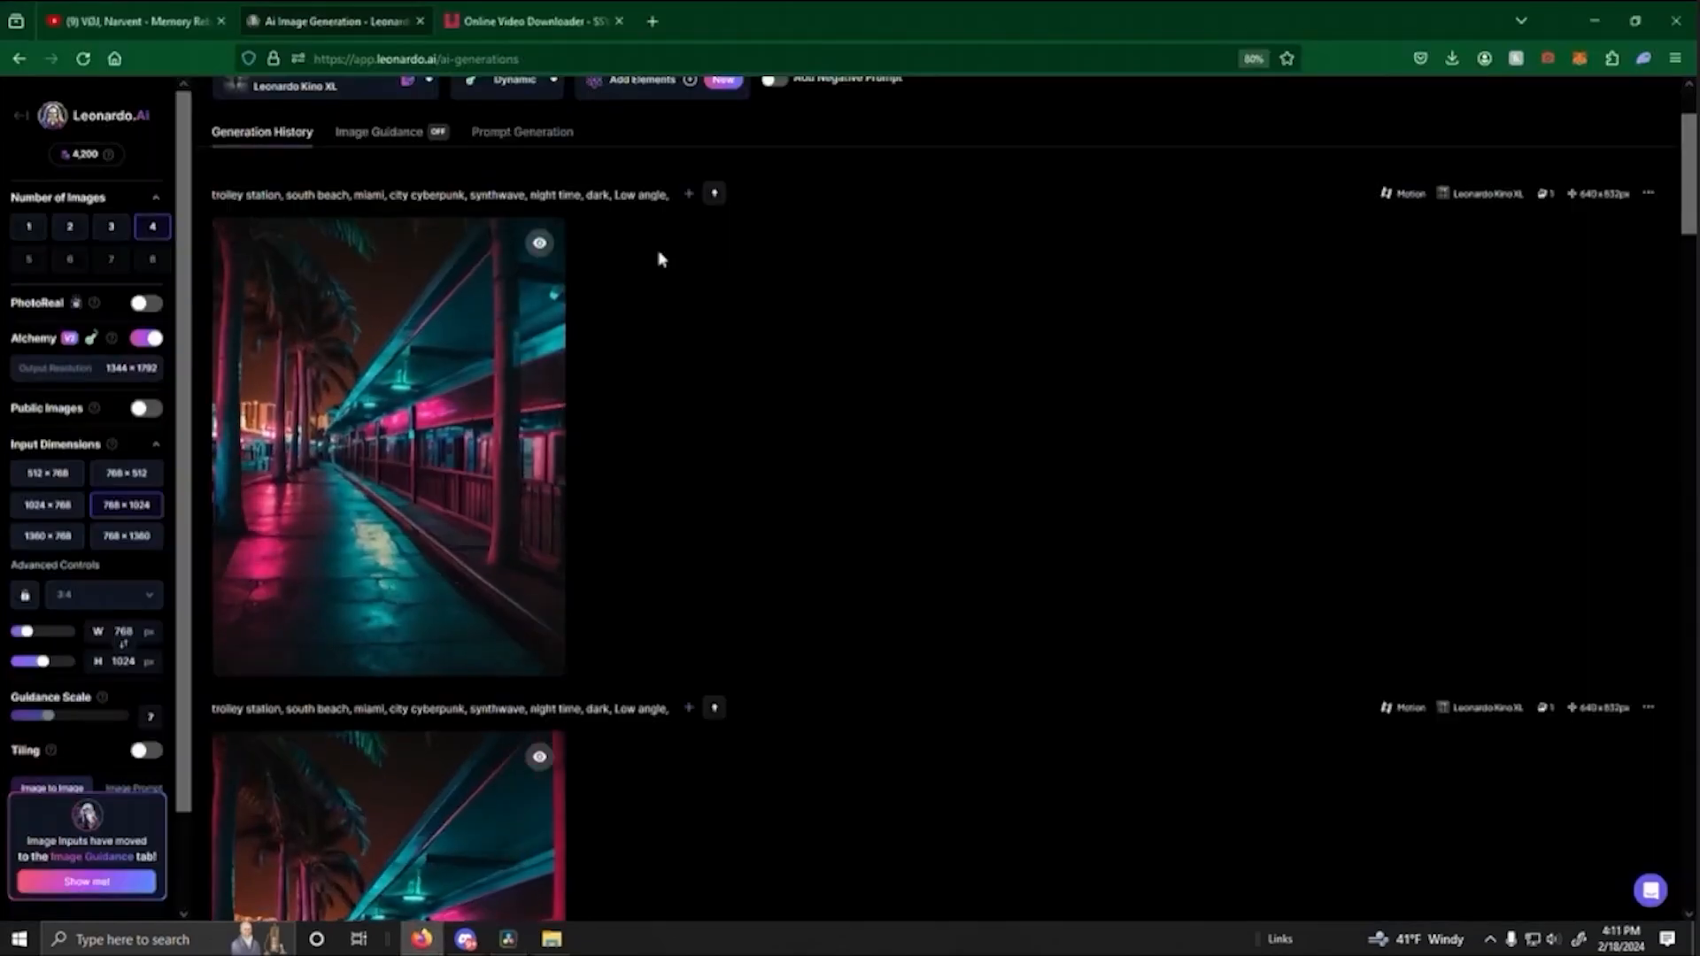
- In Leonardo.Ai, generate two batches of four images from "boardwalk steps, view from the street, boardwalk, miami, city cyberpunk, synthwave, night time, dark, Low angle,"
scroll(778, 463, "up", 3)
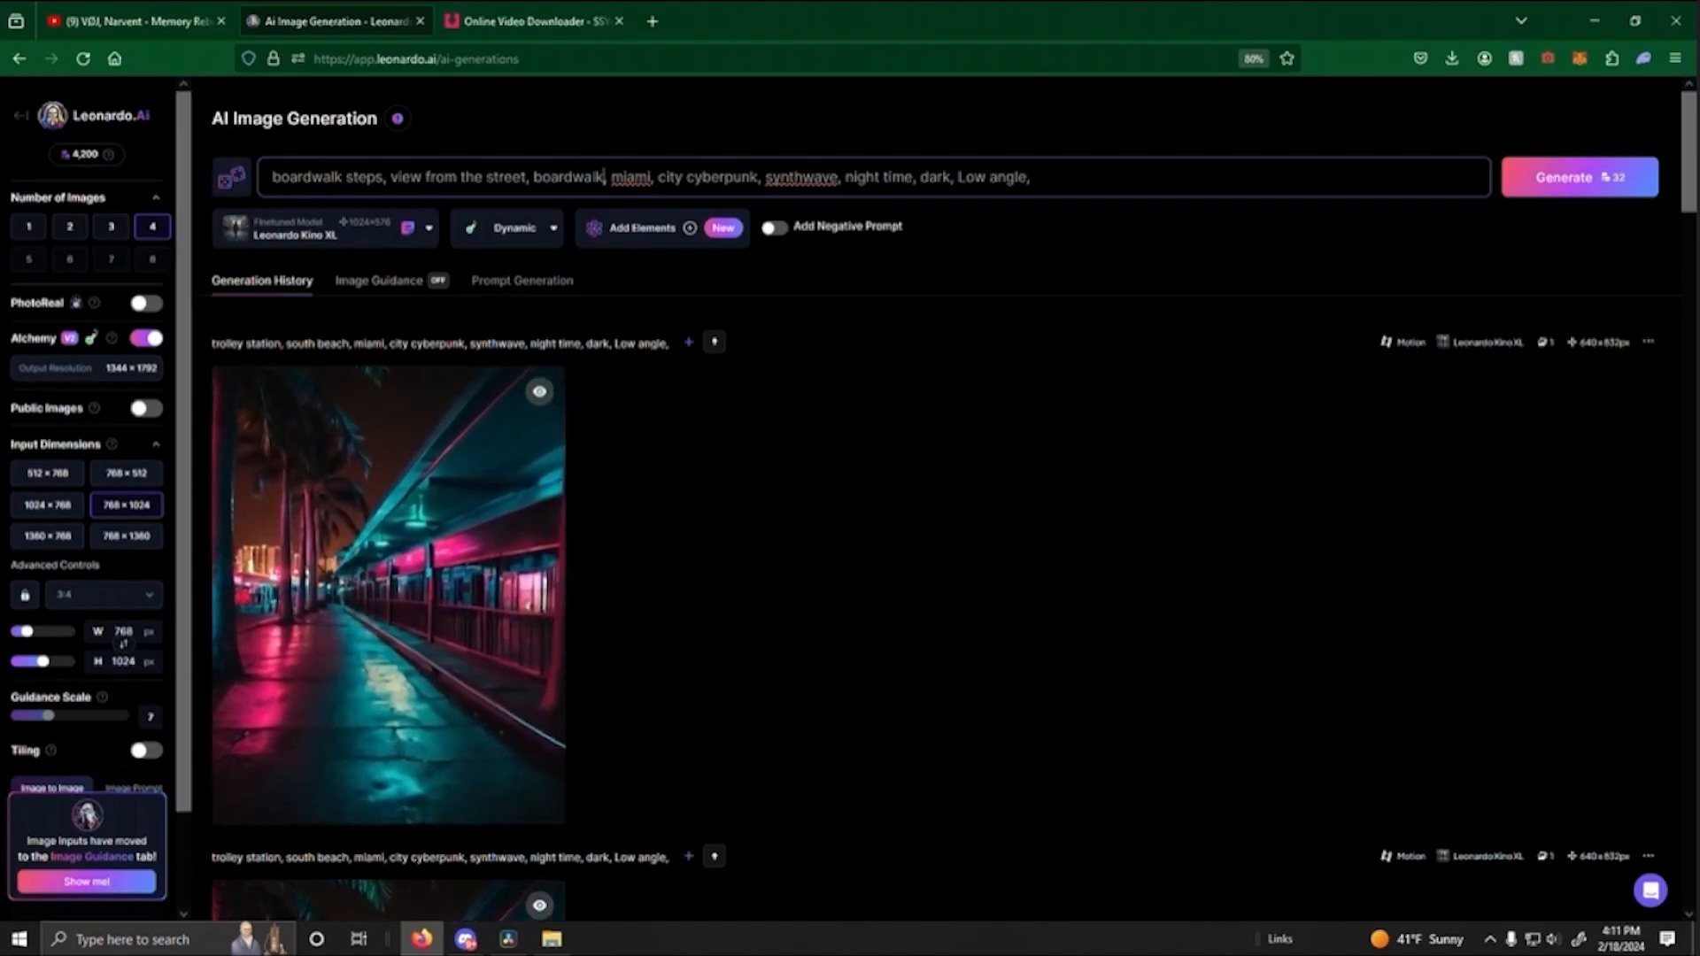
left_click(1565, 180)
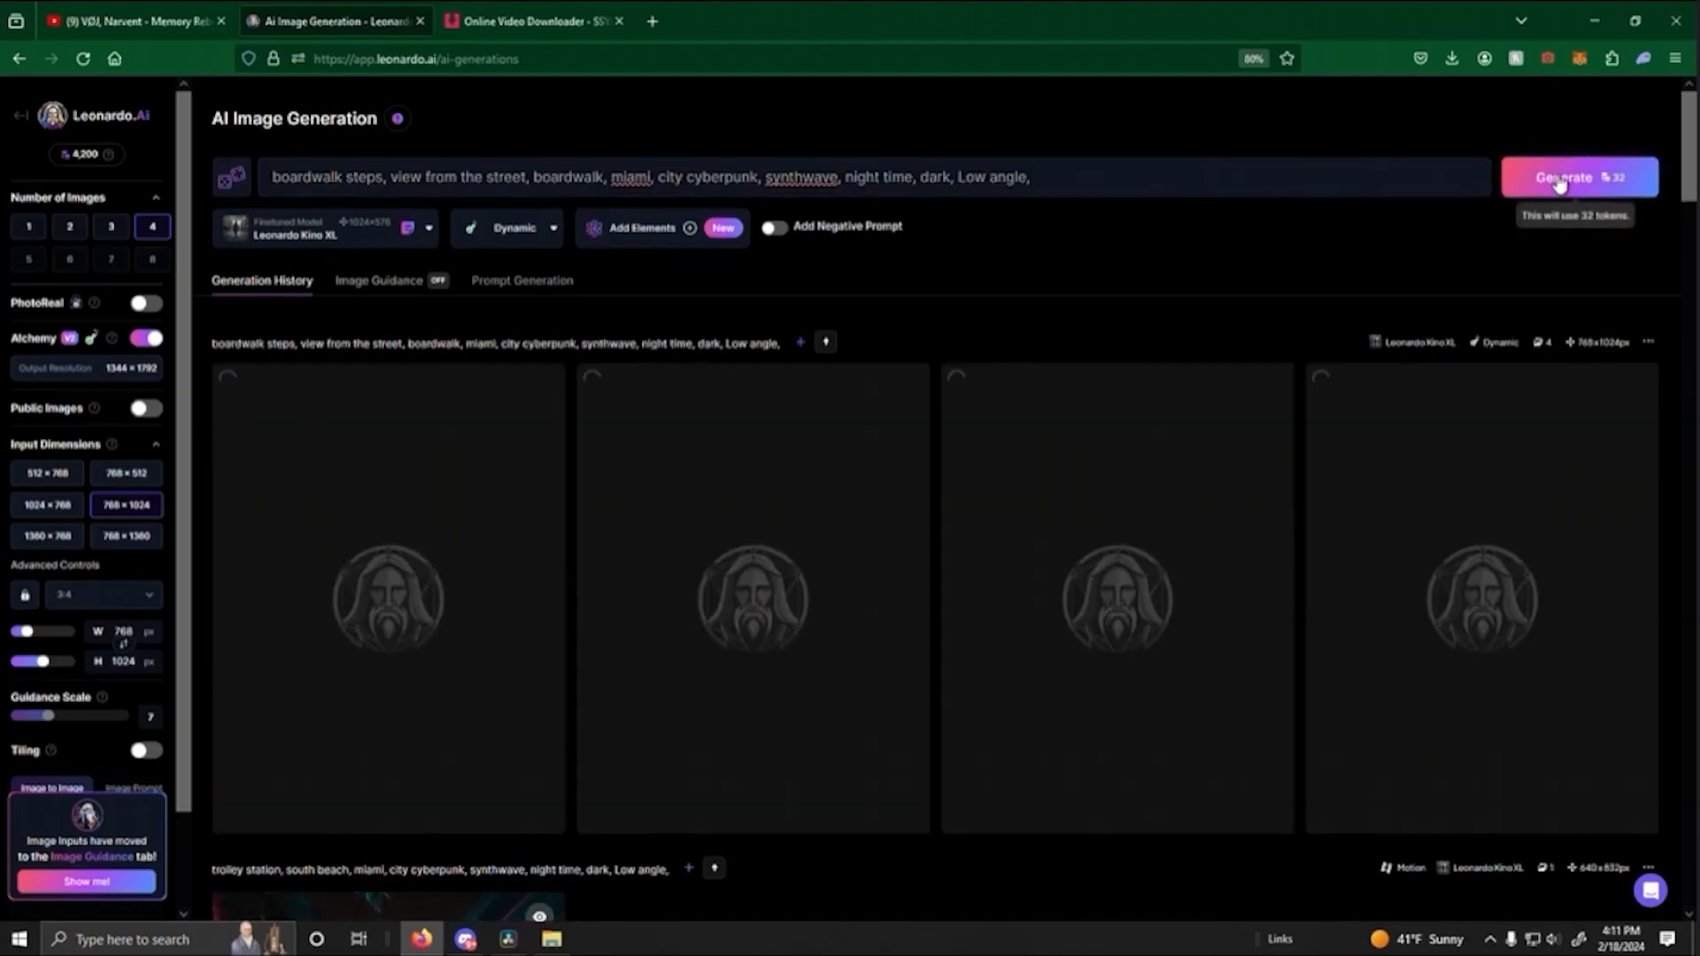
left_click(1561, 182)
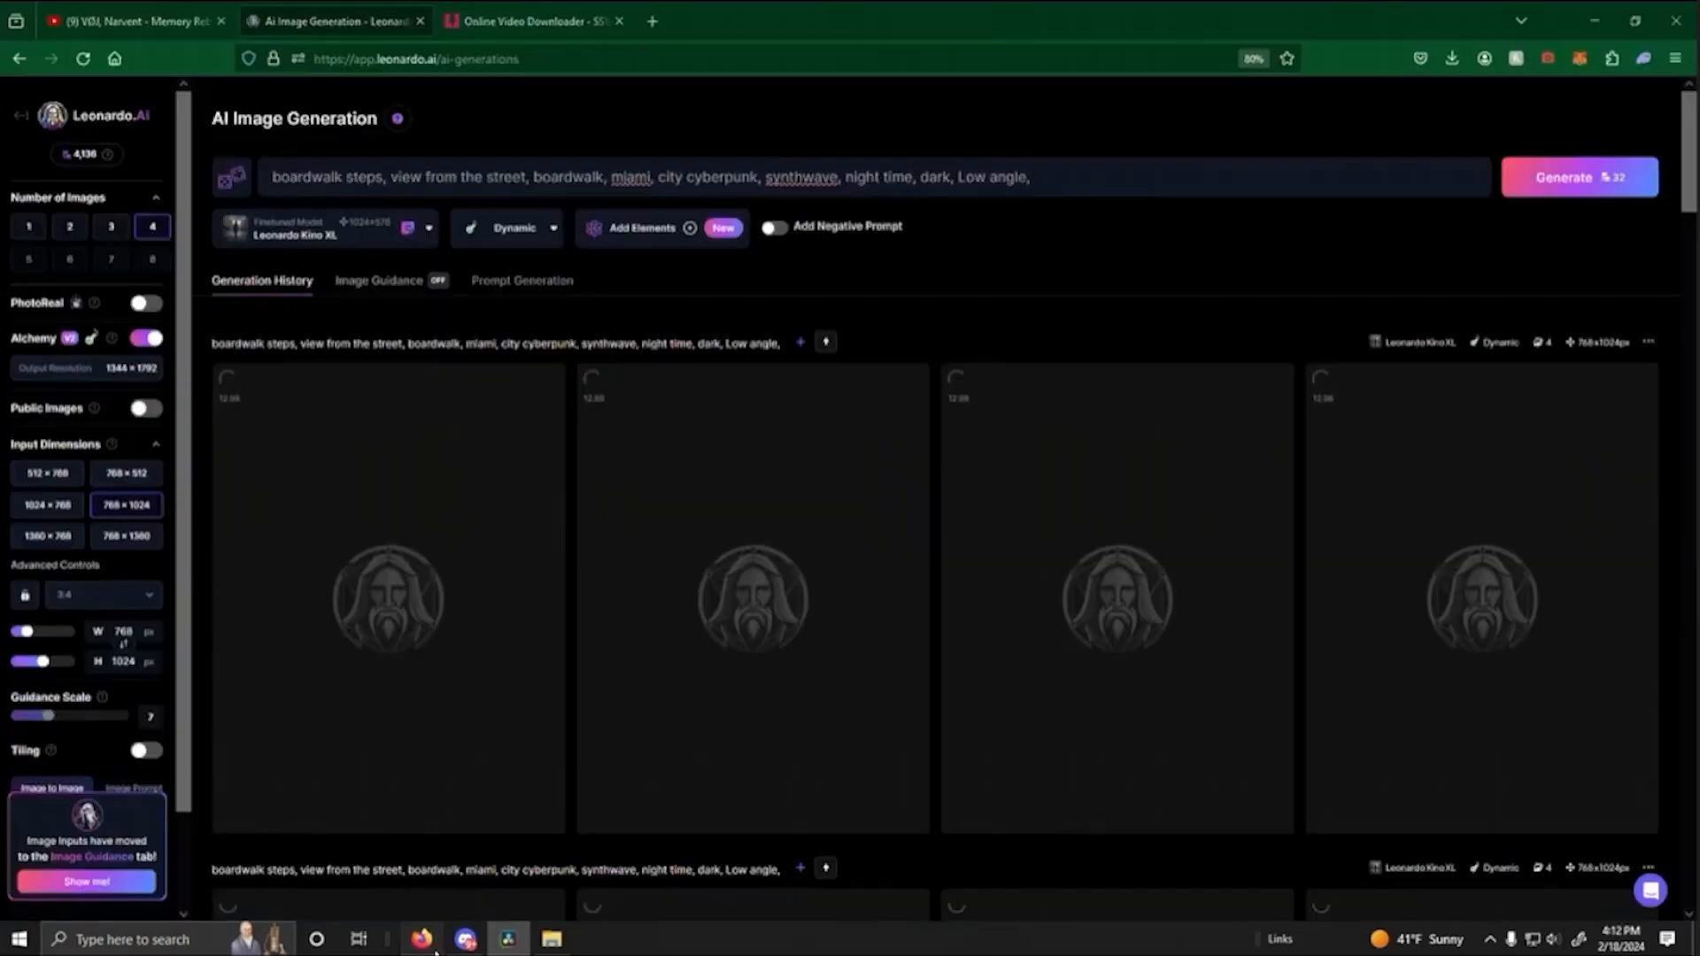
- Browse the generated boardwalk steps images and examine the pink-railed staircase image enlarged
scroll(626, 585, "down", 5)
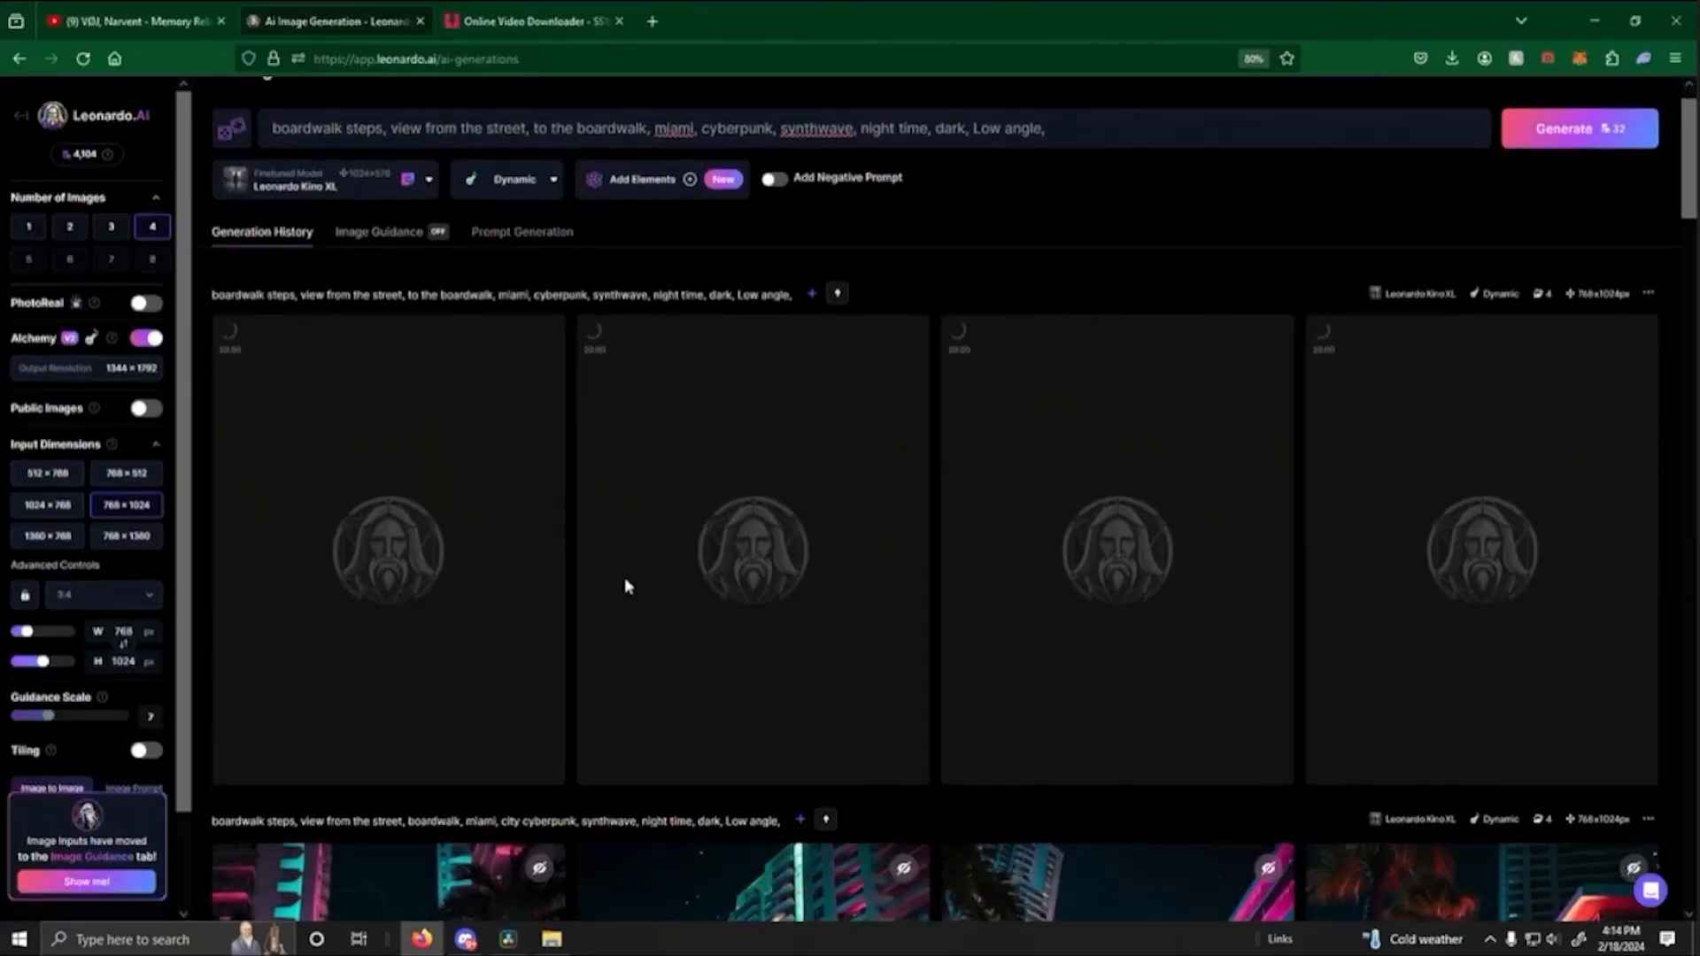
scroll(759, 436, "down", 3)
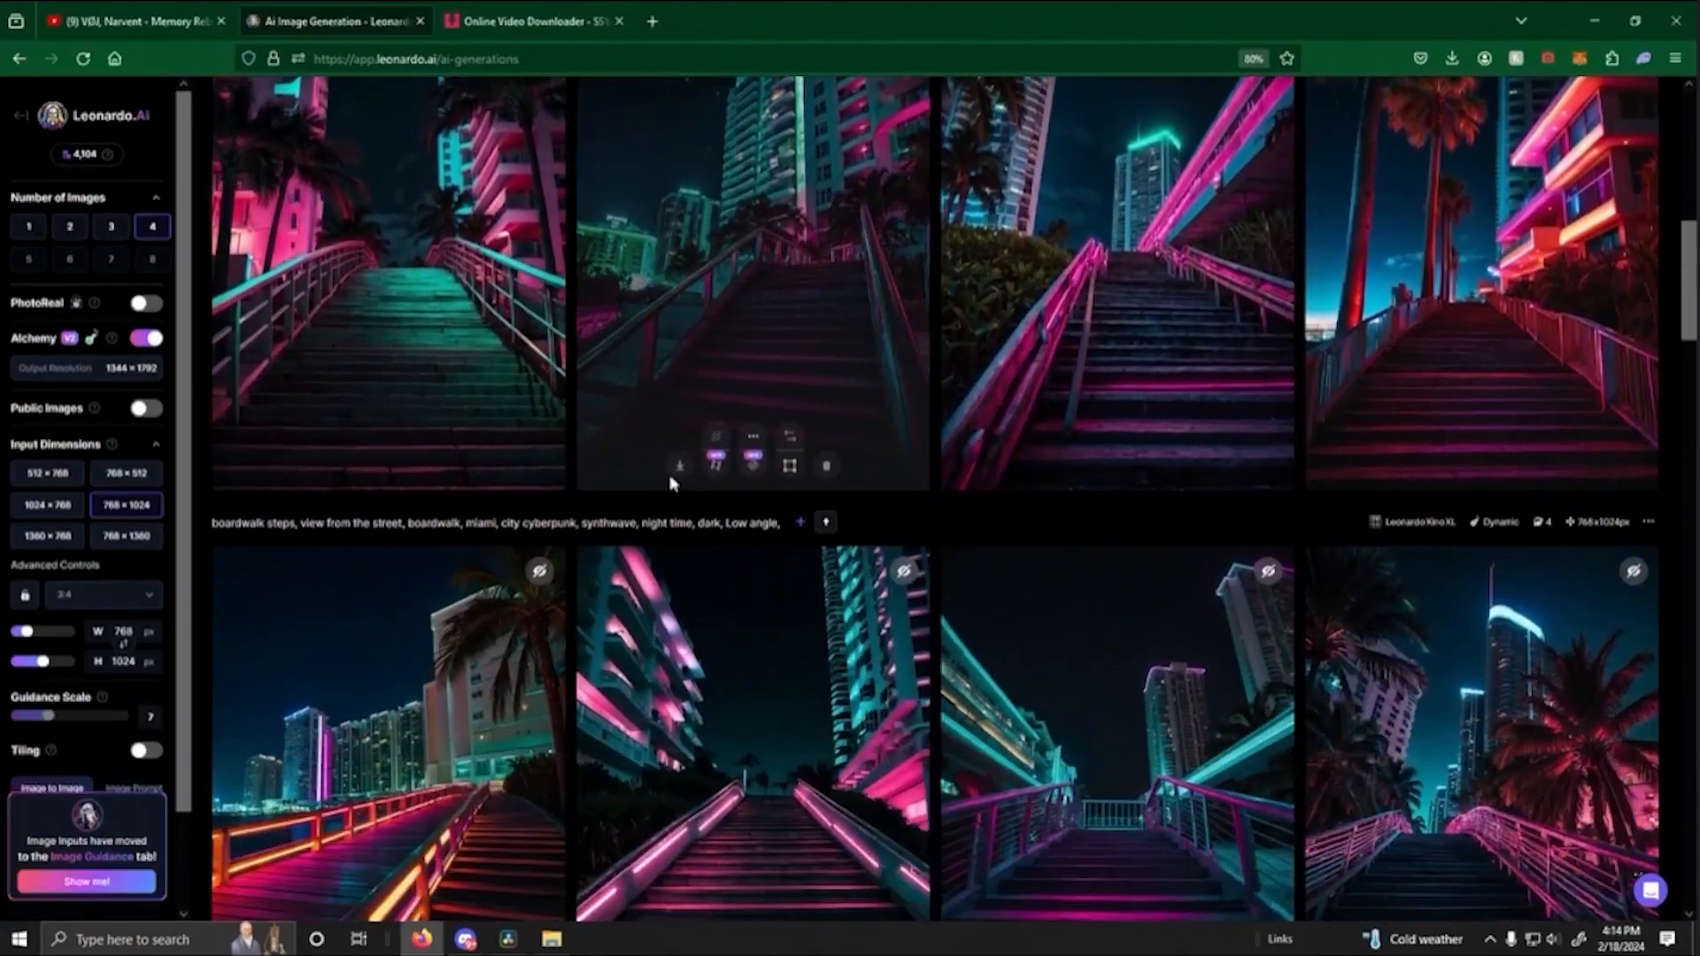
scroll(627, 496, "down", 3)
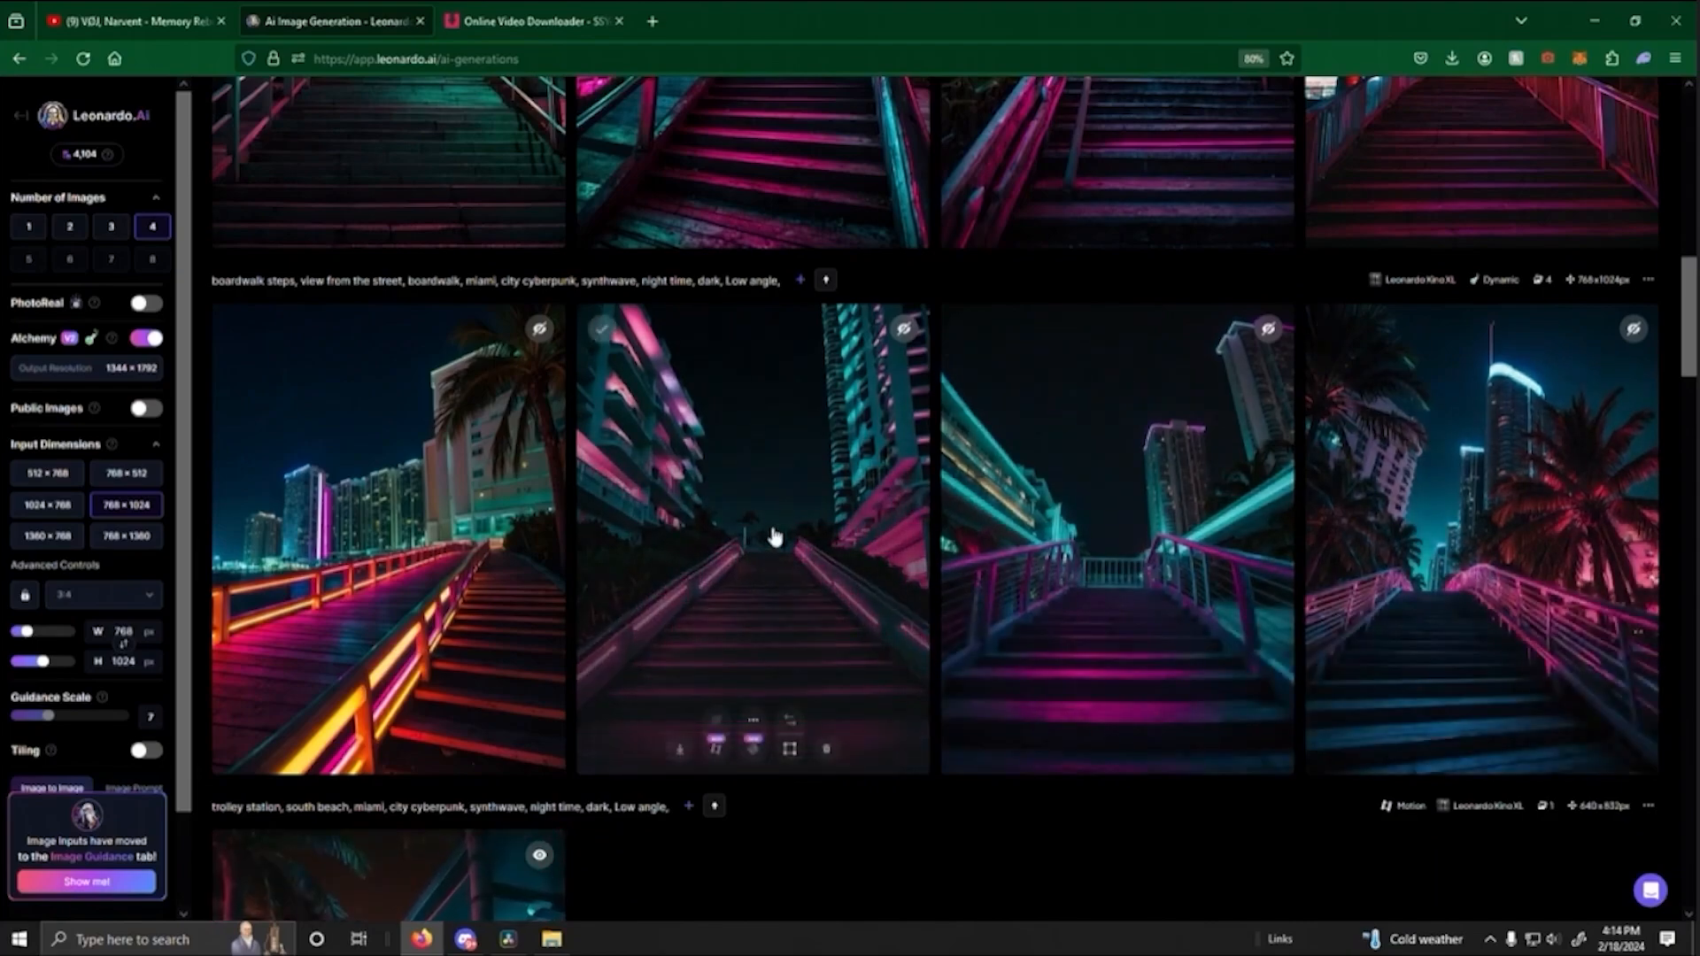
left_click(835, 629)
left_click(1206, 622)
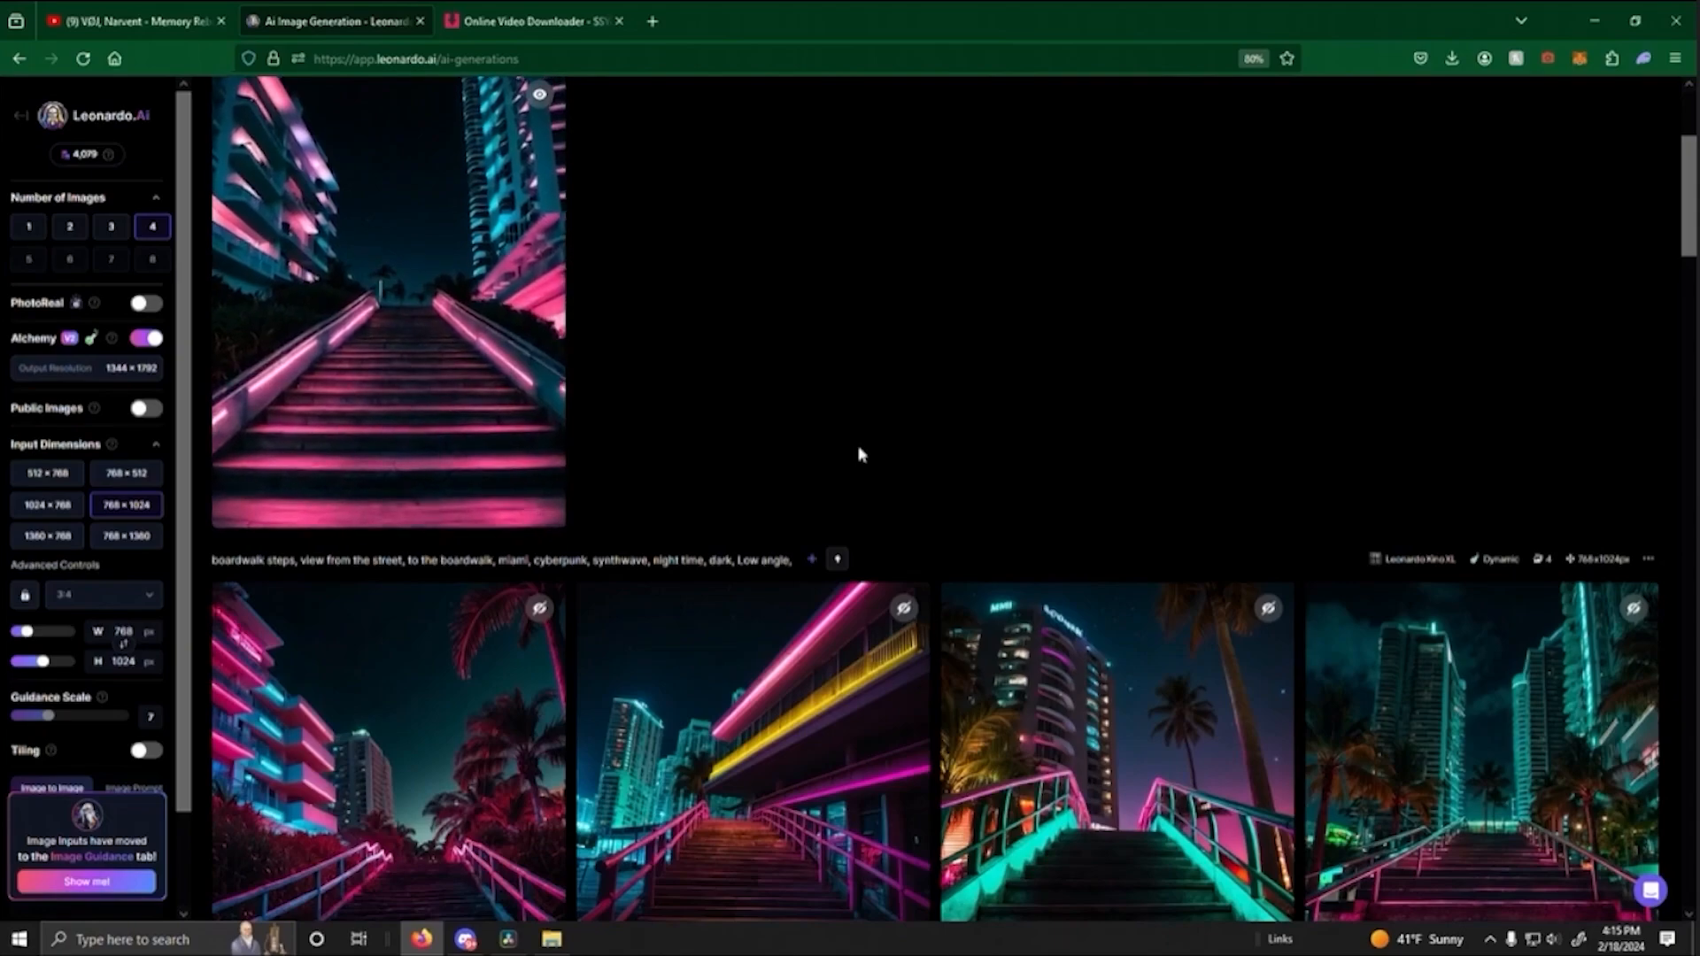
- Place the pink staircase motion clip after the palm-lined station clip in DaVinci Resolve, trim its end to 01:00:13:02, and play it back
scroll(797, 376, "up", 1)
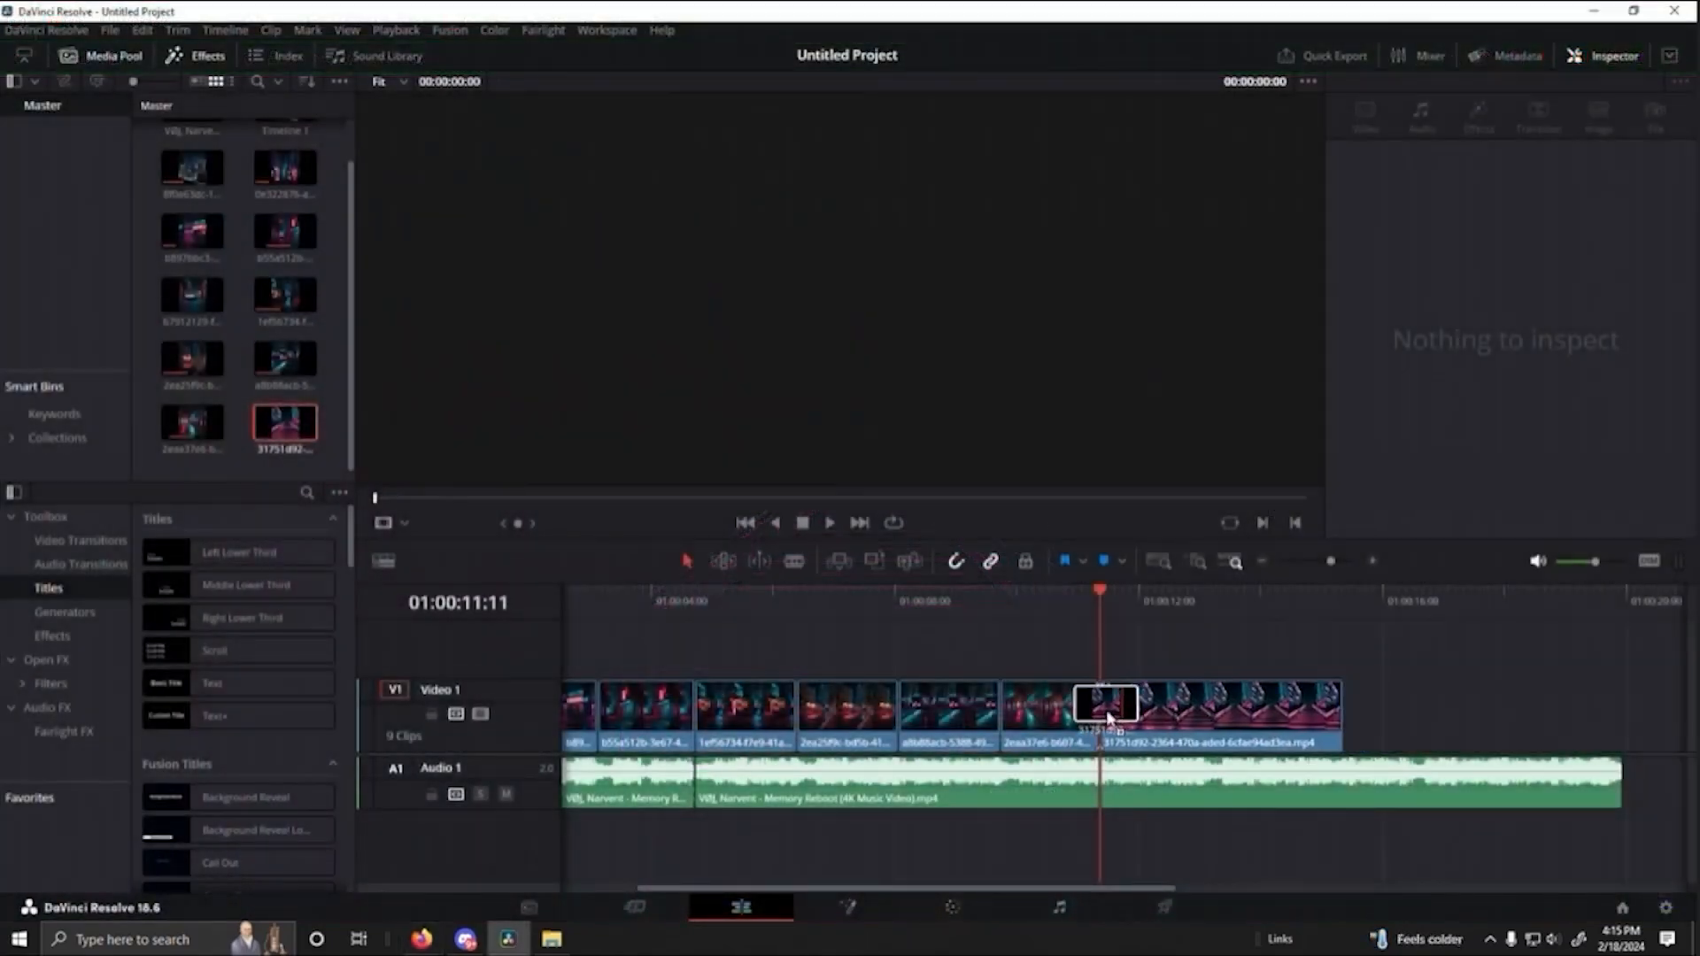
left_click_drag(1109, 719, 1109, 718)
left_click(1032, 590)
key("space")
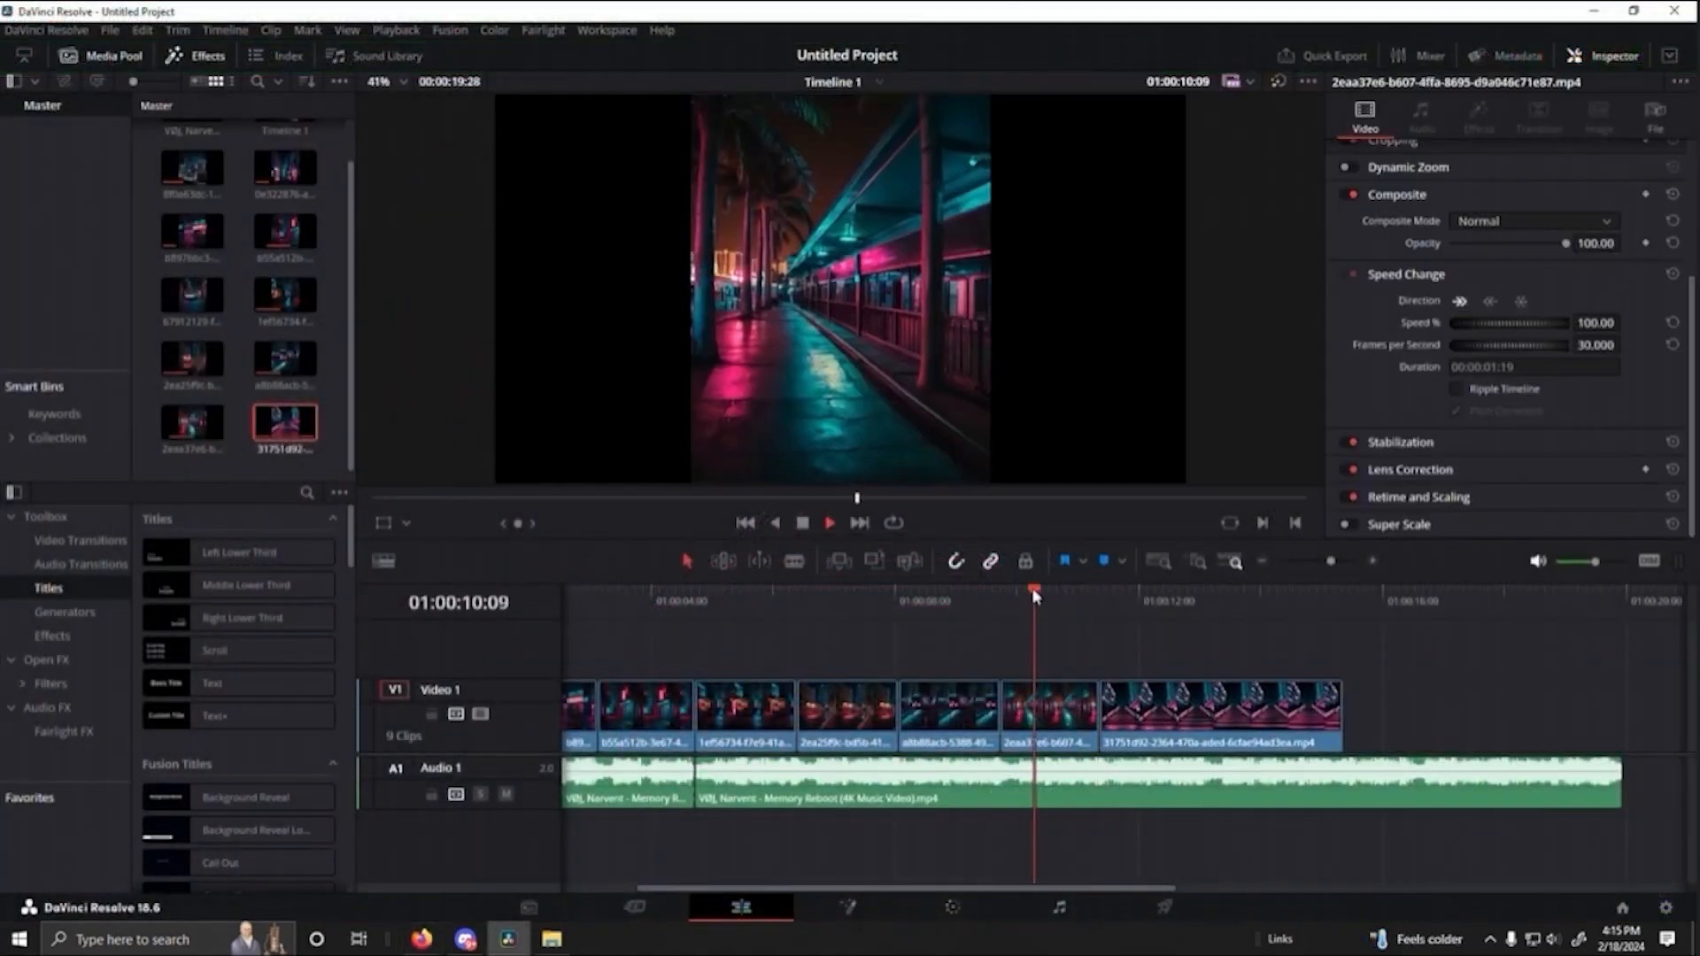
left_click_drag(1340, 717, 1207, 717)
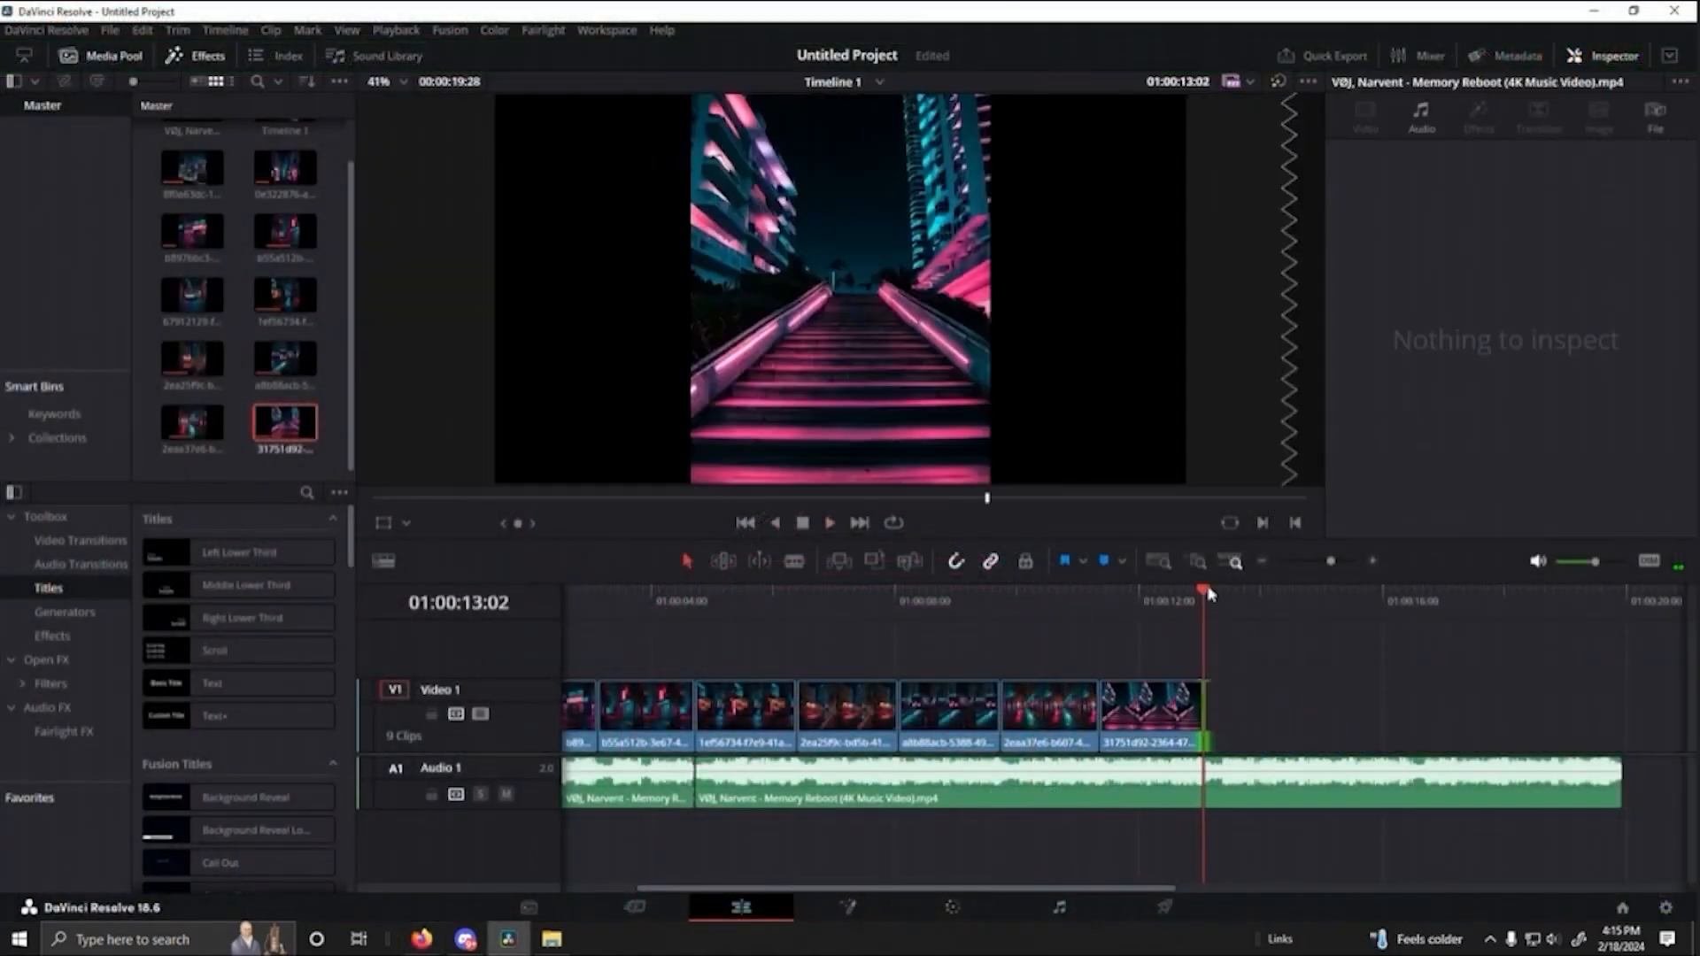
left_click(992, 591)
key("space")
- Return to Leonardo.Ai and generate four images from "boardwalk, arcade, passing by, games, nightlife, miami, cyberpunk, synthwave, night time, dark, Low angle,"
left_click(421, 939)
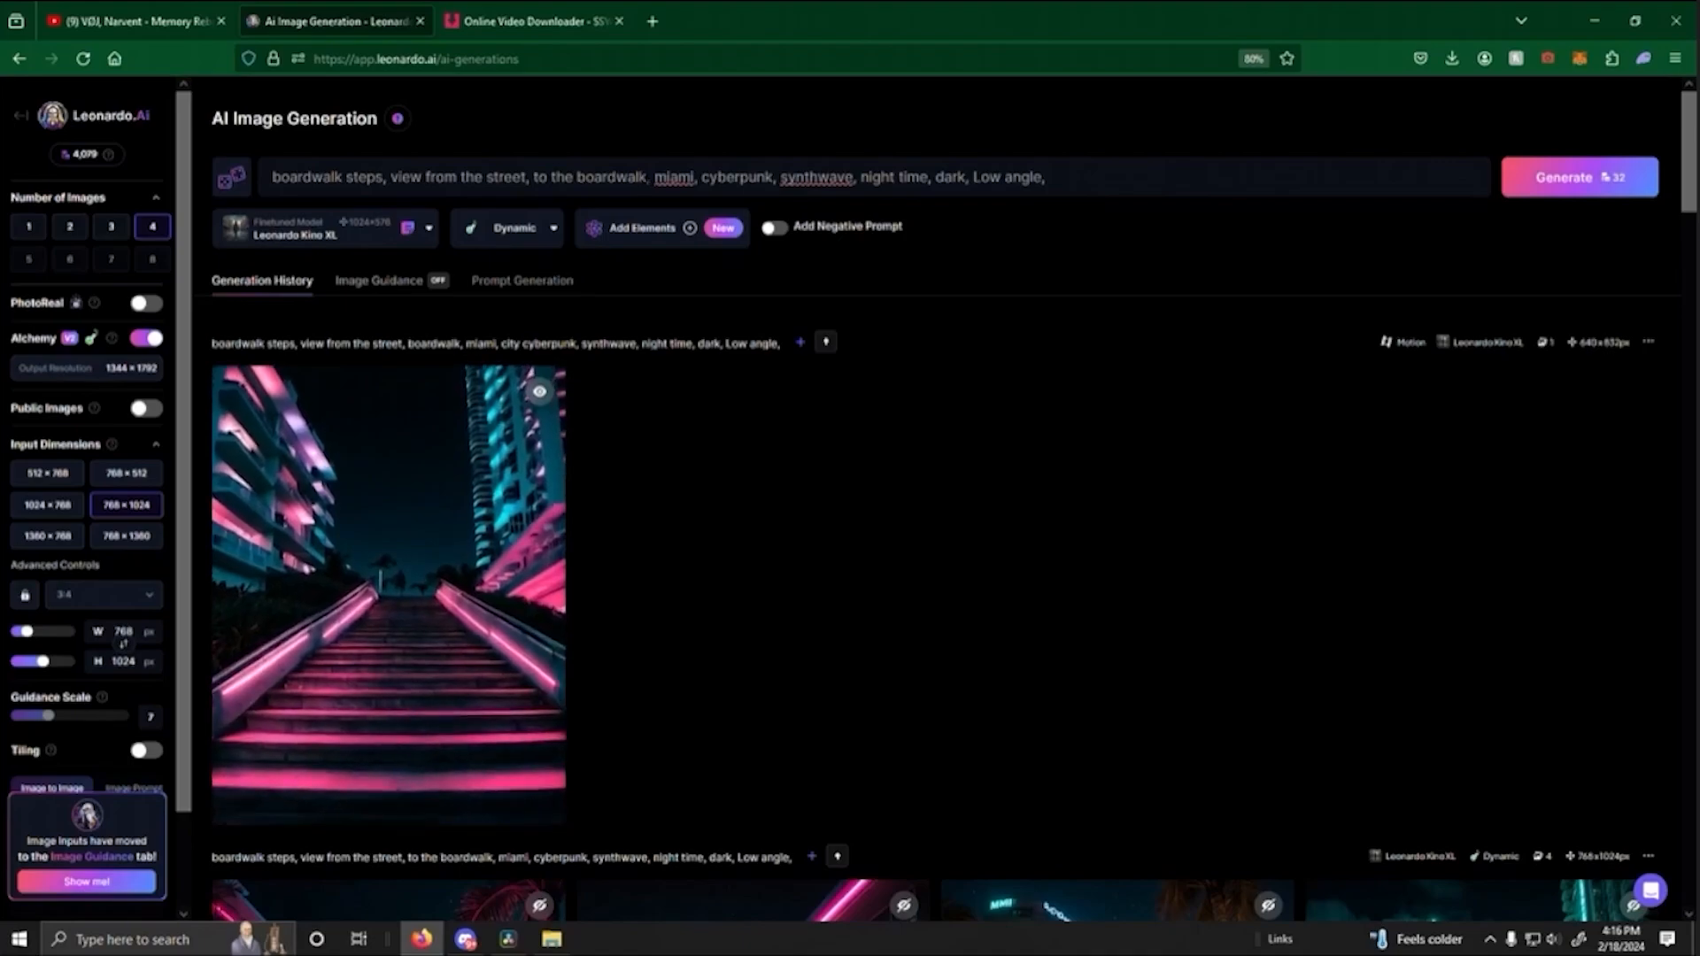
left_click_drag(647, 177, 271, 177)
type("boa")
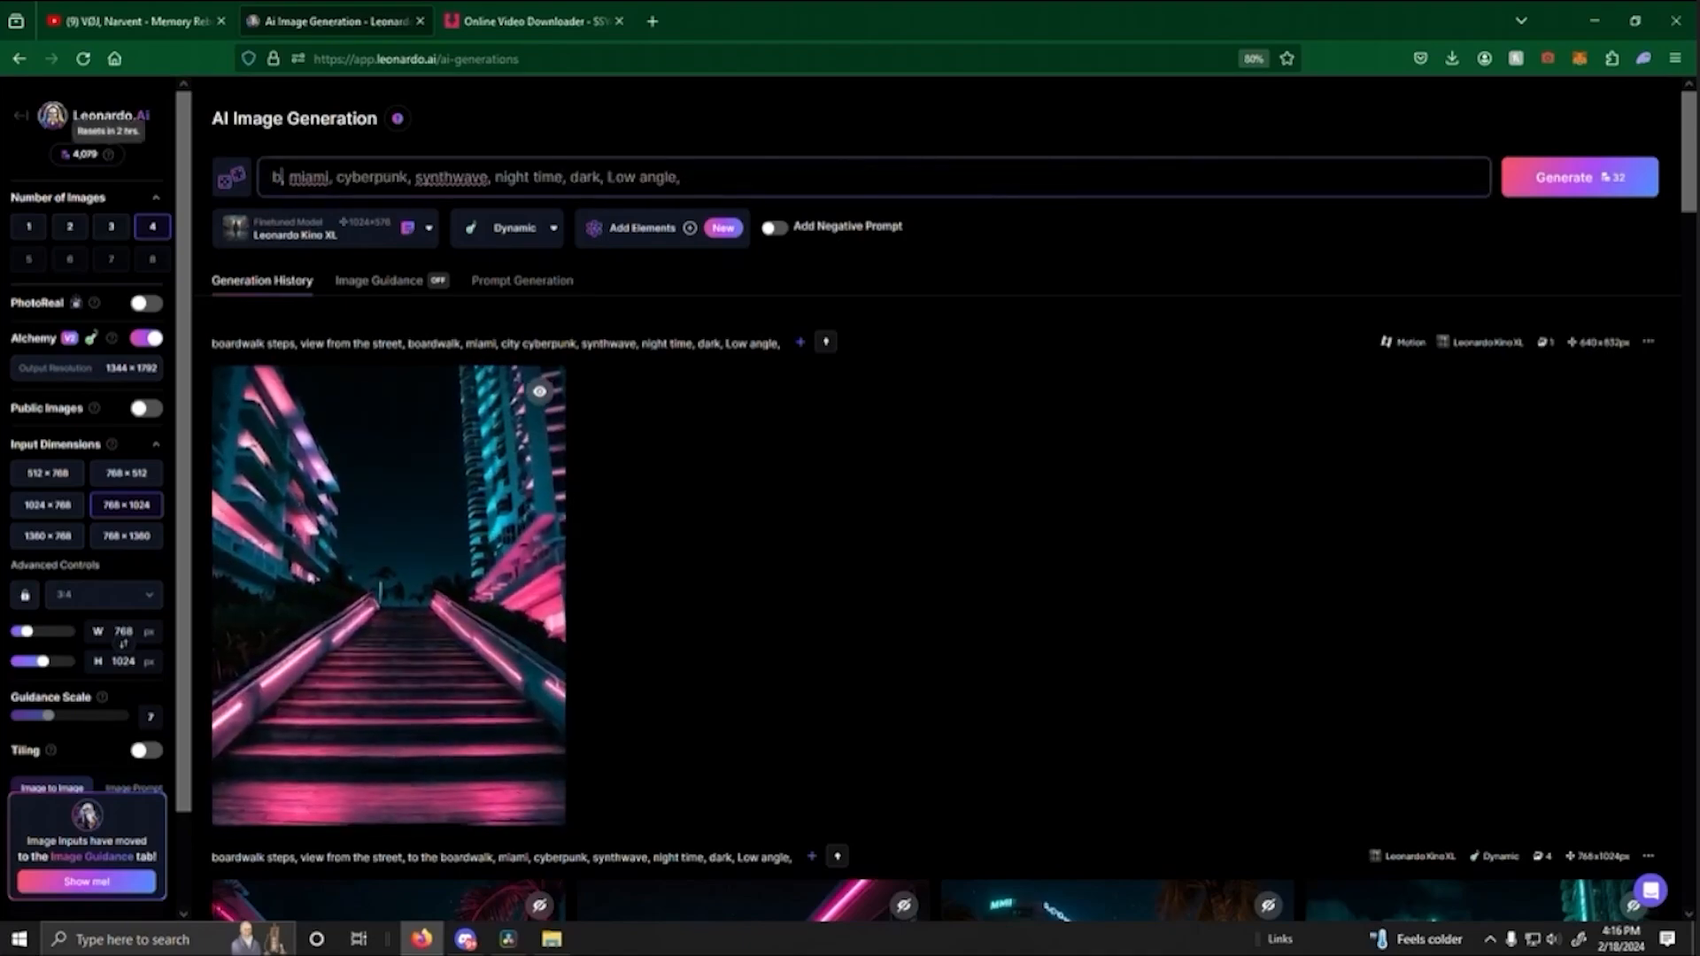
type("rdwalk, a")
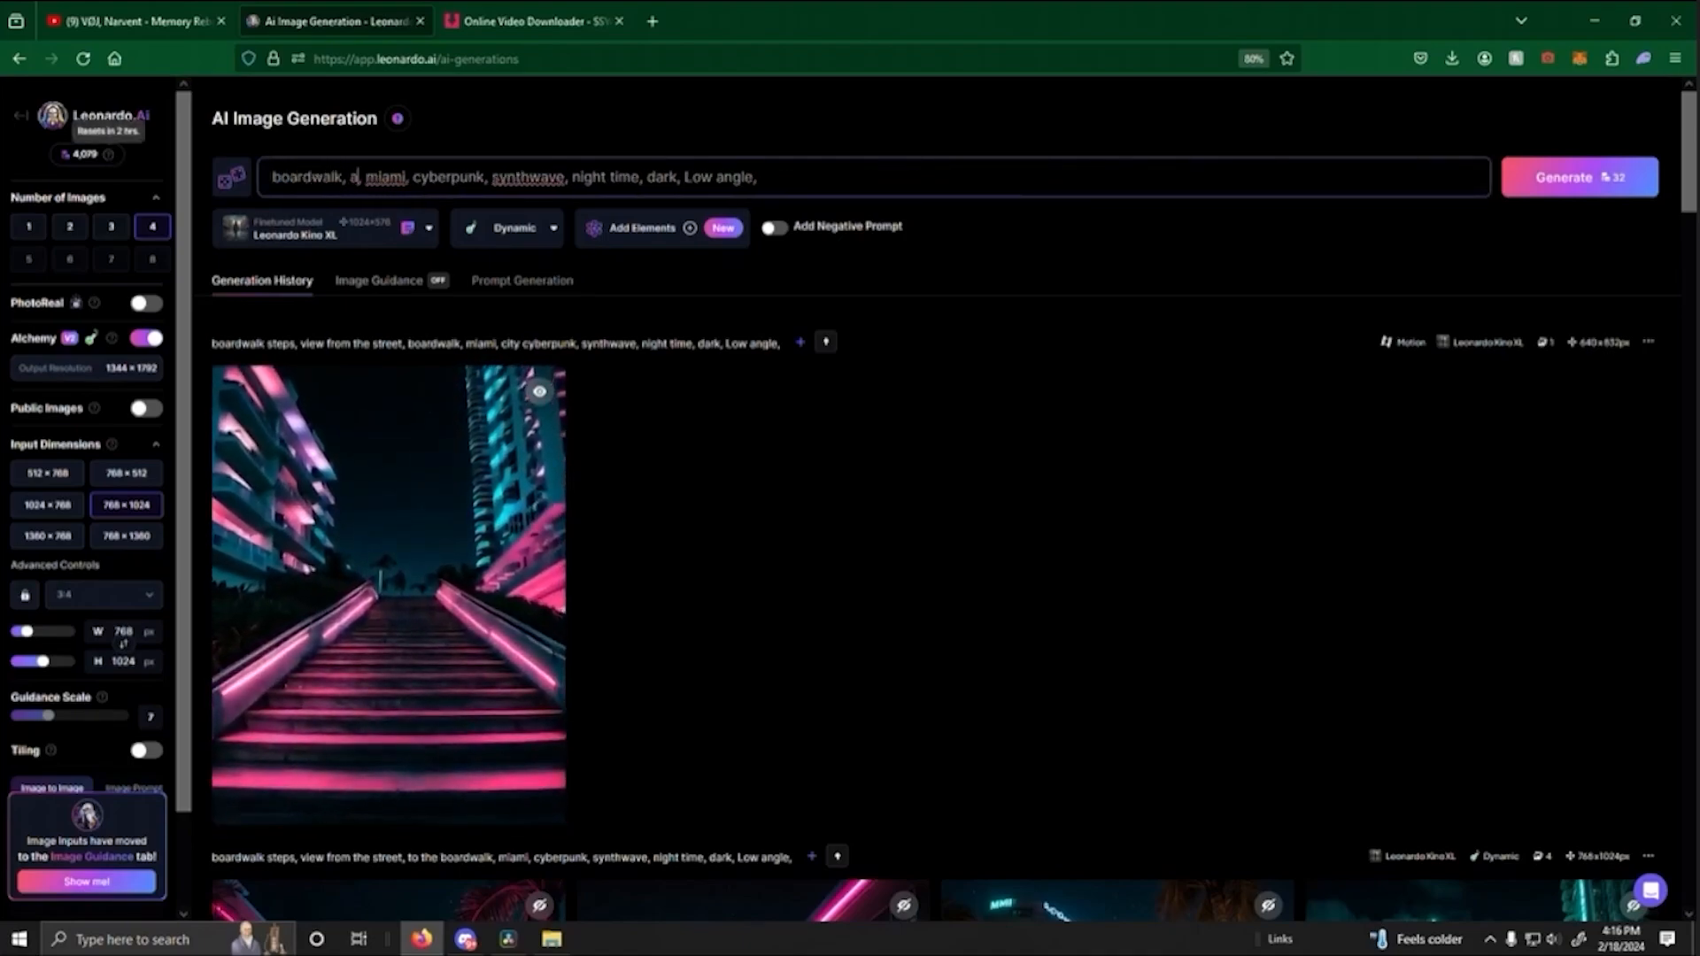
type("rcade, passing by, games, nightlife")
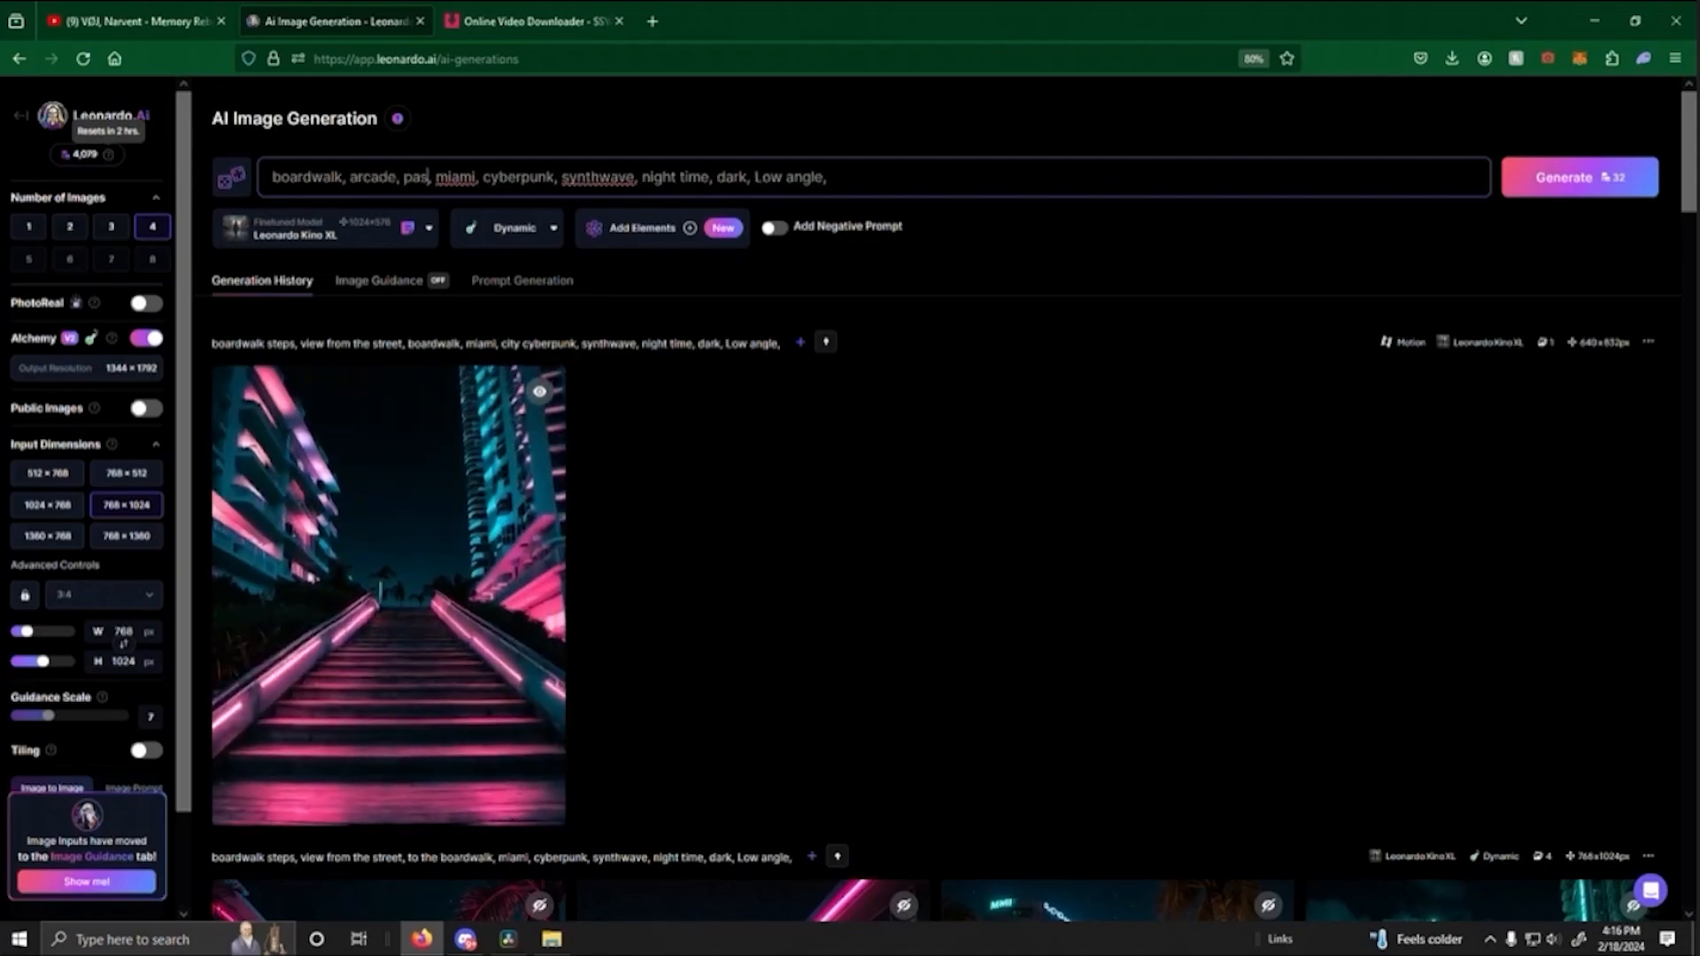
key("Return")
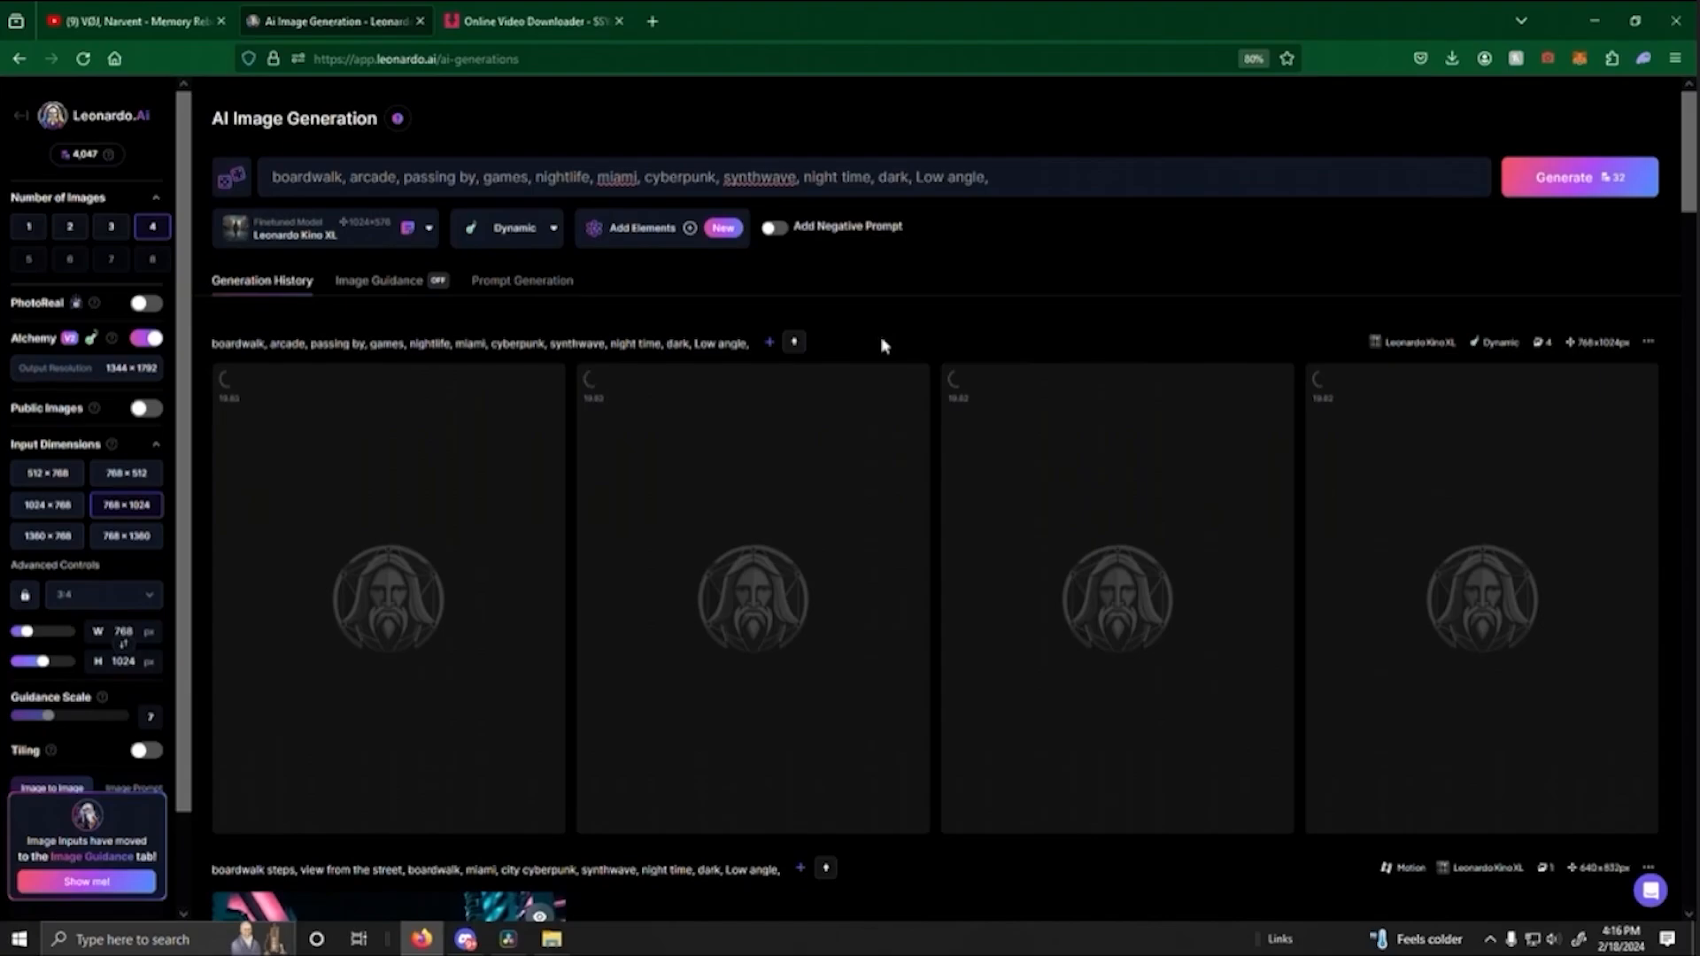
- Check the enlarged neon arcade boardwalk image, then generate four more images from the "wooden boardwalk, arcade, passing by, games, ocean on the side" prompt
left_click(511, 940)
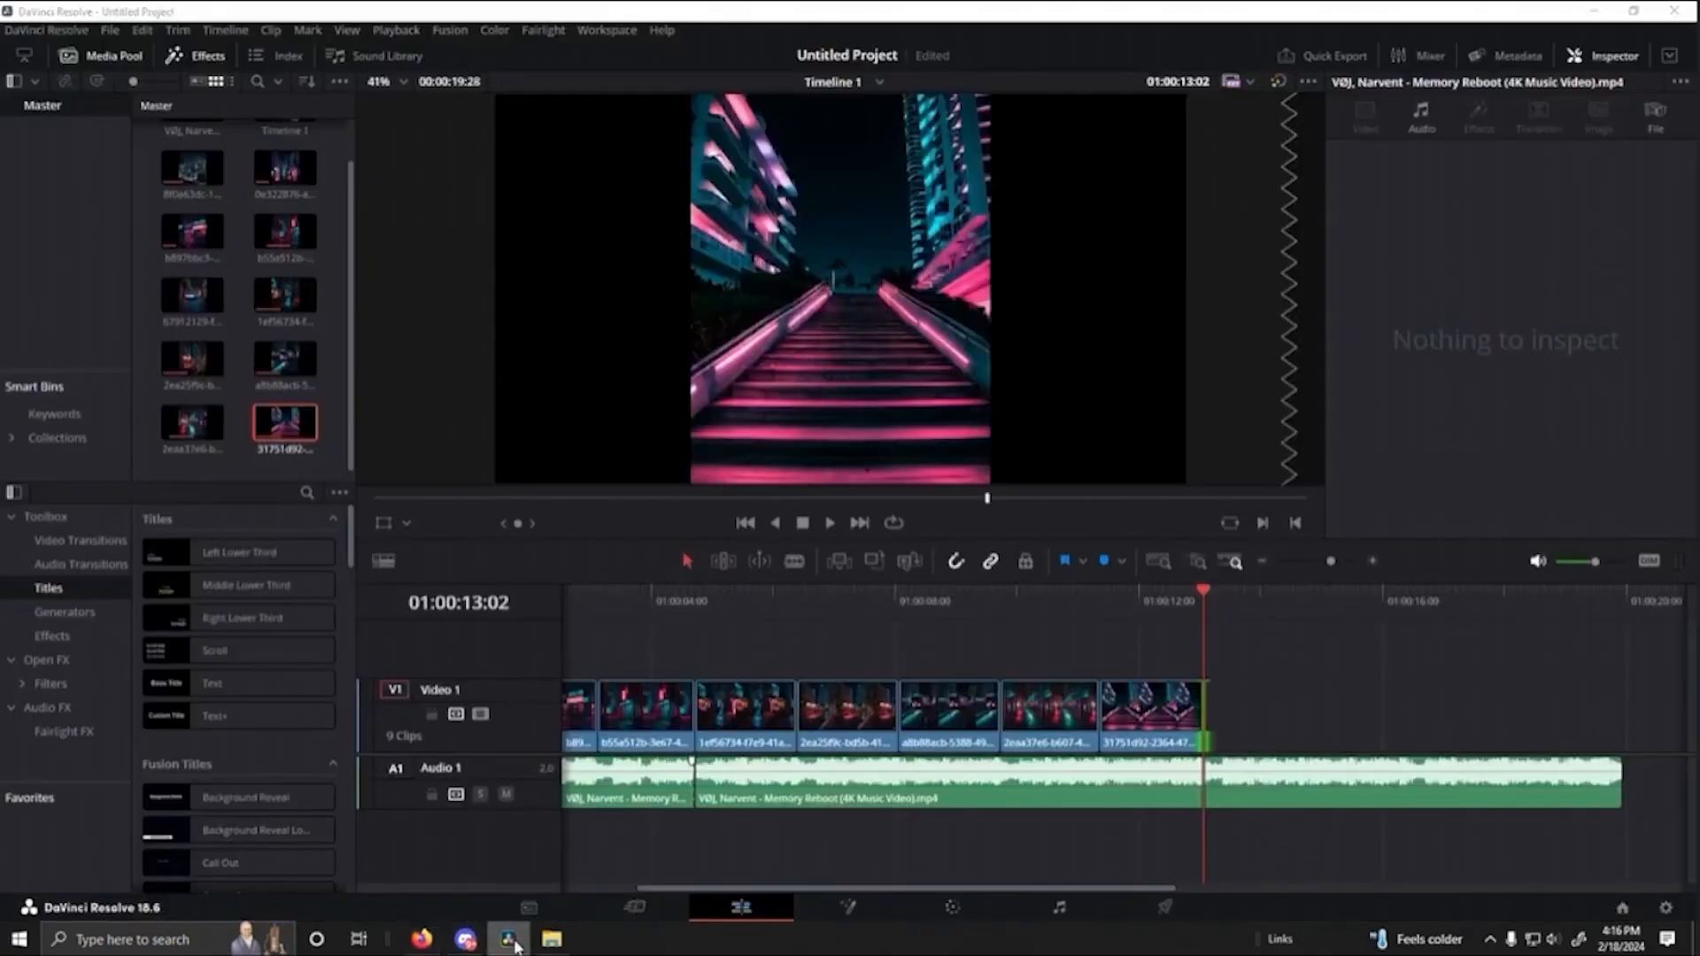
left_click(512, 940)
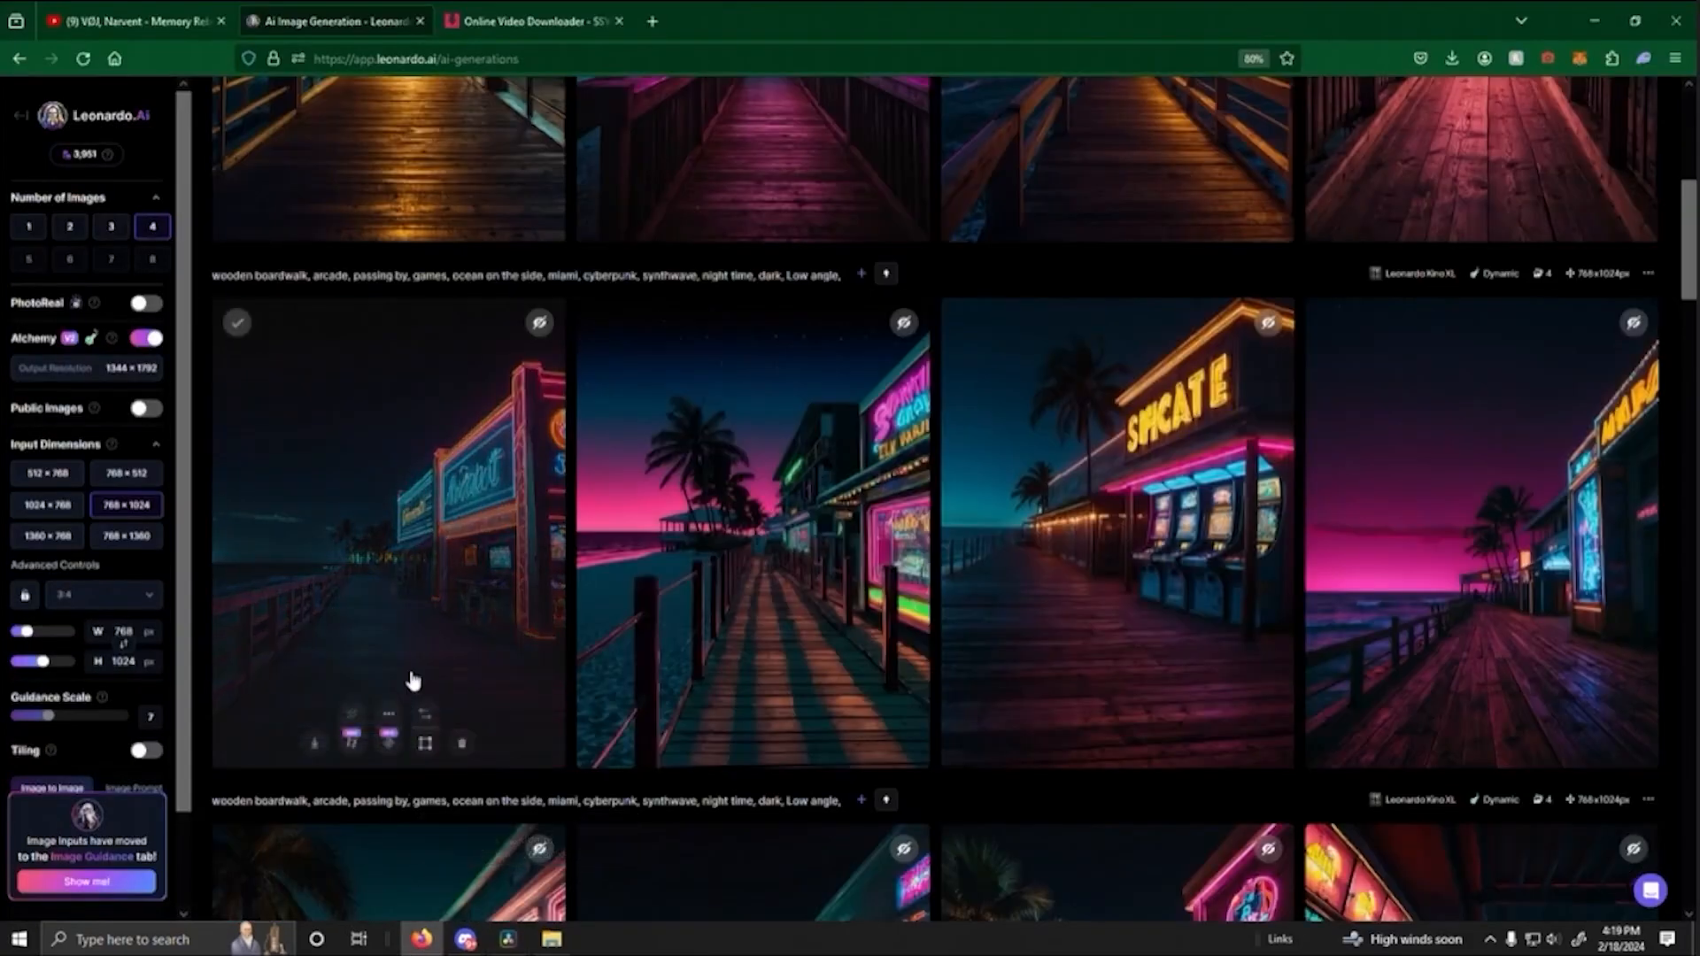
left_click(508, 610)
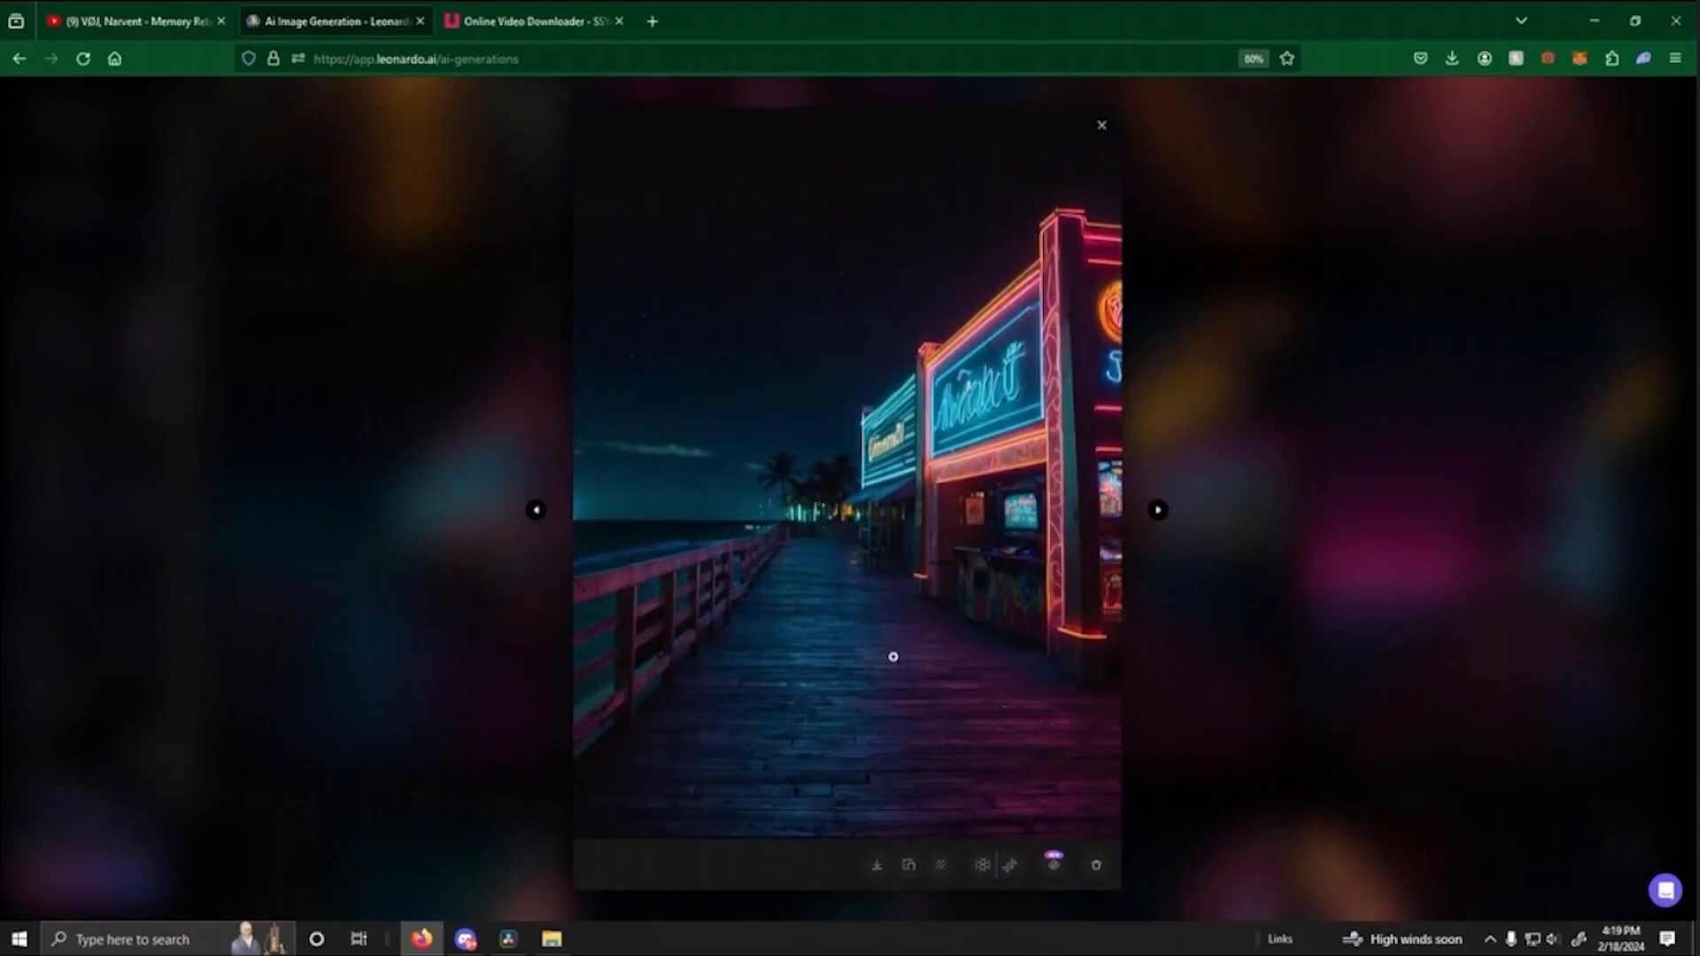
left_click(1204, 694)
scroll(1023, 611, "up", 5)
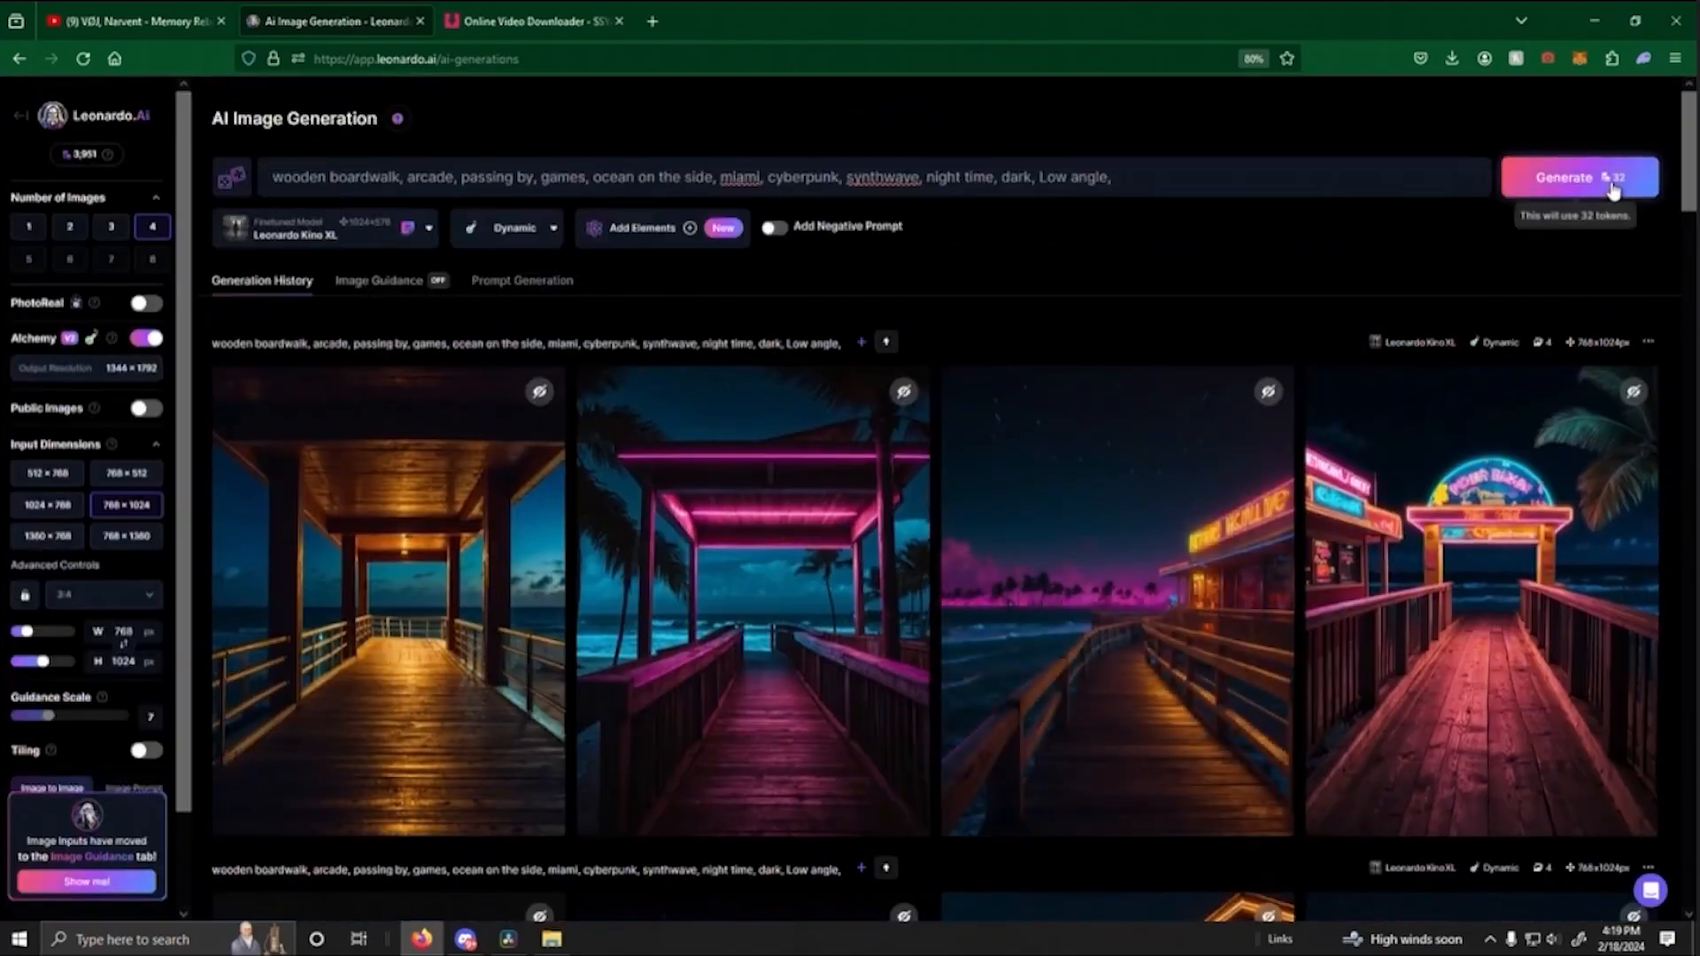
left_click(1613, 189)
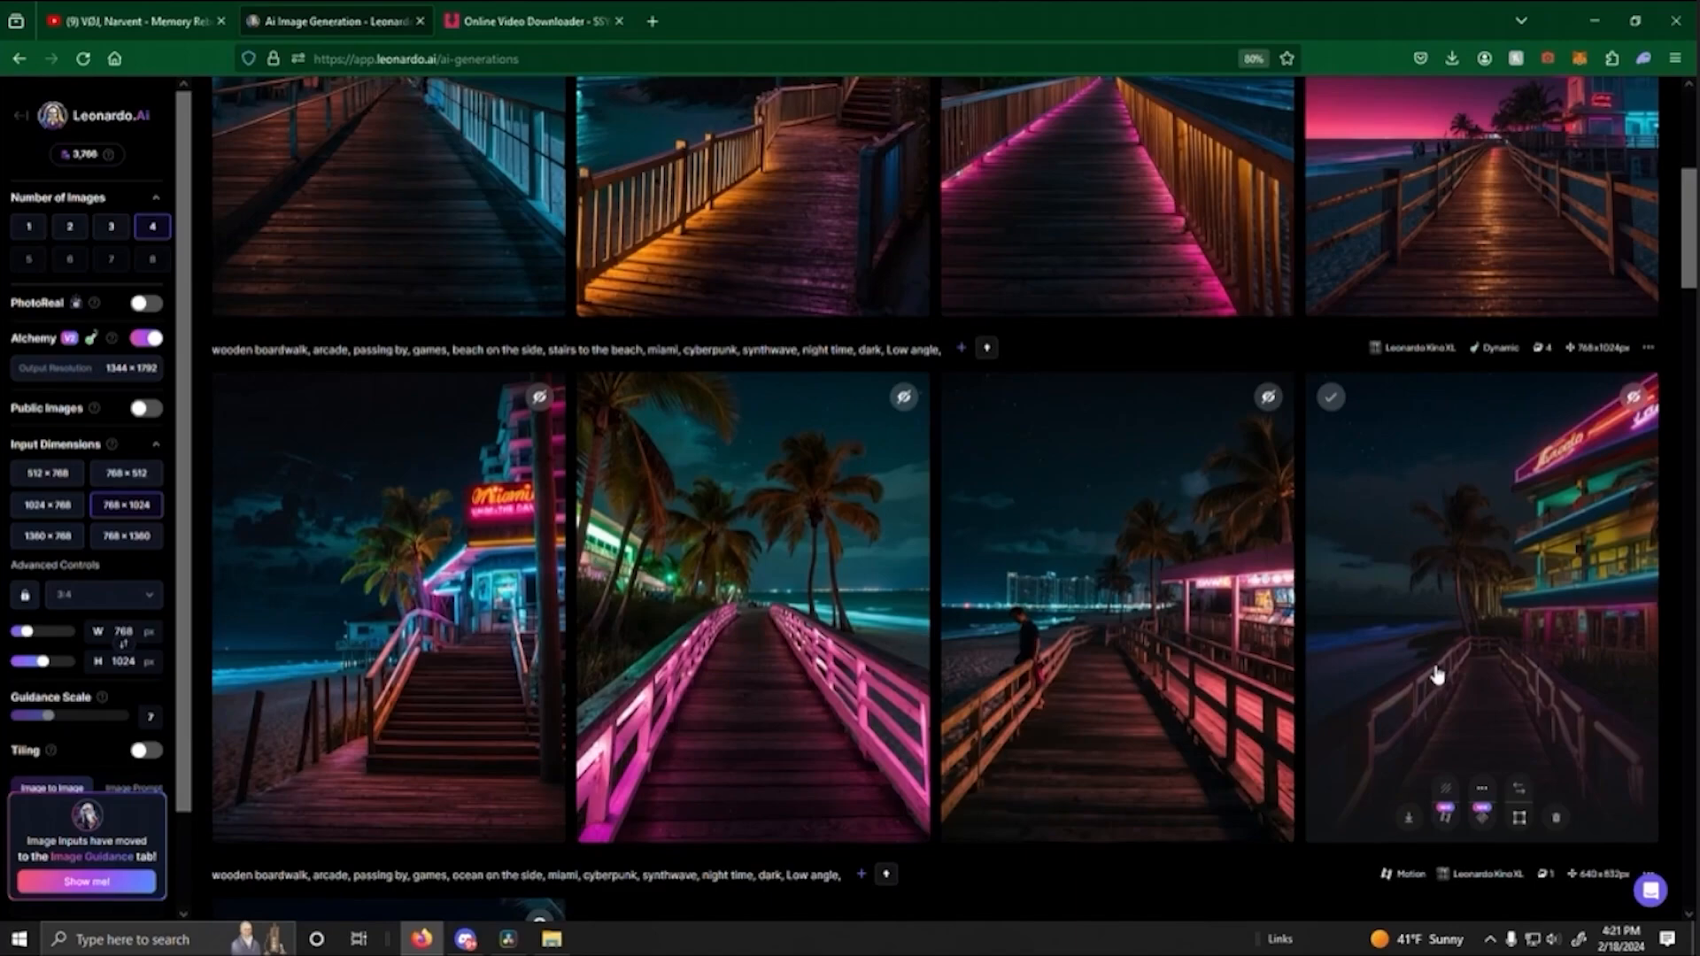
- Look through the beachside wooden boardwalk images and examine the pink-lit boardwalk with palms and ocean in its enlarged preview
scroll(1240, 638, "up", 5)
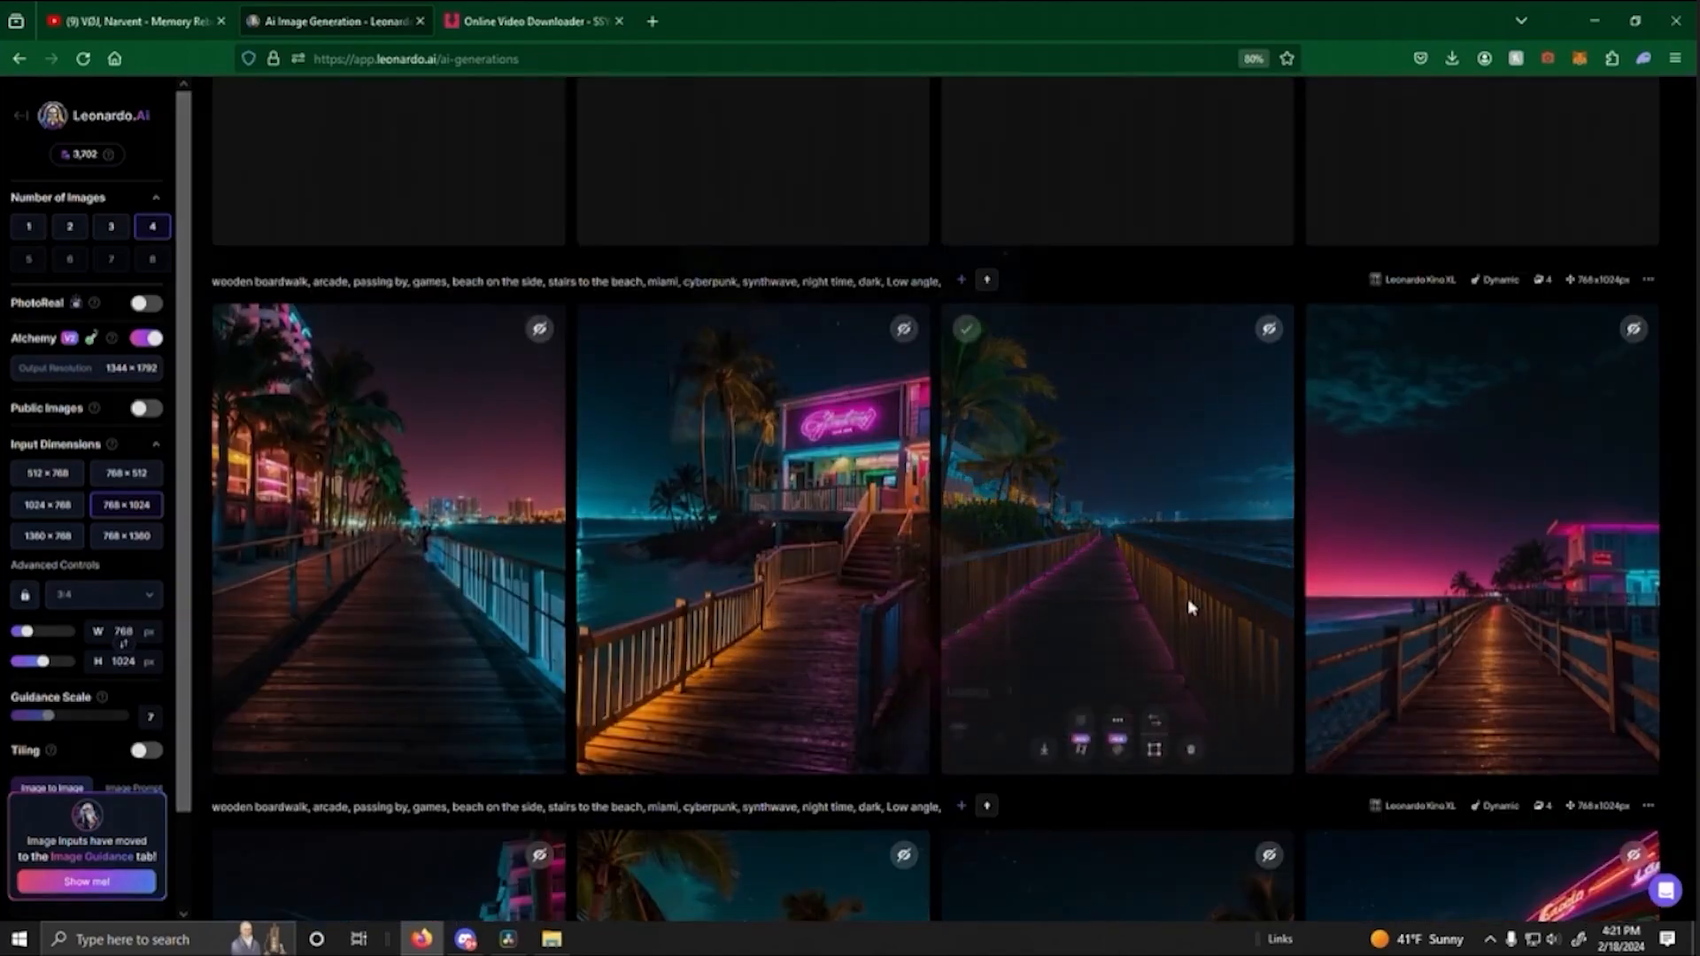
left_click(1187, 604)
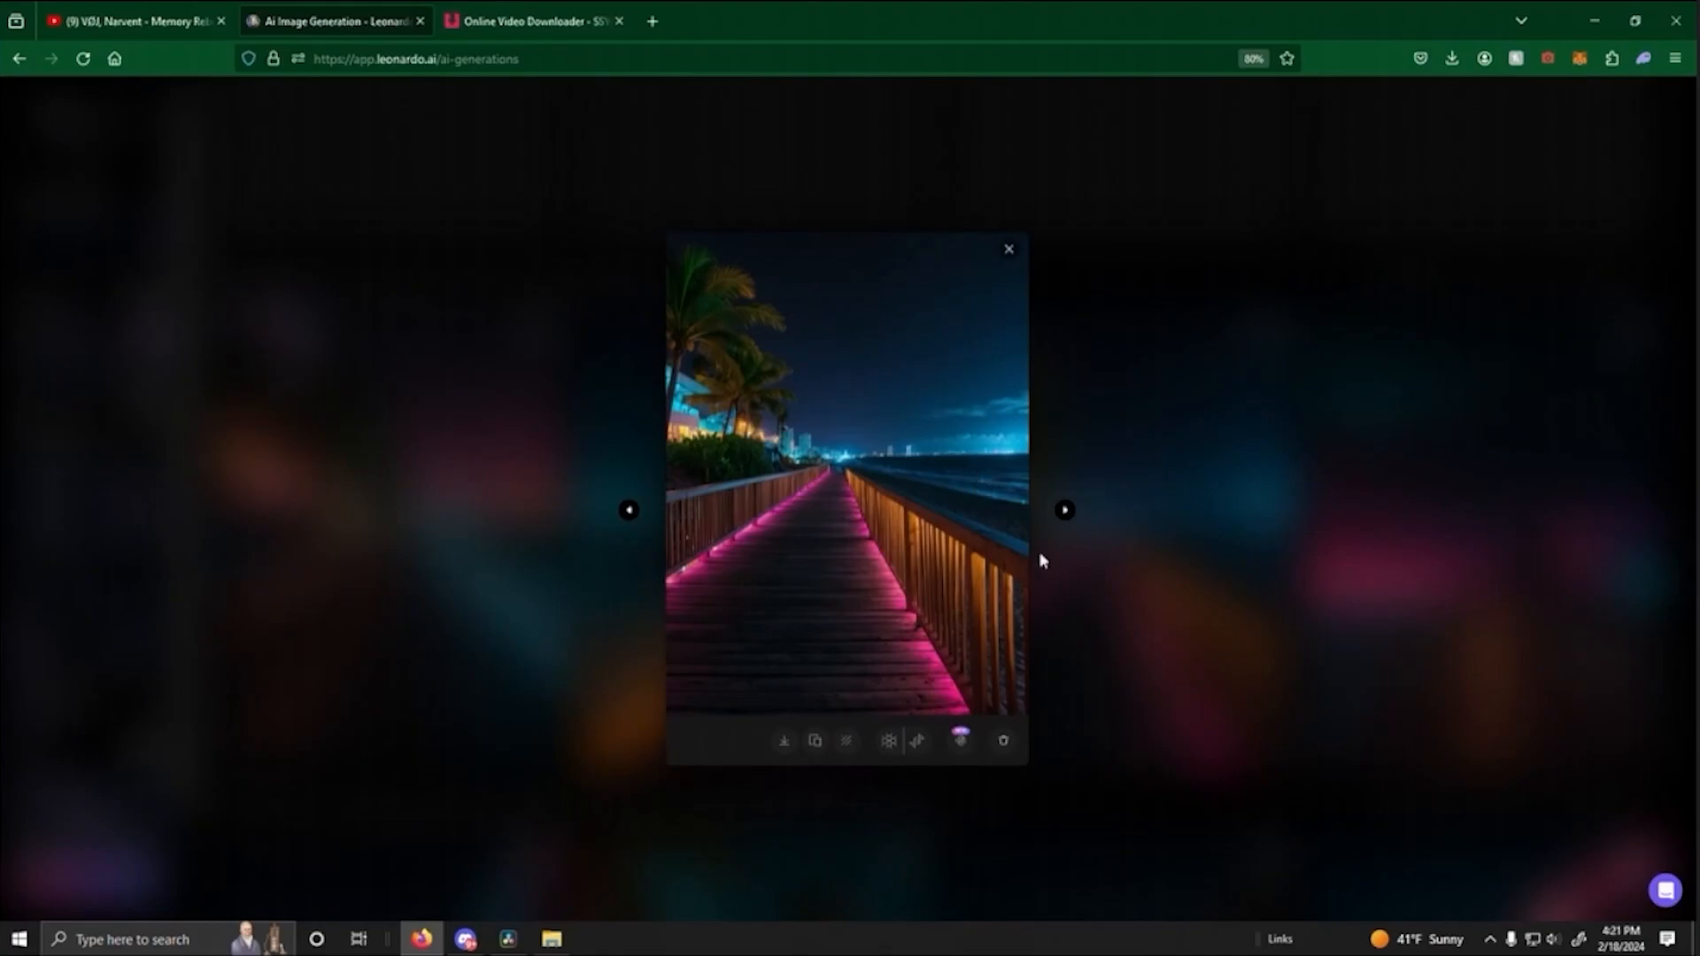
left_click(1169, 636)
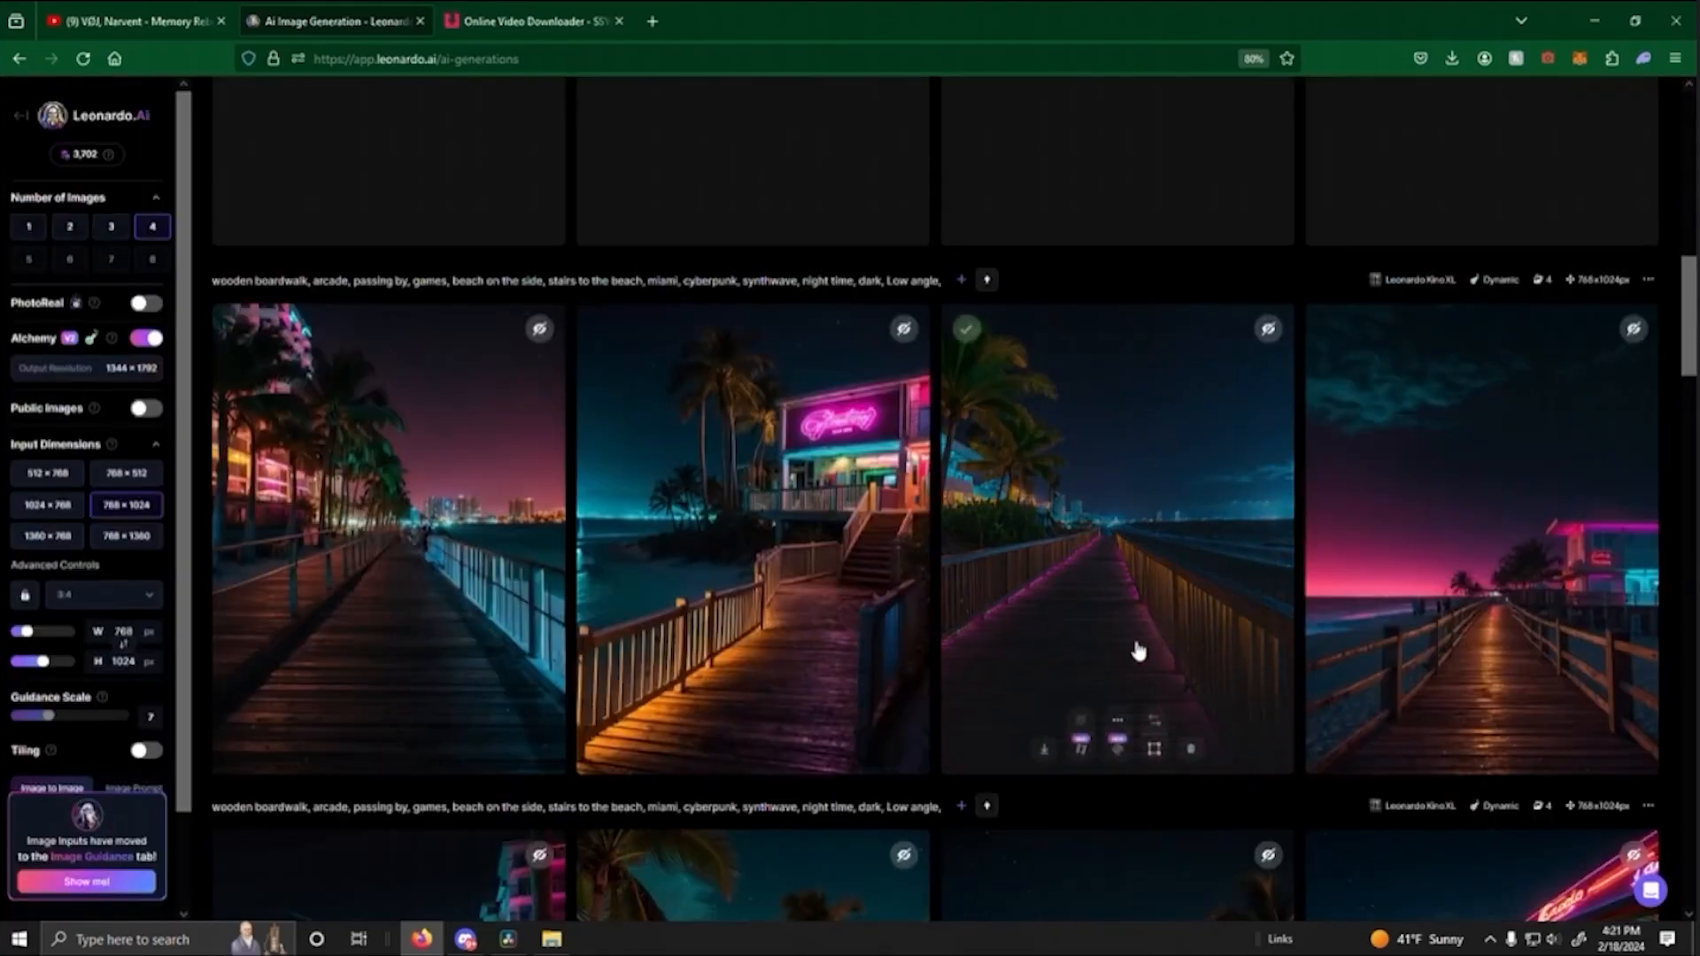
- Generate a motion video from the pink-lit boardwalk image with palms, then examine the sunset boardwalk image in its enlarged preview
left_click(1090, 749)
left_click(936, 760)
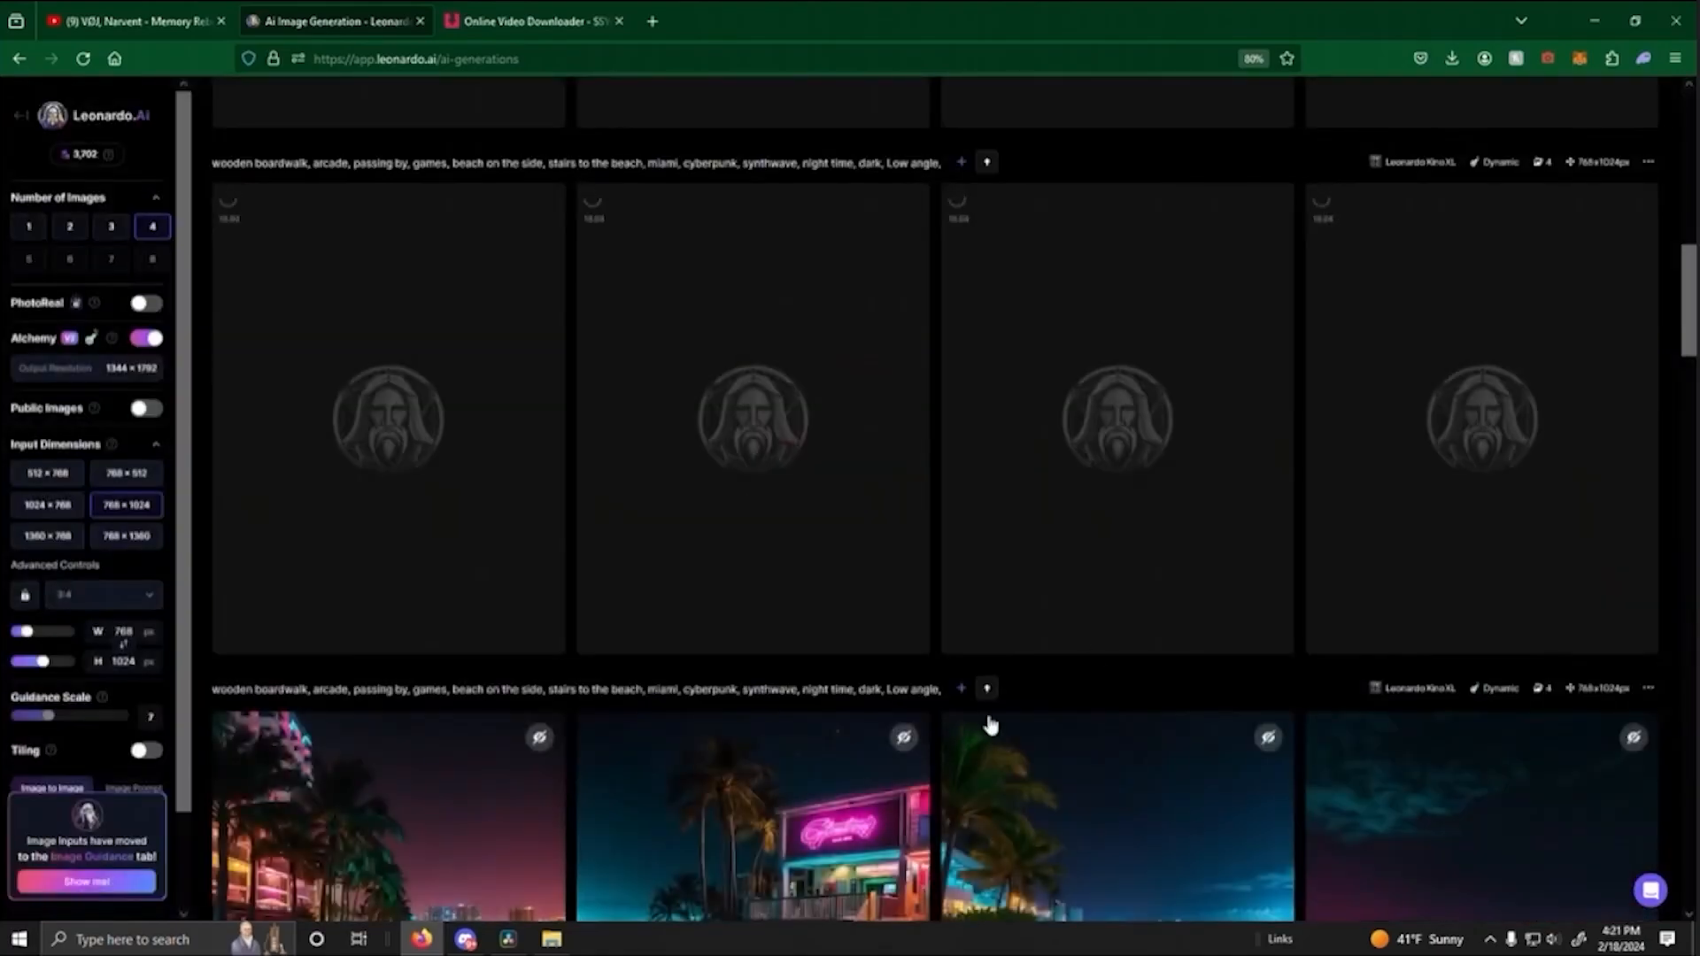
scroll(1567, 589, "down", 4)
scroll(1563, 629, "down", 2)
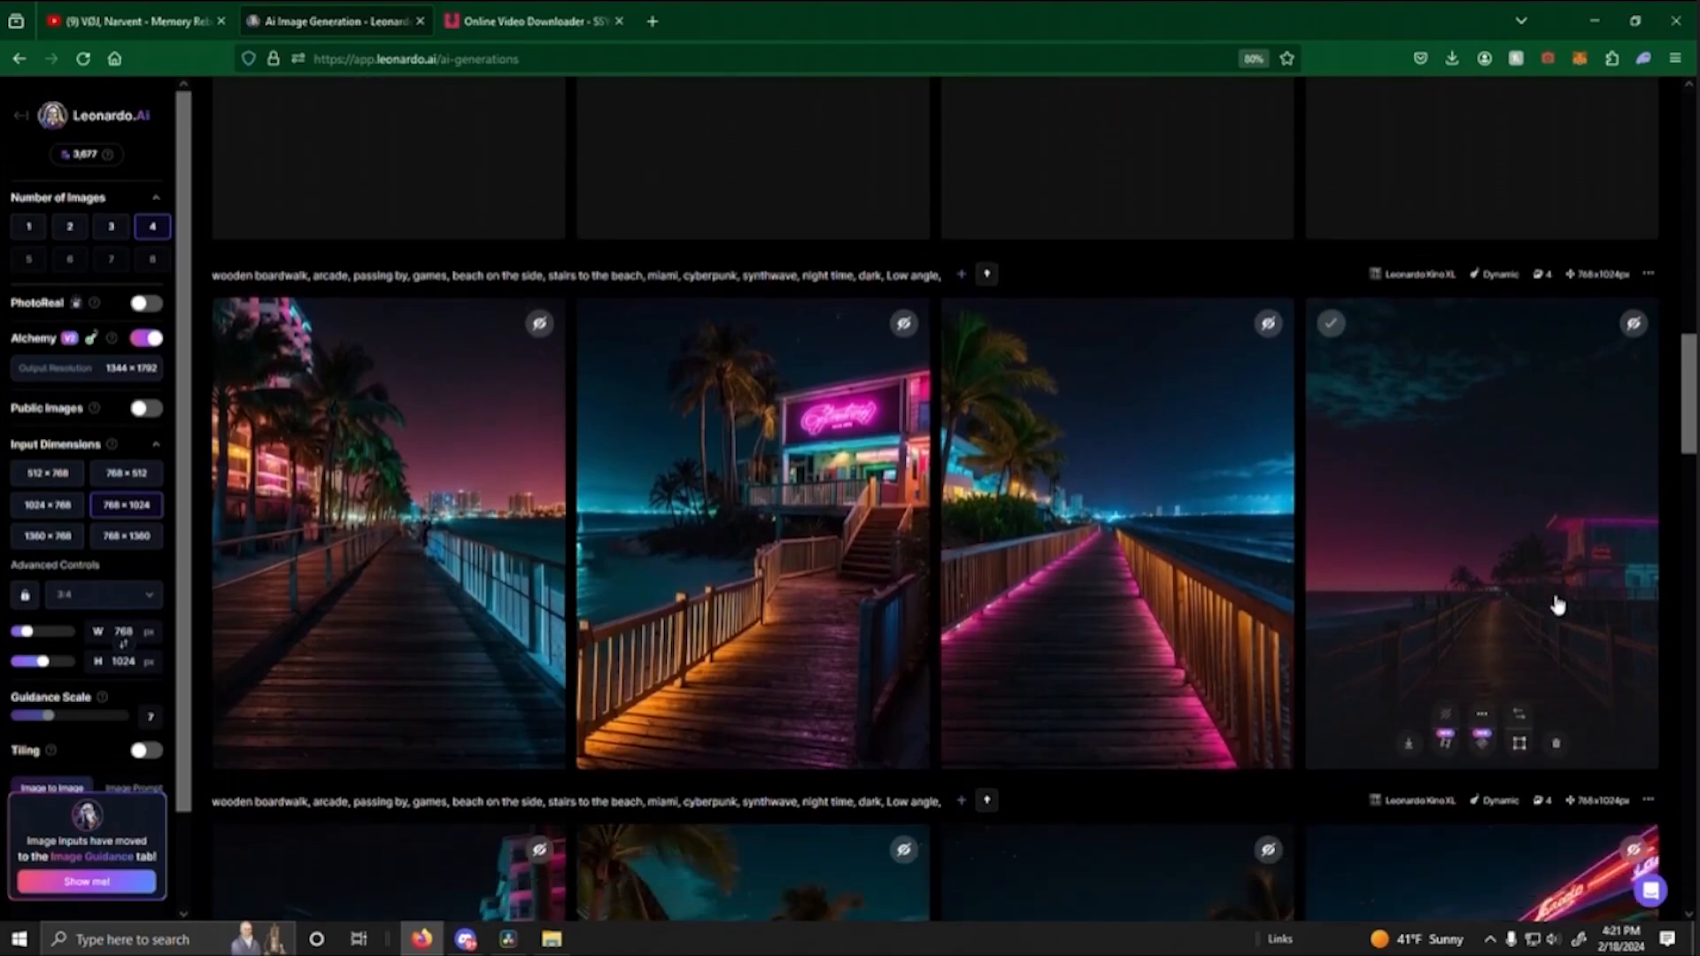
left_click(1511, 603)
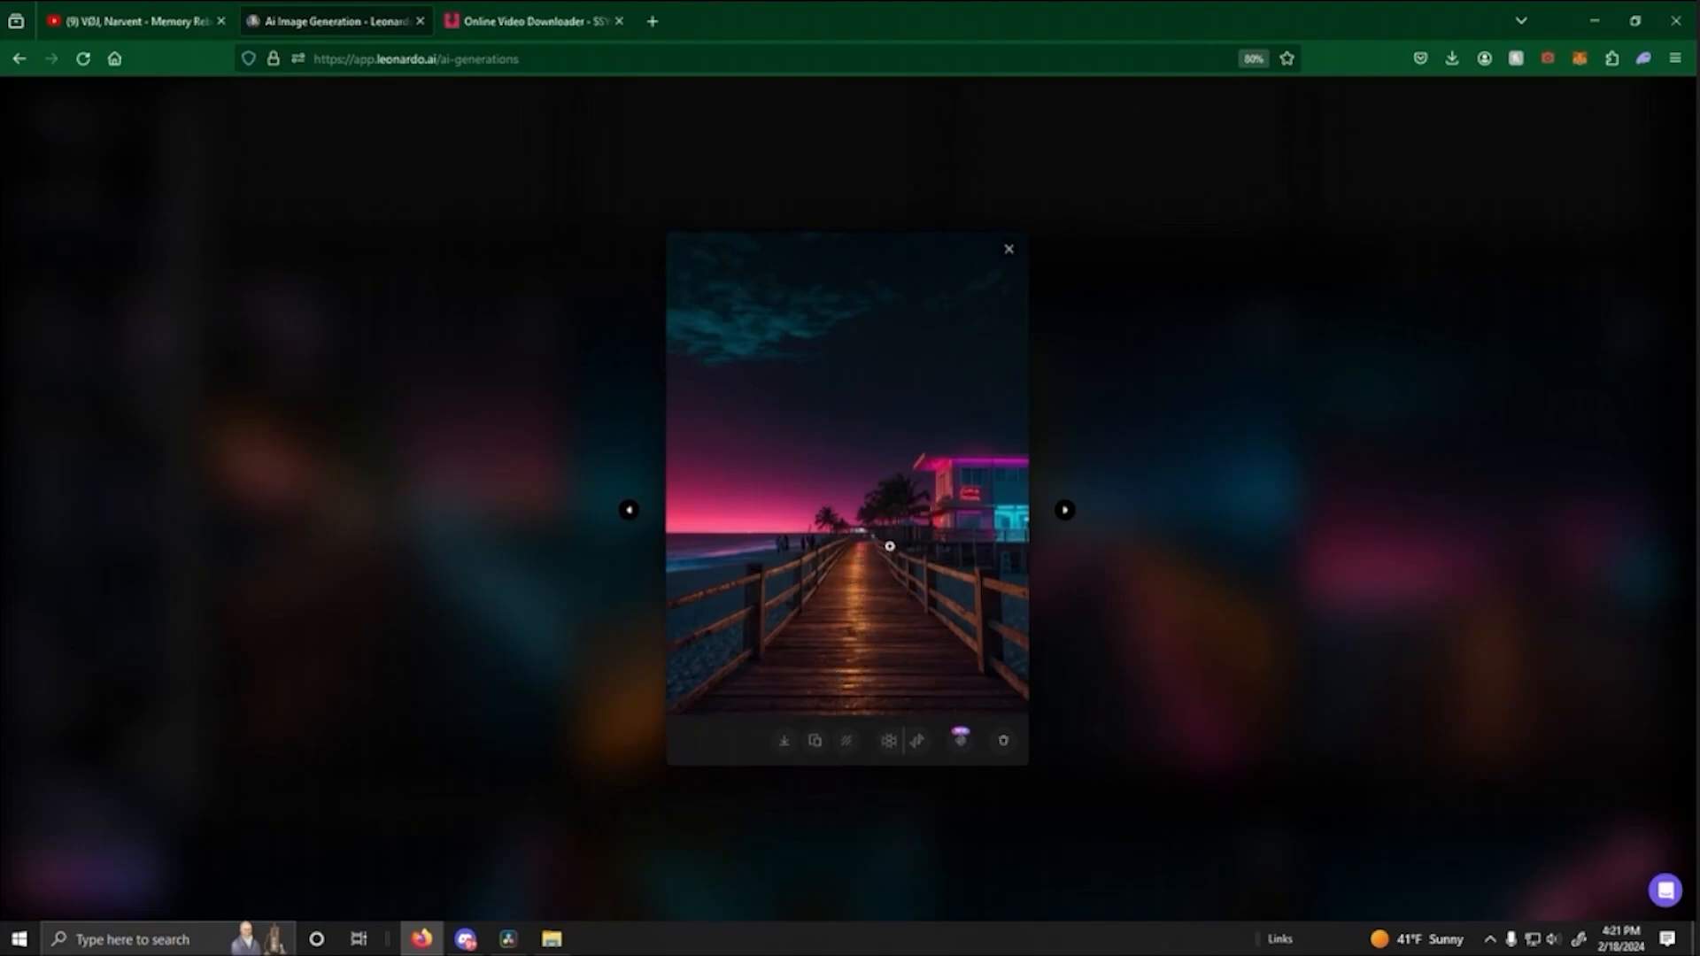
left_click(1178, 565)
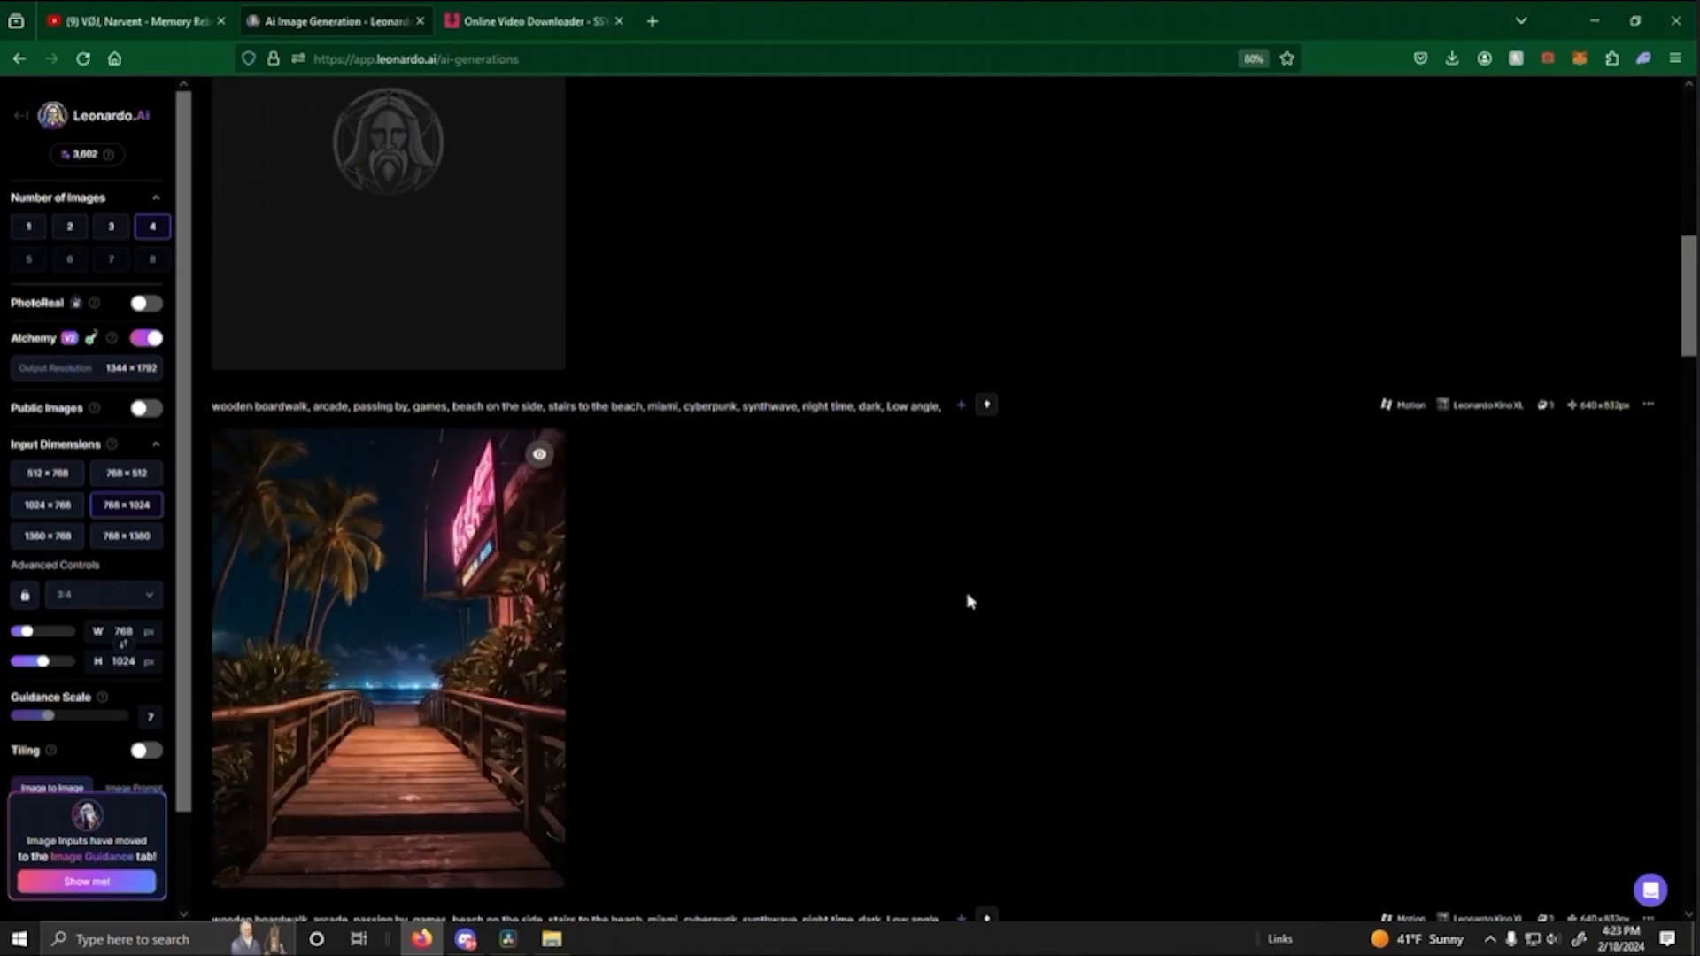
- Generate more four-image batches from the "wooden boardwalk, arcade, passing by, games, beach on the side, stairs to the beach" prompt
left_click(1563, 177)
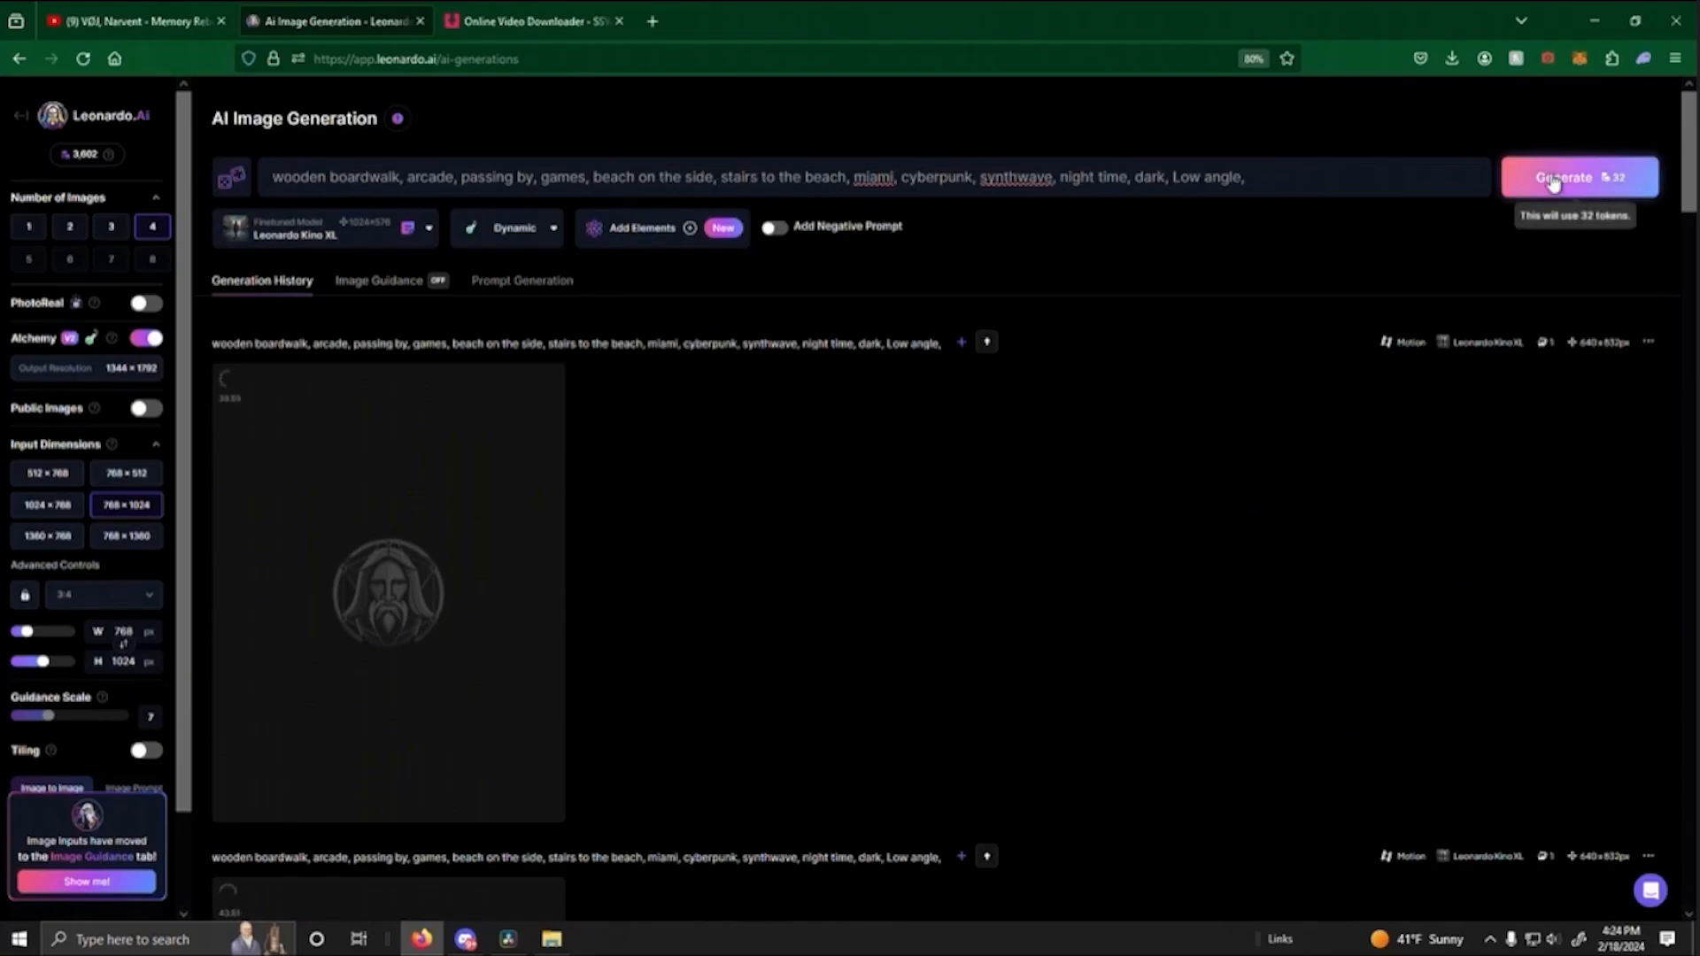
left_click(1554, 181)
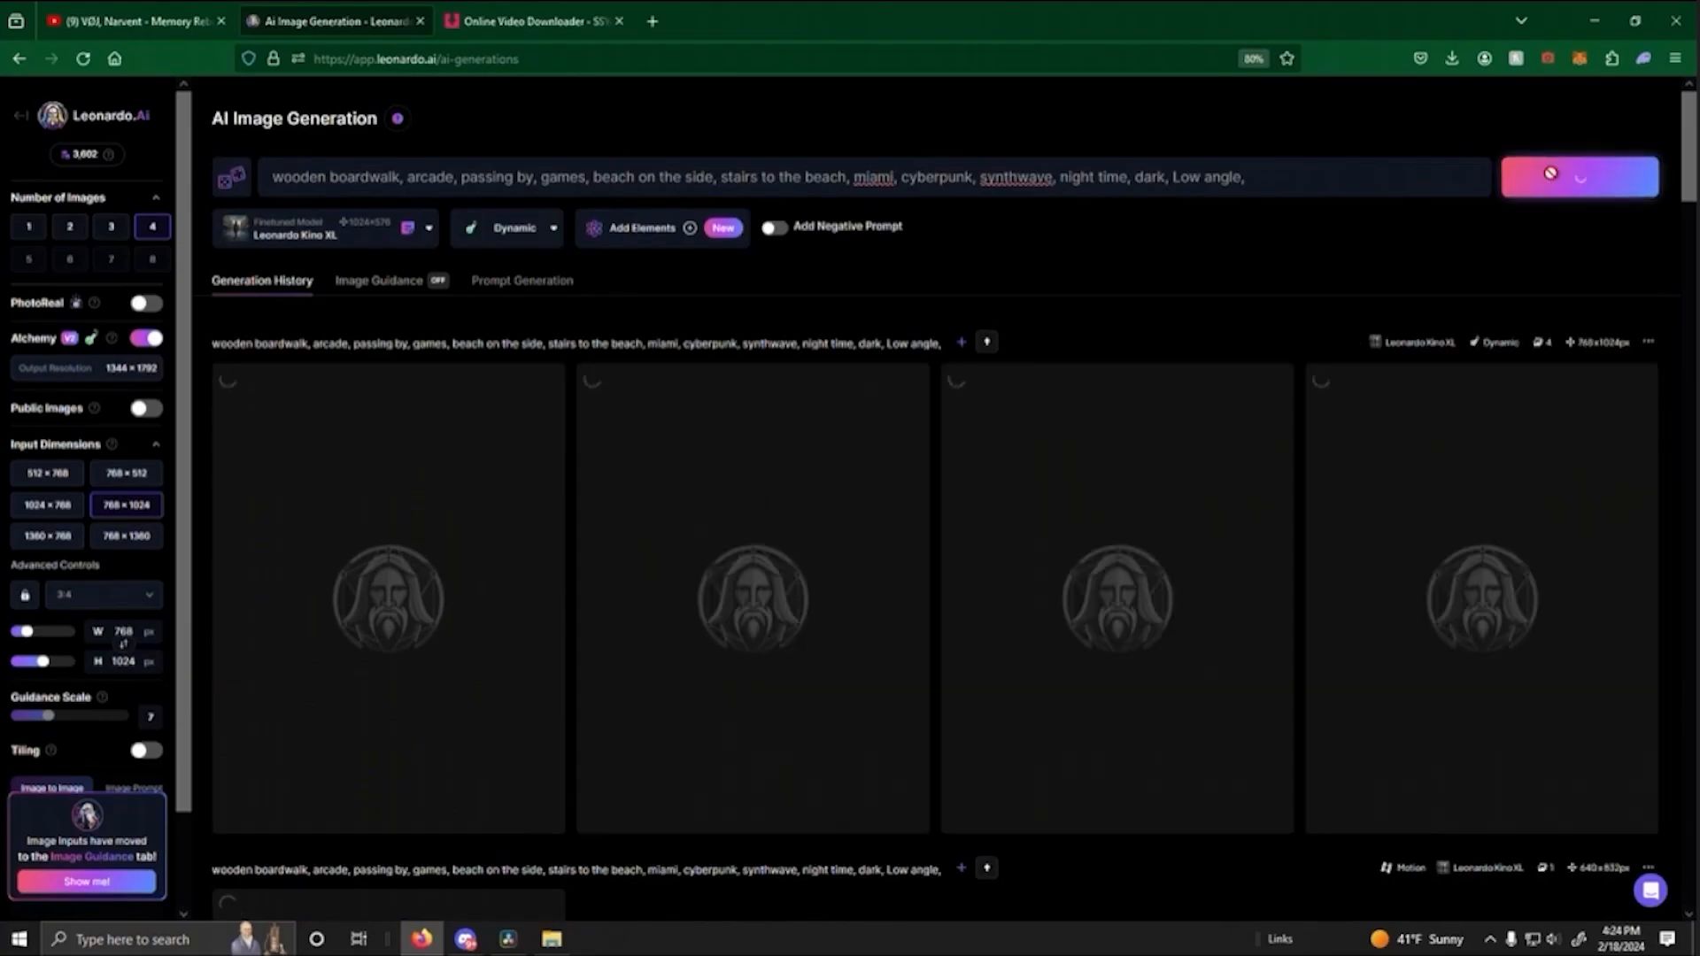
left_click(1570, 182)
scroll(1134, 377, "down", 15)
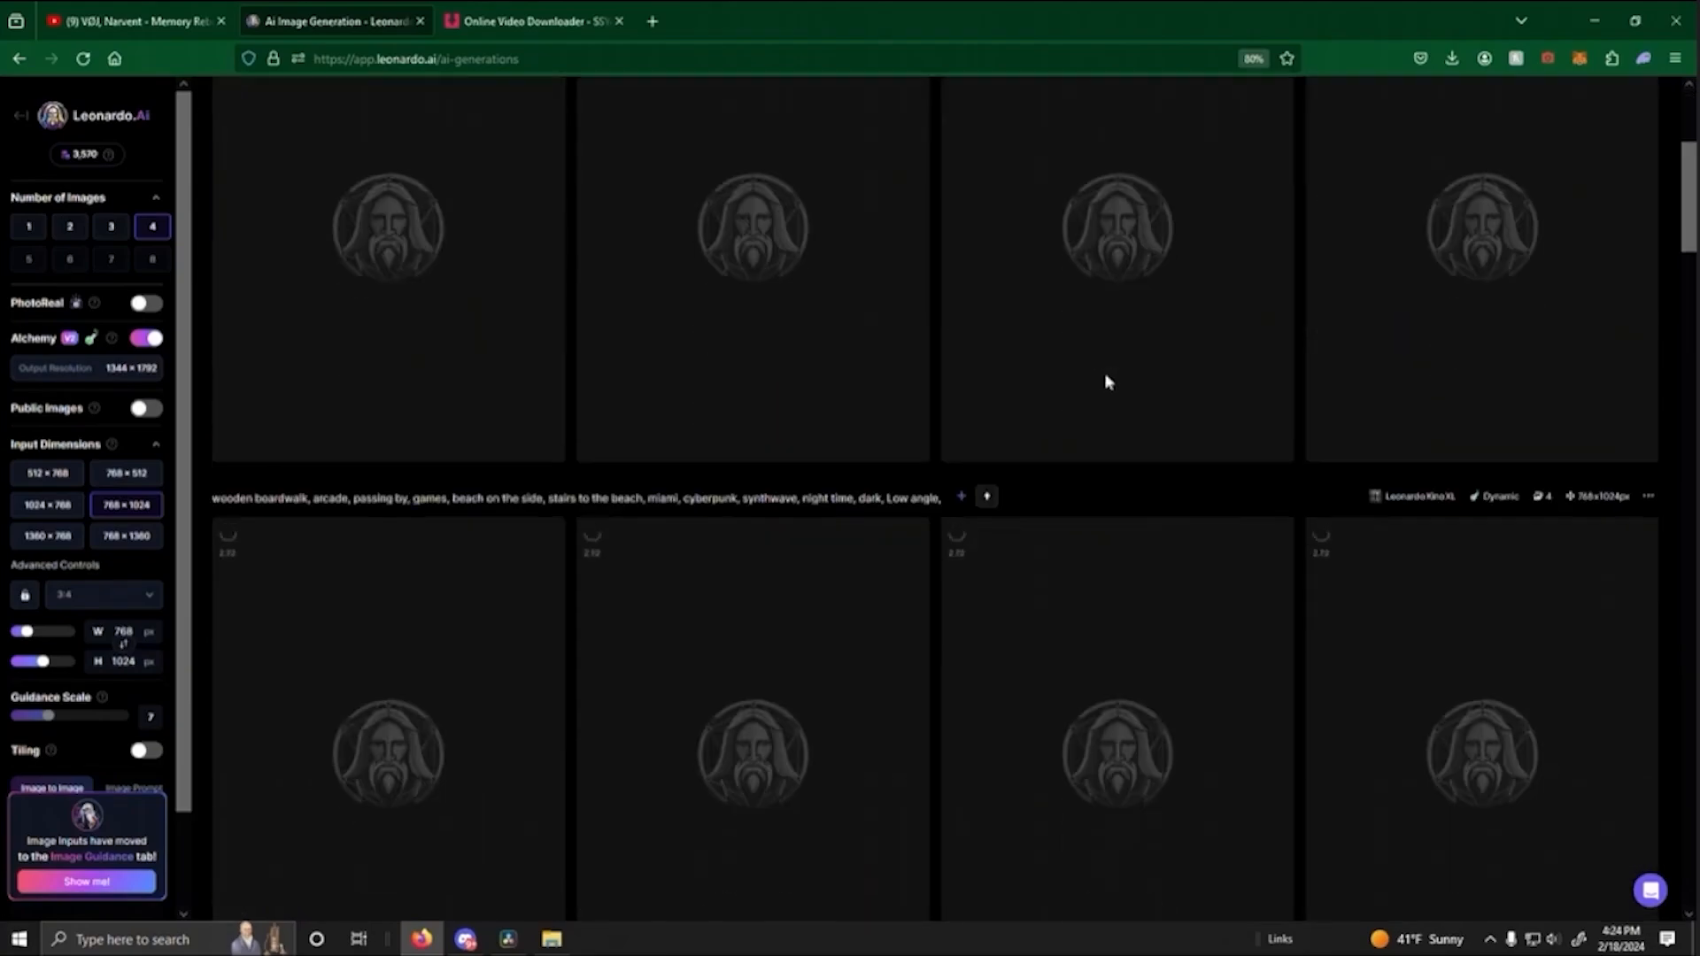
scroll(1087, 403, "up", 3)
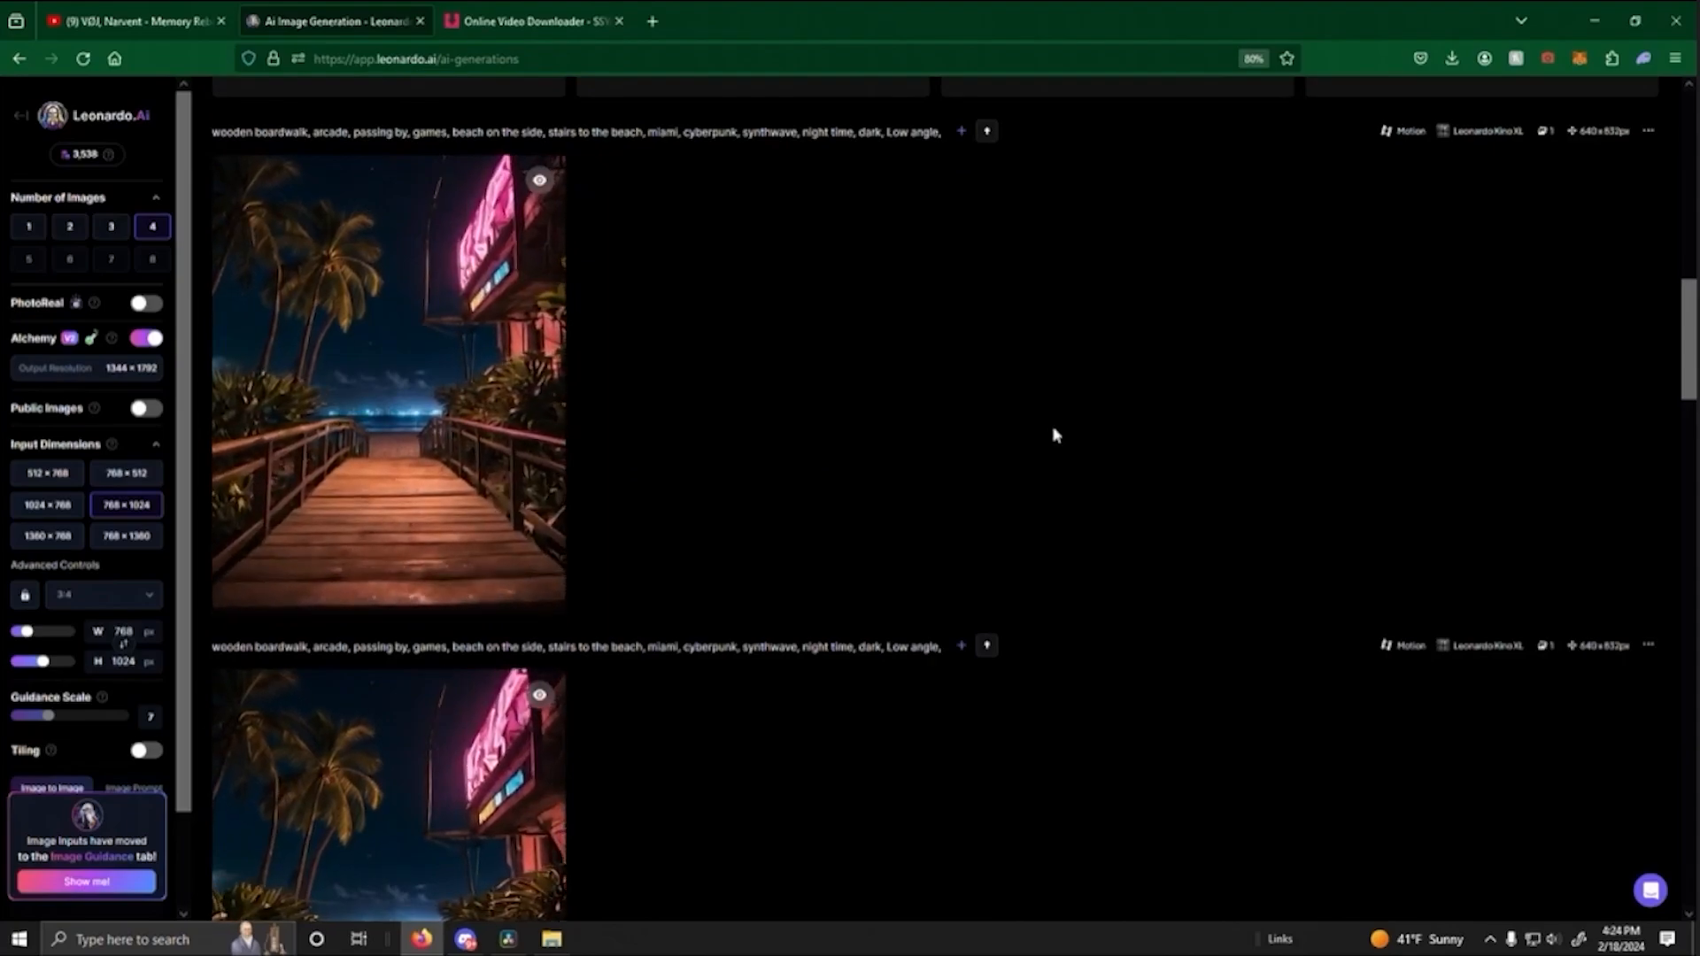
- Preview the motion clip of the boardwalk with palms and the pink neon sign, then download it as MP4
left_click(520, 421)
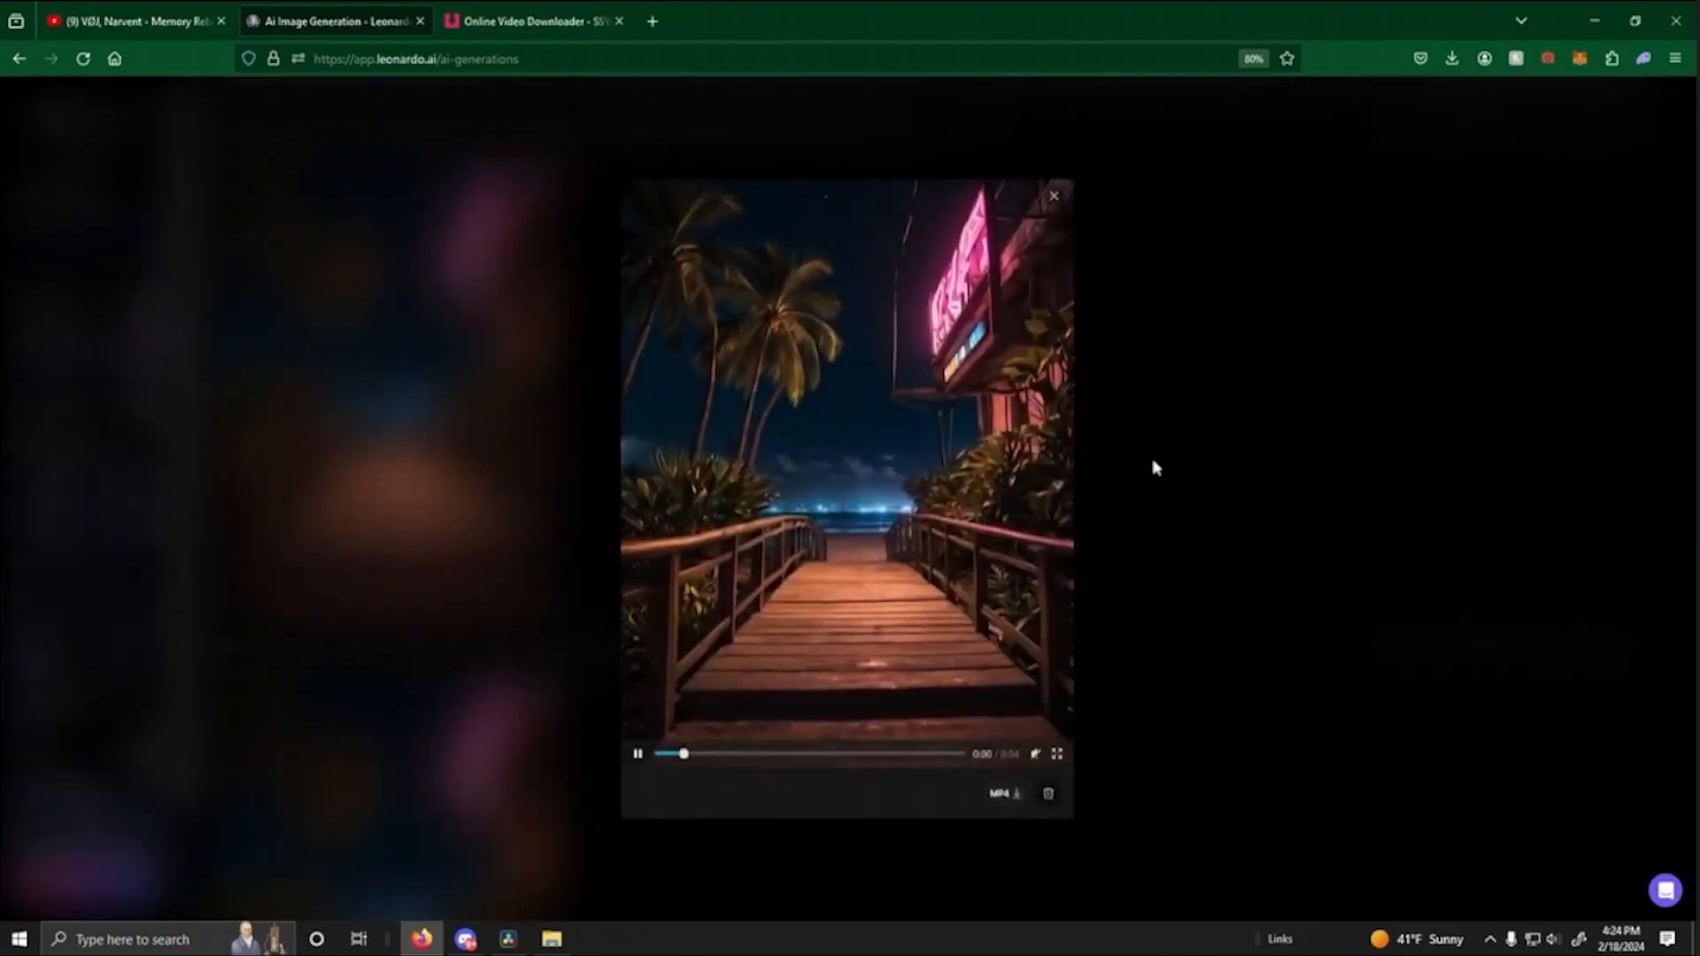
left_click(1302, 515)
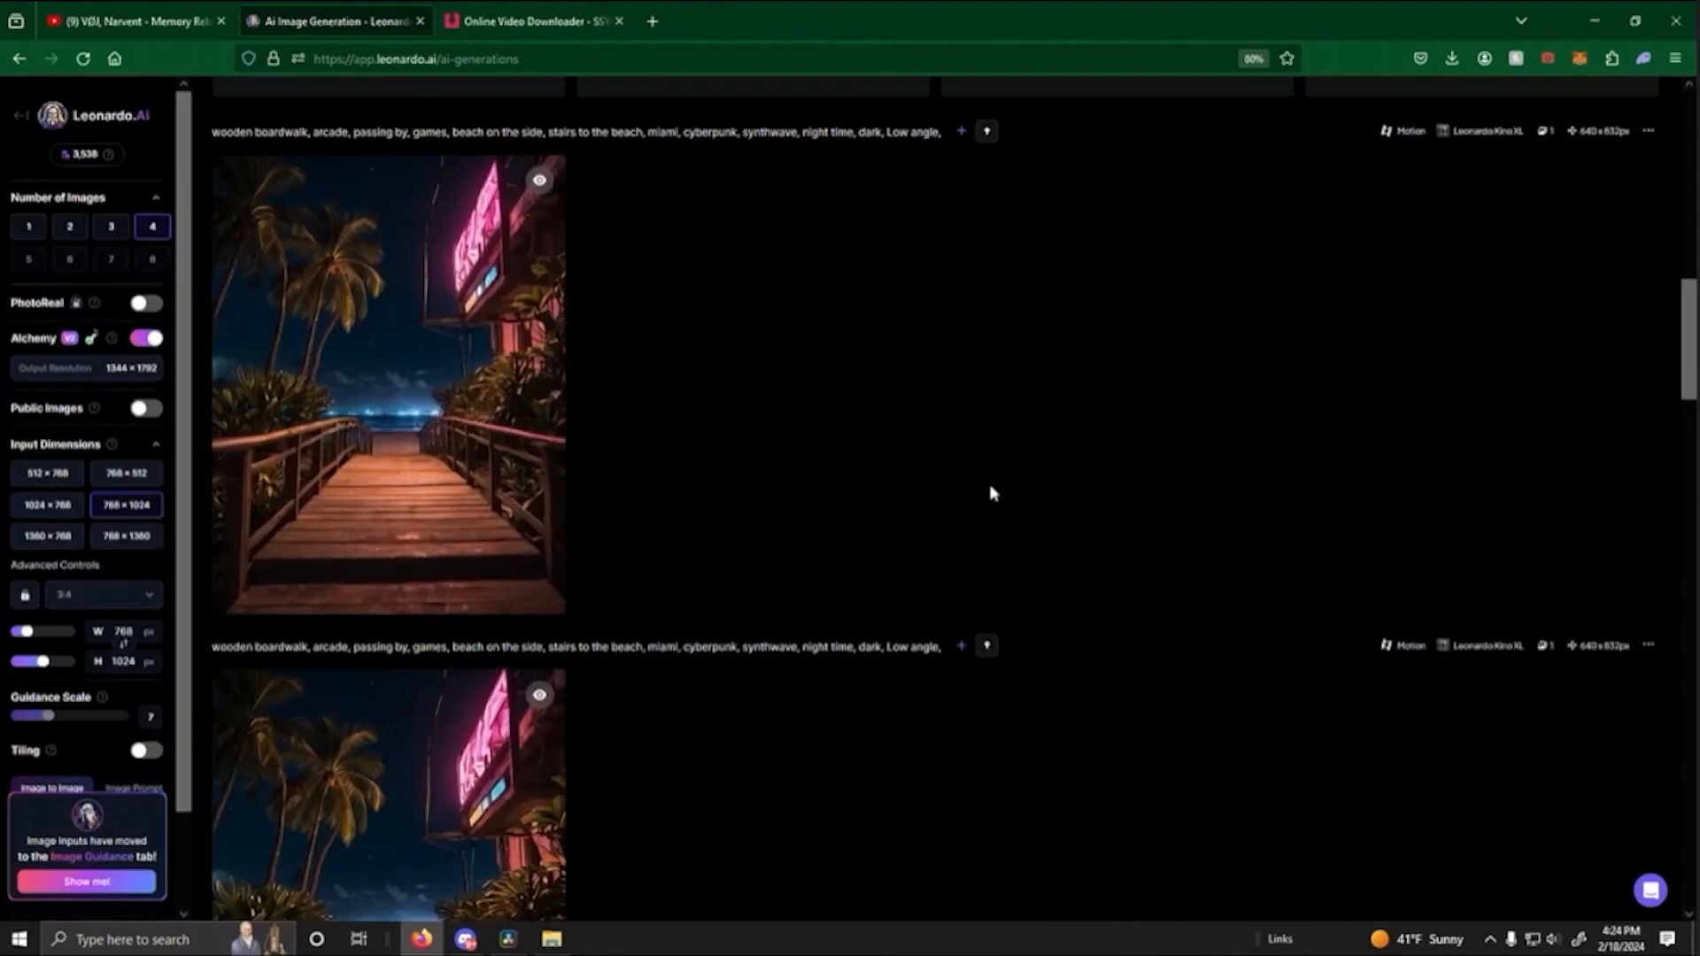
scroll(994, 494, "up", 4)
scroll(994, 494, "down", 4)
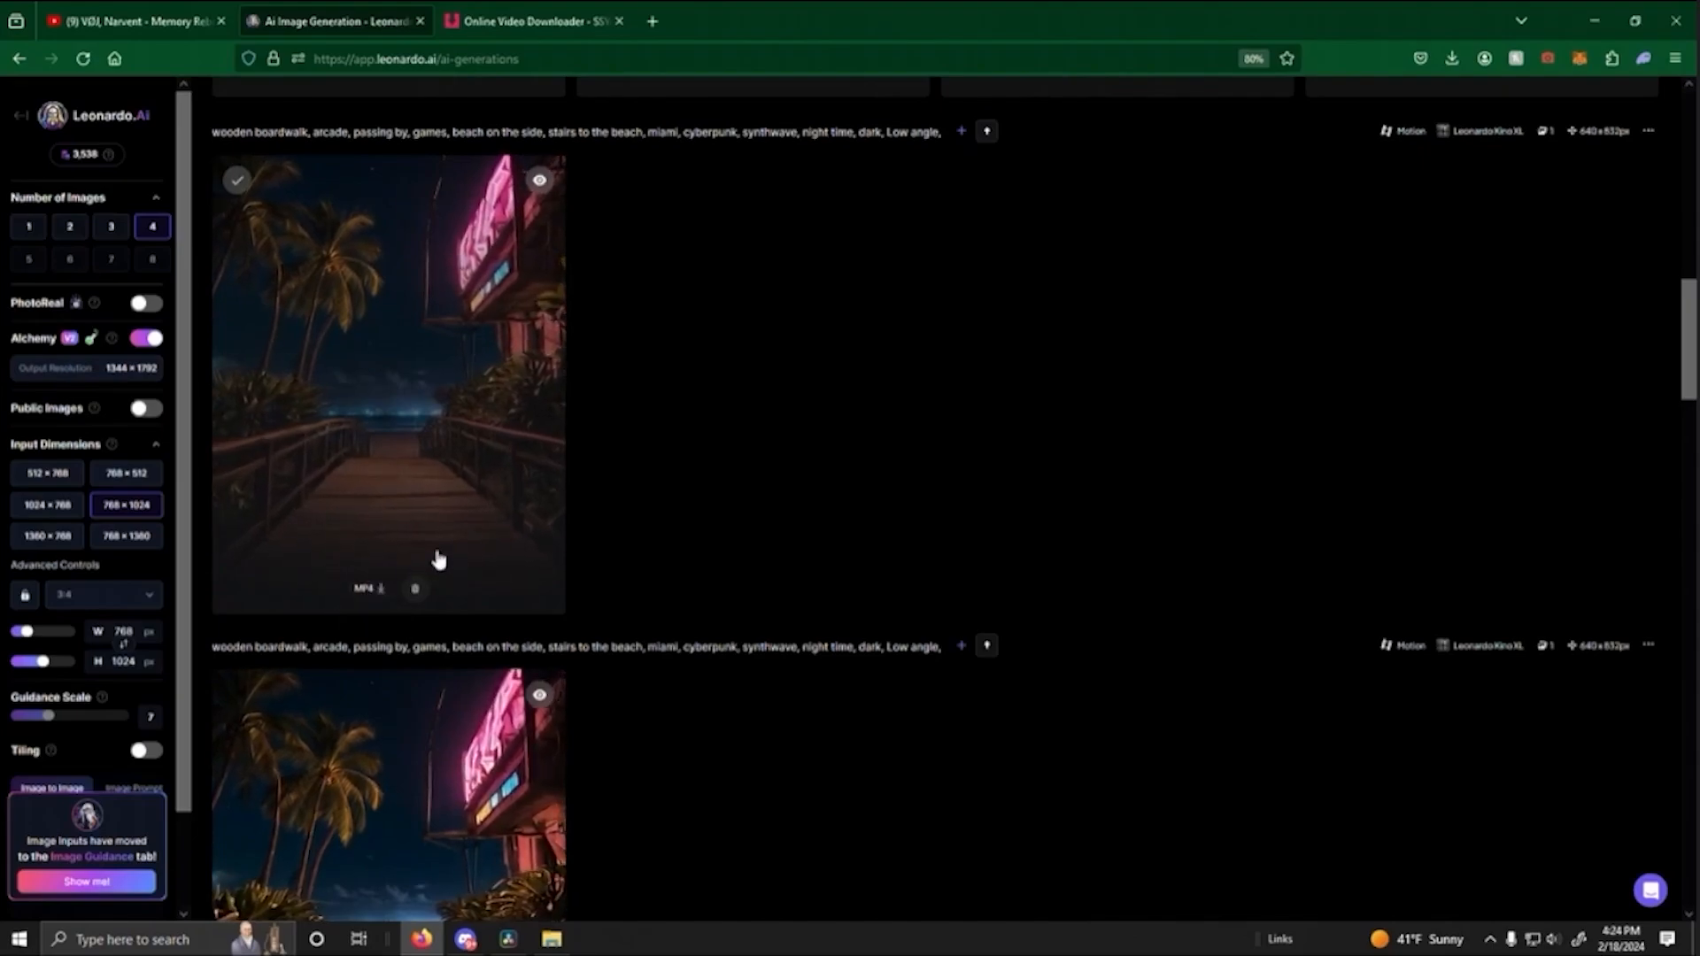
scroll(912, 482, "down", 3)
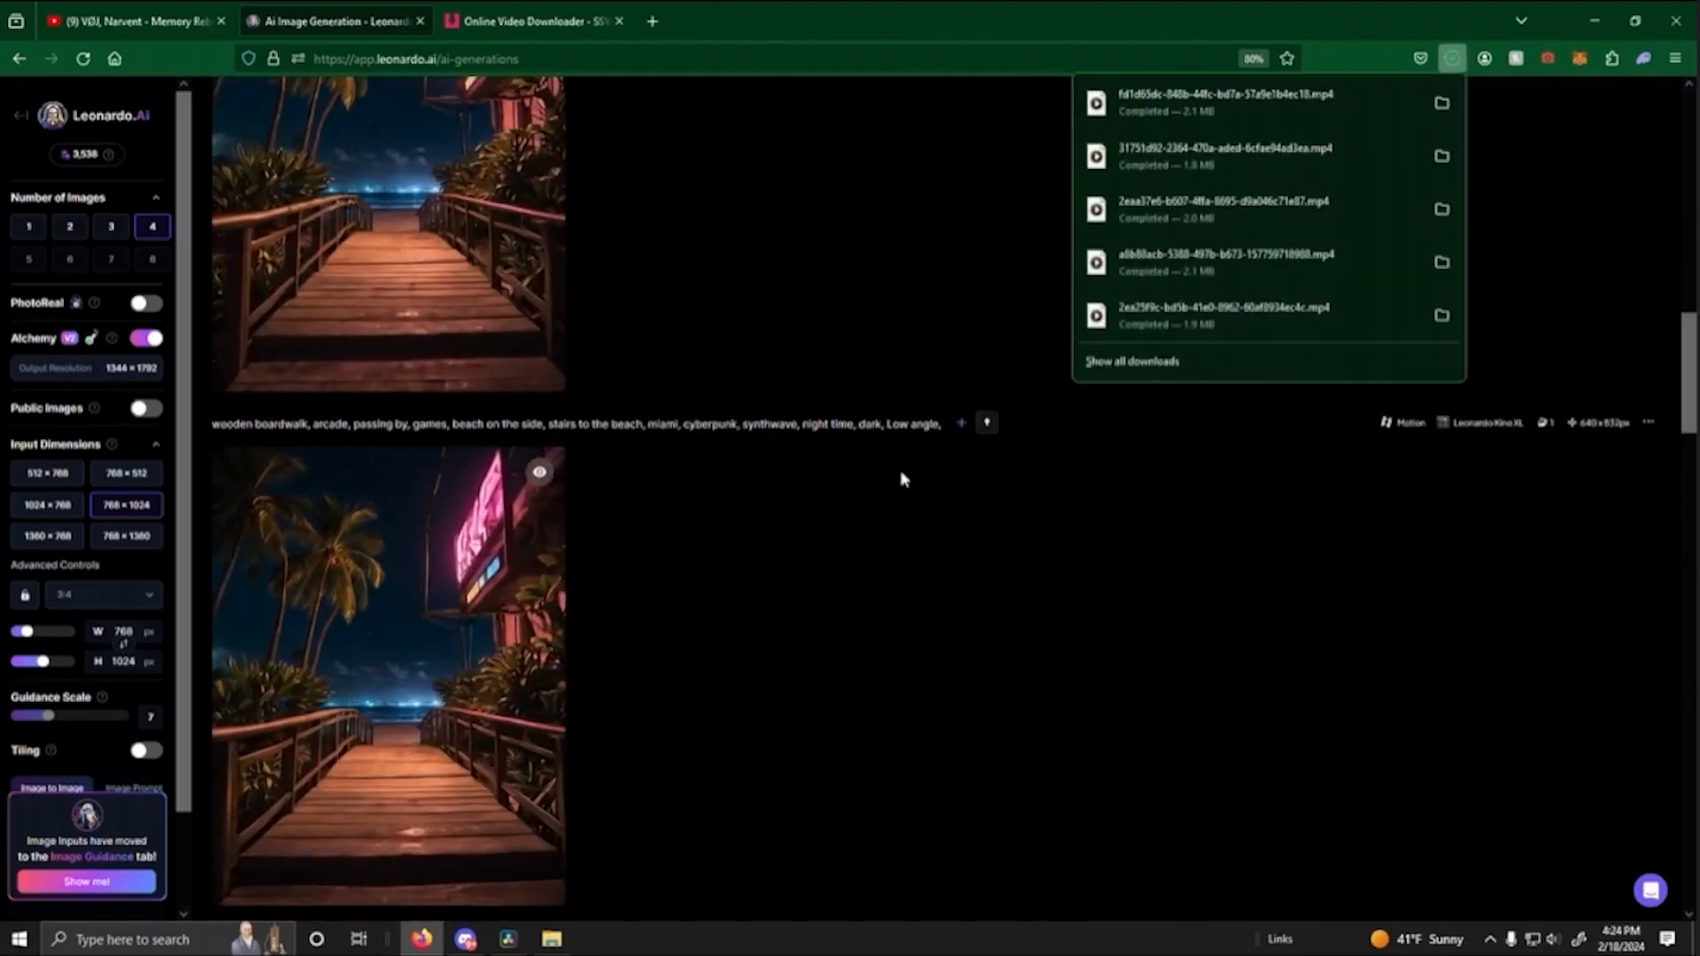
- Compare the camera movement of the other motion versions of the neon-sign boardwalk, including one in enlarged preview
scroll(900, 469, "down", 3)
scroll(898, 470, "up", 3)
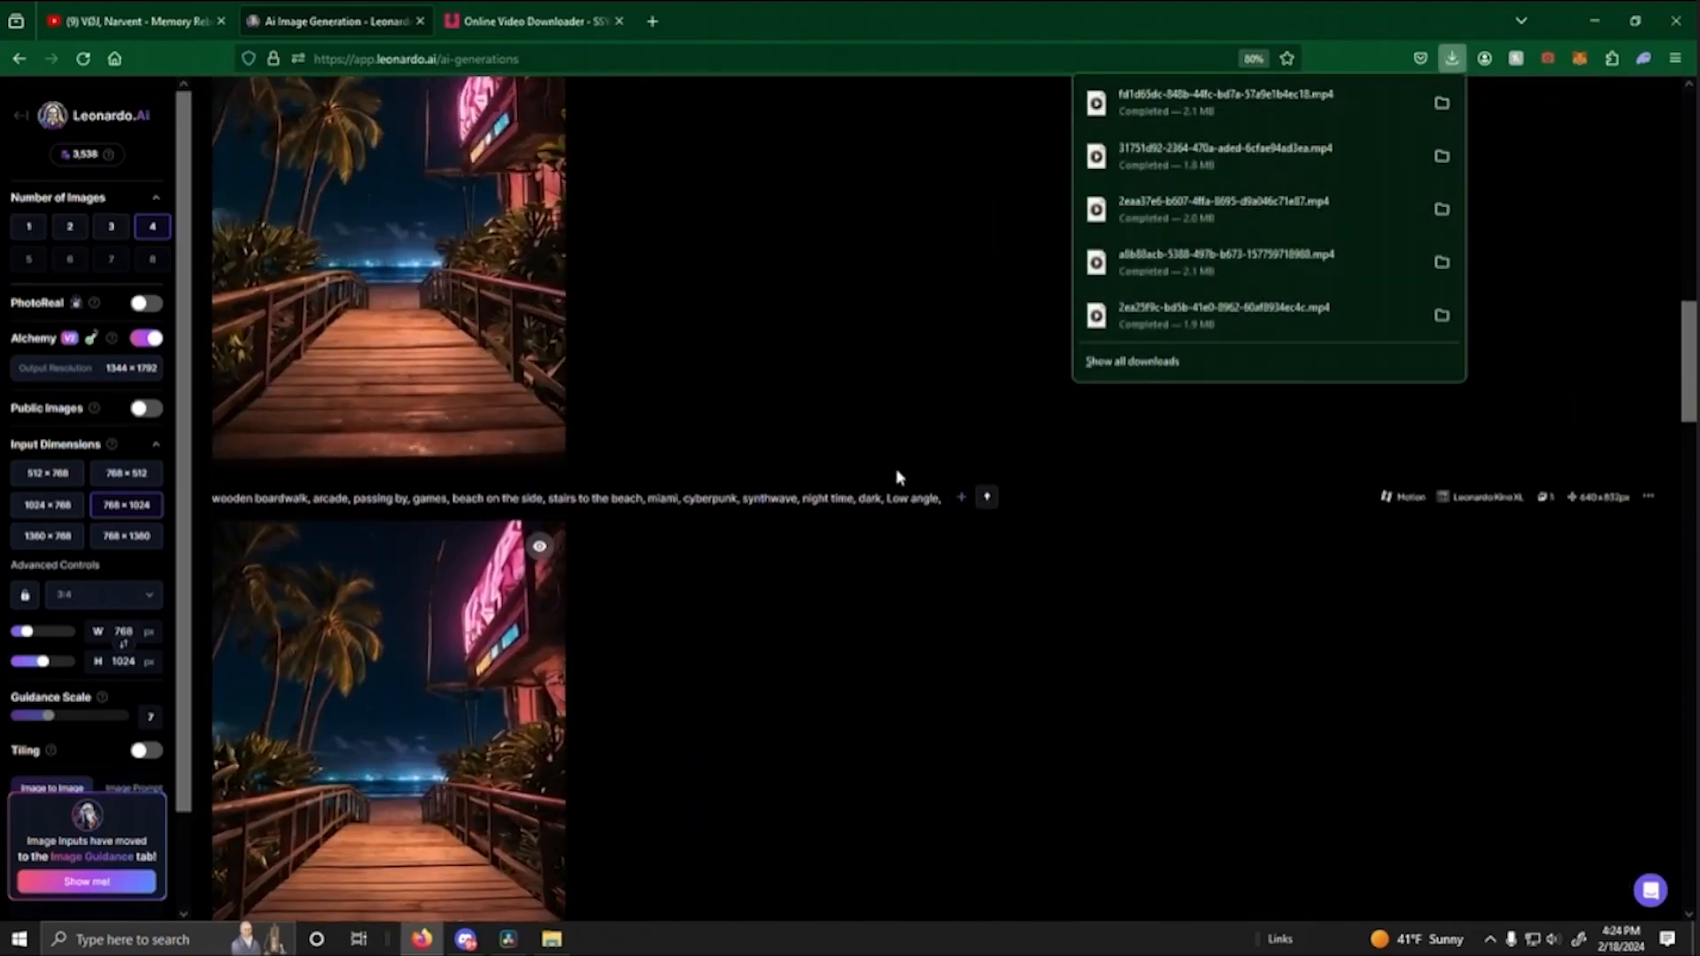
scroll(893, 475, "down", 2)
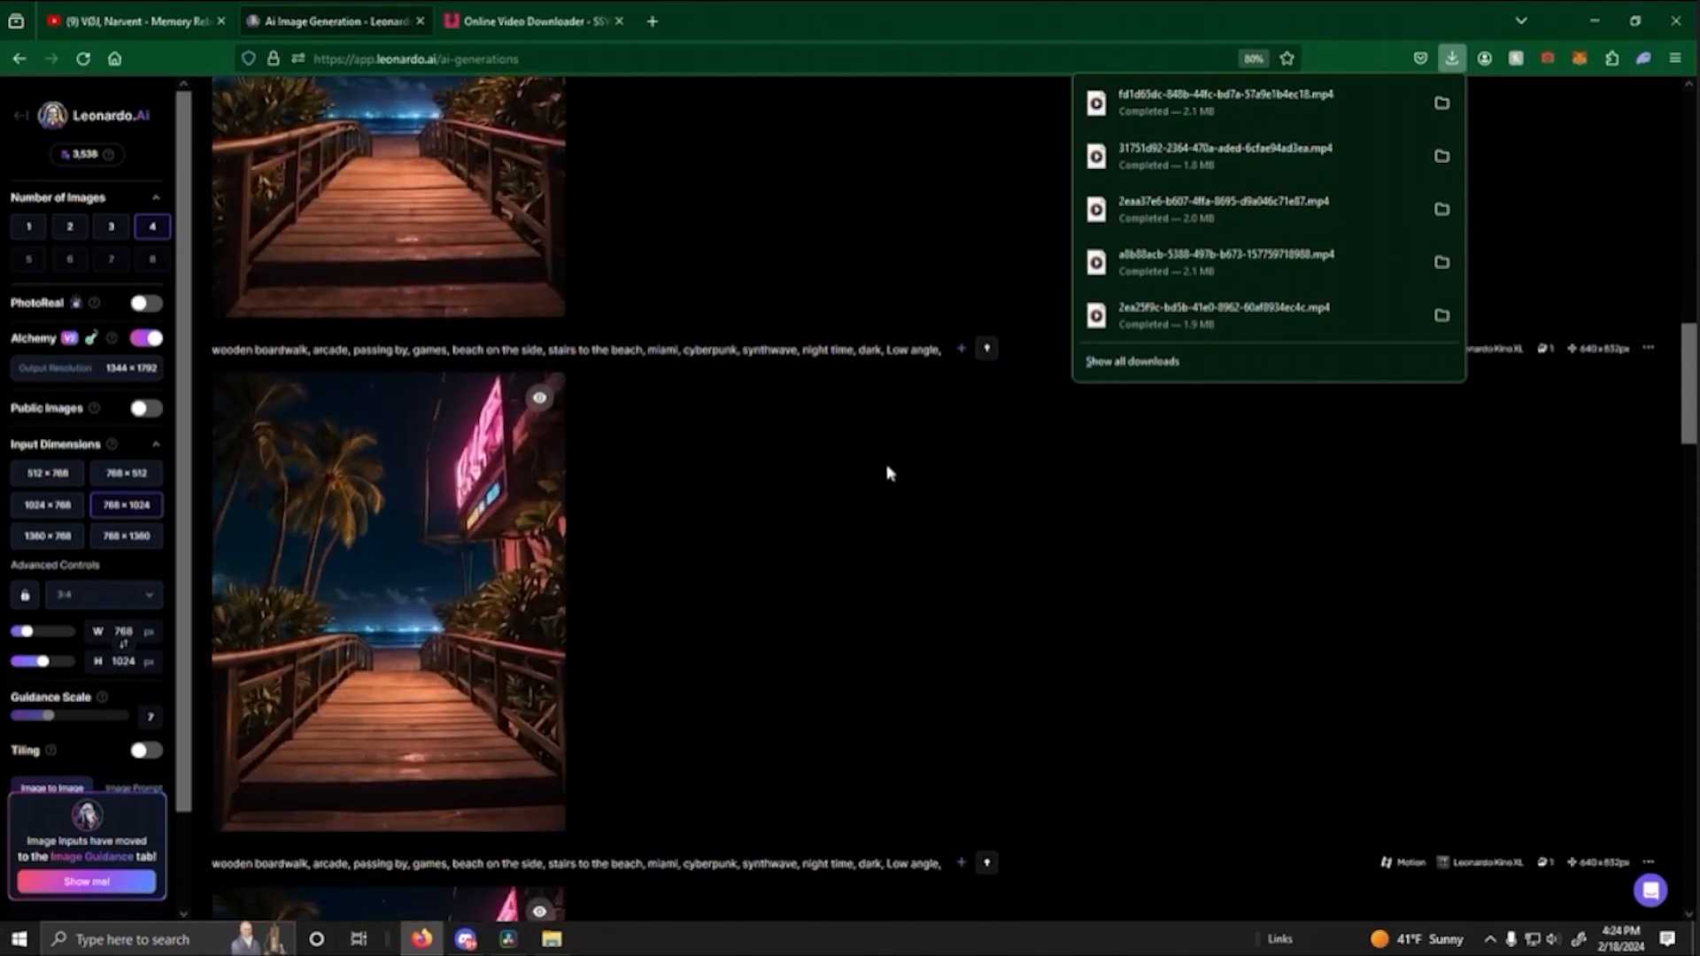
scroll(786, 471, "up", 3)
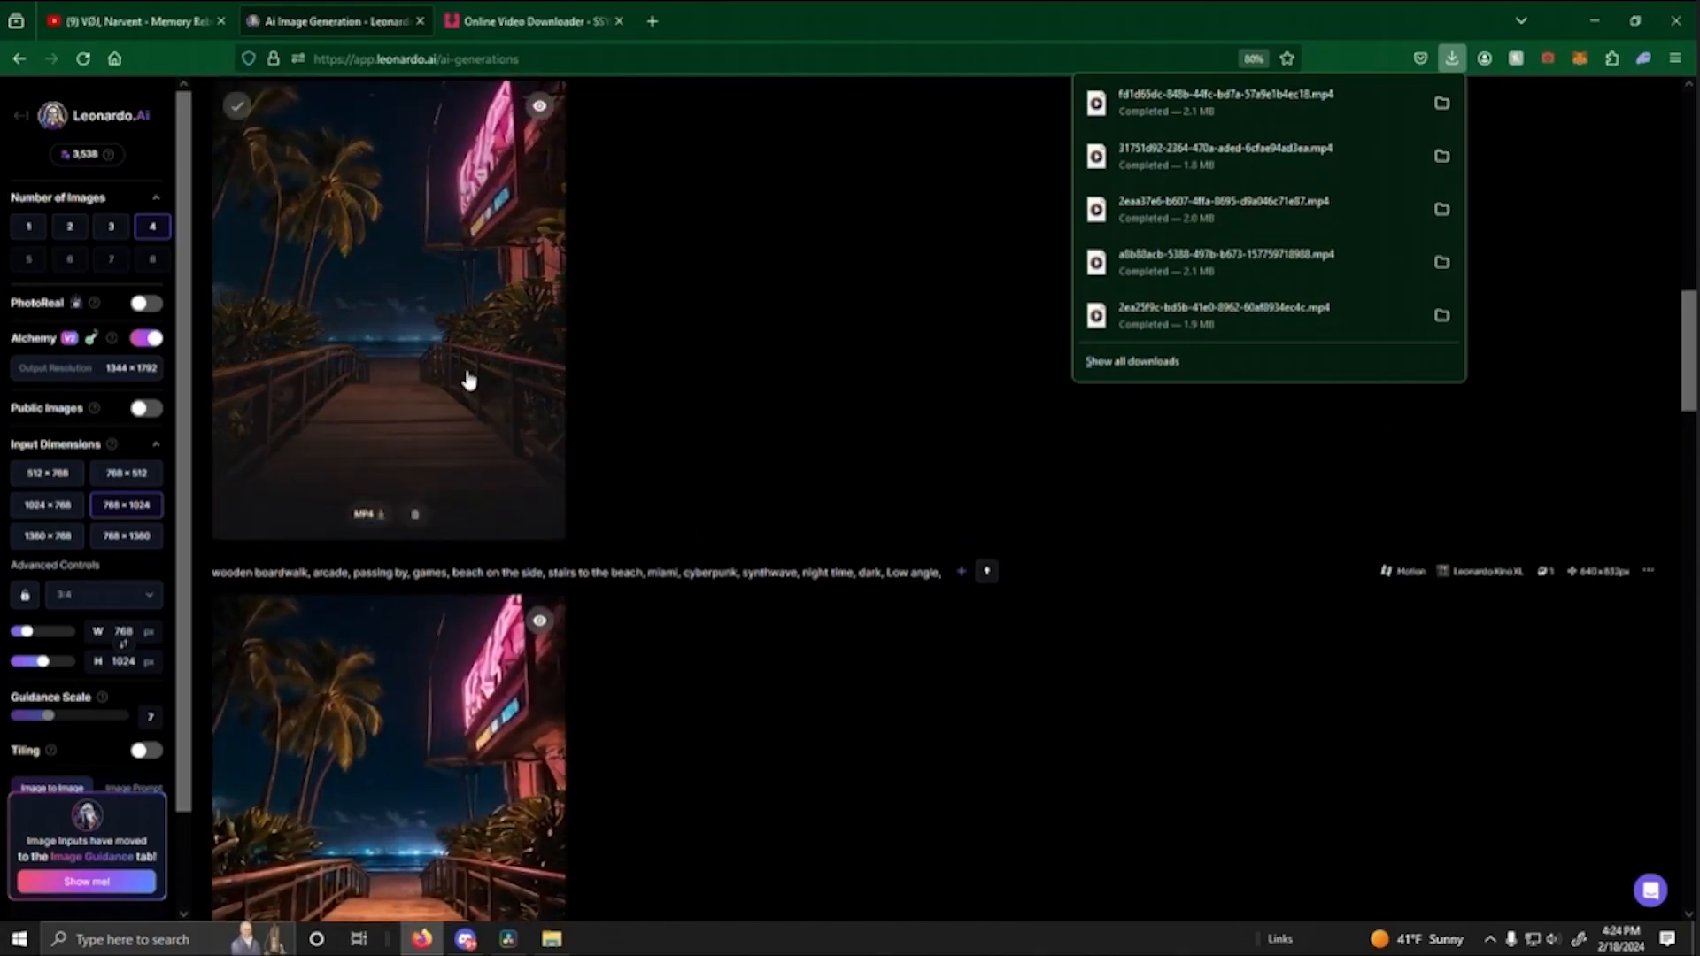
scroll(744, 456, "down", 5)
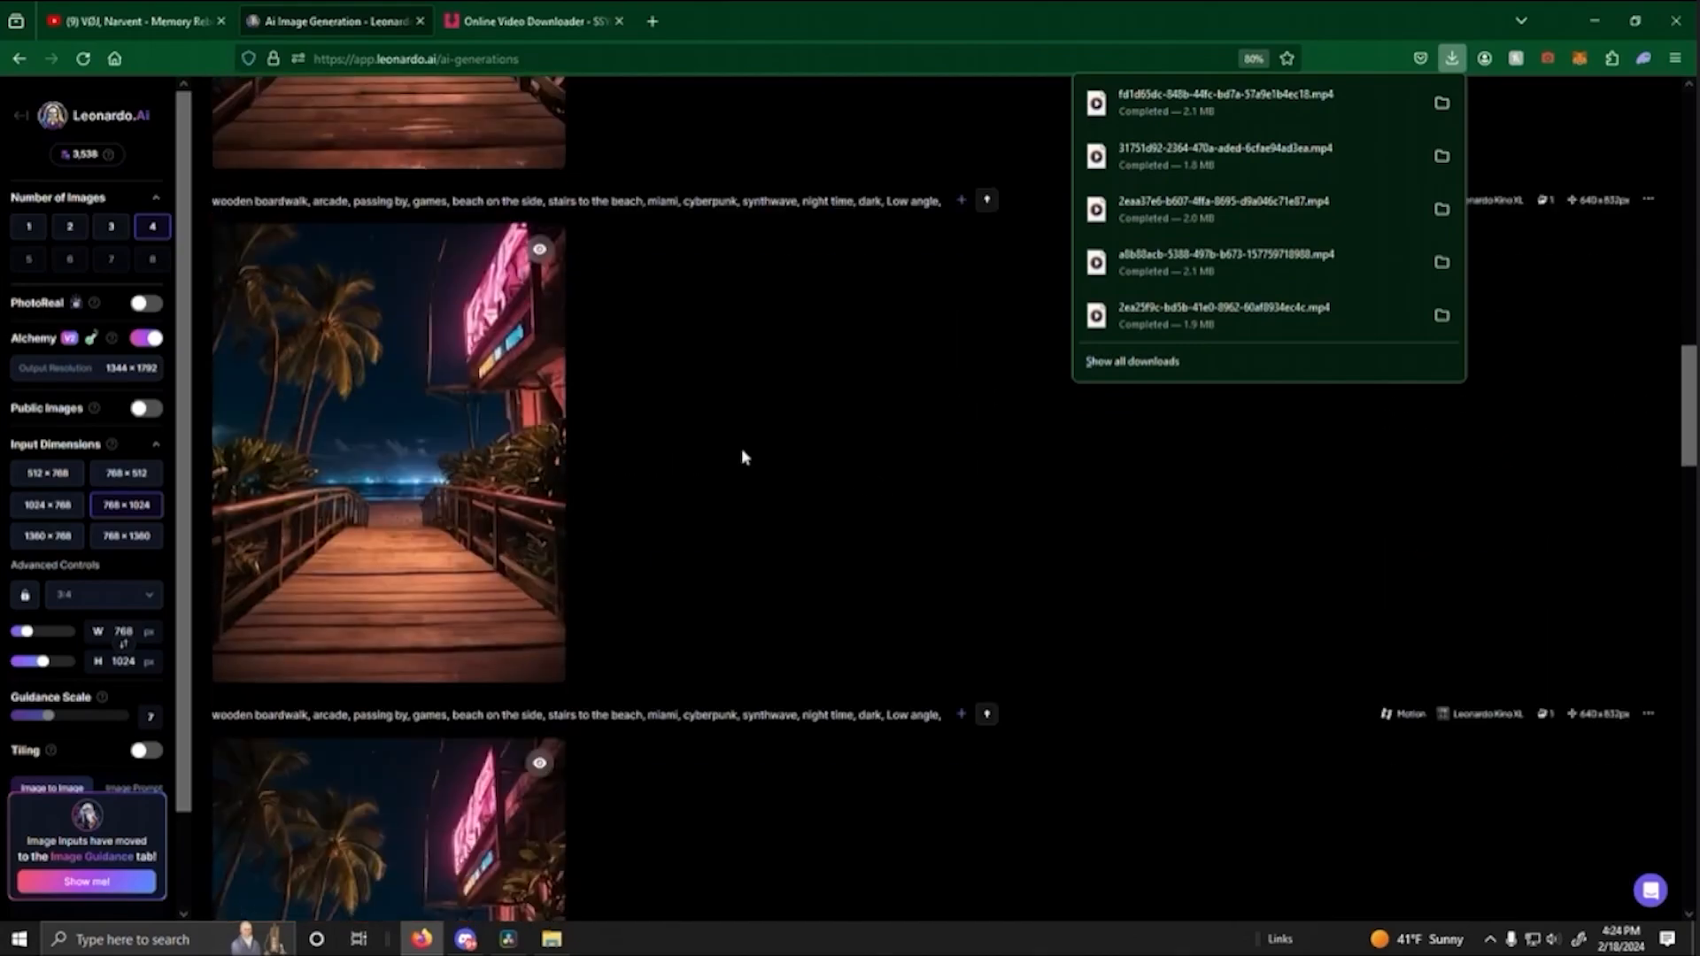
left_click(815, 576)
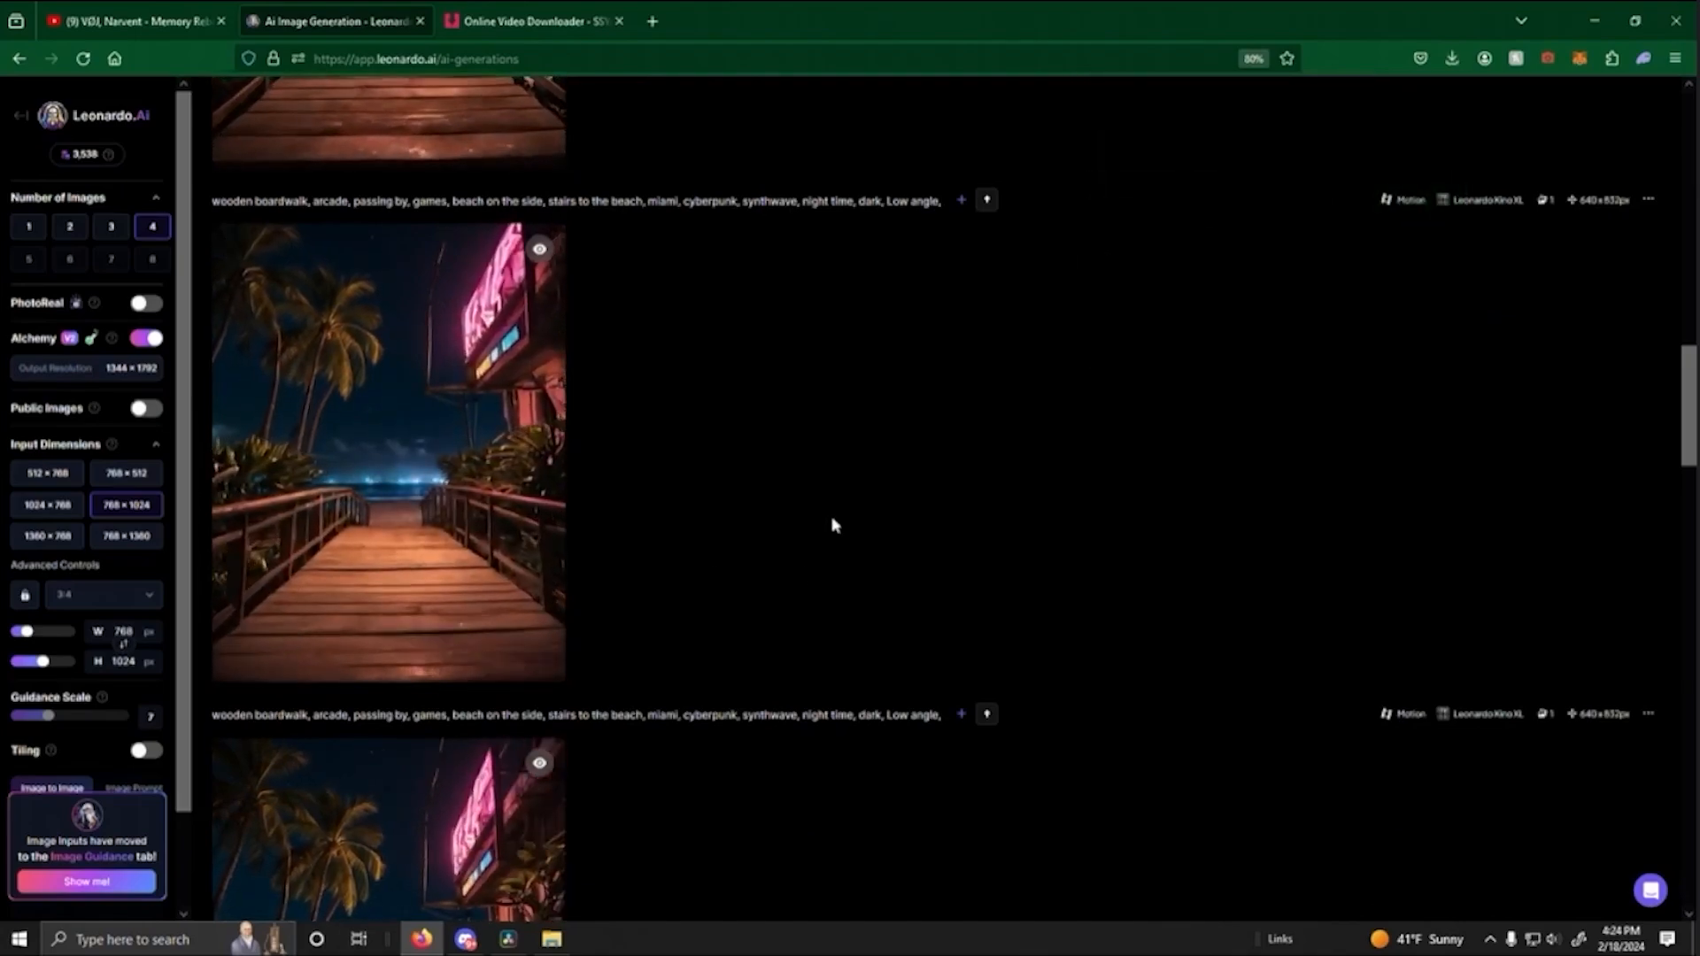
scroll(833, 525, "up", 2)
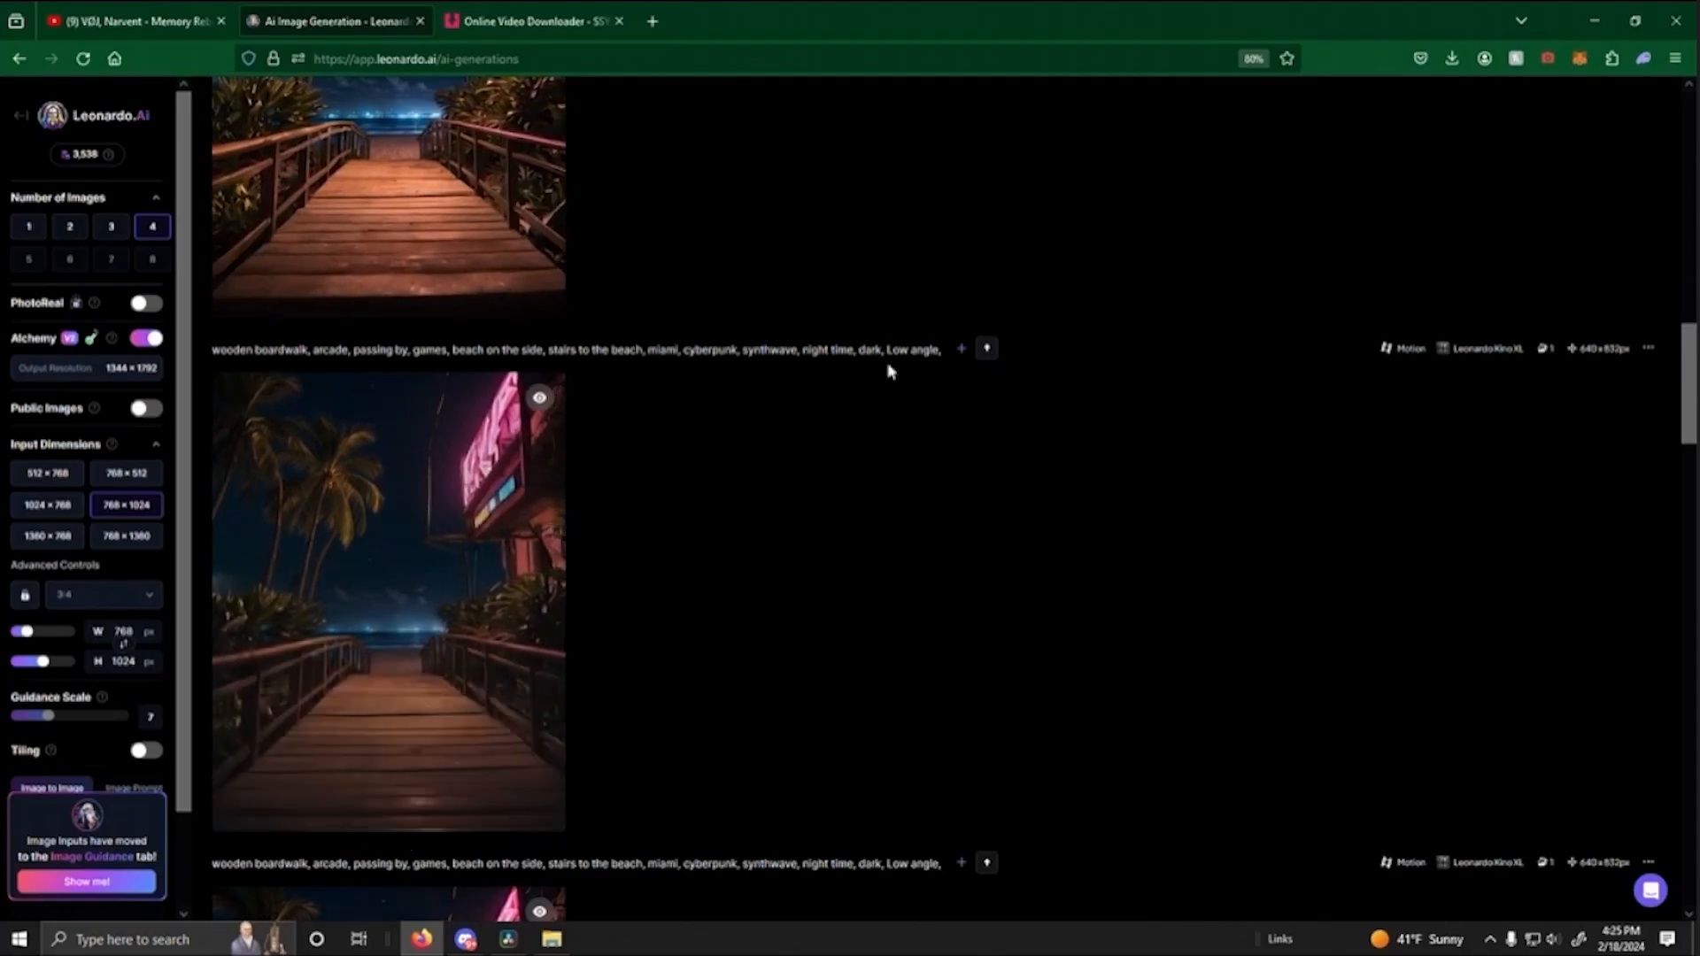
left_click(434, 617)
left_click(1294, 581)
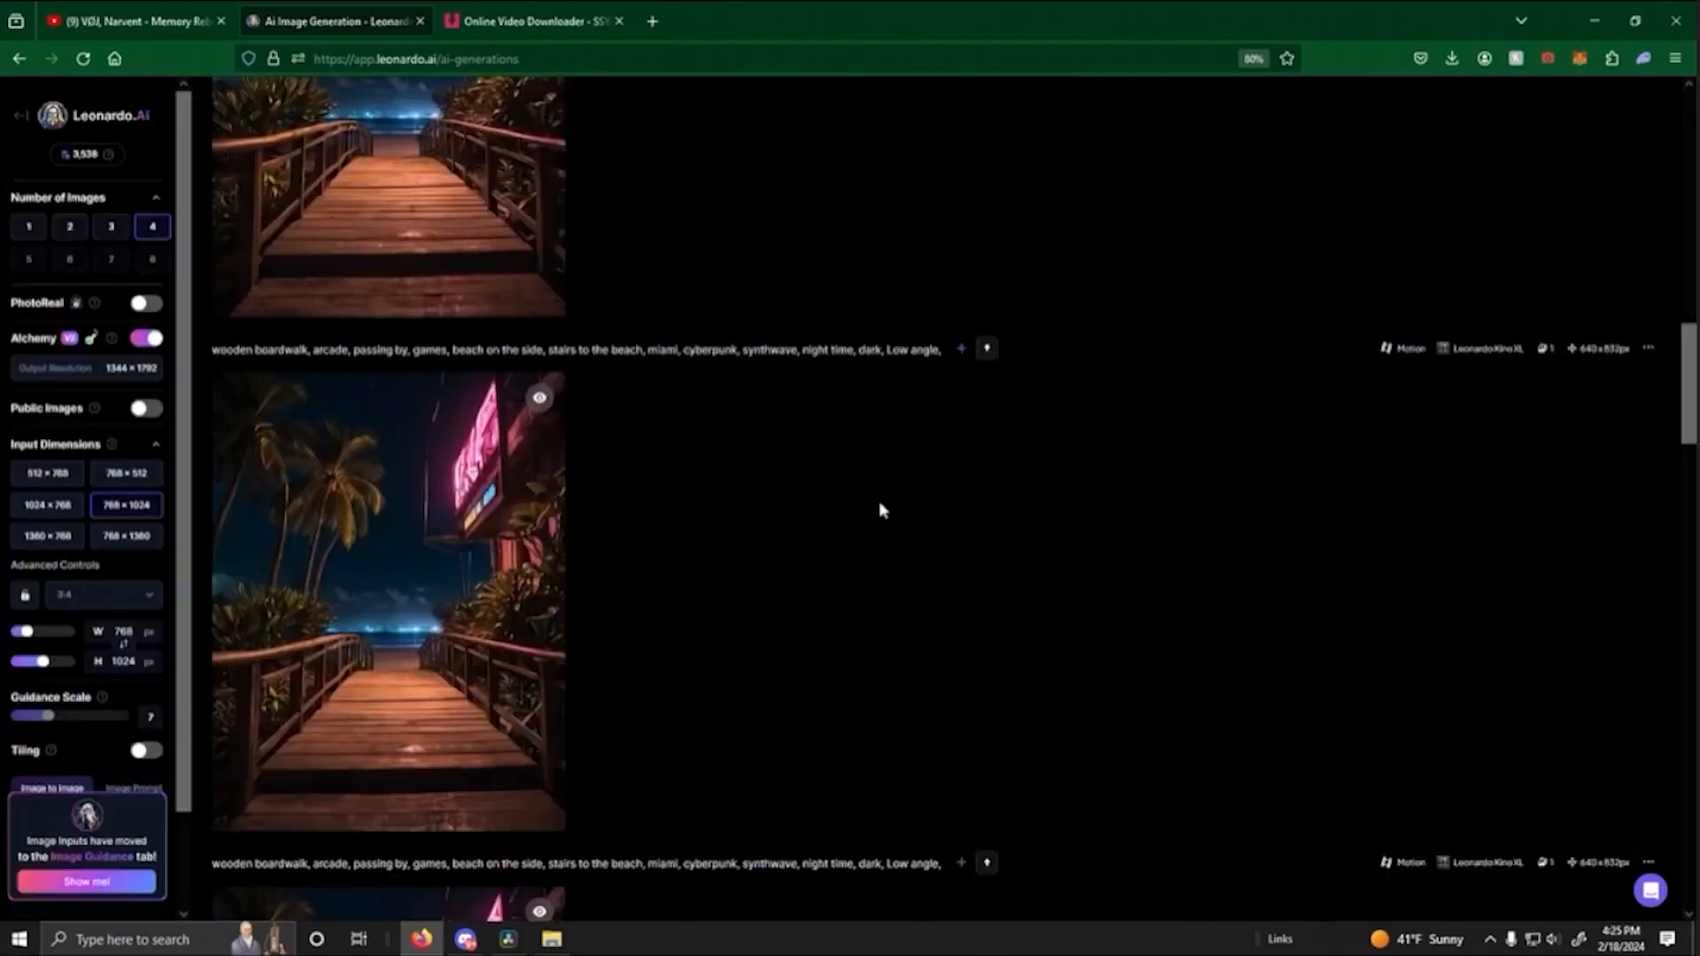
- Check one neon-sign boardwalk motion clip enlarged, then download the version below it as MP4
scroll(850, 499, "up", 3)
left_click(391, 372)
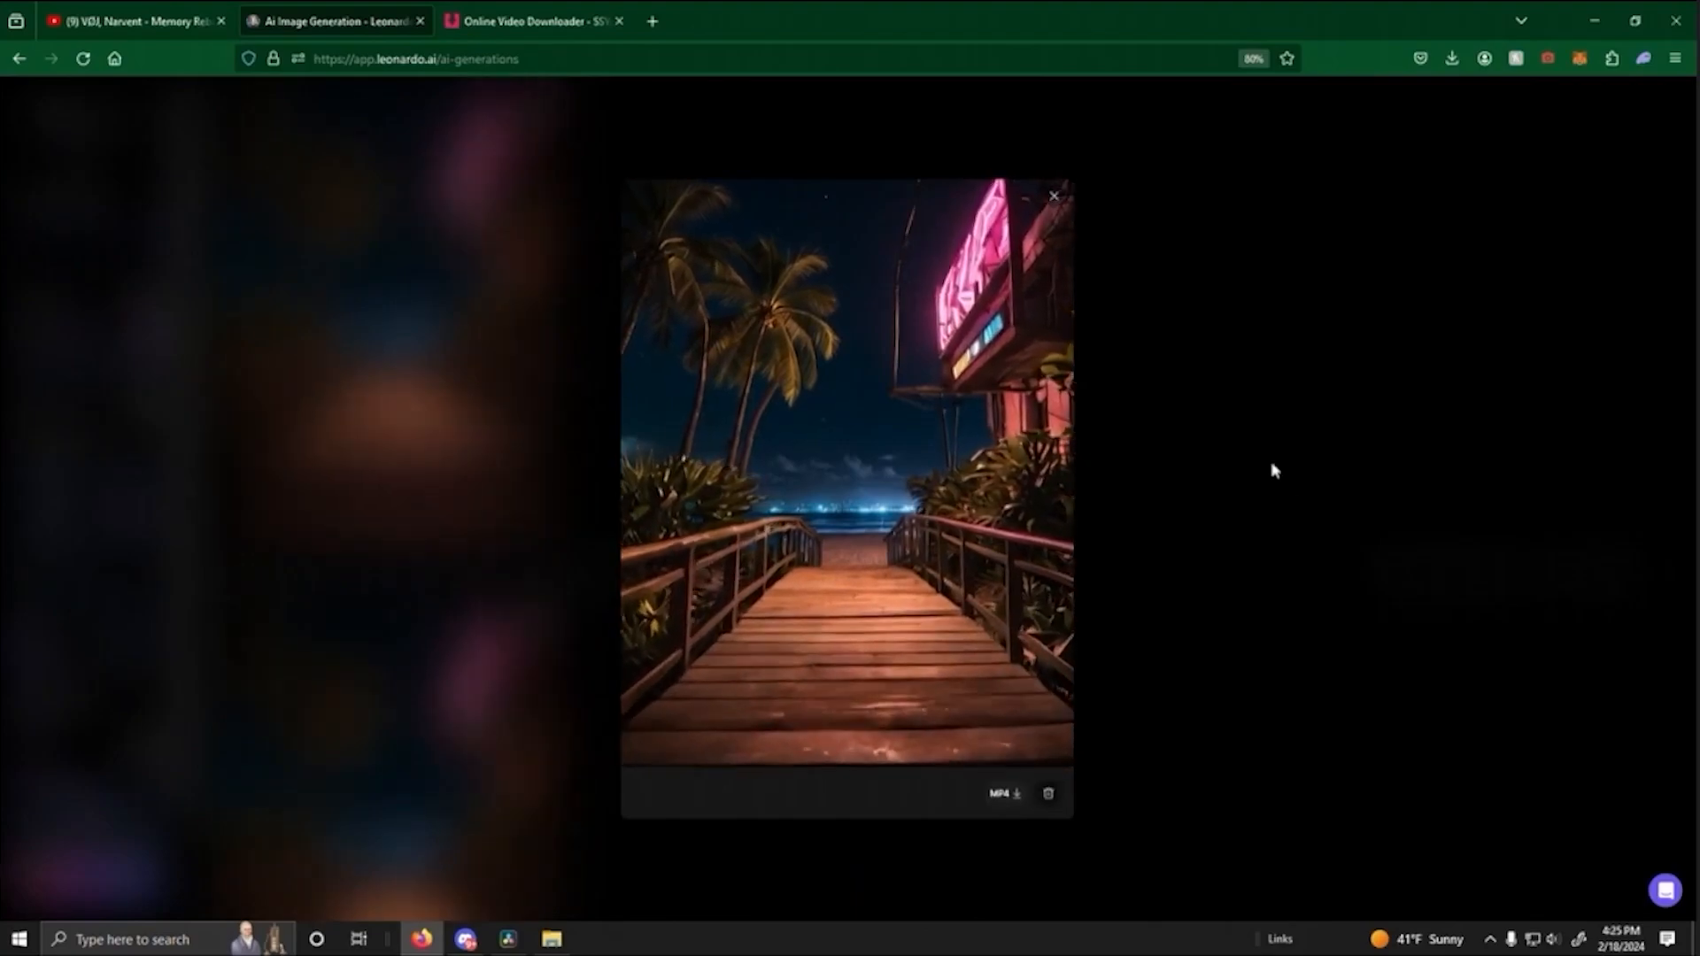
left_click(1272, 471)
scroll(930, 478, "down", 3)
left_click(368, 729)
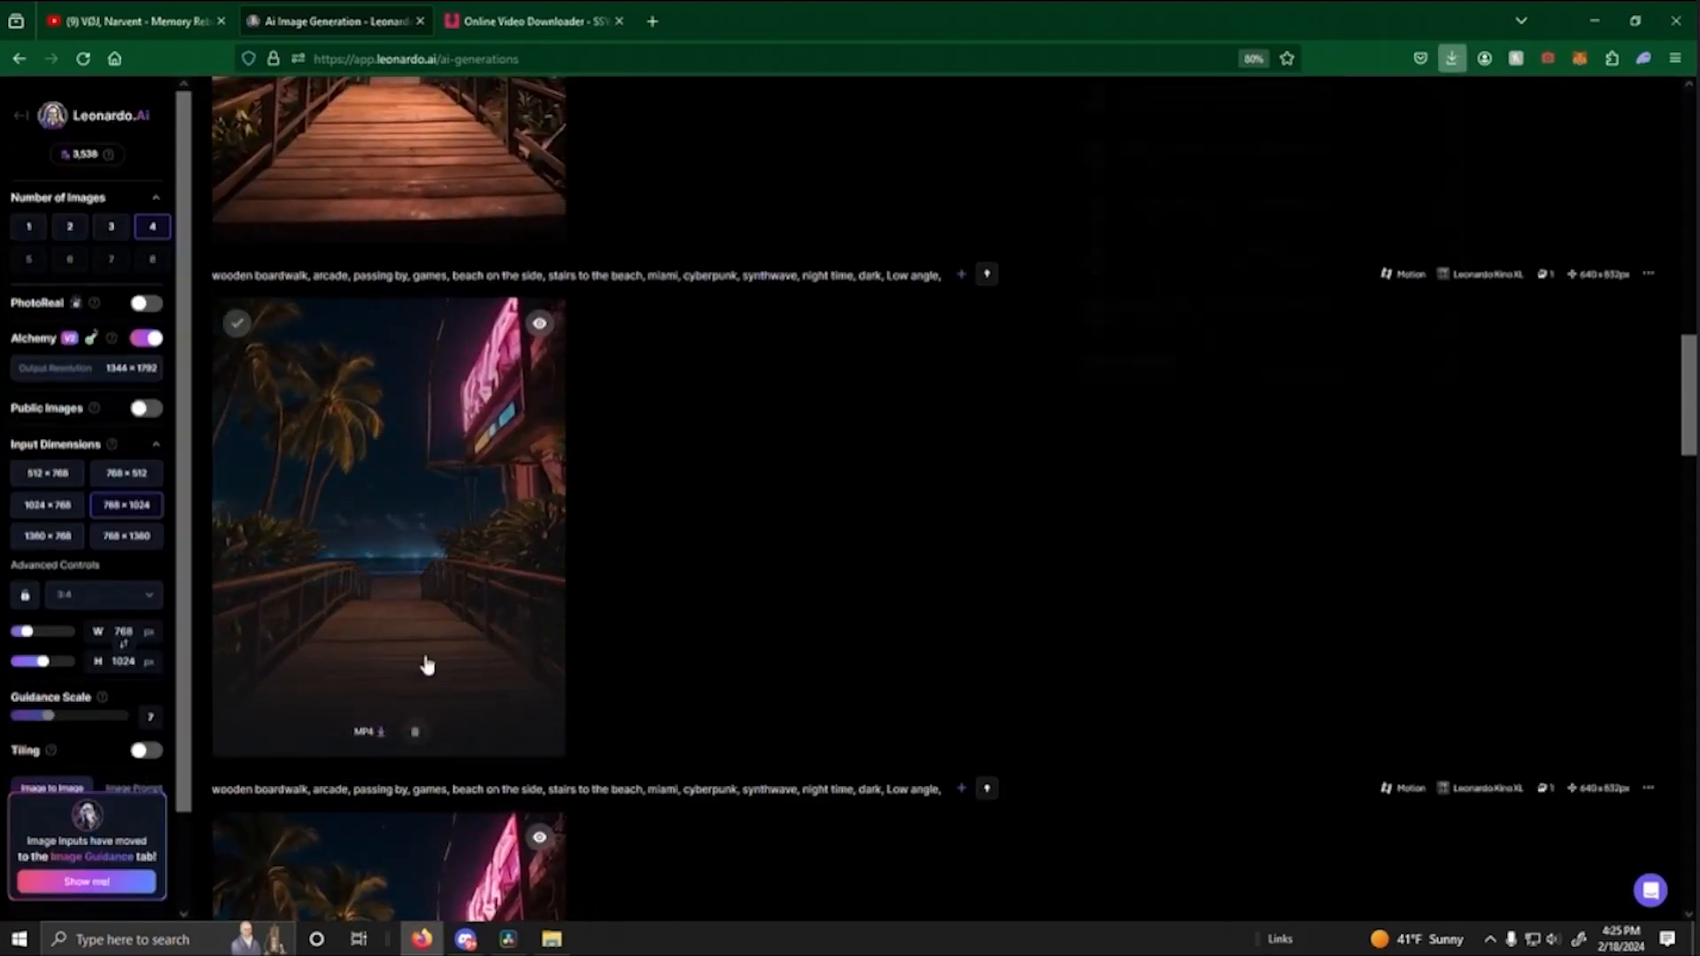
left_click(1208, 538)
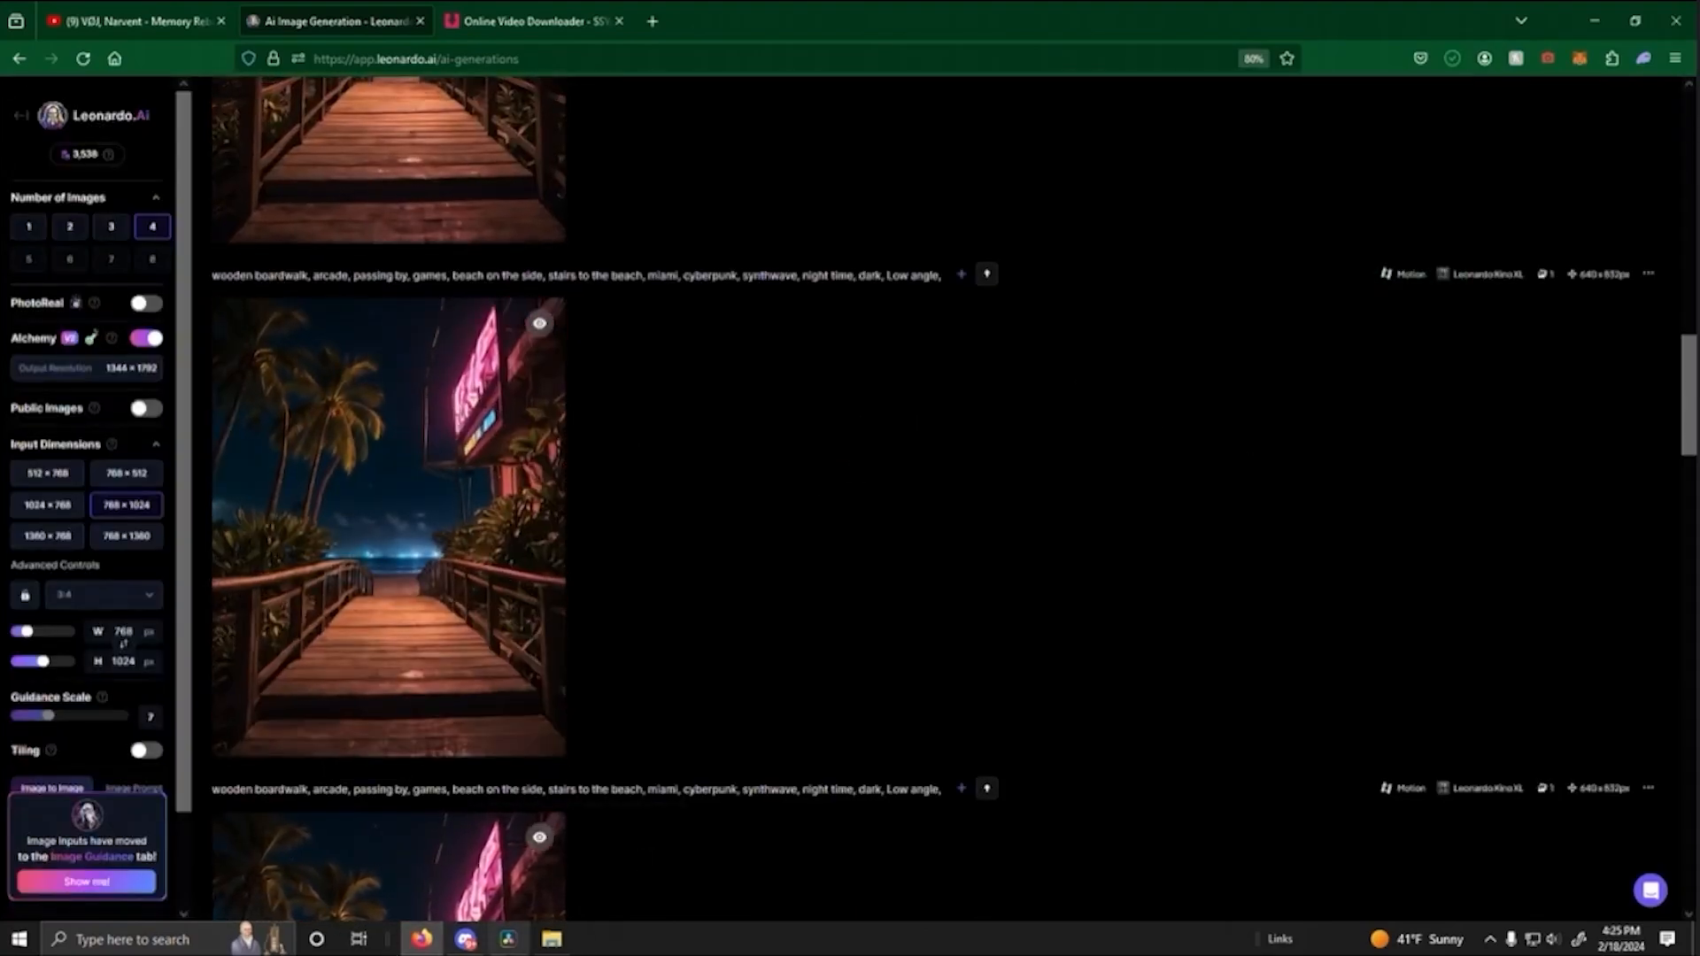
- Import the newly downloaded neon-sign boardwalk clip into DaVinci Resolve and place it directly after the pink staircase clip for review
left_click(510, 941)
left_click(551, 940)
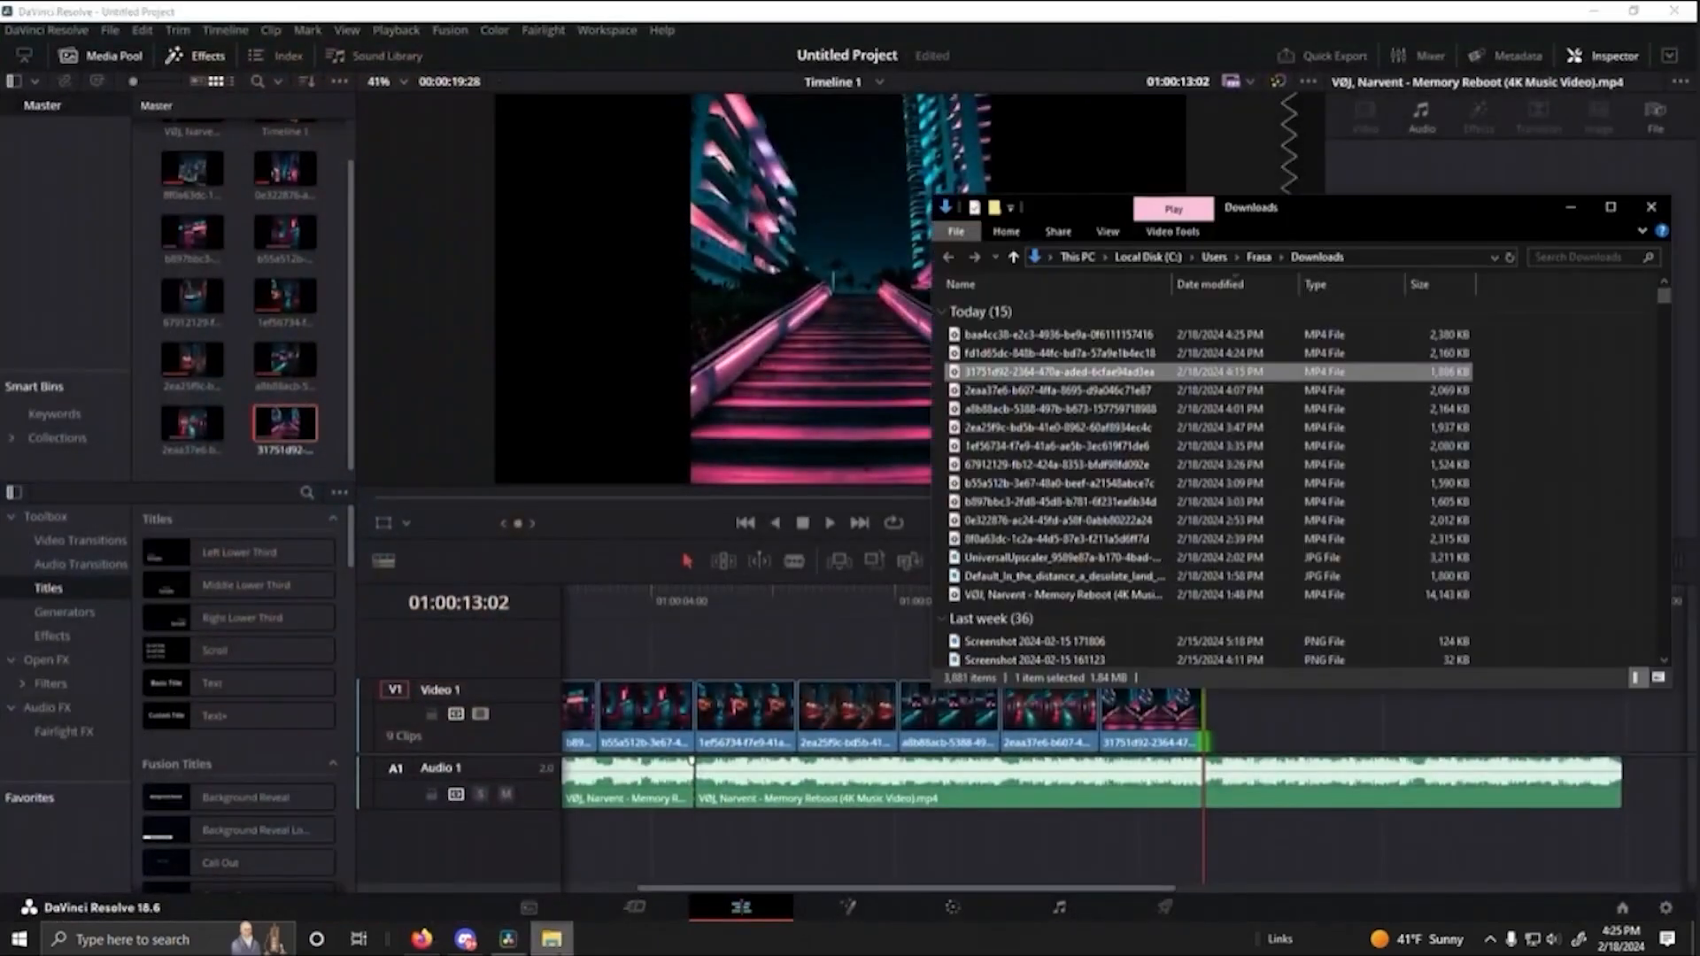
left_click(1066, 339)
left_click_drag(1050, 345, 310, 454)
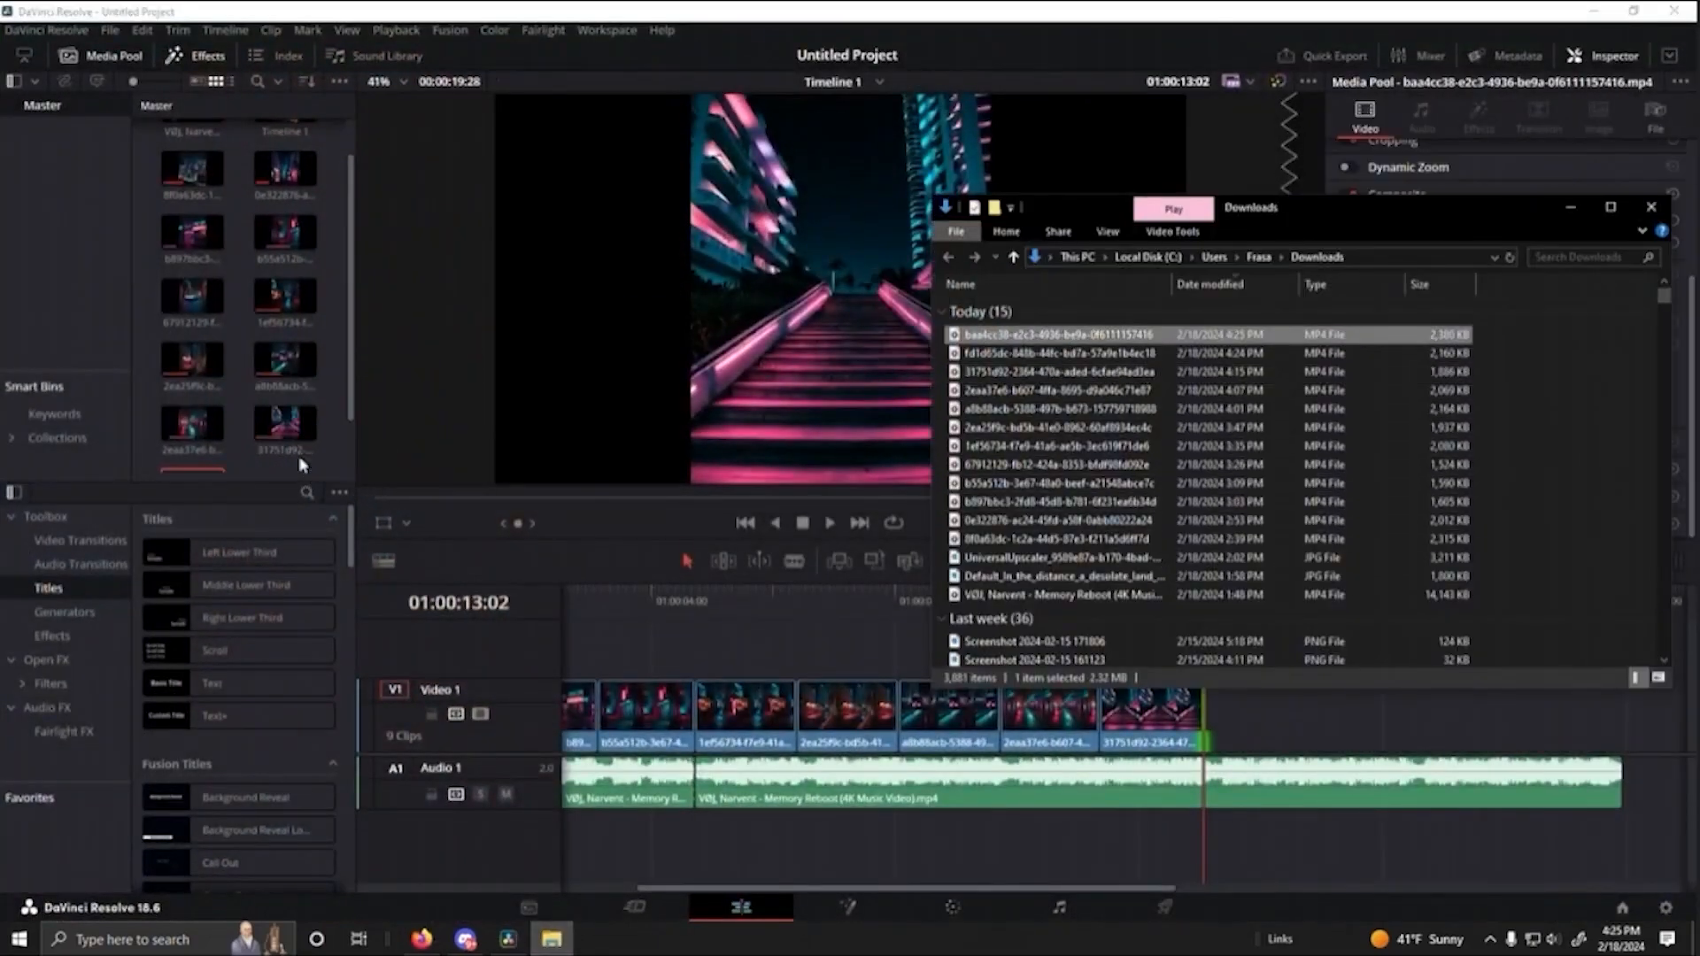
left_click(298, 432)
left_click_drag(197, 432, 1229, 738)
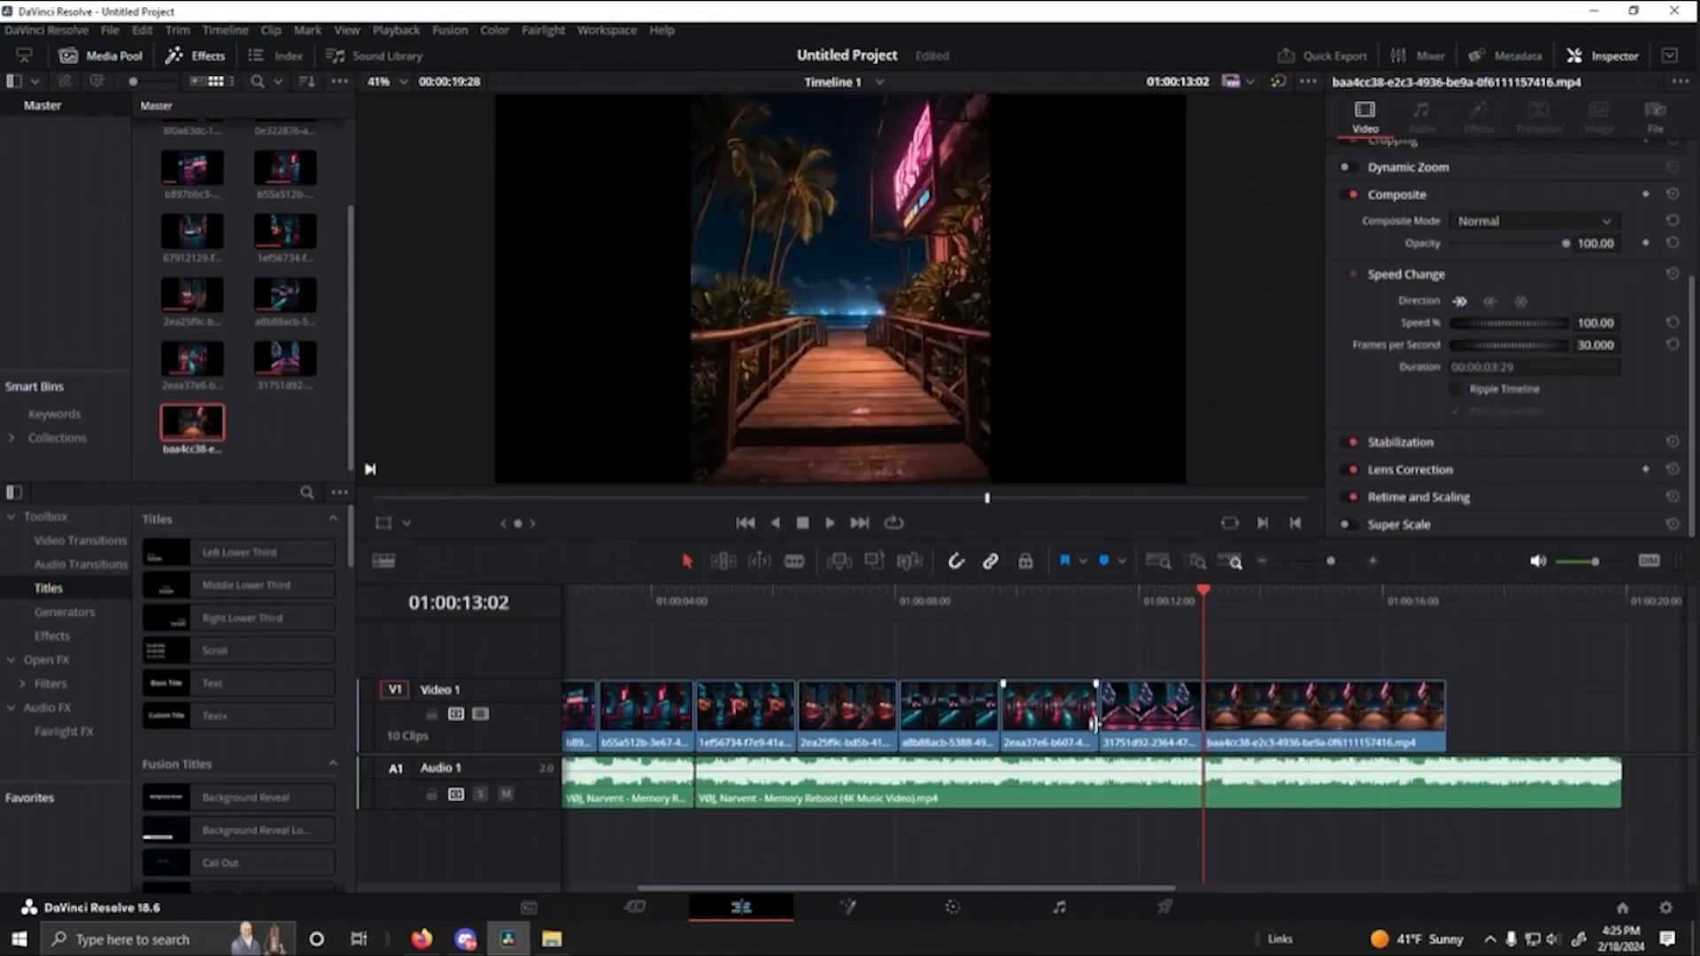
left_click_drag(1208, 583, 1146, 637)
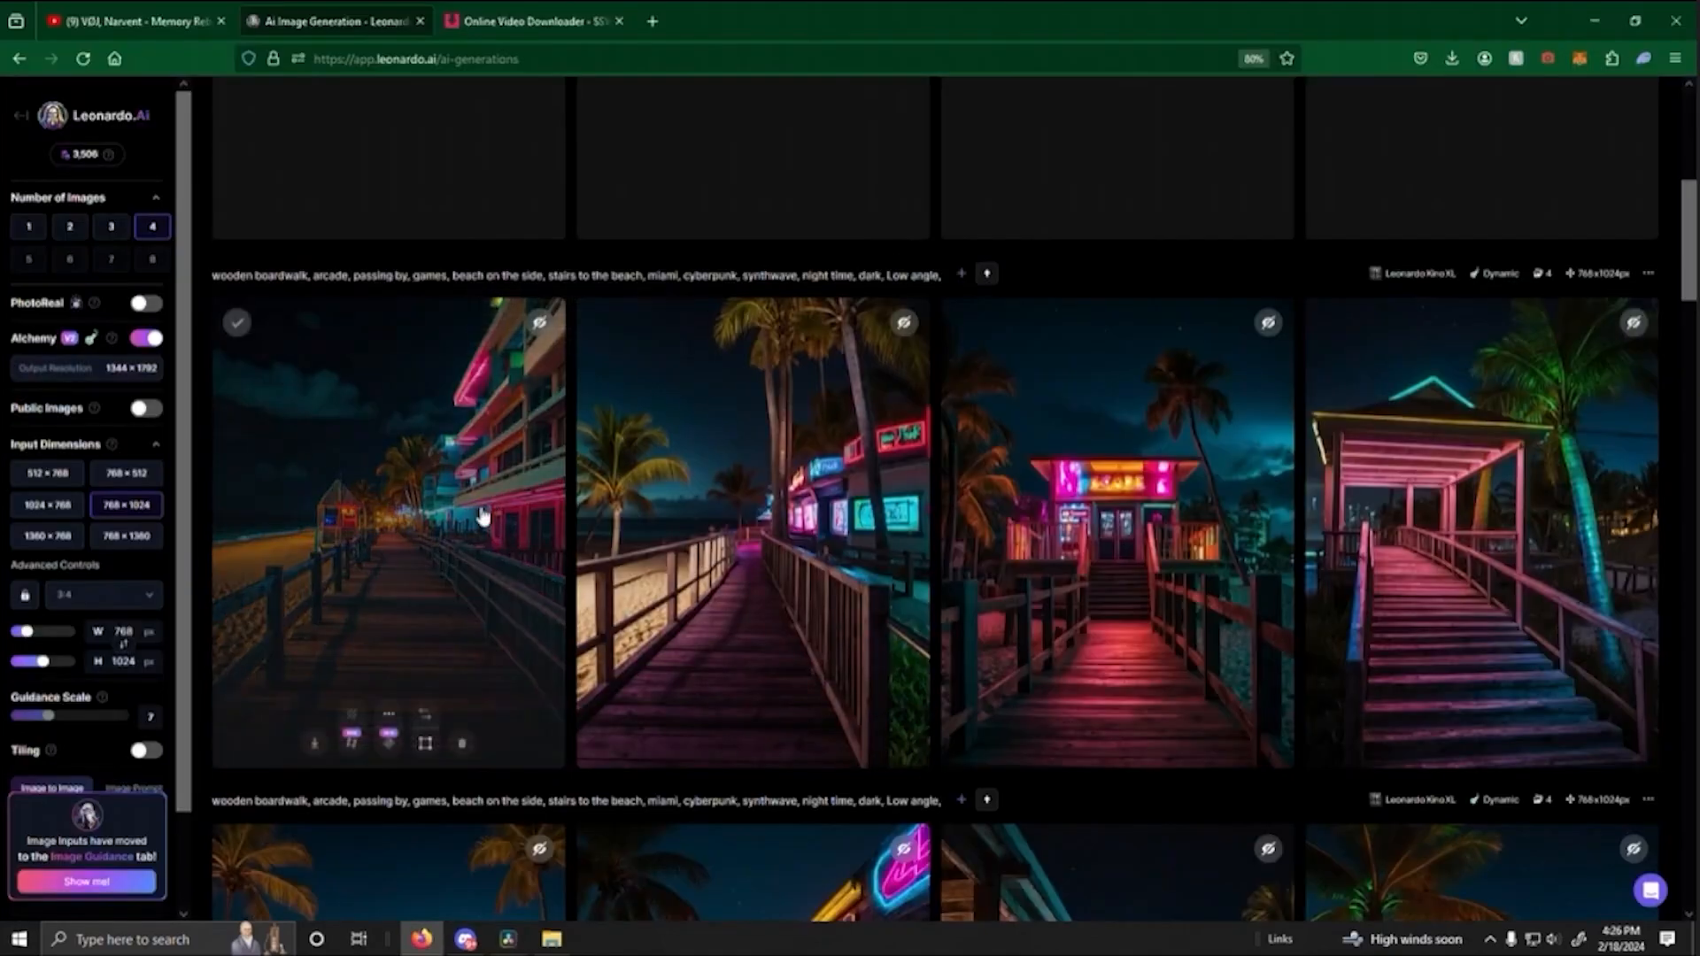
- In Leonardo.Ai, generate an Image2Motion video from the sandy beach boardwalk image with pink-lit balconies, and examine that image enlarged
left_click(482, 515)
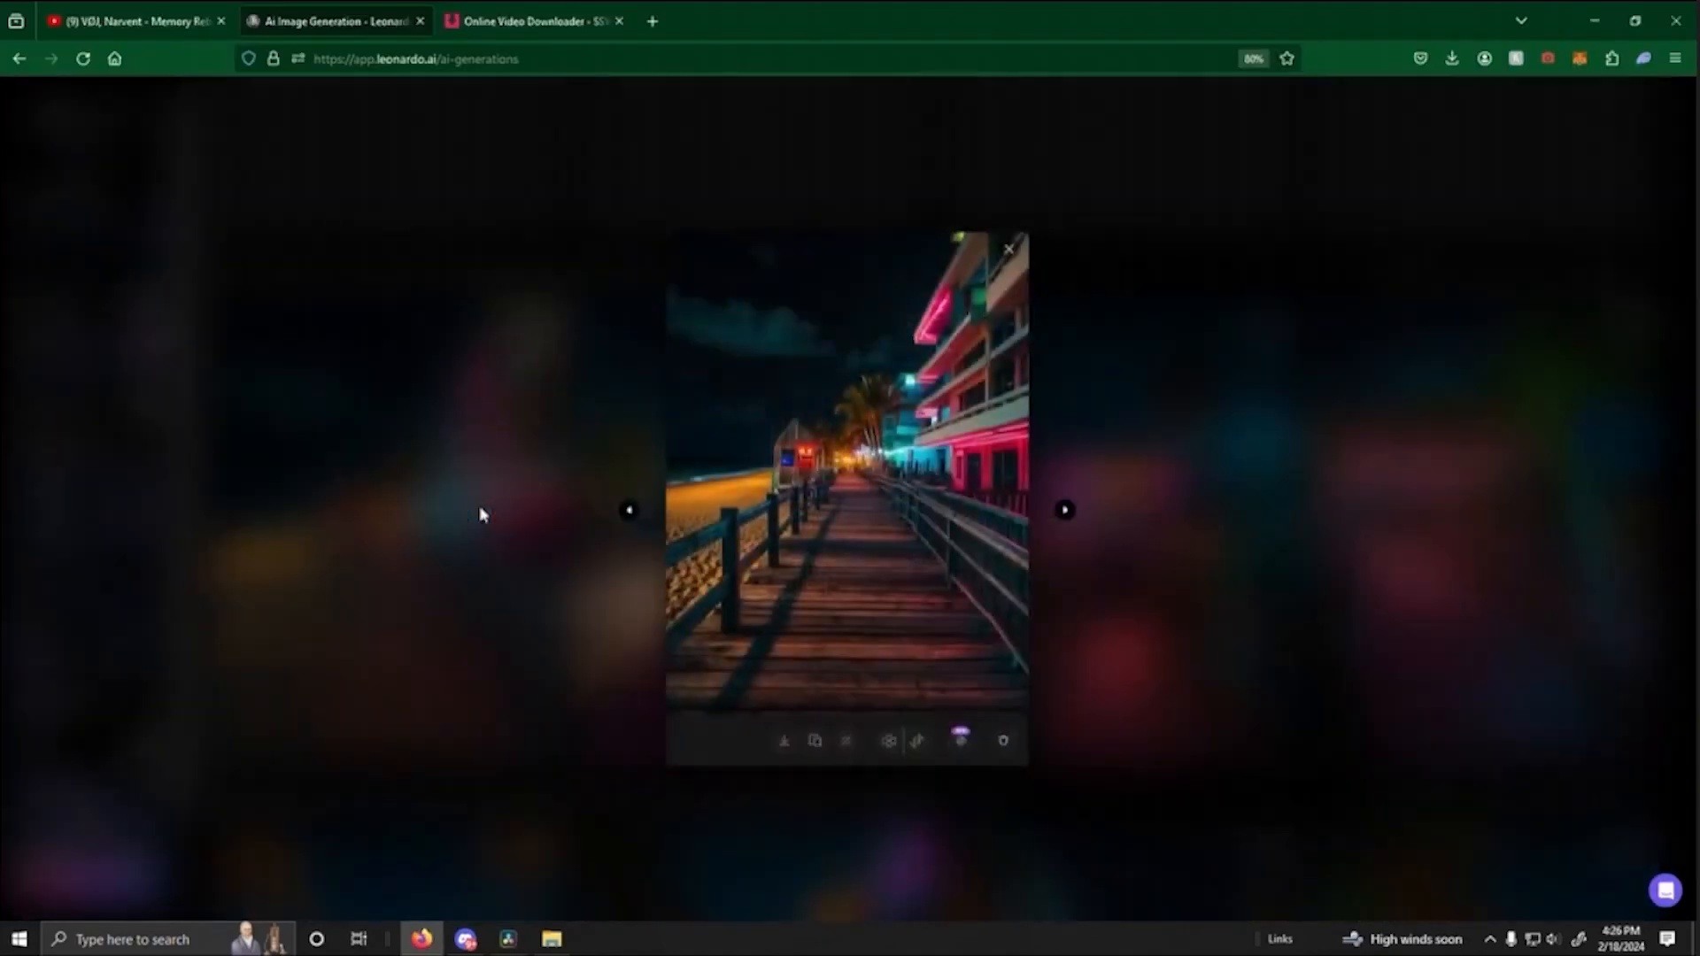
left_click(1165, 599)
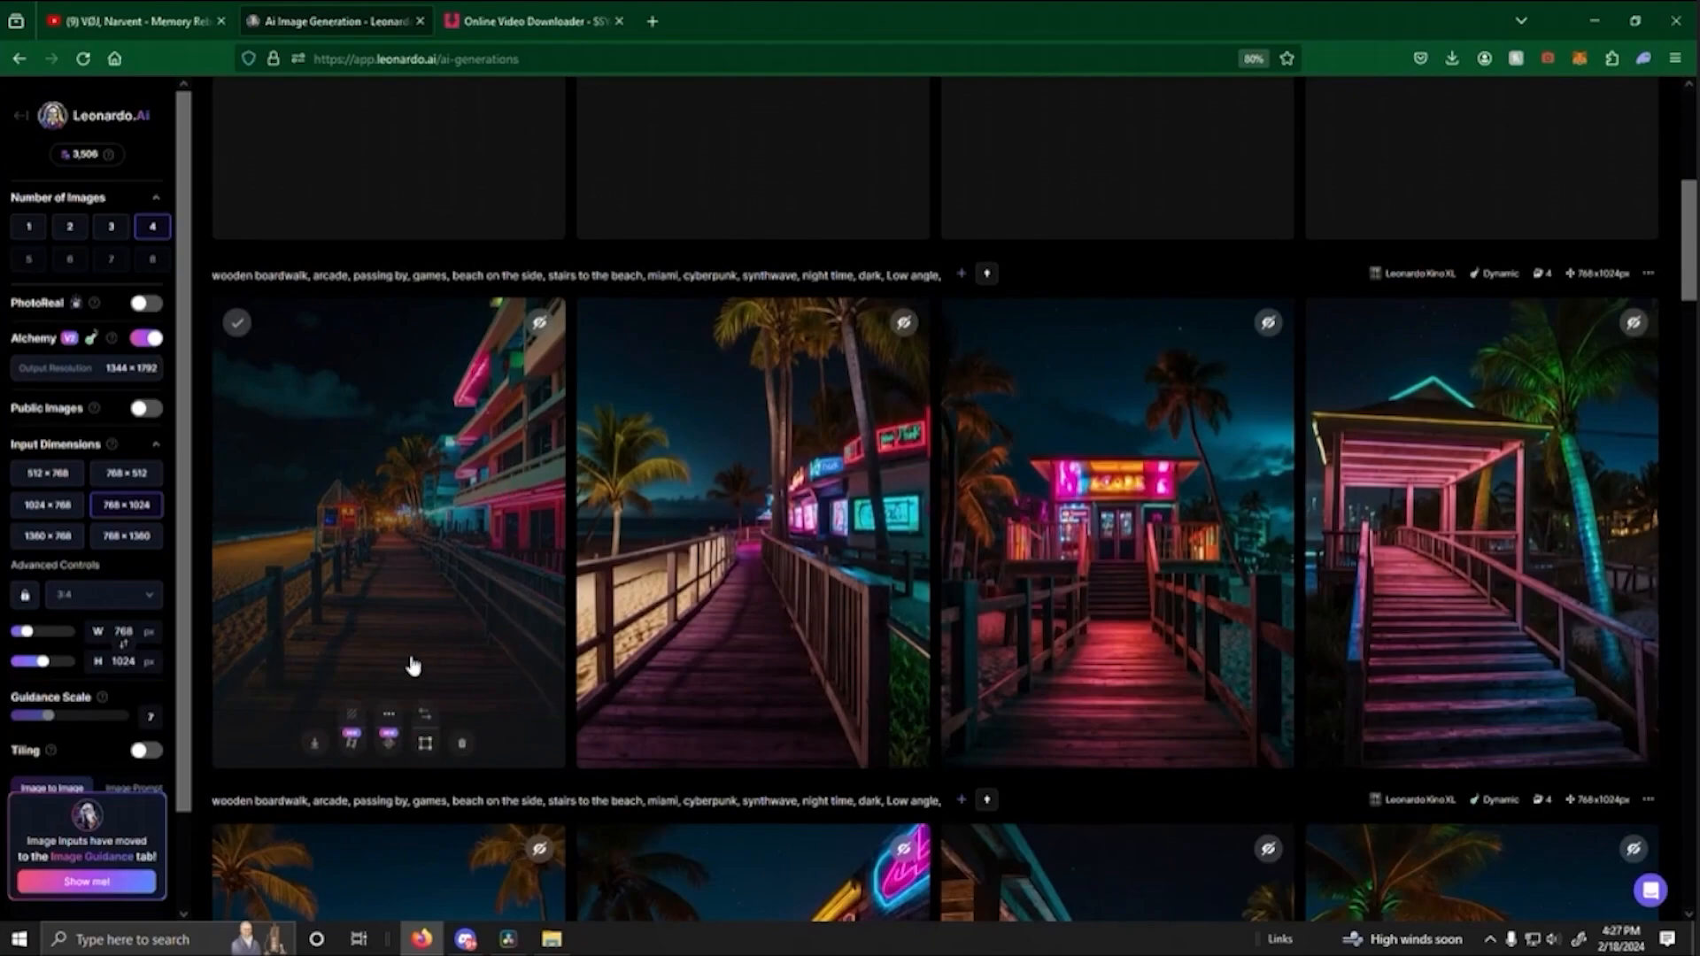
left_click(351, 744)
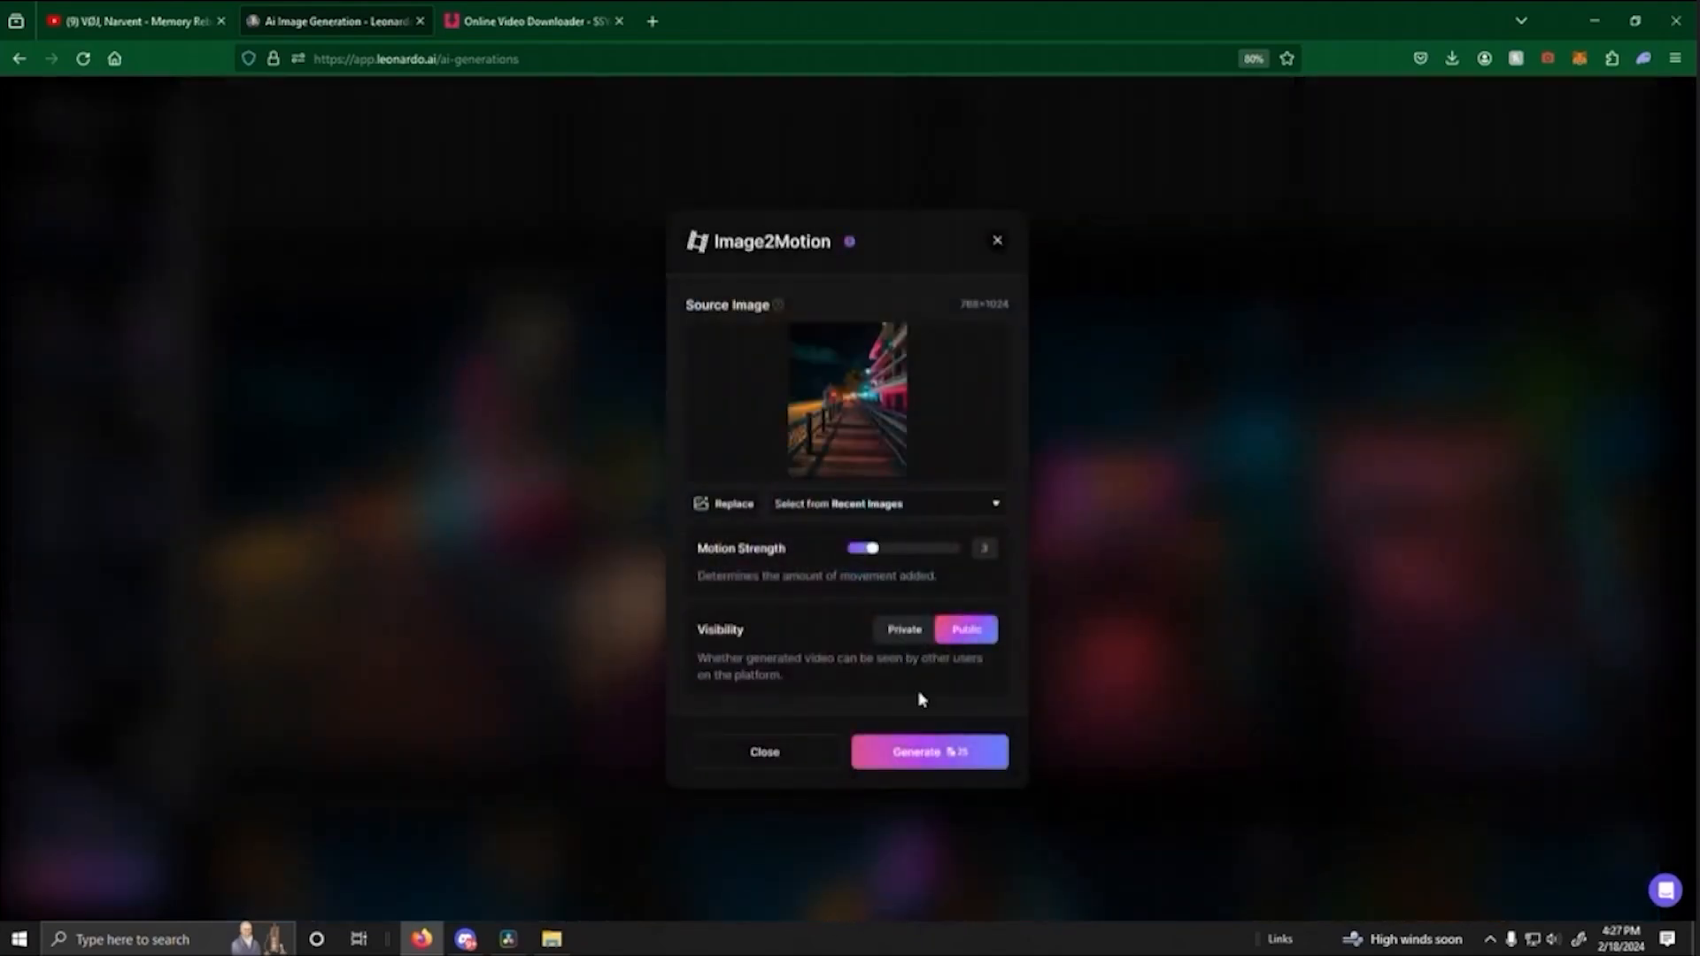
left_click(941, 753)
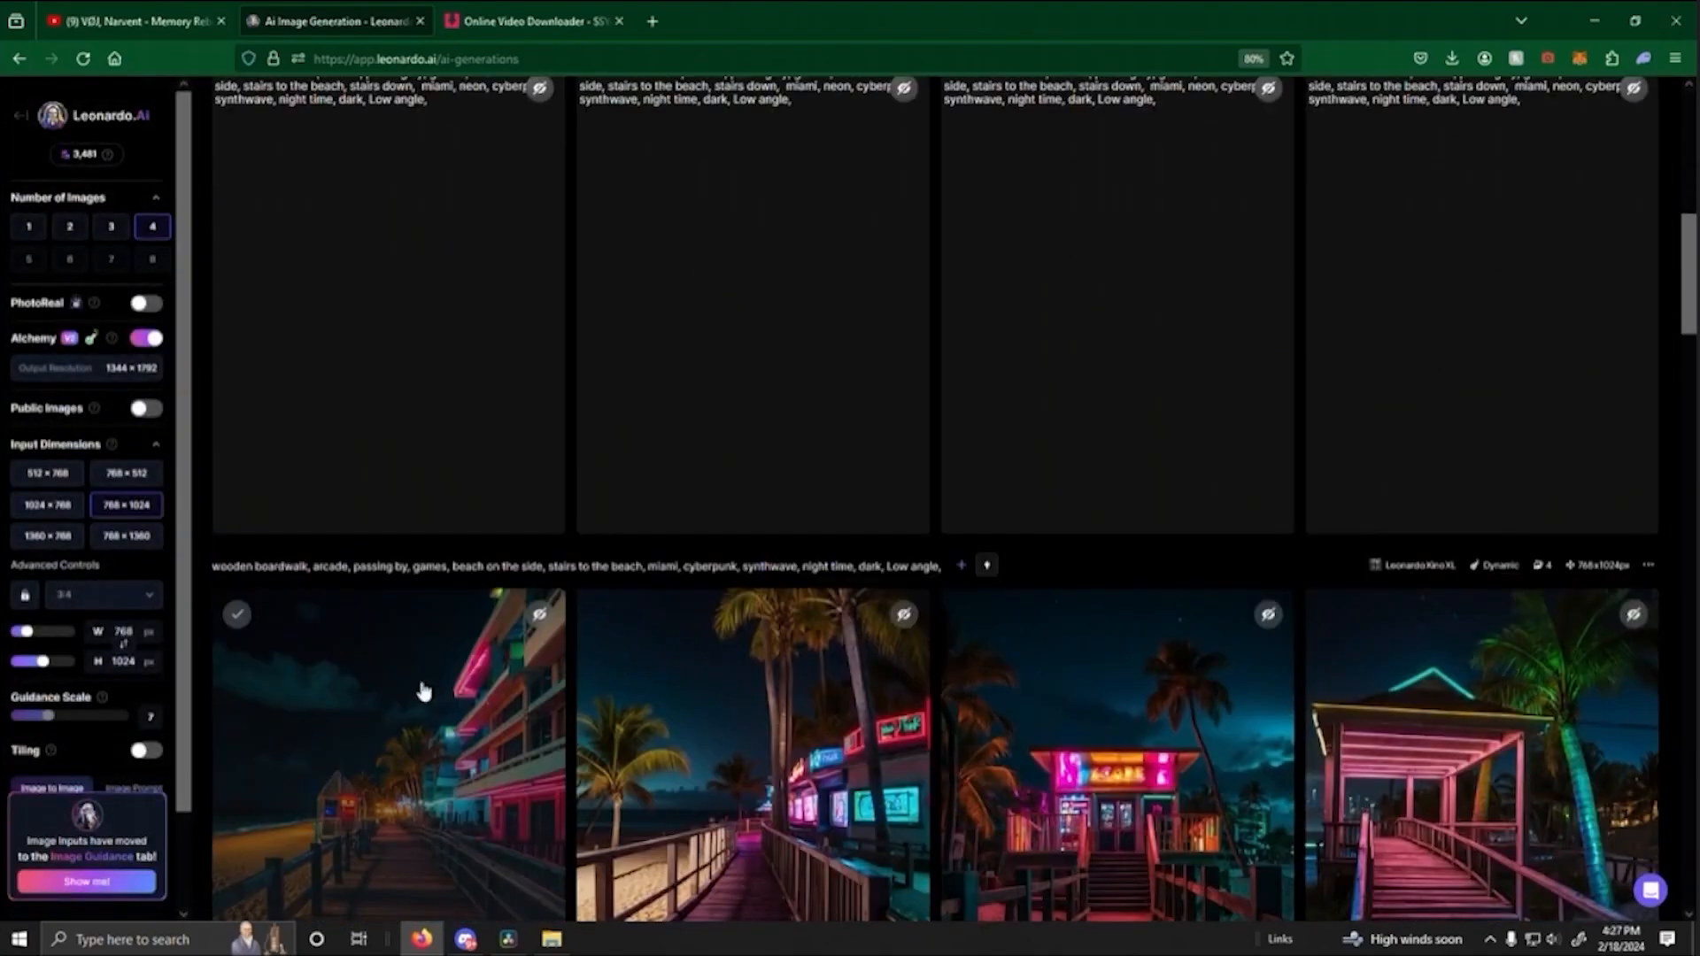
left_click(422, 687)
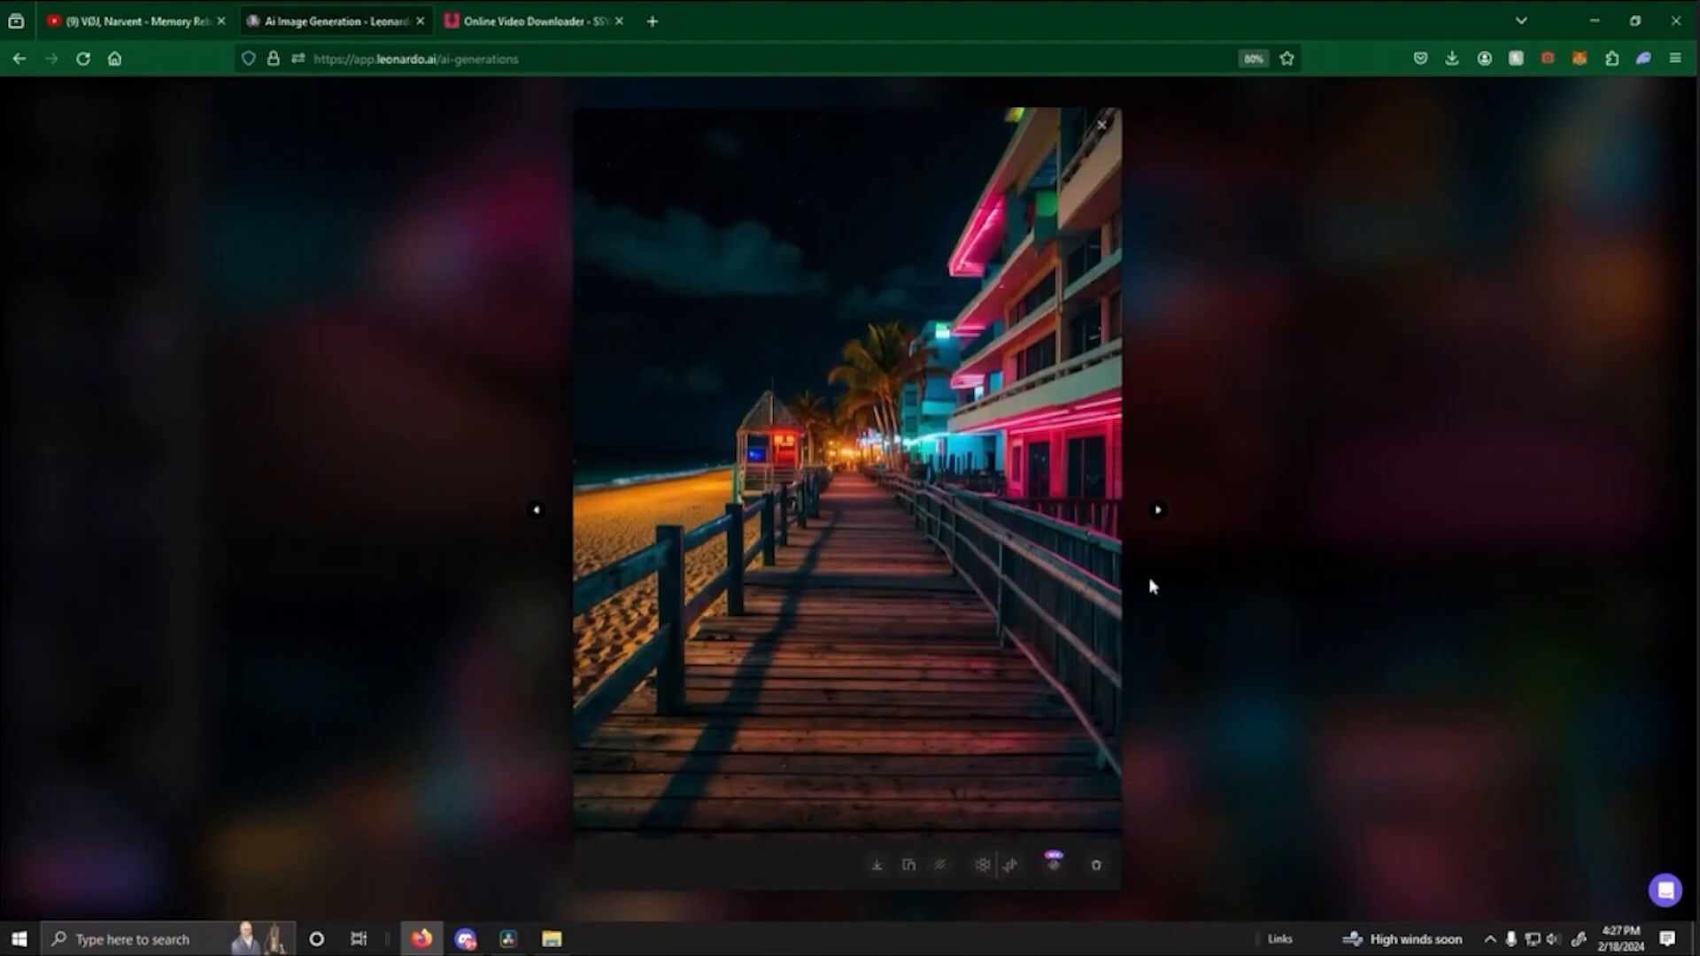
- Switch to DaVinci Resolve and move the playhead back to 01:00:12:13 over the pink staircase clip
mouse_move(508, 939)
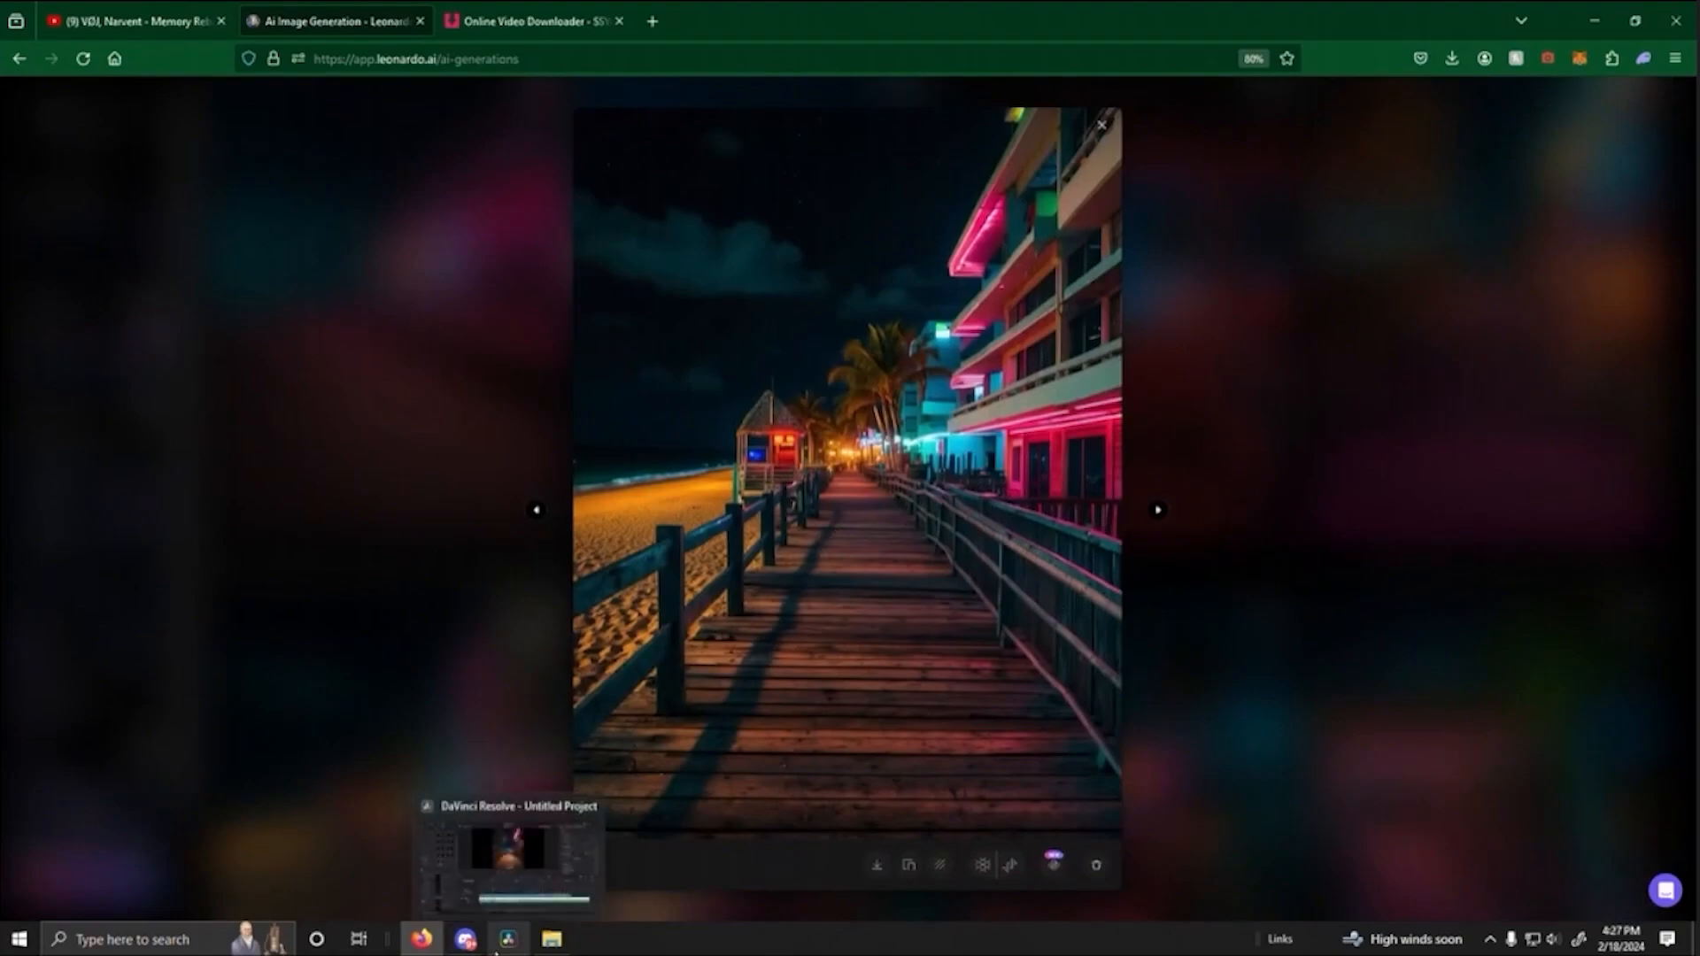
left_click(520, 899)
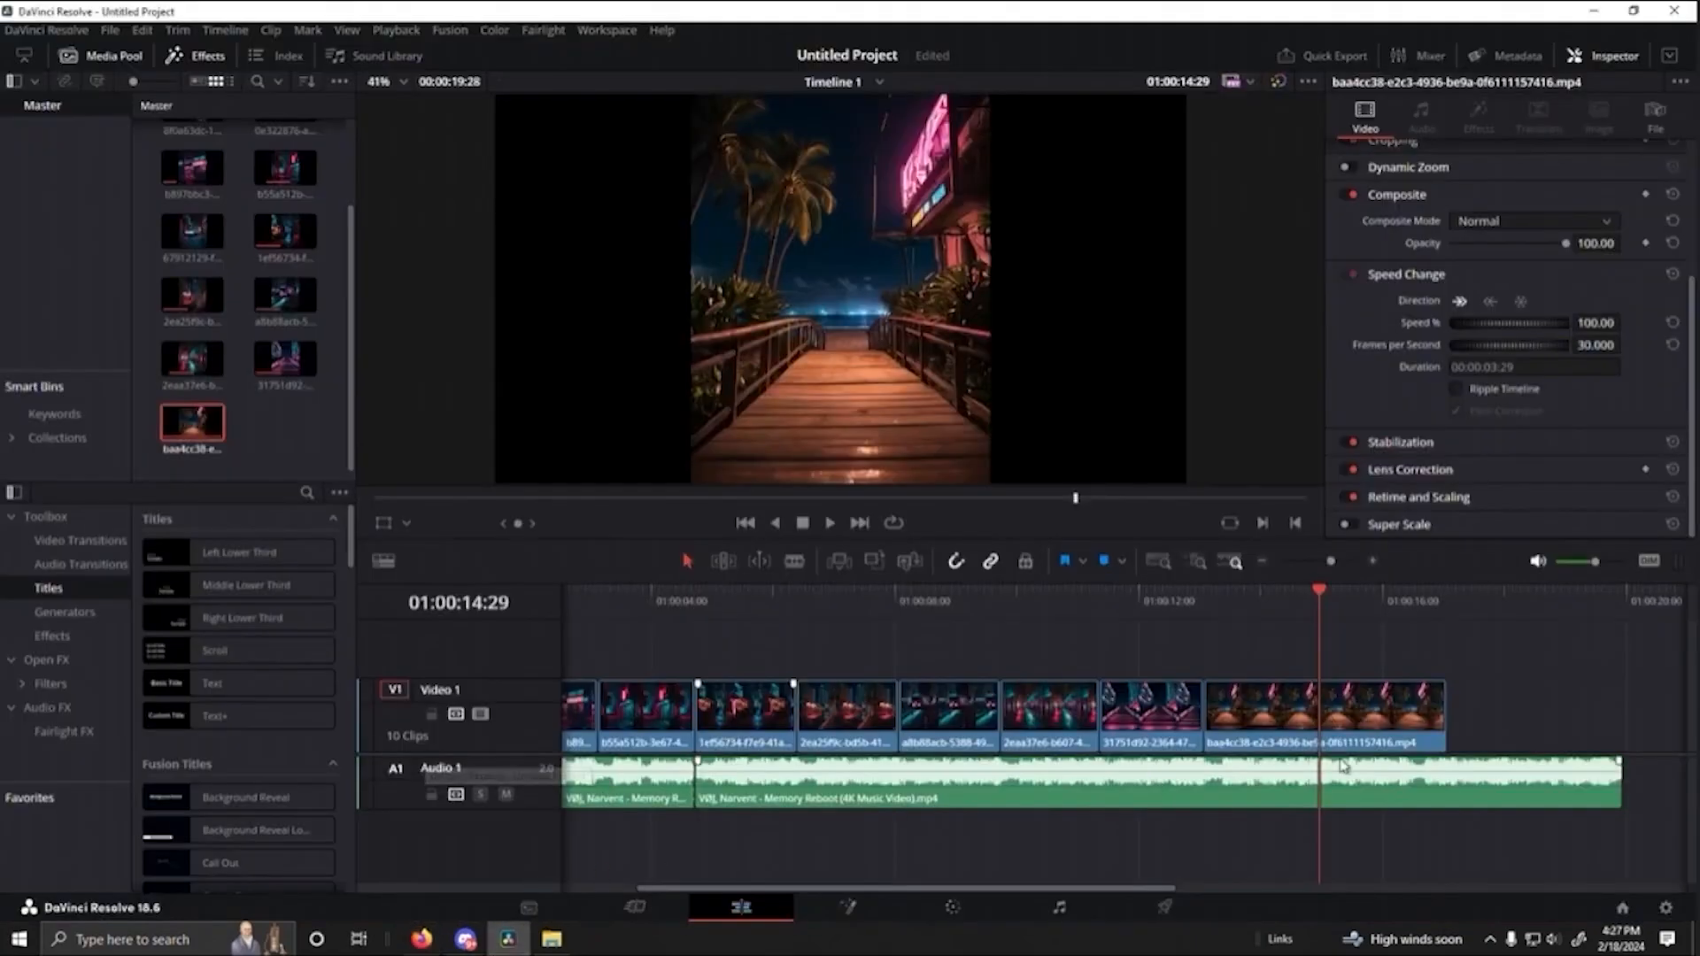
left_click_drag(1315, 611, 1164, 621)
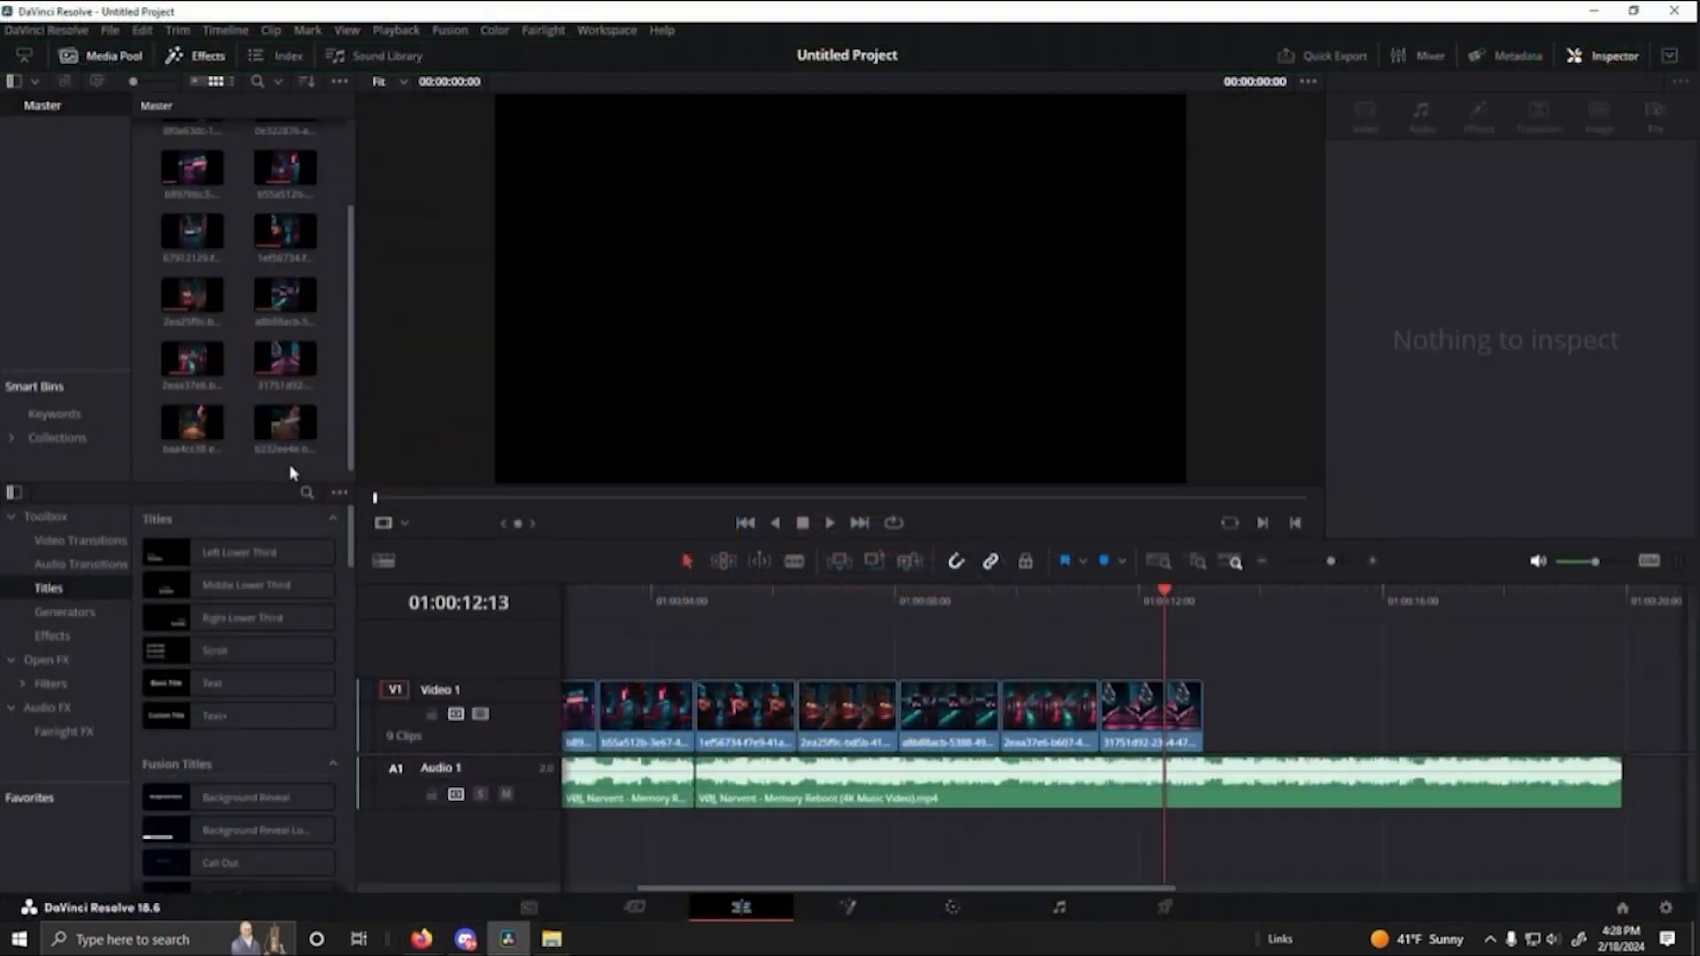
- Place the sandy beach boardwalk motion clip directly after the pink staircase clip and play back the transition between them
left_click(285, 422)
left_click_drag(285, 422, 1191, 708)
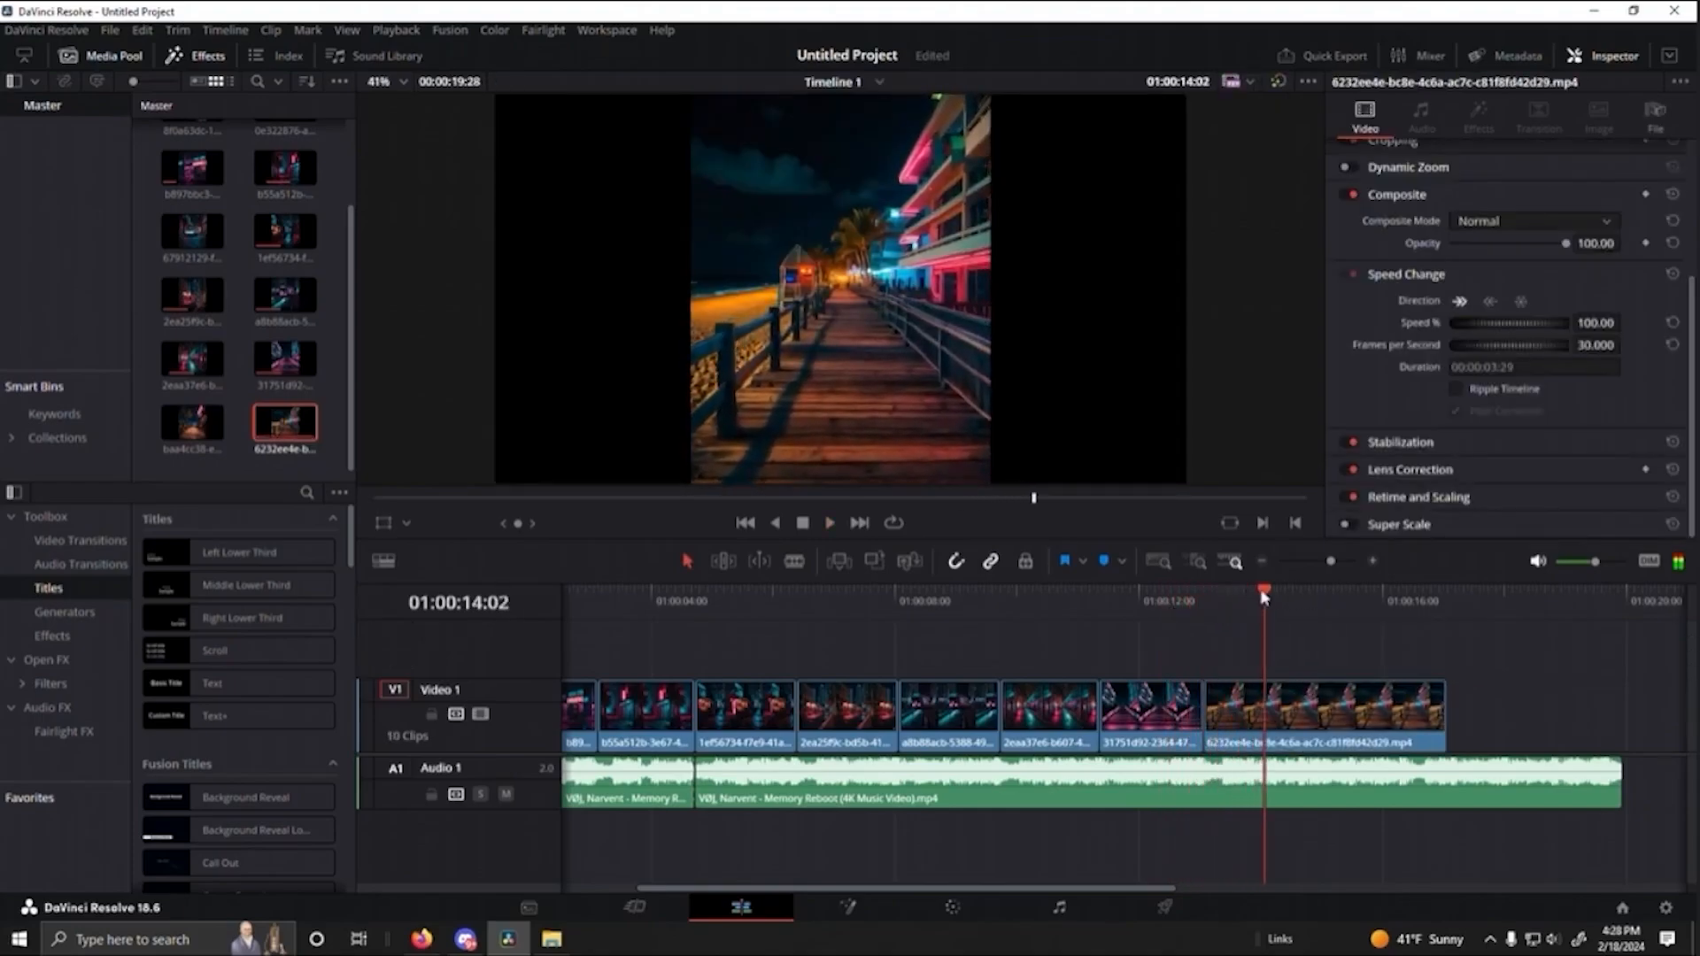
left_click_drag(1264, 598, 1081, 640)
key("space")
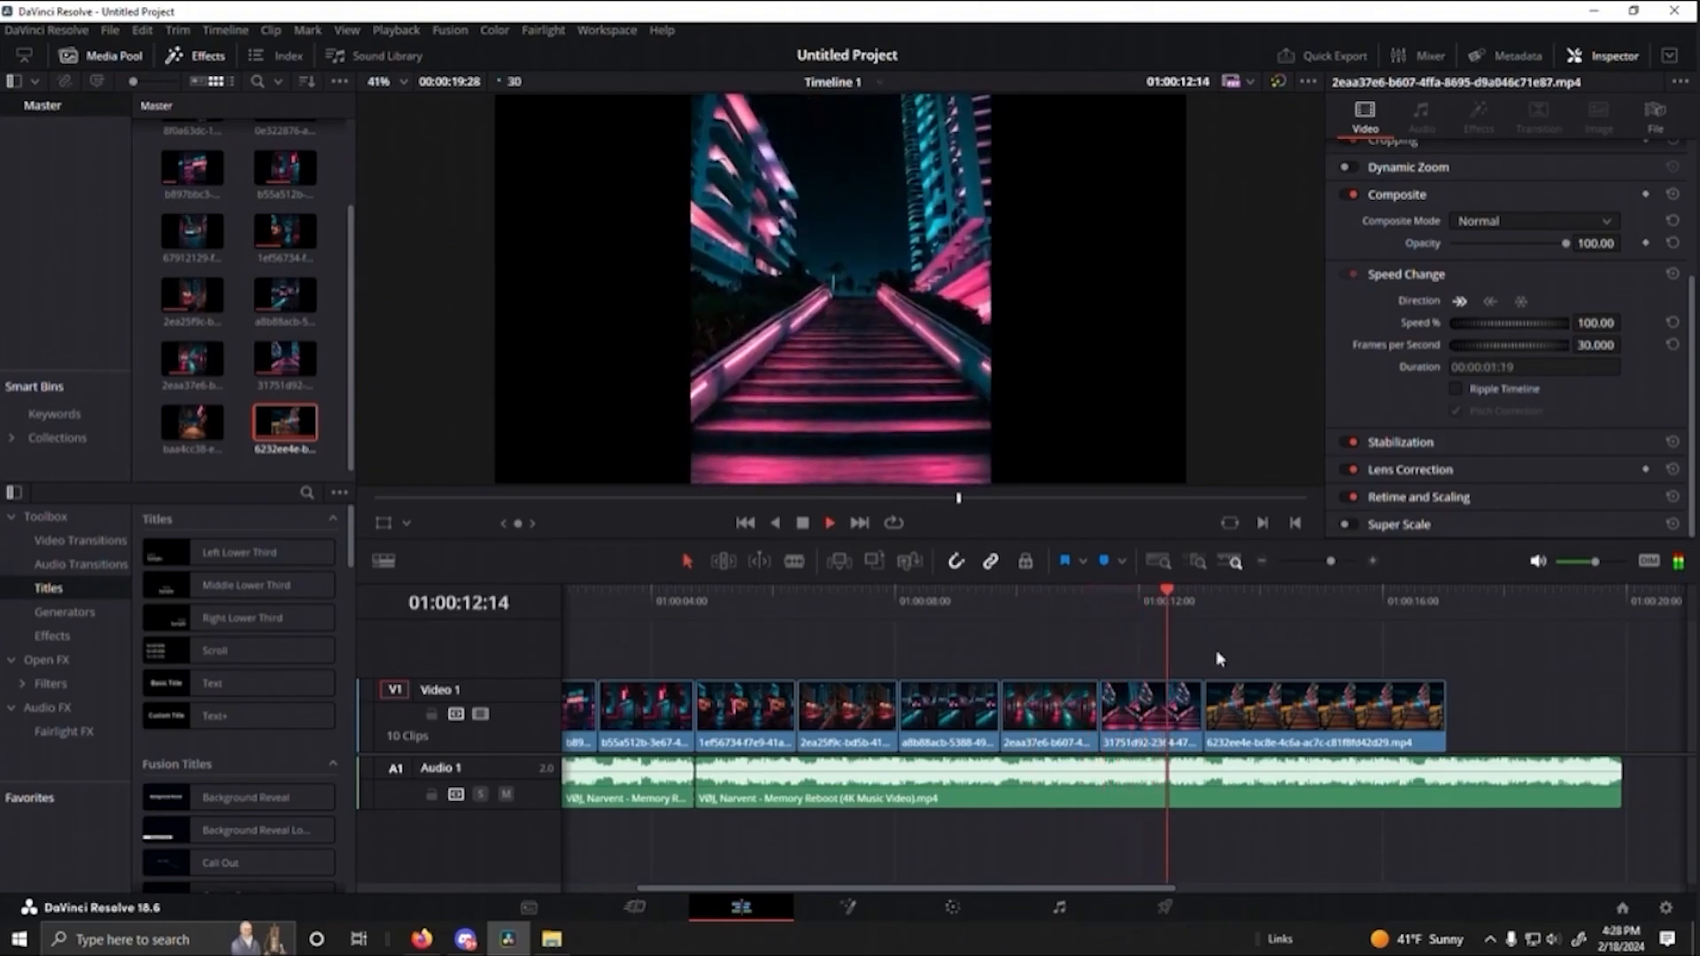
- Examine the opening of the sandy beach boardwalk clip by scrubbing between 01:00:13:02 and 01:00:14:00
key("space")
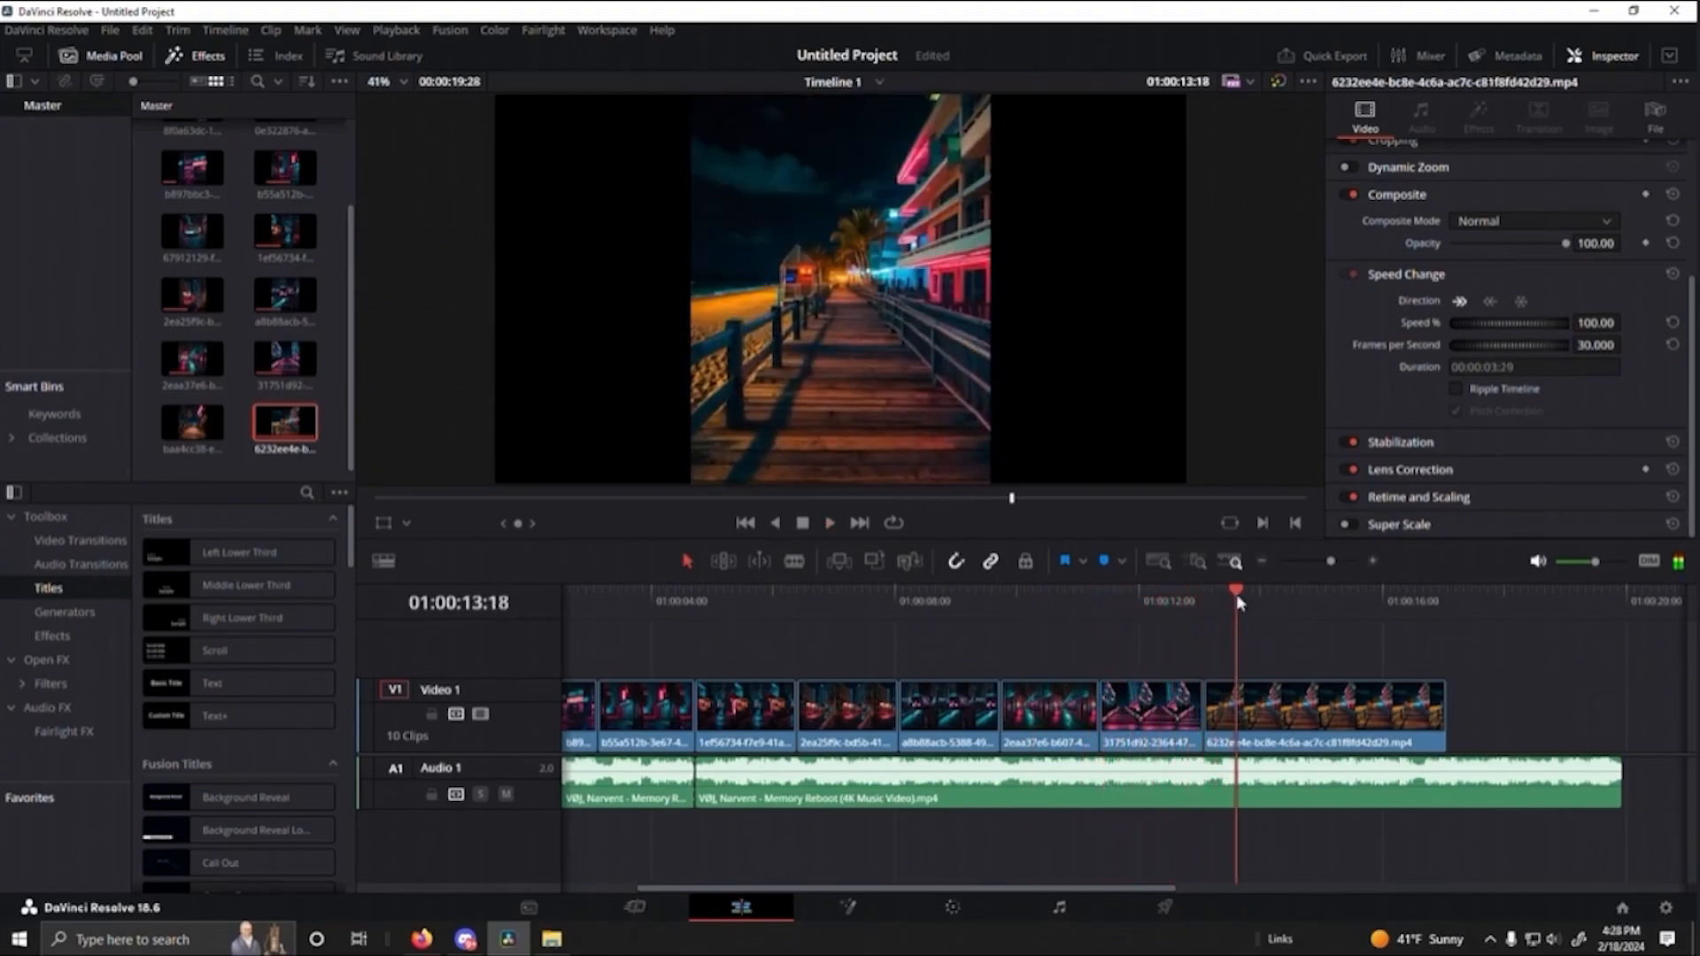
left_click_drag(1238, 604, 1243, 700)
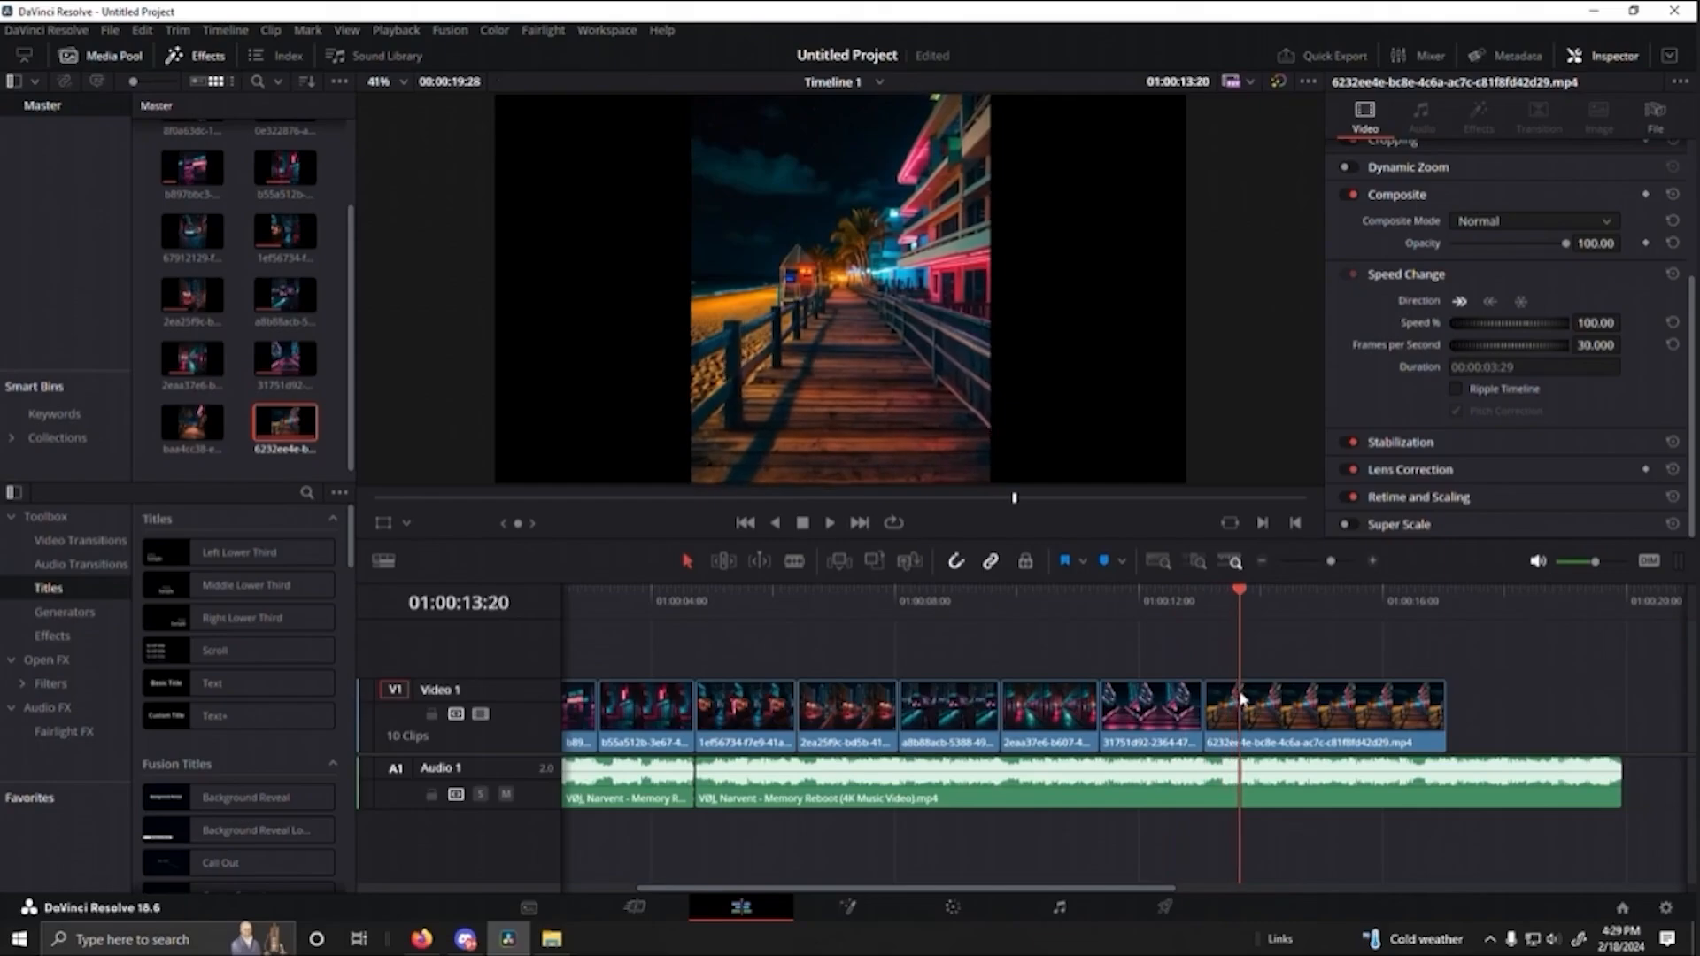
left_click_drag(1243, 705, 1262, 713)
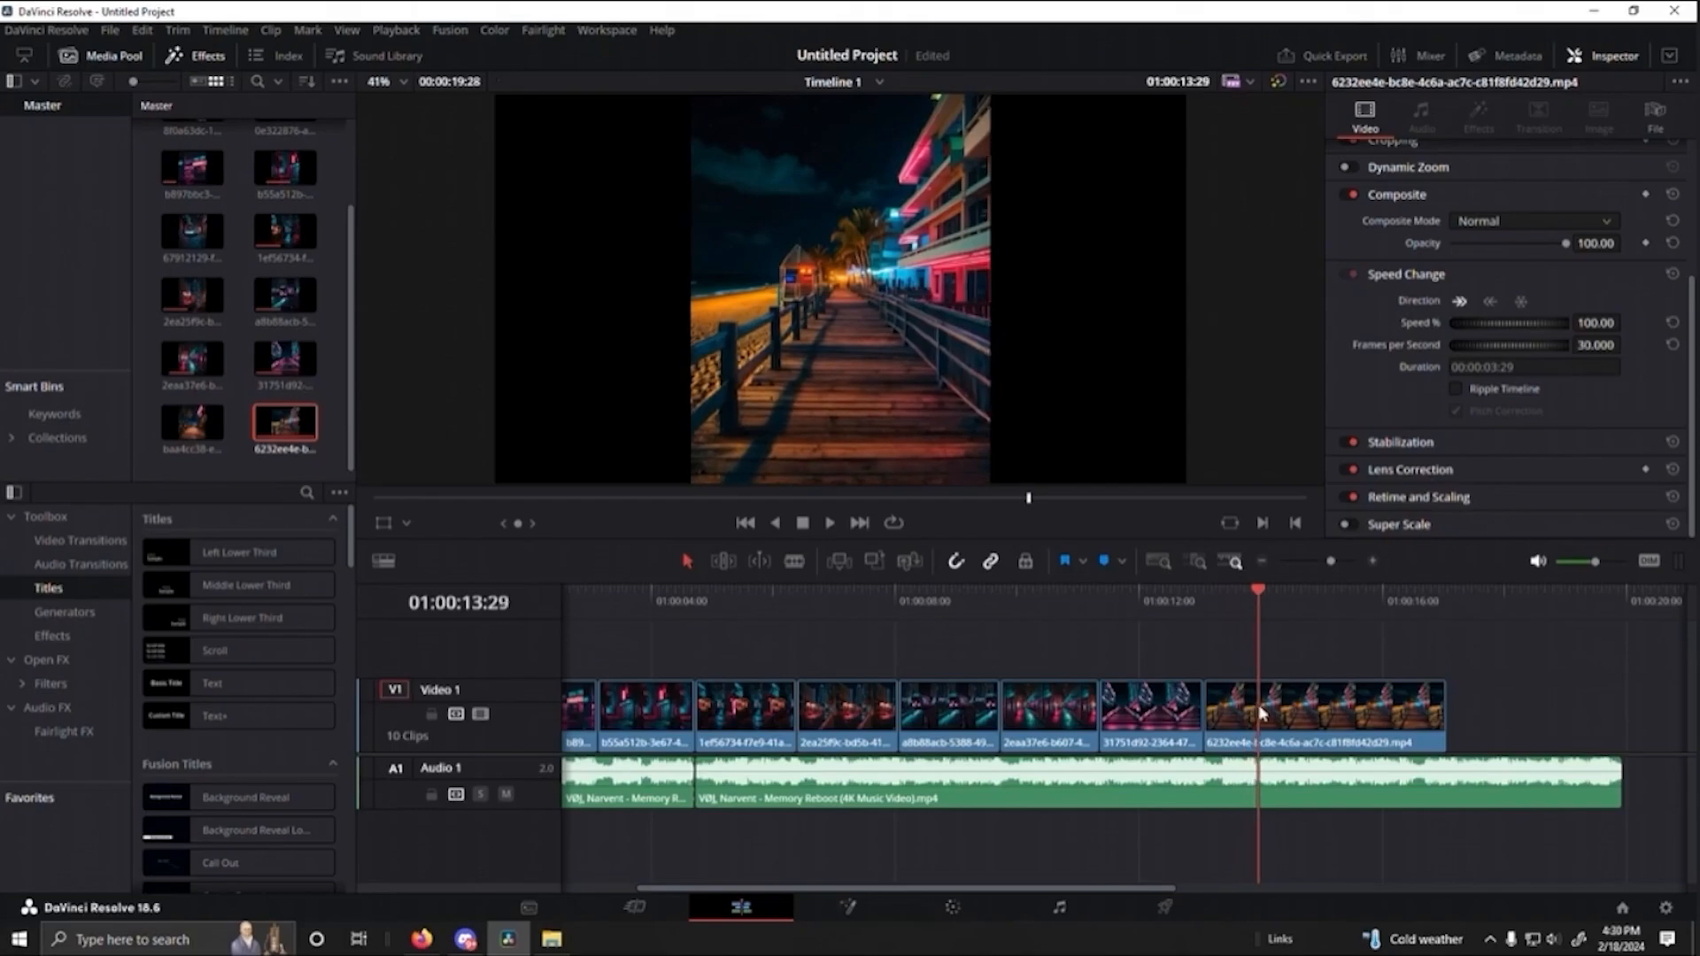
left_click_drag(1262, 718, 1263, 720)
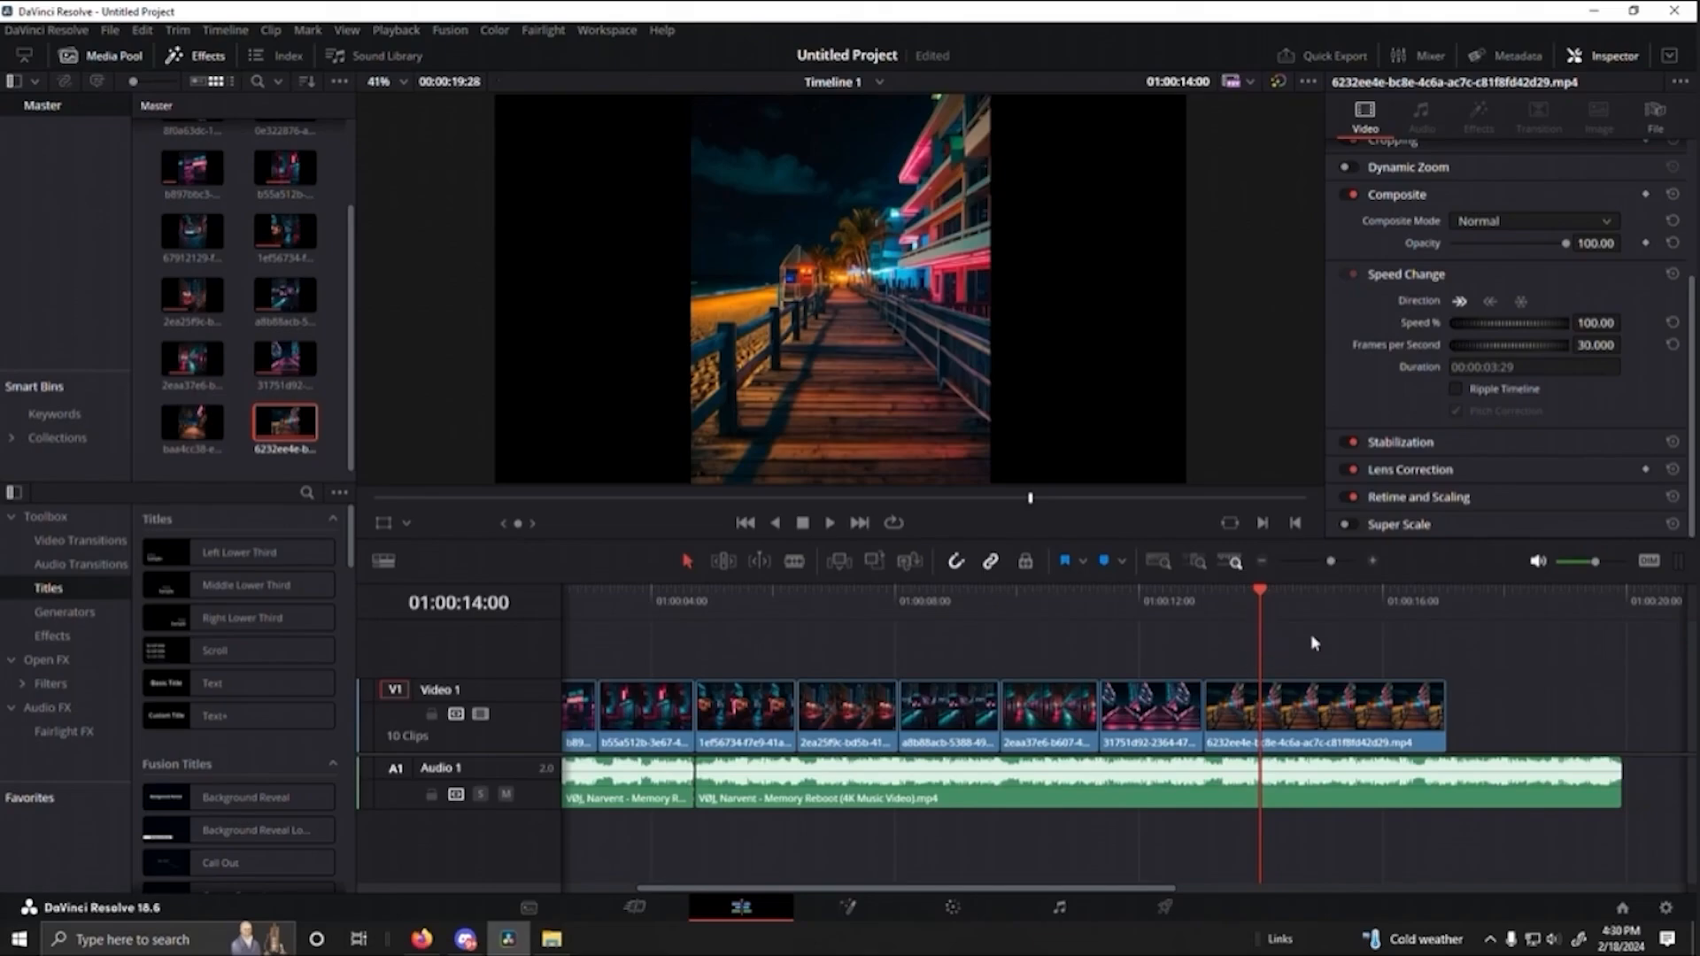
left_click_drag(1289, 642, 1192, 646)
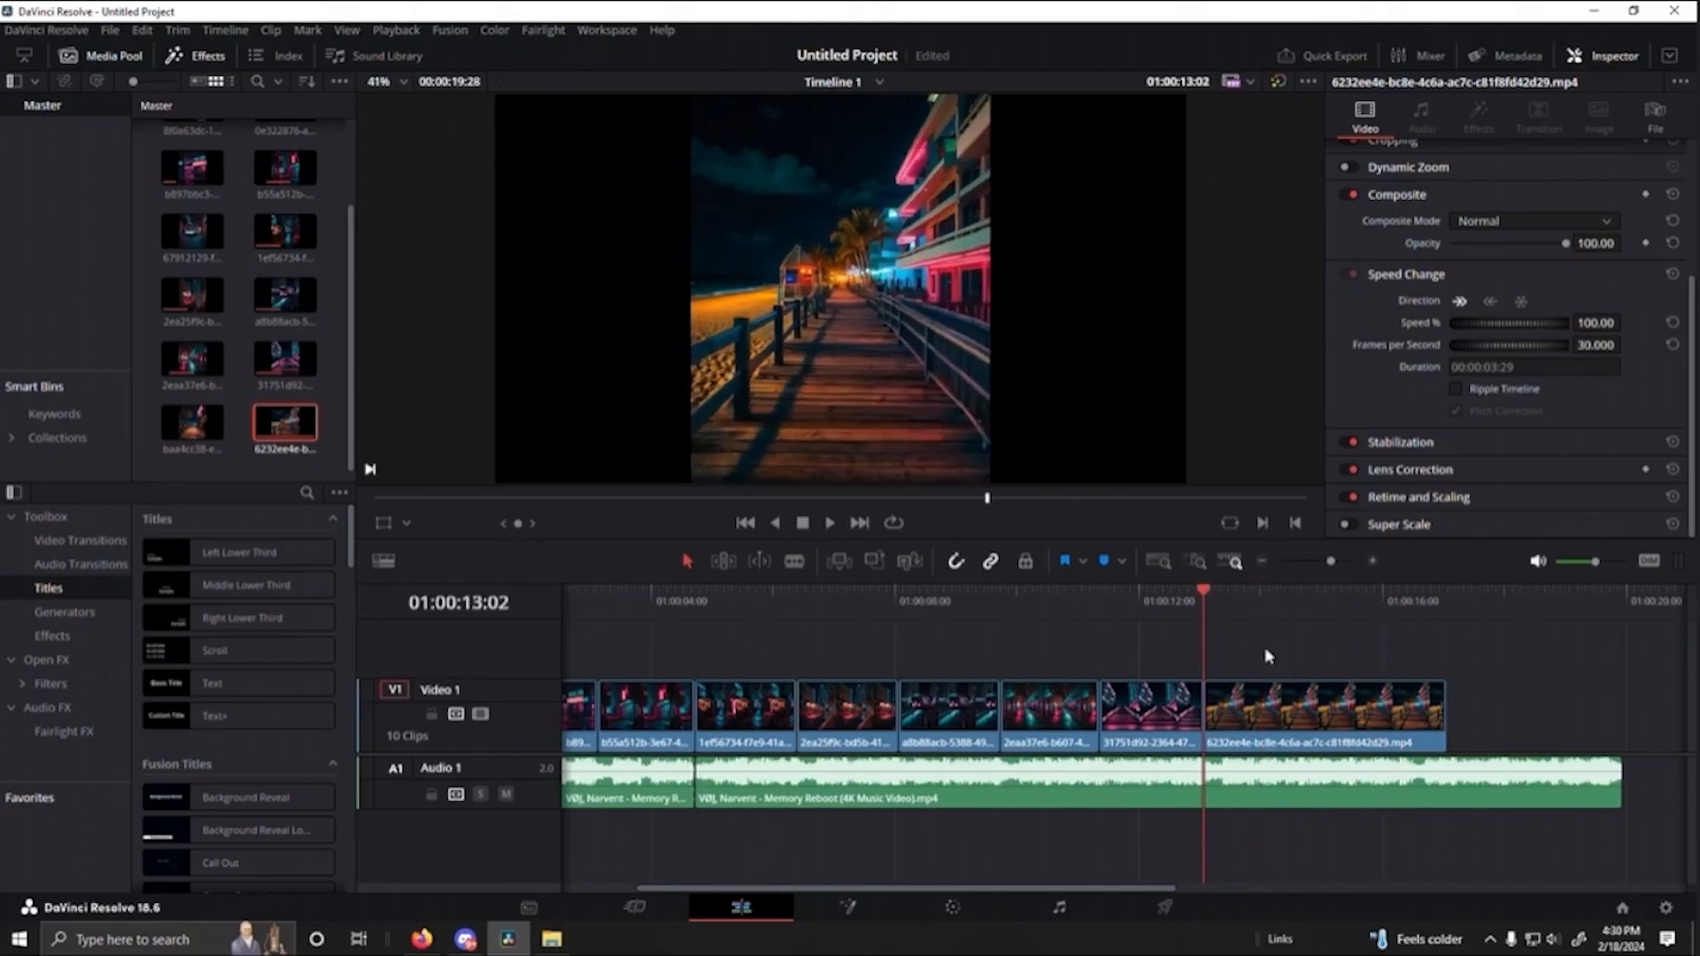
- Play the cut from the pink staircase clip into the boardwalk clip, and trim the boardwalk clip's end to 01:00:14:23
key("space")
left_click(1162, 600)
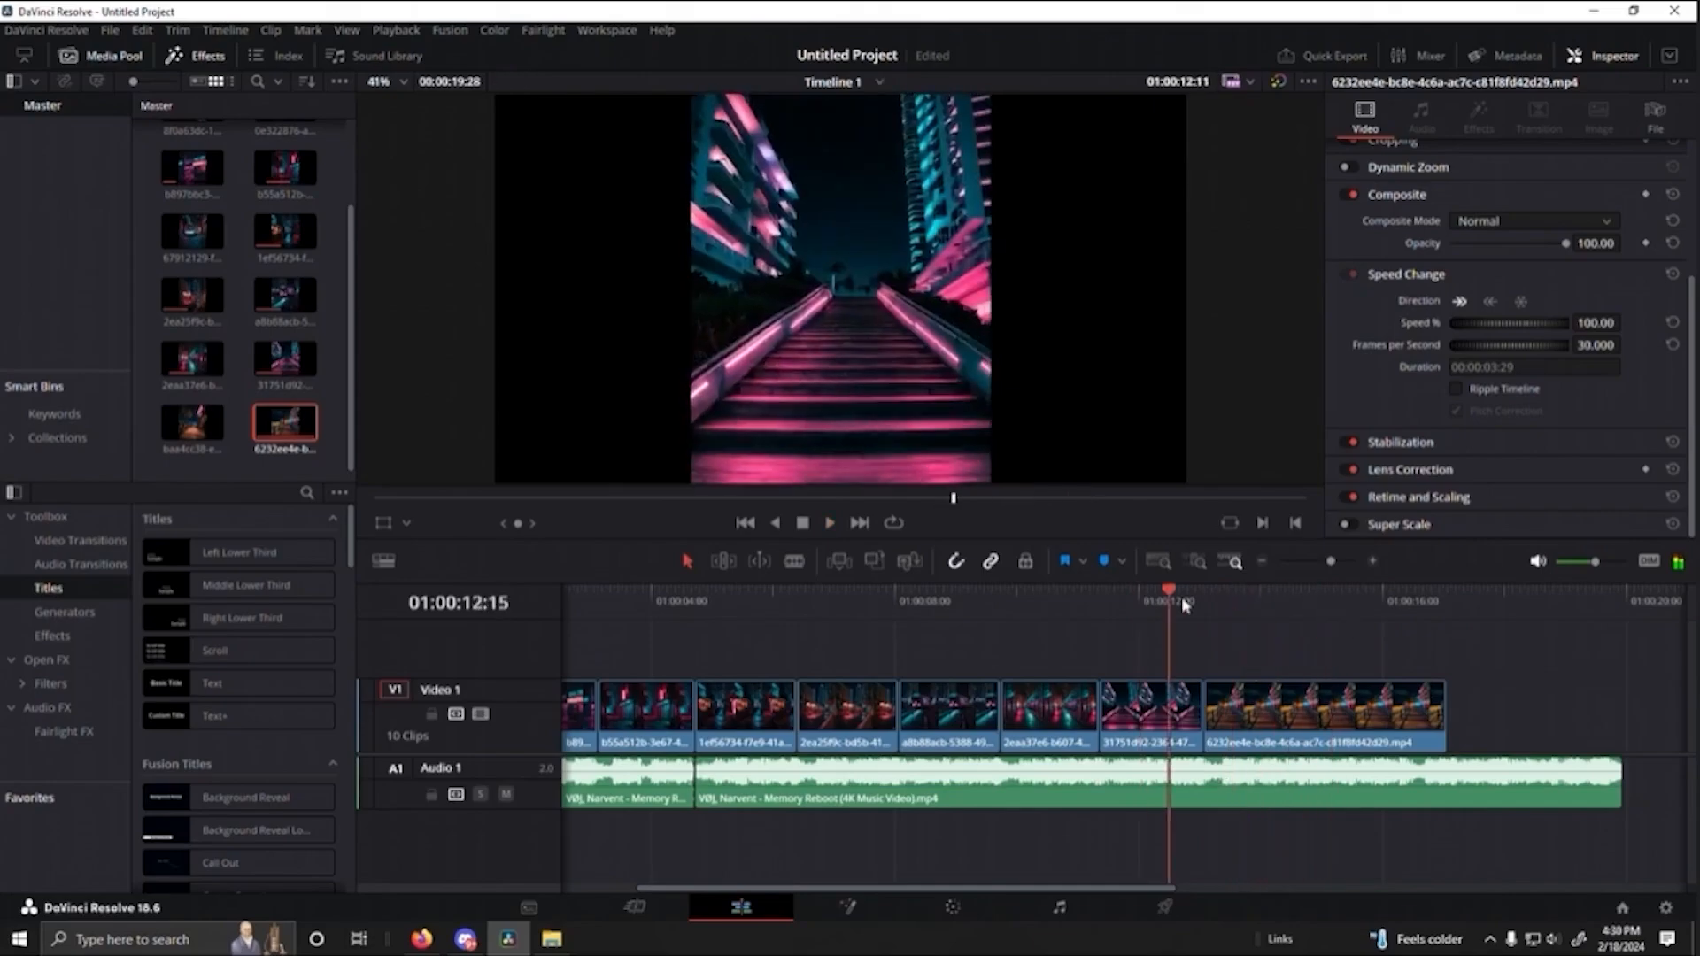
key("space")
left_click_drag(1443, 721, 1305, 716)
- Play back the trimmed boardwalk clip from 01:00:12:16 and place the playhead at its end, 01:00:14:23
left_click(1170, 607)
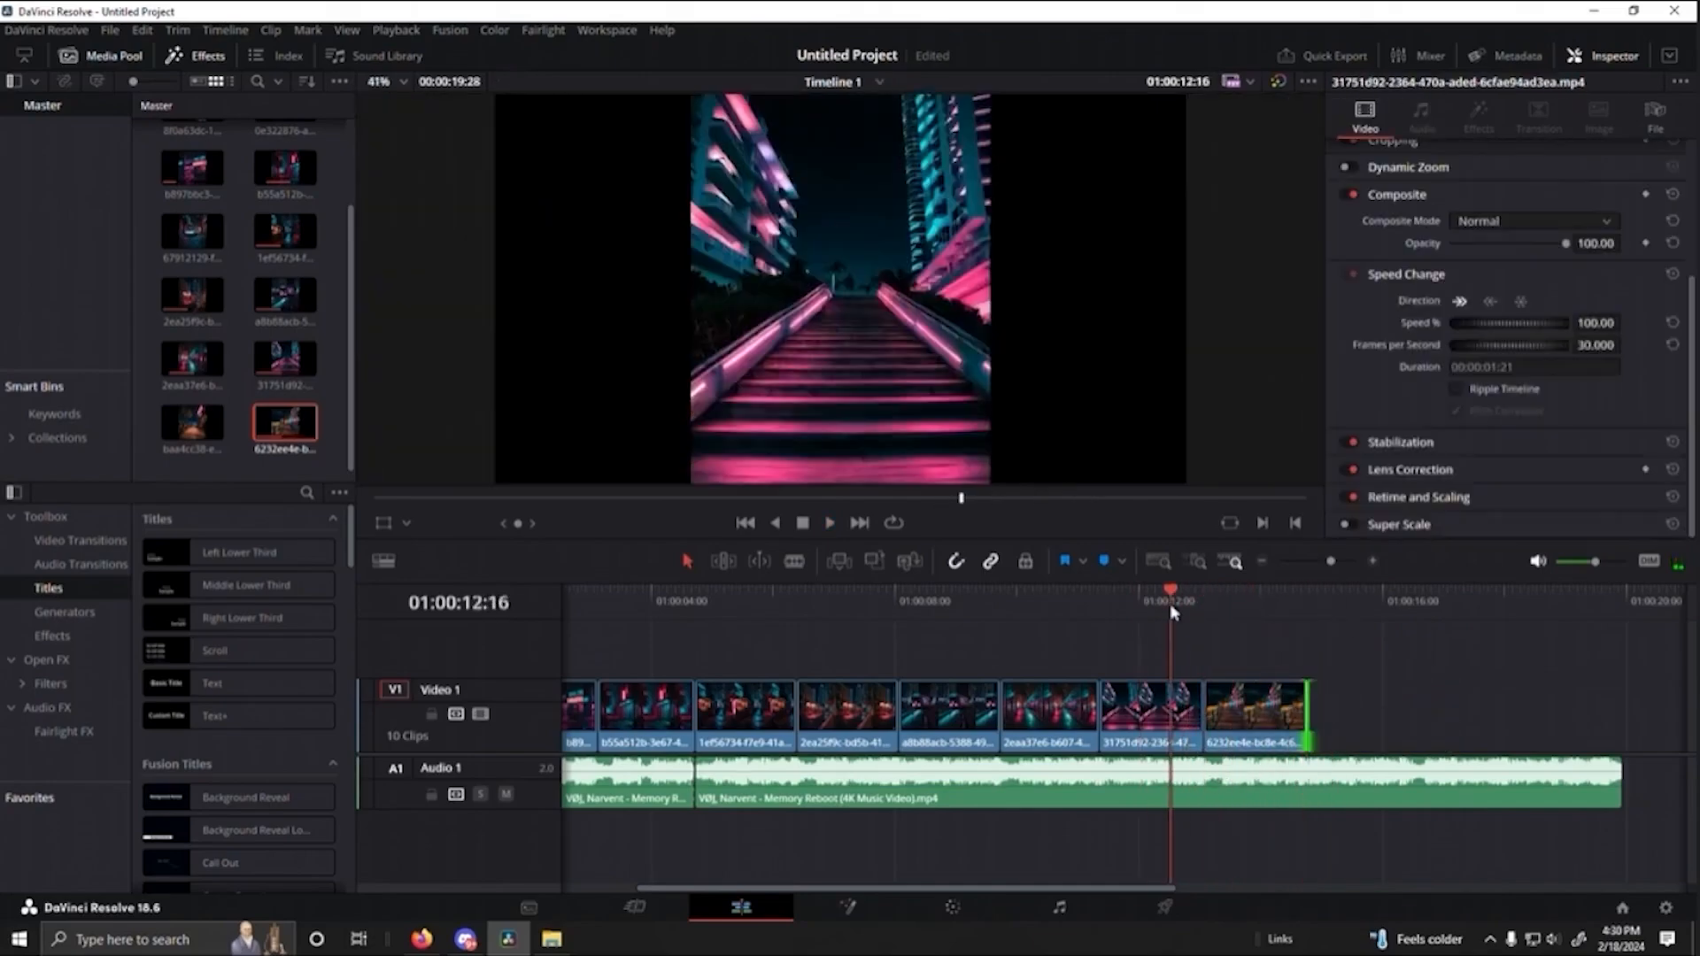
key("space")
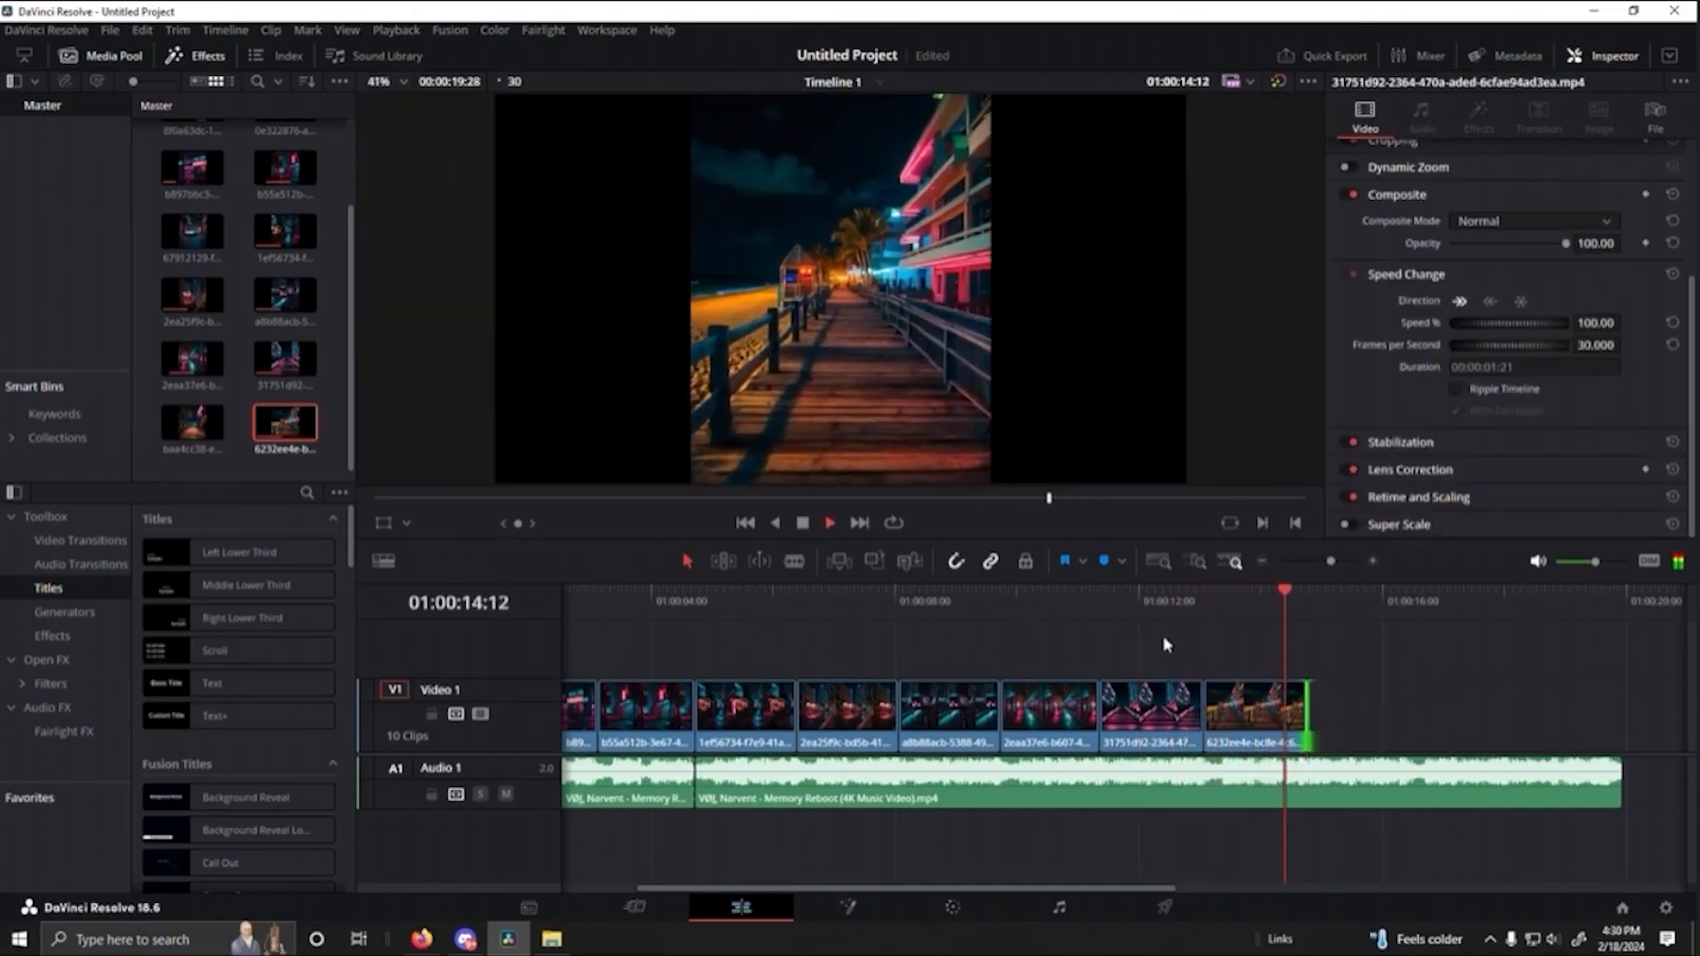
key("space")
key("space")
key("space")
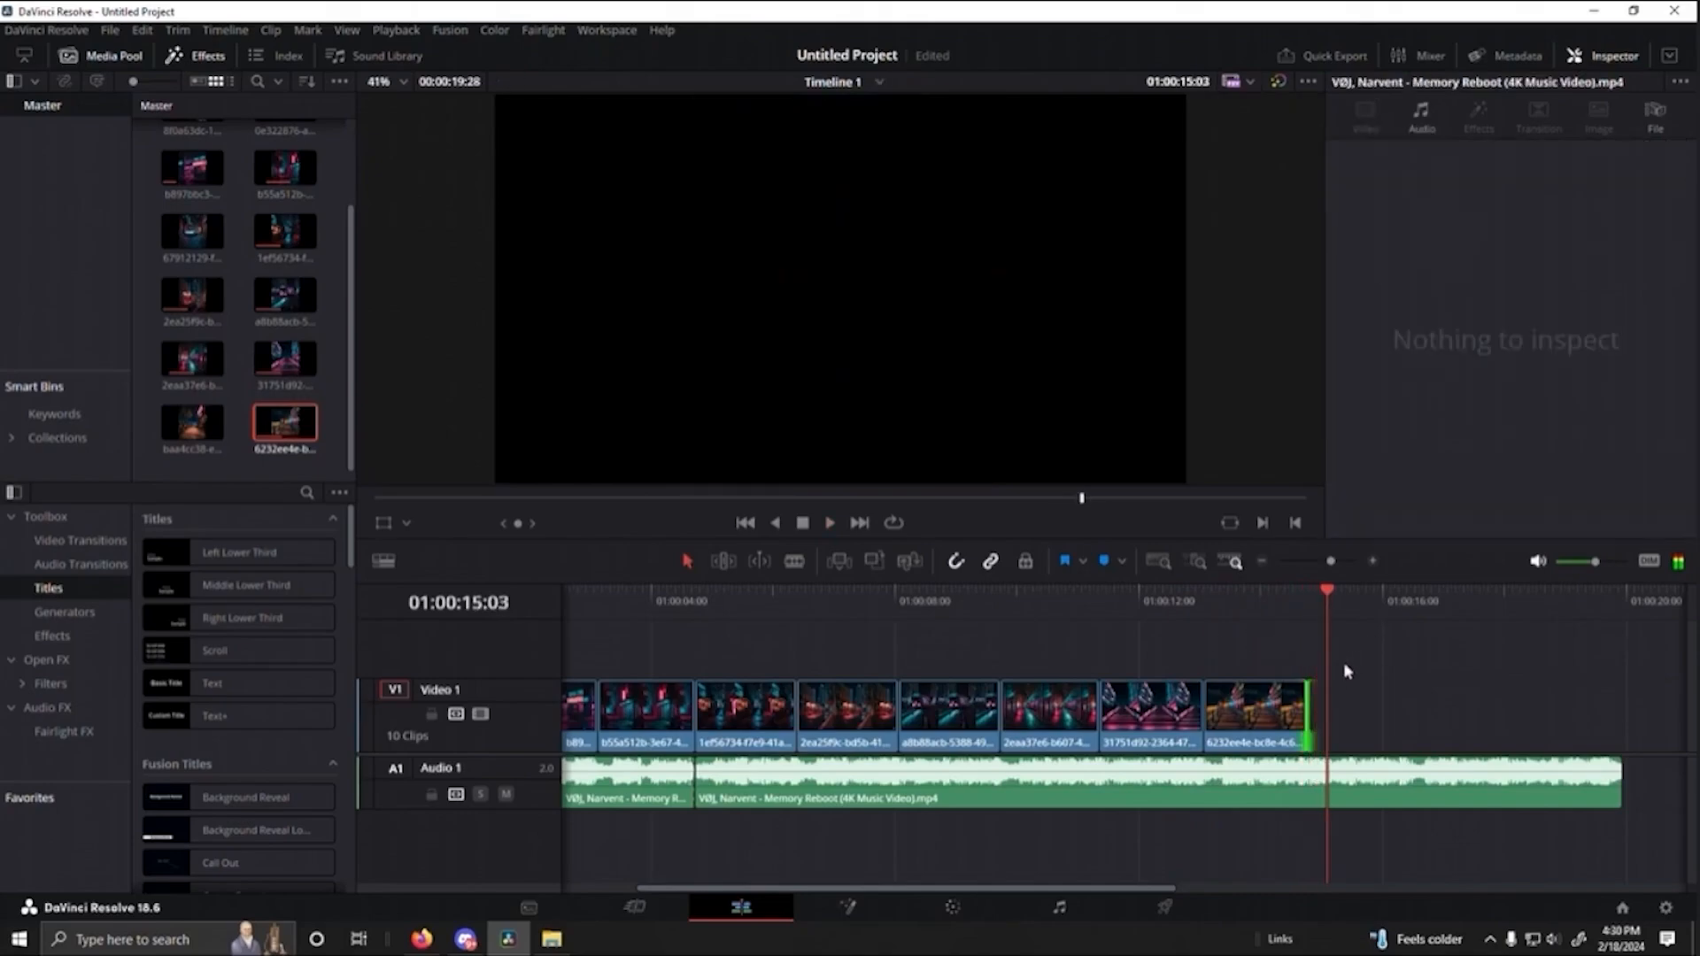
mouse_move(1333, 609)
left_mouse_down()
mouse_move(1259, 615)
mouse_move(1313, 620)
left_mouse_up()
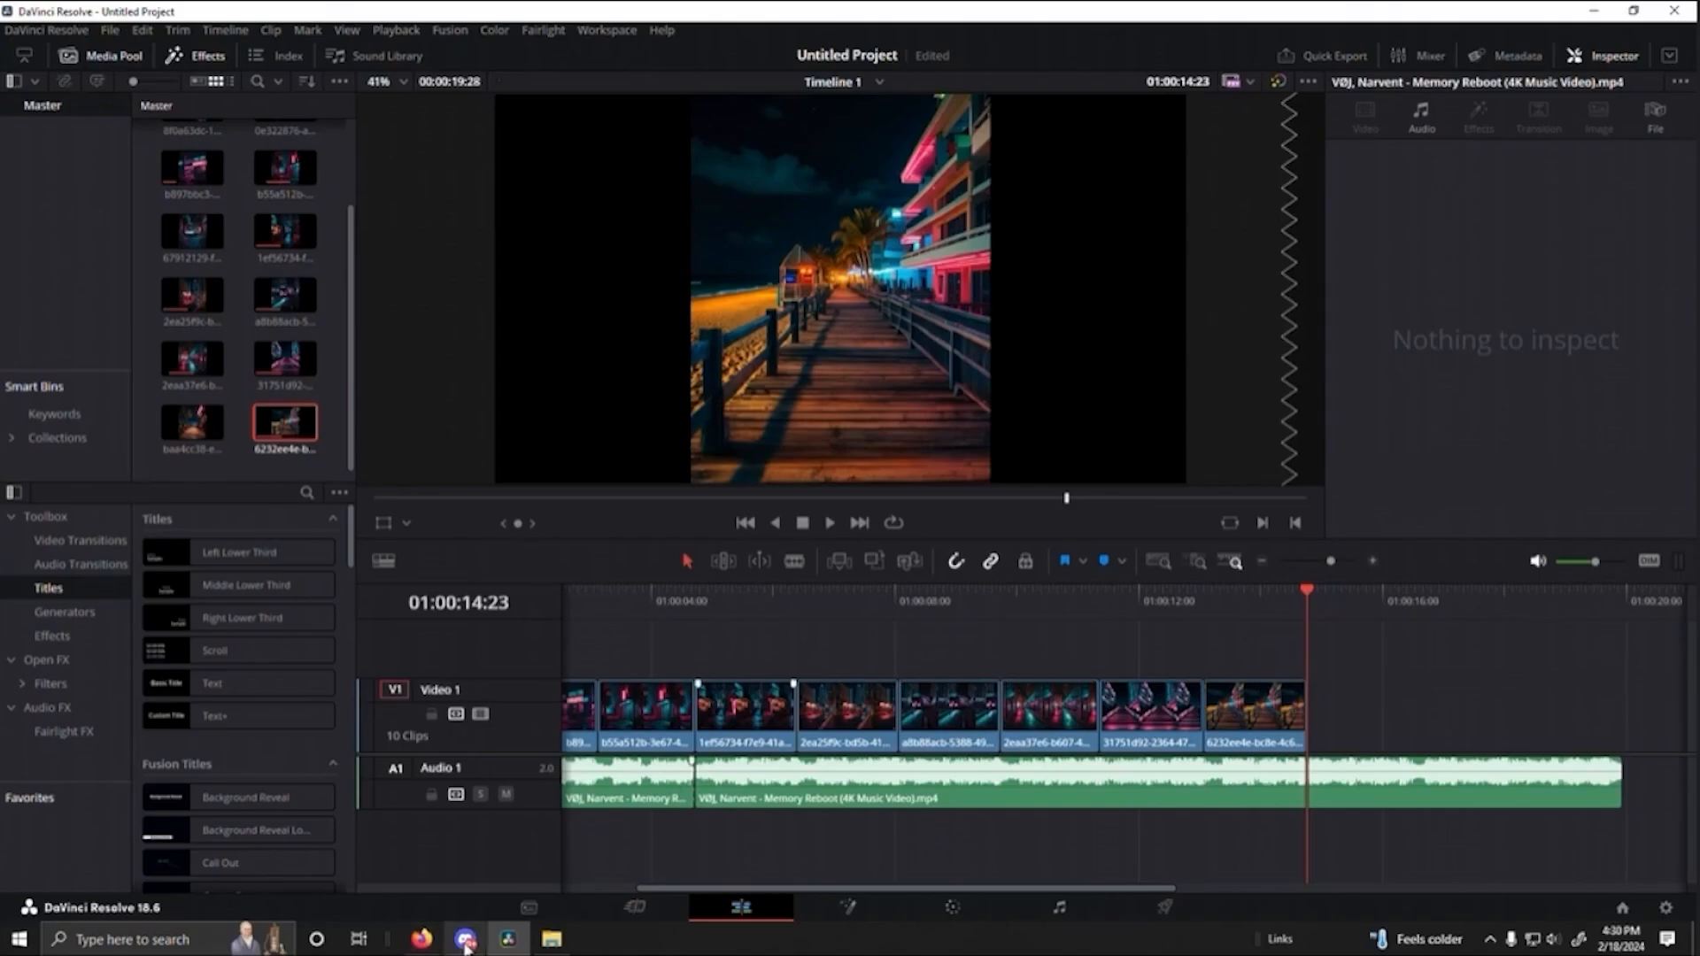
- In Leonardo.Ai, generate an Image2Motion video from the sunset beach image with the crescent moon, and examine that image enlarged
left_click(422, 939)
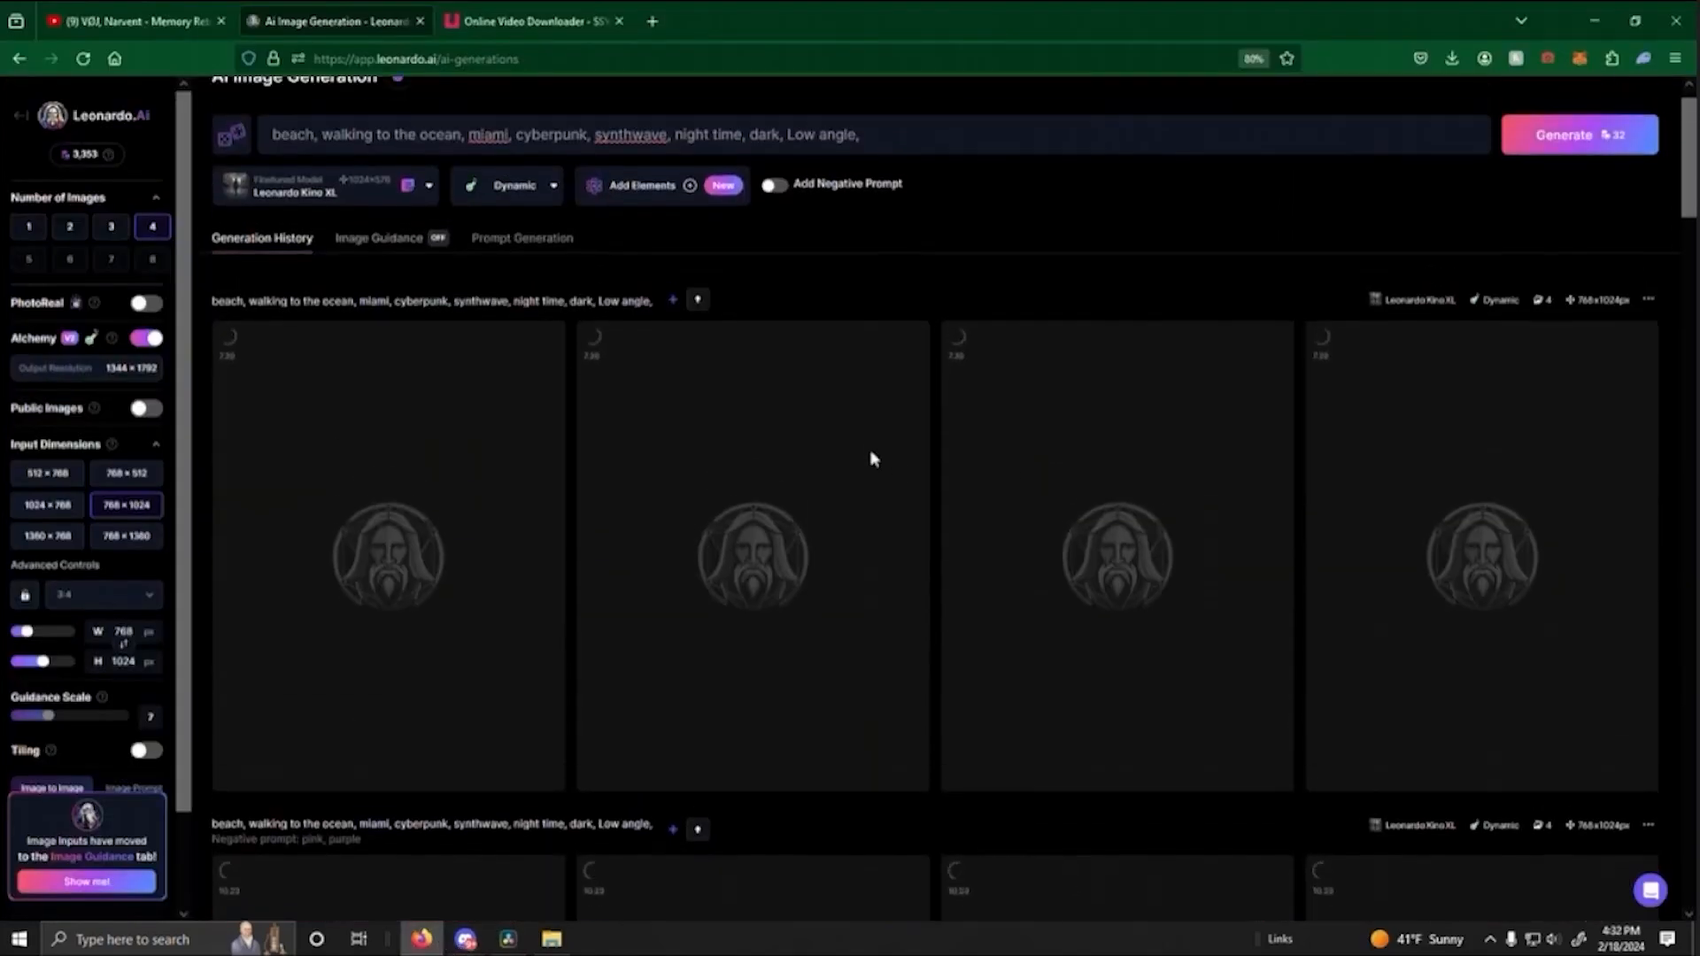
scroll(873, 458, "up", 1)
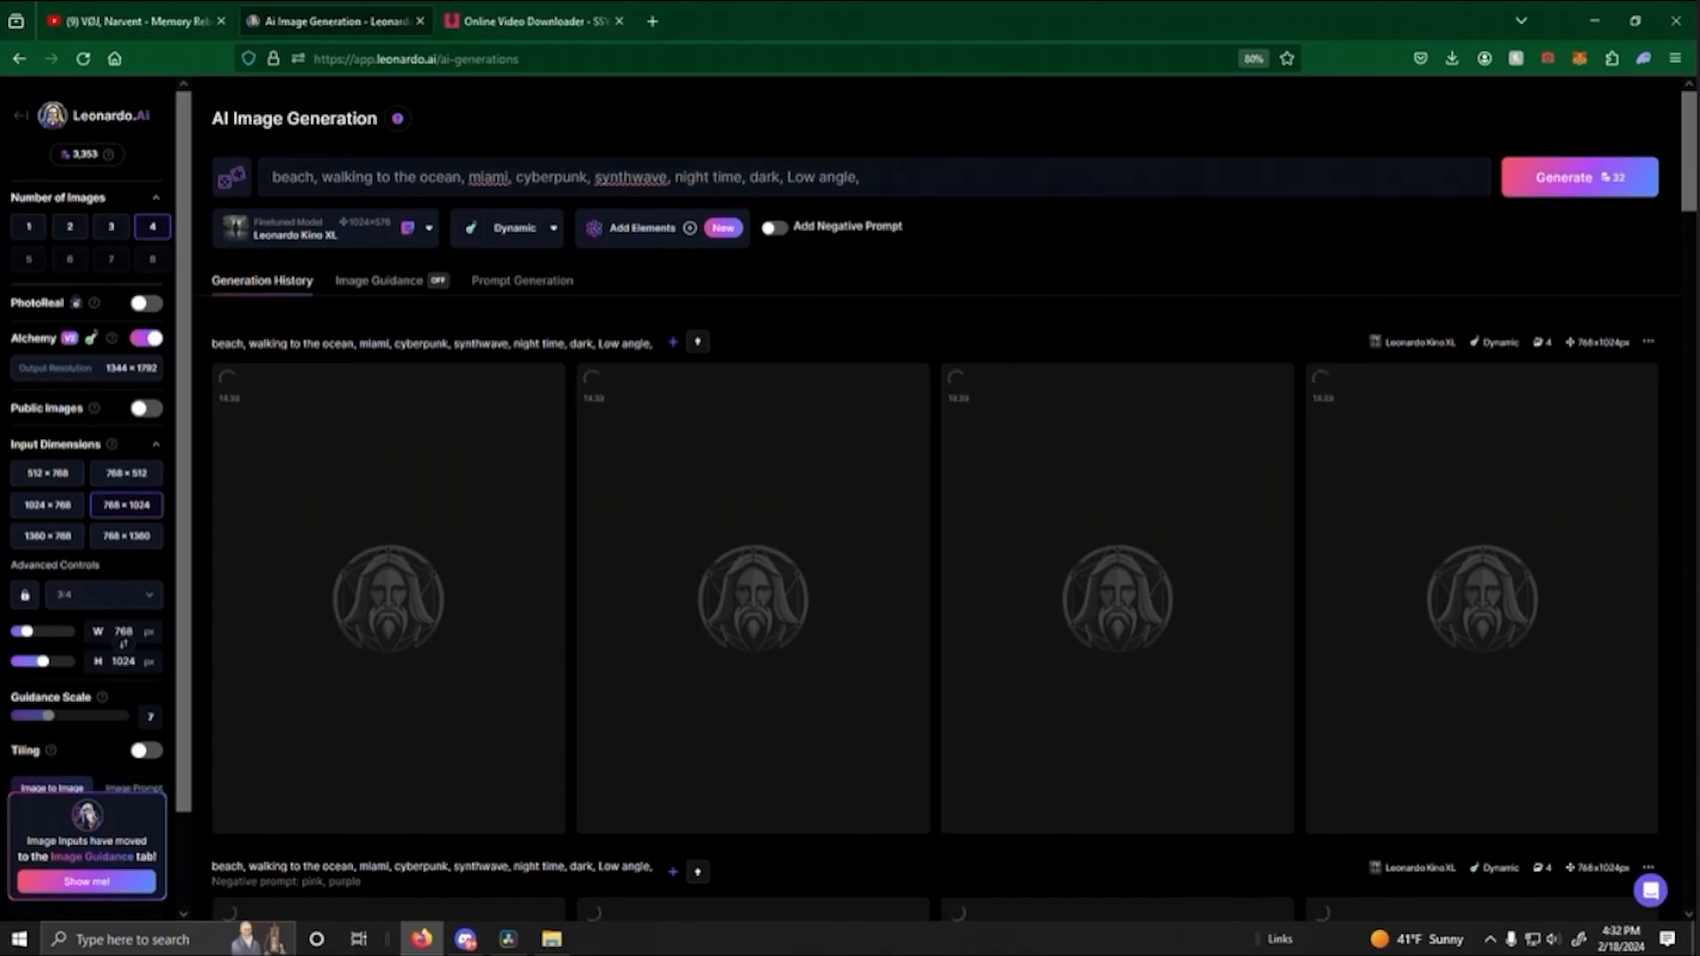
scroll(844, 322, "down", 2)
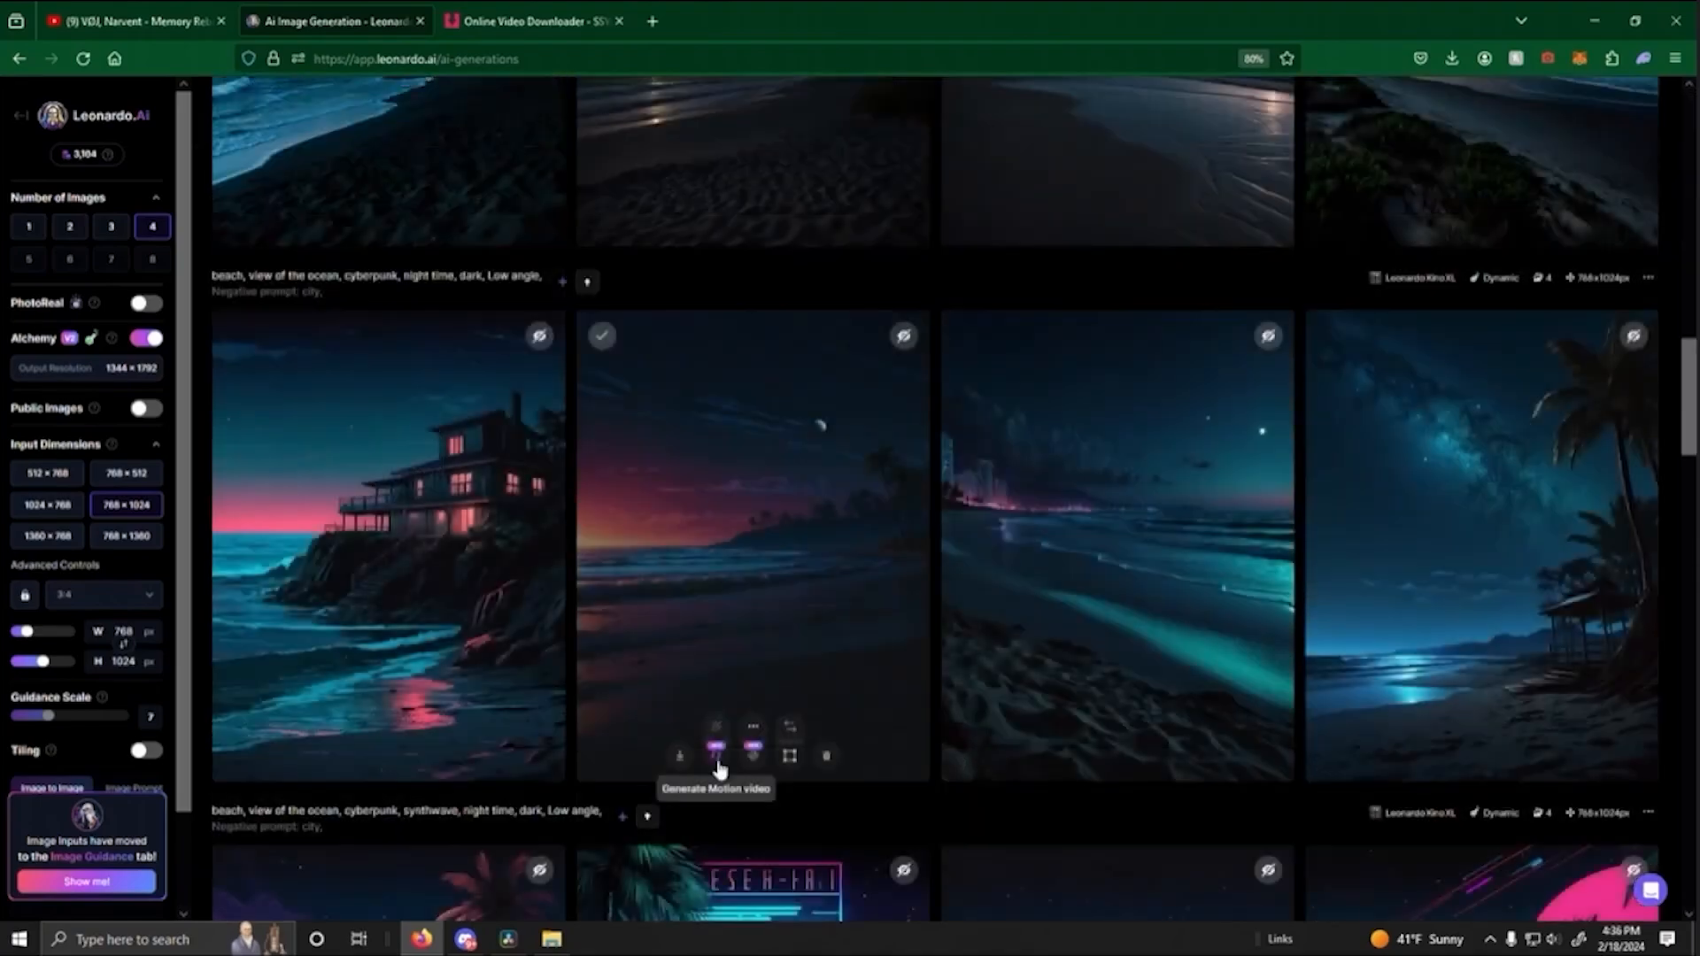
left_click(714, 736)
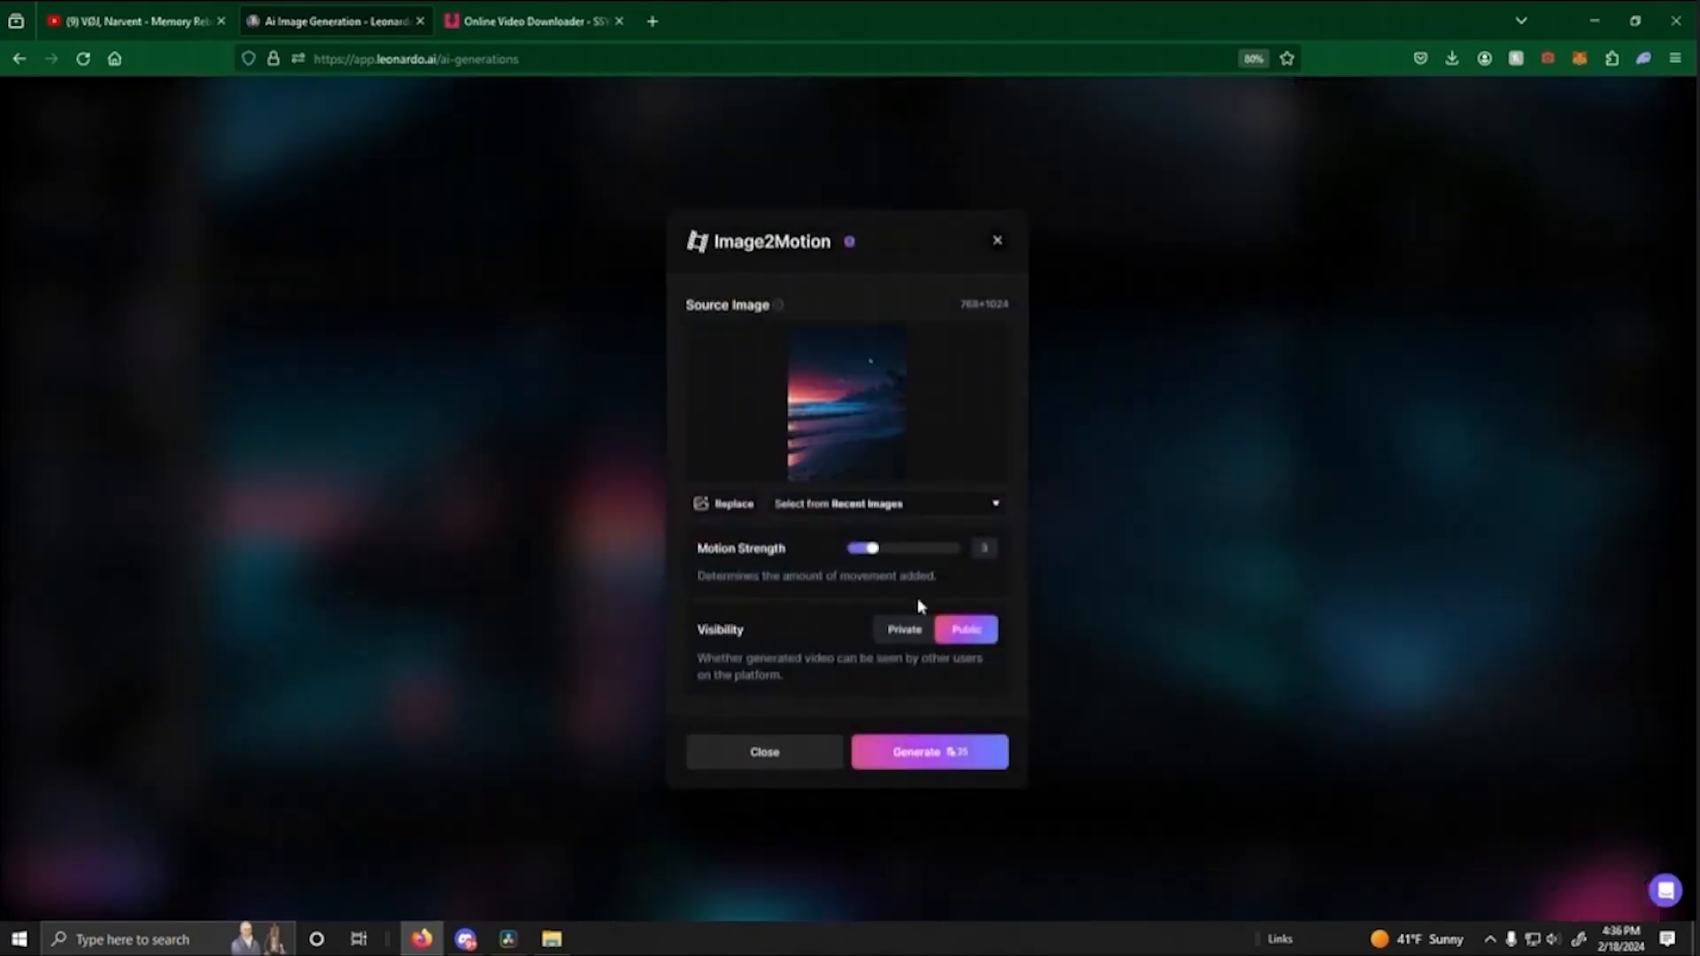
left_click(941, 748)
scroll(822, 611, "down", 5)
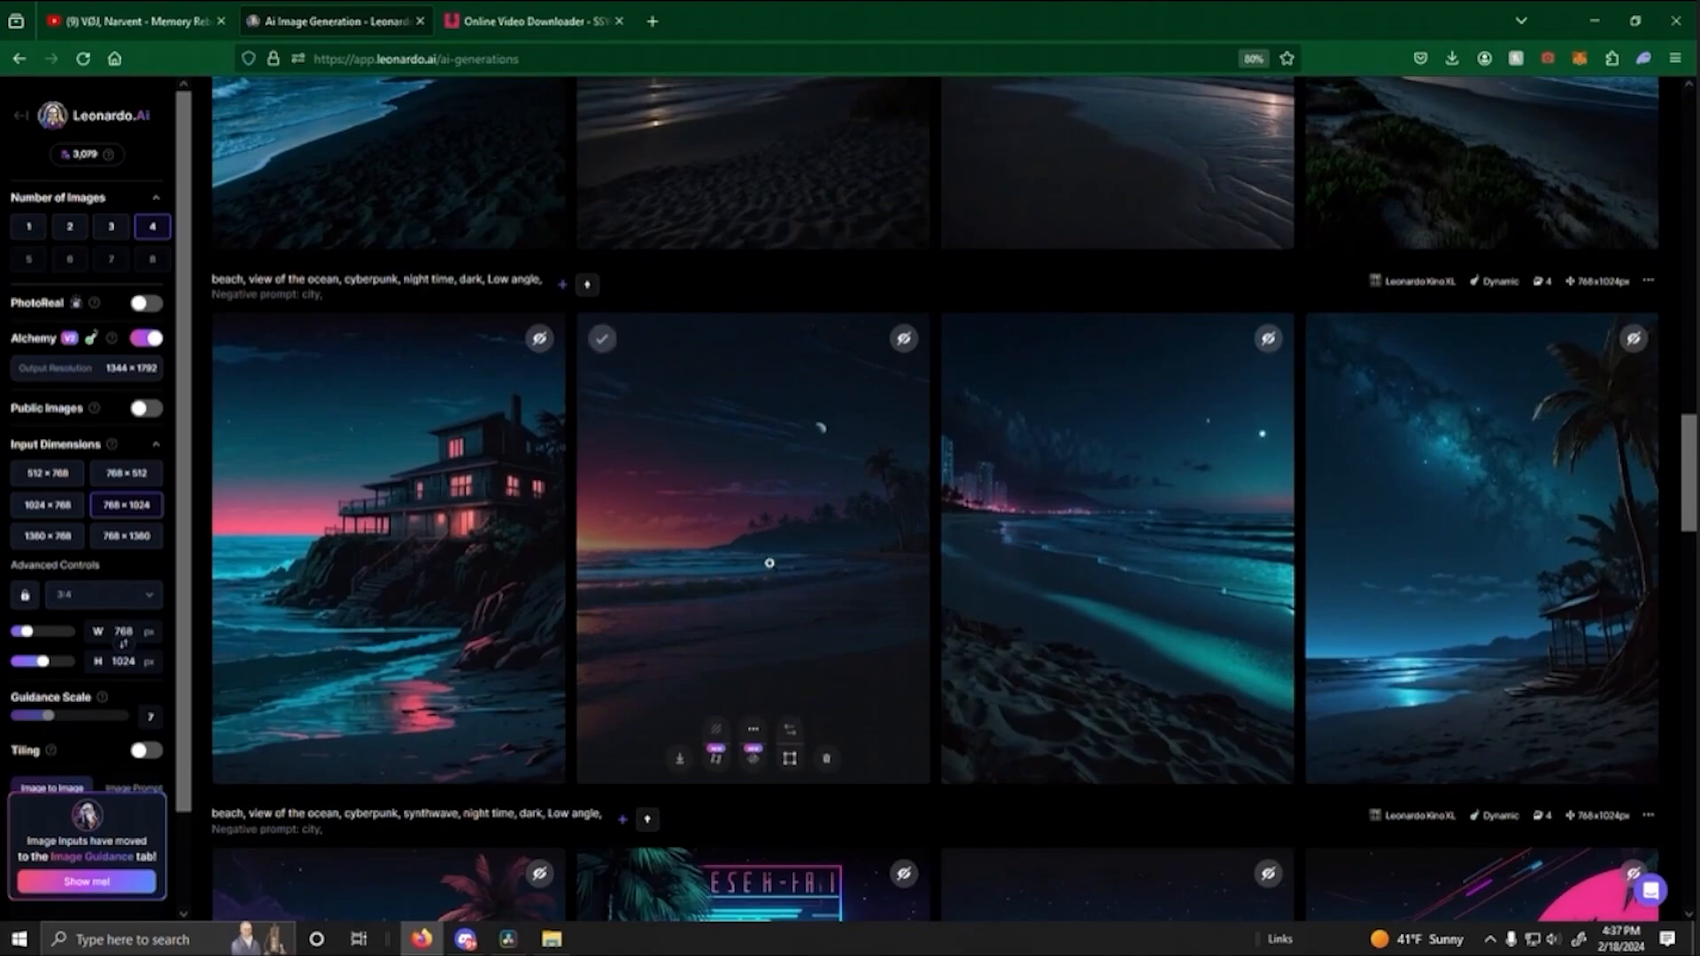
left_click(770, 564)
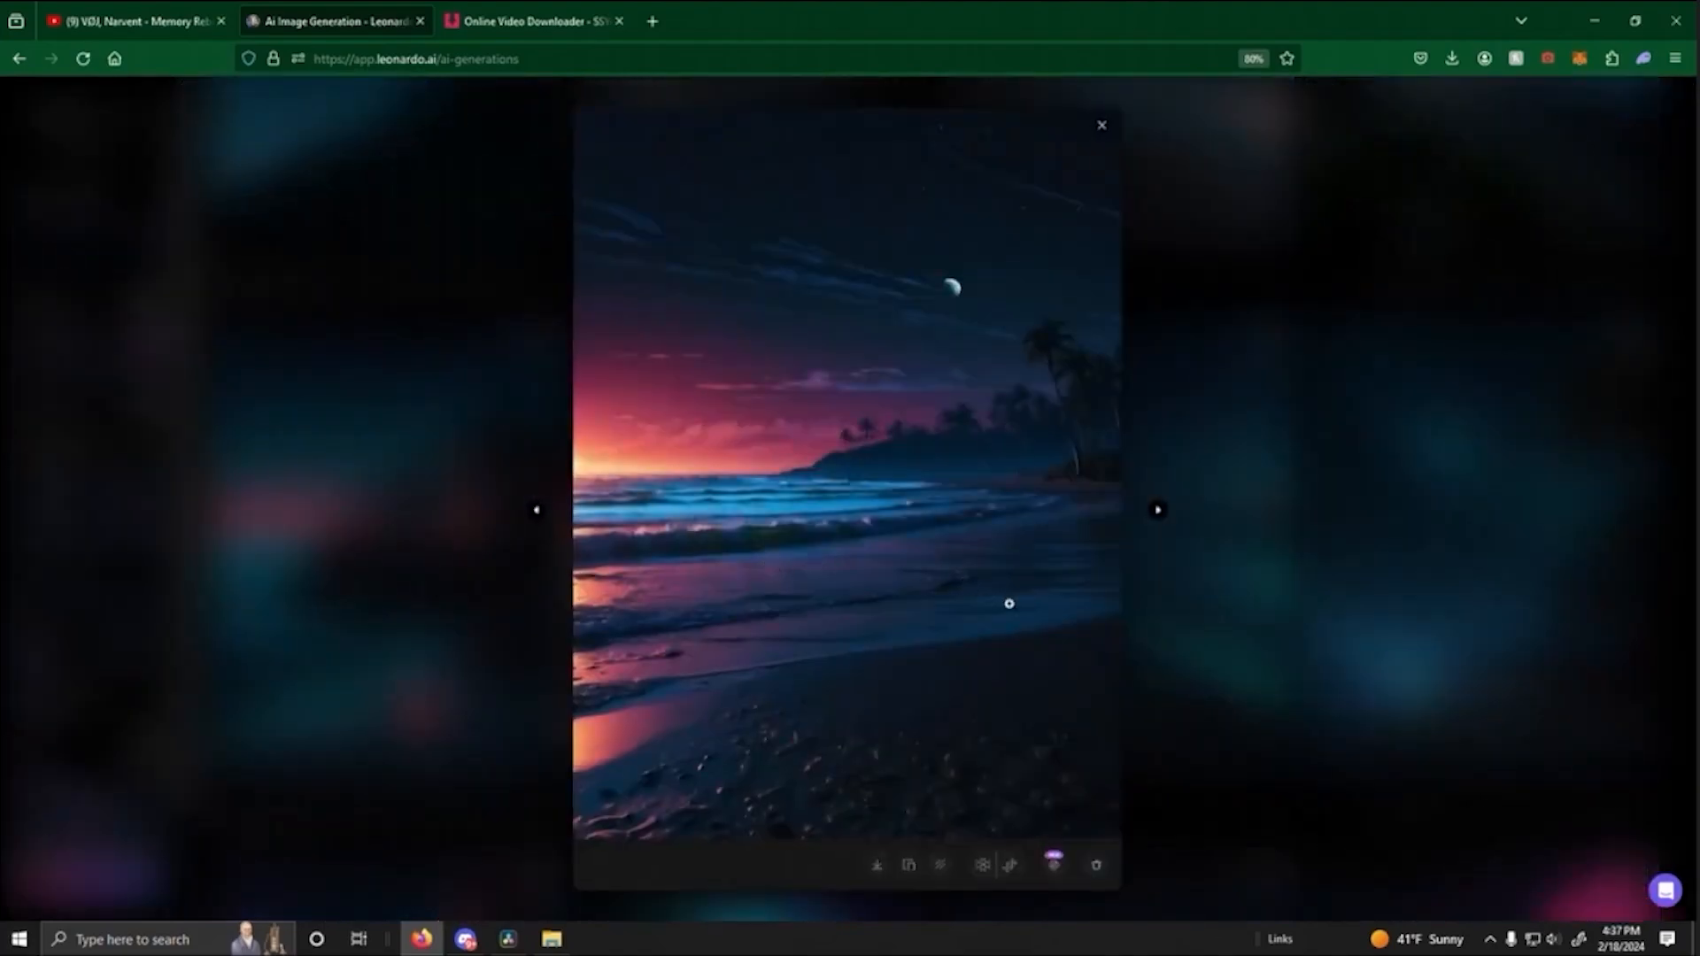
left_click(1220, 639)
- Check the boardwalk frame in DaVinci Resolve, and return to Leonardo.Ai to review the generated night and sunset beach motion videos
left_click(506, 940)
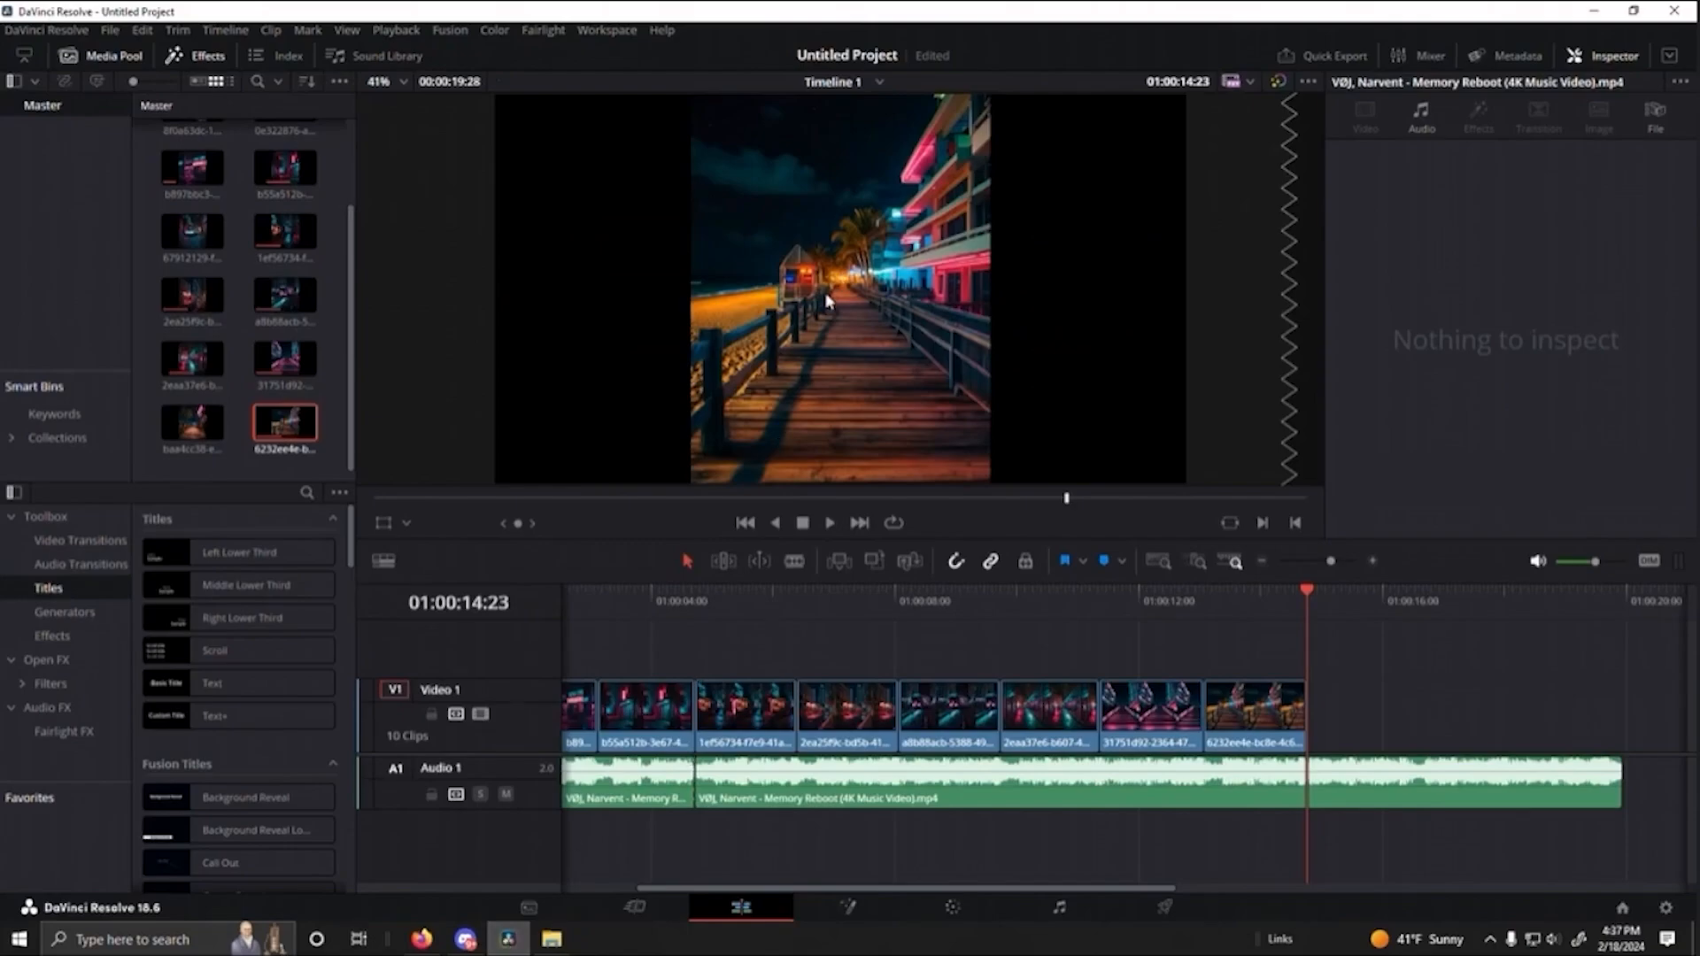
left_click(511, 948)
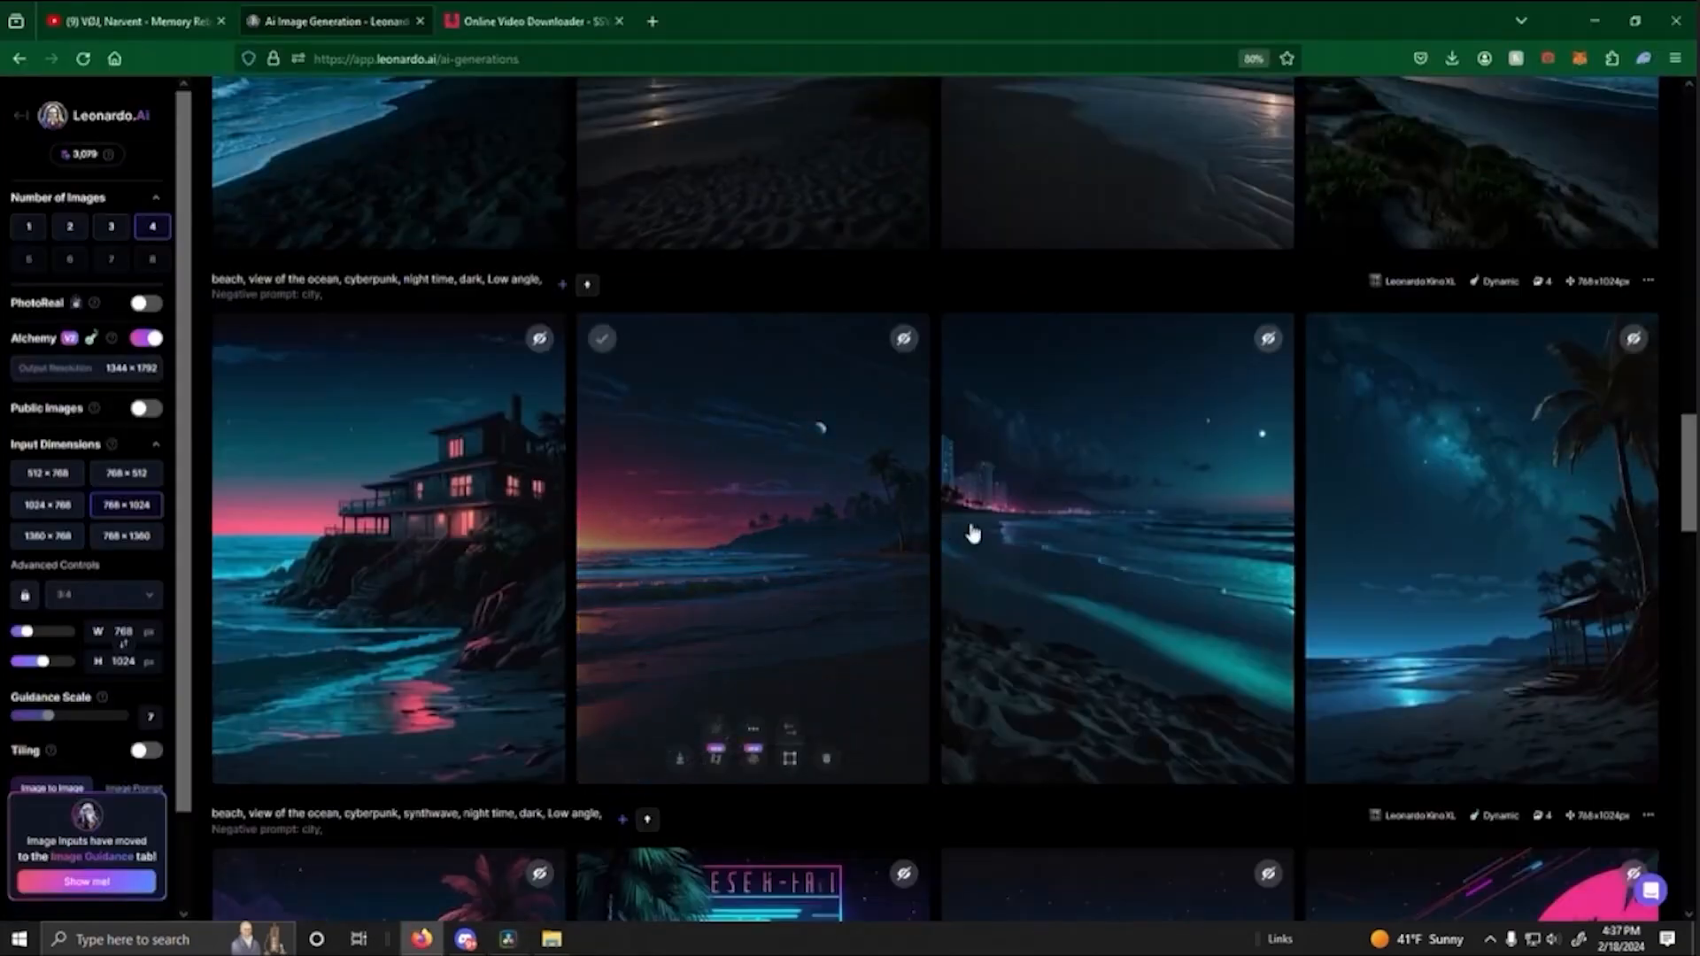
scroll(986, 576, "up", 15)
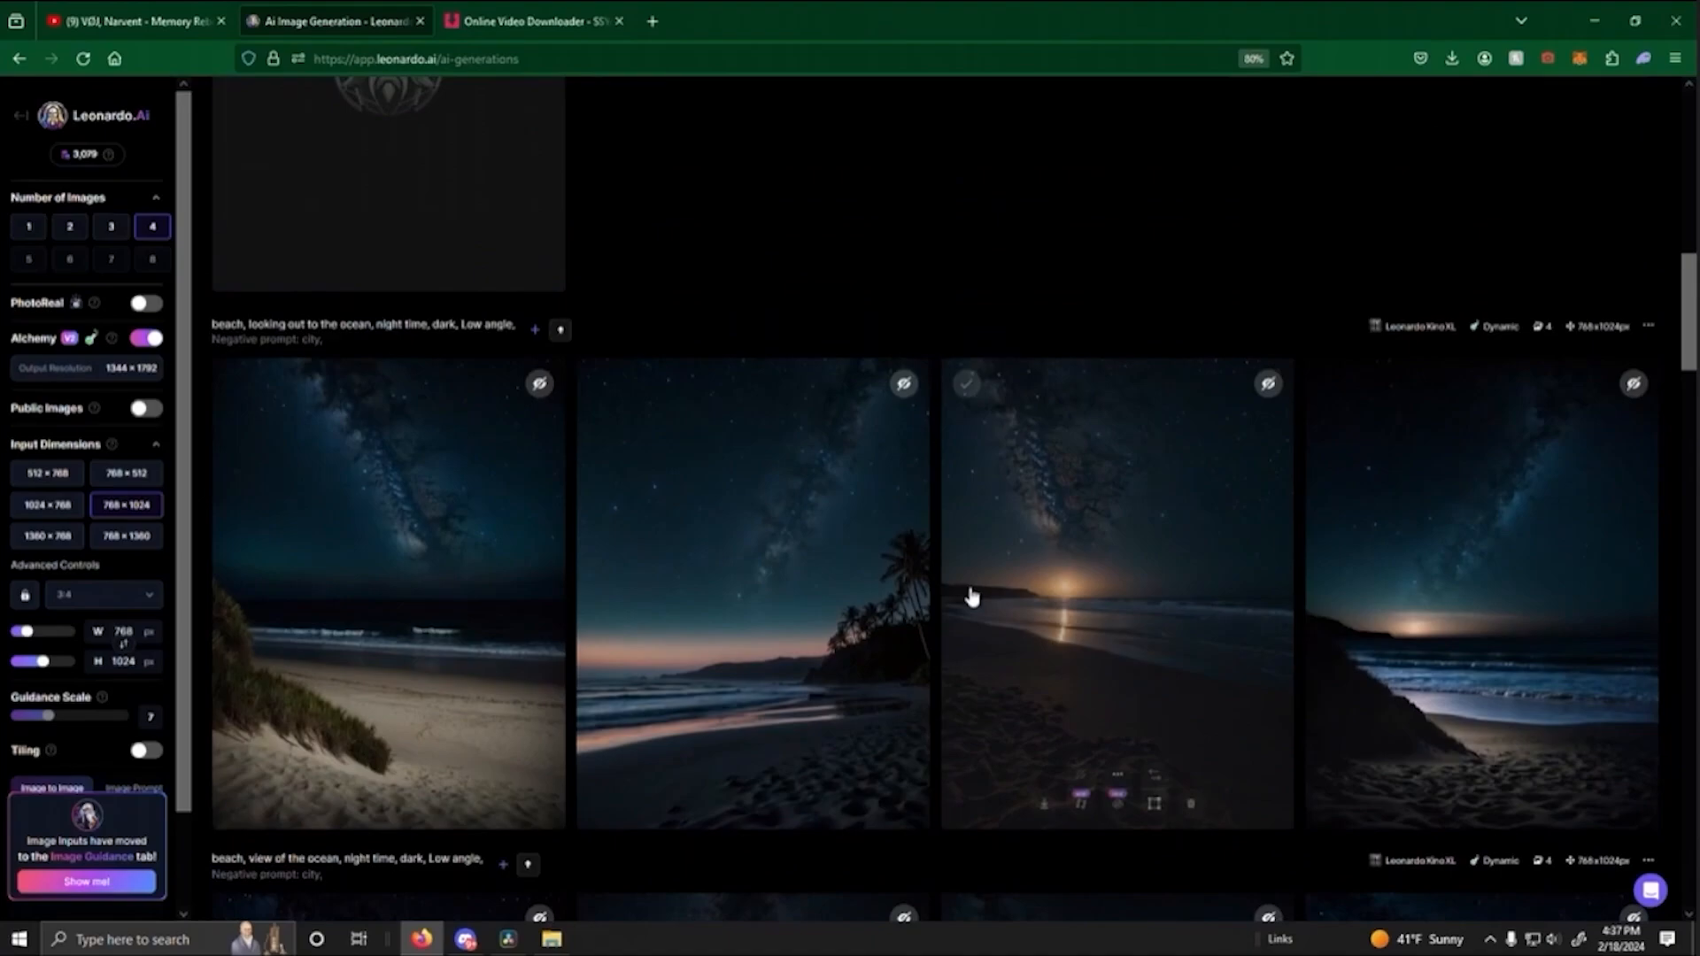
scroll(956, 598, "up", 4)
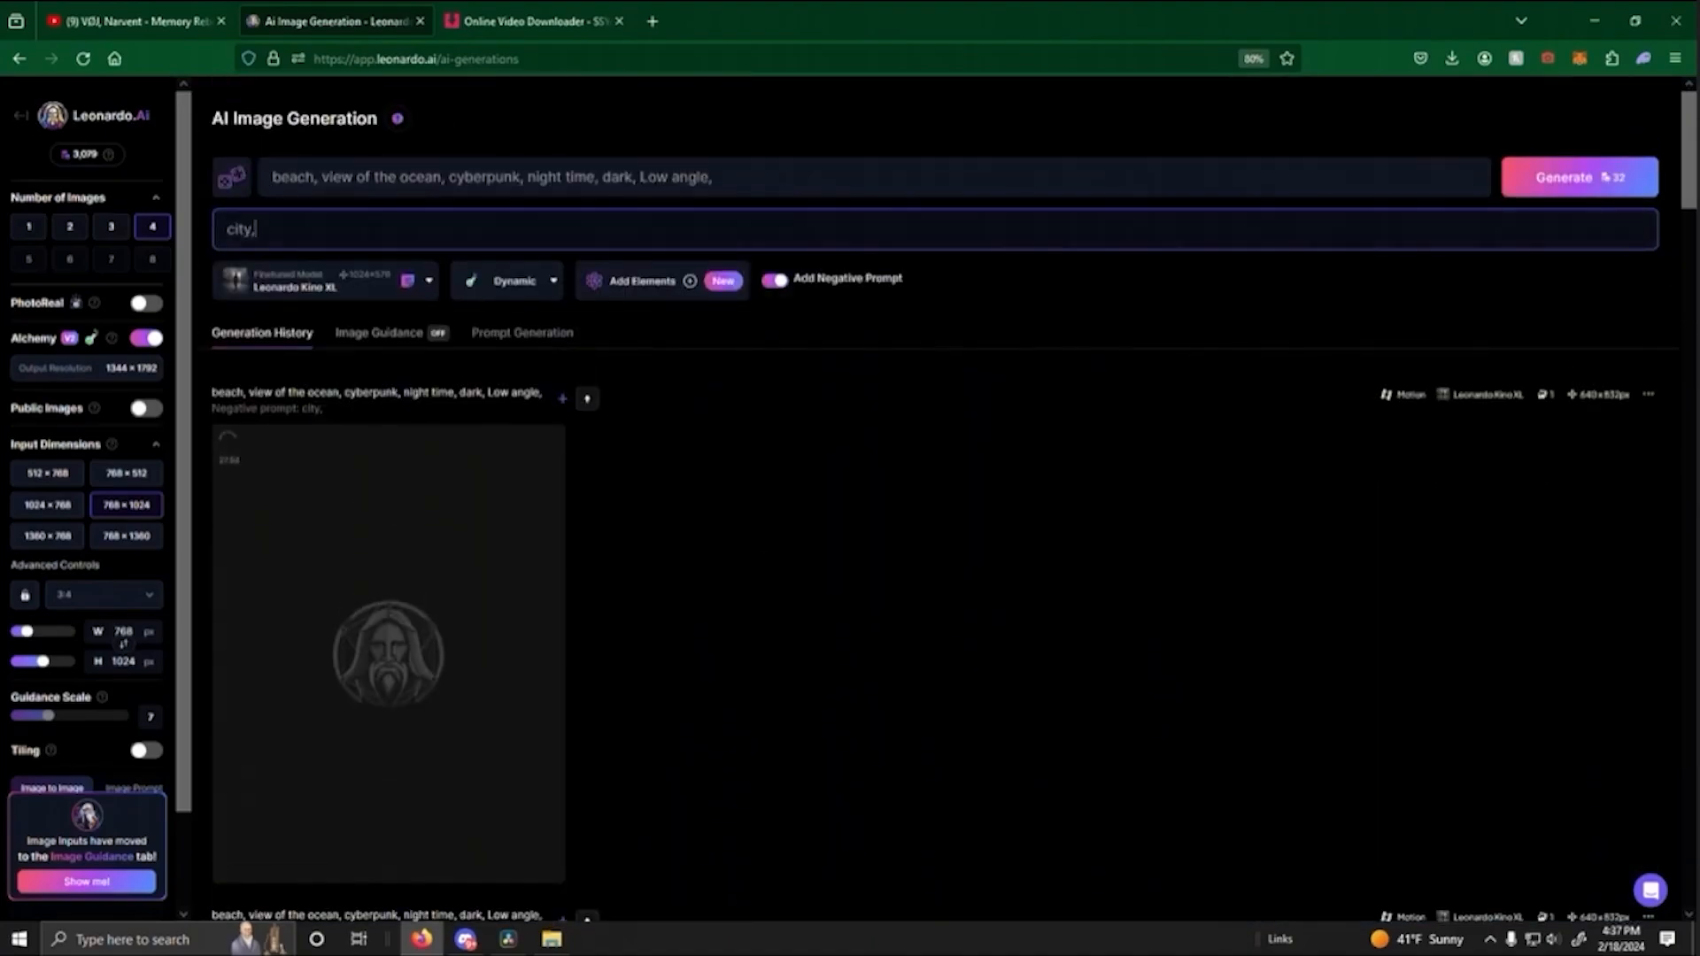
scroll(710, 502, "down", 5)
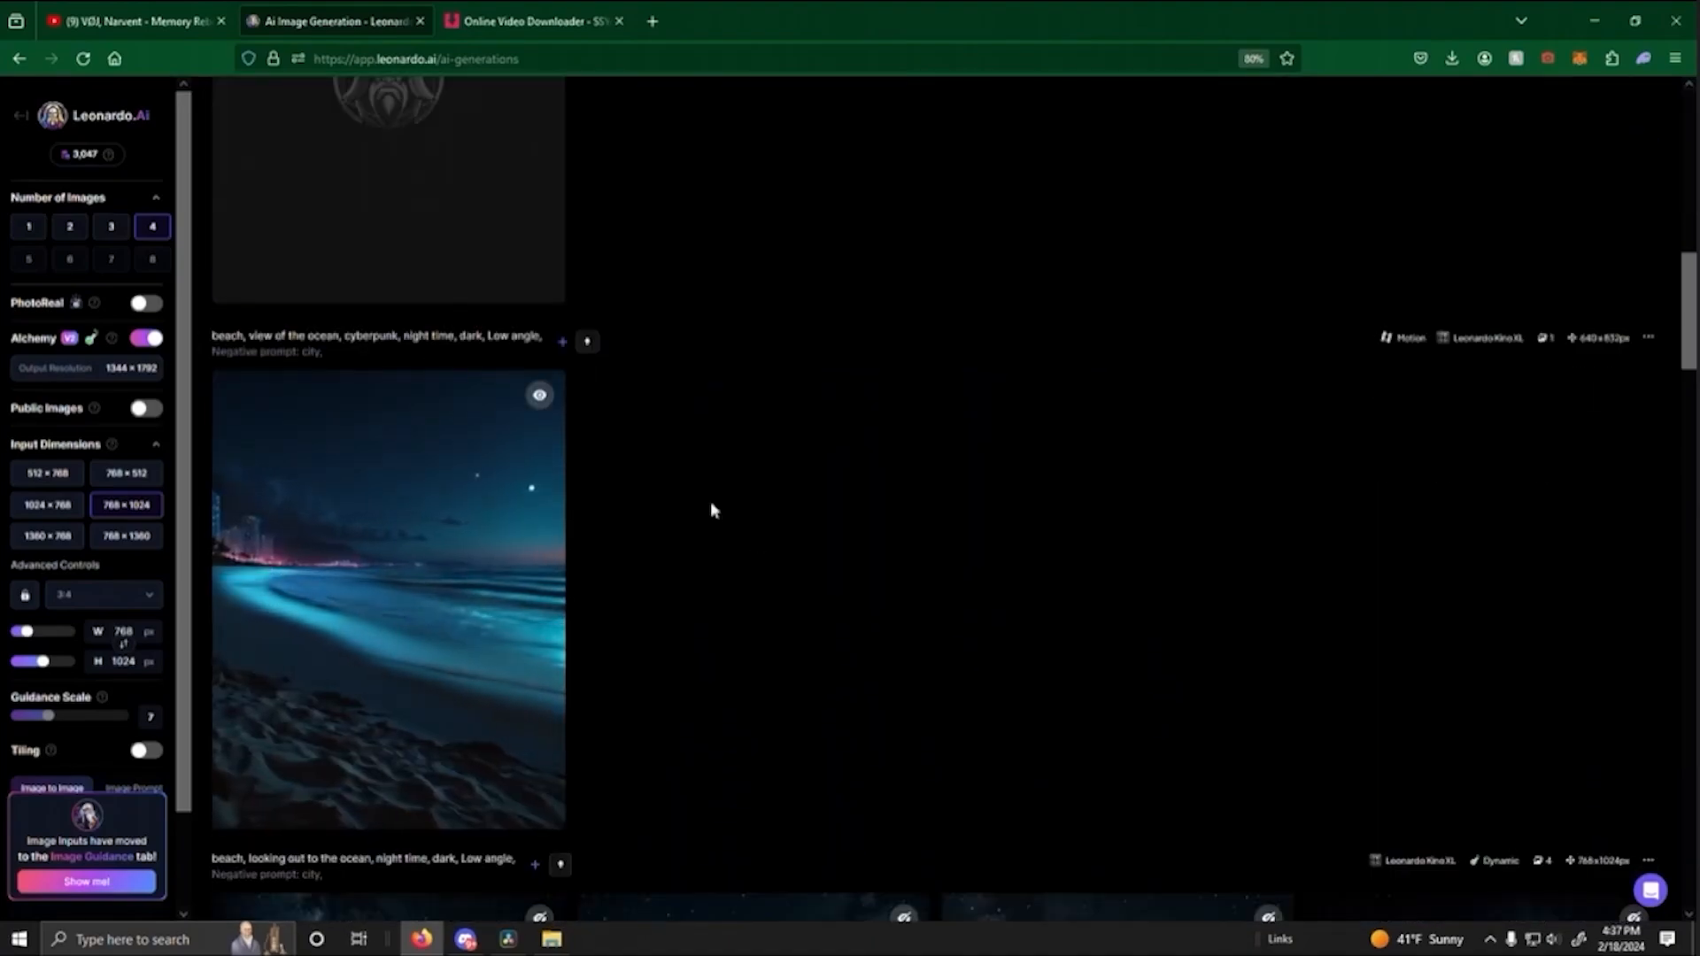
scroll(711, 504, "up", 3)
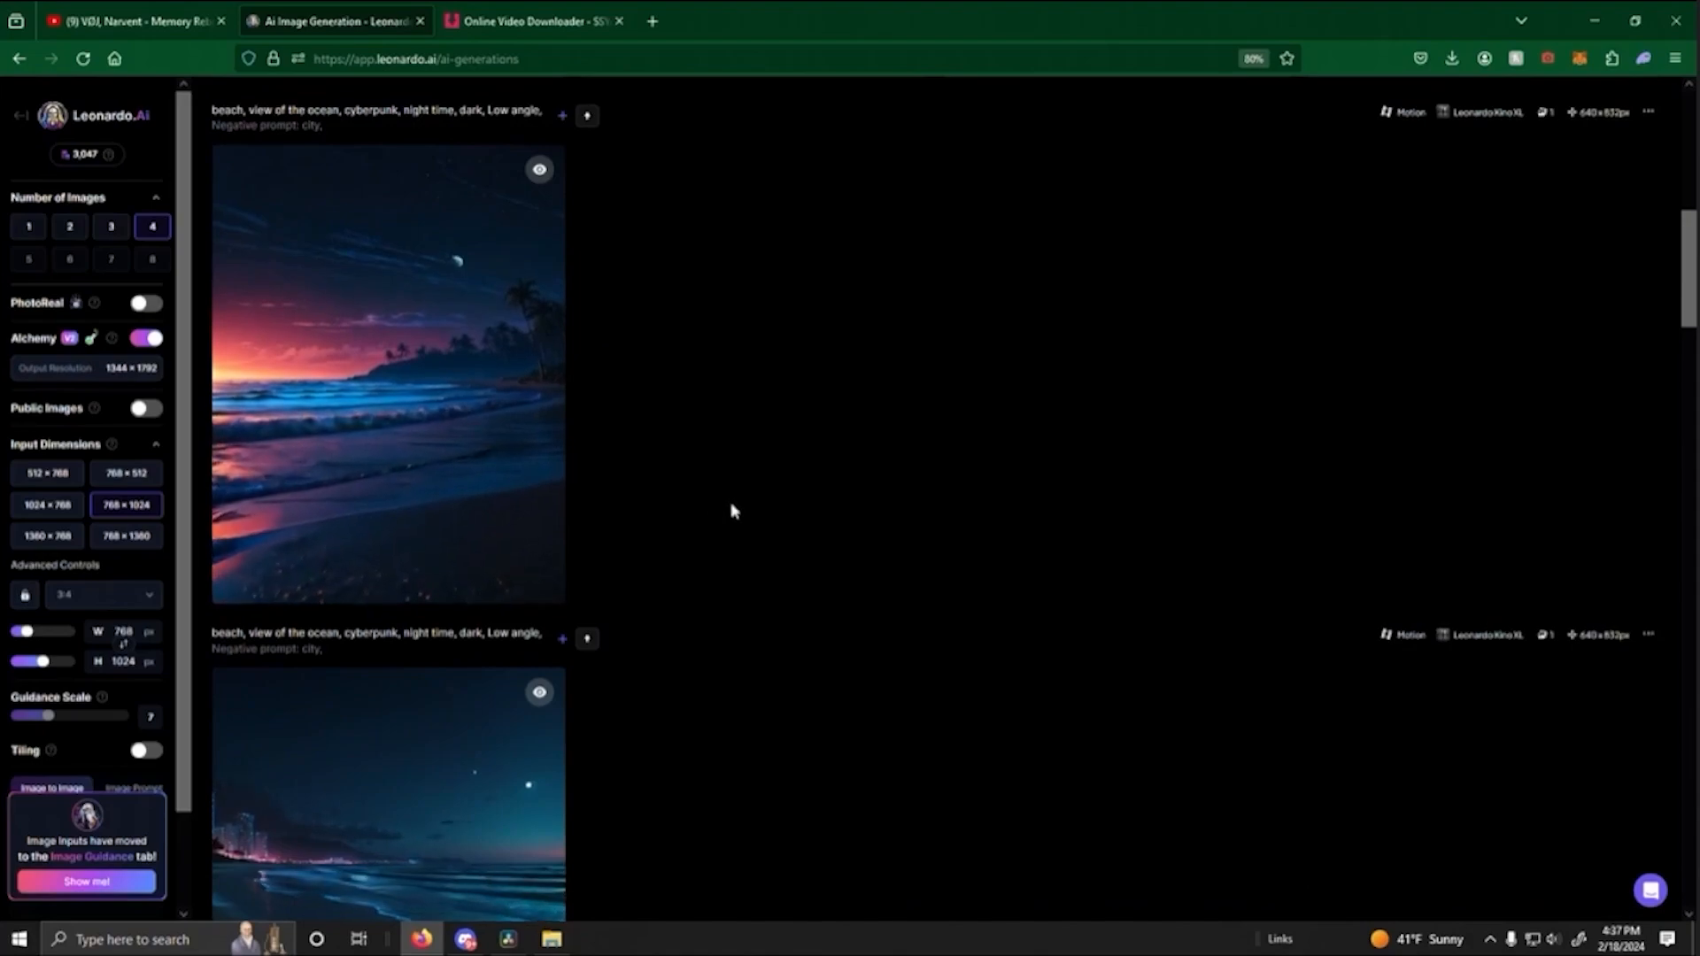
scroll(732, 511, "up", 3)
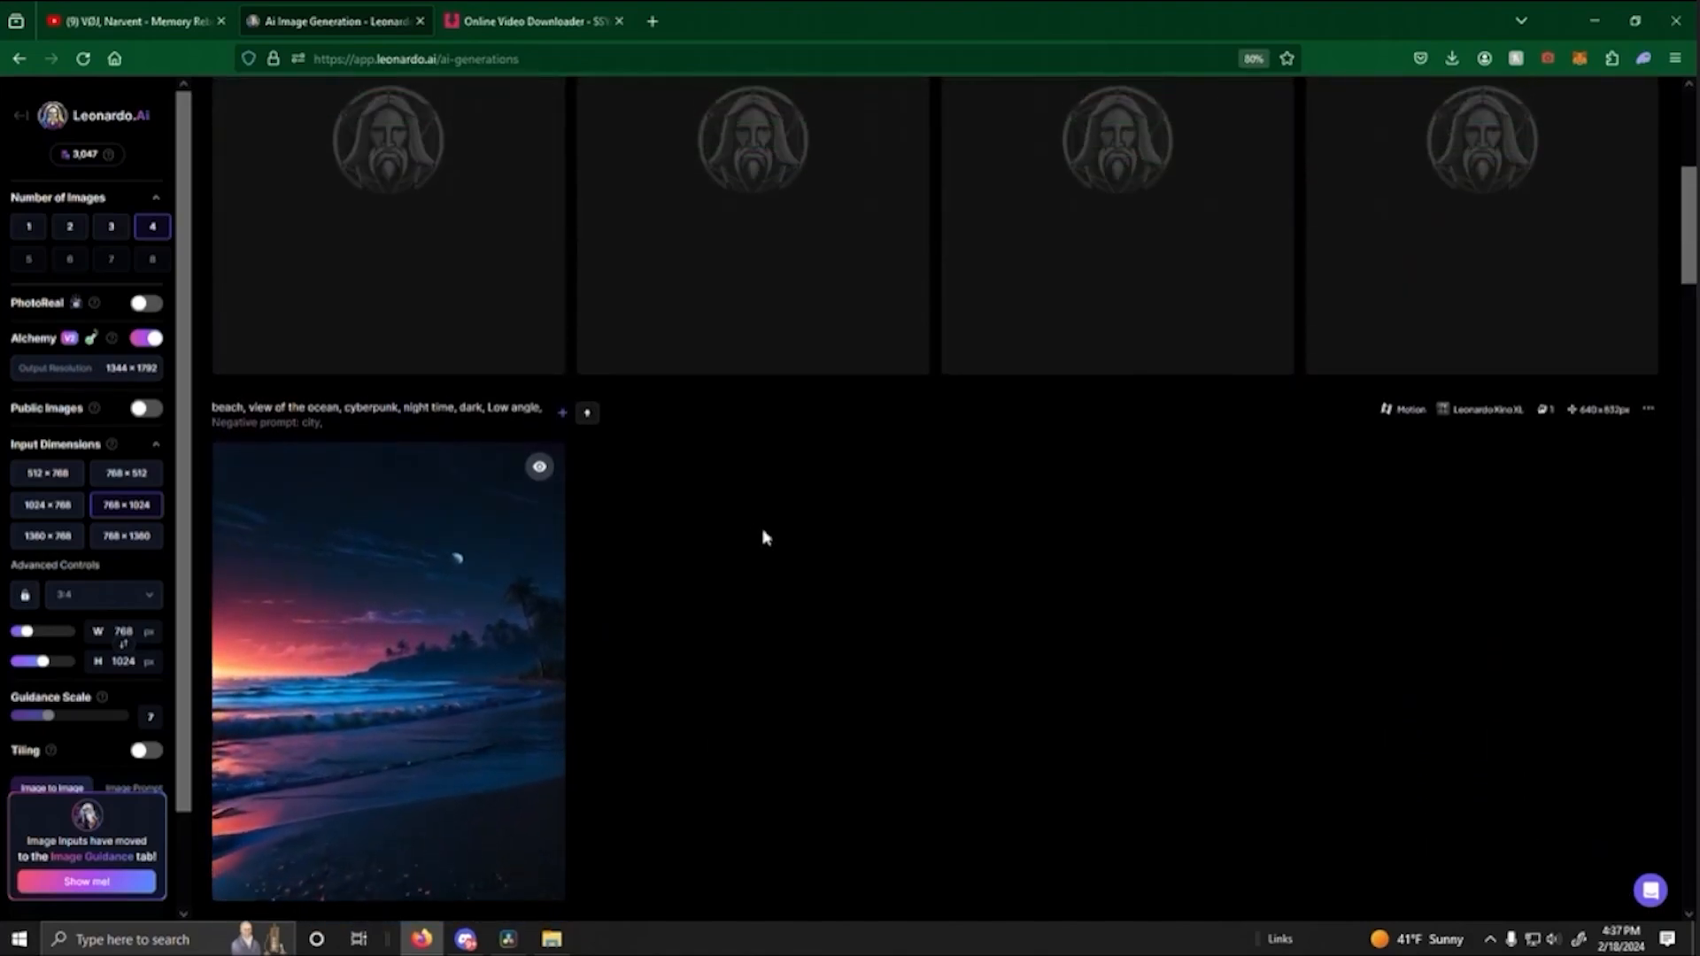
scroll(762, 535, "up", 2)
scroll(792, 595, "down", 2)
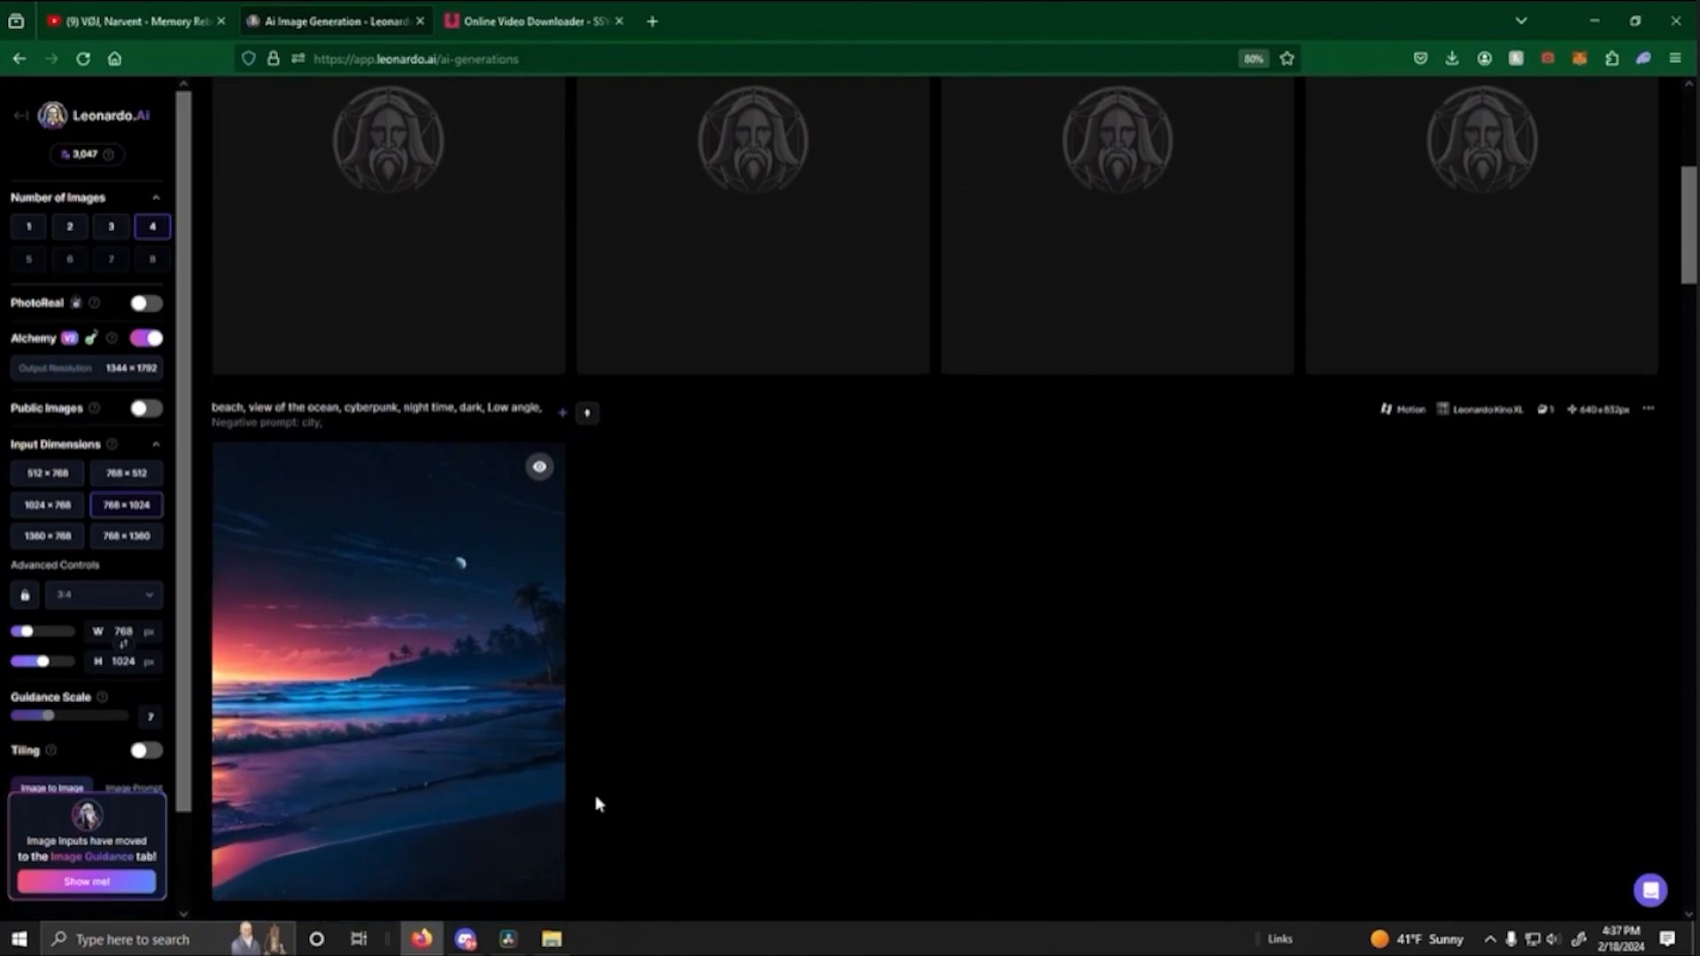
- Switch to DaVinci Resolve, scrub through the boardwalk clip and place the playhead at its end, 01:00:14:23
left_click(508, 939)
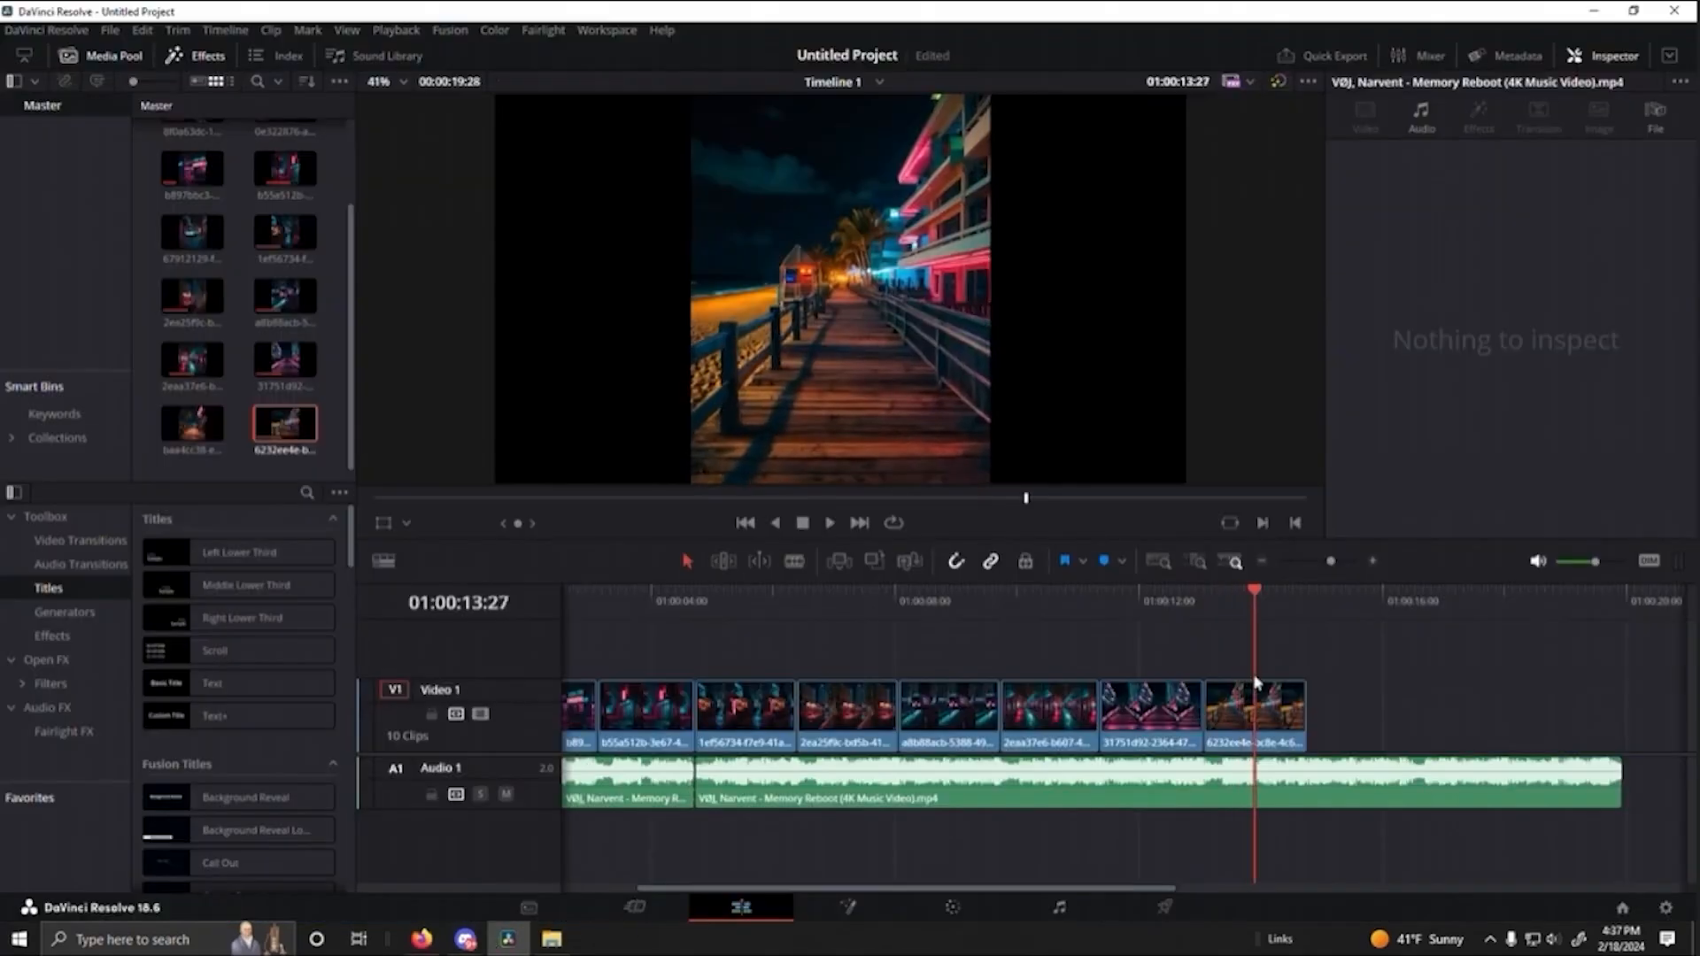
mouse_move(1256, 682)
left_mouse_down()
mouse_move(1101, 677)
mouse_move(1151, 686)
mouse_move(998, 704)
mouse_move(1279, 706)
left_mouse_up()
left_click(1279, 705)
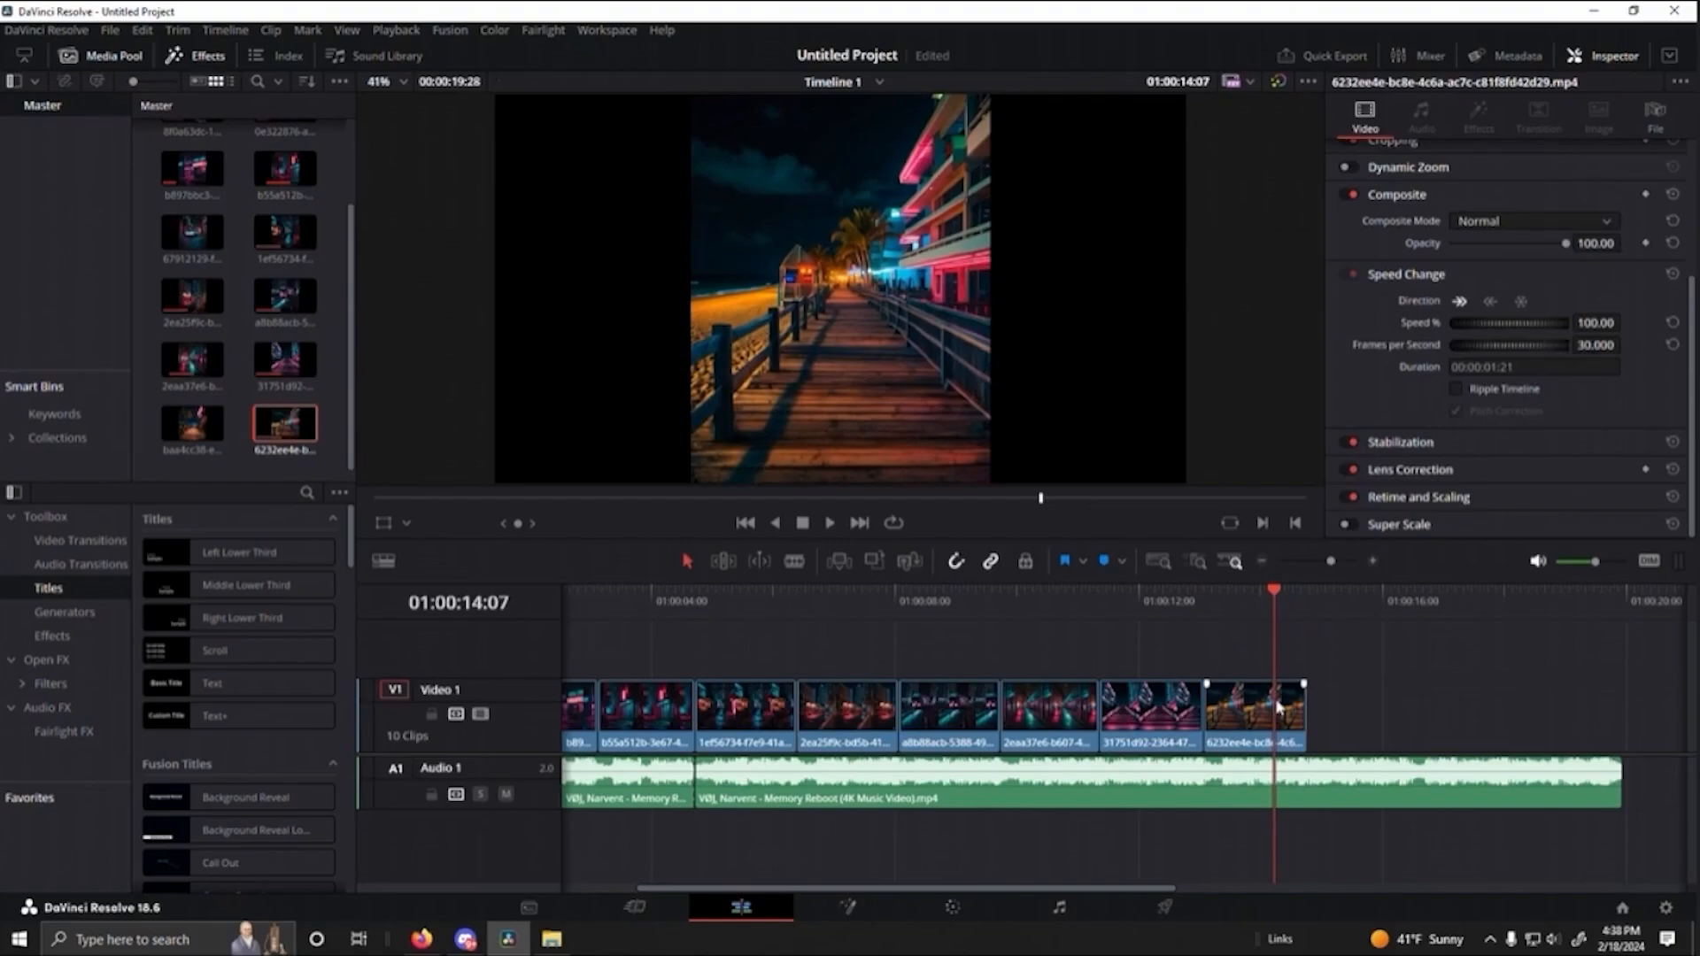
left_click_drag(1268, 606, 1308, 608)
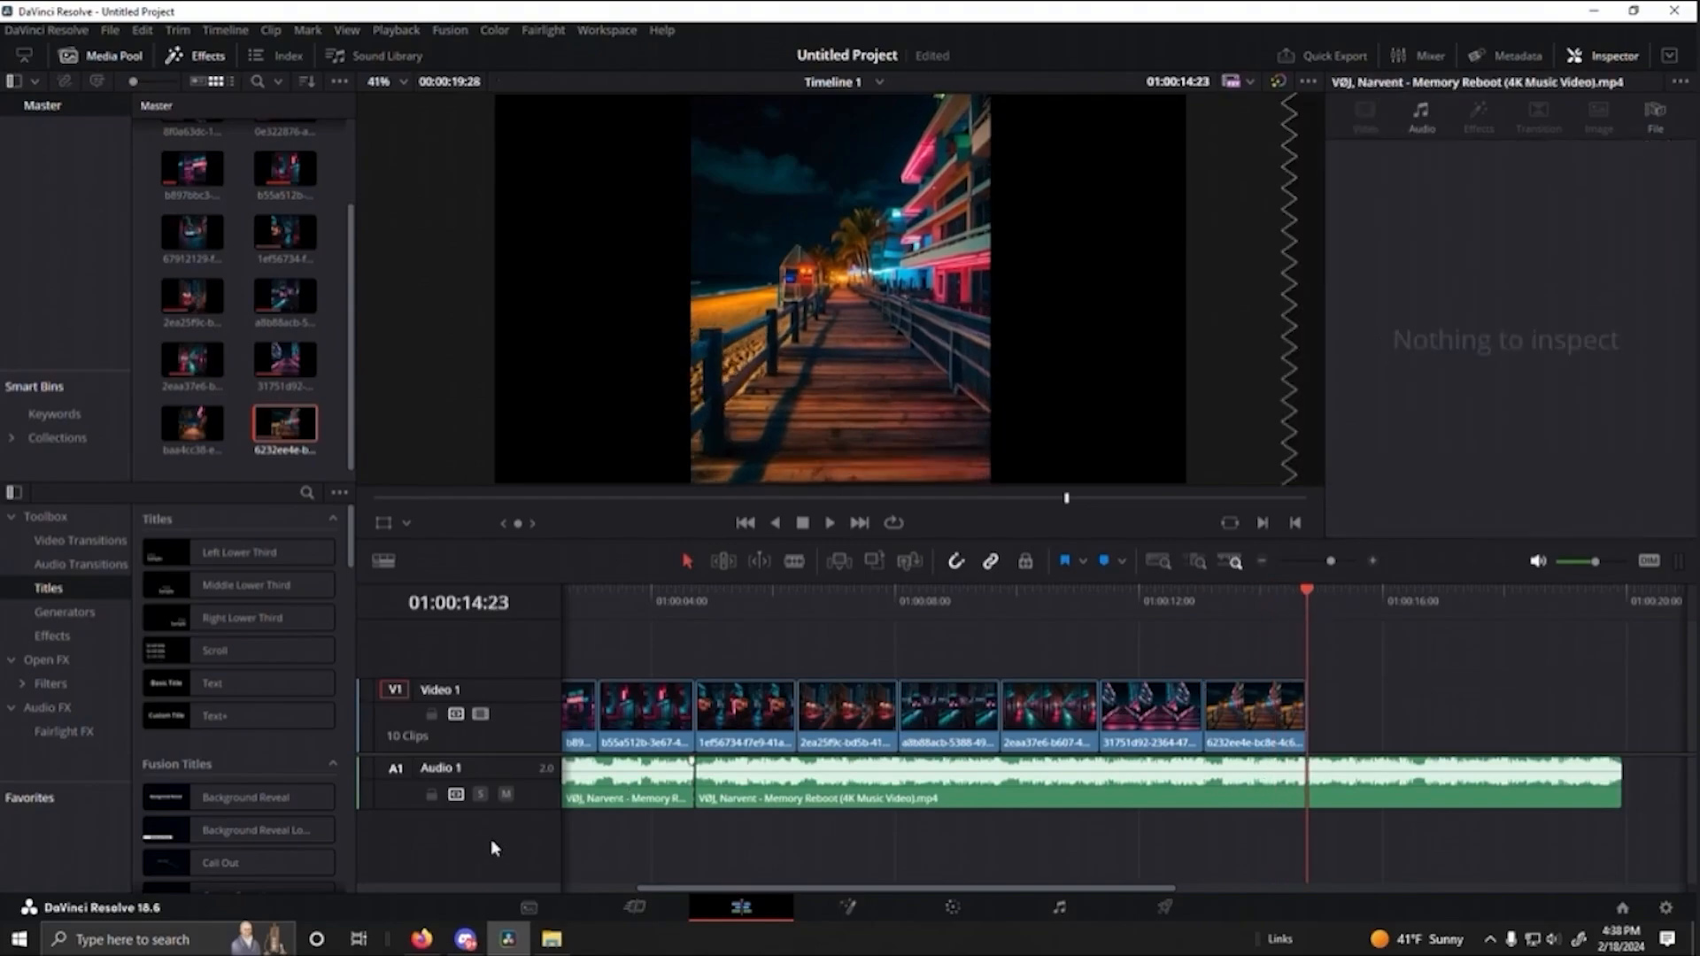
- Switch to Leonardo.Ai and examine the sunset beach motion video enlarged
left_click(441, 944)
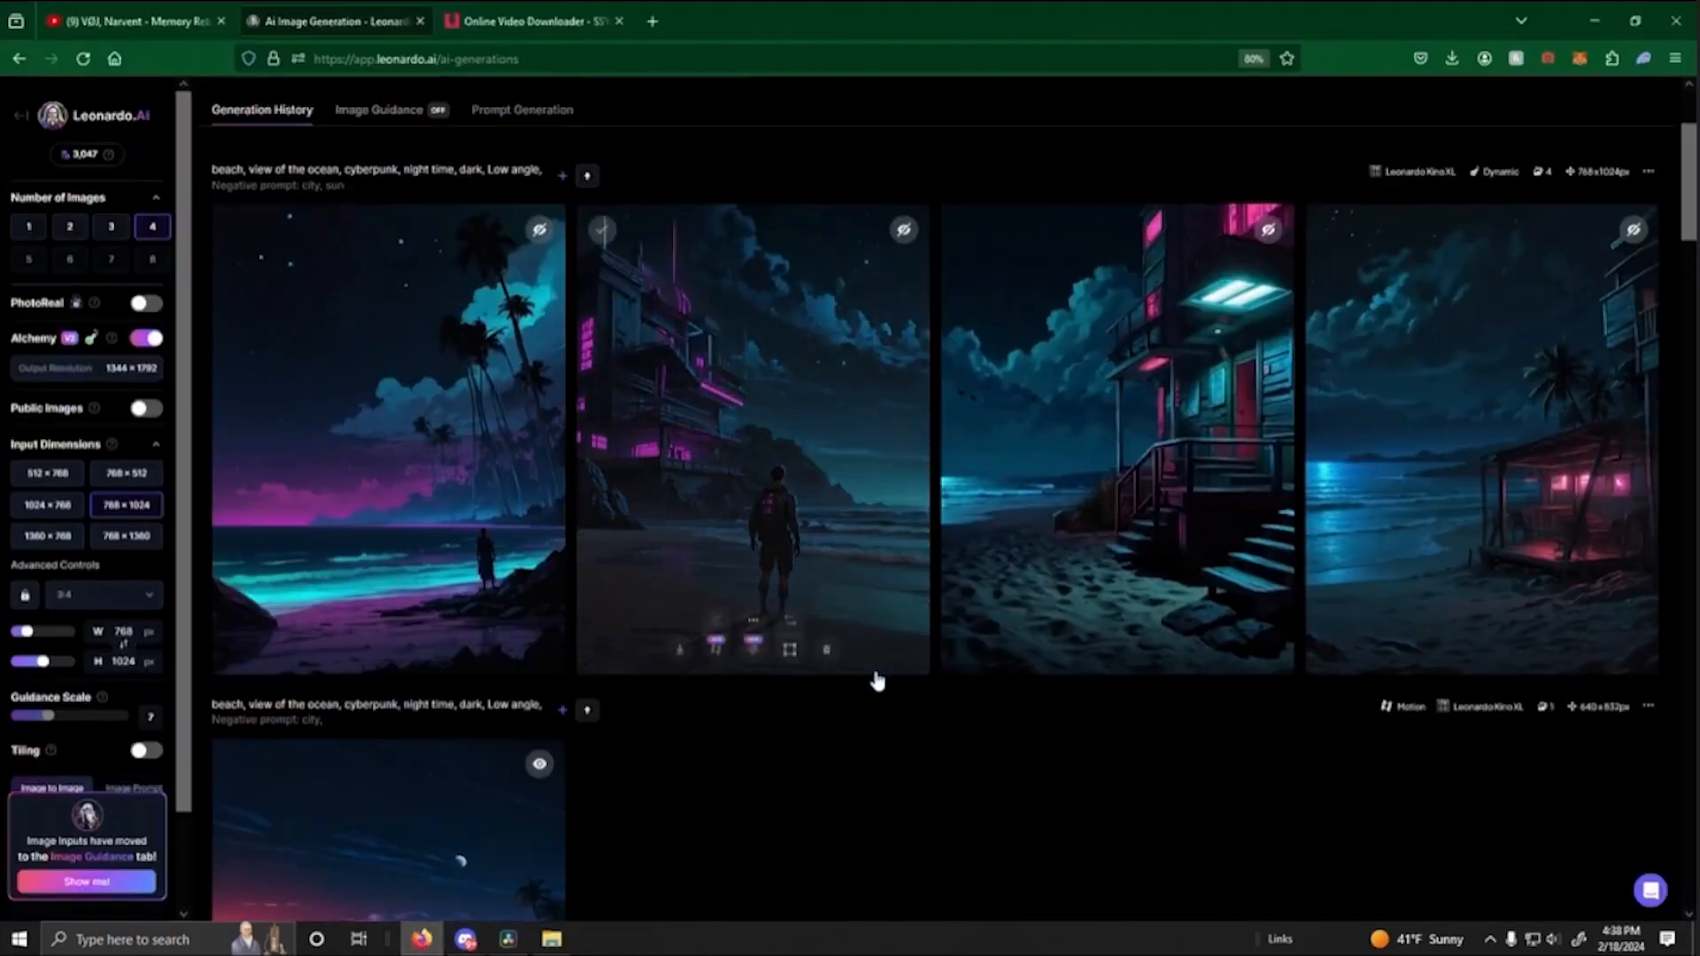
scroll(877, 682, "down", 3)
left_click(502, 700)
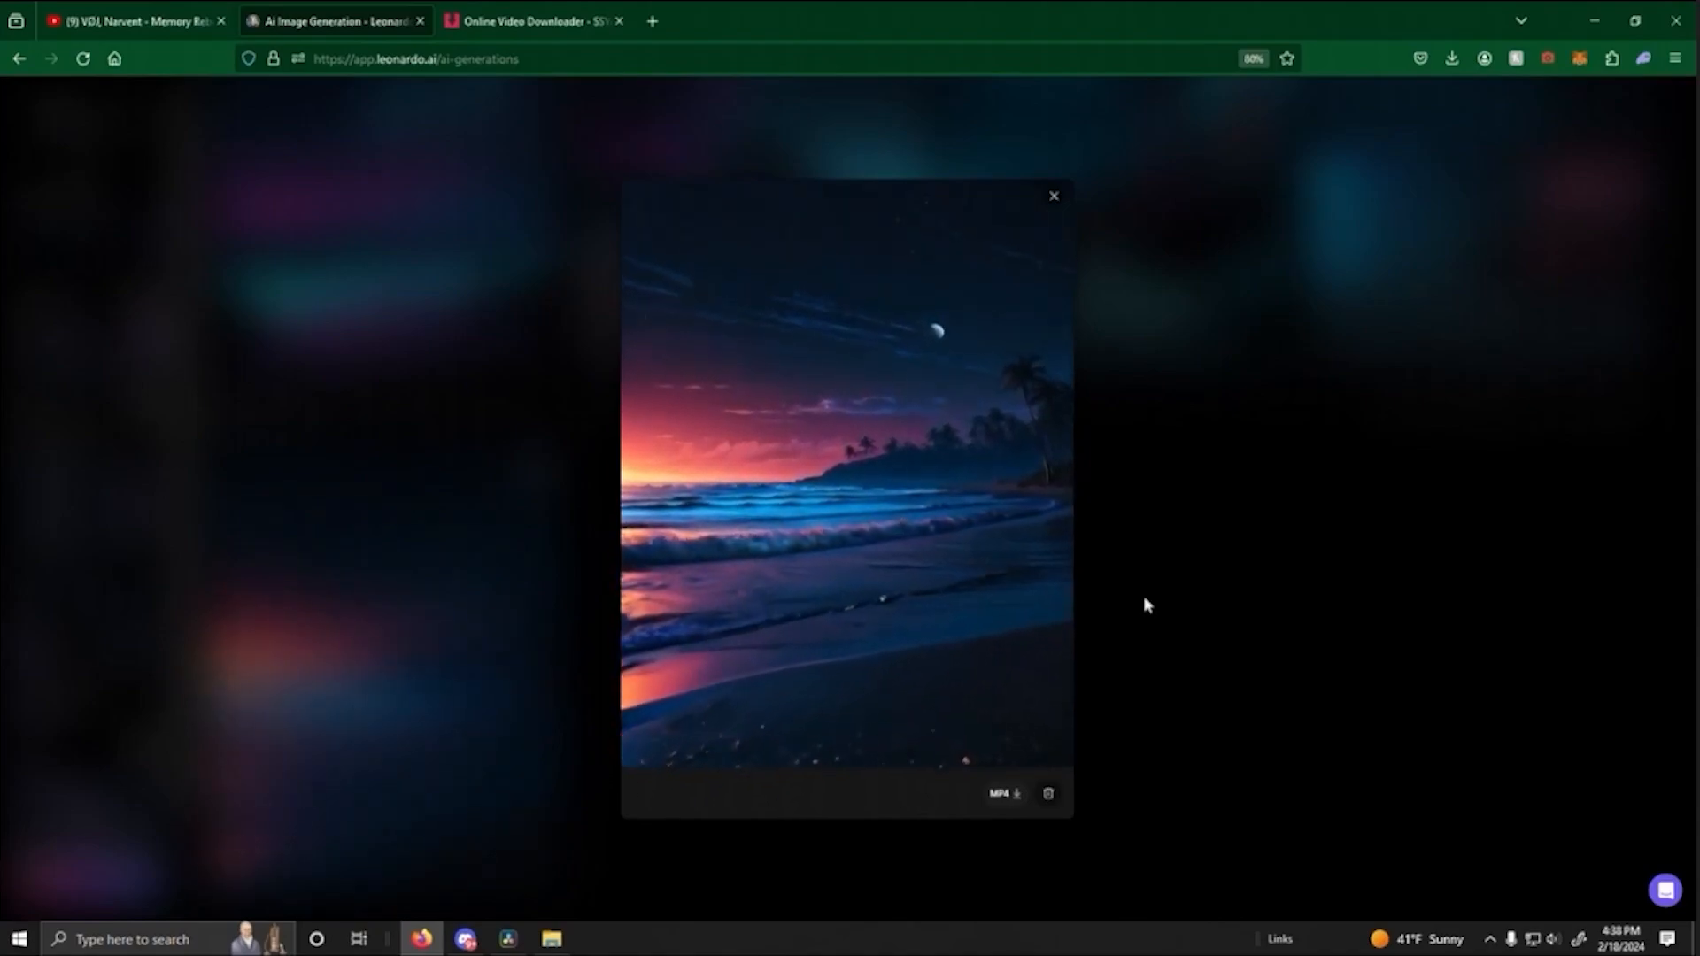
left_click(1145, 605)
- In DaVinci Resolve, place the sunset beach motion clip directly after the boardwalk clip and trim its duration to 00:00:01:26
left_click(518, 944)
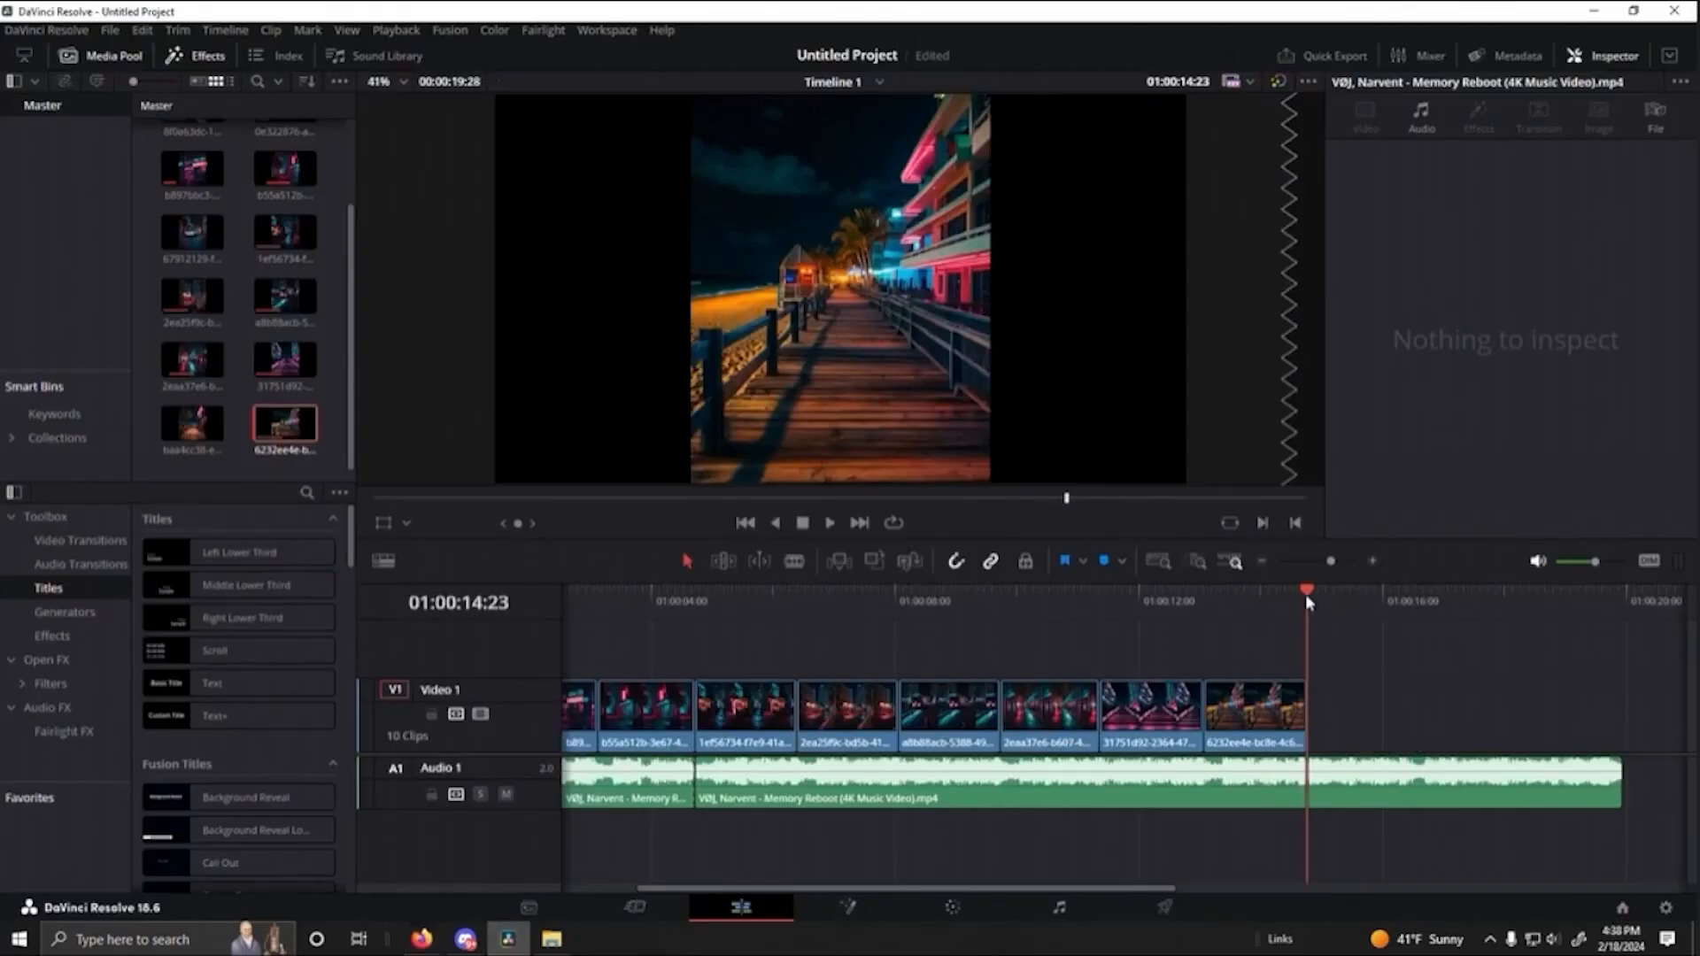
left_click_drag(1307, 594, 1320, 690)
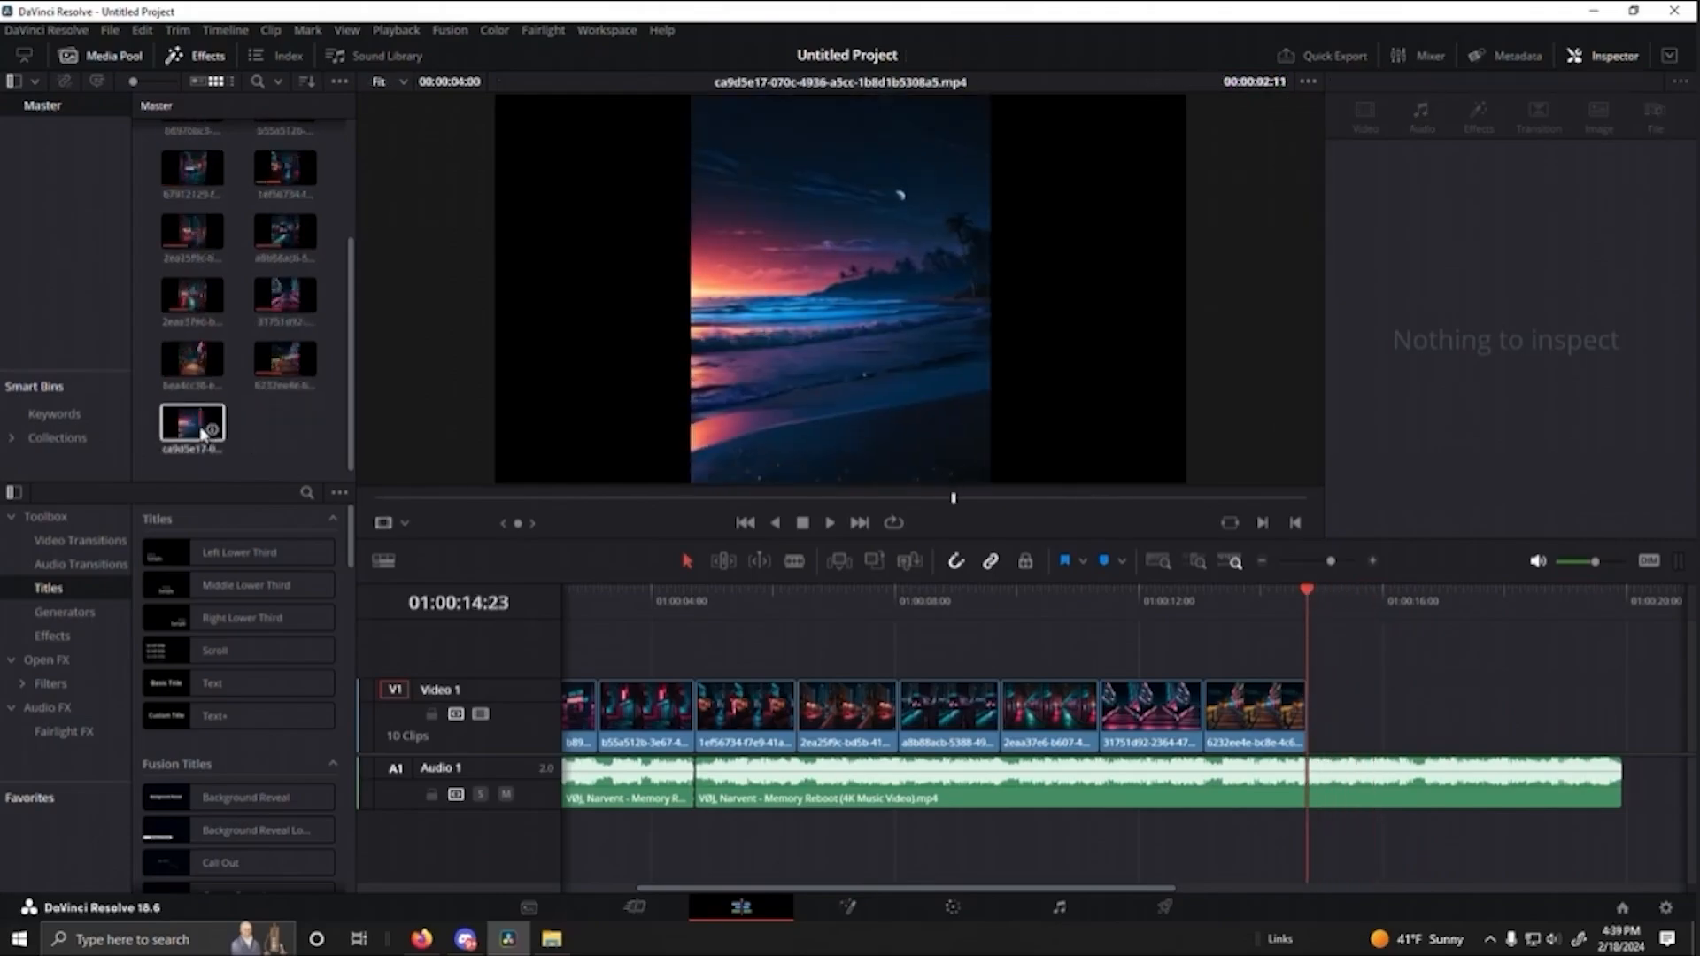
left_click_drag(204, 429, 1309, 734)
left_click_drag(1547, 717, 1418, 724)
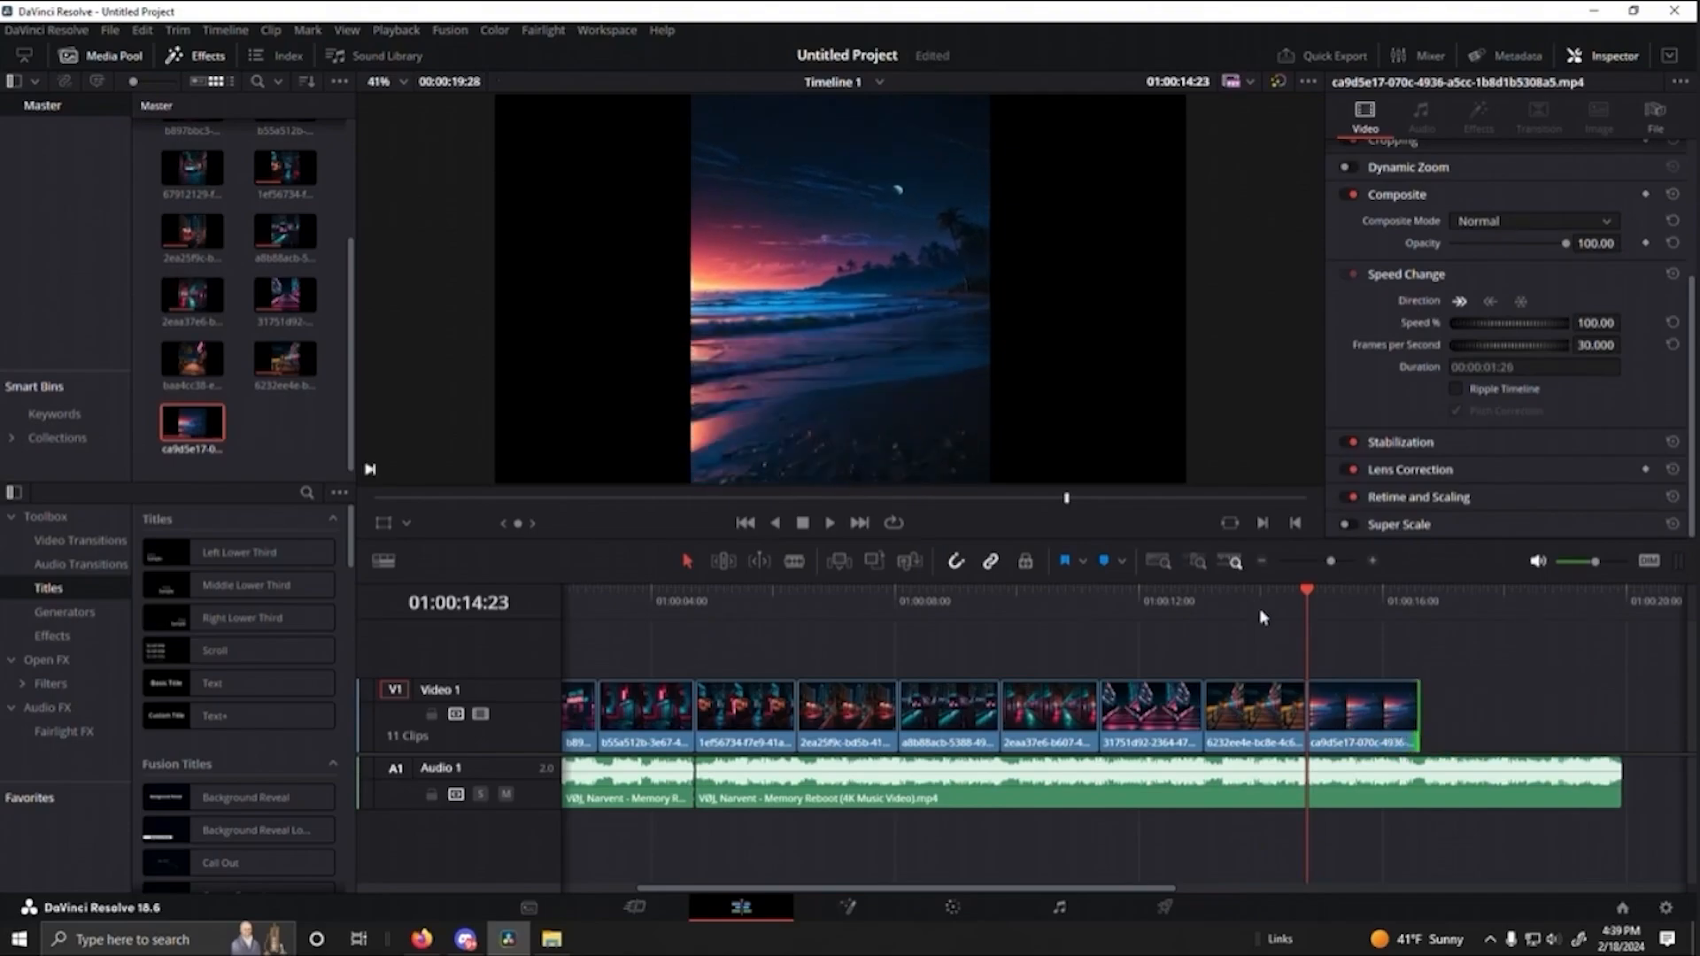
- Play back the transition from the boardwalk clip into the sunset beach clip, and move the playhead back to about 01:00:16:04
left_click_drag(1300, 593, 1223, 595)
key("space")
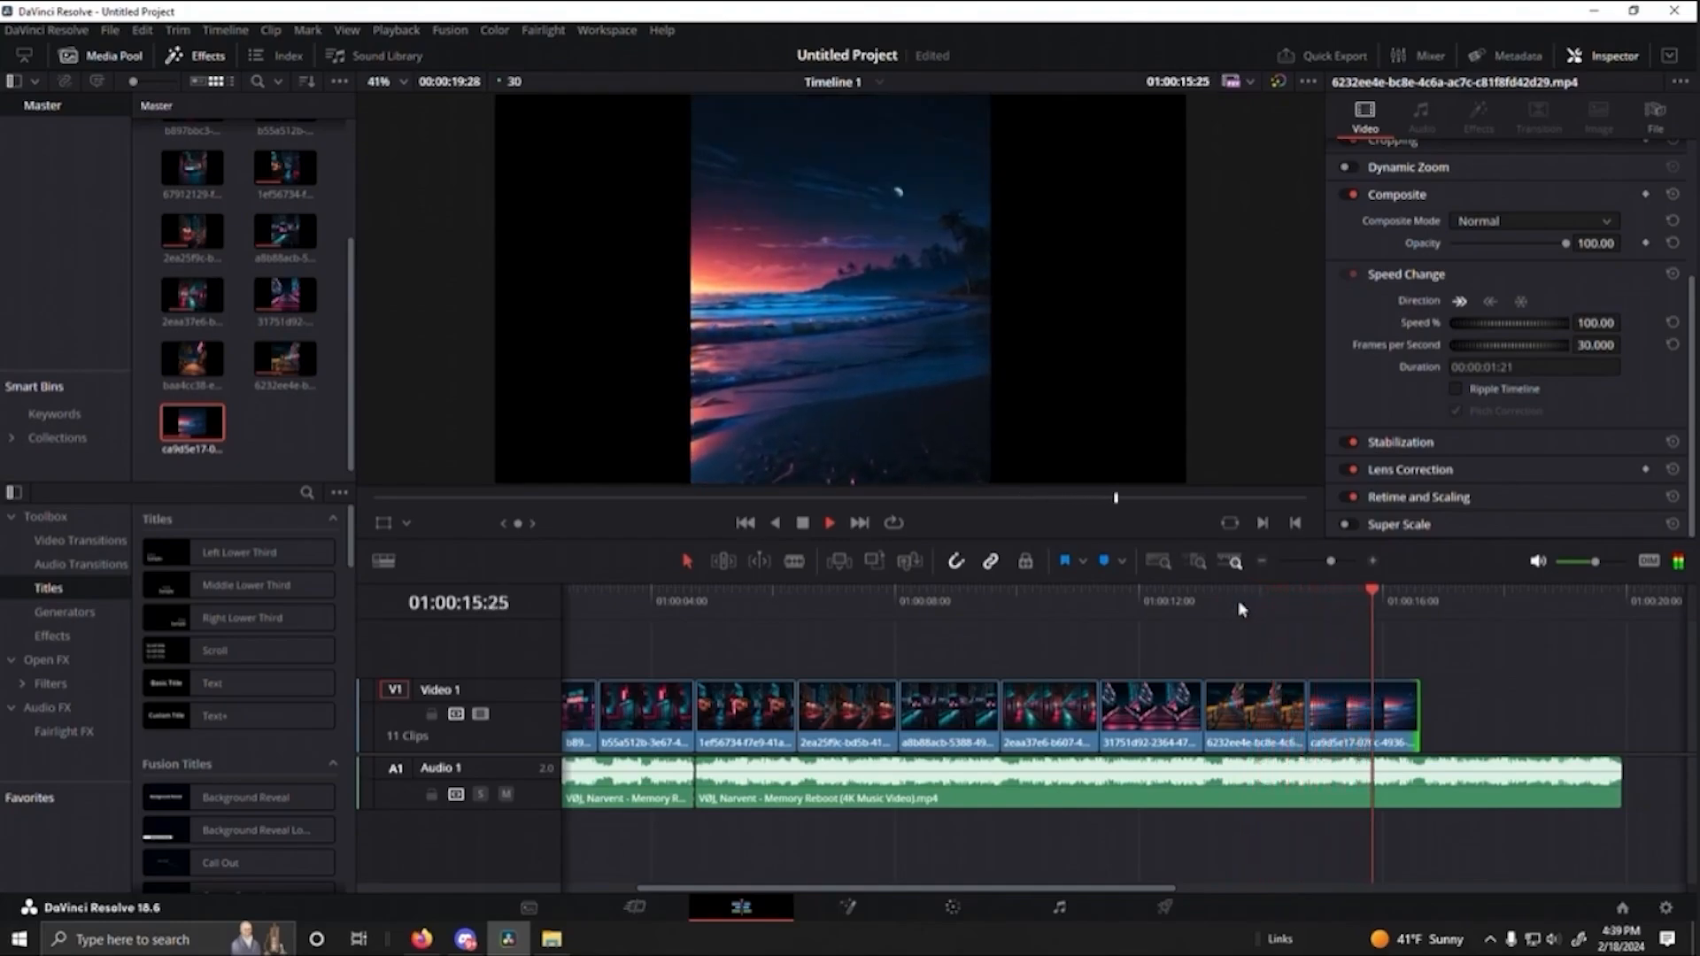
key("space")
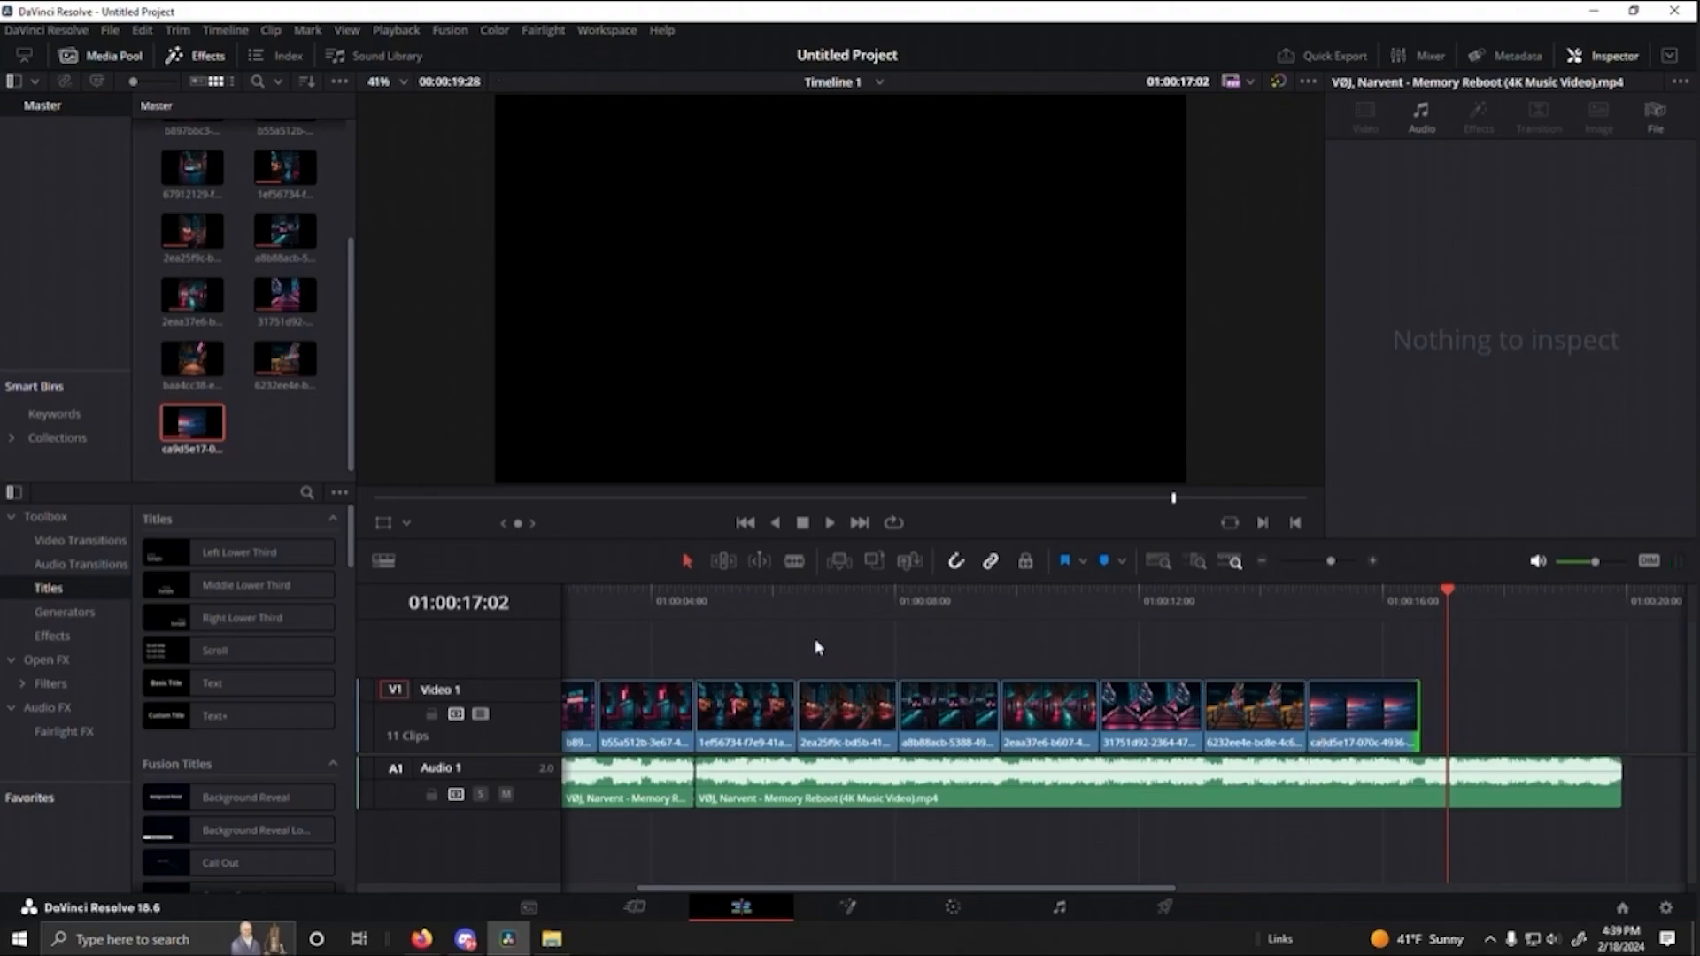
scroll(994, 625, "left", 3)
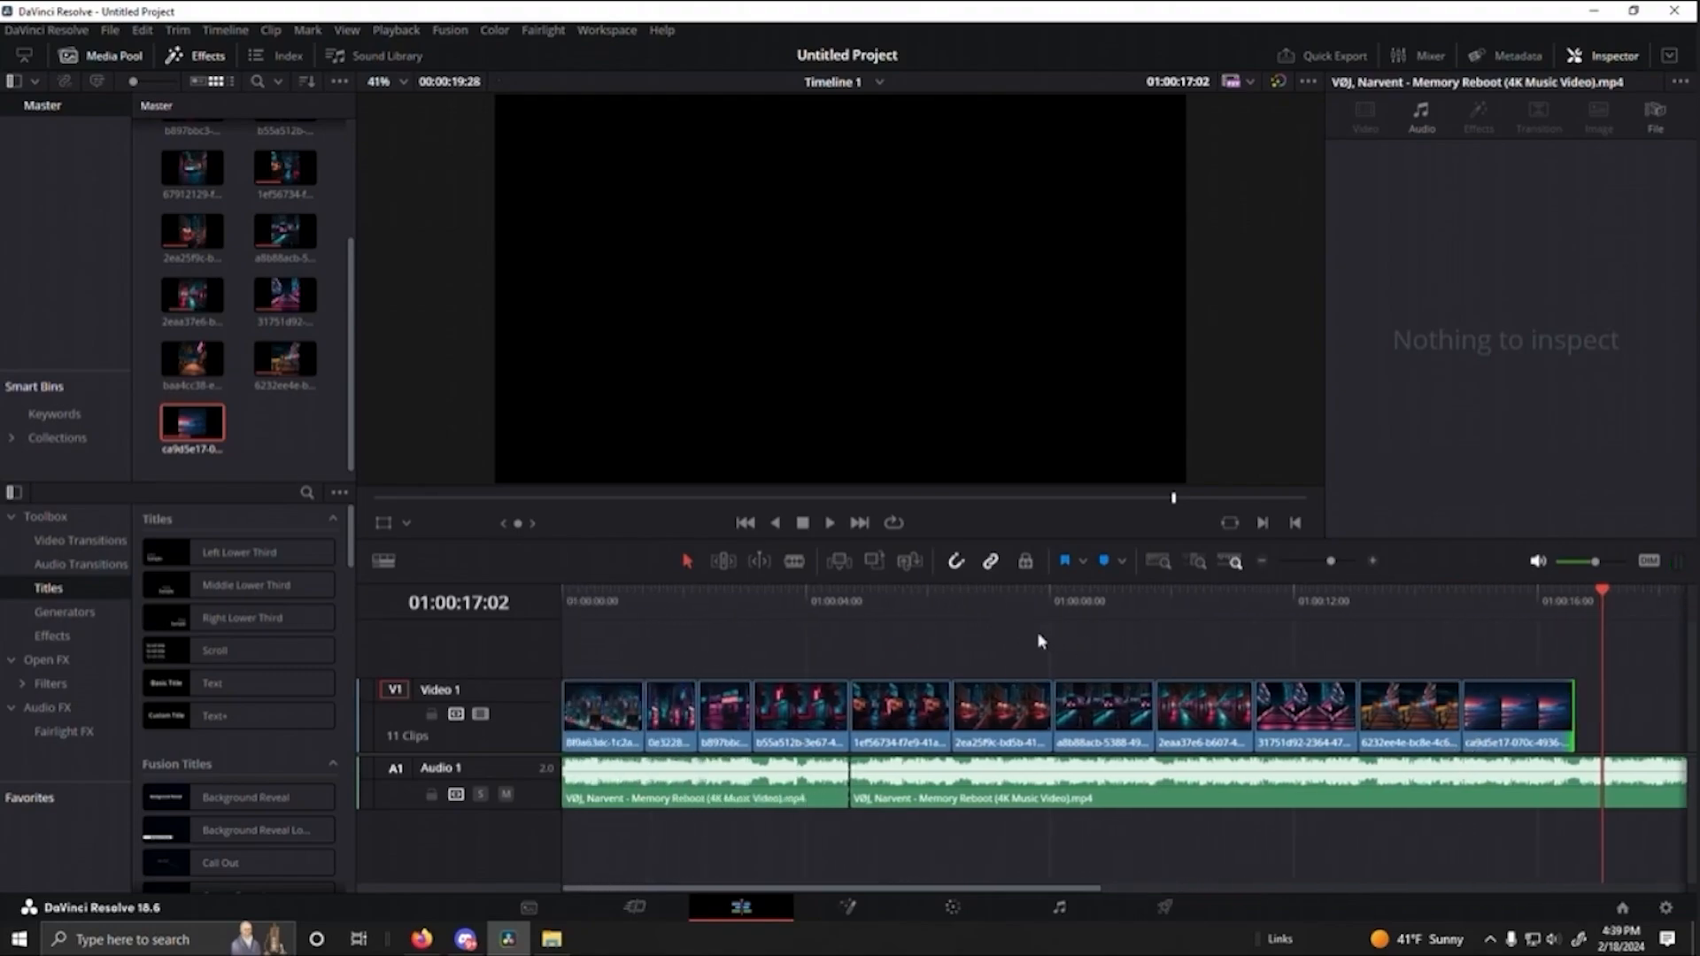
scroll(1277, 638, "right", 3)
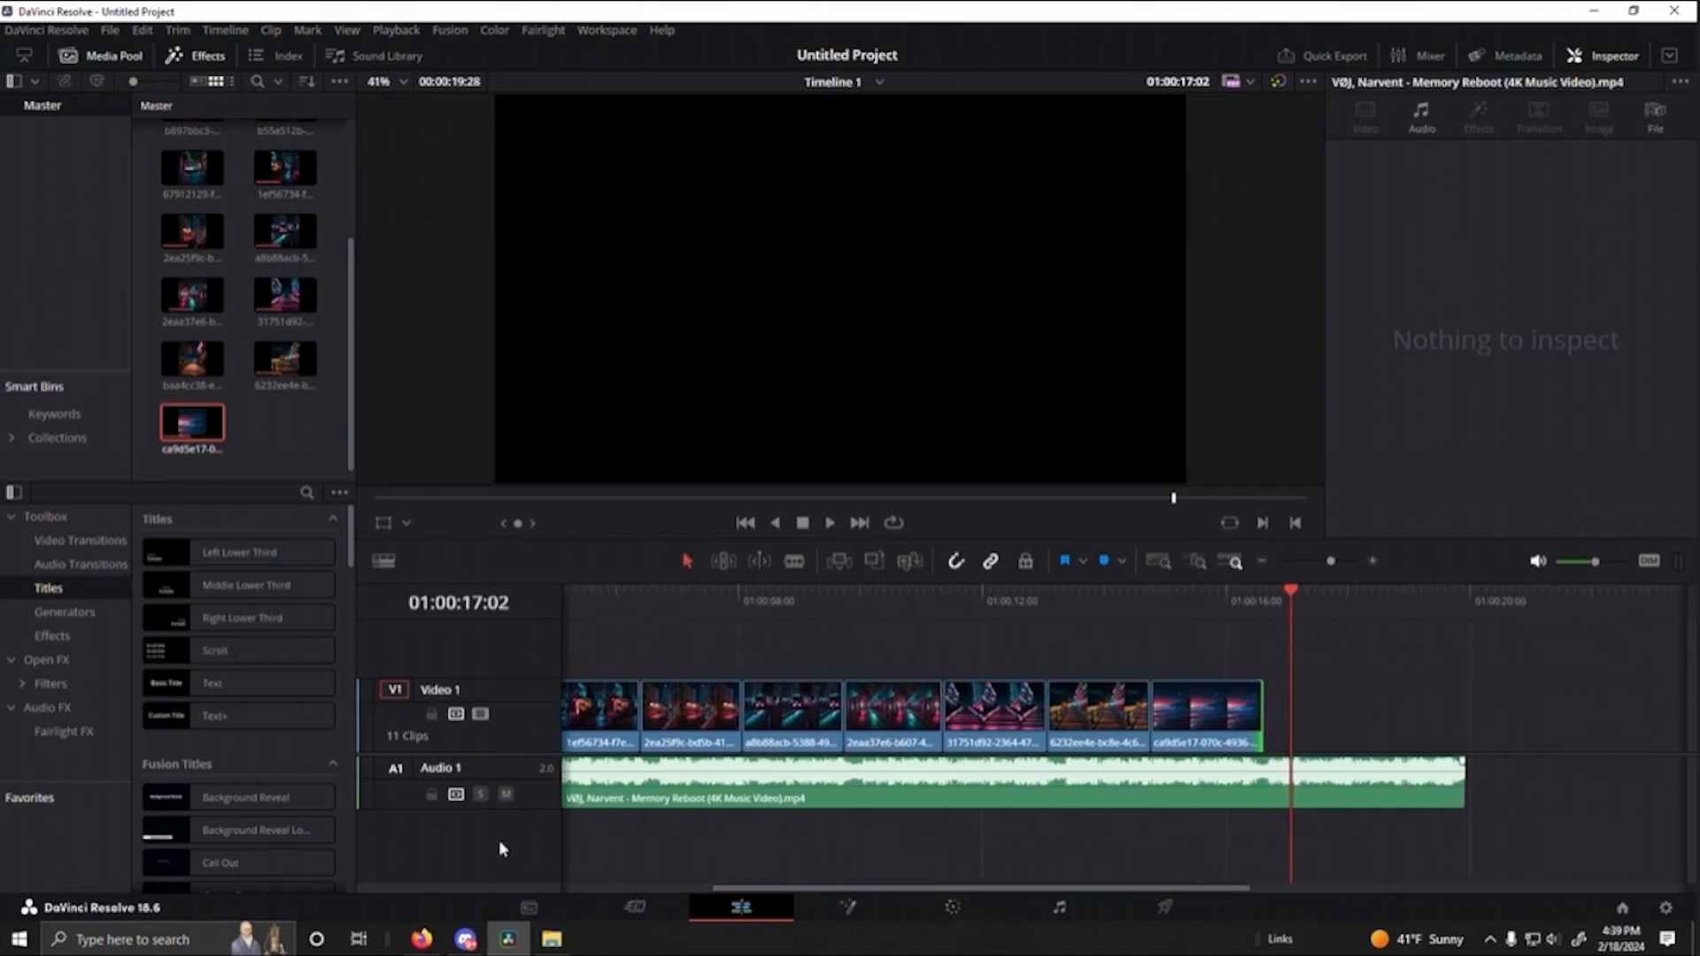
left_click(1233, 595)
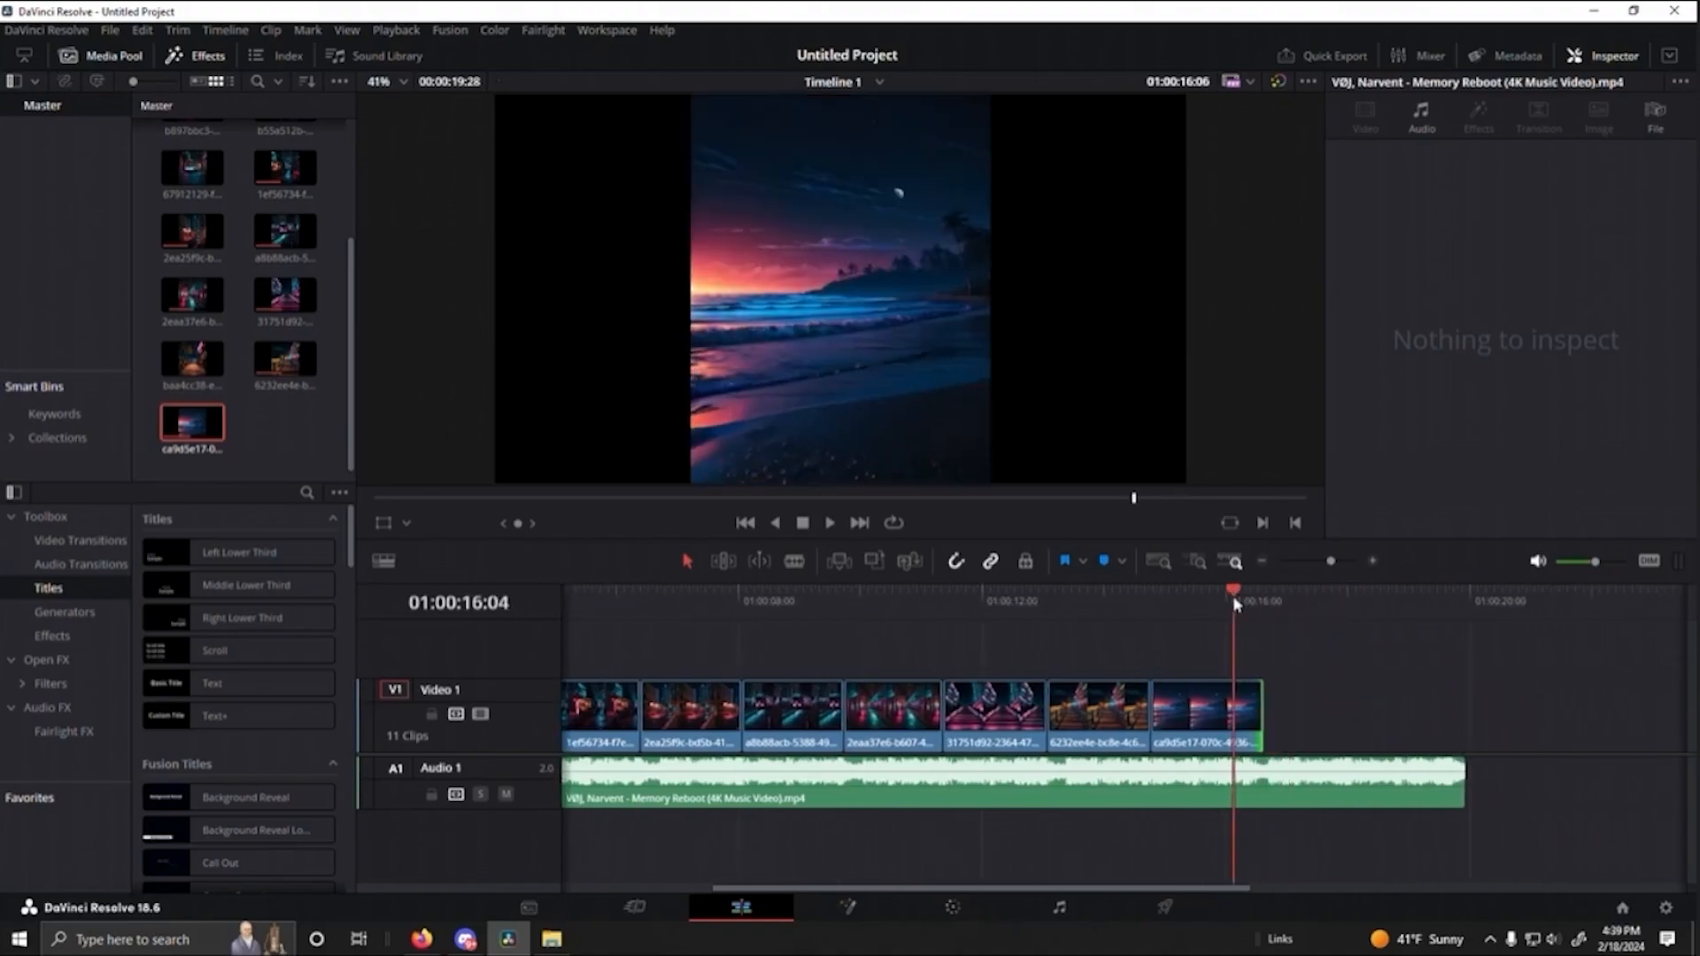
- Play the timeline from the sunset beach clip and trim that clip's end slightly shorter
key("space")
left_click_drag(1251, 723, 1239, 723)
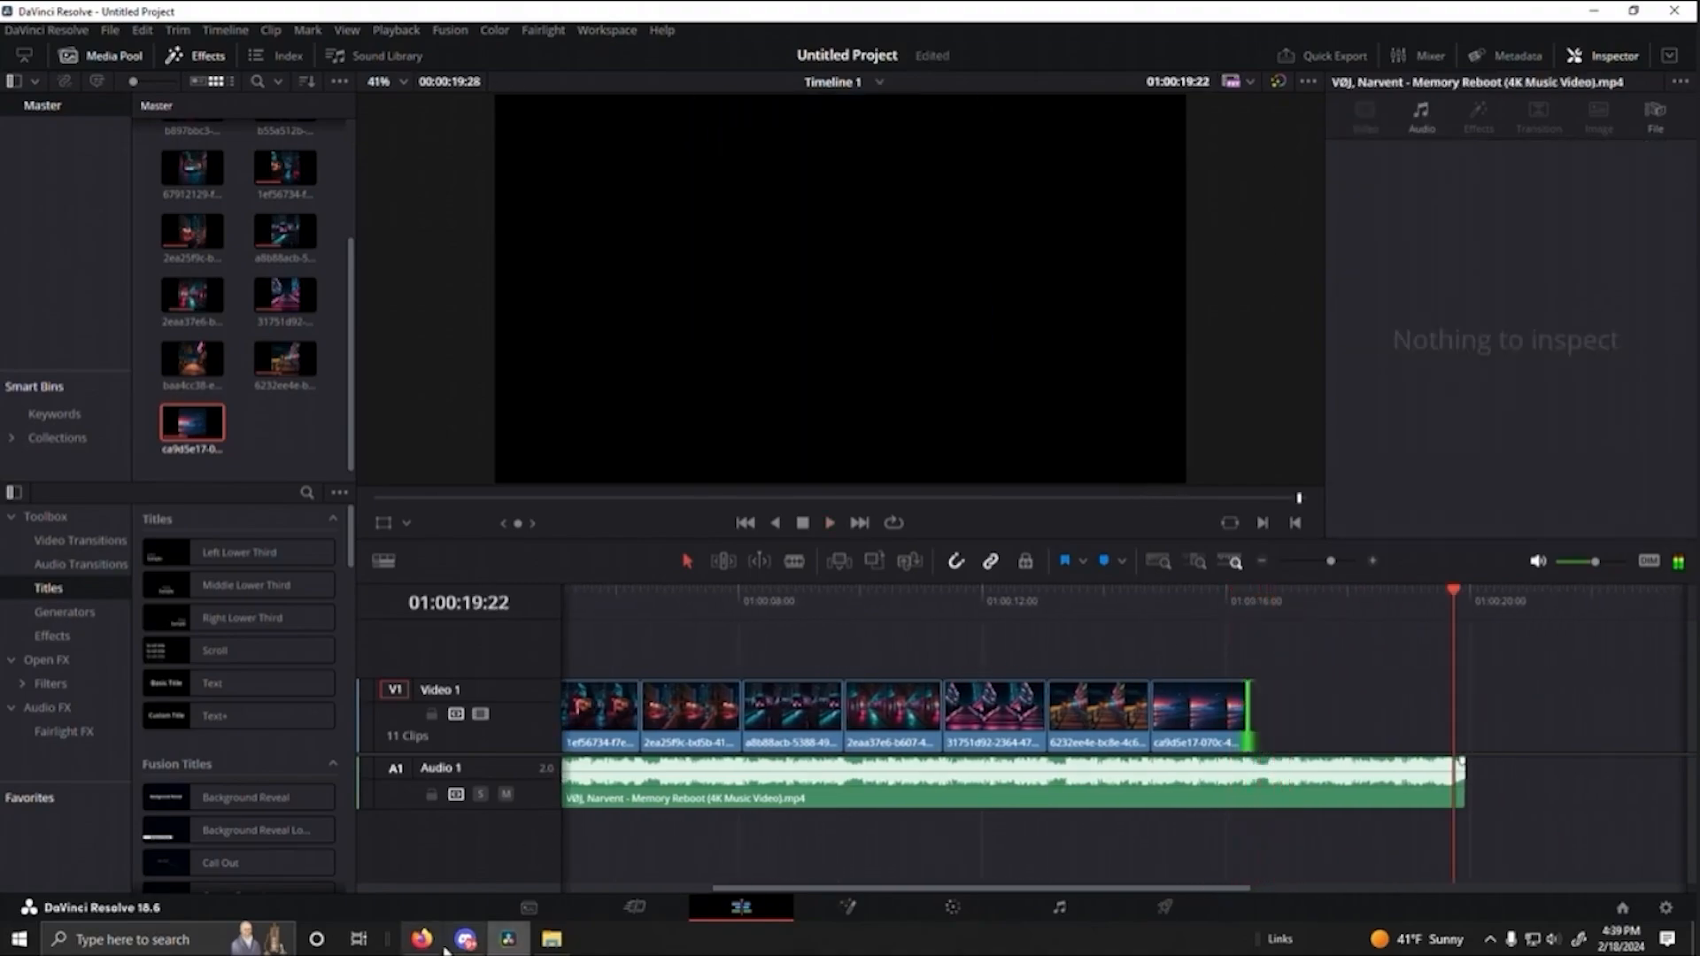
- Switch to Leonardo.Ai and generate four images with the prompt "beach, sunrise, view of the ocean, cyberpunk, dawn, dark, Low angle," and negative prompt "city"
left_click(443, 946)
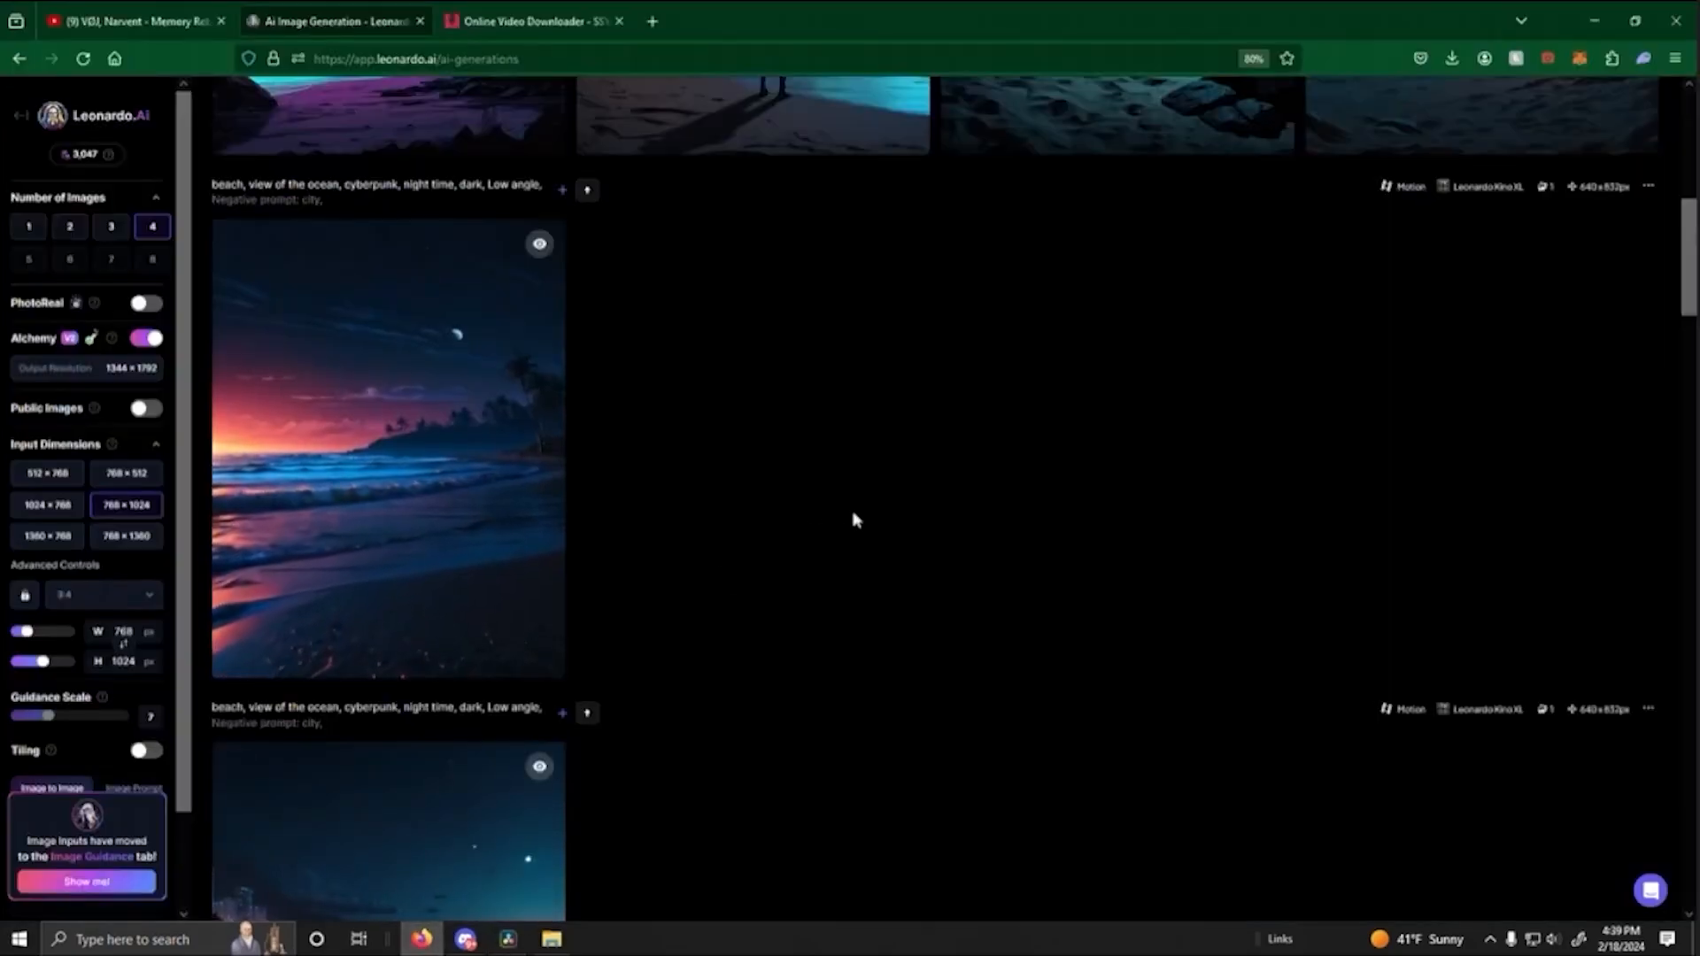
scroll(886, 270, "down", 2)
scroll(887, 270, "up", 4)
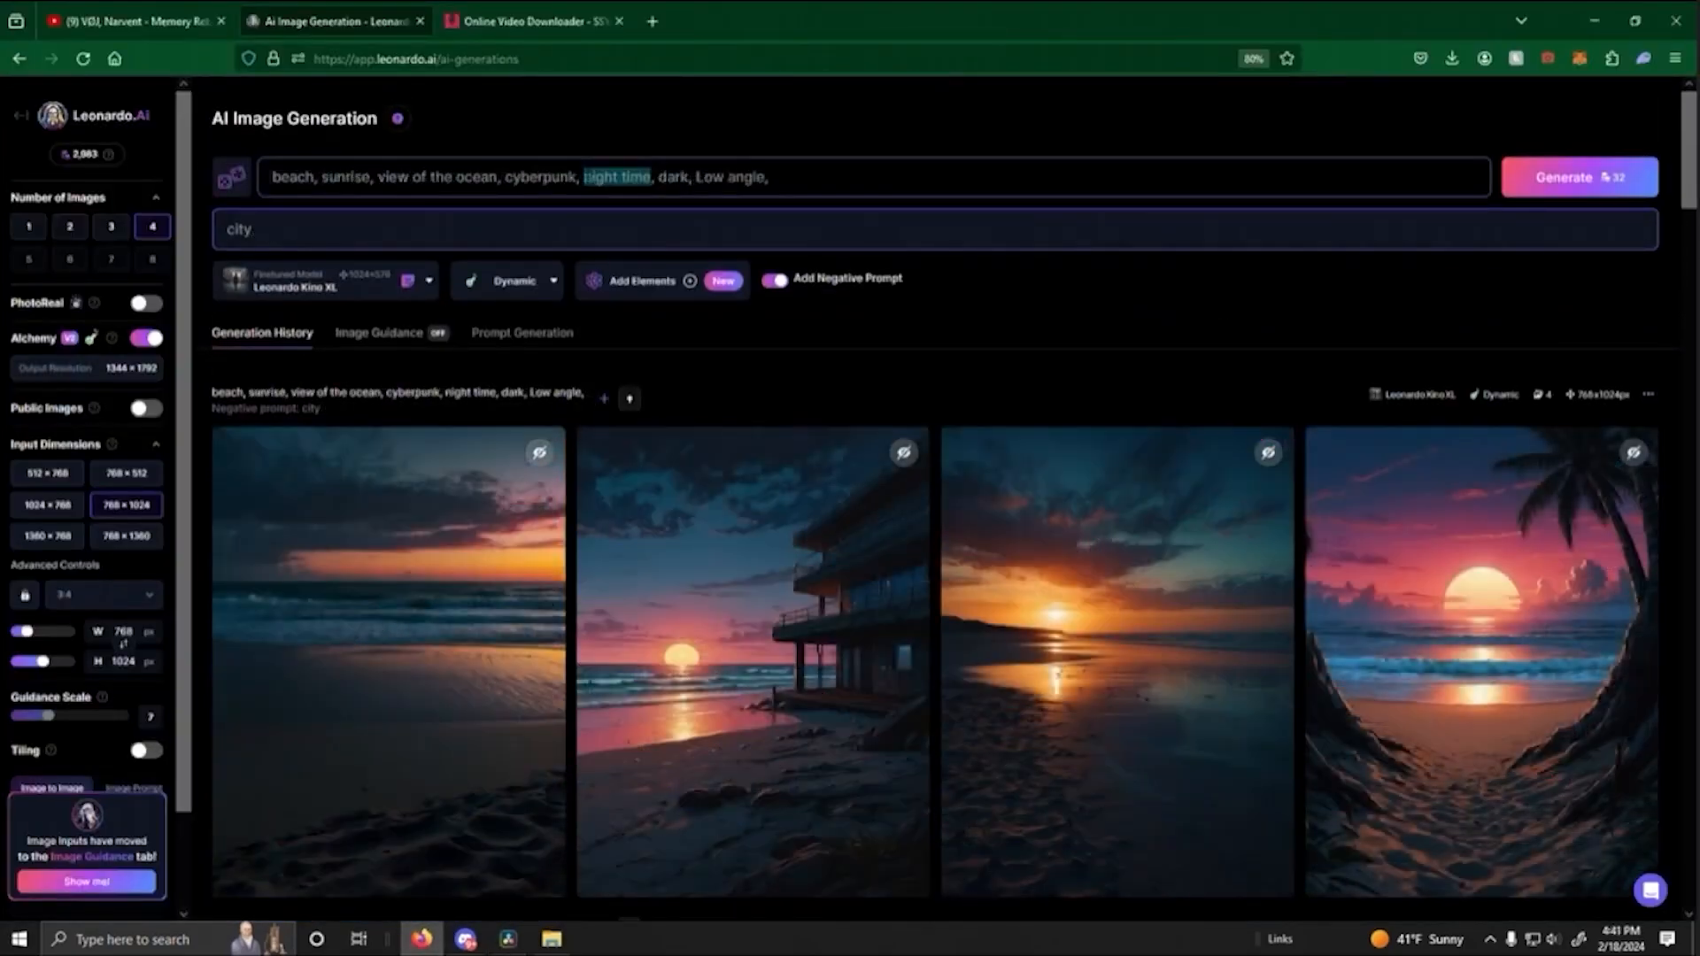
type("daw")
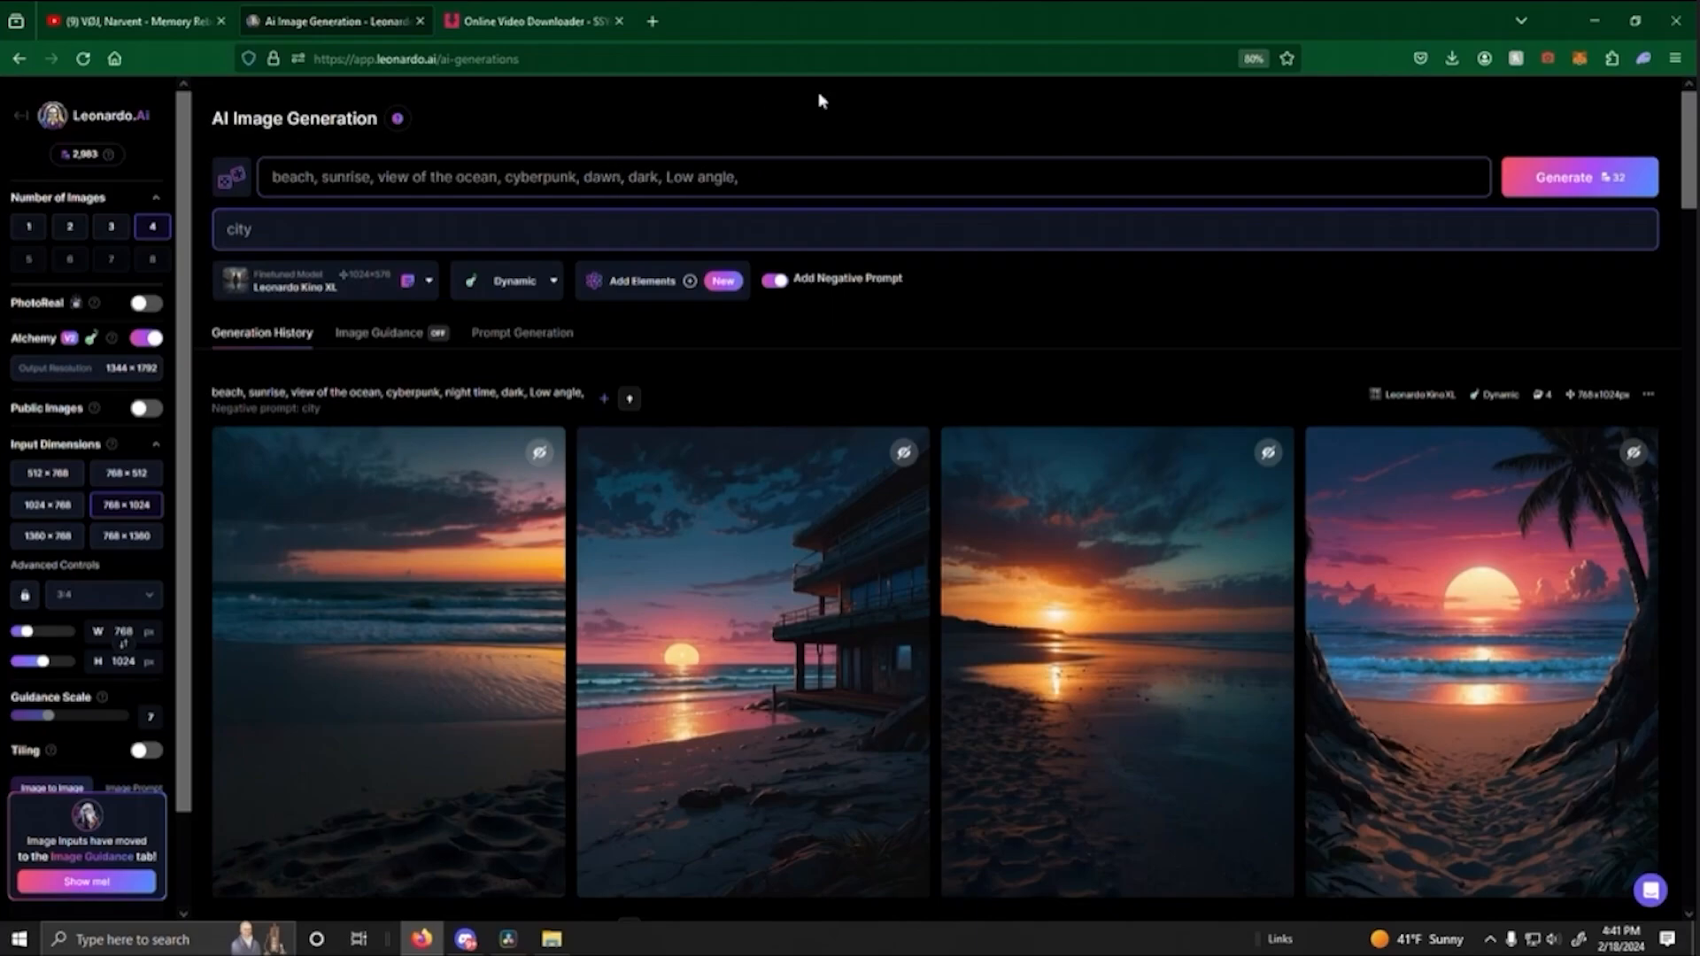
left_click(819, 94)
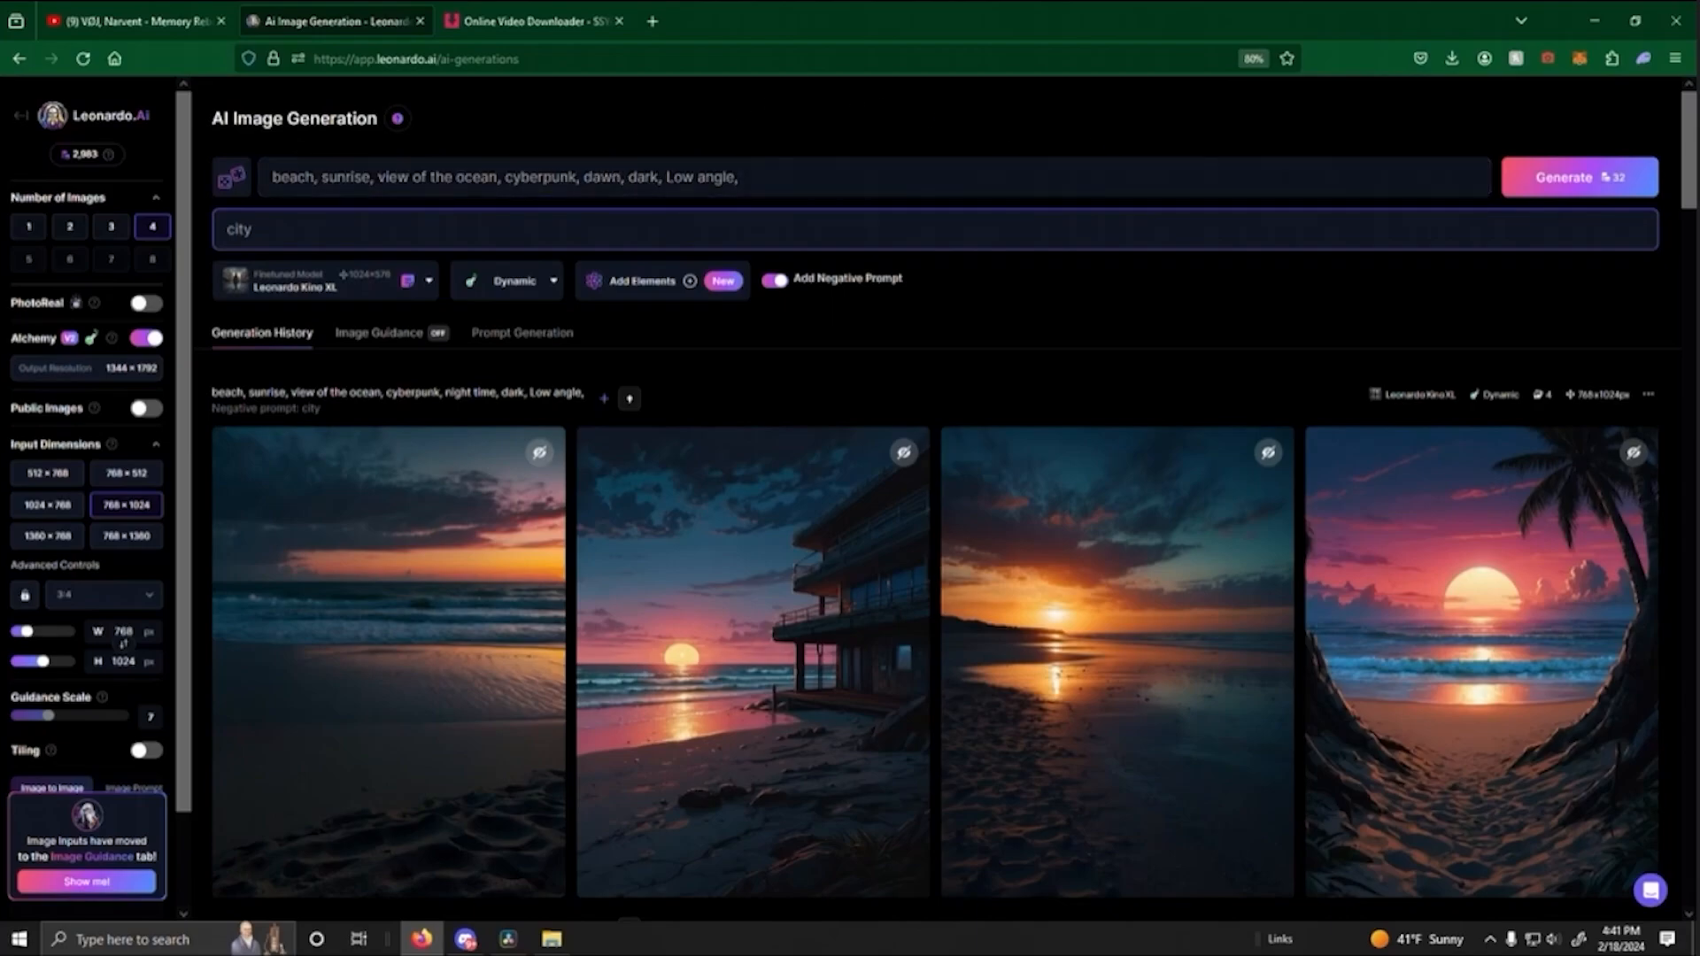
left_click(1591, 188)
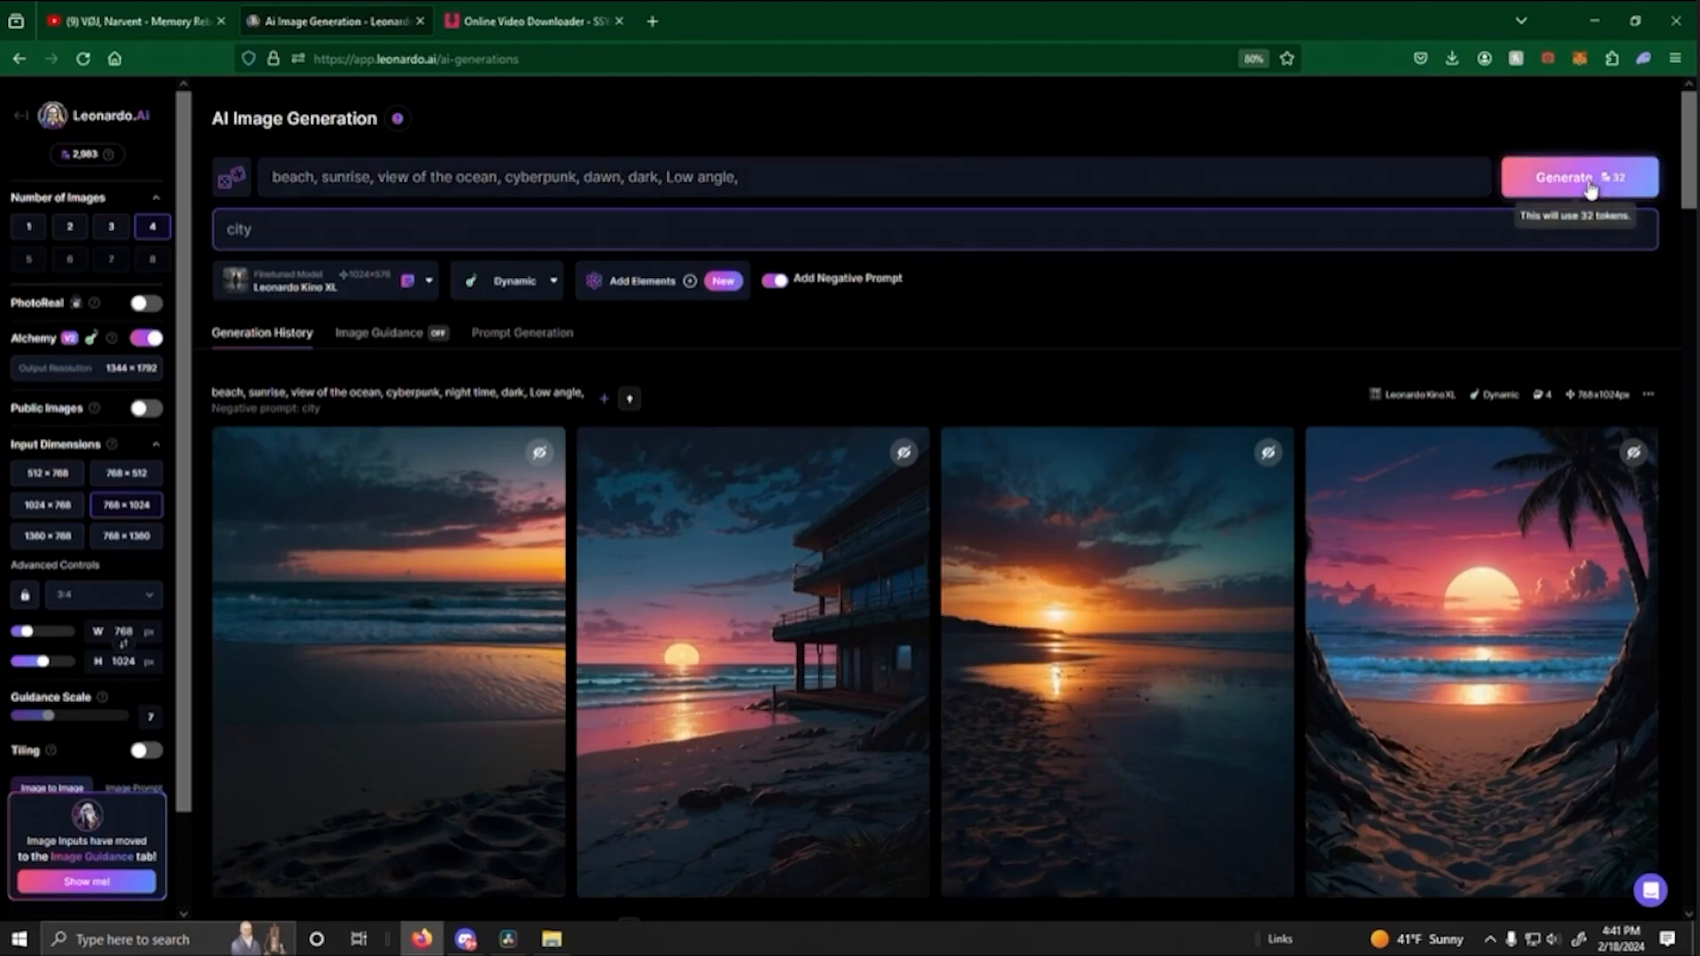
- Examine the sunrise beach image framed by palm trees and roots in an enlarged view, and close it
scroll(1017, 154, "down", 8)
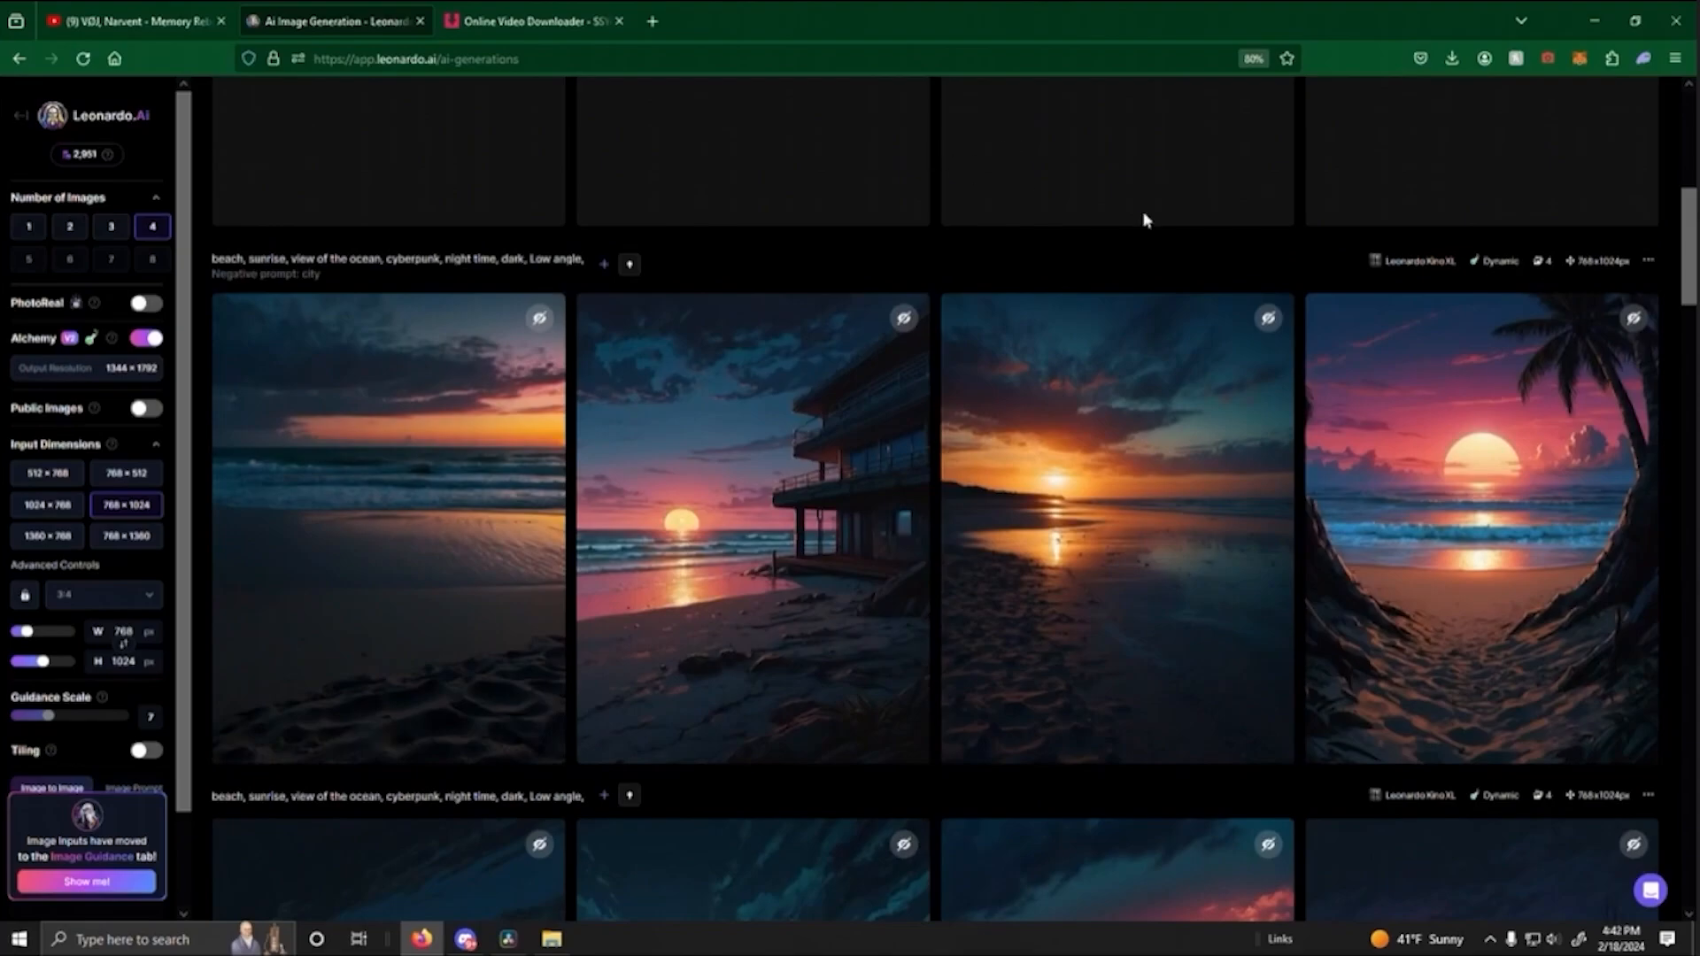
left_click(1501, 542)
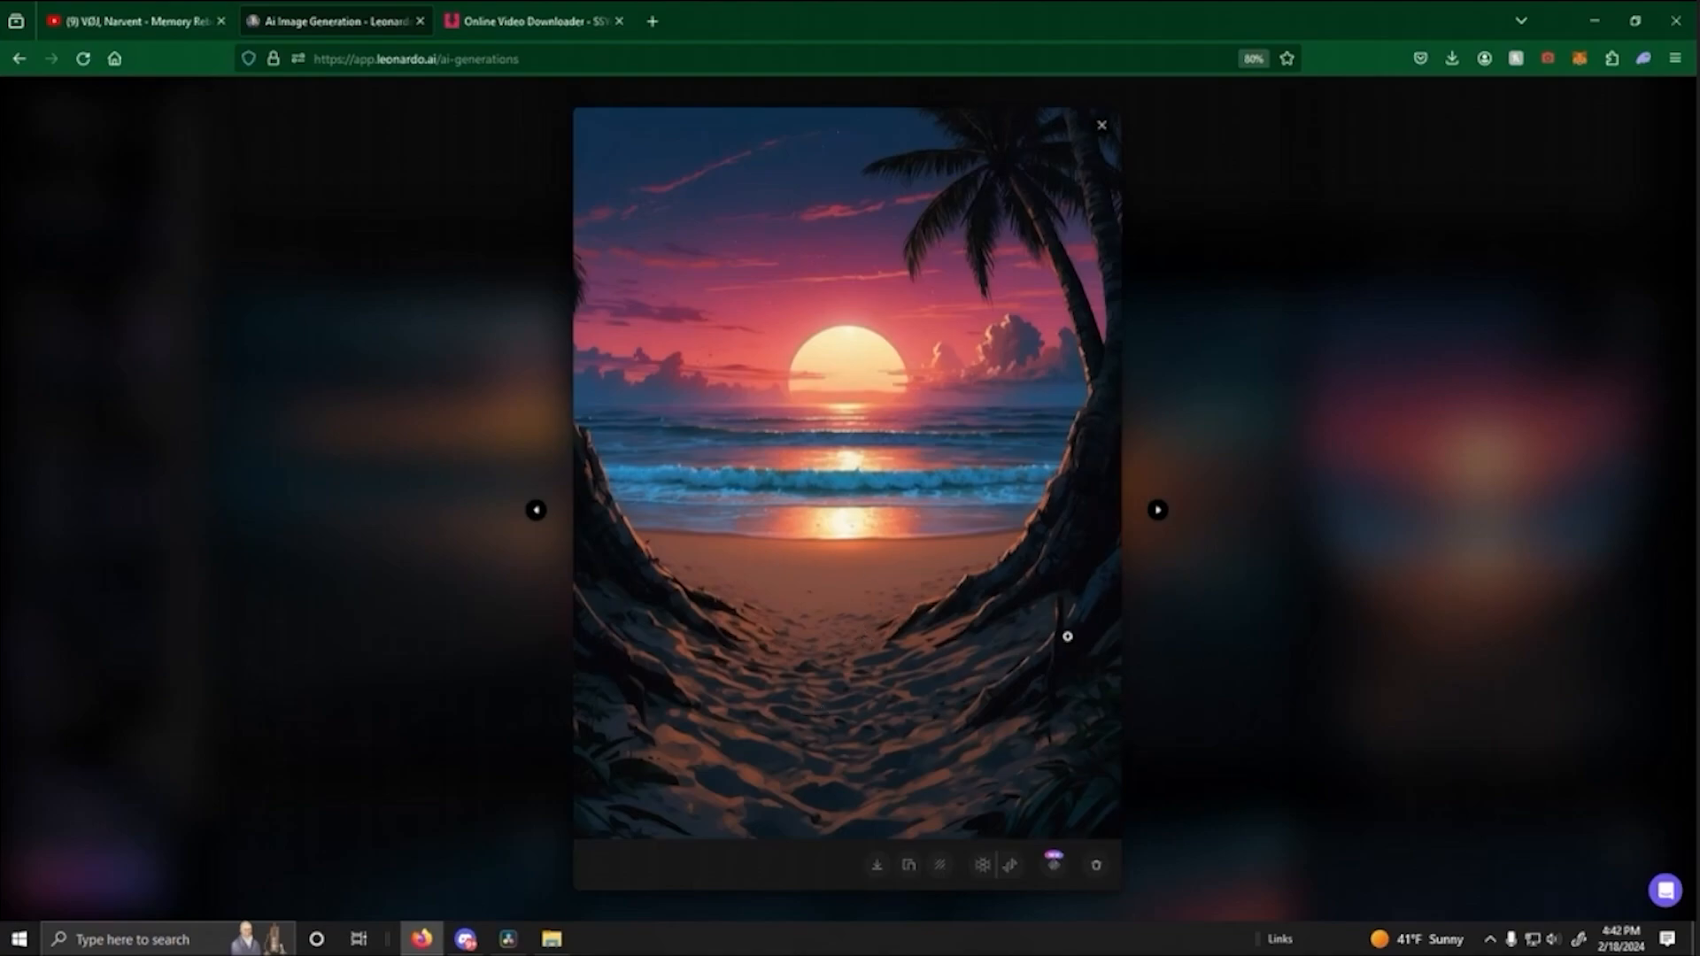
key("Escape")
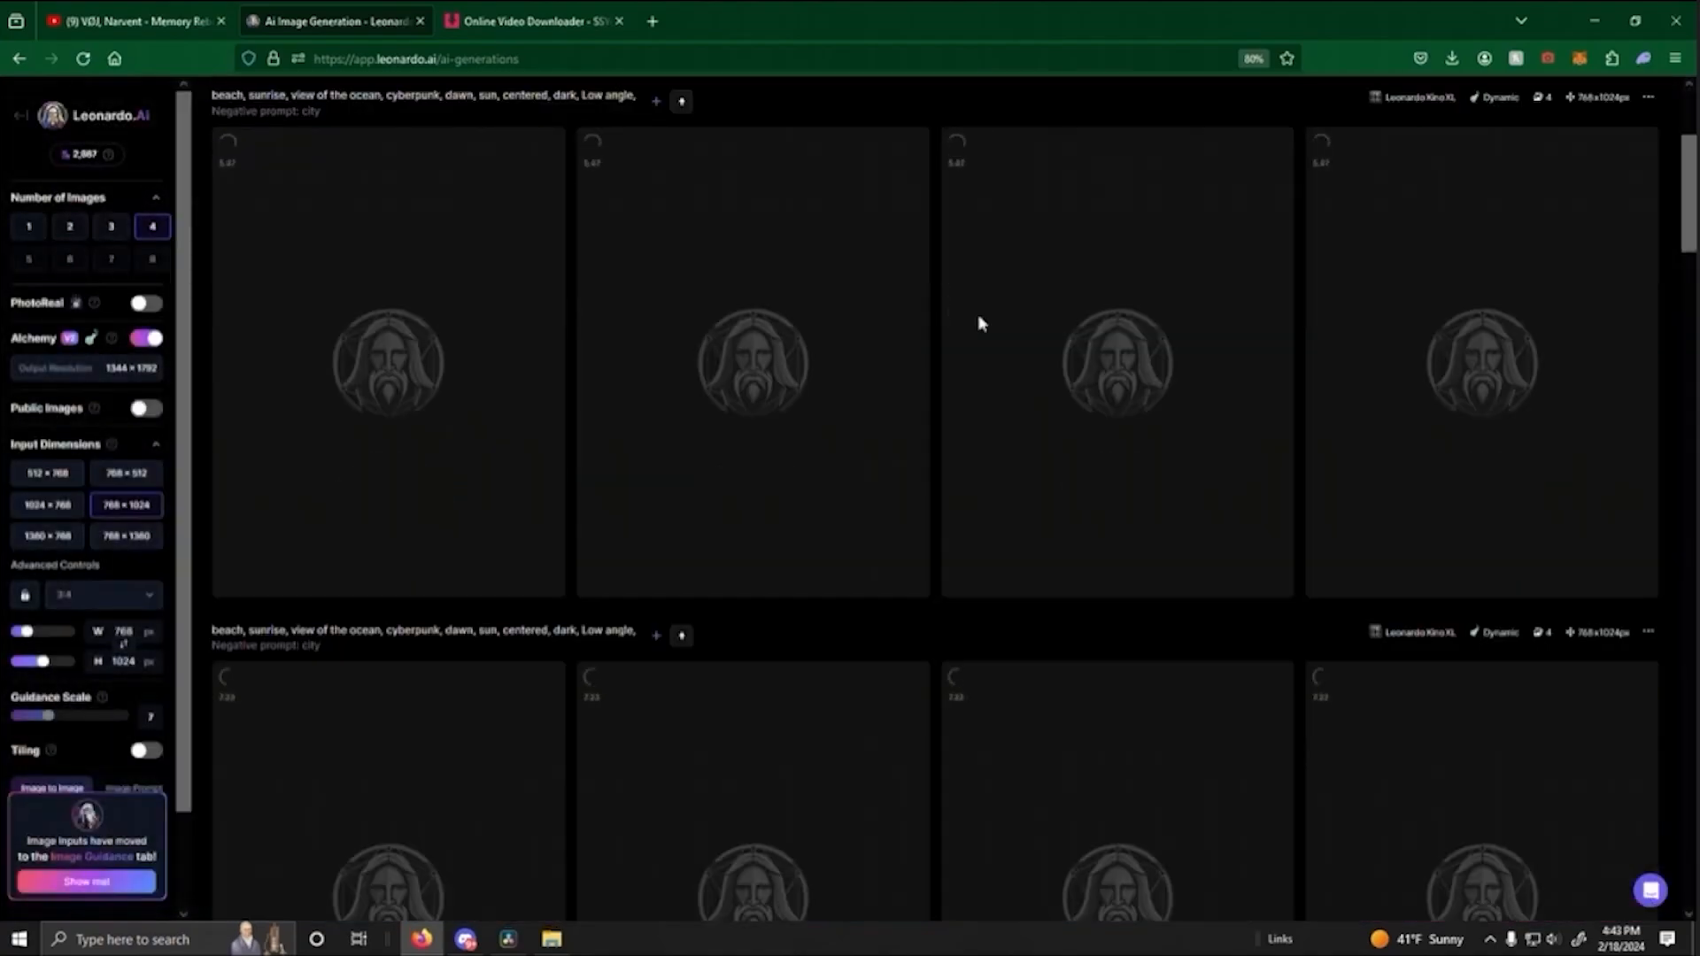
- Generate a motion video from the beach image with the centered sun and glowing clouds, using motion strength 3 and public visibility
scroll(979, 323, "down", 3)
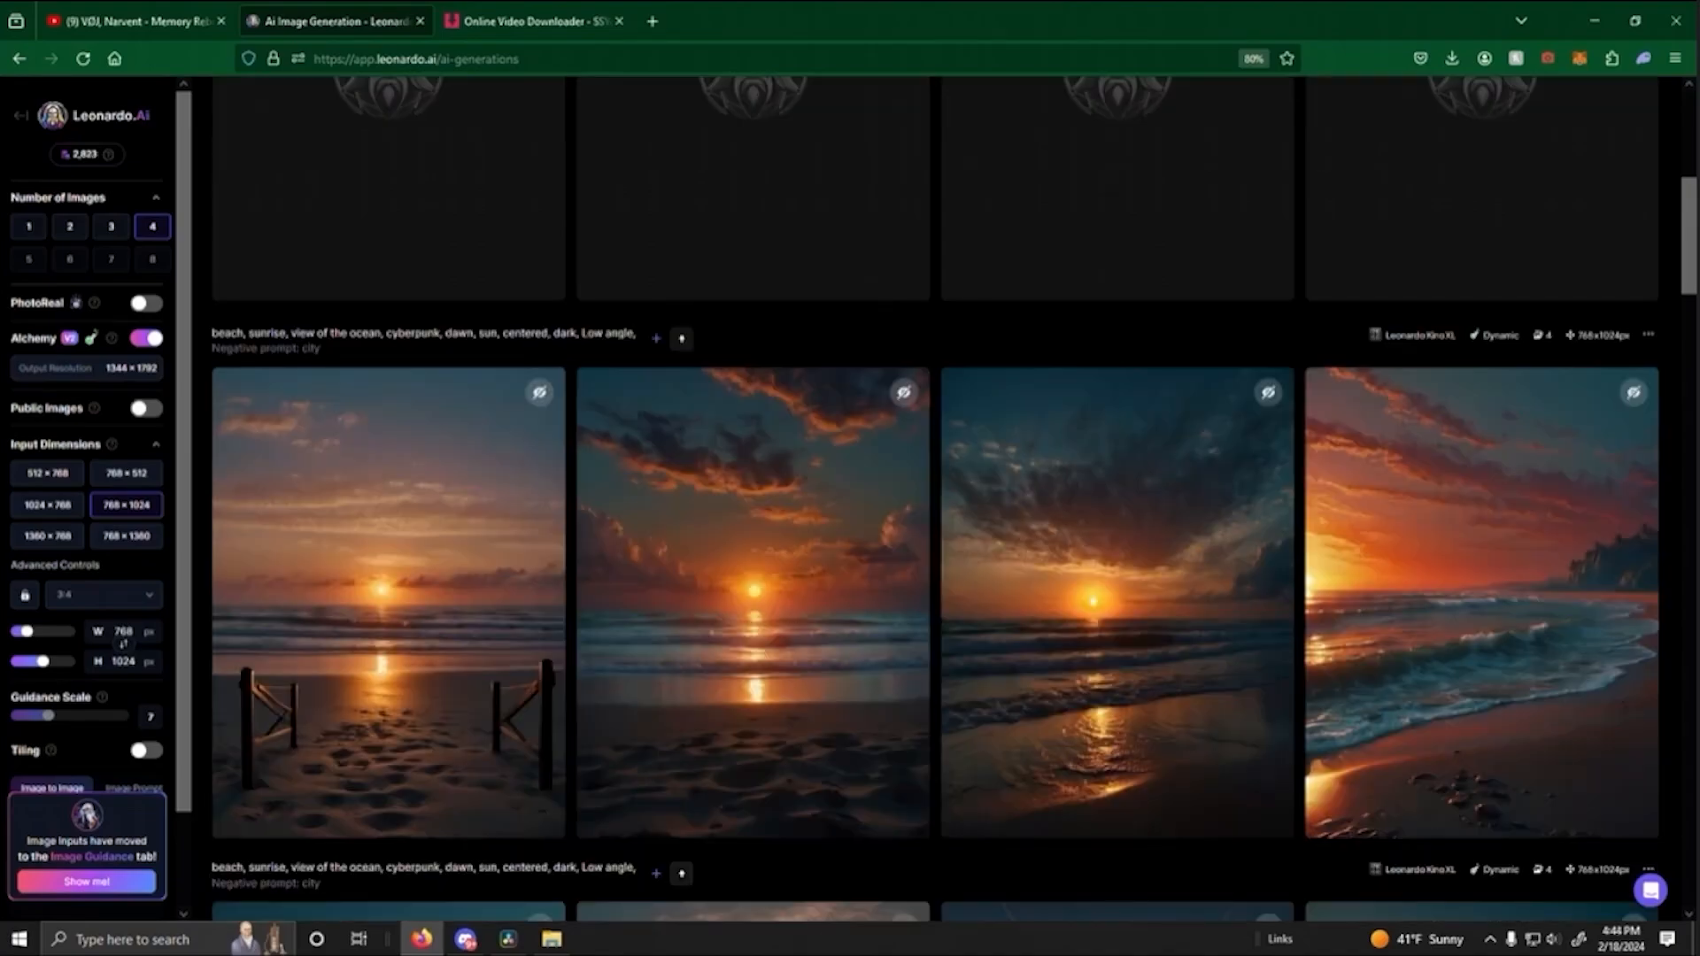
left_click(717, 813)
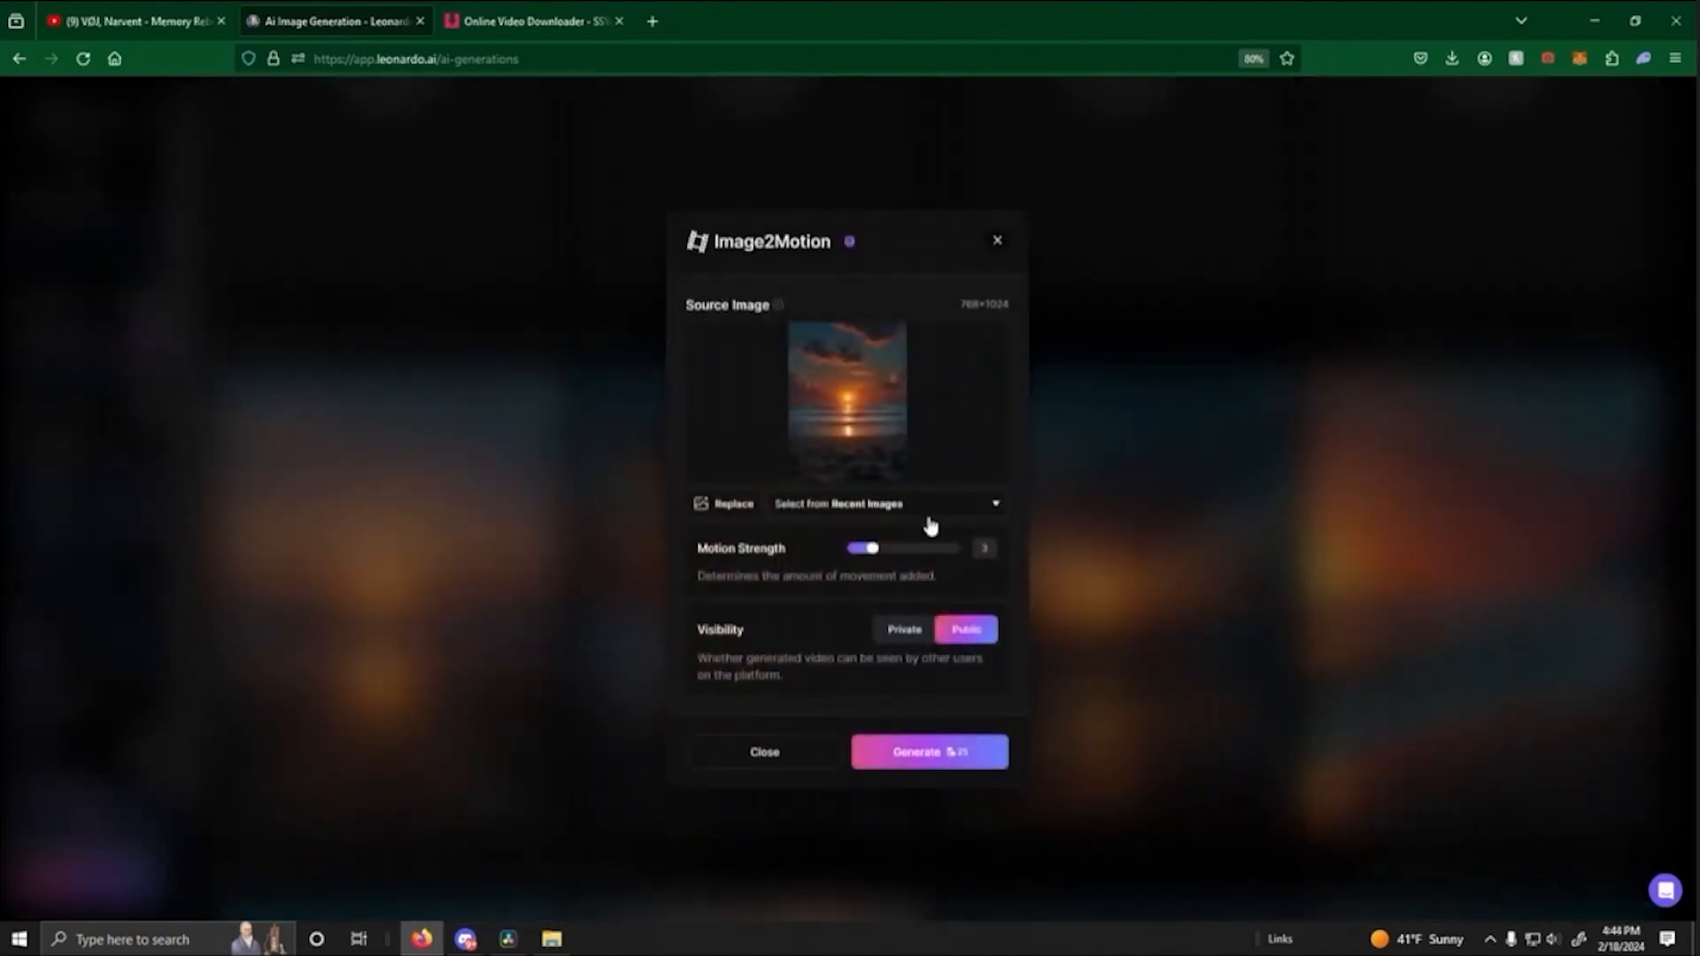
left_click(922, 754)
- Compare the generated sunrise images and examine the centered-sun beach image enlarged
scroll(1017, 501, "down", 2)
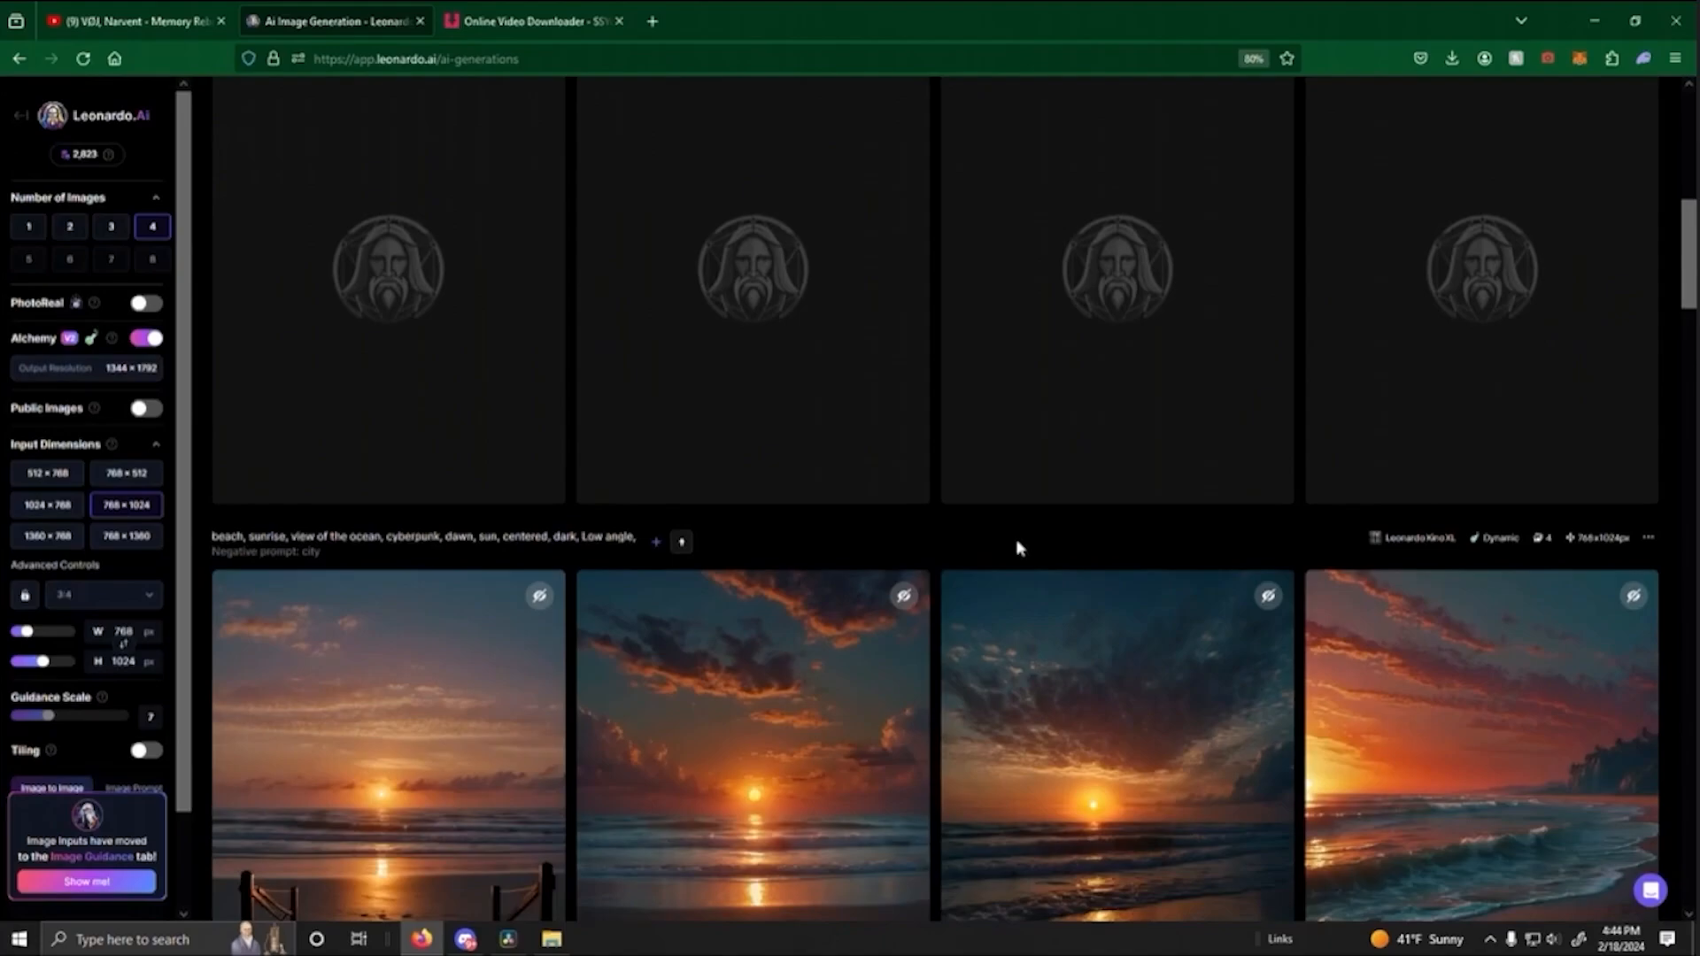
scroll(1037, 513, "down", 2)
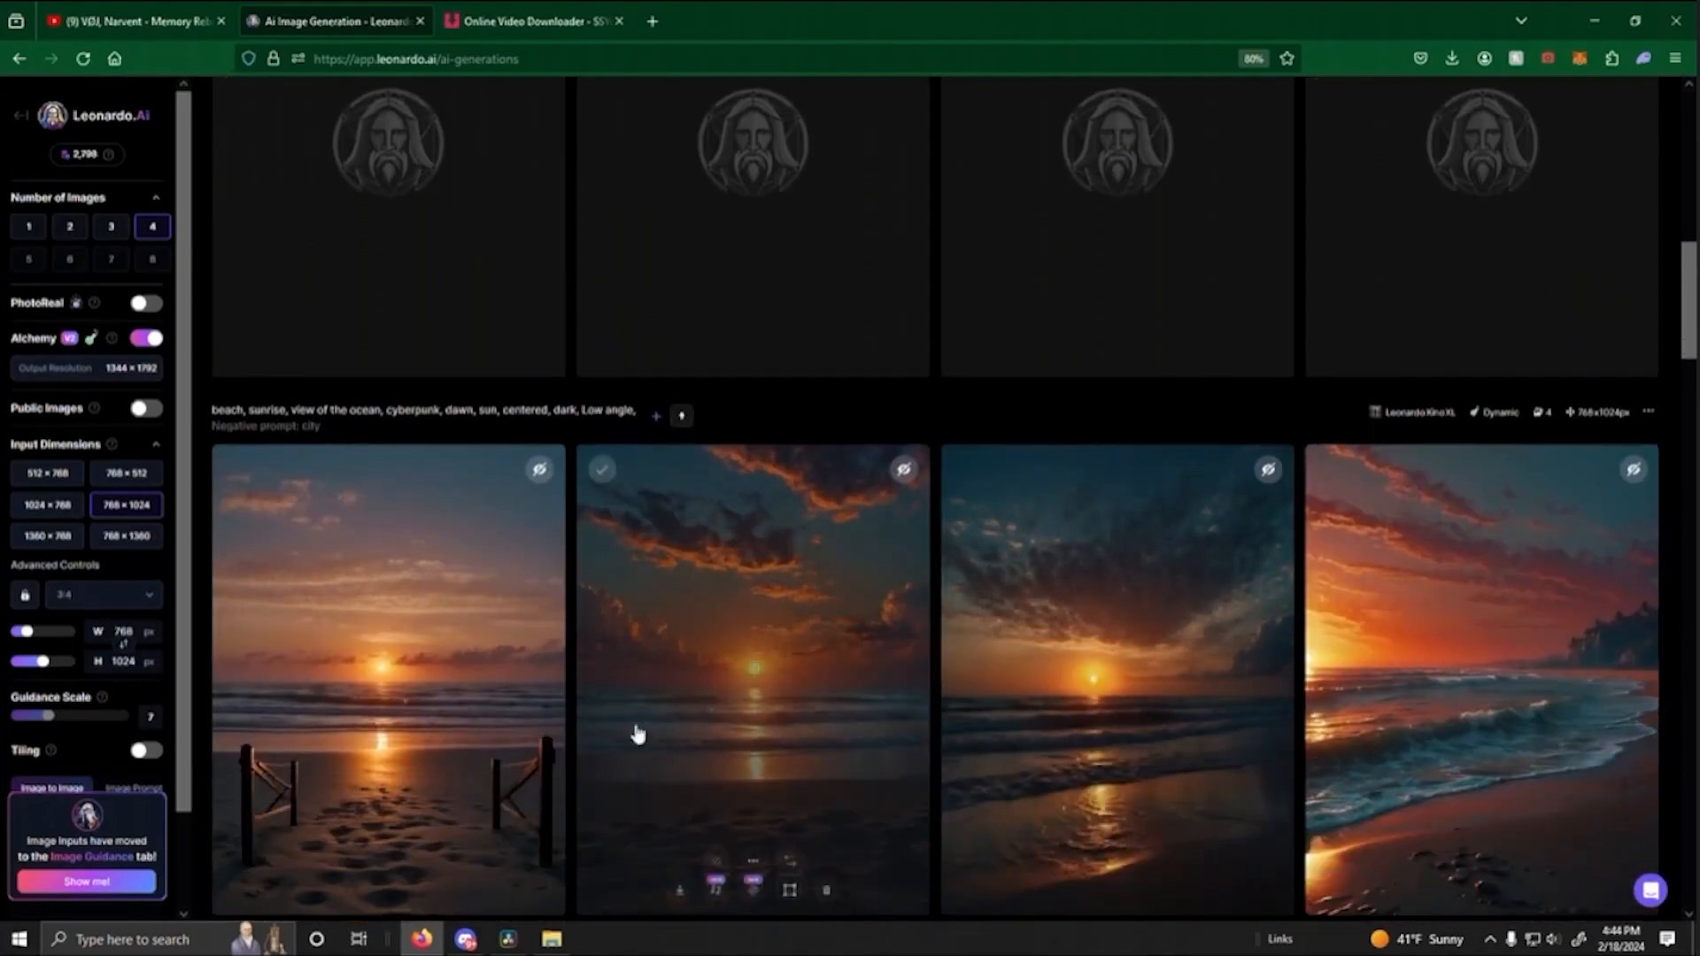
scroll(847, 664, "up", 4)
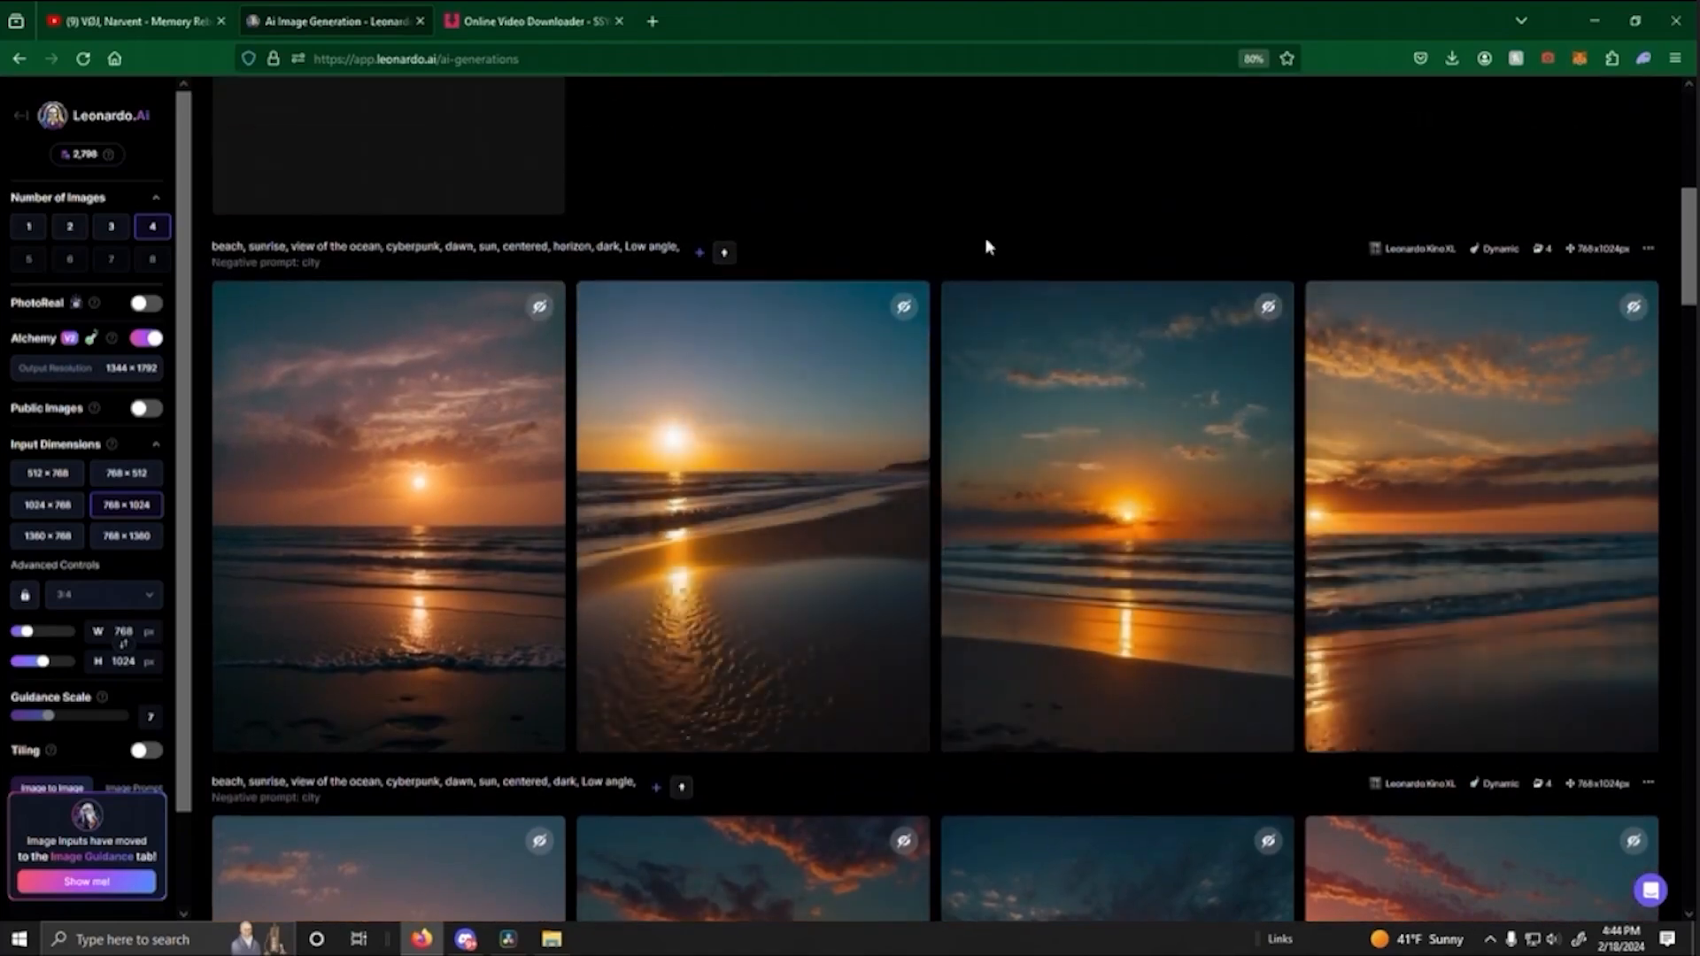
scroll(1019, 301, "down", 7)
left_click(832, 430)
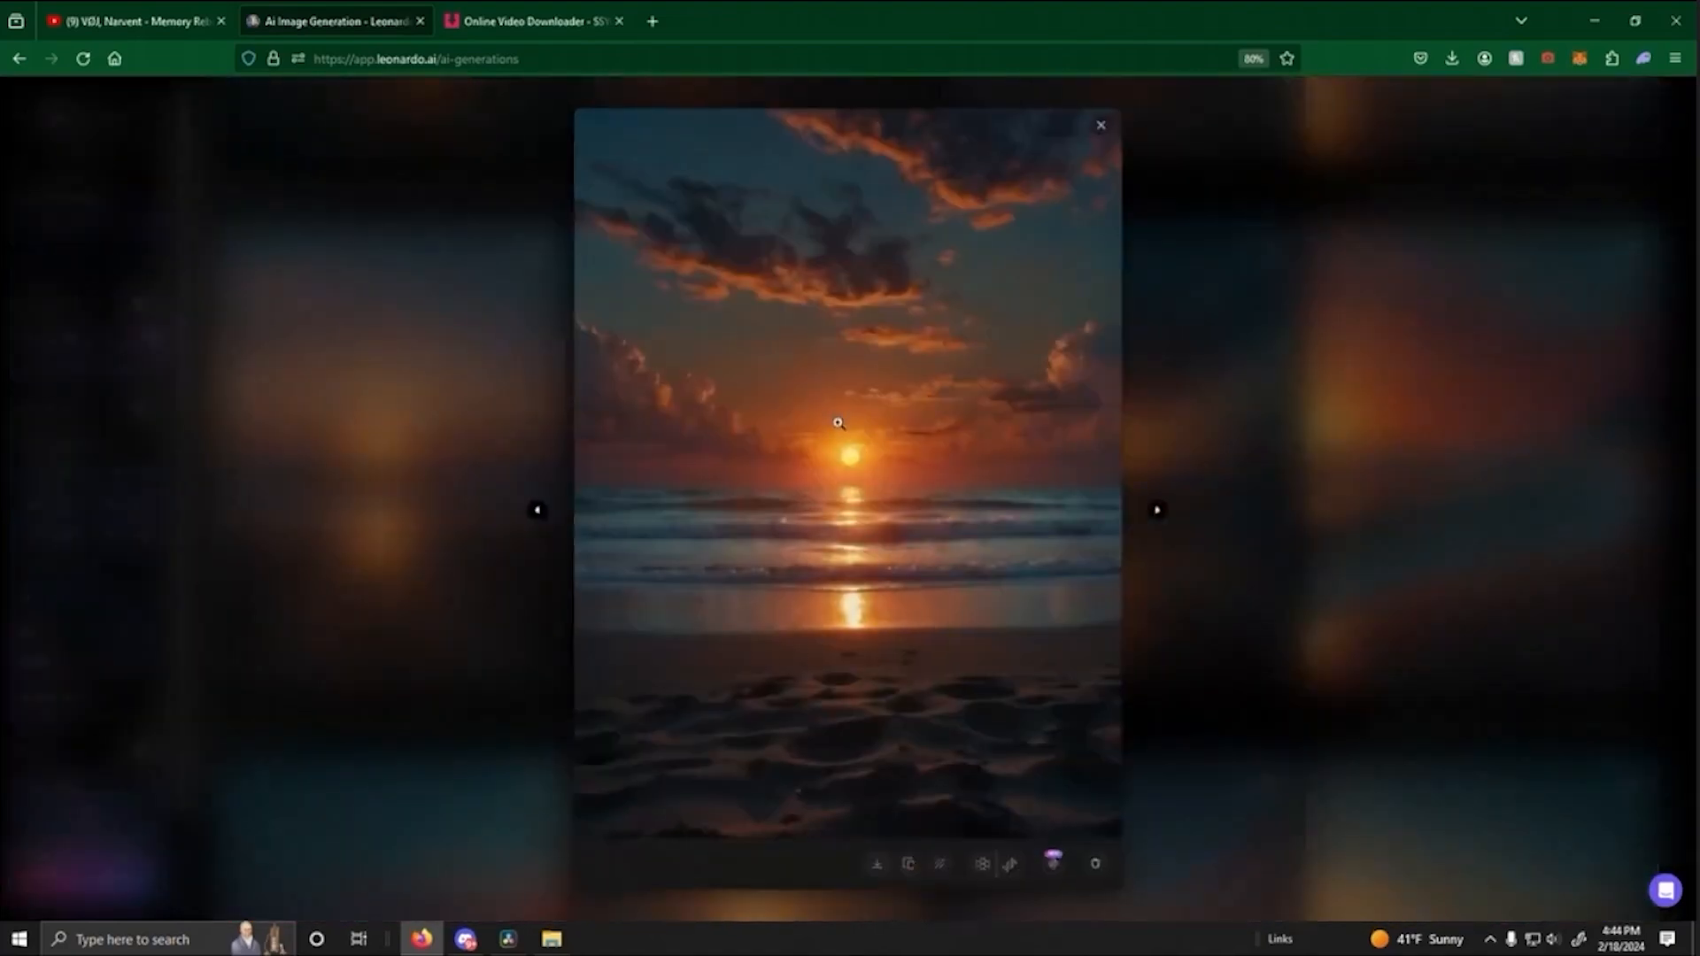
left_click(1231, 573)
scroll(994, 425, "up", 6)
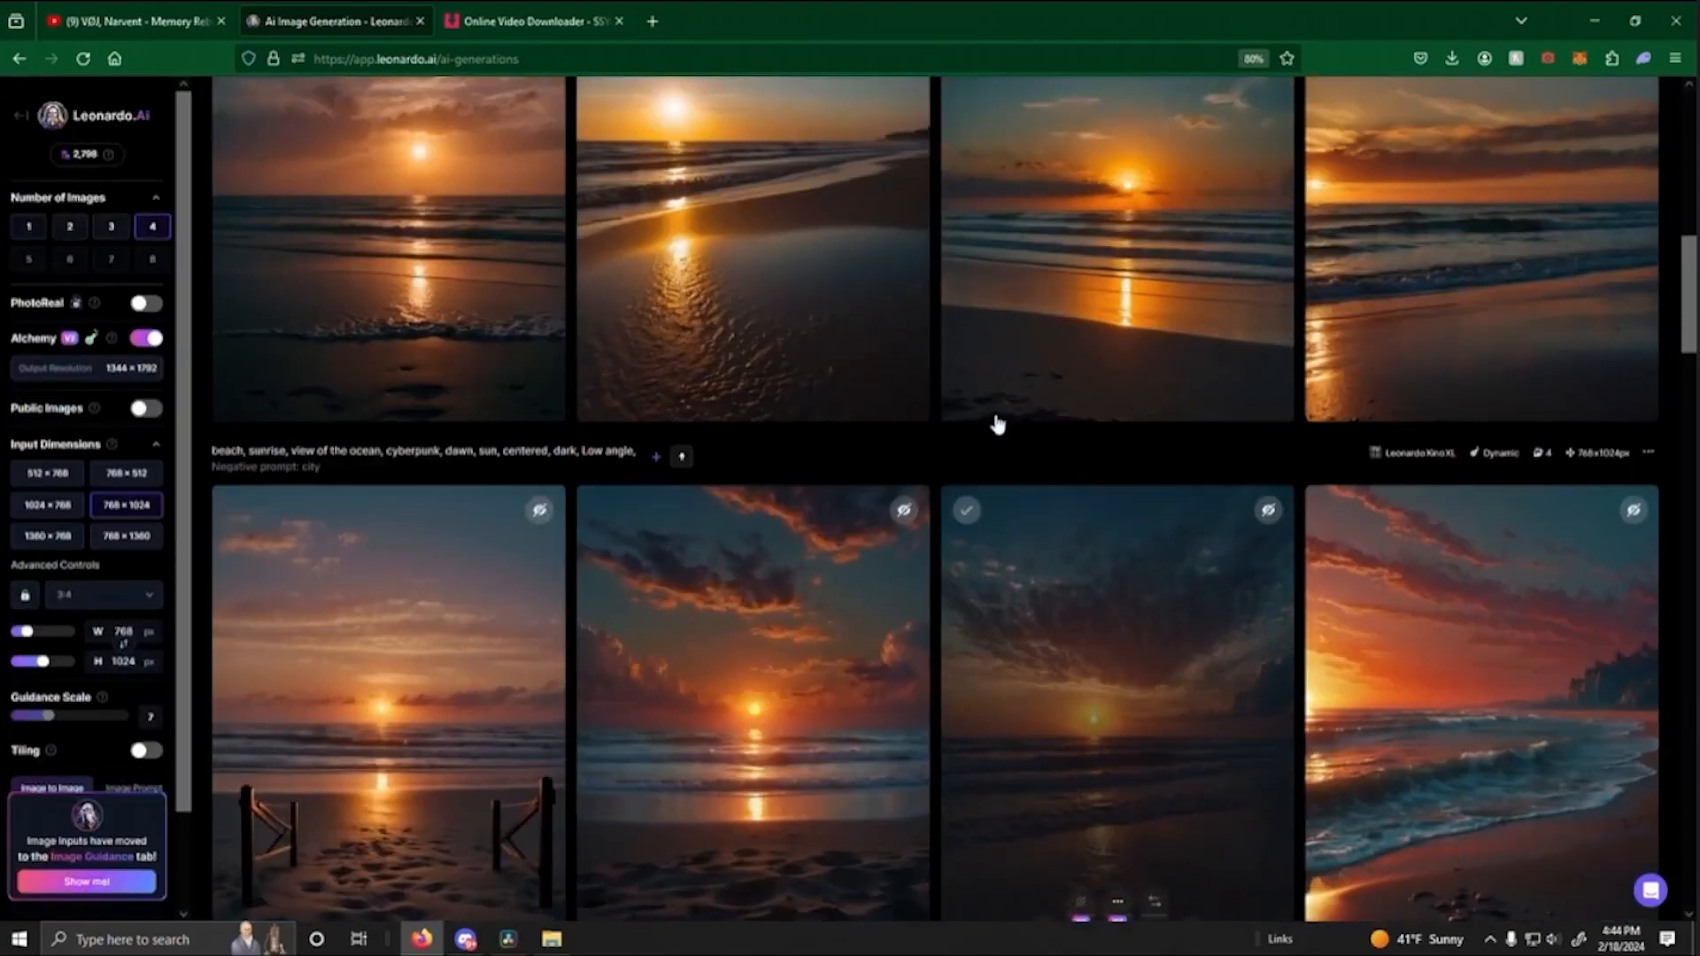
- Generate four images from the prompt "beach, sunrise, view of the ocean, cyberpunk, dawn, sun, centered, cresting, horizon, dark, Low angle,"
scroll(974, 394, "up", 6)
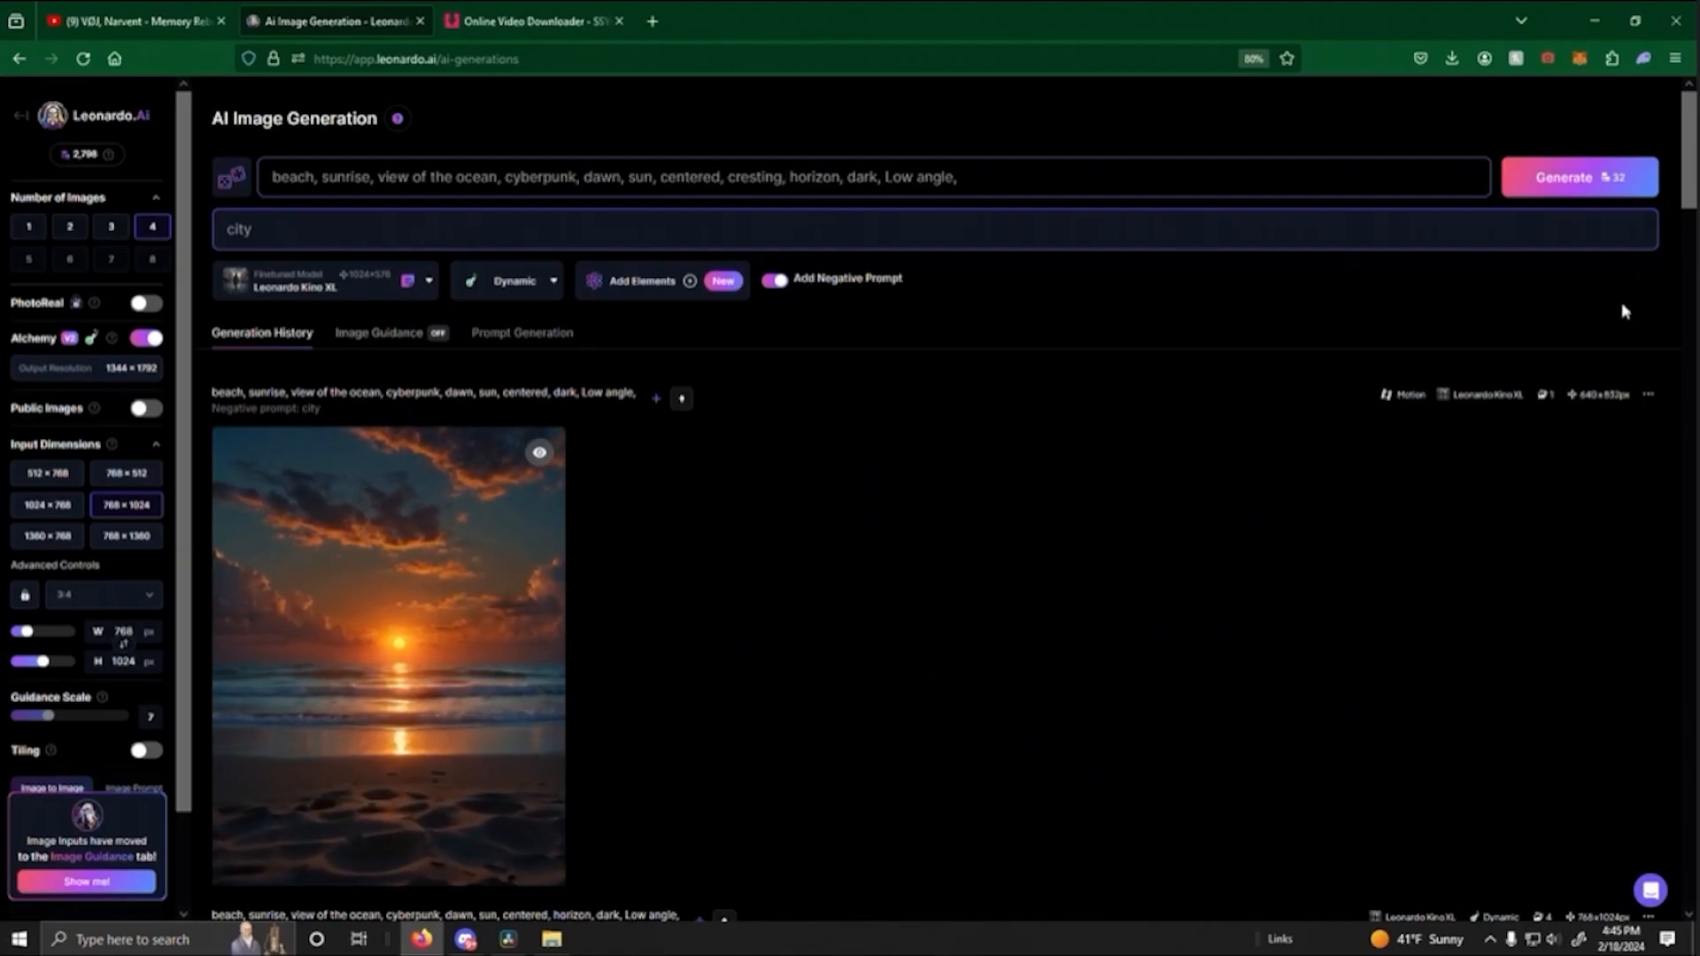
left_click(1590, 189)
scroll(669, 403, "down", 3)
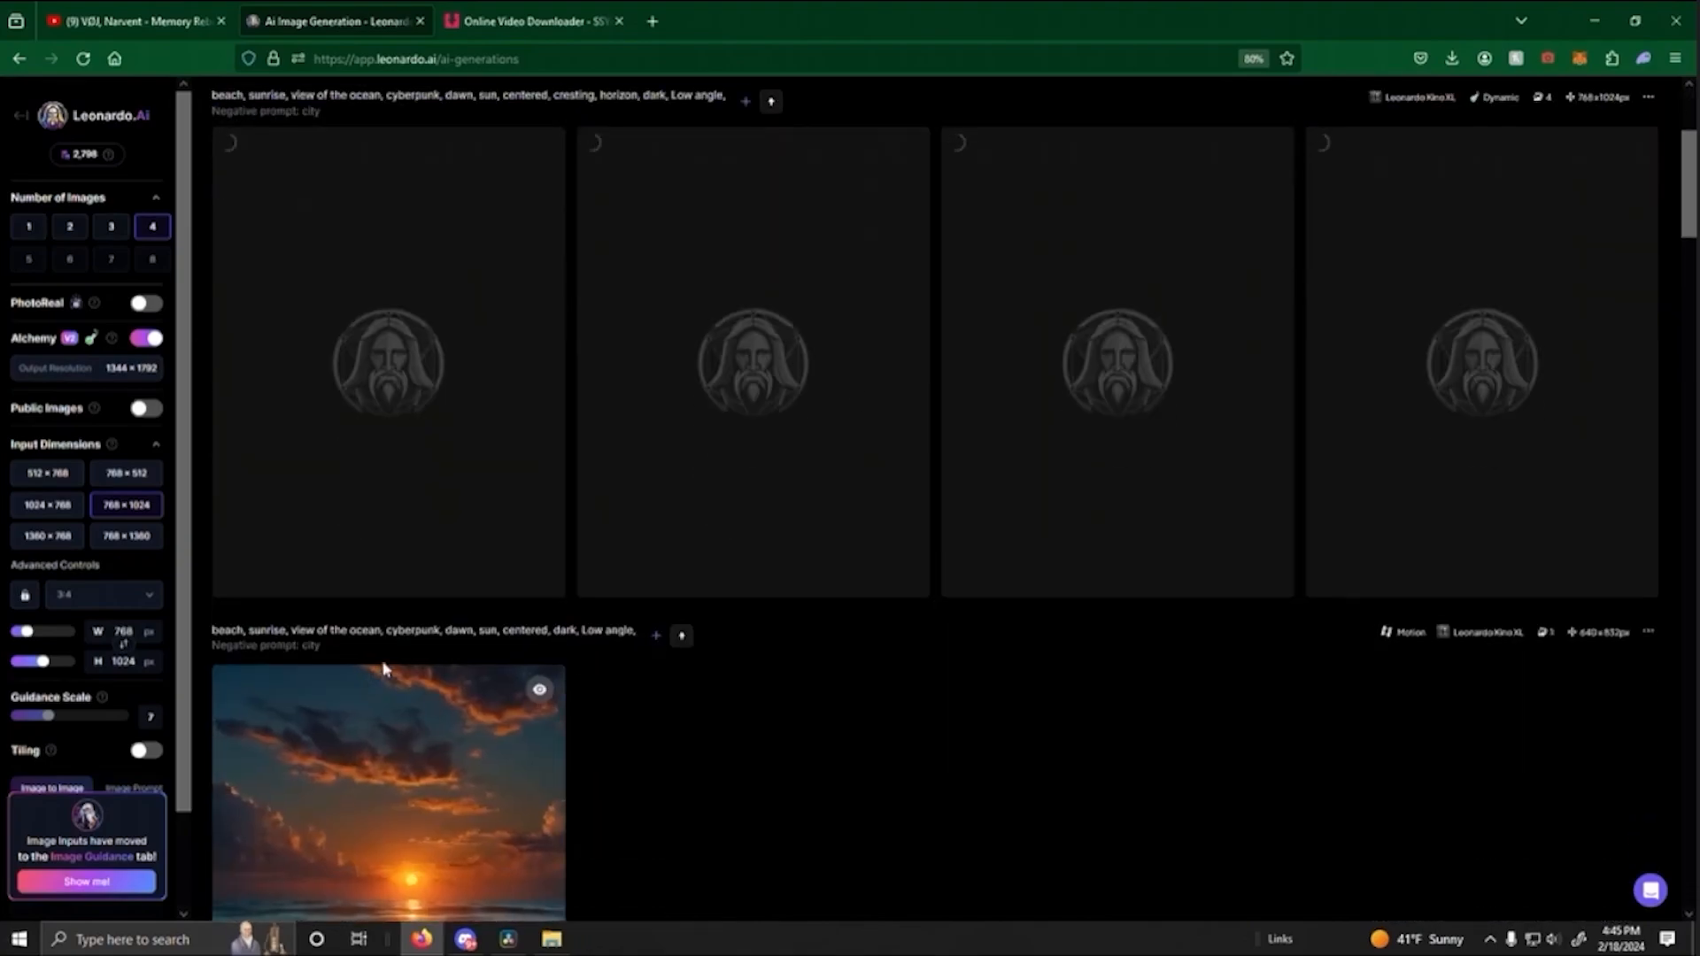
- Preview the centered-sun beach motion video enlarged, download it as MP4 and close the preview
scroll(390, 678, "down", 3)
left_click(404, 677)
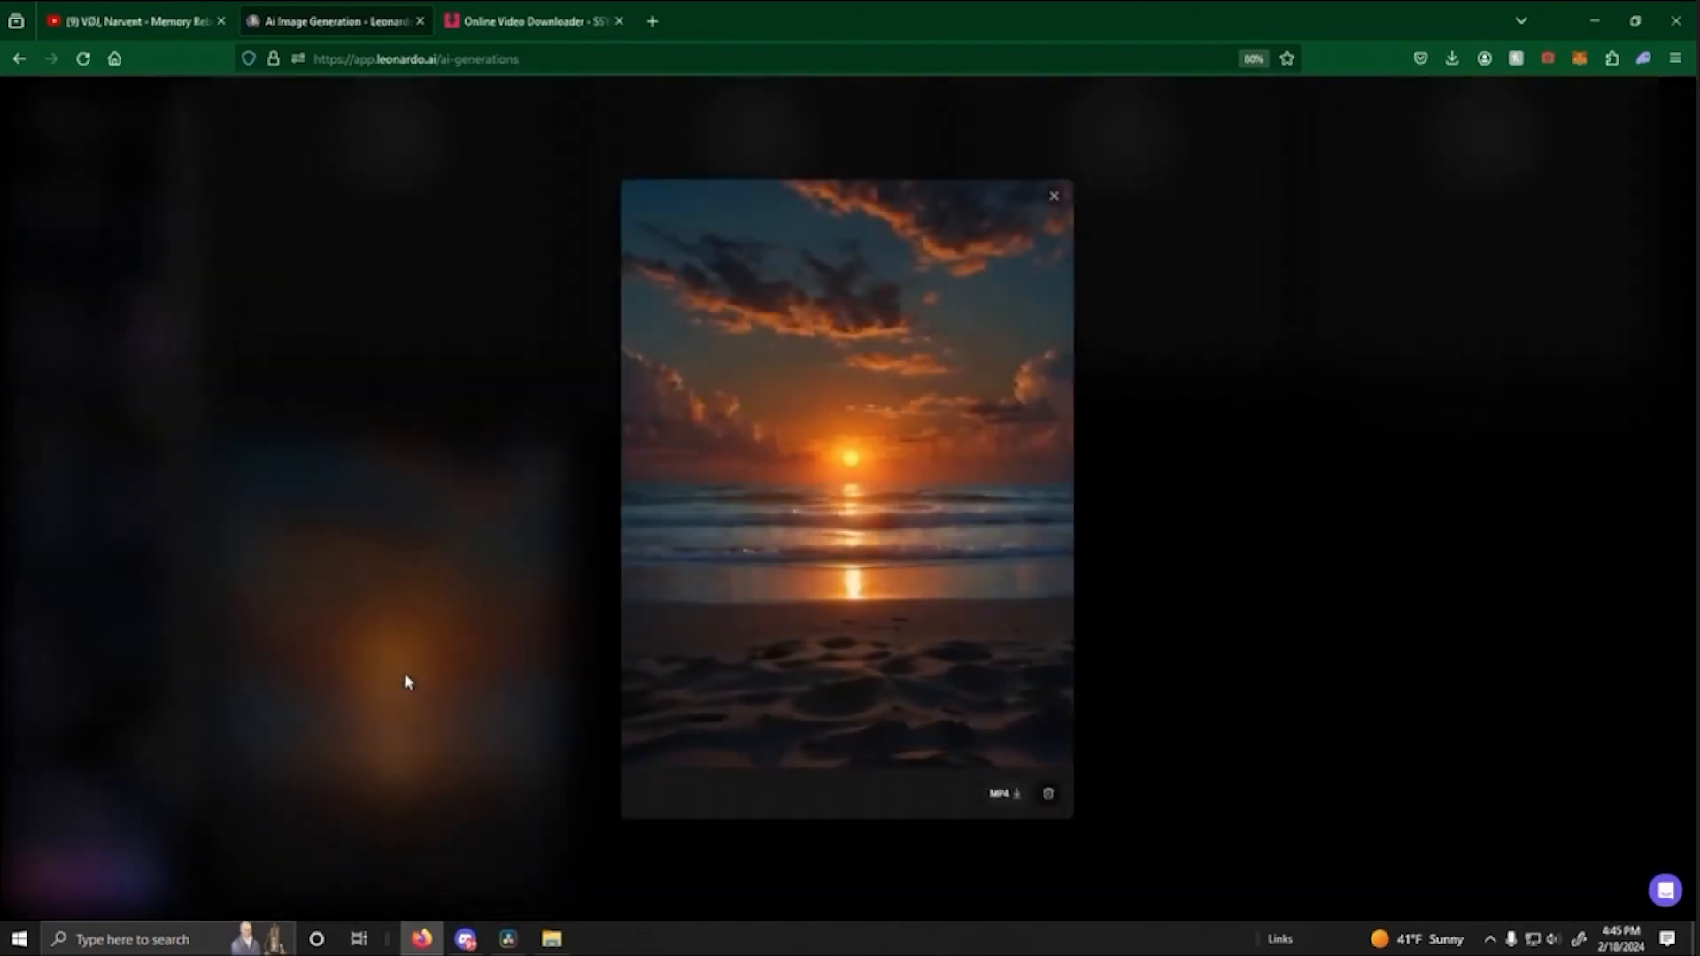
left_click(1192, 525)
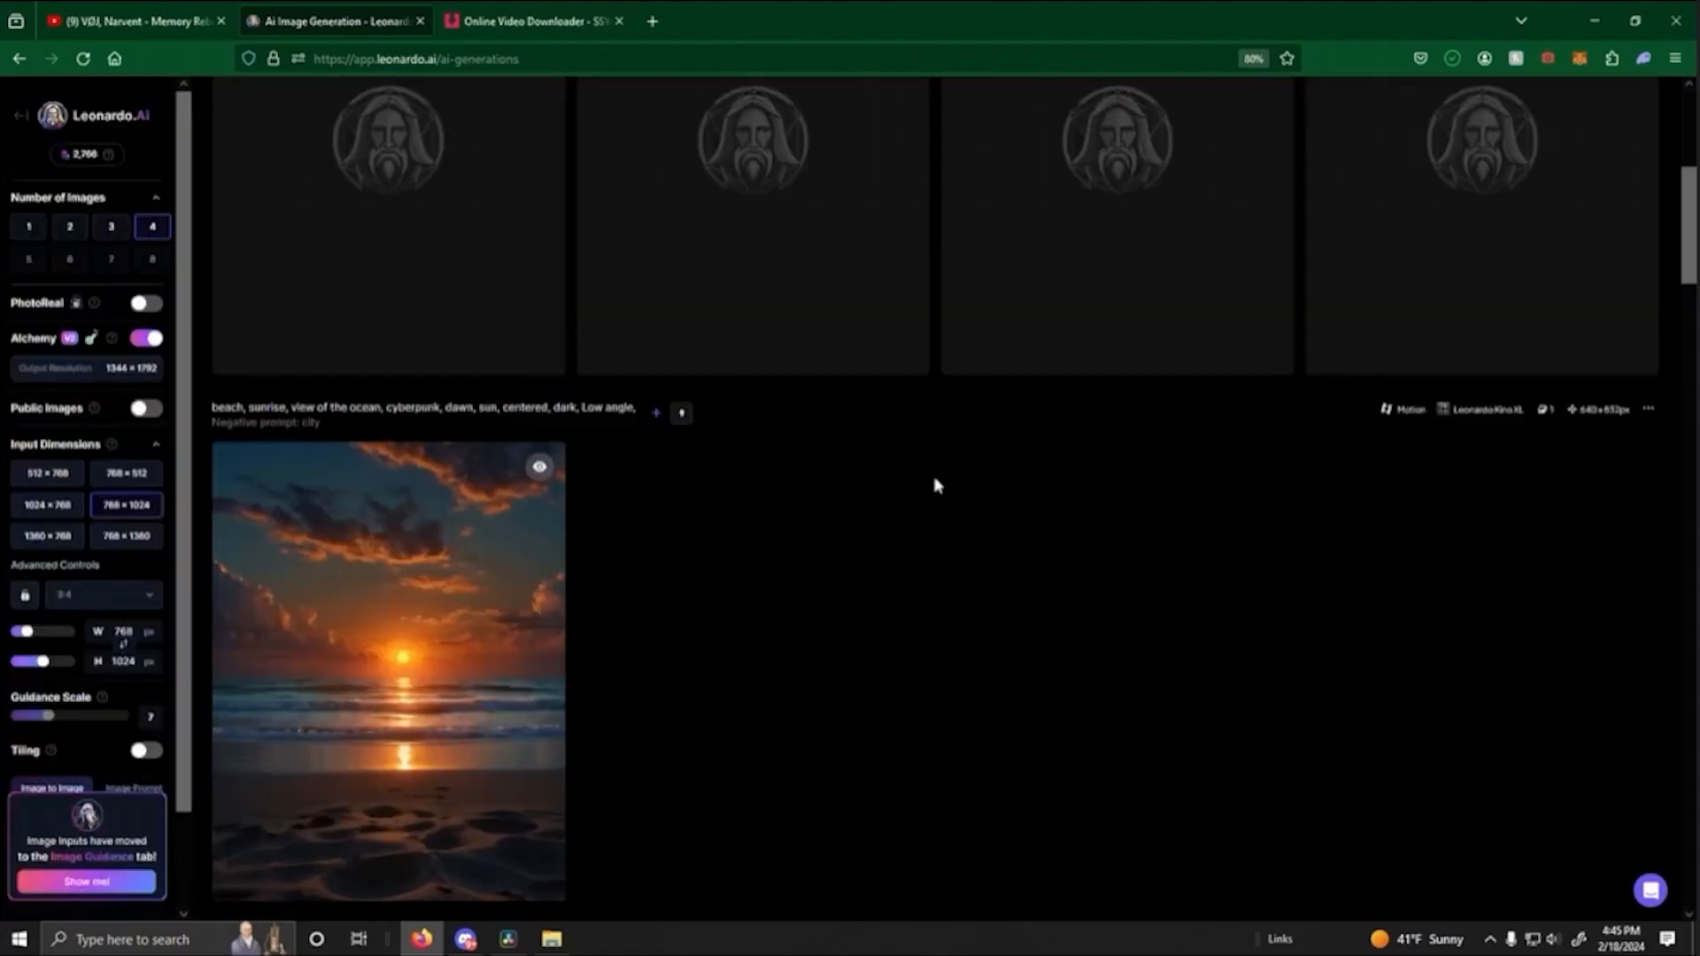
- Review the new sunrise results and generate another public motion video from the same centered-sun beach image with adjusted motion strength
scroll(939, 484, "down", 1)
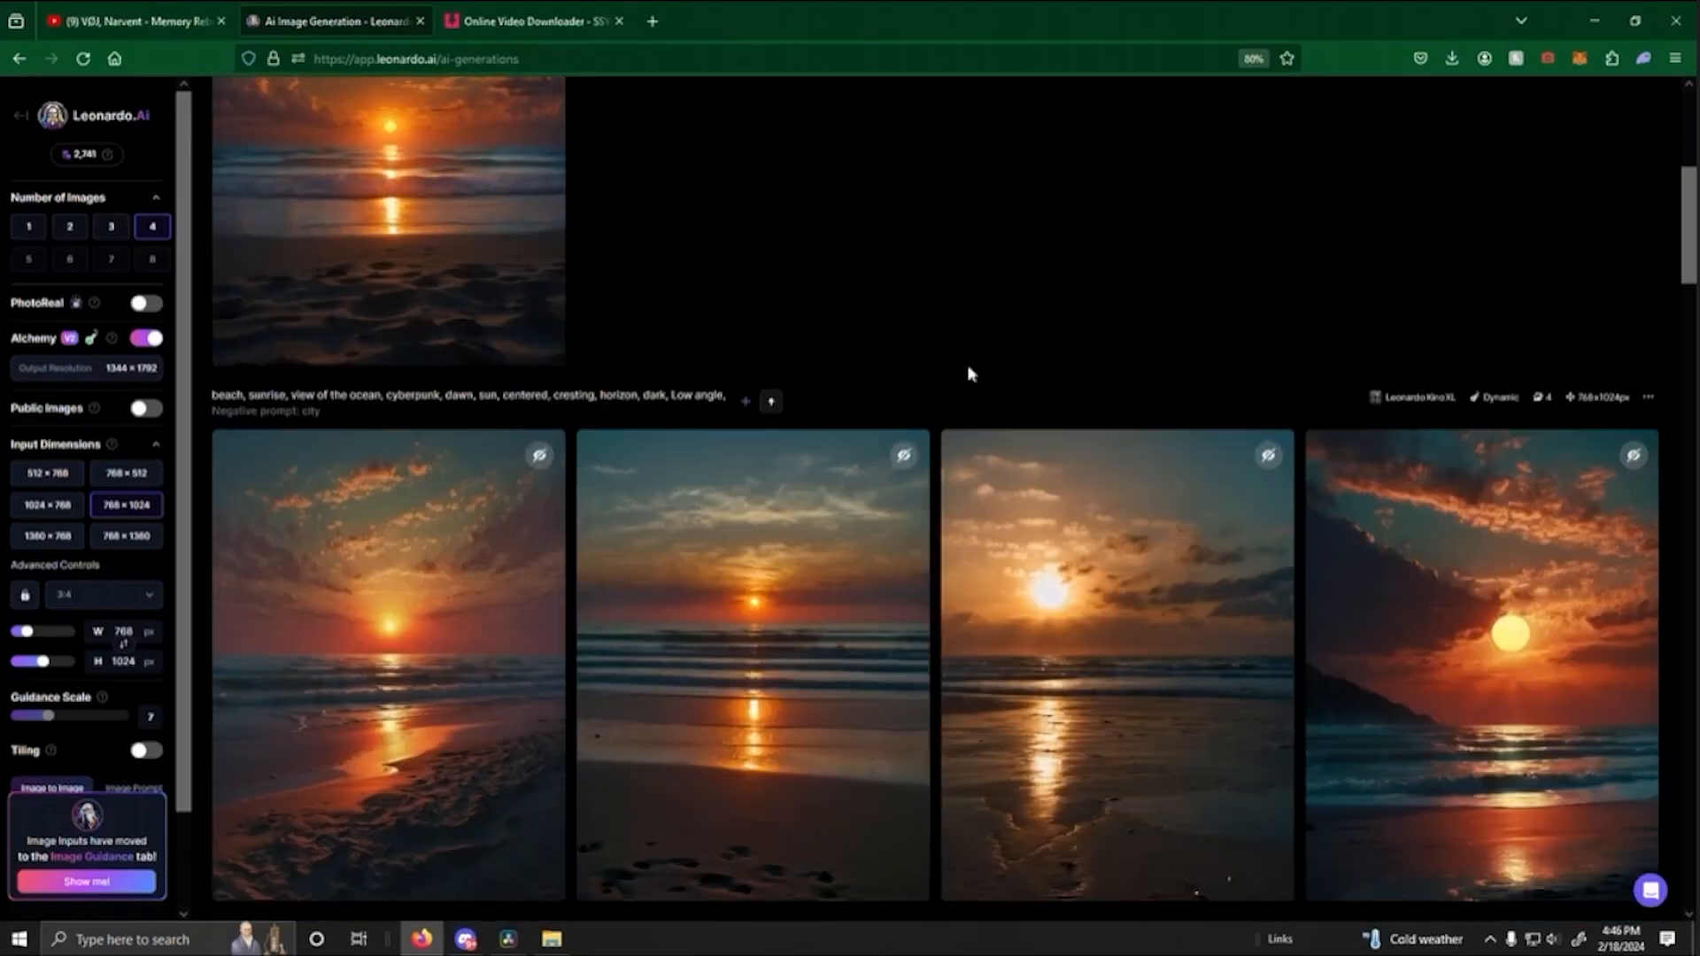
scroll(967, 358, "up", 4)
scroll(968, 372, "up", 2)
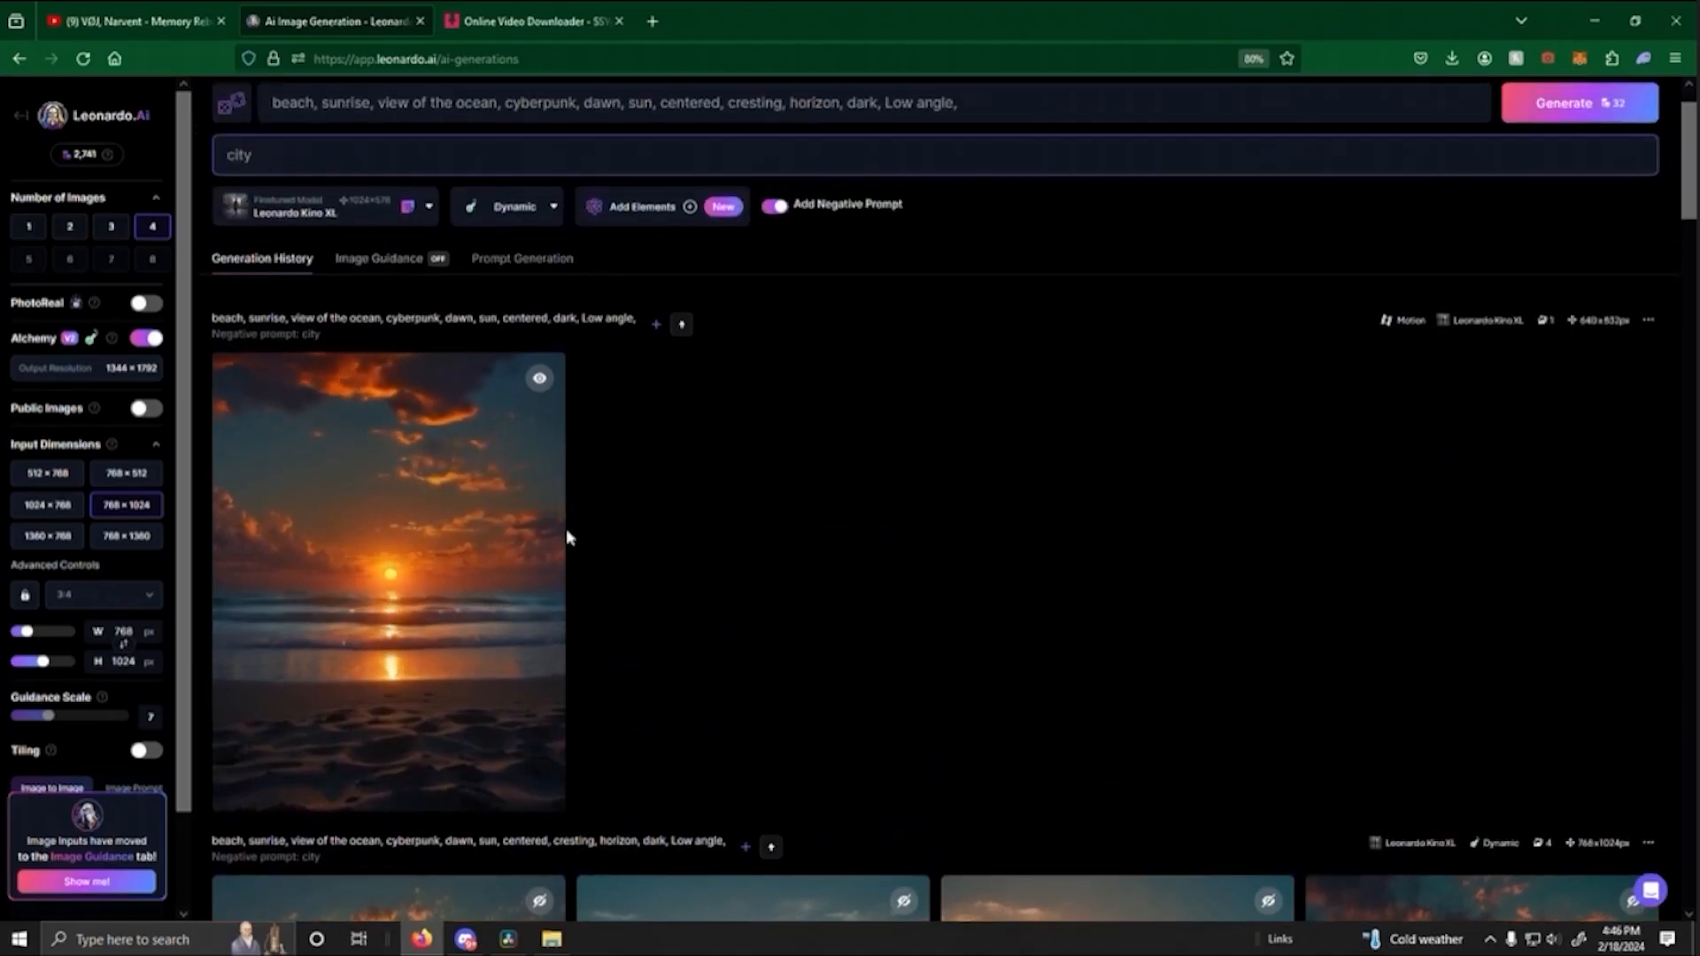
scroll(903, 555, "down", 10)
scroll(943, 589, "down", 12)
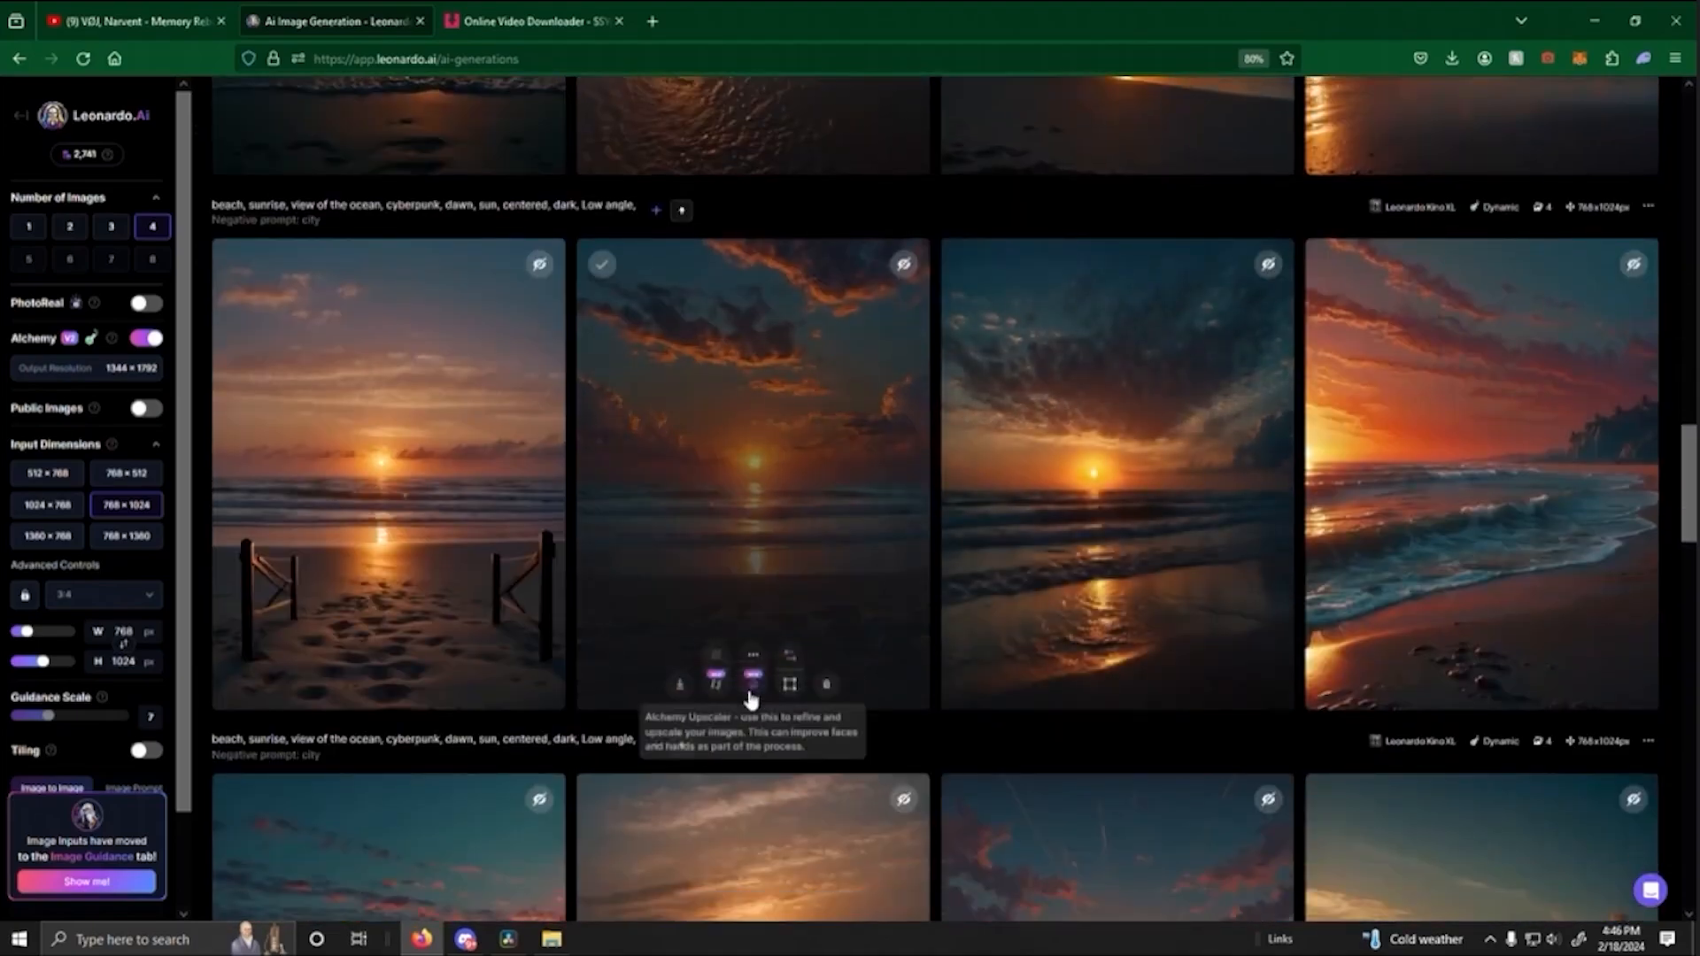
left_click(717, 683)
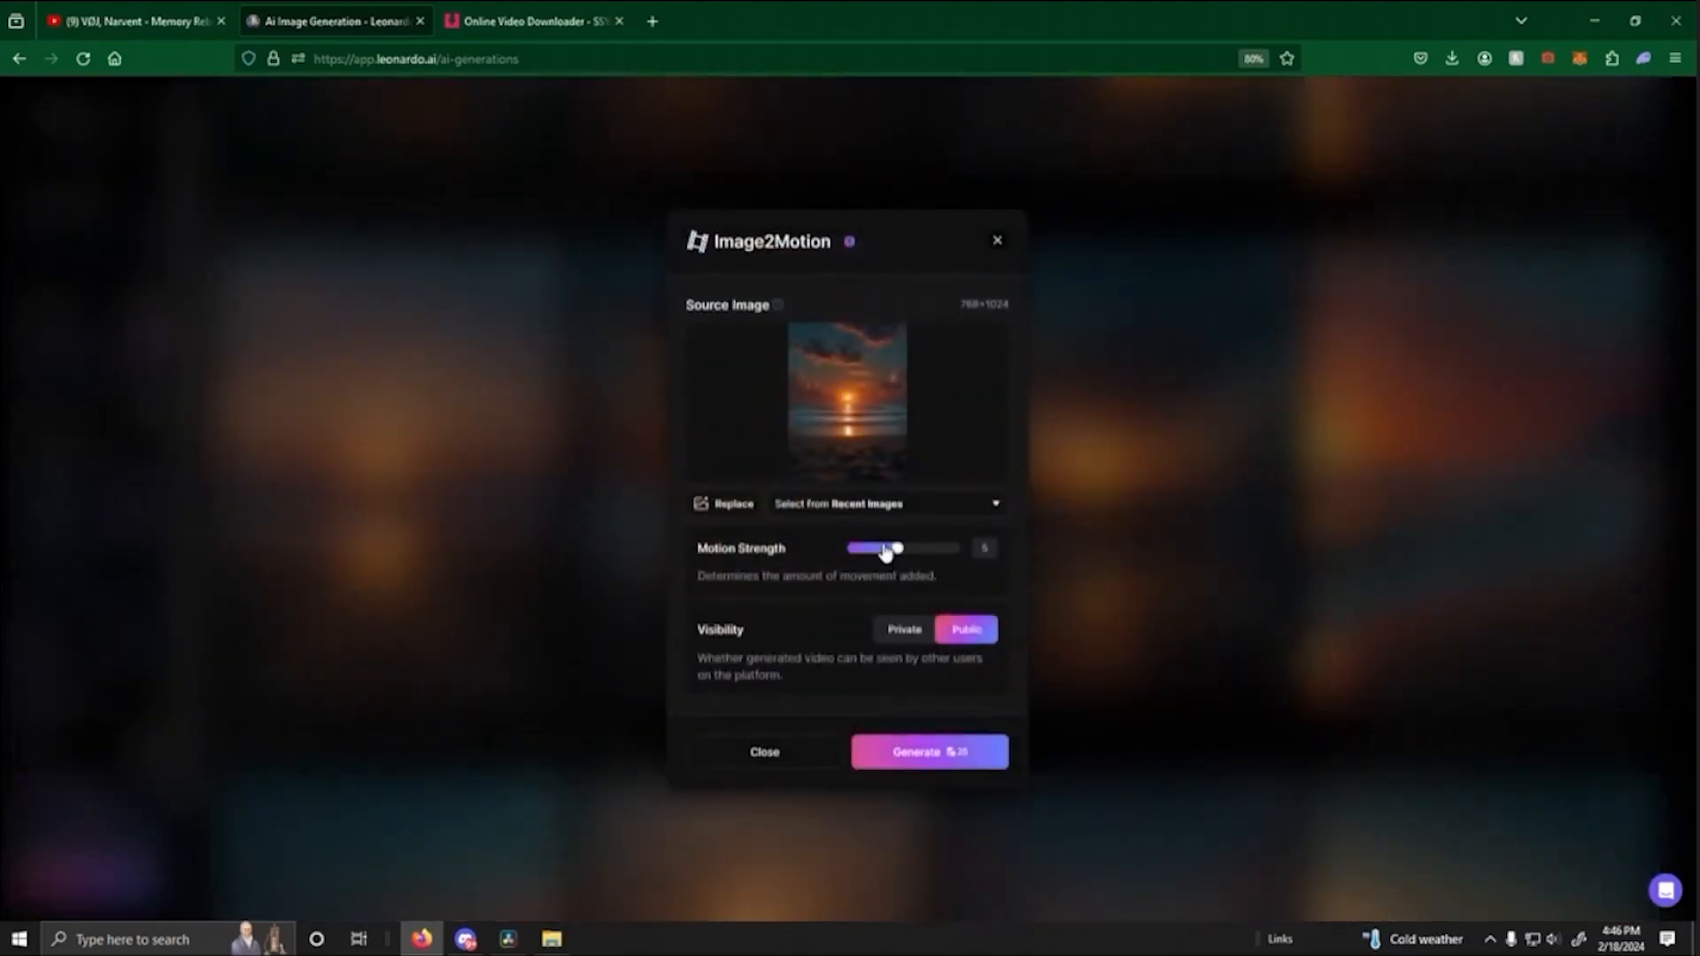
left_click(926, 772)
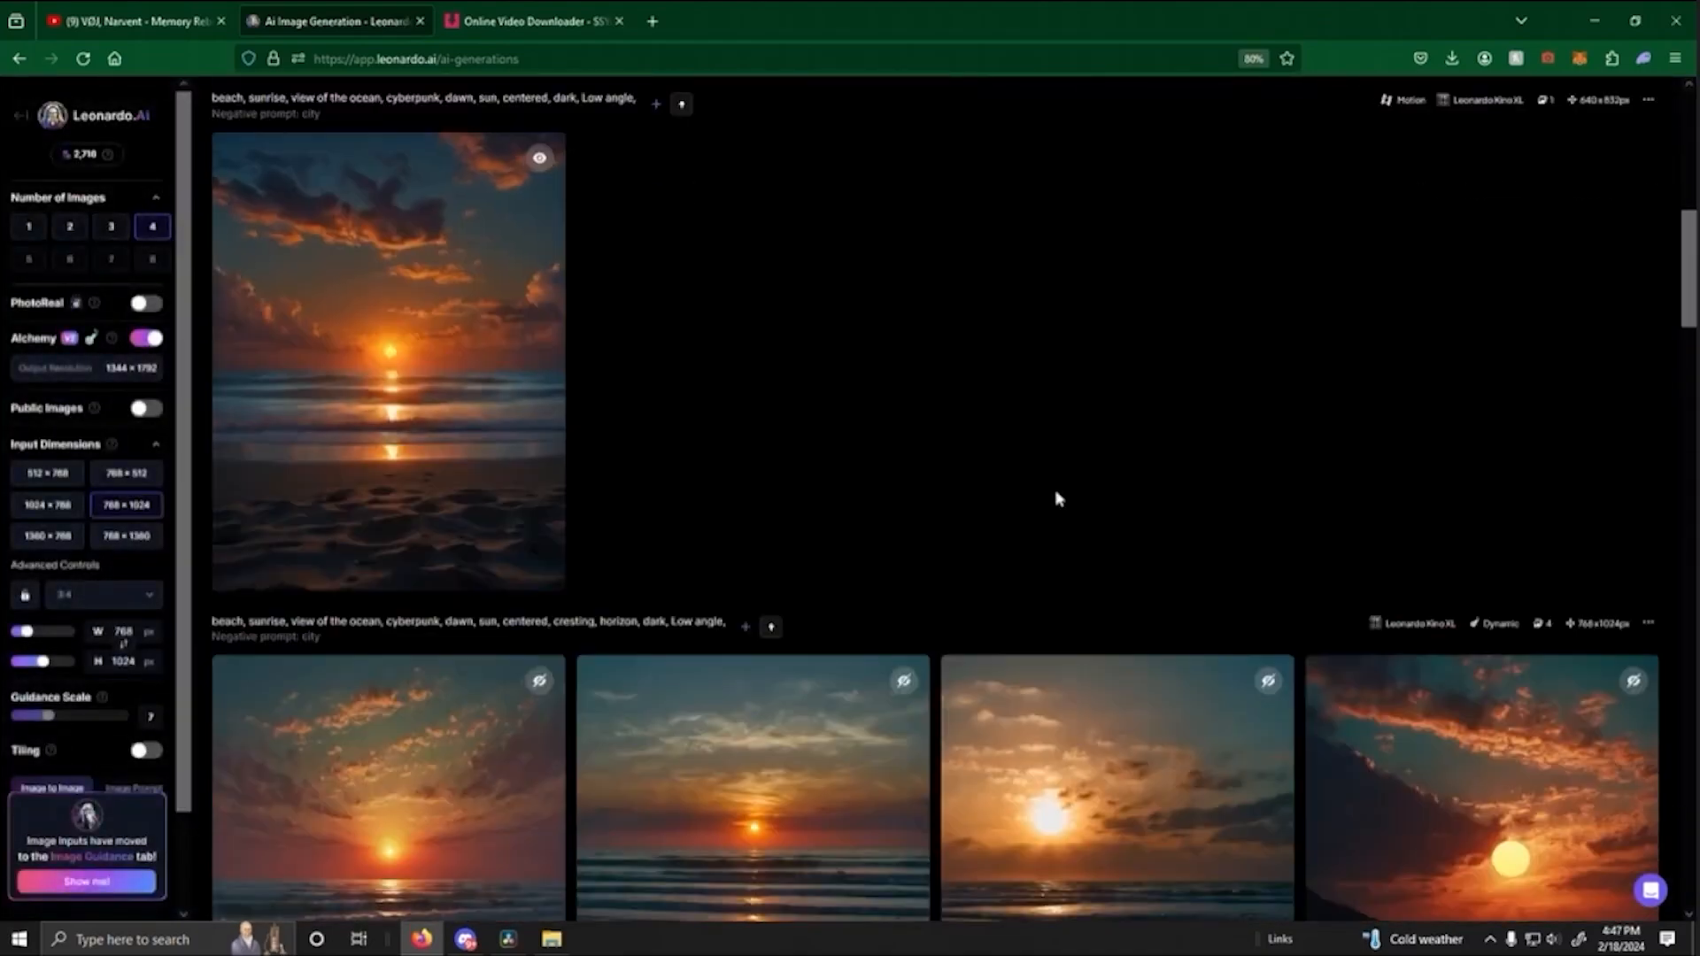
- Preview the sunrise beach motion videos enlarged and download the newest one as MP4
scroll(1050, 483, "down", 4)
scroll(1045, 469, "down", 3)
left_click(451, 706)
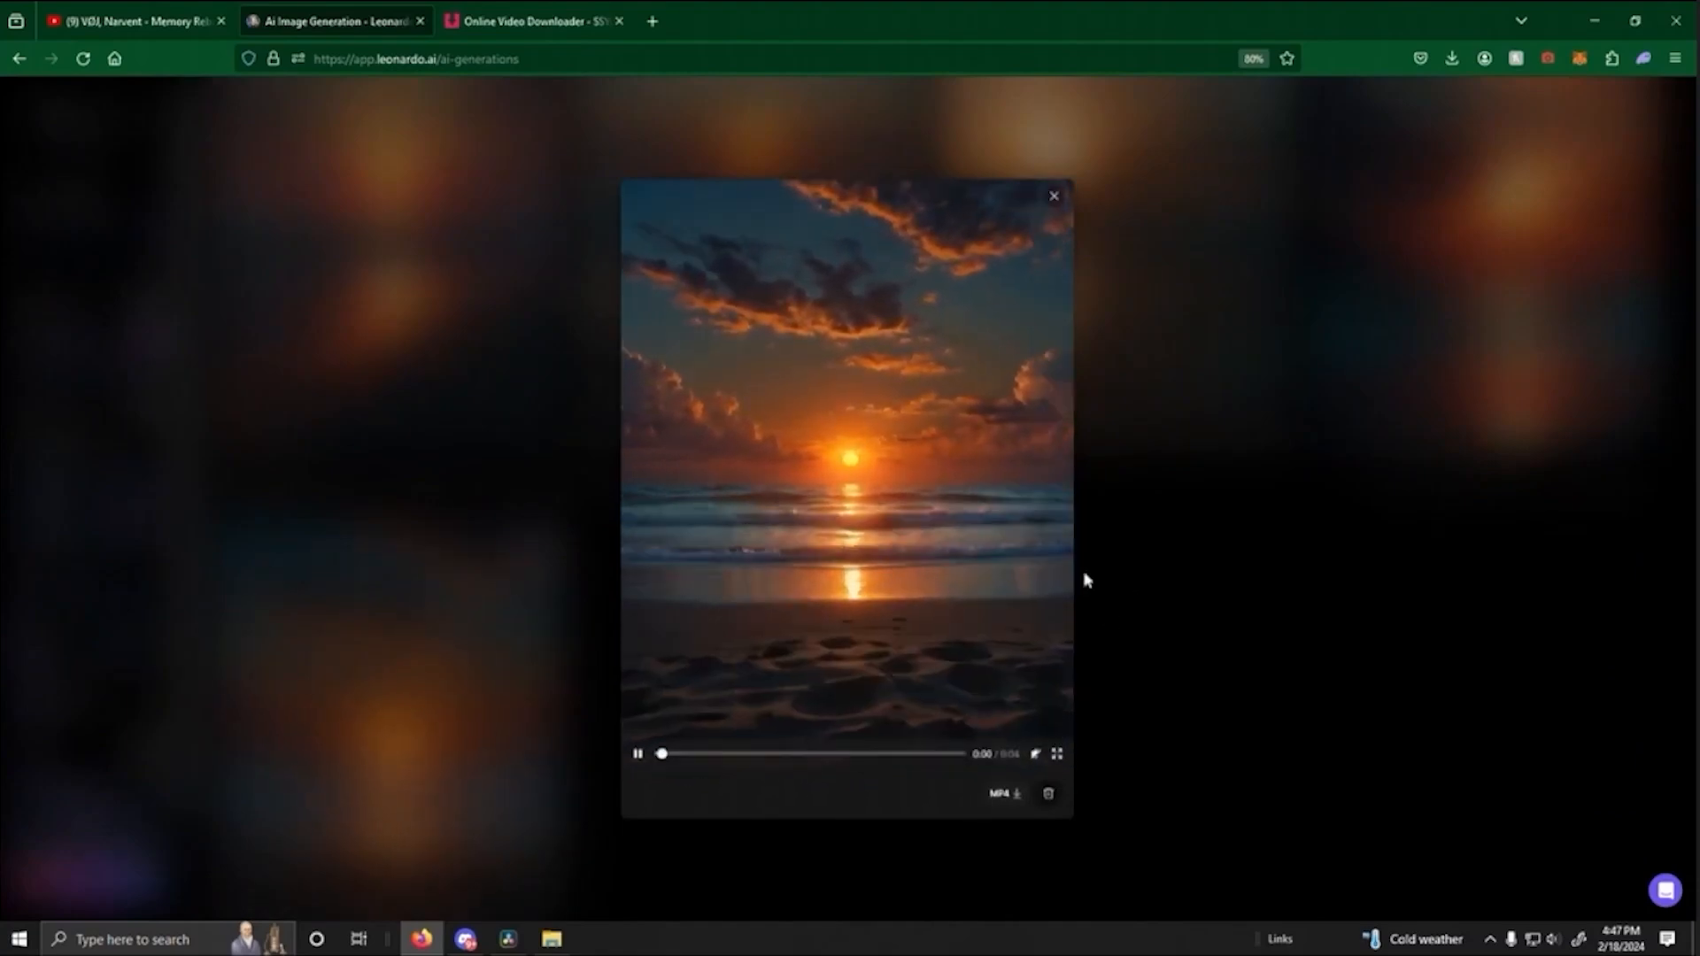
left_click(1206, 560)
scroll(751, 608, "up", 10)
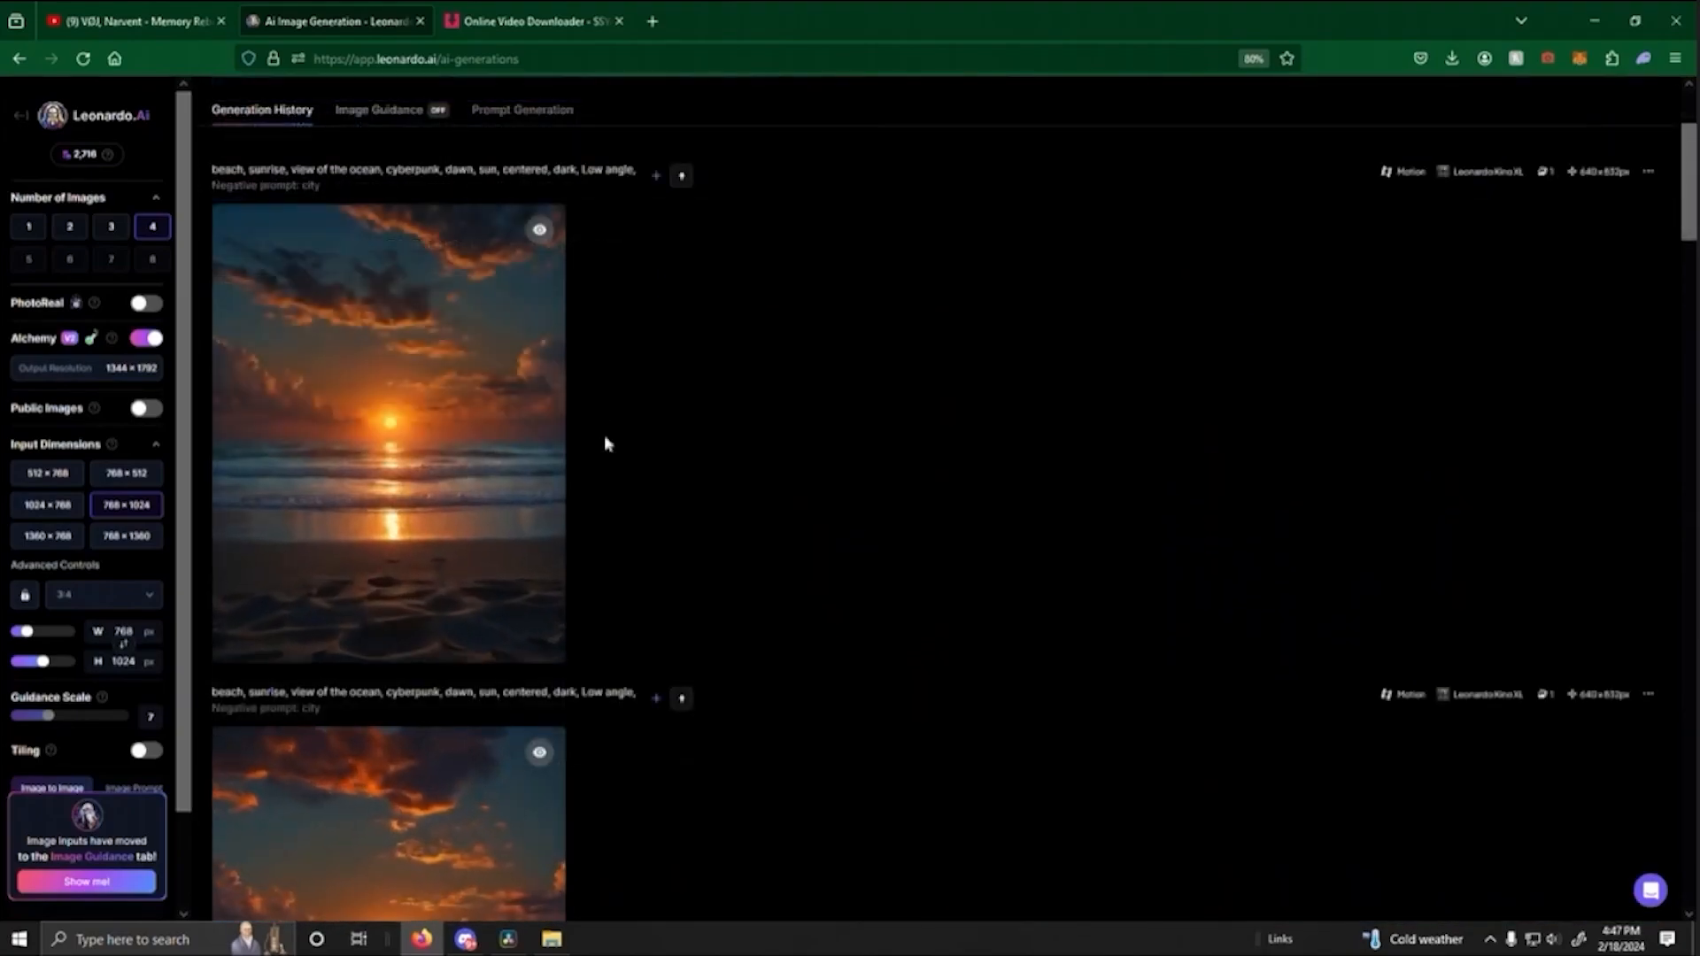
left_click(486, 471)
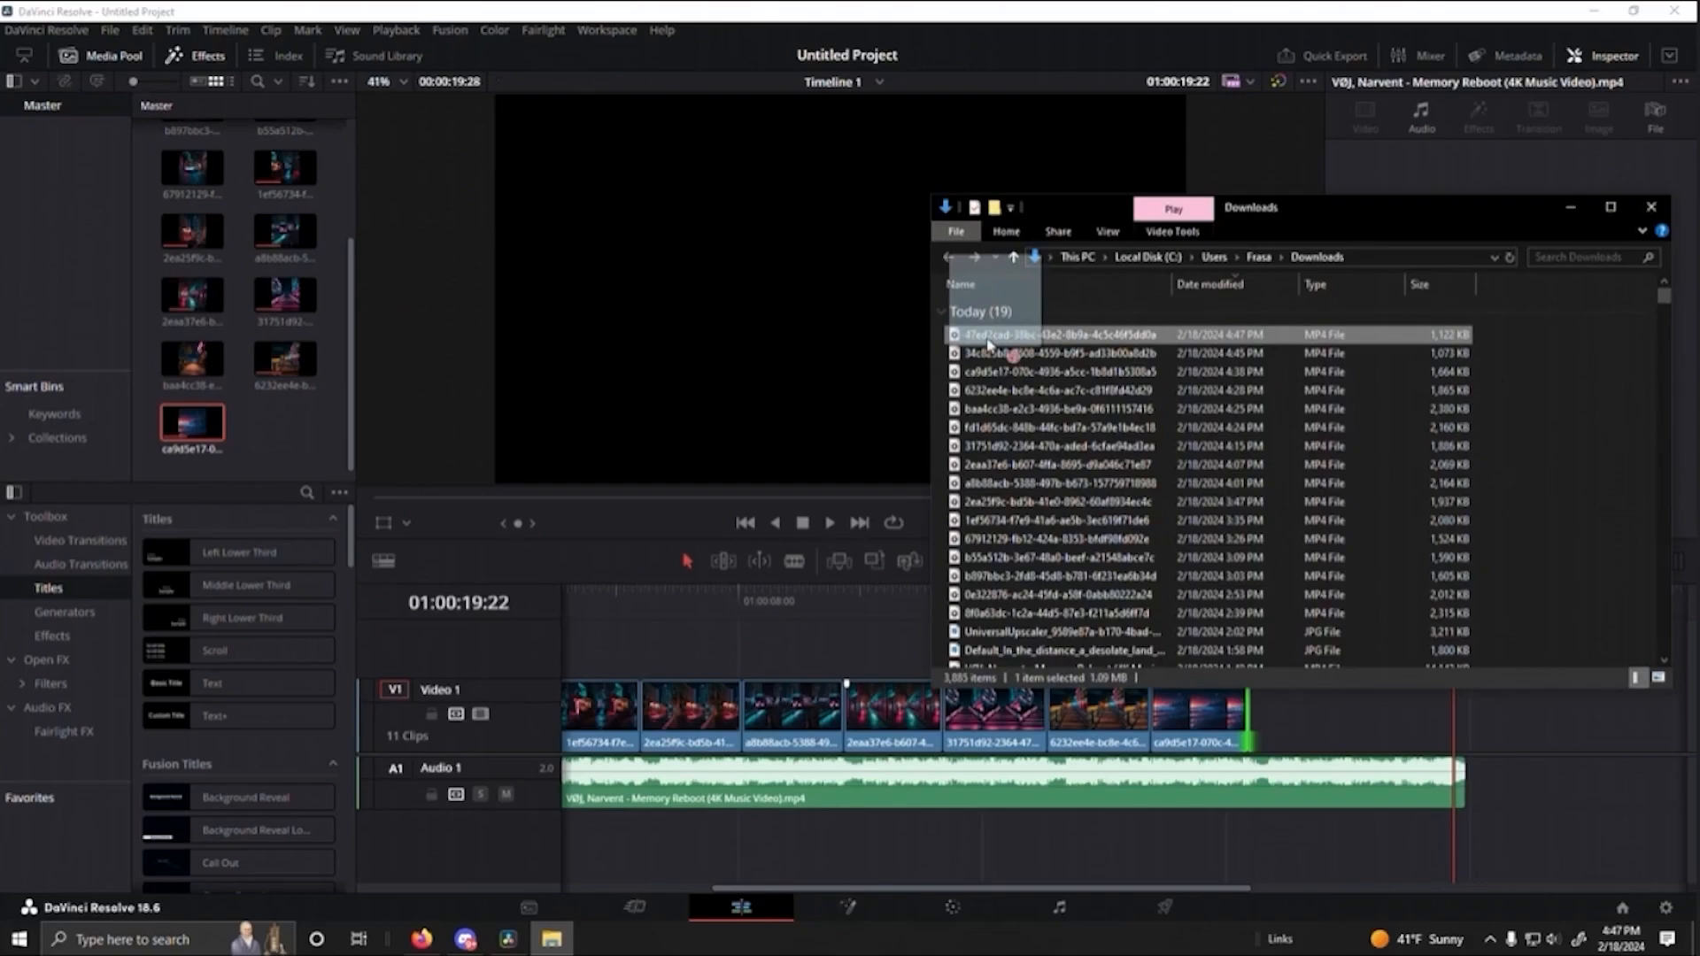
- In DaVinci Resolve, place the 47ed2cad sunrise clip after the sunset beach clip, trim it to the music's end at 01:00:19:28 and play the ending
left_click_drag(988, 344, 1249, 722)
left_click_drag(1489, 728, 1468, 730)
left_click(1150, 611)
key("space")
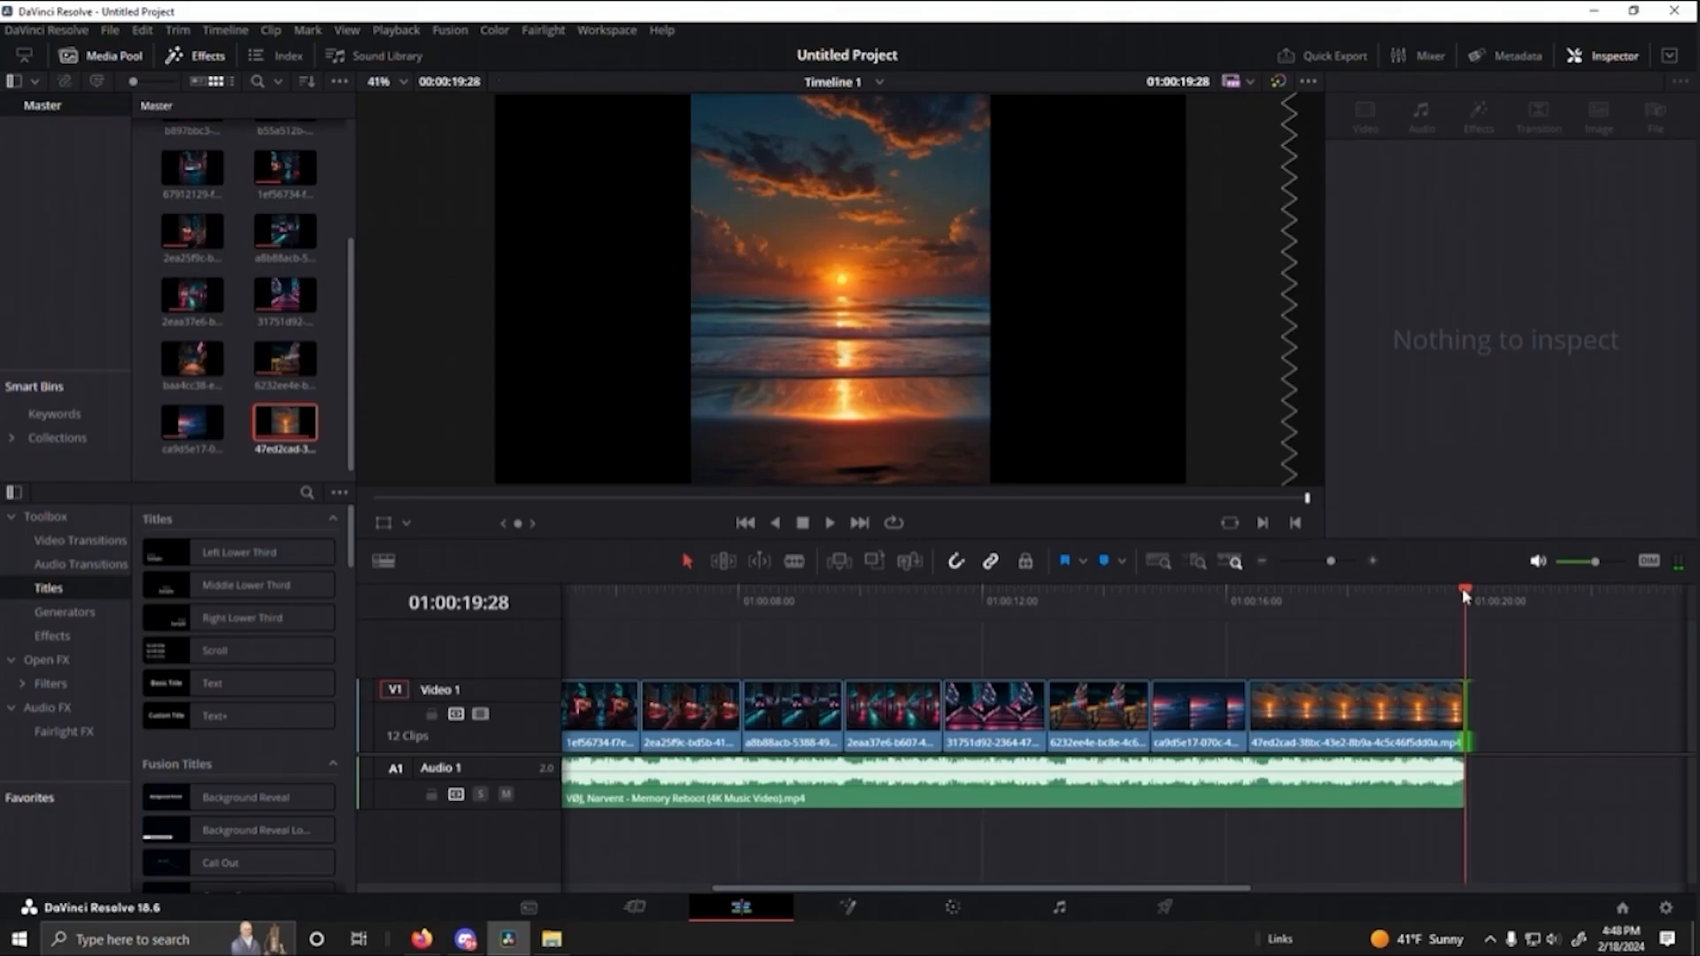
- Return the playhead to 01:00:00:00 and play the whole edit through to its end
left_click_drag(1463, 591, 548, 647)
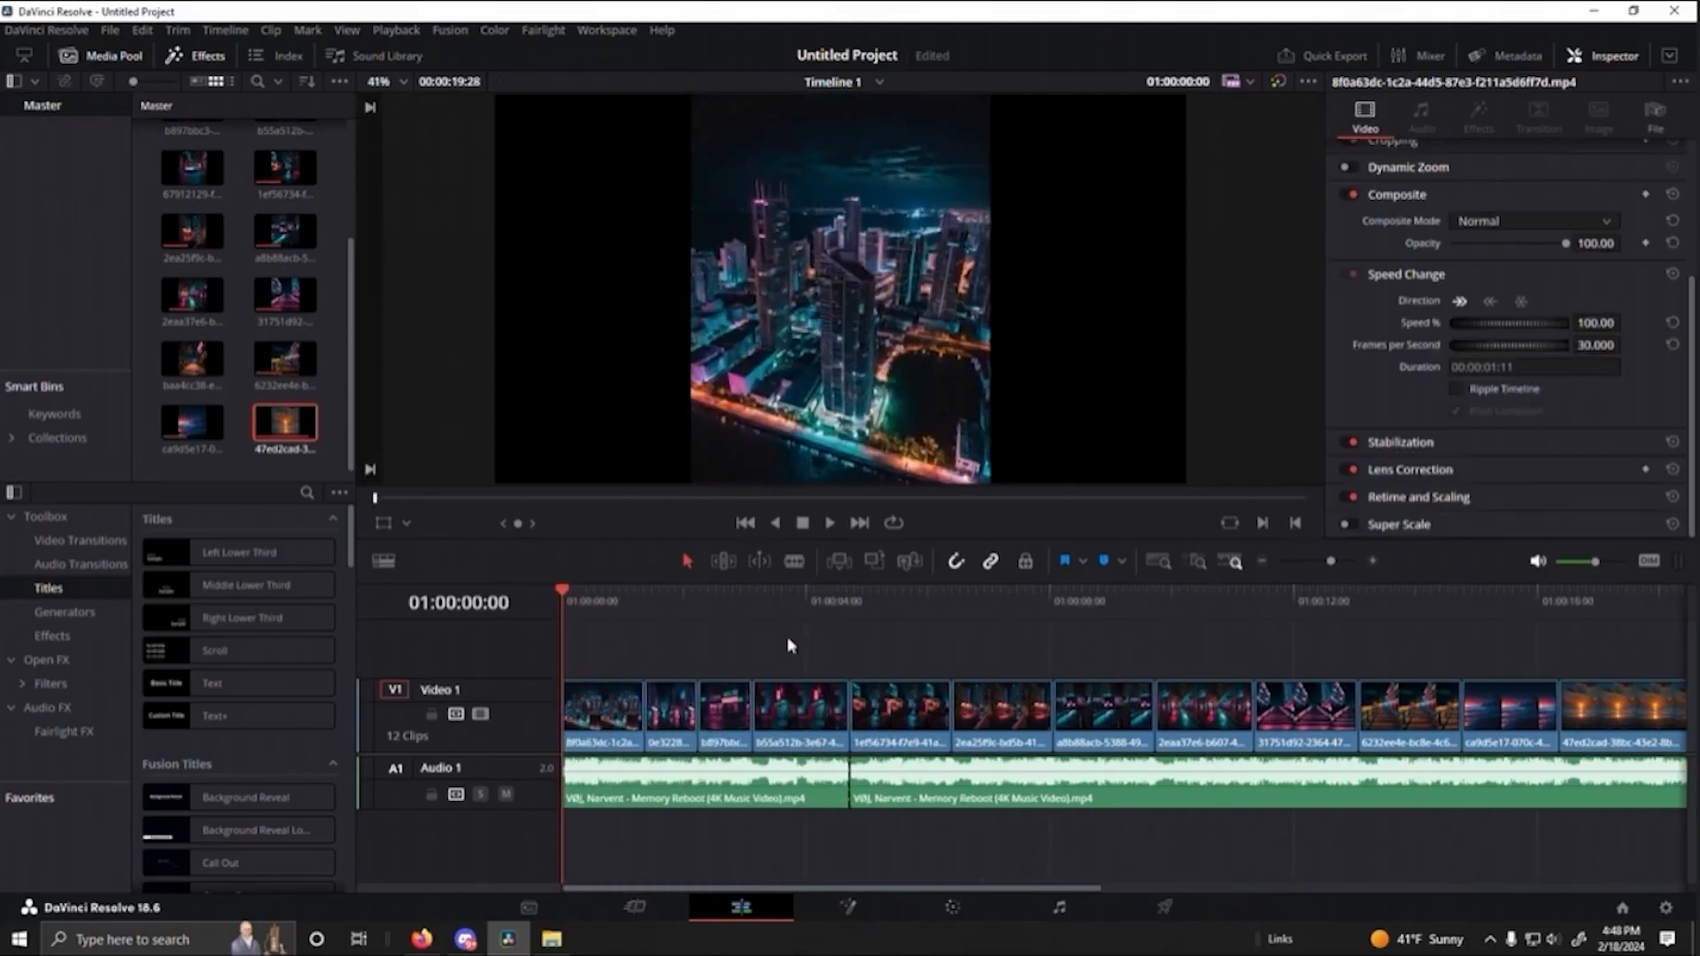
key("space")
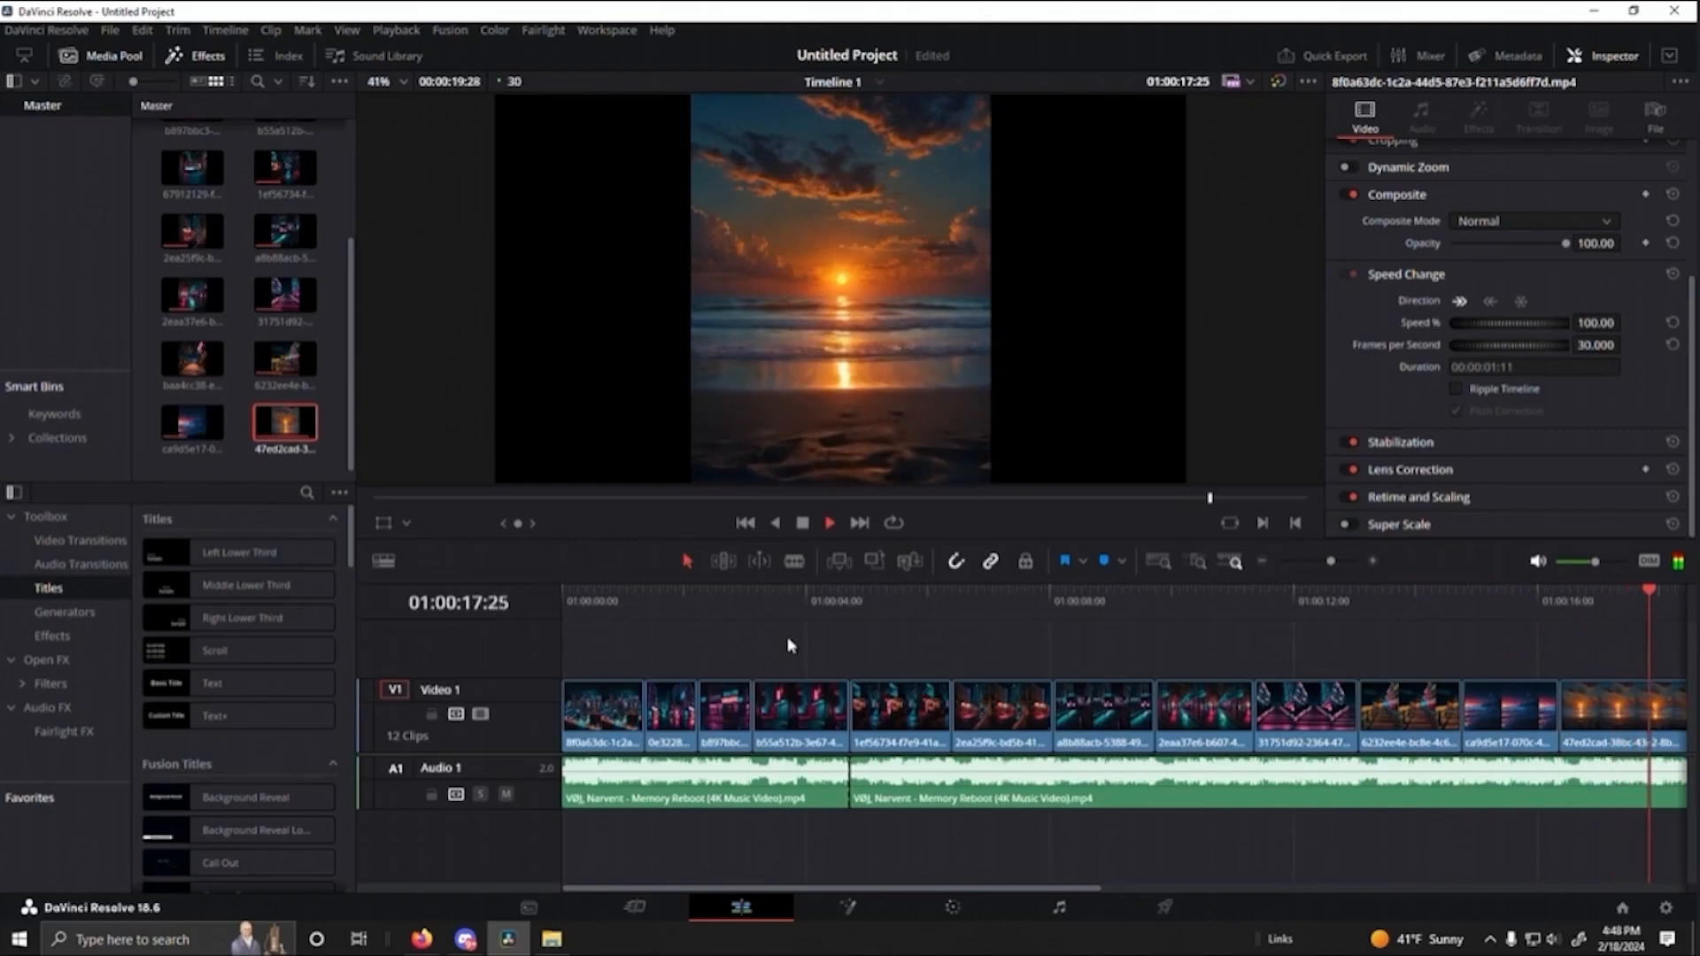
key("space")
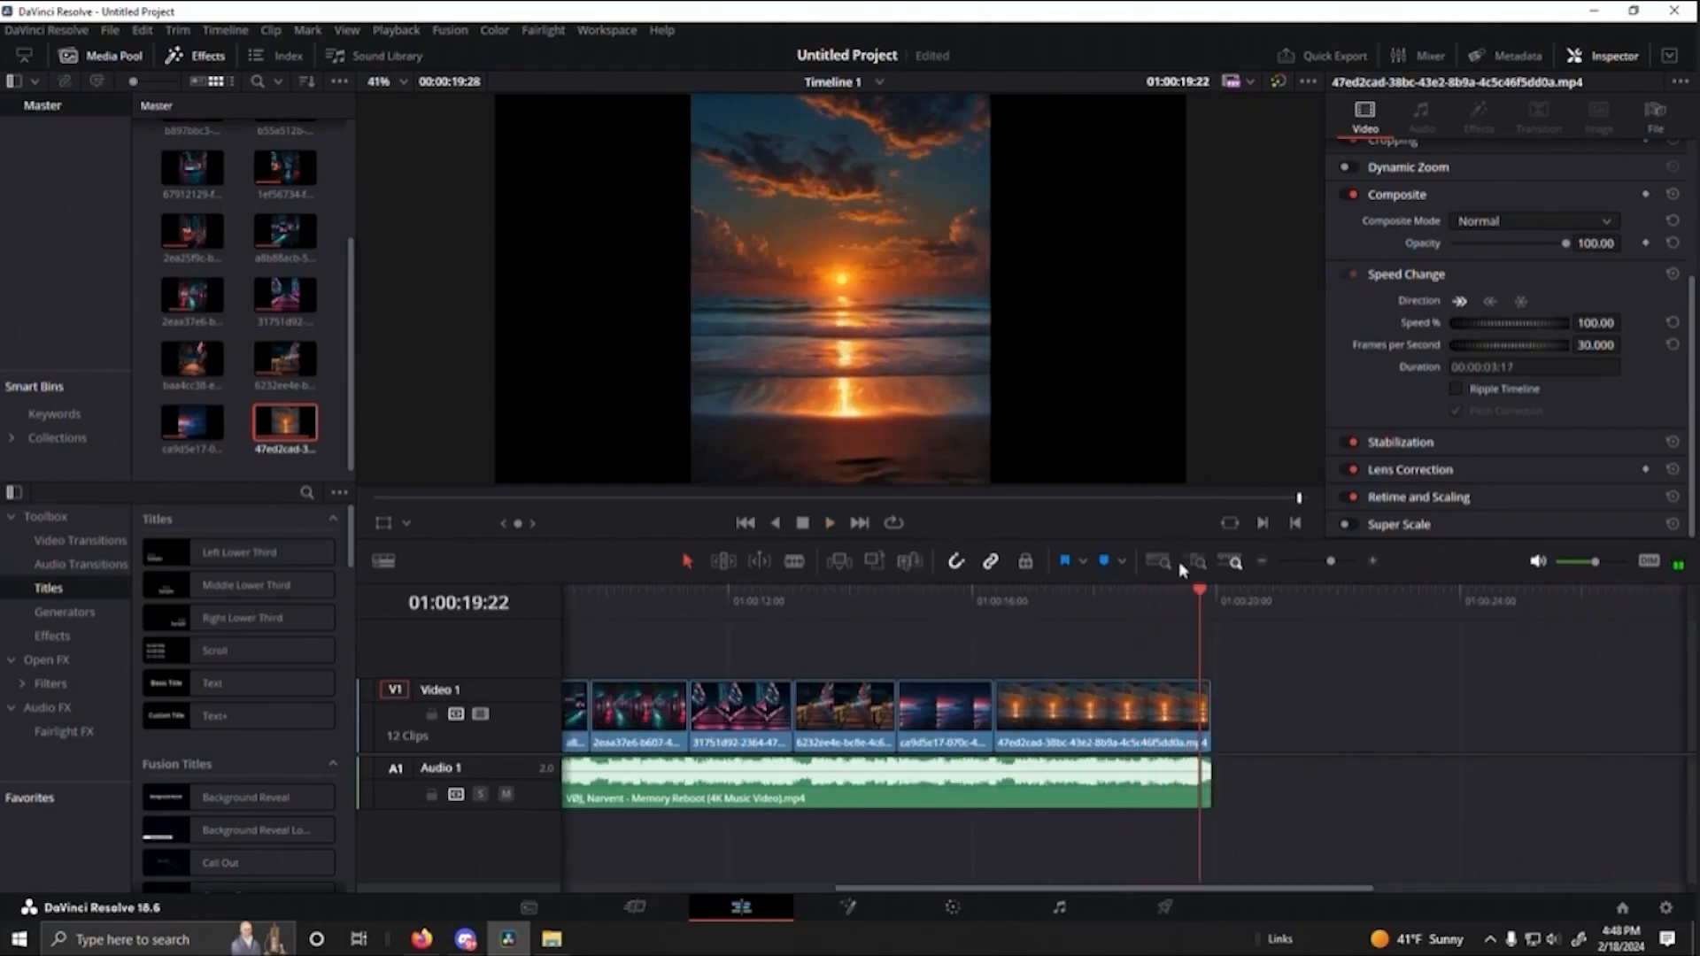
- Play back the cut between the opening skyline and the neon street clip, and place the playhead on it at 01:00:01:11
left_click_drag(1200, 601, 622, 634)
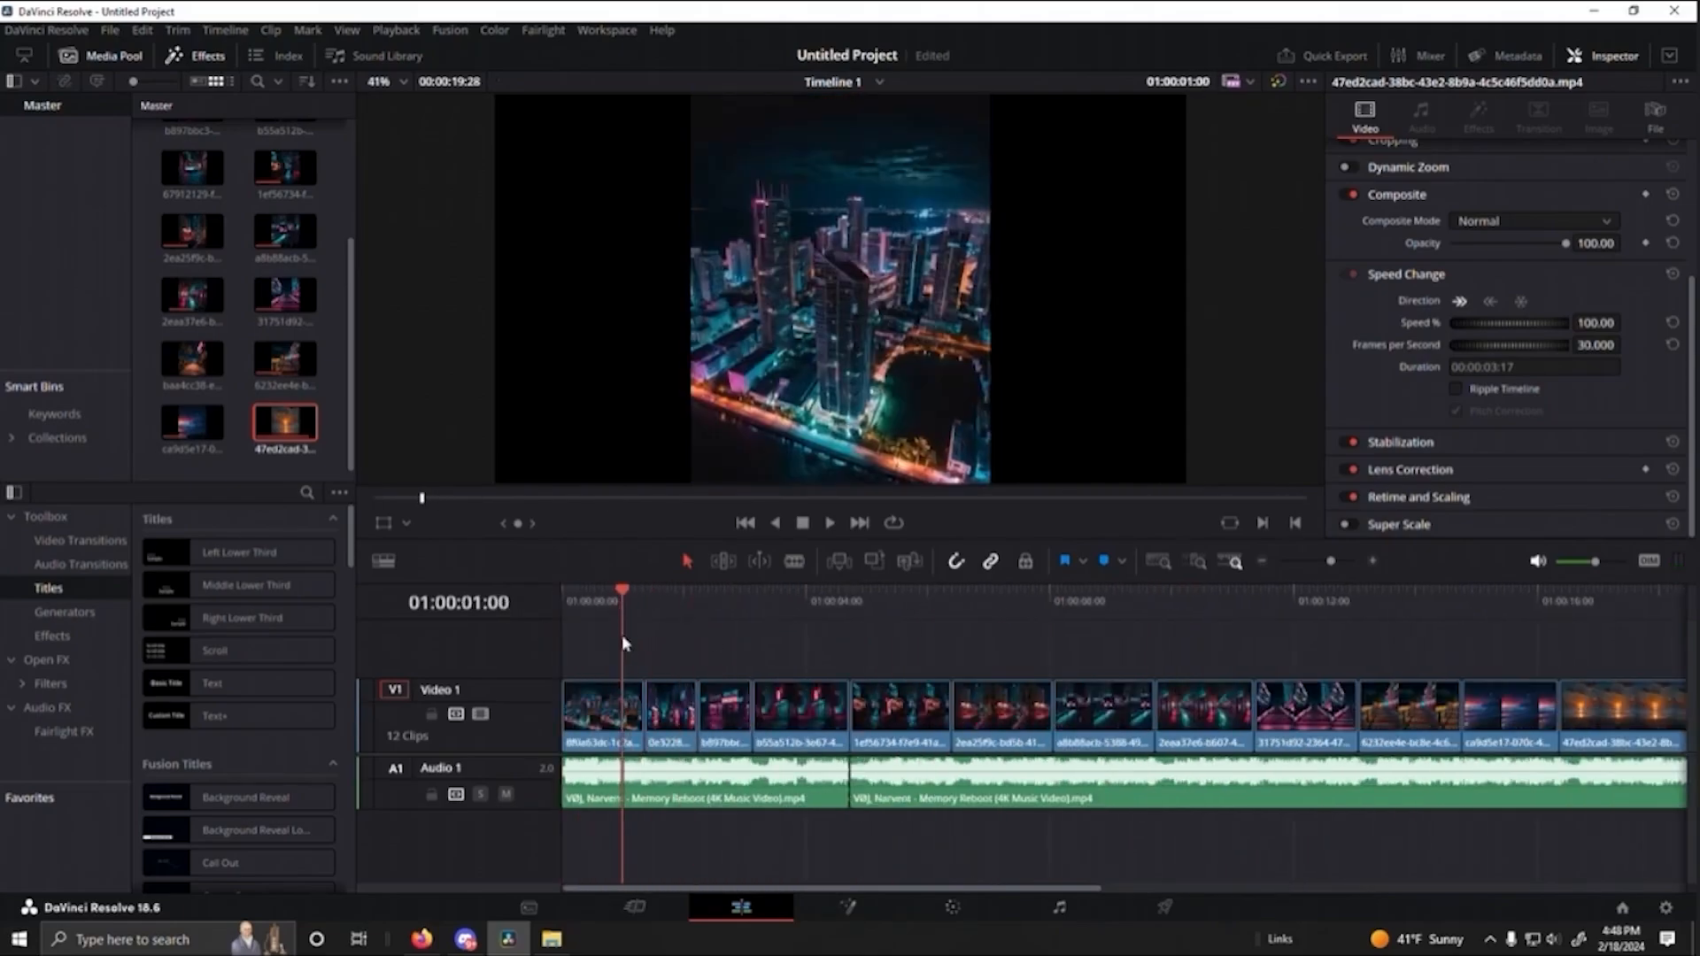
key("space")
key("space")
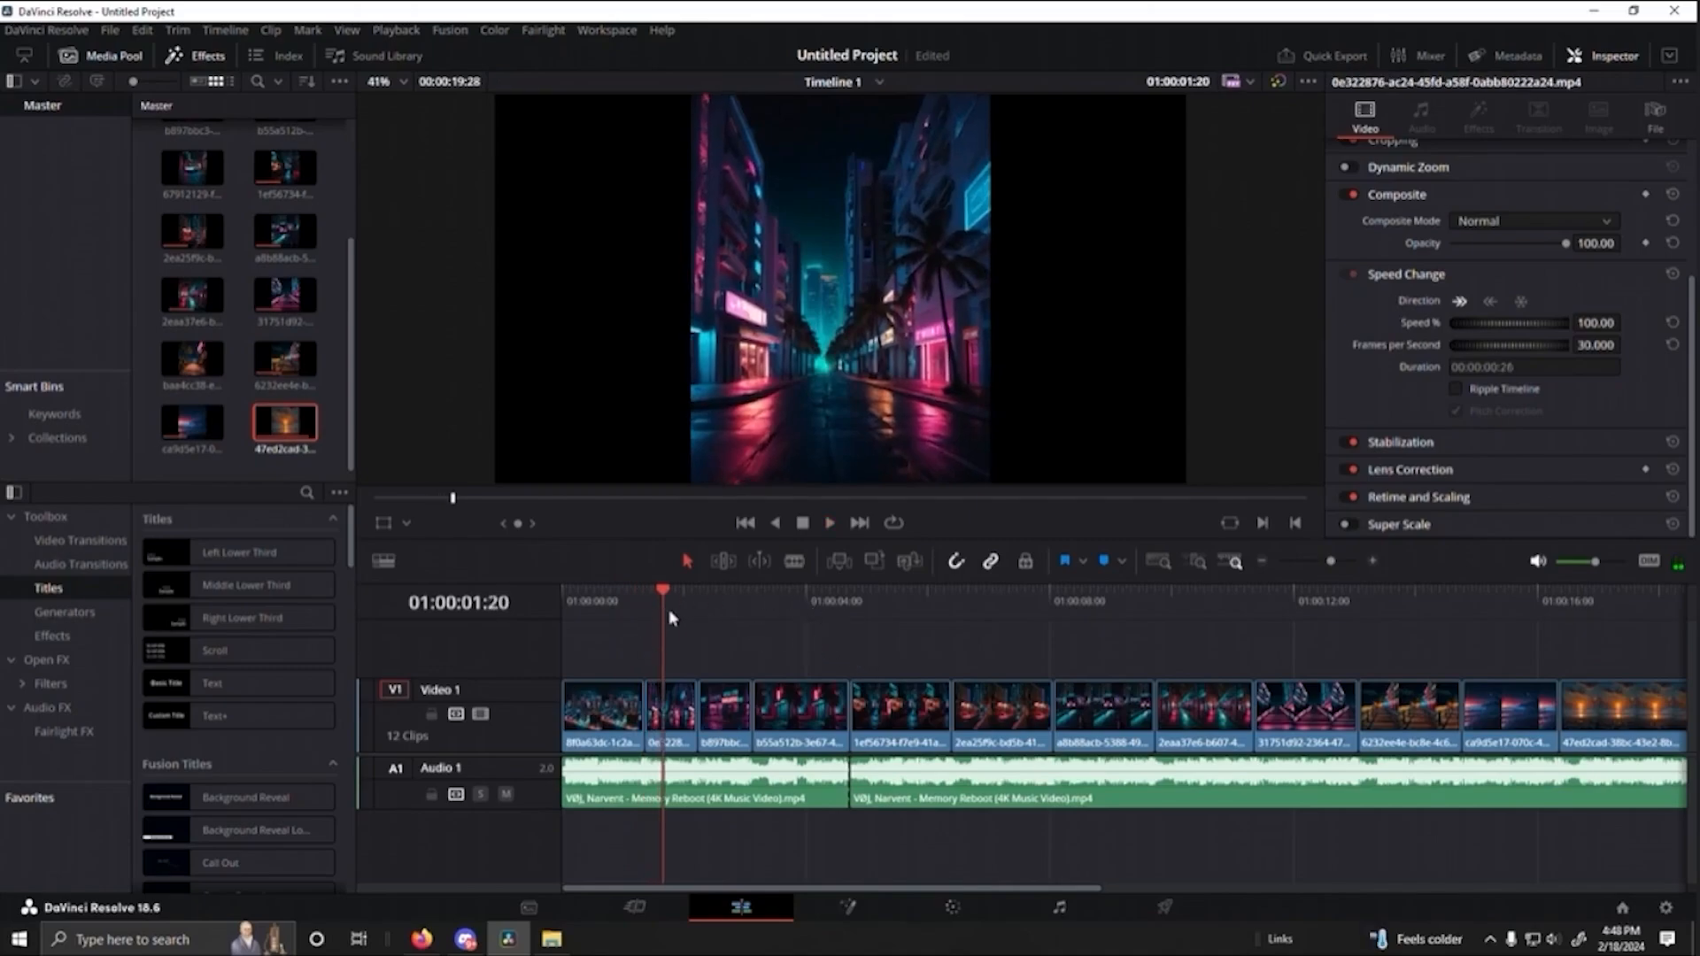
left_click_drag(664, 600, 646, 602)
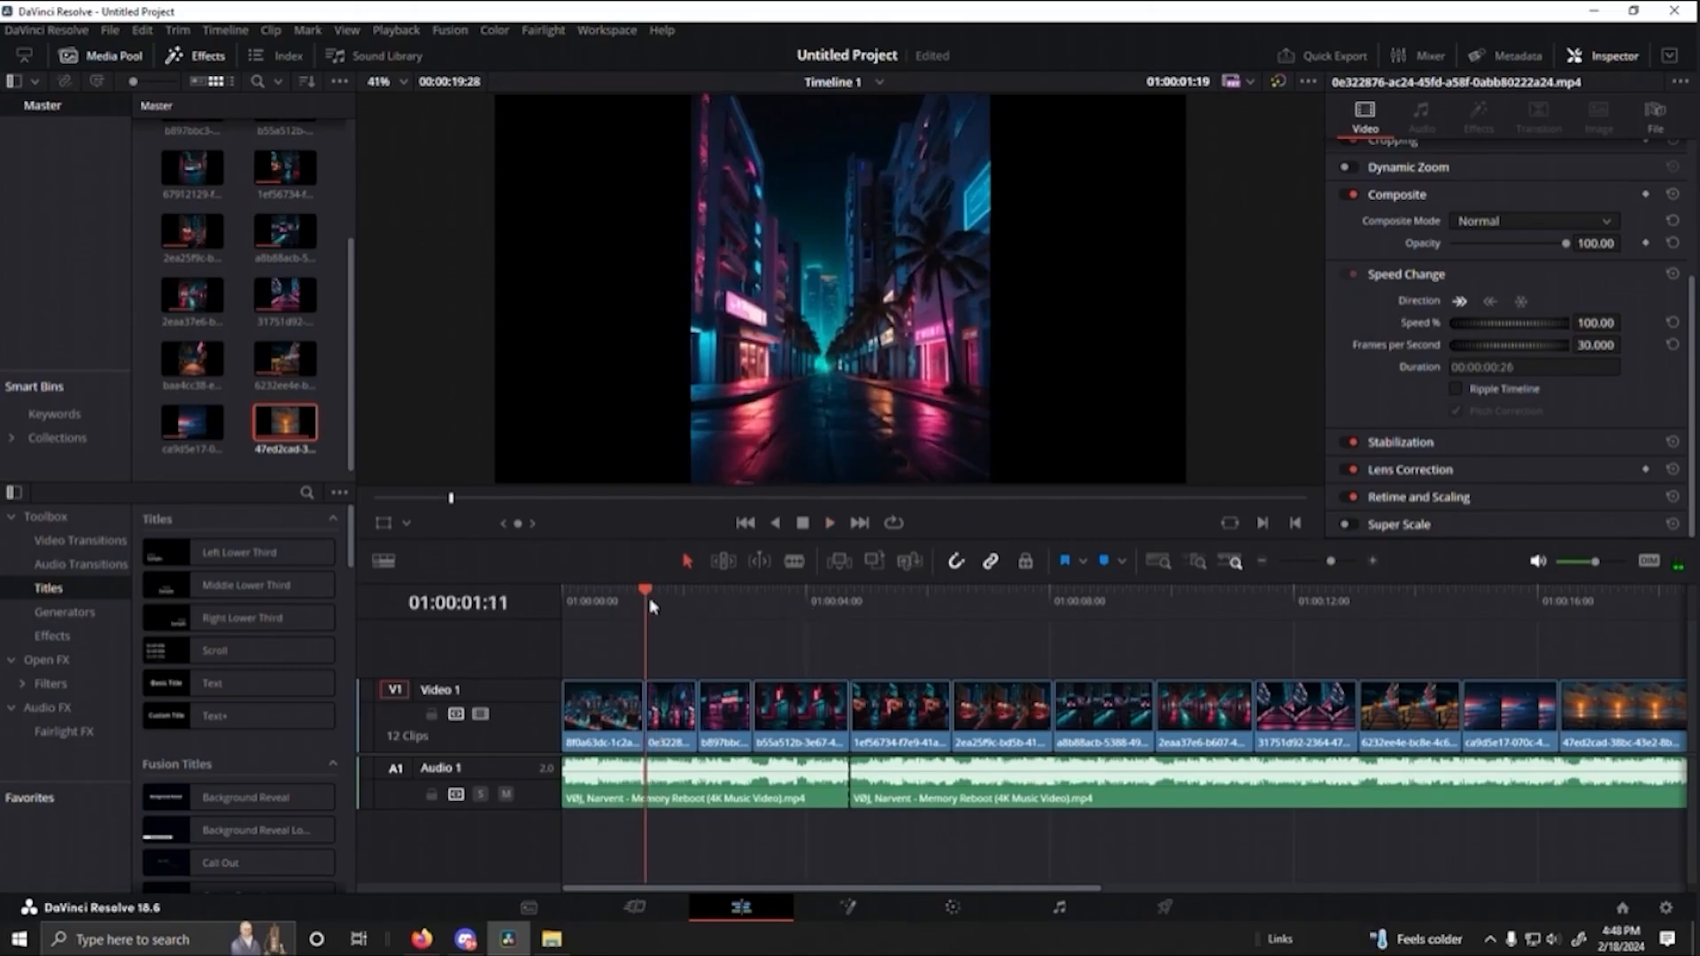
- Try shortening the music and the sunrise clip to end at 01:00:18:04, then move the playhead to check the new ending
key("End")
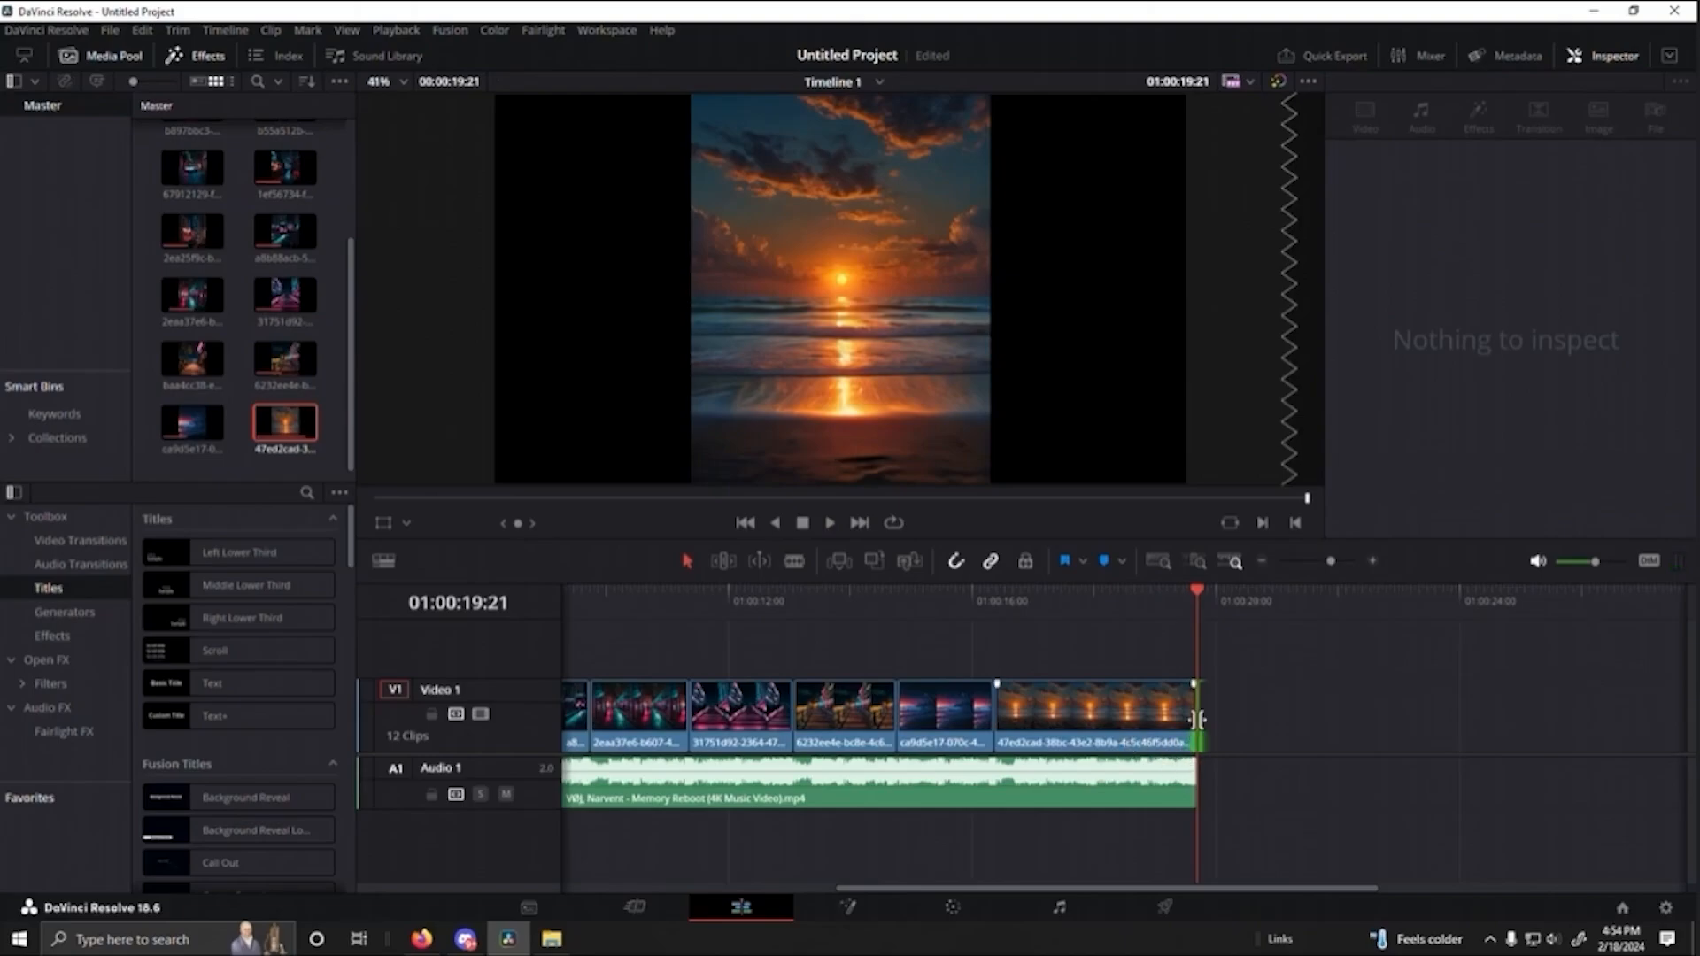
left_click_drag(1195, 785, 1103, 785)
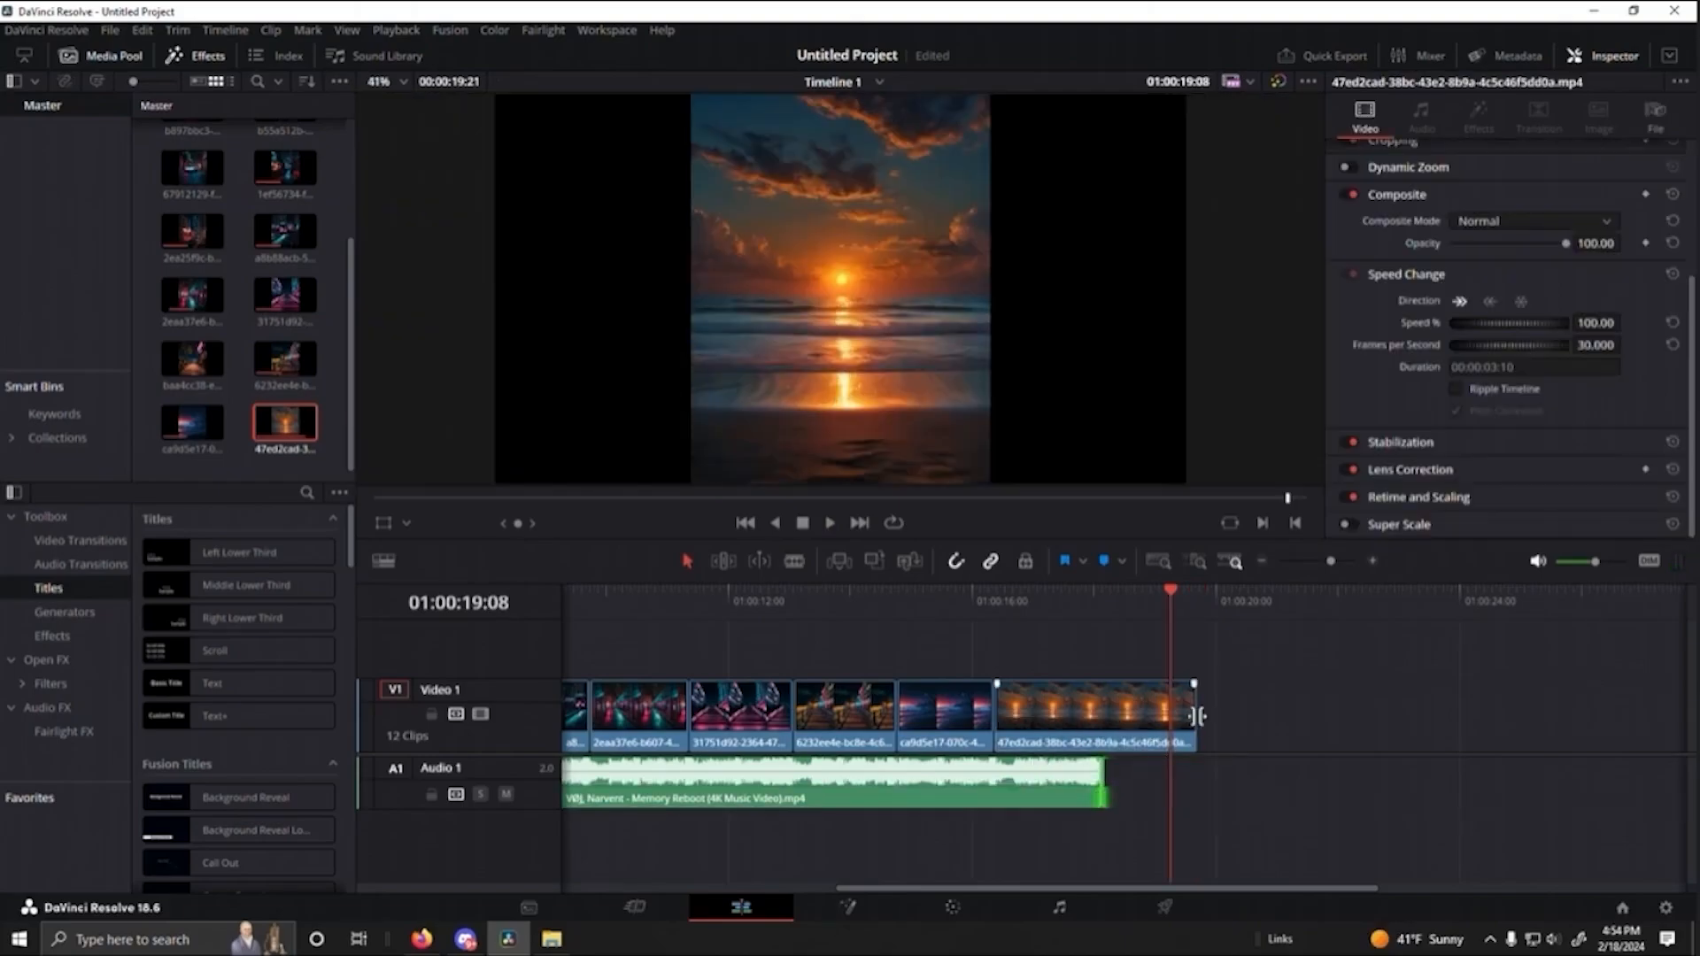
left_click_drag(1198, 716, 1110, 739)
left_click_drag(1169, 596, 974, 629)
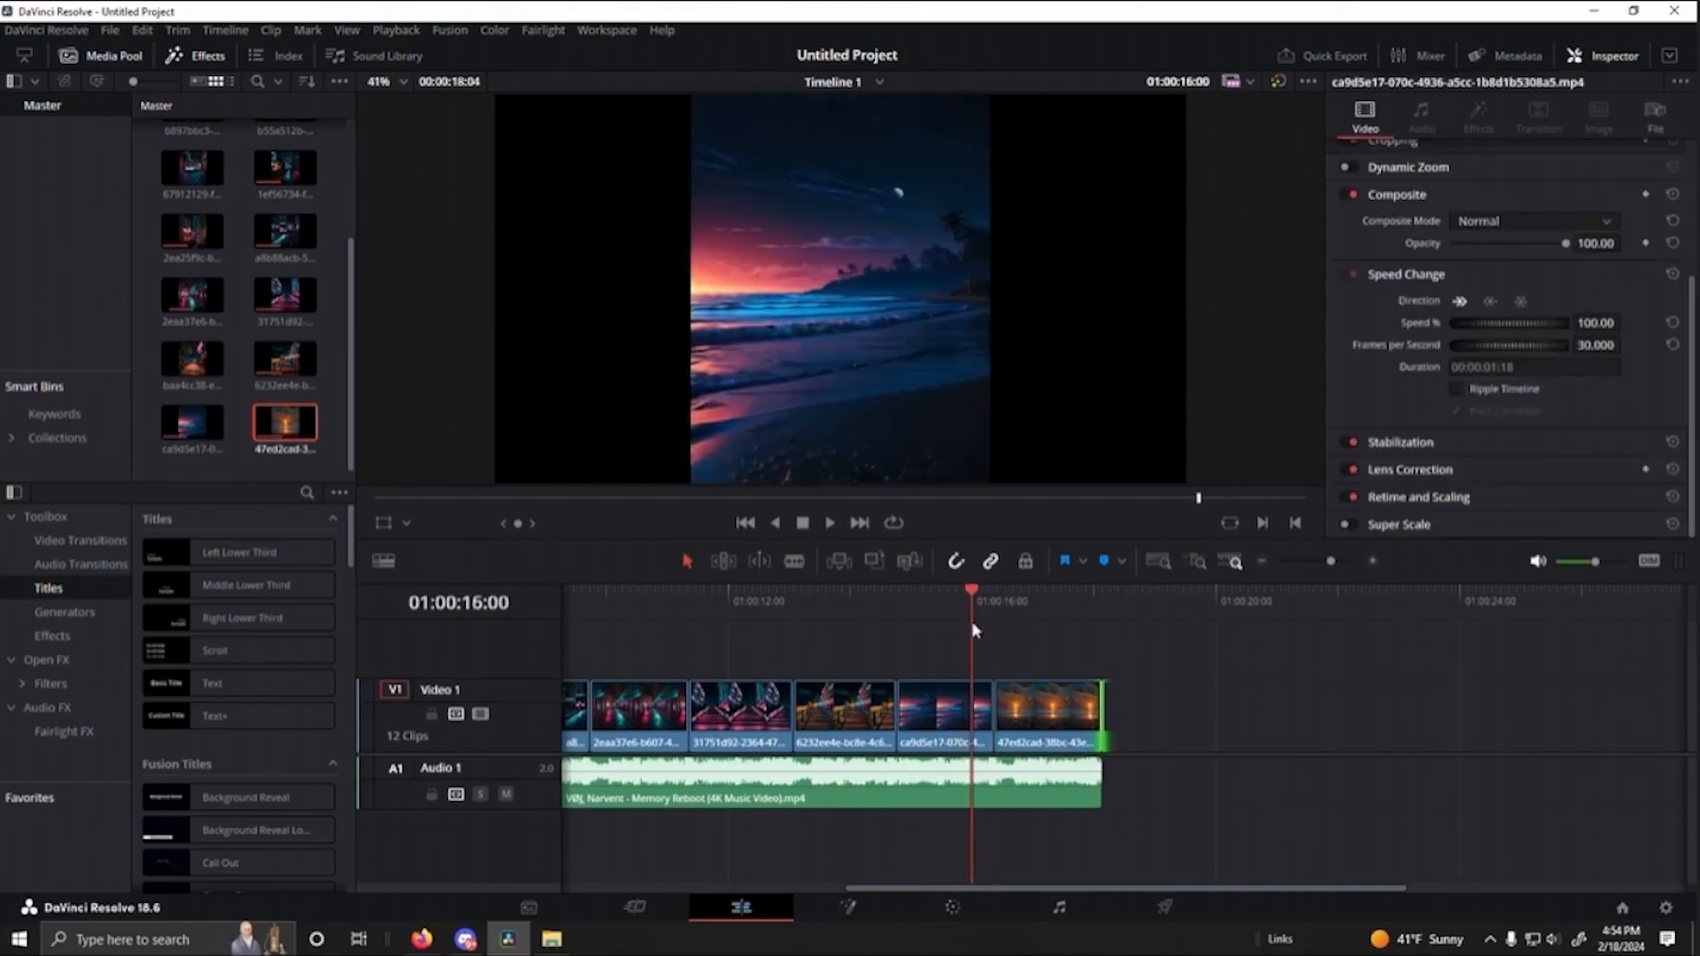
left_click(1102, 598)
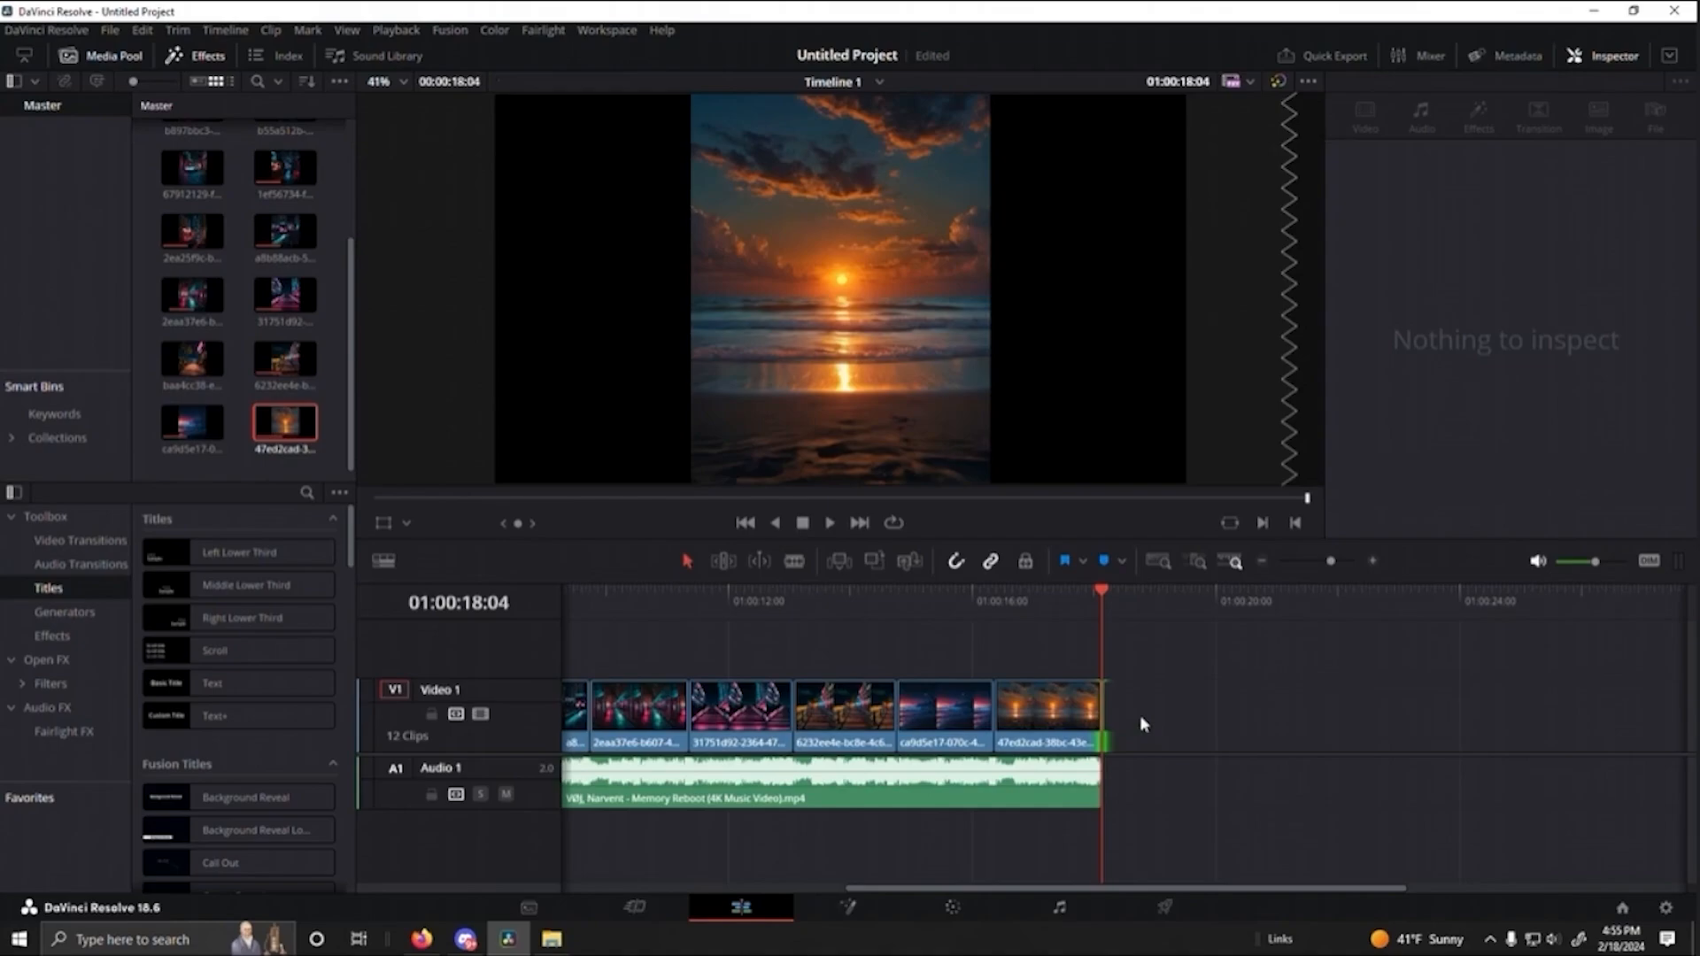
- Review the shortened sunrise clip and extend the ending back out to 01:00:19:21
left_click(1034, 601)
mouse_move(1034, 602)
left_mouse_down()
mouse_move(1091, 620)
mouse_move(1032, 632)
left_mouse_up()
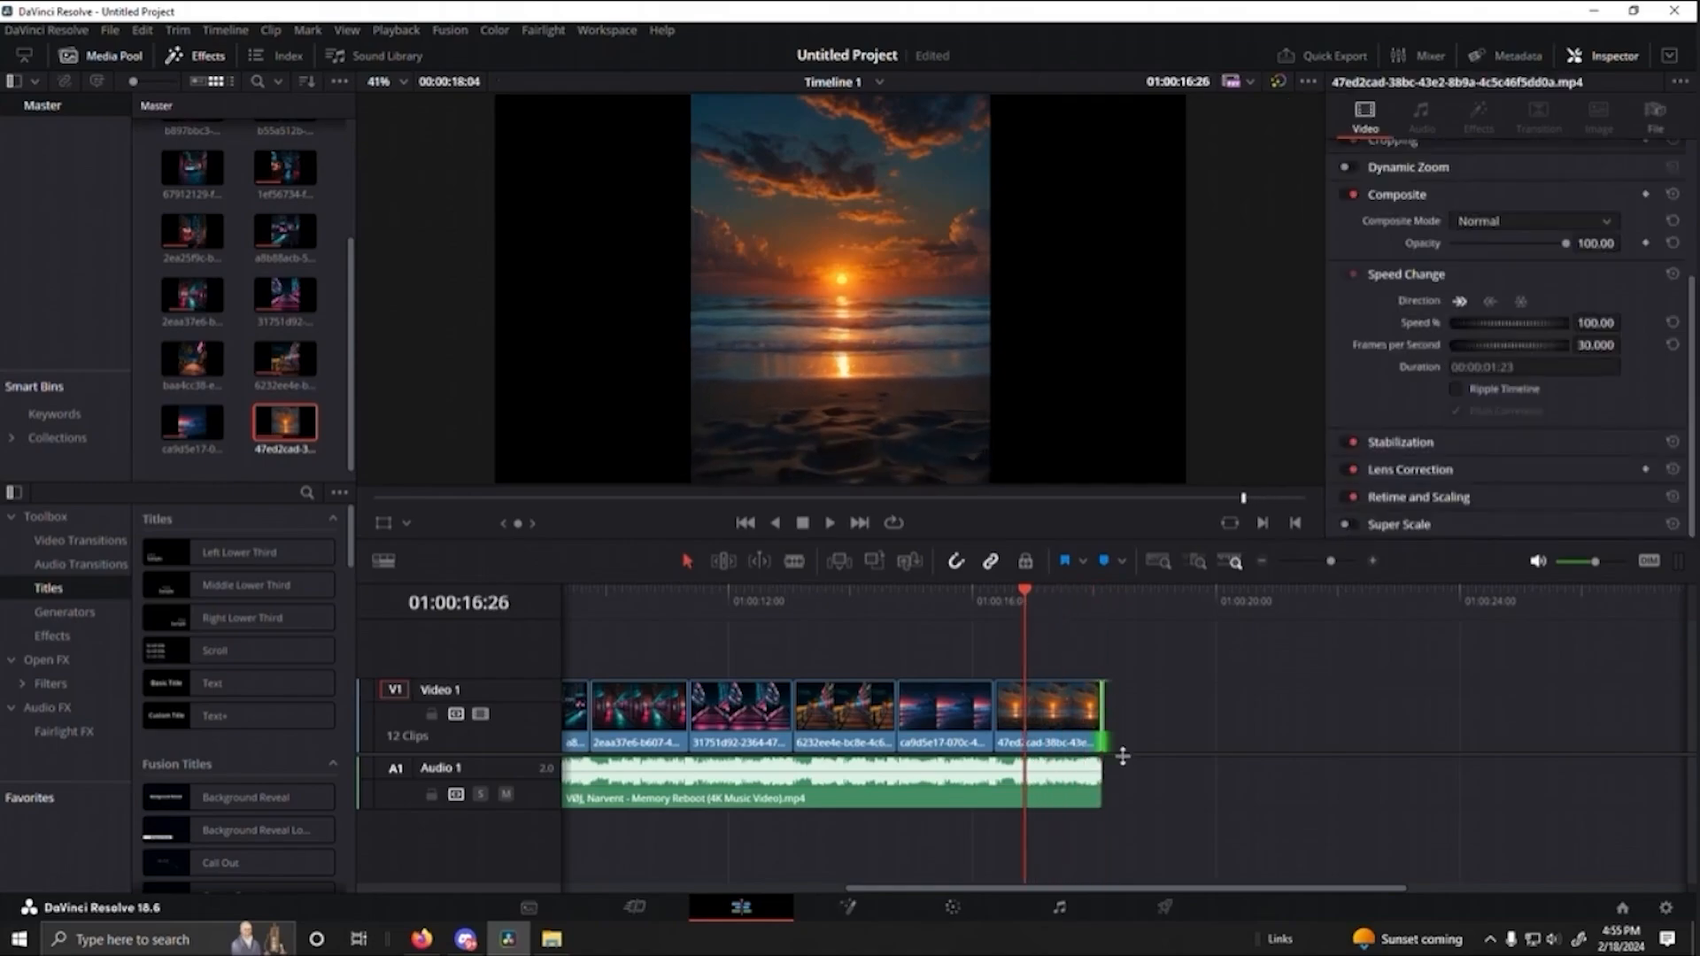
left_click_drag(1105, 734, 1196, 735)
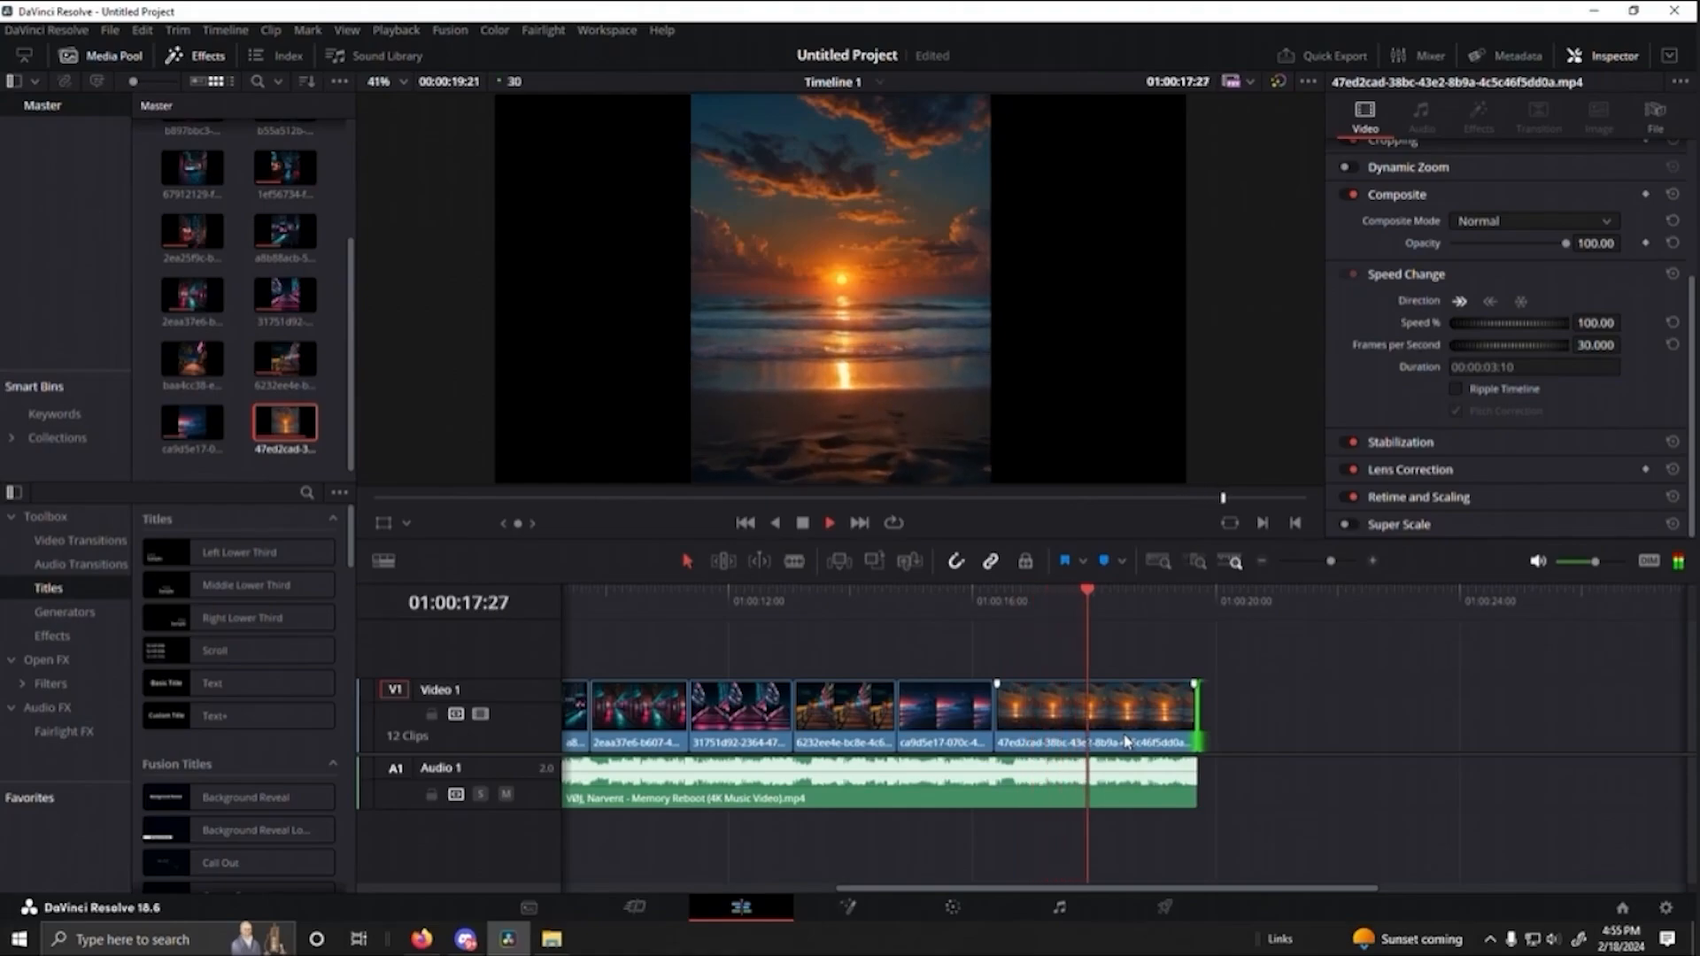
- Try trimming the ending of the sunrise clip and music to 01:00:17:27, then undo the trim
left_click_drag(1196, 740, 1091, 746)
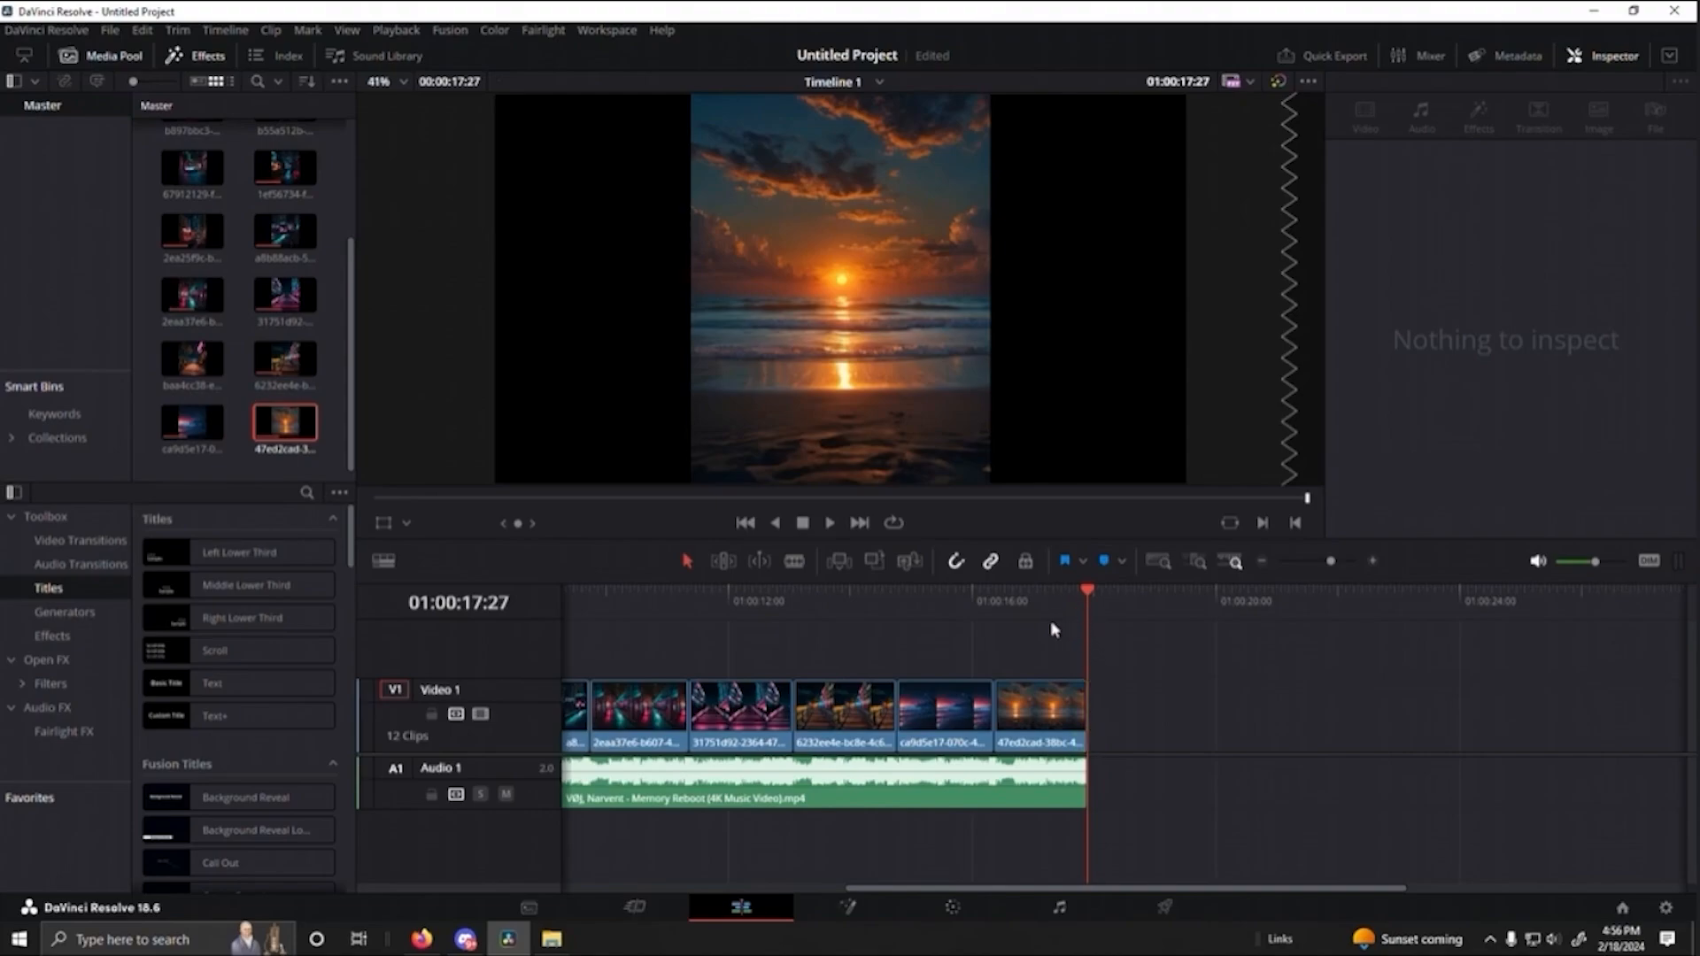
key("ctrl+z")
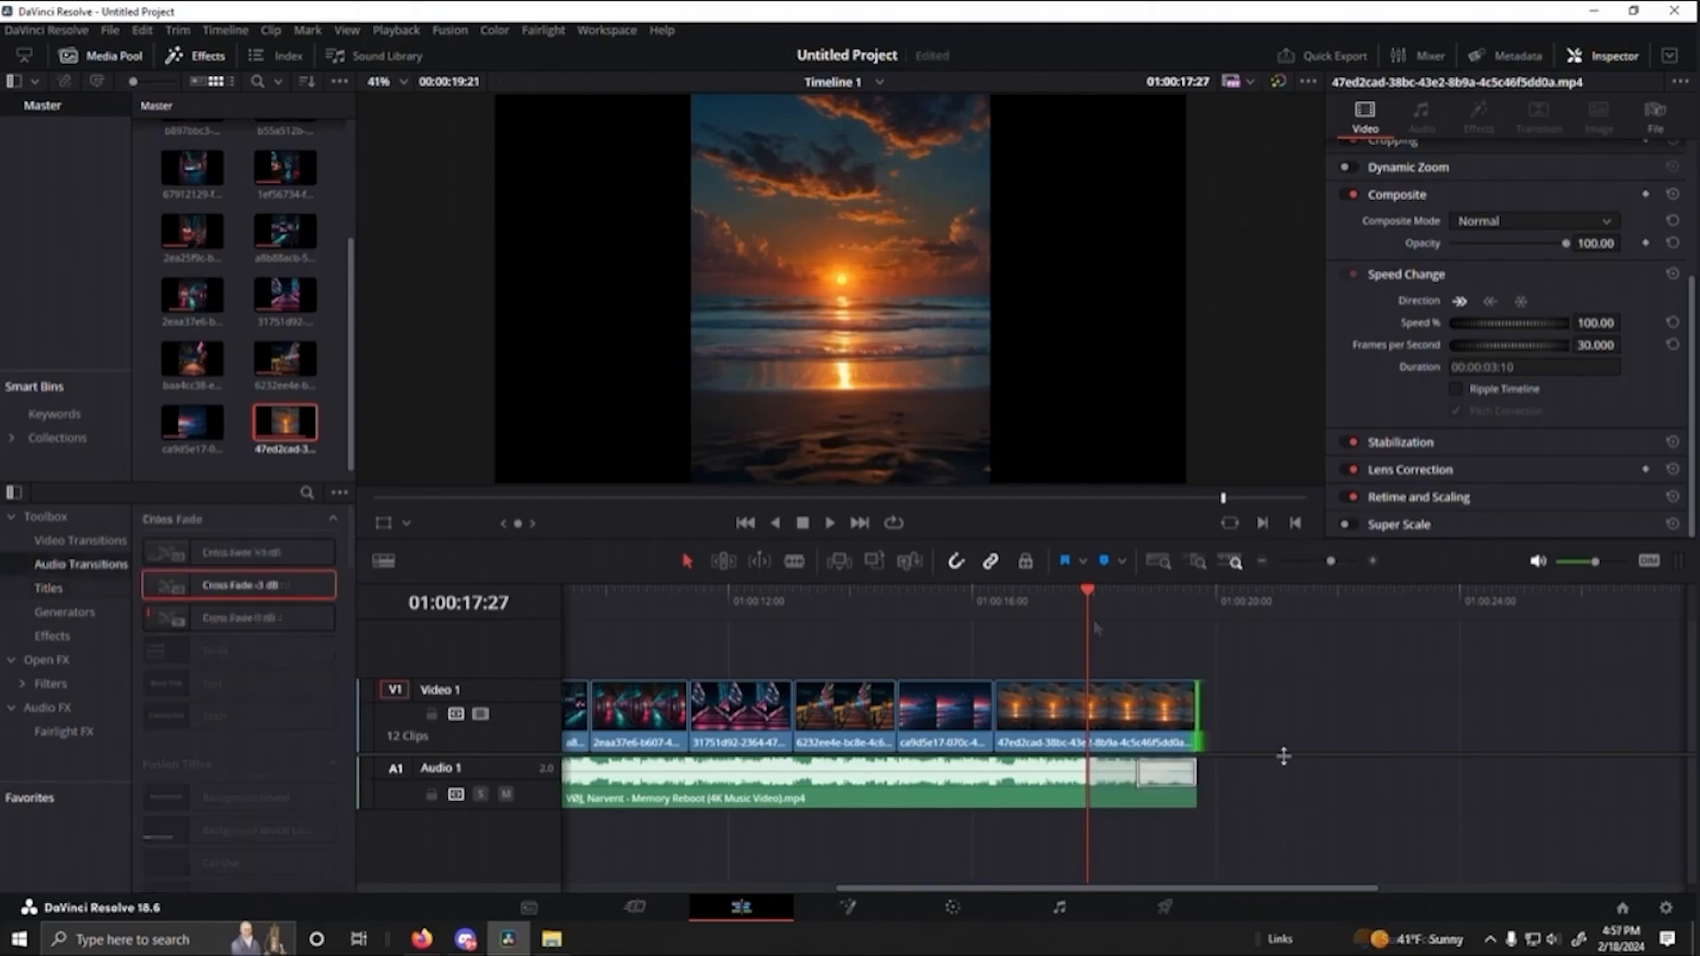
- Fade out the end of the music at 01:00:19:21 with a Cross Fade -3 dB and play the ending
key("space")
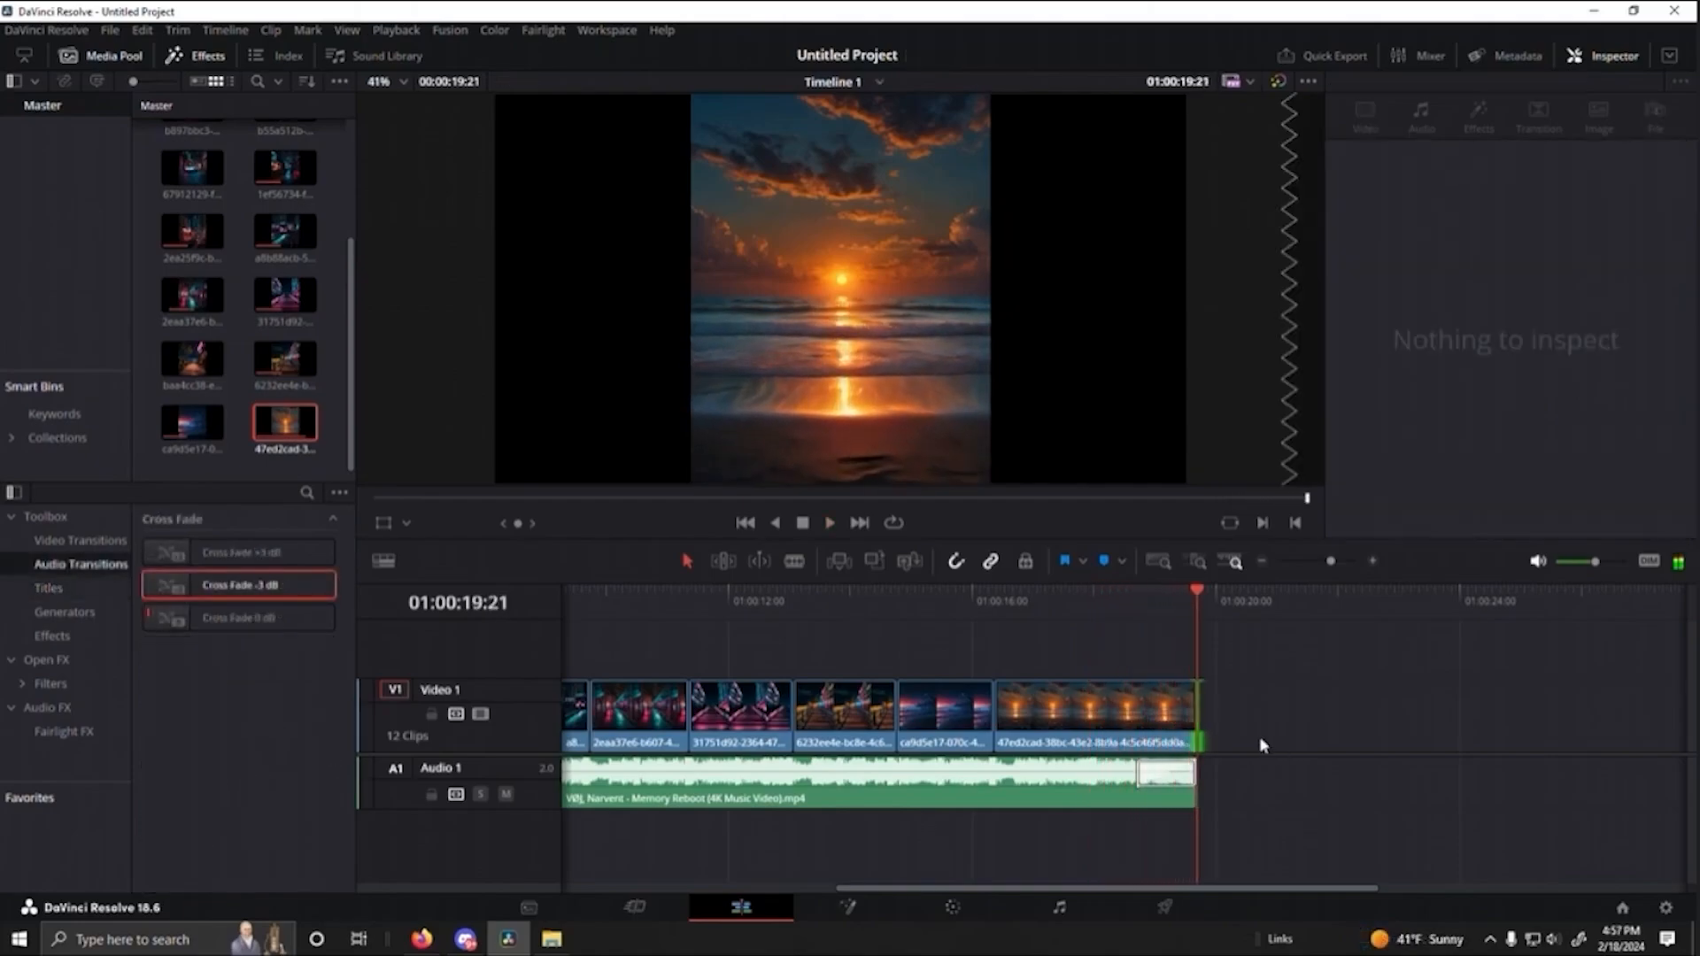
left_click_drag(1197, 597, 1065, 602)
key("space")
- Apply a Cross Dissolve to the end of the sunrise clip so it fades to black
left_click(75, 542)
scroll(228, 660, "down", 3)
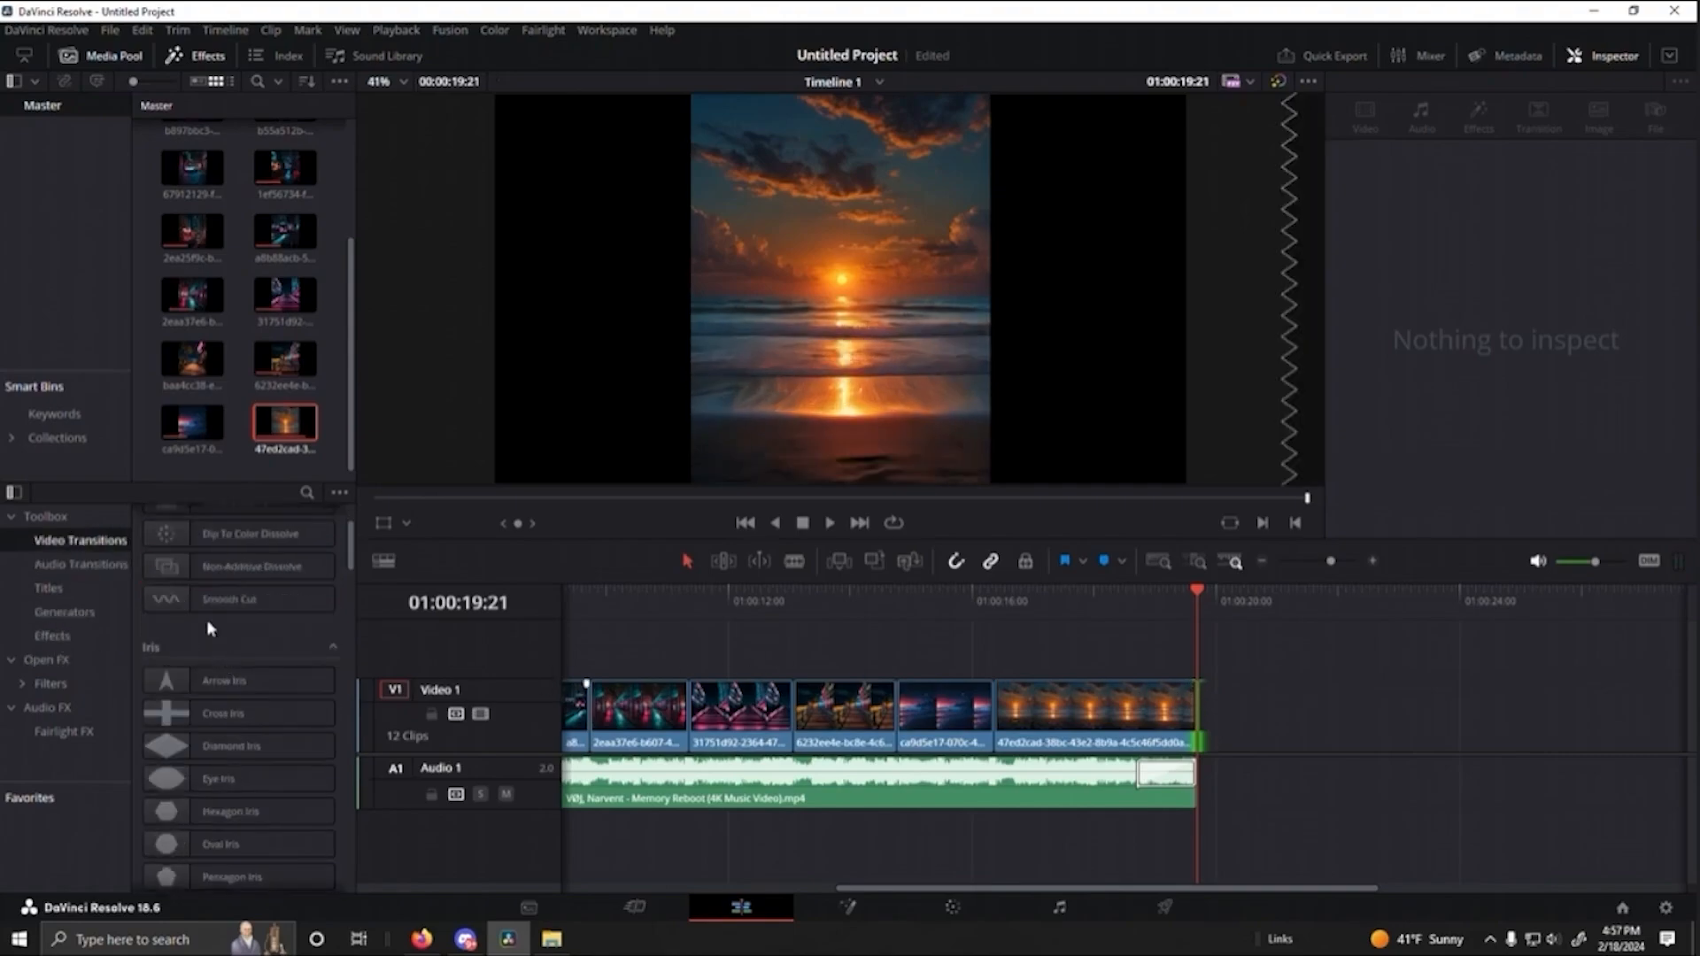
scroll(266, 655, "down", 10)
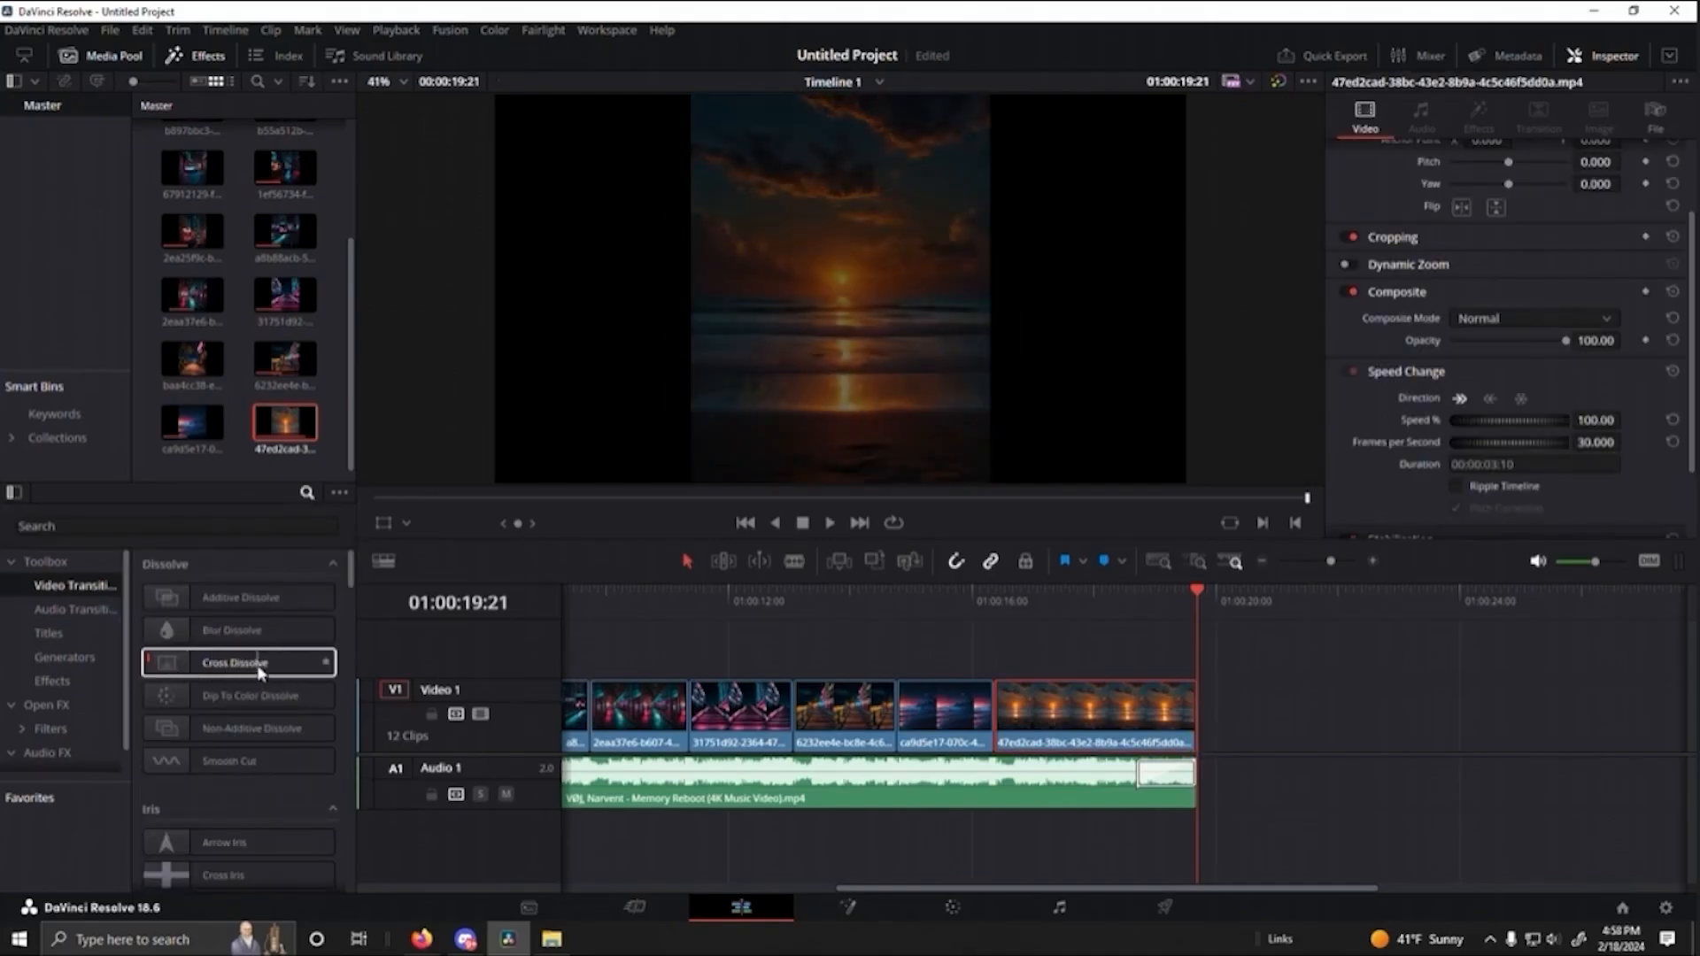
left_click_drag(261, 673, 1194, 604)
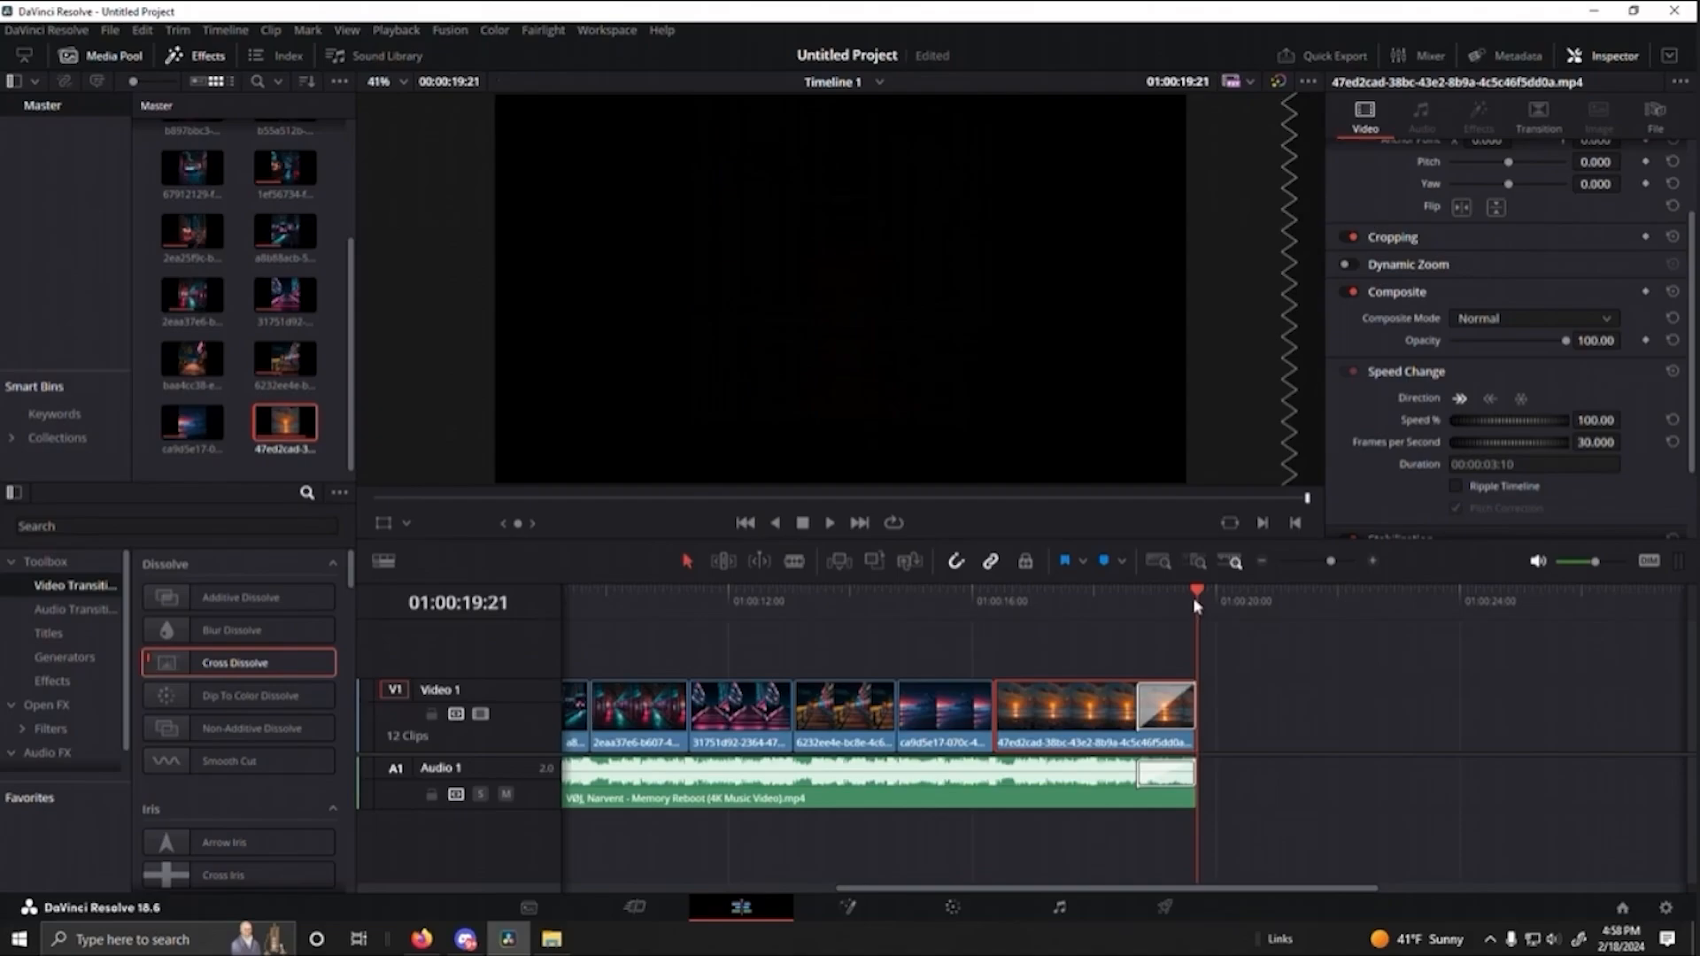
key("/")
- Lengthen the closing Cross Dissolve to 40 frames and the music's Cross Fade to match, and play the ending
left_click_drag(1137, 776, 1117, 776)
left_click(1012, 608)
key("space")
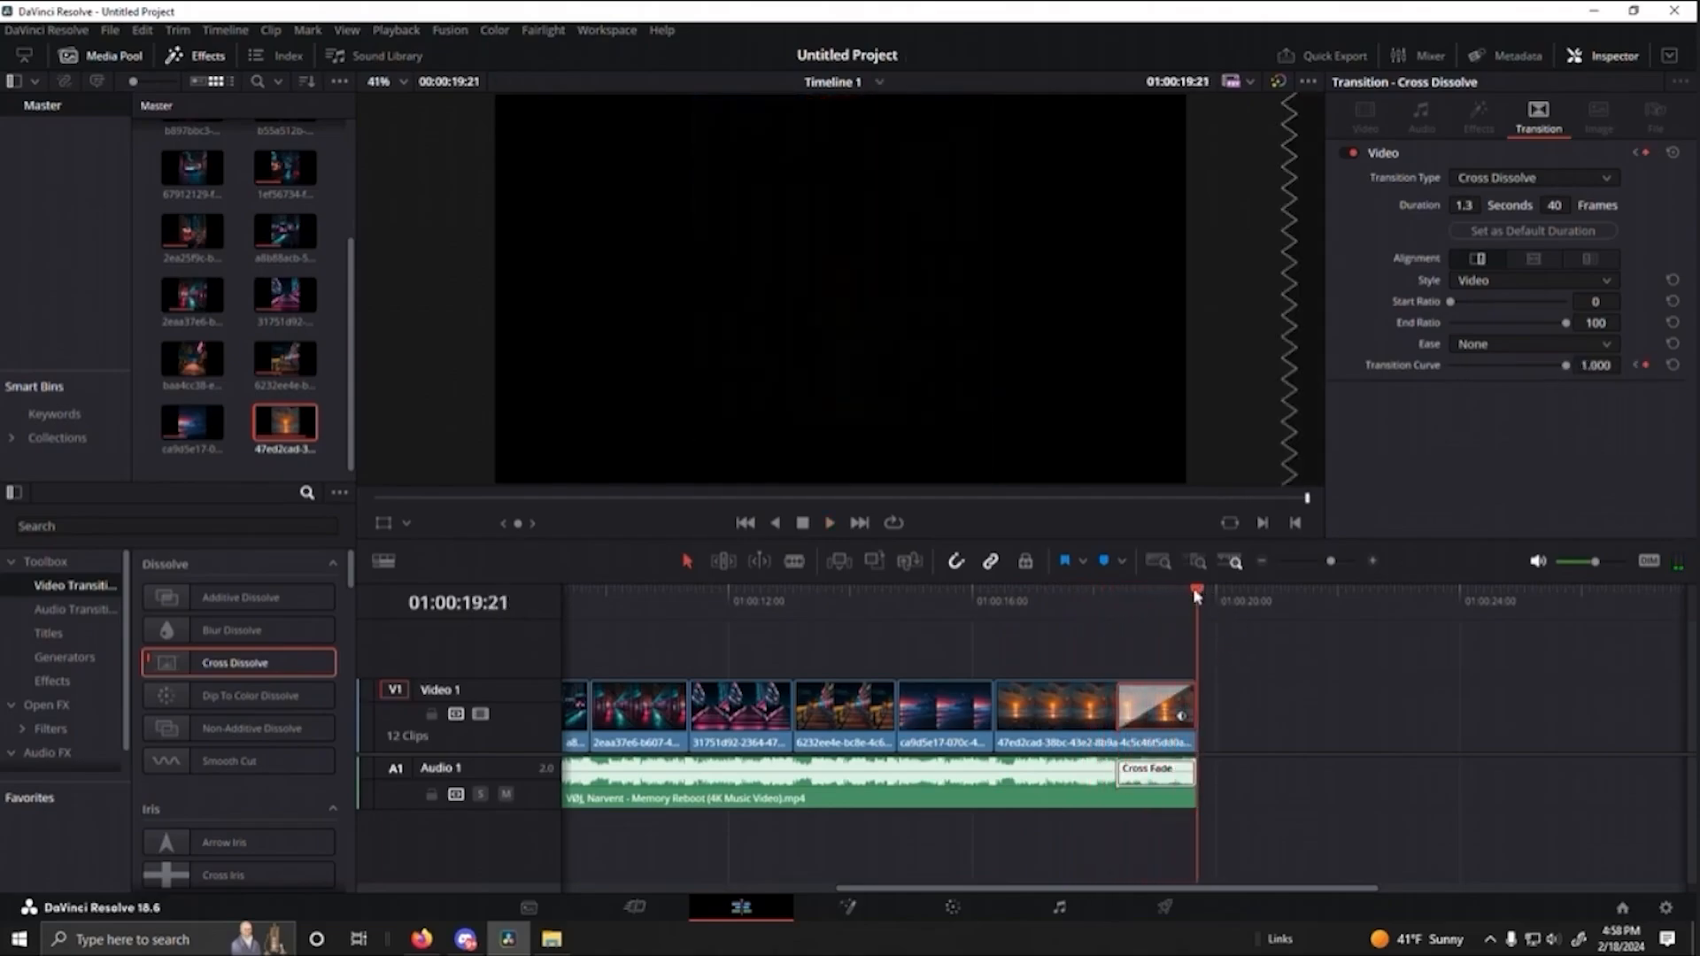
left_click(1014, 606)
left_click_drag(1015, 606, 1002, 607)
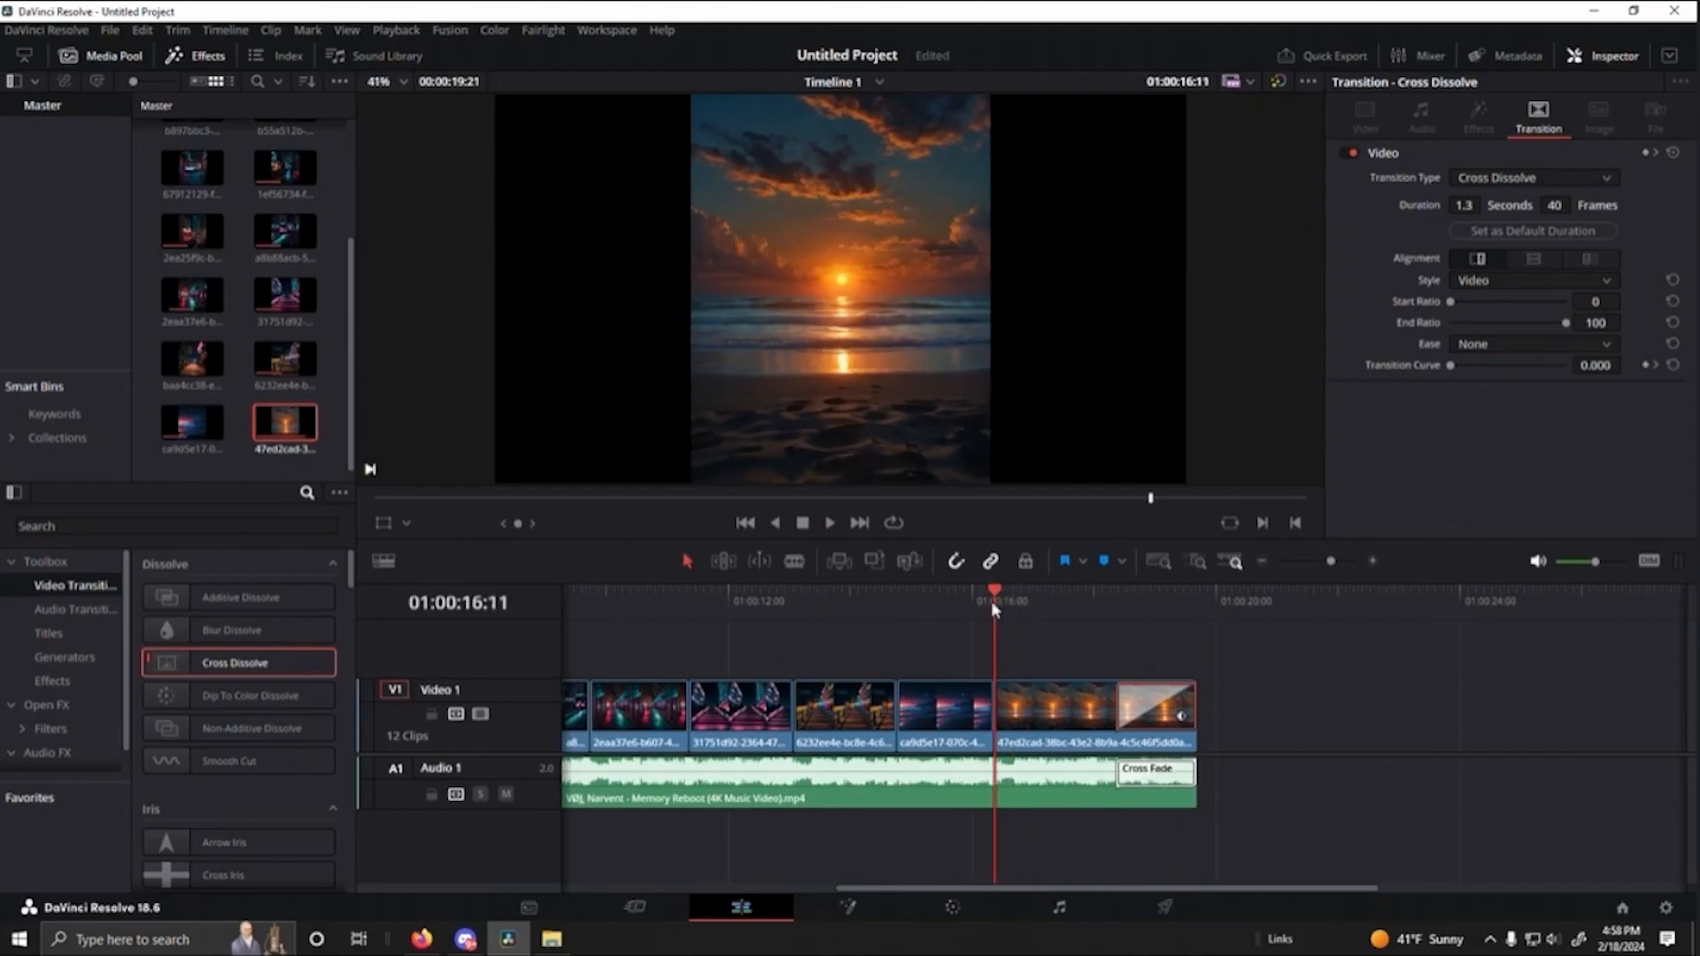
key("space")
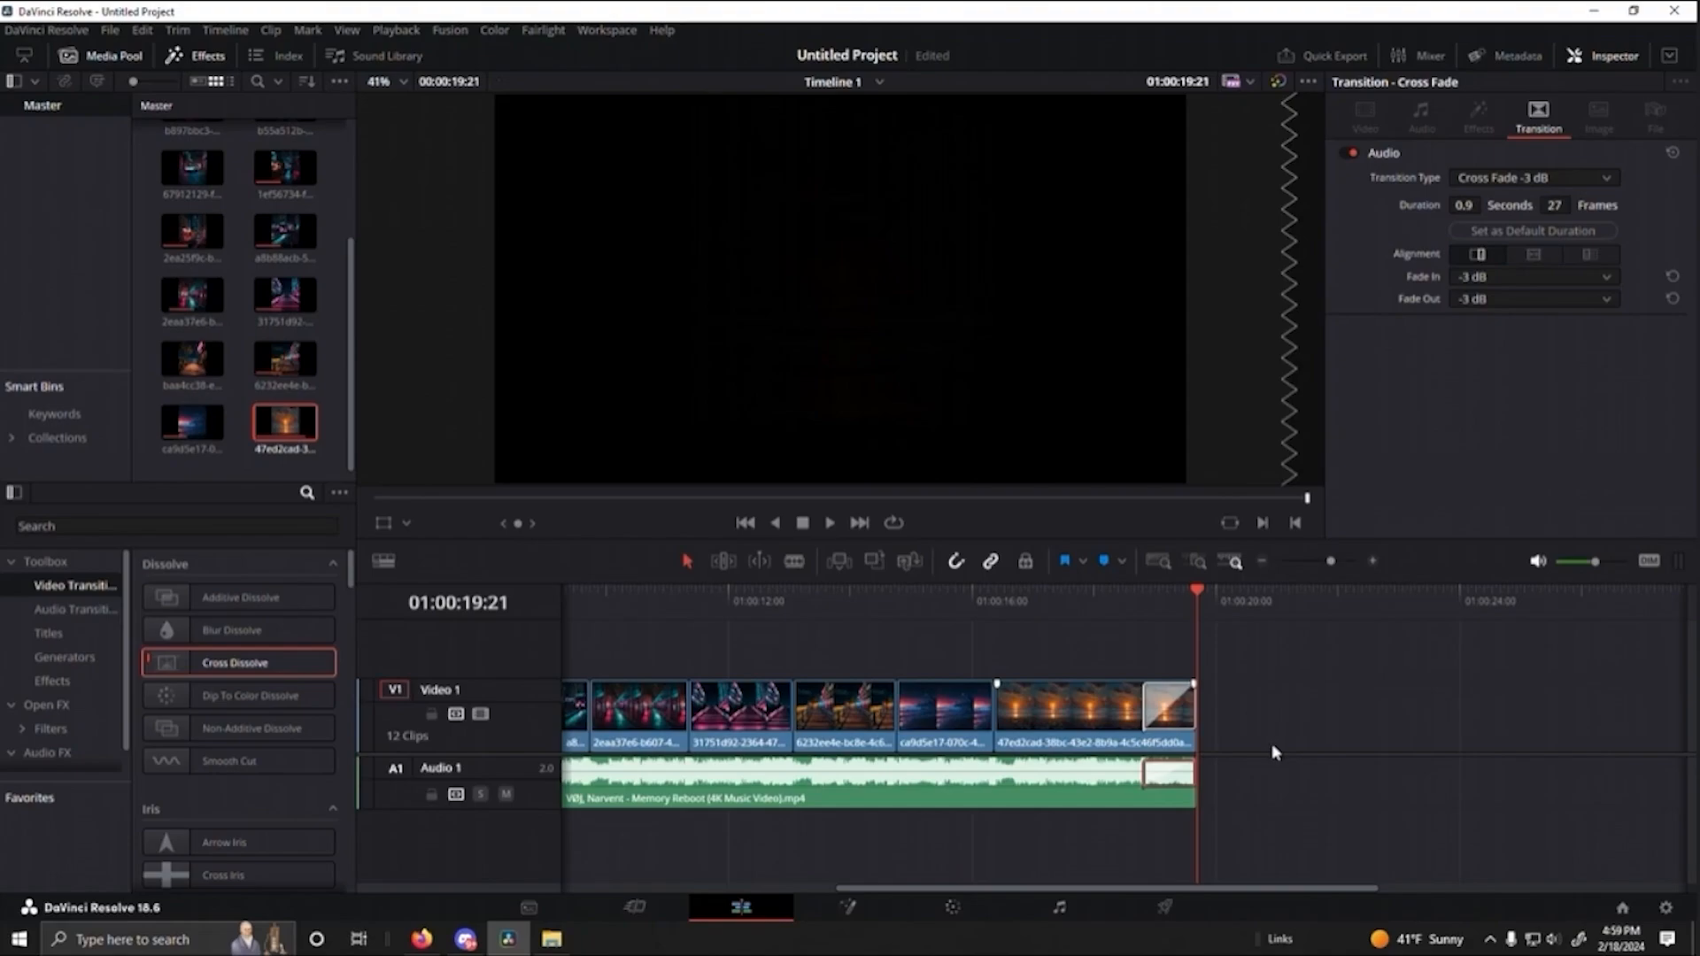
- Set the sunrise clip's closing Cross Dissolve to 41 frames and play back the ending
left_click_drag(1146, 714, 1119, 714)
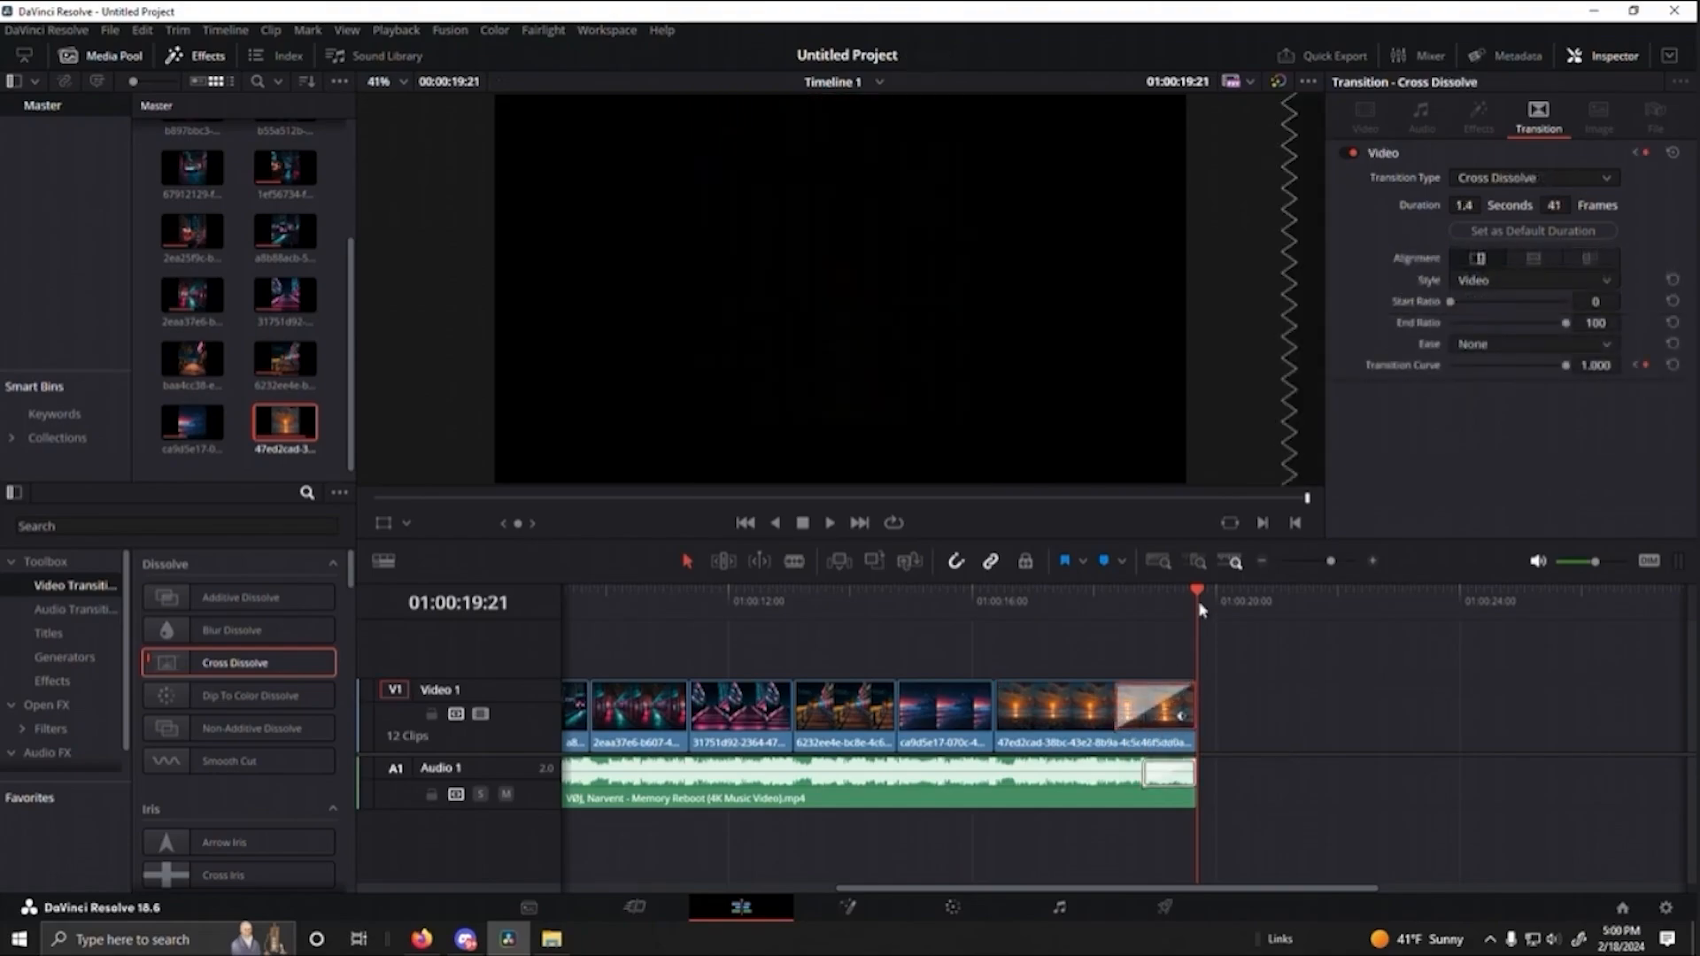
left_click_drag(1200, 604, 996, 634)
key("space")
left_click(1261, 660)
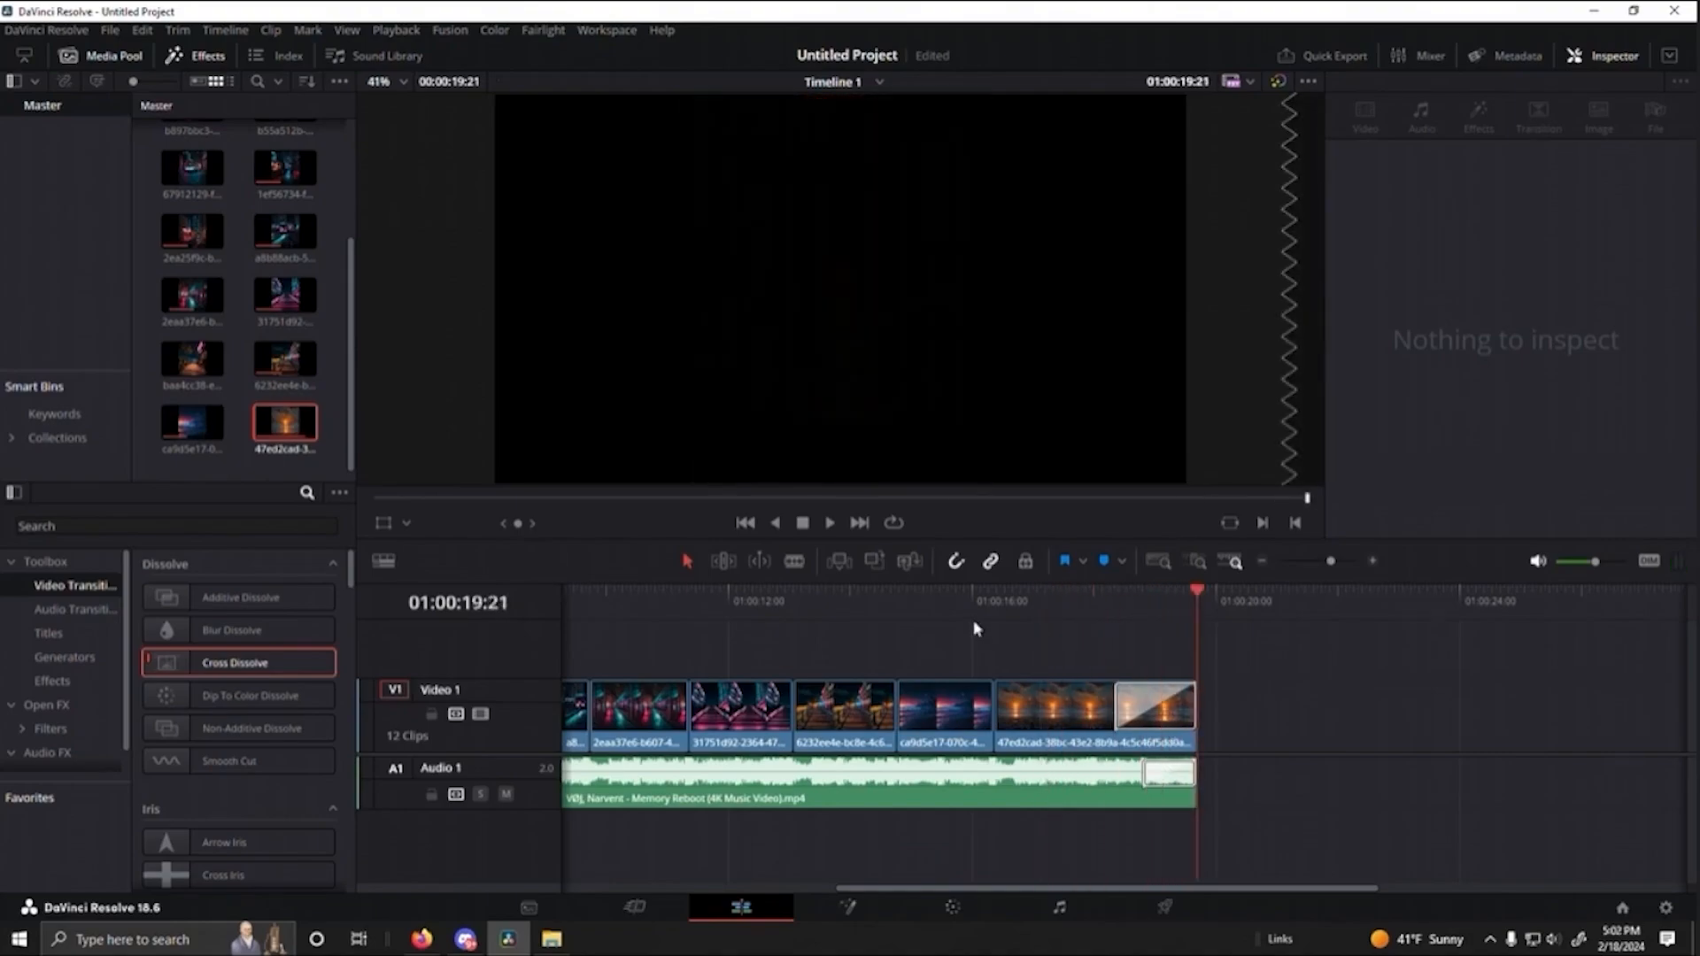
left_click_drag(1195, 596, 704, 630)
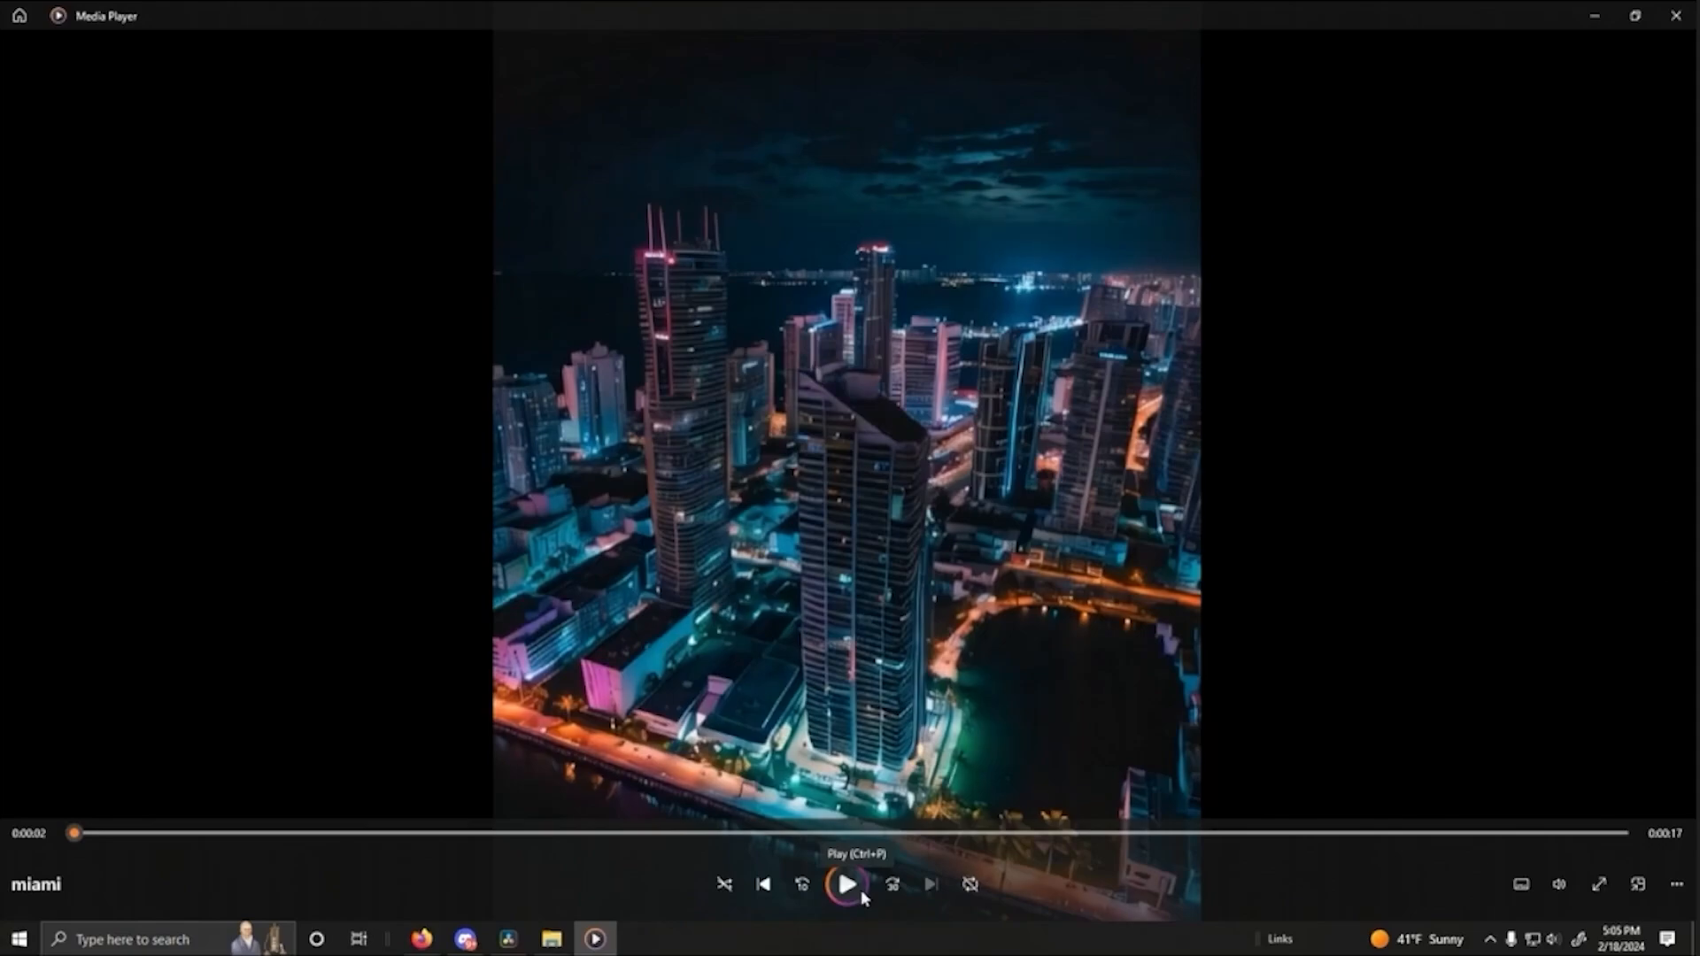
- In Media Player, play the exported miami video
left_click(861, 890)
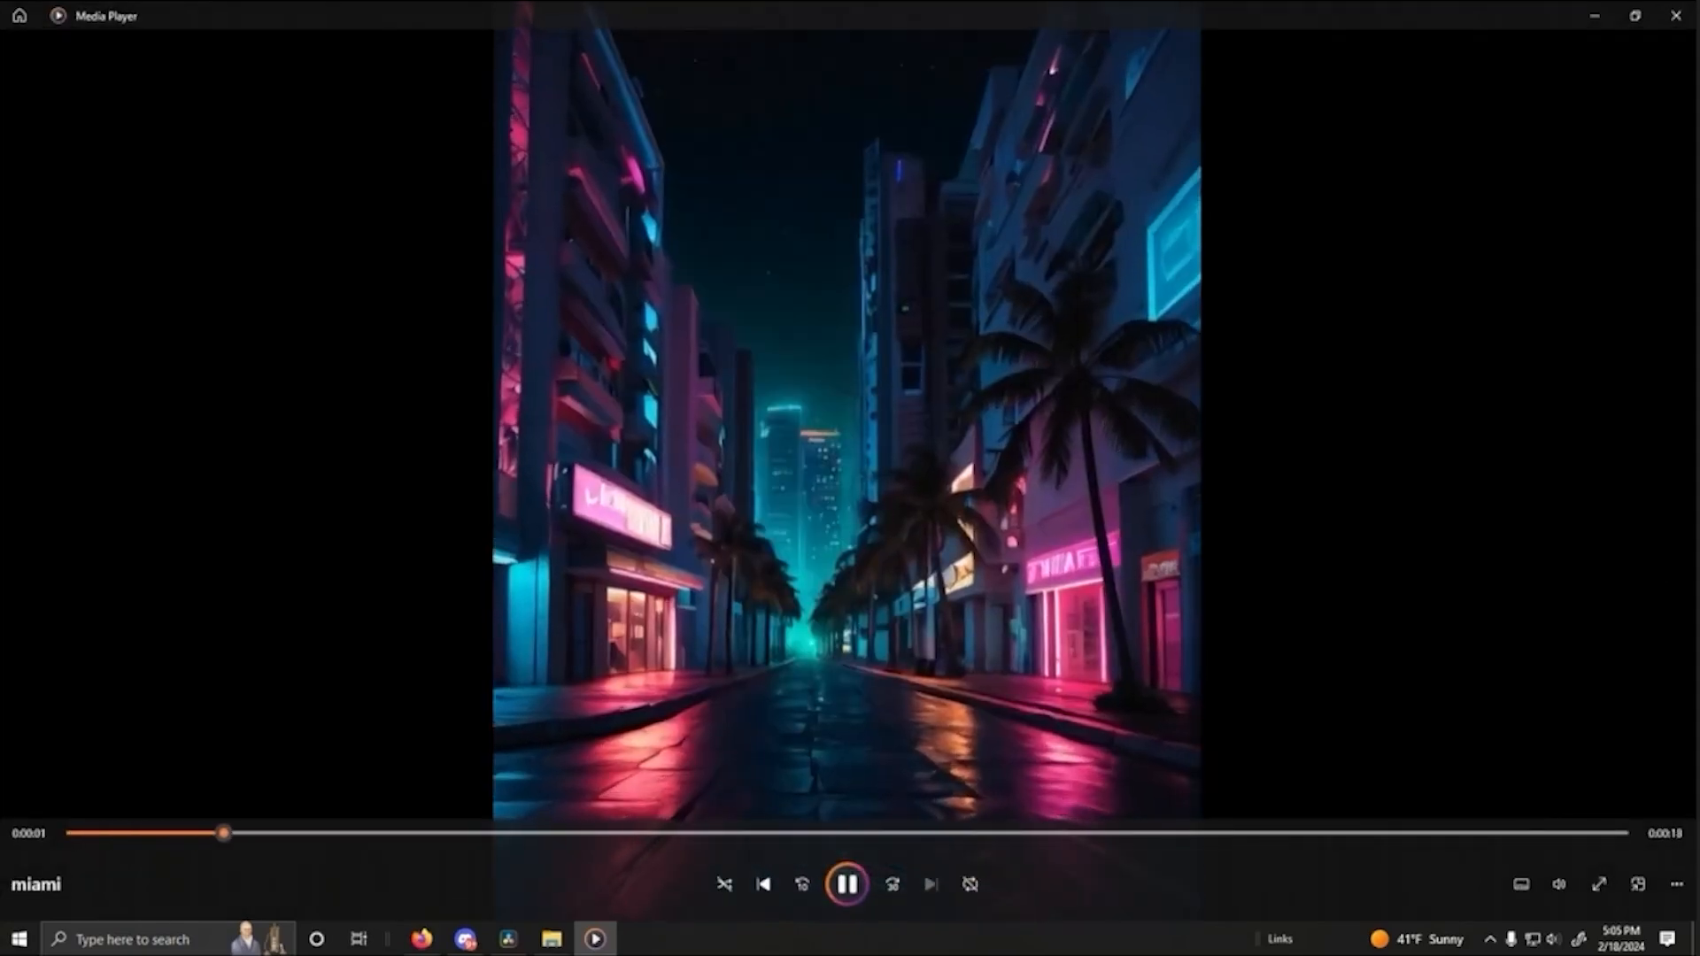